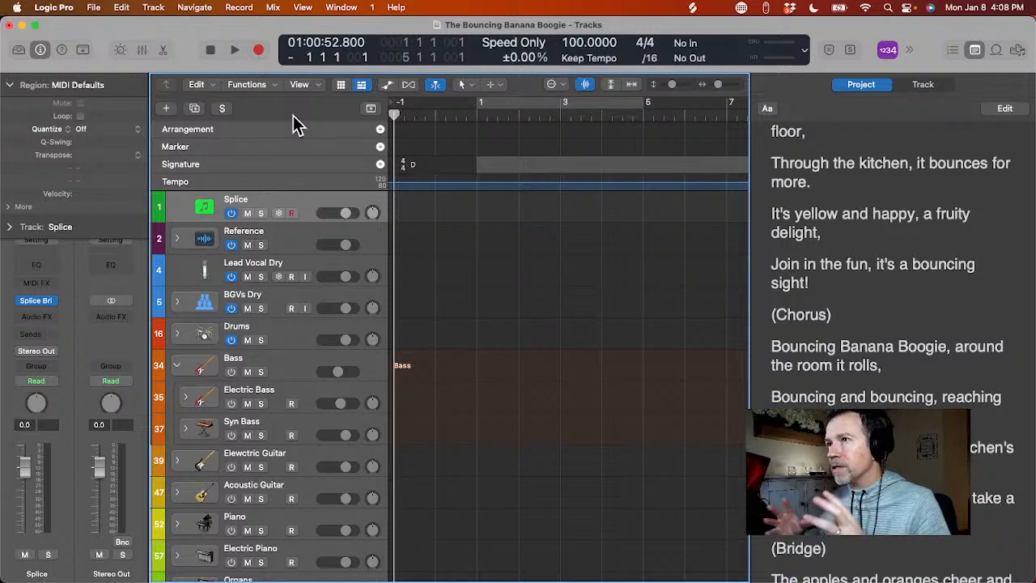
# - Add an Intro arrangement section from the project start to bar 1, and create a marker named Count In at its start
pyautogui.click(380, 128)
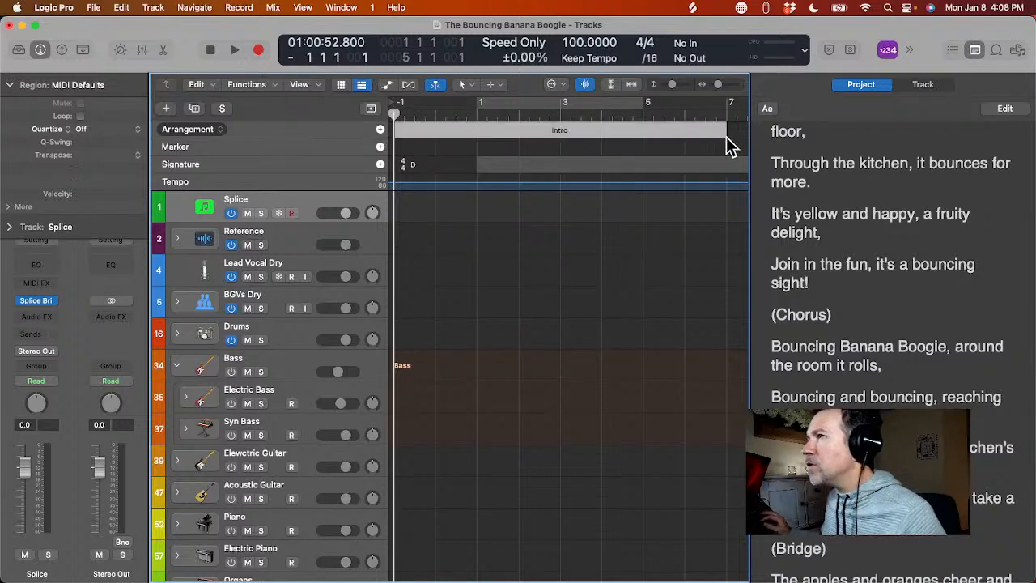
pyautogui.moveTo(724, 126)
pyautogui.mouseDown()
pyautogui.moveTo(456, 173)
pyautogui.moveTo(482, 178)
pyautogui.mouseUp()
pyautogui.click(378, 145)
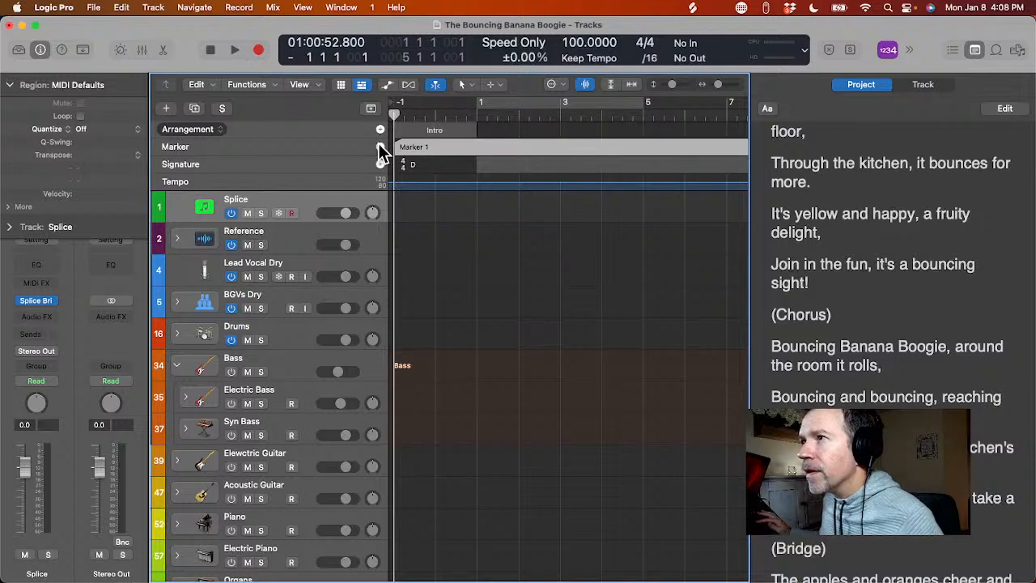
pyautogui.doubleClick(404, 146)
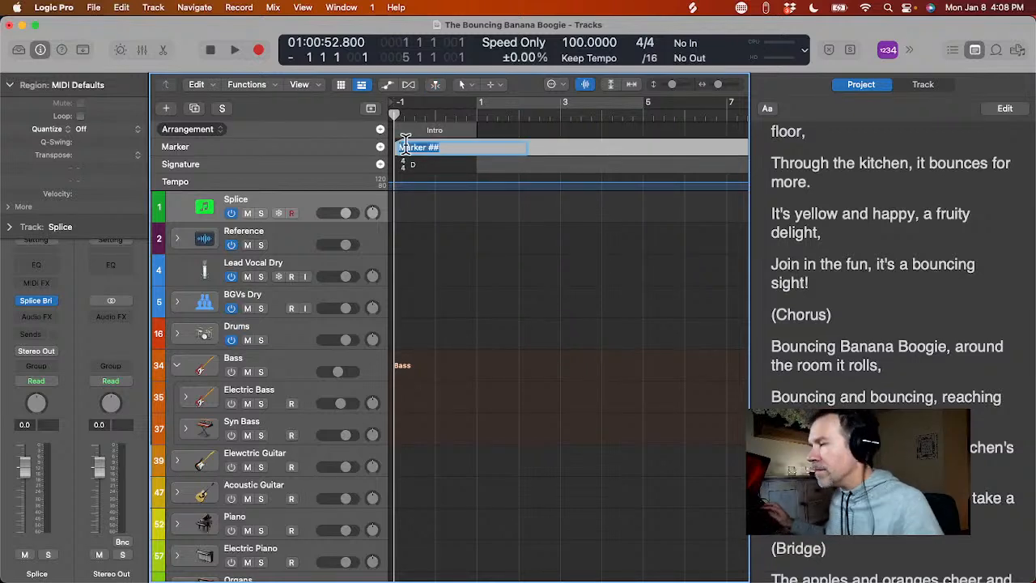
pyautogui.write('Count In')
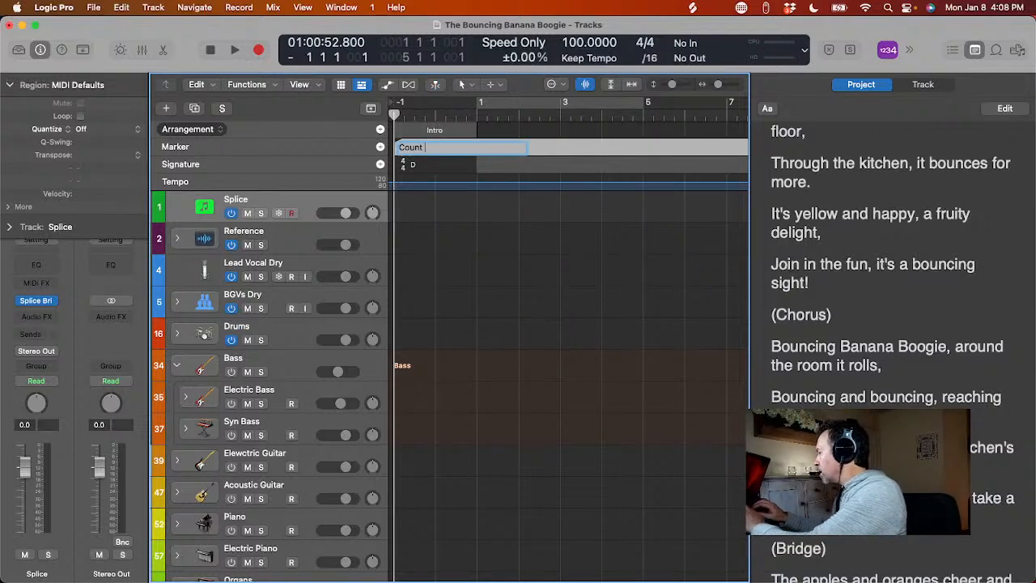
pyautogui.press('Return')
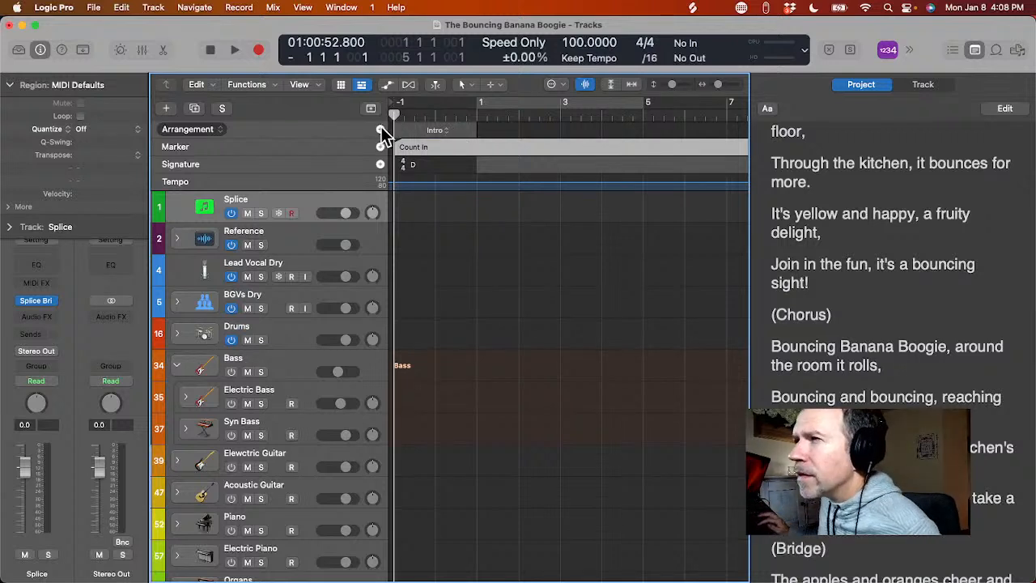
# - Add a second arrangement section spanning bar 1 to bar 5 and set its type to Intro
pyautogui.hscroll(3, 525, 140)
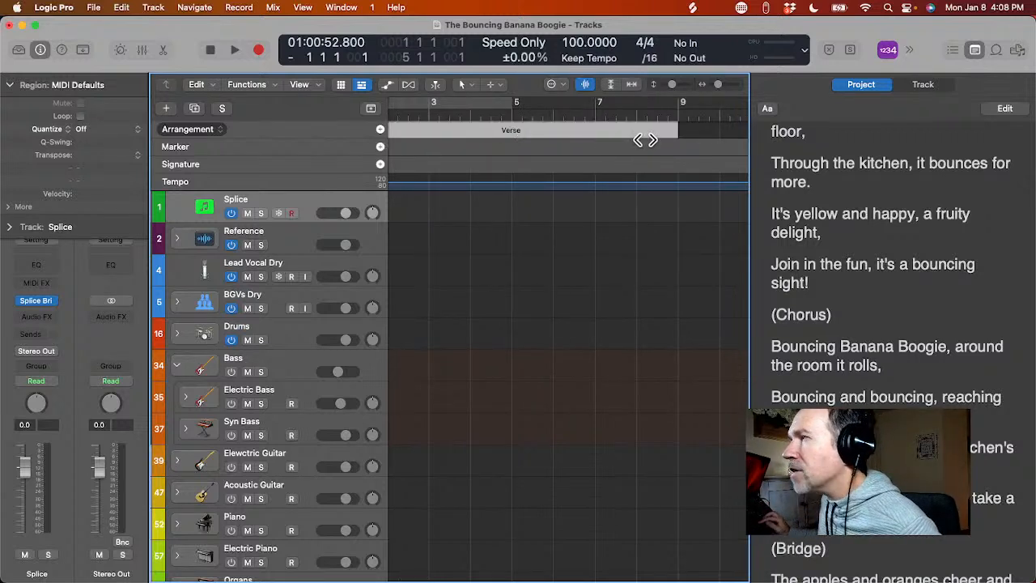
pyautogui.hscroll(-1, 655, 137)
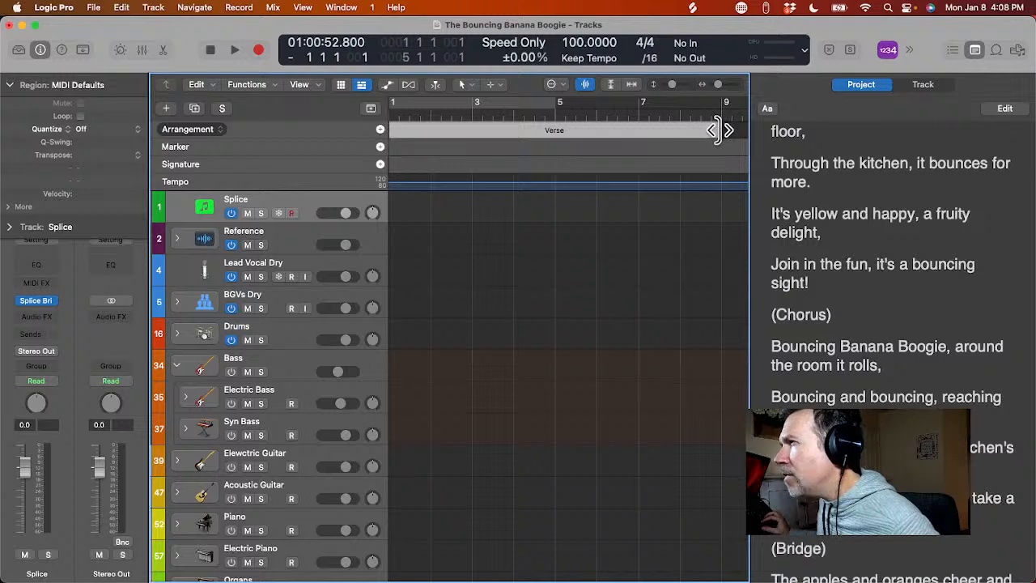
pyautogui.moveTo(713, 132); pyautogui.dragTo(555, 156)
pyautogui.hscroll(-1, 487, 153)
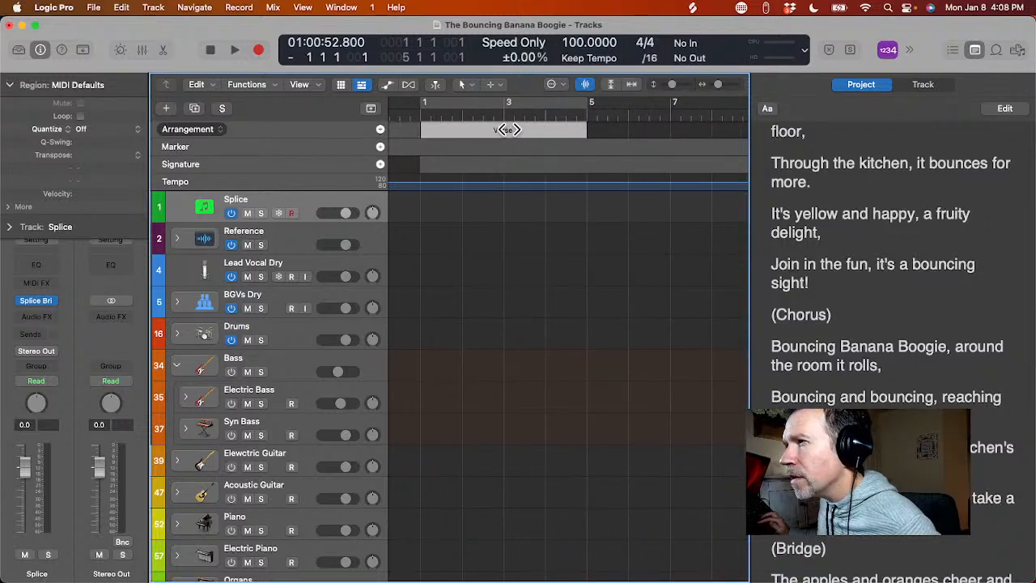
pyautogui.click(469, 129)
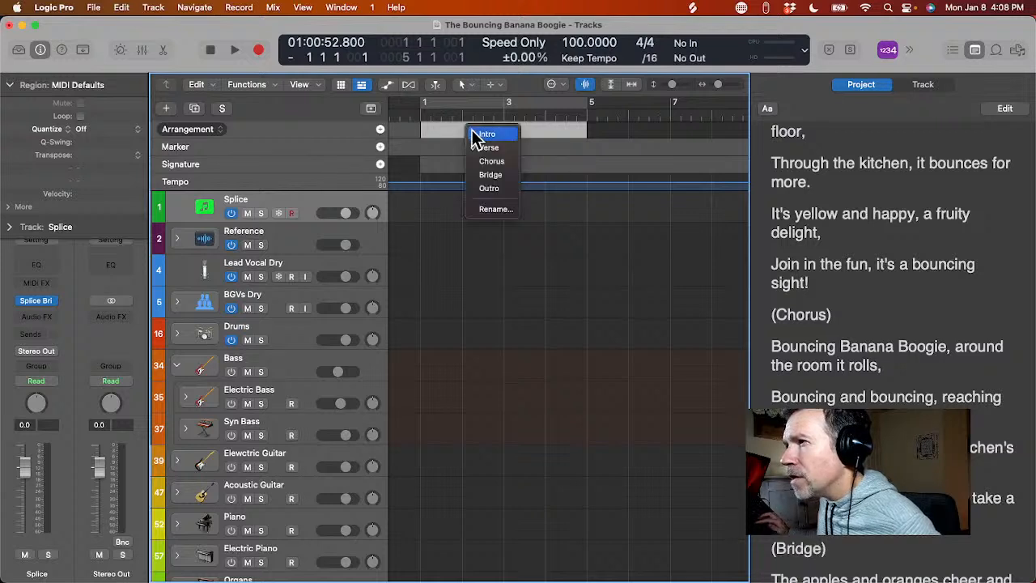
pyautogui.click(485, 135)
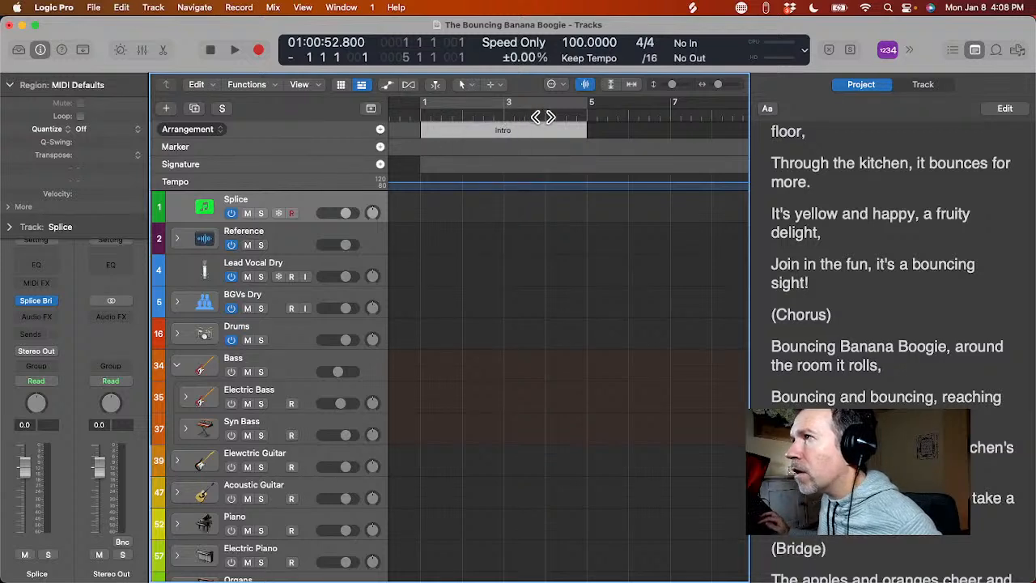
# - Create a marker at bar 5, where the second Intro section ends, and name it Verse
pyautogui.click(566, 114)
pyautogui.moveTo(566, 129); pyautogui.dragTo(583, 144)
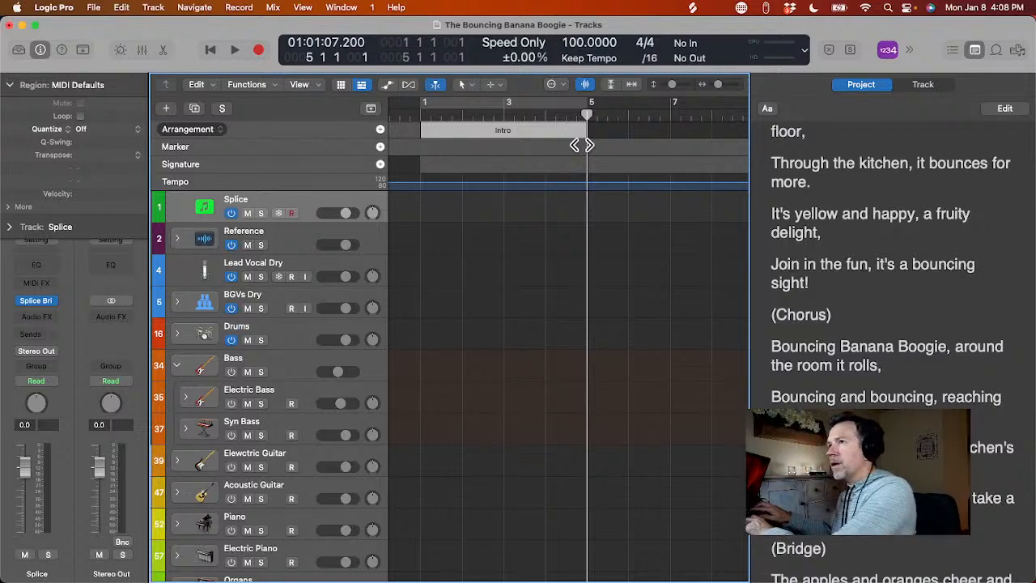
pyautogui.click(583, 145)
pyautogui.hscroll(2, 651, 138)
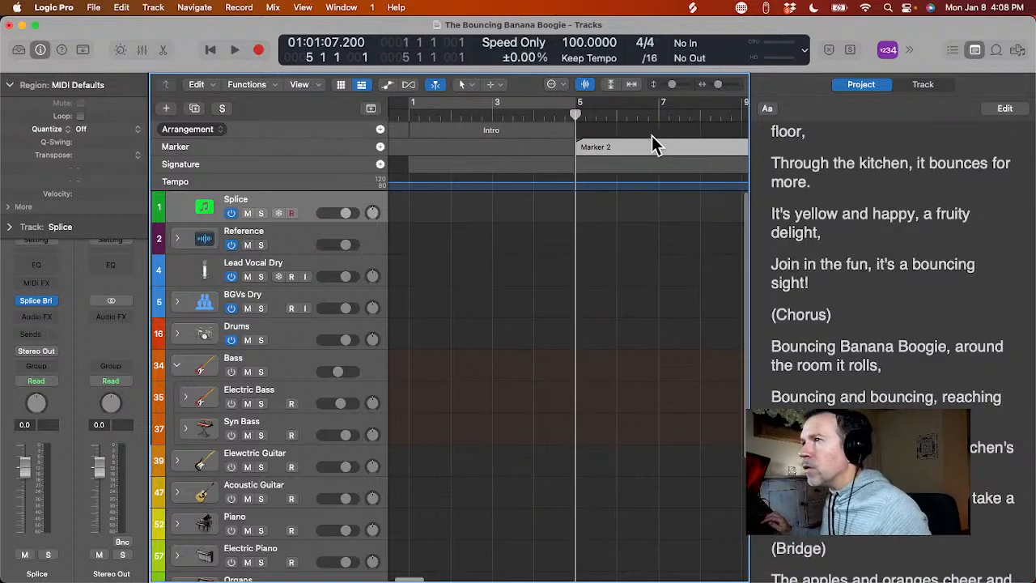
pyautogui.doubleClick(572, 146)
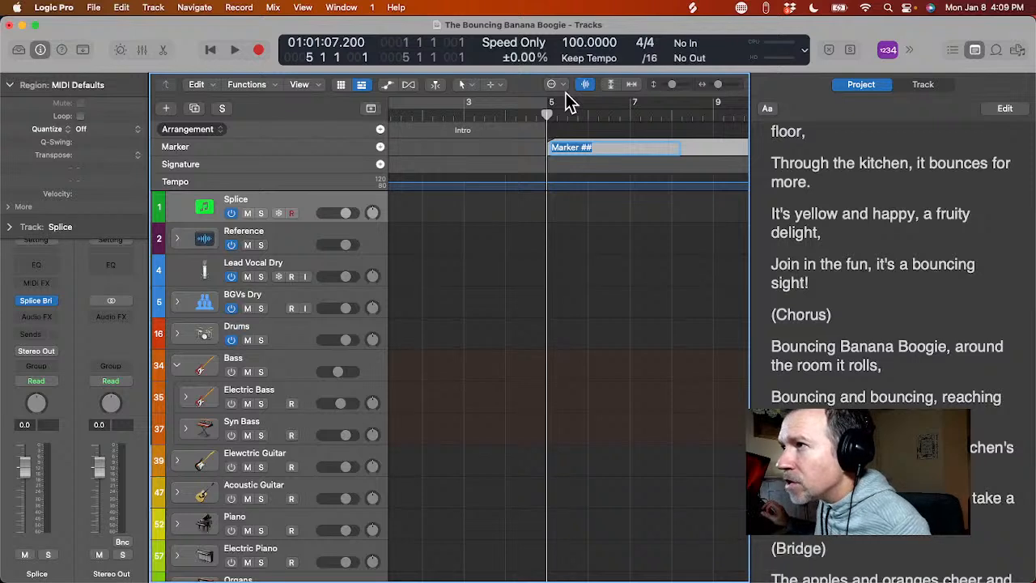
pyautogui.write('Verse')
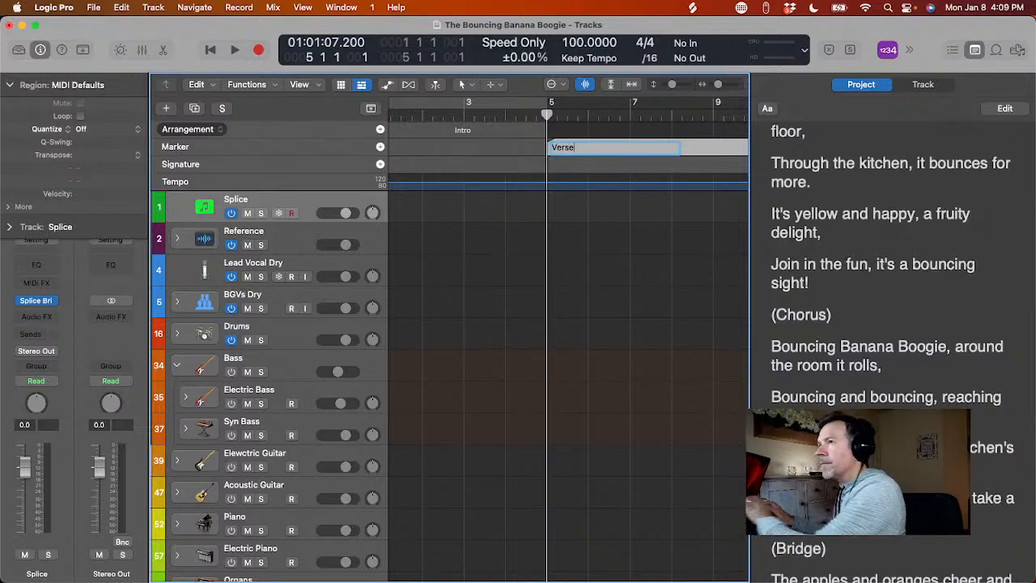
pyautogui.press('Return')
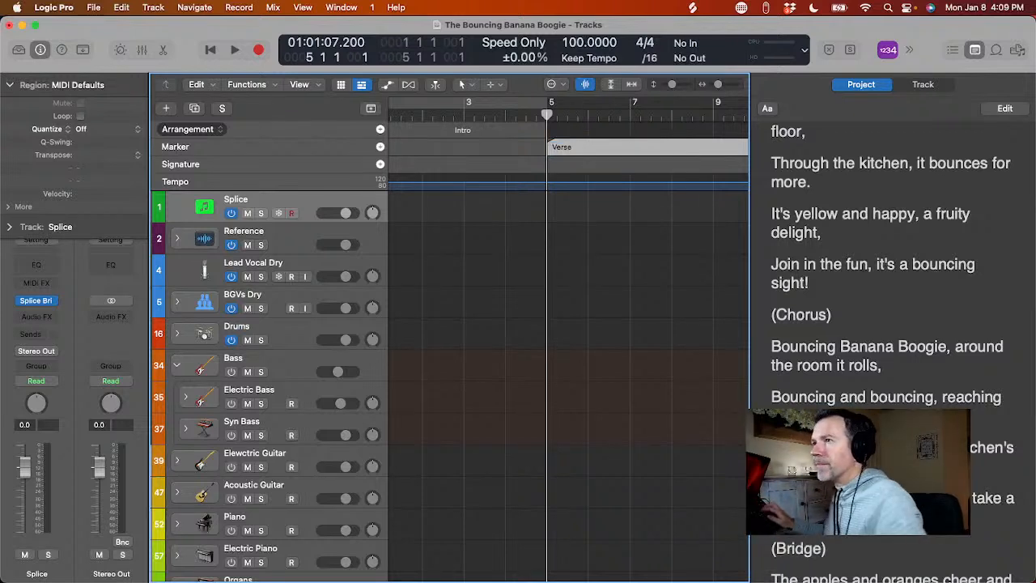
# - Add a Verse arrangement section from bar 5 to bar 13, and create a marker named Chorus at bar 13
pyautogui.click(380, 130)
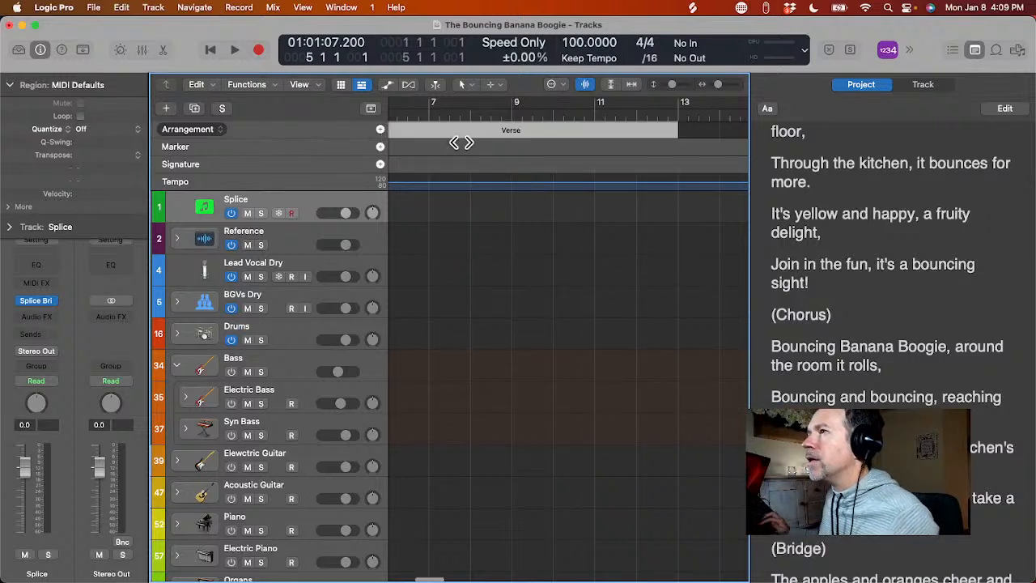
pyautogui.hscroll(4, 461, 142)
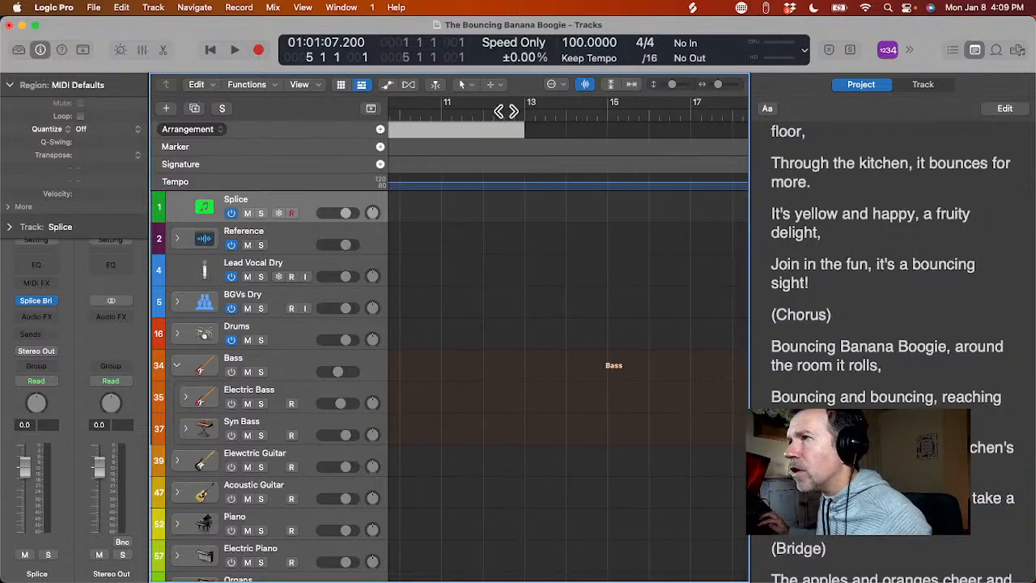
pyautogui.moveTo(505, 111); pyautogui.dragTo(524, 110)
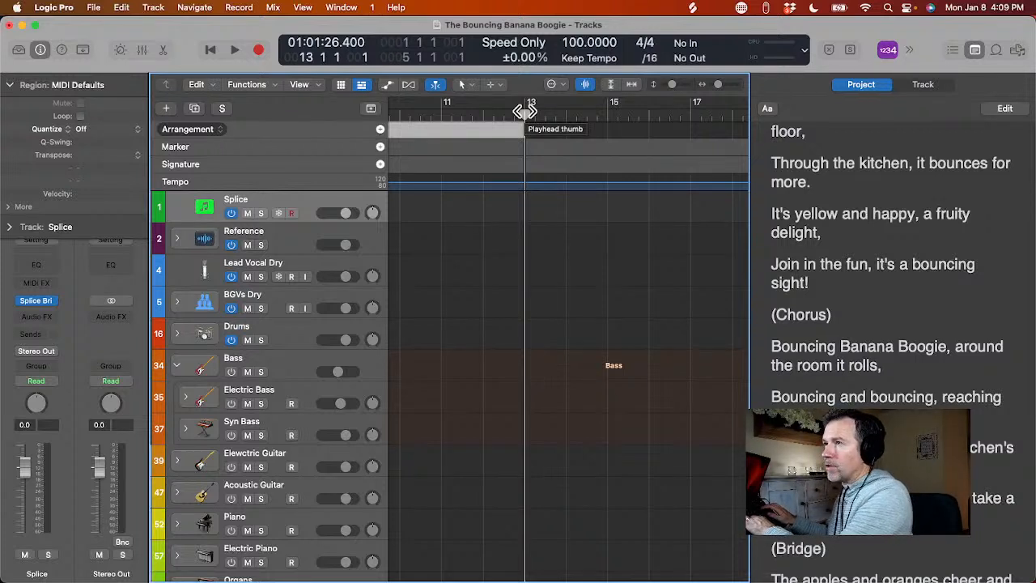
pyautogui.hotkey('alt', "'")
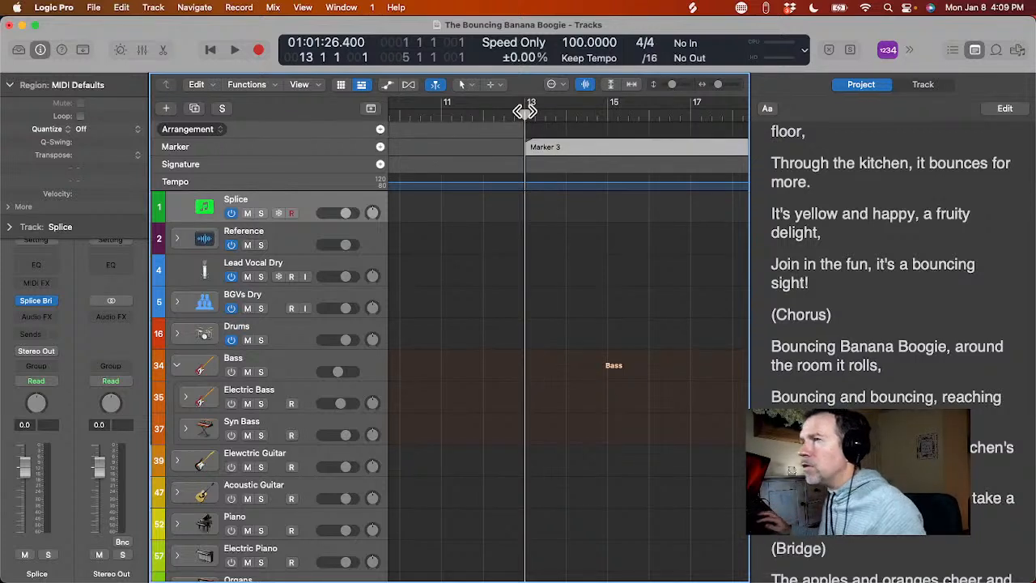
pyautogui.doubleClick(540, 147)
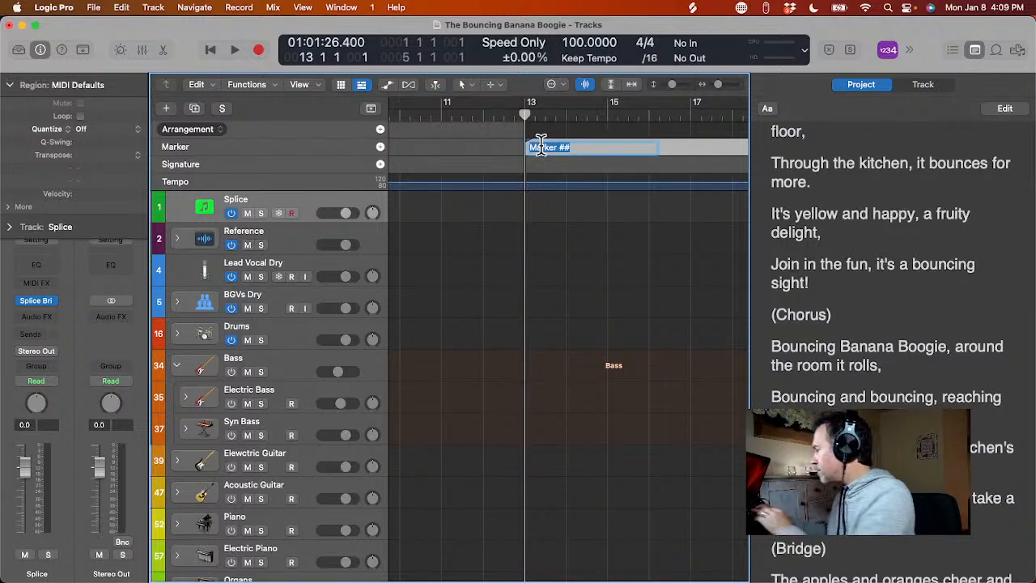
pyautogui.write('Chorus')
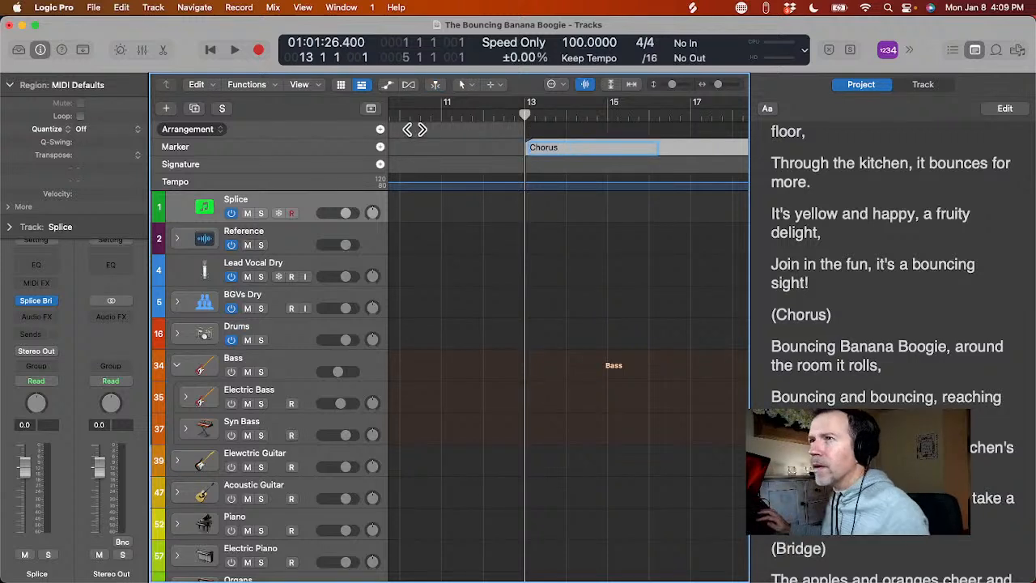
# - Add a Chorus arrangement section after the Verse, spanning bar 13 to bar 21
pyautogui.click(380, 130)
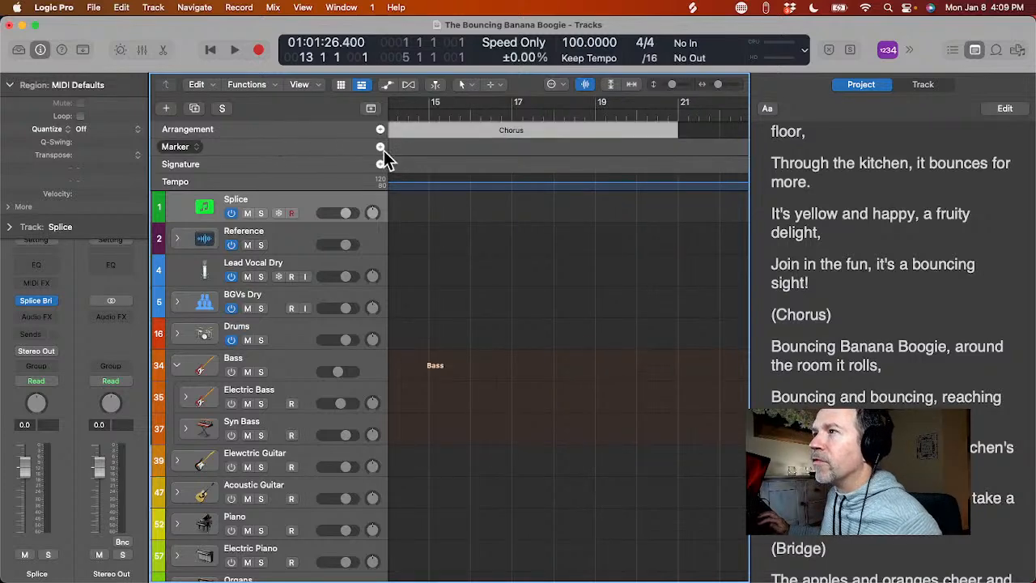
pyautogui.hscroll(-5, 474, 145)
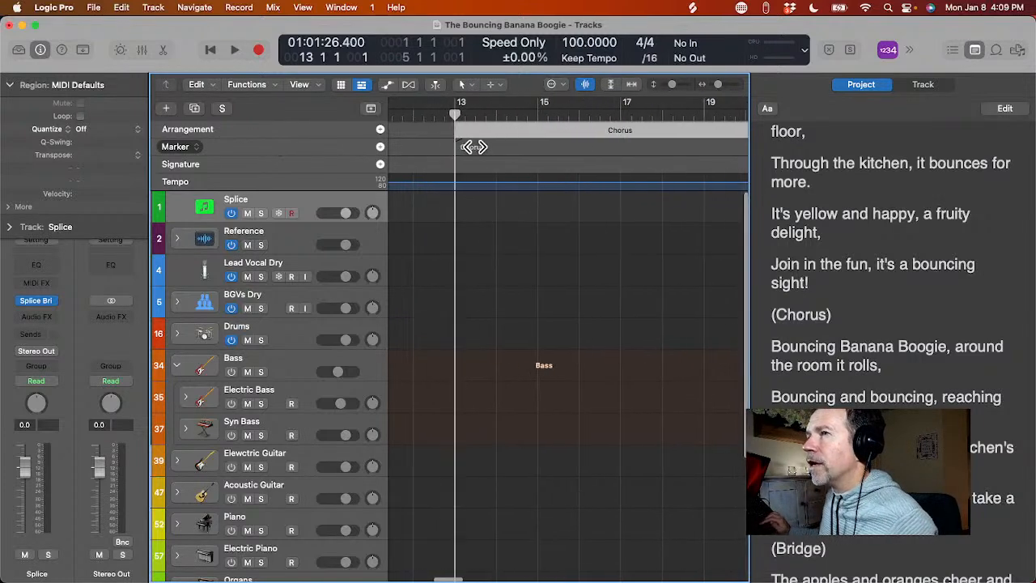
pyautogui.hscroll(4, 474, 147)
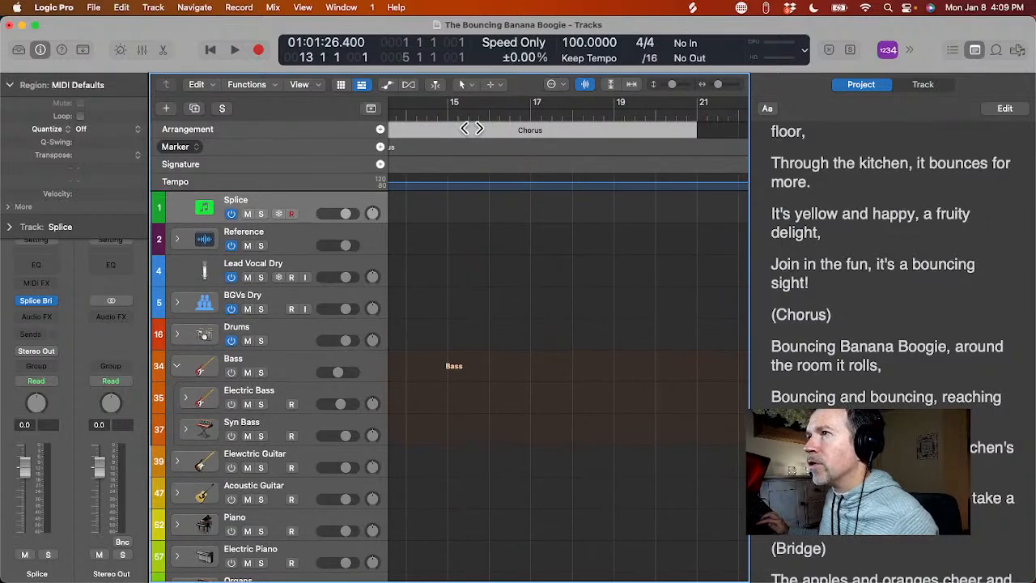
pyautogui.hscroll(2, 467, 154)
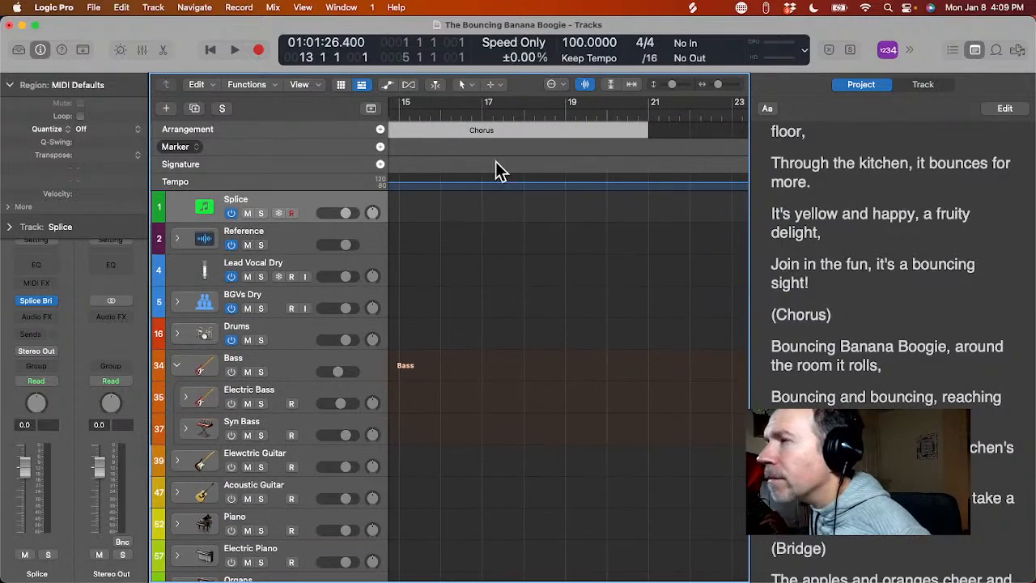
pyautogui.hscroll(7, 503, 154)
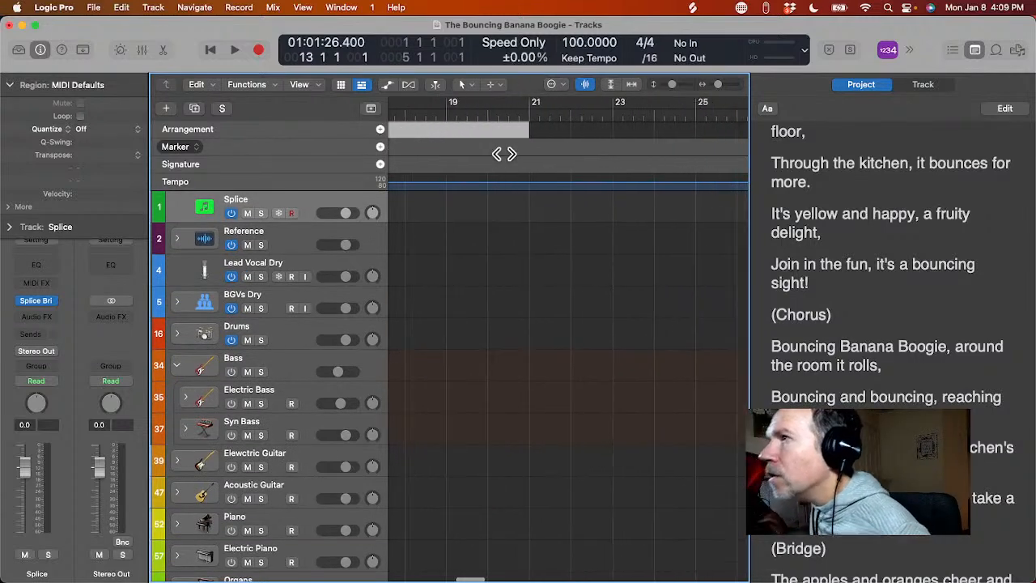
# - Add an arrangement section from bar 21 to bar 29 and set its type to Verse
pyautogui.click(380, 129)
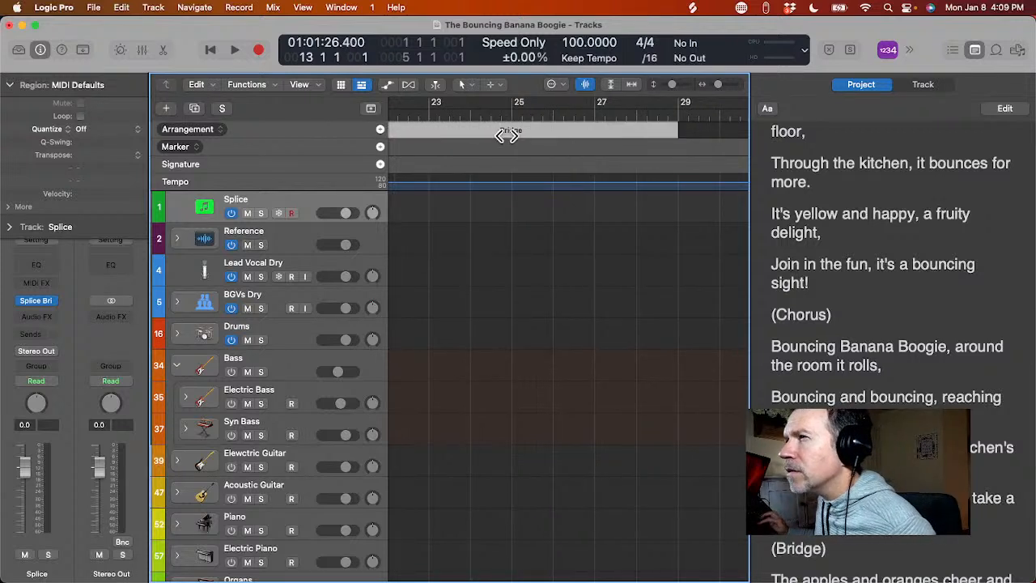
pyautogui.click(483, 135)
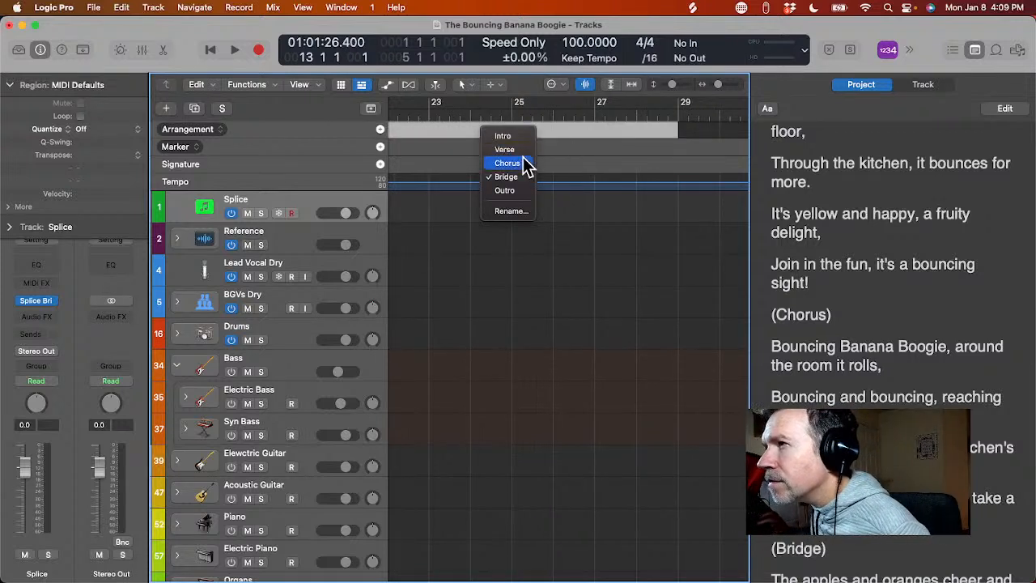
pyautogui.click(520, 152)
pyautogui.hscroll(5, 521, 153)
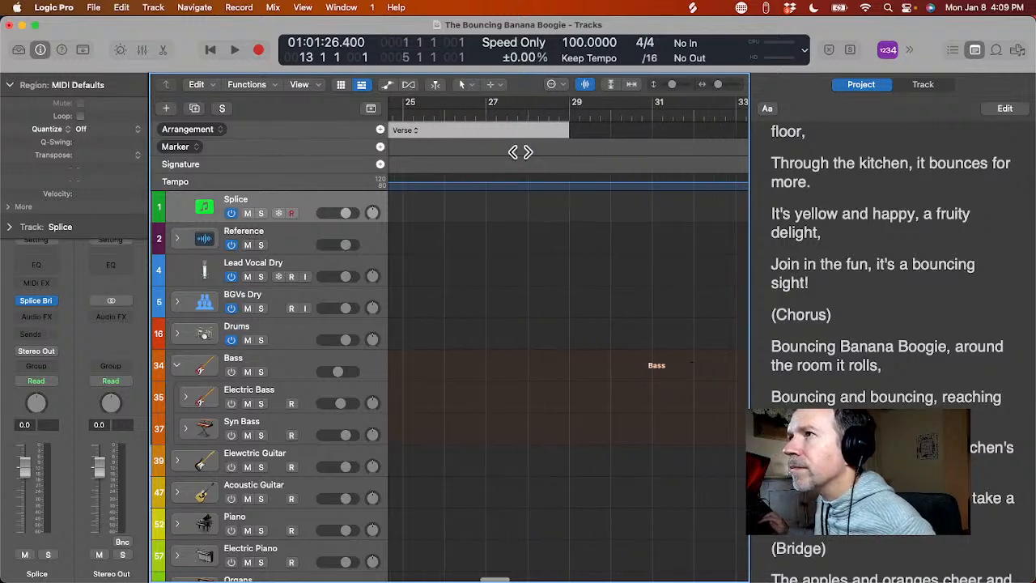
# - Append an eight-bar arrangement section at bar 29, followed by a Bridge section from bar 37 to bar 45
pyautogui.click(380, 130)
pyautogui.hscroll(10, 492, 138)
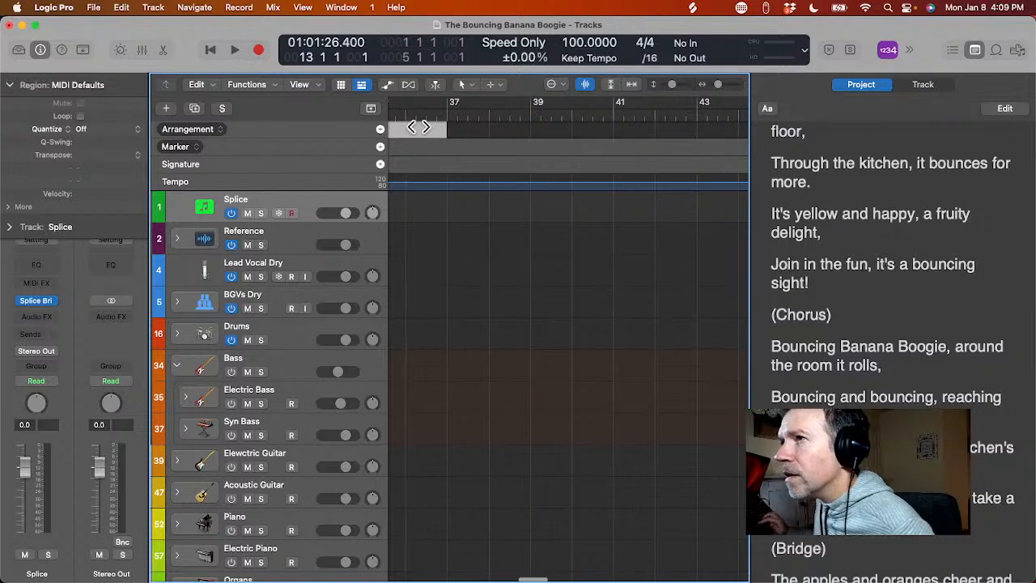
pyautogui.click(380, 130)
pyautogui.hscroll(3, 472, 145)
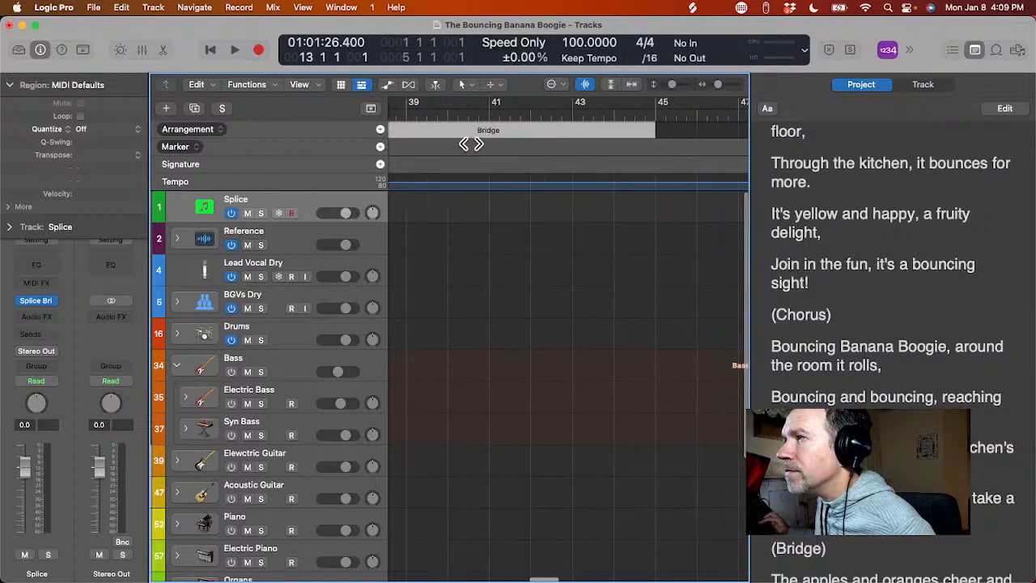
pyautogui.hscroll(3, 472, 144)
# - Create a marker named Verse at bar 21, at the start of the second Verse arrangement section
pyautogui.hscroll(-10, 472, 144)
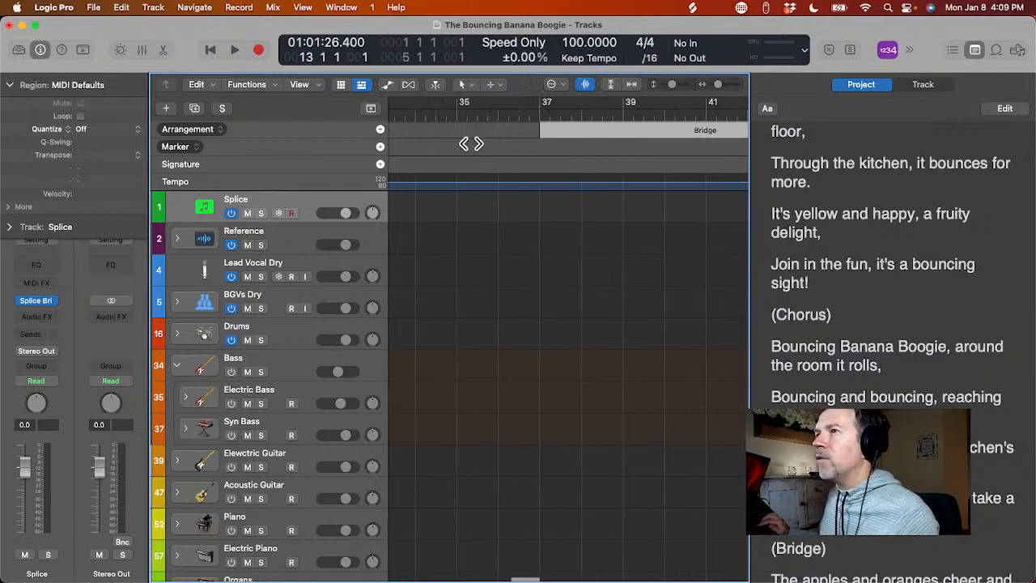
pyautogui.hscroll(-20, 471, 145)
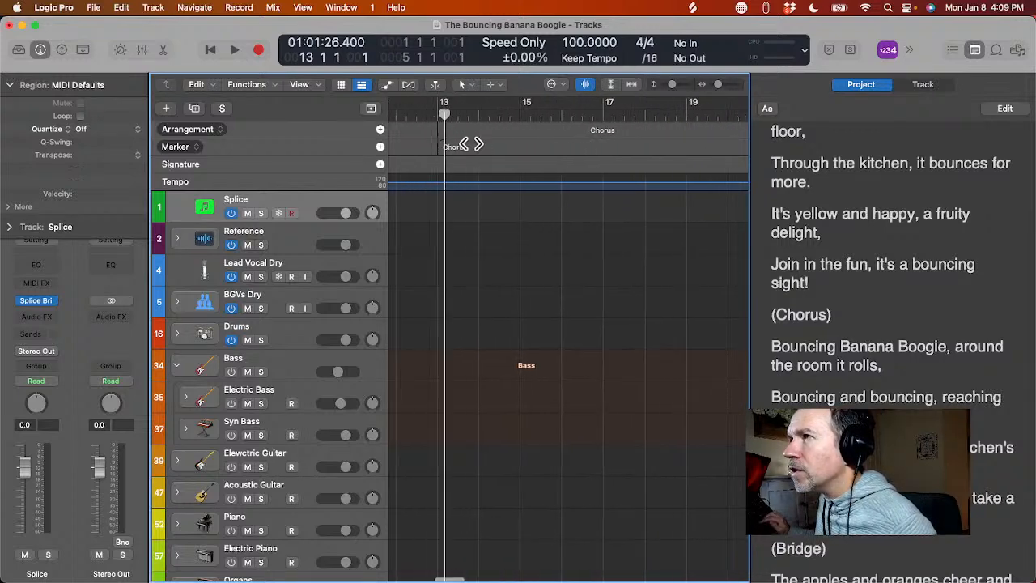
pyautogui.hscroll(2, 472, 144)
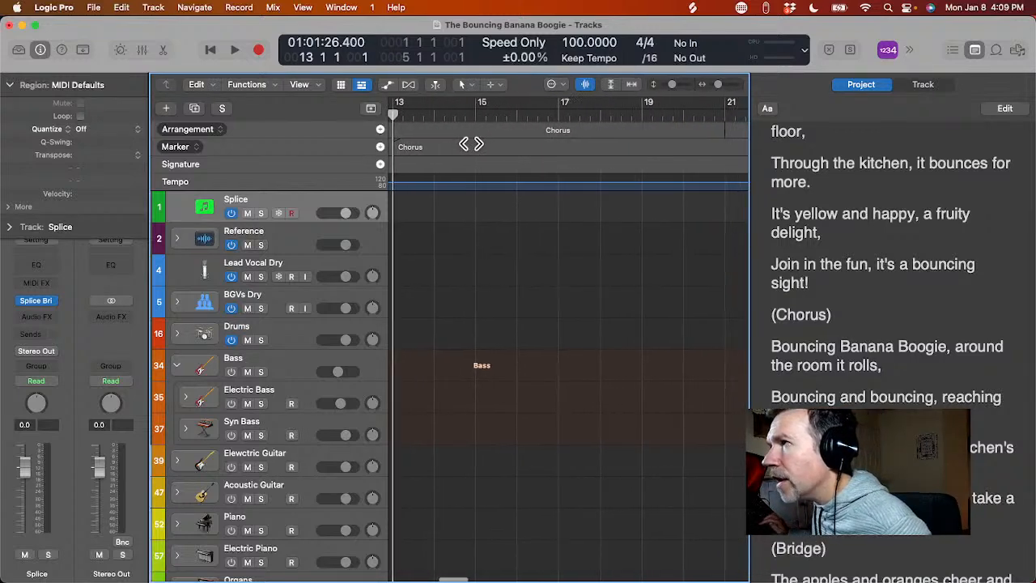
pyautogui.hscroll(6, 472, 144)
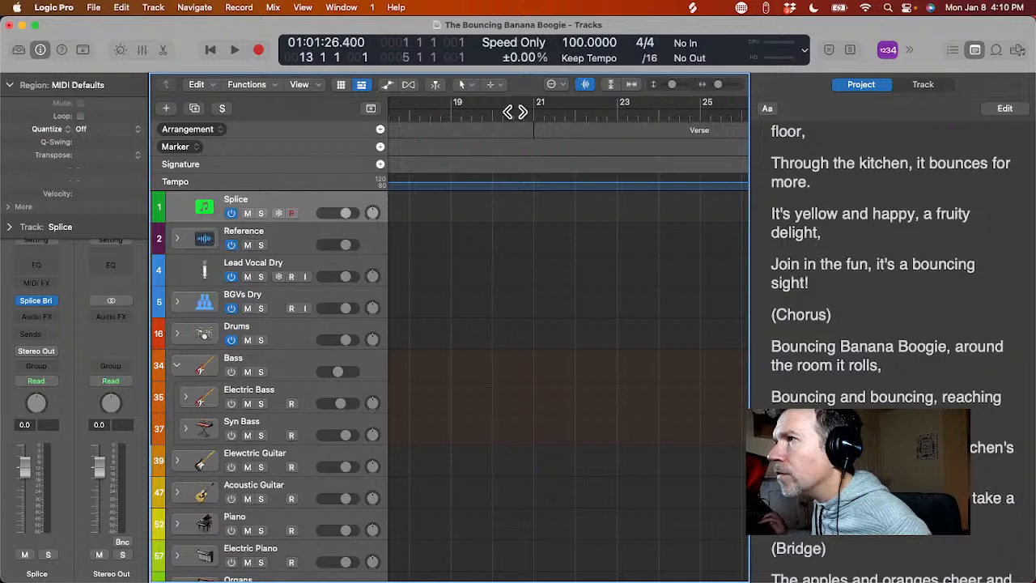
pyautogui.moveTo(515, 111); pyautogui.dragTo(532, 112)
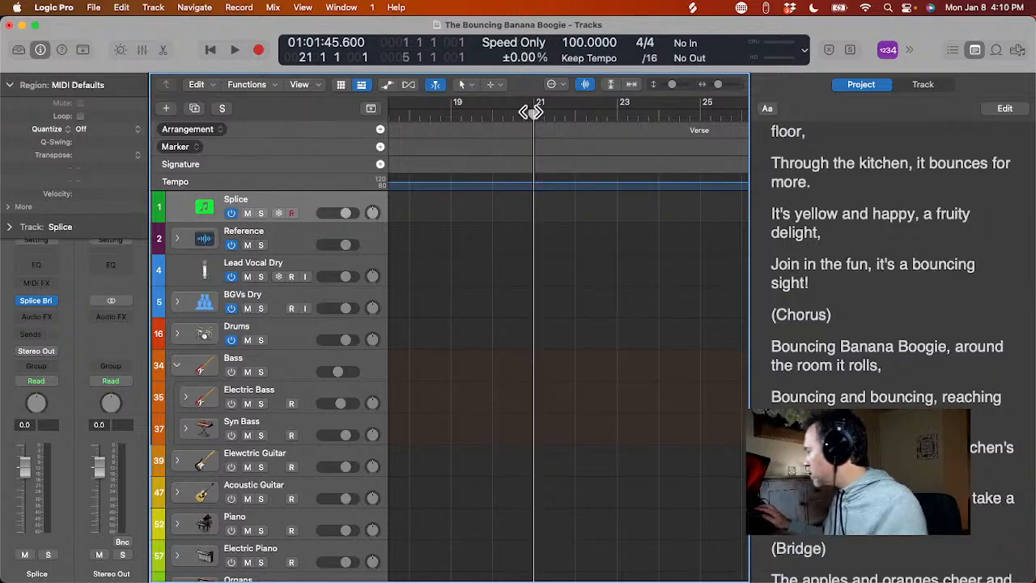
pyautogui.hotkey('alt', "'")
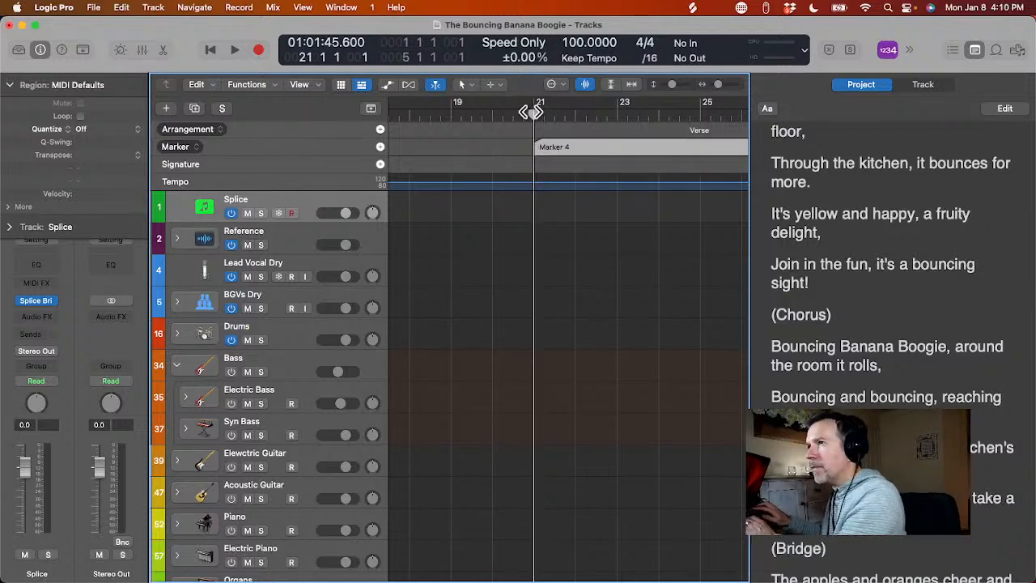
pyautogui.doubleClick(558, 148)
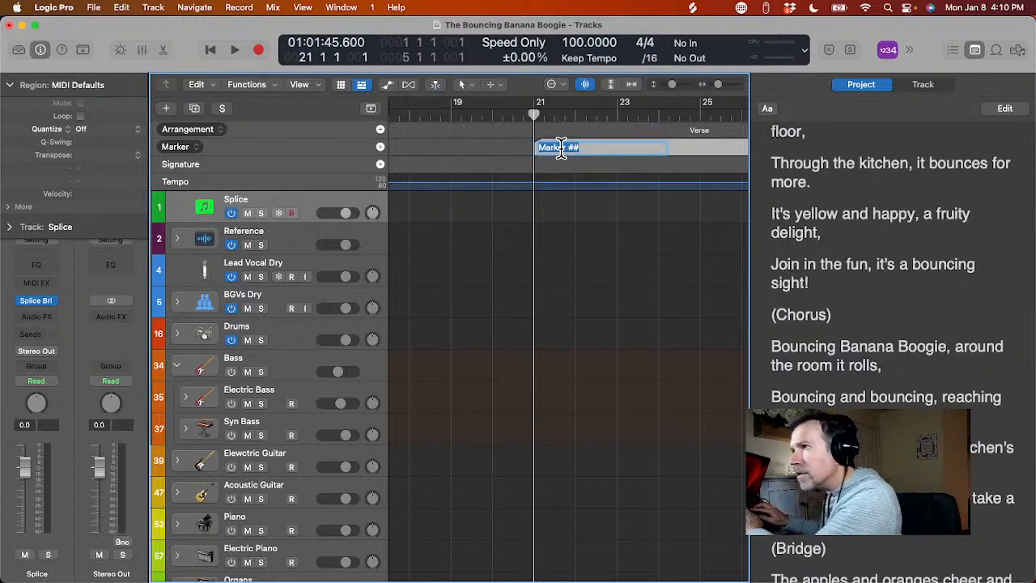
pyautogui.write('Verse')
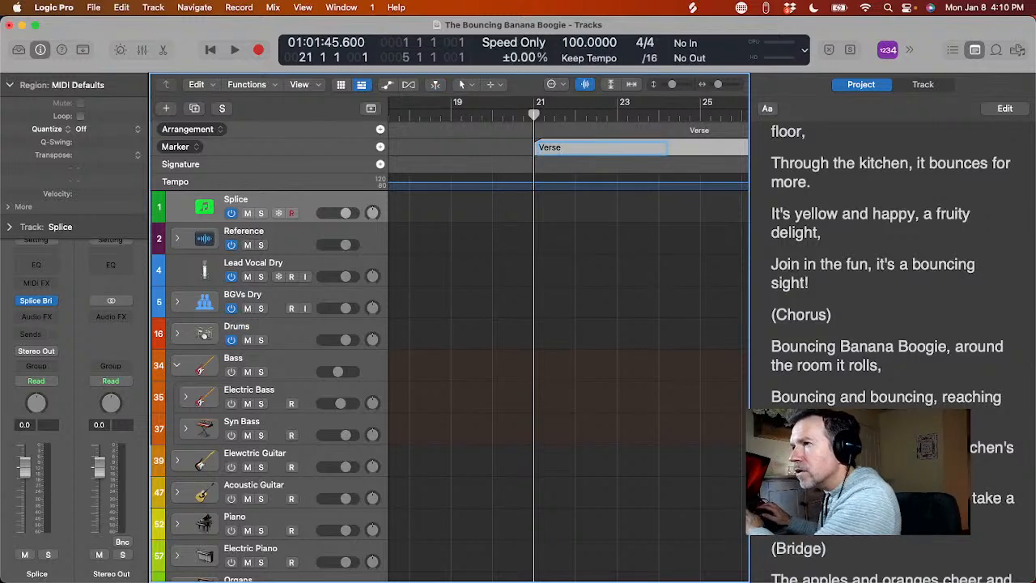
pyautogui.press('Return')
# - Create a marker named Chorus at bar 29, where the second Chorus arrangement section begins
pyautogui.hscroll(10, 567, 340)
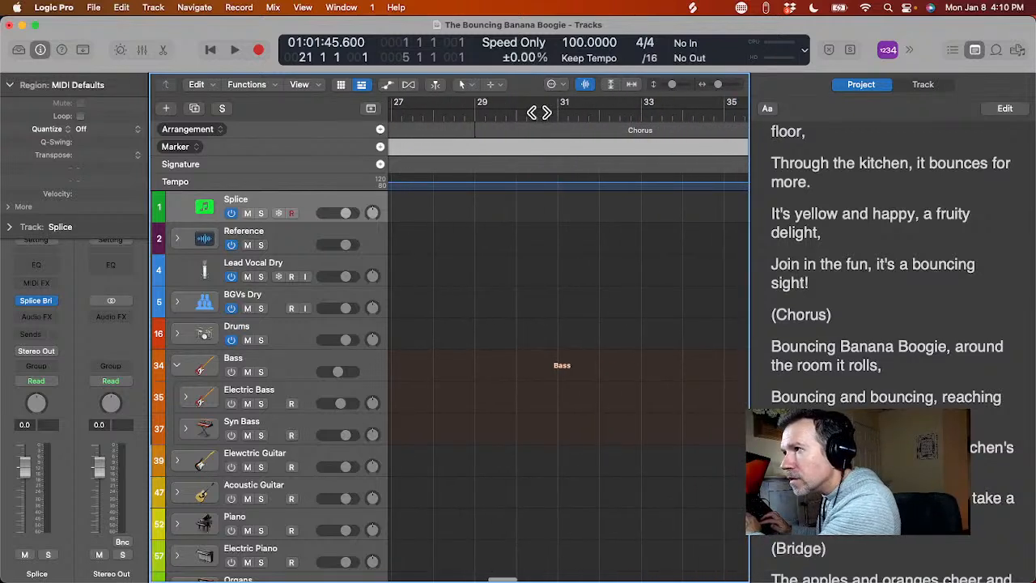
pyautogui.moveTo(446, 112); pyautogui.dragTo(478, 116)
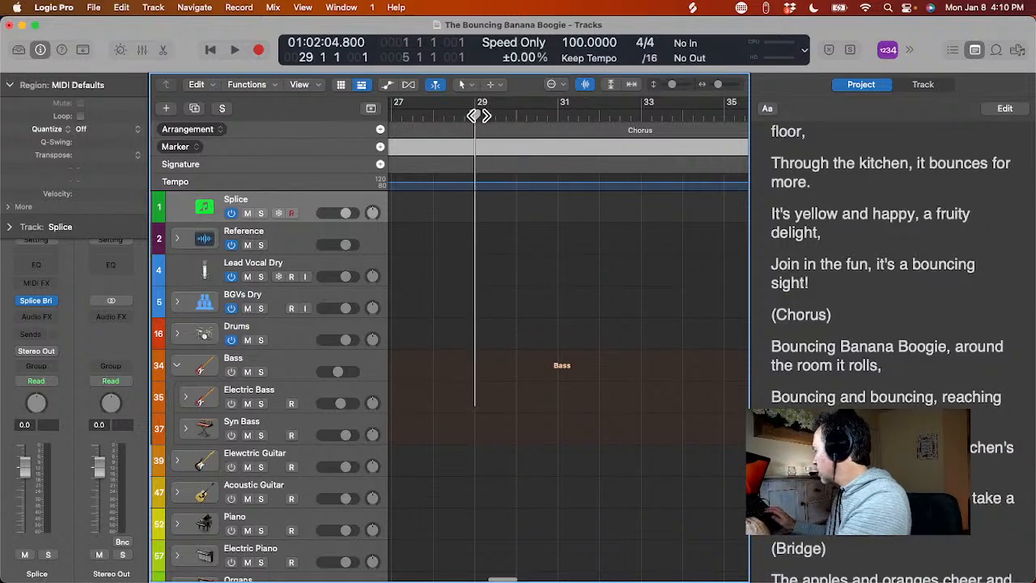
pyautogui.hotkey('alt', "'")
pyautogui.doubleClick(495, 147)
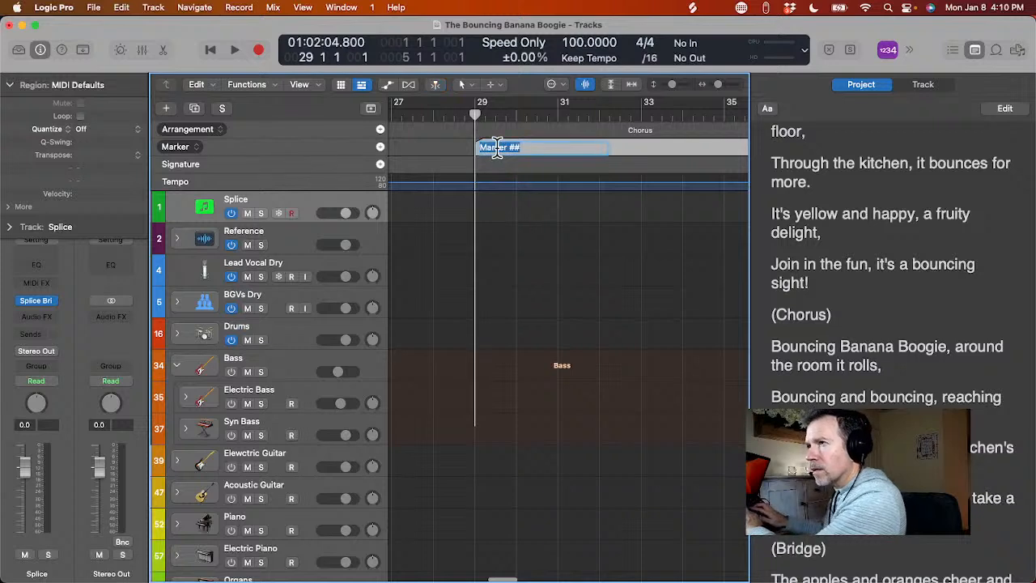
pyautogui.write('Chorus')
pyautogui.press('Return')
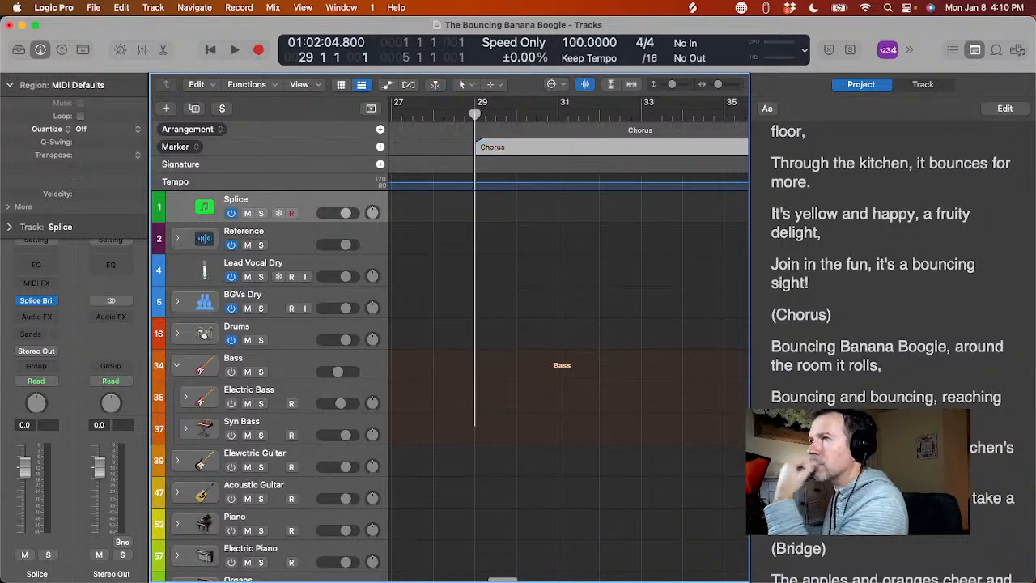
# - Move the playhead to bar 37 and create a marker named Bridge at the start of the Bridge section
pyautogui.press('.')
pyautogui.press('.')
pyautogui.press('.')
pyautogui.press('.')
pyautogui.press('.')
pyautogui.press('.')
pyautogui.press('.')
pyautogui.press('.')
pyautogui.press('.')
pyautogui.press('.')
pyautogui.press('.')
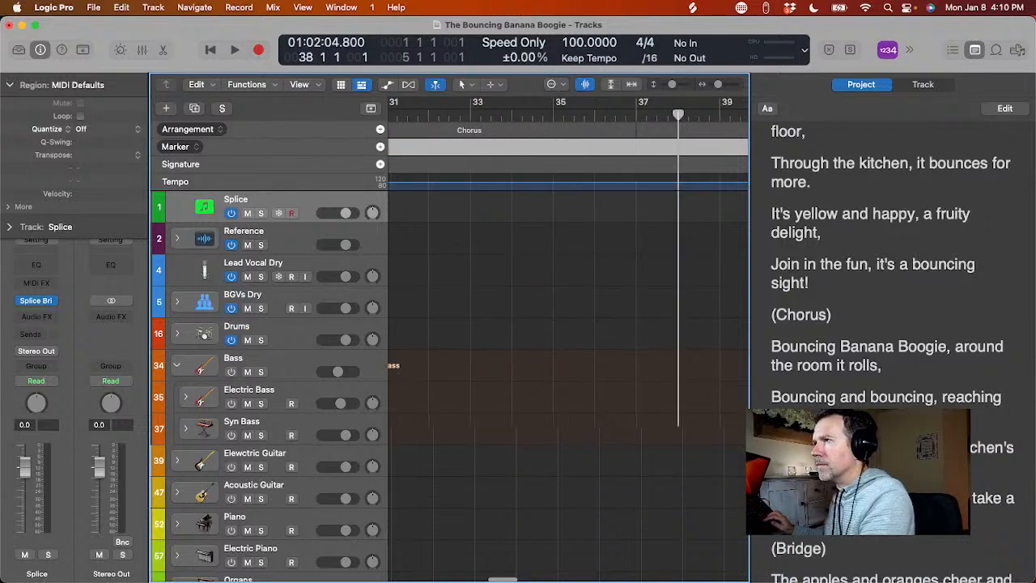
pyautogui.press(',')
pyautogui.press(',')
pyautogui.press(',')
pyautogui.press(',')
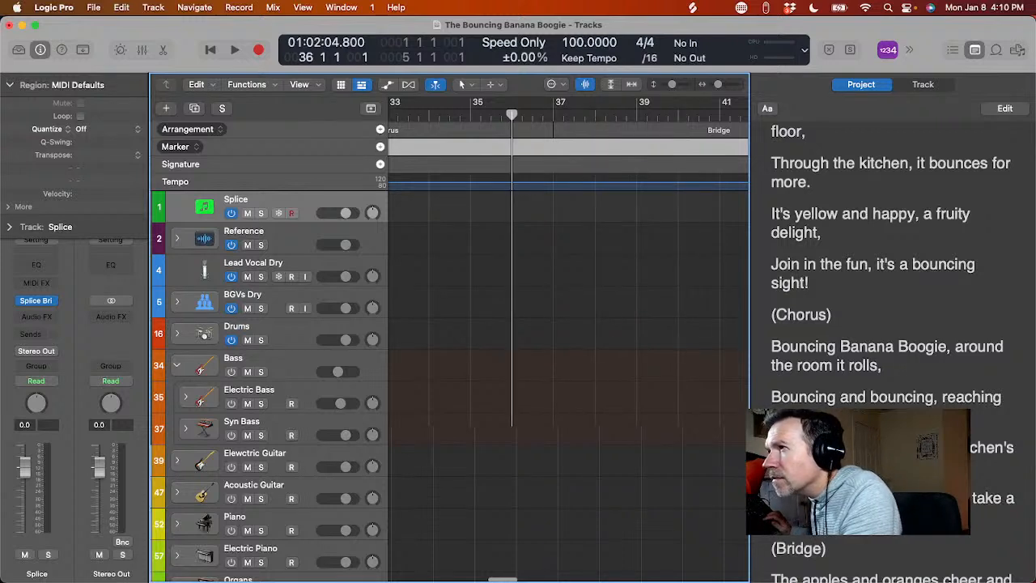
pyautogui.press('.')
pyautogui.hotkey('alt', "'")
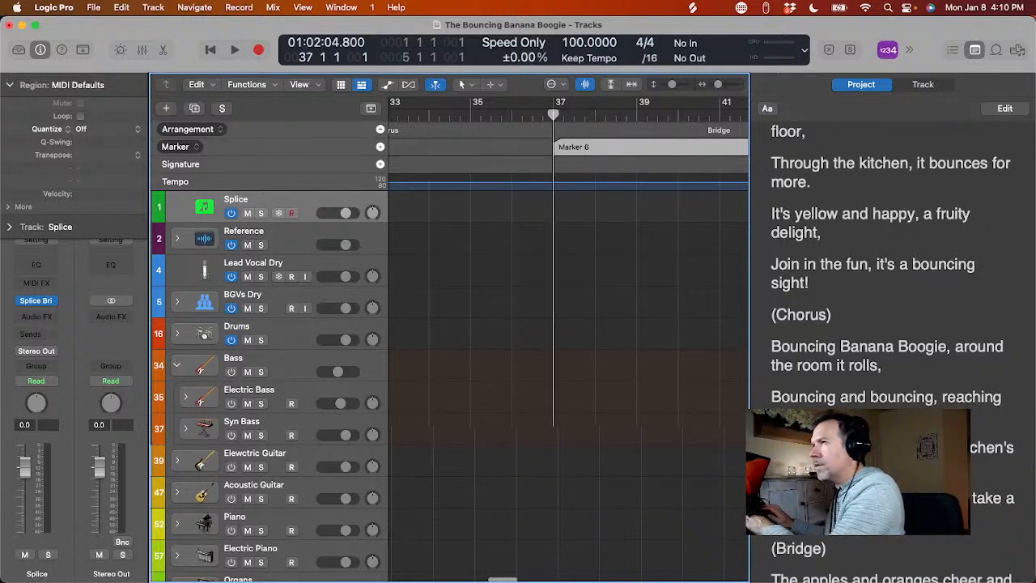
pyautogui.doubleClick(577, 148)
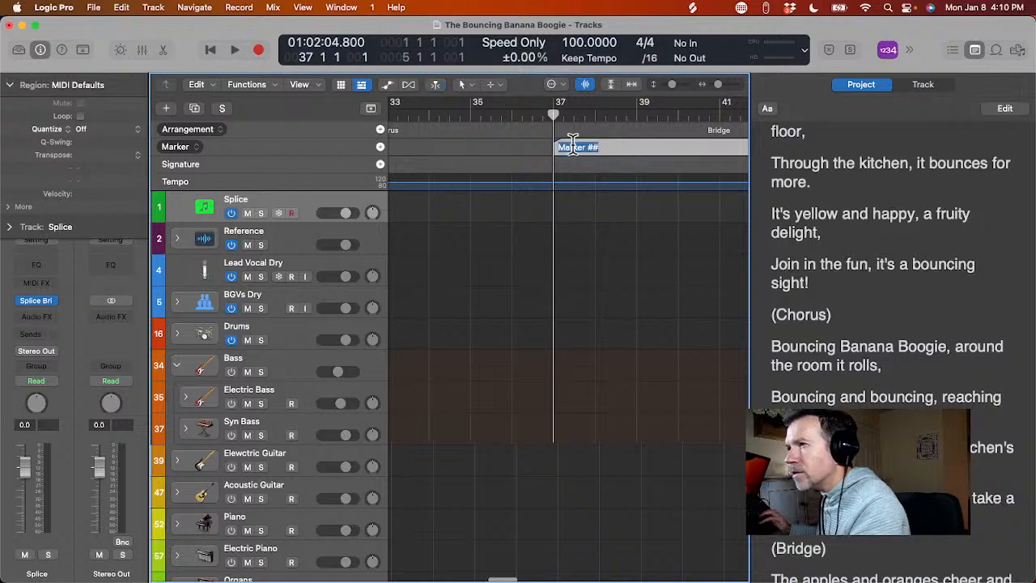
pyautogui.write('Bridge')
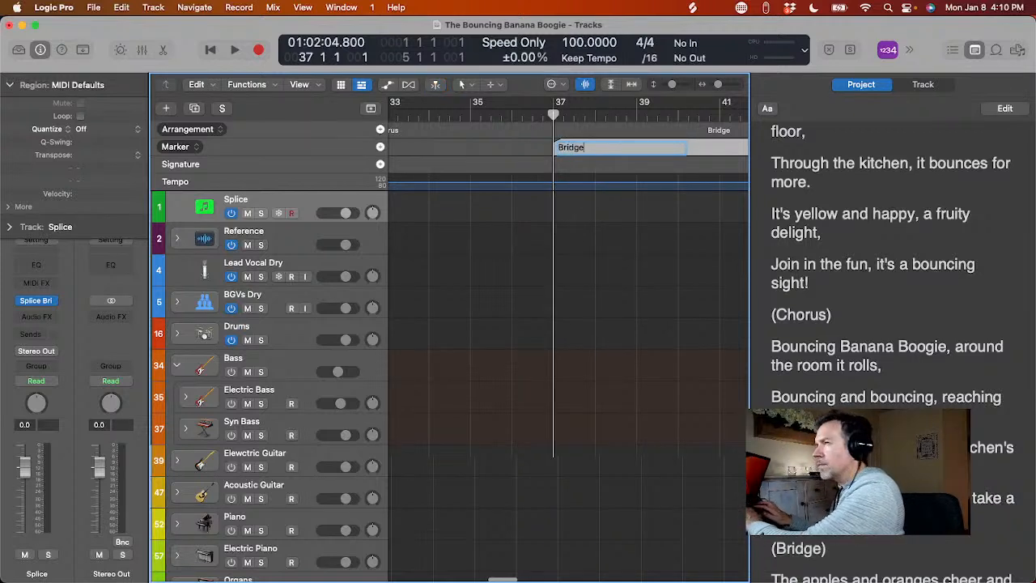
pyautogui.press('Return')
# - Create a marker named Intro at bar 1, between the Count In marker and the first Verse marker
pyautogui.hscroll(5, 578, 200)
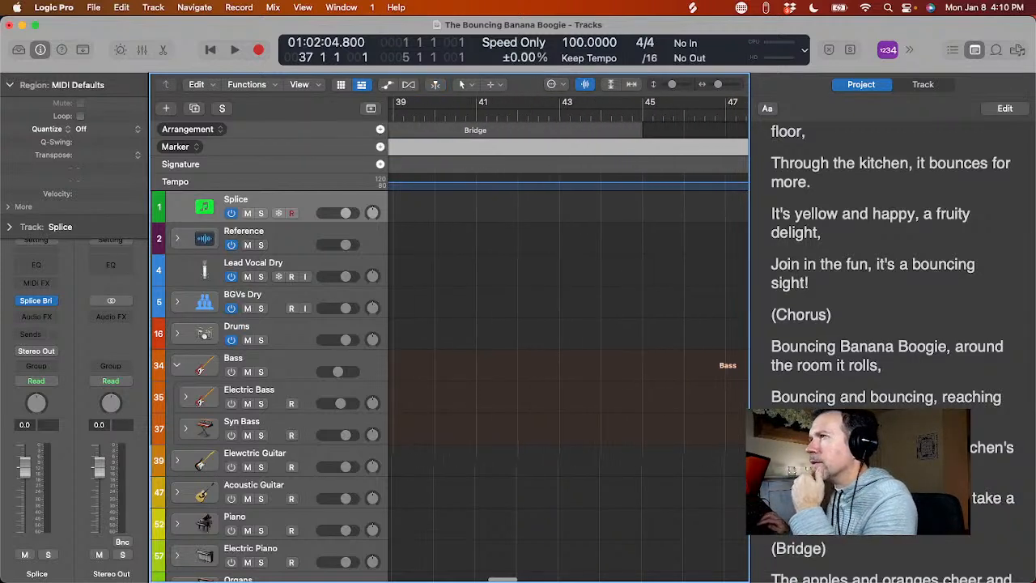
pyautogui.scroll(-6, 578, 199)
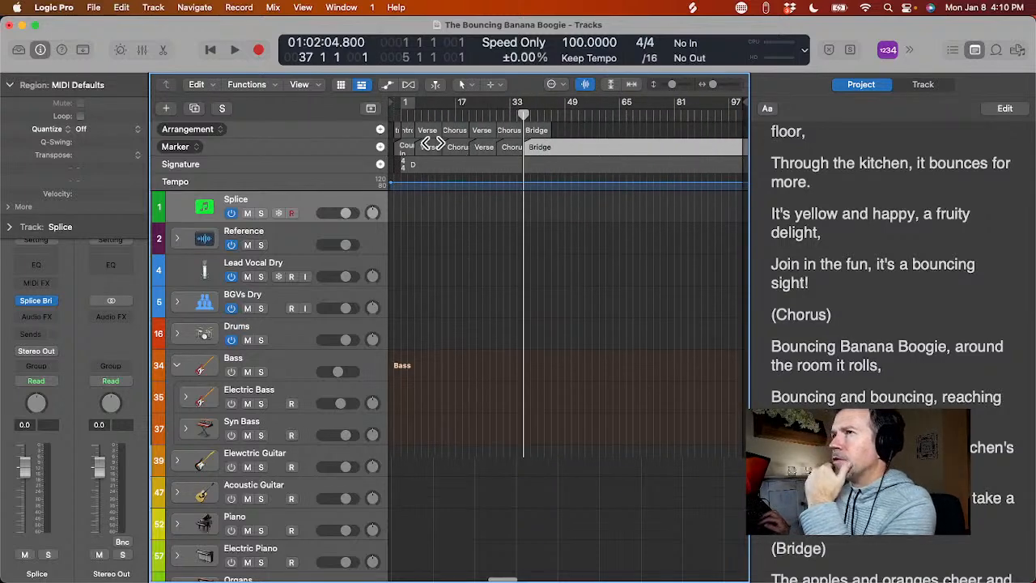
pyautogui.scroll(6, 426, 139)
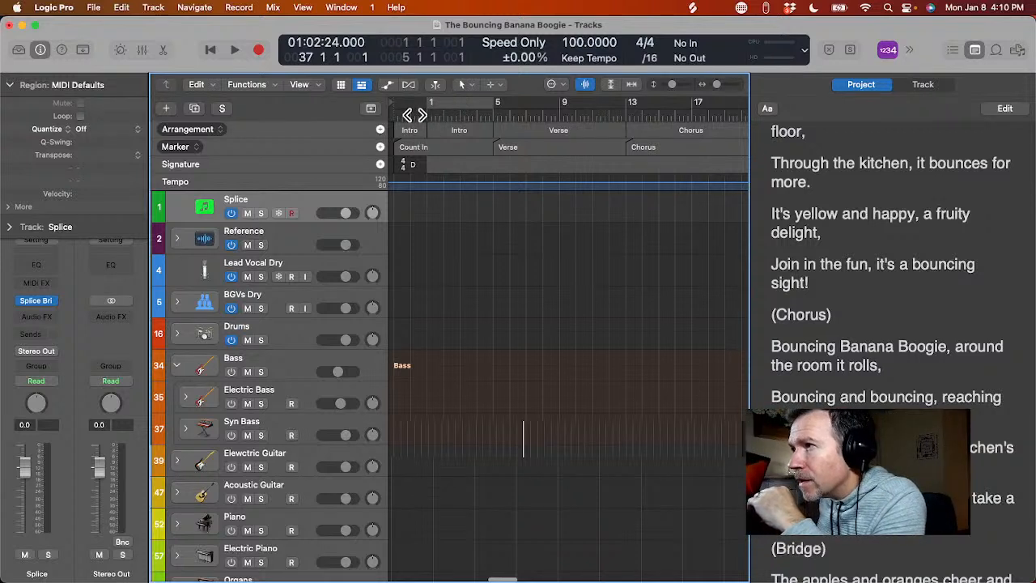
pyautogui.moveTo(413, 115); pyautogui.dragTo(426, 116)
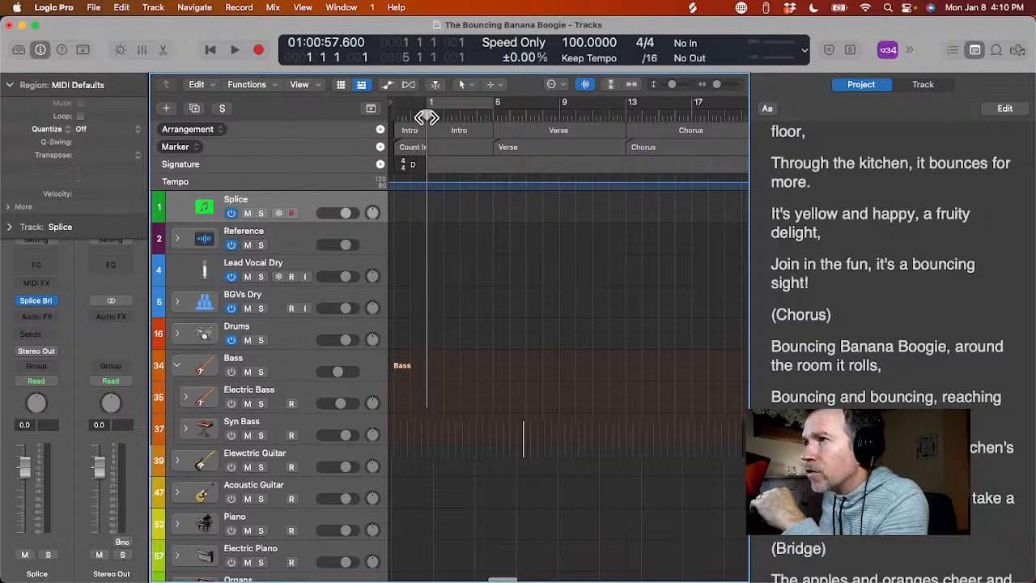
pyautogui.hotkey('alt', "'")
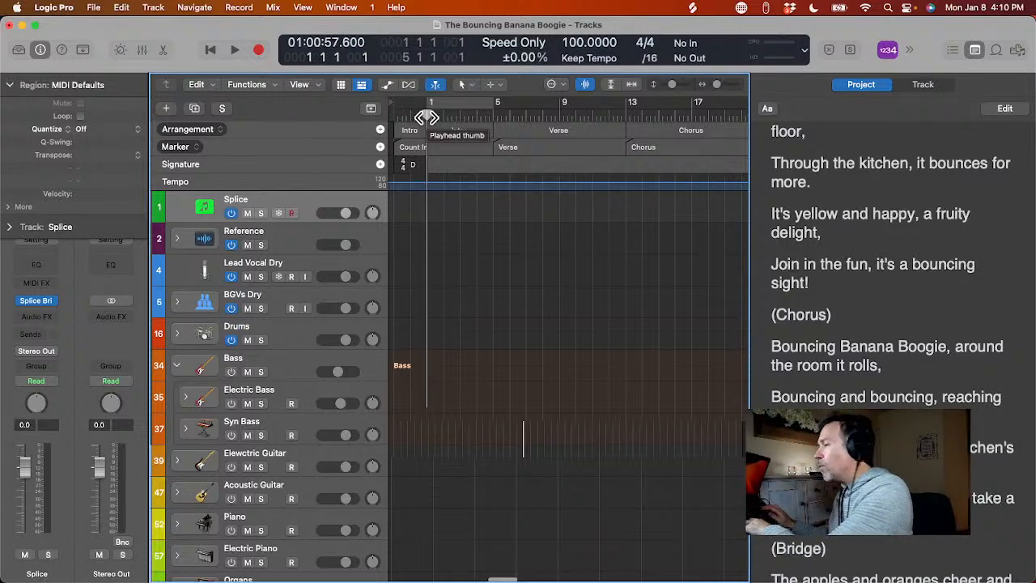
pyautogui.doubleClick(438, 147)
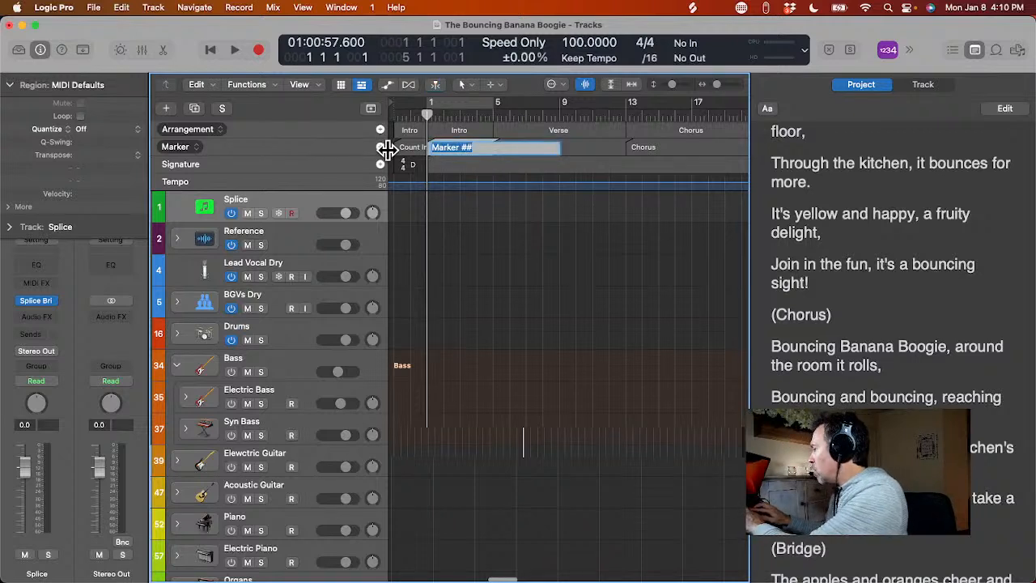
pyautogui.write('Intro')
pyautogui.press('Return')
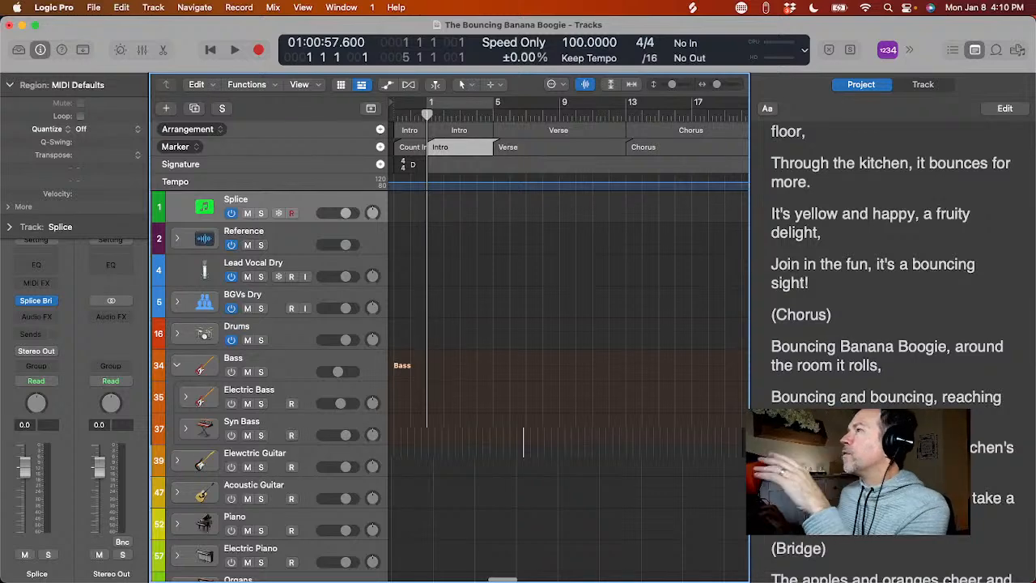
pyautogui.hscroll(8, 443, 166)
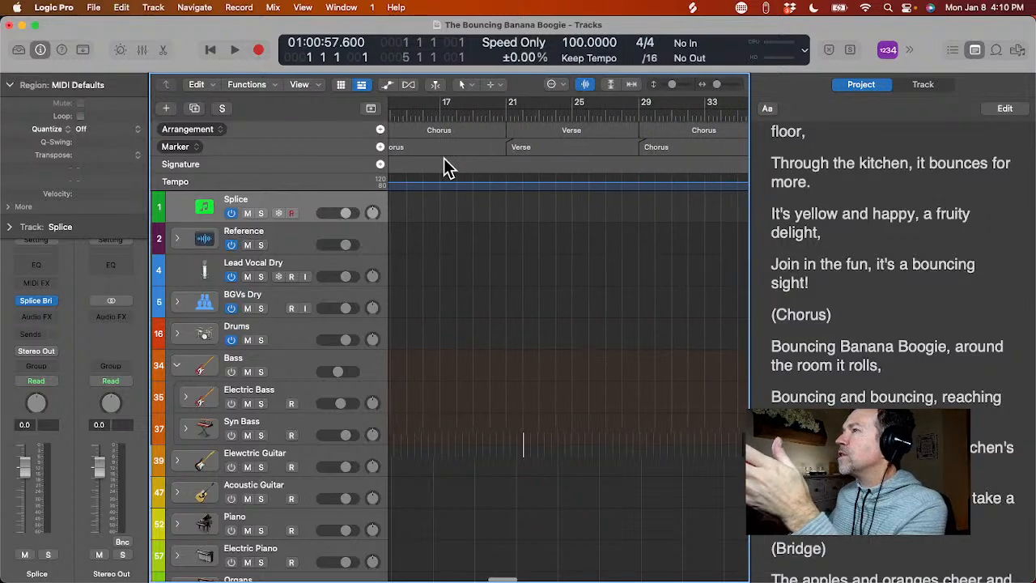
pyautogui.hscroll(-8, 443, 166)
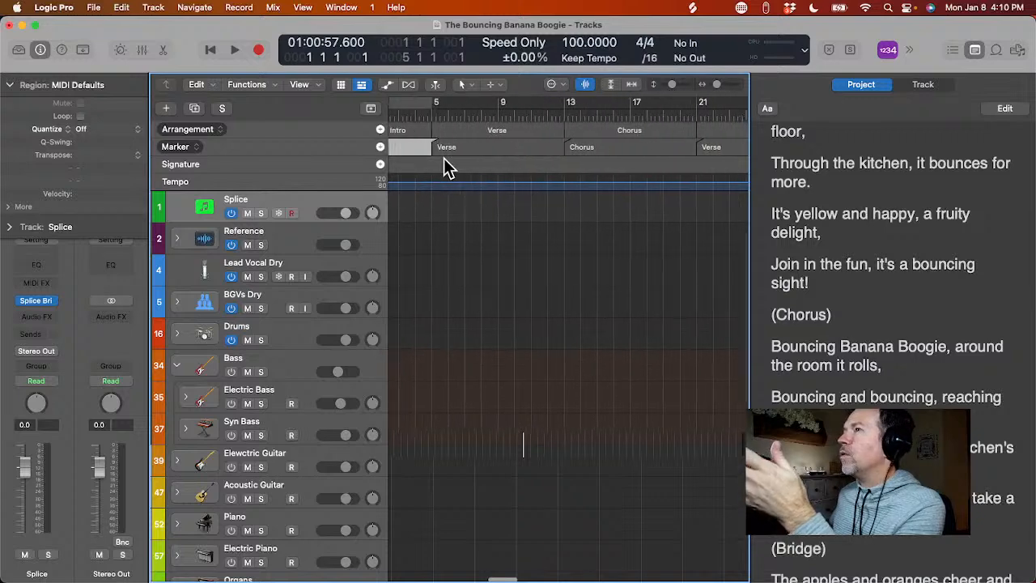
pyautogui.hscroll(-3, 443, 159)
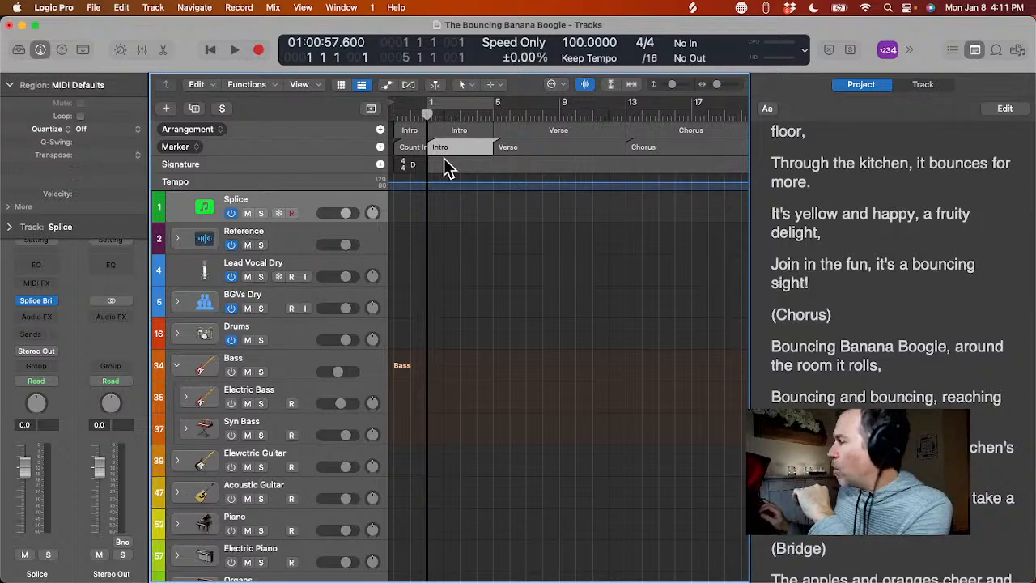
# - Switch to Splice and search for "Bounce"
pyautogui.press('super+Tab')
pyautogui.press('super+Tab')
pyautogui.press('super+Tab')
pyautogui.press('super+Tab')
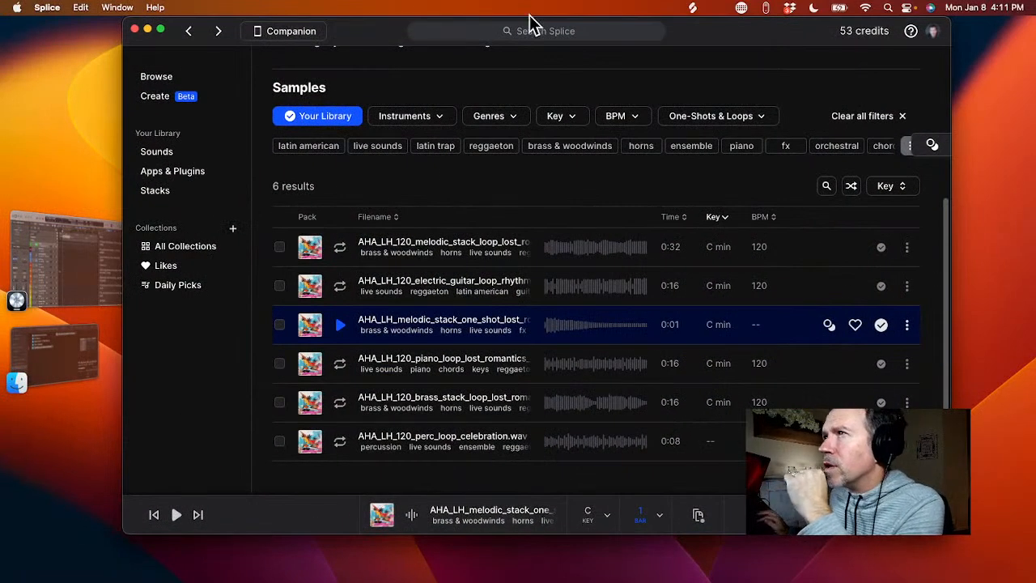
pyautogui.click(546, 25)
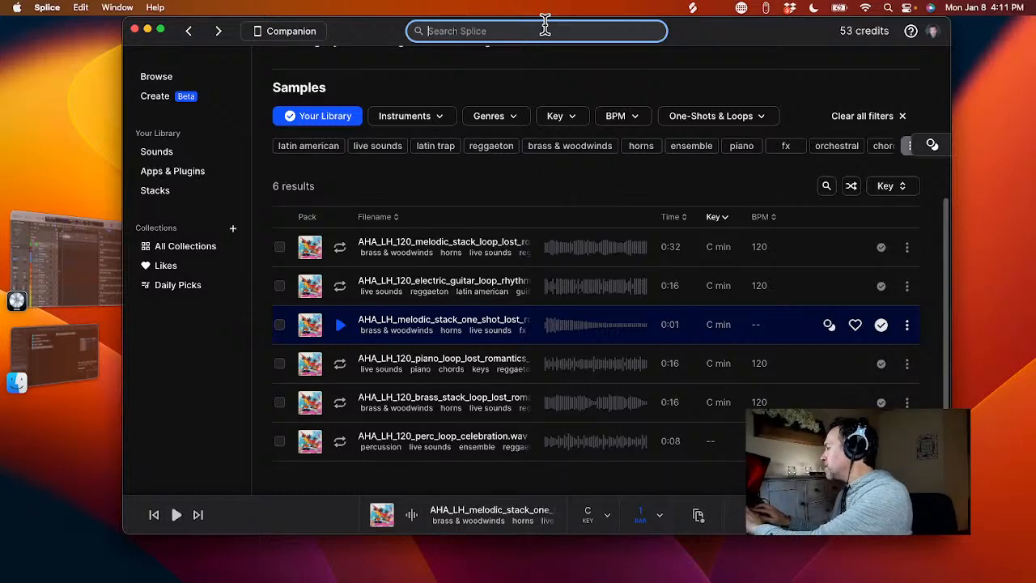
pyautogui.write('Bounce')
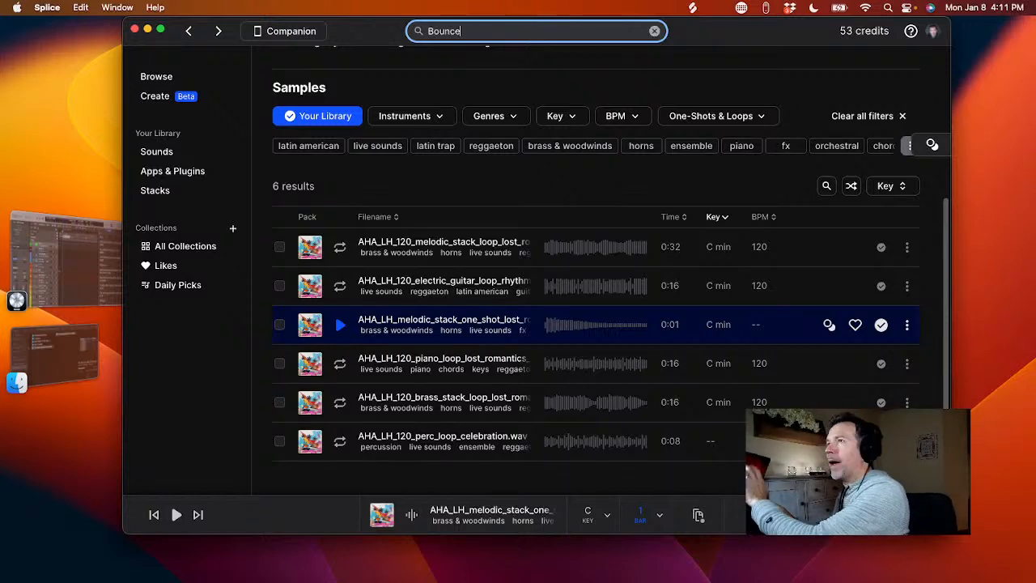
pyautogui.press('Return')
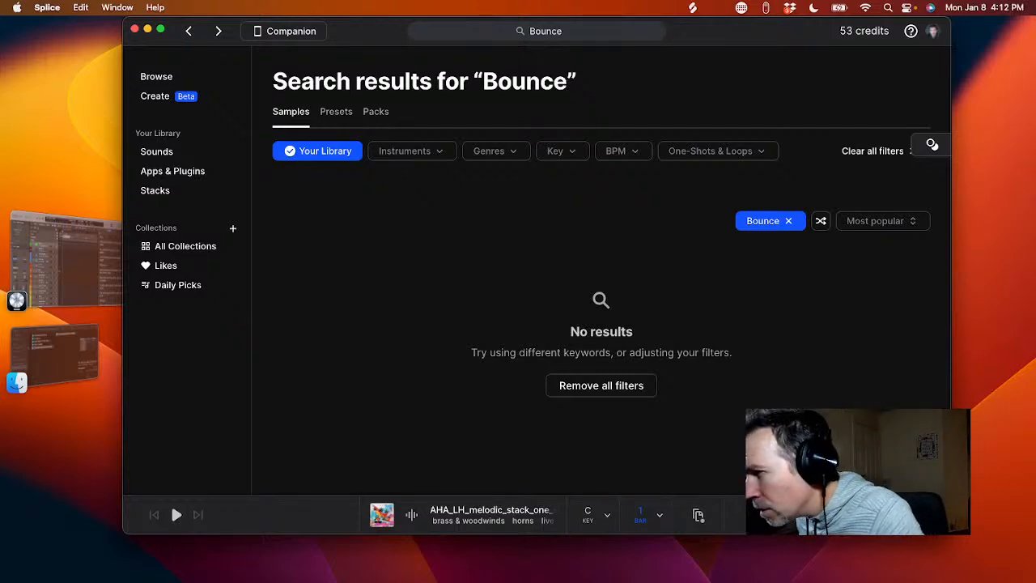
# - Remove the Your Library filter from the Bounce search and preview the JAFUNK_117_hihat_bounce.wav sample
pyautogui.click(550, 31)
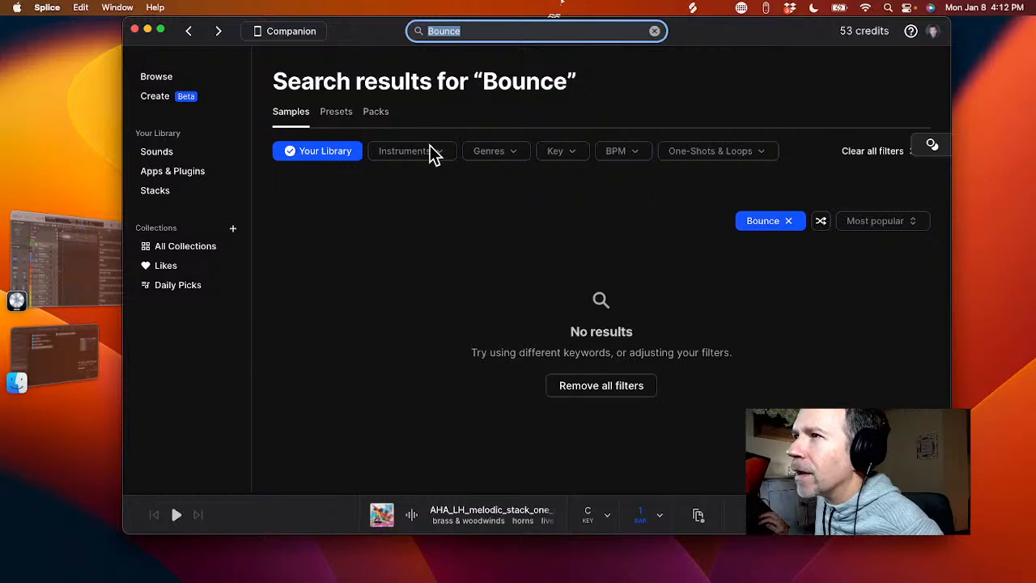
pyautogui.click(335, 158)
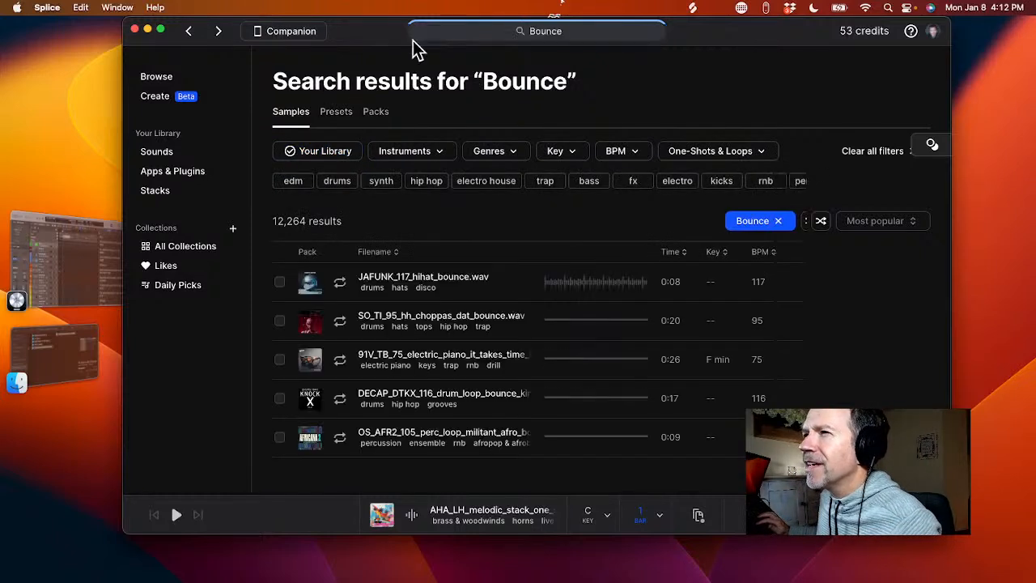
pyautogui.click(578, 30)
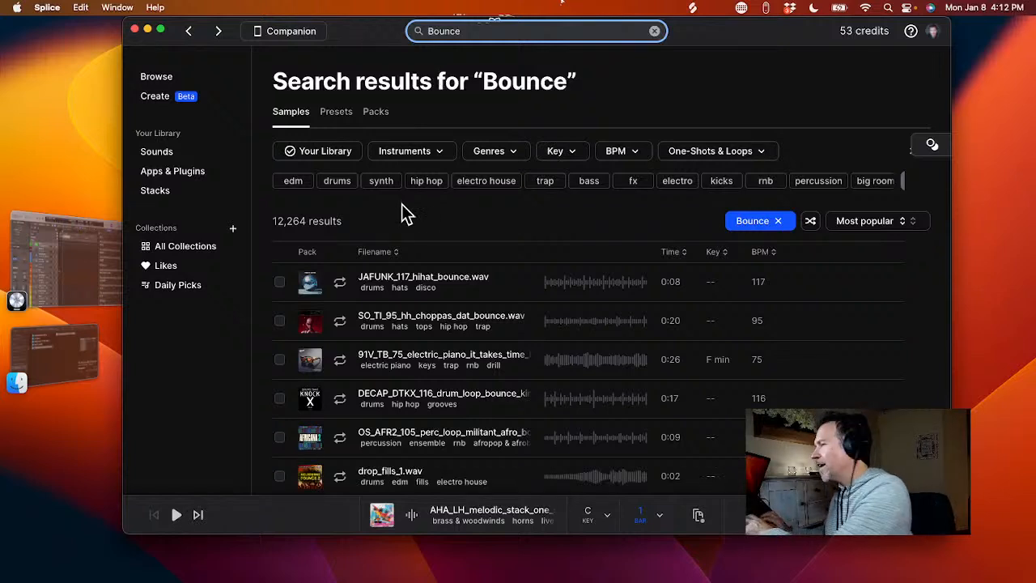
pyautogui.click(341, 285)
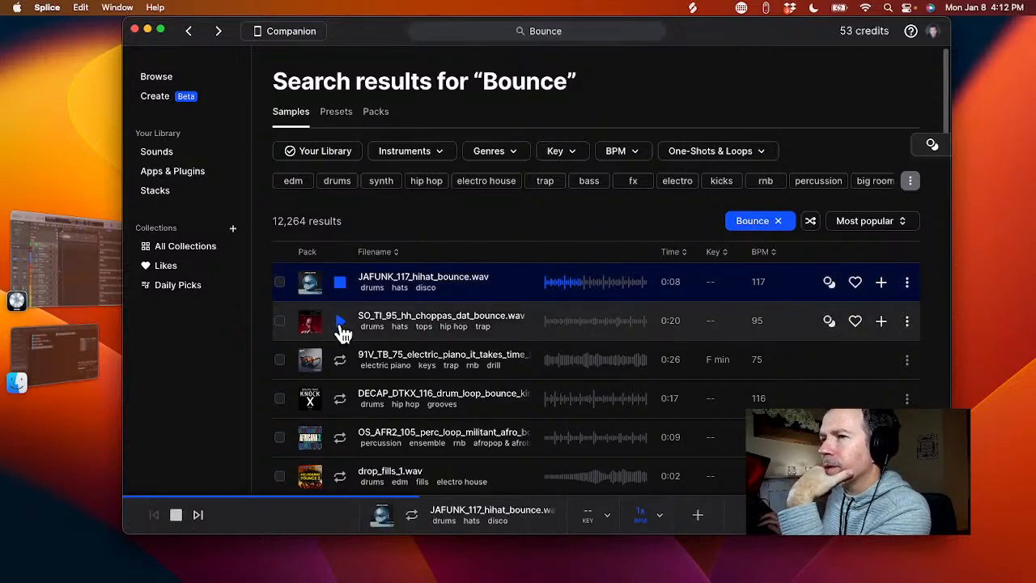
# - Preview the SO_TI_95 choppas hi-hat, 91V_TB_75 electric piano and DECAP_DTKX_116 drum loop samples, lowering the system volume
pyautogui.click(341, 324)
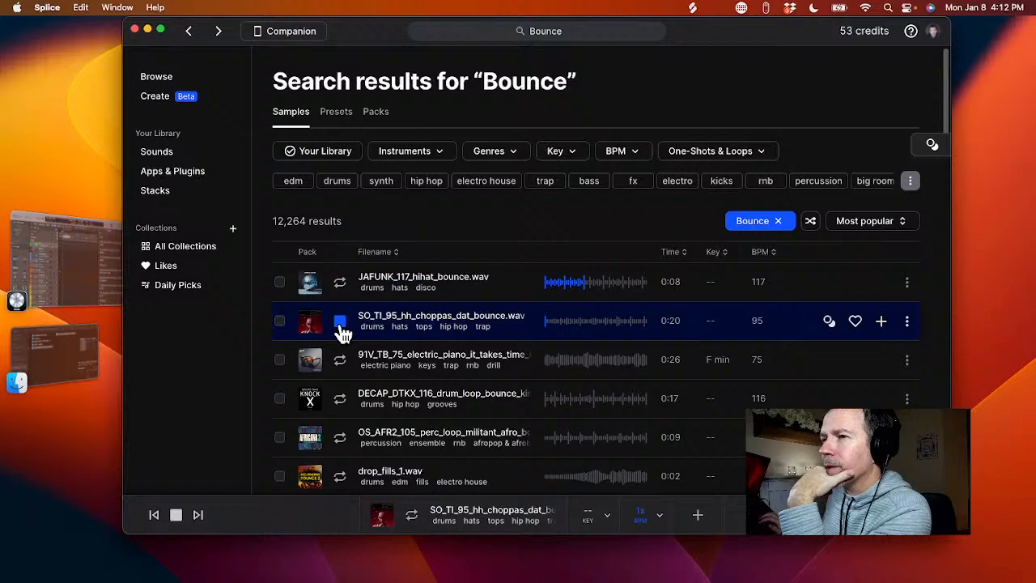
pyautogui.click(341, 372)
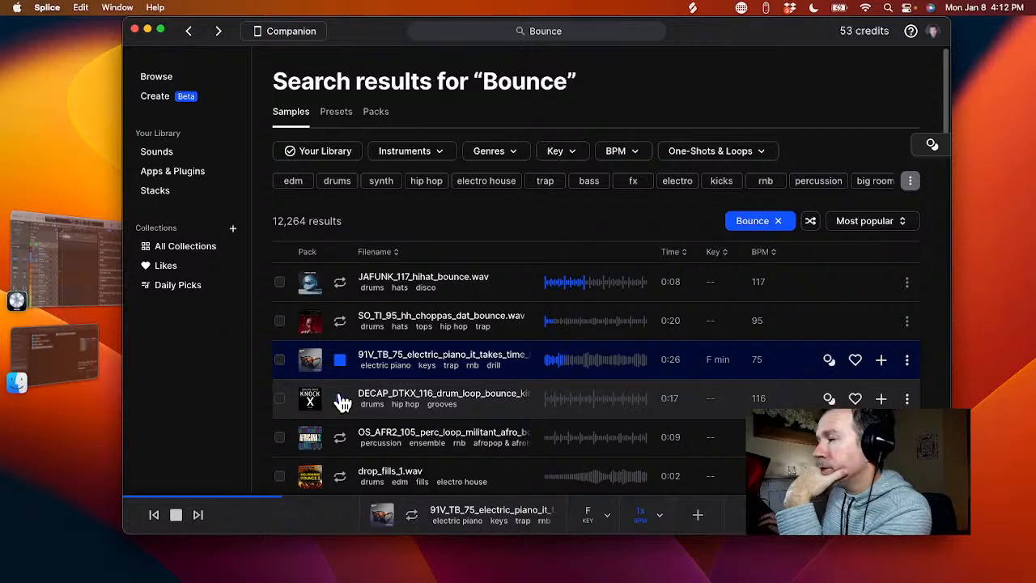
pyautogui.click(341, 401)
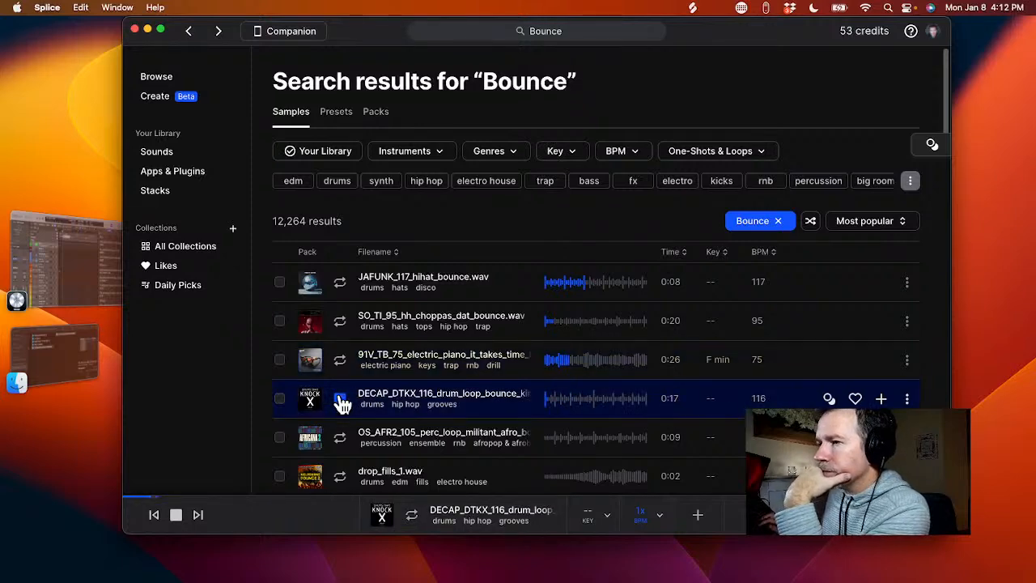
pyautogui.scroll(-2, 343, 405)
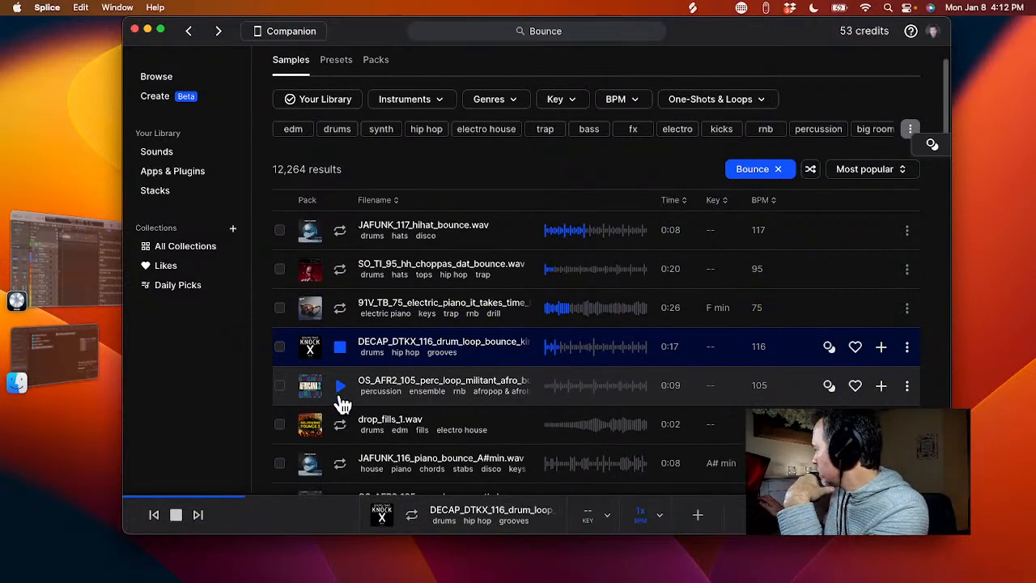
pyautogui.press('XF86AudioLowerVolume')
pyautogui.scroll(-2, 342, 405)
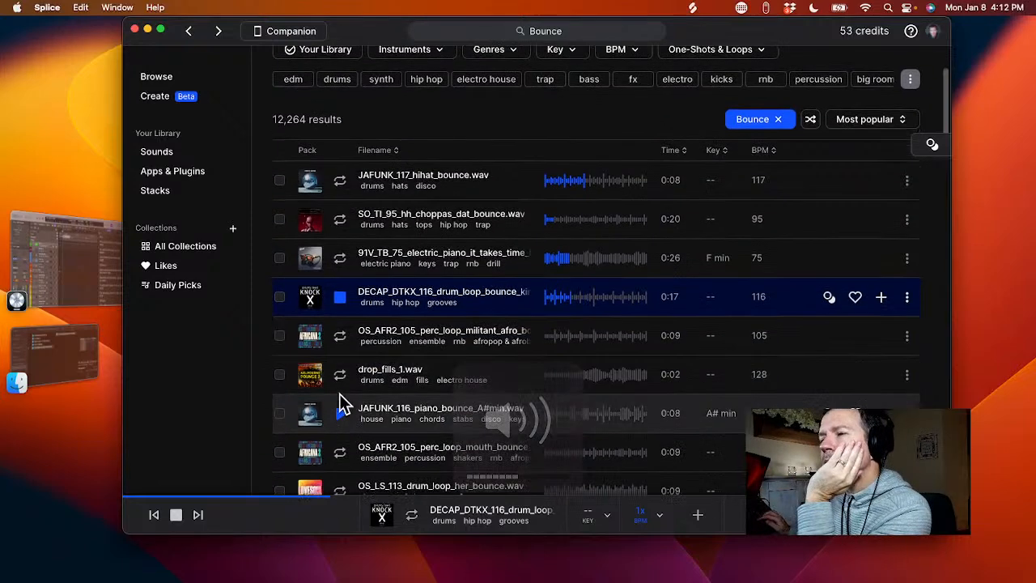
# - Preview the OS_AFR2_105 militant percussion loop, drop_fills_1.wav and JAFUNK_116_piano_bounce_A#min.wav samples
pyautogui.click(340, 340)
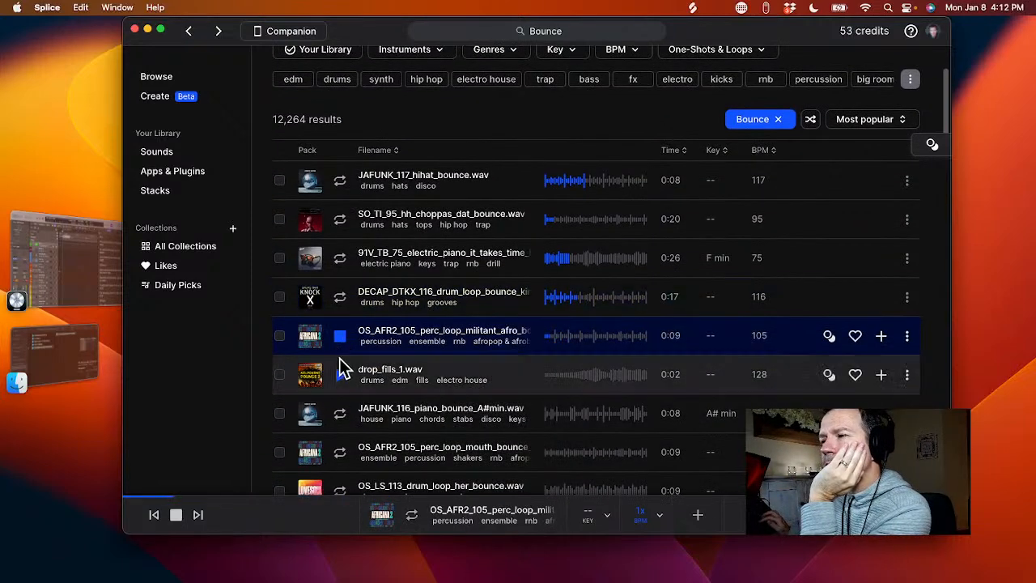
pyautogui.click(342, 376)
pyautogui.scroll(-1, 343, 380)
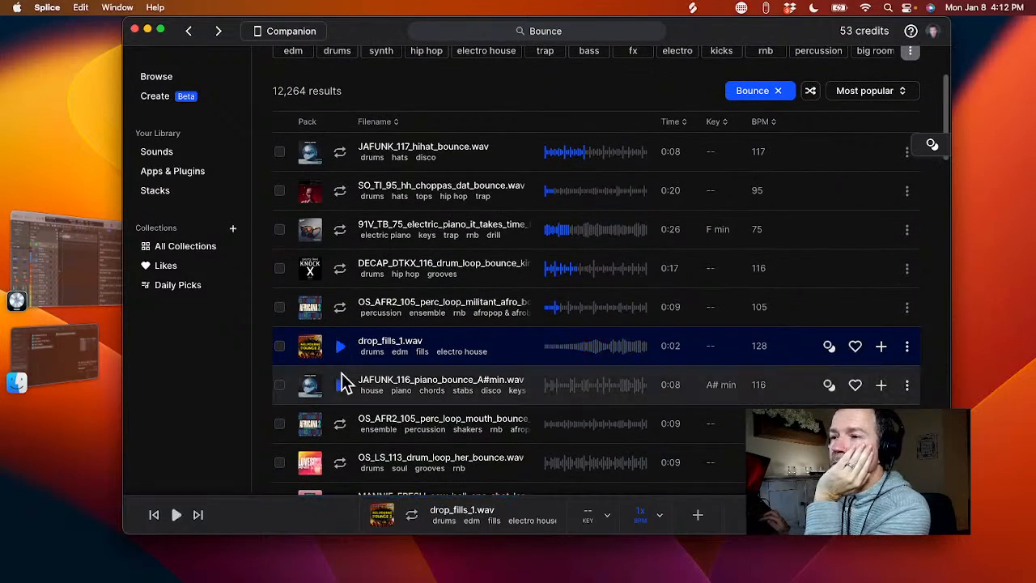
pyautogui.click(341, 385)
pyautogui.scroll(-1, 343, 391)
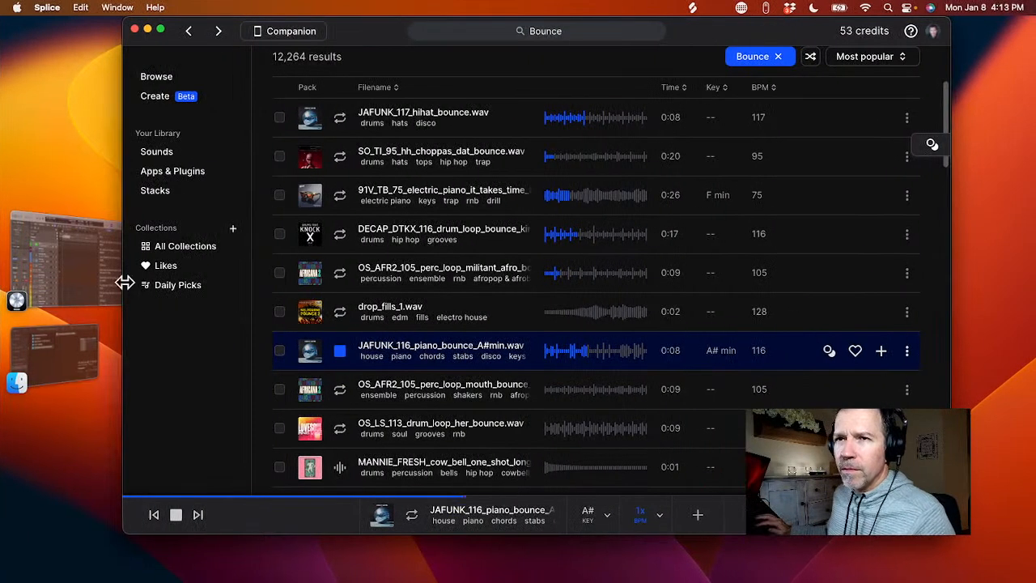
# - Switch to The Bouncing Banana Boogie project in Logic Pro to check its lyrics from Verse 1, and return to Splice
pyautogui.click(77, 254)
pyautogui.scroll(10, 879, 272)
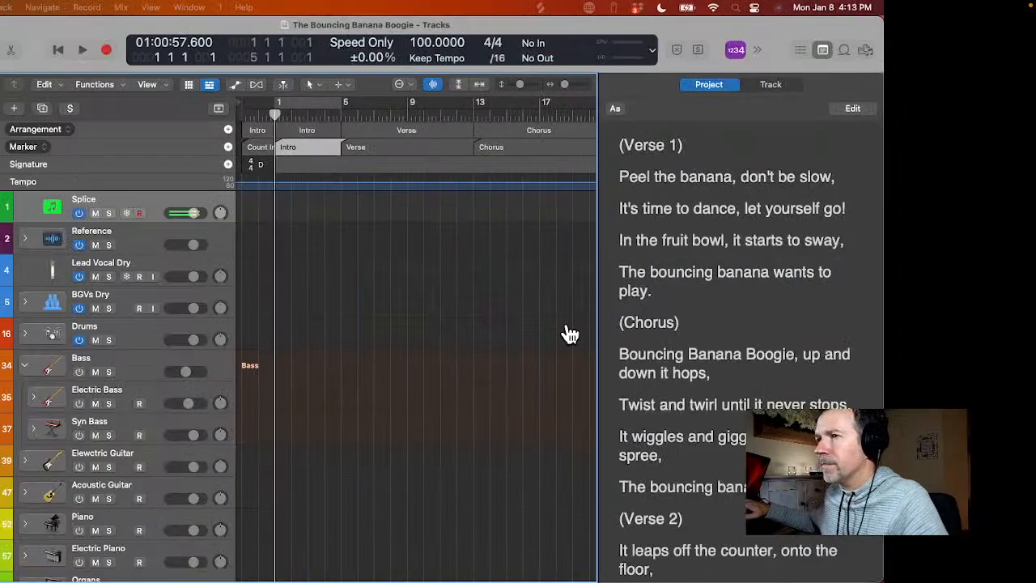
pyautogui.press('super+Tab')
pyautogui.press('super+Tab')
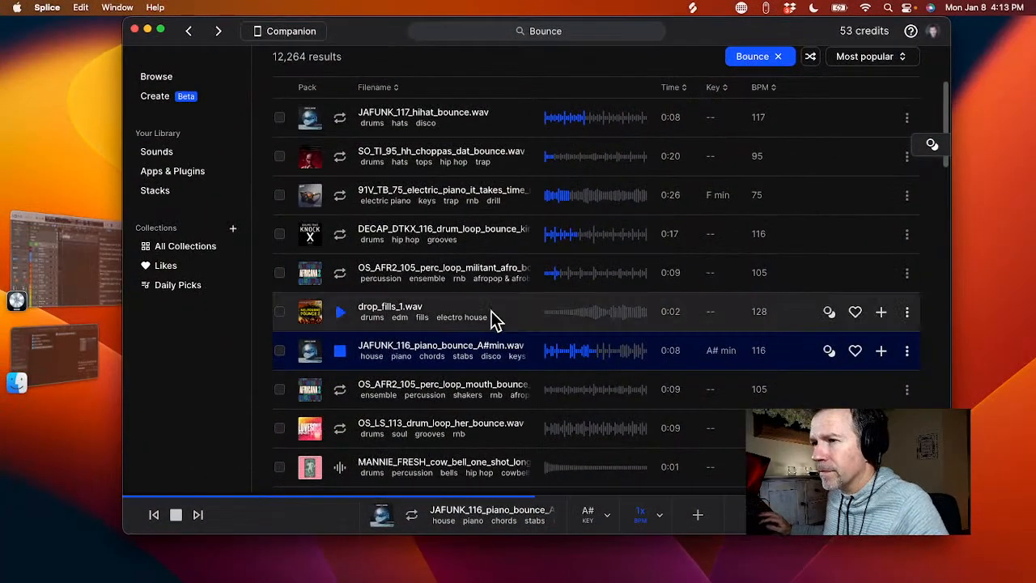
# - Preview the OS_AFR2_105 mouth percussion loop, OS_LS_113_drum_loop_her_bounce.wav and the MANNIE_FRESH cow bell one-shot
pyautogui.click(341, 395)
pyautogui.scroll(-2, 342, 403)
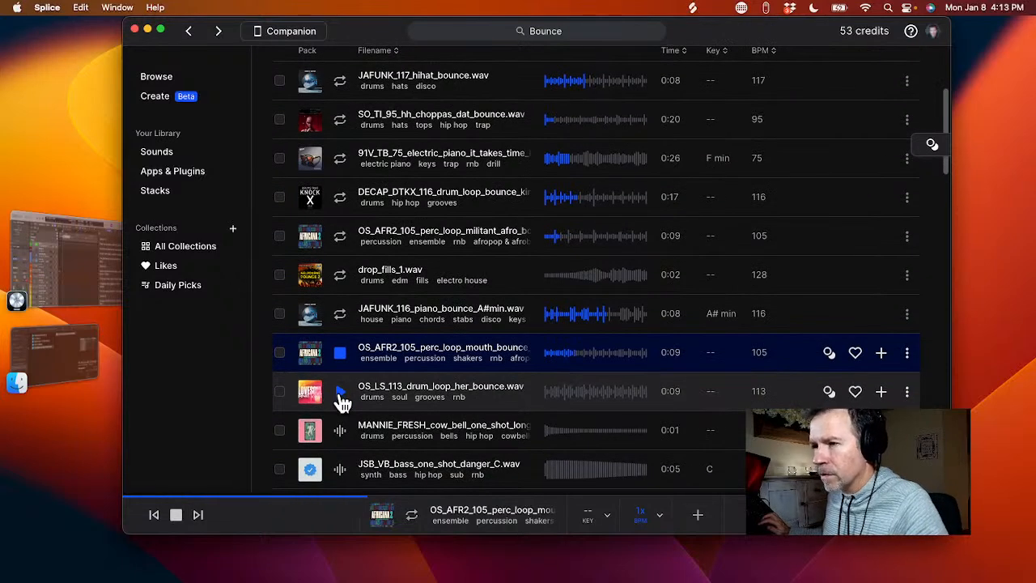
pyautogui.click(341, 396)
pyautogui.scroll(-1, 342, 399)
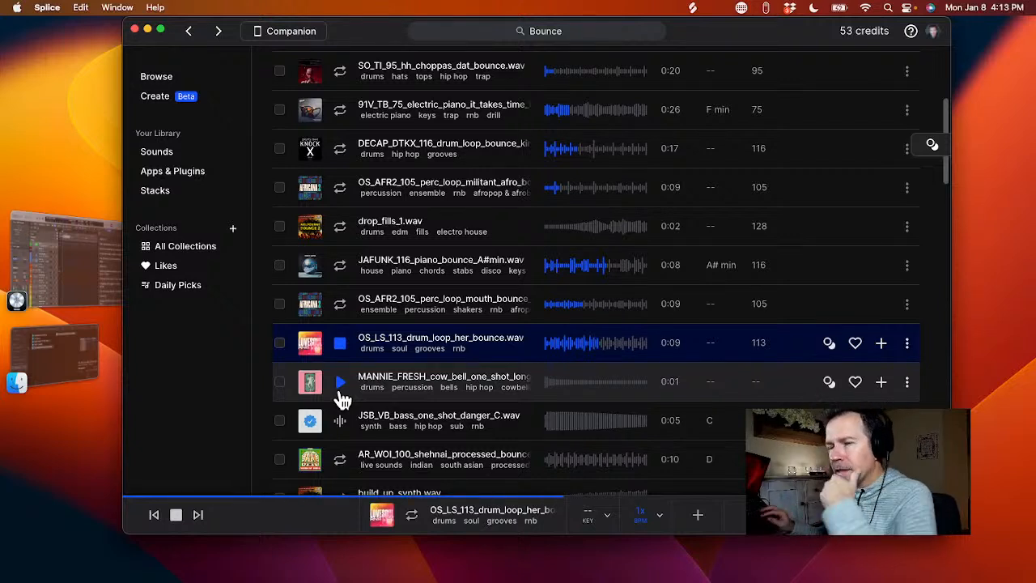
pyautogui.click(343, 399)
pyautogui.scroll(-1, 343, 396)
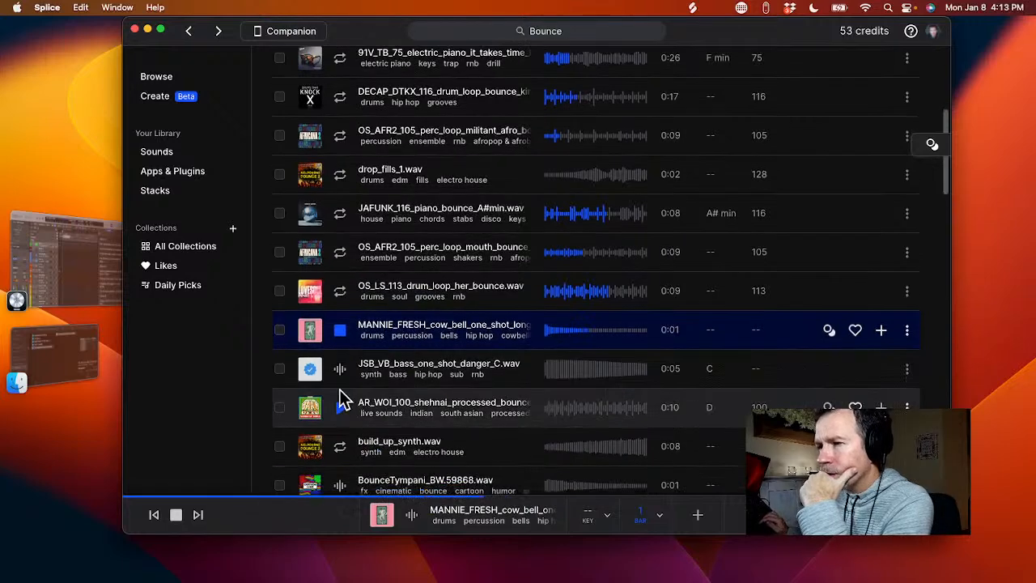
# - Preview the JSB_VB bass one-shot, AR_WOI_100 shehnai loop, build_up_synth.wav, BounceTympani_BW.59868.wav and the MO_DT_116 ascending top loop
pyautogui.click(341, 386)
pyautogui.click(340, 394)
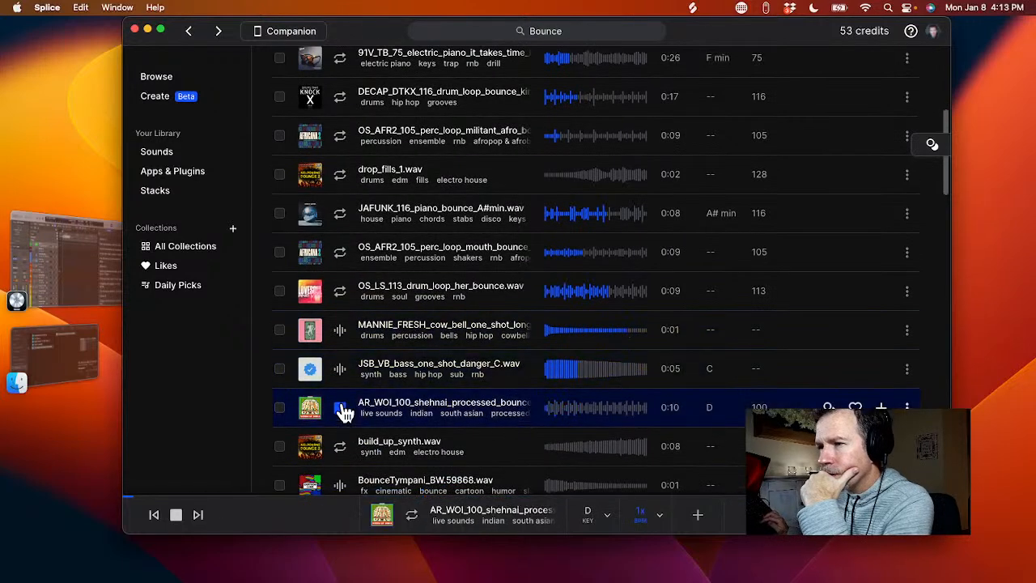
pyautogui.scroll(-1, 342, 396)
pyautogui.click(345, 412)
pyautogui.scroll(-1, 343, 410)
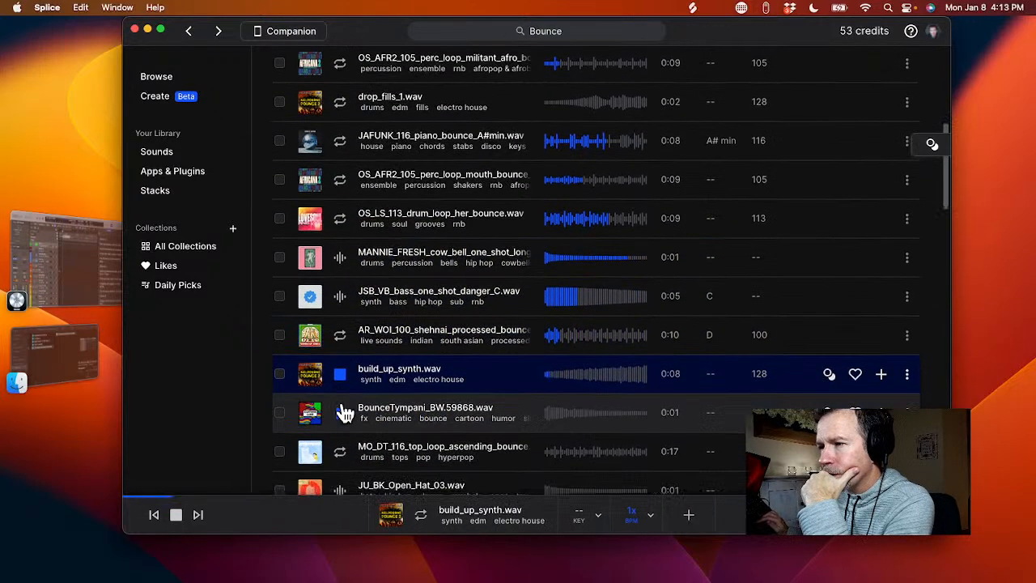
pyautogui.click(342, 408)
pyautogui.scroll(-1, 343, 407)
pyautogui.click(342, 409)
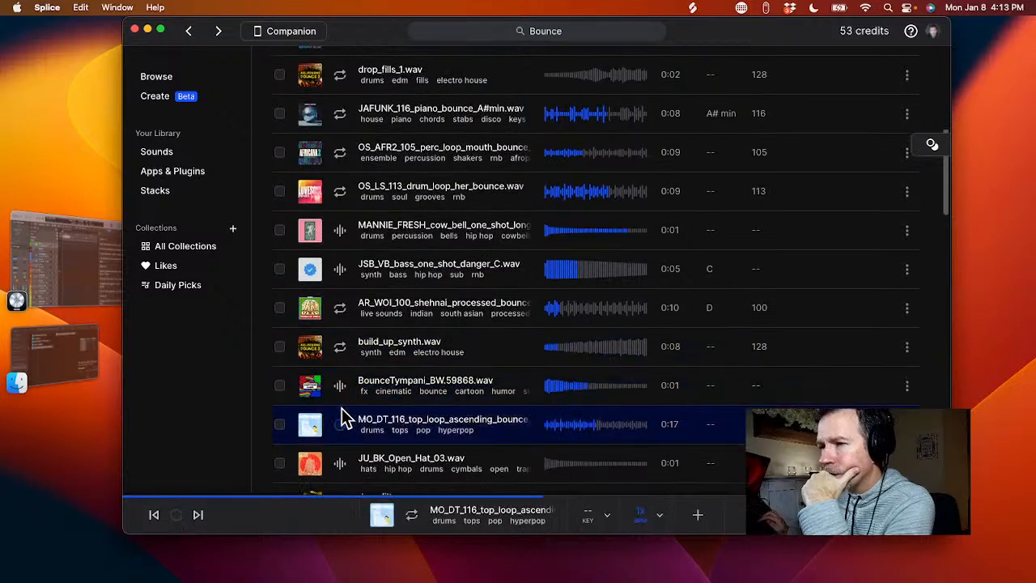
# - Preview the JU_BK_Open_Hat_03.wav, downfilter.wav and JU_BK_Open_Hat_01.wav samples
pyautogui.scroll(-1, 341, 410)
pyautogui.scroll(-1, 341, 416)
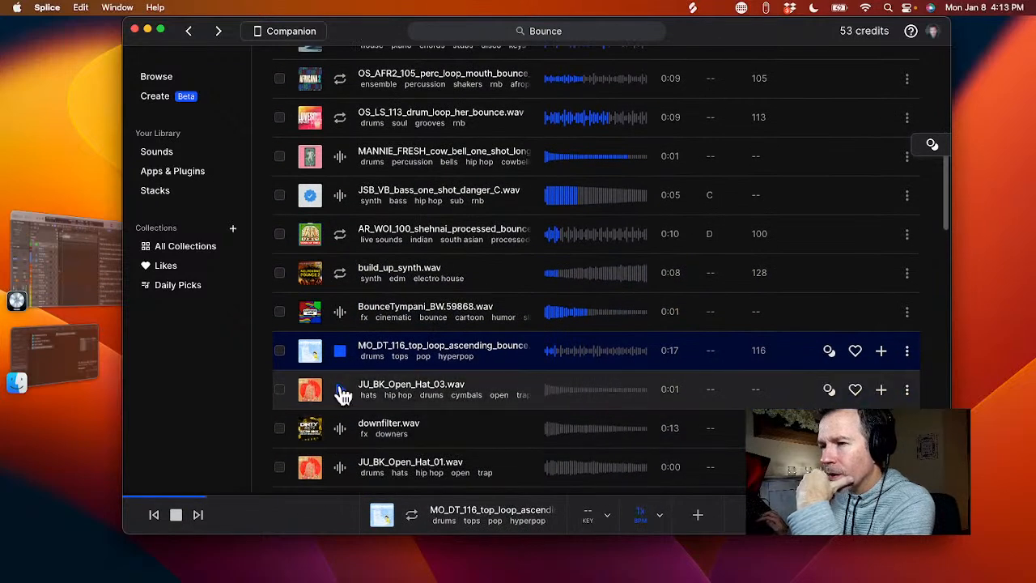
pyautogui.click(342, 396)
pyautogui.click(342, 435)
pyautogui.scroll(-3, 341, 439)
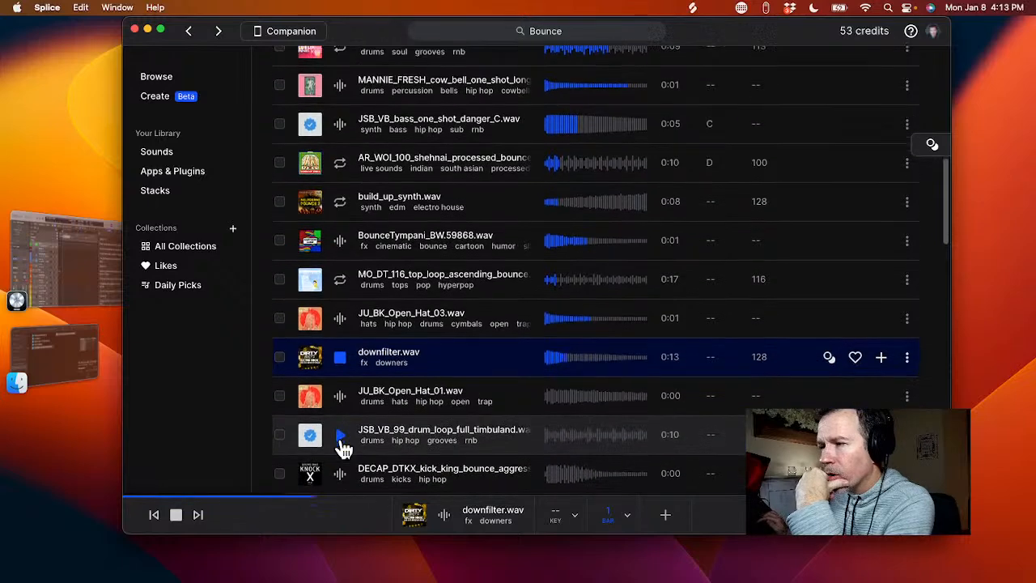
pyautogui.click(343, 364)
# - Filter the Bounce sample results to Loops only
pyautogui.scroll(15, 343, 360)
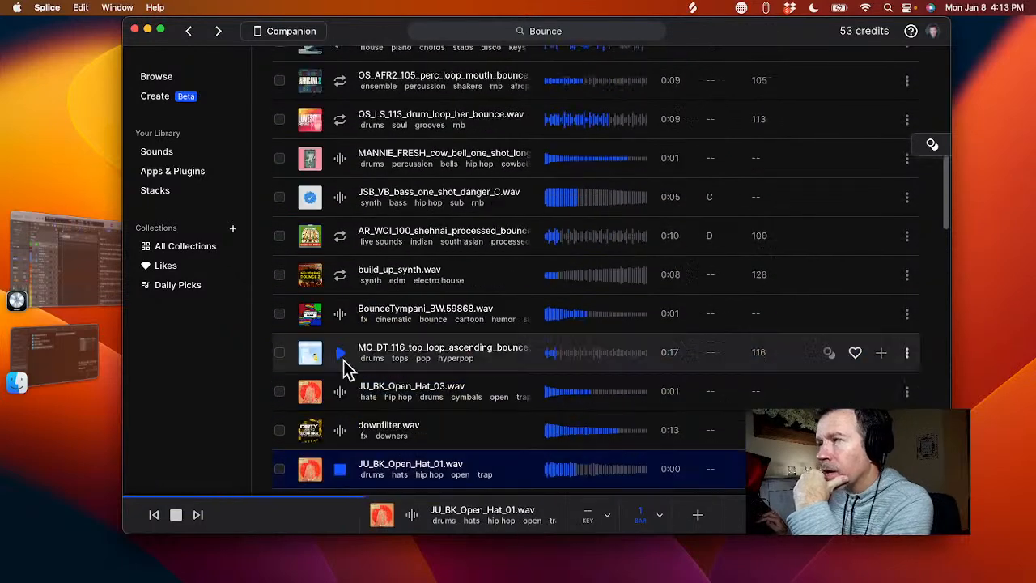
pyautogui.click(722, 151)
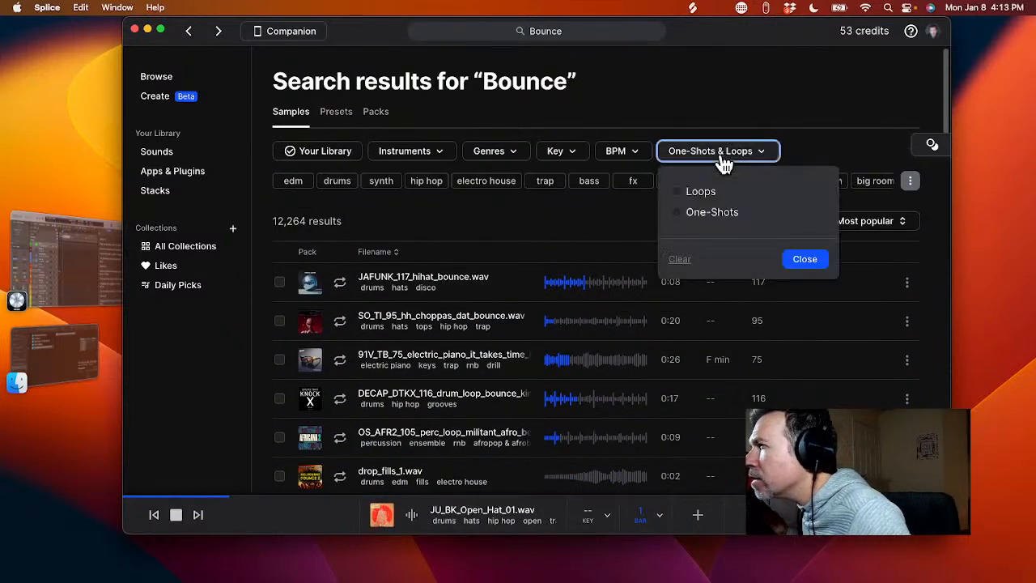
pyautogui.click(677, 194)
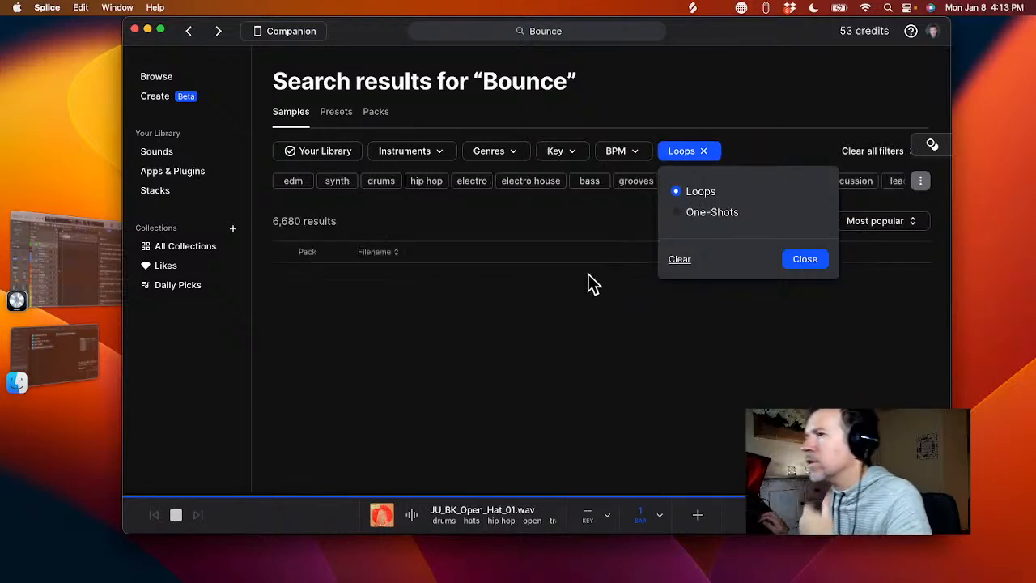
# - Preview the DECAP_DTKX_116 drum loop, drop_fills_1.wav and JAFUNK_116_piano_bounce_A#min.wav in the filtered loop results
pyautogui.click(344, 400)
pyautogui.scroll(-2, 343, 413)
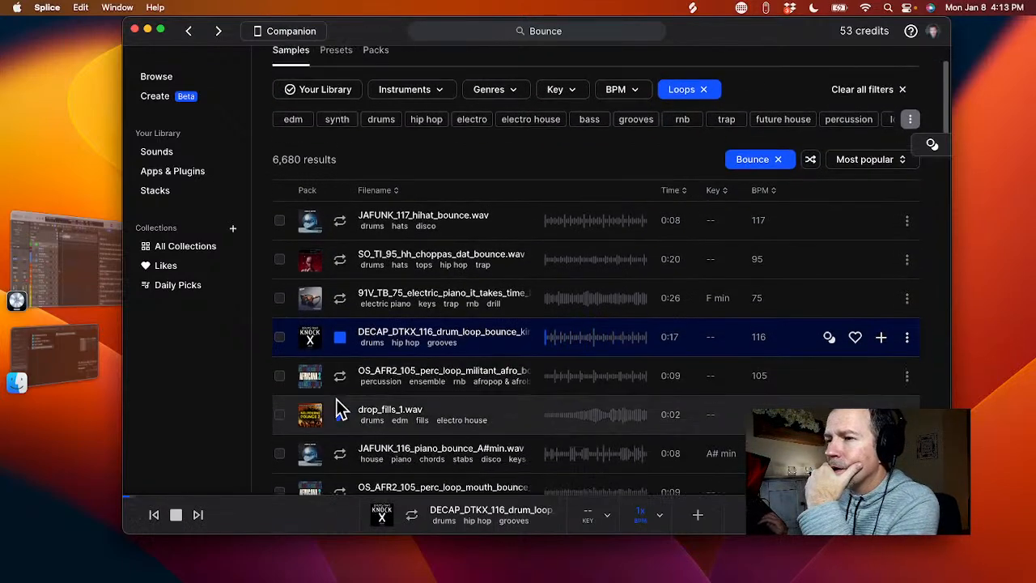
pyautogui.click(340, 409)
pyautogui.scroll(-2, 340, 413)
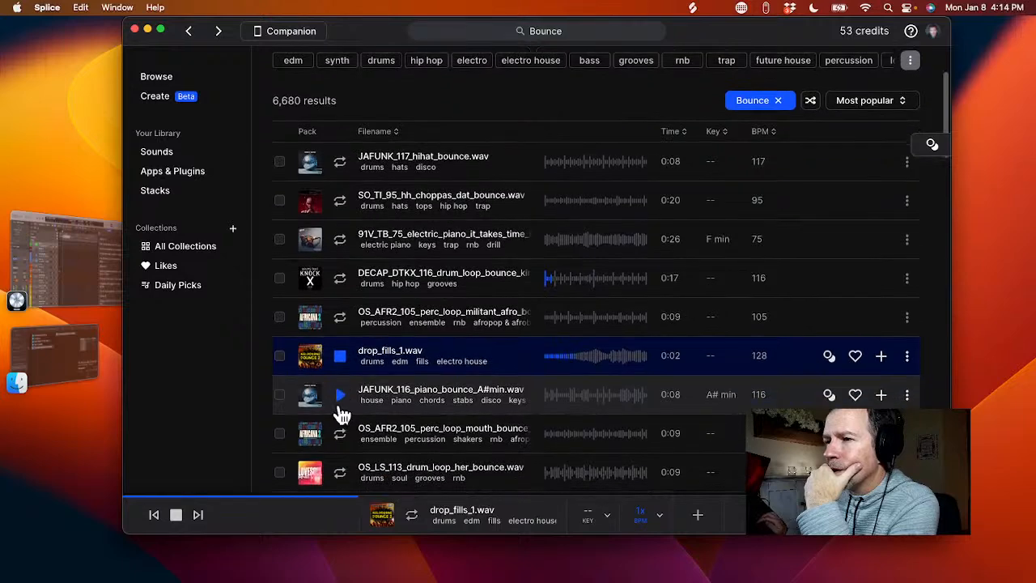
pyautogui.click(339, 401)
pyautogui.scroll(-4, 339, 409)
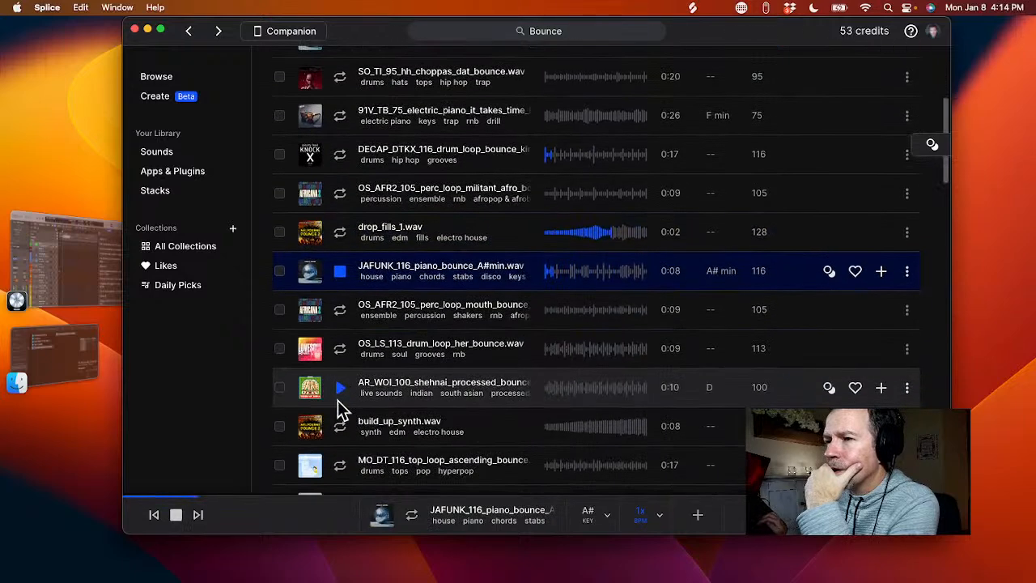
# - Preview the AR_WOI_100 shehnai loop, build_up_synth.wav, the MO_DT_116 ascending top loop and JSB_VB_99_drum_loop_full_timbuland in the loop results
pyautogui.click(340, 395)
pyautogui.scroll(-1, 340, 396)
pyautogui.click(342, 402)
pyautogui.scroll(-2, 342, 403)
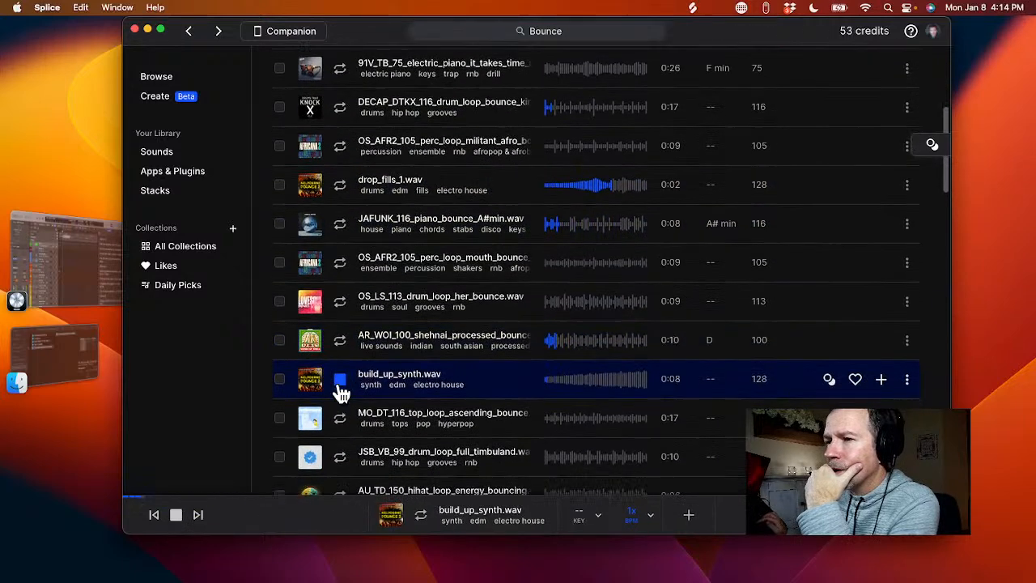
pyautogui.click(343, 404)
pyautogui.click(342, 411)
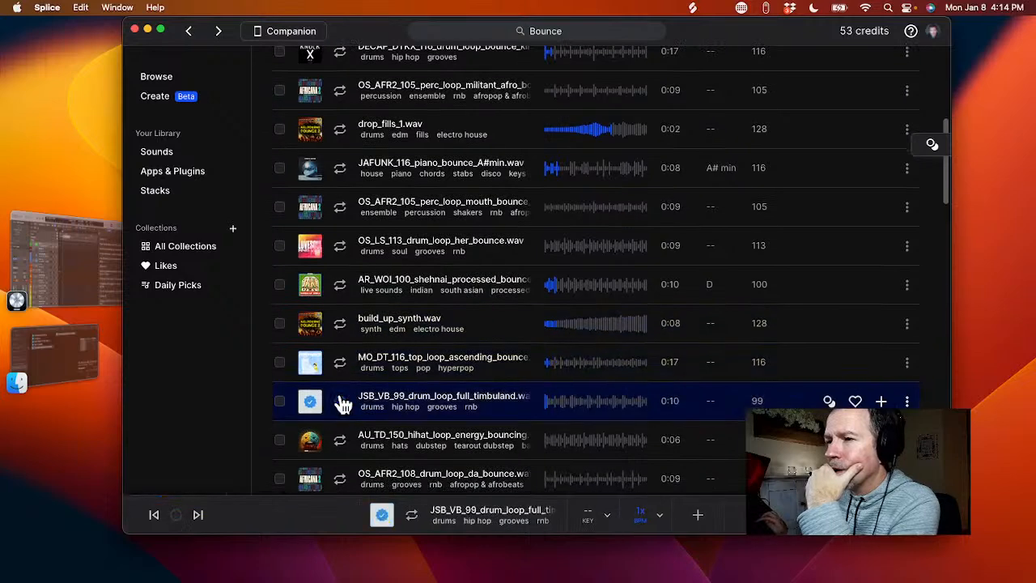
# - Preview the AU_TD_150 energy hi-hat loop and the OS_AFR2_108_drum_loop_da_bounce sample
pyautogui.scroll(-2, 342, 411)
pyautogui.click(341, 412)
pyautogui.scroll(-2, 341, 411)
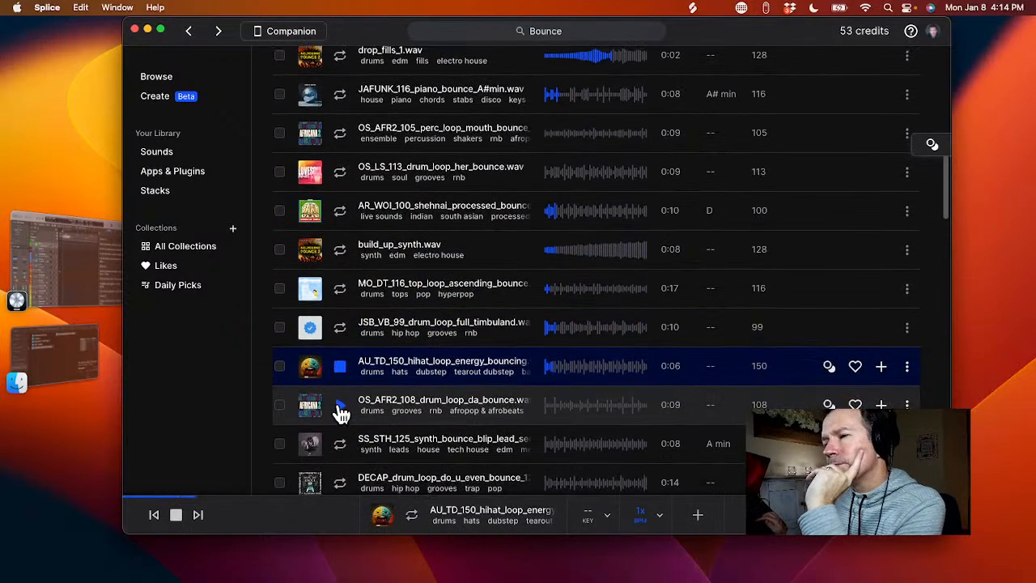
pyautogui.click(341, 410)
pyautogui.scroll(-3, 343, 408)
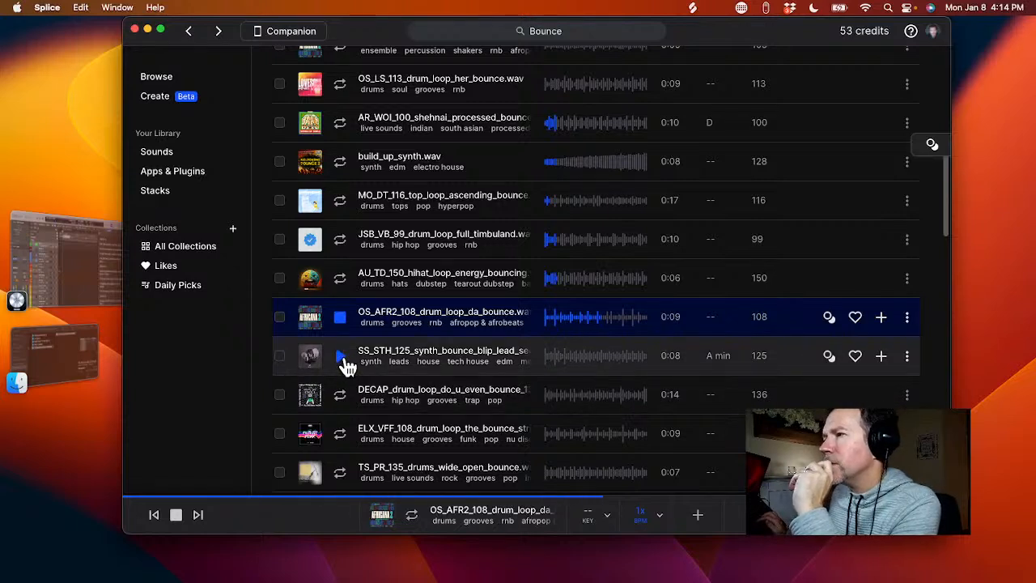
# - Preview the SS_STH_125 synth blip lead, DECAP do_u_even_bounce, ELX_VFF_108 drum loop and TS_PR_135 wide open drum samples
pyautogui.click(343, 359)
pyautogui.scroll(-1, 342, 373)
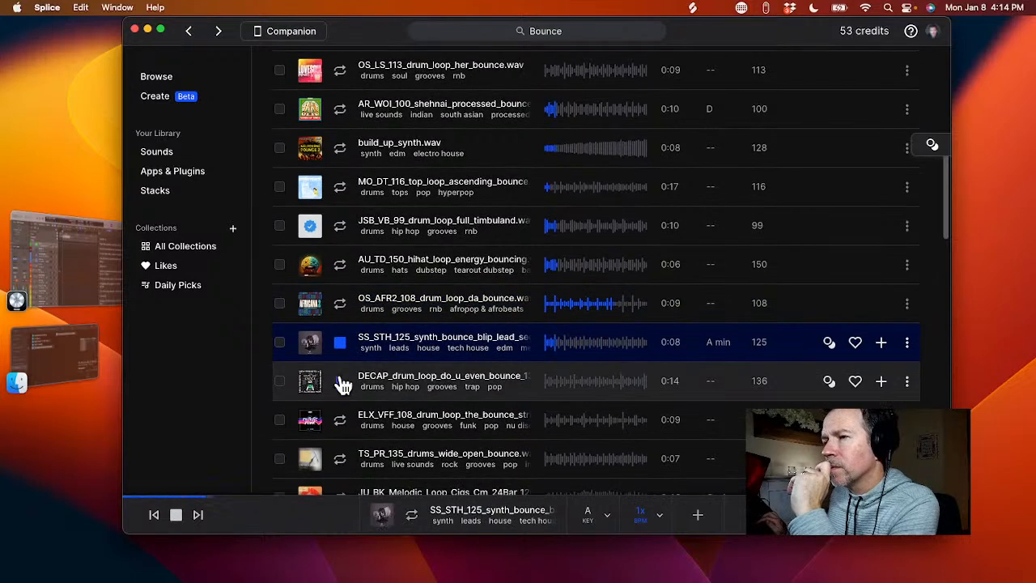
pyautogui.click(342, 382)
pyautogui.scroll(-1, 343, 386)
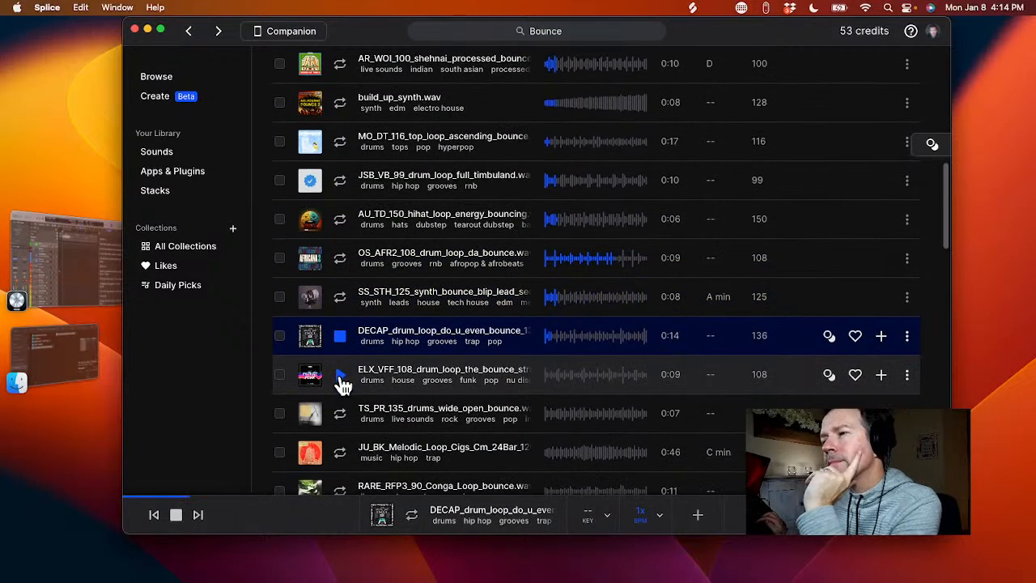
pyautogui.click(343, 382)
pyautogui.scroll(-1, 342, 384)
pyautogui.click(342, 384)
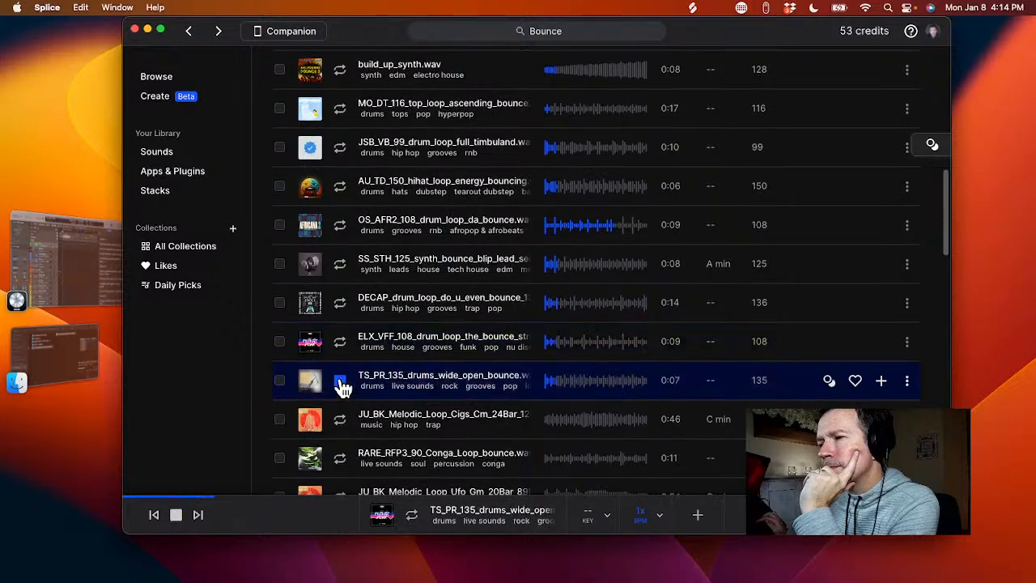
# - Preview the JU_BK Cigs melodic loop, the RARE_RFP3_90 conga loop and the JU_BK Ufo melodic loop
pyautogui.scroll(-1, 343, 389)
pyautogui.click(340, 402)
pyautogui.scroll(-1, 340, 402)
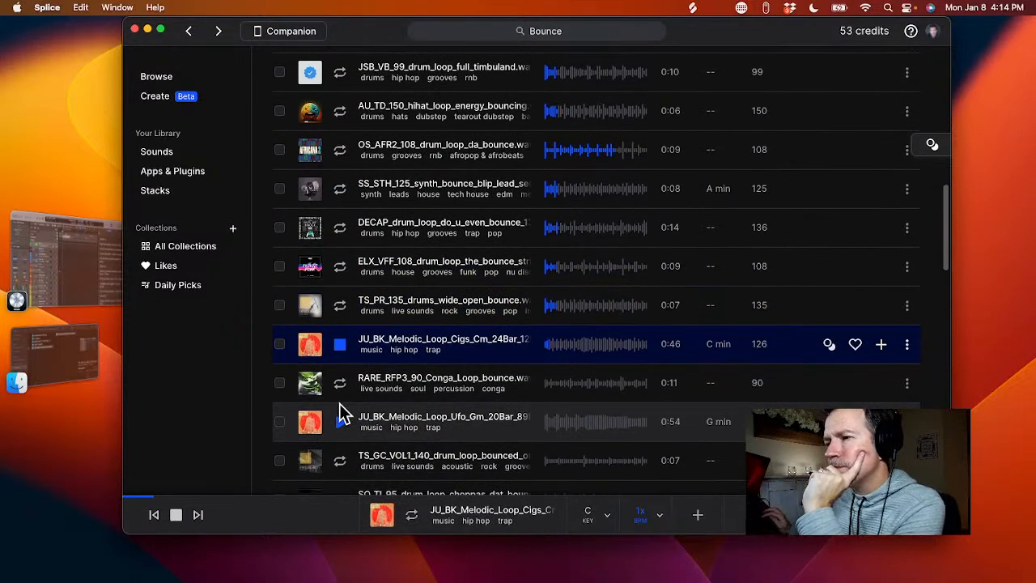
pyautogui.click(339, 390)
pyautogui.scroll(-1, 344, 395)
pyautogui.click(342, 392)
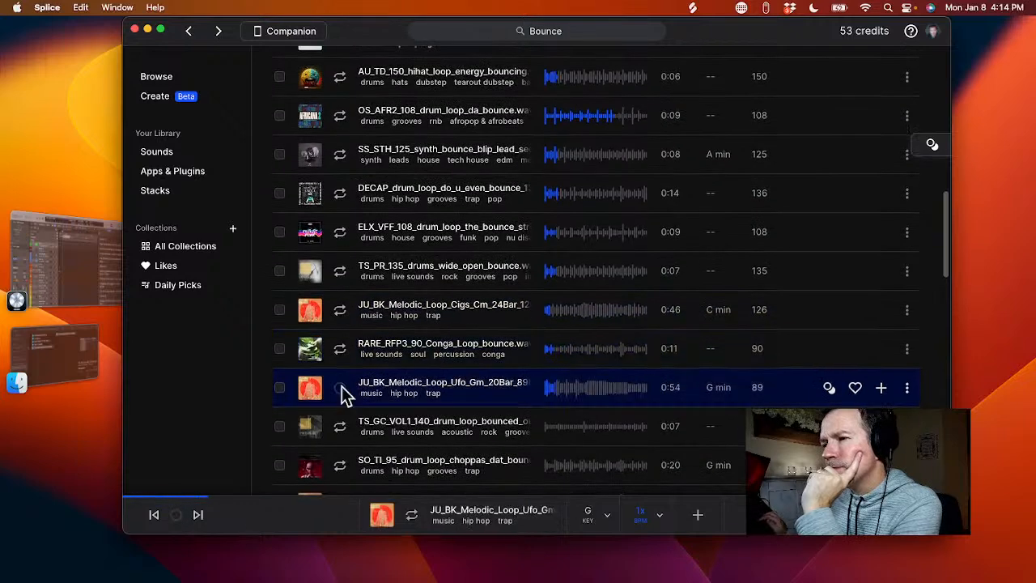
# - Preview the TS_GC_VOL1_140 bounced drum loop and the SO_TI_95 choppas drum loop
pyautogui.scroll(-1, 341, 393)
pyautogui.click(340, 396)
pyautogui.scroll(-1, 340, 396)
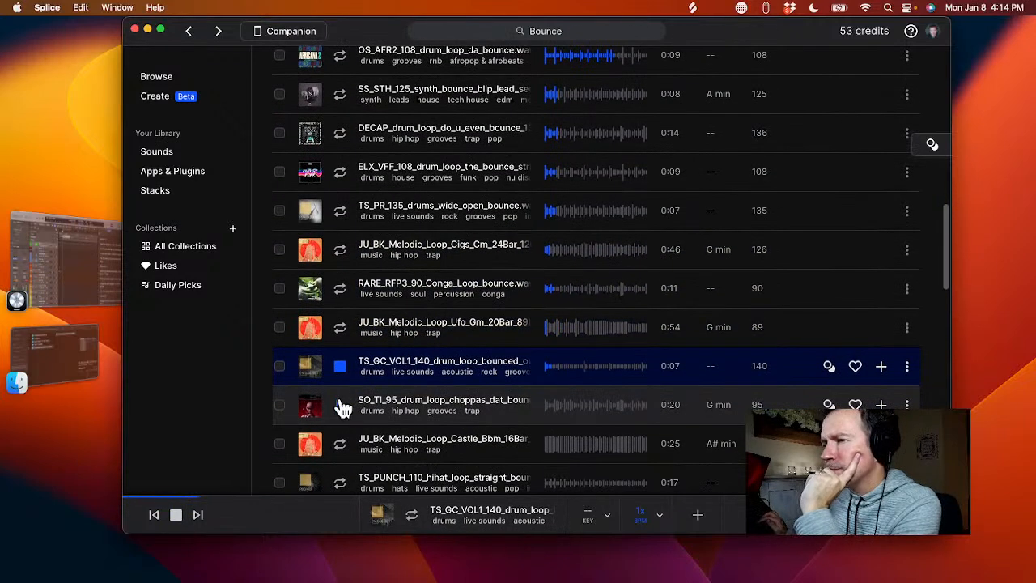
pyautogui.click(341, 398)
pyautogui.scroll(-2, 340, 398)
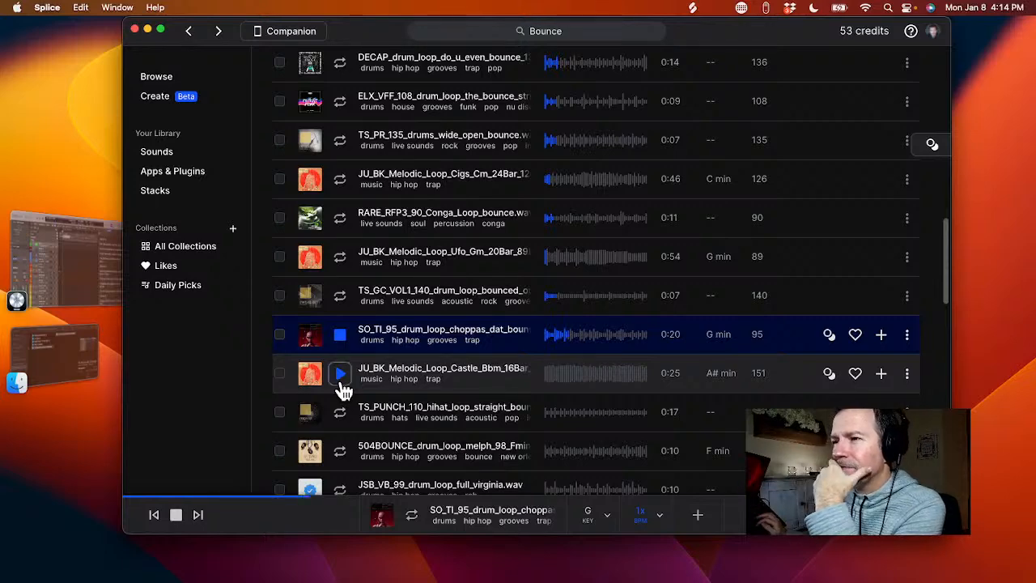
# - Preview the JU_BK Castle melodic loop, TS_PUNCH_110 straight hi-hat loop, 504BOUNCE melph drum loop and JSB_VB_99 full virginia drum loop
pyautogui.click(341, 373)
pyautogui.scroll(-1, 344, 391)
pyautogui.click(342, 390)
pyautogui.scroll(-2, 342, 393)
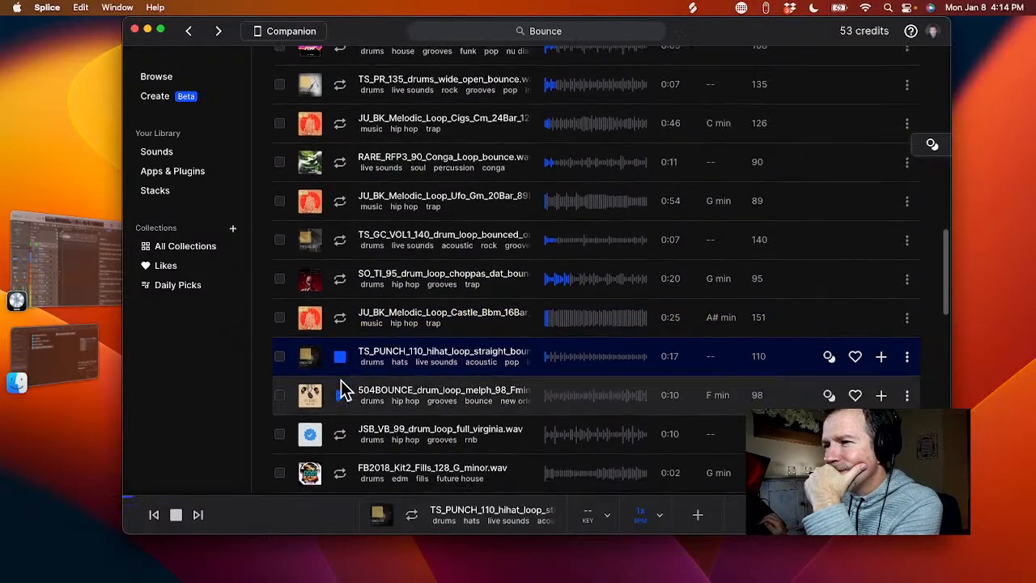
pyautogui.click(340, 397)
pyautogui.scroll(-1, 338, 400)
pyautogui.click(338, 398)
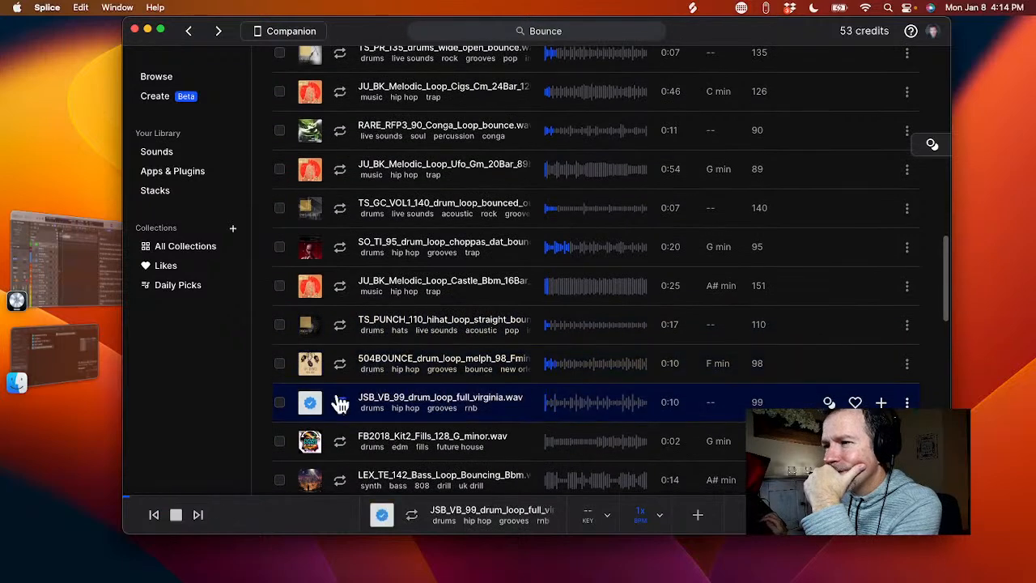
# - Preview the FB2018_Kit2_Fills_128, LEX_TE_142 bouncing bass loop, MANNIE_FRESH DJ scratch and SS_FPB2_102 bay drums triangle samples
pyautogui.scroll(-1, 338, 398)
pyautogui.click(340, 413)
pyautogui.scroll(-1, 342, 412)
pyautogui.click(343, 412)
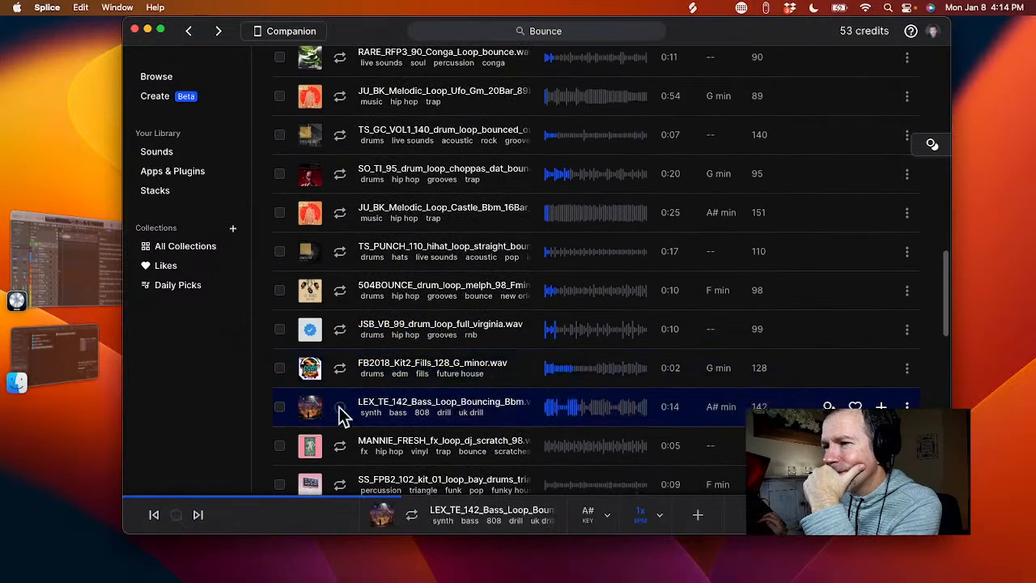
pyautogui.scroll(-1, 343, 412)
pyautogui.click(342, 413)
pyautogui.click(340, 417)
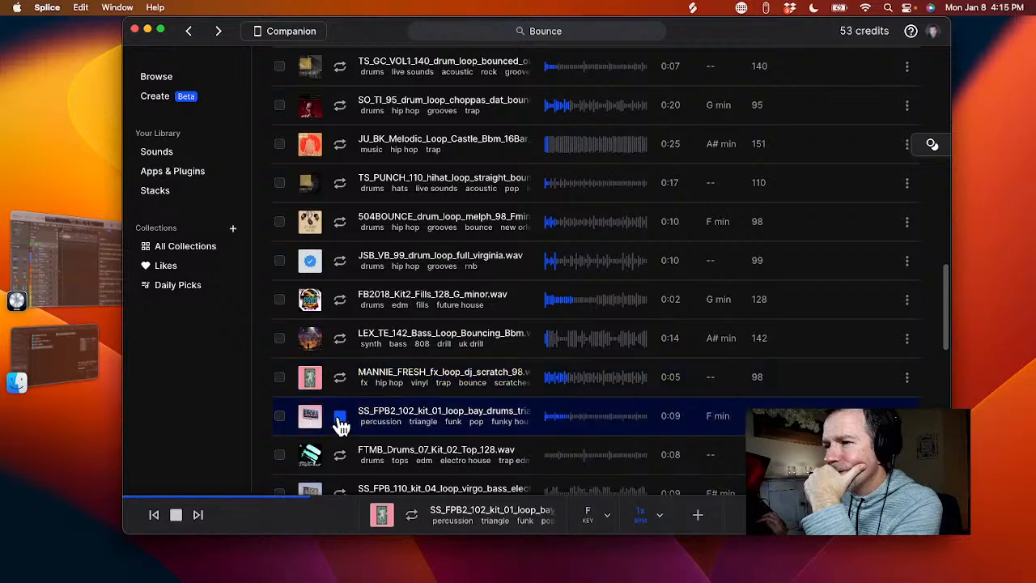
# - Preview the FTMB_Drums_07_Kit_02_Top_128, SS_FPB_110 virgo bass and TEDDY_KILLERZ_172 drum loop samples
pyautogui.scroll(-1, 339, 416)
pyautogui.click(340, 423)
pyautogui.scroll(-1, 338, 424)
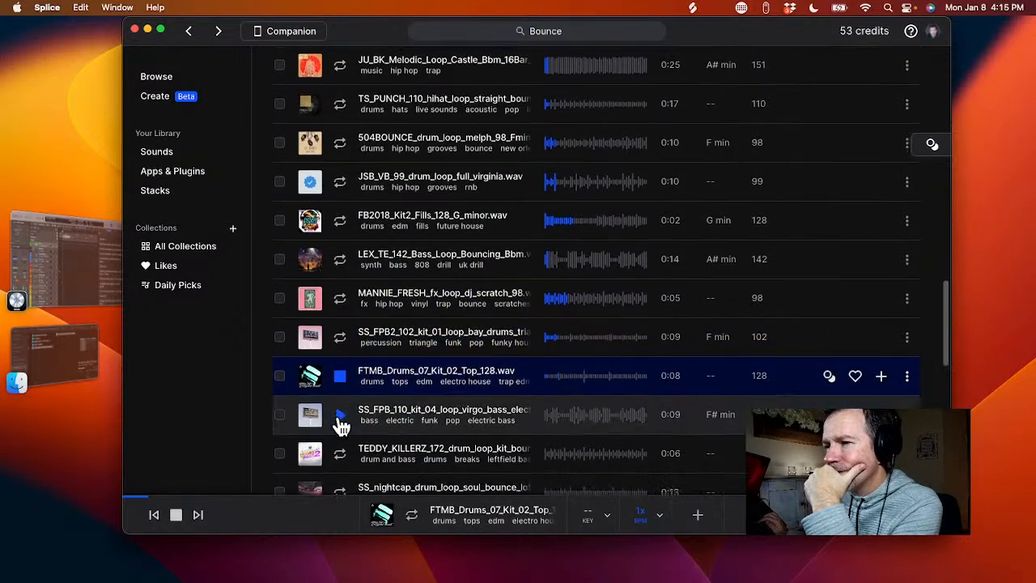
pyautogui.click(340, 419)
pyautogui.scroll(-1, 342, 421)
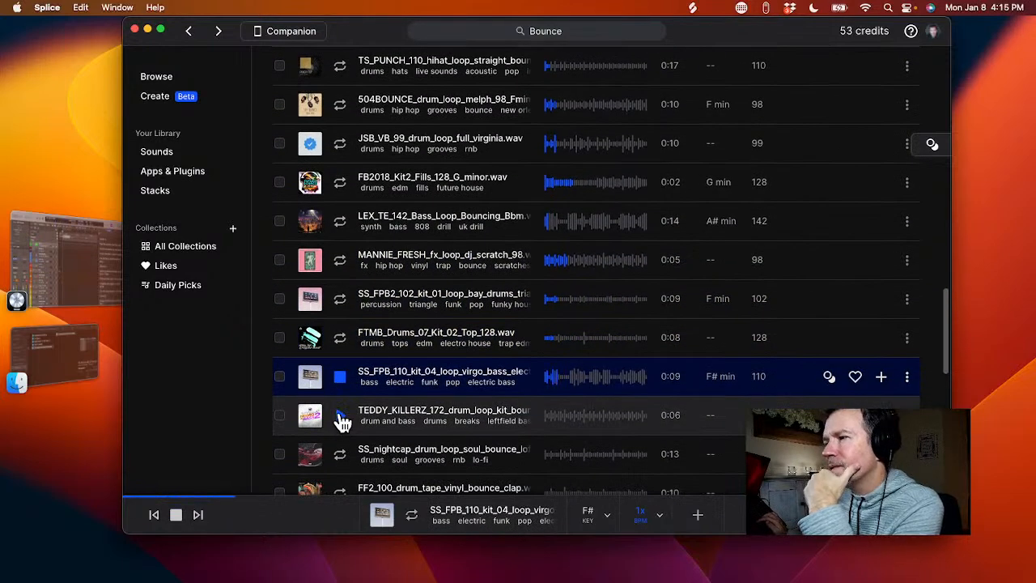
pyautogui.click(341, 417)
# - Preview the SS_nightcap soul bounce drum loop, the FF2_100 tape vinyl bounce clap and the SBB_100 summers flow drum loop
pyautogui.scroll(-1, 340, 417)
pyautogui.click(340, 414)
pyautogui.scroll(-1, 339, 415)
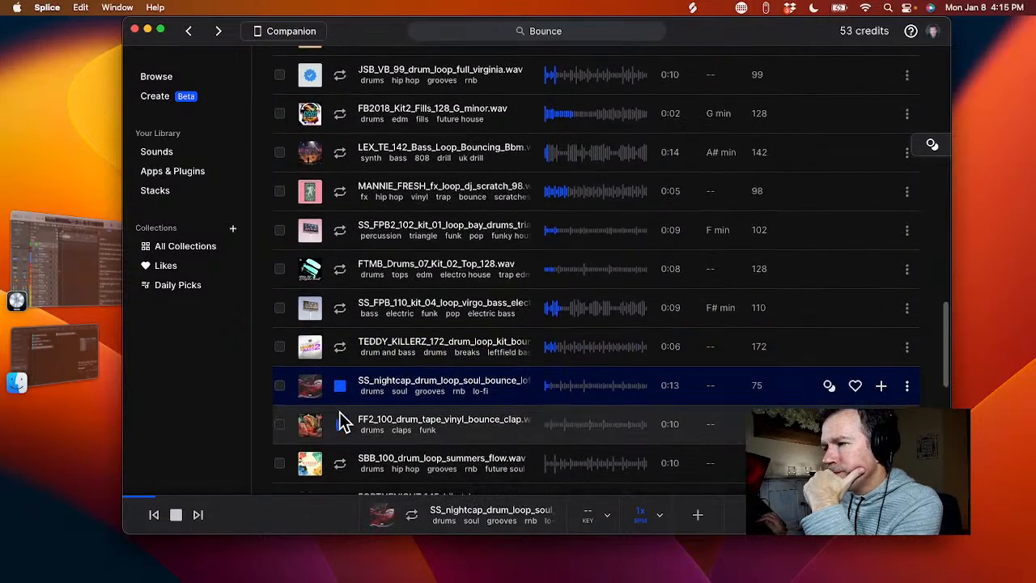
pyautogui.click(340, 421)
pyautogui.scroll(-1, 340, 425)
pyautogui.click(340, 429)
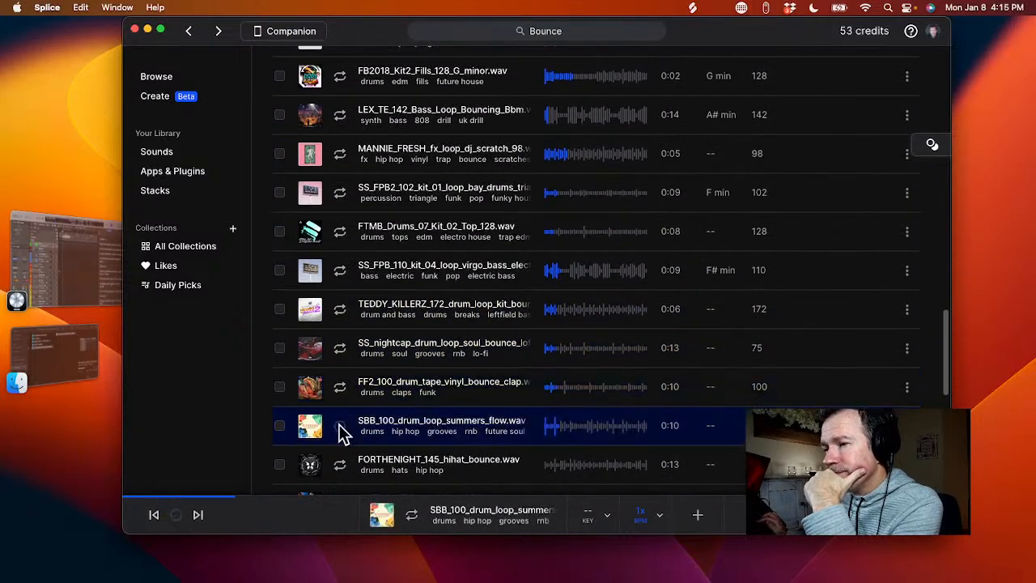
# - Preview the FORTHENIGHT_145 hi-hat bounce, AUFB19_SFX_Loop16_128 and FL_128BPM_Build_UP samples, stopping playback after the last one
pyautogui.scroll(-1, 340, 435)
pyautogui.click(340, 429)
pyautogui.scroll(-1, 341, 429)
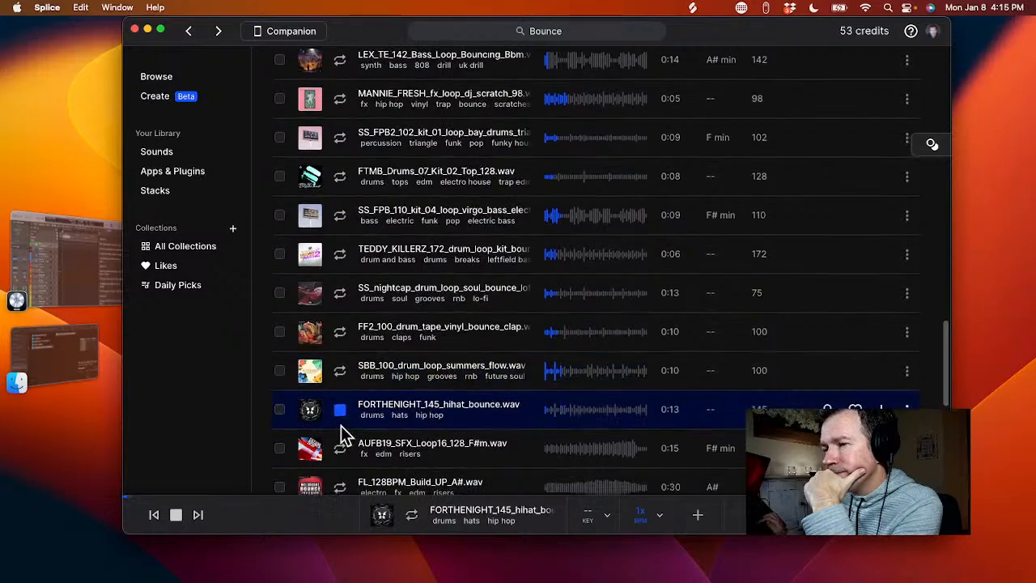
pyautogui.click(340, 437)
pyautogui.scroll(-1, 340, 437)
pyautogui.click(341, 433)
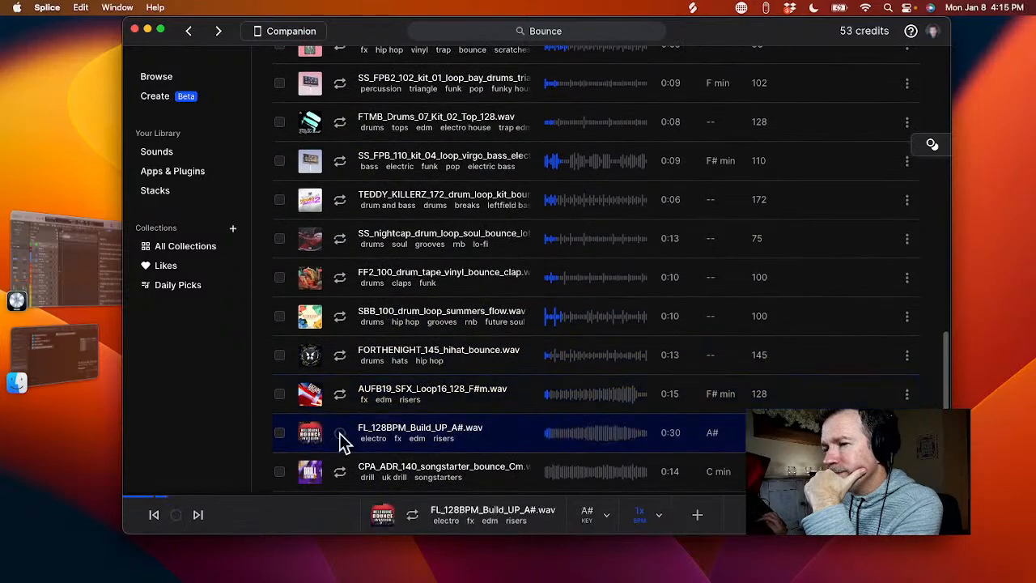
pyautogui.click(342, 441)
# - Search the sample library for "pop funky" in place of "Bounce"
pyautogui.scroll(20, 380, 288)
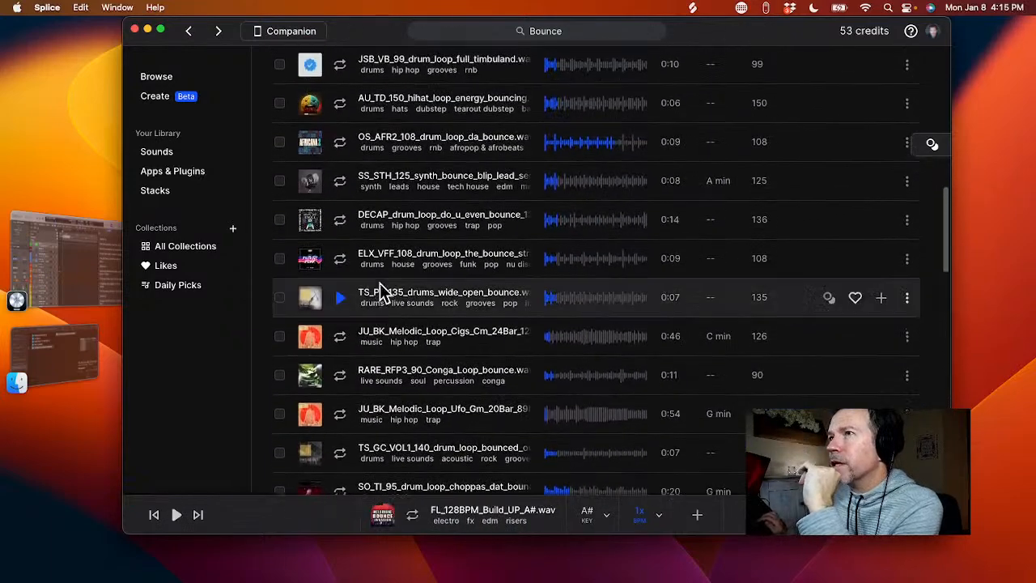
pyautogui.click(548, 34)
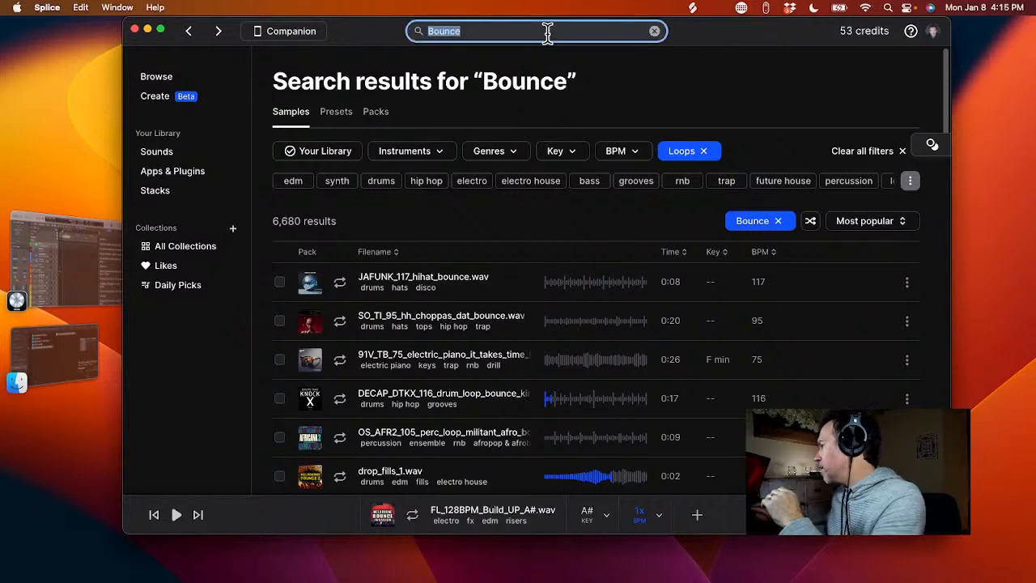
pyautogui.write('pop fu')
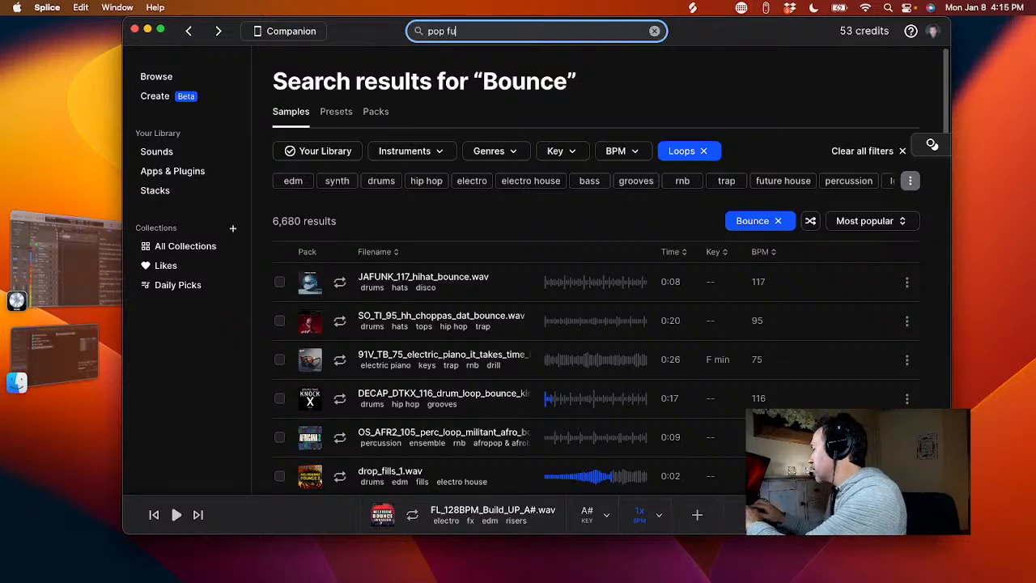
pyautogui.write('nky')
pyautogui.press('Return')
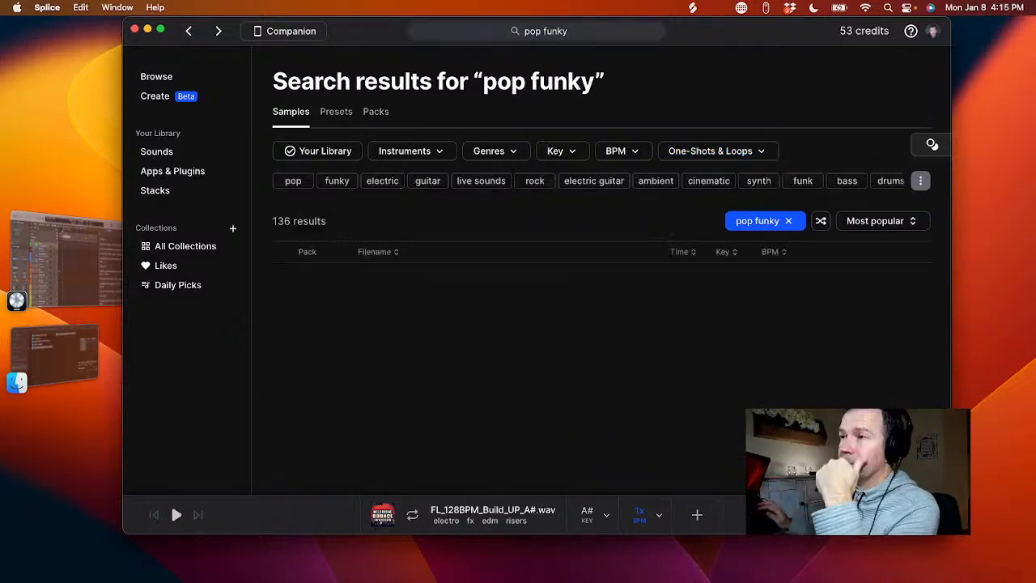
# - Preview the OSHI_111 drum loop, EVIGAN funky bass loop, SOULKILLERS_94 drum loop and SS_FPB_110 virgo guitar loop
pyautogui.click(341, 285)
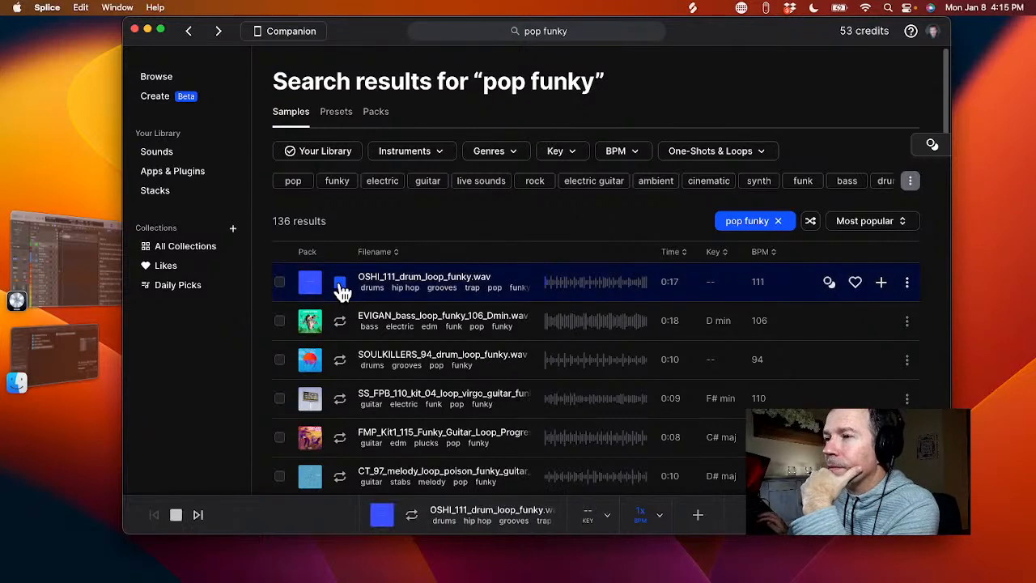
pyautogui.click(340, 322)
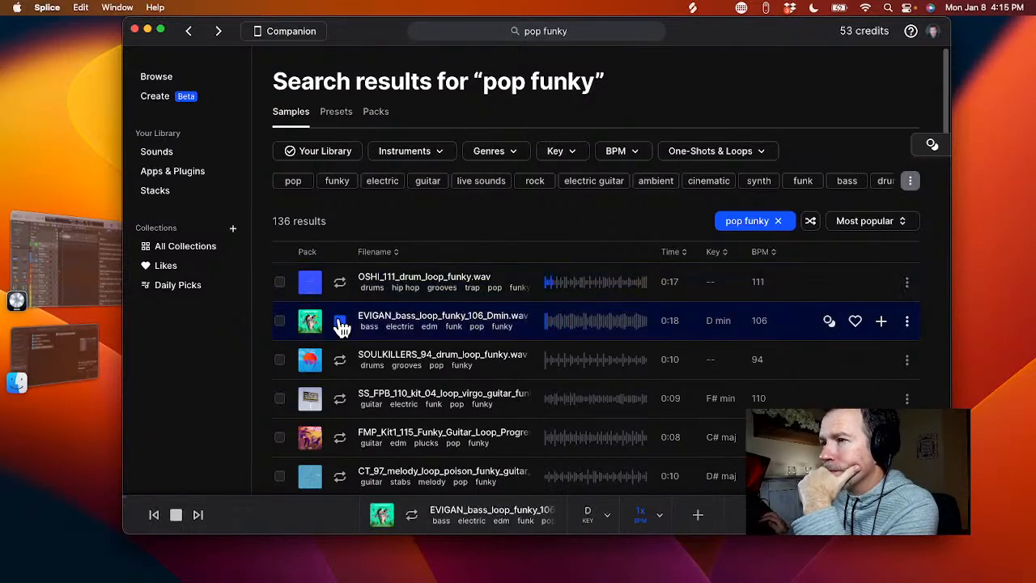
pyautogui.scroll(-1, 340, 326)
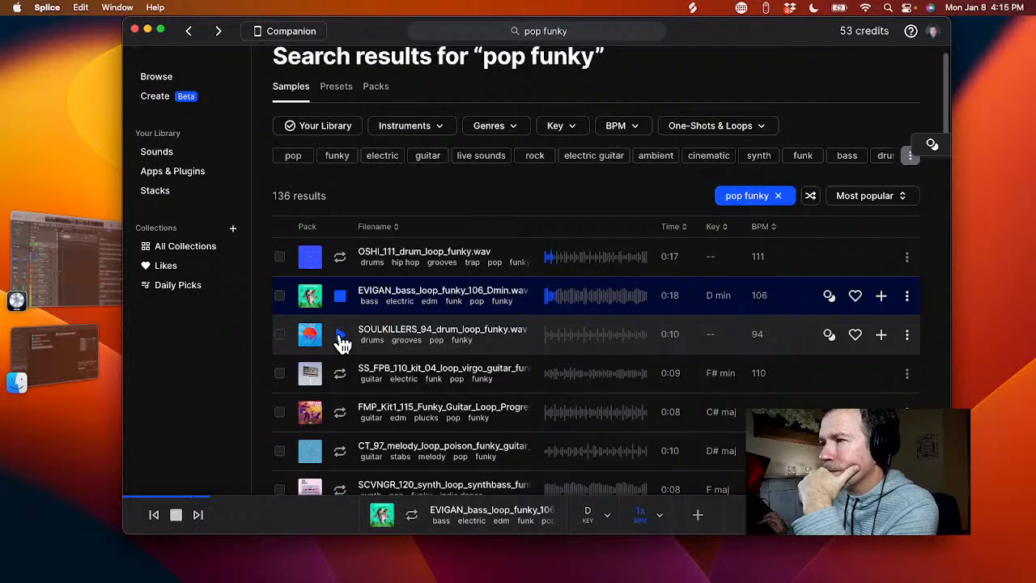
pyautogui.click(341, 337)
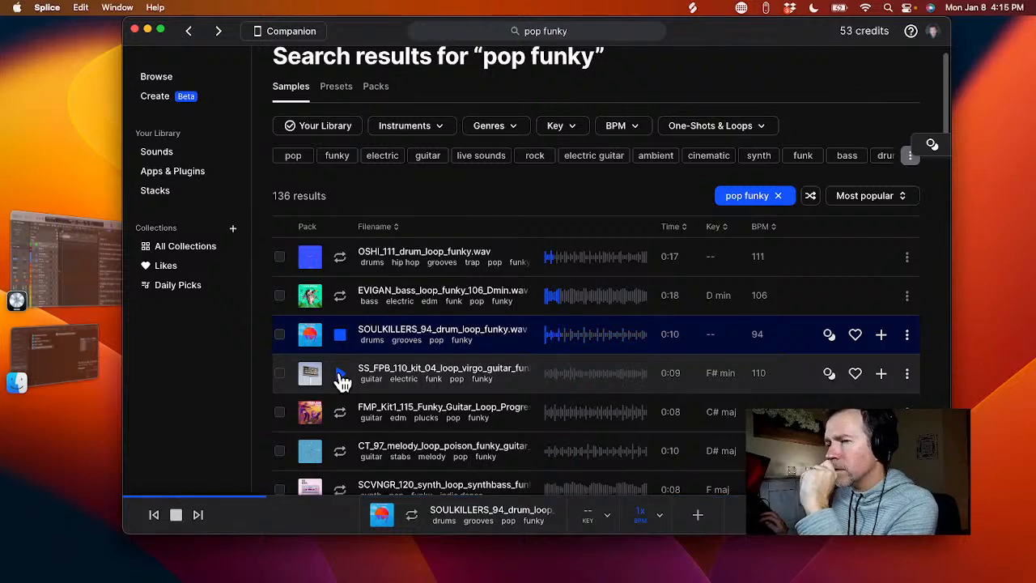
pyautogui.click(341, 374)
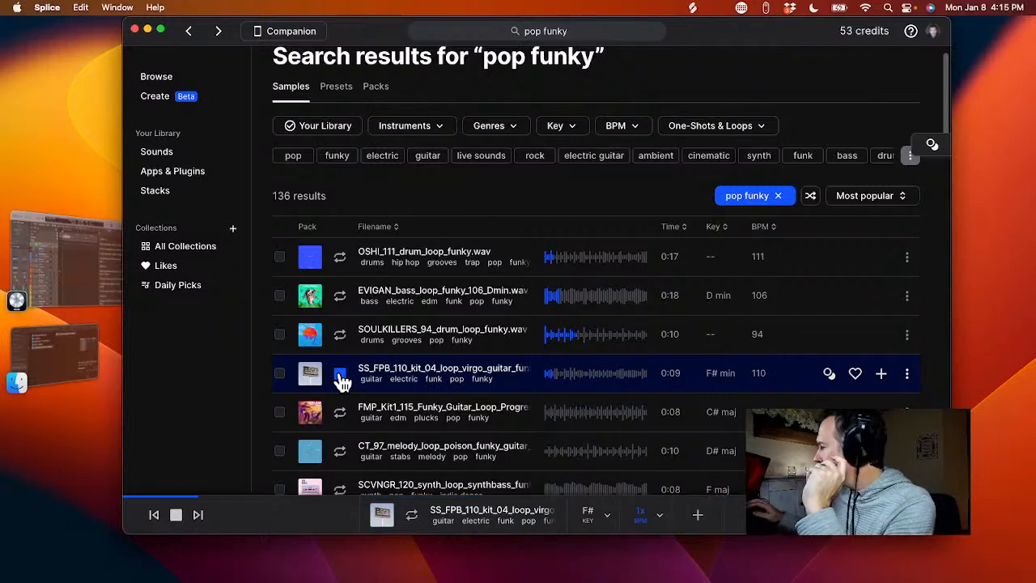
# - Switch to Logic Pro and read through the verse and chorus lyrics in the project notes
pyautogui.press('super+Tab')
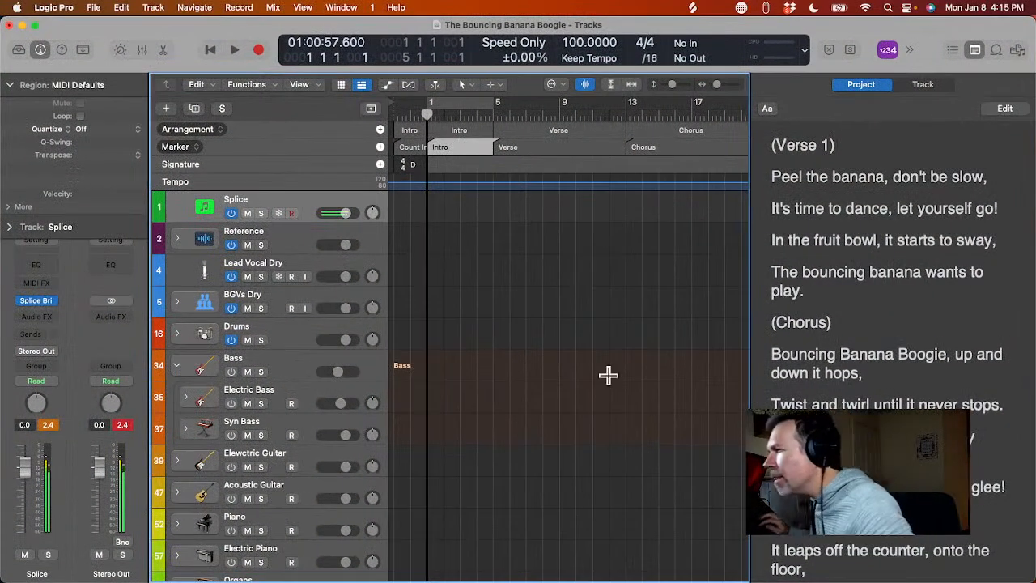
pyautogui.scroll(-4, 770, 385)
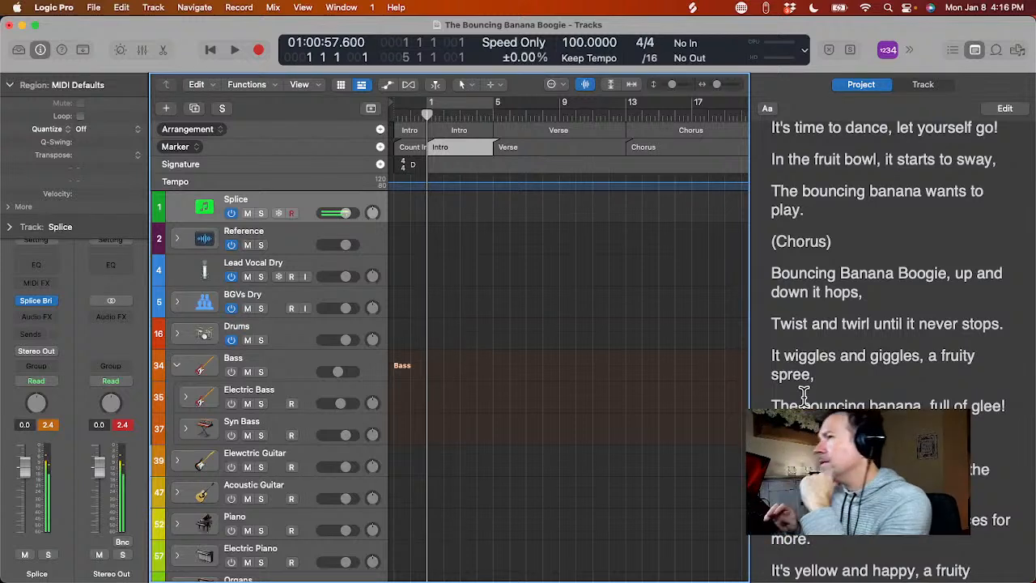
# - Try a project tempo of 110 BPM
pyautogui.doubleClick(570, 42)
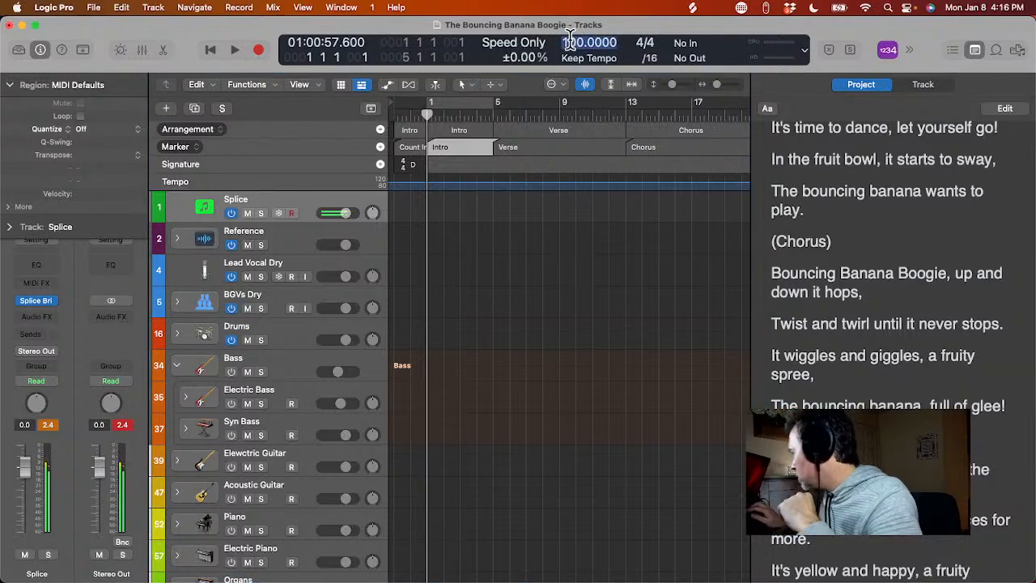
pyautogui.write('110')
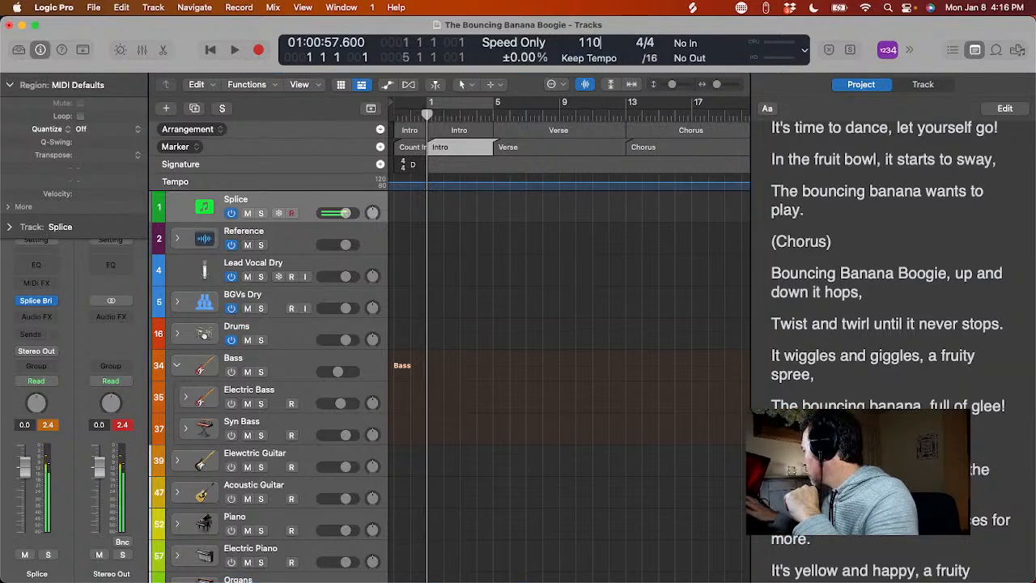
pyautogui.press('Return')
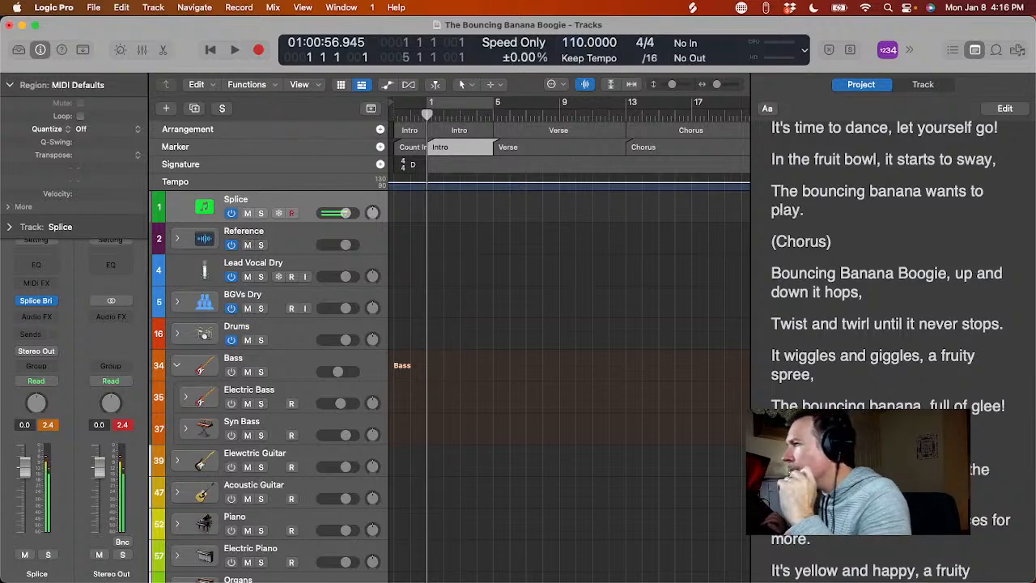
# - Set the project tempo to 95 BPM
pyautogui.scroll(3, 821, 222)
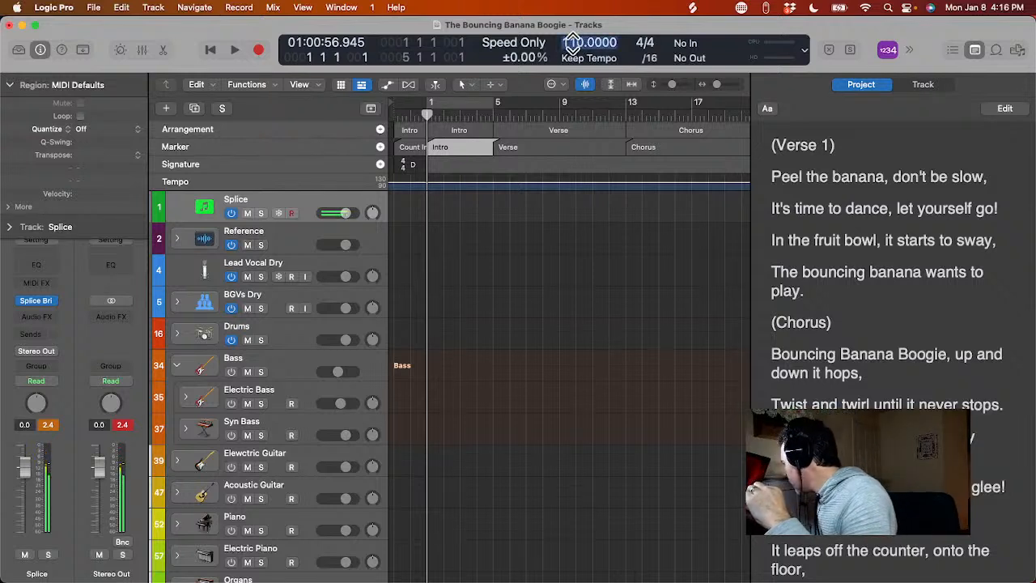
pyautogui.write('95')
pyautogui.press('Return')
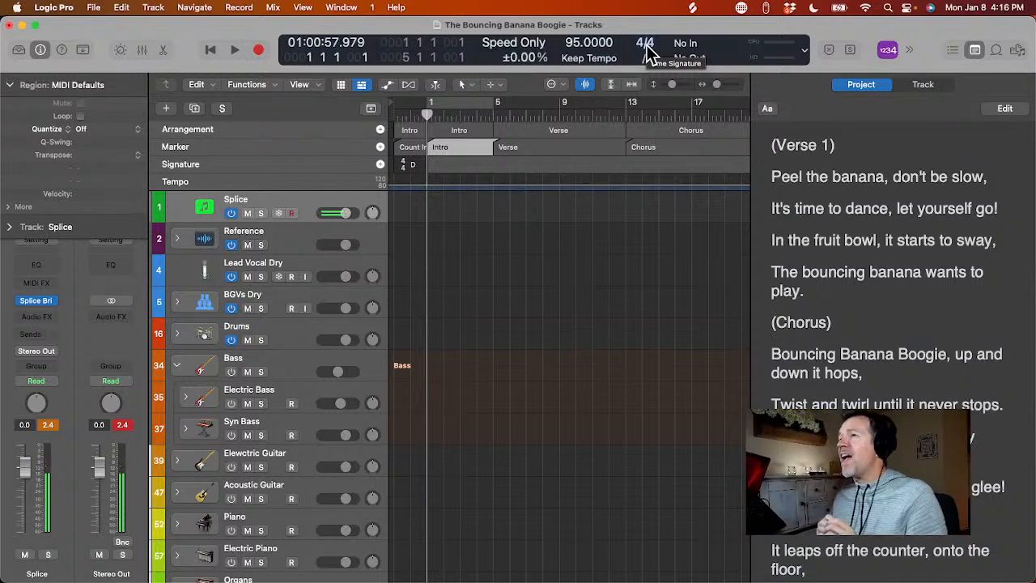
# - Switch to Splice, preview SOULKILLERS_94_drum_loop_funky.wav again, add it to the library and stop its playback
pyautogui.press('super+Tab')
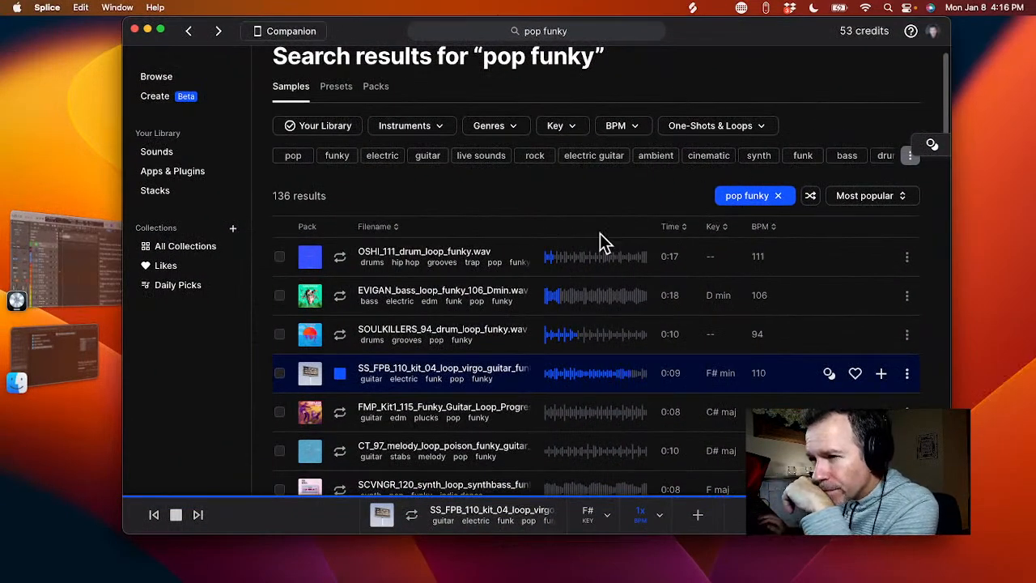
pyautogui.click(335, 338)
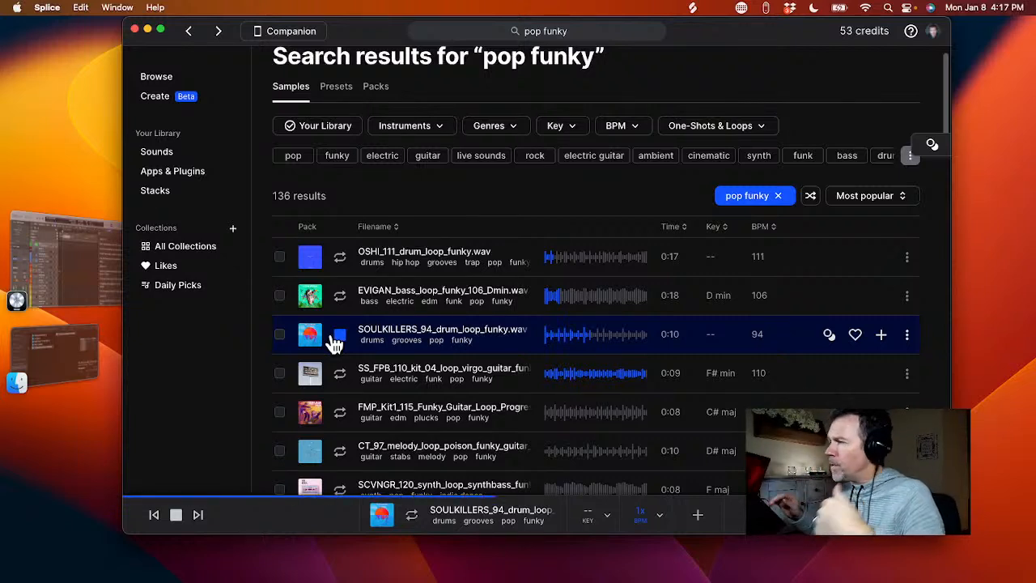
pyautogui.click(883, 343)
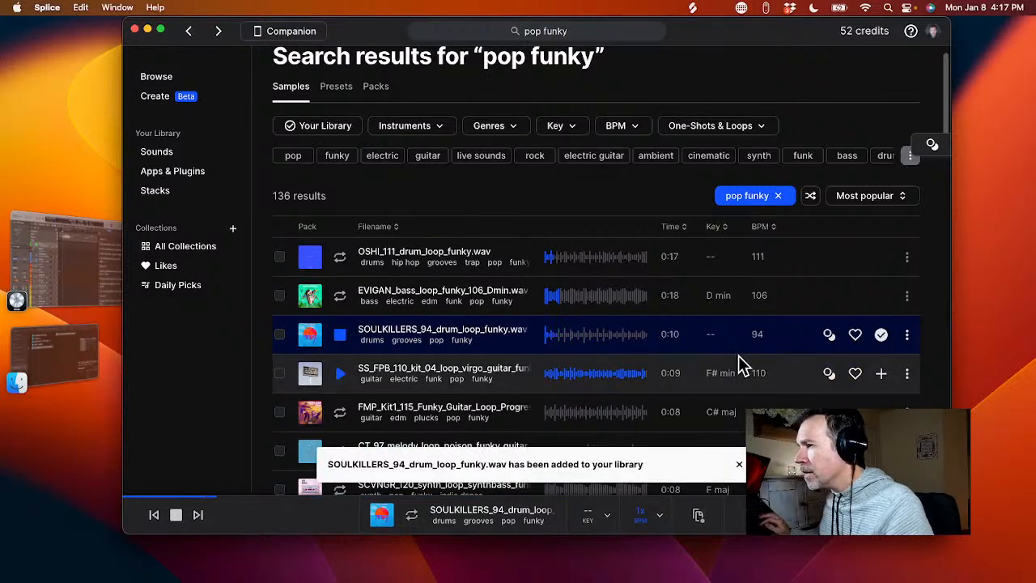
pyautogui.click(339, 333)
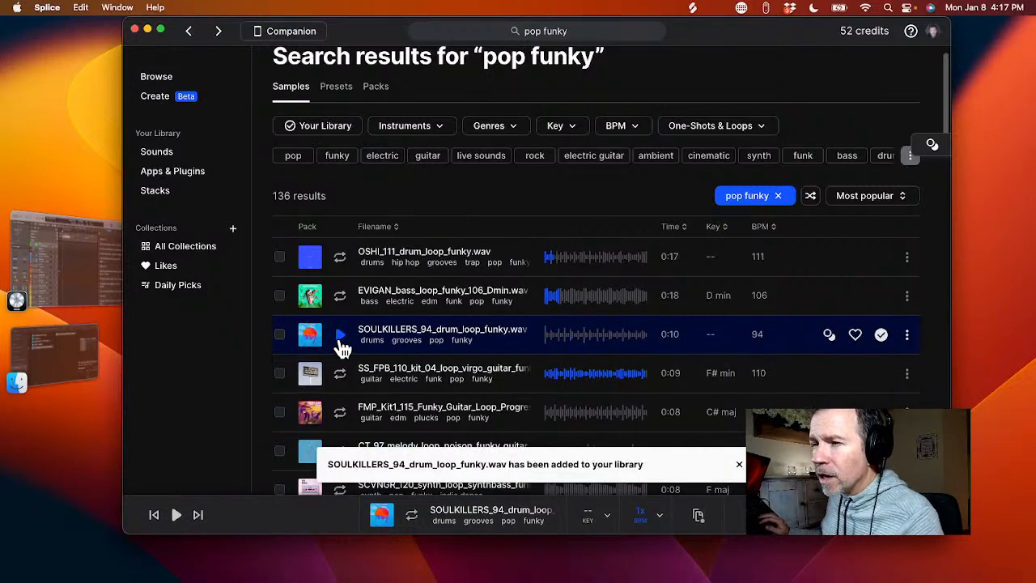
# - Import the SOULKILLERS_94 drum loop onto a new Logic Pro track at bar 5, converting the file to the project's sample rate
pyautogui.moveTo(386, 332); pyautogui.dragTo(495, 539)
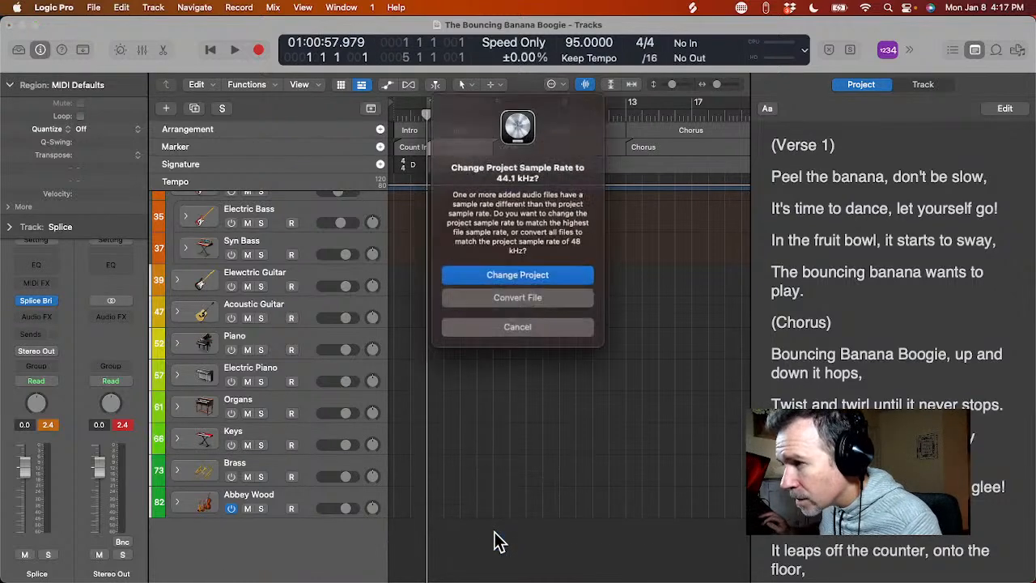
pyautogui.click(494, 294)
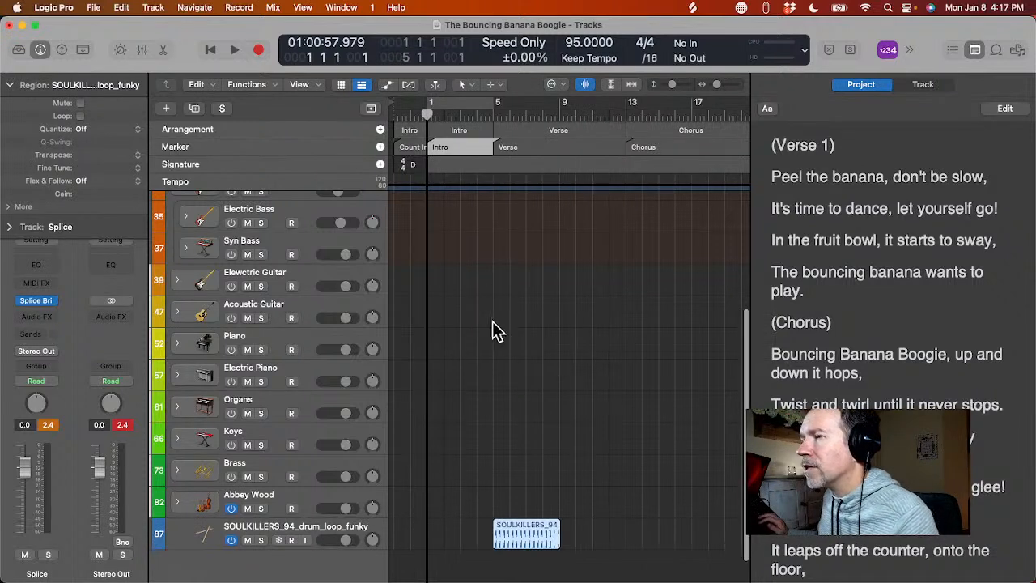
# - Cycle playback over the Verse marker's range and loop the SOULKILLERS_94 drum region through to bar 13
pyautogui.click(511, 146)
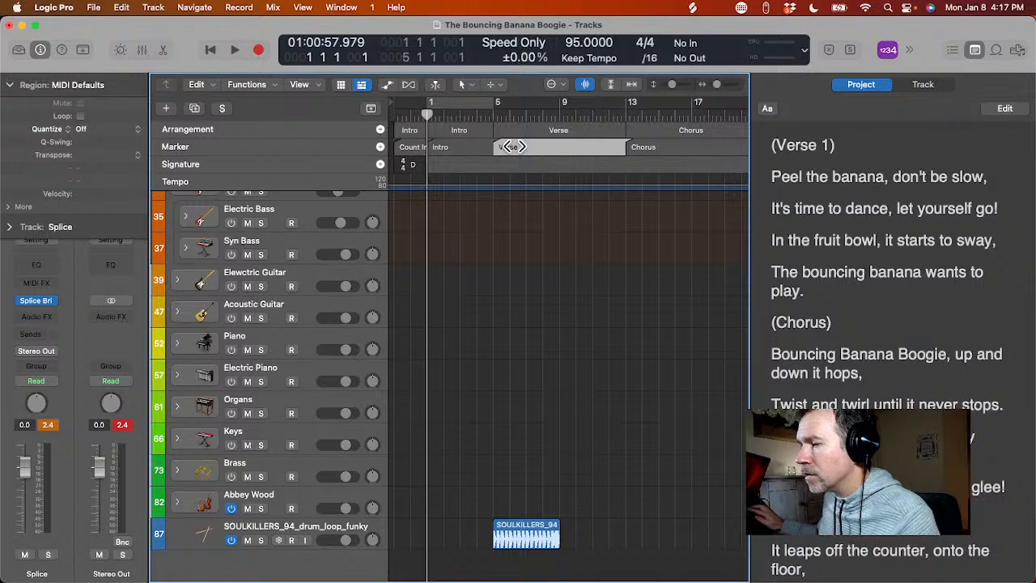
pyautogui.press('u')
pyautogui.press('space')
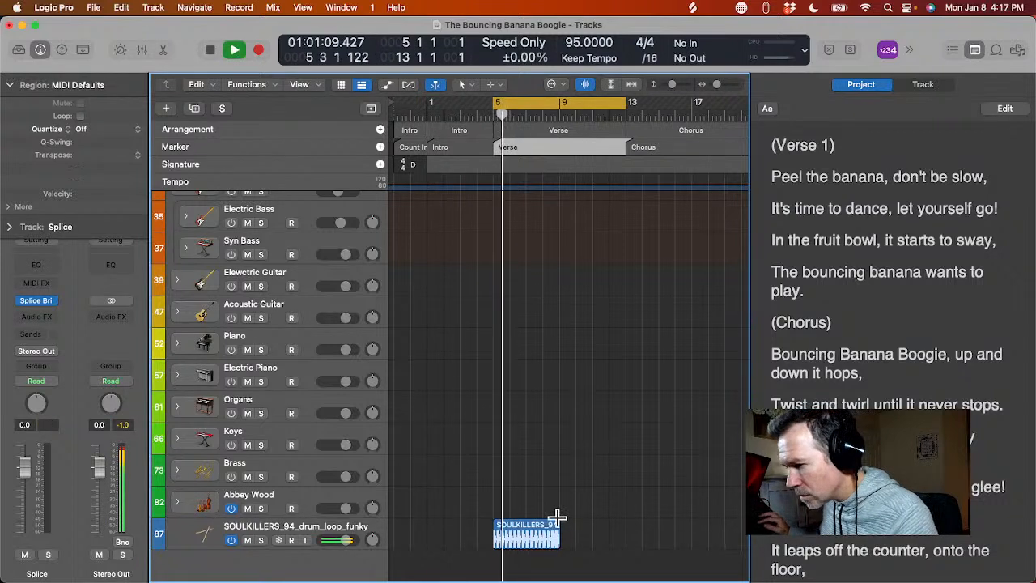
pyautogui.moveTo(567, 535); pyautogui.dragTo(634, 526)
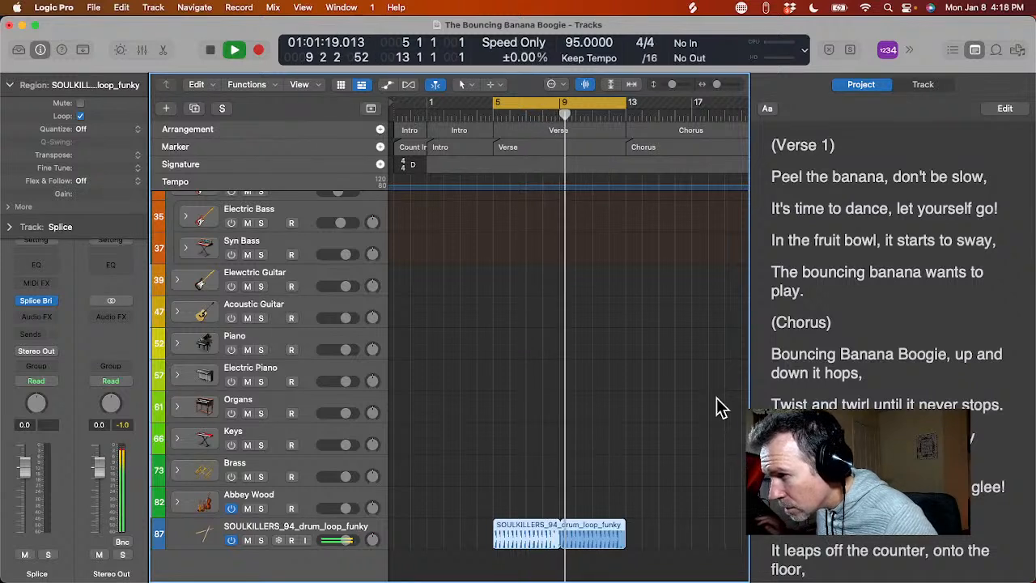
# - Stop playback and replay the Verse cycle from near bar 12 to hear the drum loop wrap around to bar 5
pyautogui.press('space')
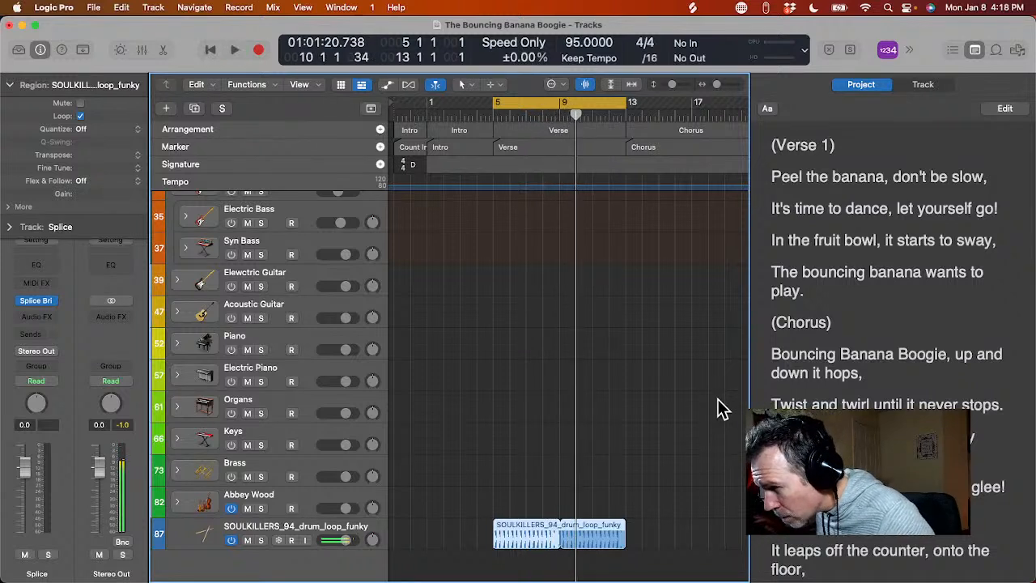
pyautogui.moveTo(600, 113)
pyautogui.mouseDown()
pyautogui.moveTo(627, 116)
pyautogui.moveTo(614, 117)
pyautogui.mouseUp()
pyautogui.press('space')
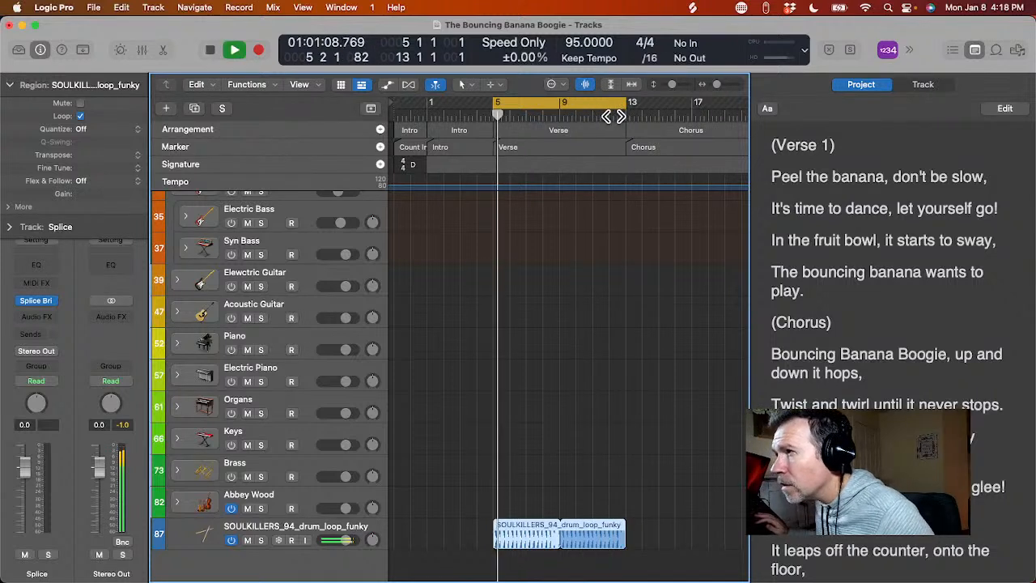
pyautogui.click(613, 117)
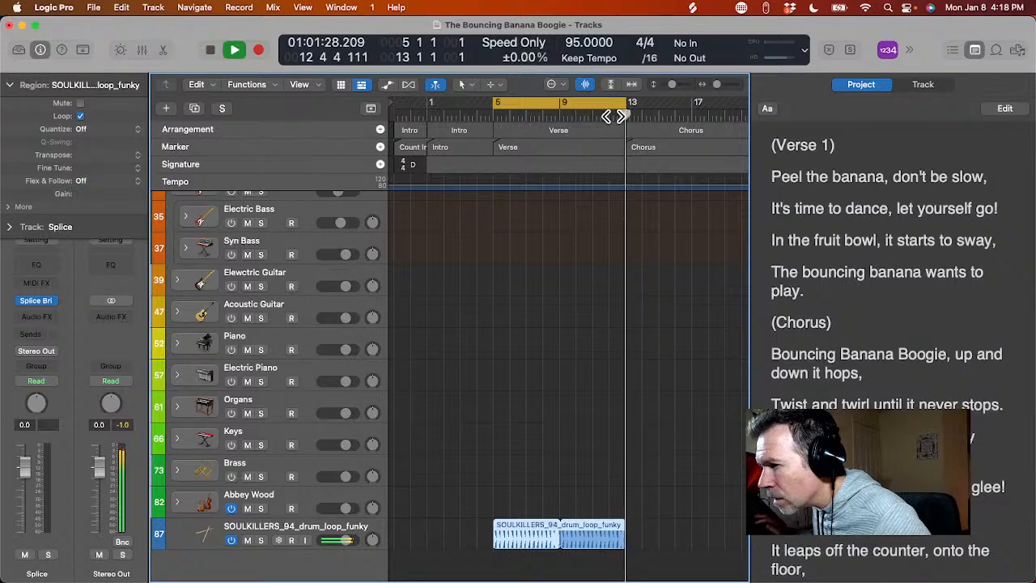
# - Examine the looped drum region's waveform against the bar lines across the Verse section during playback, from bar 5 to the Chorus boundary at bar 13
pyautogui.press('super+Right')
pyautogui.press('super+Right')
pyautogui.press('super+Right')
pyautogui.press('super+Right')
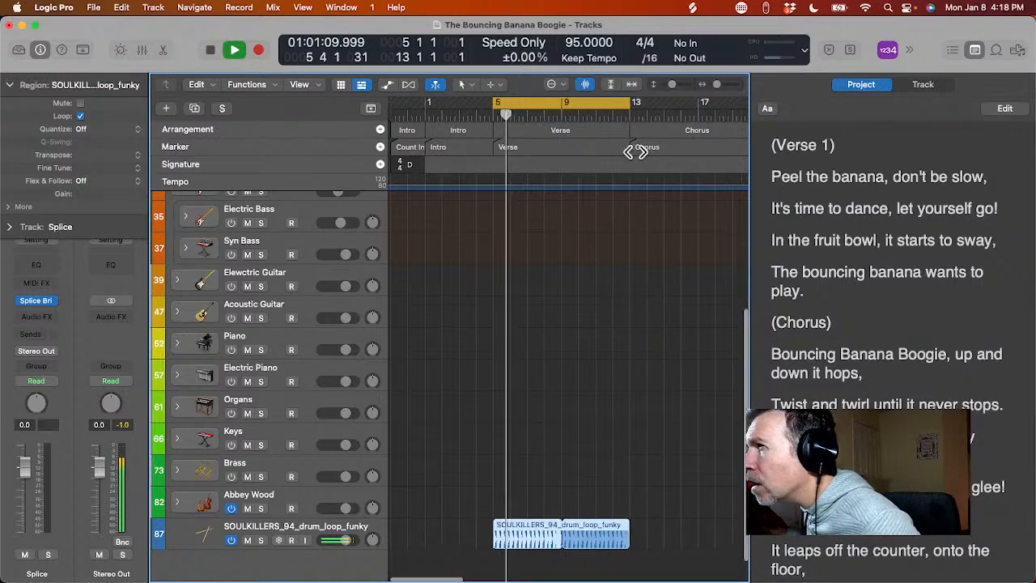
pyautogui.hscroll(5, 635, 151)
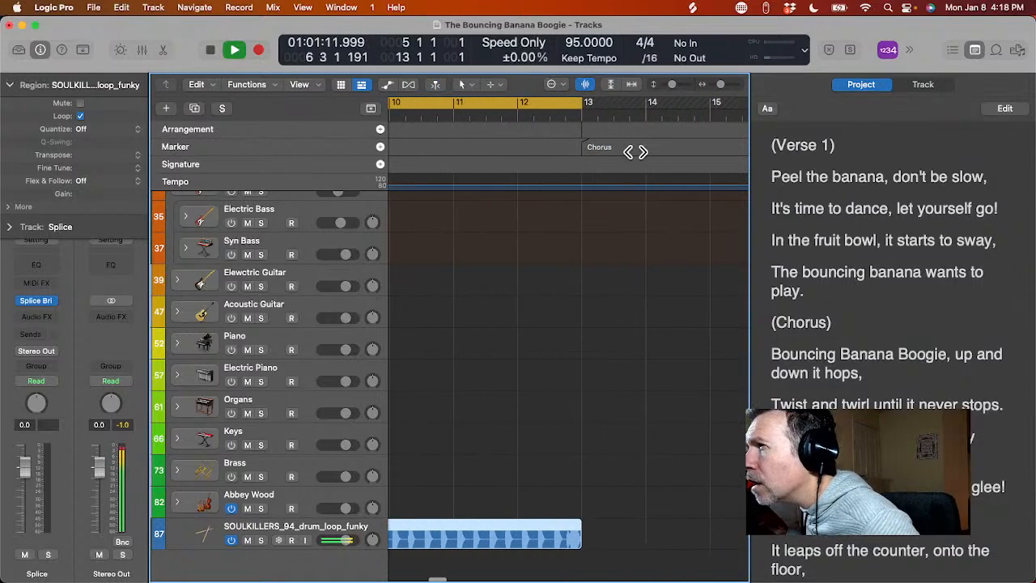
pyautogui.hscroll(-10, 635, 151)
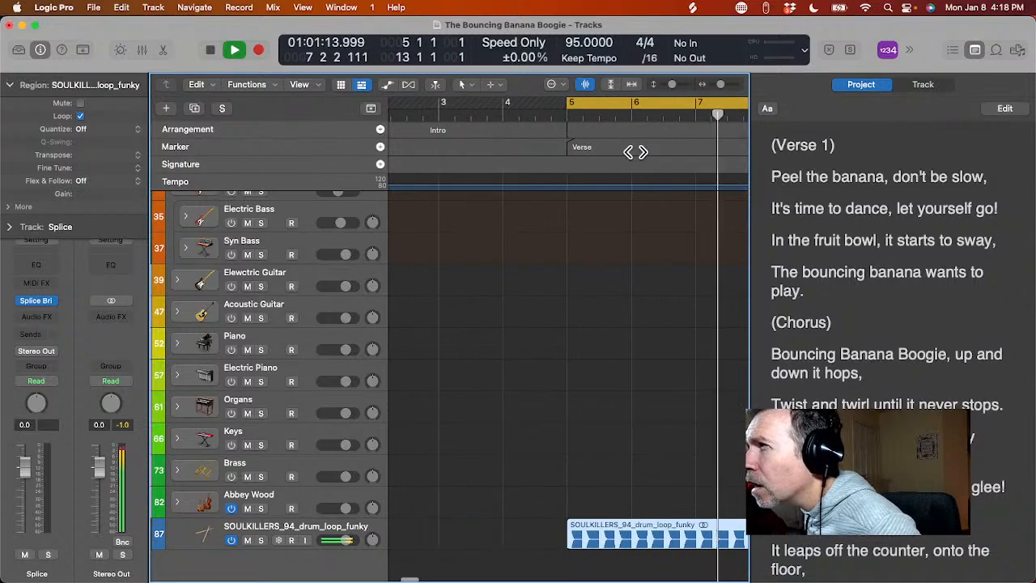
pyautogui.hscroll(5, 636, 152)
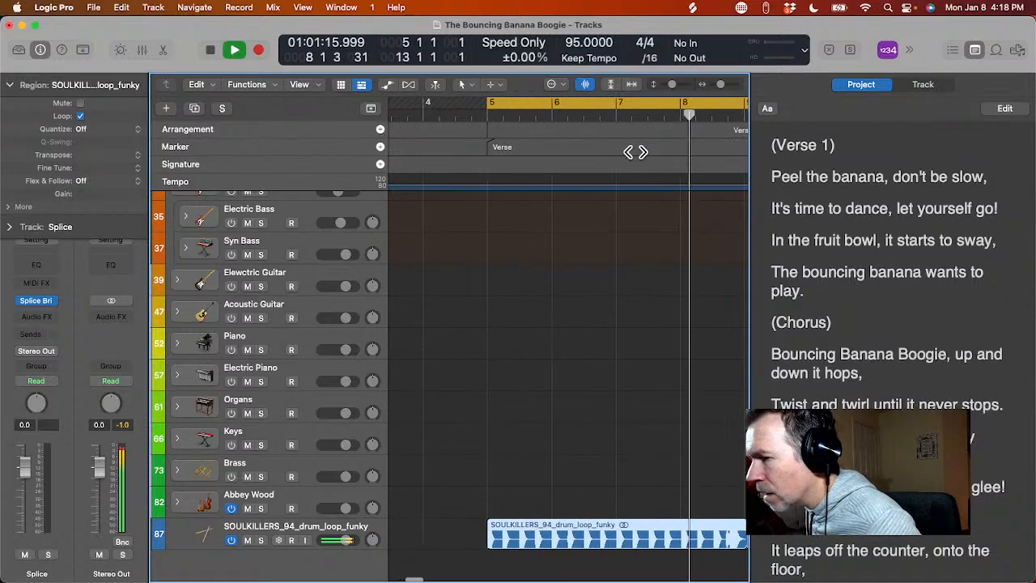
pyautogui.hscroll(1, 635, 151)
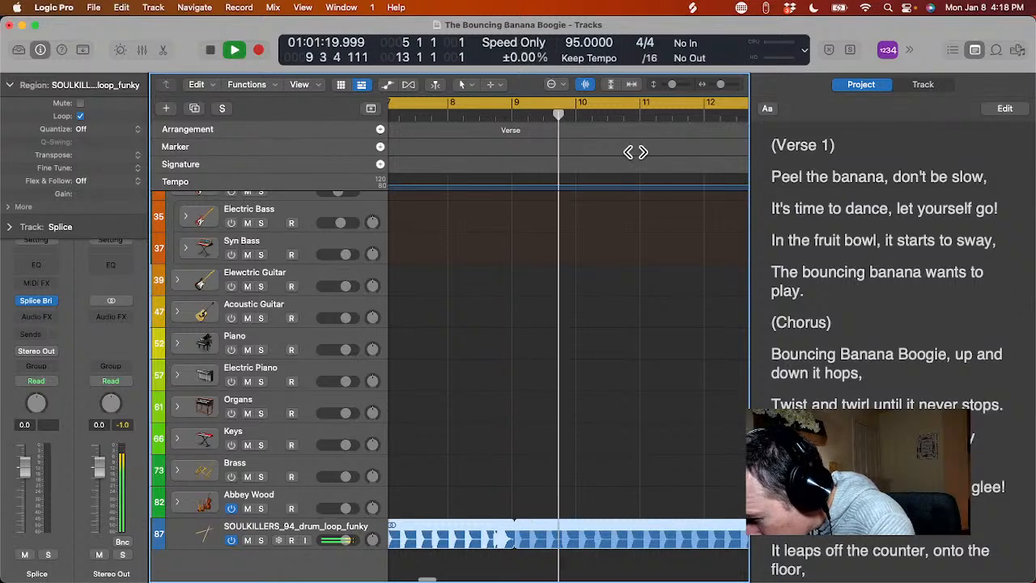
pyautogui.hscroll(2, 635, 151)
pyautogui.hscroll(1, 636, 153)
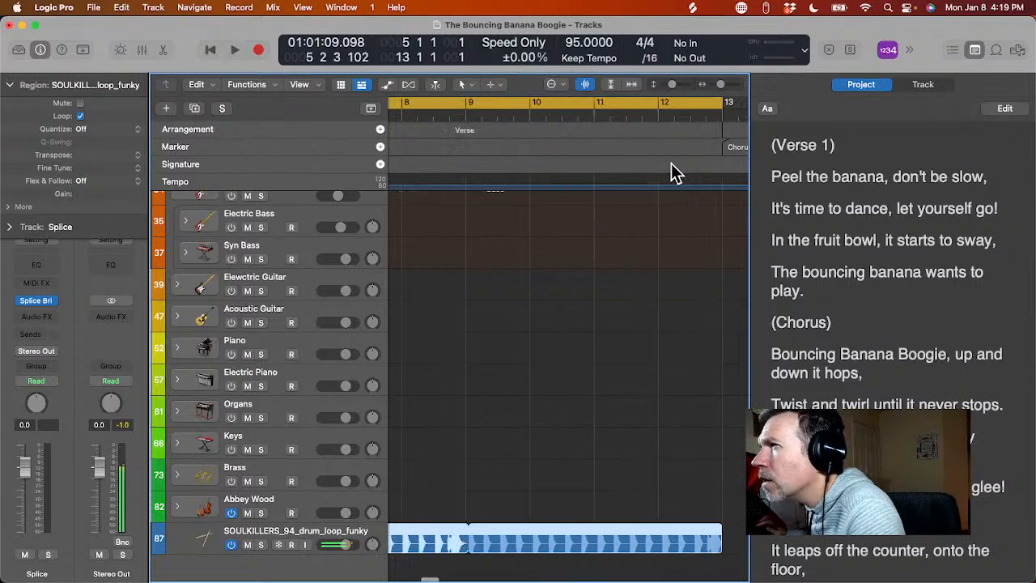
# - Play short passages of the drum loop and inspect its waveform closely against the beats at the start of the Verse, then stop playback
pyautogui.press('space')
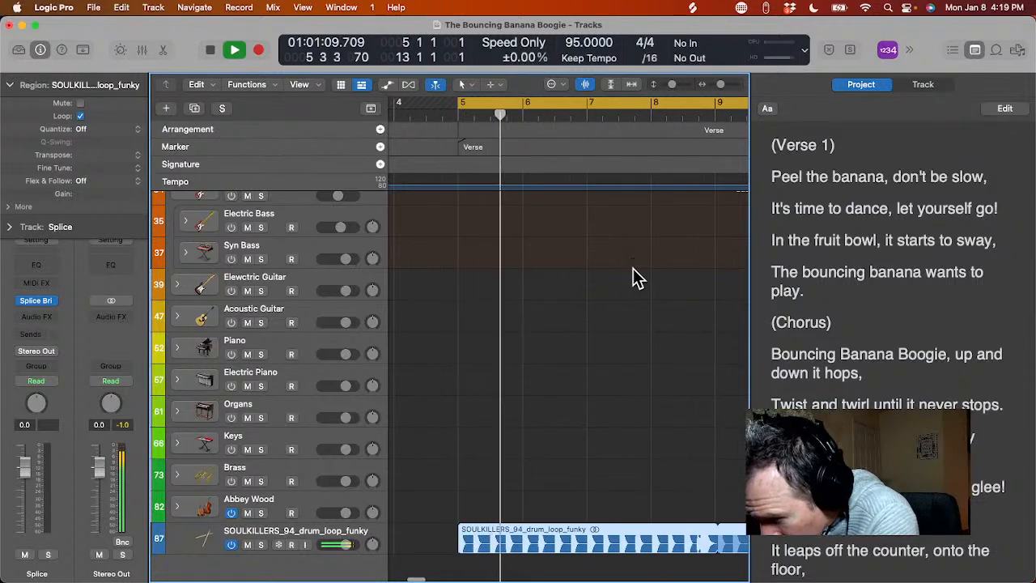
pyautogui.press('space')
pyautogui.scroll(-2, 634, 416)
pyautogui.press('super+Right')
pyautogui.press('super+Right')
pyautogui.press('super+Right')
pyautogui.press('super+Right')
pyautogui.press('super+Right')
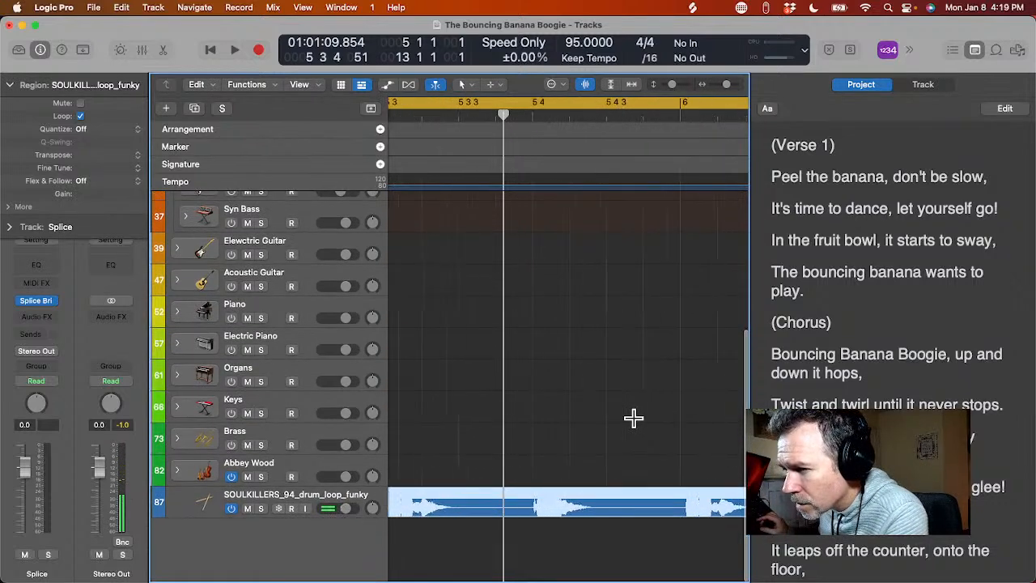
pyautogui.hscroll(-5, 634, 418)
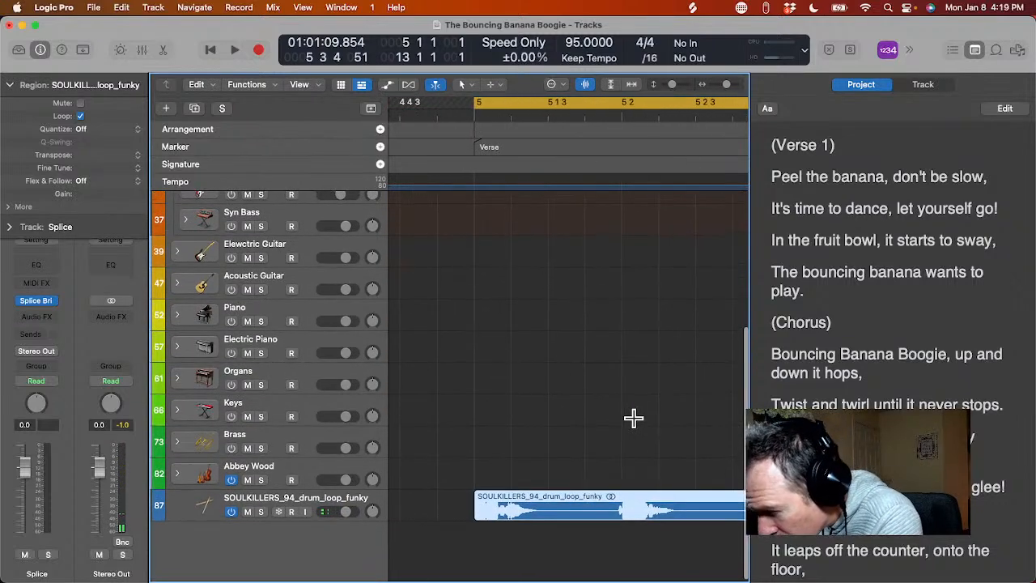
pyautogui.scroll(1, 633, 417)
pyautogui.hscroll(-2, 634, 418)
pyautogui.press('super+Left')
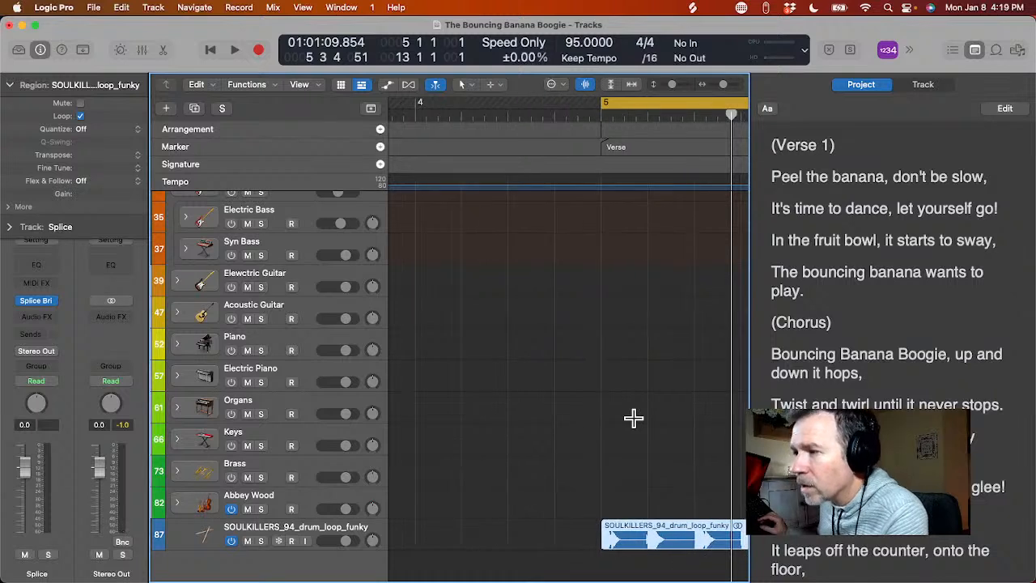
pyautogui.hscroll(3, 634, 418)
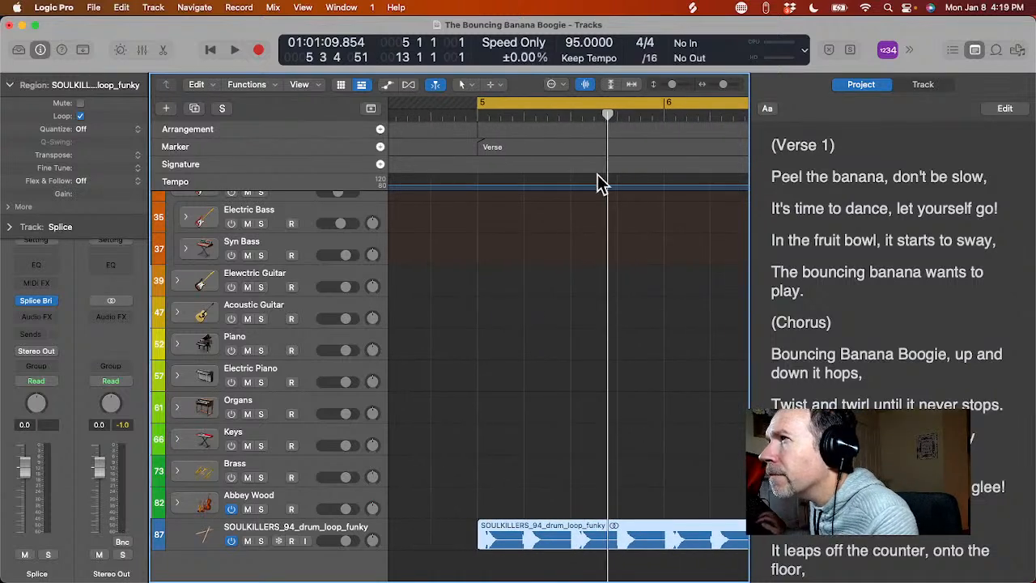
pyautogui.hotkey('shift', 'space')
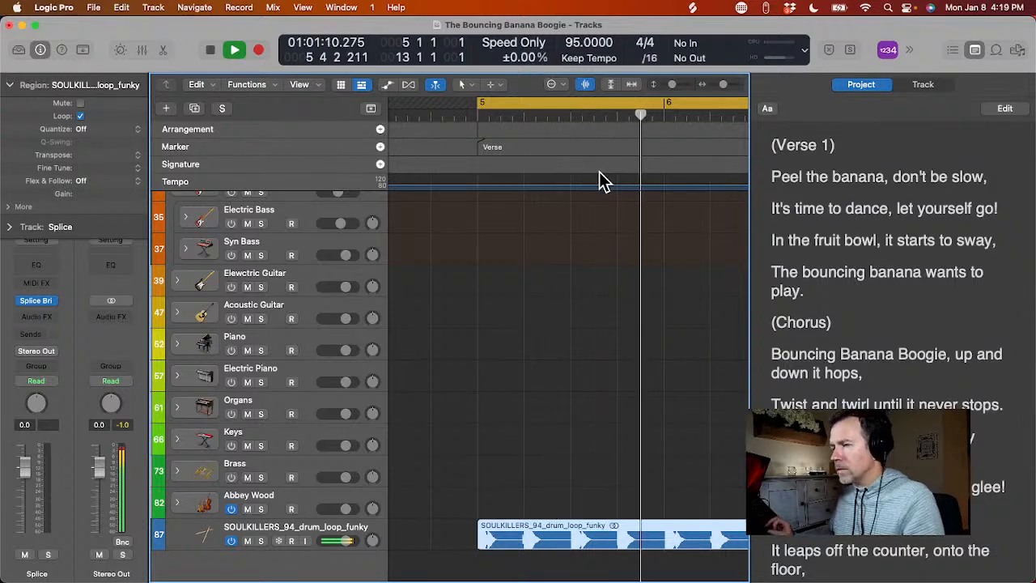
pyautogui.press('space')
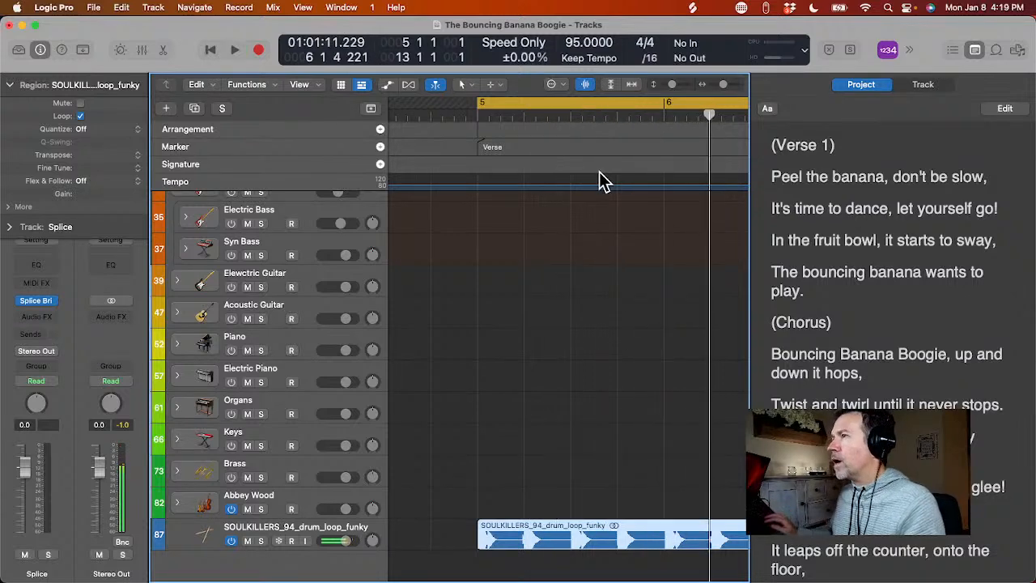
# - Switch to Splice and preview the pop funky results from SS_FPB_110_kit_04 through SCVNGR_120_synth_loop, stopping the last one
pyautogui.press('super+Tab')
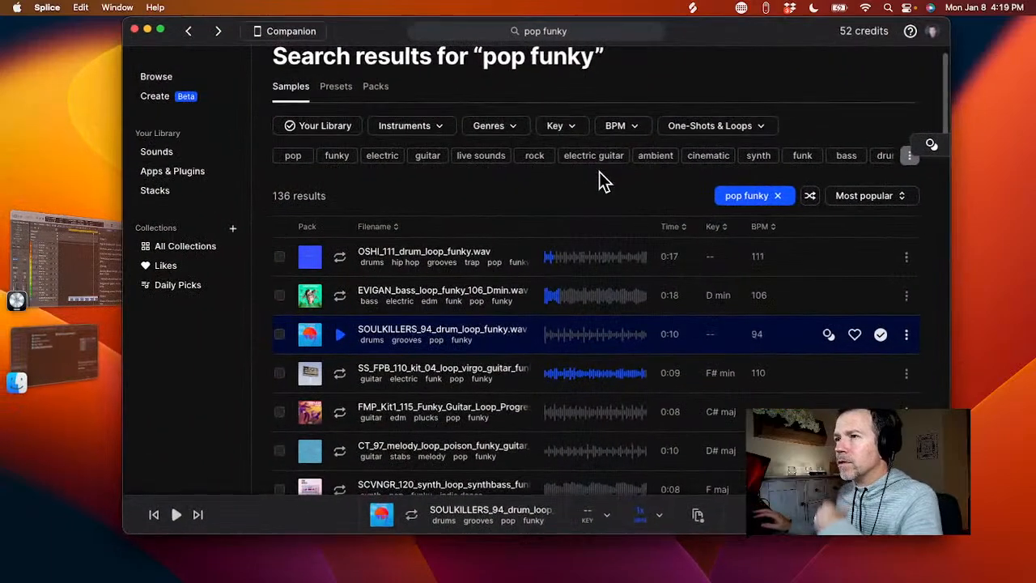
pyautogui.click(340, 374)
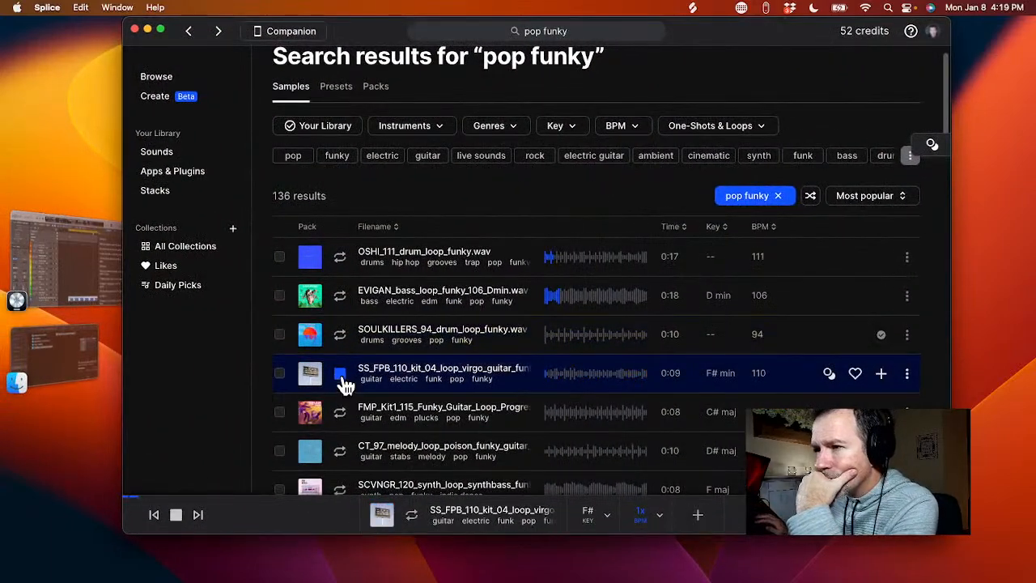
pyautogui.click(340, 413)
pyautogui.scroll(-2, 343, 414)
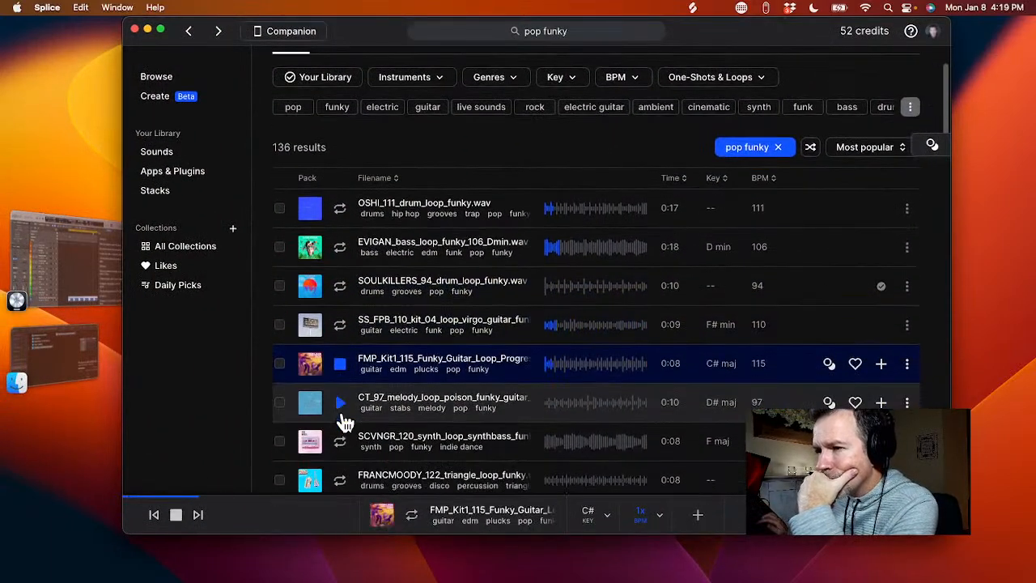
pyautogui.click(342, 408)
pyautogui.scroll(-1, 343, 415)
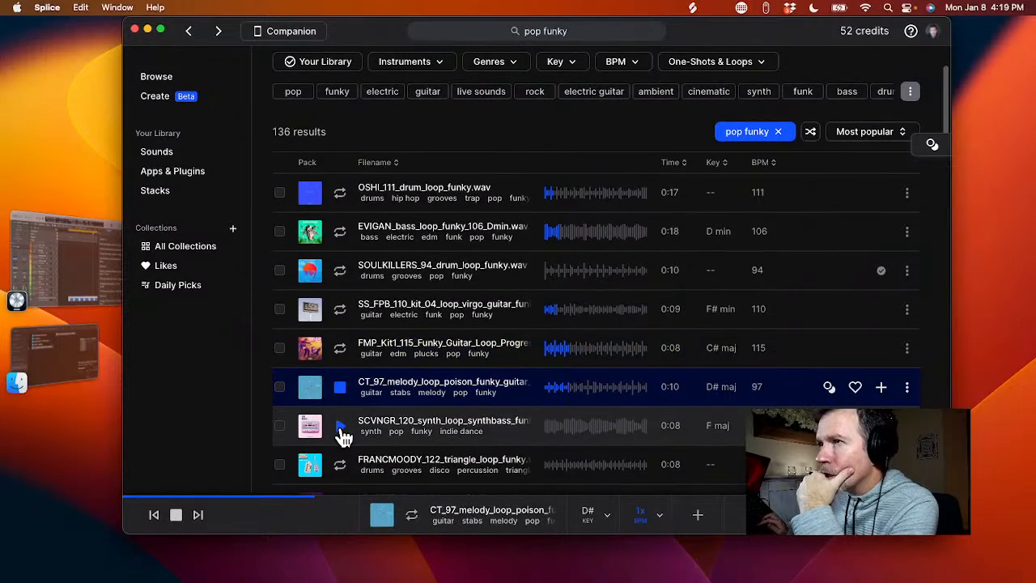
pyautogui.click(340, 426)
pyautogui.scroll(-2, 340, 429)
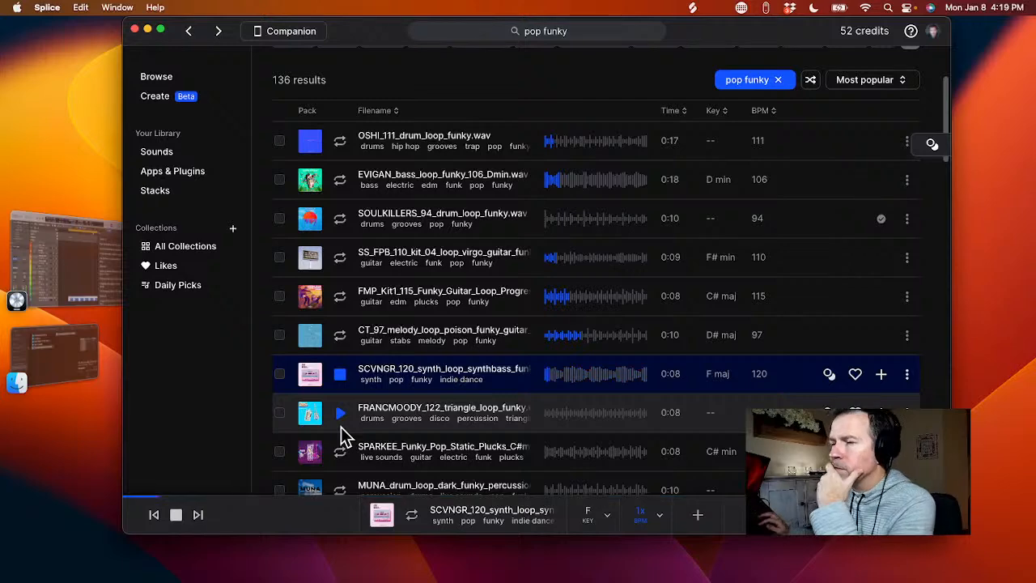
pyautogui.click(340, 378)
pyautogui.scroll(-1, 340, 378)
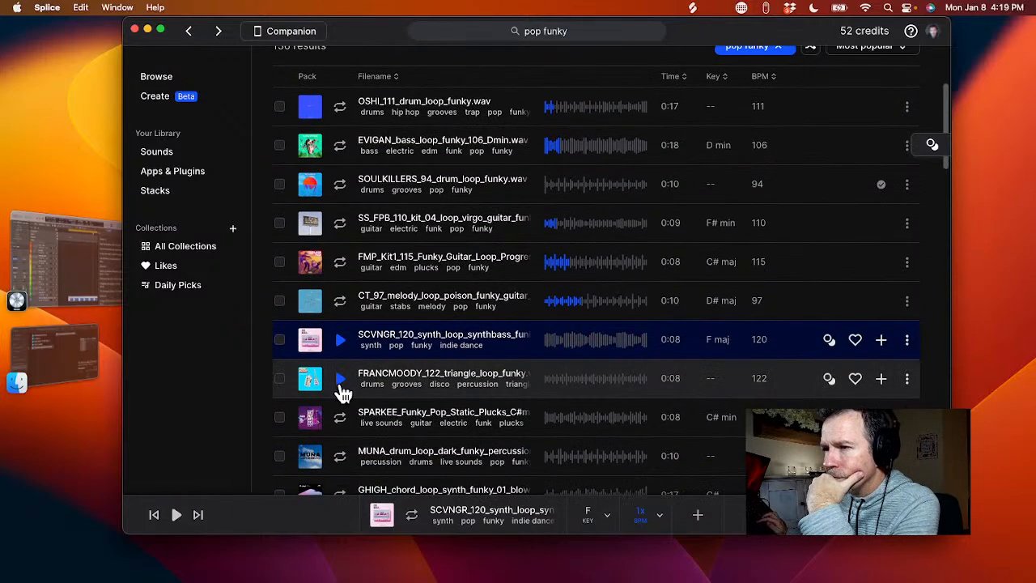
# - Preview the next pop funky loops from FRANCMOODY_122_triangle_loop_funky through HOLYCHILD_brass_loop_dark_funky
pyautogui.click(339, 383)
pyautogui.scroll(-1, 340, 384)
pyautogui.click(343, 394)
pyautogui.scroll(-1, 343, 395)
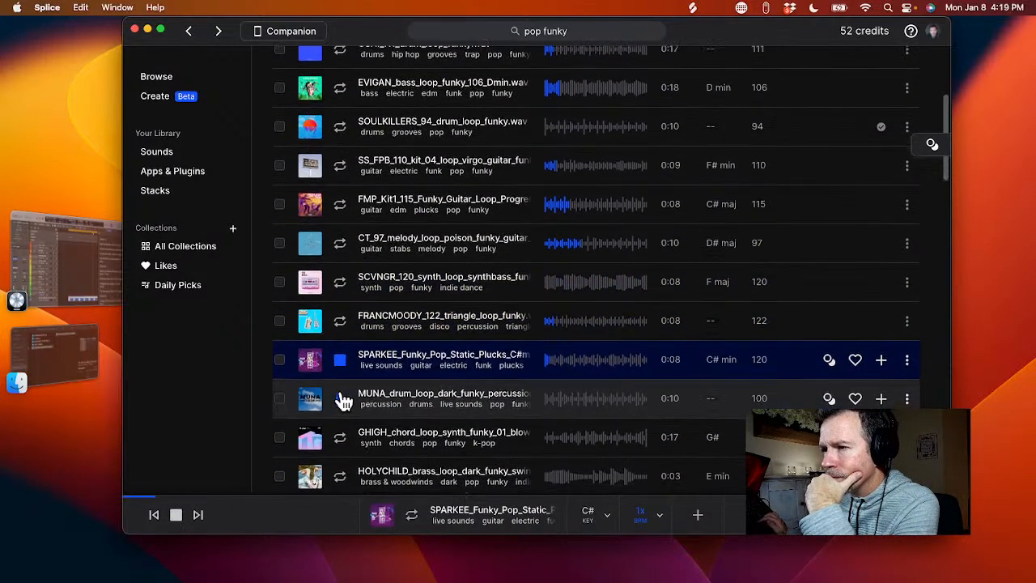
pyautogui.click(343, 397)
pyautogui.scroll(-1, 343, 402)
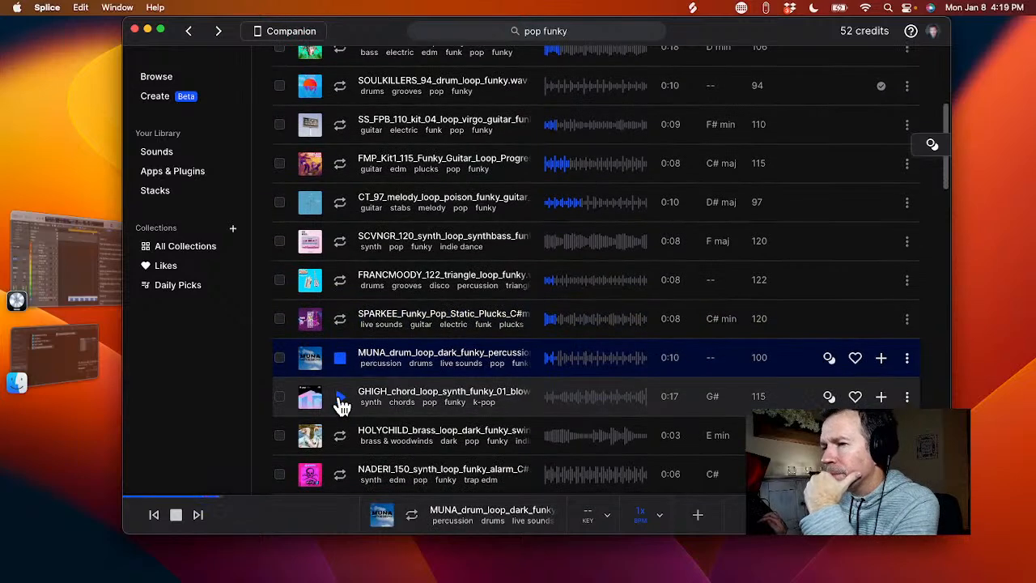
pyautogui.click(342, 398)
pyautogui.scroll(-1, 341, 404)
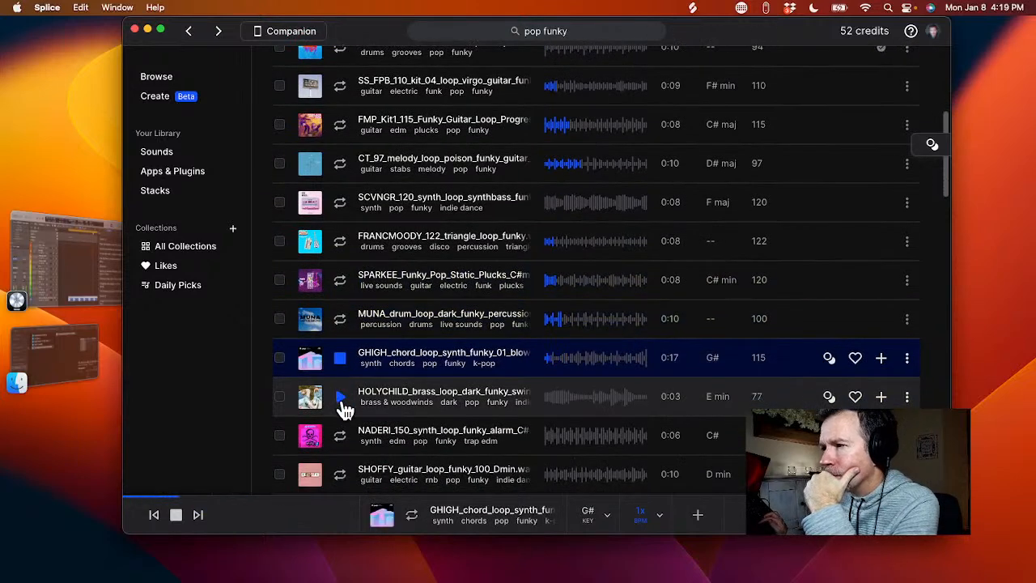
pyautogui.click(342, 397)
pyautogui.scroll(-1, 342, 397)
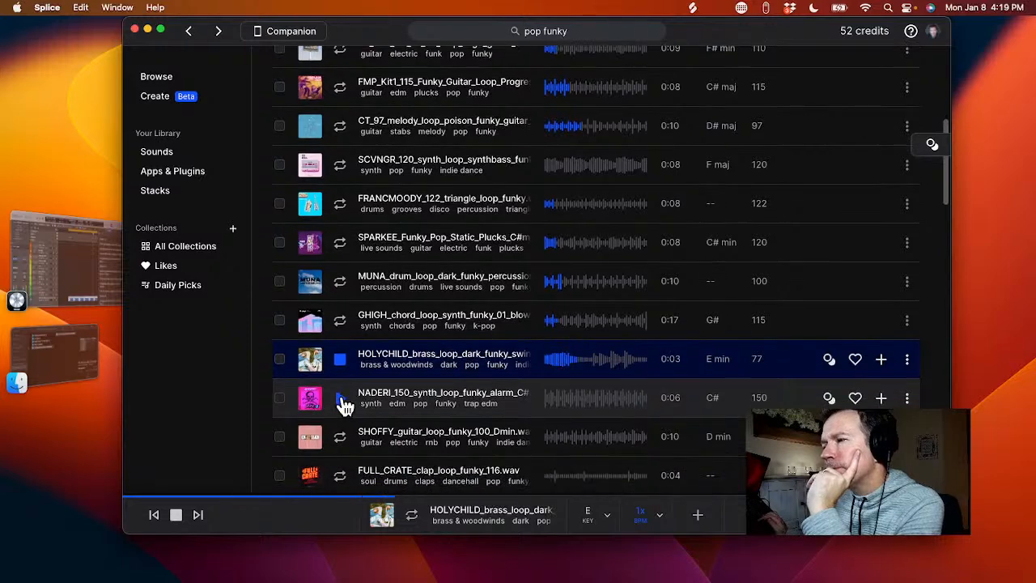
# - Audition the NADERI_150 synth, SHOFFY guitar, FULL_CRATE clap and EVIGAN guitar chord loops in the pop funky results
pyautogui.click(341, 397)
pyautogui.scroll(-1, 342, 396)
pyautogui.click(342, 396)
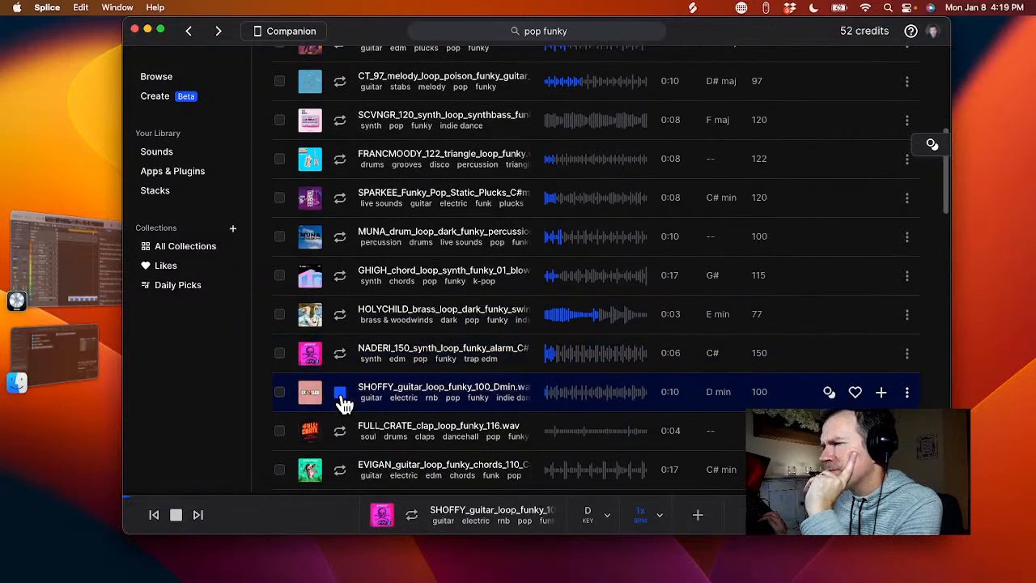
pyautogui.scroll(-1, 343, 402)
pyautogui.click(344, 419)
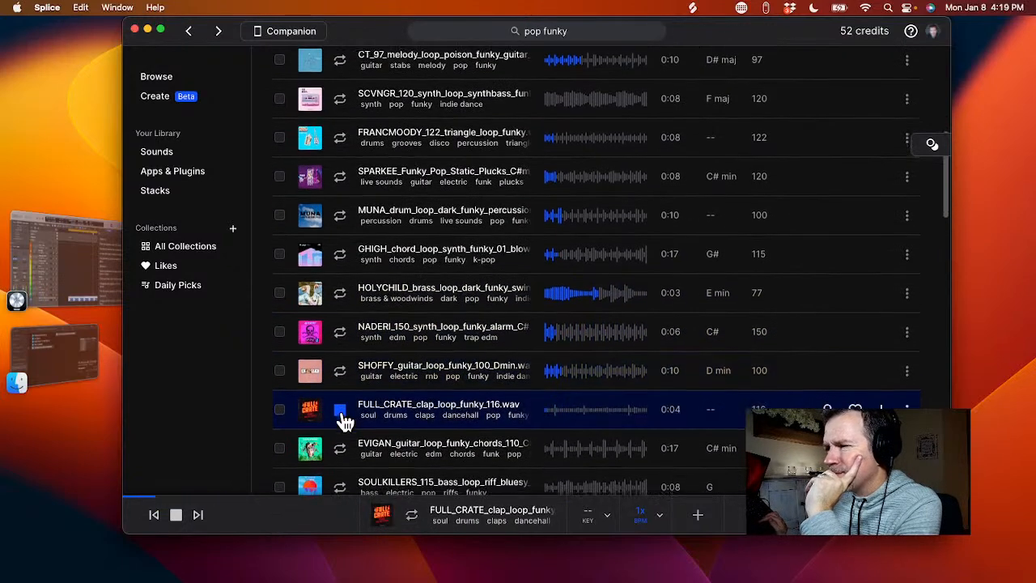
pyautogui.scroll(-2, 344, 419)
pyautogui.click(342, 405)
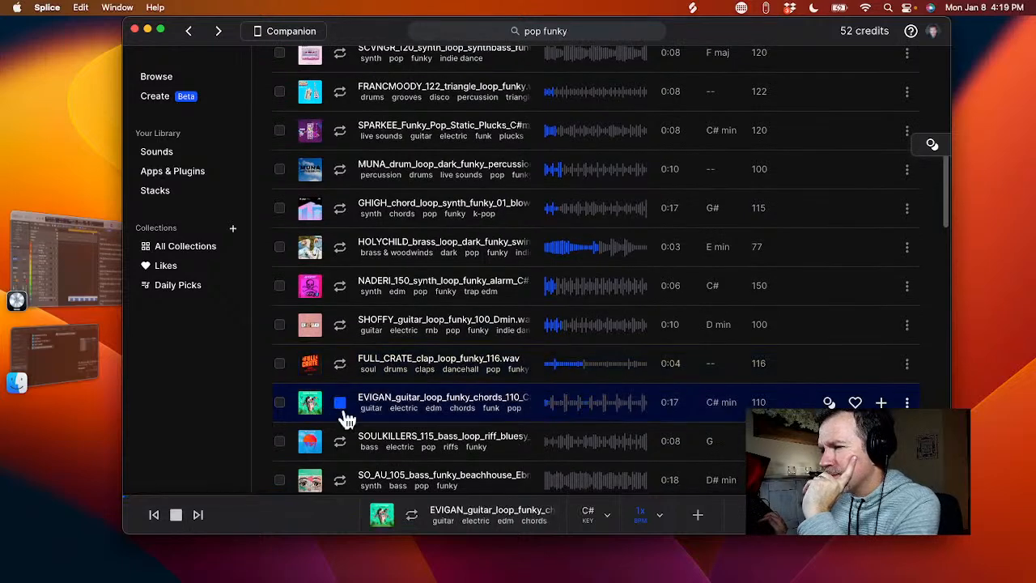
pyautogui.scroll(-2, 347, 419)
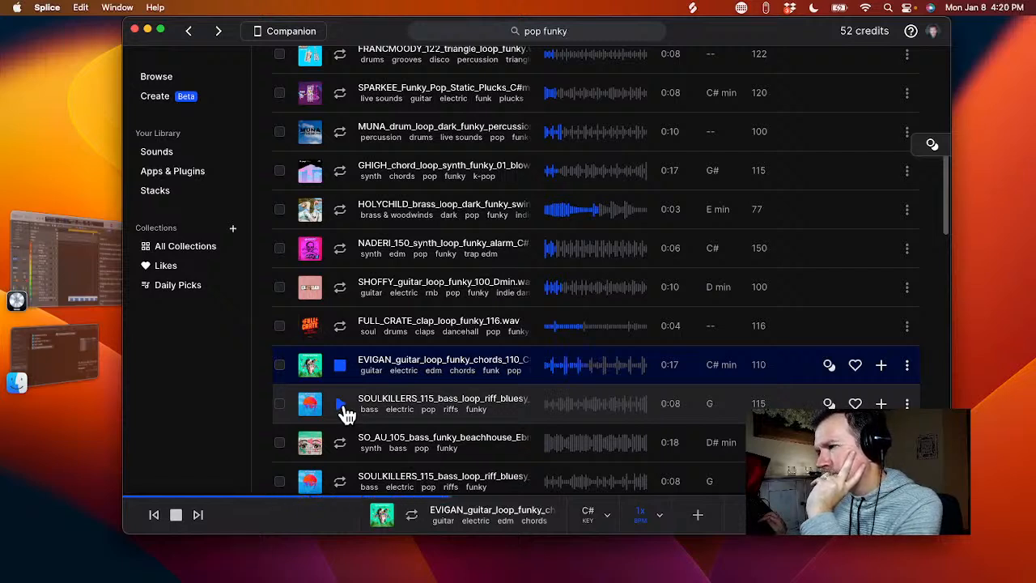
# - Audition the two SOULKILLERS_115 bass riffs, the SO_AU_105 beachhouse bass and the ASTRO_87 synth riff
pyautogui.click(344, 409)
pyautogui.scroll(-1, 344, 404)
pyautogui.click(344, 404)
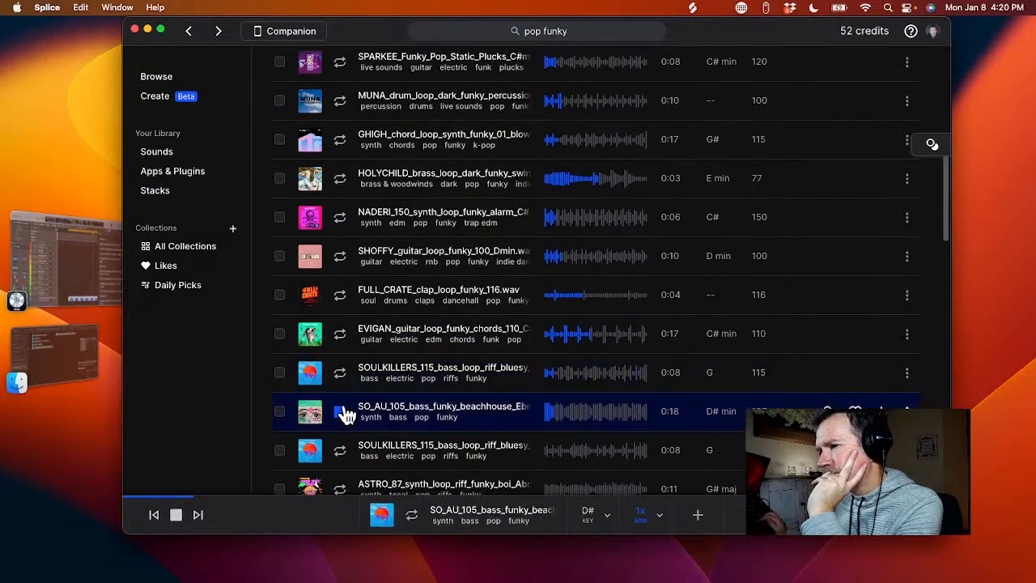
pyautogui.click(342, 426)
pyautogui.scroll(-1, 343, 426)
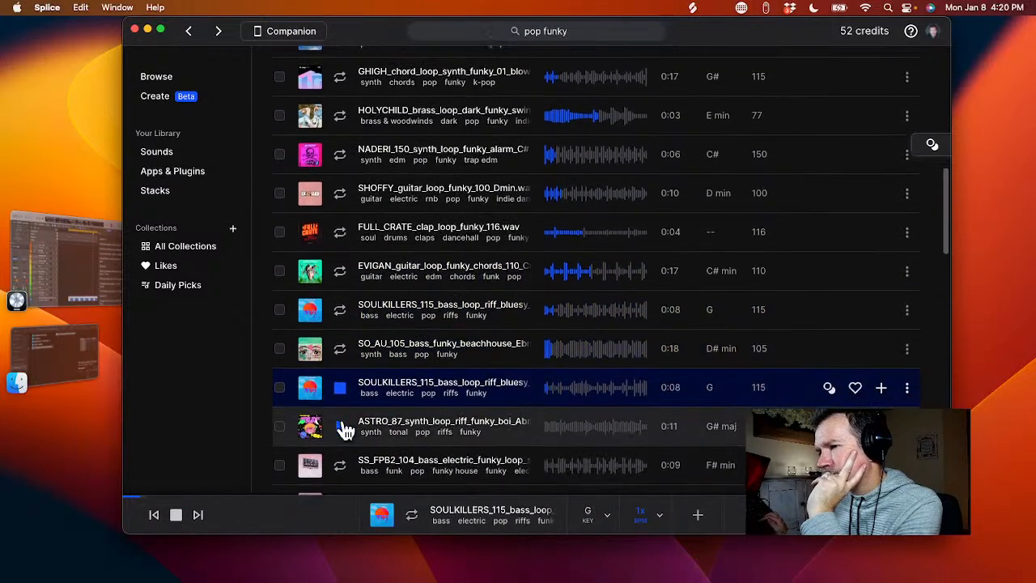
pyautogui.click(345, 428)
pyautogui.scroll(-2, 345, 429)
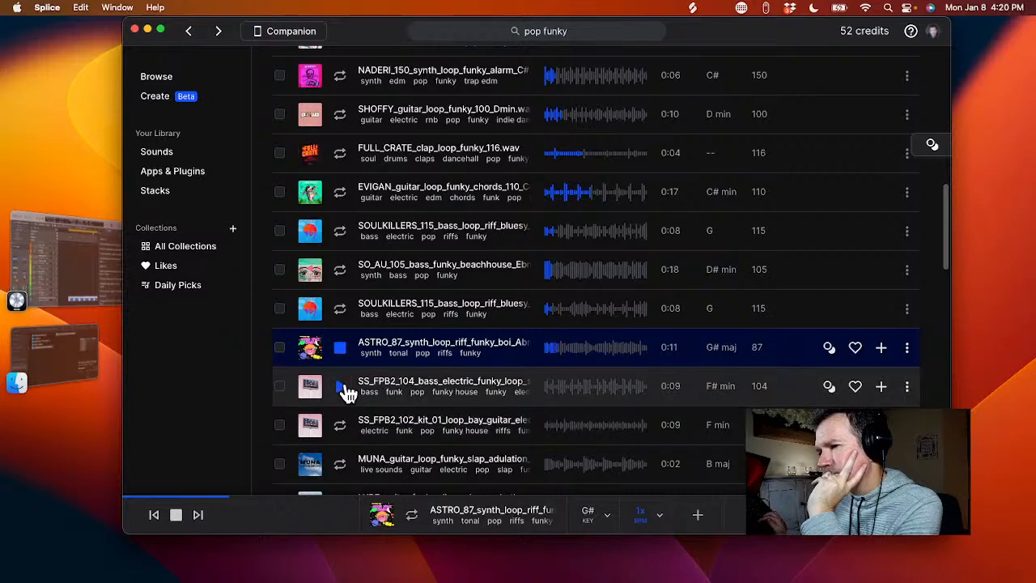
# - Preview the SS_FPB2_104 electric bass, SS_FPB2_102 guitar, MUNA slap guitar and LYRE disco guitar loops
pyautogui.click(347, 396)
pyautogui.click(342, 426)
pyautogui.scroll(-1, 342, 427)
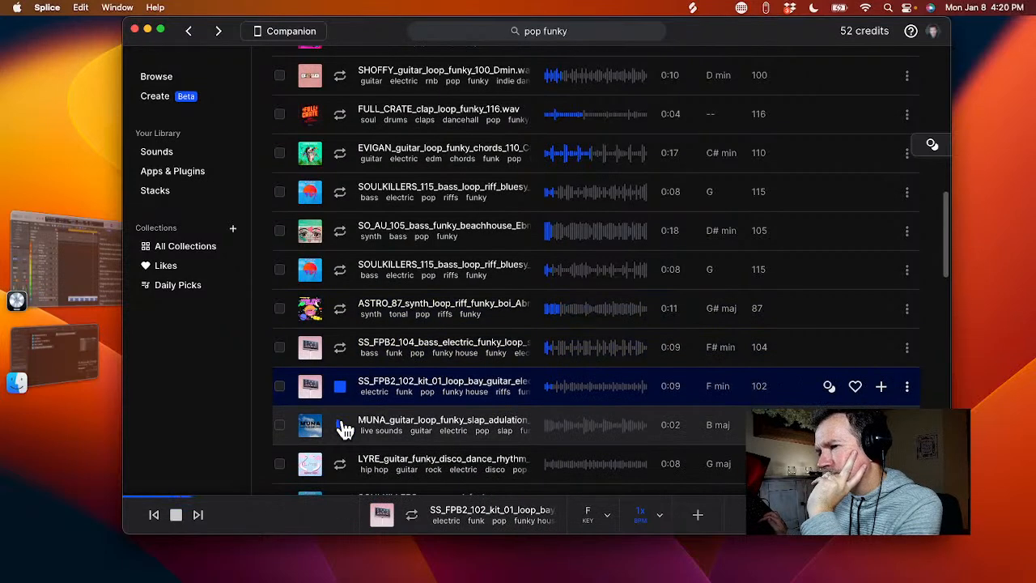
pyautogui.click(344, 429)
pyautogui.scroll(-1, 343, 432)
pyautogui.click(342, 436)
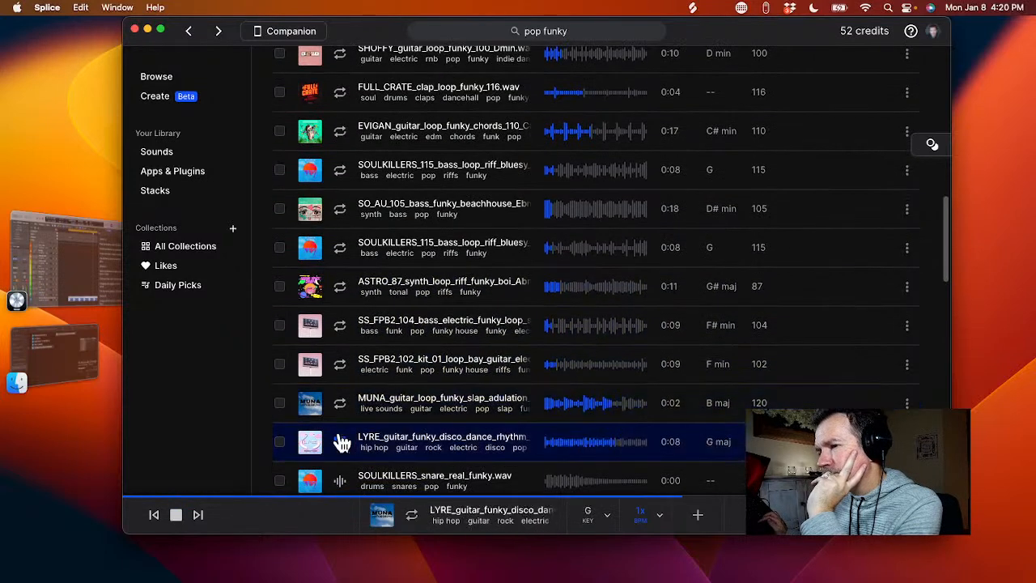
# - Preview the SOULKILLERS real funky snare, the DWILLY_P4D funky snare and the first ESM_ACGL4_92 electric guitar loop
pyautogui.scroll(-1, 342, 438)
pyautogui.click(342, 438)
pyautogui.scroll(-1, 341, 437)
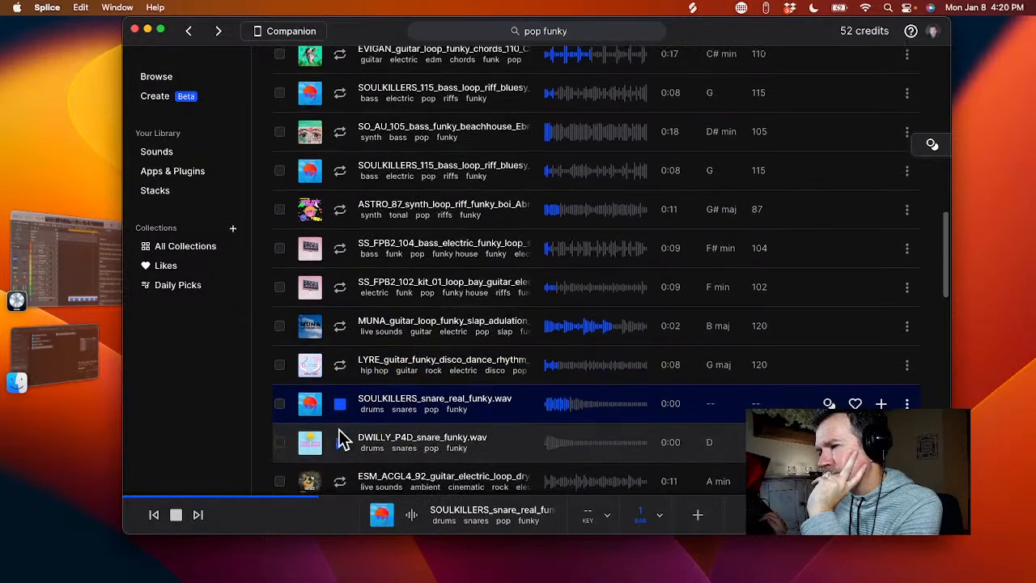
pyautogui.click(342, 437)
pyautogui.scroll(-1, 342, 440)
pyautogui.scroll(-1, 341, 437)
pyautogui.click(342, 428)
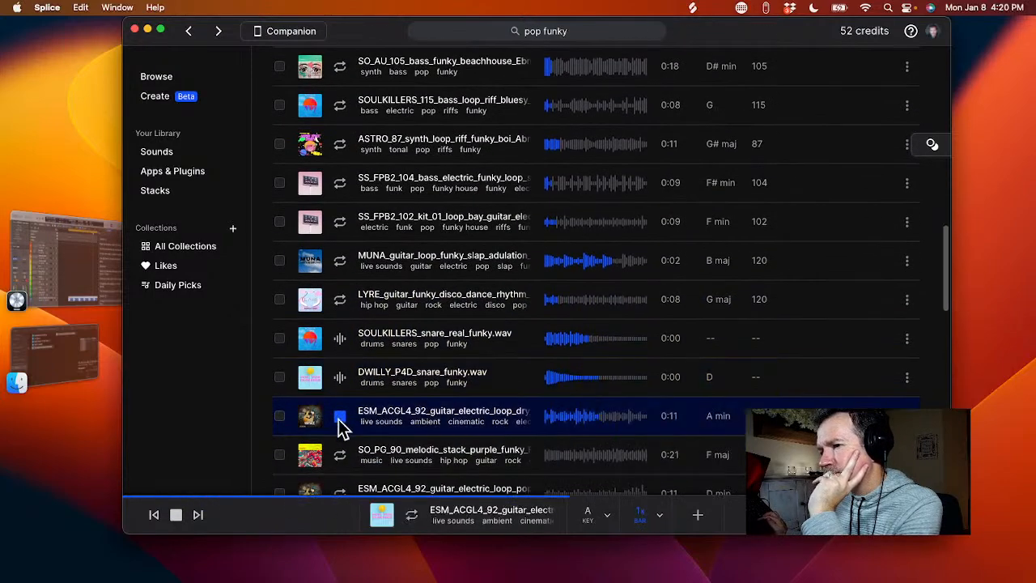
# - Filter the pop funky sample results to loops only
pyautogui.scroll(15, 566, 203)
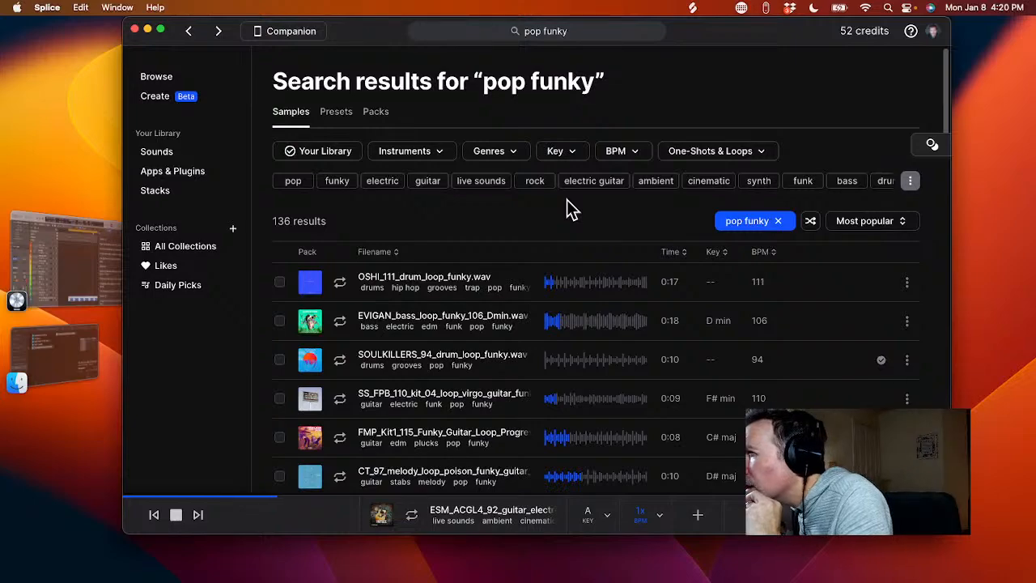
pyautogui.click(715, 155)
pyautogui.click(702, 191)
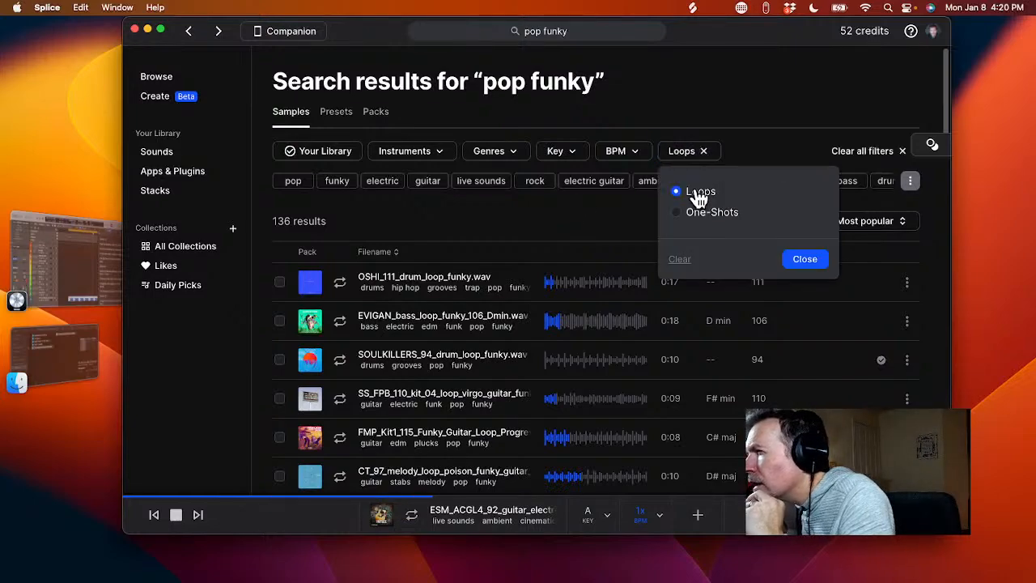
# - Audition the FUTURISTICS 808 hi-hat loop, the NP2_100 allnightlong guitar and the ST_LUCIA_90 minimoog synth bass
pyautogui.scroll(-1, 458, 348)
pyautogui.scroll(-10, 459, 348)
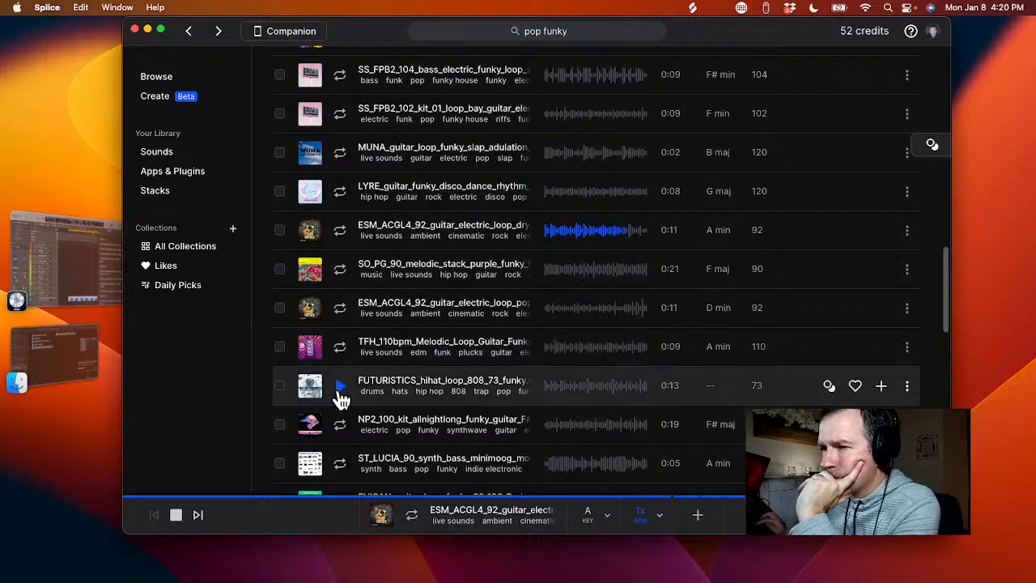
pyautogui.click(340, 388)
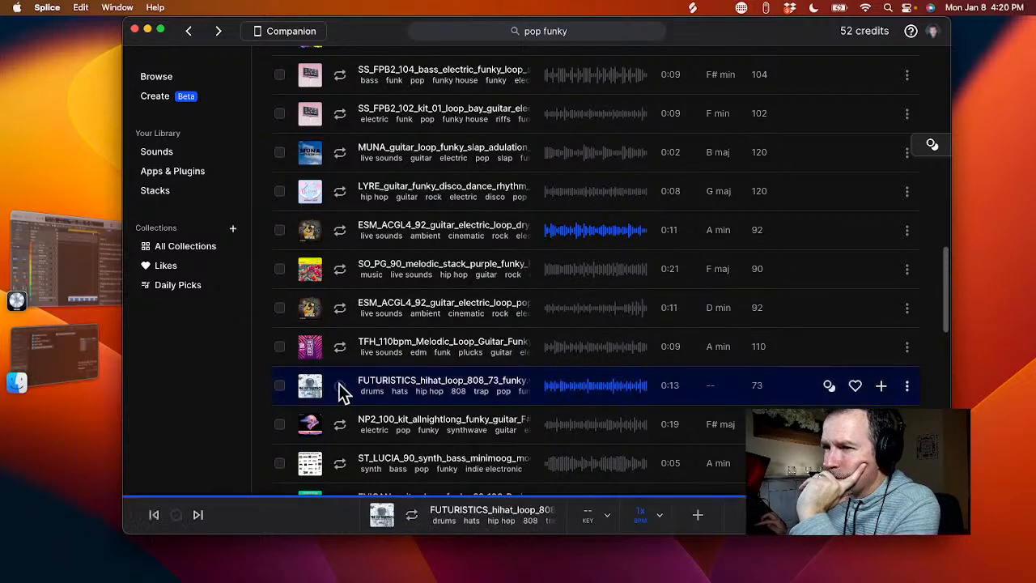
pyautogui.scroll(-1, 340, 392)
pyautogui.click(340, 404)
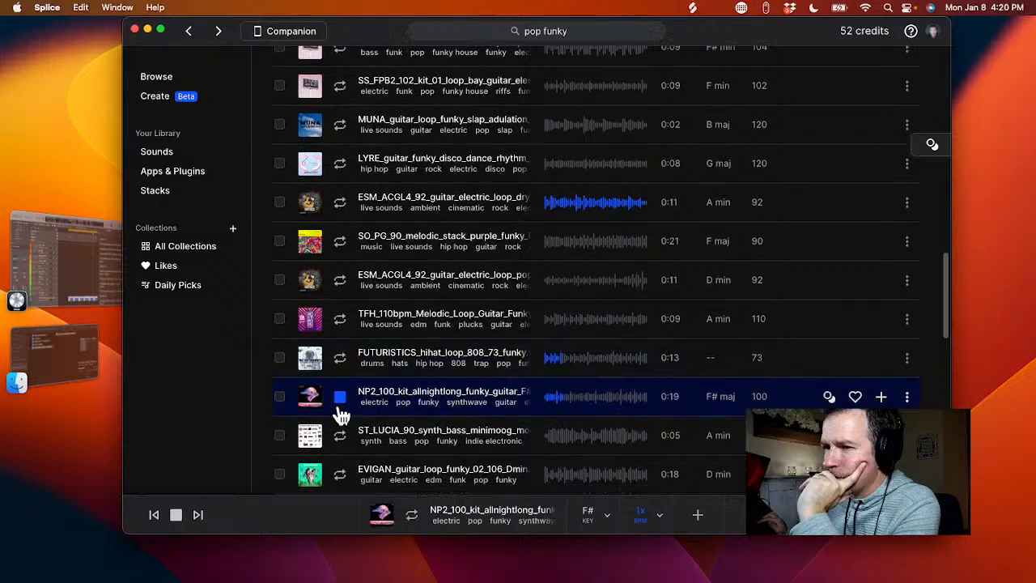
pyautogui.scroll(-1, 340, 416)
pyautogui.click(340, 413)
# - Preview the EVIGAN_guitar_loop_funky_02_106, ESM_ACGL4_92 electric guitar loop 1, ORLA_guitar_loop_funky_100 and SO_PG_110 red melodic stack loops
pyautogui.scroll(-1, 341, 412)
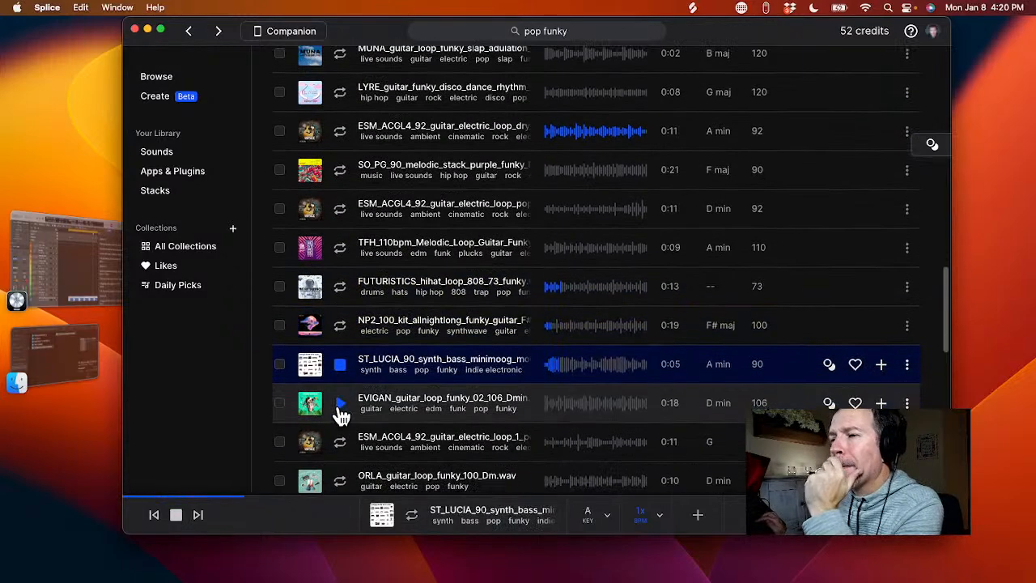
pyautogui.click(340, 413)
pyautogui.scroll(-1, 340, 413)
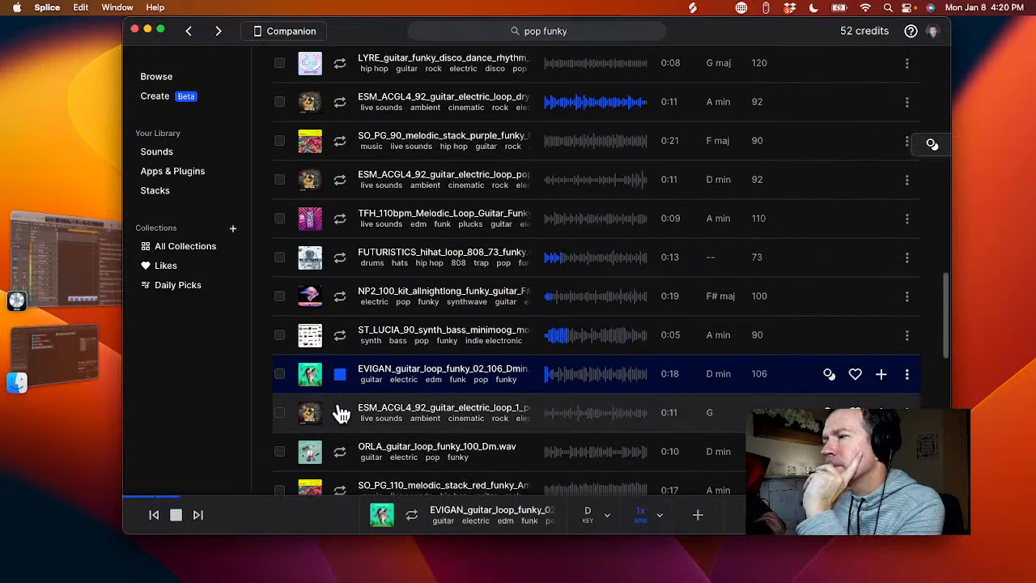
pyautogui.click(340, 412)
pyautogui.scroll(-1, 341, 413)
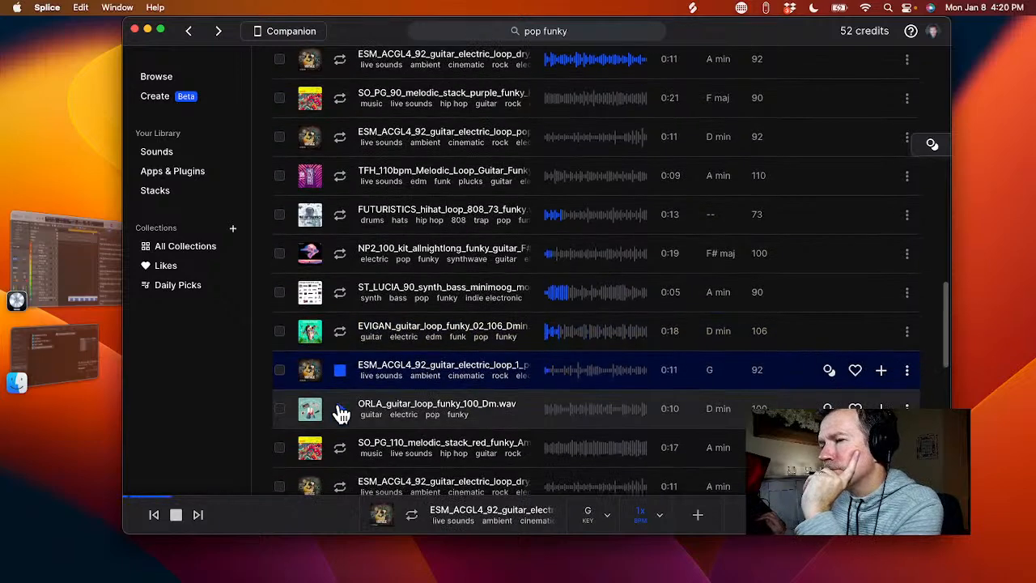
pyautogui.click(341, 412)
pyautogui.scroll(-1, 341, 417)
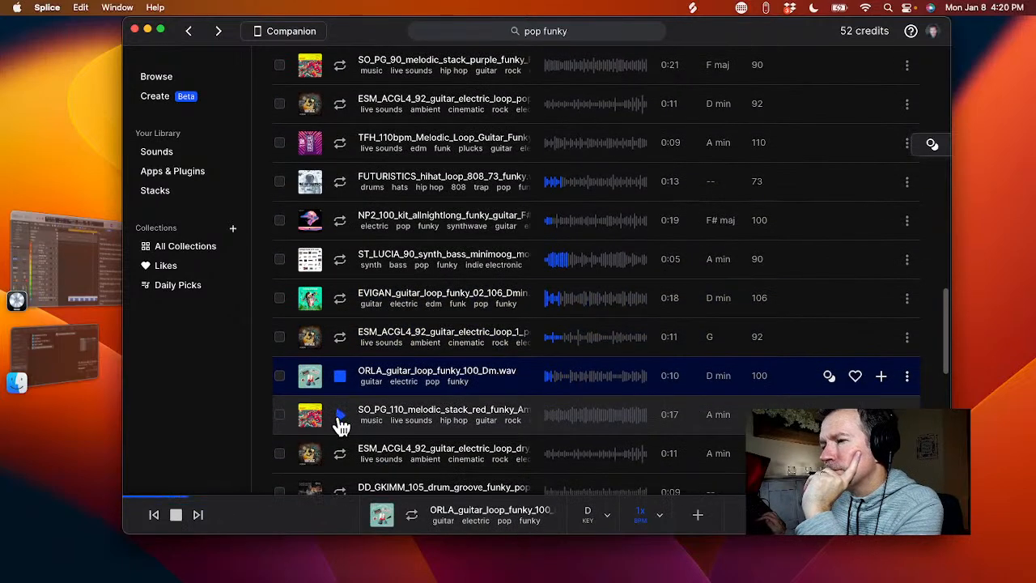
pyautogui.click(340, 417)
# - Audition the ESM_ACGL4_92 dry A minor guitar, ESM_ACGL4_92 guitar loop 2 and both DD_GKIMM_105 drum groove loops
pyautogui.scroll(-1, 341, 420)
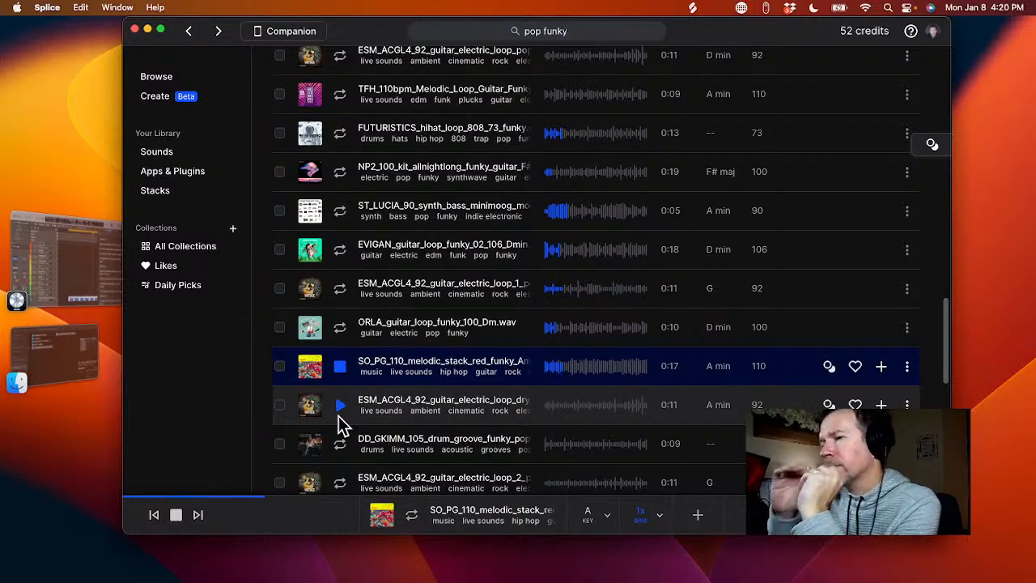
pyautogui.click(339, 416)
pyautogui.scroll(-1, 340, 417)
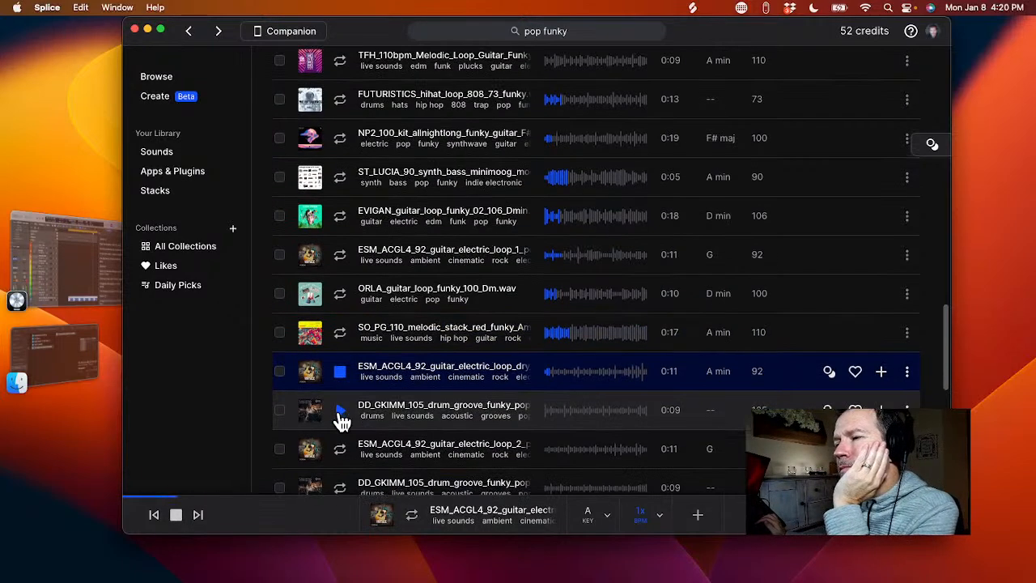
pyautogui.click(340, 416)
pyautogui.scroll(-1, 340, 416)
pyautogui.click(340, 416)
pyautogui.scroll(-1, 340, 418)
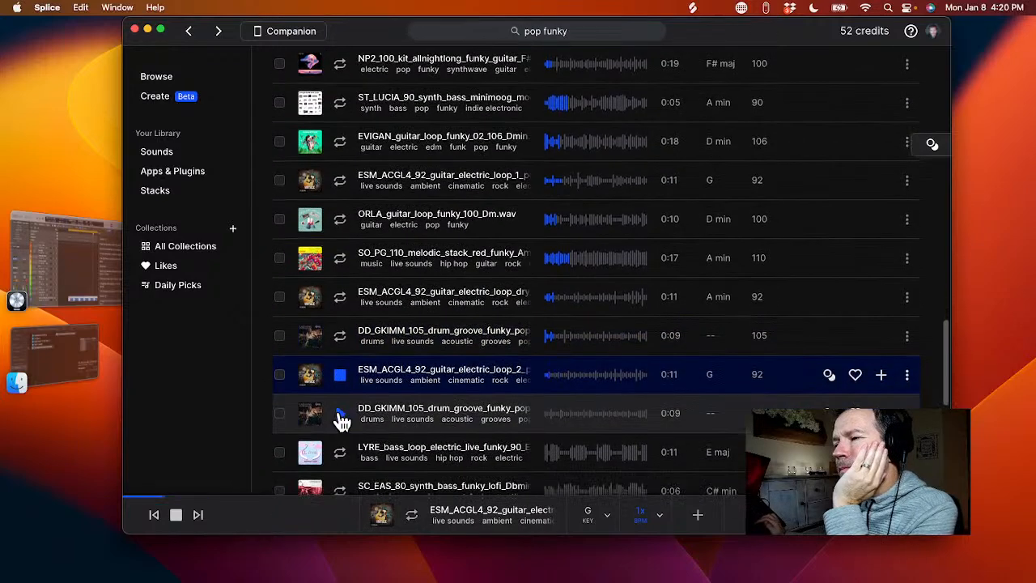
pyautogui.click(339, 415)
# - Preview the LYRE_bass_loop_electric_live_funky_90, SC_EAS_80 lofi synth bass and ESM_ACGL4_92 dry guitar loop in G
pyautogui.scroll(-1, 340, 414)
pyautogui.click(339, 414)
pyautogui.scroll(-1, 340, 414)
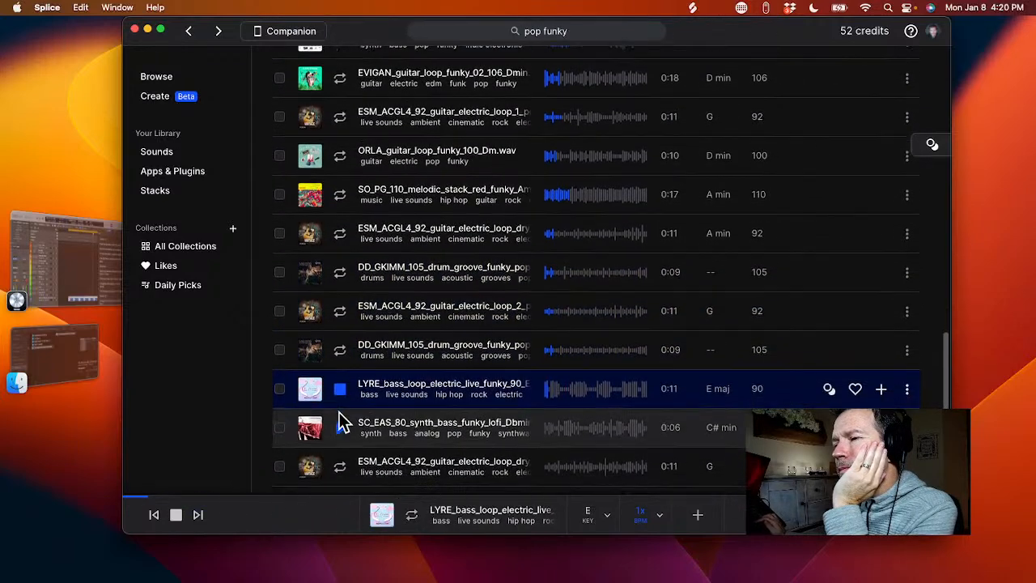
pyautogui.click(339, 415)
pyautogui.scroll(-1, 341, 416)
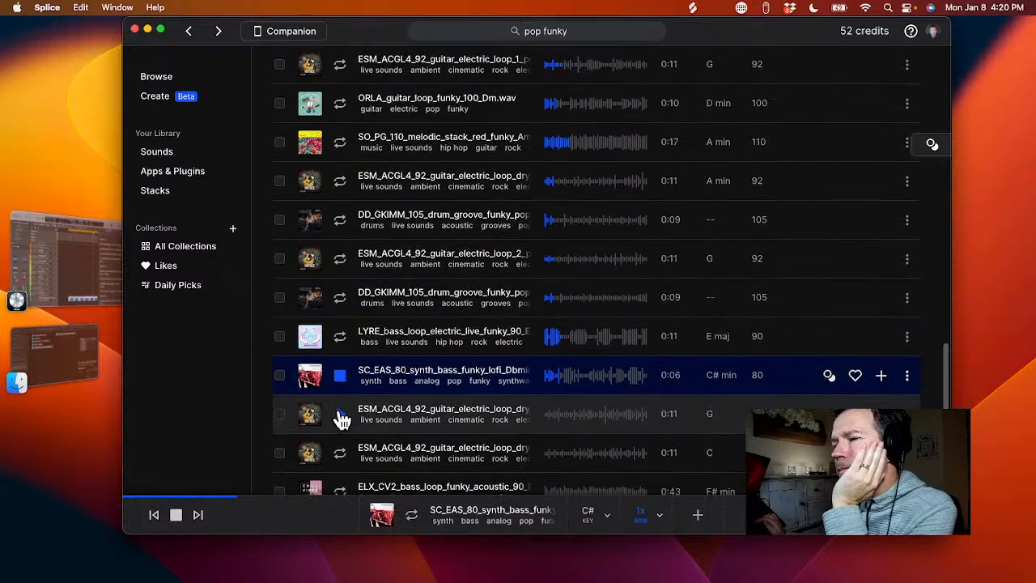
pyautogui.click(340, 415)
# - Replay the SC_EAS_80 synth bass and the dry ESM_ACGL4_92 guitar in G, and audition the dry guitar in C
pyautogui.scroll(-1, 340, 414)
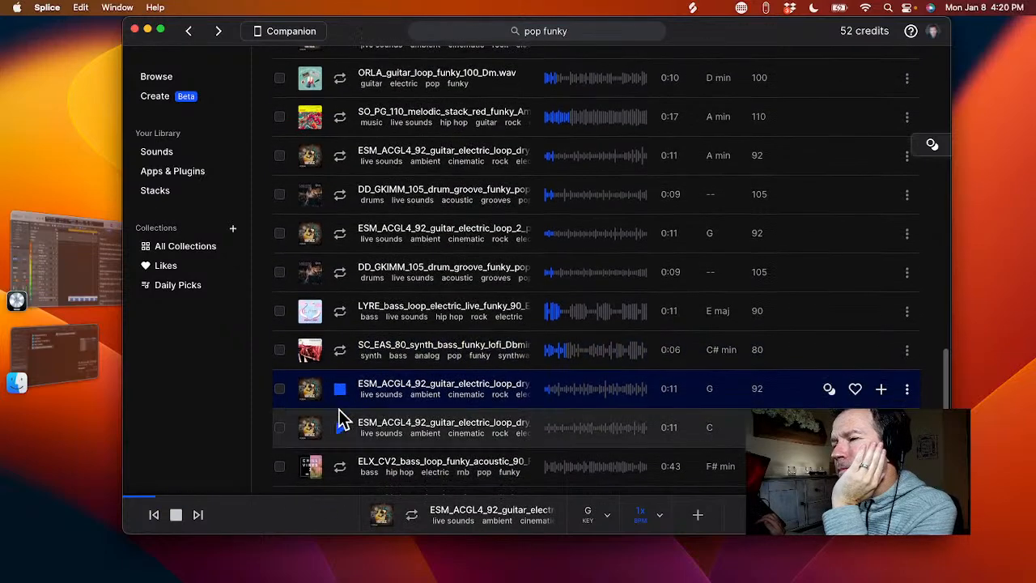
pyautogui.click(341, 364)
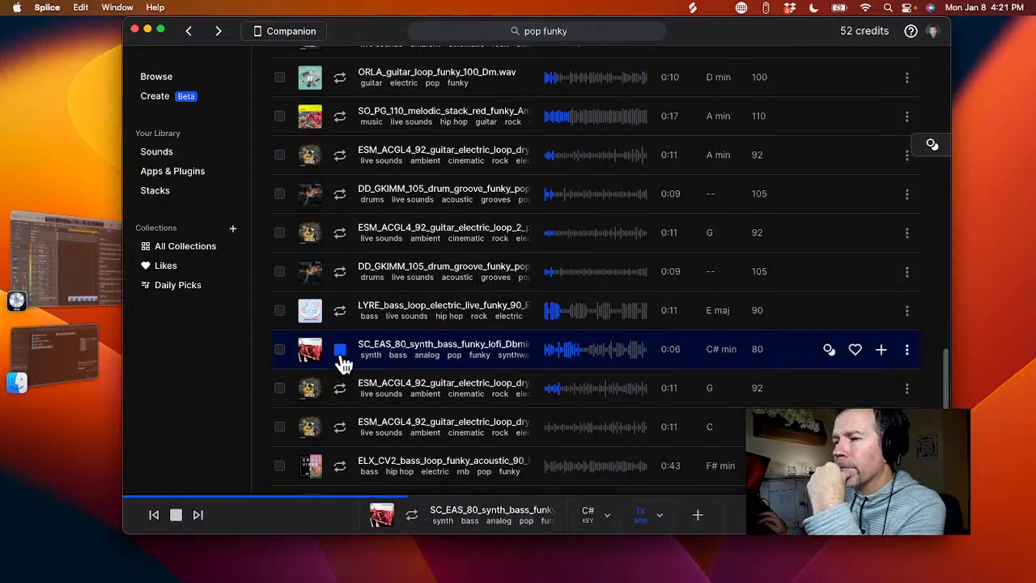
pyautogui.click(340, 356)
pyautogui.click(341, 388)
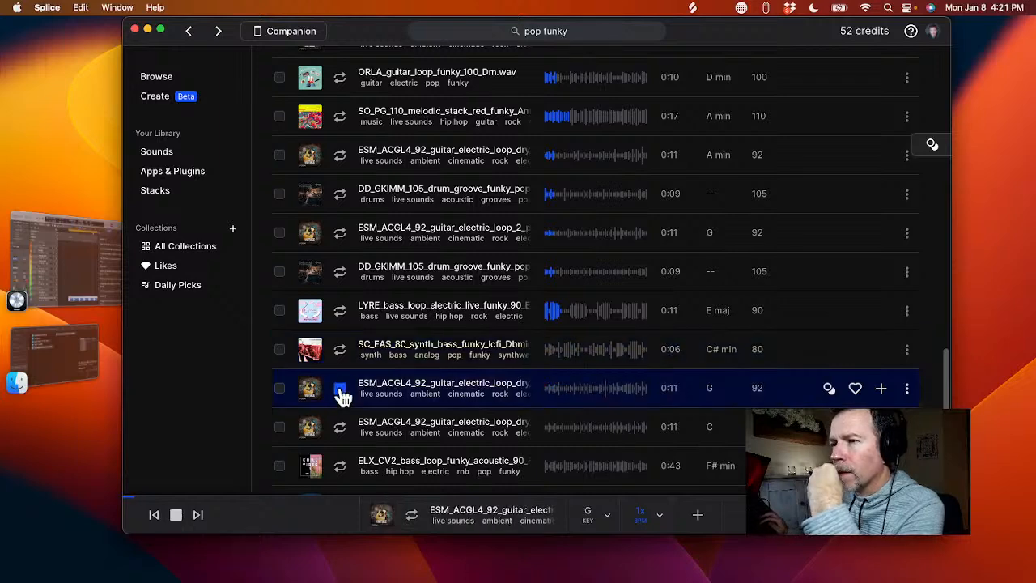
pyautogui.scroll(-1, 343, 396)
pyautogui.click(341, 397)
# - Preview the ELX_CV2 acoustic bass, ESM_Loop110 Funky Filtered synth bass and MOGL_FPEC_150 funky city top loops
pyautogui.scroll(-1, 343, 412)
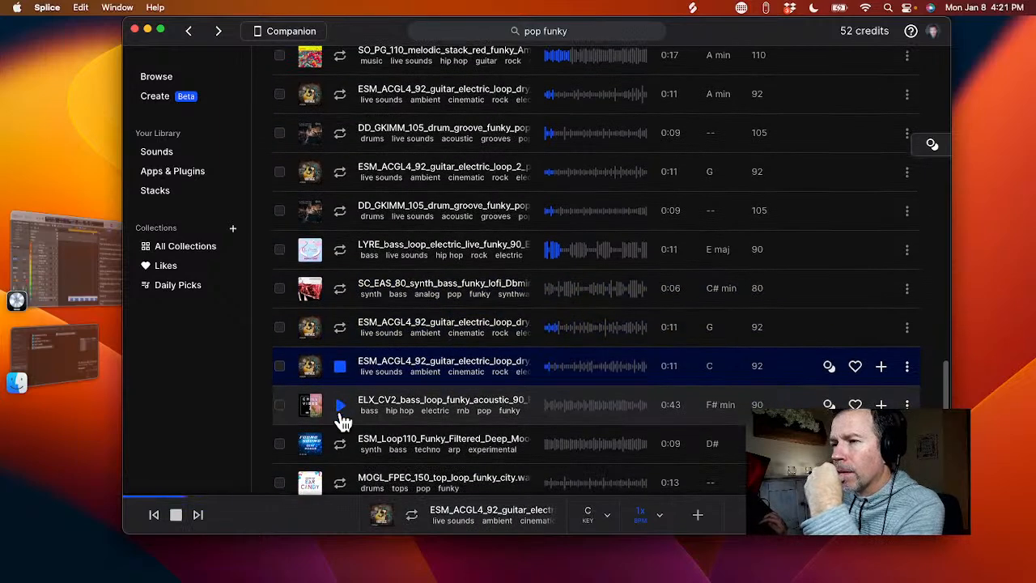
pyautogui.click(340, 404)
pyautogui.scroll(-1, 343, 417)
pyautogui.click(341, 408)
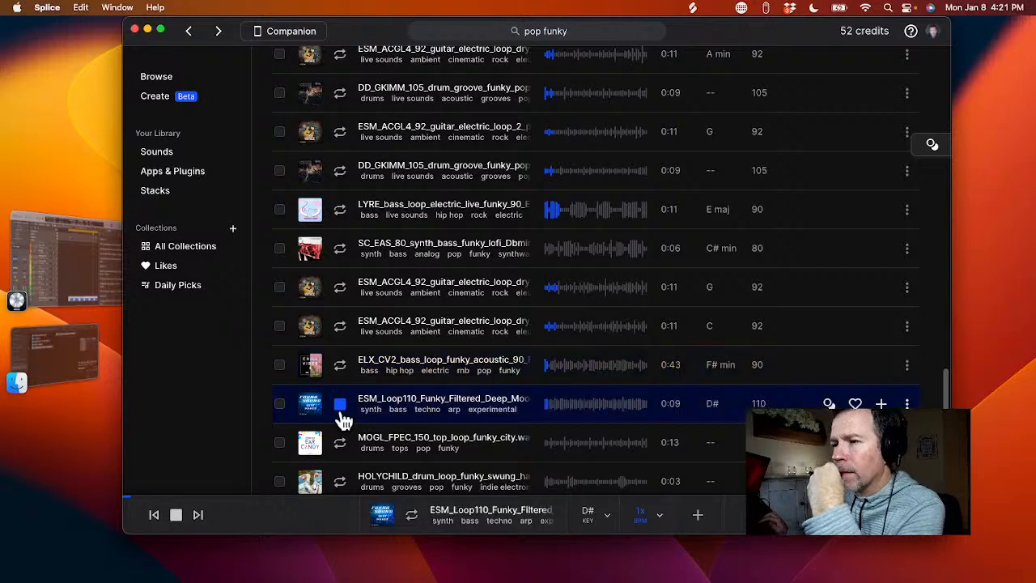
pyautogui.scroll(-1, 343, 416)
pyautogui.click(341, 412)
# - Audition the HOLYCHILD swung drum, dark synth bass and shaker loops and the ESM_ACGL4_92 A minor guitar, and open results page 2
pyautogui.scroll(-1, 344, 424)
pyautogui.click(341, 418)
pyautogui.scroll(-1, 343, 425)
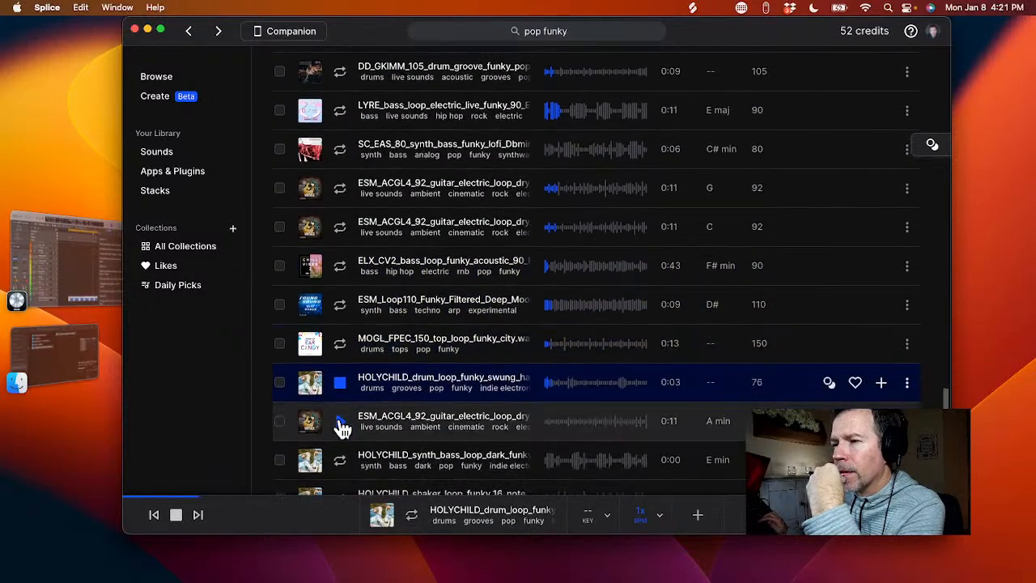
pyautogui.click(340, 418)
pyautogui.scroll(-1, 341, 425)
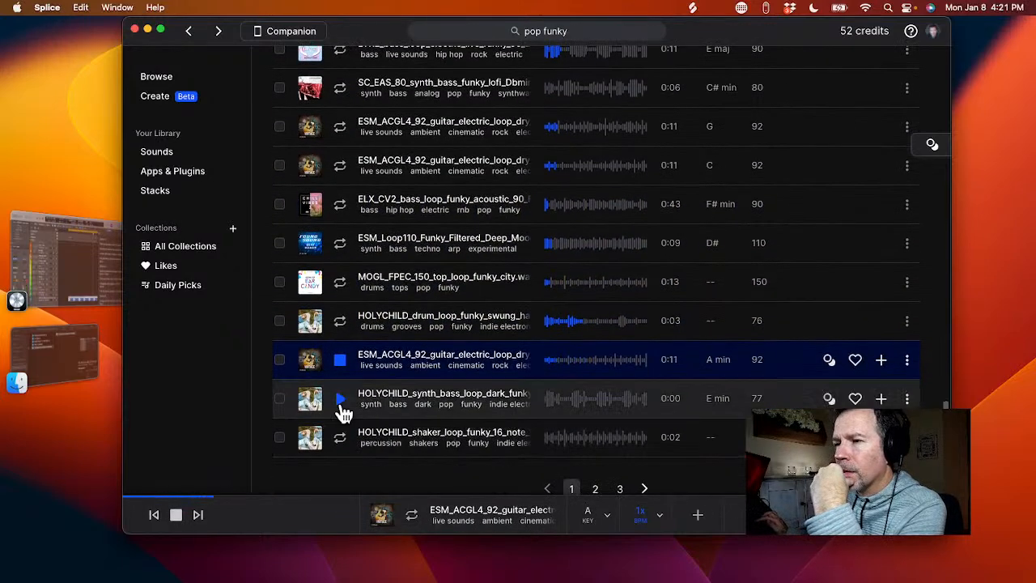
pyautogui.click(341, 405)
pyautogui.click(340, 437)
pyautogui.scroll(-1, 341, 443)
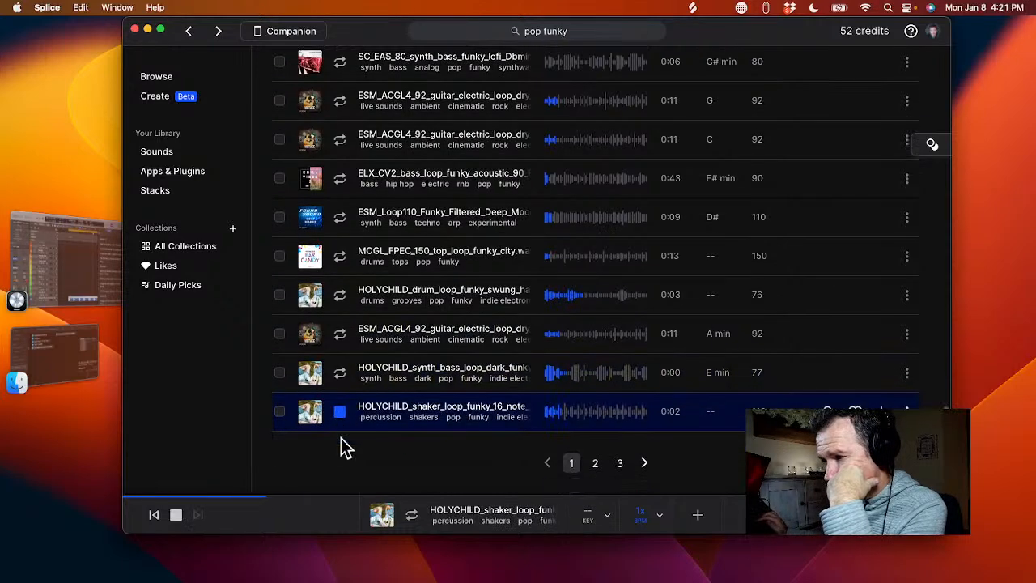
pyautogui.click(596, 466)
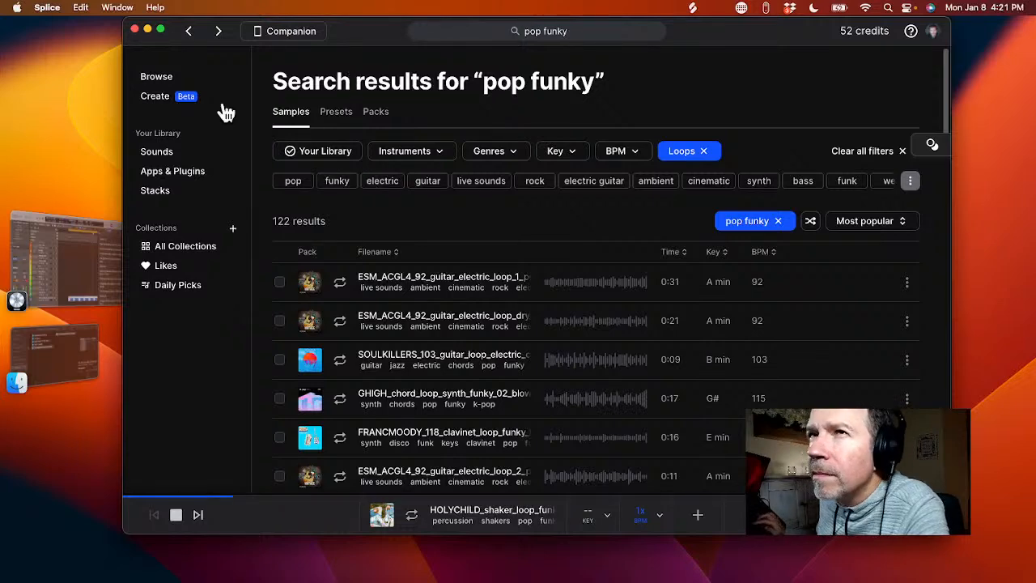
# - Browse the recommended packs and preview several, including Constellations, Sounds of KSHMR, Pizzicato Guitar and Fresh as Funk Bundle
pyautogui.click(158, 77)
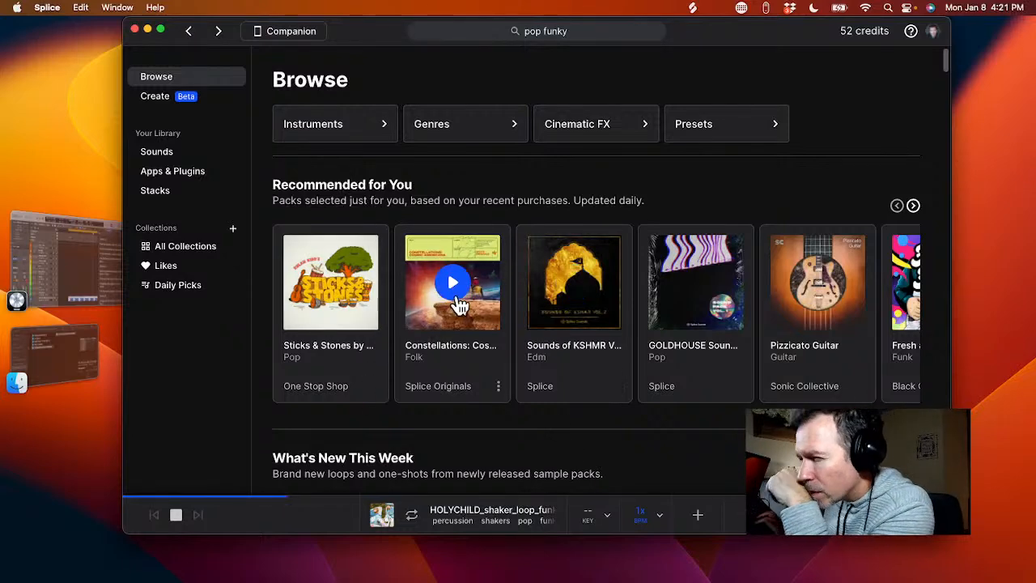
pyautogui.scroll(-2, 540, 381)
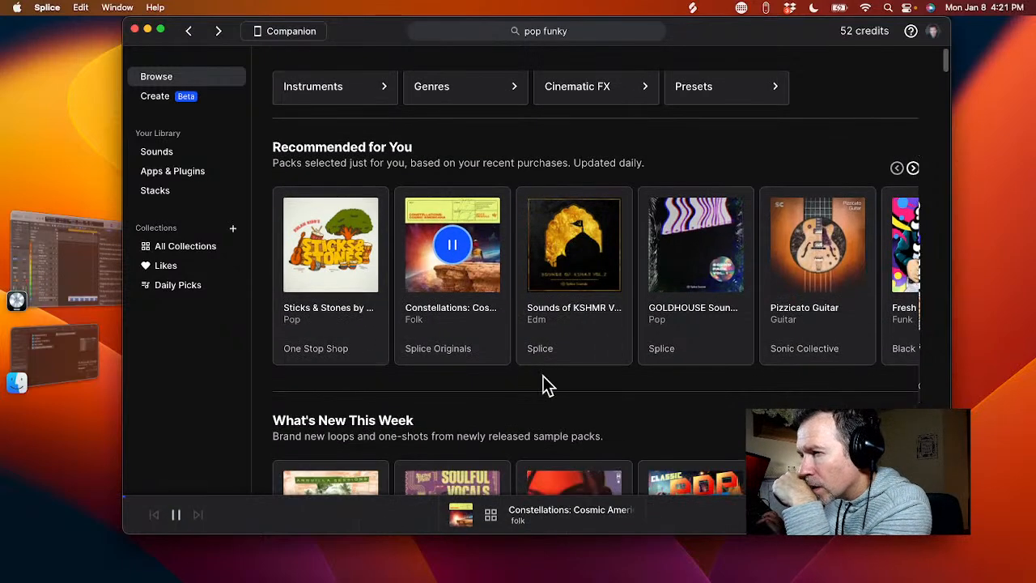
pyautogui.click(573, 245)
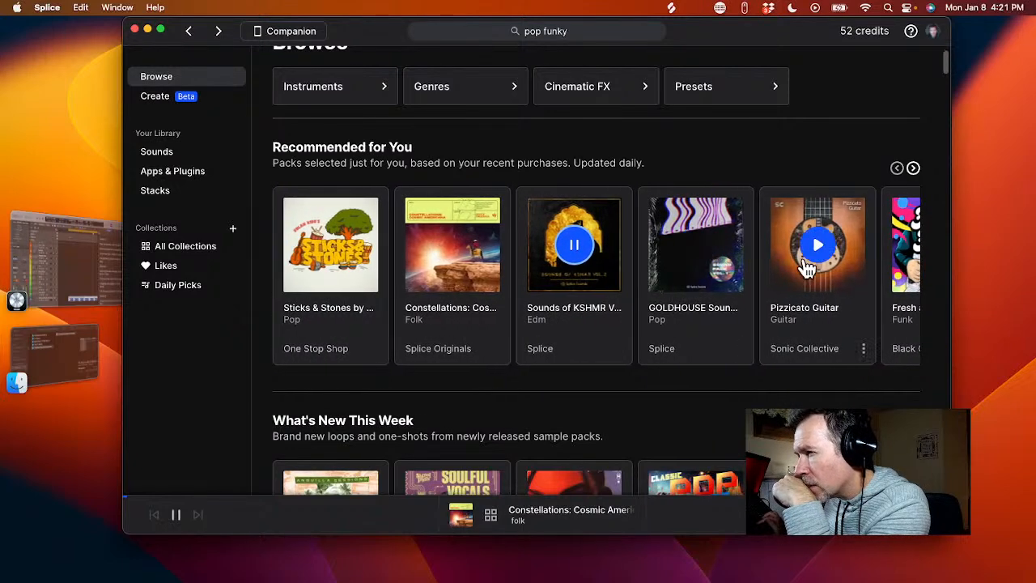
pyautogui.hscroll(2, 817, 263)
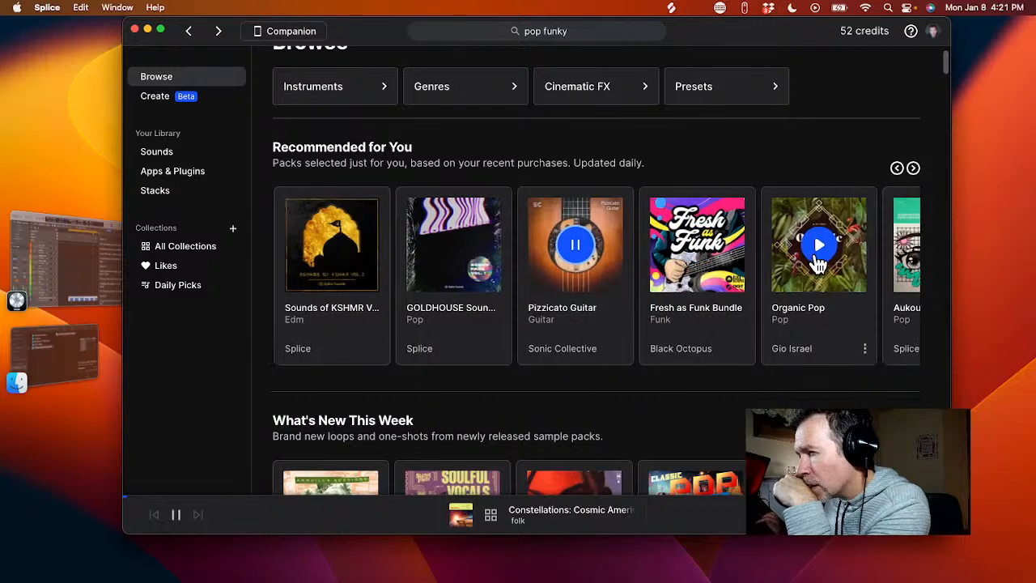
pyautogui.click(705, 256)
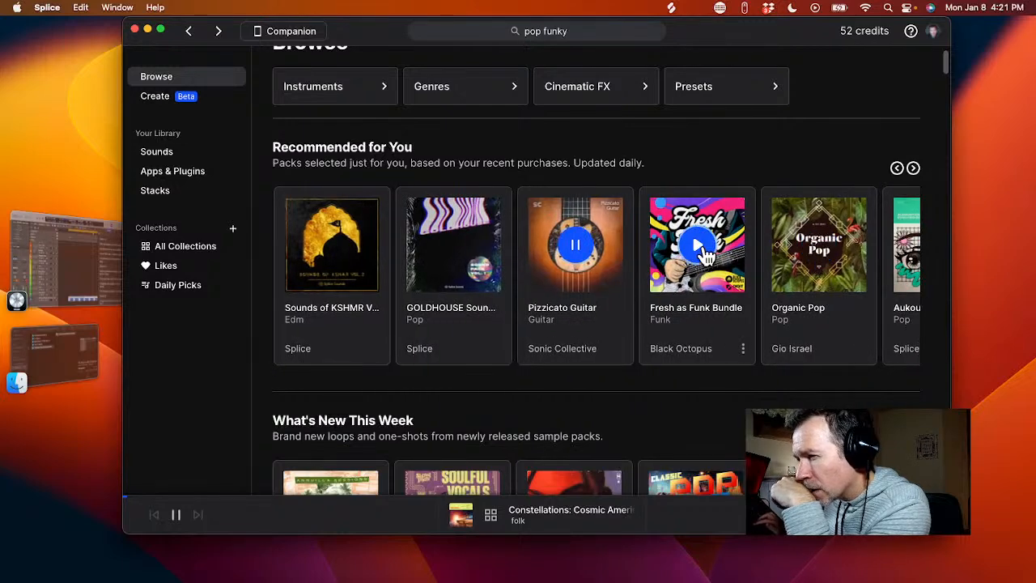
pyautogui.hscroll(3, 706, 256)
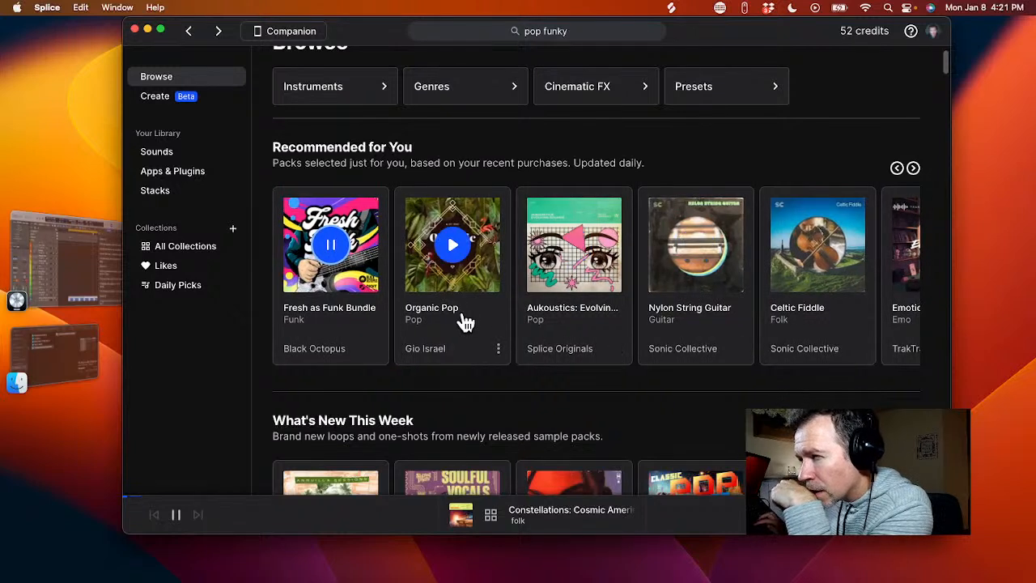
pyautogui.hscroll(-1, 363, 311)
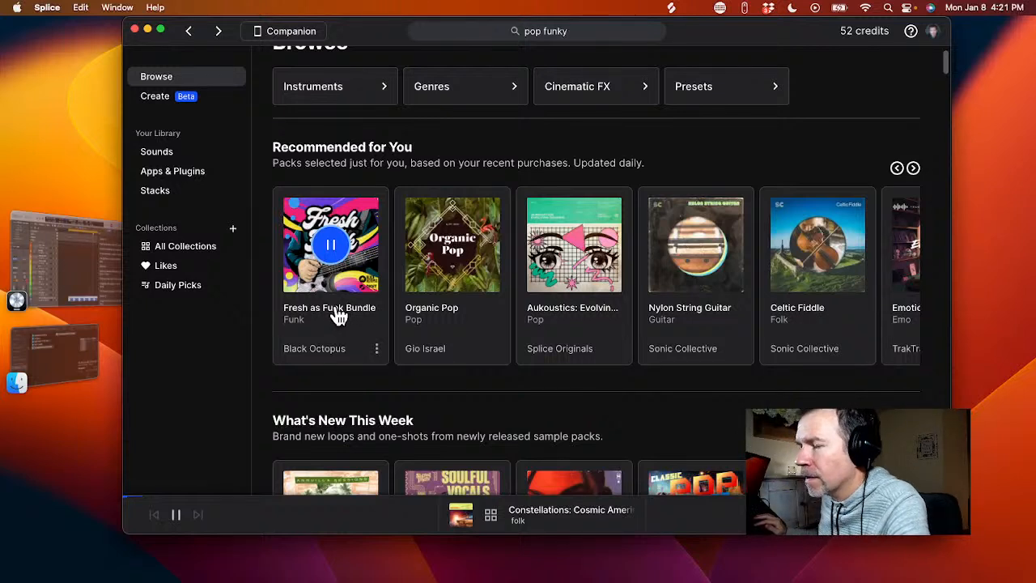
# - Open the Fresh as Funk Bundle pack and preview its BO_FAF_120 electric guitar ensemble loop
pyautogui.click(336, 312)
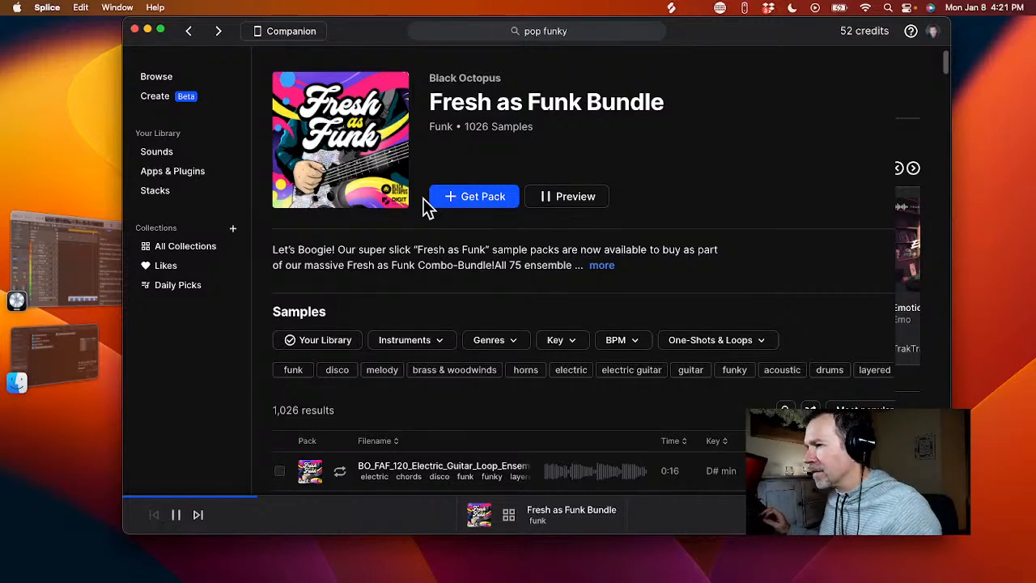
pyautogui.scroll(-3, 355, 416)
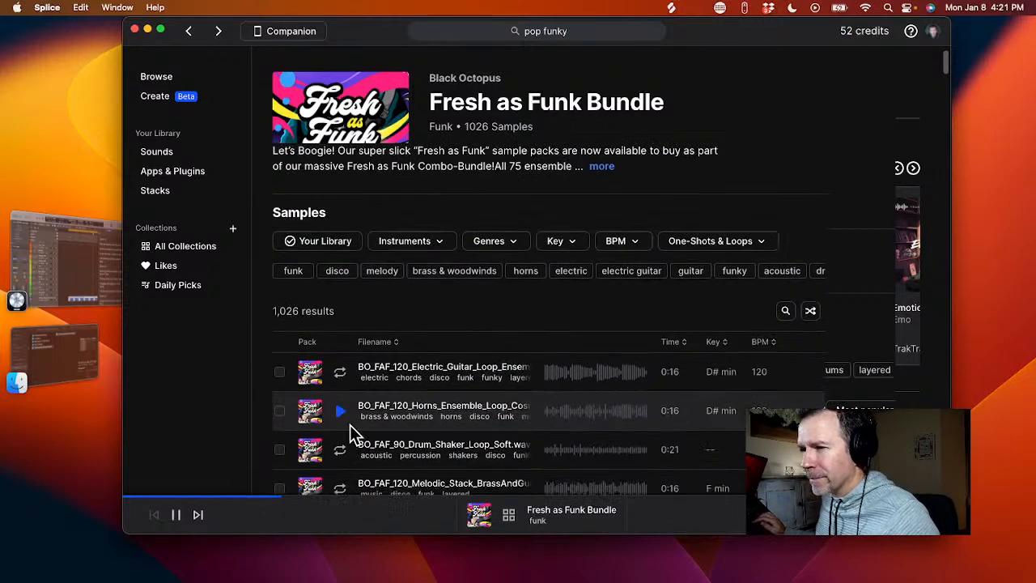
pyautogui.scroll(-2, 350, 429)
pyautogui.click(343, 303)
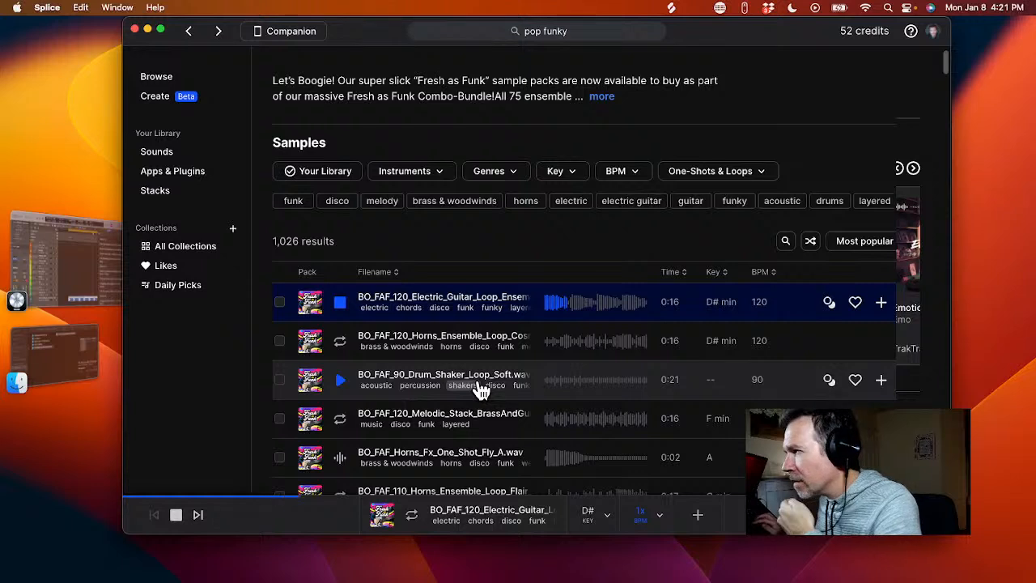
# - Compare the BO_FAF_120 horns and electric guitar ensemble loops in D# minor, and preview the BO_FAF_90 soft drum shaker loop
pyautogui.click(341, 344)
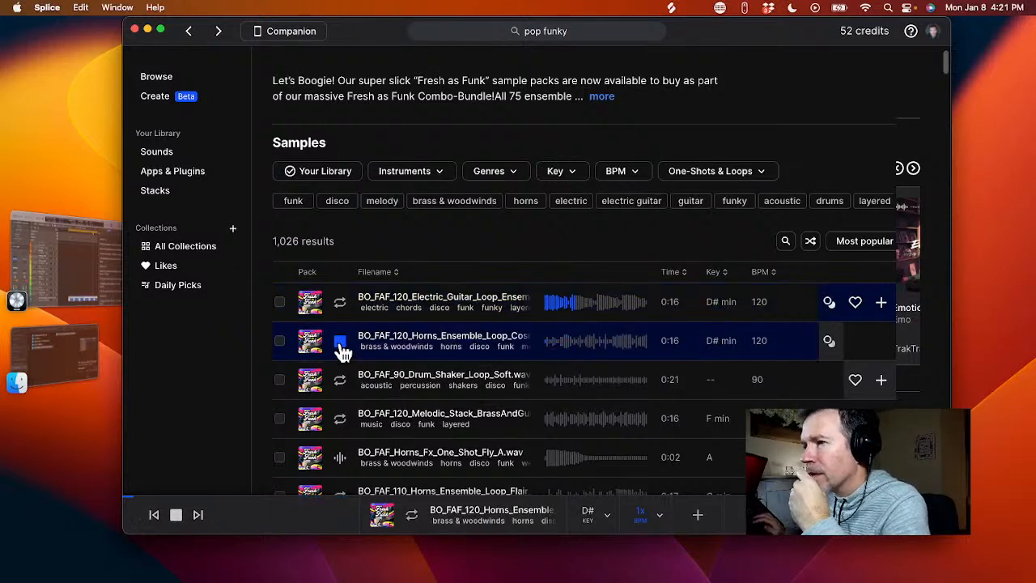
pyautogui.click(341, 306)
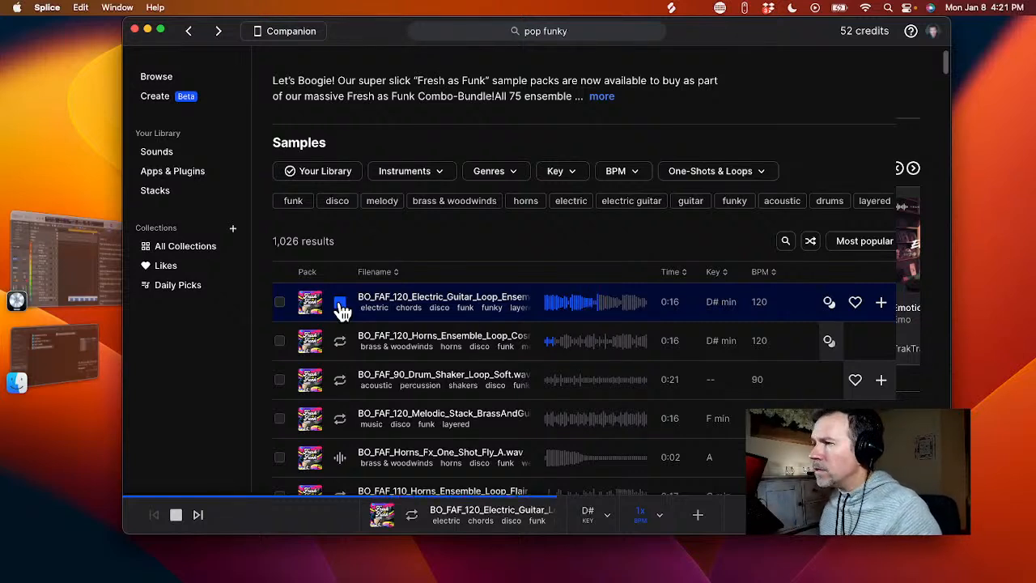
pyautogui.click(340, 341)
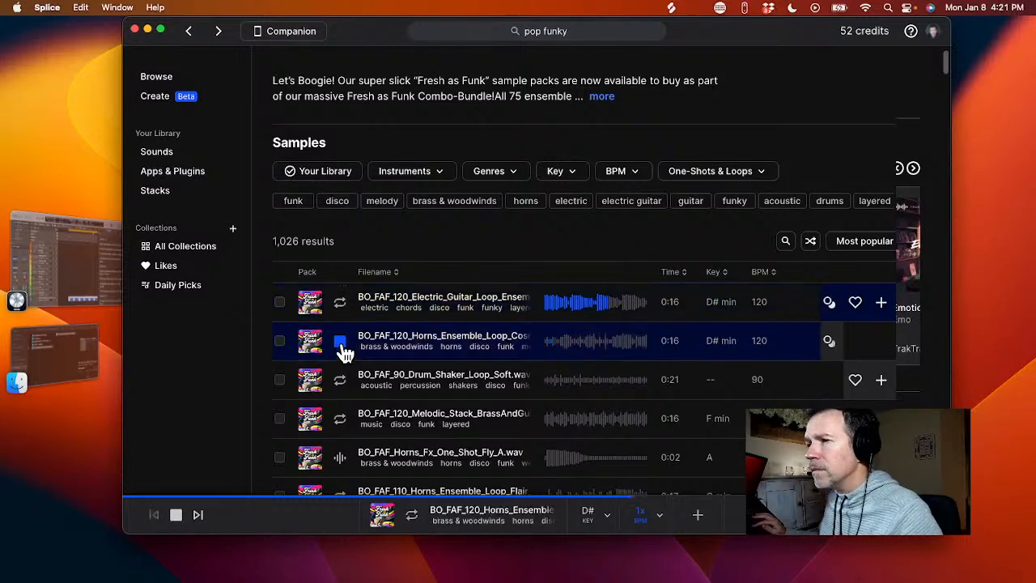
pyautogui.click(346, 392)
pyautogui.scroll(-1, 344, 396)
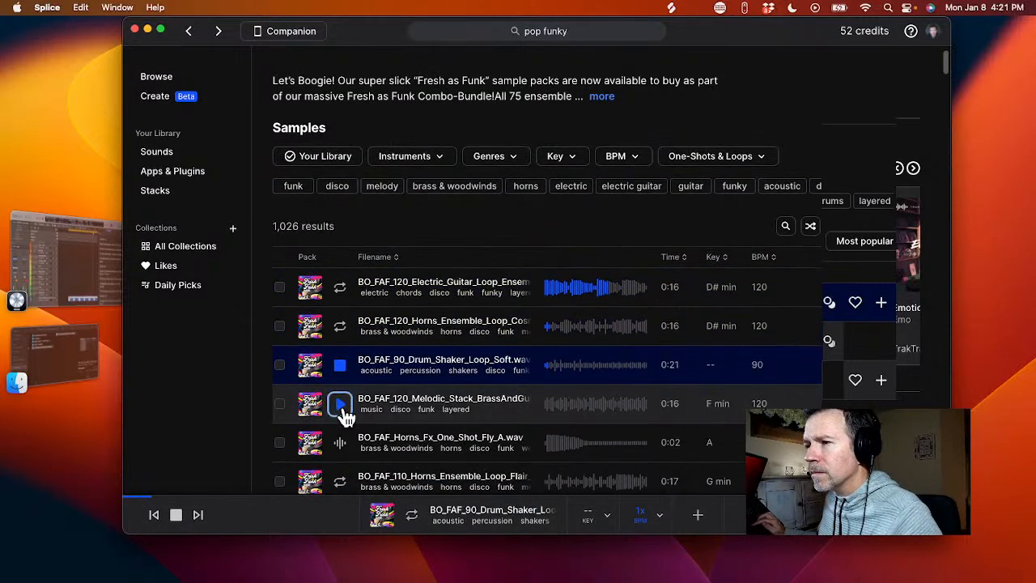
# - Preview the BO_FAF_120 F minor melodic stack, the Horns_Fx_One_Shot_Fly_A sample and the BO_FAF_110 Flair horns ensemble loop
pyautogui.click(342, 404)
pyautogui.scroll(-2, 342, 413)
pyautogui.click(343, 409)
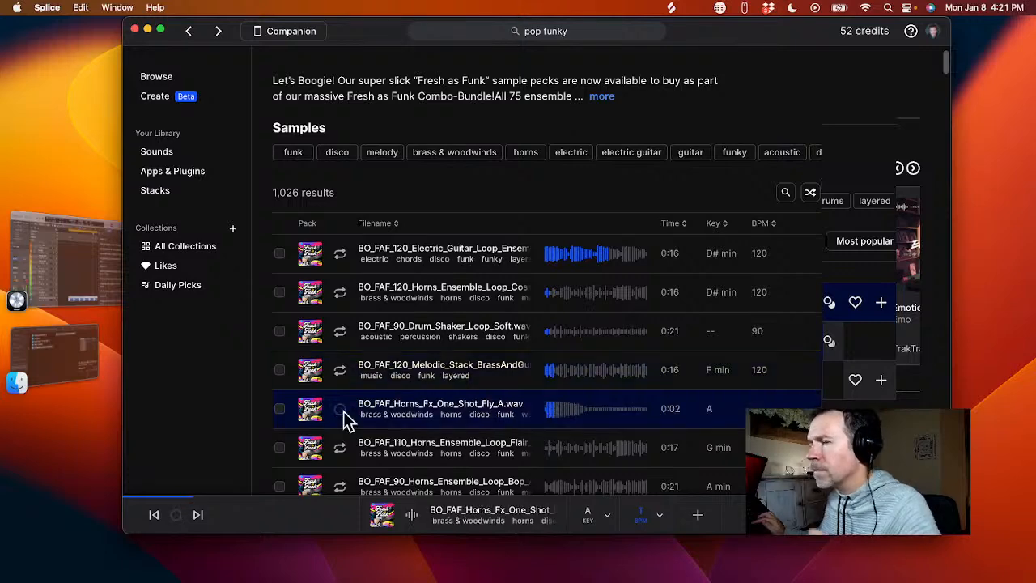
pyautogui.scroll(-1, 343, 414)
pyautogui.click(343, 414)
pyautogui.scroll(-1, 343, 421)
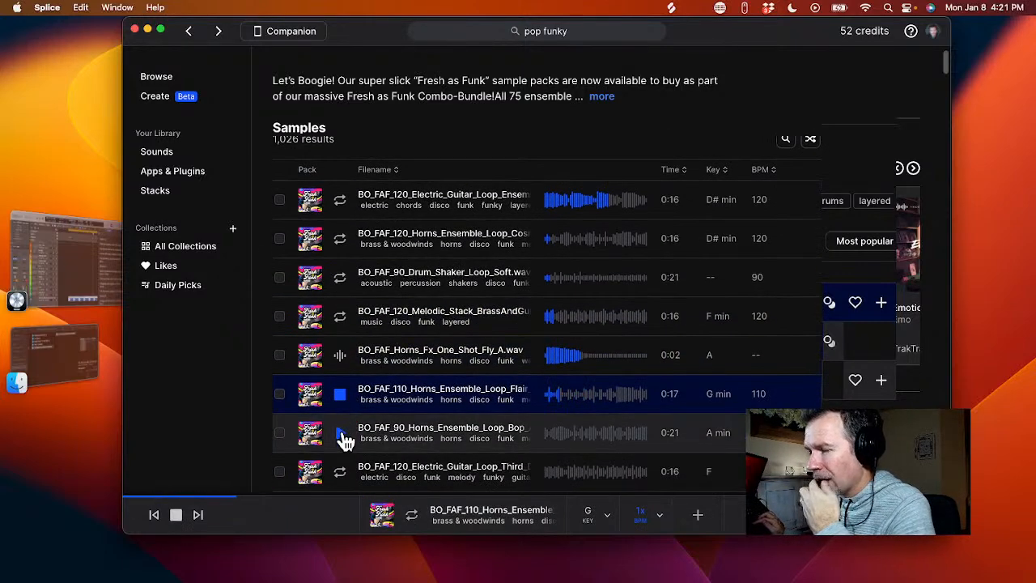
# - Preview the BO_FAF_90 Bop horns ensemble loop and the BO_FAF_120 Third and First electric guitar loops
pyautogui.click(343, 434)
pyautogui.scroll(-1, 346, 437)
pyautogui.click(342, 444)
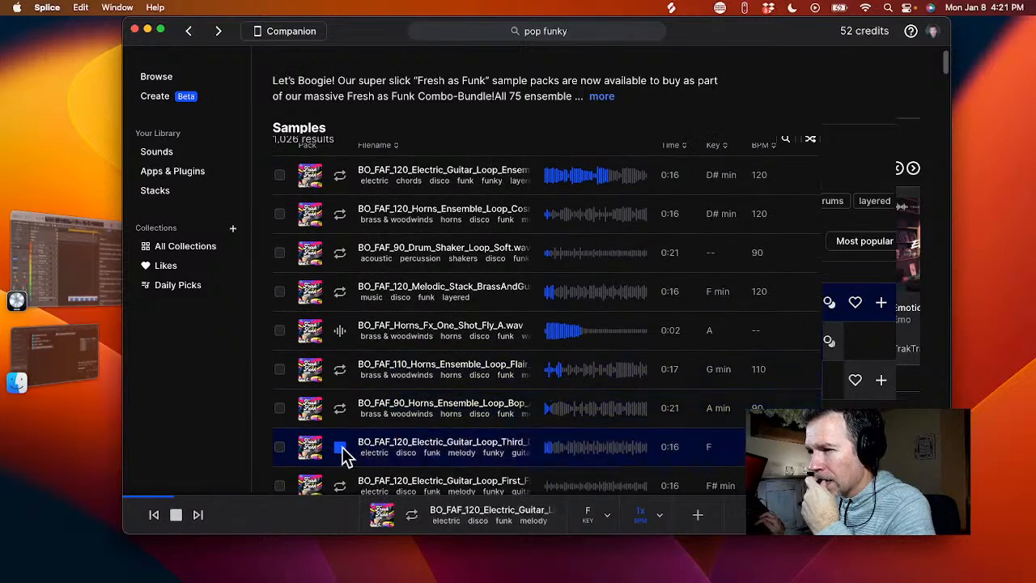
pyautogui.scroll(-3, 343, 449)
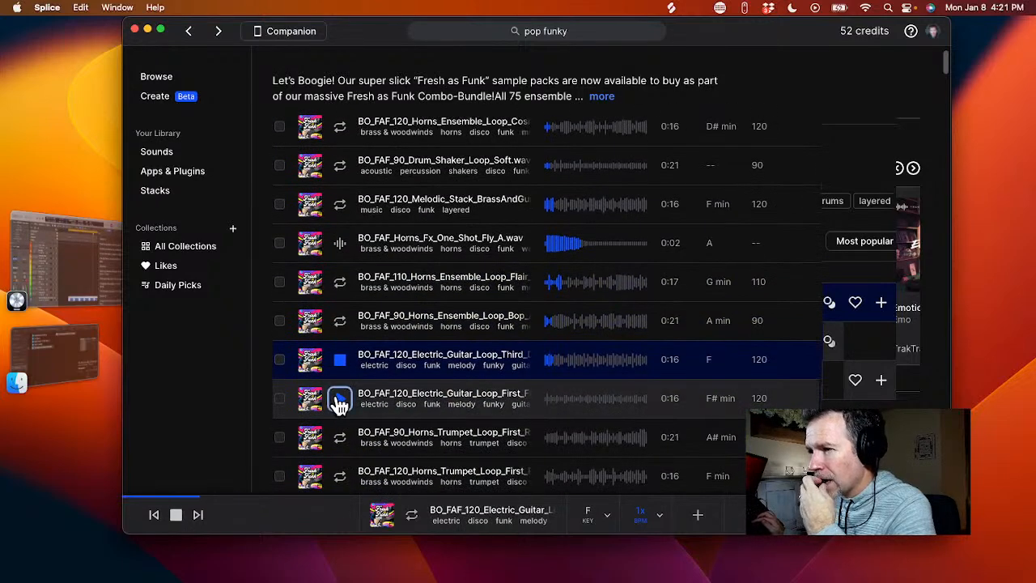
pyautogui.click(341, 398)
# - Preview the BO_FAF_90 and BO_FAF_120 trumpet loops, the BO_FAF_110 First electric guitar loop and the BO_FAF_120 Second electric guitar loop
pyautogui.click(342, 451)
pyautogui.scroll(-1, 342, 449)
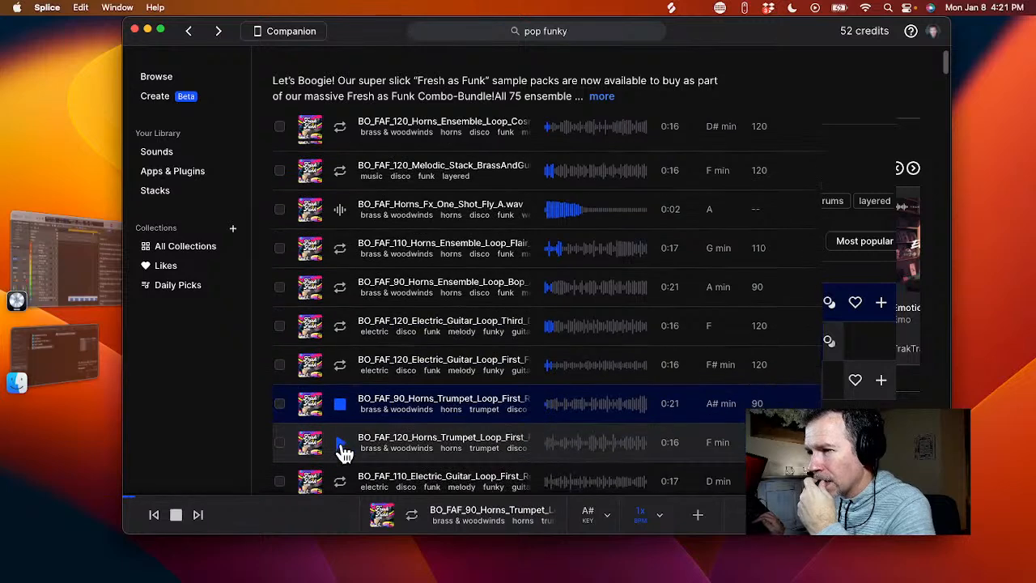
pyautogui.click(342, 450)
pyautogui.scroll(-1, 340, 445)
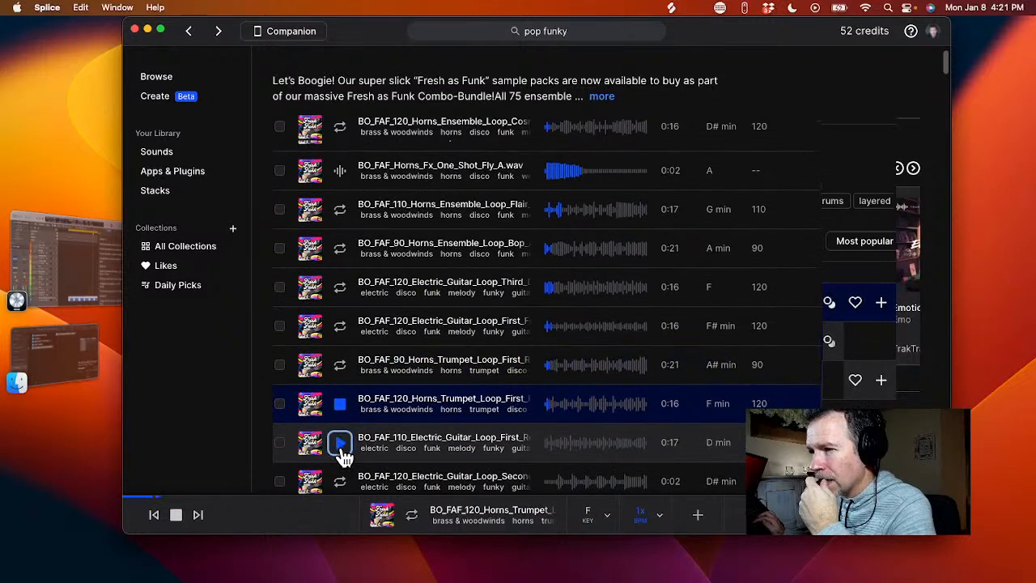
pyautogui.click(342, 444)
pyautogui.scroll(-2, 341, 444)
pyautogui.click(342, 430)
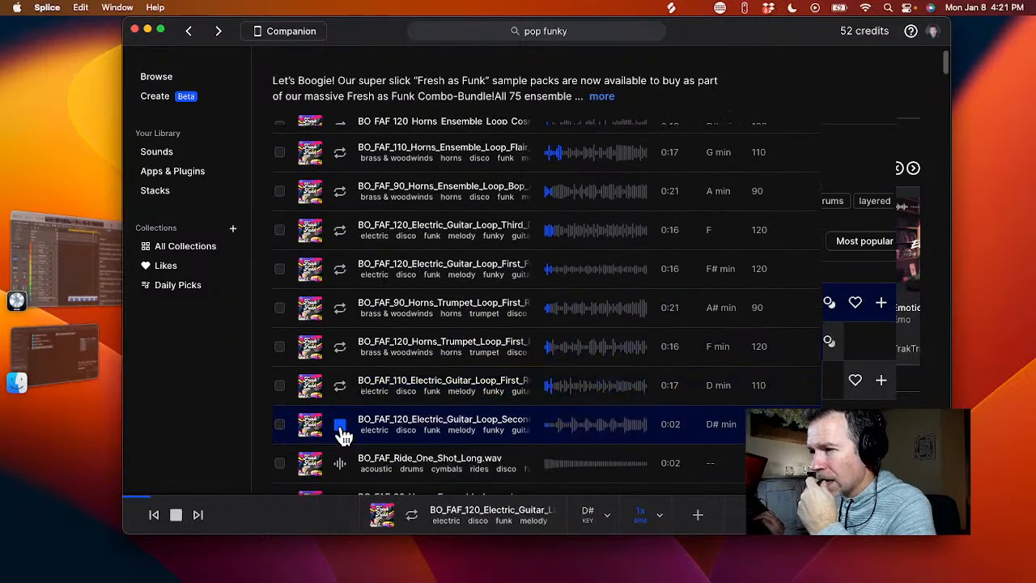
# - Preview the BO_FAF_Ride_One_Shot_Long sample and the BO_FAF_90 Jam horns ensemble loop in D# minor
pyautogui.scroll(-2, 343, 433)
pyautogui.click(340, 393)
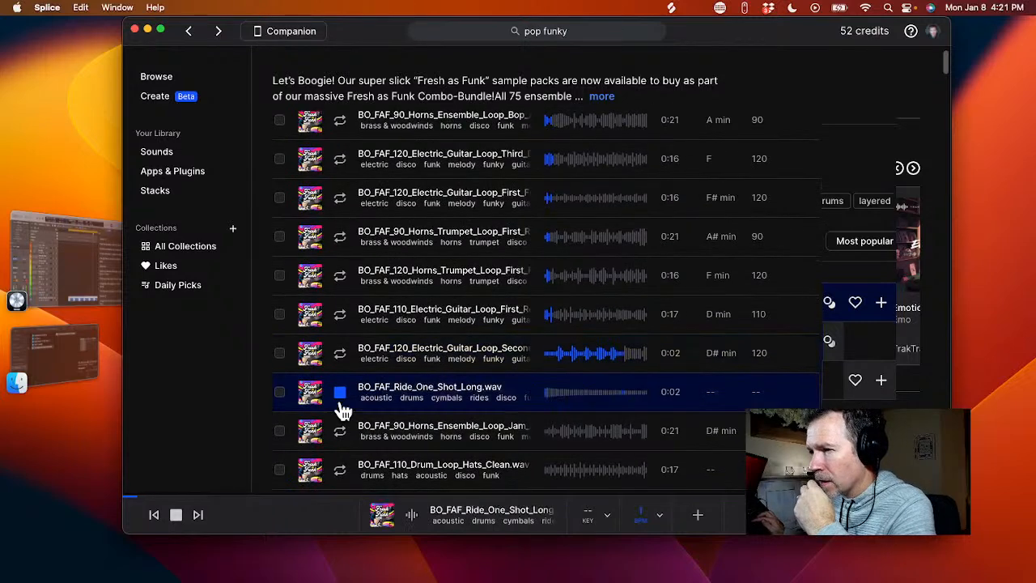
pyautogui.click(343, 434)
pyautogui.scroll(-1, 340, 430)
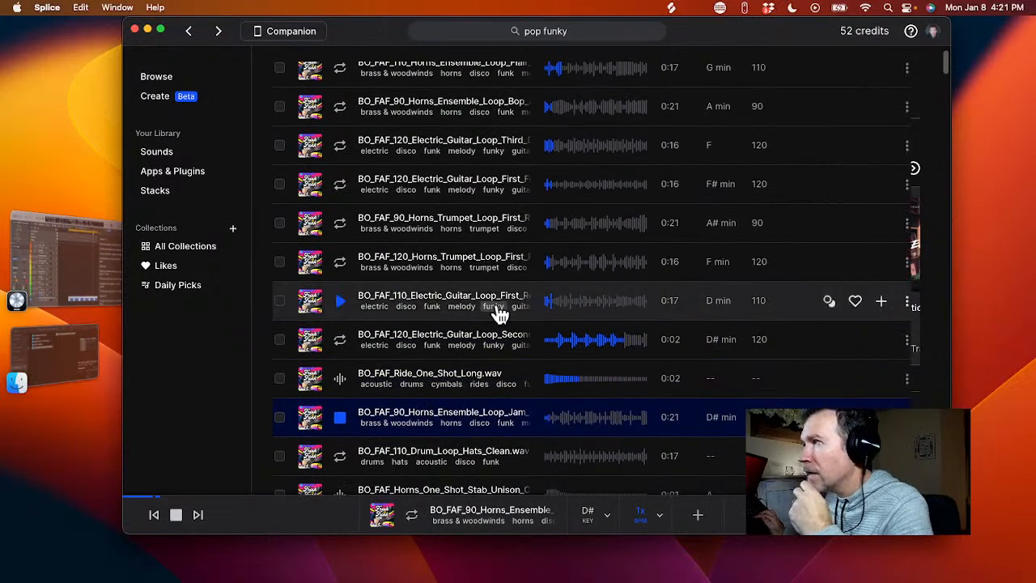
pyautogui.scroll(-3, 524, 279)
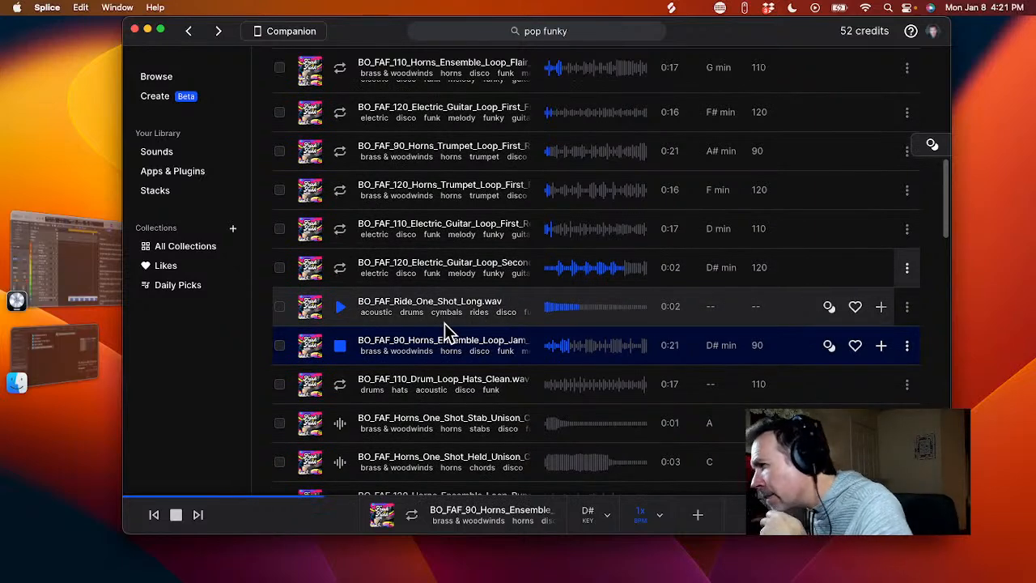
# - Preview the BO_FAF_110 clean hats loop, the unison horn stab and held one-shots, and the BO_FAF_120 F minor horns ensemble loop
pyautogui.click(341, 386)
pyautogui.click(340, 425)
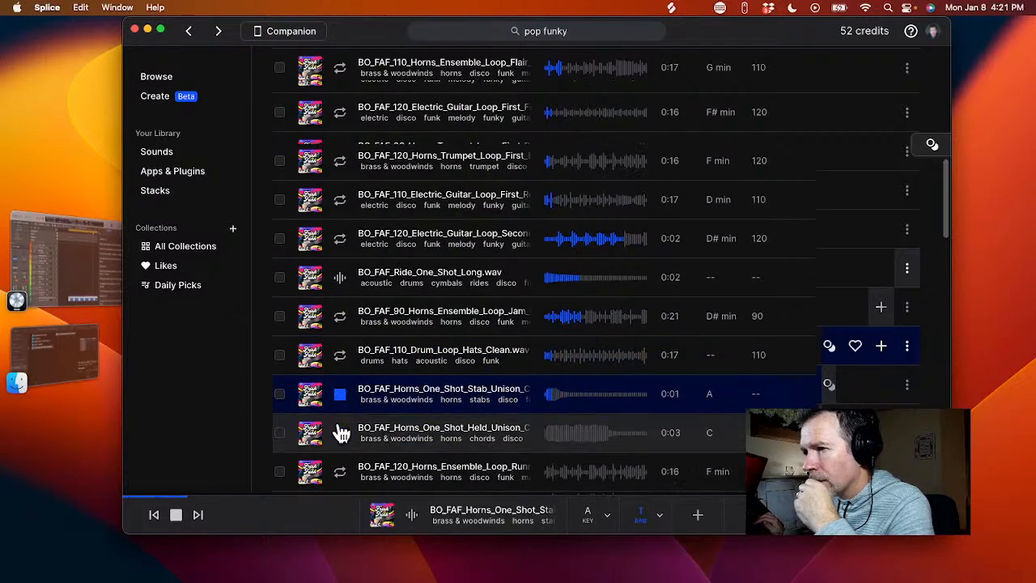
pyautogui.scroll(-2, 340, 425)
pyautogui.click(340, 419)
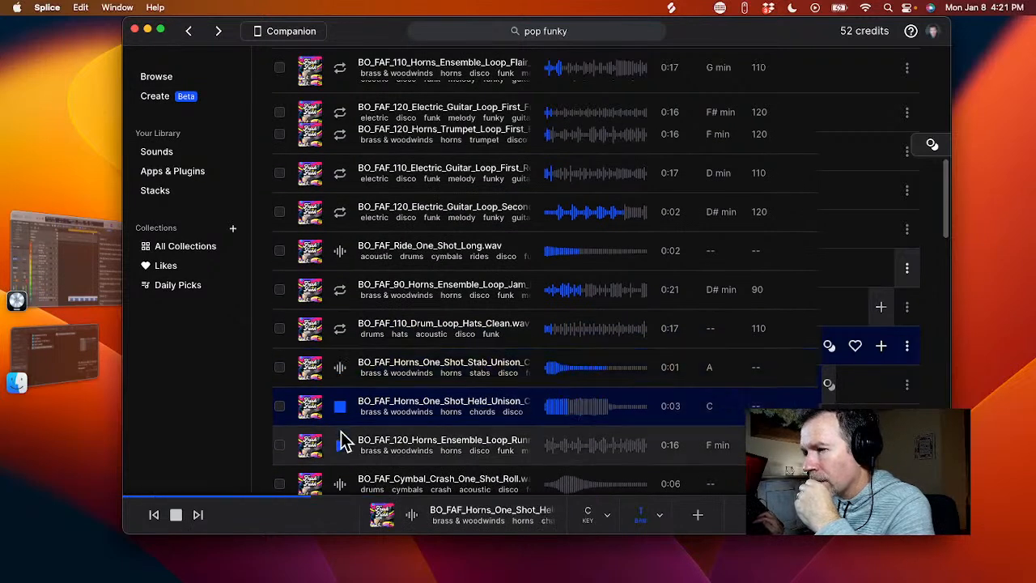
pyautogui.click(342, 445)
pyautogui.scroll(-1, 342, 444)
# - Preview the BO_FAF cymbal crash roll one-shot and the BO_FAF_120 electric guitar ensemble loop in F minor
pyautogui.scroll(-3, 342, 445)
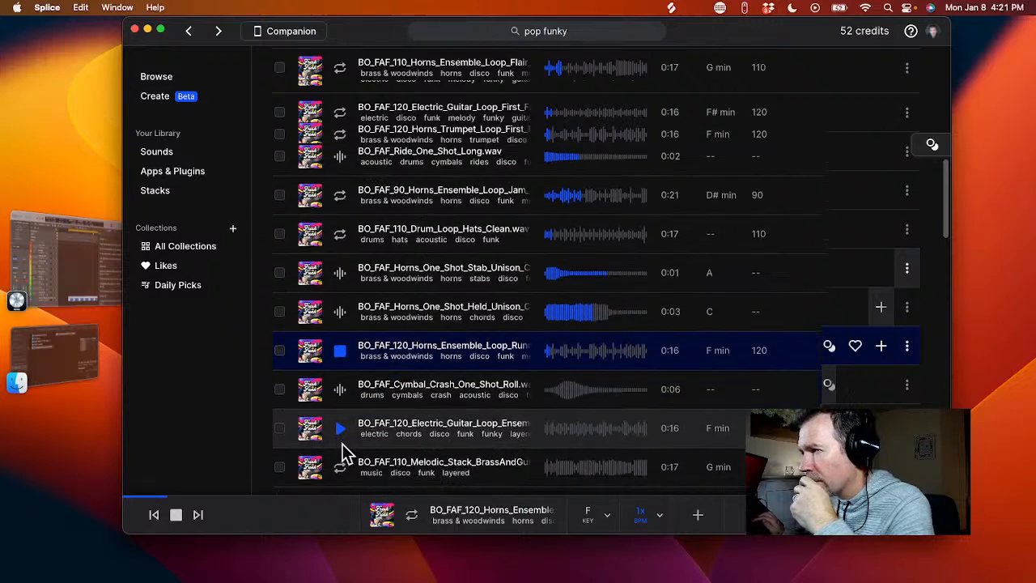
pyautogui.click(342, 396)
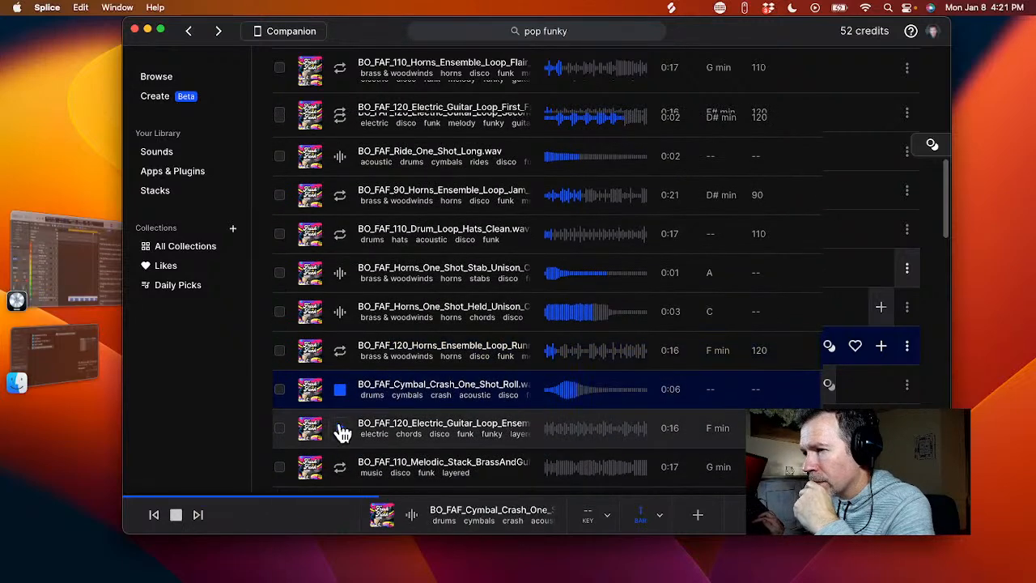
pyautogui.click(342, 431)
pyautogui.scroll(-1, 341, 425)
pyautogui.scroll(-1, 342, 432)
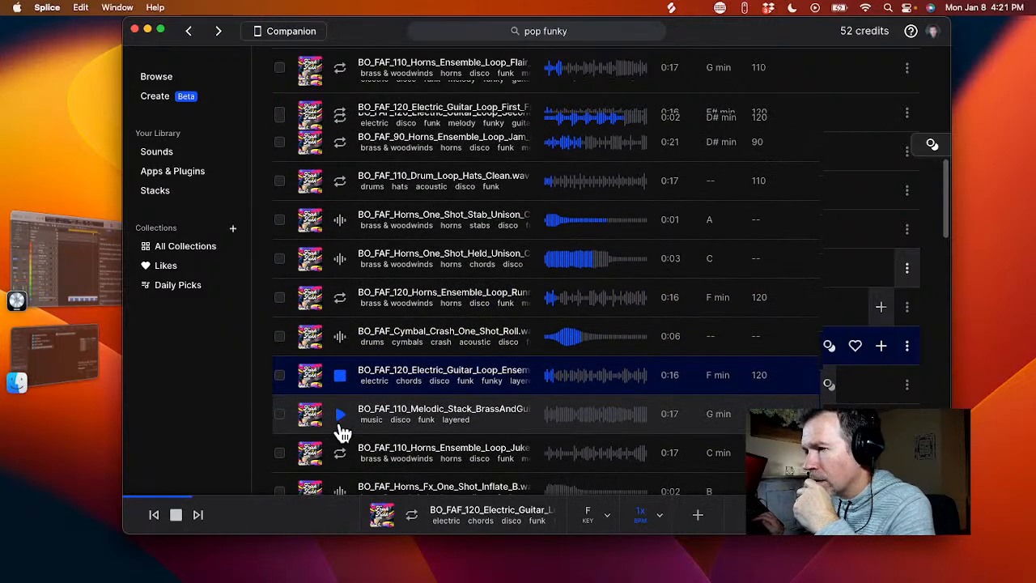
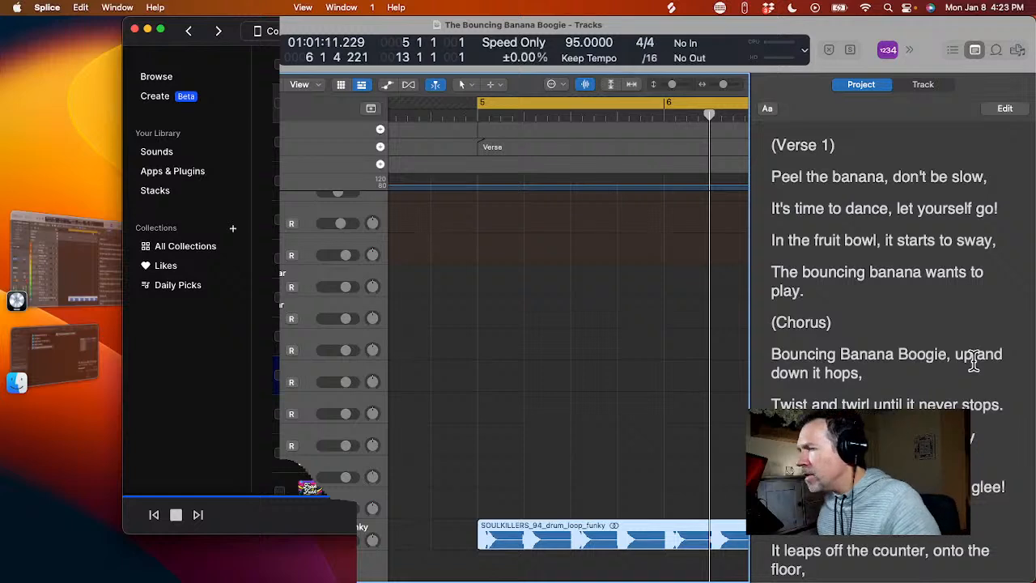
# - Review the song lyrics in Logic Pro and set the project tempo to 110 BPM
pyautogui.scroll(-2, 974, 362)
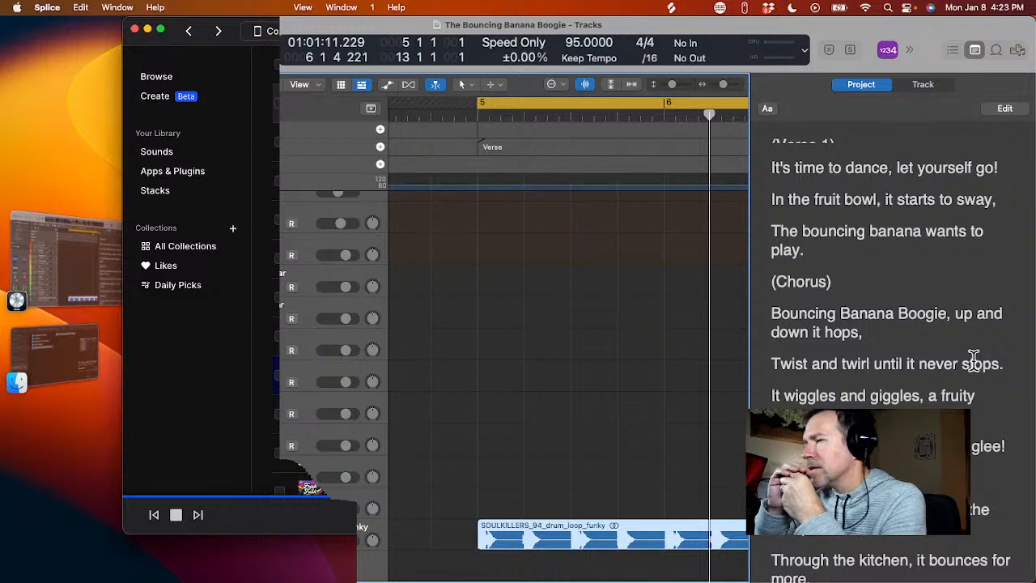
pyautogui.click(973, 359)
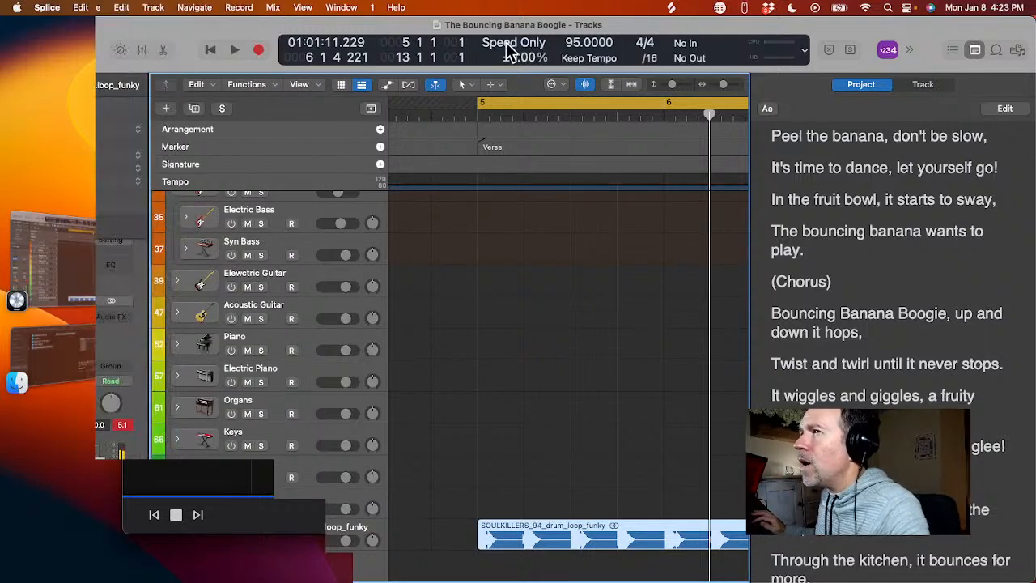
pyautogui.doubleClick(574, 45)
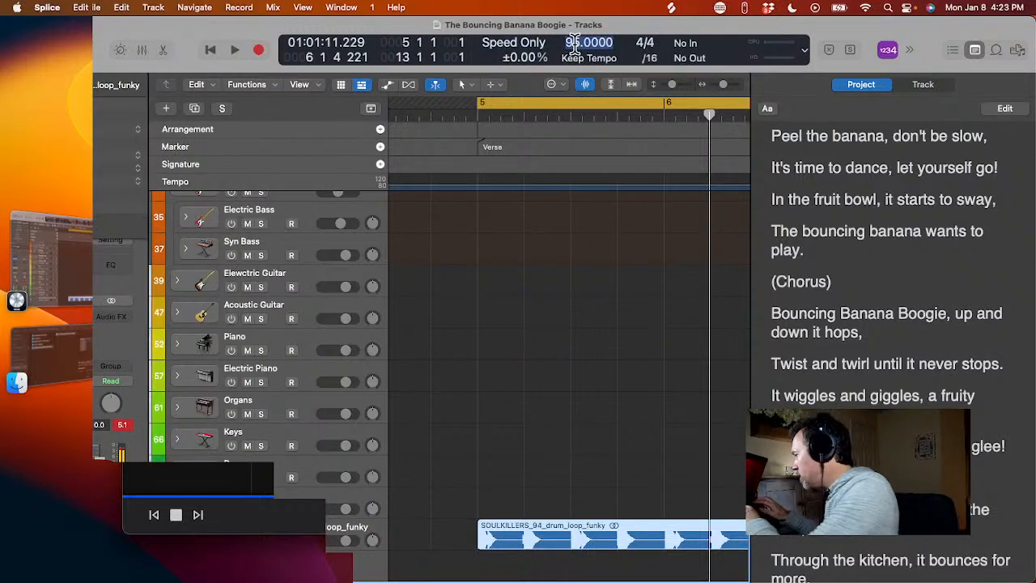
pyautogui.write('110')
pyautogui.press('Return')
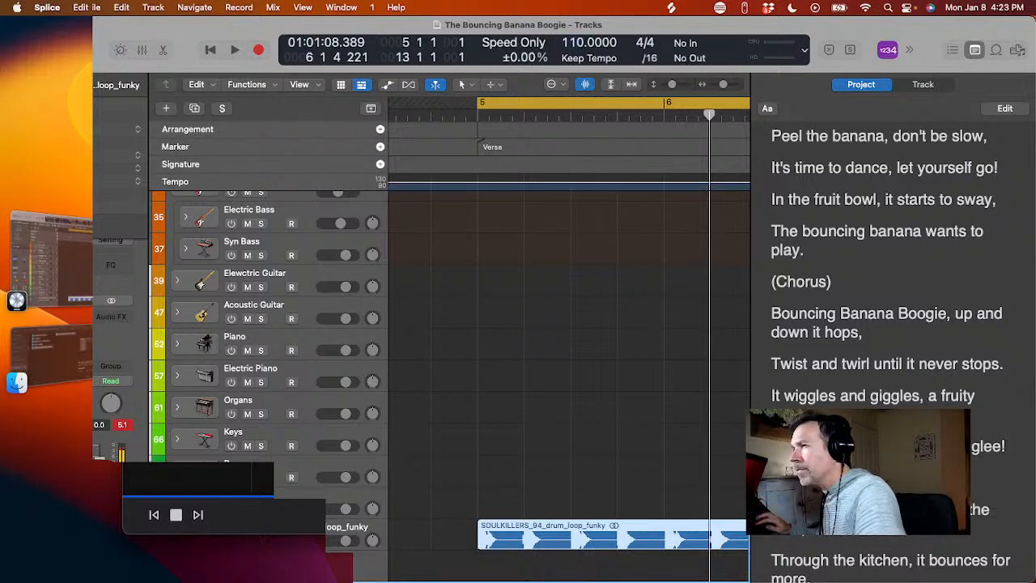
# - Add BO_FAF_120_Electric_Guitar_Loop_Ensemble_Runnin_Fm to the Splice library and place it on a new Logic Pro track at bar 5 below the drum loop
pyautogui.scroll(2, 998, 201)
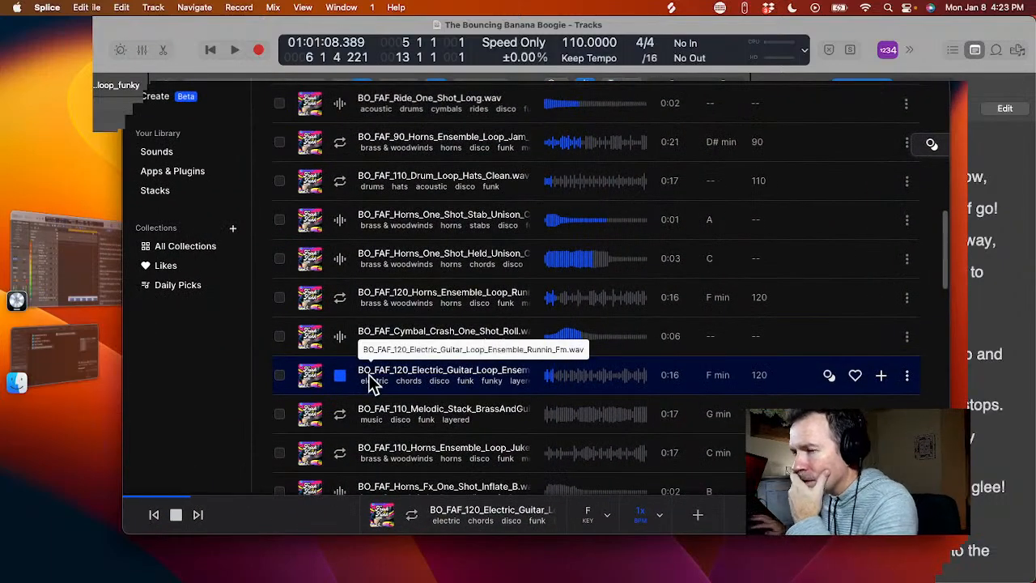
pyautogui.click(883, 382)
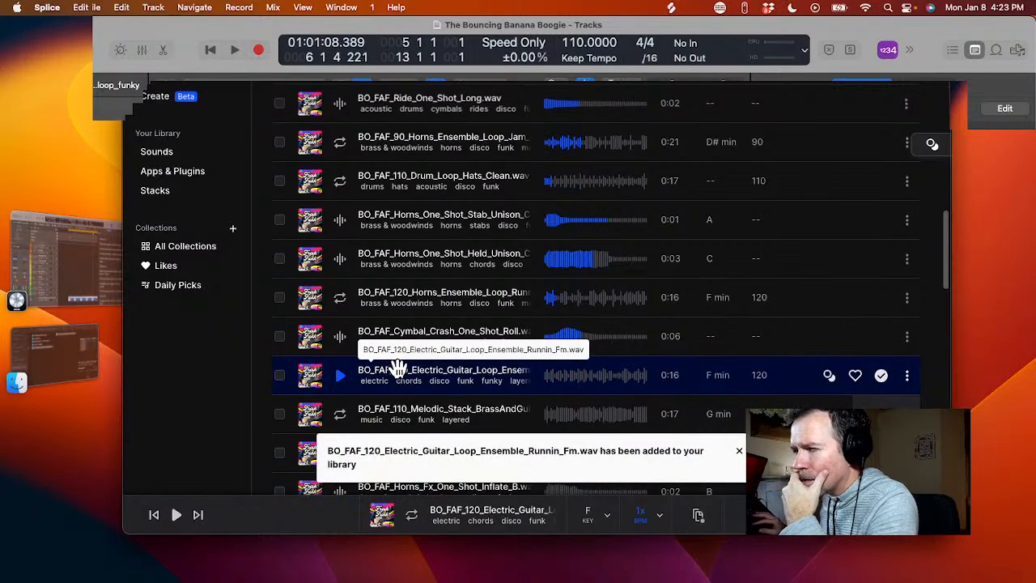
pyautogui.moveTo(393, 365); pyautogui.dragTo(485, 567)
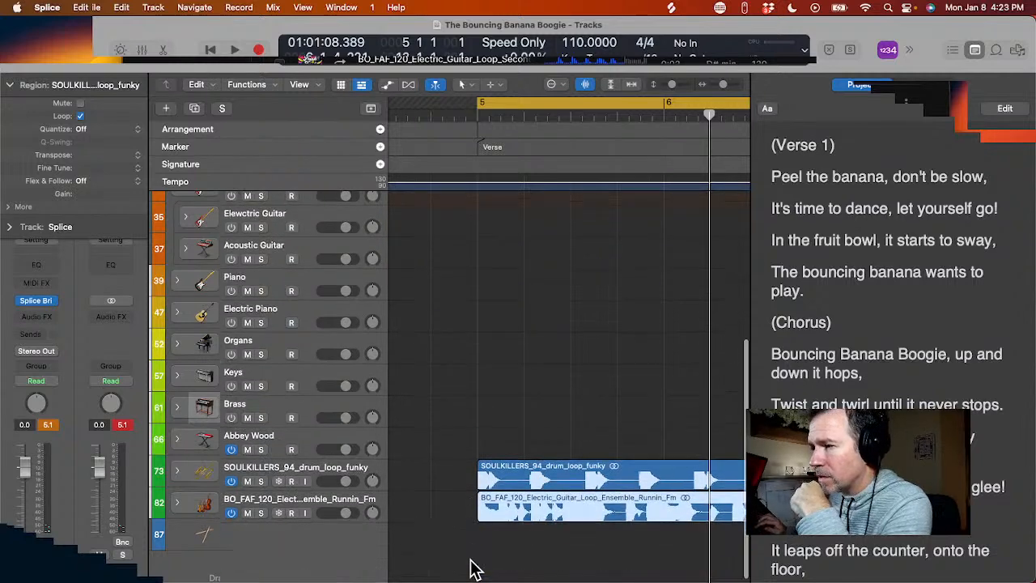
pyautogui.hscroll(10, 519, 556)
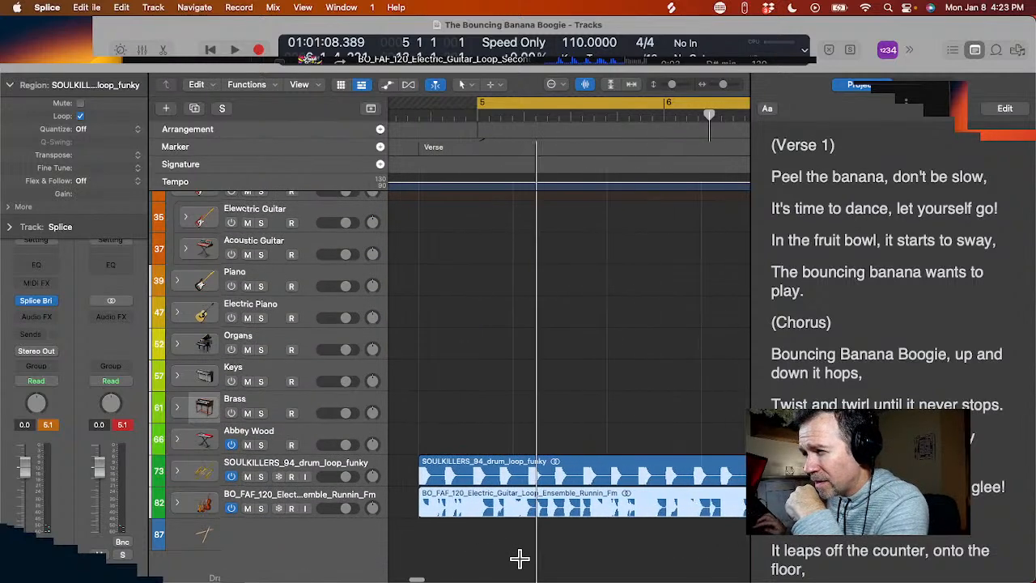
pyautogui.scroll(-5, 519, 558)
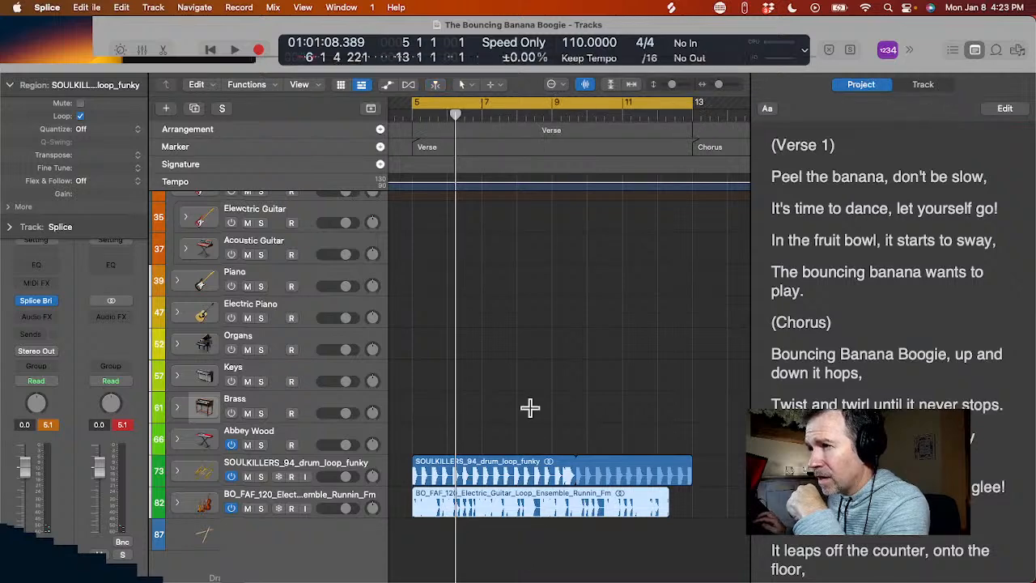
pyautogui.hscroll(-5, 524, 542)
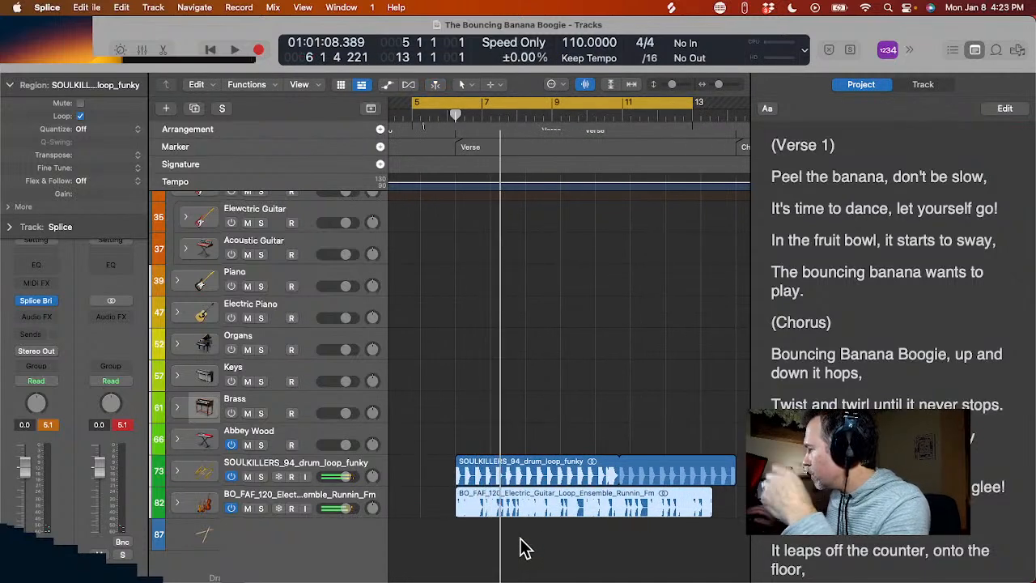
# - Apply the project tempo to the BO_FAF_120 electric guitar ensemble region and its downbeat in Logic Pro's Smart Tempo editor, and audition it
pyautogui.press('super+Tab')
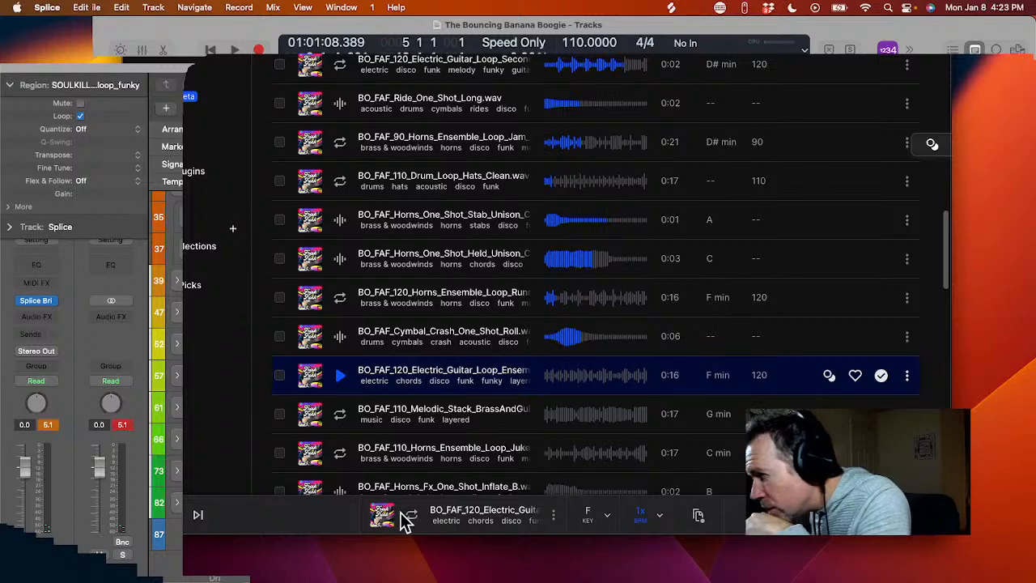
pyautogui.press('super+Tab')
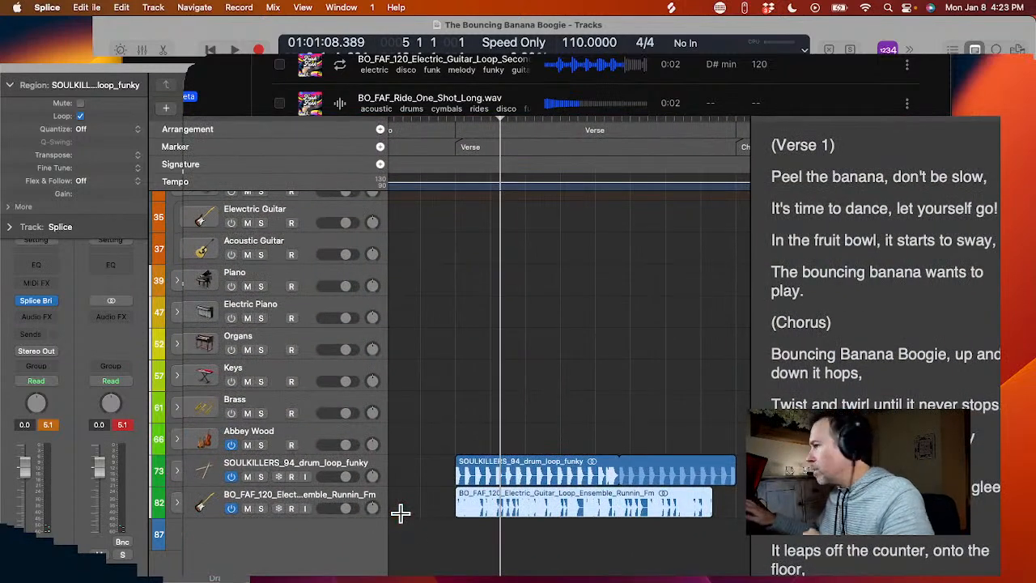
pyautogui.press('e')
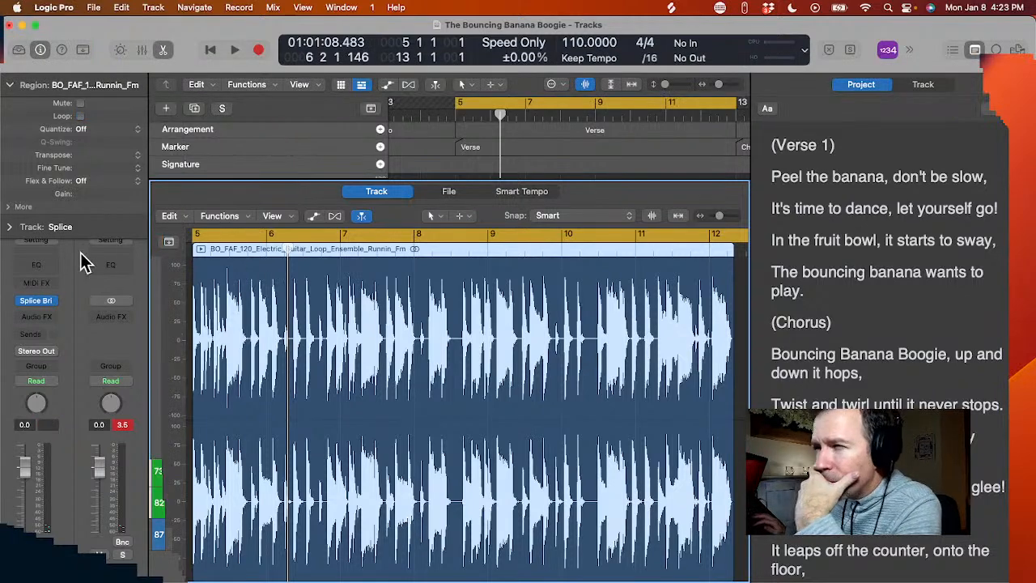
pyautogui.click(518, 191)
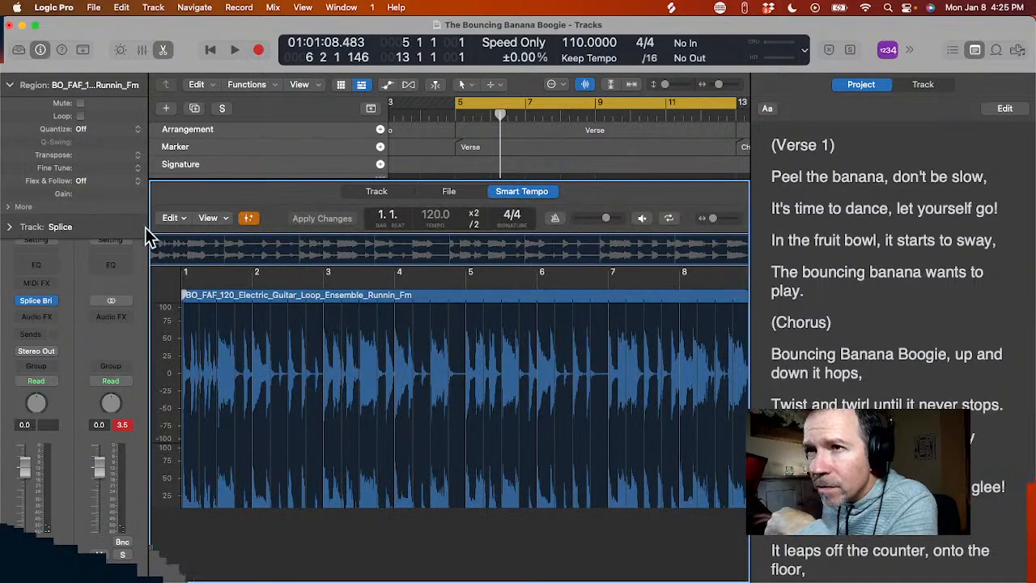
pyautogui.click(171, 218)
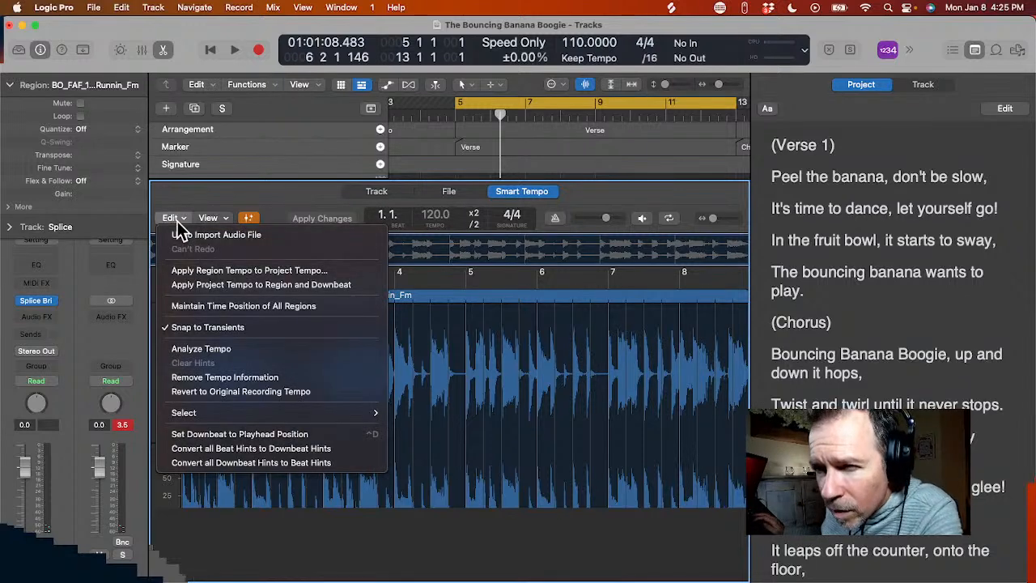
pyautogui.click(178, 285)
pyautogui.press('space')
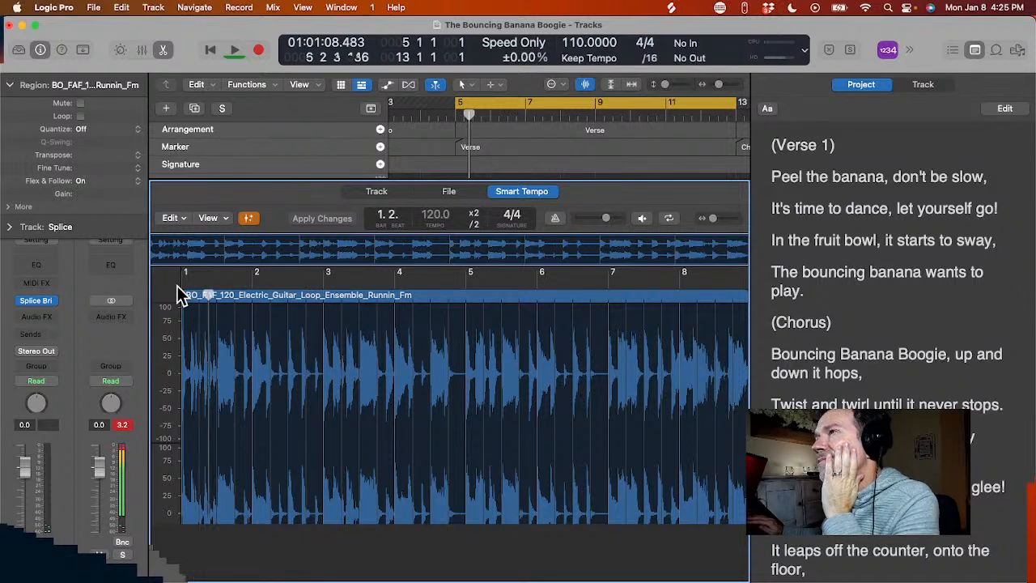
pyautogui.press('space')
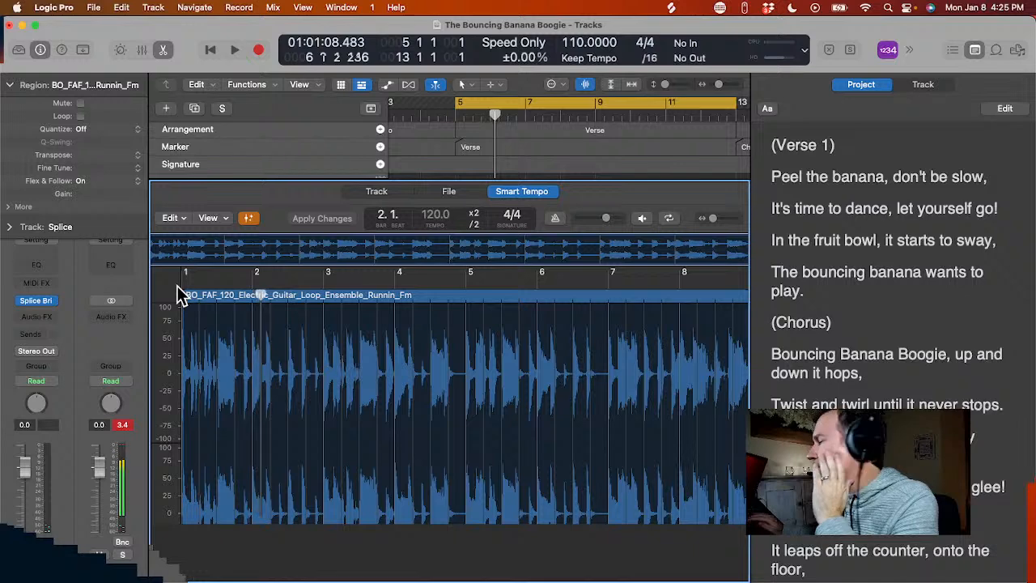
pyautogui.press('e')
# - Apply the project tempo to the SOULKILLERS_94_drum_loop_funky region and its downbeat in the Smart Tempo editor
pyautogui.hscroll(3, 436, 485)
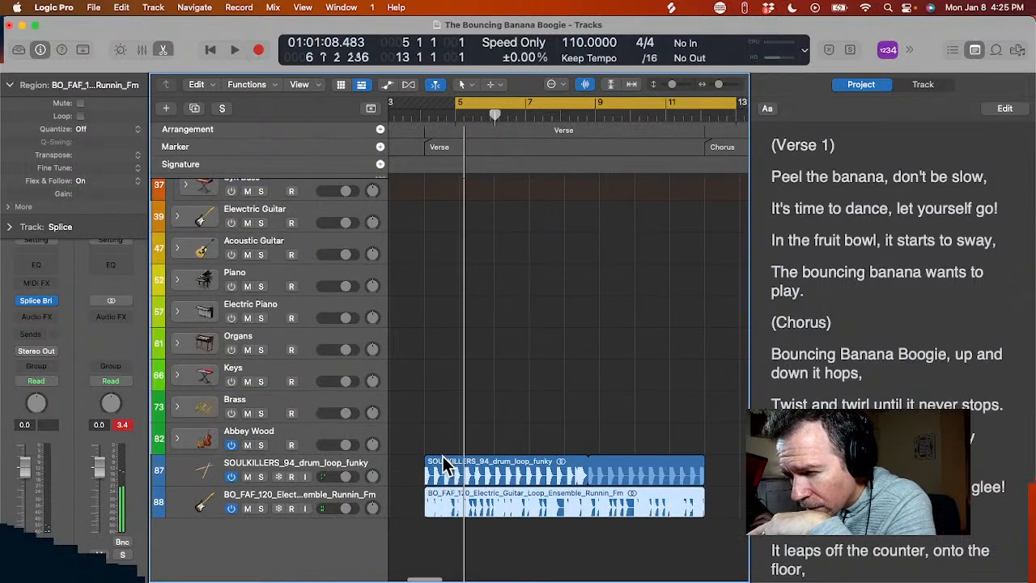
pyautogui.click(443, 465)
pyautogui.press('space')
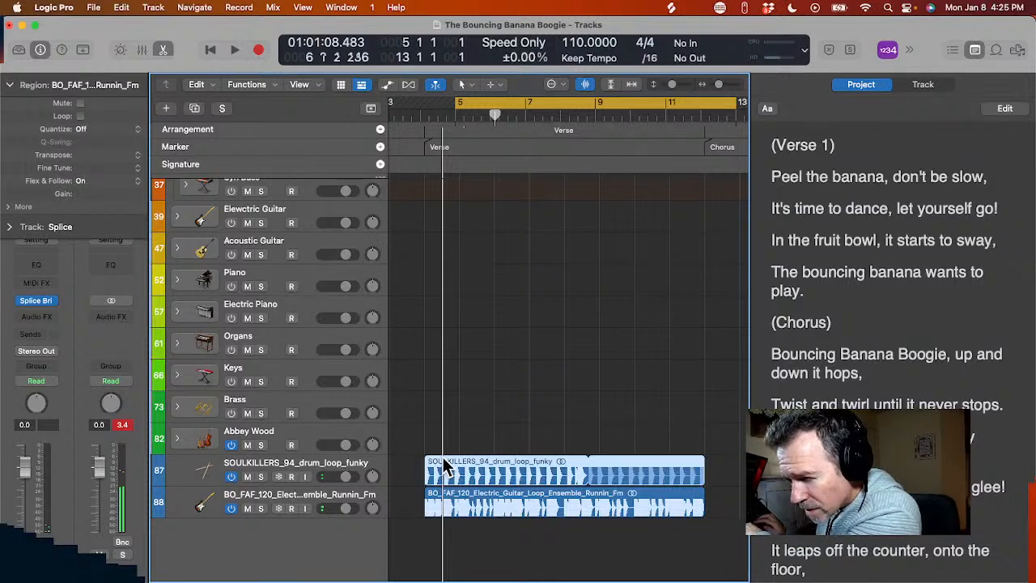
pyautogui.click(444, 468)
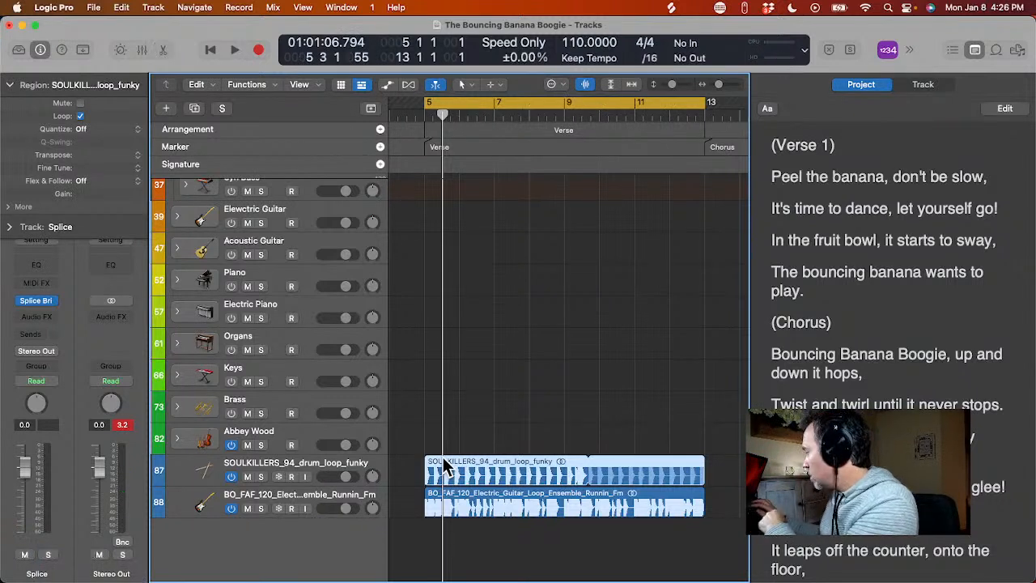
pyautogui.doubleClick(443, 468)
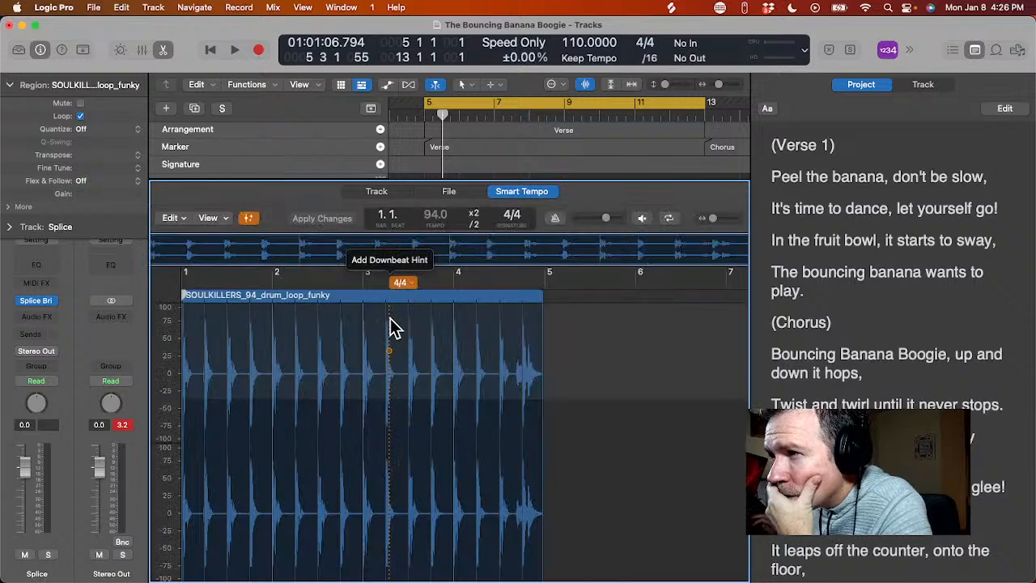
pyautogui.click(173, 218)
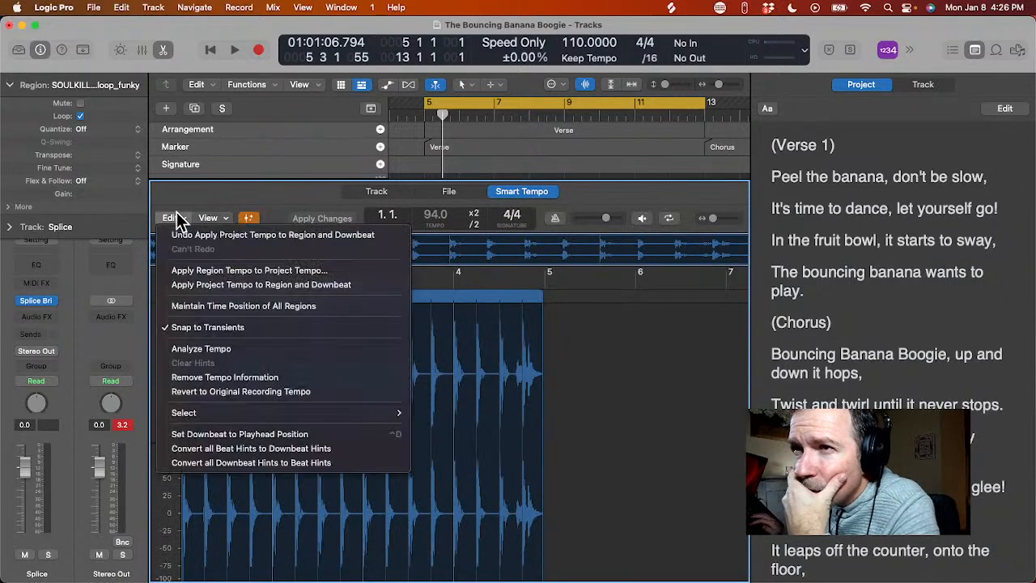
pyautogui.click(181, 289)
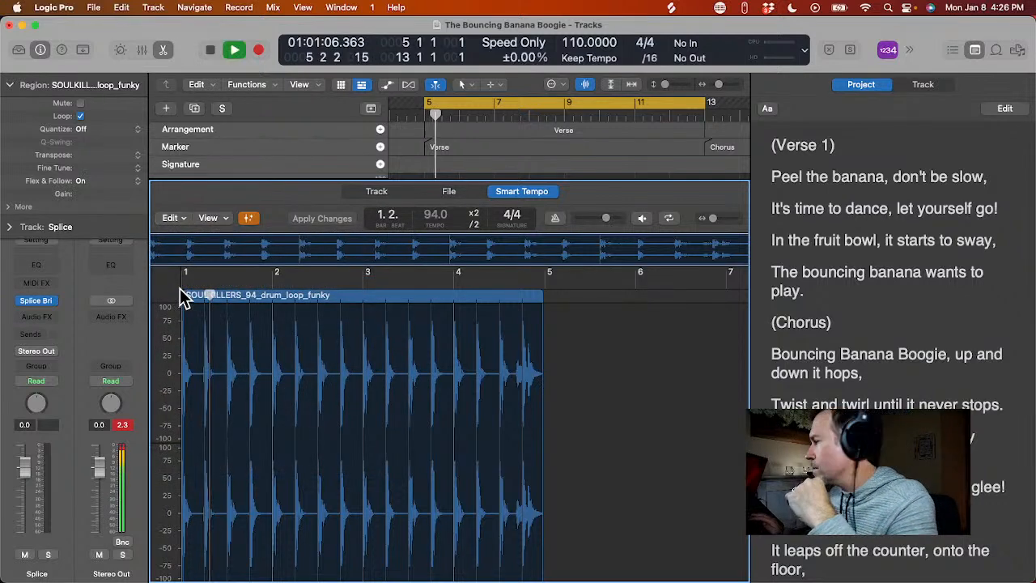
pyautogui.press('e')
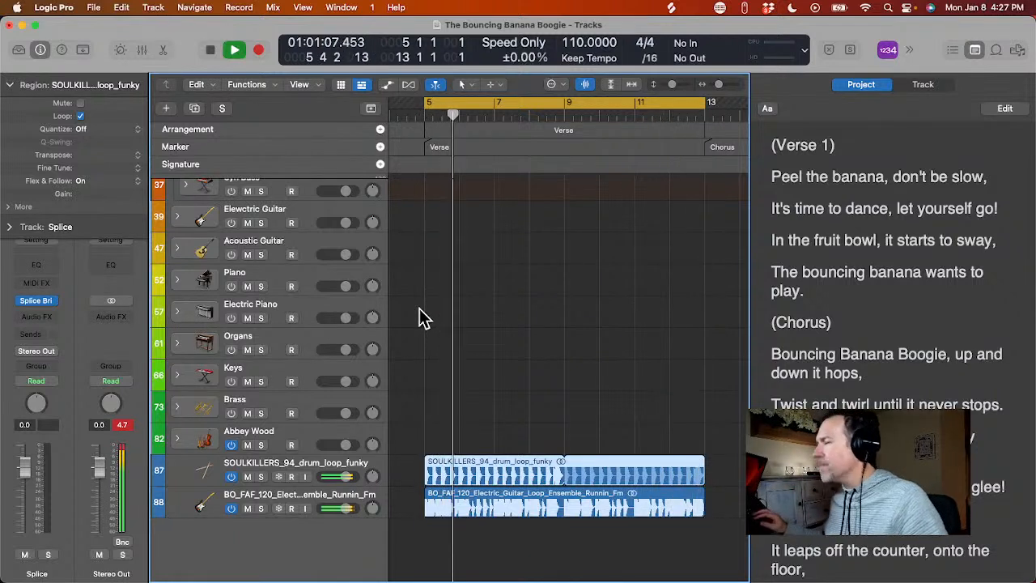
# - Play back the Verse section to hear the drum loop and electric guitar loop together
pyautogui.press('space')
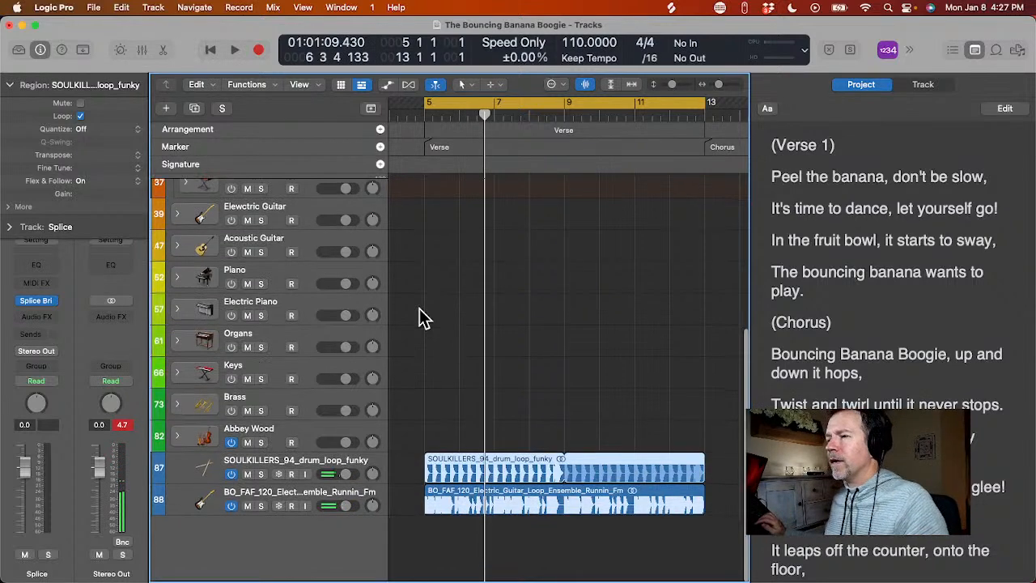
pyautogui.press('space')
pyautogui.hscroll(-2, 422, 378)
pyautogui.hscroll(-1, 423, 378)
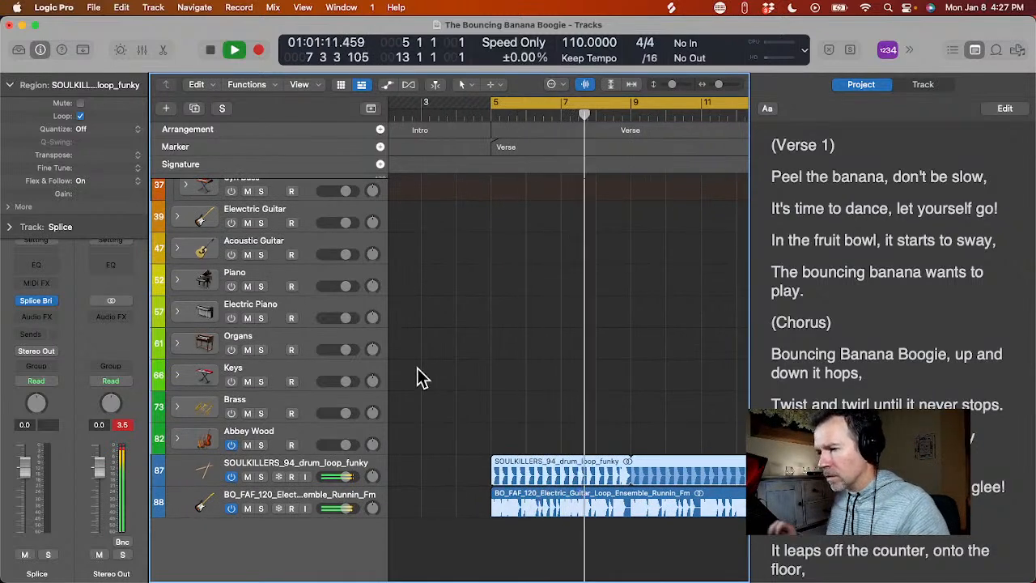
pyautogui.scroll(-1, 425, 447)
pyautogui.scroll(1, 424, 447)
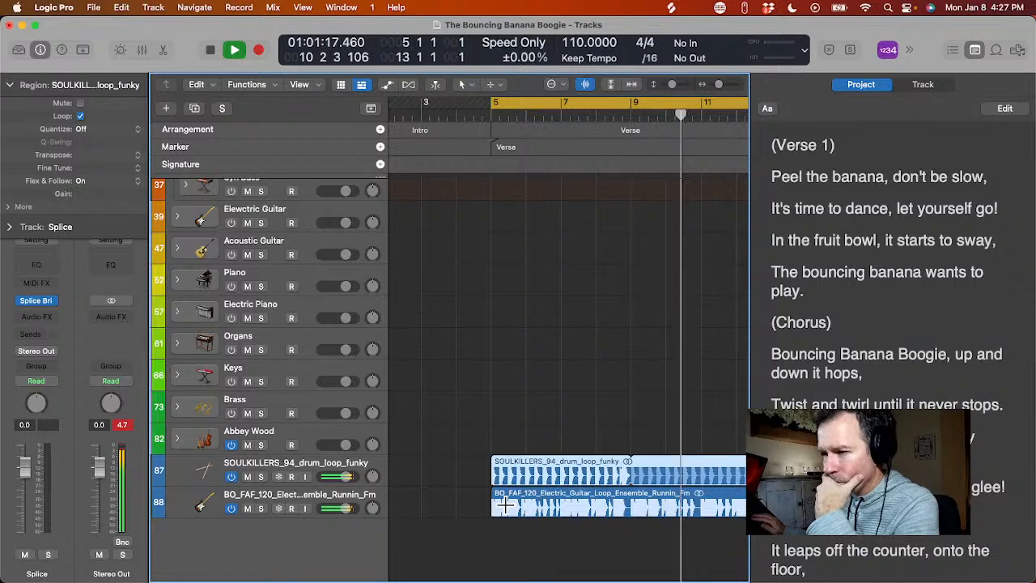
pyautogui.press('space')
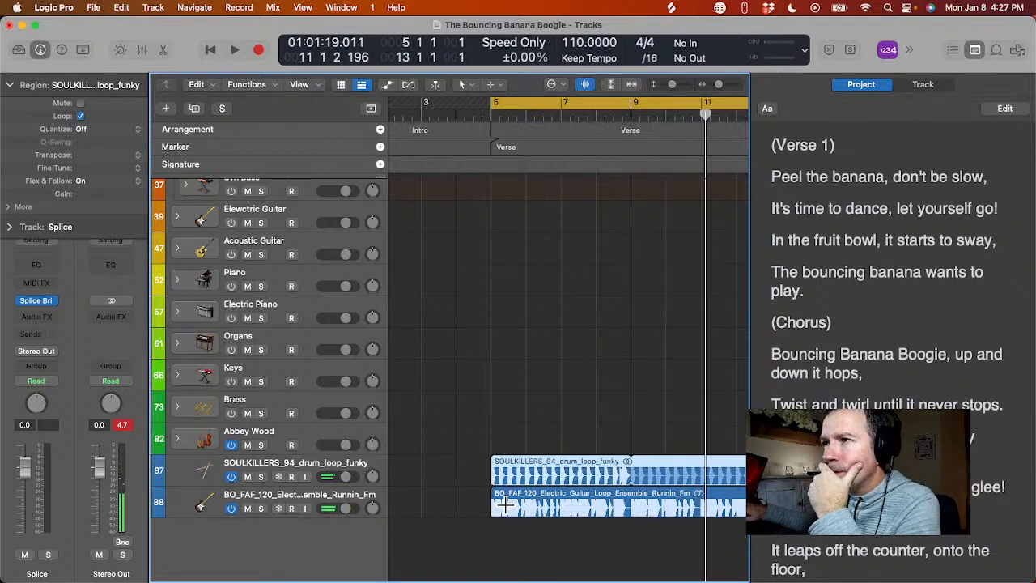
# - In Splice, preview the BO_FAF_120 guitar ensemble loop, the BO_FAF_110 brass and guitar melodic stack, and the BO_FAF_120 F minor horns ensemble loop
pyautogui.press('super+Tab')
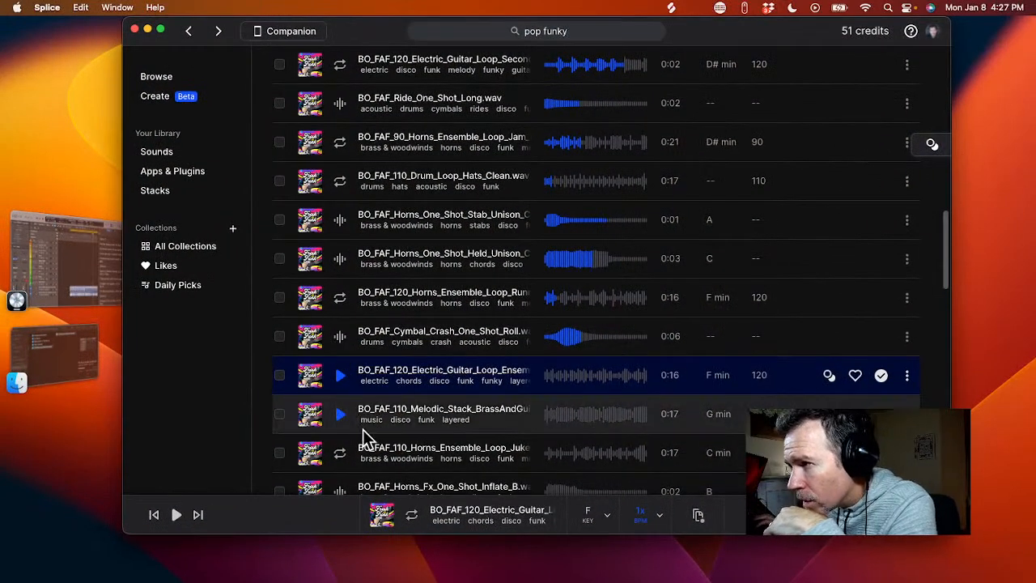
pyautogui.click(340, 376)
pyautogui.click(340, 414)
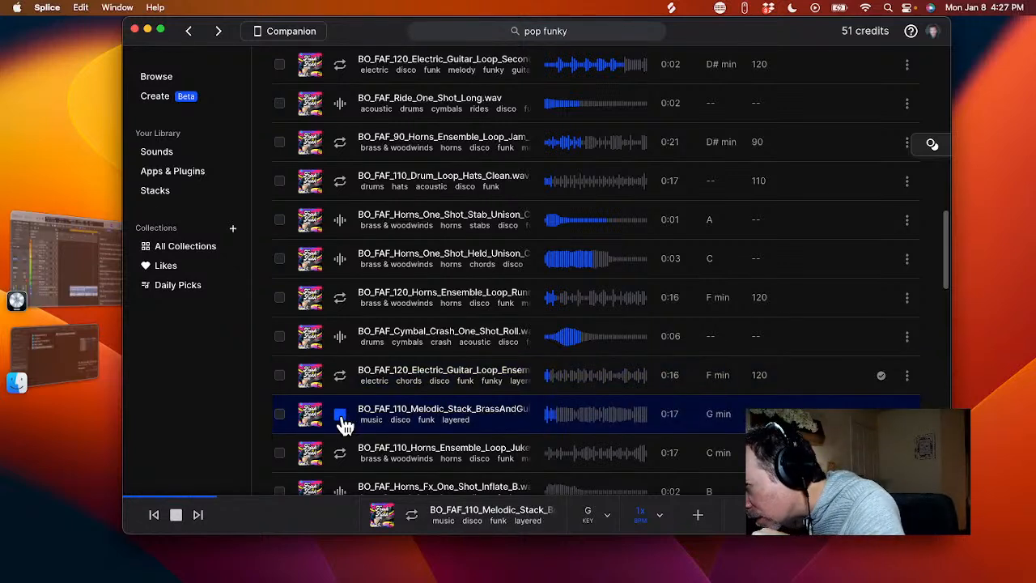
pyautogui.click(339, 299)
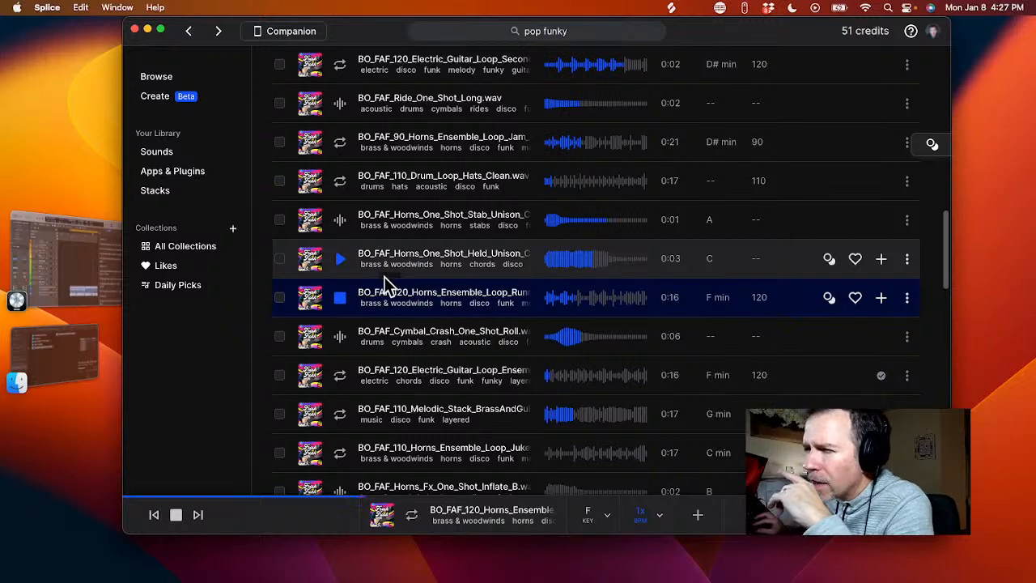
pyautogui.click(341, 300)
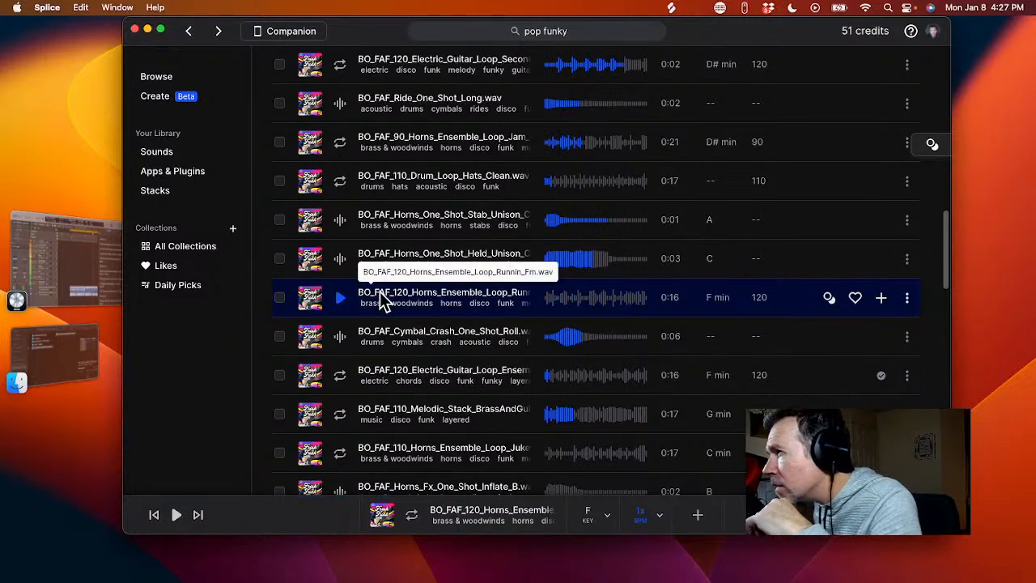
# - Add BO_FAF_120_Horns_Ensemble_Loop_Runnin_Fm to the Splice library and place it on a new Logic Pro track at bar 5 below the guitar loop
pyautogui.moveTo(381, 292)
pyautogui.mouseDown()
pyautogui.moveTo(358, 295)
pyautogui.moveTo(377, 296)
pyautogui.mouseUp()
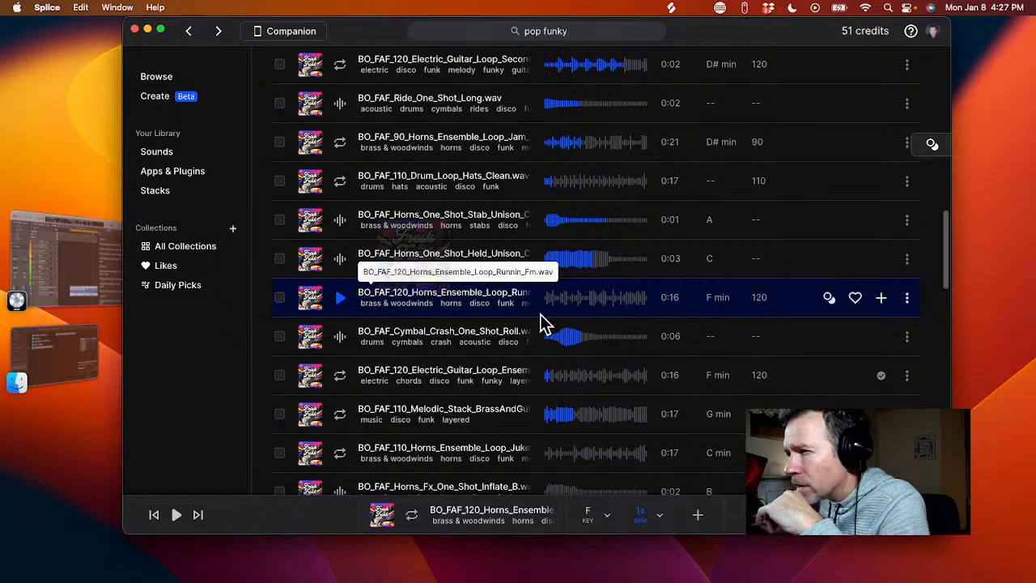
pyautogui.click(881, 299)
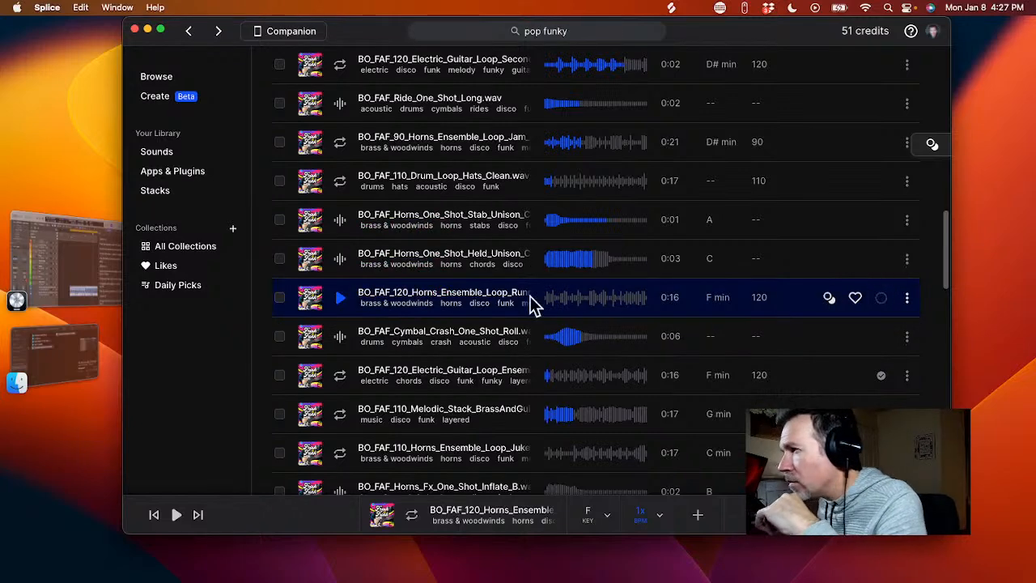
pyautogui.moveTo(404, 288); pyautogui.dragTo(488, 555)
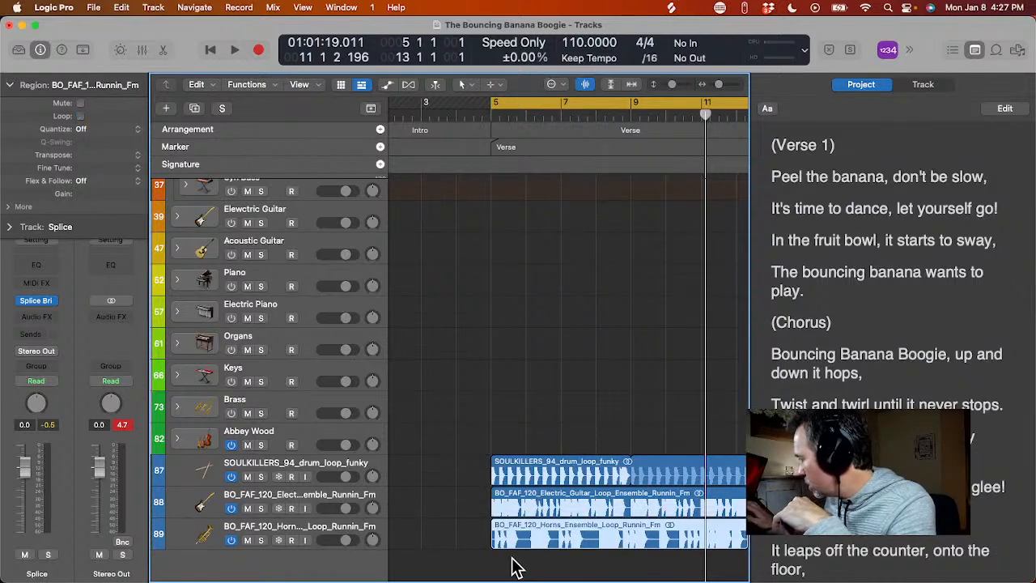
# - Apply the project tempo to the horns ensemble region and its downbeat, and play the verse with all three loops
pyautogui.press('e')
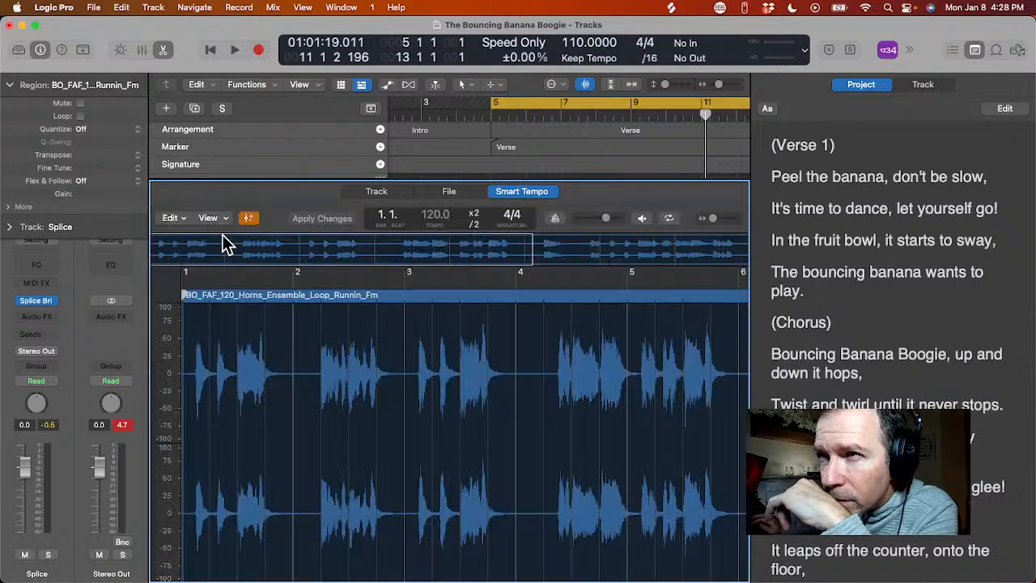
pyautogui.click(172, 218)
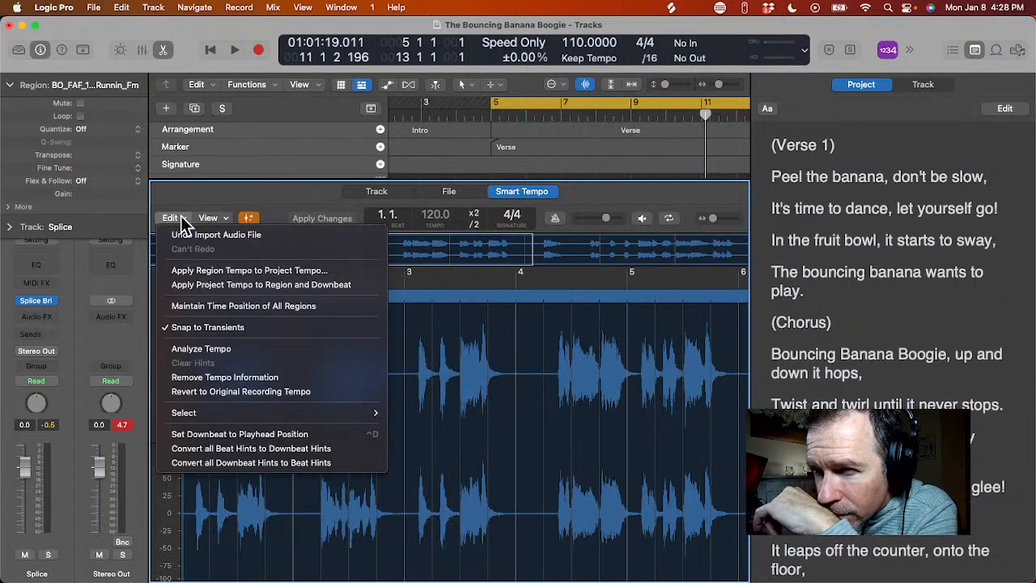
pyautogui.click(201, 288)
pyautogui.press('e')
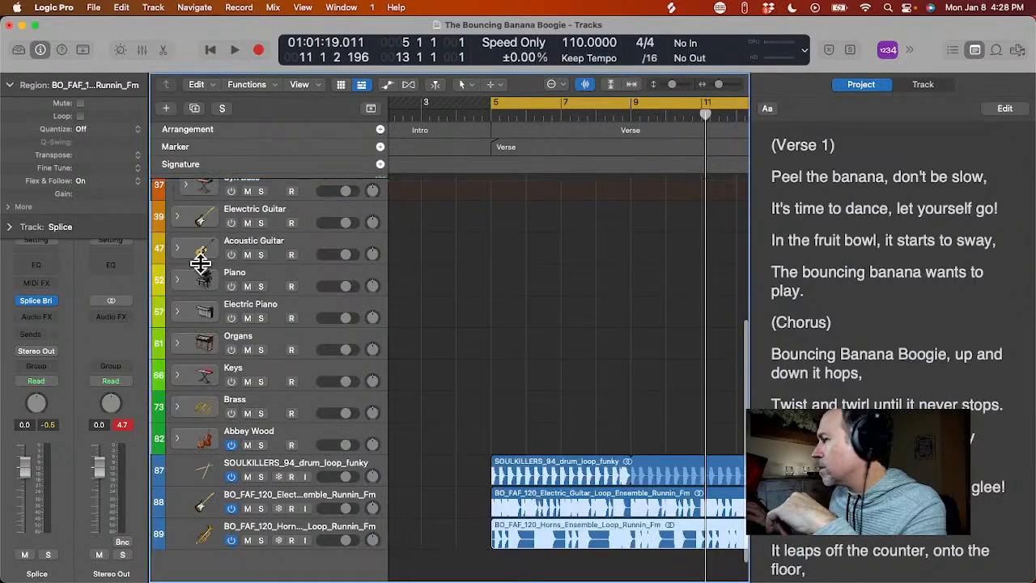
pyautogui.press('space')
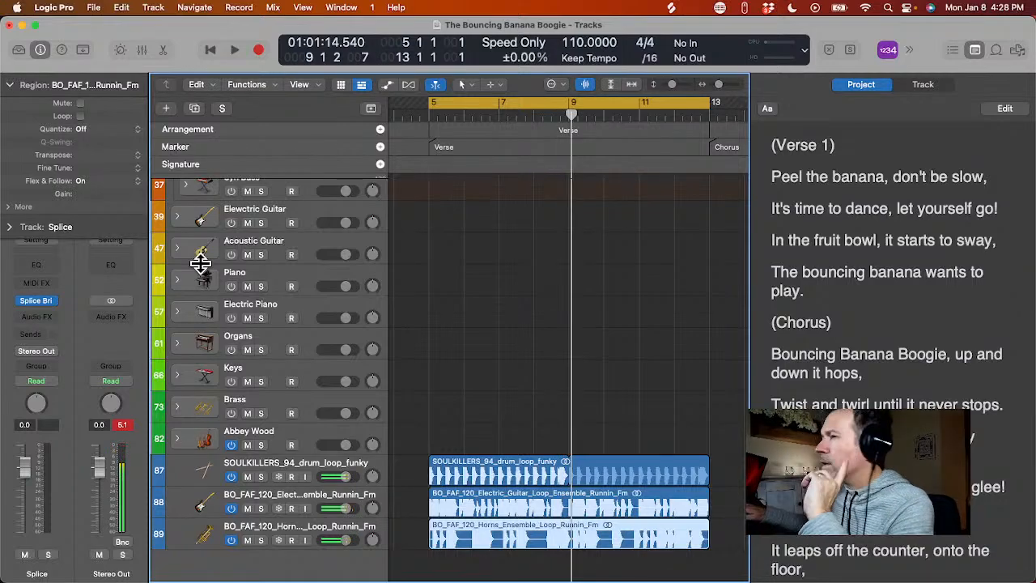
# - Browse further through the Splice pack's samples and preview the BO_FAF_120 third electric guitar loop in F minor
pyautogui.press('super+Tab')
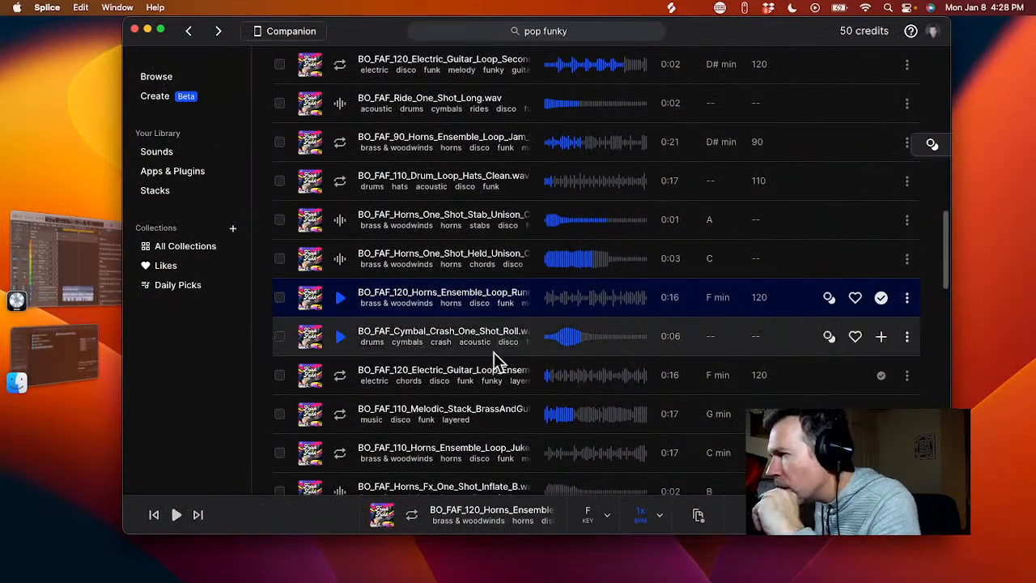
pyautogui.scroll(-2, 488, 361)
pyautogui.scroll(-6, 489, 366)
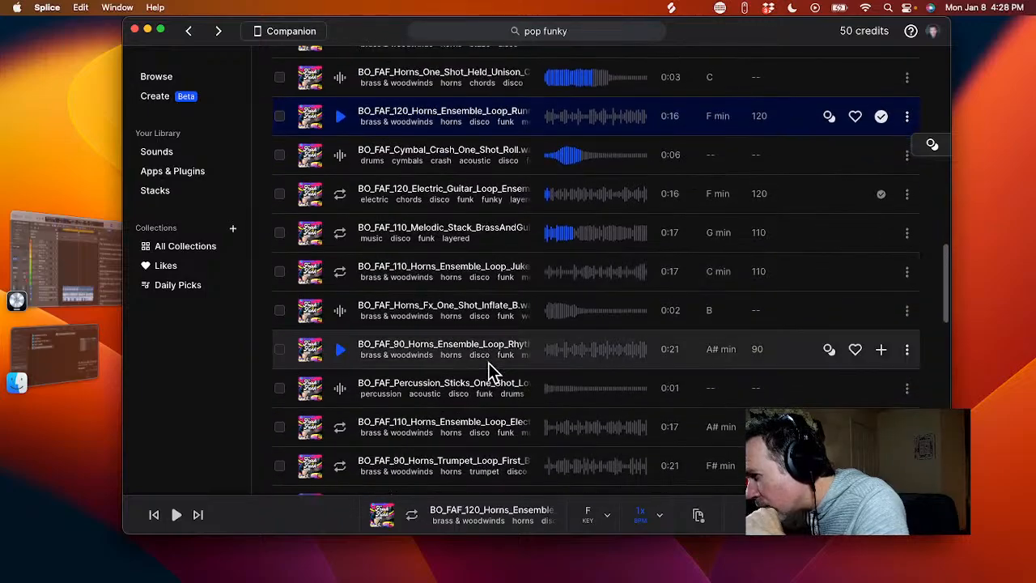
pyautogui.scroll(-7, 488, 362)
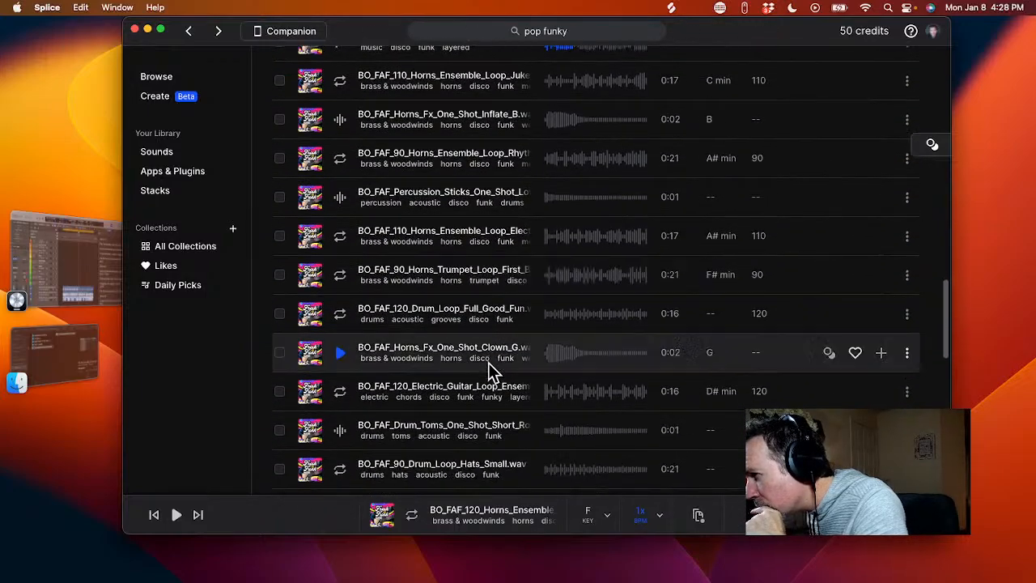
pyautogui.scroll(-6, 488, 363)
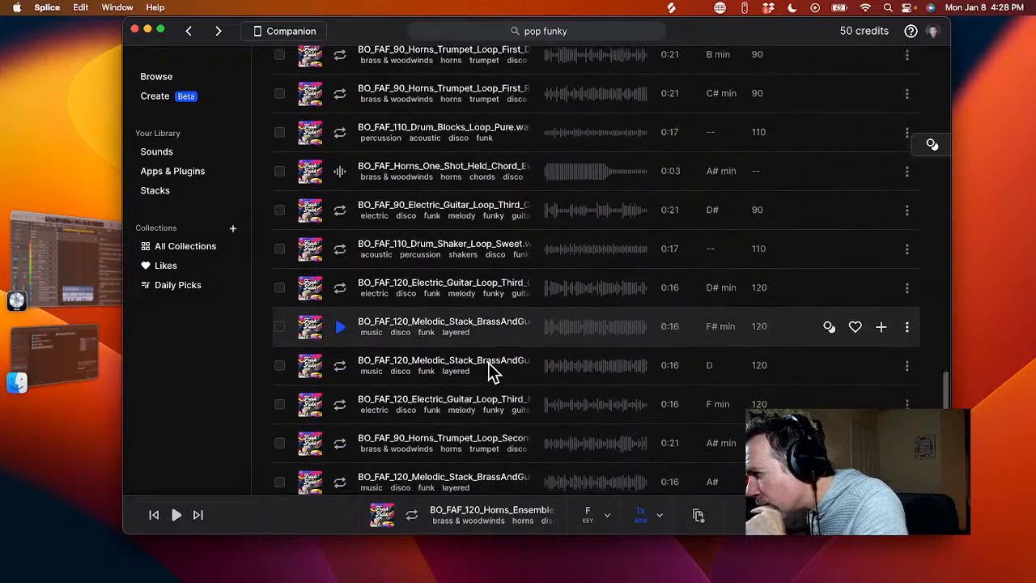
pyautogui.scroll(-2, 488, 368)
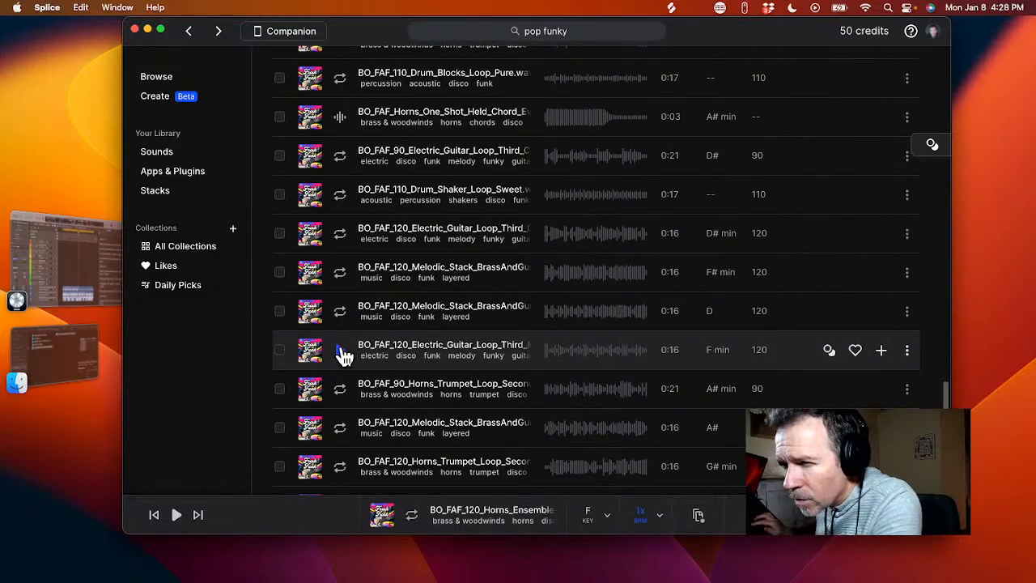
pyautogui.click(341, 353)
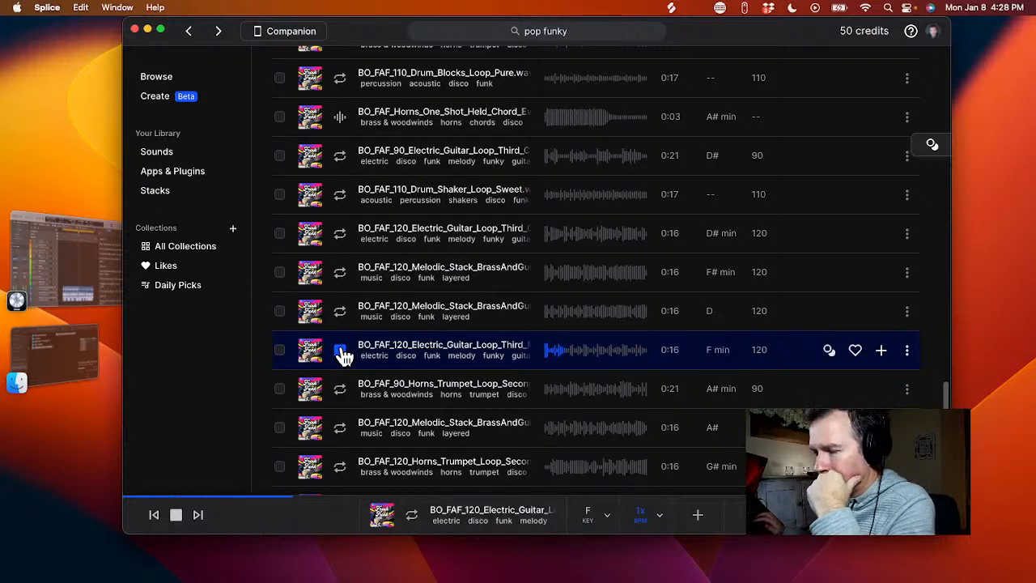
# - Add BO_FAF_120_Electric_Guitar_Loop_Third_Moonlight_Fm to the Splice library and place it on a new Logic Pro track at bar 5 below the horns loop
pyautogui.click(341, 353)
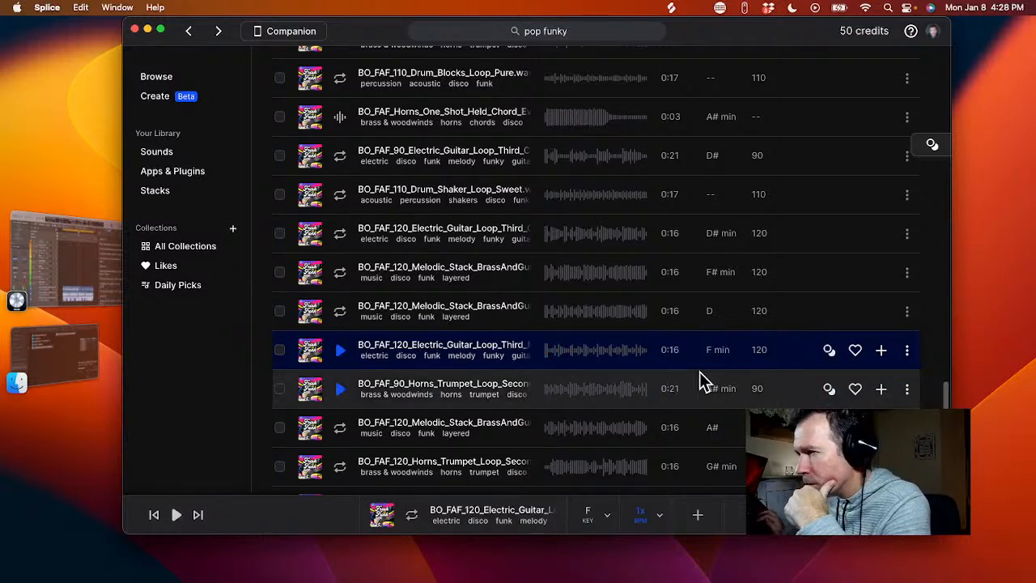
pyautogui.click(881, 353)
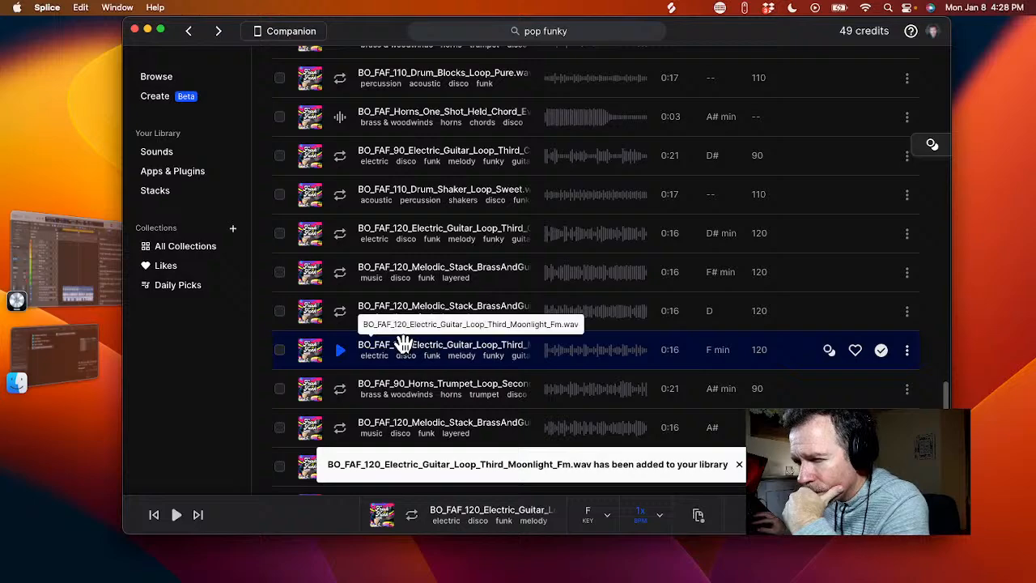
pyautogui.moveTo(402, 345); pyautogui.dragTo(431, 576)
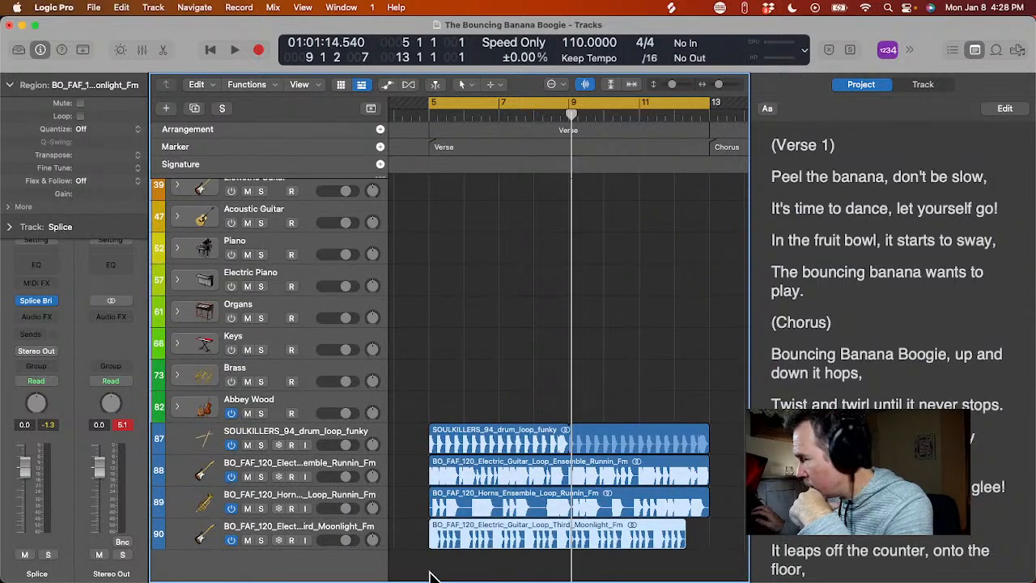
# - Analyze the Moonlight guitar region in Smart Tempo, apply the project tempo to the region and downbeat, and play the verse
pyautogui.press('e')
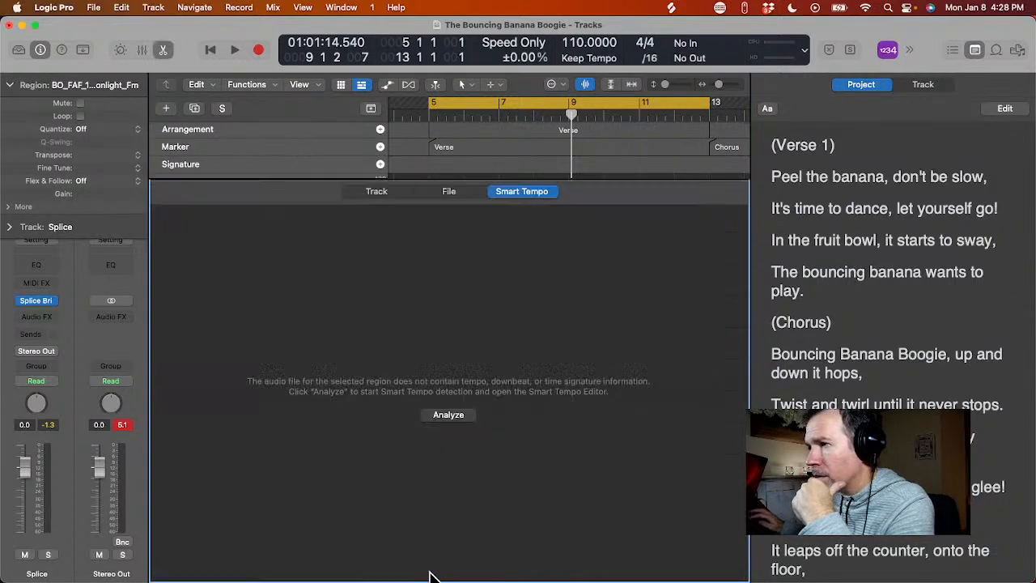
pyautogui.click(450, 415)
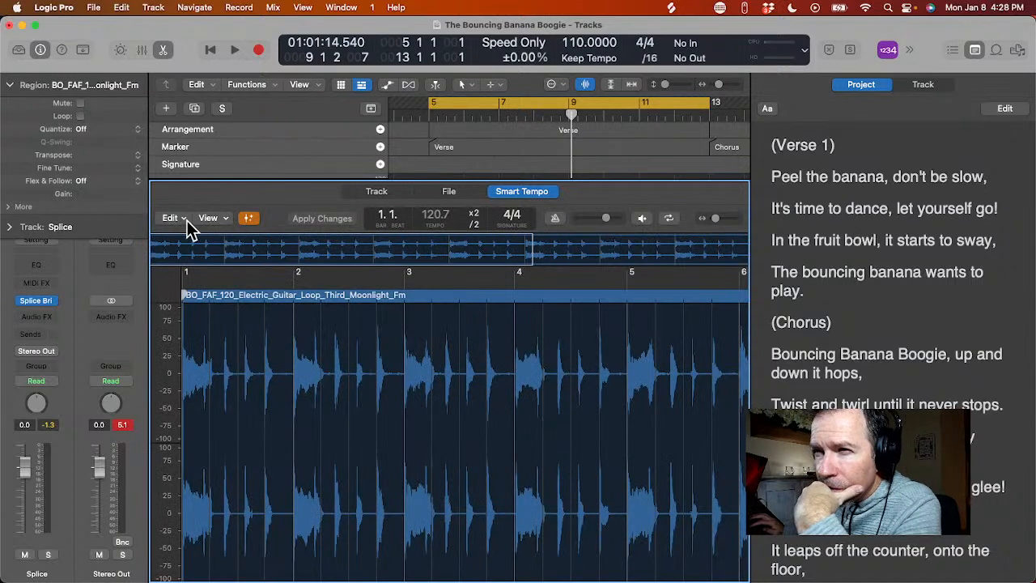
pyautogui.click(174, 218)
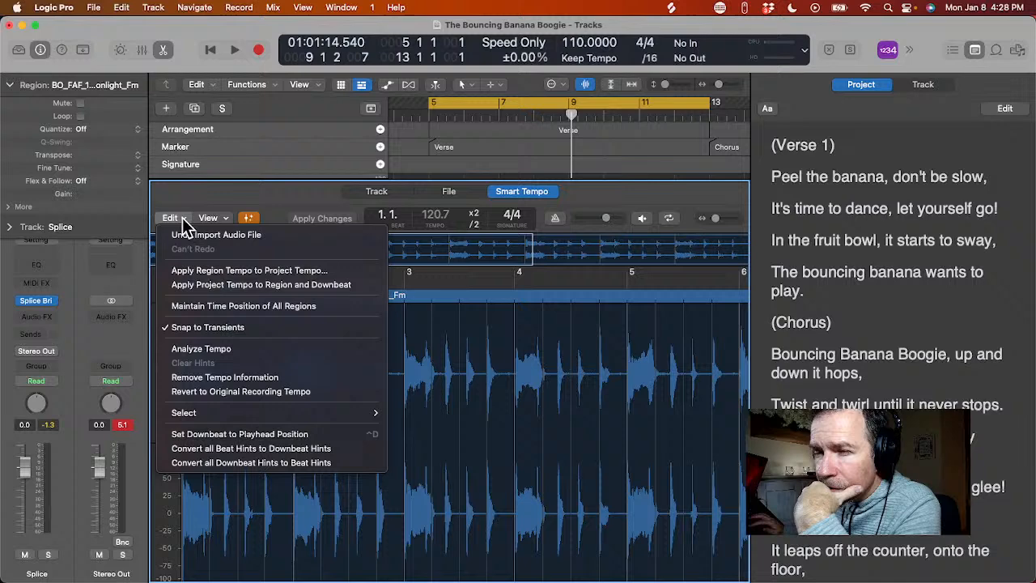
pyautogui.click(208, 285)
pyautogui.press('e')
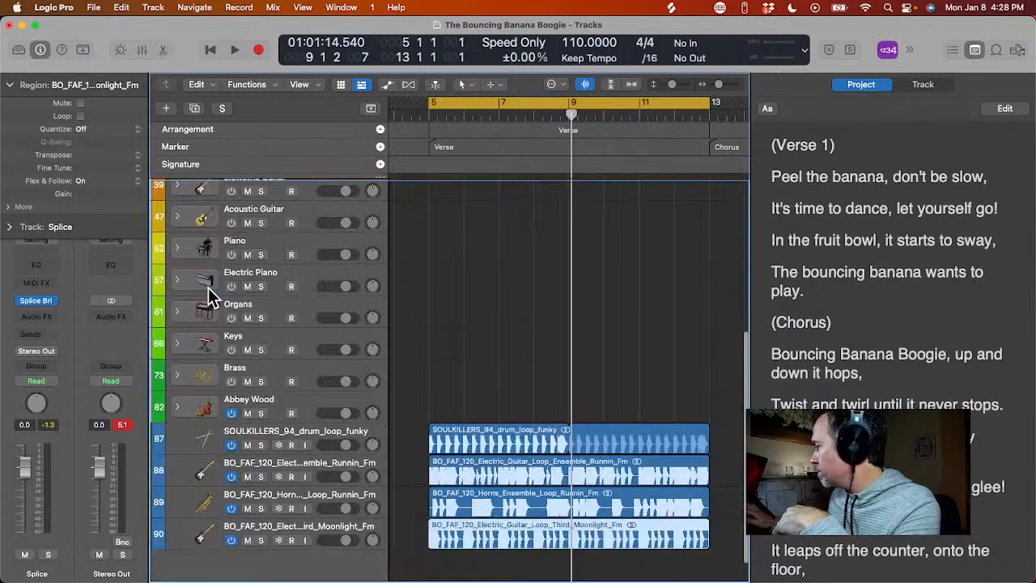
pyautogui.press('space')
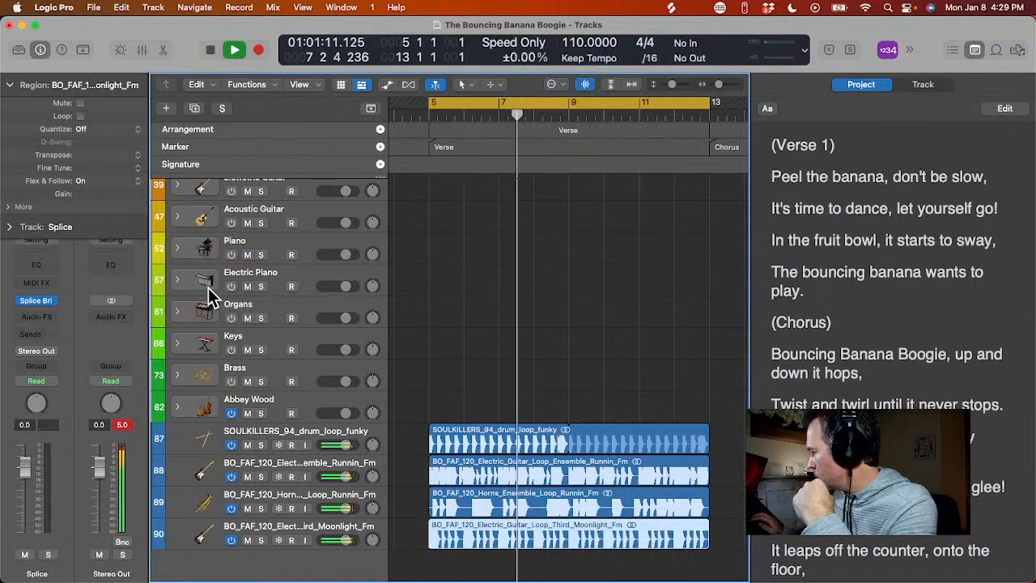
pyautogui.press('space')
# - Switch to Splice, open page 2 of the Fresh as Funk samples, and preview the BO_FAF_90 first trumpet loop in F minor
pyautogui.press('super+Tab')
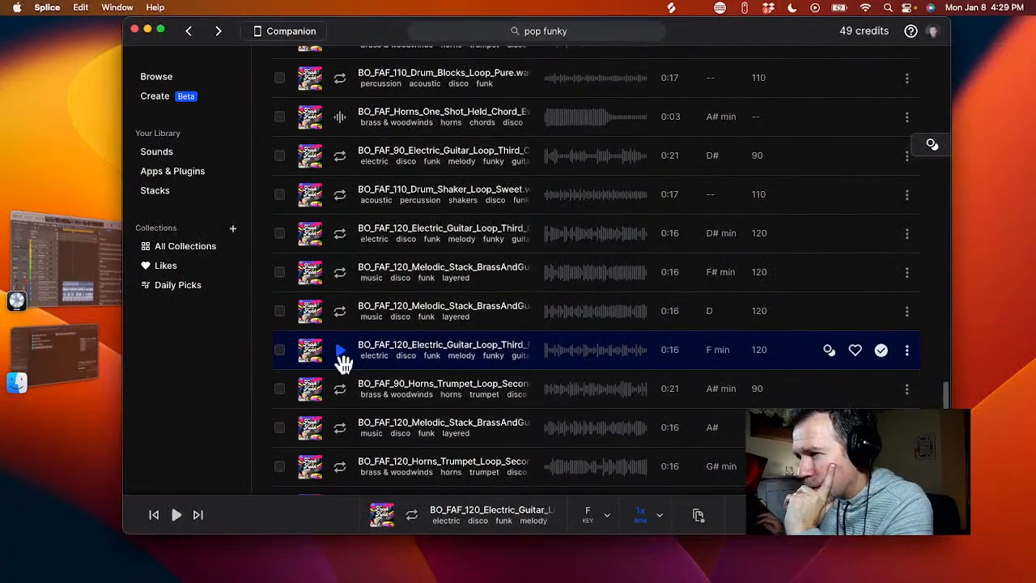
pyautogui.scroll(-5, 356, 401)
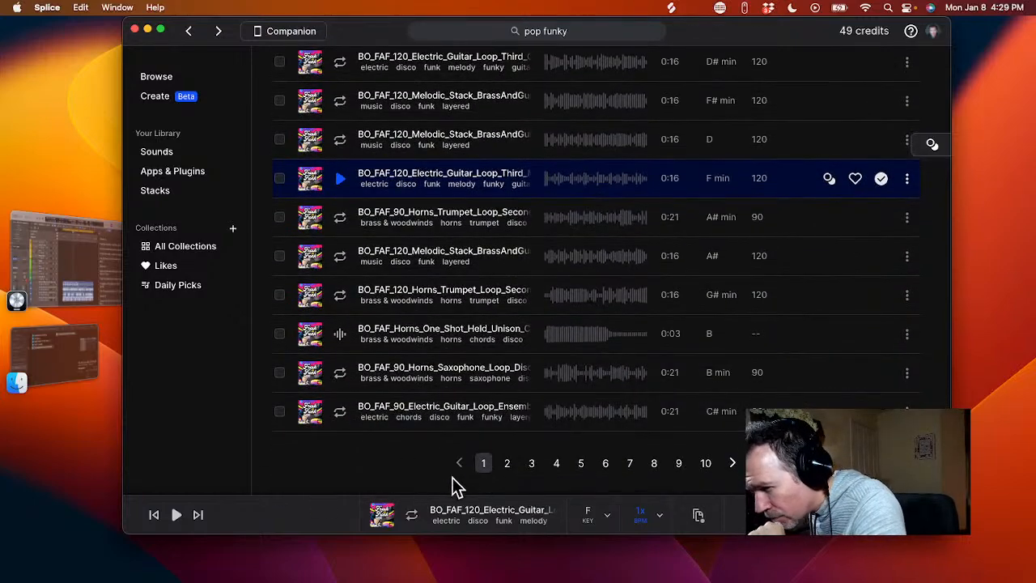
pyautogui.click(506, 464)
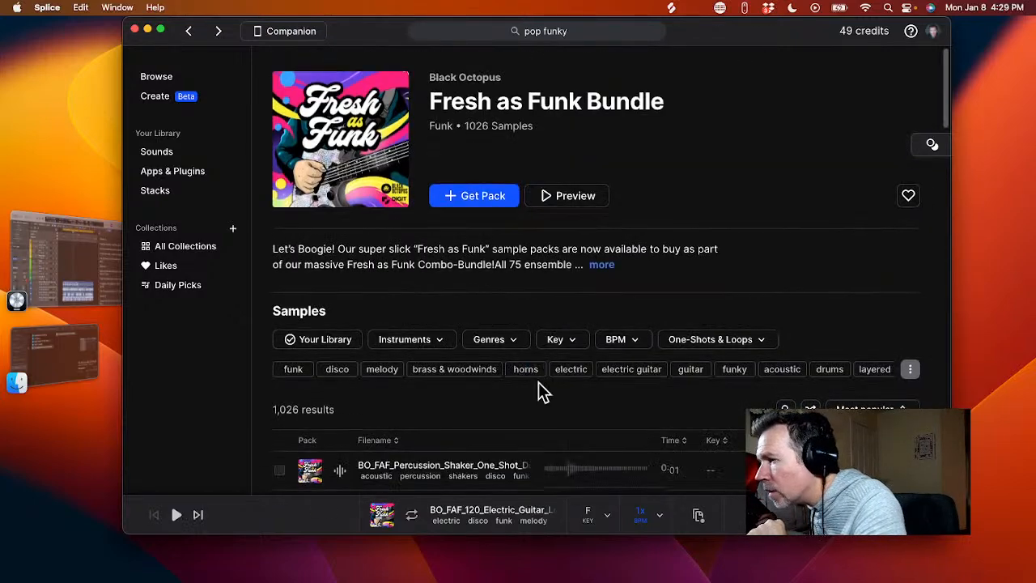
pyautogui.scroll(-5, 540, 385)
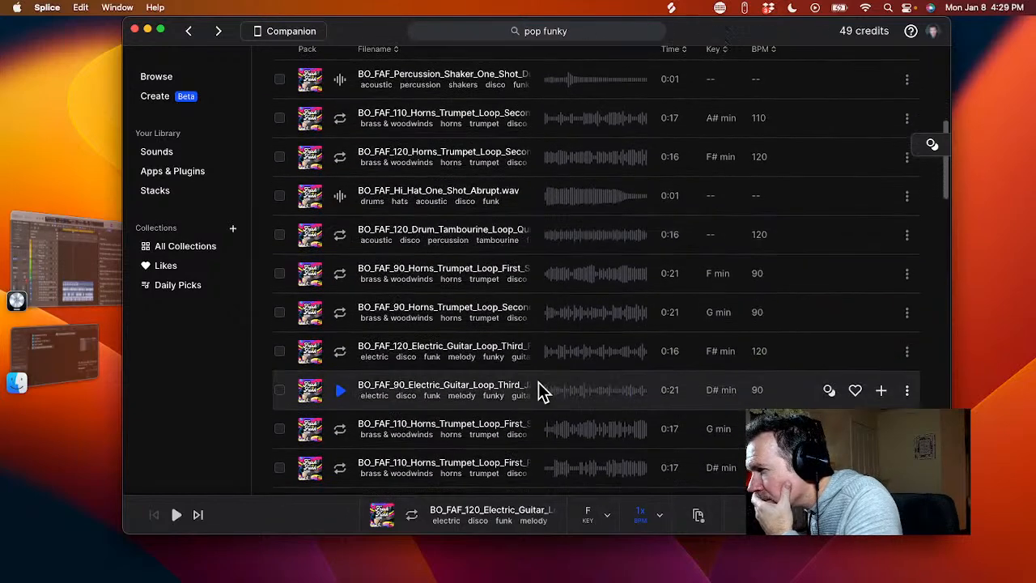
pyautogui.click(340, 274)
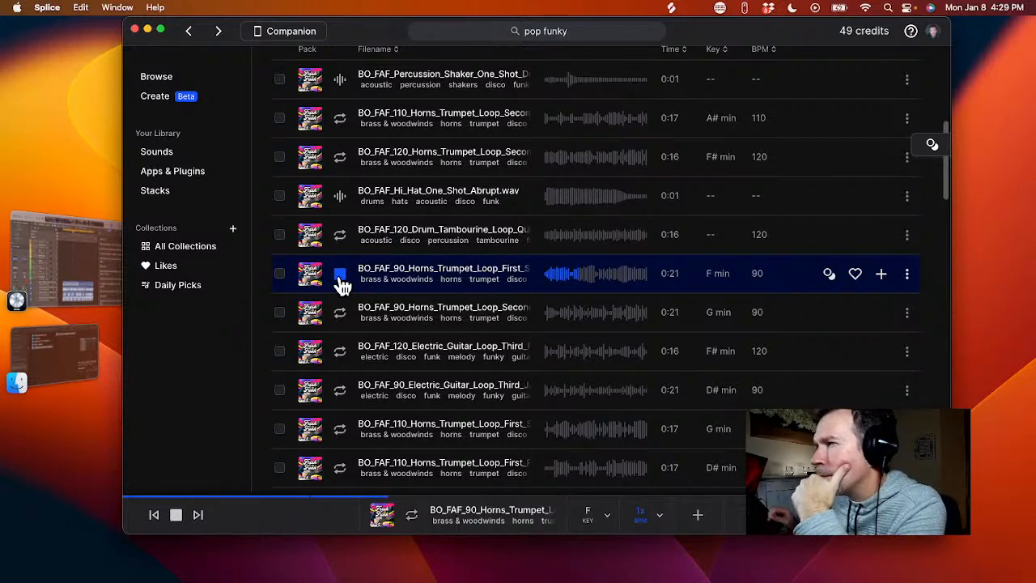
pyautogui.click(340, 275)
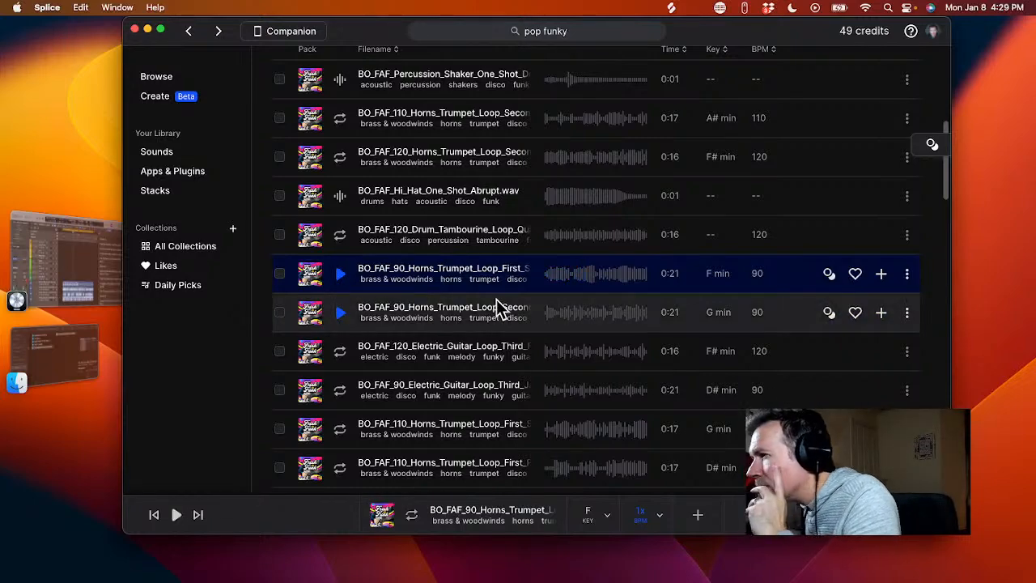
# - Browse further down page 2 of the pack's samples and preview the BO_FAF_110 horns ensemble Joy loop in F minor
pyautogui.scroll(-2, 499, 301)
pyautogui.scroll(-4, 500, 301)
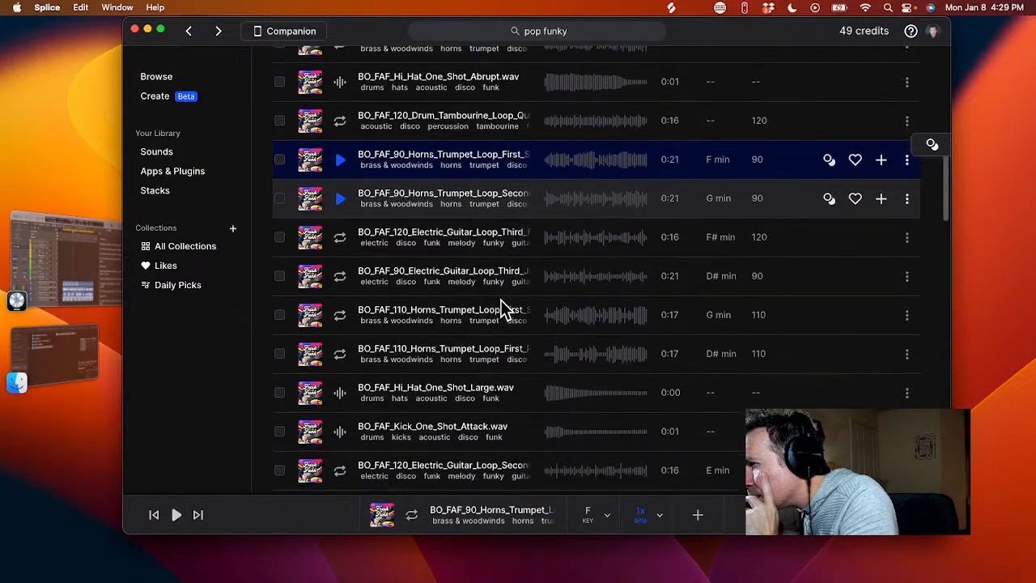
pyautogui.scroll(-8, 502, 307)
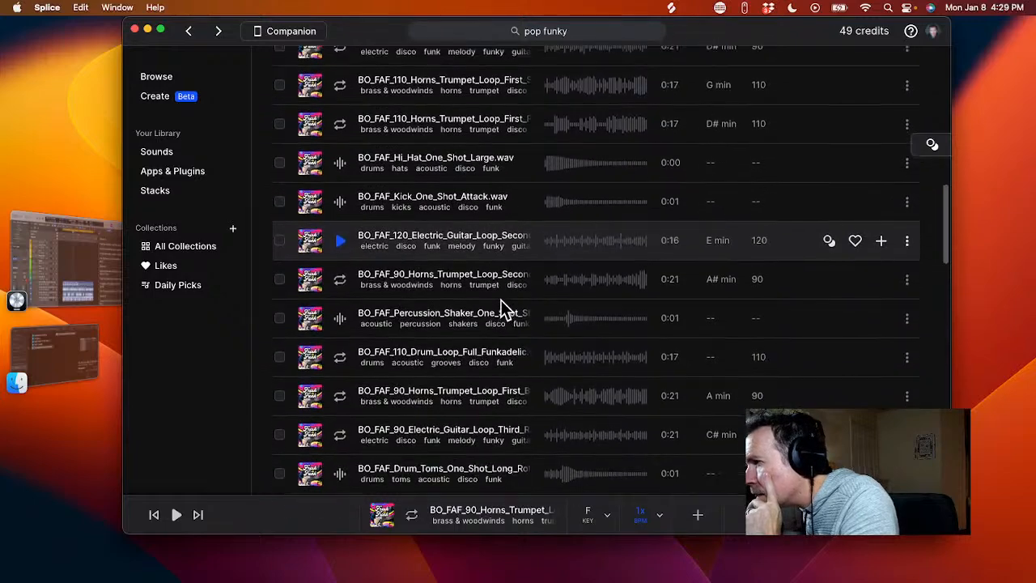
pyautogui.scroll(-8, 502, 308)
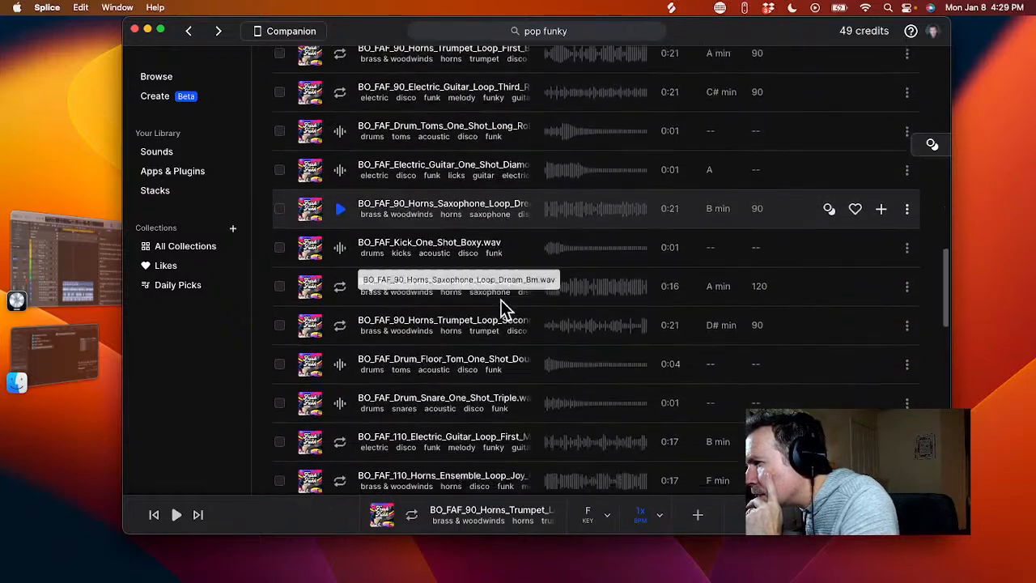
pyautogui.scroll(-2, 501, 300)
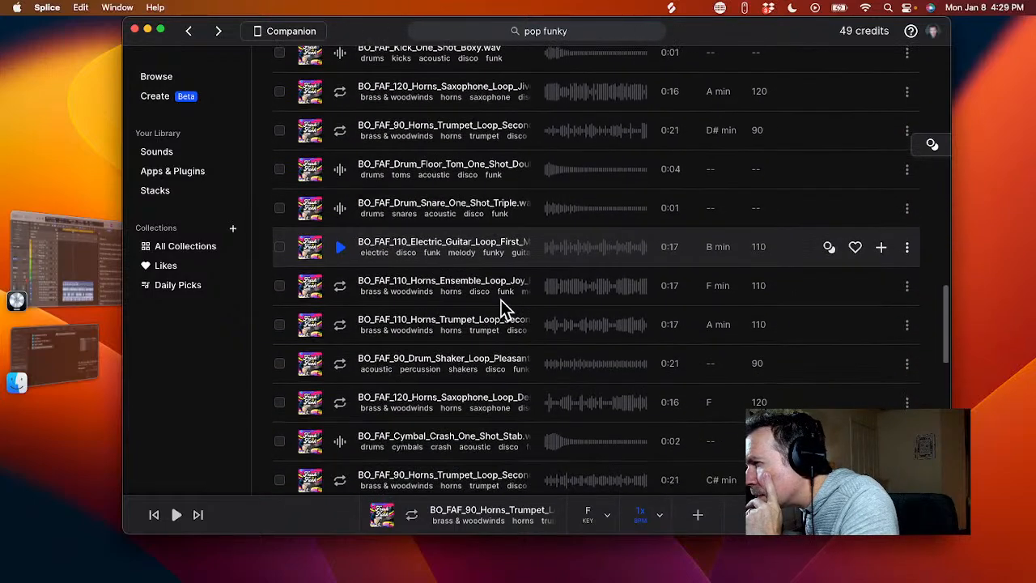
pyautogui.click(500, 300)
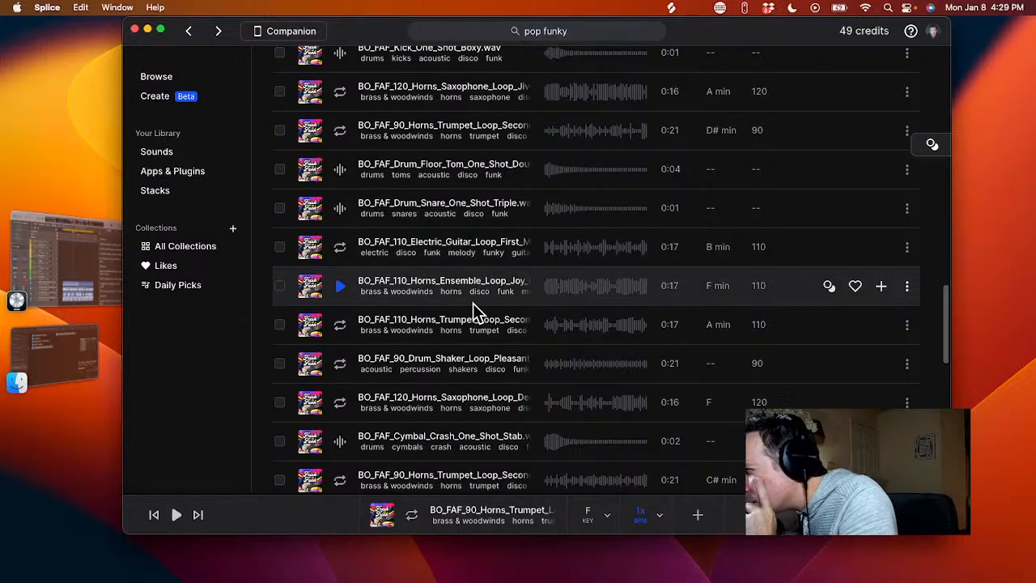
pyautogui.click(340, 290)
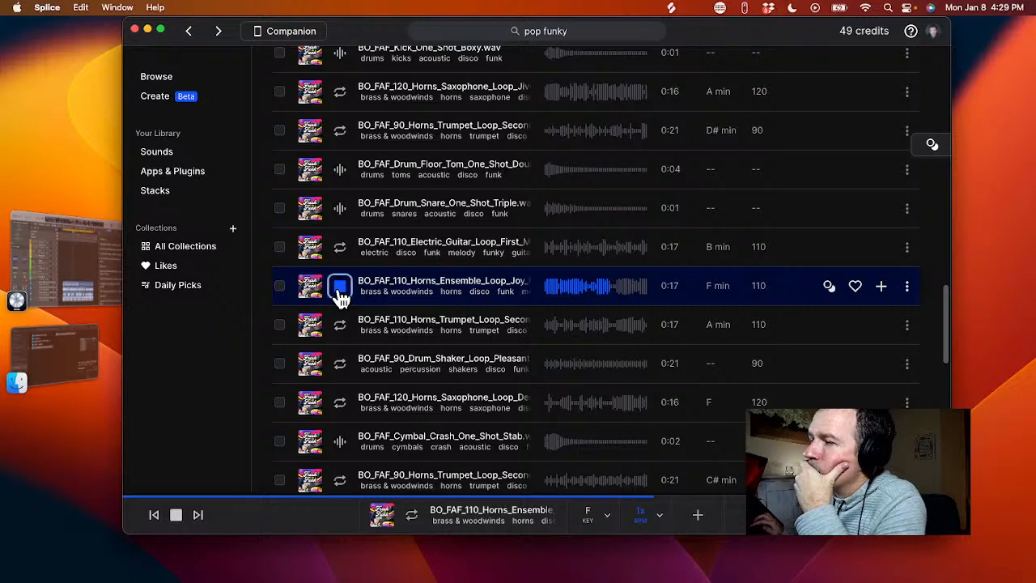
# - Add BO_FAF_110_Horns_Ensemble_Loop_Joy_Fm to the Splice library and place it on a new Logic Pro track at bar 5 below the Moonlight guitar loop
pyautogui.click(340, 293)
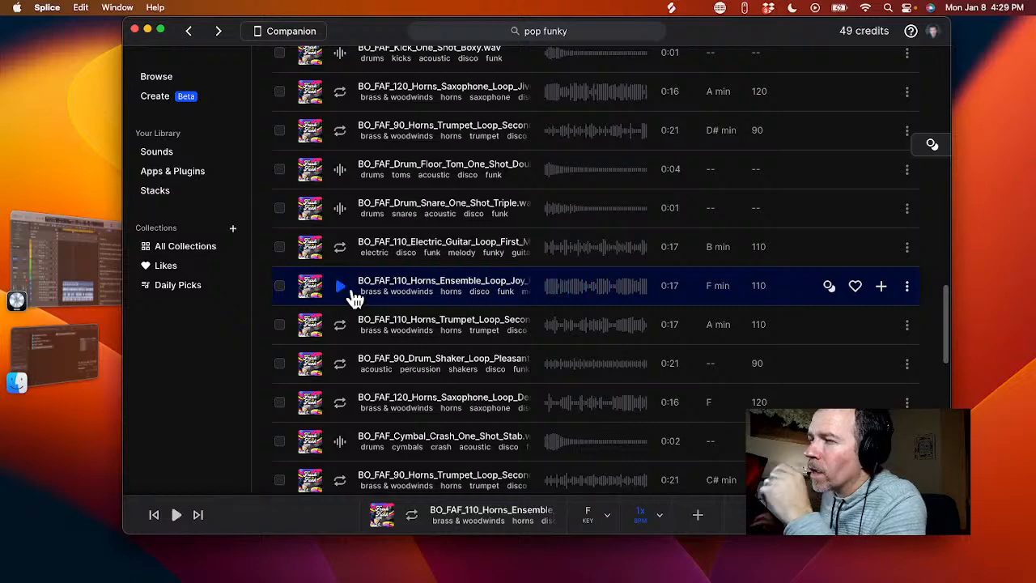
pyautogui.click(883, 290)
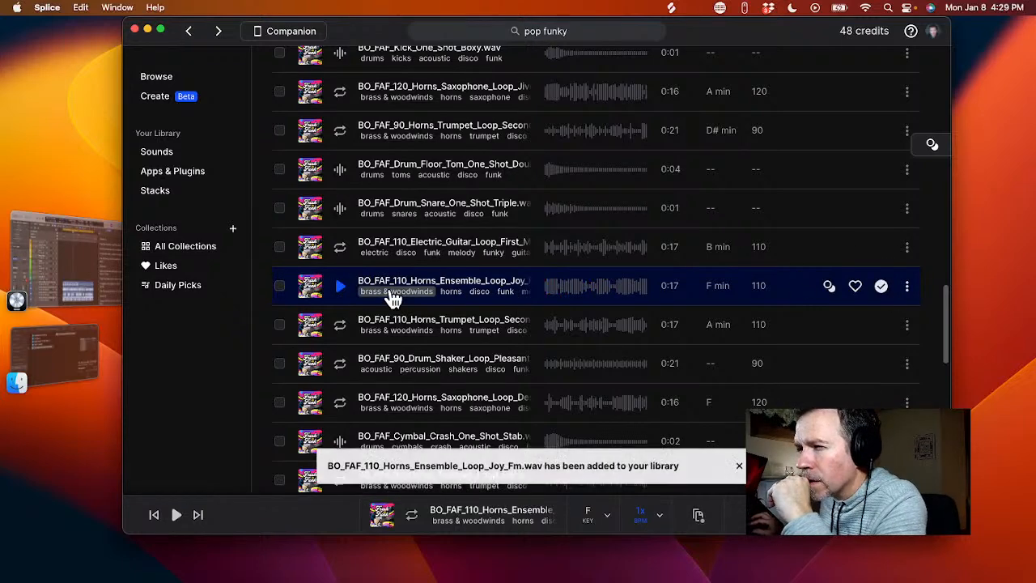
pyautogui.moveTo(391, 296); pyautogui.dragTo(427, 573)
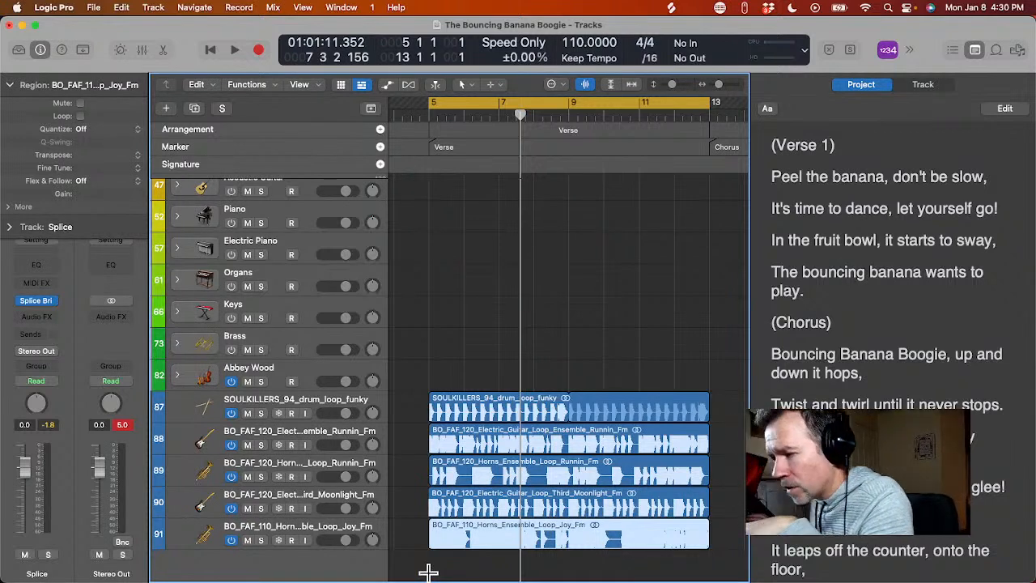
# - Analyze the tempo of the Joy horns ensemble region in the Smart Tempo editor
pyautogui.press('e')
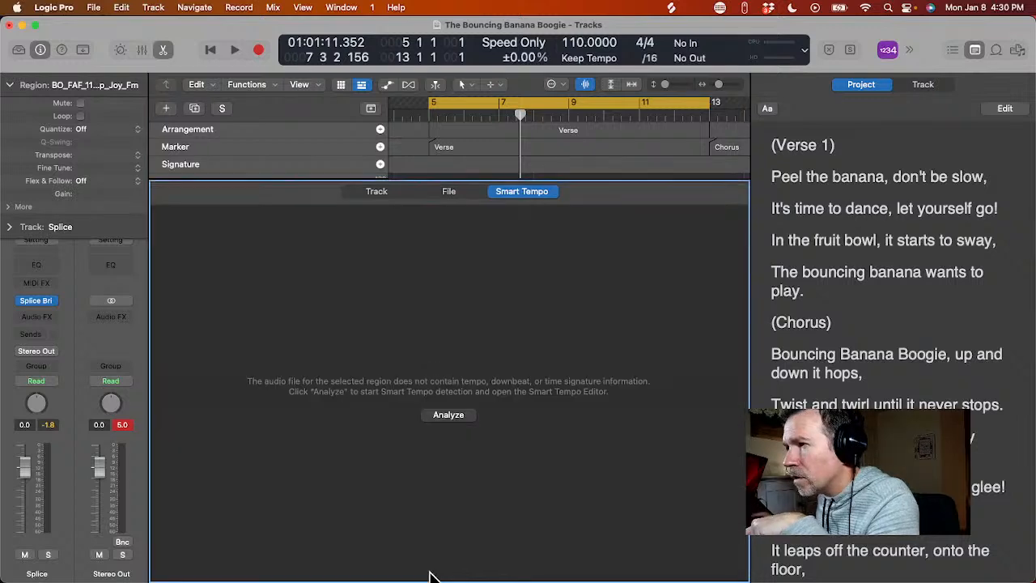
pyautogui.click(445, 415)
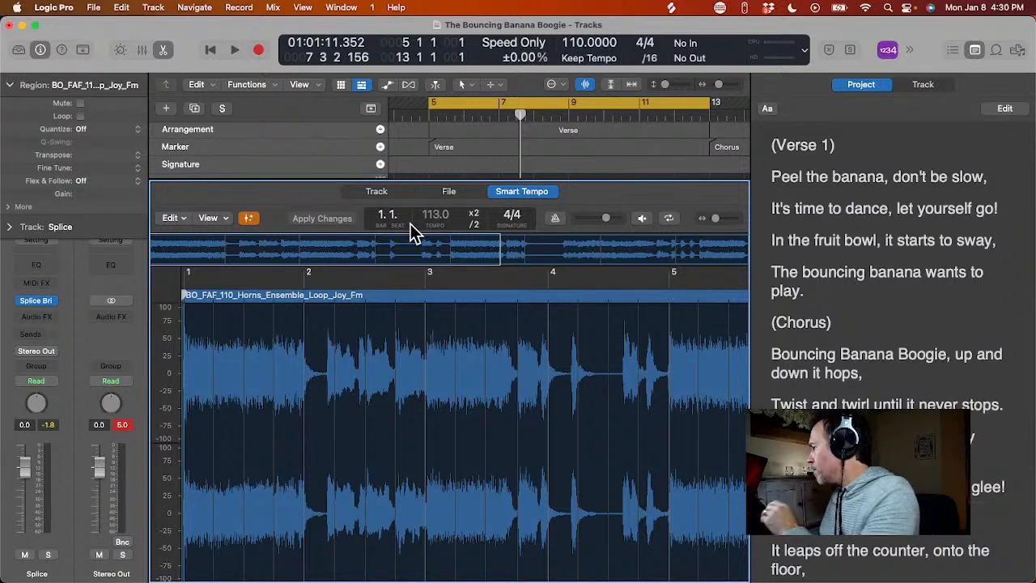
# - Switch to Safari and search the web in a new tab for "Log Pro X can change smart tempo settlings"
pyautogui.press('super+Tab')
pyautogui.press('super+Tab')
pyautogui.press('super+Tab')
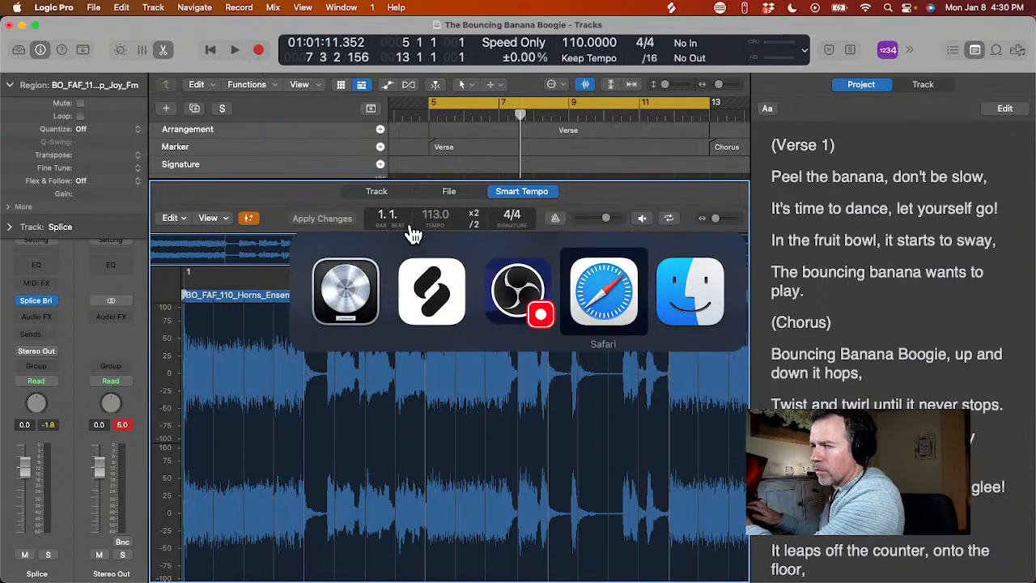
pyautogui.press('super+t')
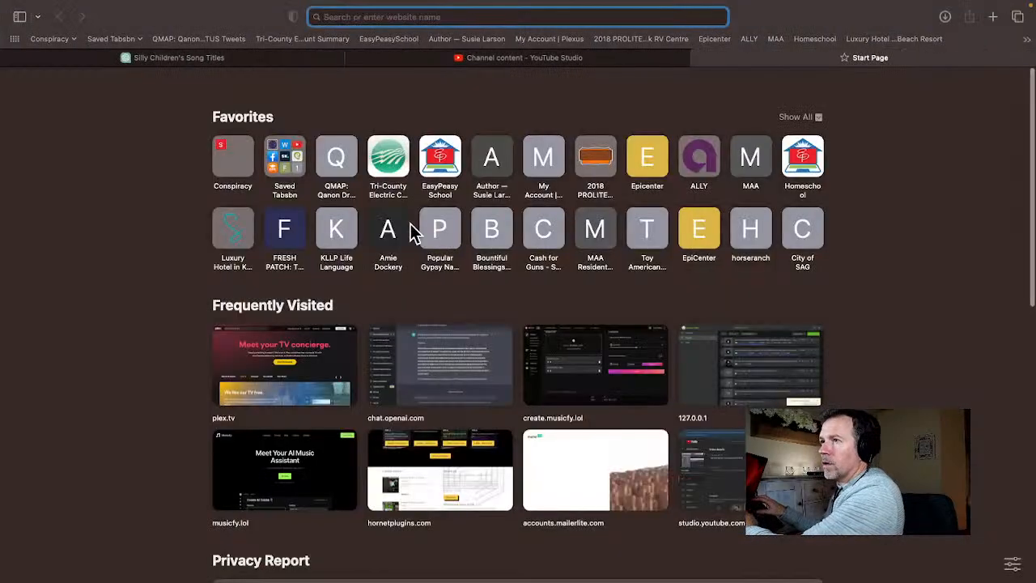
pyautogui.moveTo(301, 6)
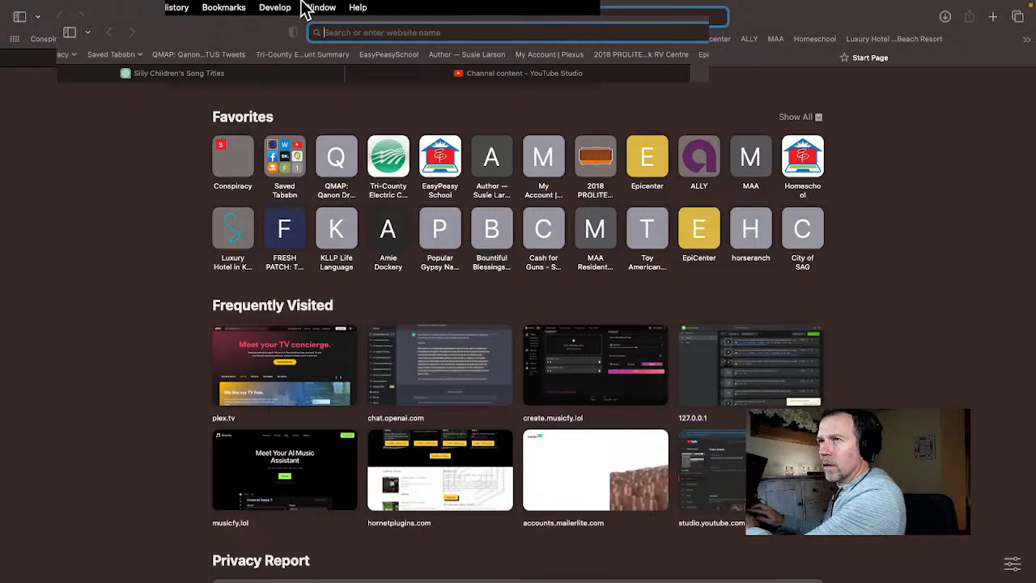
pyautogui.write('Log Pr')
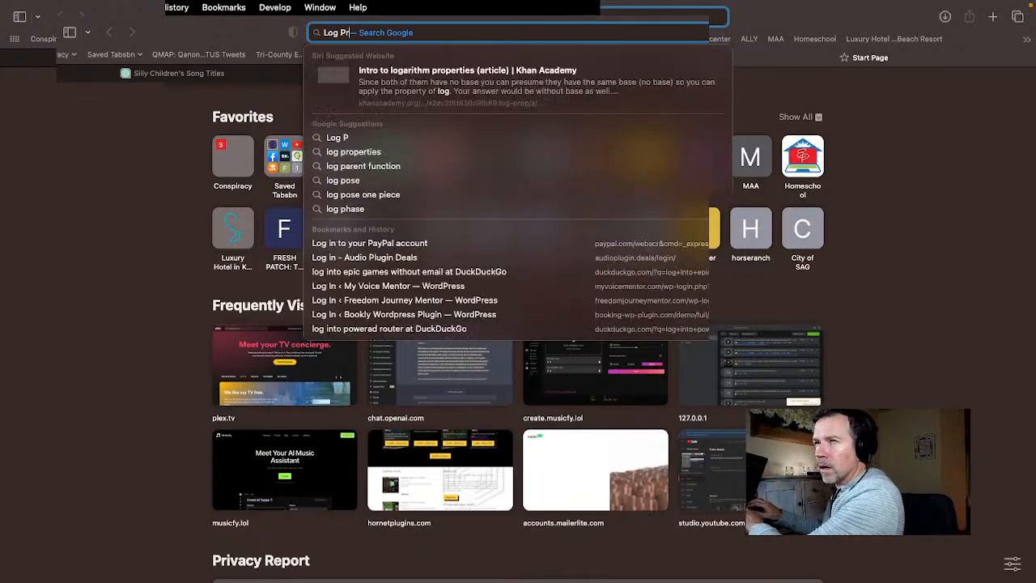
pyautogui.write('o X ca')
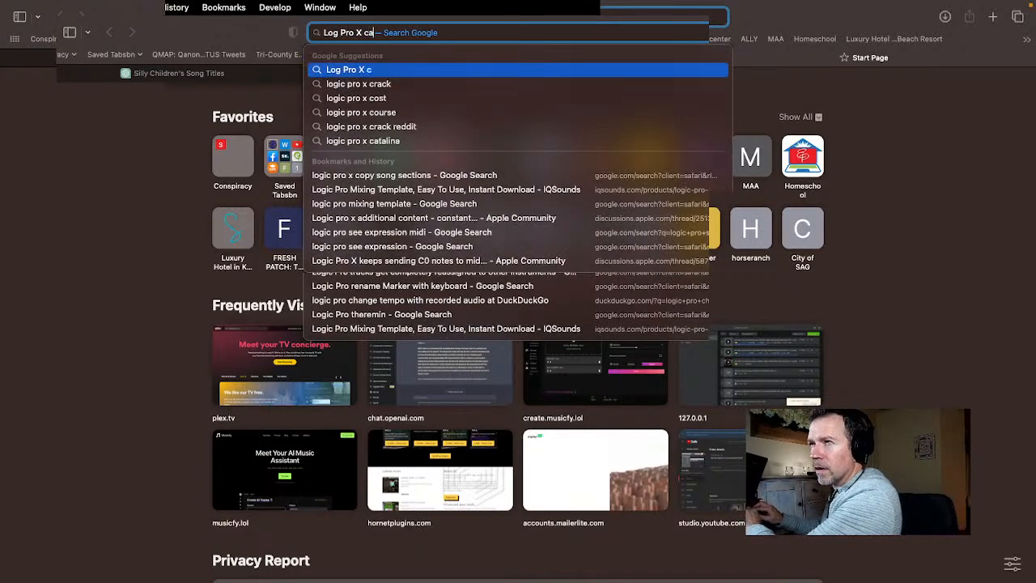
pyautogui.write('n cha')
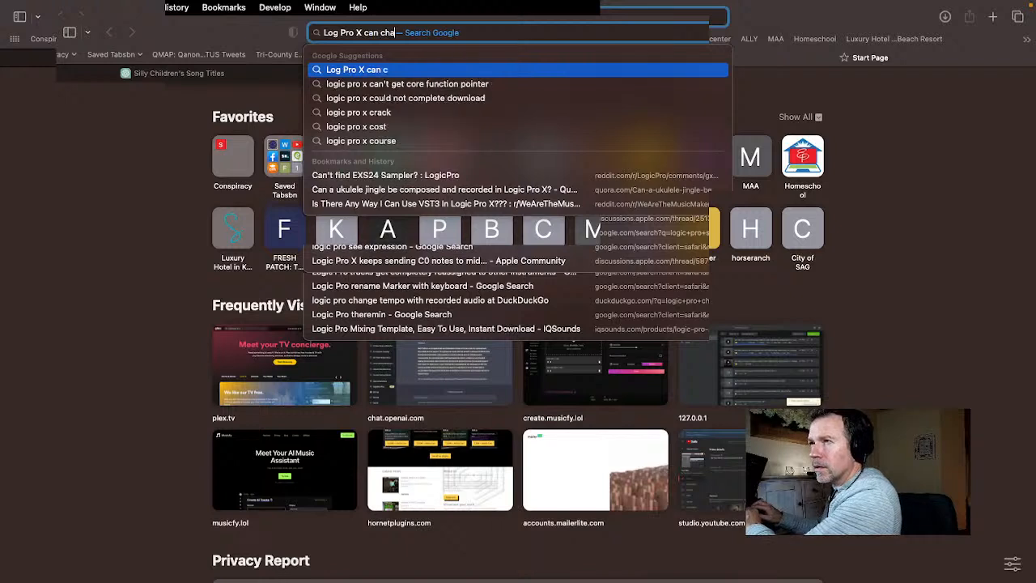
pyautogui.write('nge smar')
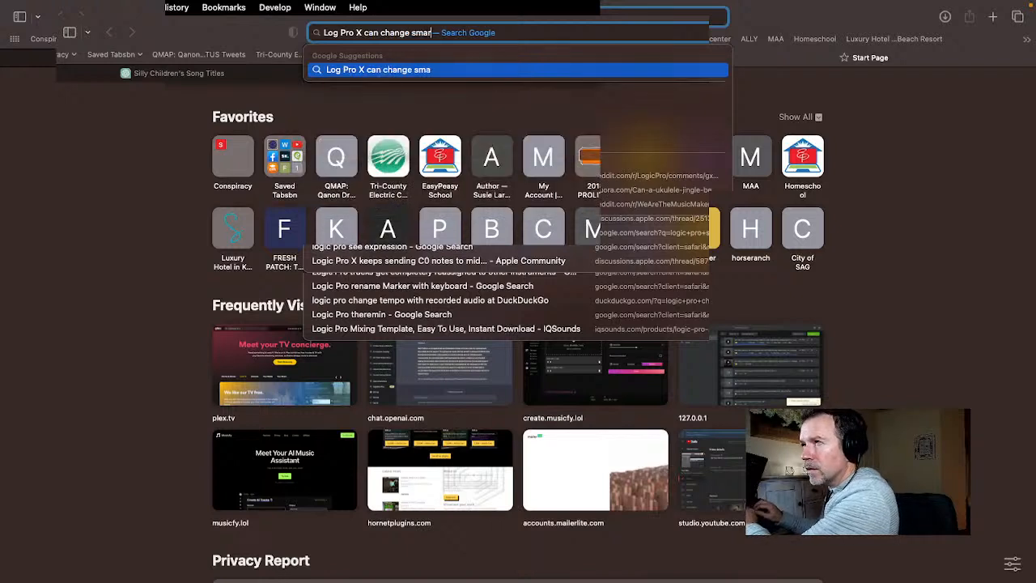
pyautogui.write('t tempo')
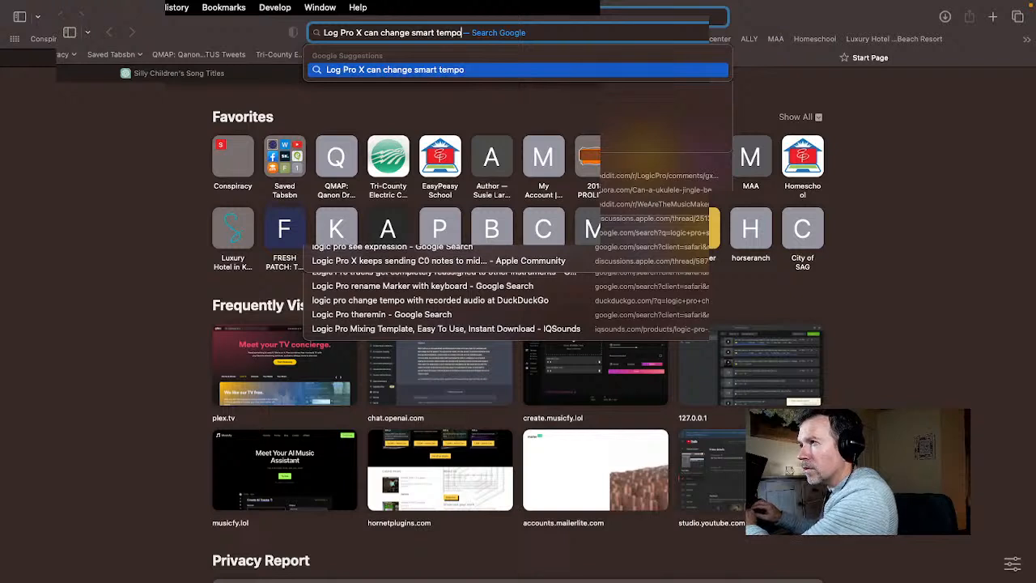
pyautogui.write(' sett')
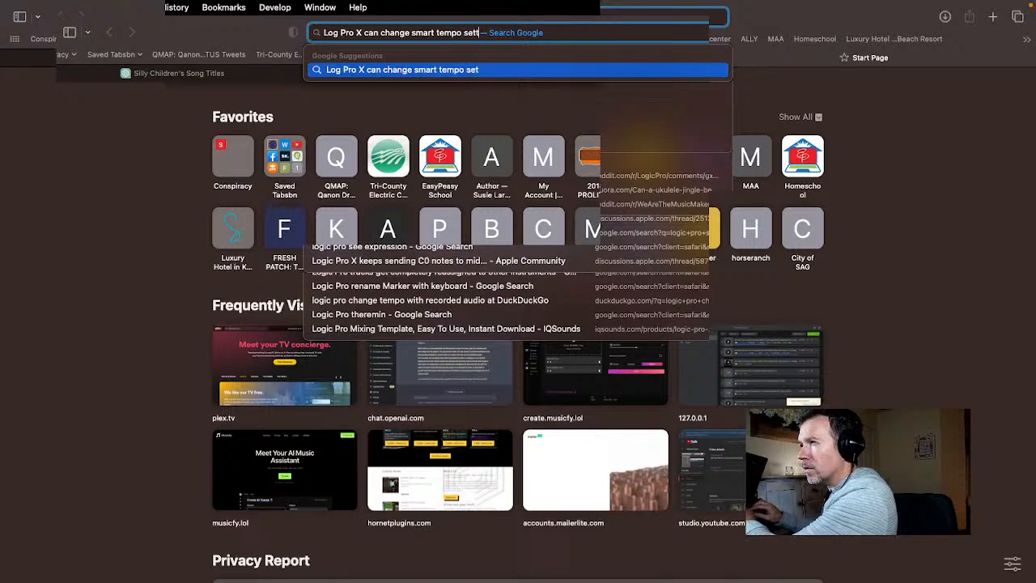
pyautogui.write('lings')
pyautogui.press('Return')
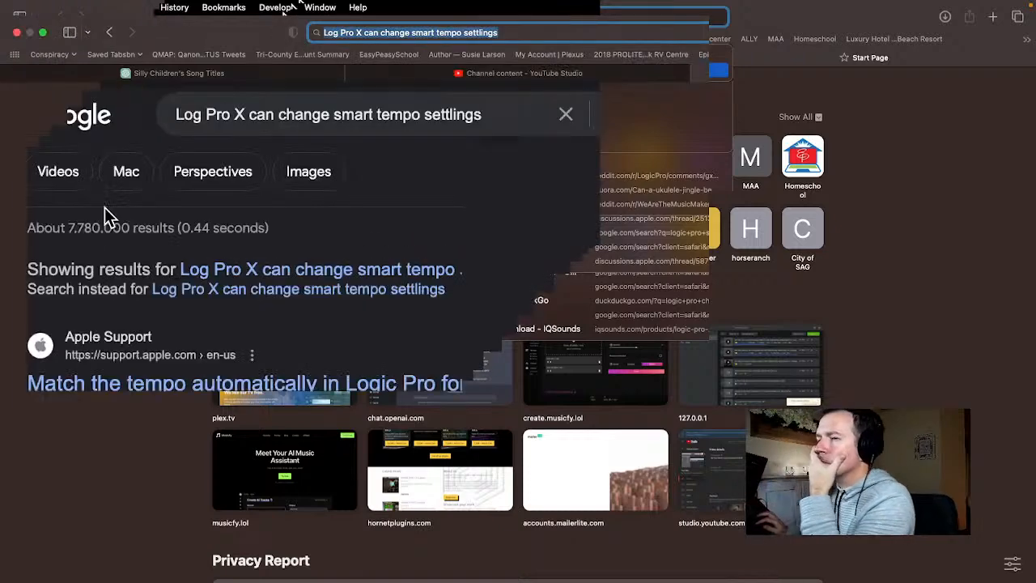
# - Look through the search results for guidance on changing Smart Tempo settings in Logic Pro
pyautogui.scroll(-1, 51, 364)
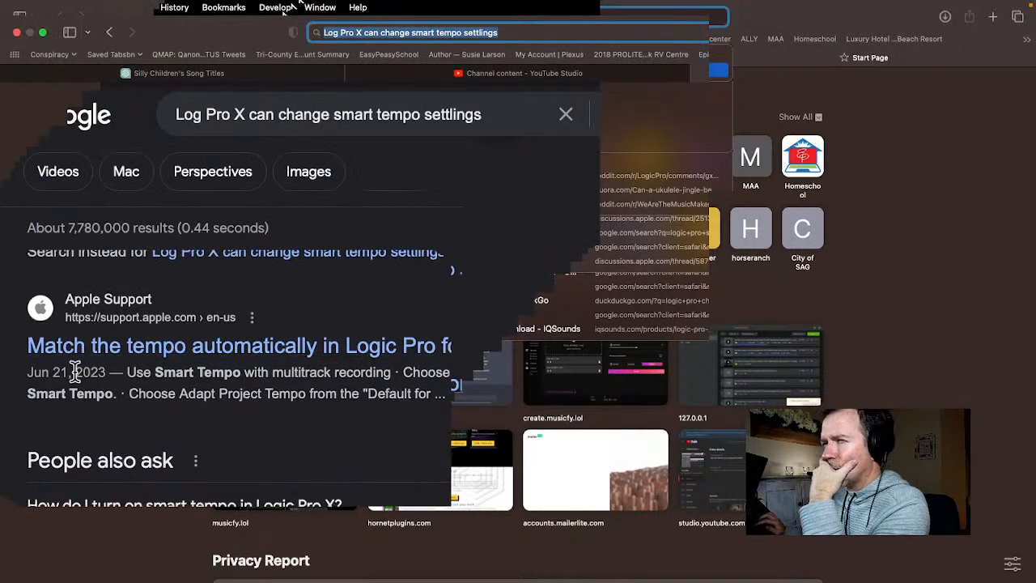
pyautogui.scroll(-4, 48, 397)
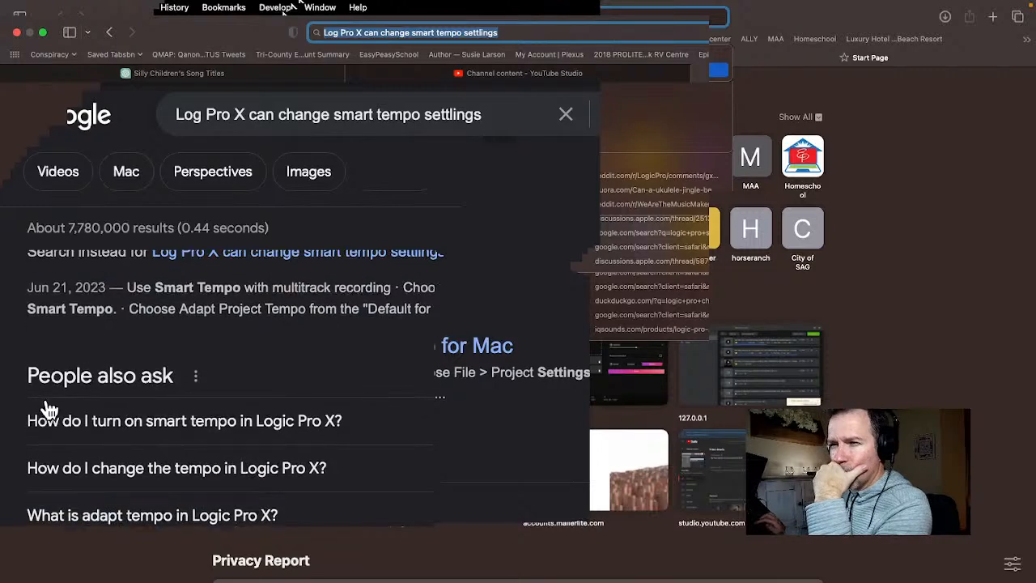
pyautogui.scroll(-2, 47, 413)
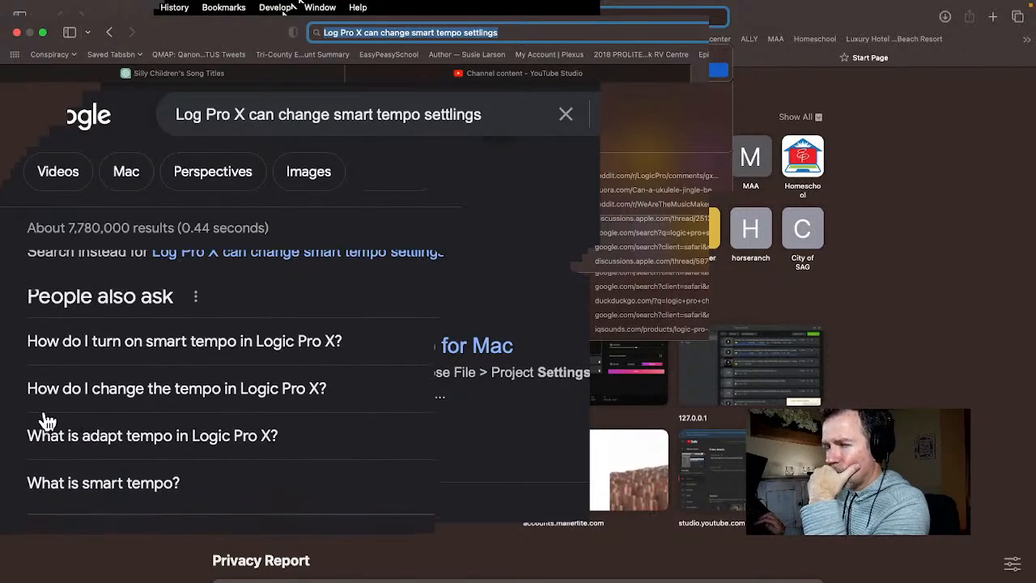
pyautogui.scroll(-5, 47, 421)
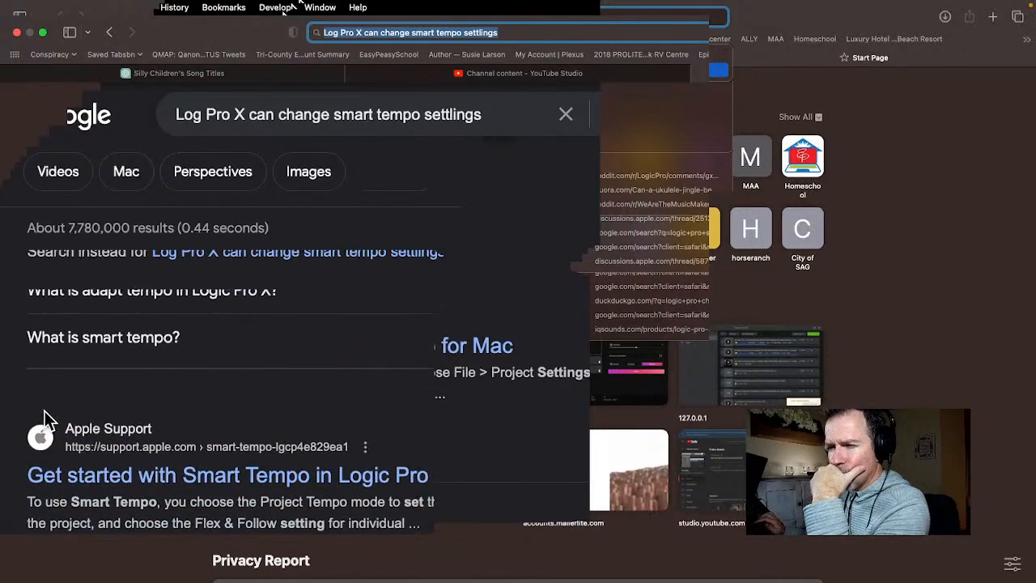
pyautogui.scroll(-4, 47, 420)
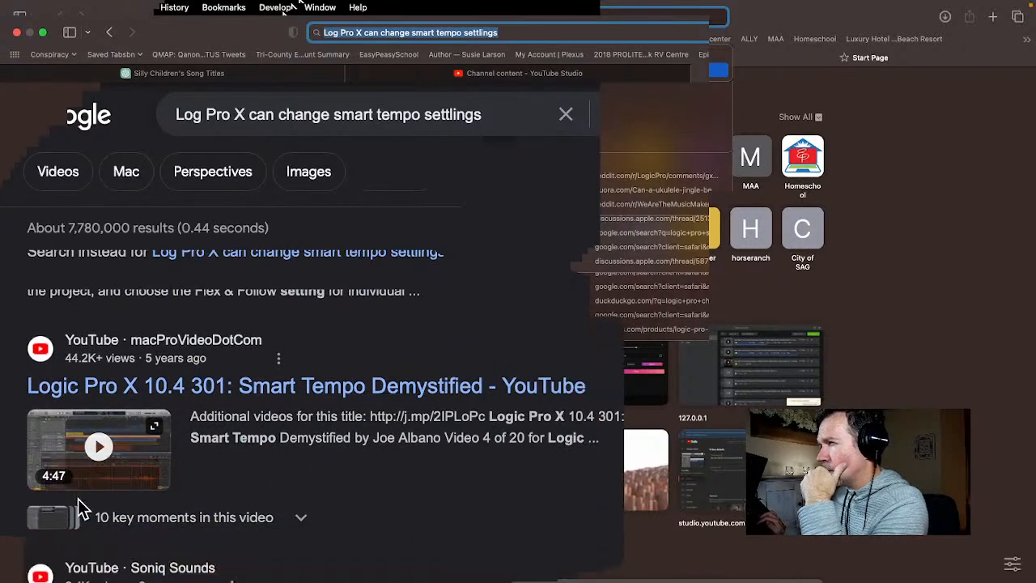
pyautogui.scroll(-4, 79, 501)
pyautogui.scroll(-8, 78, 499)
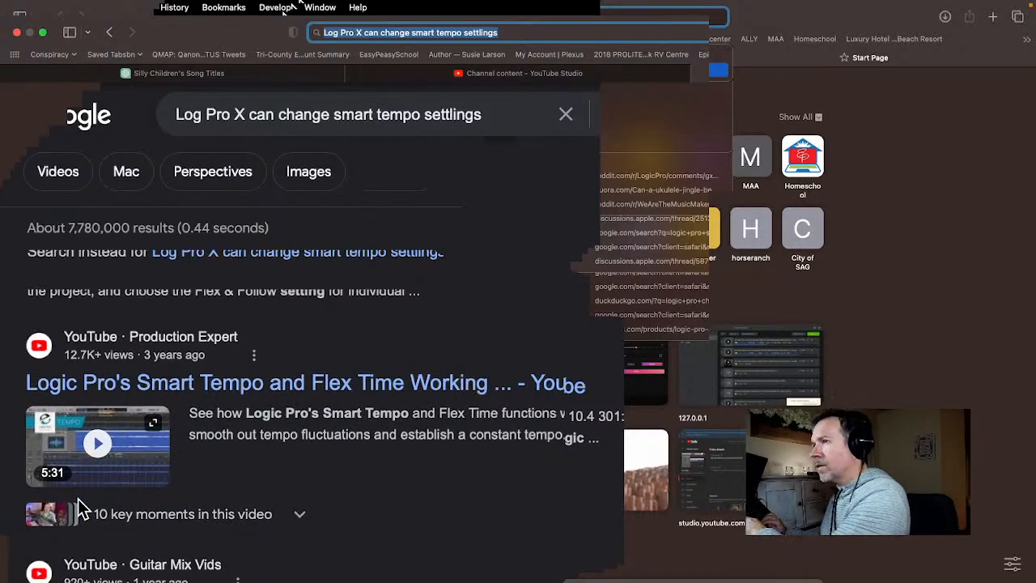
pyautogui.scroll(-3, 78, 498)
pyautogui.scroll(-4, 78, 498)
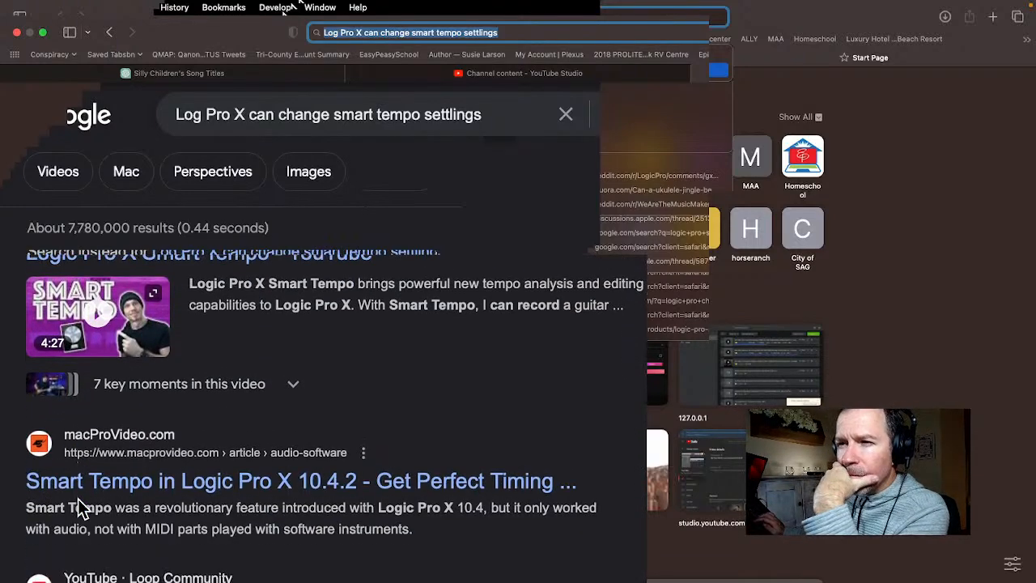
pyautogui.scroll(10, 79, 507)
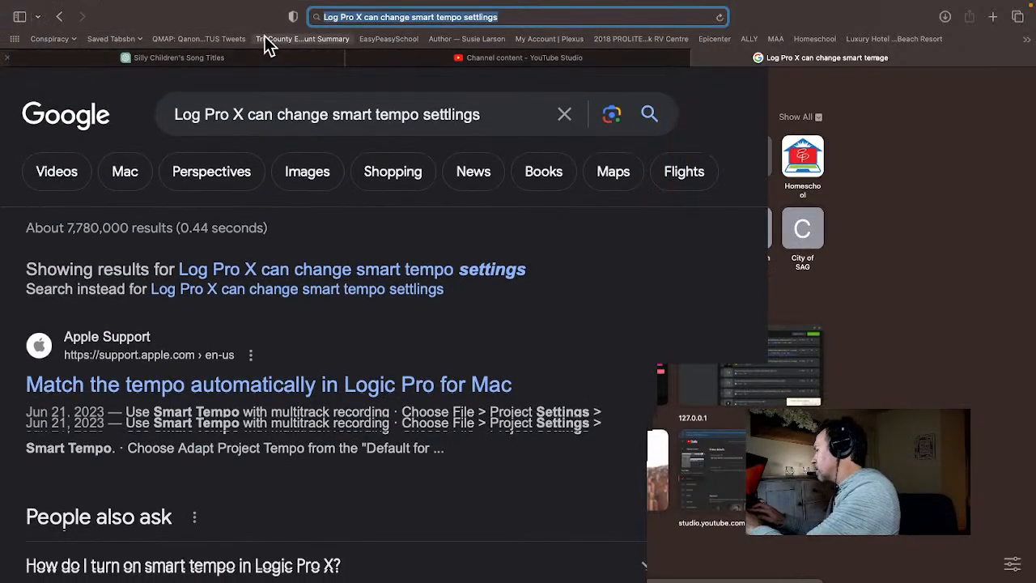
# - Search the web for "Logic Pro Make Audio Loop Editable" and skim the featured answer and related questions
pyautogui.write('Logic Pro')
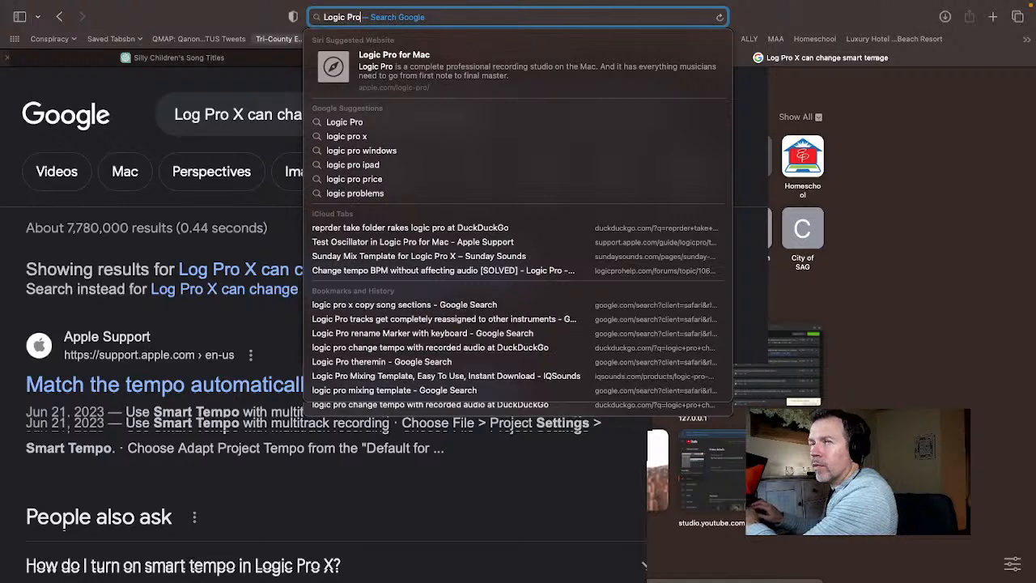
pyautogui.write(' Make')
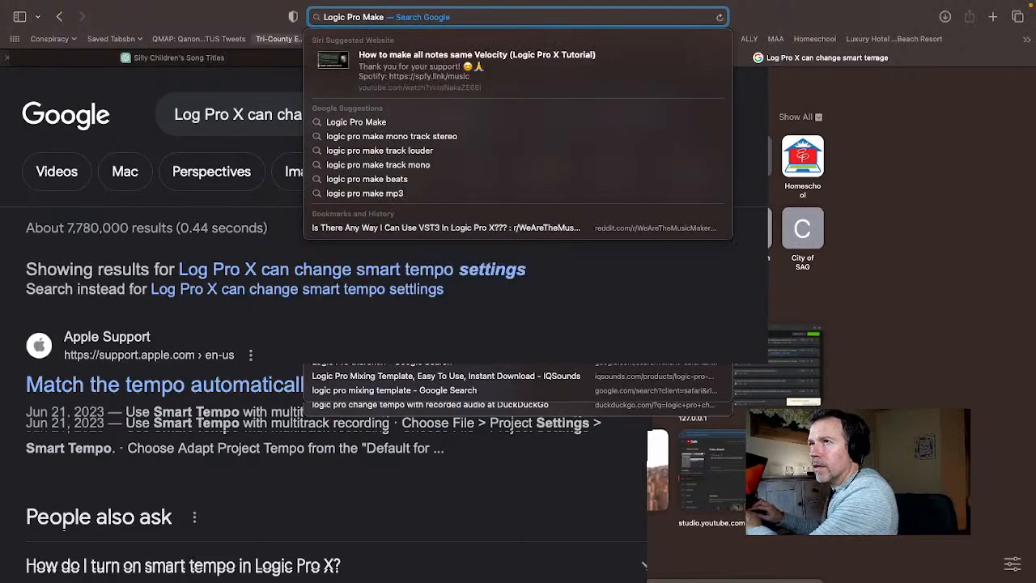
pyautogui.write(' Audi')
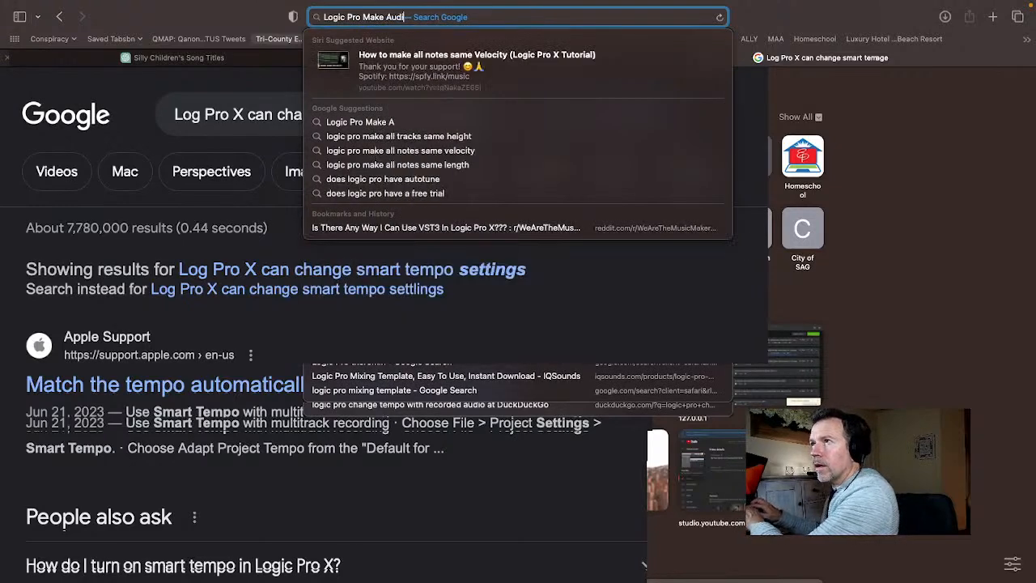
pyautogui.write('o Loop Edit')
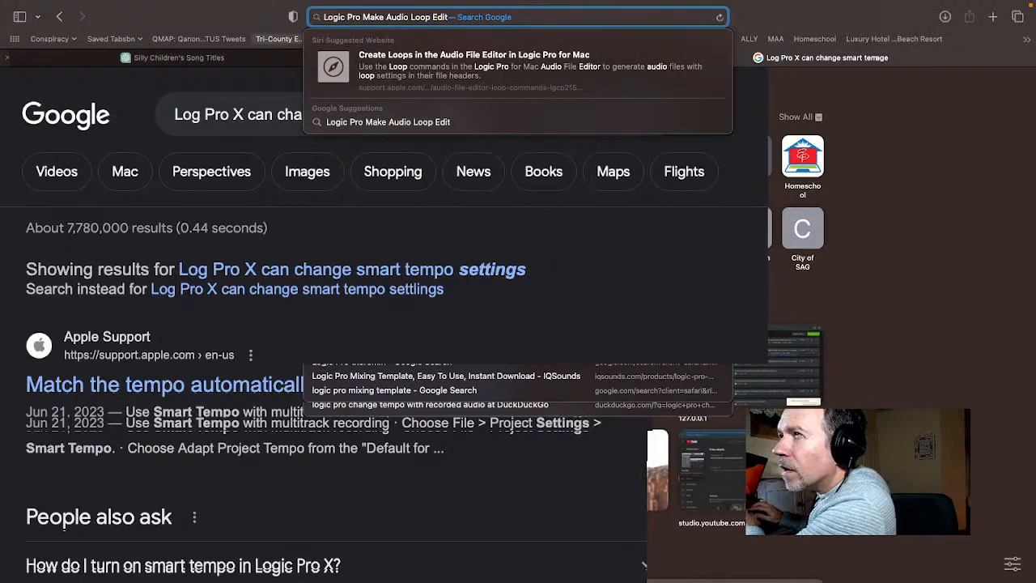
pyautogui.write('able')
pyautogui.press('Return')
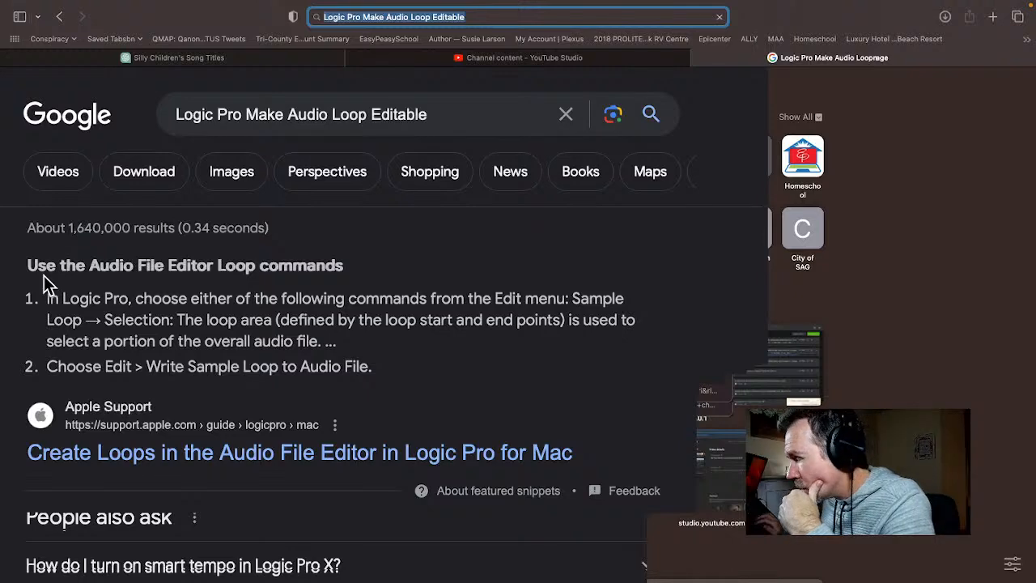
pyautogui.scroll(-2, 32, 312)
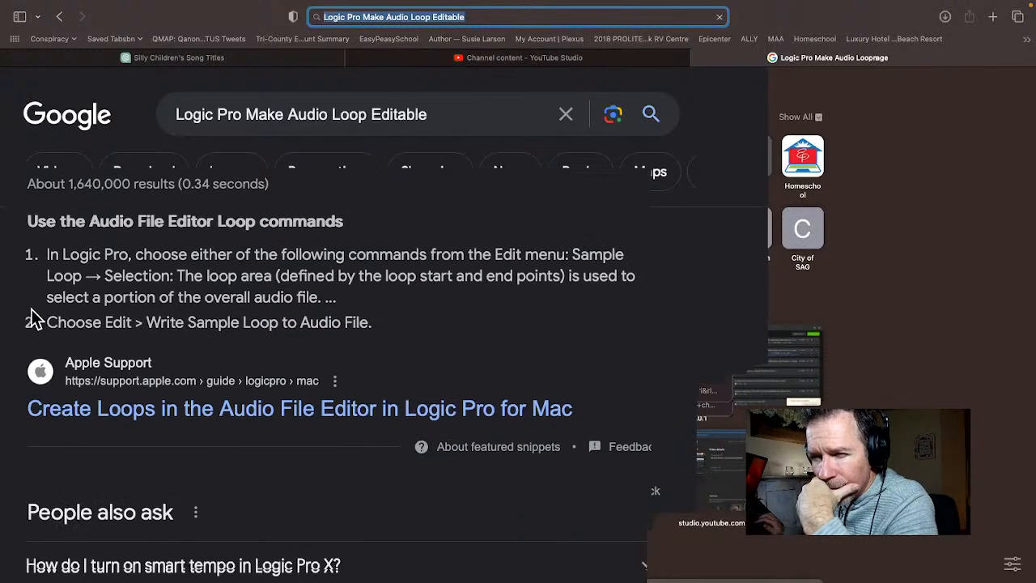
pyautogui.scroll(-5, 34, 316)
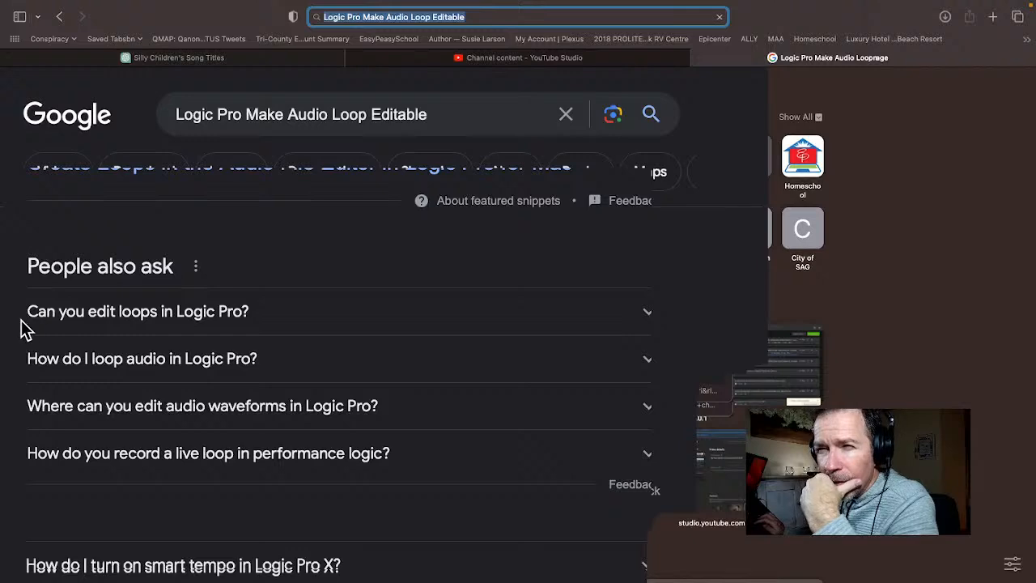
pyautogui.scroll(6, 29, 324)
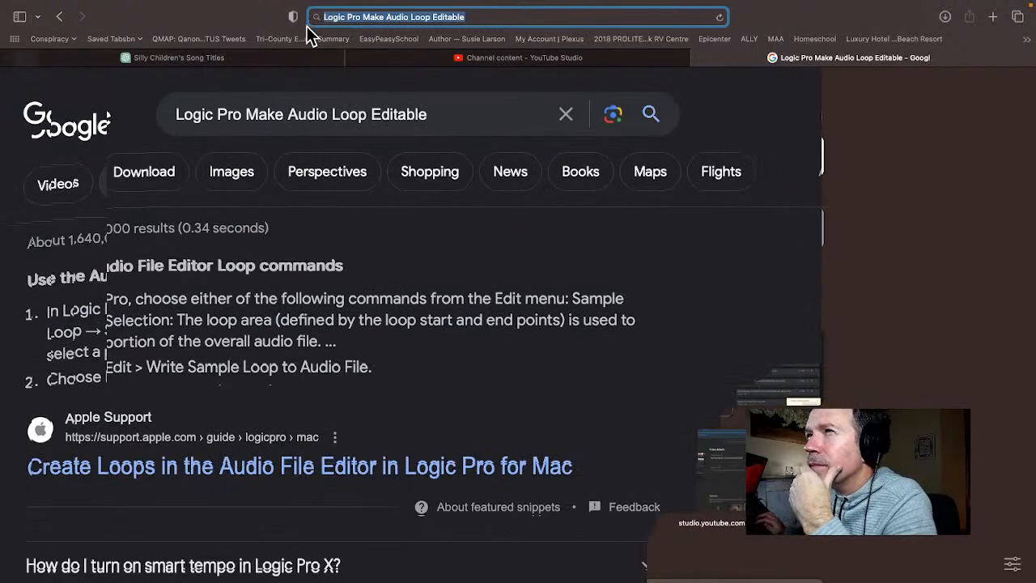
# - Refine the web search to "Logic Pro Make Audio region Editable" and look through the articles, videos and related questions
pyautogui.click(426, 21)
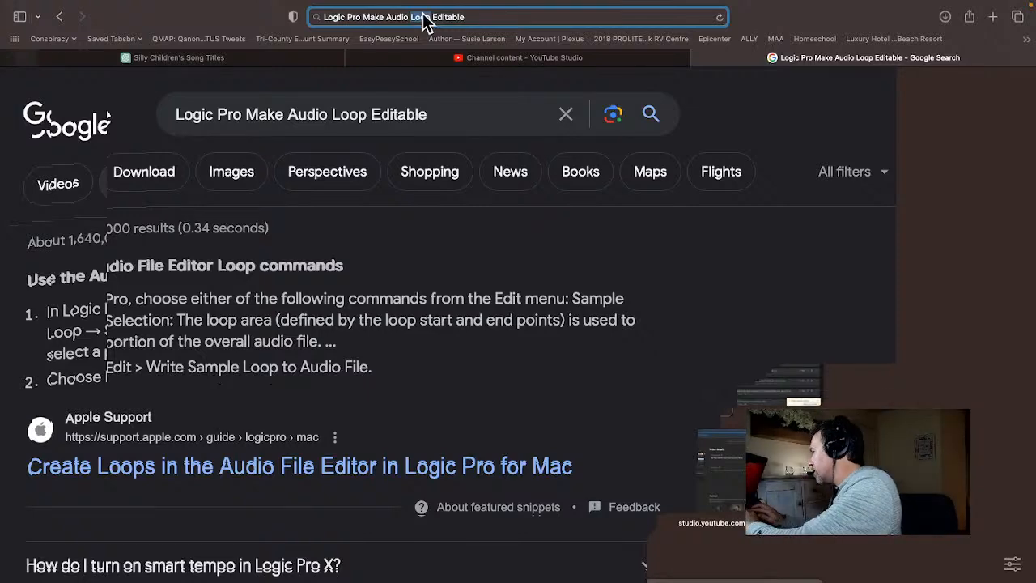
pyautogui.doubleClick(427, 20)
pyautogui.write('region')
pyautogui.press('Return')
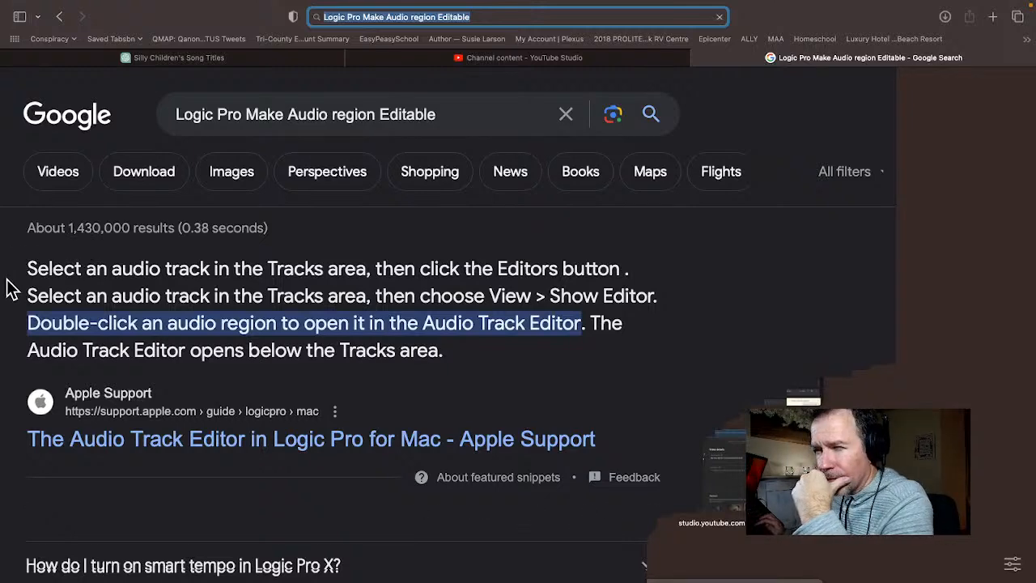
pyautogui.scroll(-5, 9, 289)
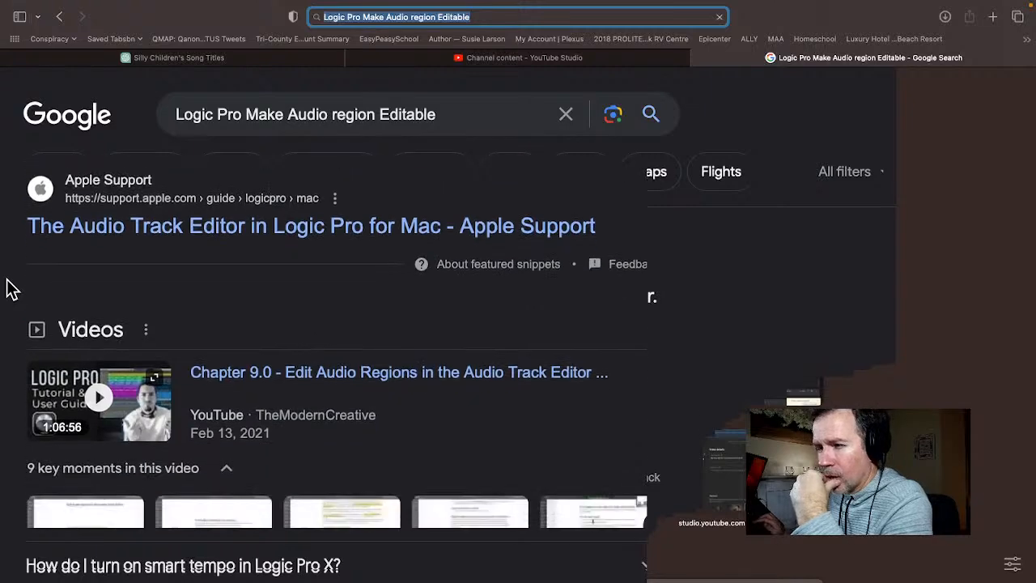
pyautogui.scroll(-4, 10, 289)
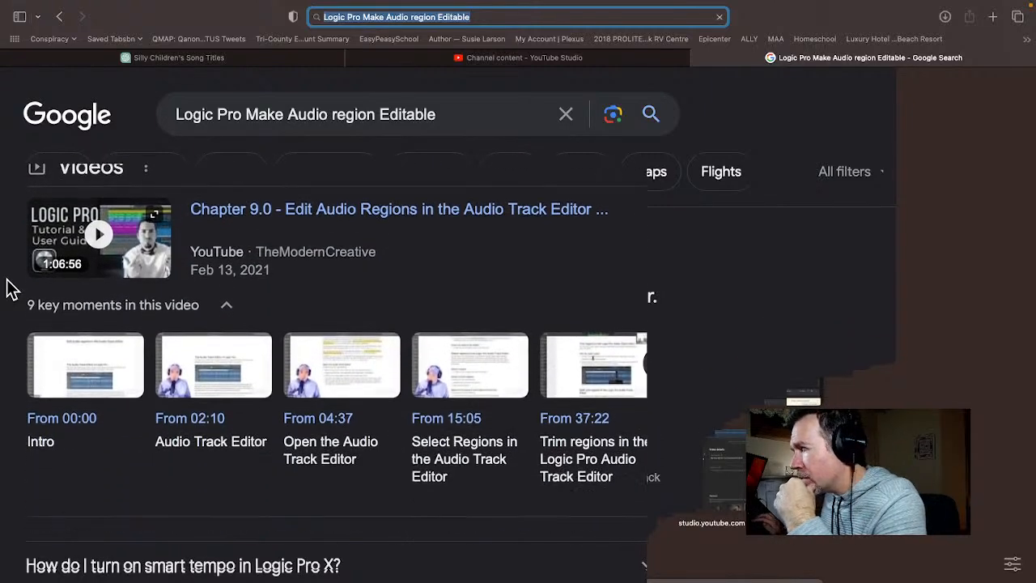
pyautogui.scroll(-15, 9, 289)
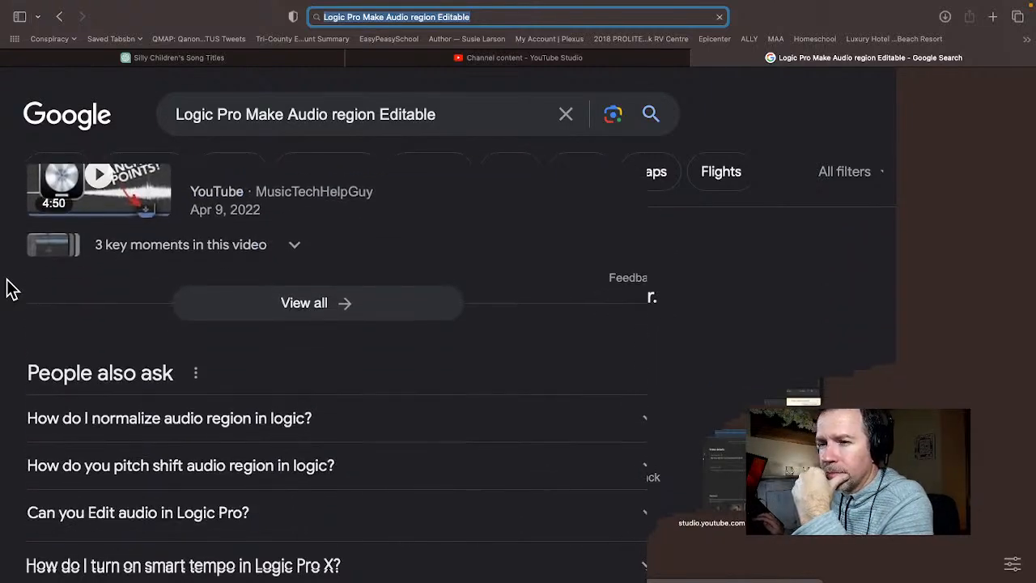
pyautogui.scroll(-3, 9, 289)
pyautogui.scroll(-2, 10, 289)
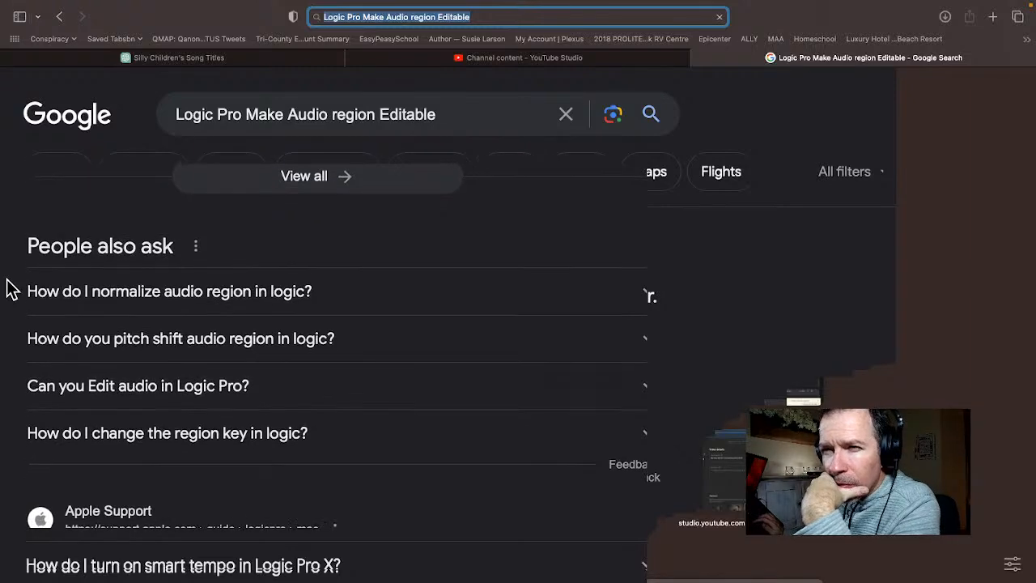
pyautogui.scroll(-1, 9, 289)
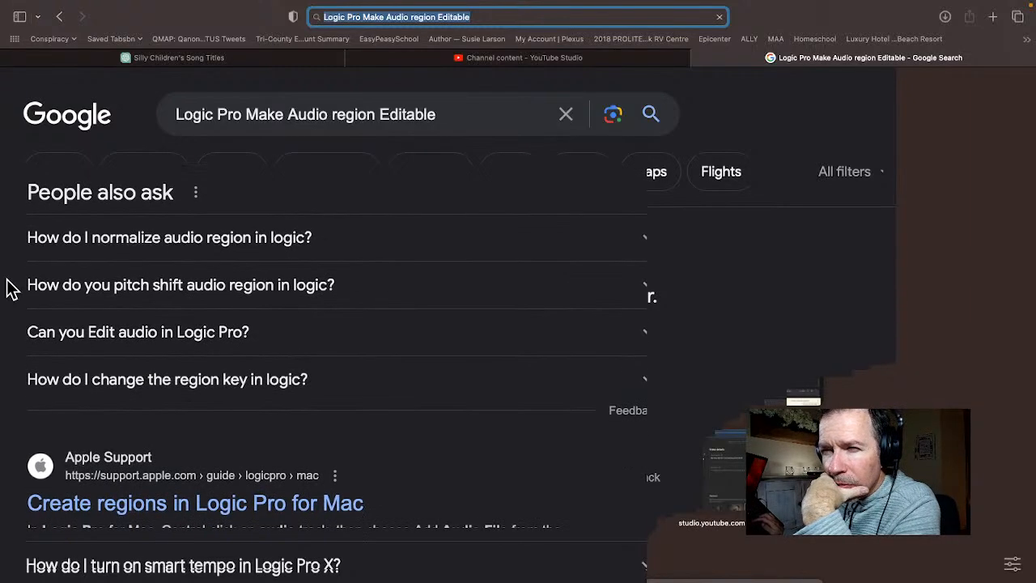
# - Search the web for "logic pro convert audio region to make them editable"
pyautogui.scroll(-4, 10, 289)
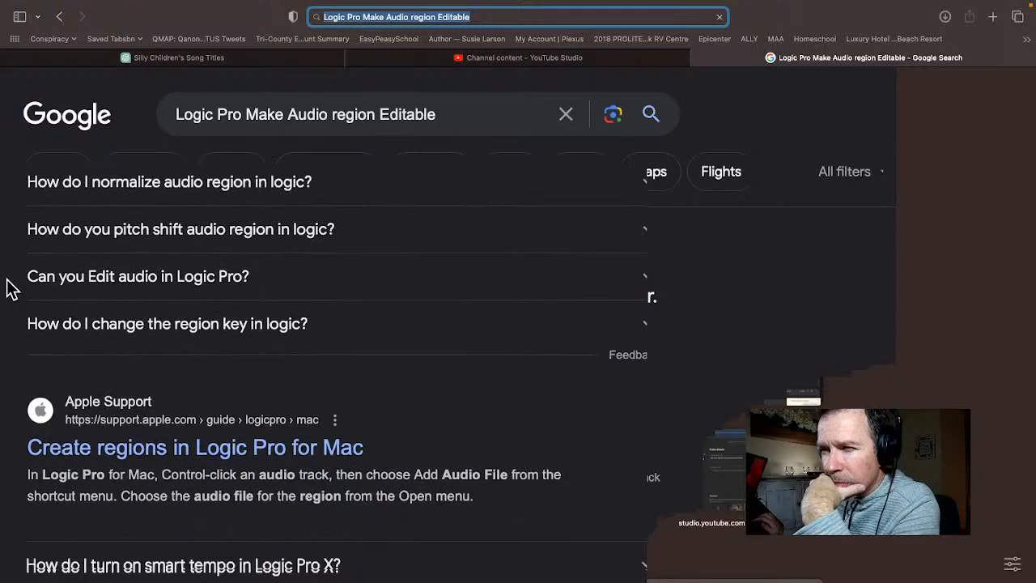
pyautogui.scroll(-7, 10, 289)
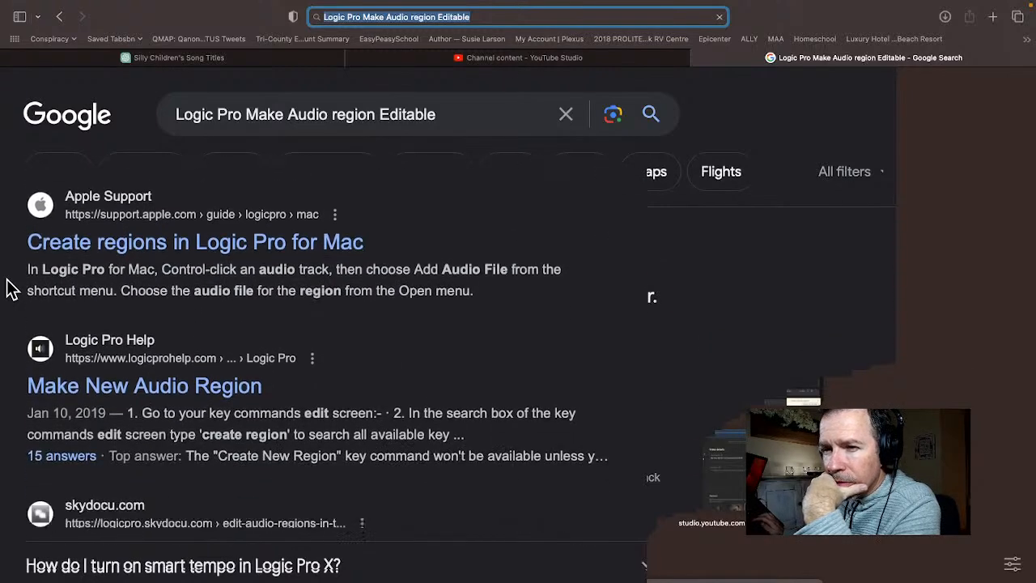
pyautogui.scroll(-15, 10, 288)
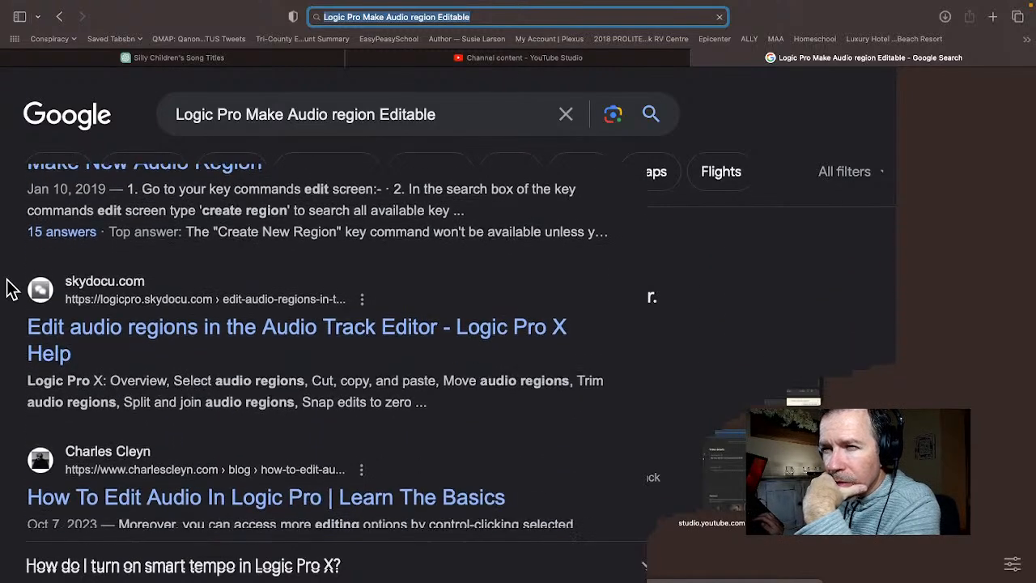
pyautogui.scroll(15, 10, 289)
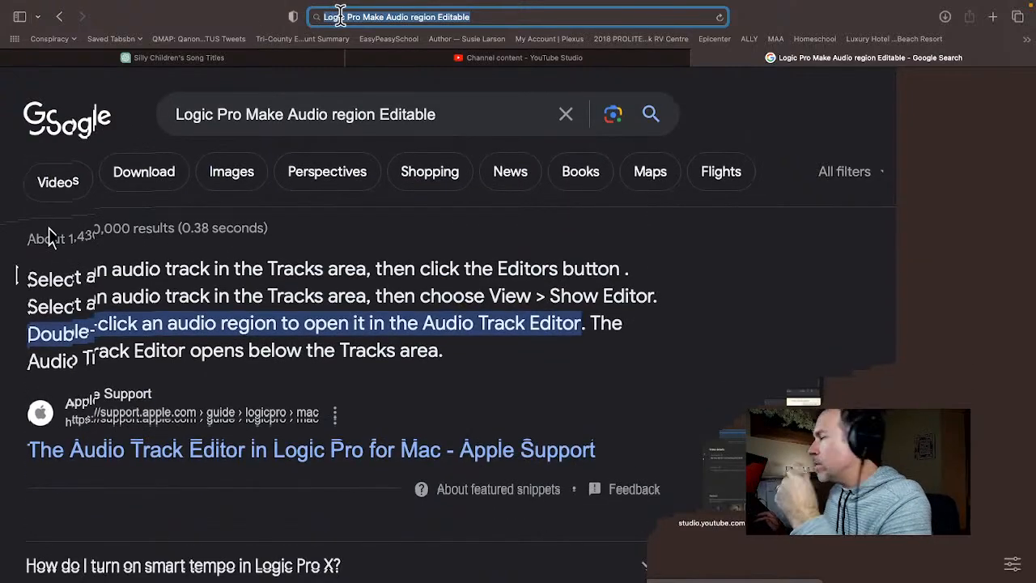
pyautogui.write('logic pro ')
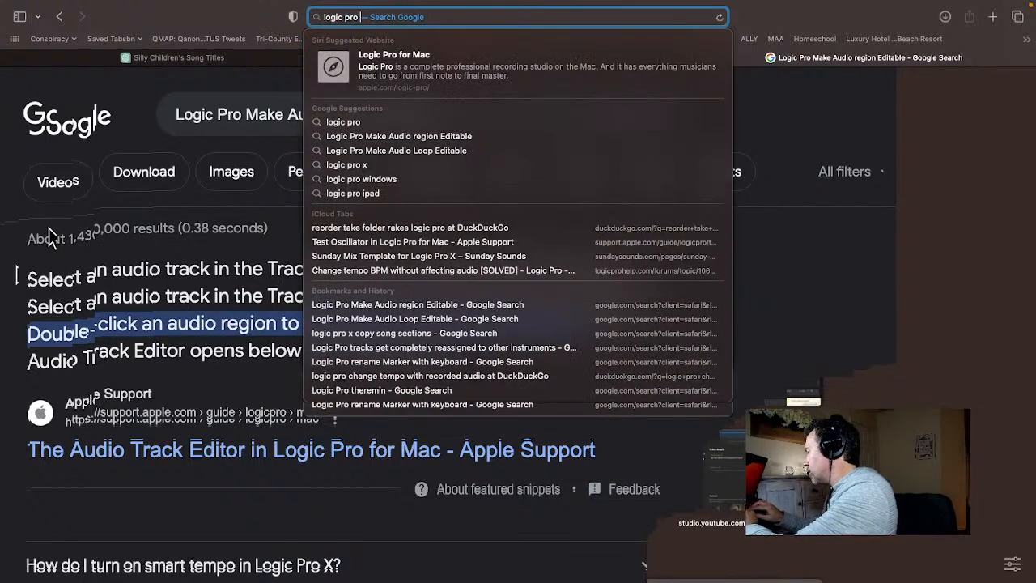
pyautogui.write('convert aud')
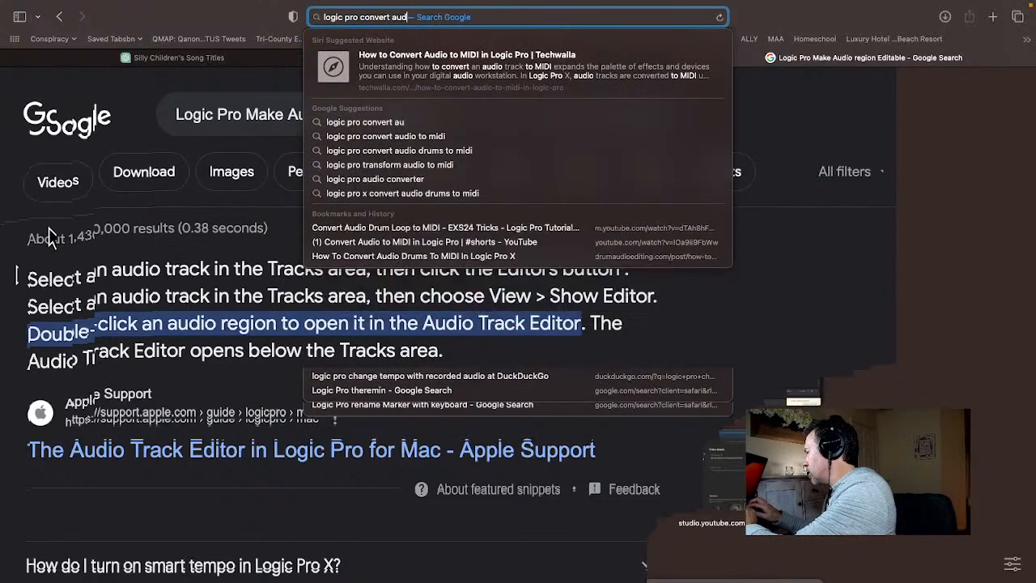
pyautogui.write('io region to ')
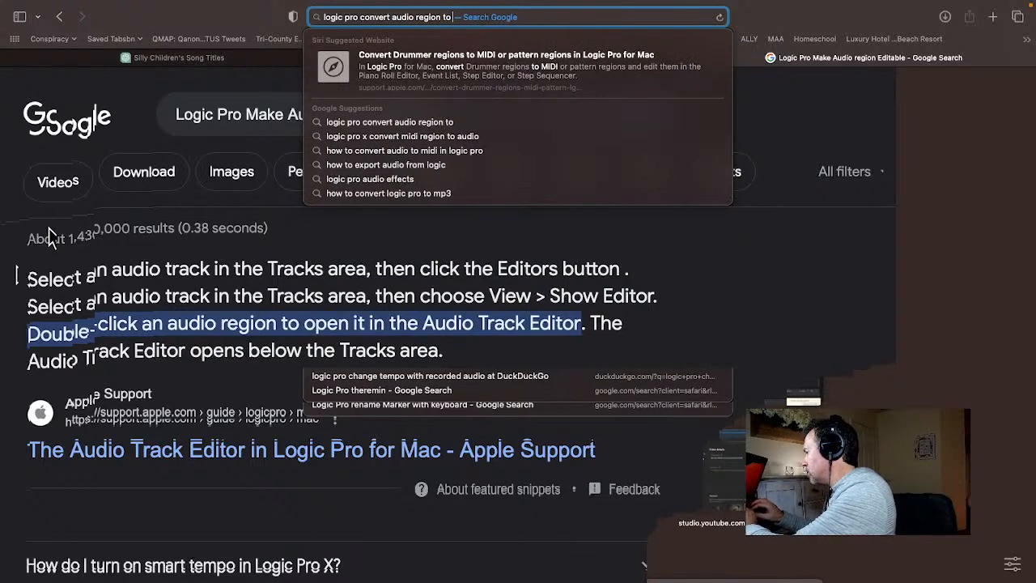
pyautogui.write('make them edit')
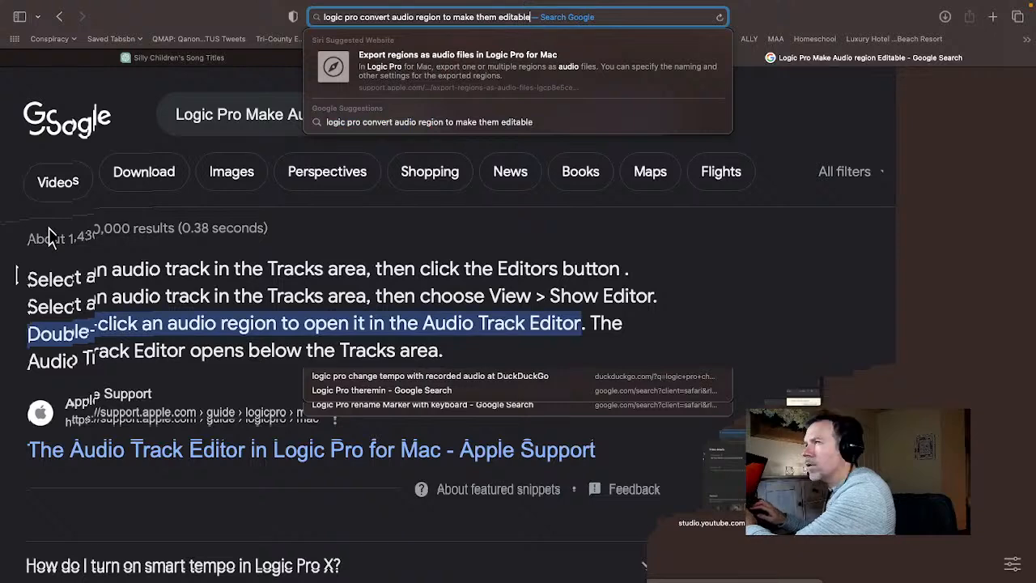
pyautogui.write('able')
pyautogui.press('Return')
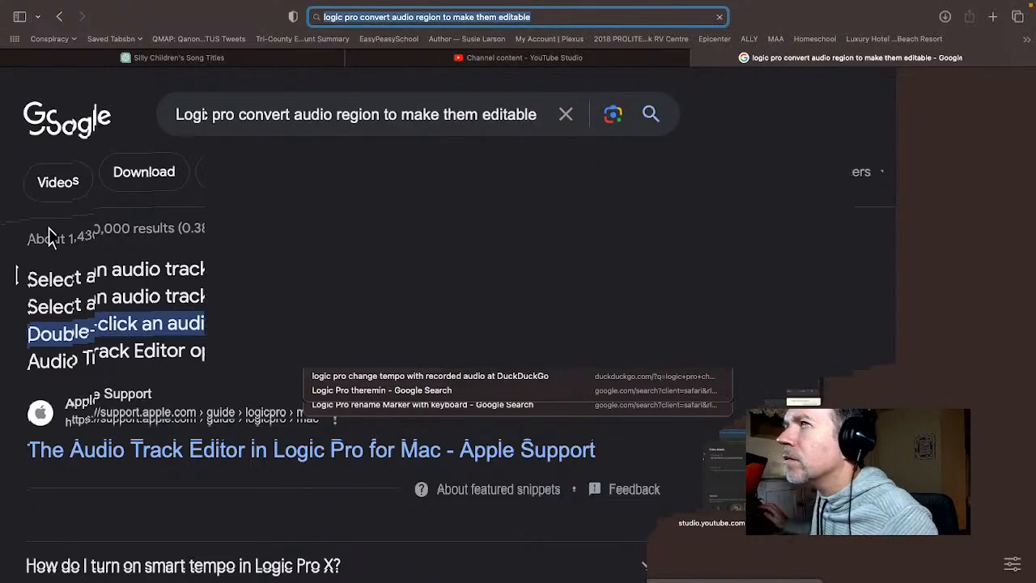
# - Look through the search results for a way to convert Logic Pro audio regions so they can be edited
pyautogui.moveTo(4, 291)
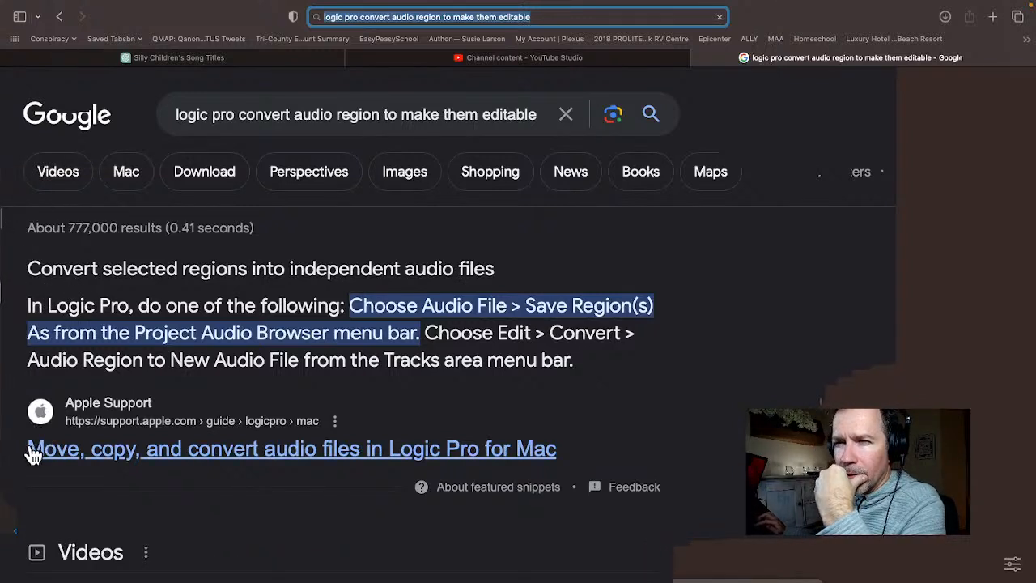
pyautogui.scroll(-5, 31, 457)
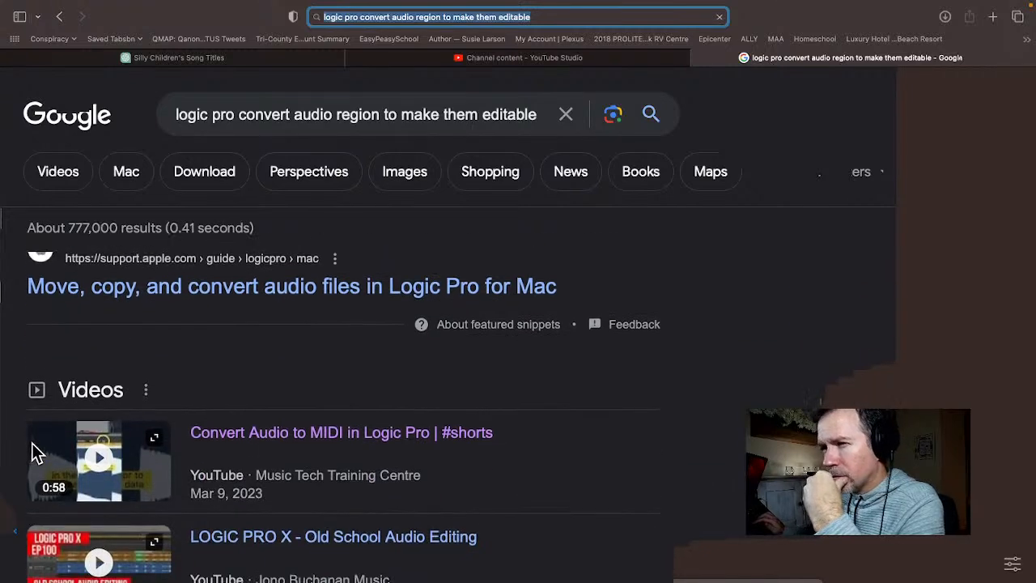
pyautogui.scroll(-3, 35, 455)
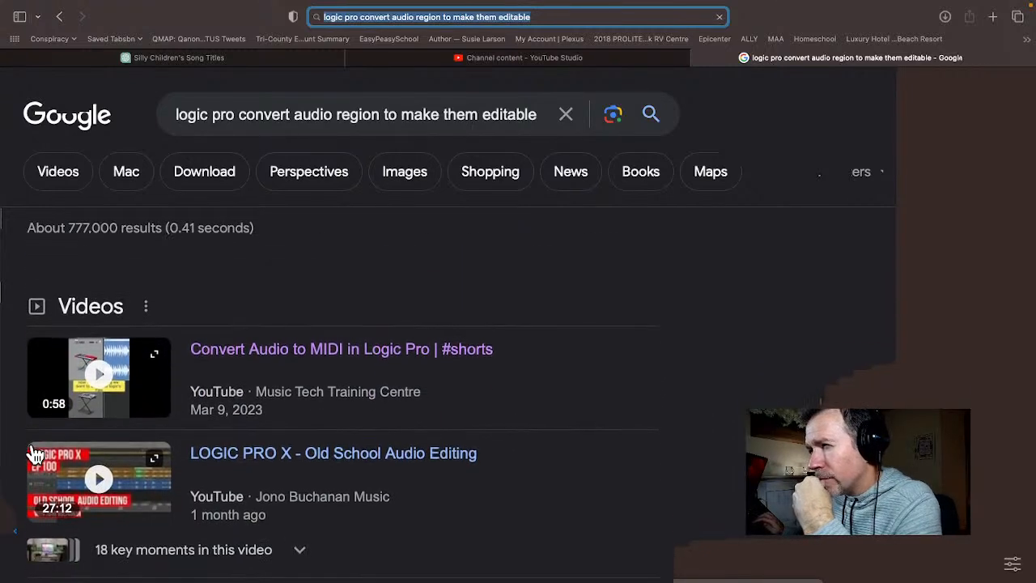
pyautogui.scroll(-4, 35, 454)
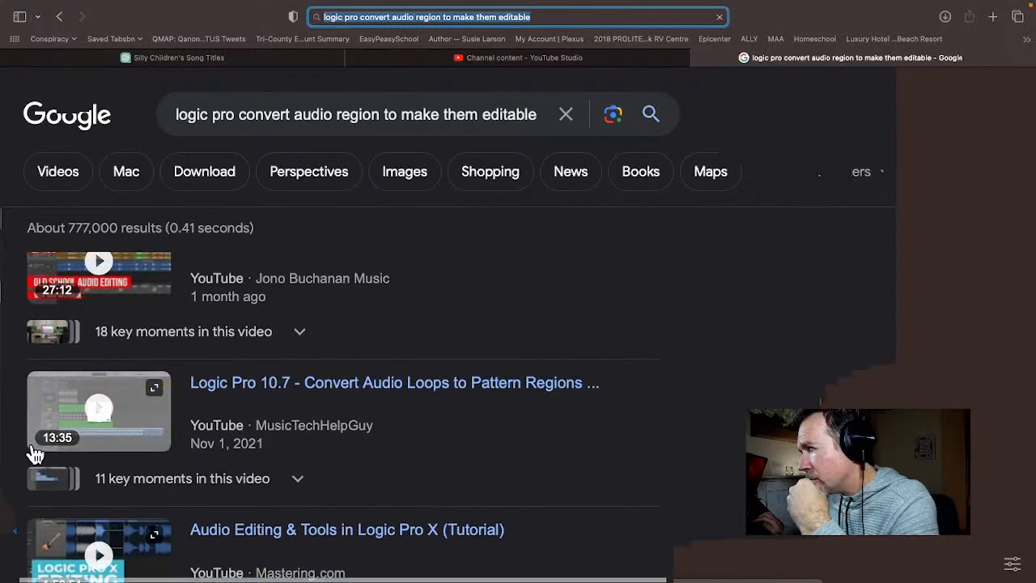
pyautogui.scroll(-3, 34, 455)
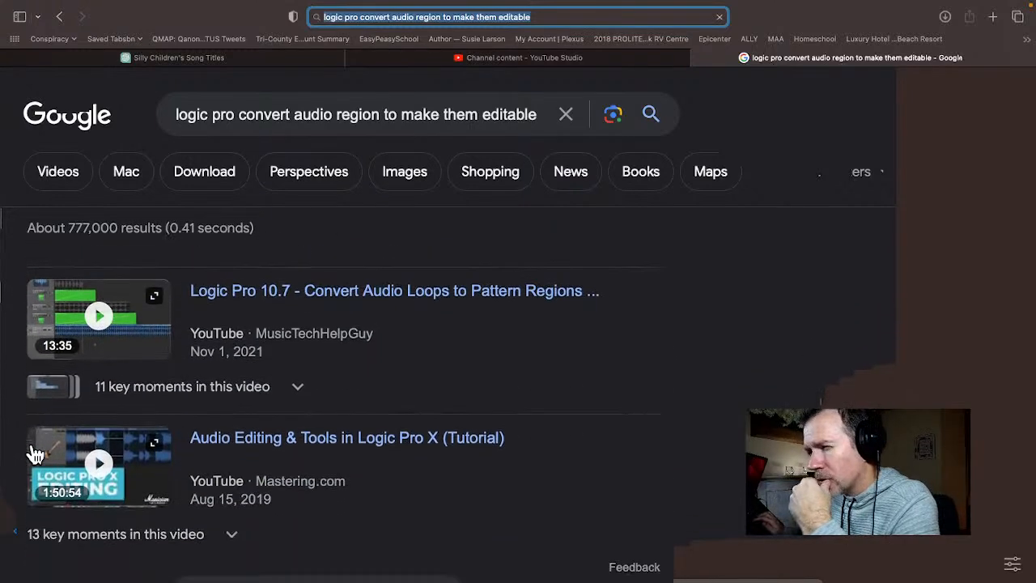
pyautogui.scroll(-6, 34, 455)
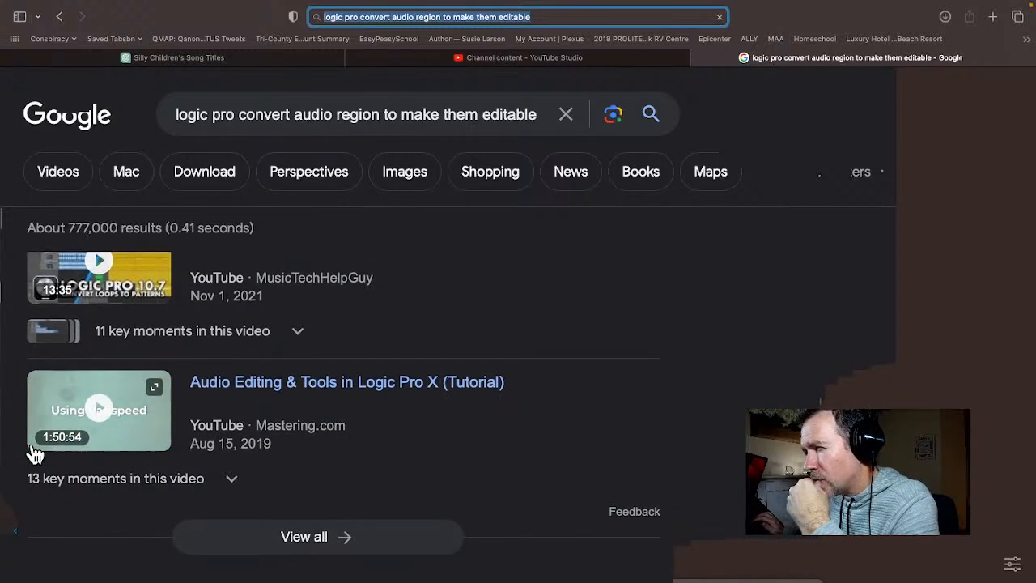
pyautogui.scroll(-3, 34, 457)
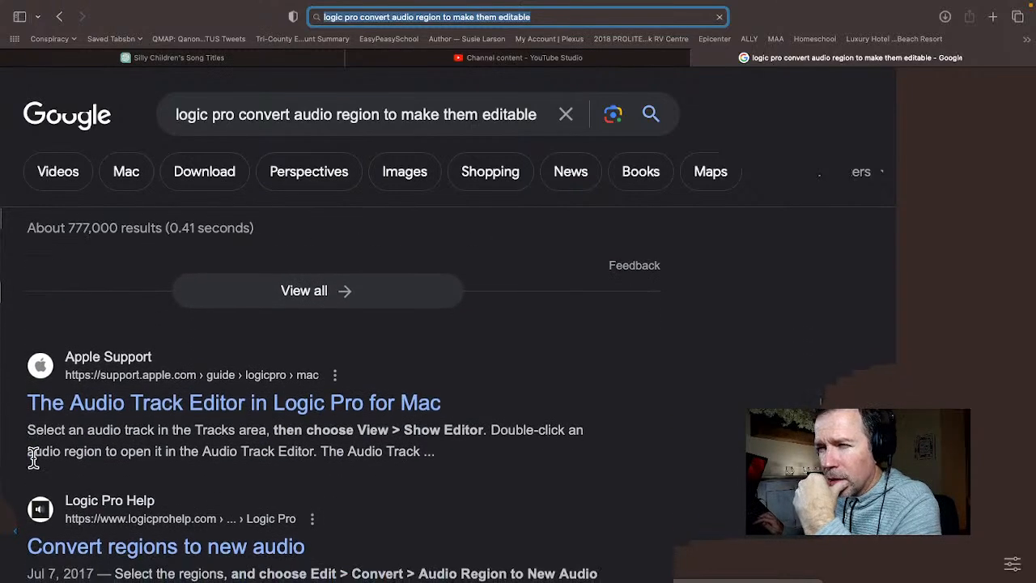
pyautogui.scroll(-7, 33, 463)
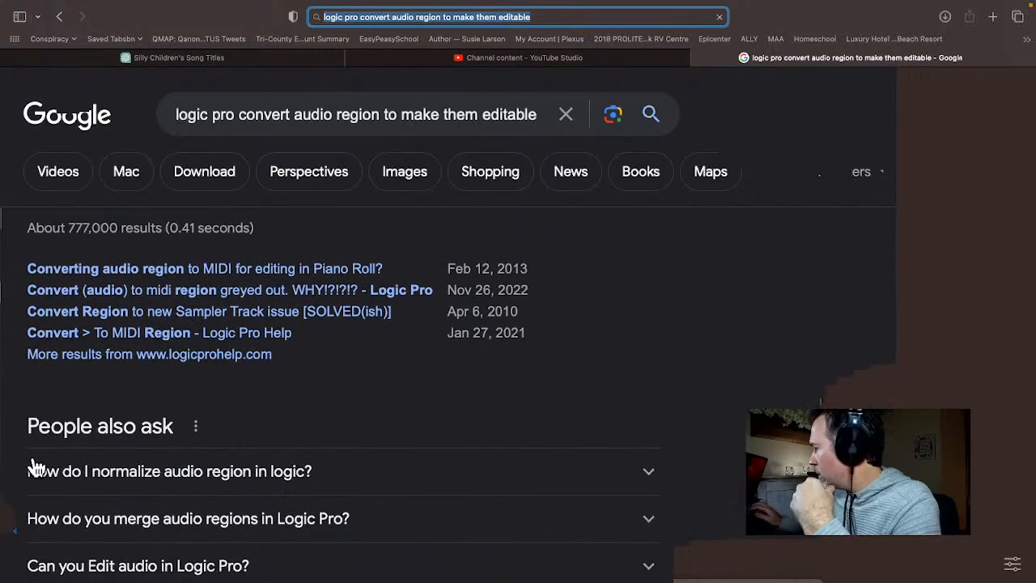
# - Check the Smart Tempo editor in Logic Pro, and search the web for "Tempo edit disable in Smart Tempo Editer Logic Pro X"
pyautogui.press('super+Tab')
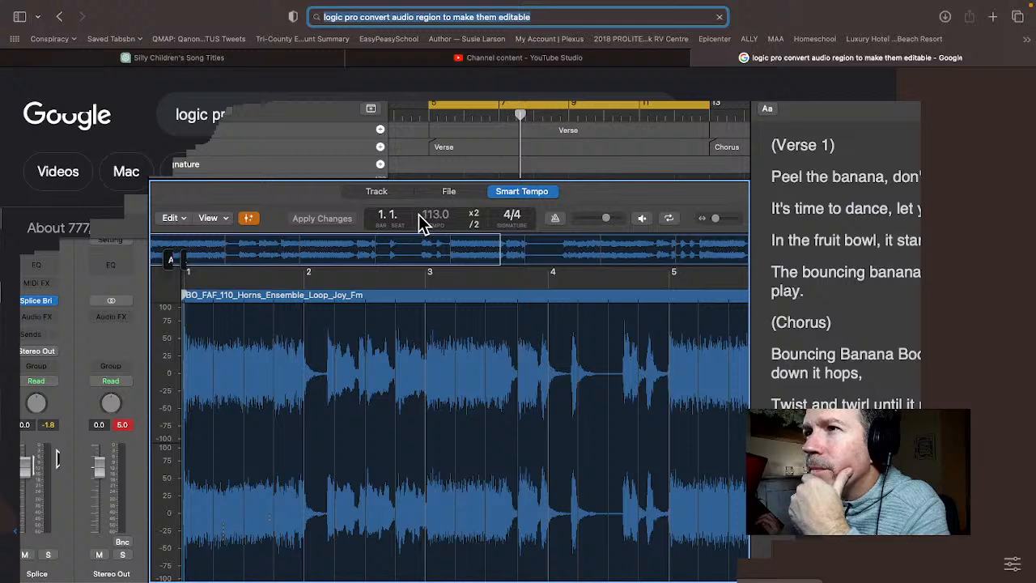
pyautogui.press('super+Tab')
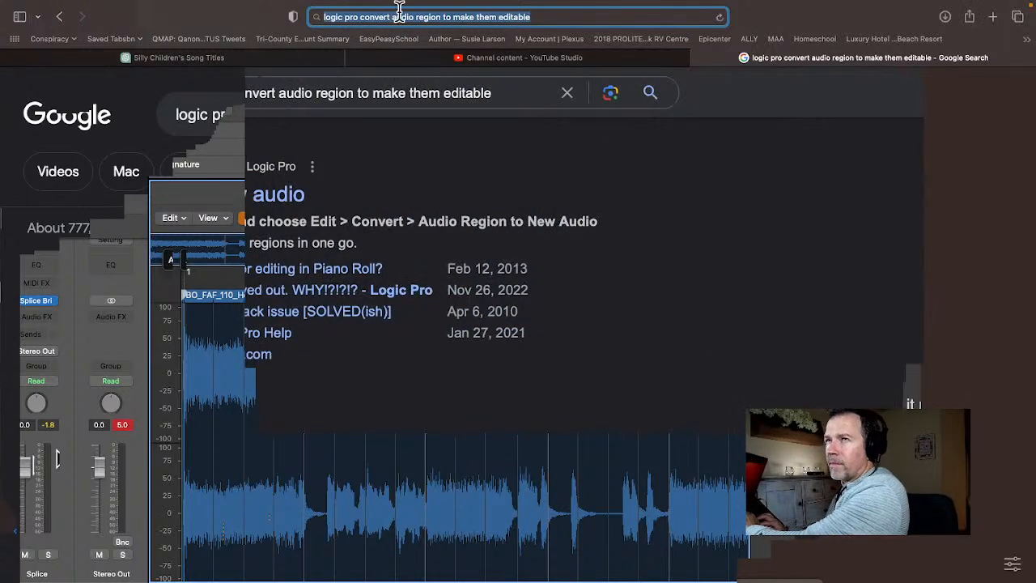
pyautogui.write('Tempo e')
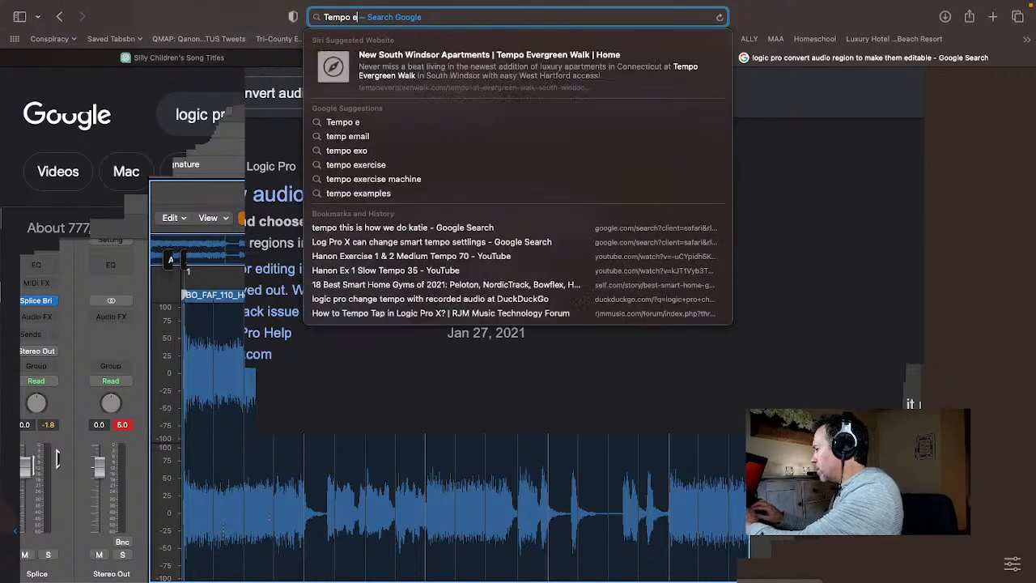
pyautogui.write('dit disable')
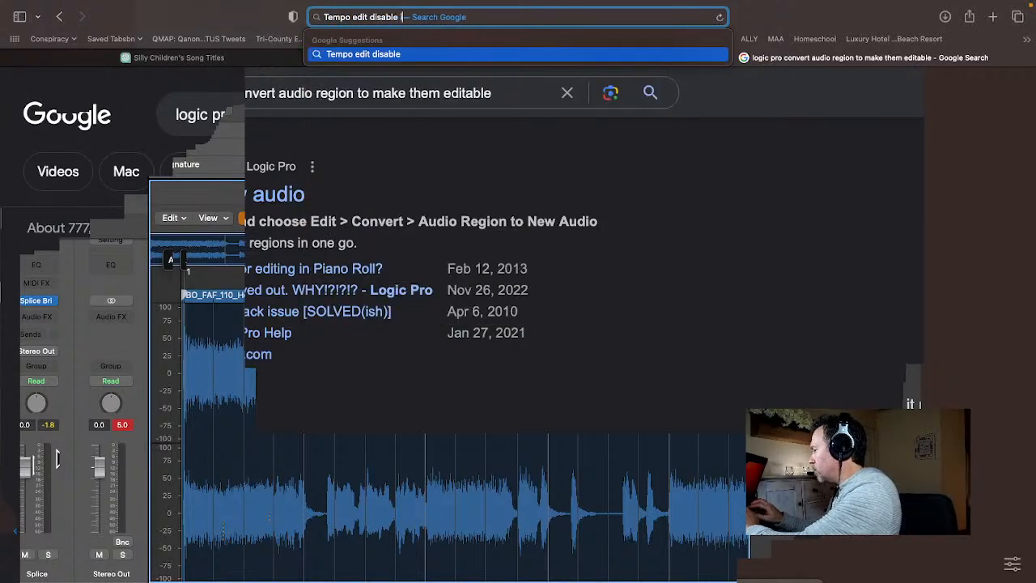
pyautogui.write(' in Smart')
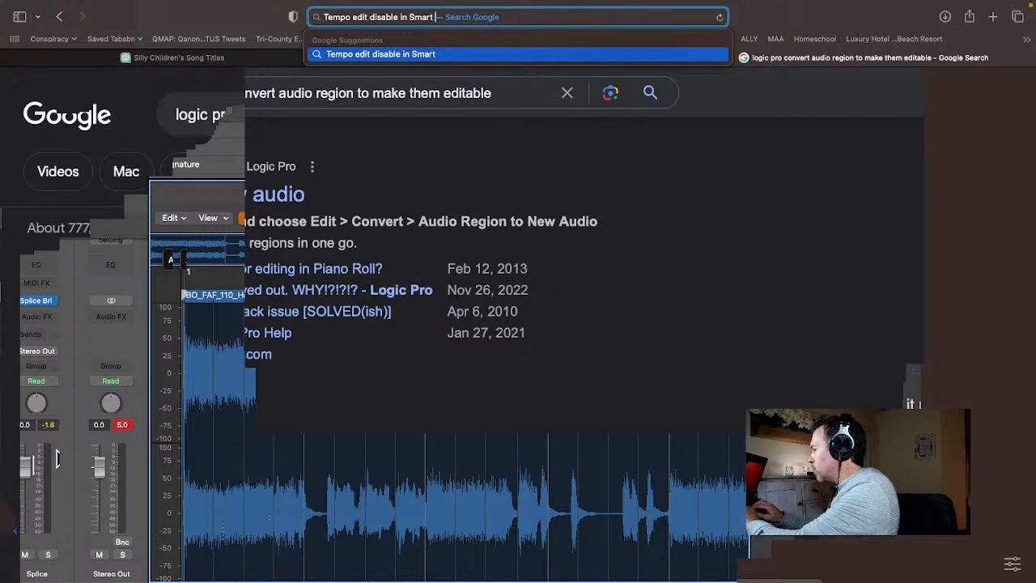
pyautogui.write(' Tempo Edit')
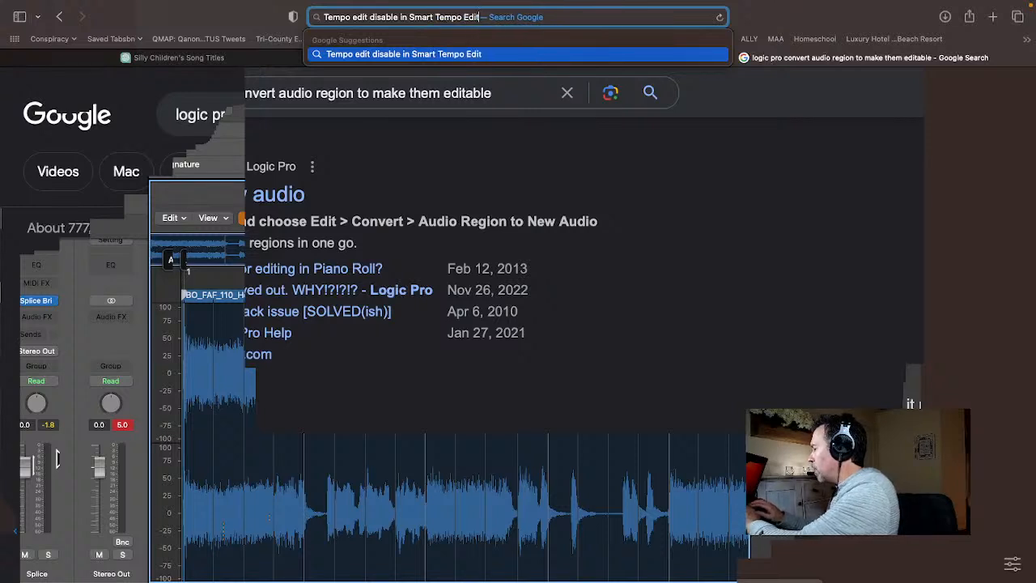
pyautogui.write('er Logic Pro ')
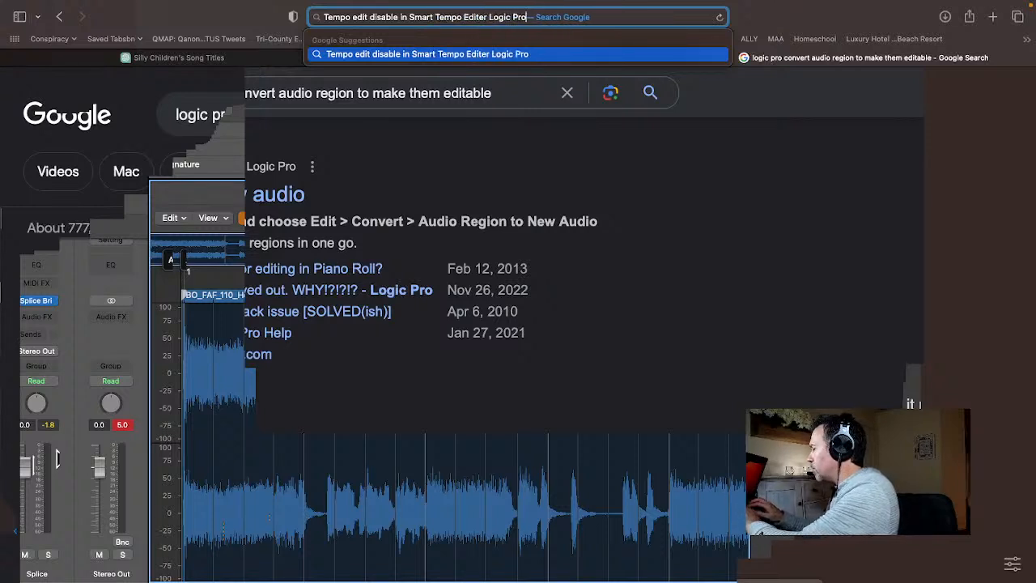
pyautogui.write('X')
pyautogui.press('Return')
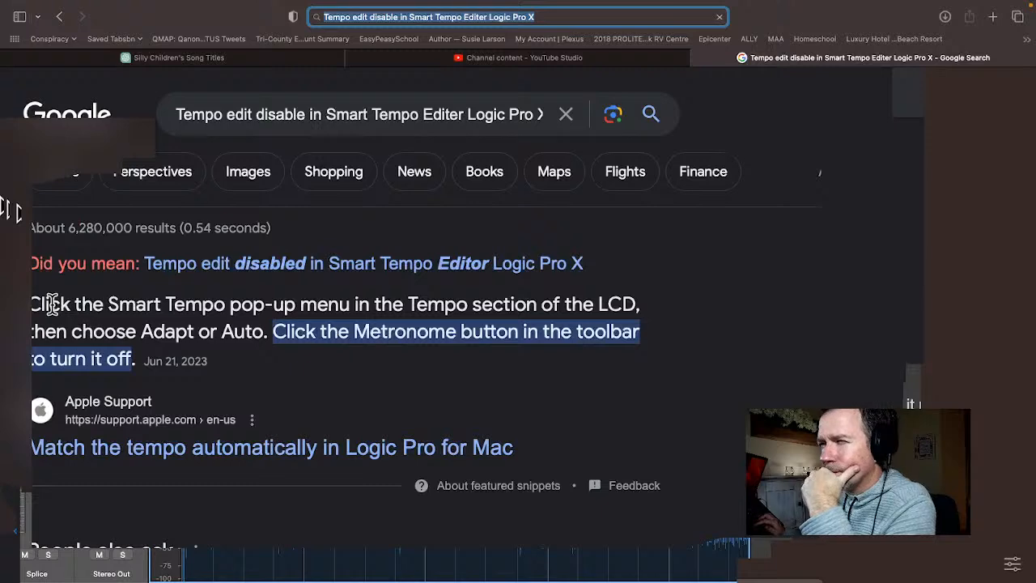
# - Look through the search results for advice on tempo editing and disabling Smart Tempo in Logic Pro
pyautogui.scroll(-3, 50, 306)
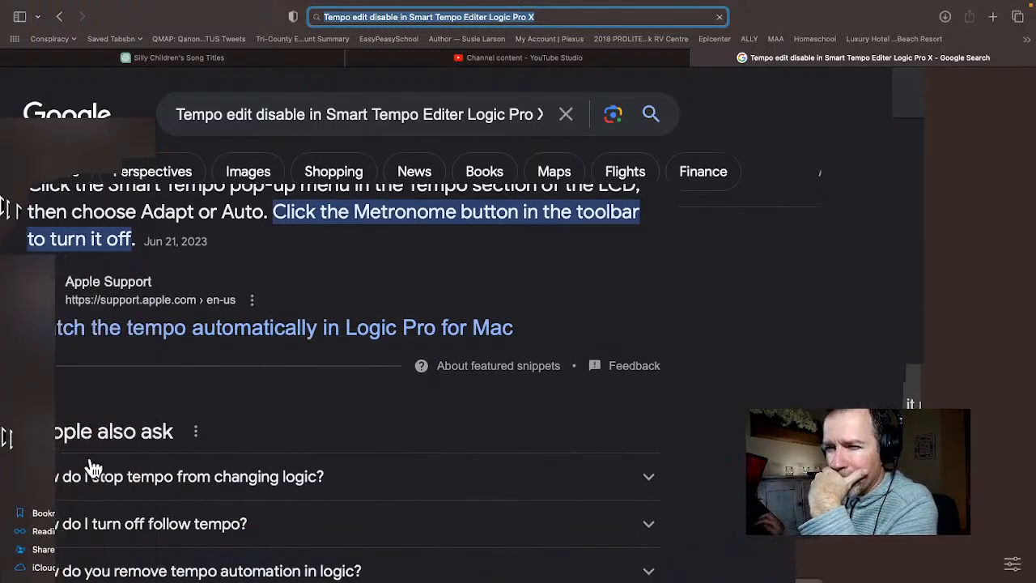
pyautogui.scroll(-2, 38, 465)
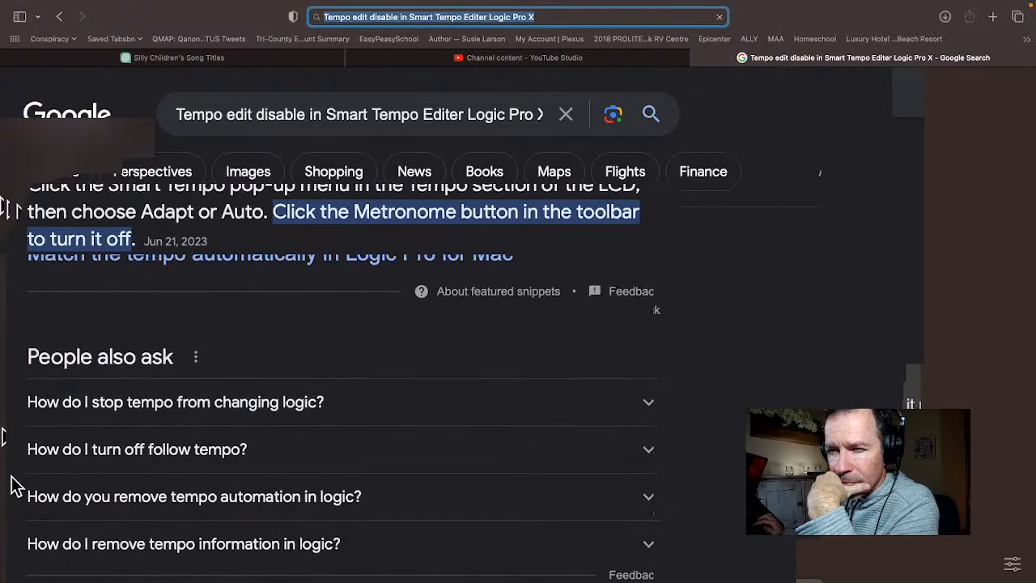
pyautogui.scroll(-5, 11, 485)
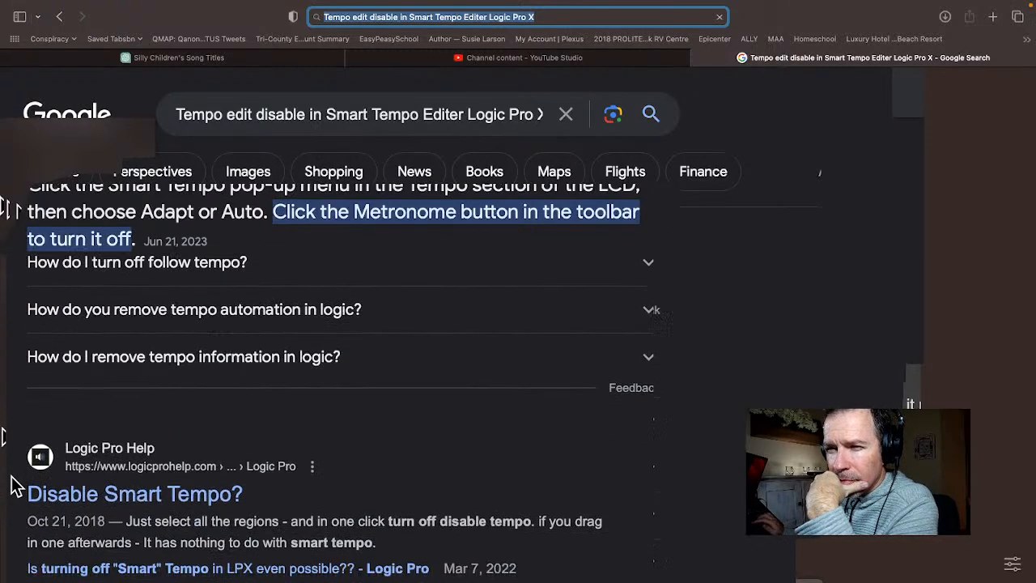
pyautogui.scroll(-6, 11, 485)
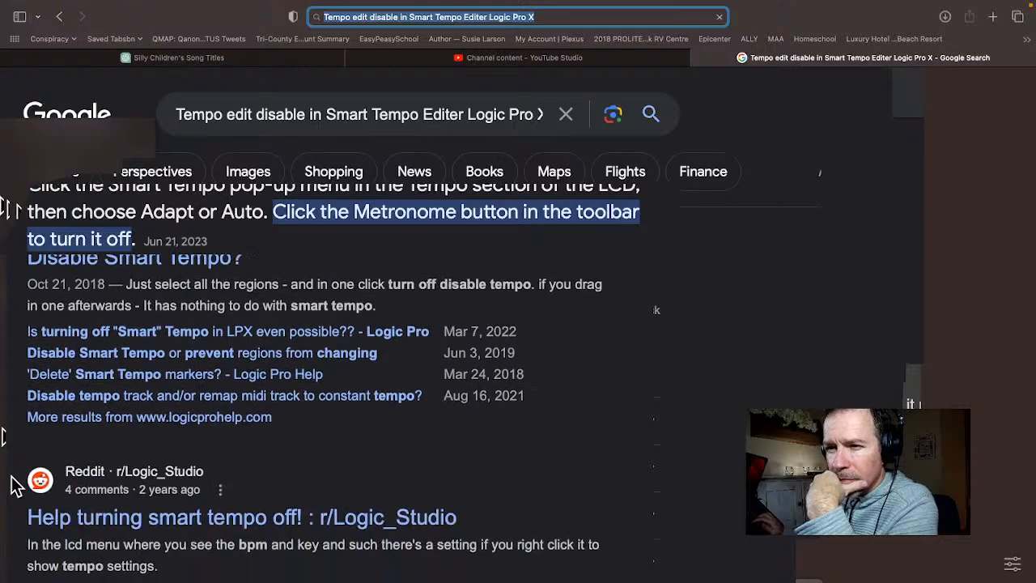
pyautogui.scroll(-4, 11, 485)
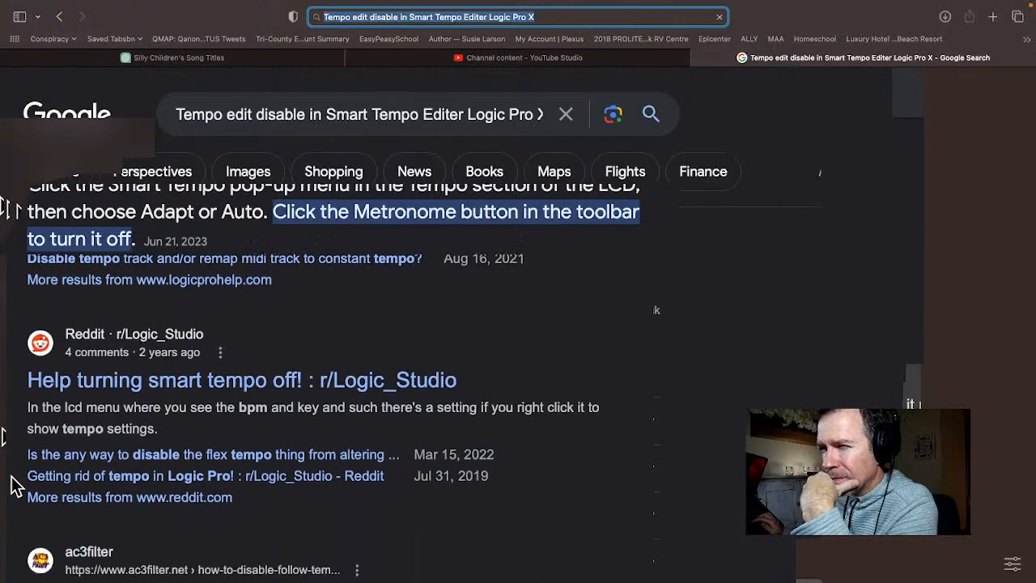
pyautogui.scroll(-9, 12, 486)
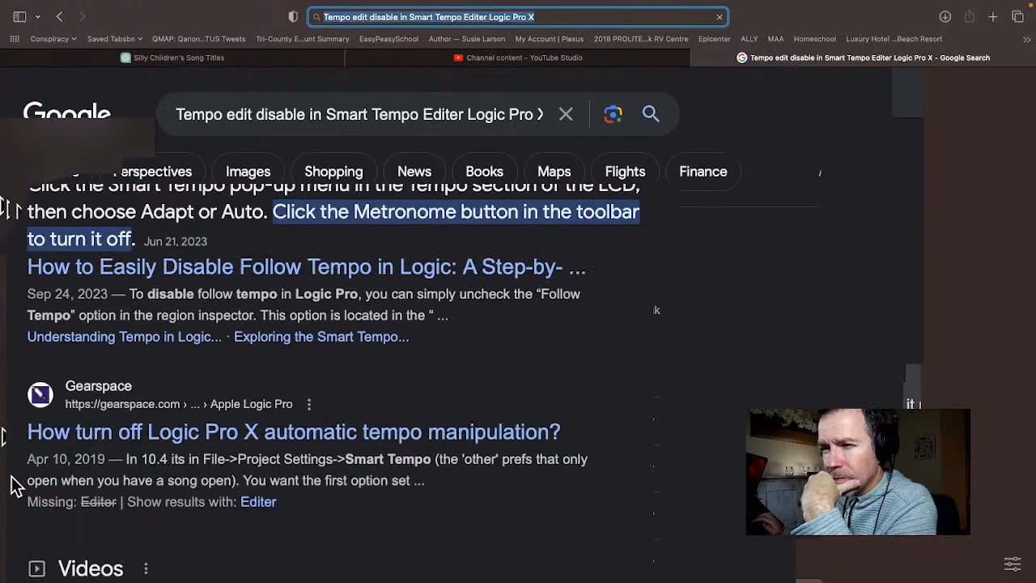
pyautogui.scroll(-3, 11, 486)
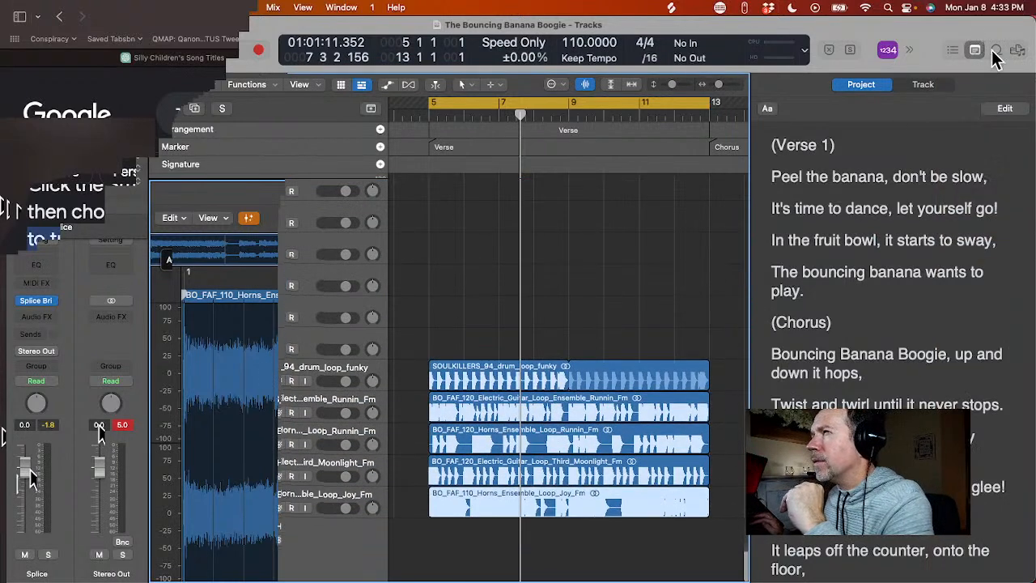
# - In Logic Pro, add the Dusty Road Dobro 04 Apple Loop on a new track below the horns, starting at bar 5
pyautogui.click(995, 49)
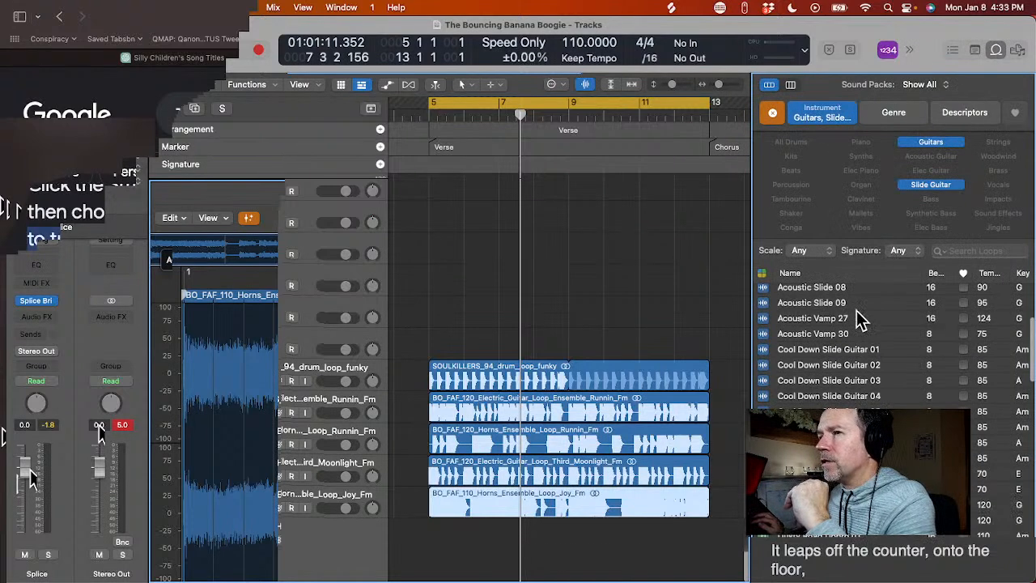
pyautogui.scroll(-3, 874, 421)
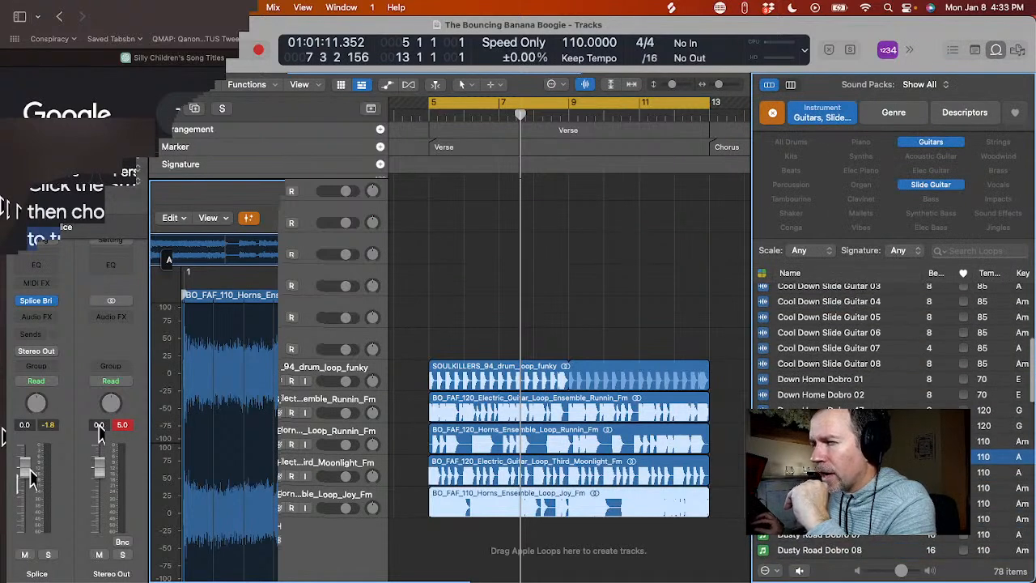
pyautogui.moveTo(850, 457); pyautogui.dragTo(432, 542)
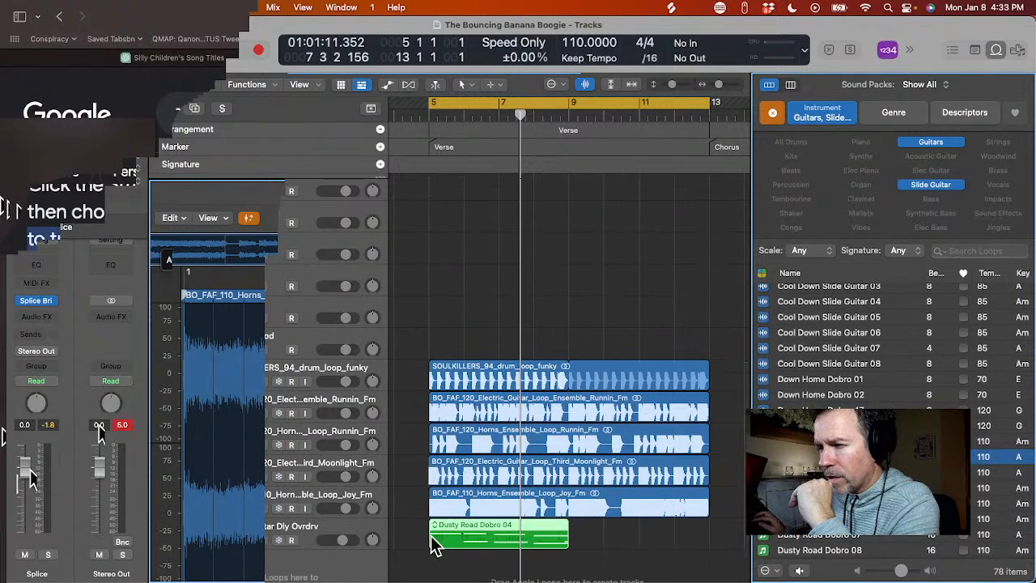
# - Check the Dusty Road Dobro 04 region in the editor, close the editor, and undo adding the loop
pyautogui.doubleClick(432, 544)
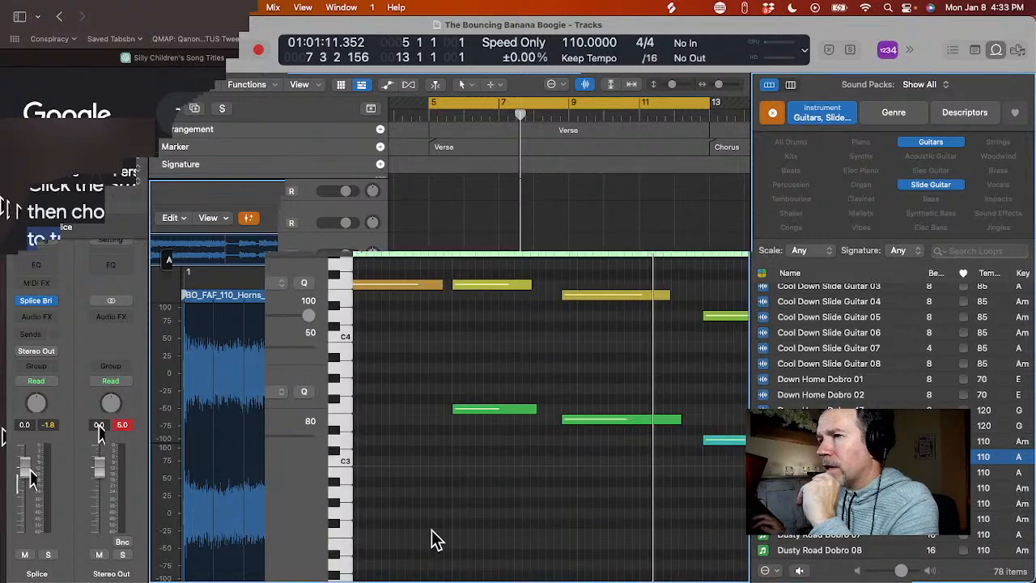
pyautogui.press('e')
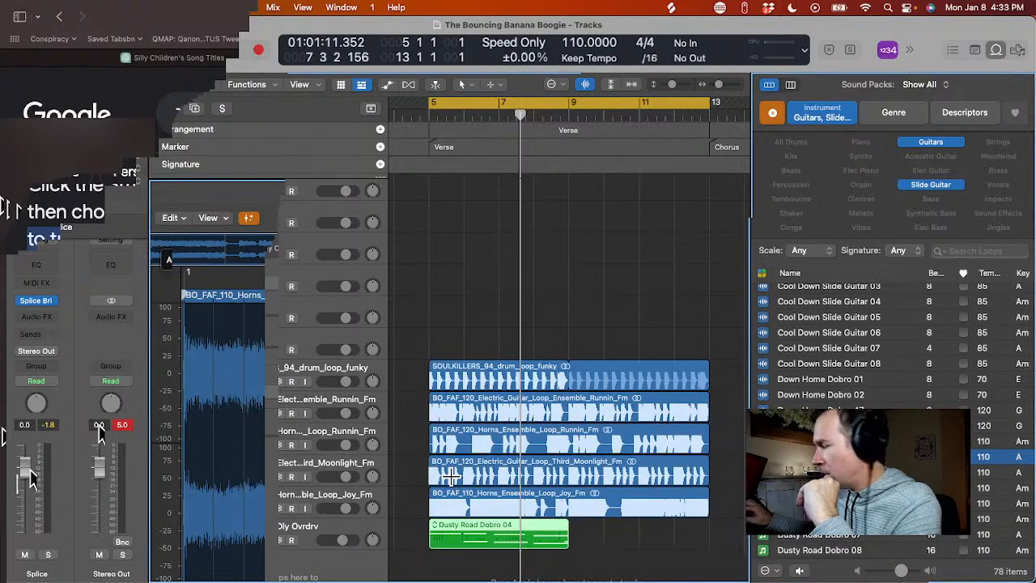
pyautogui.press('super+z')
# - Clear the loop filters, preview Dusty Springs Wobbly Tines, and add it on a new track below the horns at bar 5
pyautogui.scroll(-20, 805, 403)
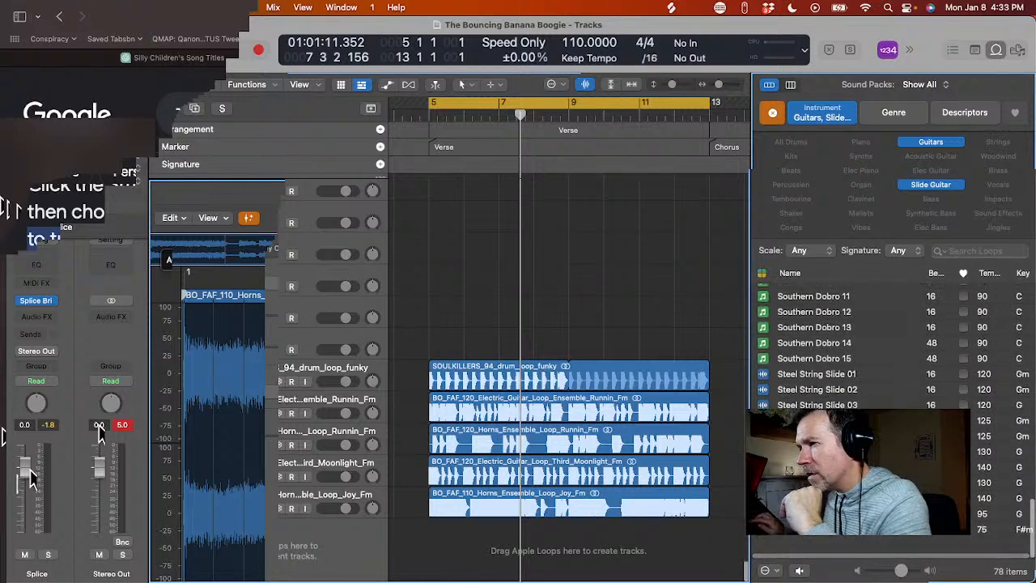
pyautogui.scroll(6, 806, 402)
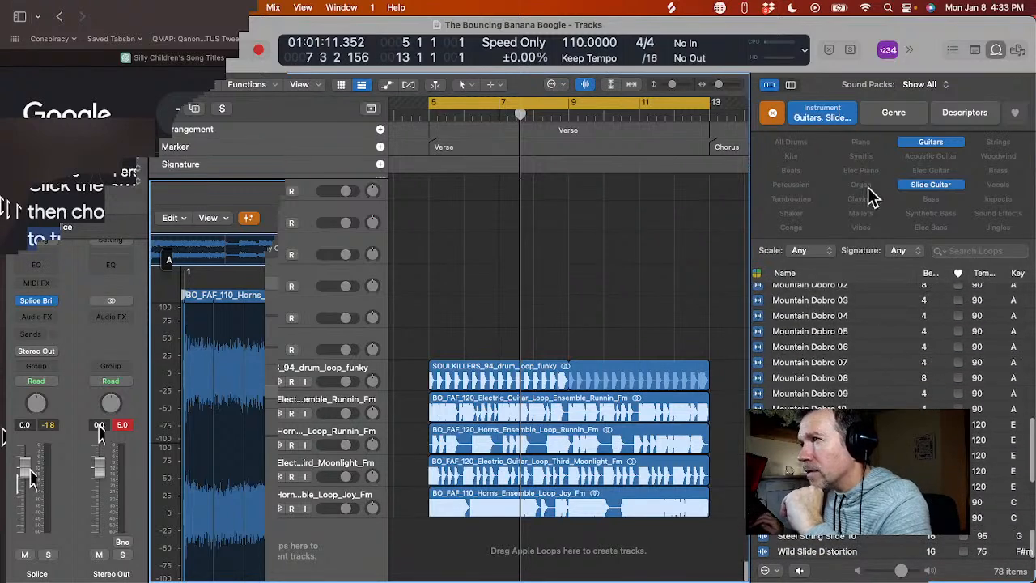
pyautogui.click(773, 113)
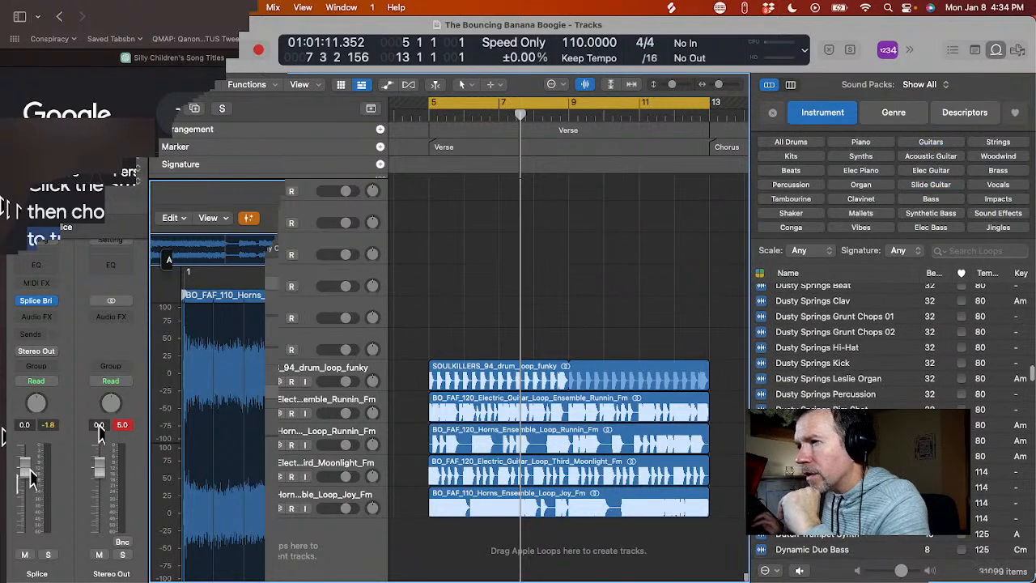
pyautogui.click(813, 456)
pyautogui.click(813, 456)
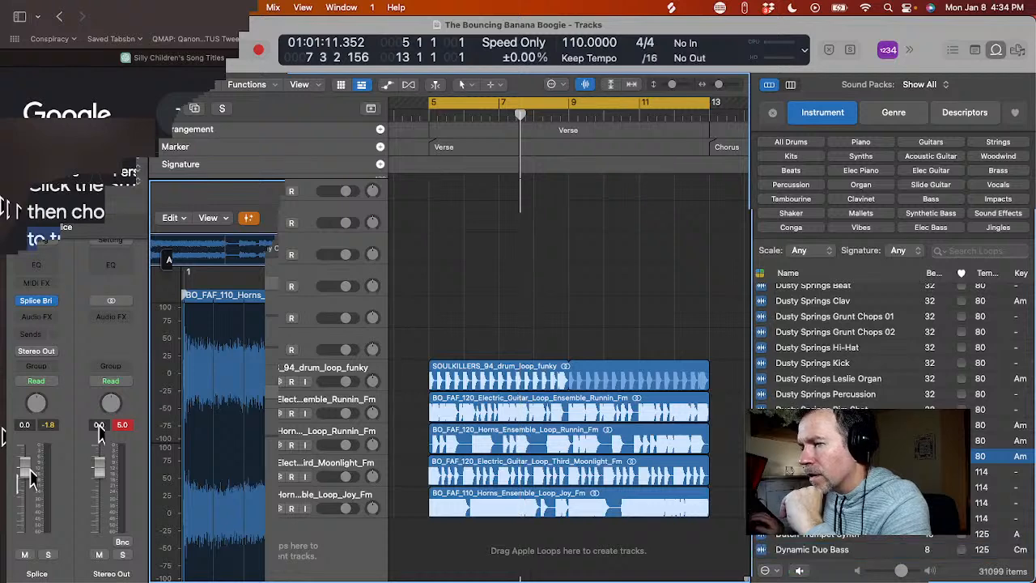
pyautogui.moveTo(814, 456); pyautogui.dragTo(431, 540)
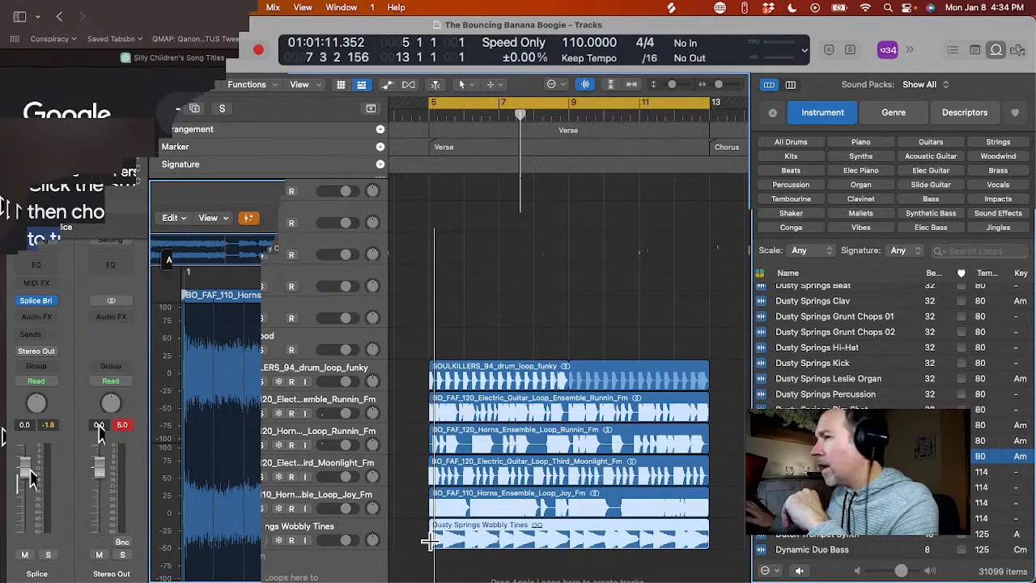
# - Check the Dusty Springs Wobbly Tines region in the Smart Tempo editor, close the editor, and undo adding the loop
pyautogui.doubleClick(431, 540)
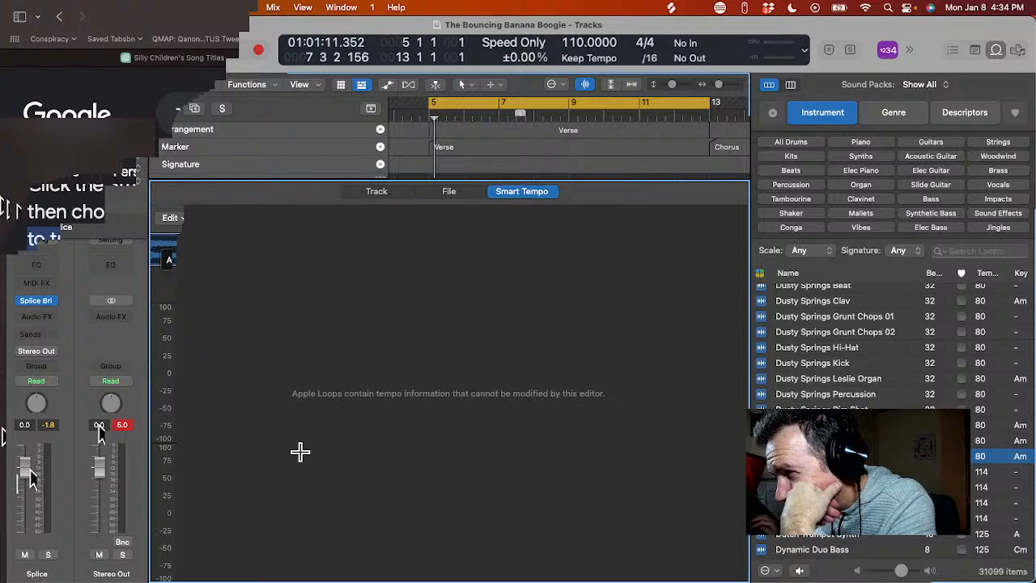
pyautogui.press('e')
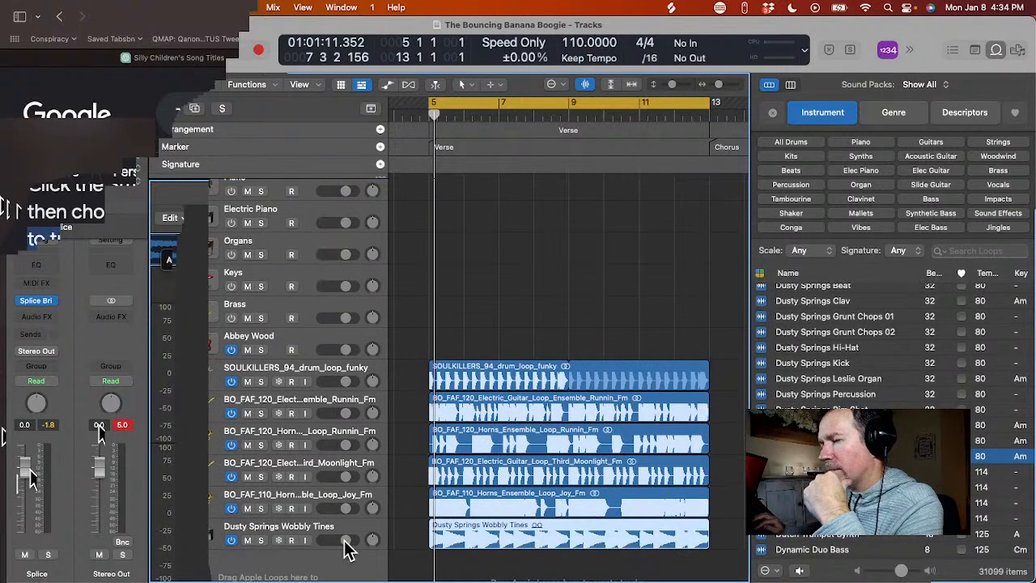
pyautogui.press('super+z')
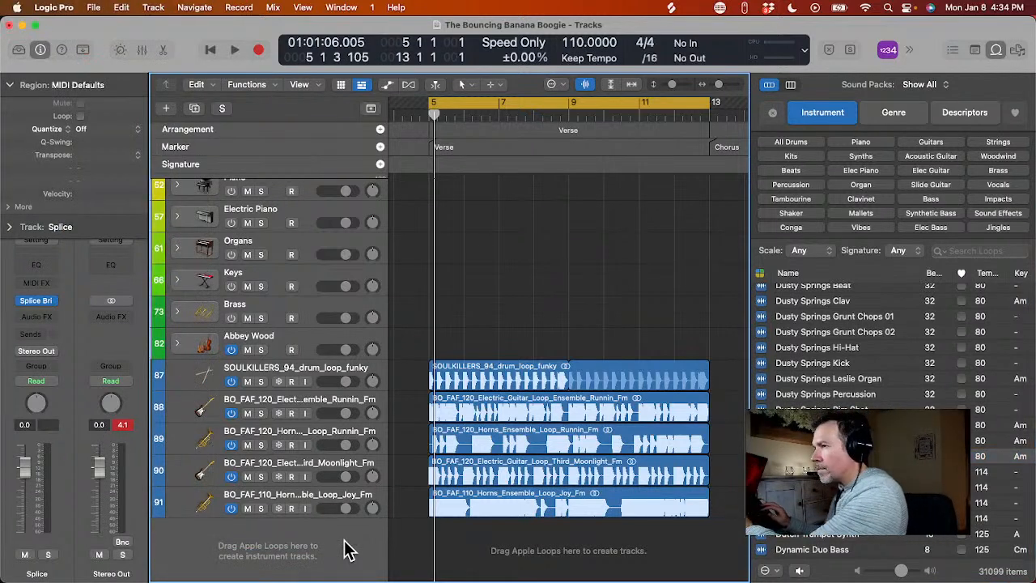
# - Switch to Safari to glance at the tempo-editing search results, and return to Logic Pro
pyautogui.press('super+Tab')
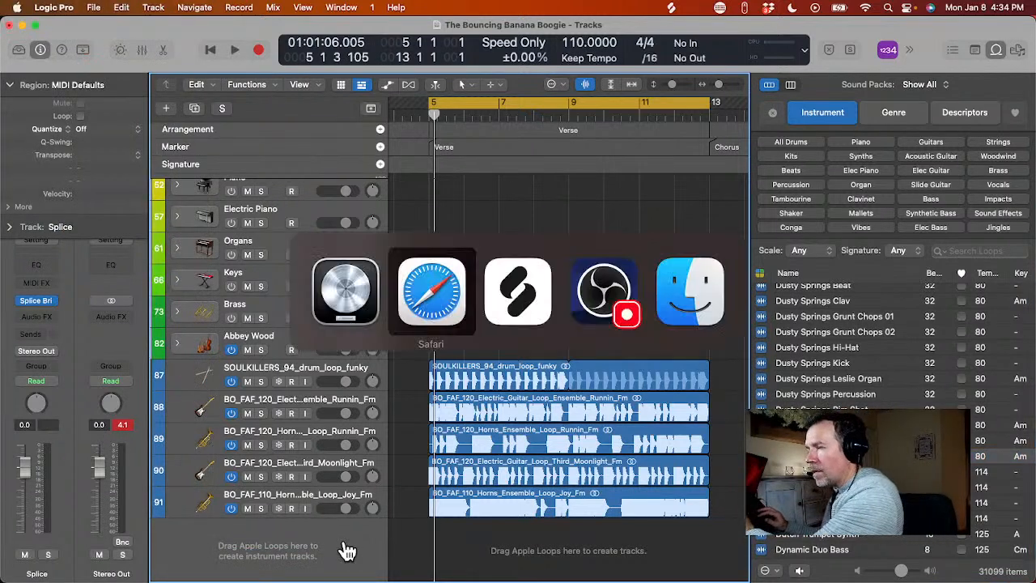
pyautogui.press('super+Tab')
pyautogui.press('super+shift+Tab')
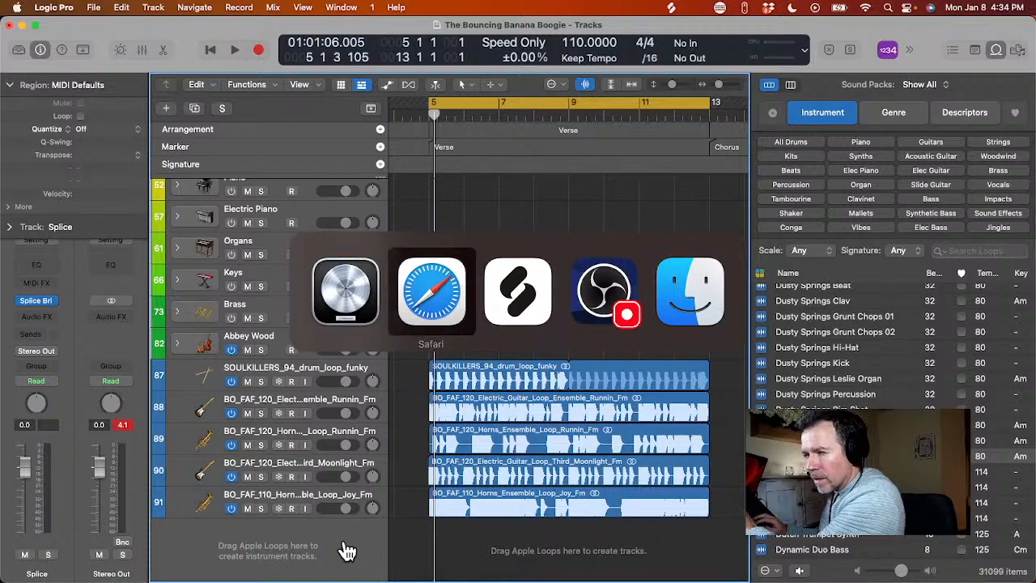
pyautogui.press('super+Tab')
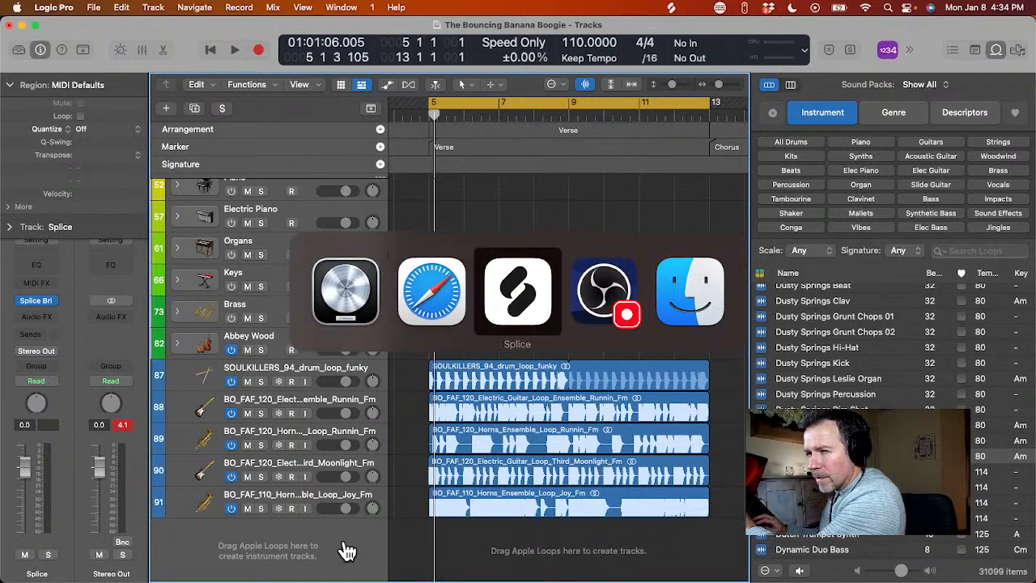
pyautogui.press('super+shift+Tab')
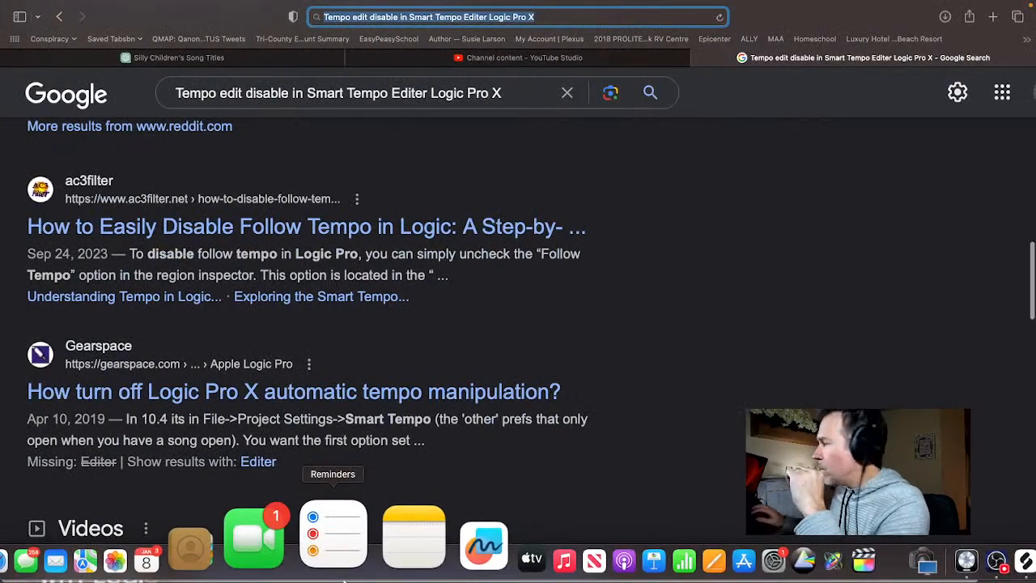
pyautogui.press('super+Tab')
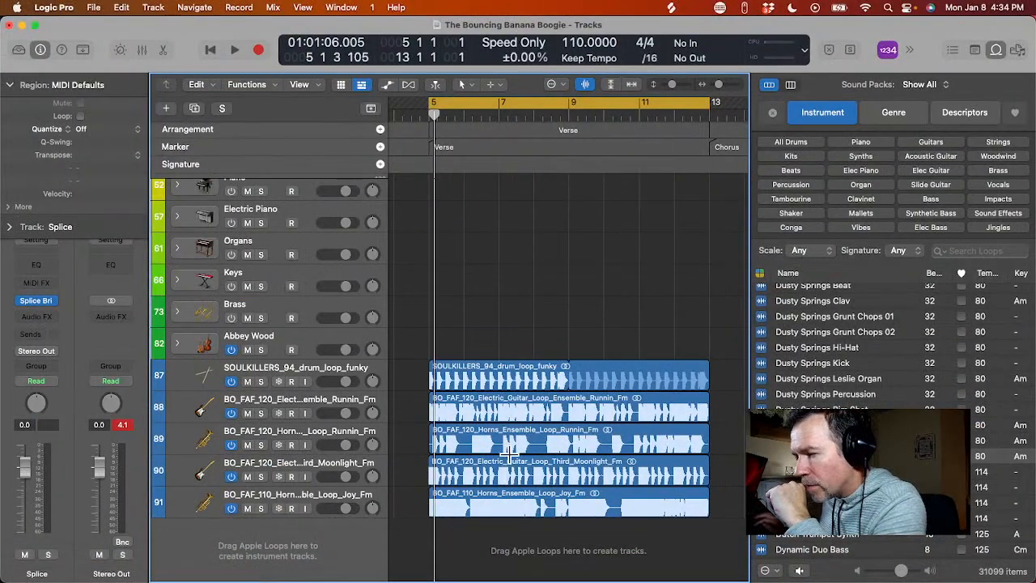
# - Open the BO_FAF_110_Horns_Ensemble_Loop_Joy_Fm region in the audio file editor and update its file information
pyautogui.click(520, 490)
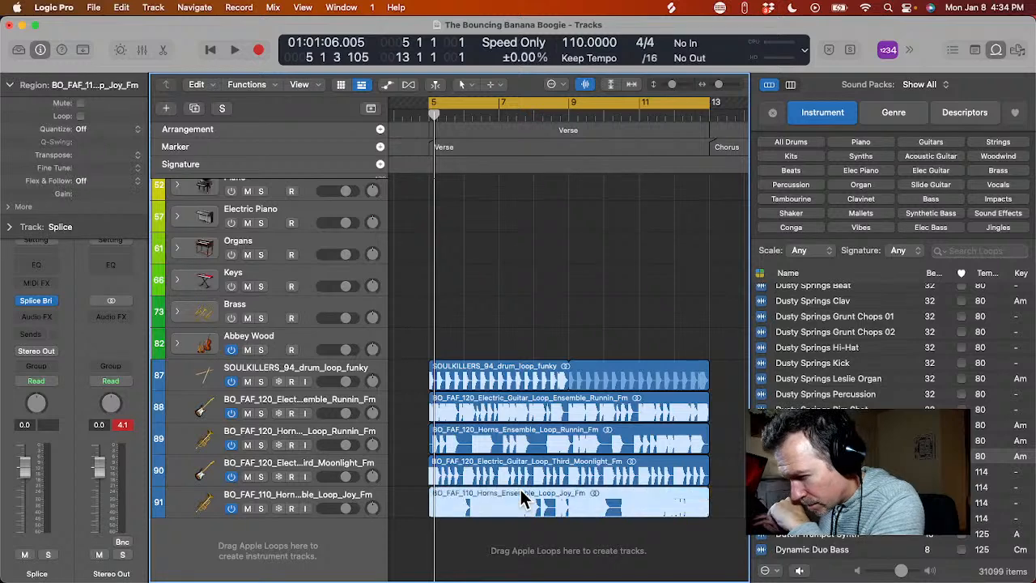
pyautogui.doubleClick(521, 489)
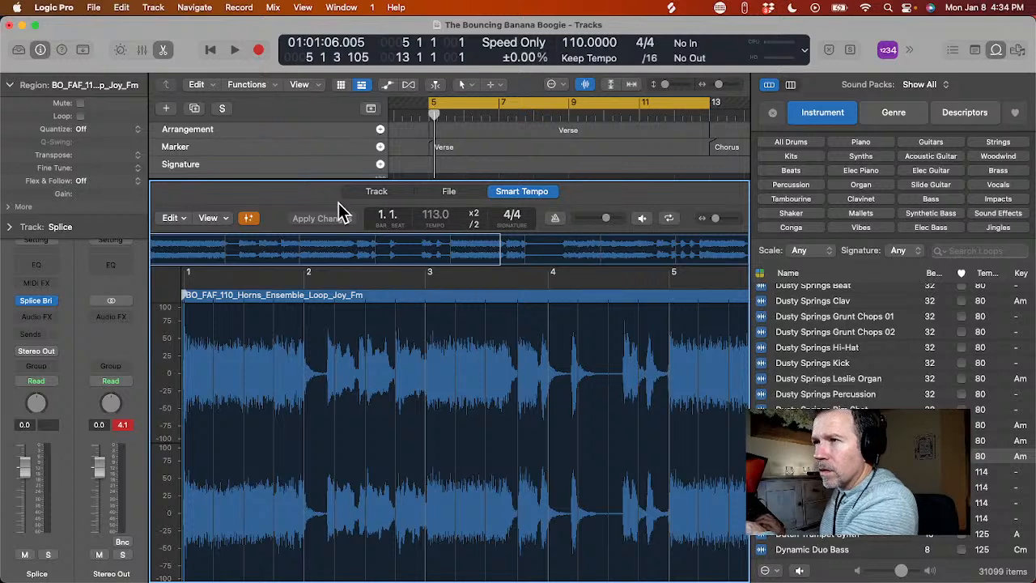
pyautogui.click(447, 192)
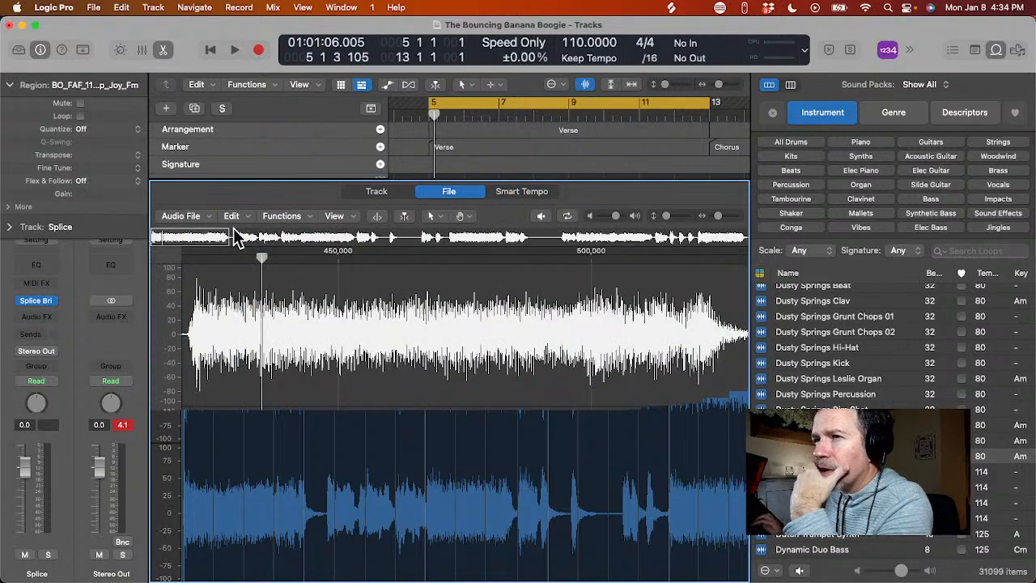
pyautogui.click(182, 216)
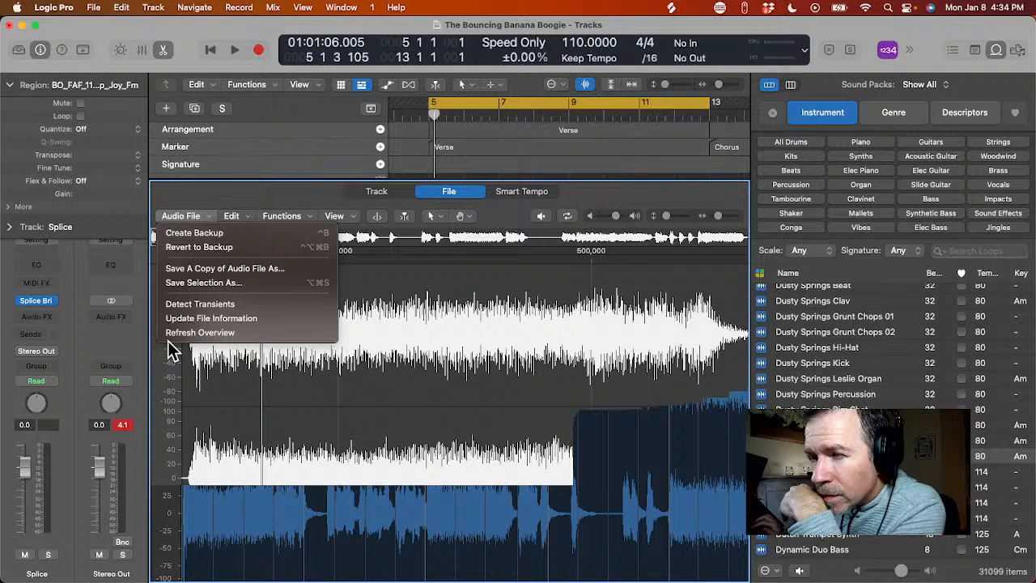
pyautogui.click(185, 319)
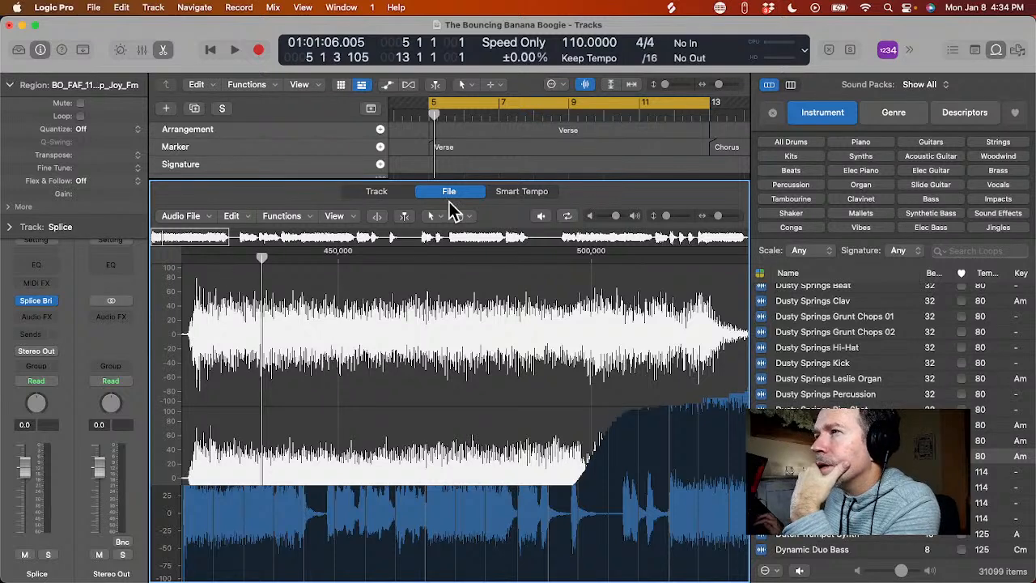
# - Revert the Joy_Fm horns loop to its original recording tempo in the Smart Tempo editor
pyautogui.click(521, 191)
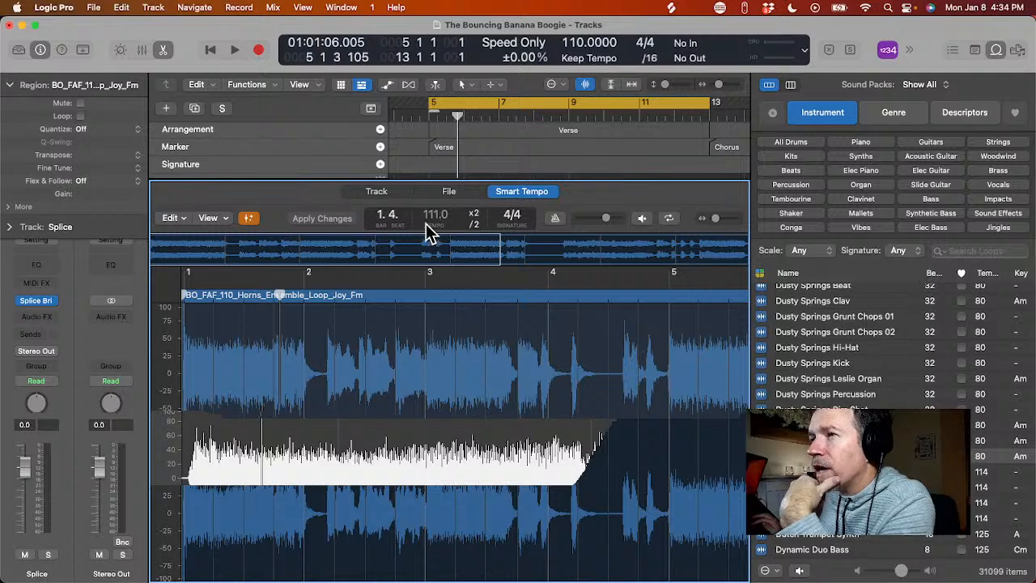
pyautogui.click(184, 226)
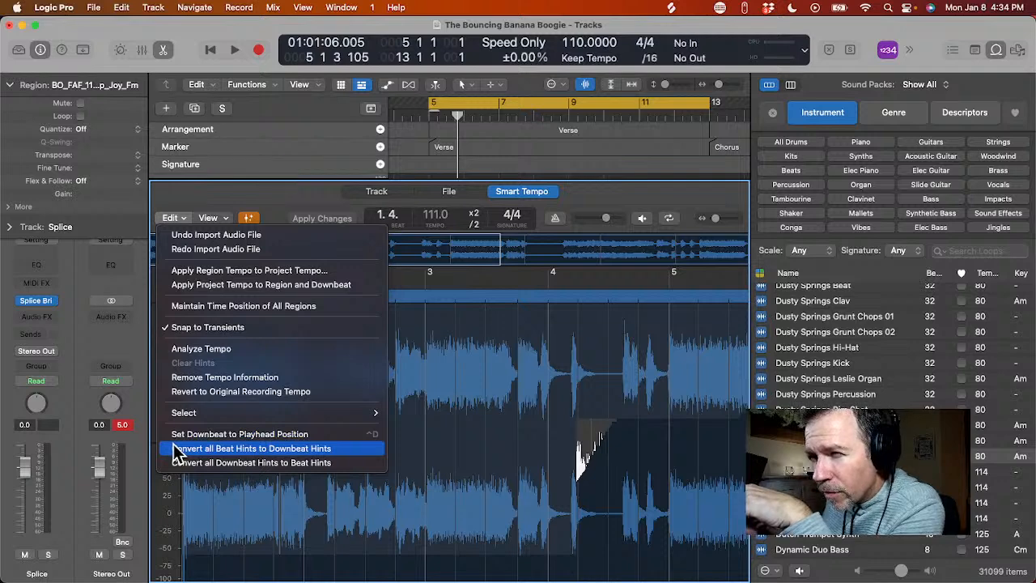
pyautogui.click(203, 394)
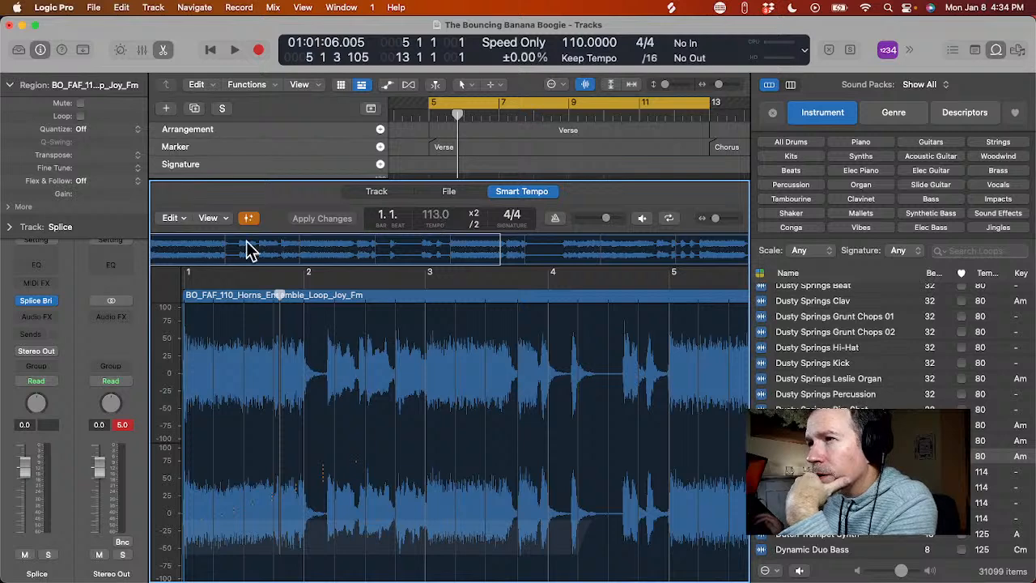
# - Delete all tempo information from the Joy_Fm horns loop file, repeating the removal a second time
pyautogui.click(173, 218)
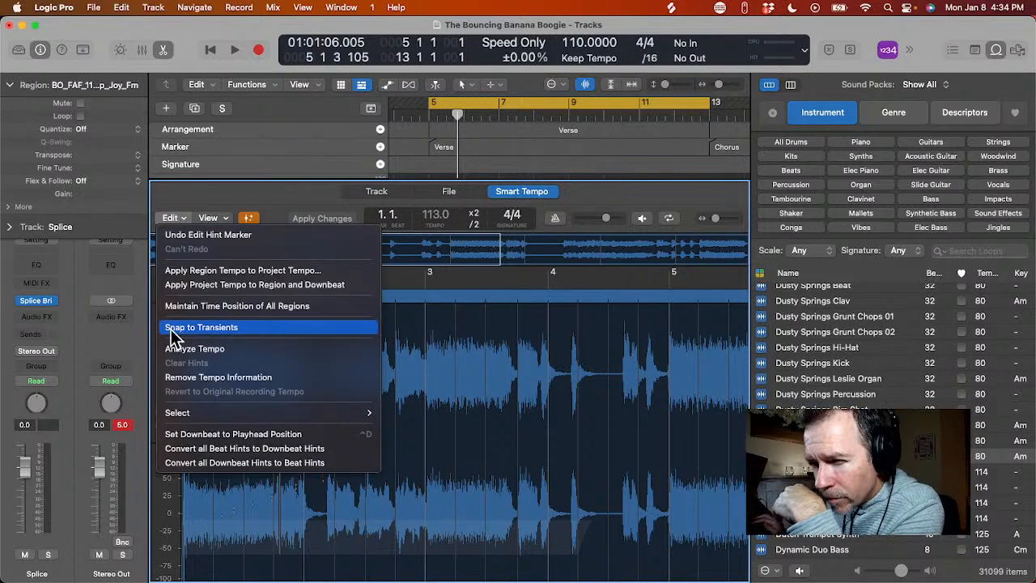
pyautogui.click(181, 377)
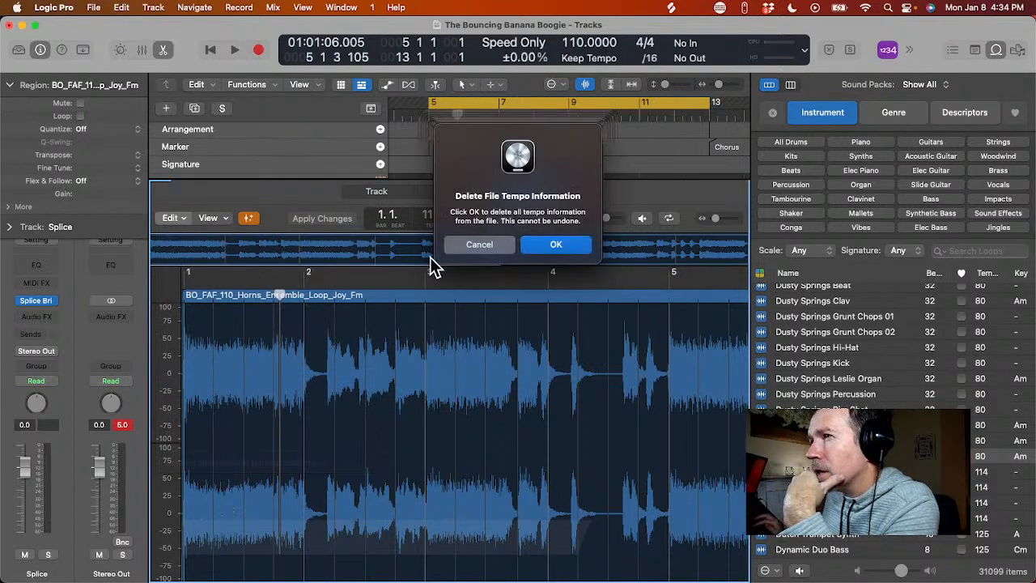
pyautogui.click(538, 245)
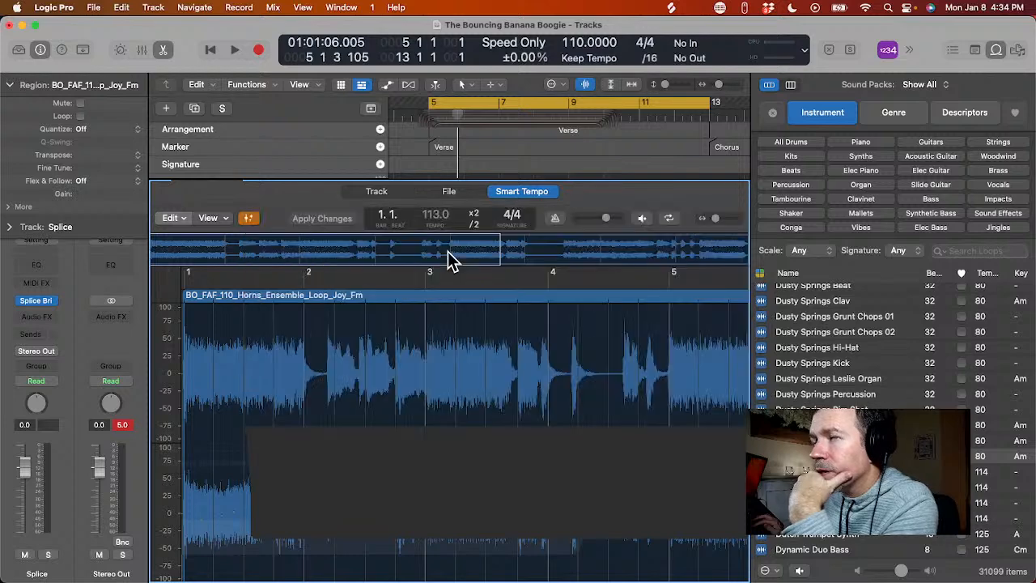
pyautogui.click(171, 219)
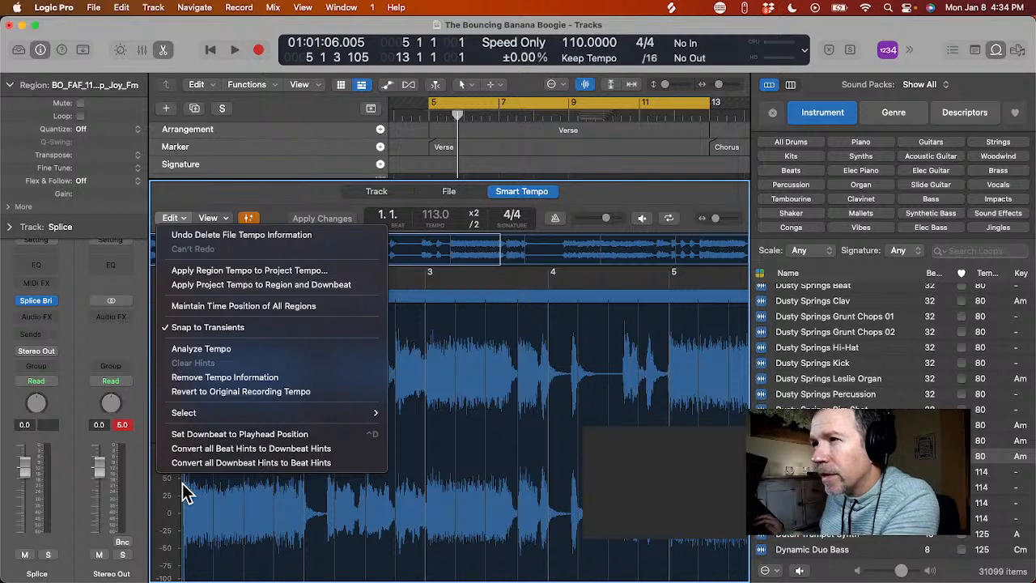
pyautogui.moveTo(285, 415)
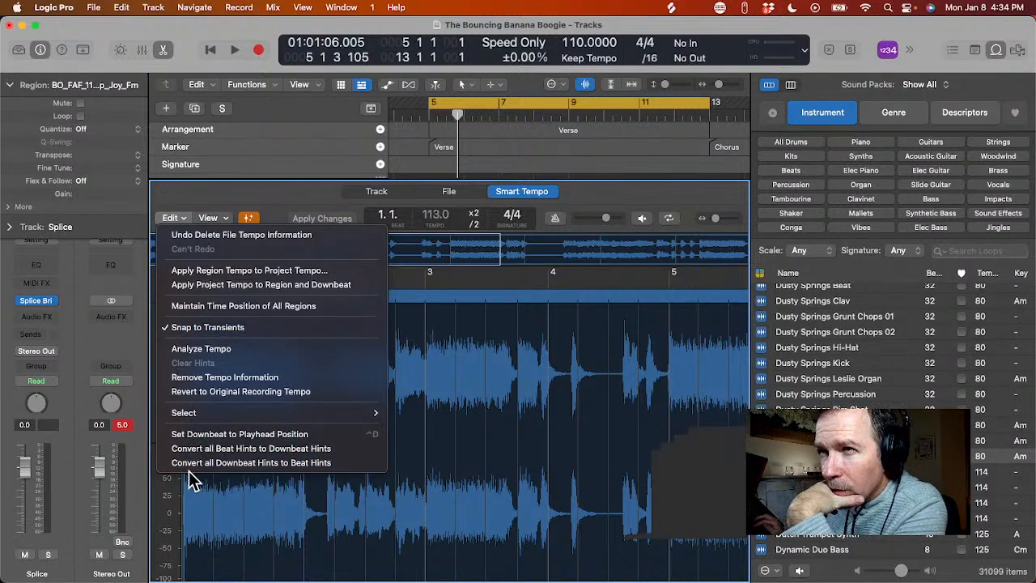
pyautogui.click(208, 378)
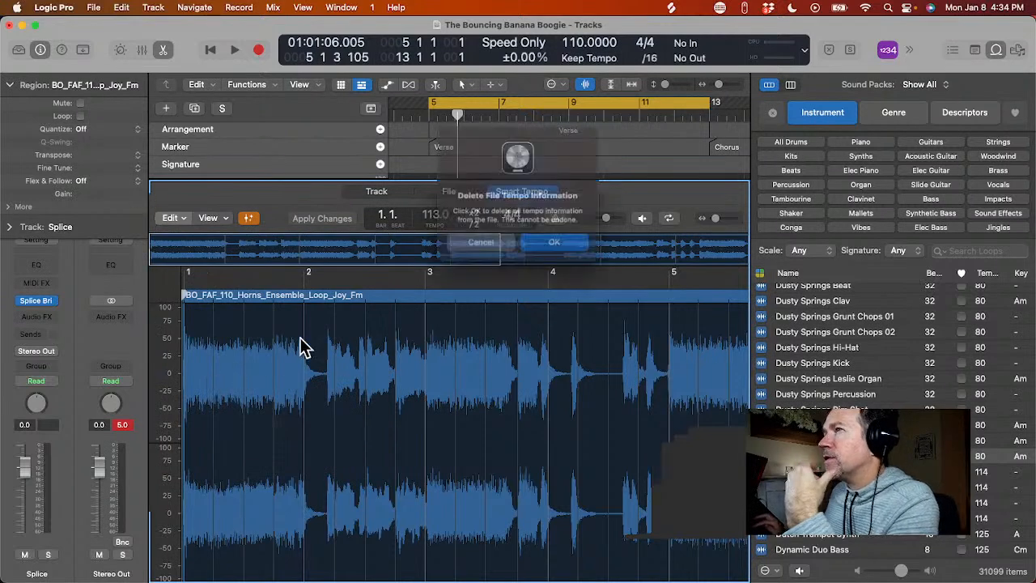
pyautogui.click(548, 251)
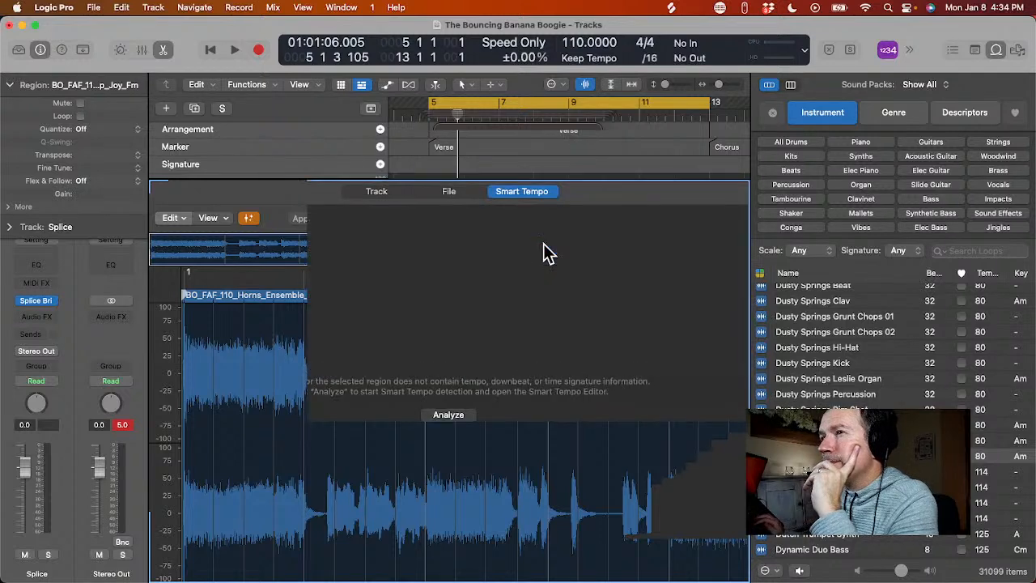
# - Check the Time and Pitch Machine settings for the Joy_Fm horns loop, and close them and the audio editor
pyautogui.click(437, 194)
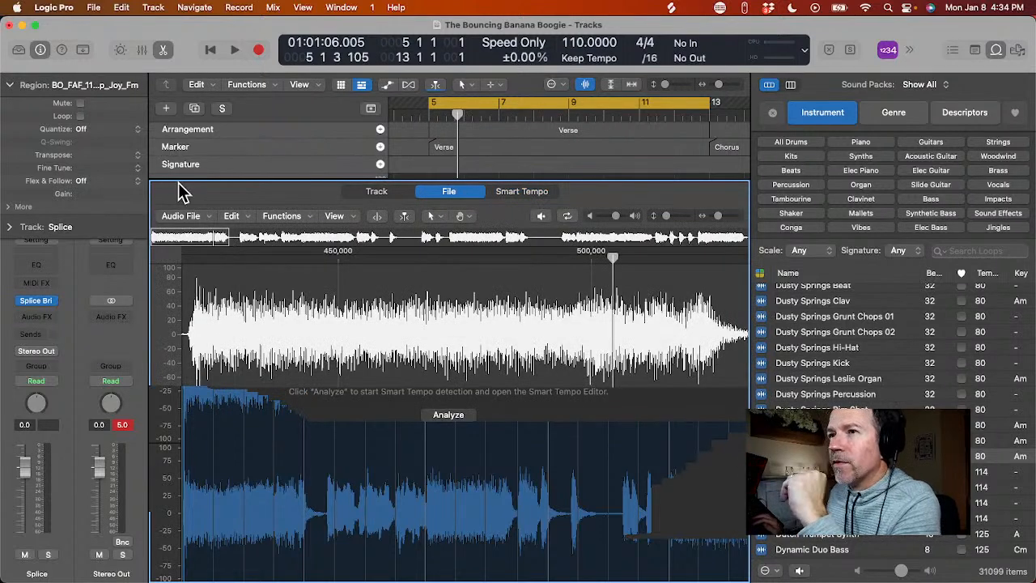
pyautogui.click(291, 217)
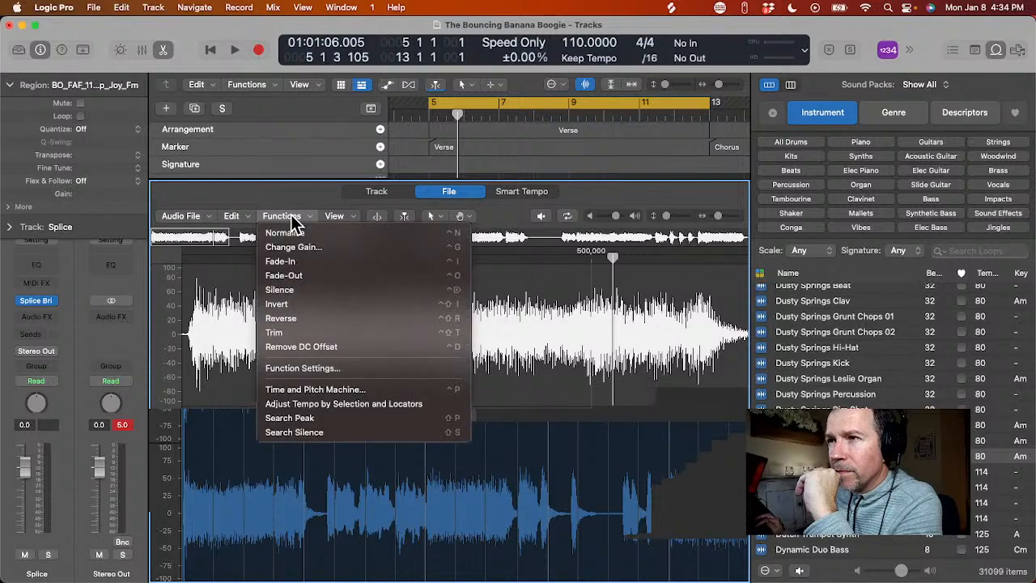
pyautogui.click(322, 391)
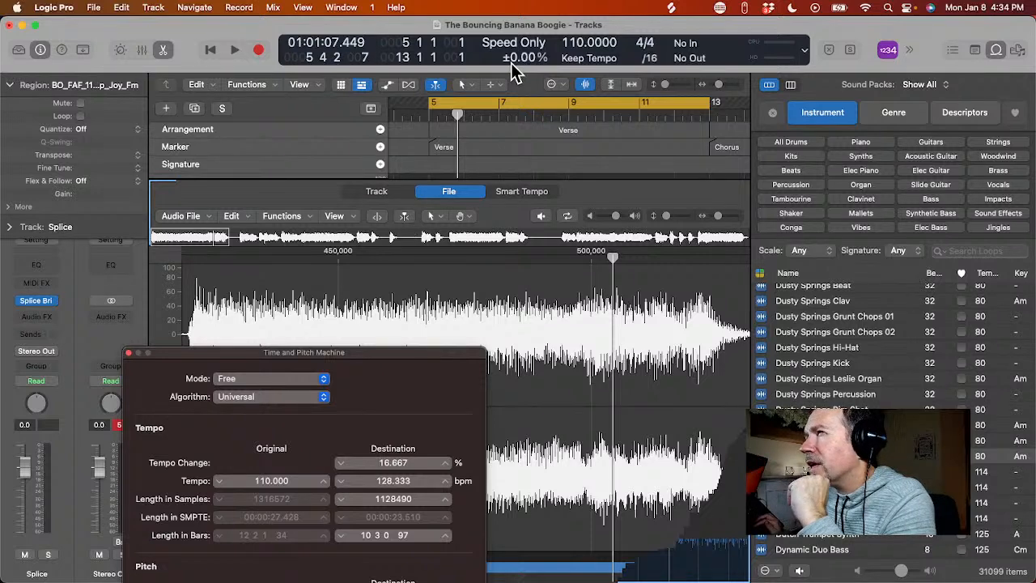
pyautogui.click(129, 355)
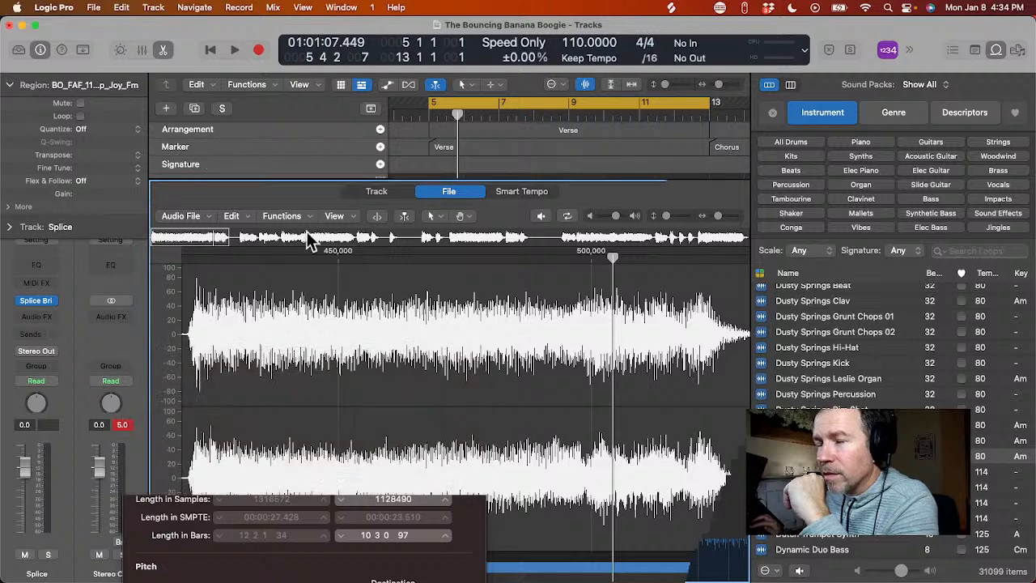
pyautogui.press('e')
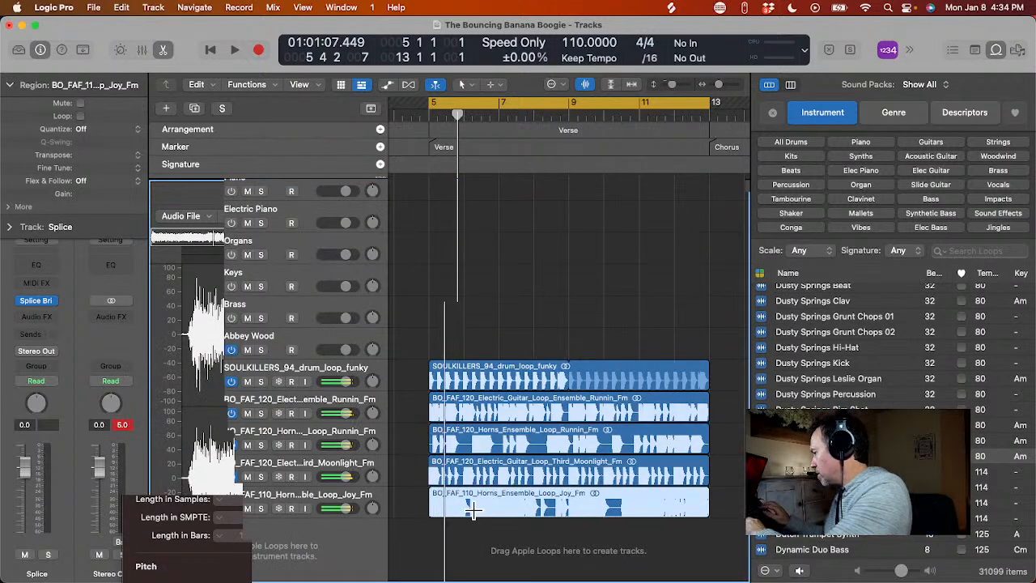
# - Play back the verse from bar 5 to listen to the Joy_Fm horns loop together with the other loops
pyautogui.press('space')
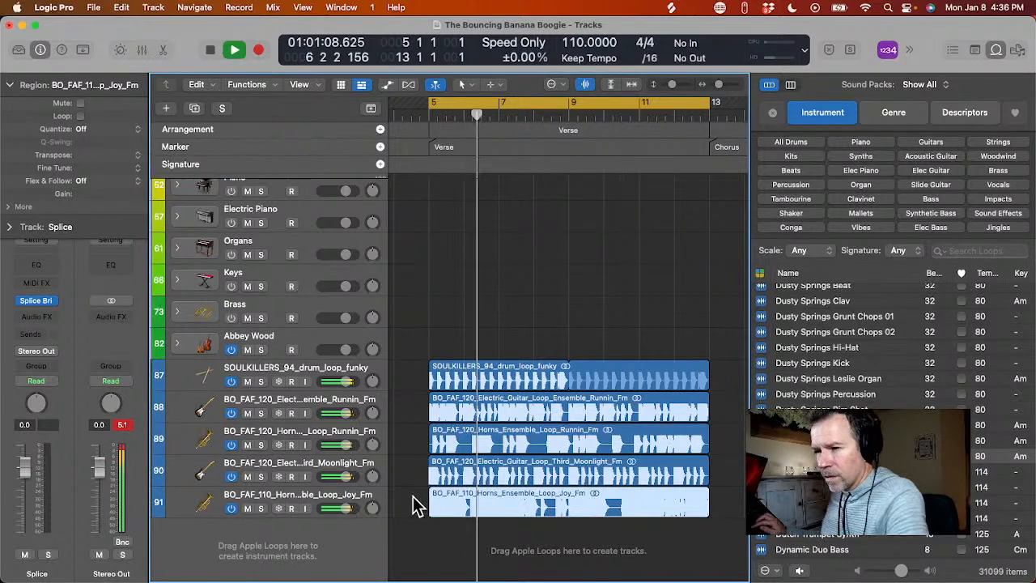
pyautogui.hscroll(-1, 405, 502)
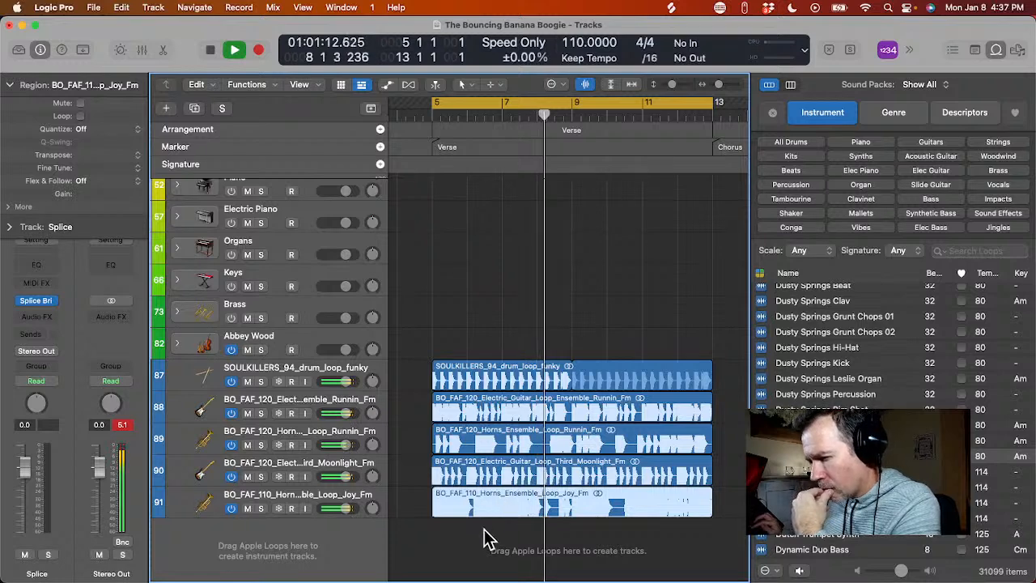
pyautogui.press('space')
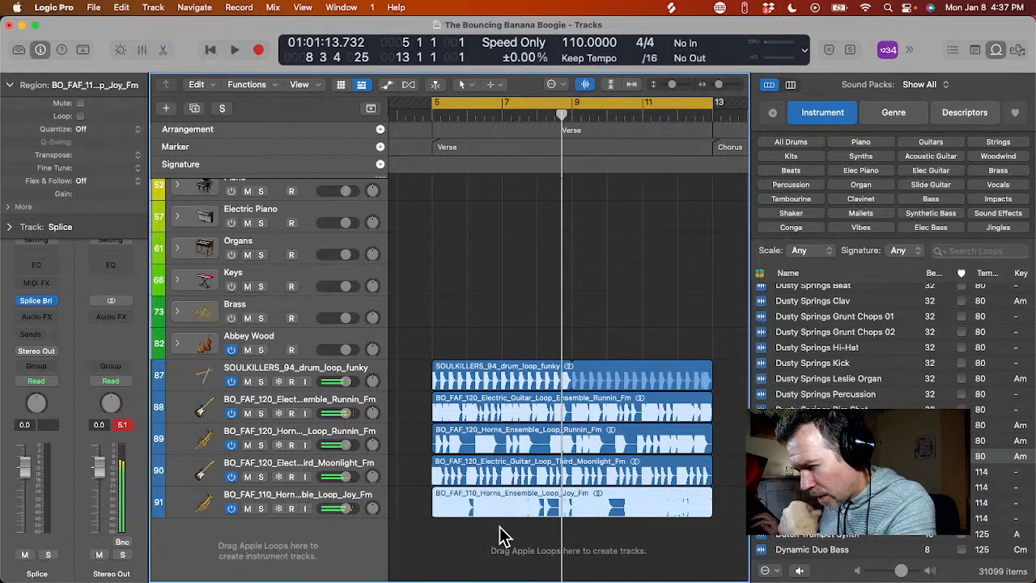
# - Mute the BO_FAF_110_Horns_Ensemble_Loop_Joy_Fm region and play the verse without it
pyautogui.click(502, 534)
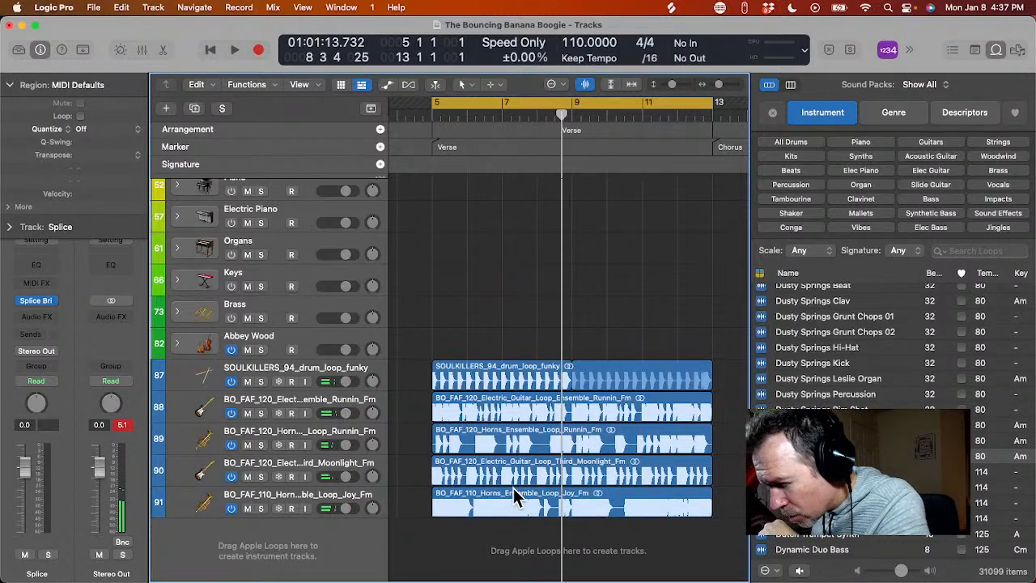
pyautogui.click(513, 490)
pyautogui.hotkey('ctrl', 'm')
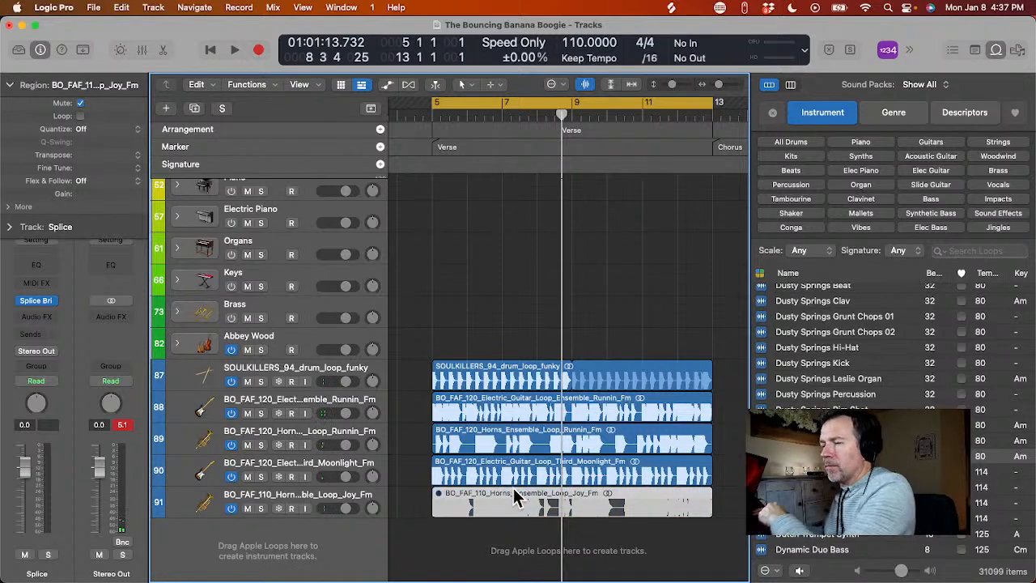
pyautogui.press('space')
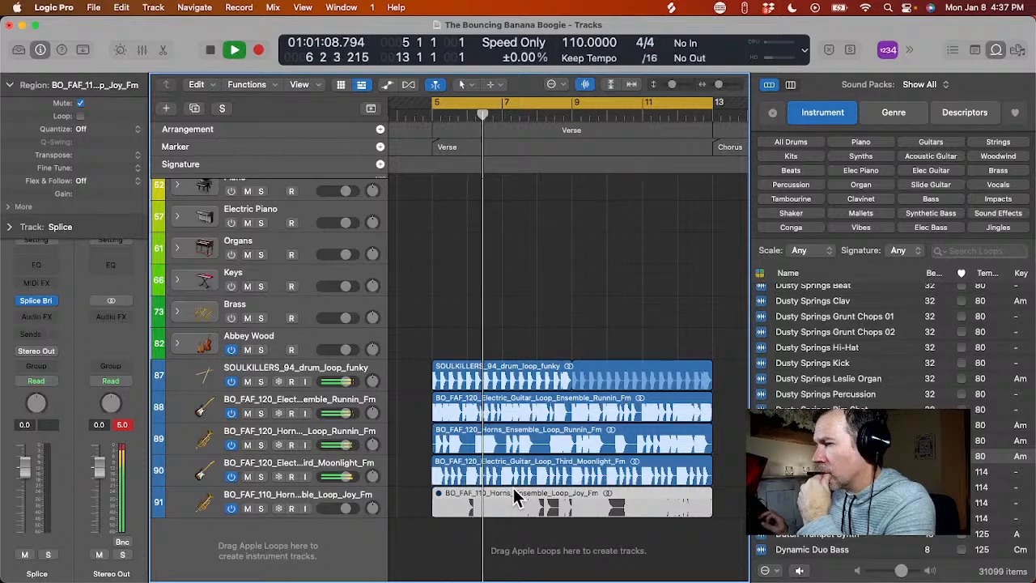
pyautogui.press('space')
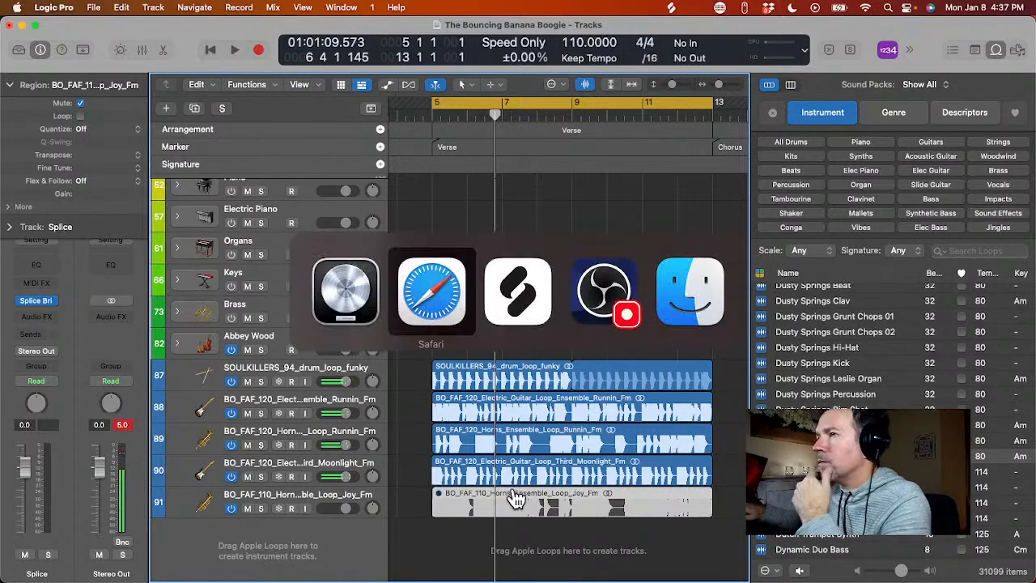
# - Switch to Splice and look through the remaining Fresh as Funk Bundle samples on page 2 for another horn part
pyautogui.press('super+Tab')
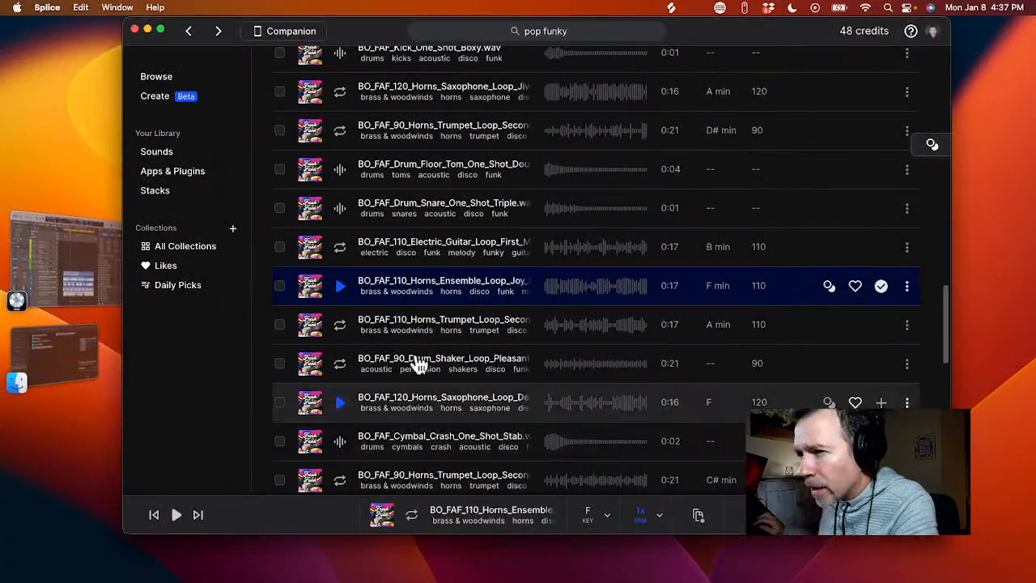
pyautogui.scroll(-5, 404, 368)
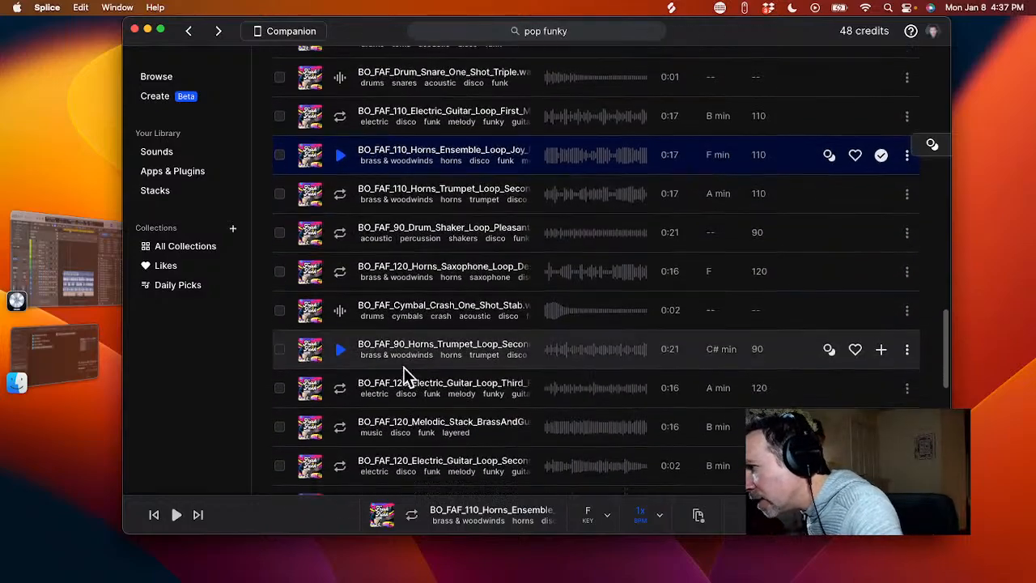
pyautogui.scroll(-10, 404, 368)
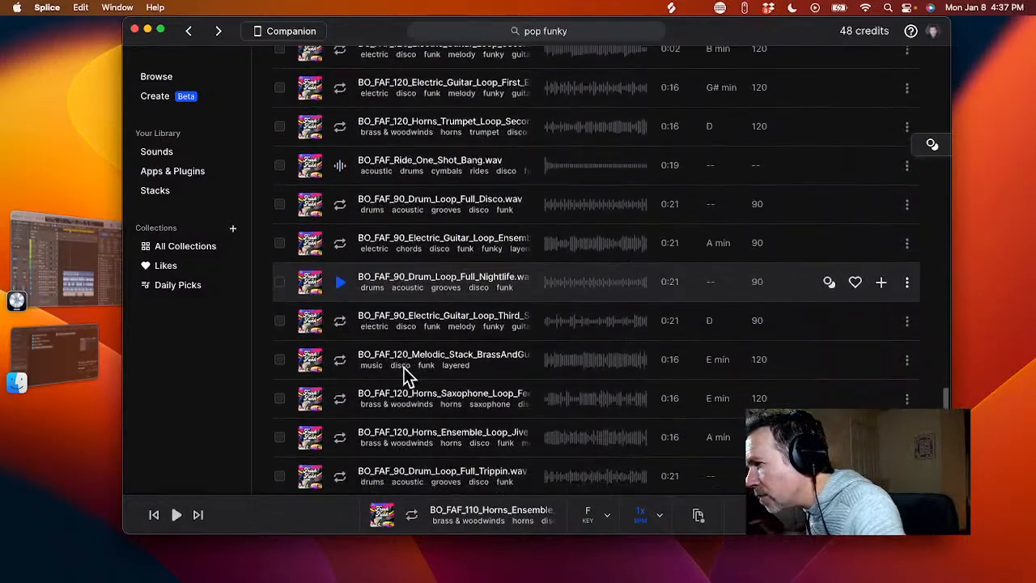
pyautogui.scroll(-3, 404, 368)
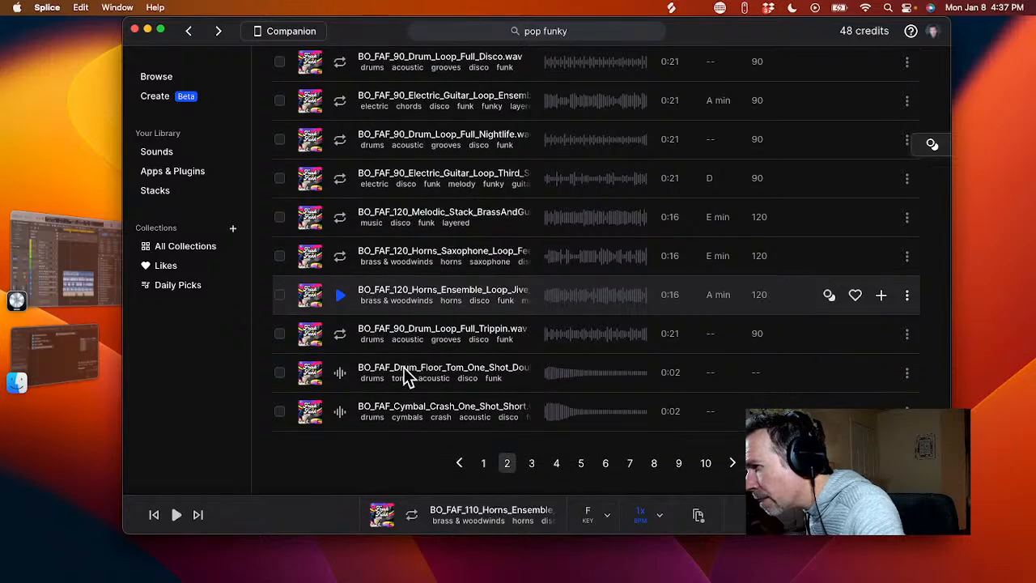
# - Open page 3 of the Fresh as Funk Bundle samples and check the listed keys and tempos for a fitting part
pyautogui.click(531, 463)
pyautogui.scroll(-5, 585, 364)
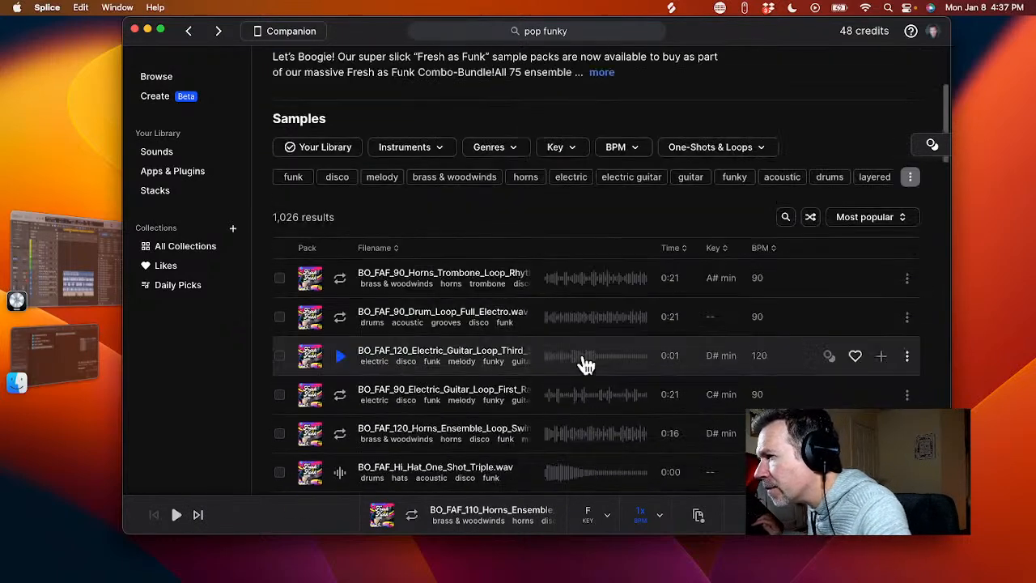
pyautogui.scroll(-5, 584, 390)
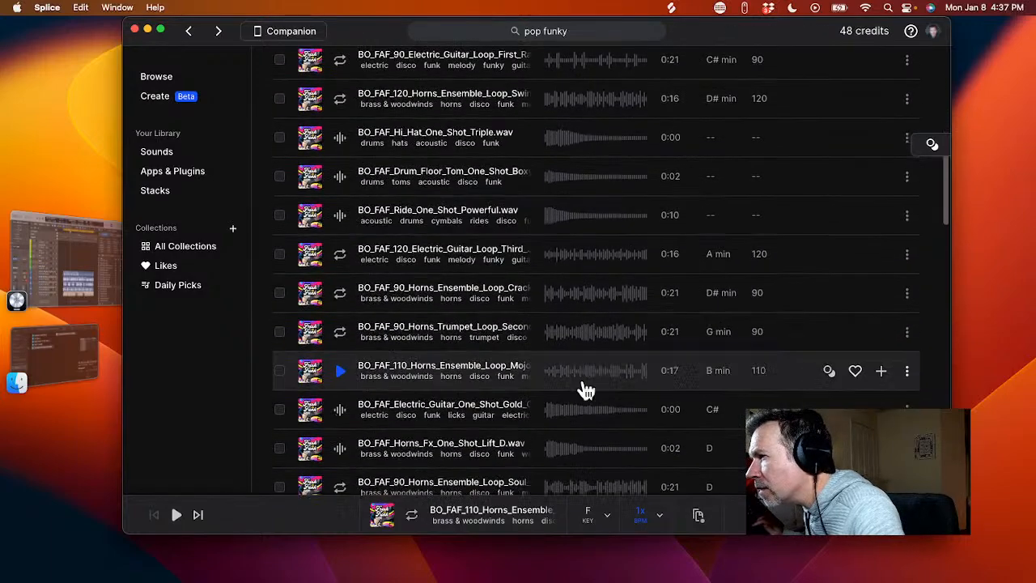
pyautogui.press('Down')
pyautogui.press('Down')
pyautogui.press('Down')
pyautogui.press('Down')
pyautogui.press('Down')
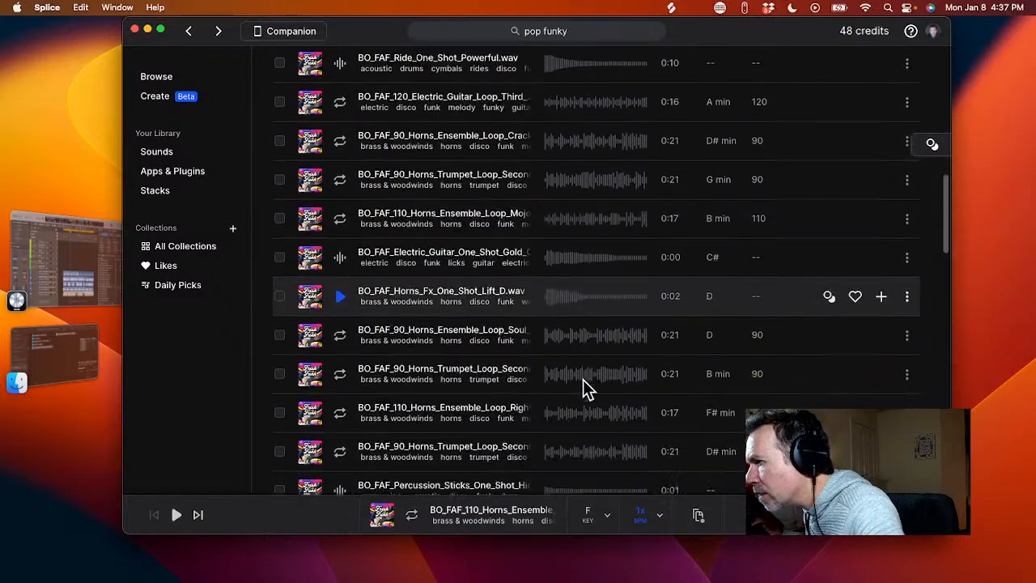
pyautogui.scroll(-3, 586, 391)
pyautogui.press('Down')
pyautogui.press('Down')
pyautogui.press('Down')
pyautogui.press('Down')
pyautogui.press('Down')
pyautogui.press('Down')
pyautogui.press('Down')
pyautogui.press('Down')
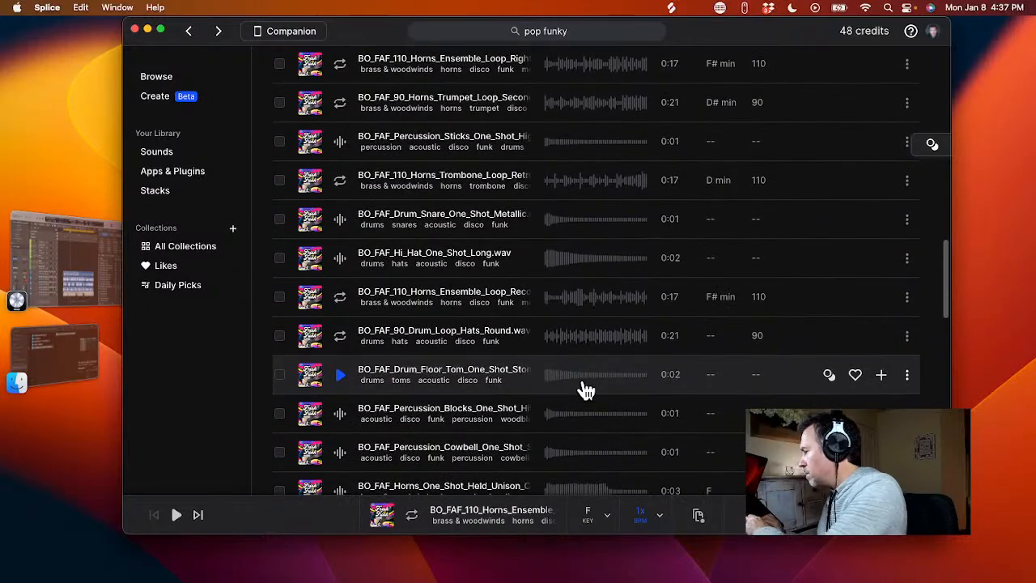
pyautogui.press('Down')
pyautogui.press('Down')
pyautogui.press('Down')
pyautogui.press('Down')
pyautogui.press('Down')
pyautogui.press('Down')
pyautogui.press('Down')
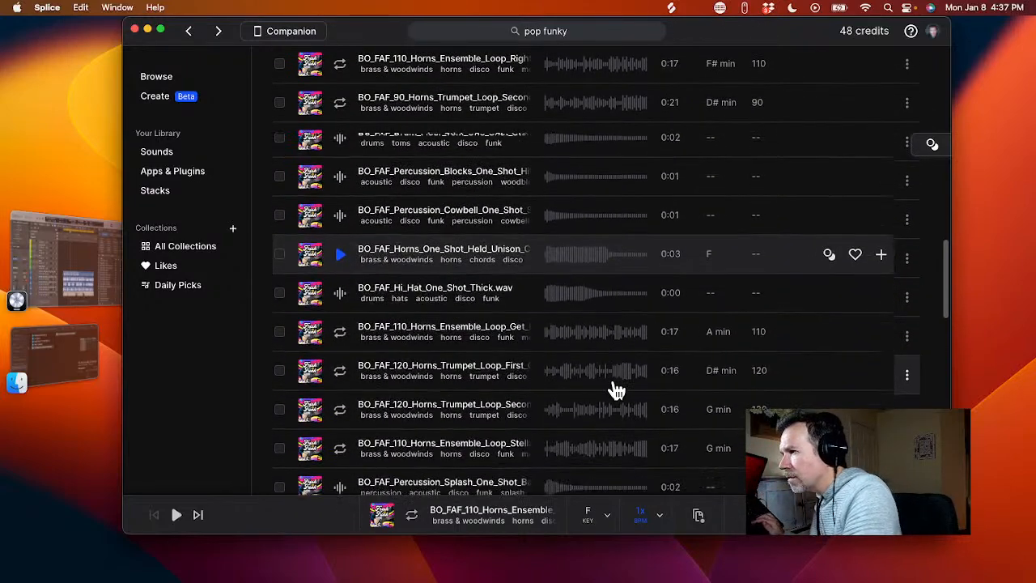
pyautogui.press('Down')
pyautogui.press('Down')
pyautogui.press('Down')
pyautogui.press('Down')
pyautogui.press('Down')
pyautogui.press('Down')
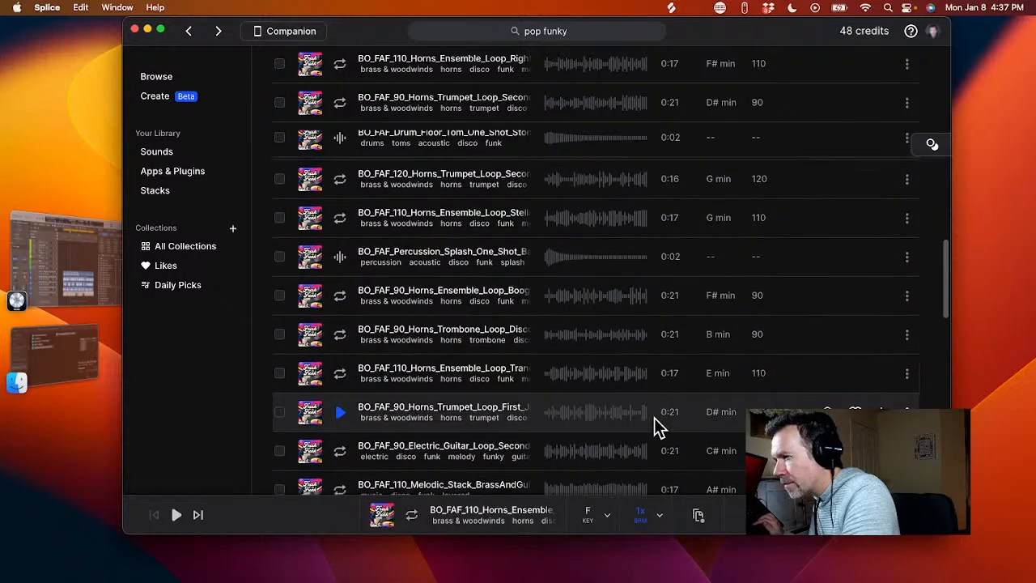
pyautogui.press('Down')
pyautogui.press('Down')
pyautogui.press('Down')
pyautogui.press('Down')
pyautogui.press('Down')
pyautogui.press('Down')
pyautogui.press('Down')
pyautogui.press('Down')
pyautogui.press('Down')
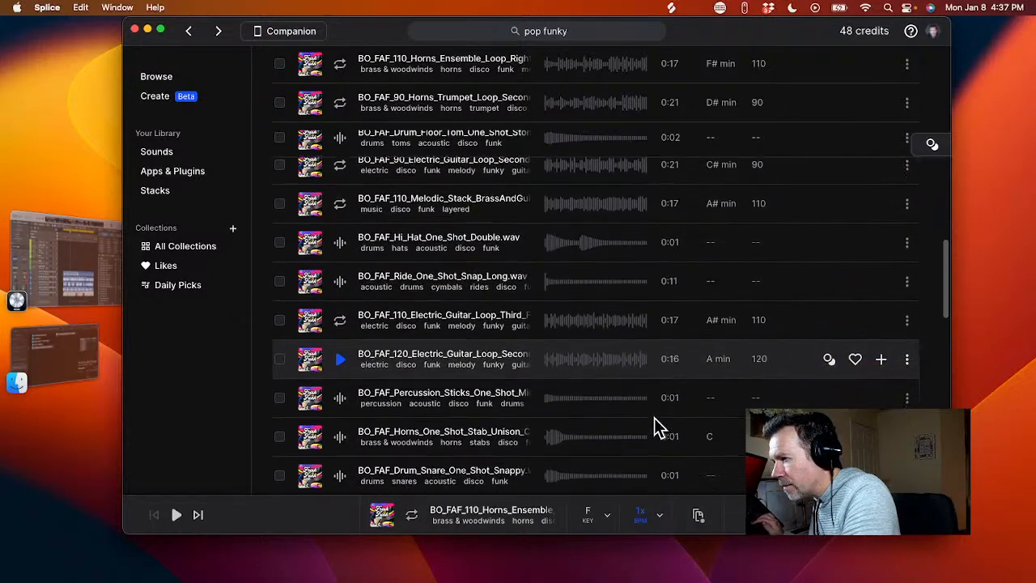
pyautogui.press('Down')
pyautogui.press('Down')
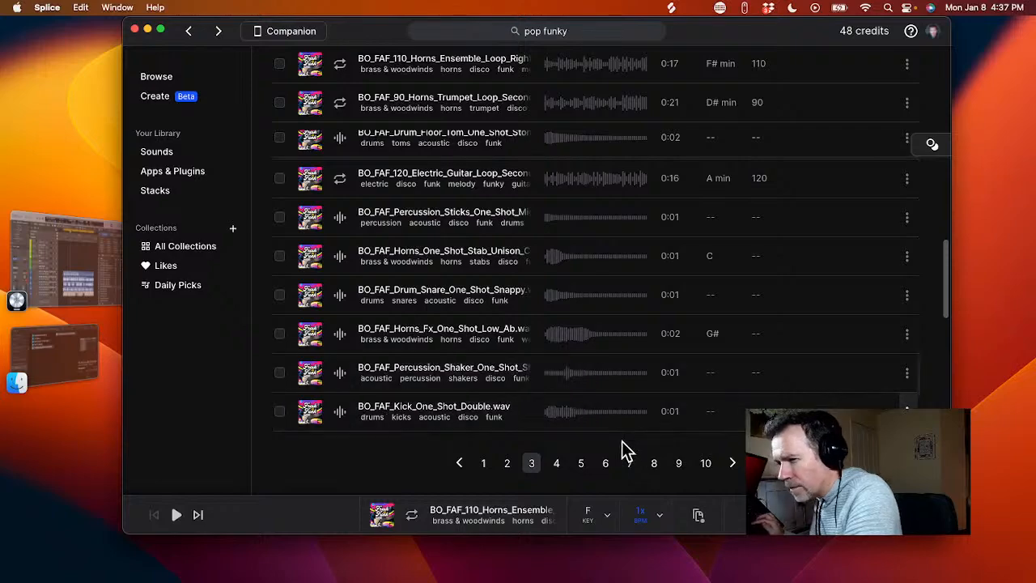
# - Look through page 4 of the bundle's samples and audition BO_FAF_Horns_One_Shot_Held_Chord_Sad_Fm
pyautogui.click(556, 465)
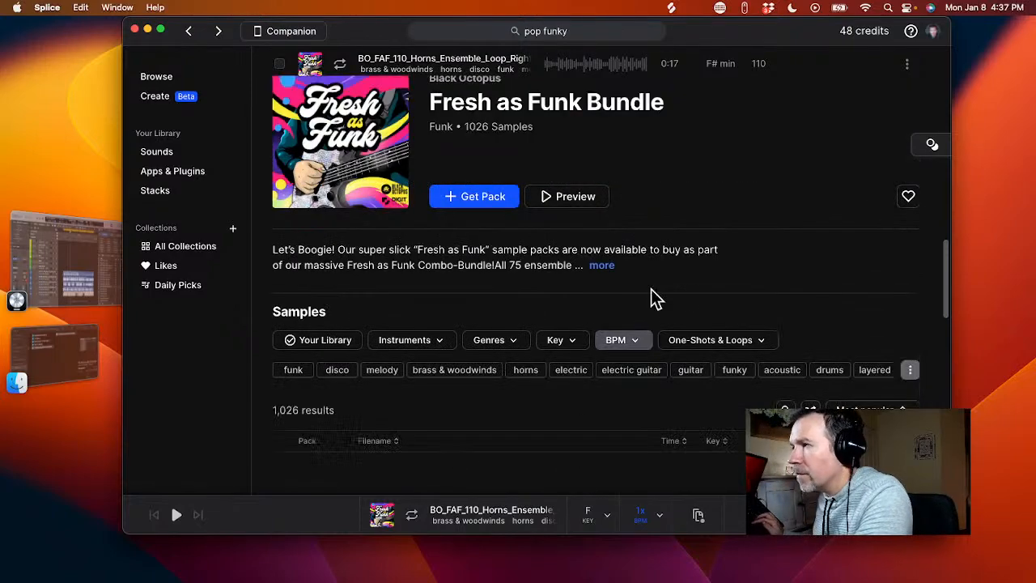
pyautogui.press('Down')
pyautogui.press('Down')
pyautogui.press('Down')
pyautogui.press('Down')
pyautogui.press('Down')
pyautogui.press('Down')
pyautogui.press('Down')
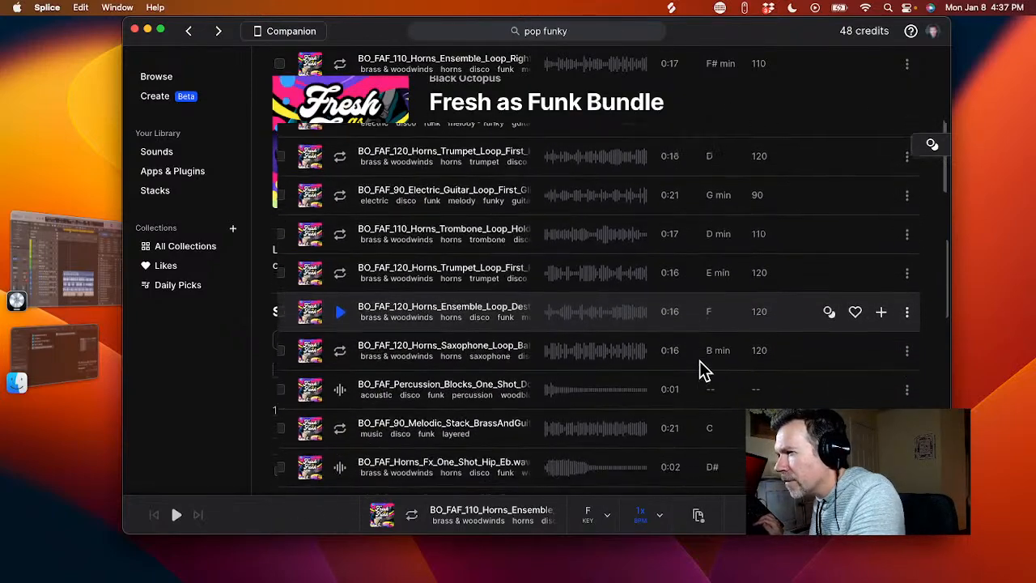
pyautogui.press('Down')
pyautogui.press('Down')
pyautogui.press('Down')
pyautogui.press('Down')
pyautogui.press('Down')
pyautogui.press('Down')
pyautogui.press('Down')
pyautogui.press('Down')
pyautogui.press('Down')
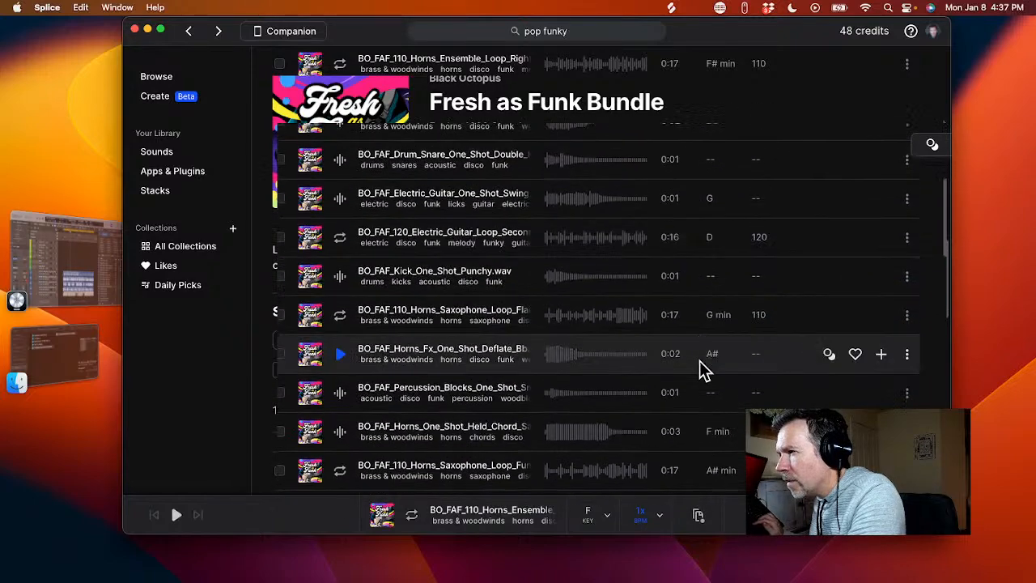
pyautogui.click(579, 257)
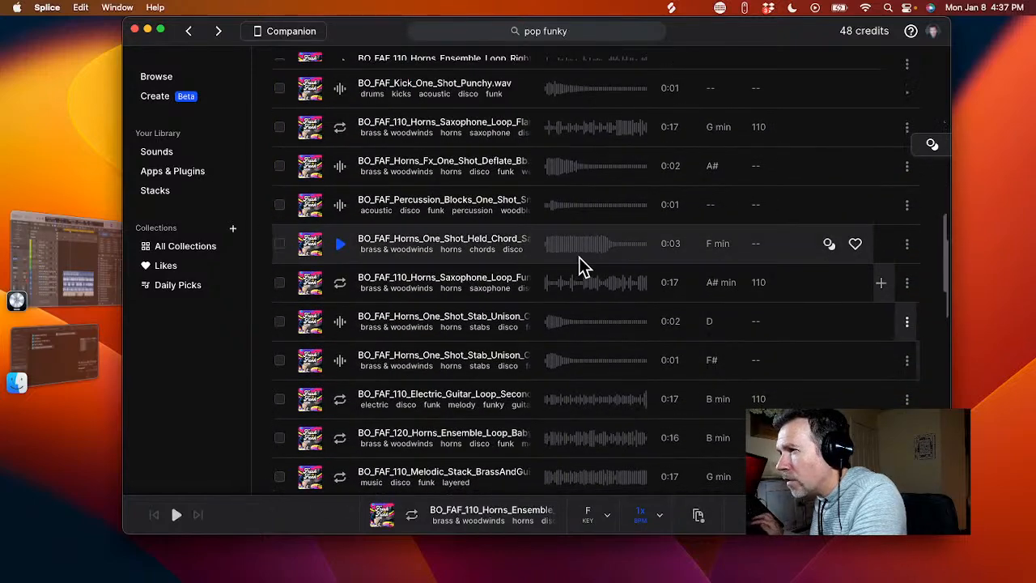
pyautogui.click(340, 246)
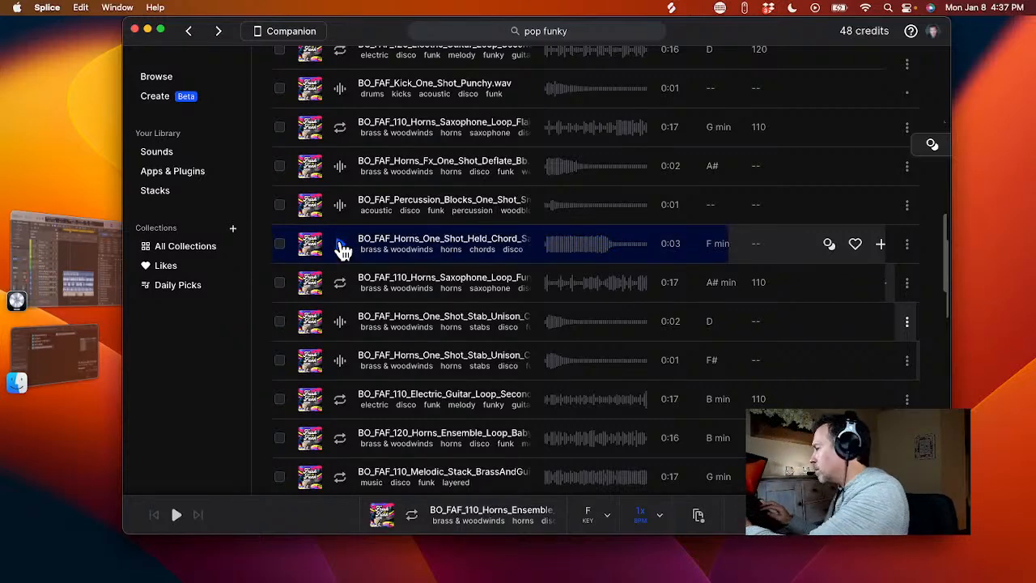
# - Switch to Logic Pro, check the Splice Bridge plug-in's connection on the Splice track, and close its window
pyautogui.press('super+Tab')
pyautogui.scroll(10, 202, 260)
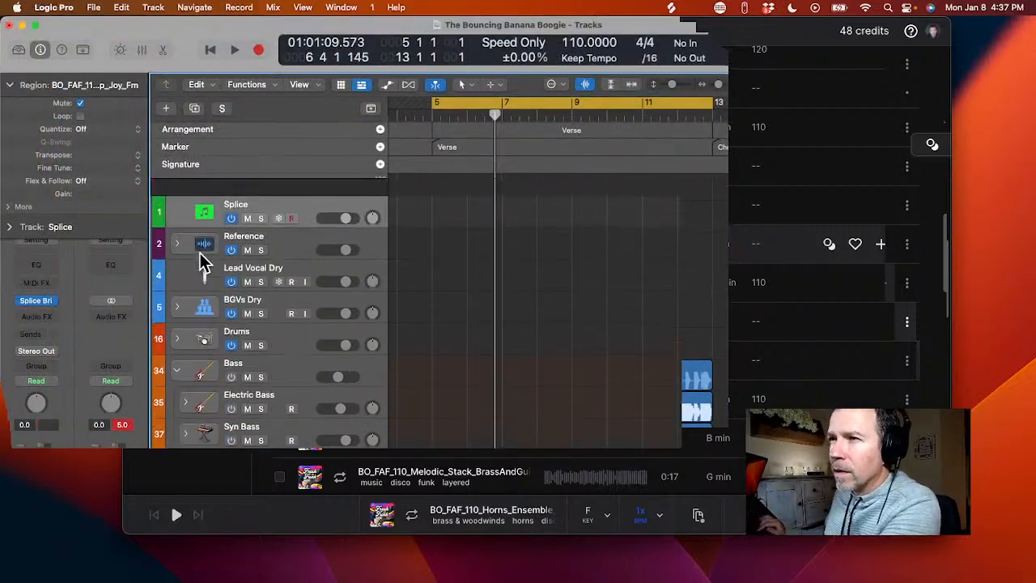
pyautogui.click(35, 300)
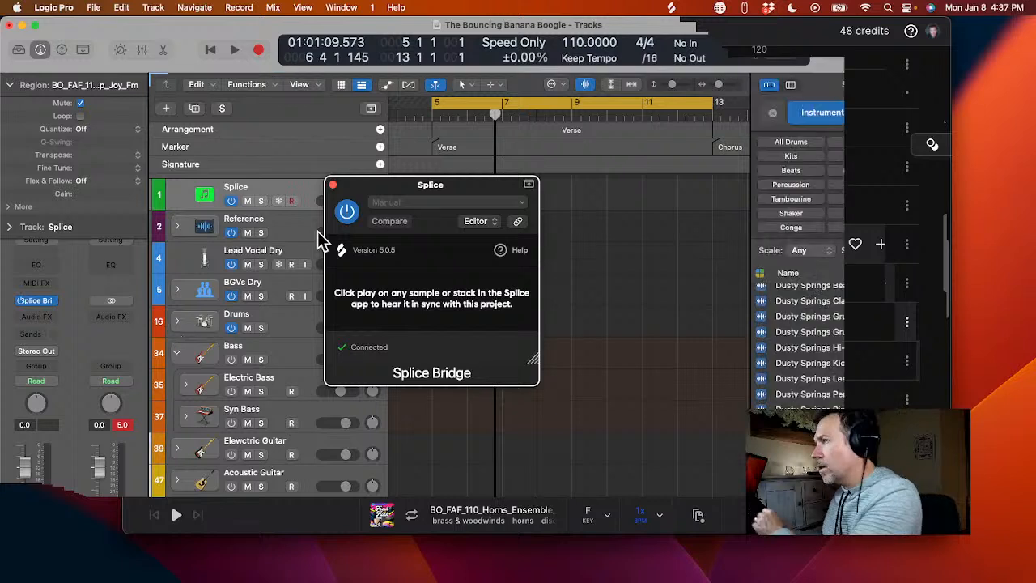
pyautogui.click(331, 186)
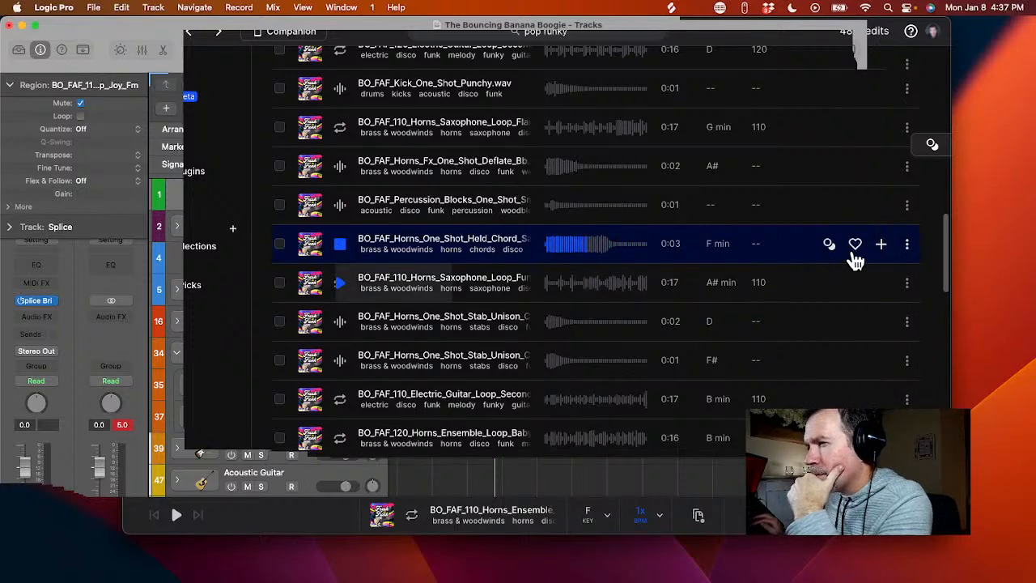
# - Add BO_FAF_Horns_One_Shot_Held_Chord_Sad_Fm.wav to the Splice library and place it on a new Logic Pro track at bar 5
pyautogui.click(880, 245)
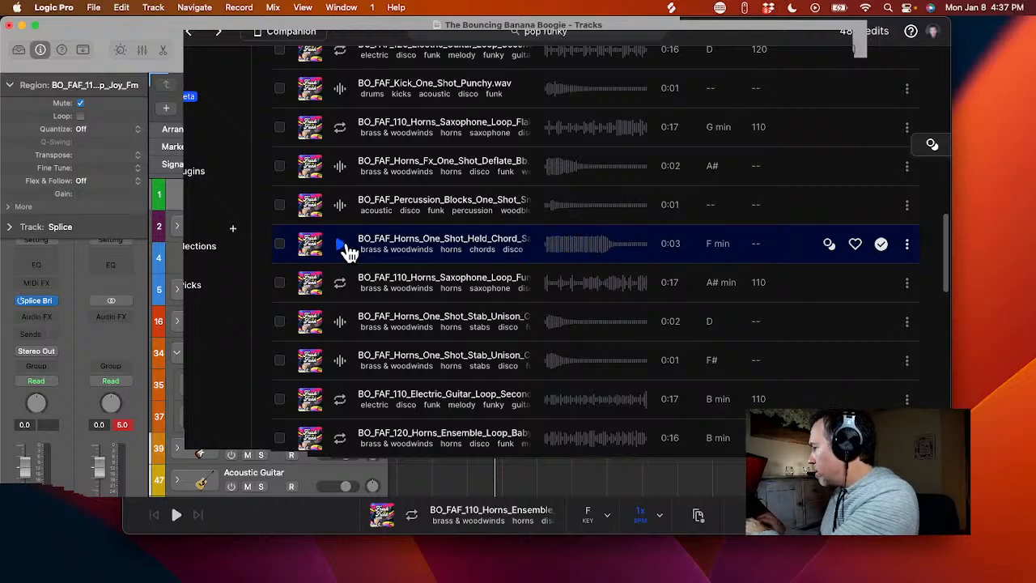
pyautogui.scroll(5, 348, 253)
pyautogui.scroll(-4, 348, 251)
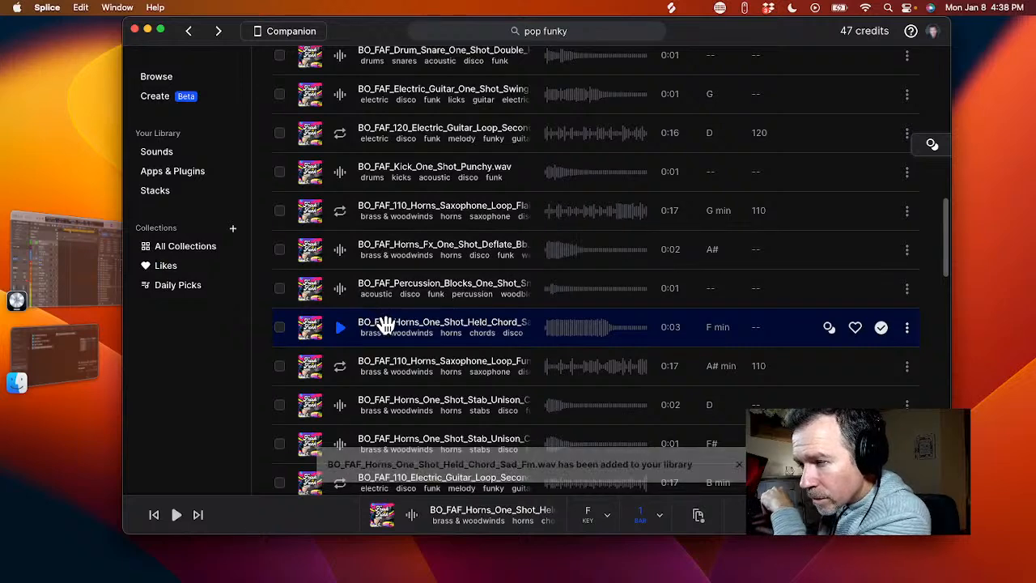
pyautogui.moveTo(389, 336); pyautogui.dragTo(429, 542)
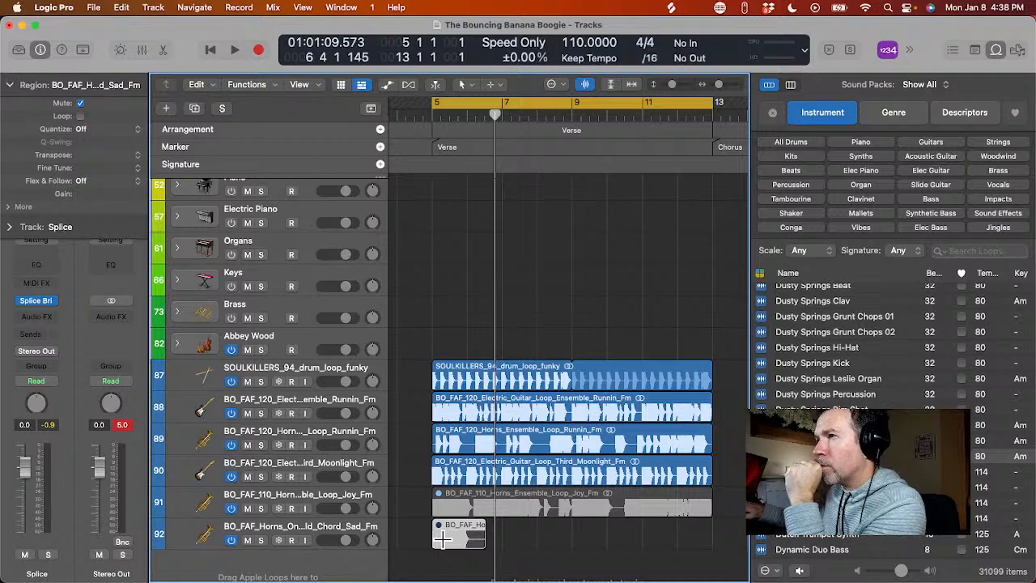
# - Return to Splice, look further down page 4, and audition the 120 BPM F minor trumpet loop
pyautogui.press('super+Tab')
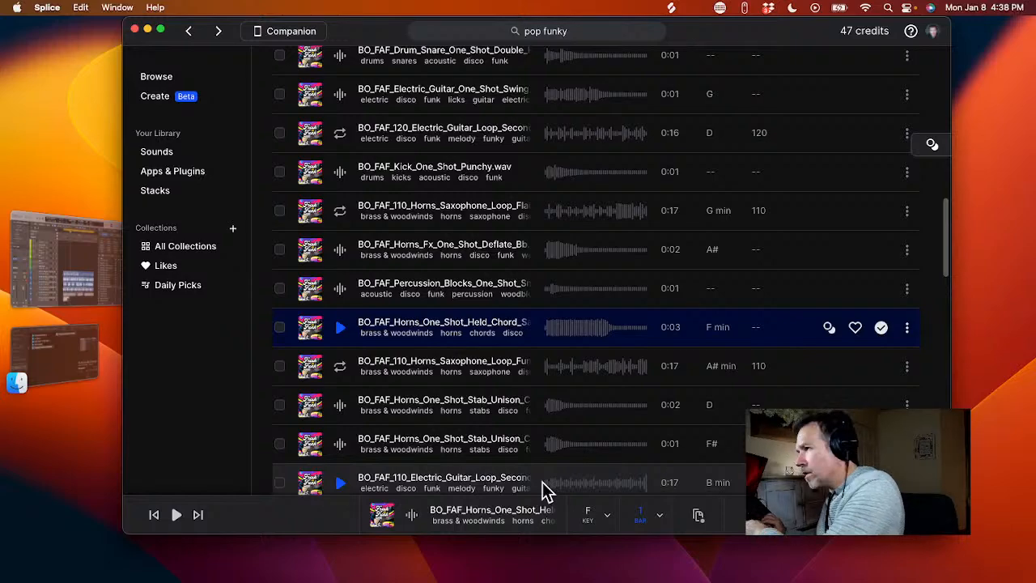
pyautogui.scroll(-5, 665, 479)
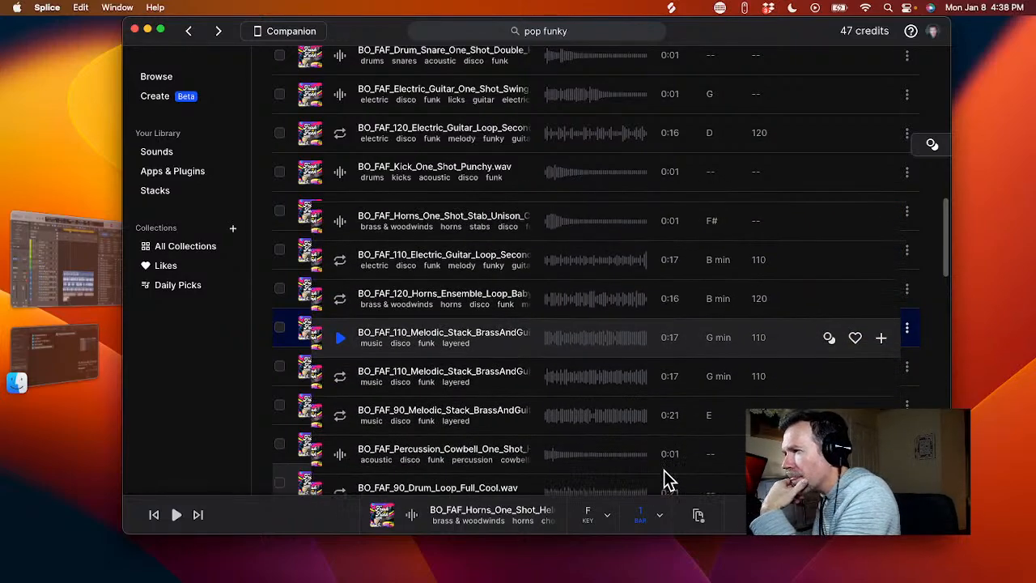
pyautogui.press('Down')
pyautogui.press('Down')
pyautogui.press('Down')
pyautogui.press('Down')
pyautogui.press('Down')
pyautogui.press('Down')
pyautogui.press('Down')
pyautogui.press('Down')
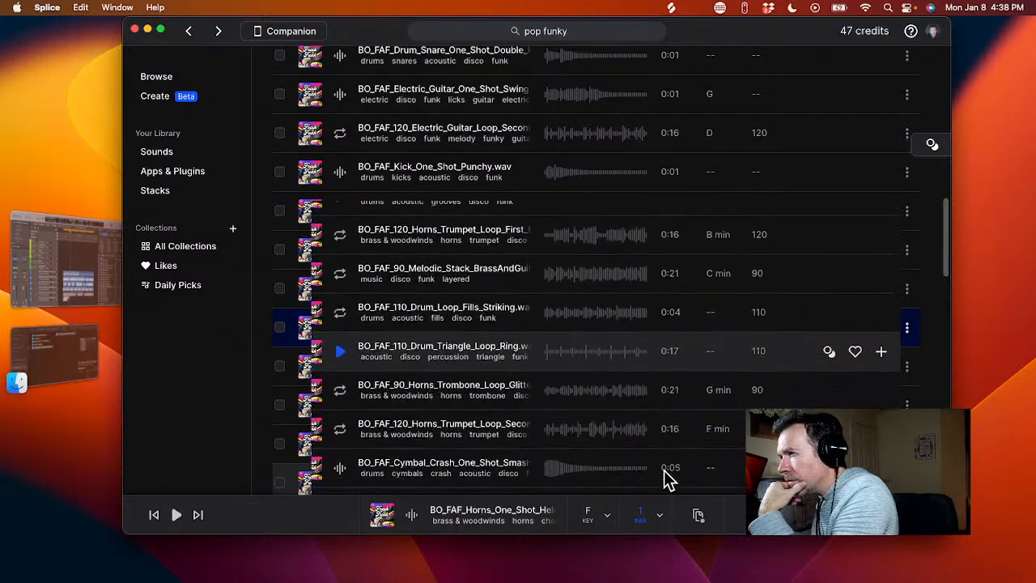
pyautogui.scroll(-2, 665, 479)
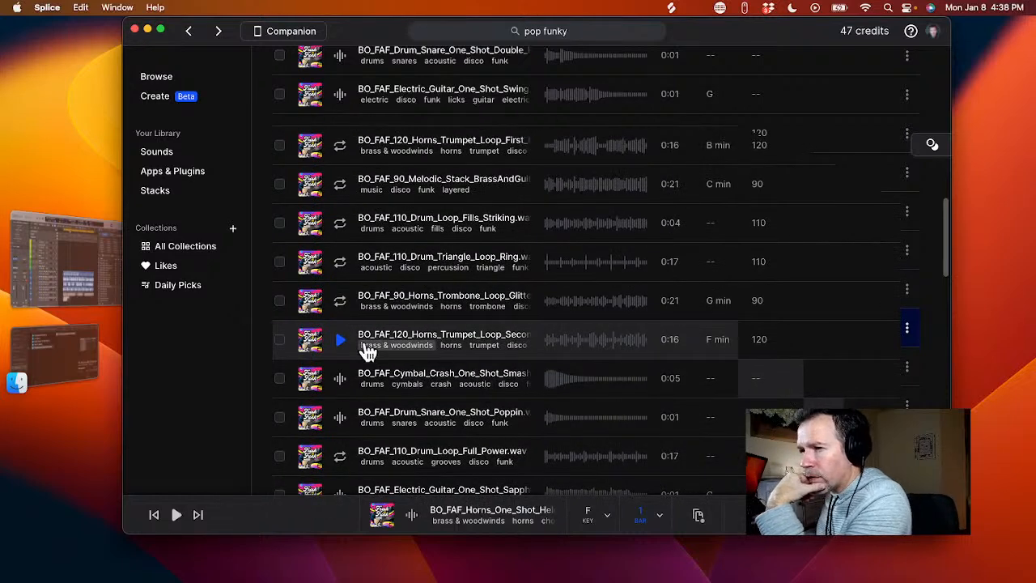
pyautogui.click(343, 343)
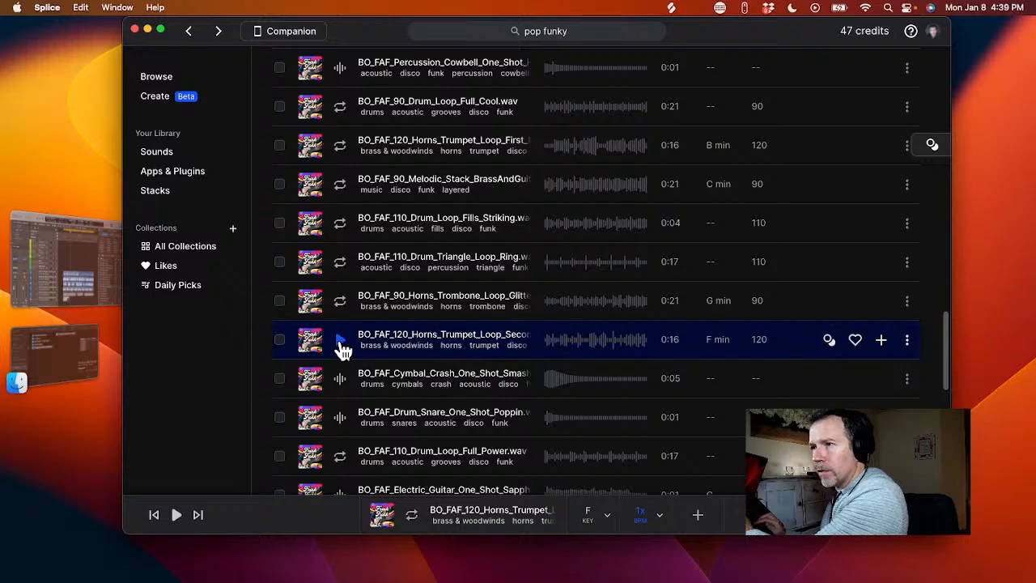
# - Switch to Logic Pro and listen to the verse with the BO_FAF_120_Horns_Ensemble_Loop_Runnin_Fm track soloed and unsoloed
pyautogui.press('super+Tab')
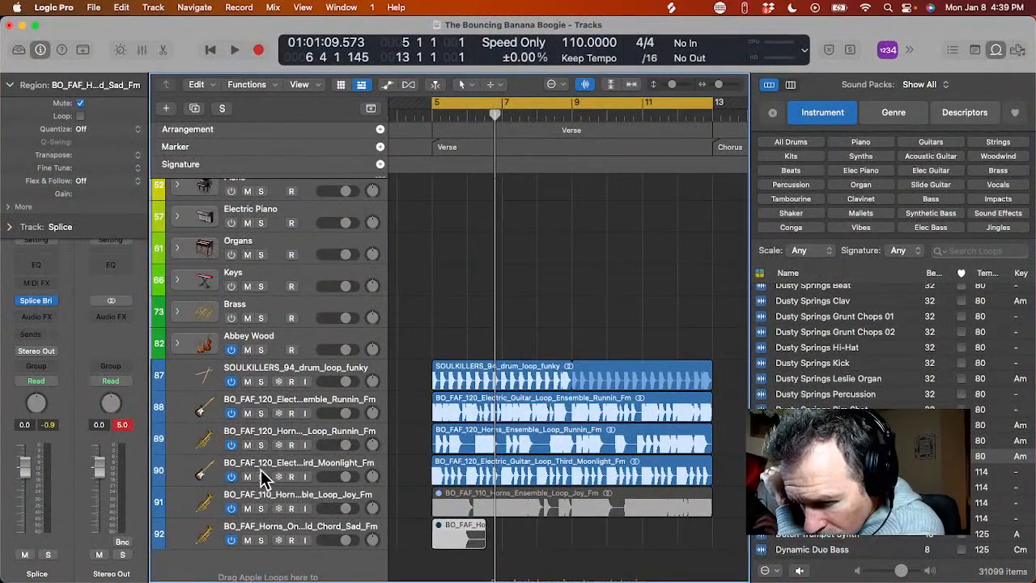
pyautogui.click(260, 445)
pyautogui.press('space')
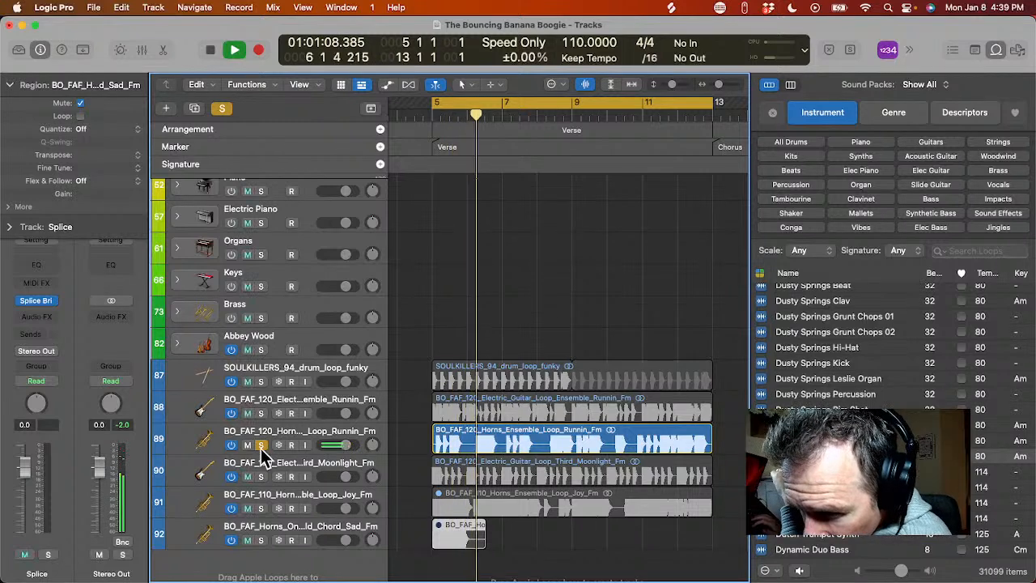
pyautogui.click(261, 445)
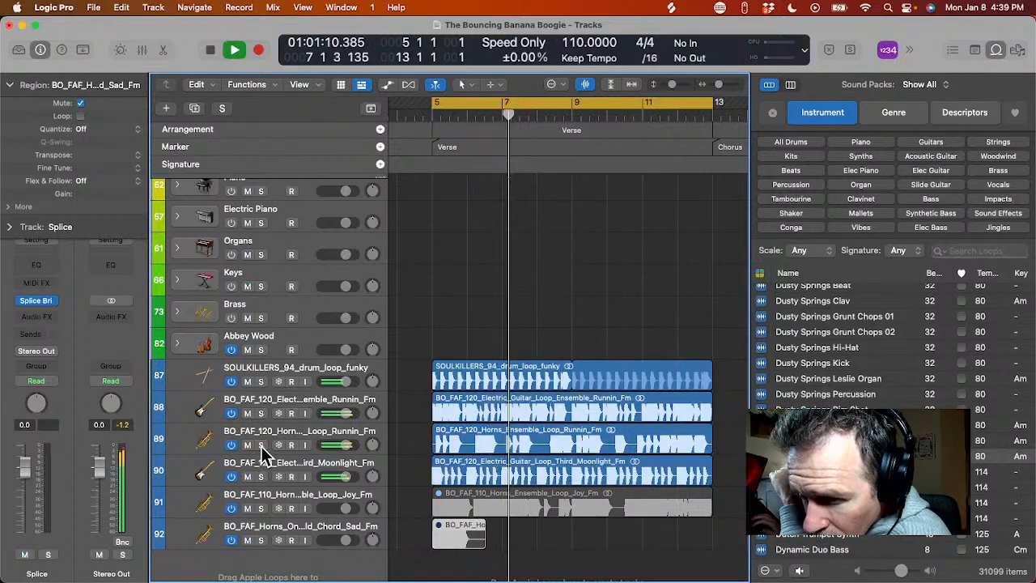
pyautogui.press('space')
# - Add BO_FAF_120_Horns_Trumpet_Loop_Second_Runnin_Fm.wav to the Splice library and place it on a new Logic Pro track at bar 5
pyautogui.scroll(-3, 261, 446)
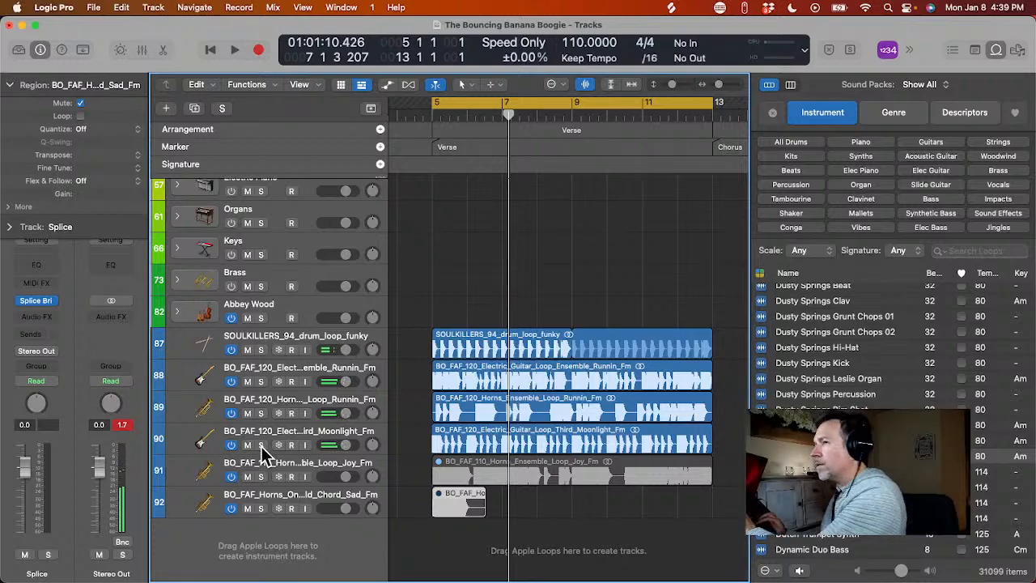
pyautogui.press('super+Tab')
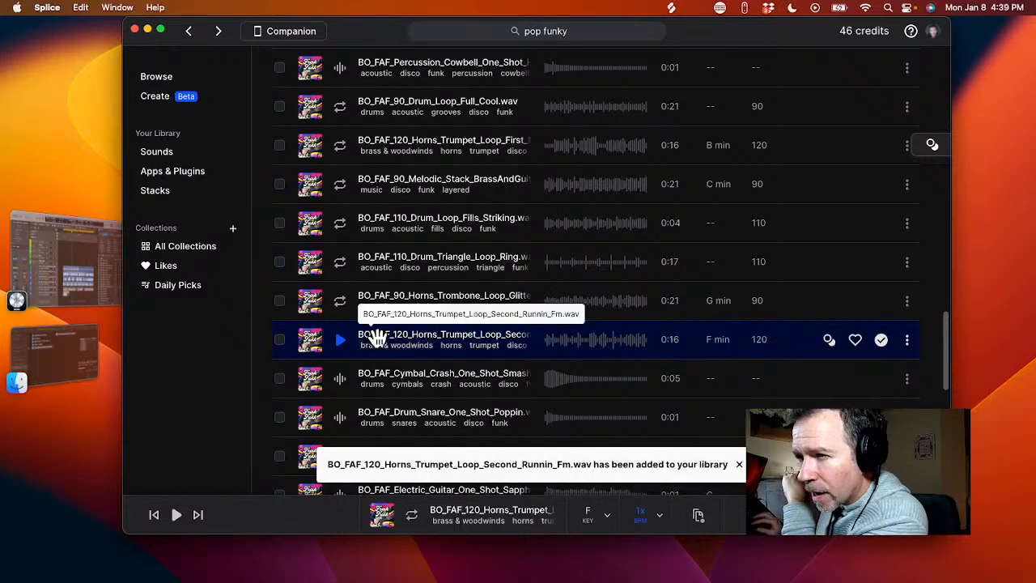
pyautogui.moveTo(381, 347); pyautogui.dragTo(429, 542)
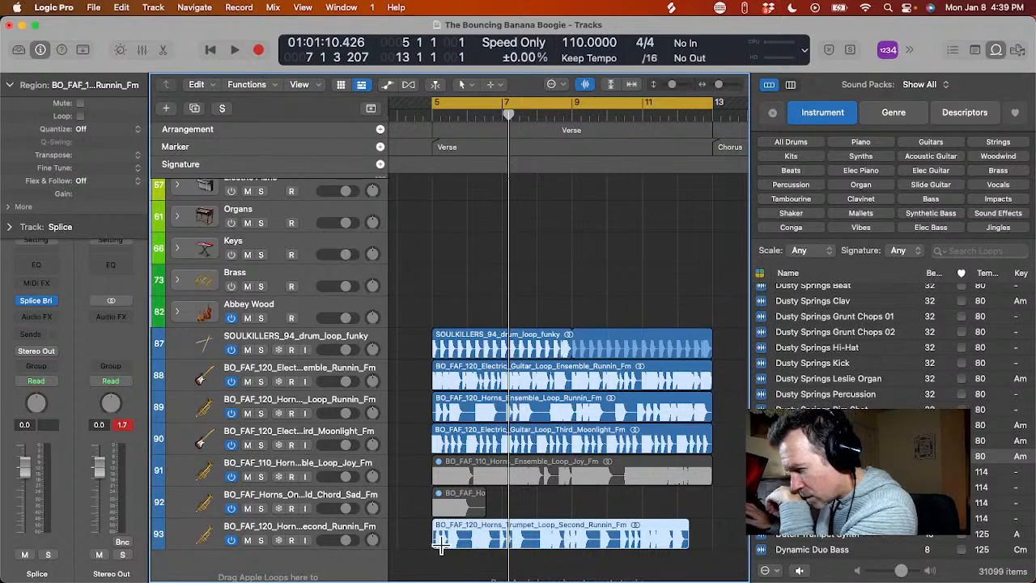
# - Inspect the new trumpet region's tempo in the Smart Tempo editor and play the verse to hear how it fits
pyautogui.doubleClick(439, 538)
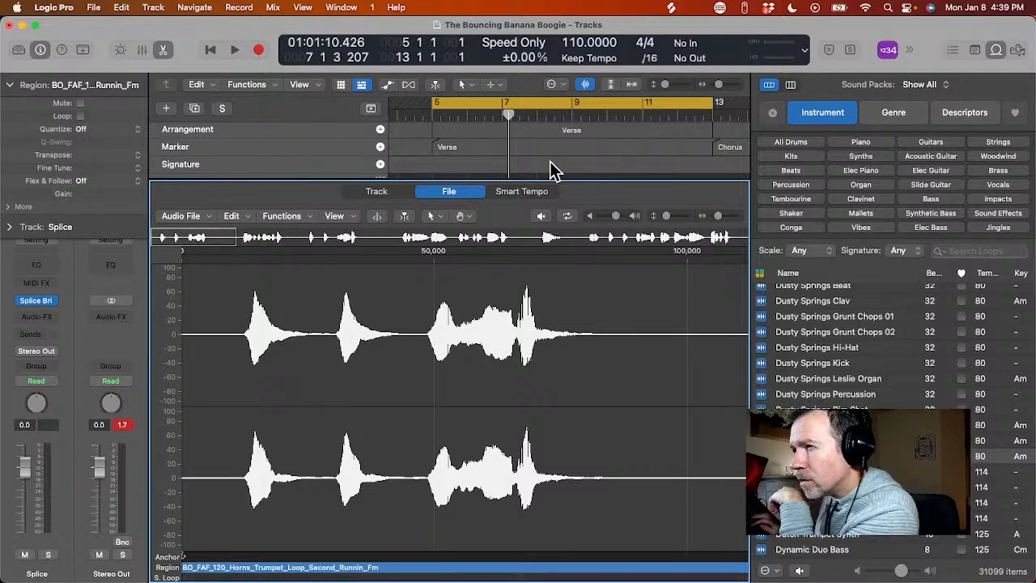
pyautogui.click(532, 194)
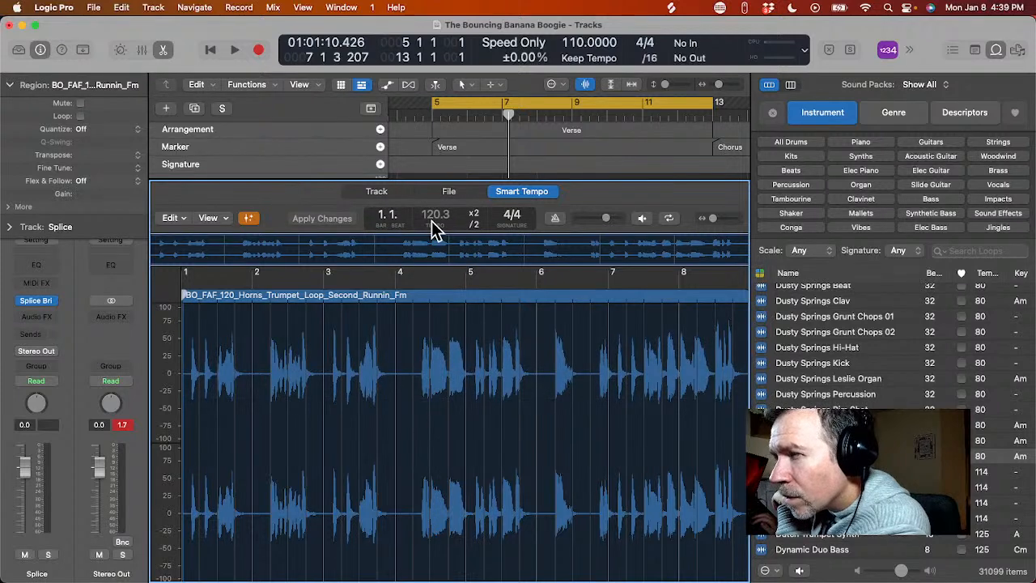
pyautogui.press('space')
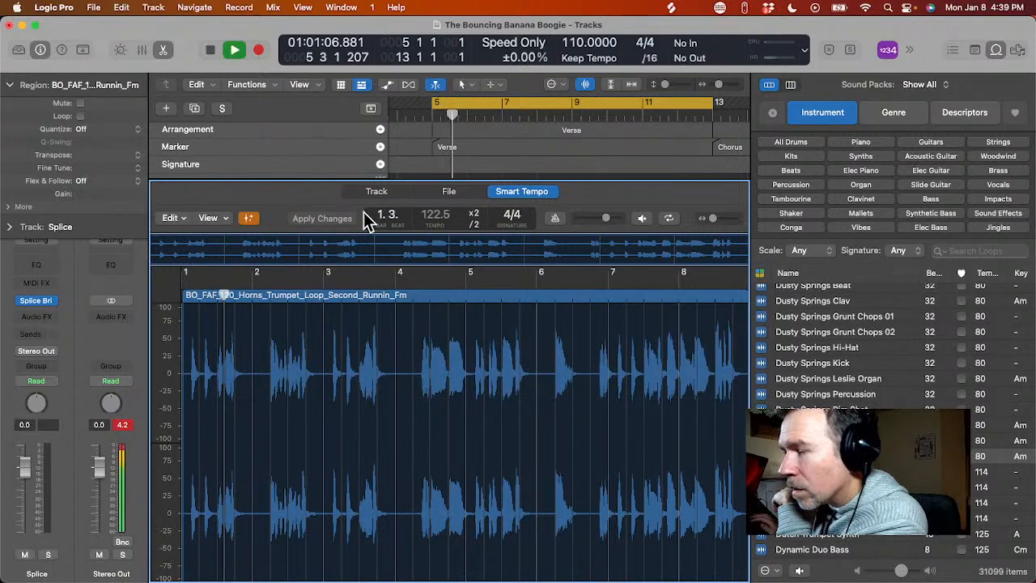
pyautogui.press('e')
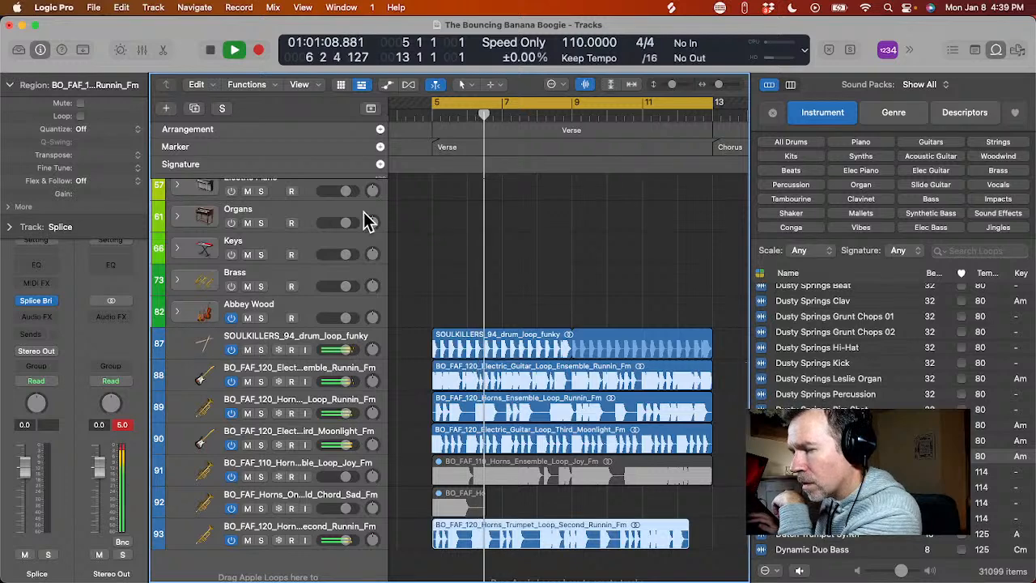
pyautogui.press('space')
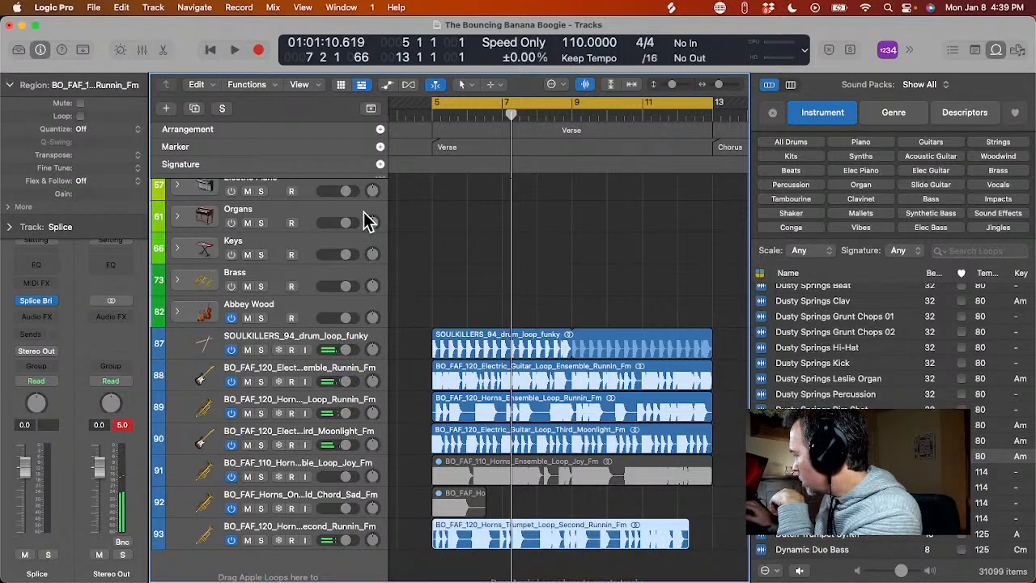
# - Apply the project tempo to the trumpet region and its downbeat, and play the verse to check the timing
pyautogui.press('e')
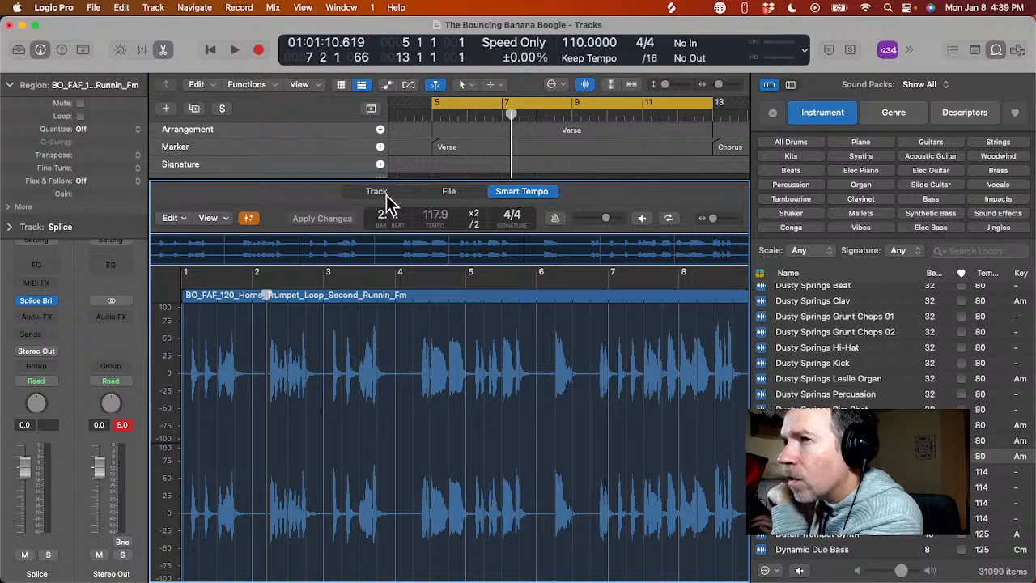
pyautogui.click(180, 219)
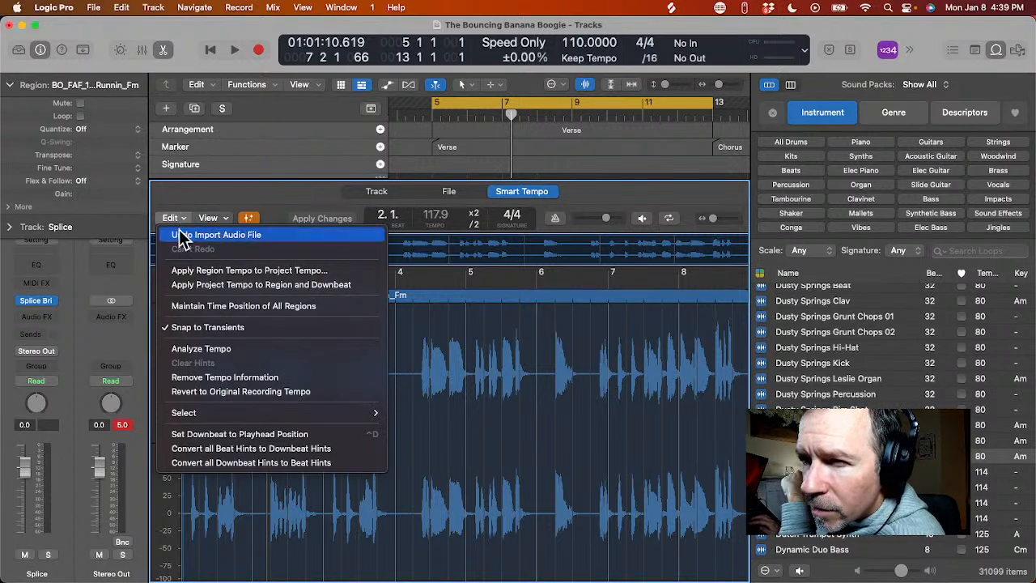
pyautogui.click(180, 285)
pyautogui.press('space')
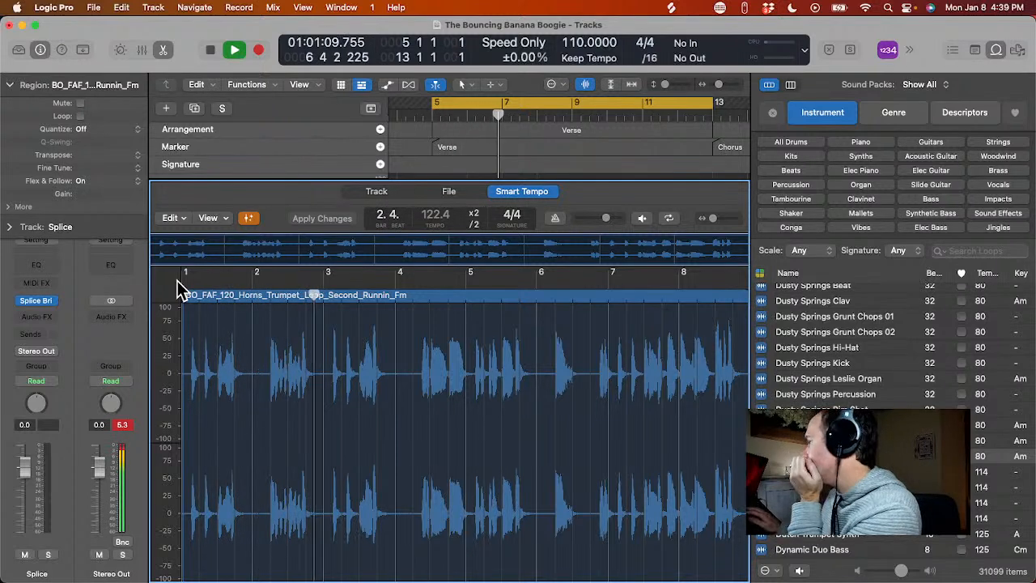
pyautogui.press('e')
pyautogui.scroll(-2, 221, 351)
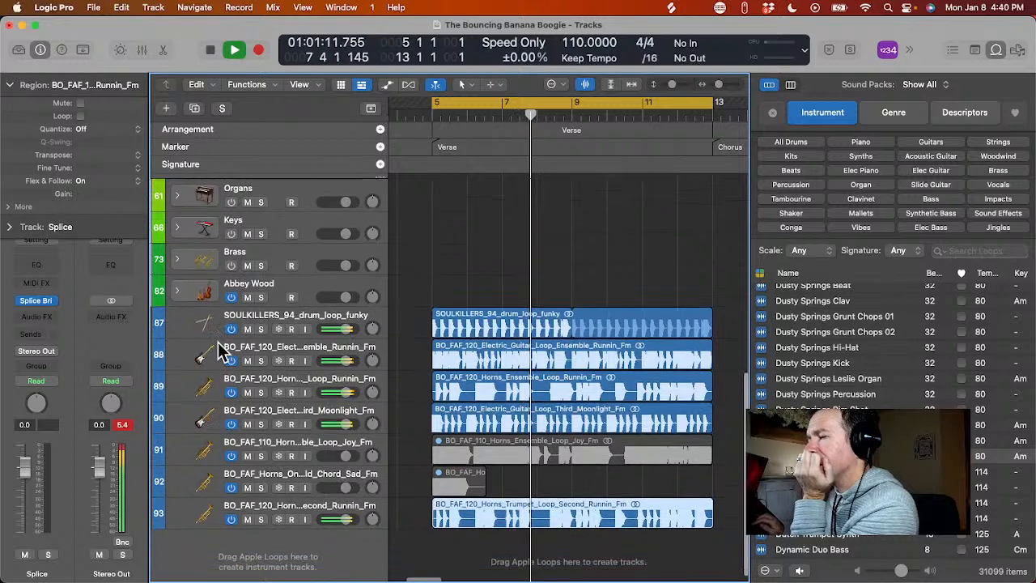
pyautogui.scroll(-1, 219, 351)
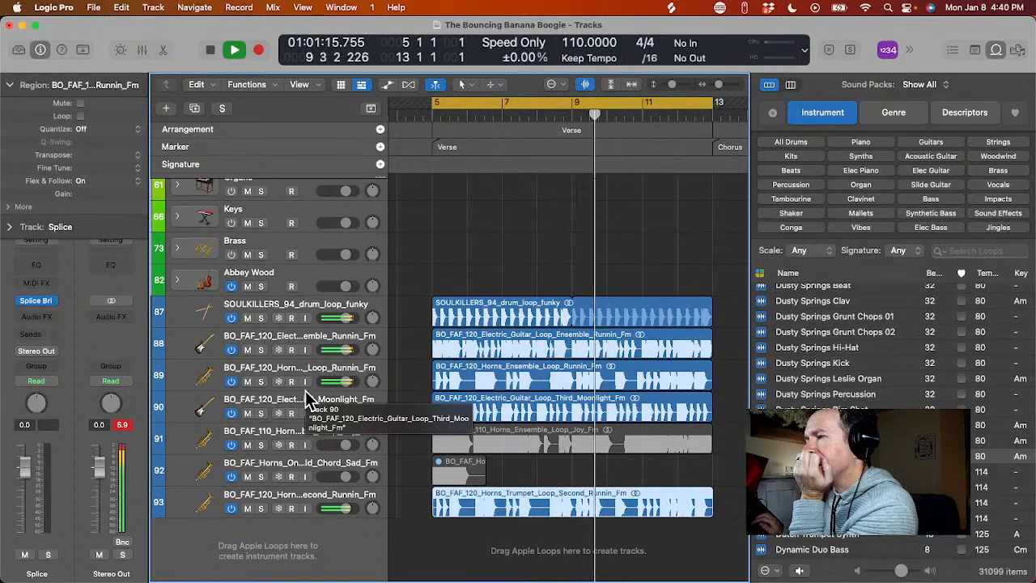
pyautogui.press('space')
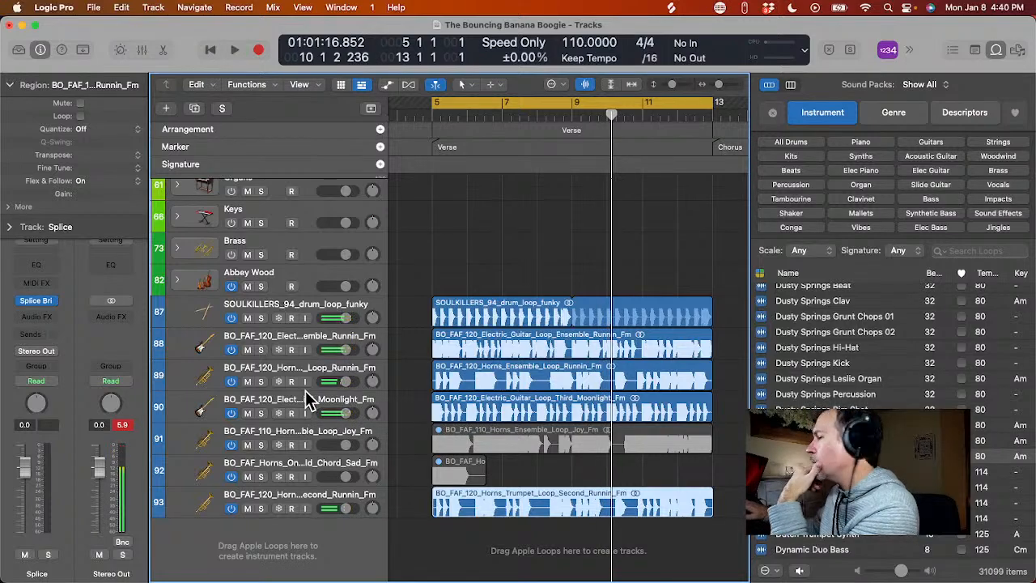
# - Return to Splice and audition the Smash cymbal crash and Poppin snare one-shots on page 4
pyautogui.press('super+Tab')
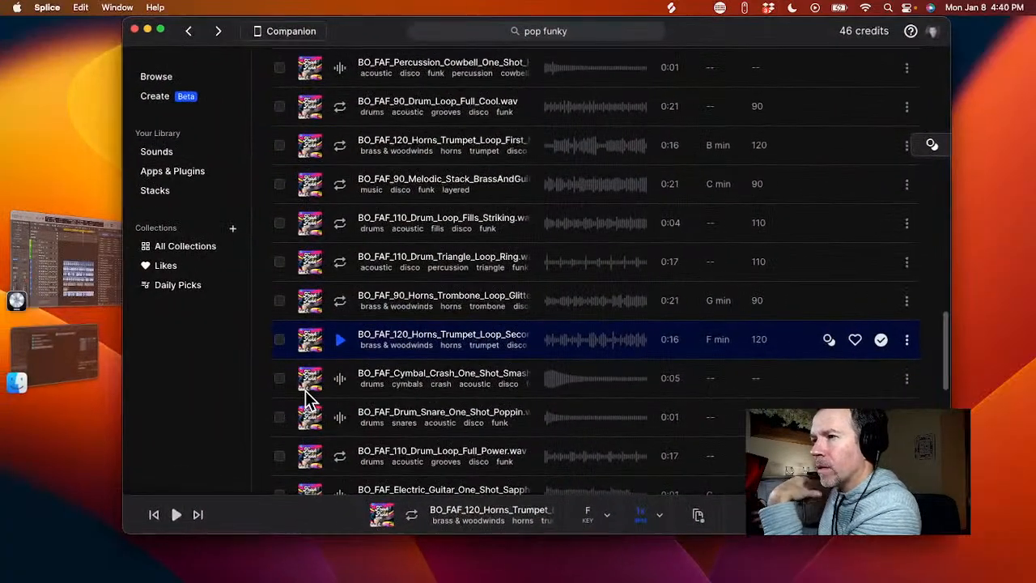
pyautogui.scroll(-2, 367, 356)
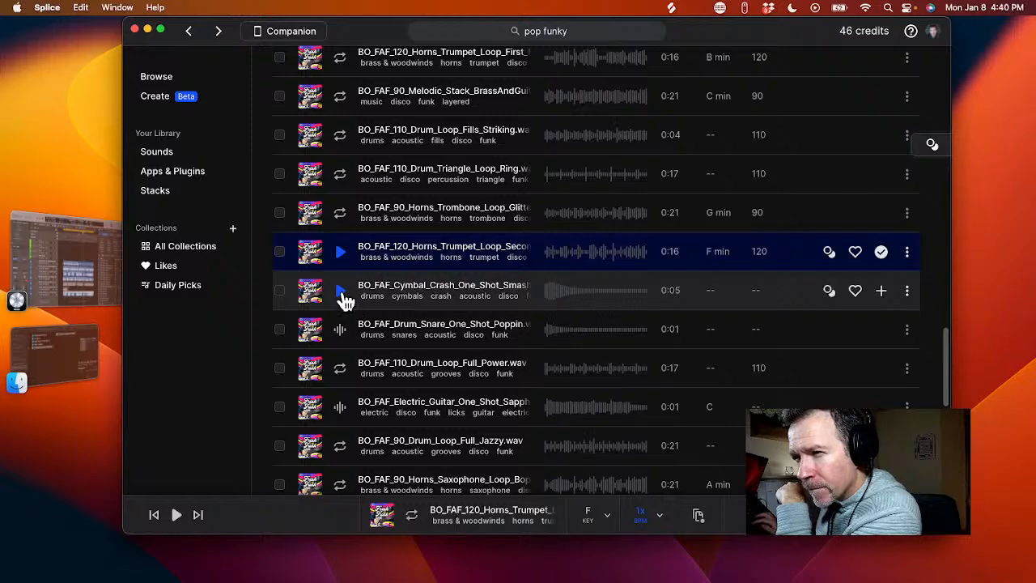
pyautogui.click(340, 291)
pyautogui.click(342, 335)
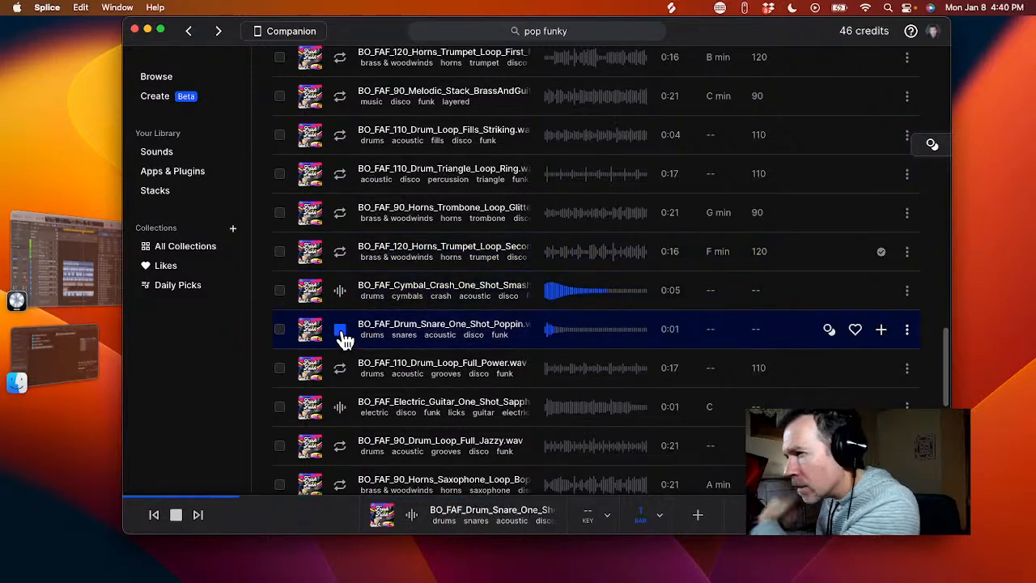
pyautogui.scroll(-7, 470, 381)
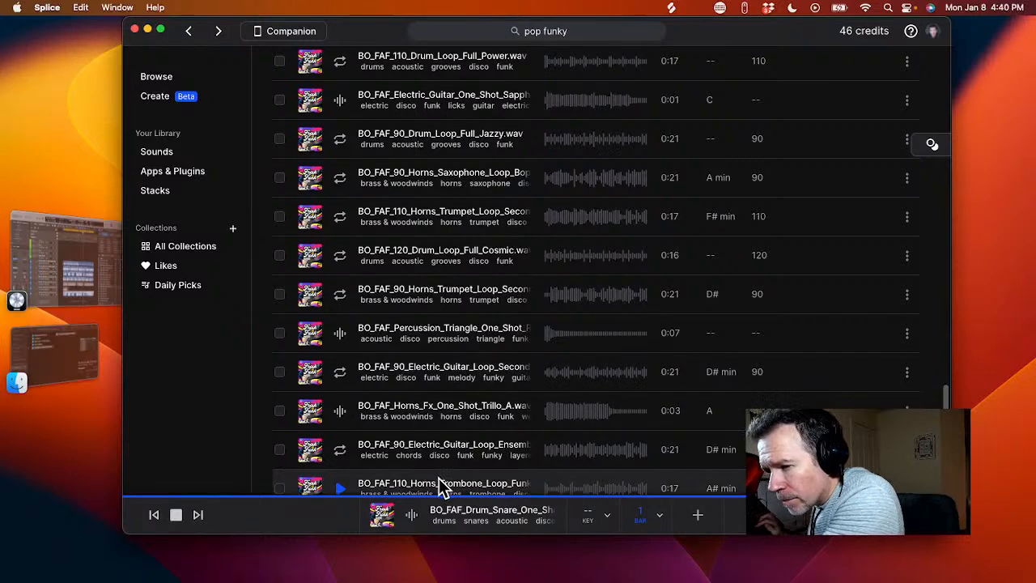
pyautogui.click(177, 516)
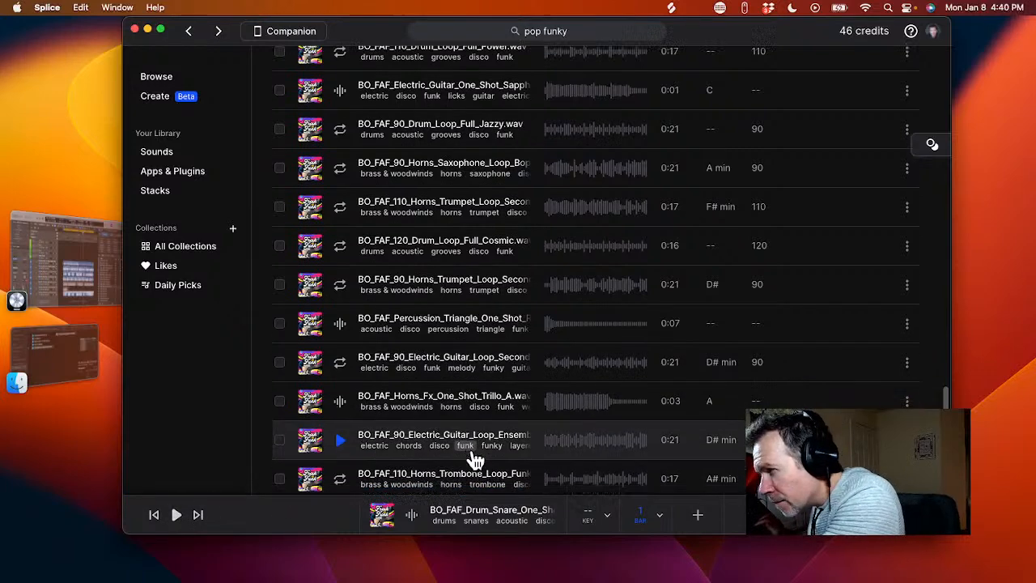
# - Go to page 5 of the bundle's samples and look through the list for F minor horn parts
pyautogui.scroll(-5, 474, 456)
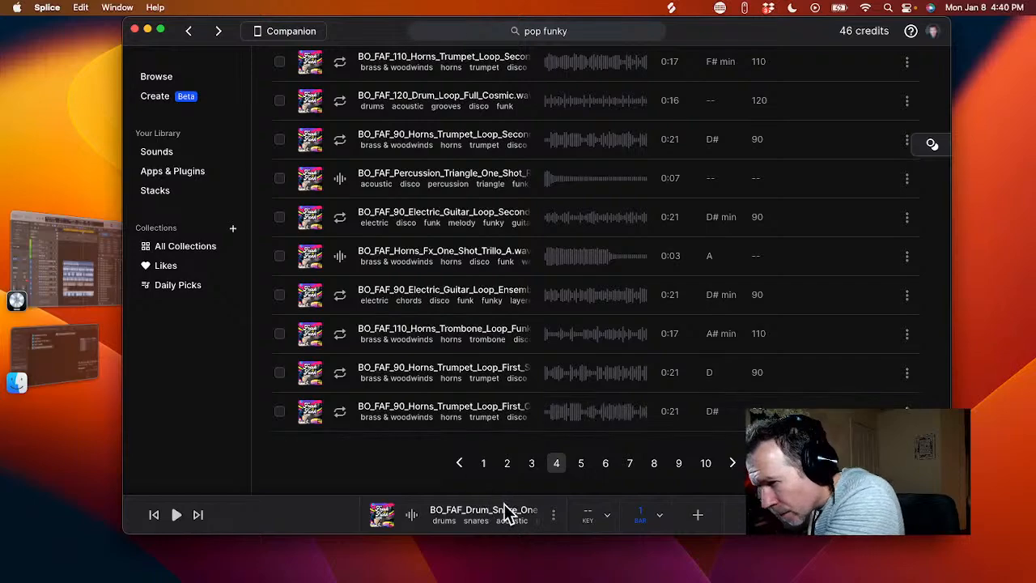
pyautogui.click(581, 464)
pyautogui.scroll(-5, 627, 356)
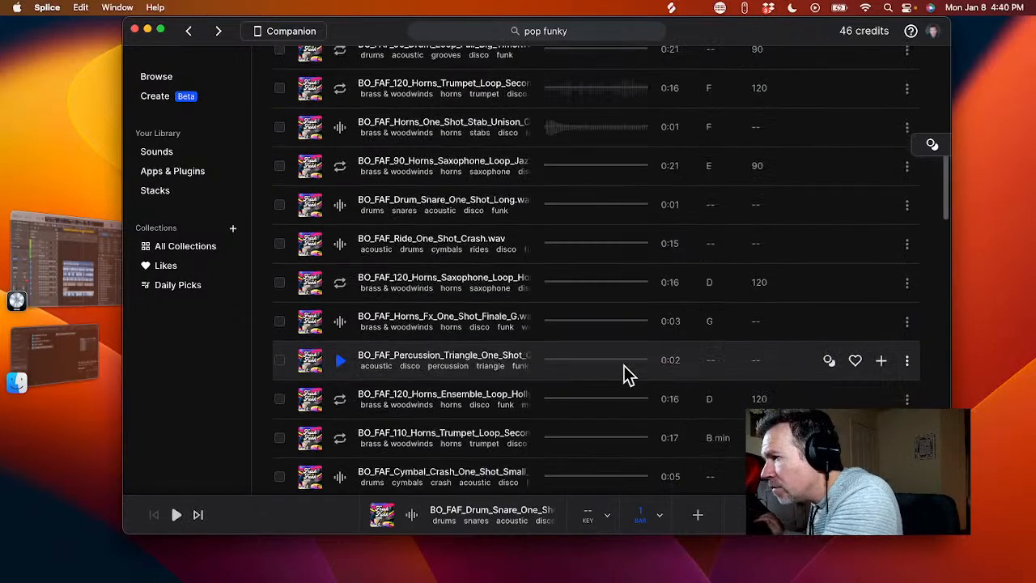
pyautogui.scroll(2, 627, 374)
pyautogui.scroll(-5, 628, 375)
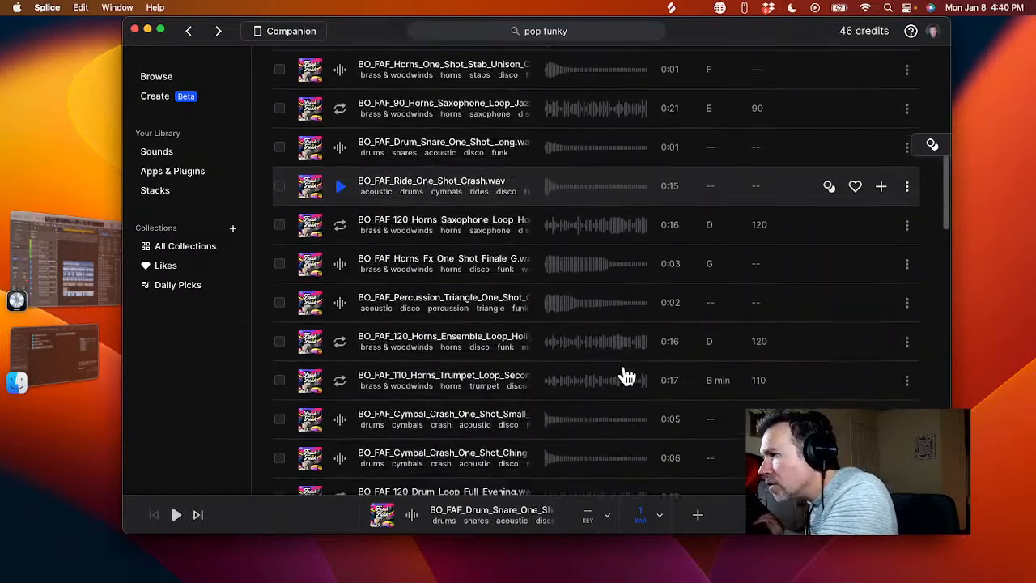
pyautogui.scroll(-3, 628, 377)
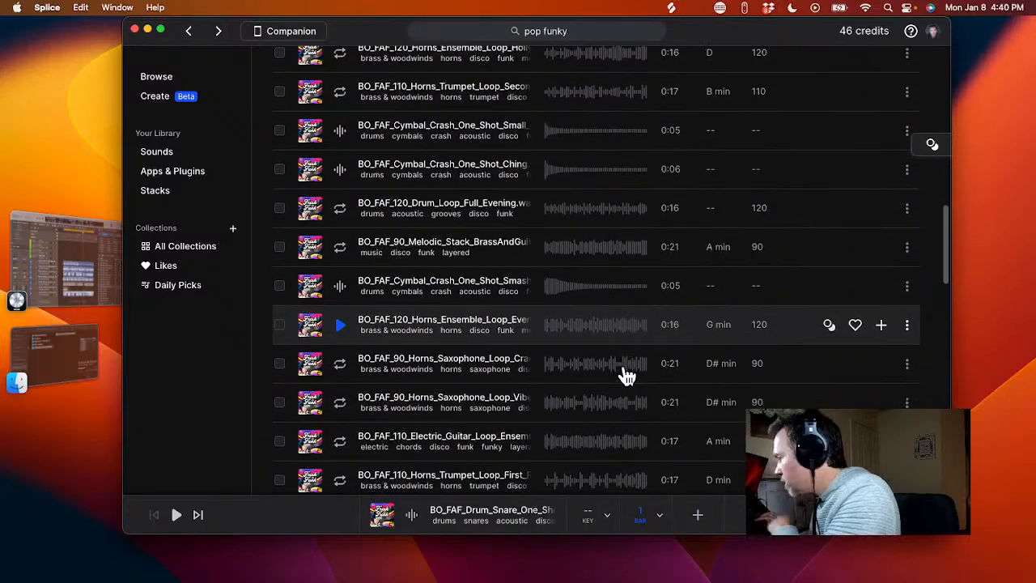
pyautogui.press('Down')
pyautogui.press('Down')
pyautogui.press('Down')
pyautogui.press('Down')
pyautogui.press('Down')
pyautogui.press('Down')
pyautogui.press('Down')
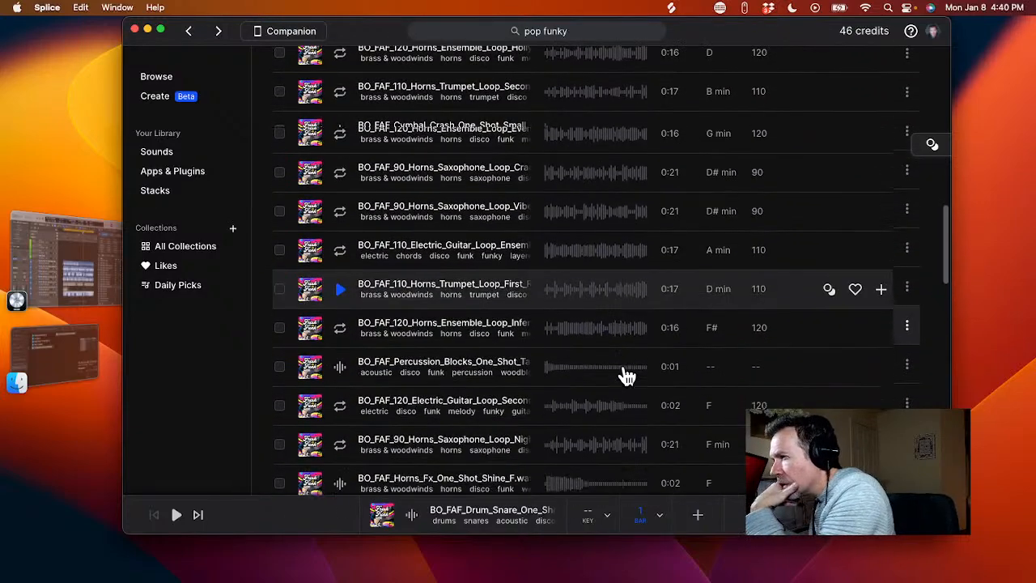
pyautogui.press('Down')
pyautogui.press('Down')
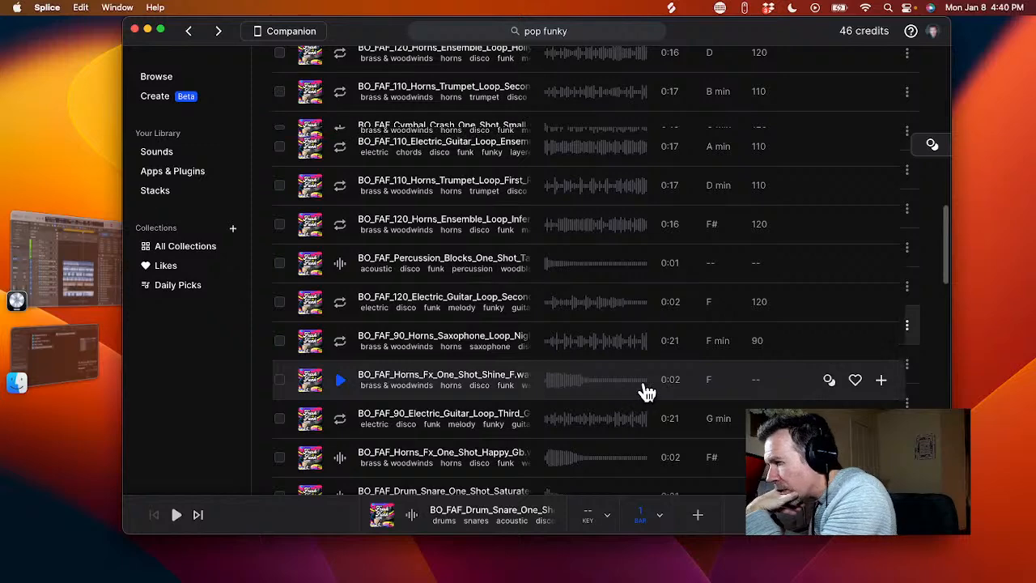
pyautogui.press('Up')
pyautogui.press('Down')
pyautogui.press('Down')
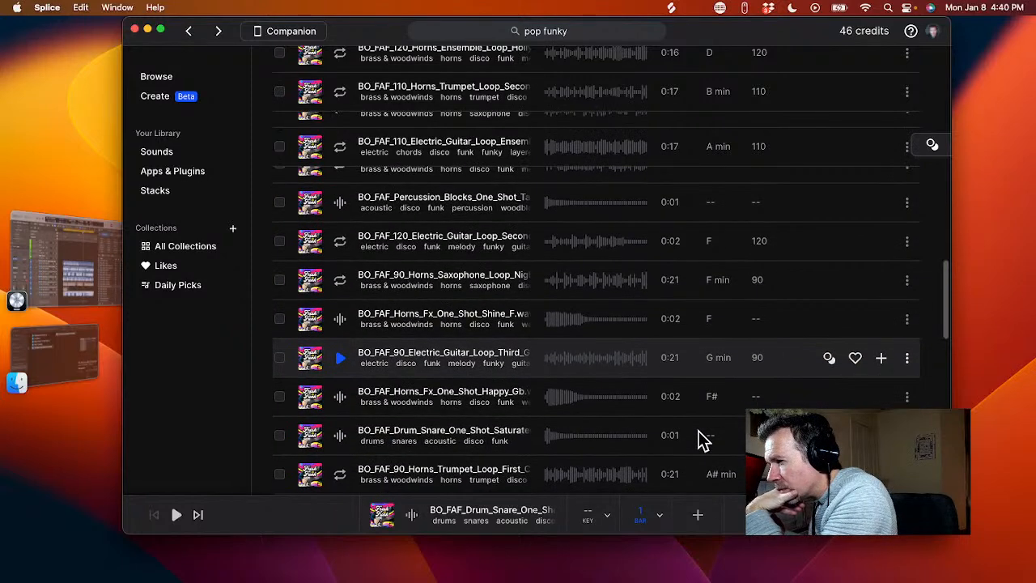
pyautogui.press('Down')
pyautogui.press('Down')
pyautogui.press('Down')
pyautogui.press('Down')
pyautogui.press('Down')
pyautogui.press('Down')
pyautogui.press('Down')
pyautogui.press('Down')
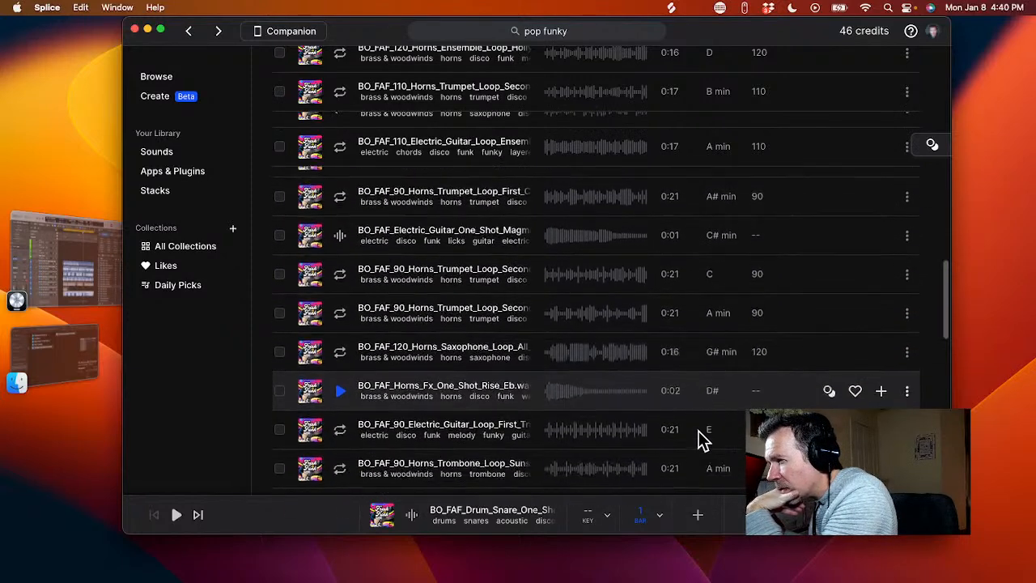
pyautogui.press('Down')
pyautogui.press('Down')
pyautogui.press('Down')
pyautogui.press('Down')
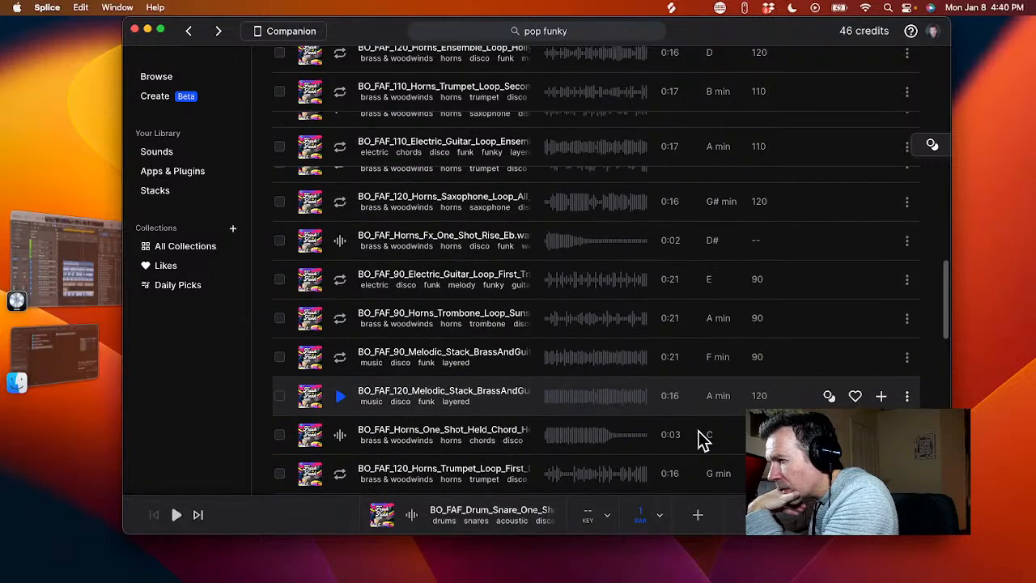
pyautogui.press('Down')
pyautogui.press('Down')
pyautogui.press('Down')
pyautogui.press('Down')
pyautogui.press('Down')
pyautogui.press('Down')
pyautogui.press('Down')
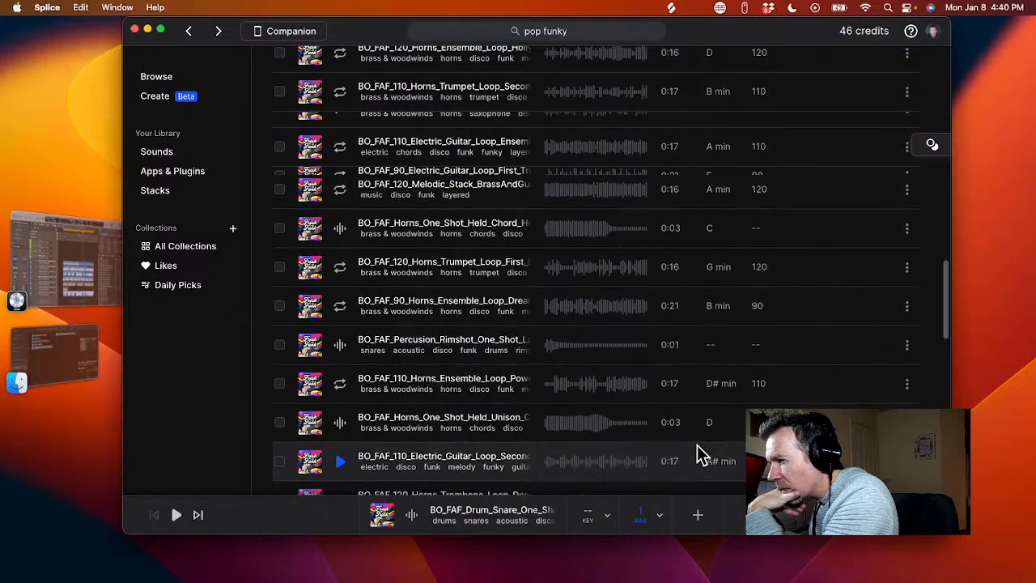
# - Go to page 6 of the bundle's samples, look through it for F minor parts, and audition the 110 BPM F minor brass-and-guitar melodic stack
pyautogui.scroll(-3, 697, 445)
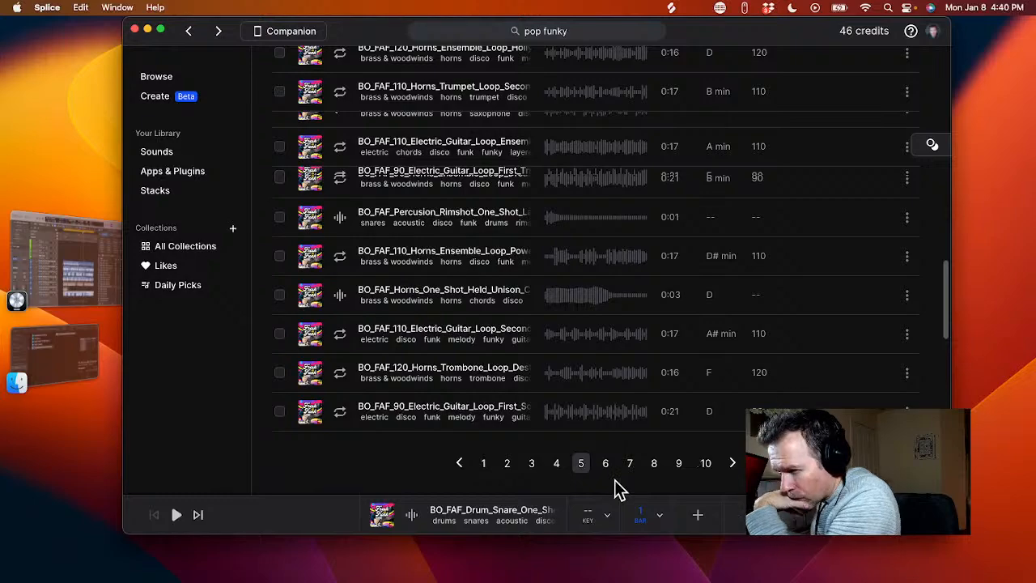
pyautogui.click(604, 465)
pyautogui.scroll(-5, 672, 416)
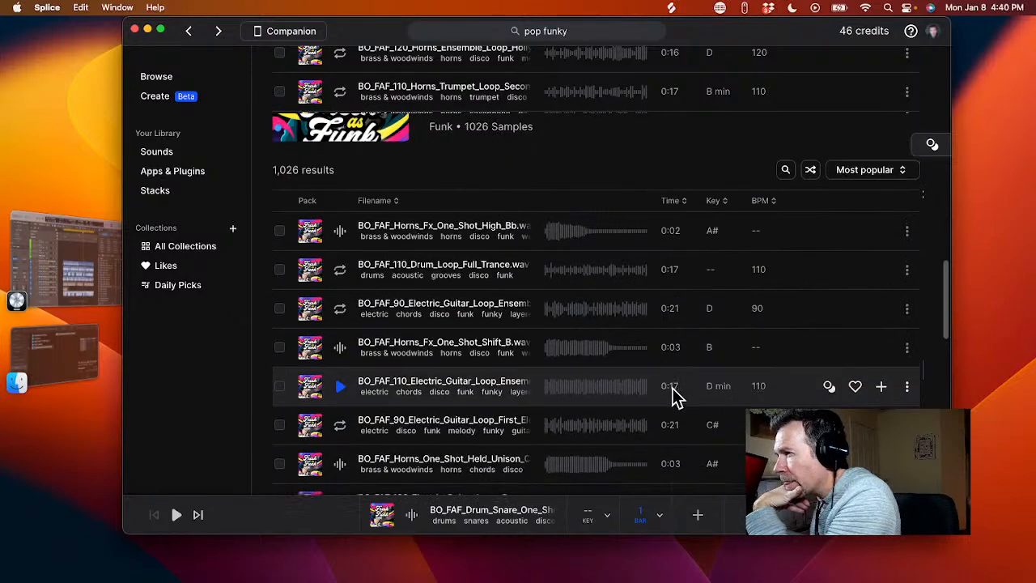
pyautogui.press('Down')
pyautogui.press('Down')
pyautogui.press('Down')
pyautogui.press('Down')
pyautogui.press('Down')
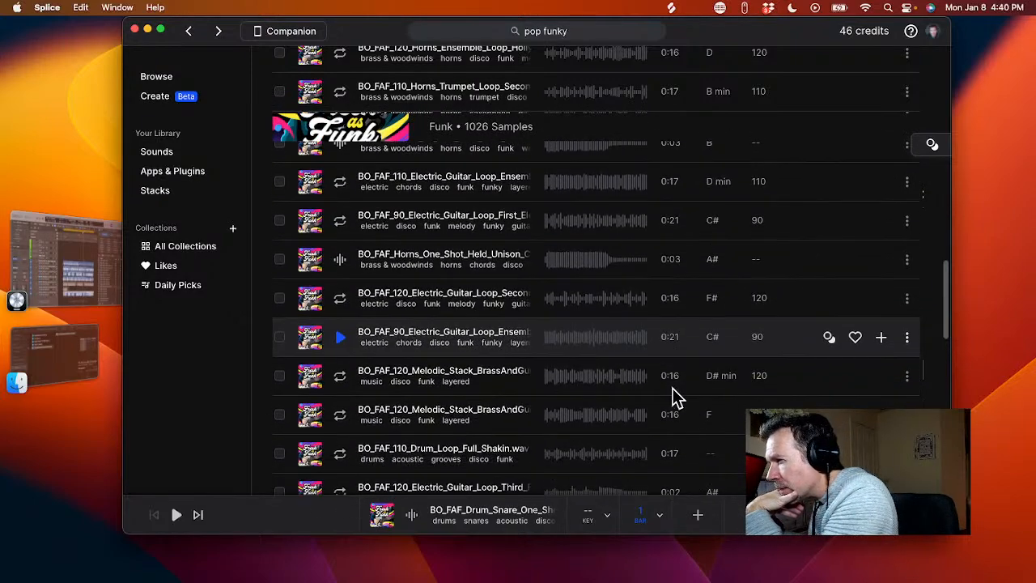
pyautogui.press('Down')
pyautogui.press('Down')
pyautogui.press('Down')
pyautogui.press('Down')
pyautogui.press('Down')
pyautogui.press('Down')
pyautogui.press('Down')
pyautogui.press('Down')
pyautogui.press('Down')
pyautogui.press('Down')
pyautogui.press('Down')
pyautogui.press('Down')
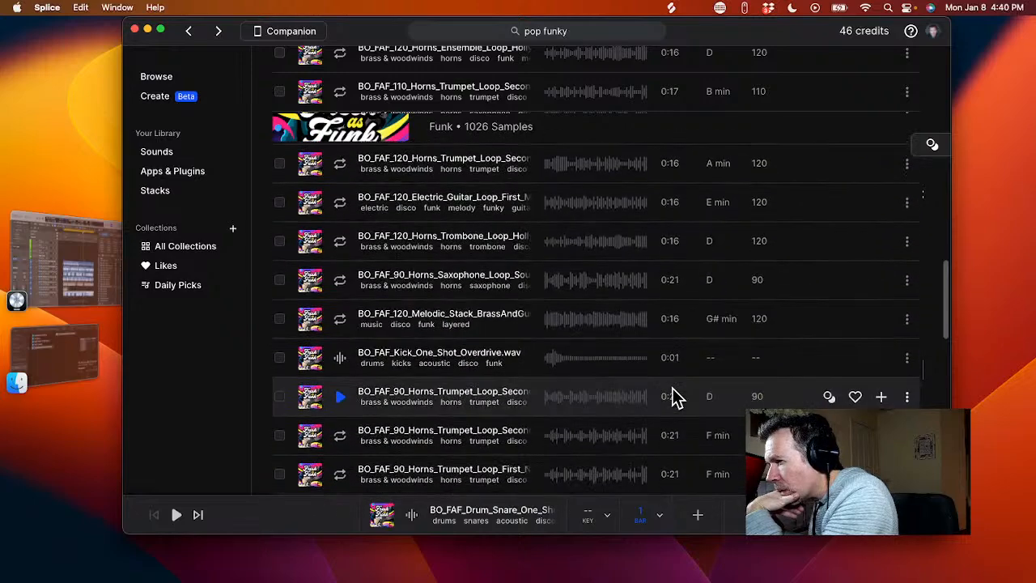
pyautogui.press('Down')
pyautogui.press('Down')
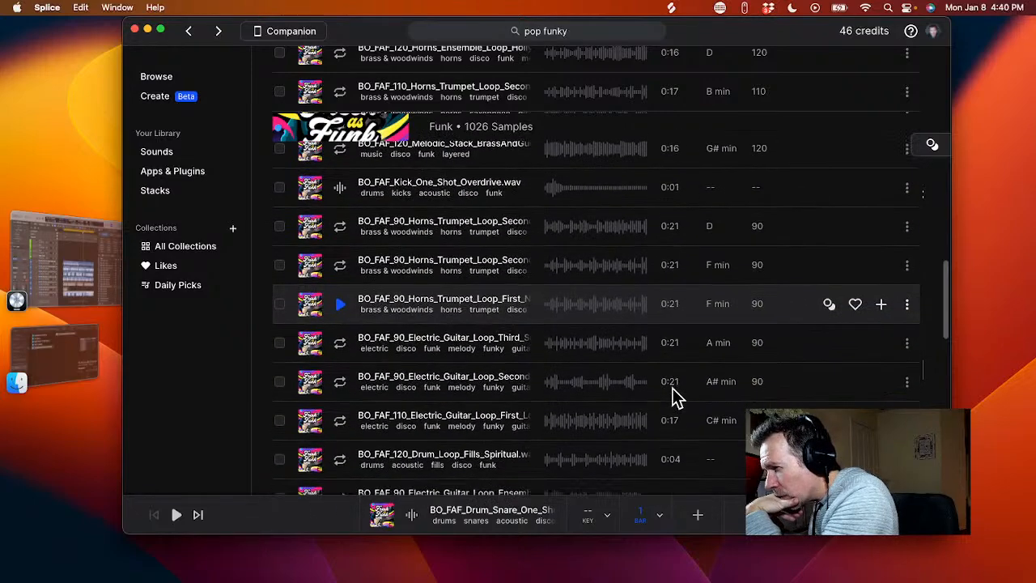
pyautogui.press('Down')
pyautogui.press('Down')
pyautogui.press('Down')
pyautogui.press('Down')
pyautogui.press('Down')
pyautogui.press('Down')
pyautogui.press('Down')
pyautogui.press('Down')
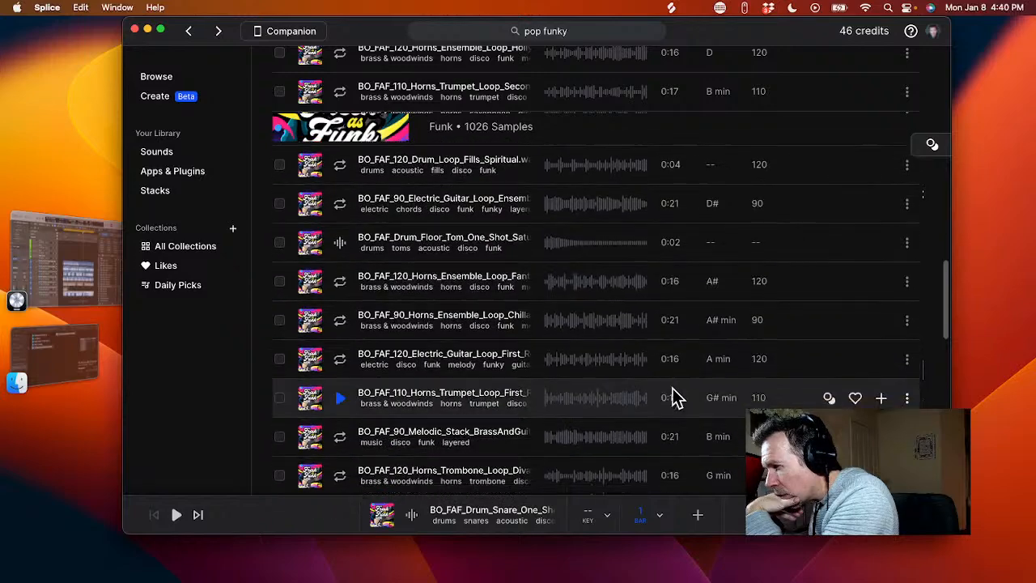
pyautogui.press('Down')
pyautogui.press('Down')
pyautogui.press('Down')
pyautogui.press('Down')
pyautogui.press('Down')
pyautogui.press('Down')
pyautogui.press('Down')
pyautogui.press('Down')
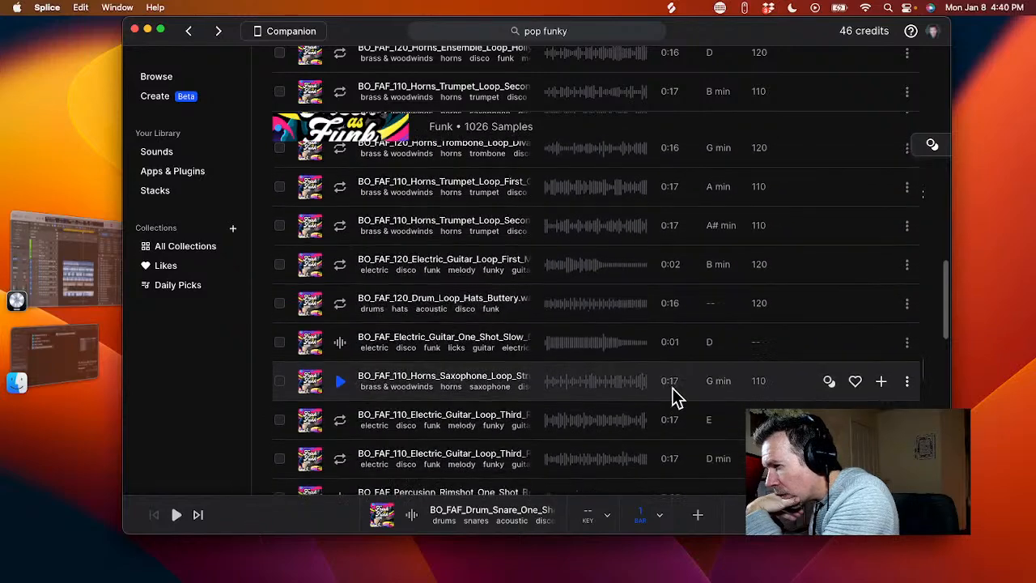
pyautogui.press('Down')
pyautogui.press('Down')
pyautogui.press('Down')
pyautogui.press('Down')
pyautogui.press('Down')
pyautogui.press('Down')
pyautogui.press('Down')
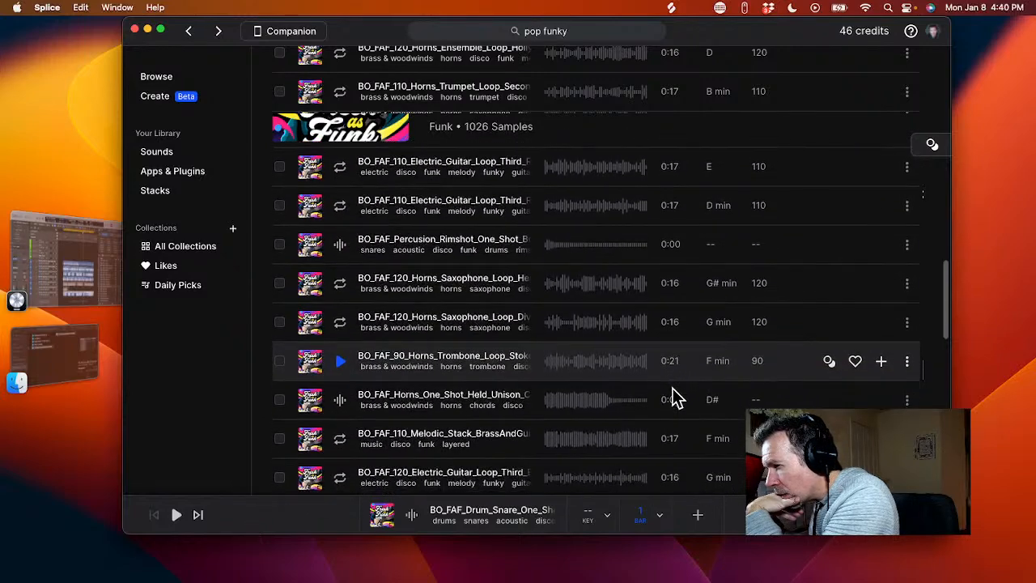
pyautogui.press('Down')
pyautogui.press('Down')
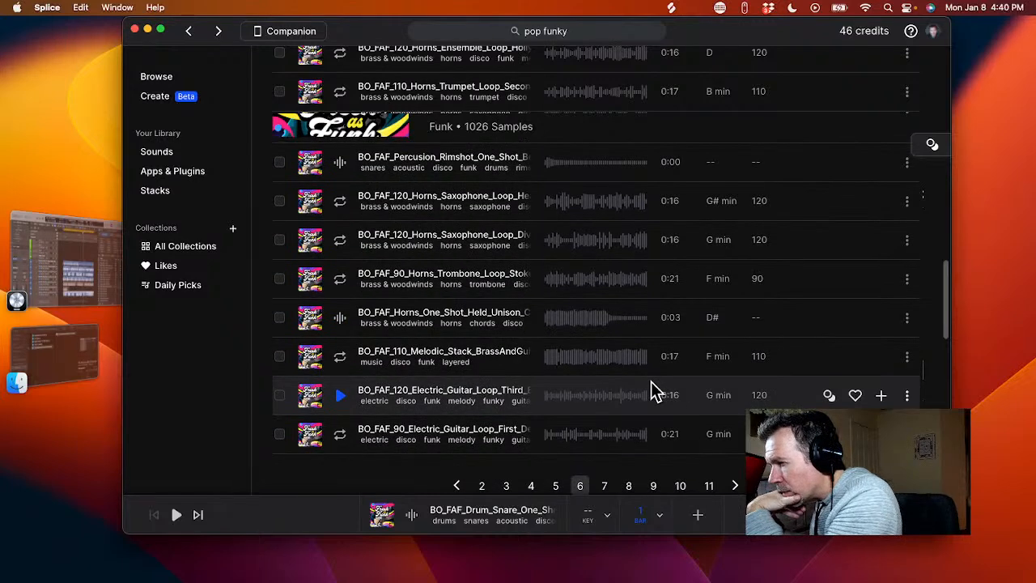
pyautogui.click(344, 364)
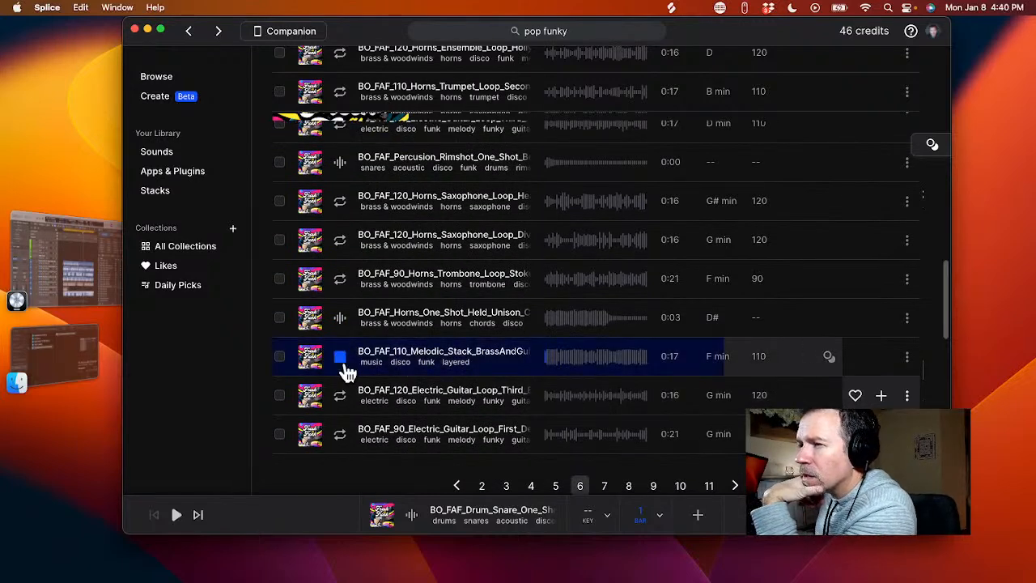
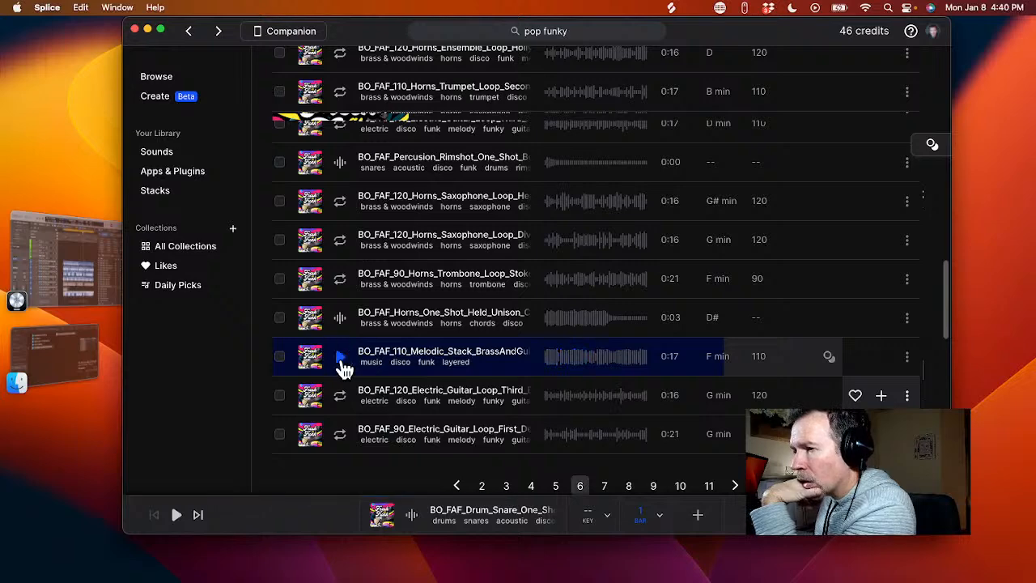
# - Go to page 7 of the bundle's samples and look through the list for F minor parts
pyautogui.scroll(-1, 742, 380)
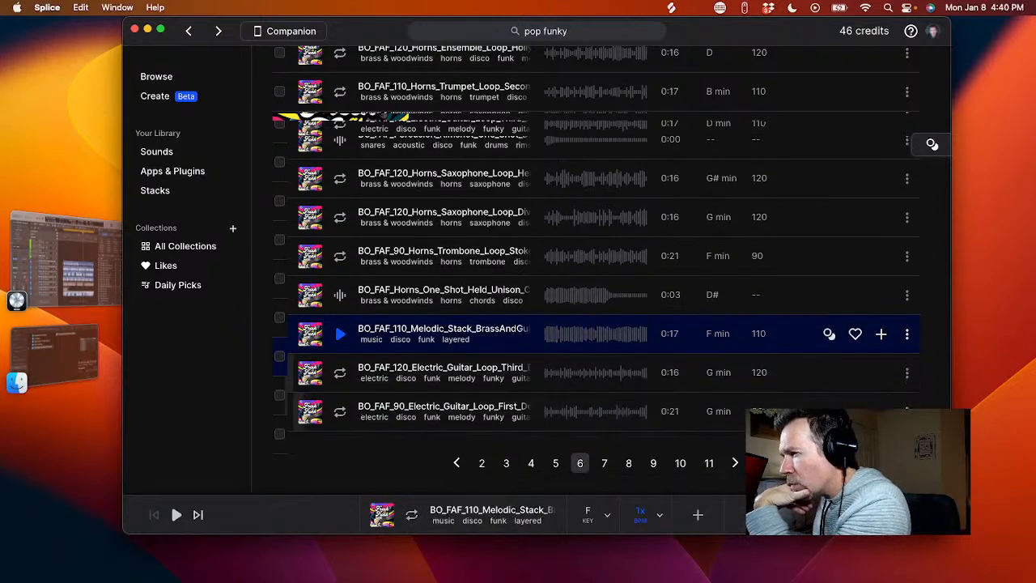
pyautogui.click(605, 463)
pyautogui.scroll(-3, 709, 421)
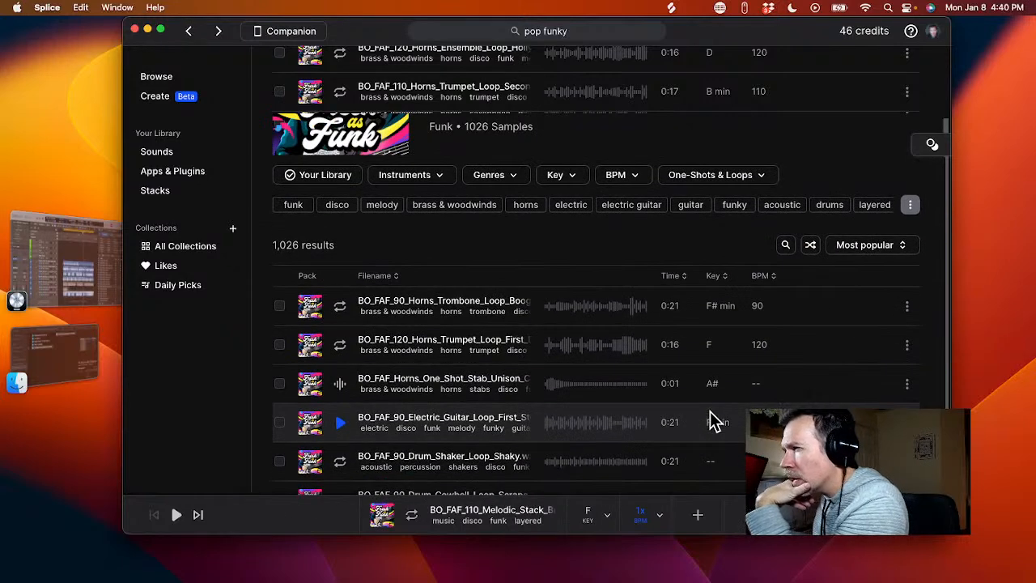
pyautogui.scroll(-5, 724, 420)
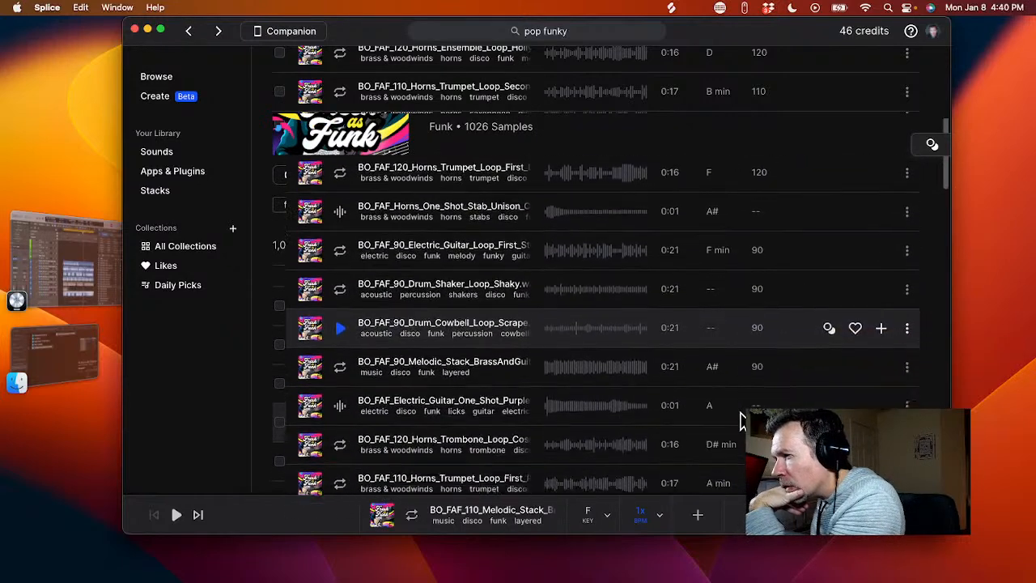
pyautogui.scroll(-8, 741, 420)
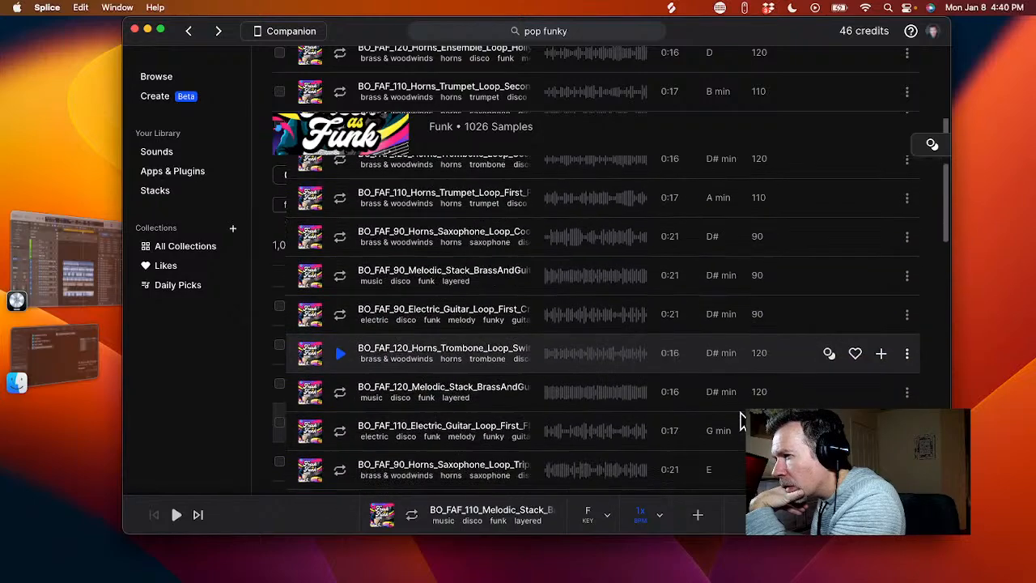
pyautogui.scroll(-10, 741, 420)
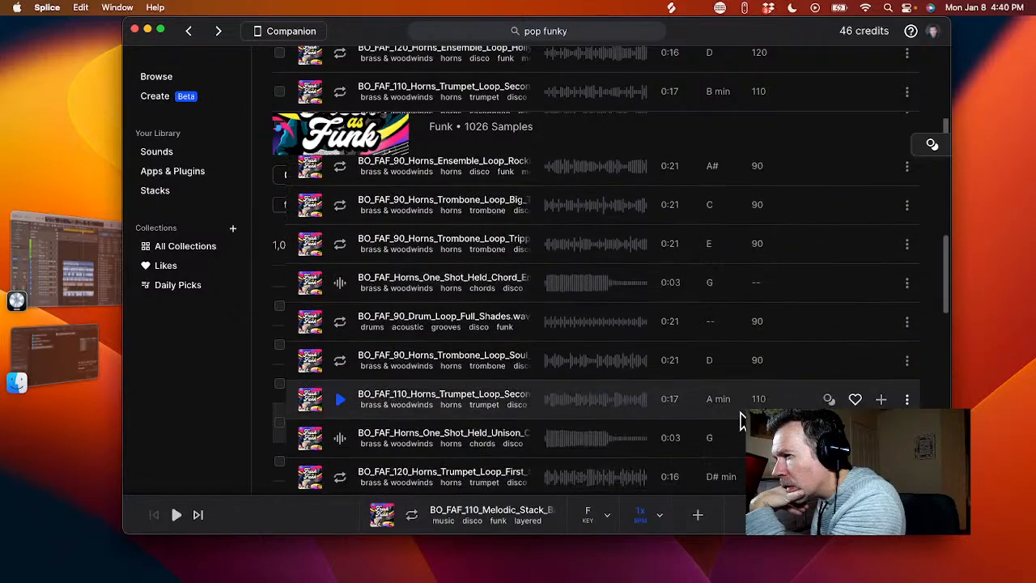
pyautogui.scroll(-8, 741, 420)
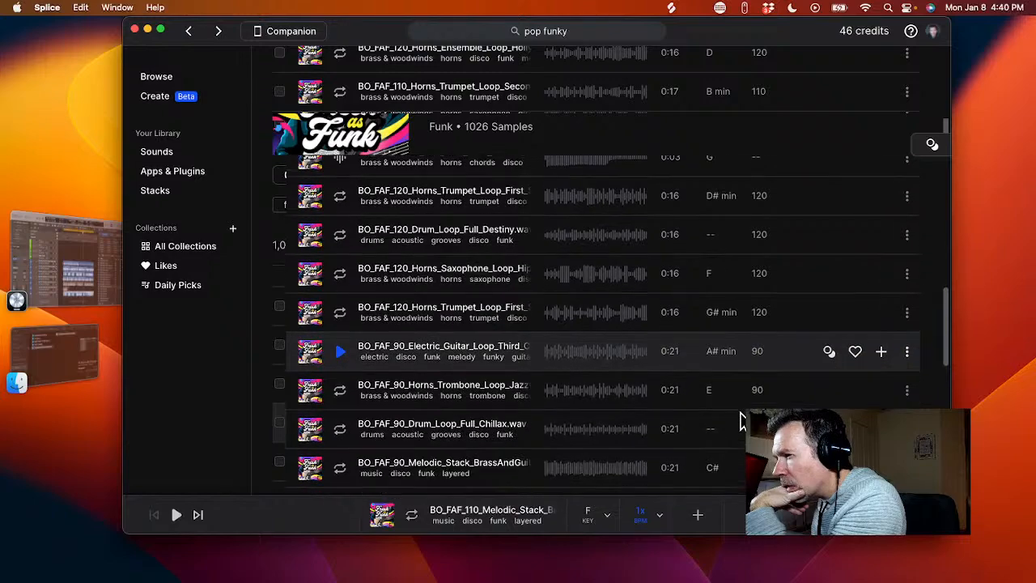
pyautogui.scroll(-8, 742, 420)
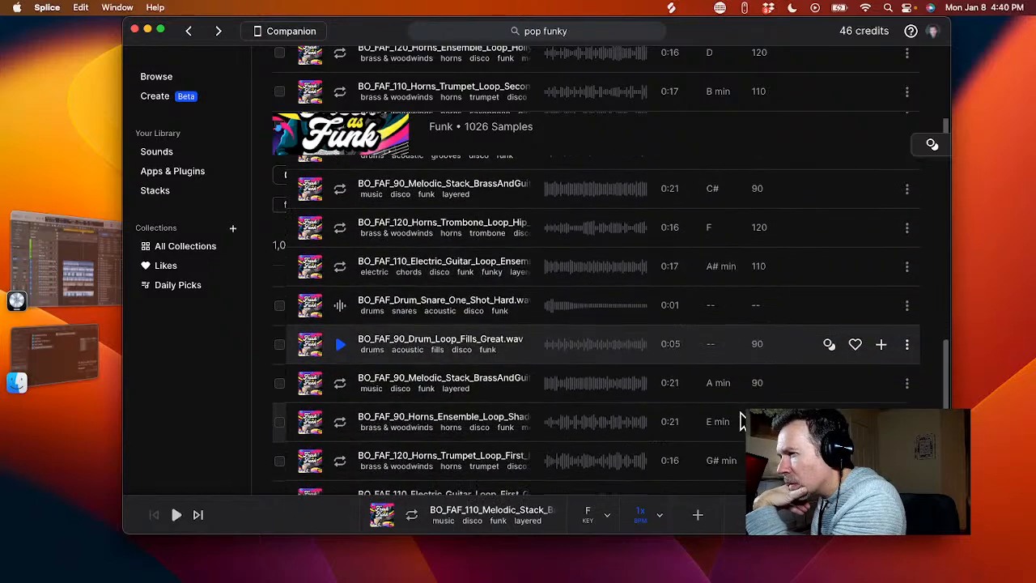
pyautogui.scroll(-6, 742, 421)
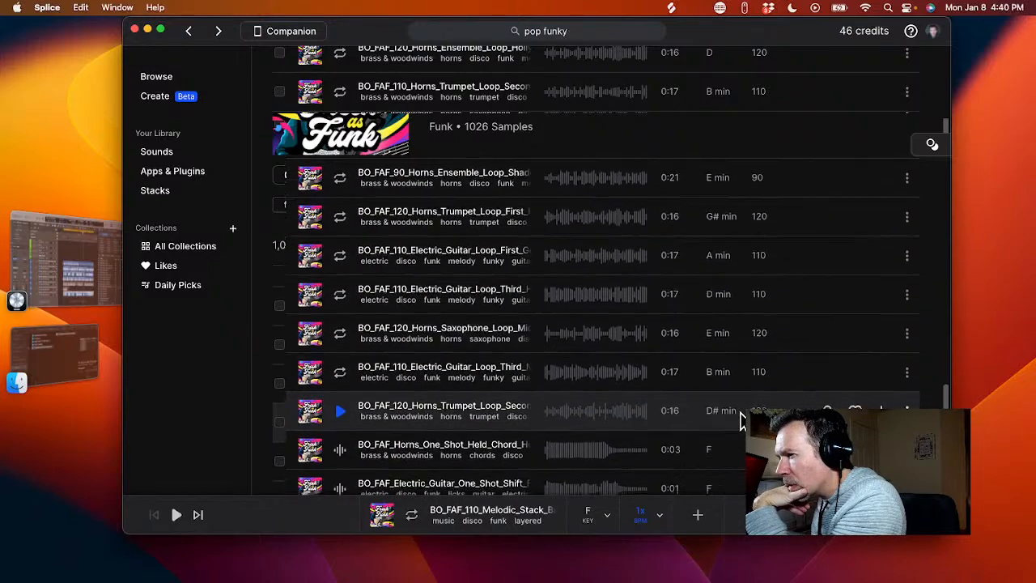
pyautogui.scroll(-4, 741, 420)
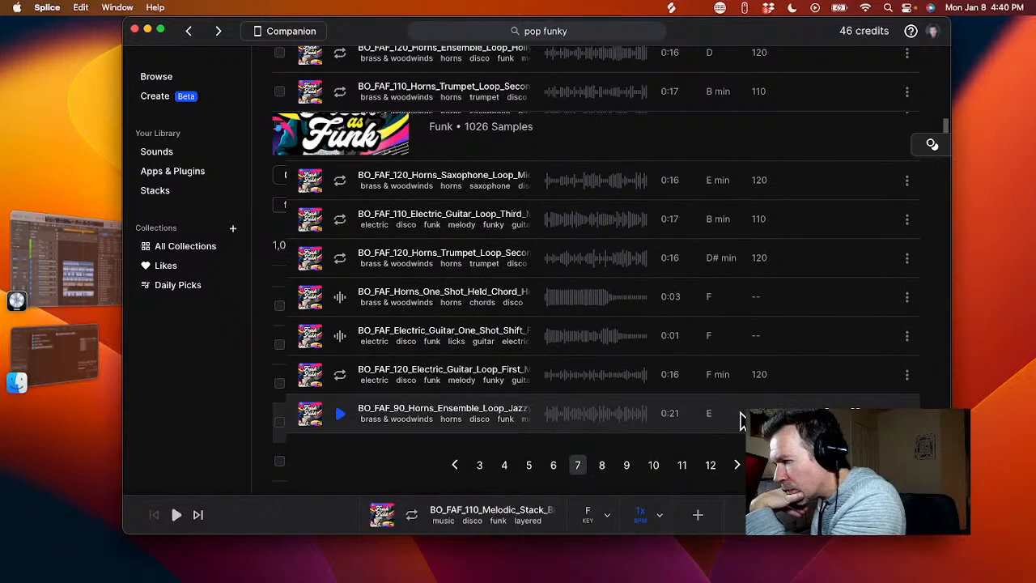
# - Audition BO_FAF_120_Electric_Guitar_Loop_First_Moonlight_Fm.wav and place it in Logic Pro on a new track at bar 5, the start of the verse
pyautogui.click(338, 377)
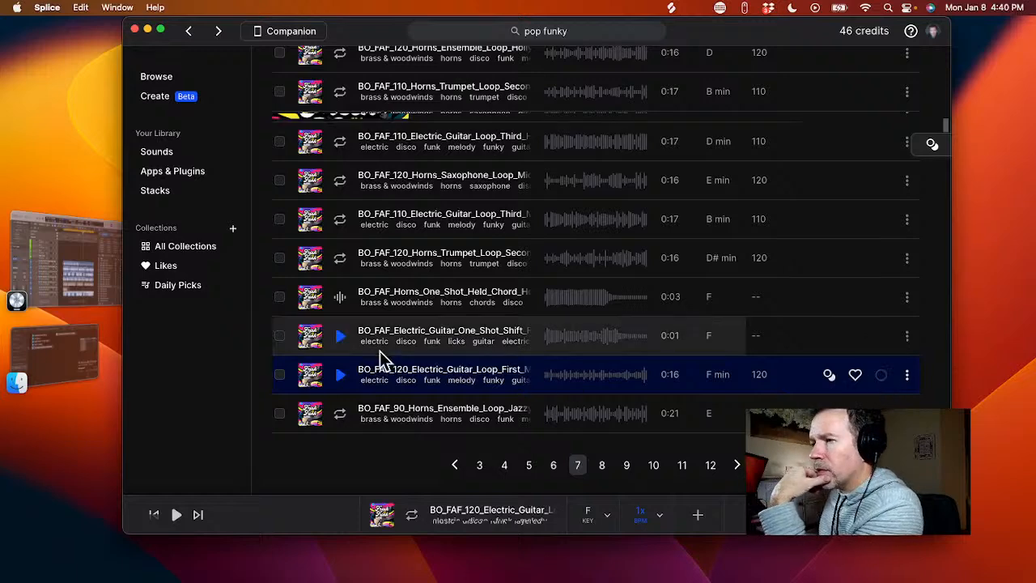
pyautogui.moveTo(384, 370); pyautogui.dragTo(63, 273)
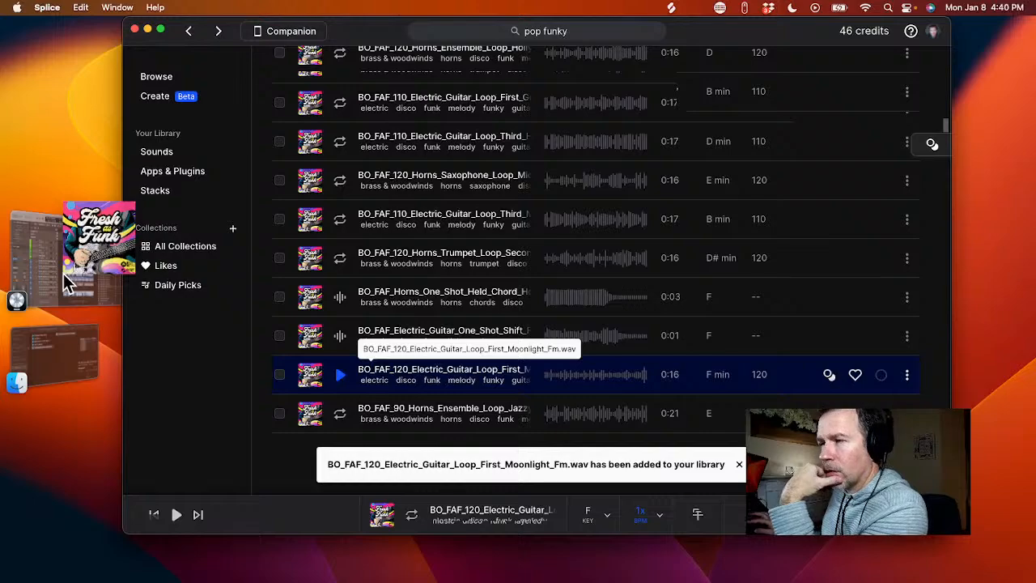
pyautogui.moveTo(68, 283)
pyautogui.mouseDown()
pyautogui.moveTo(425, 364)
pyautogui.moveTo(416, 543)
pyautogui.moveTo(434, 559)
pyautogui.mouseUp()
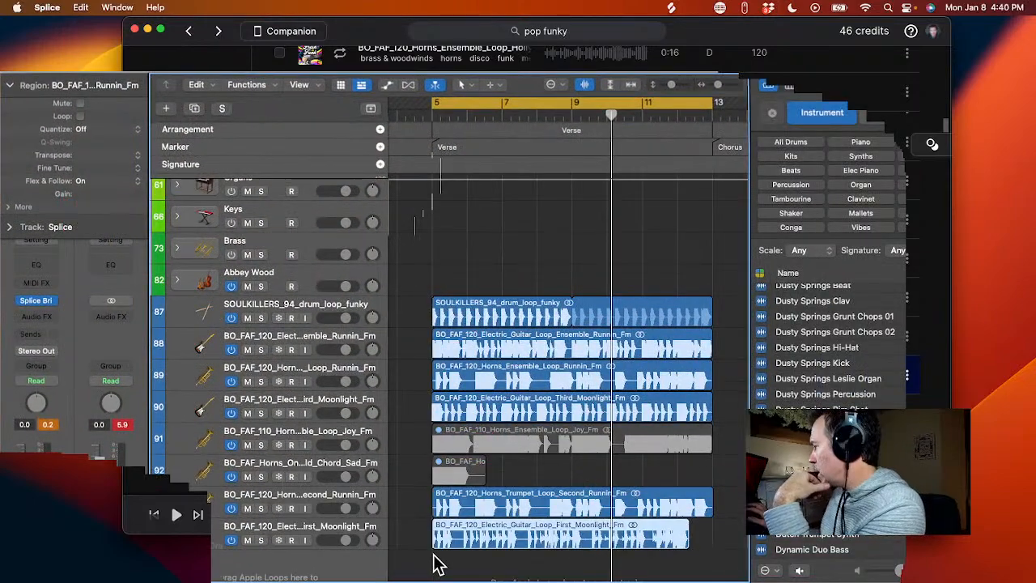
# - Analyze the new guitar region with Smart Tempo, match it to the project tempo, and play the verse
pyautogui.doubleClick(435, 541)
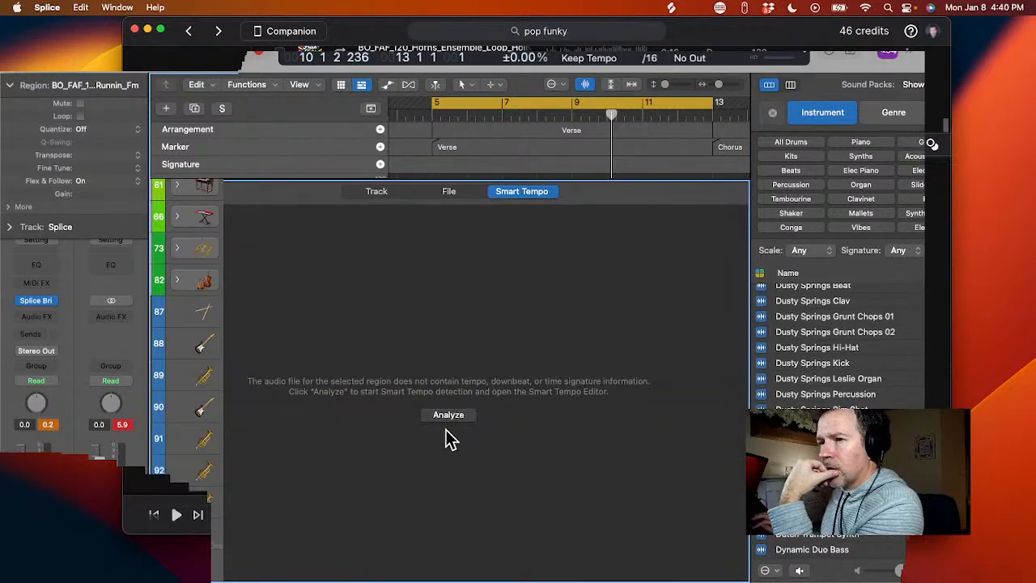
pyautogui.click(449, 415)
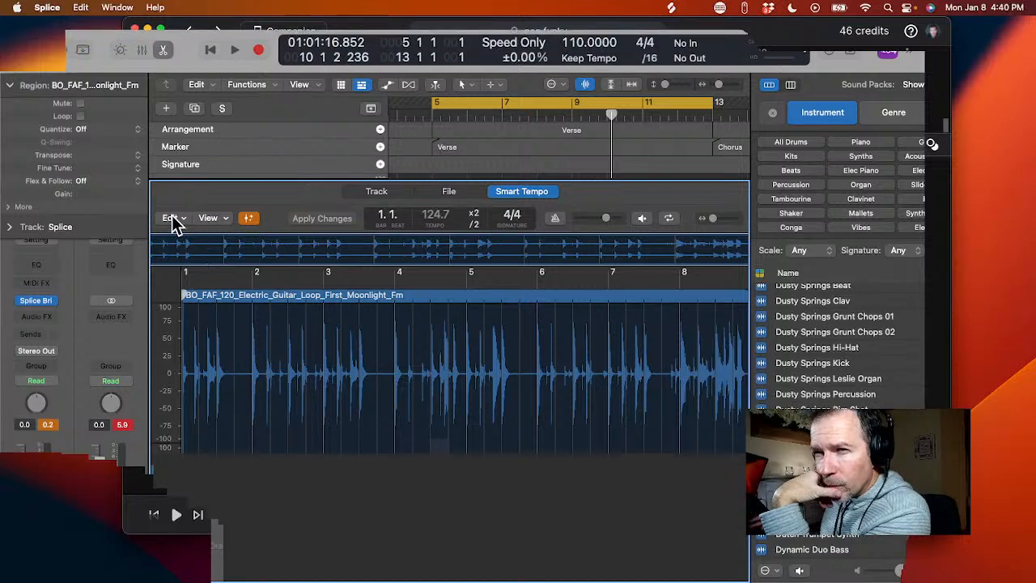
pyautogui.click(171, 218)
pyautogui.click(175, 285)
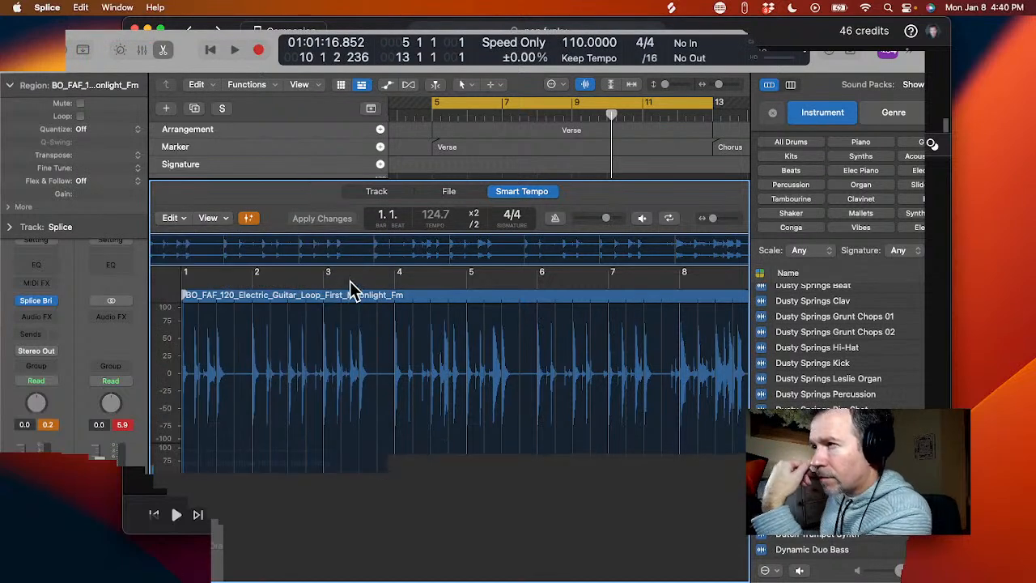
pyautogui.press('space')
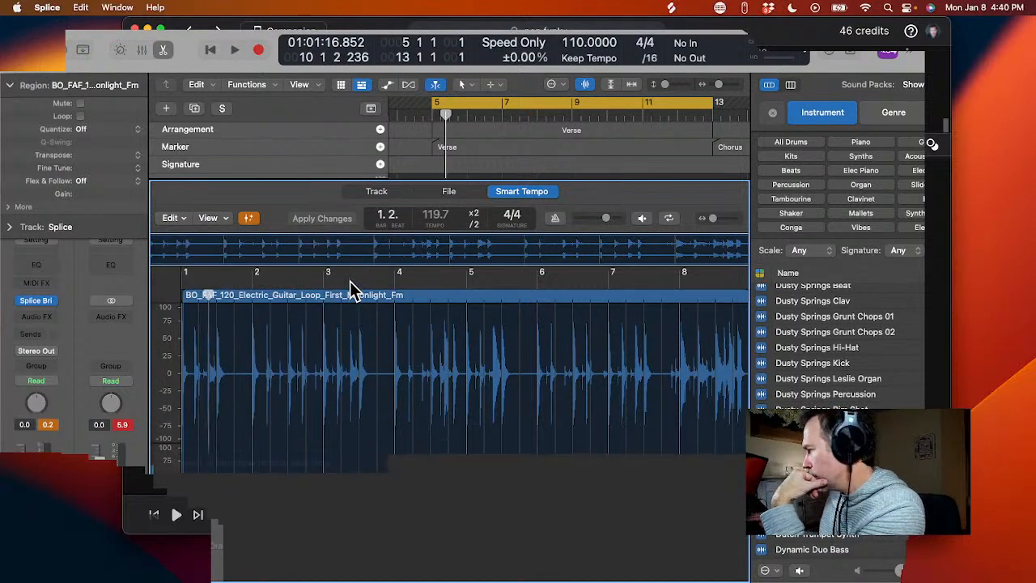
# - Close the Smart Tempo editor, compare the new guitar track soloed and in the mix, and mute its region
pyautogui.press('e')
pyautogui.scroll(-3, 432, 386)
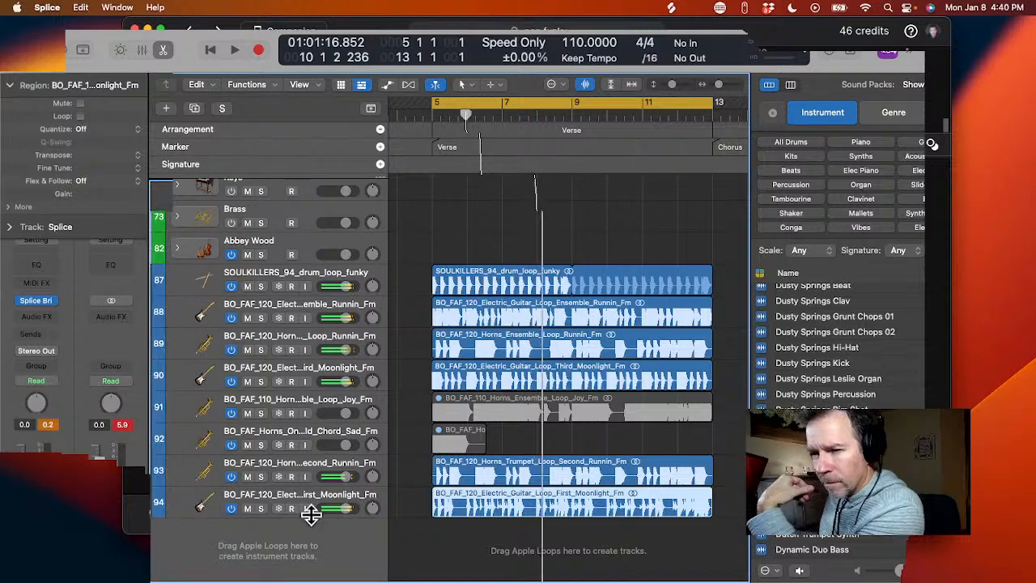
pyautogui.click(262, 509)
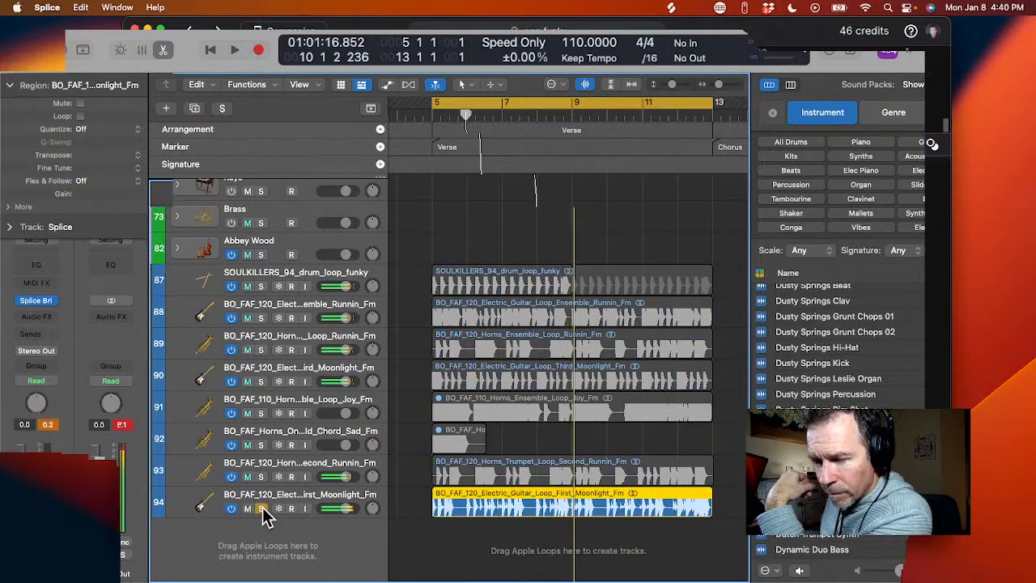
pyautogui.click(263, 509)
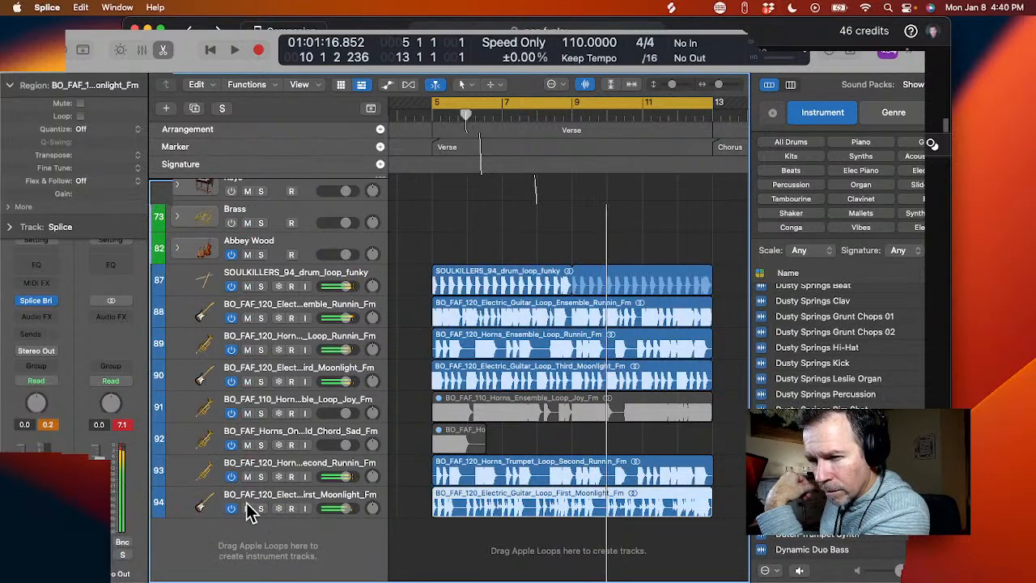
pyautogui.hotkey('ctrl', 'm')
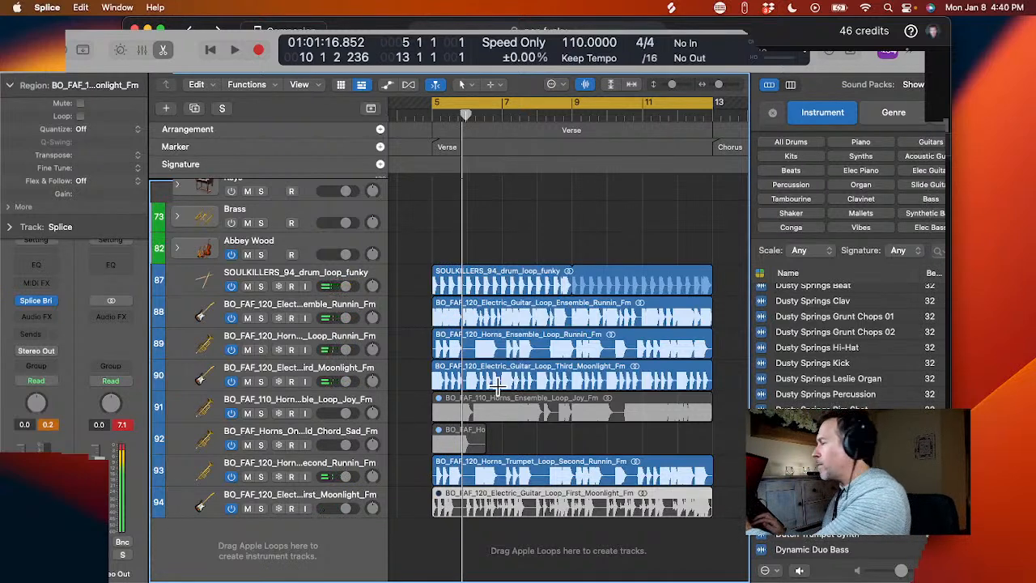
# - Switch to Splice, go to page 8 of the bundle's samples, and look through the list for F minor parts
pyautogui.press('super+Tab')
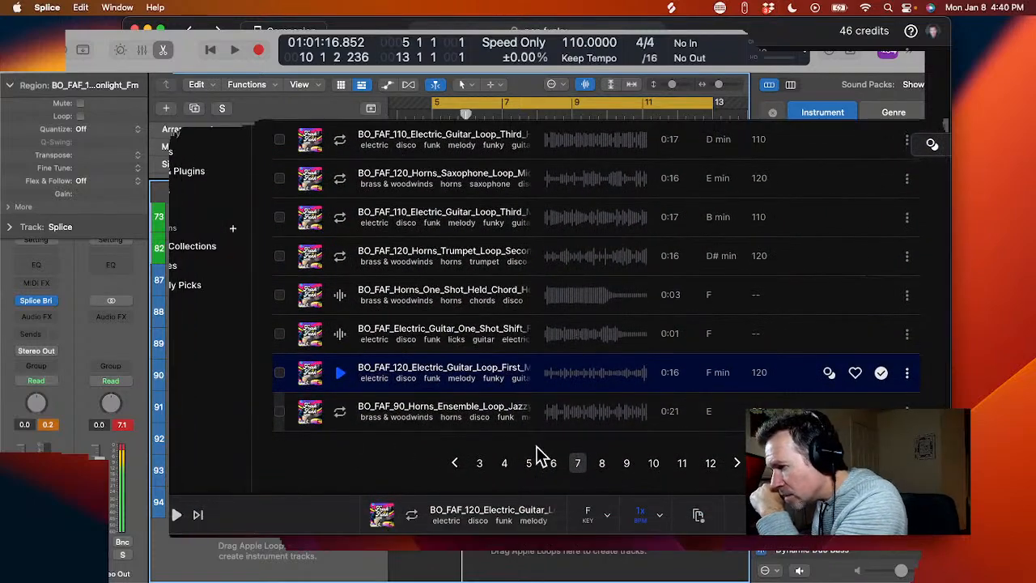
pyautogui.click(602, 463)
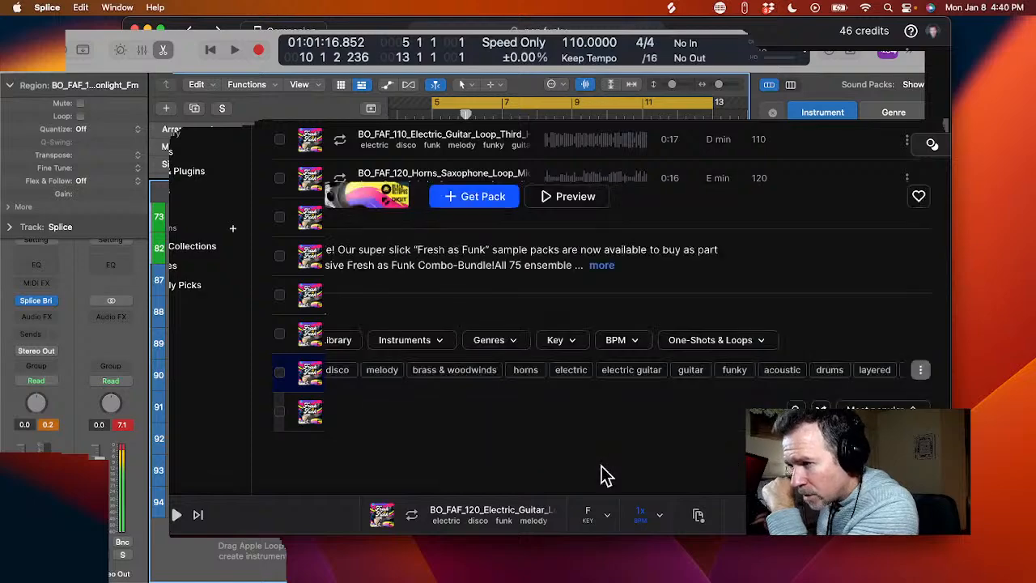
pyautogui.scroll(-5, 481, 412)
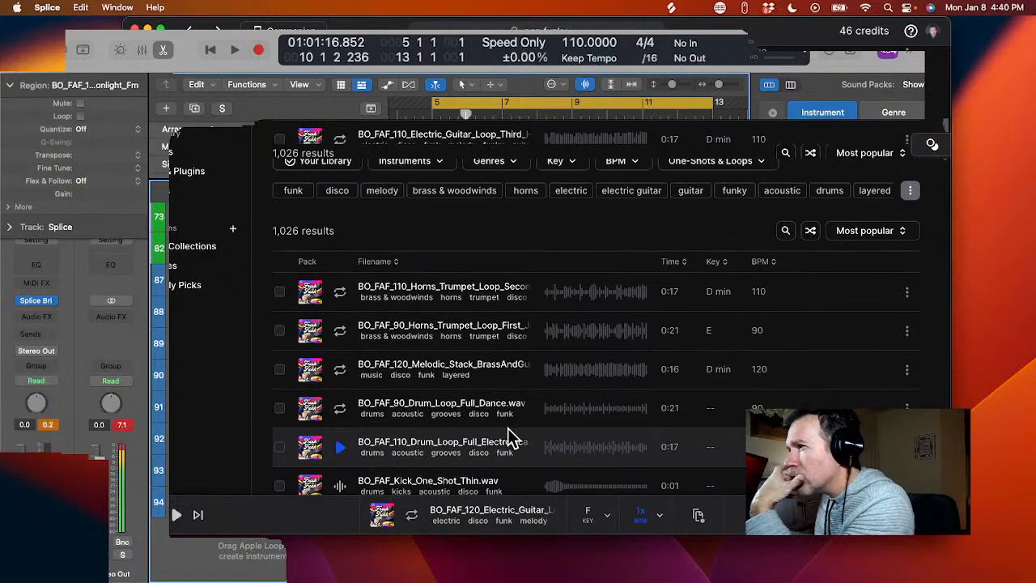
pyautogui.scroll(-4, 509, 437)
pyautogui.scroll(-8, 507, 437)
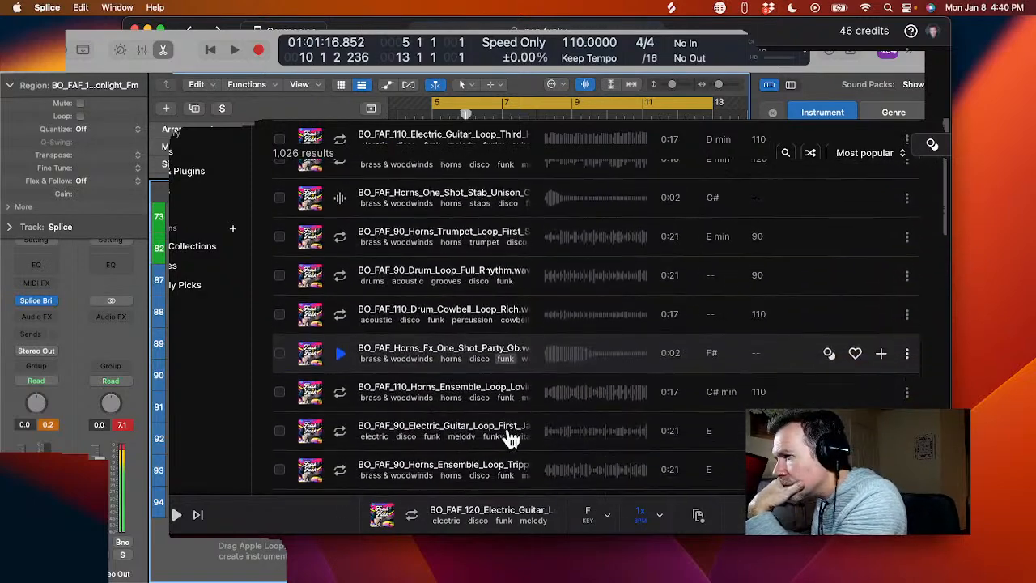
pyautogui.scroll(-8, 510, 437)
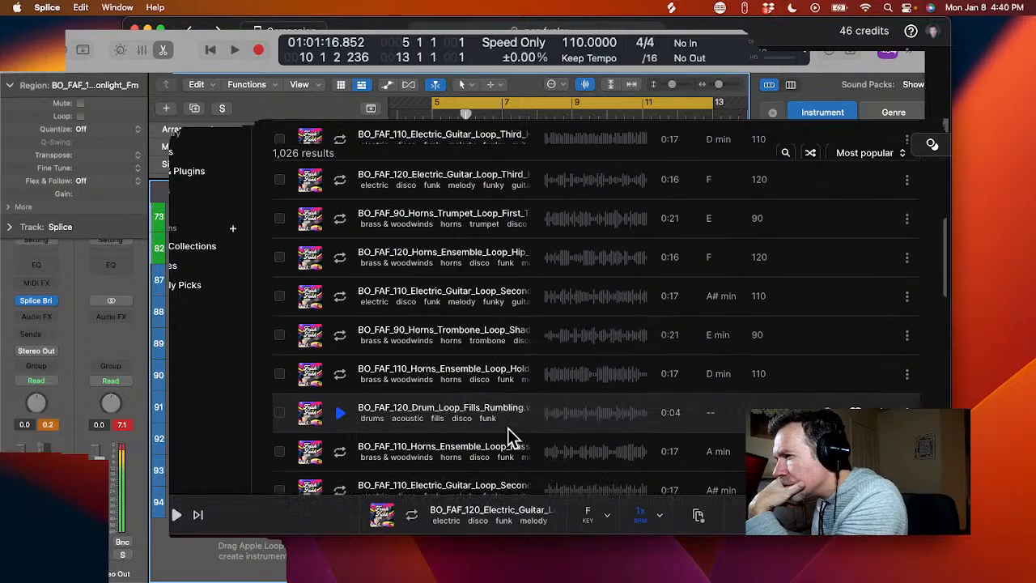
pyautogui.scroll(-8, 510, 437)
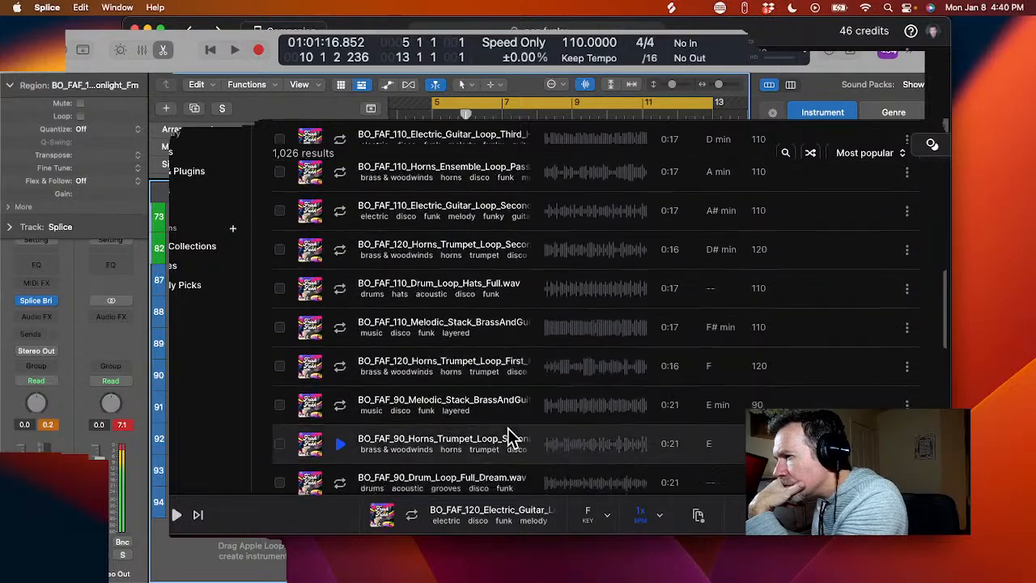
pyautogui.scroll(-8, 508, 437)
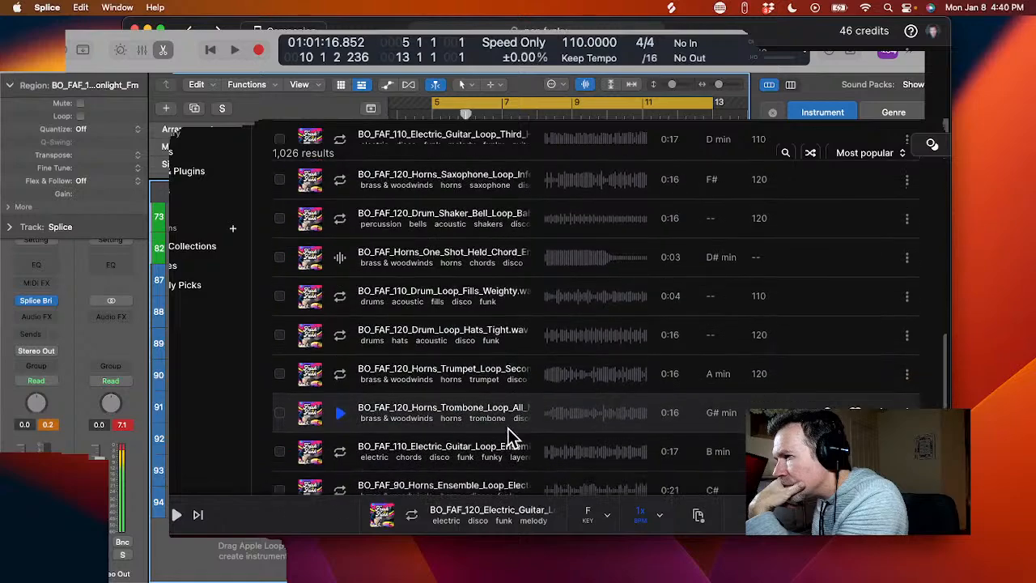
pyautogui.scroll(-5, 510, 437)
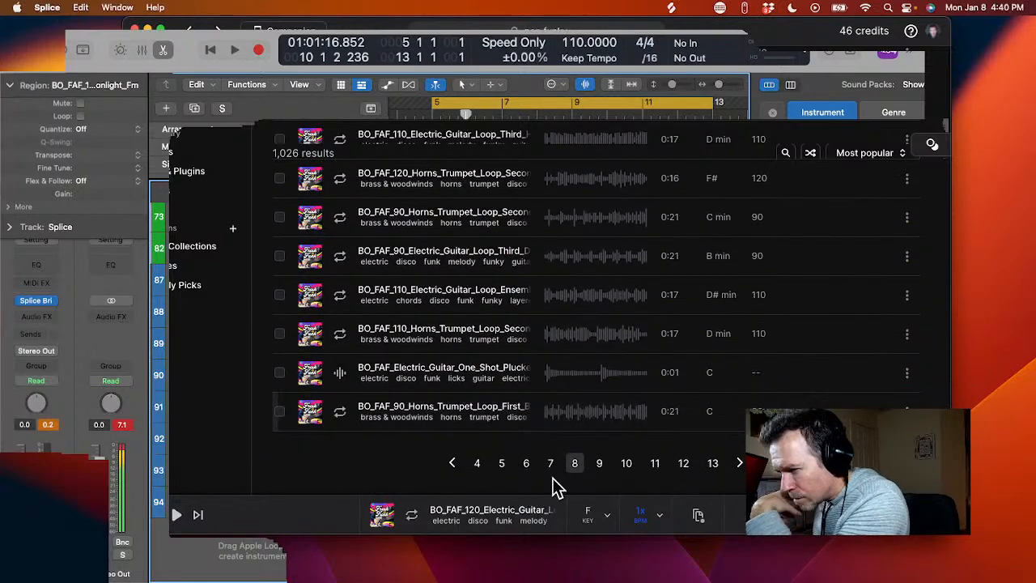
# - Go to page 9 of the bundle's samples and look through the list for F minor guitar or horn loops
pyautogui.click(599, 462)
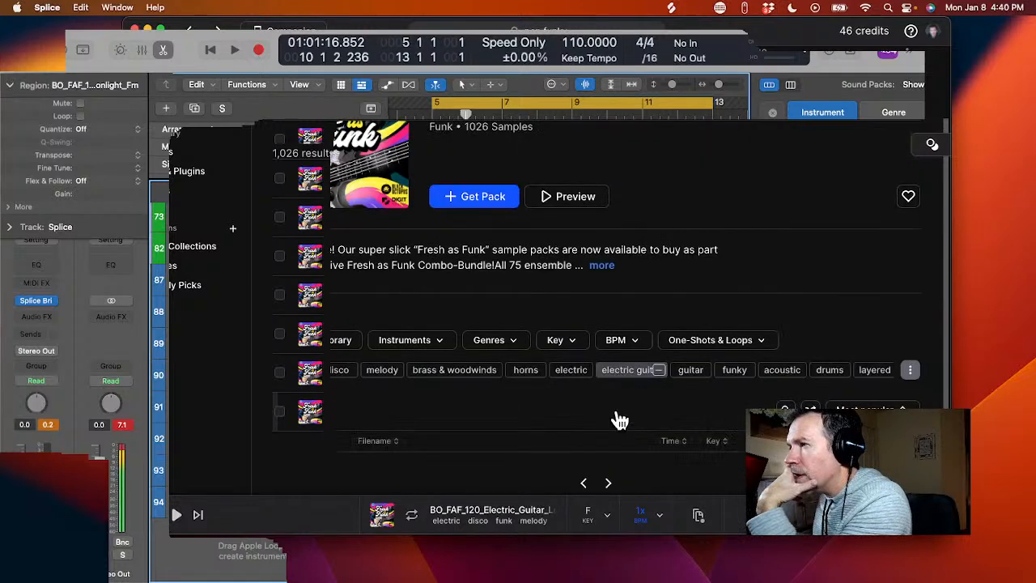
pyautogui.scroll(-5, 620, 420)
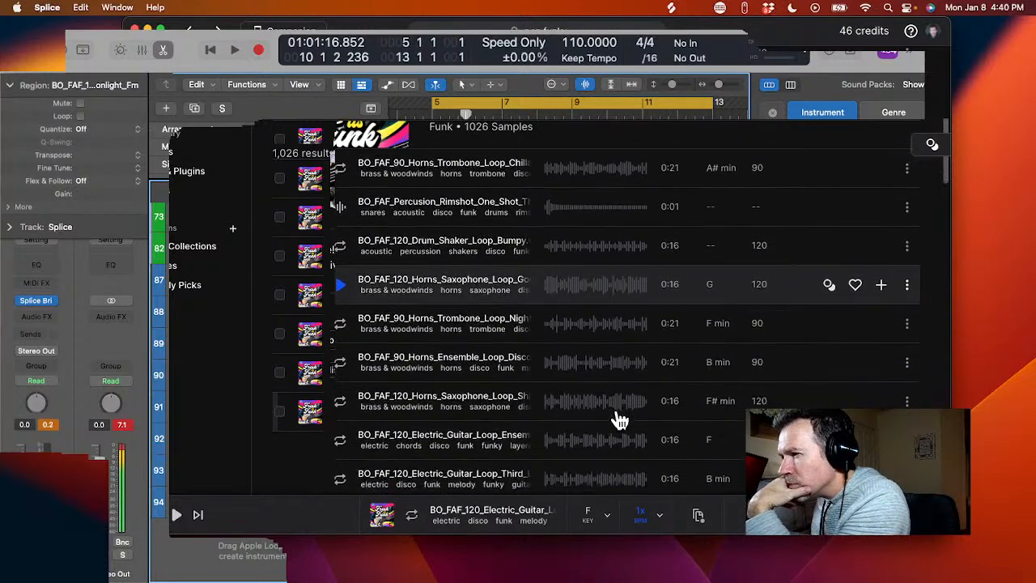
pyautogui.scroll(-2, 617, 410)
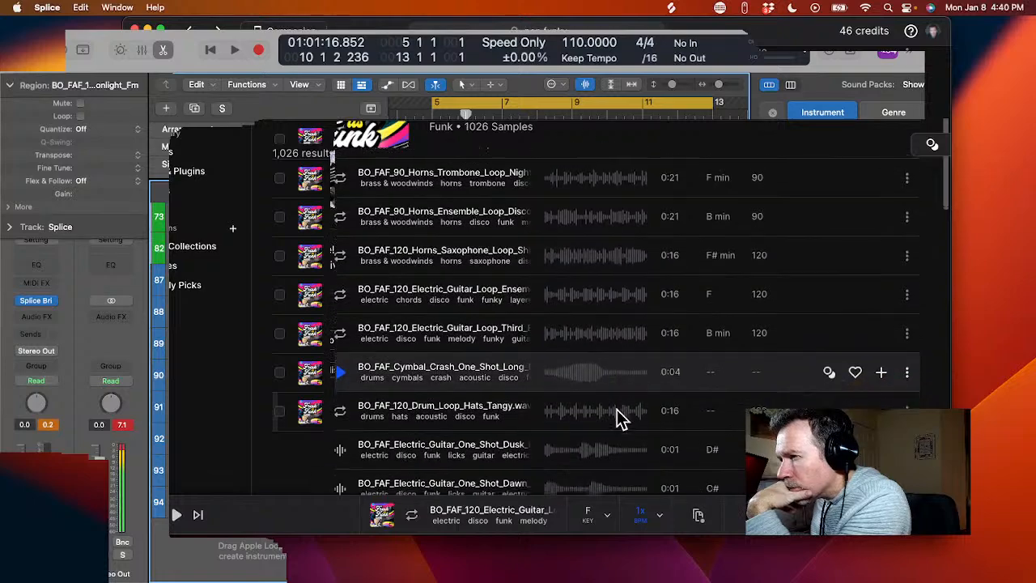
pyautogui.scroll(-7, 617, 409)
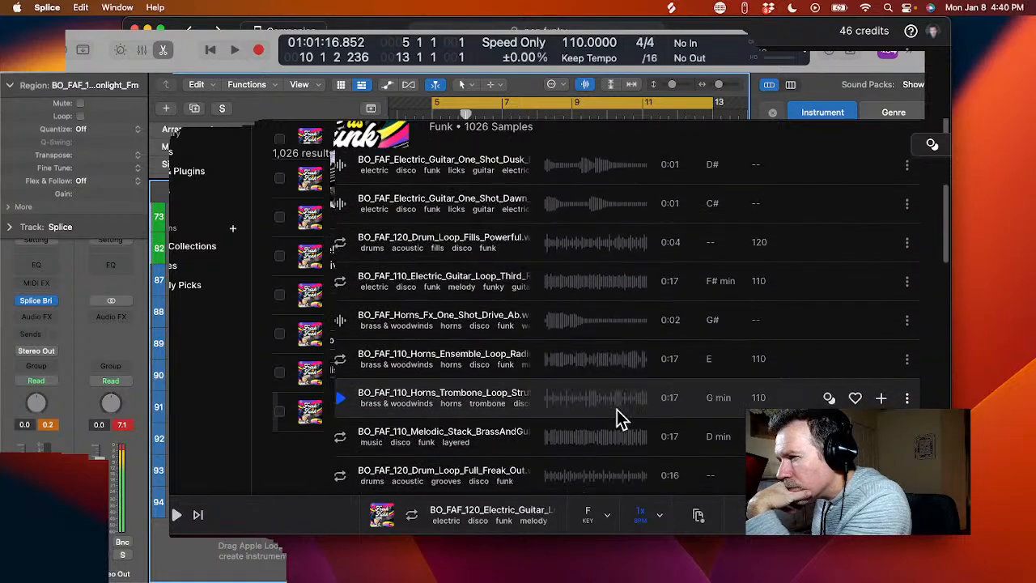
pyautogui.scroll(-7, 616, 409)
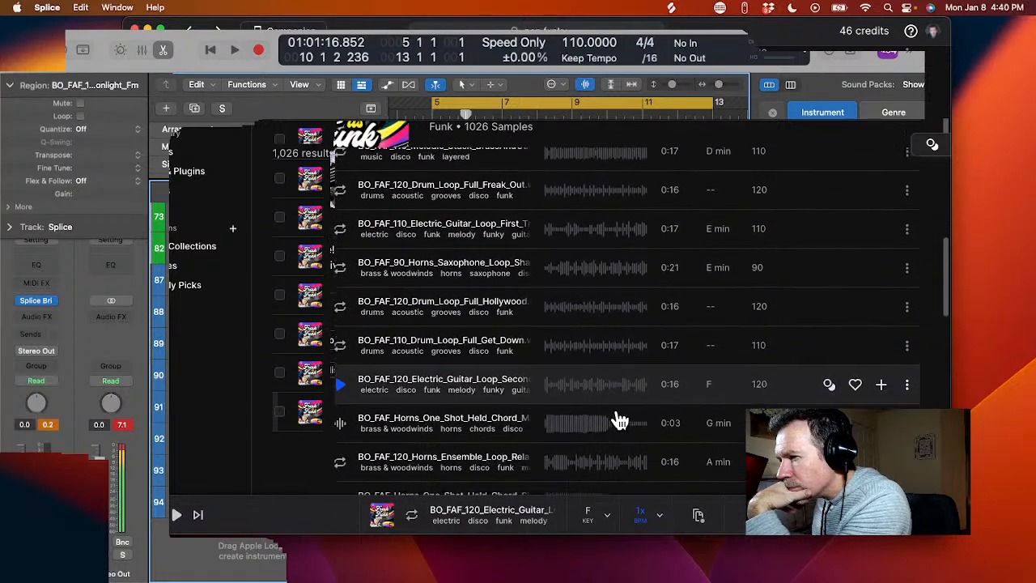
pyautogui.scroll(-6, 620, 419)
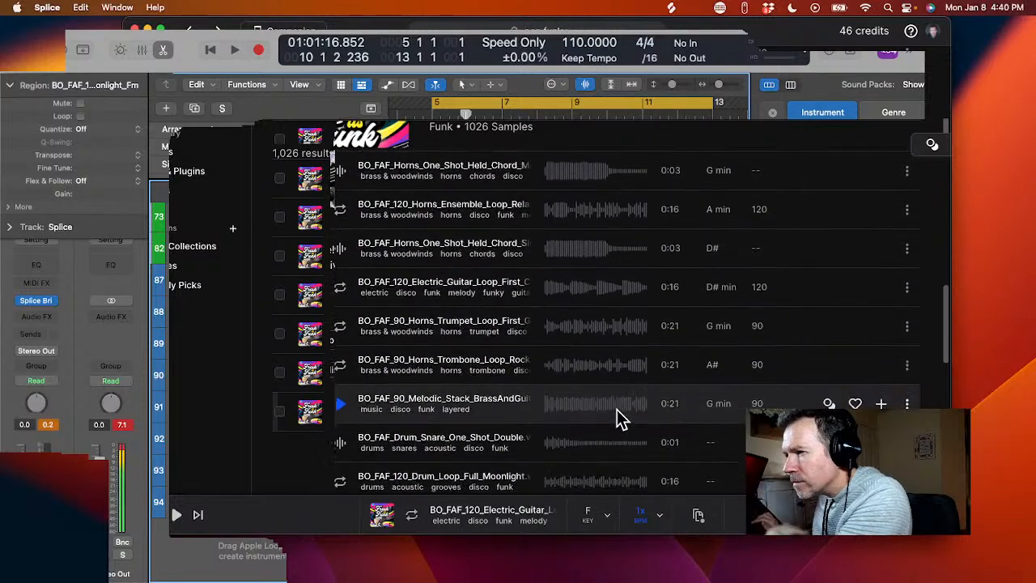
pyautogui.scroll(-9, 617, 411)
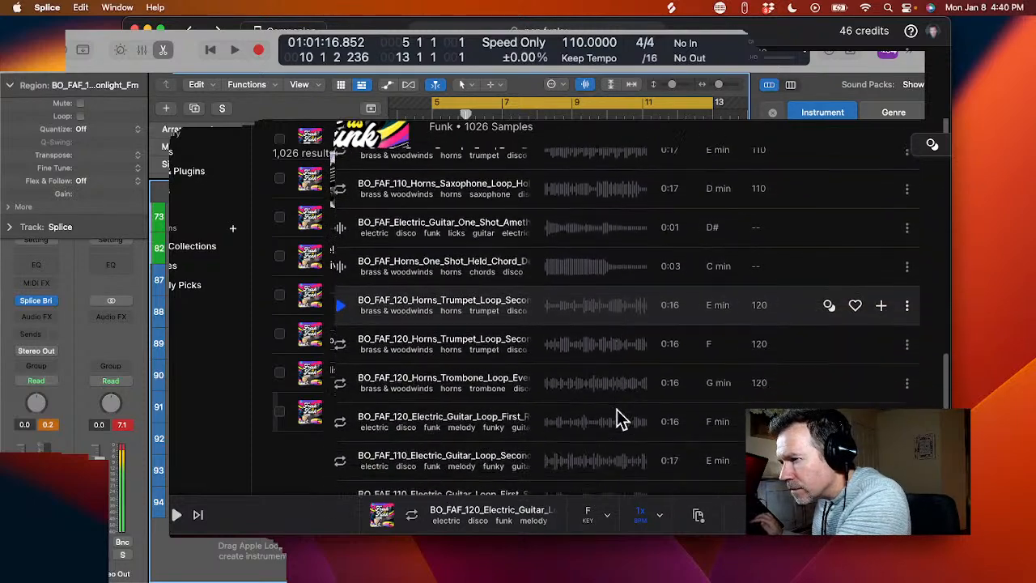
pyautogui.scroll(-3, 617, 410)
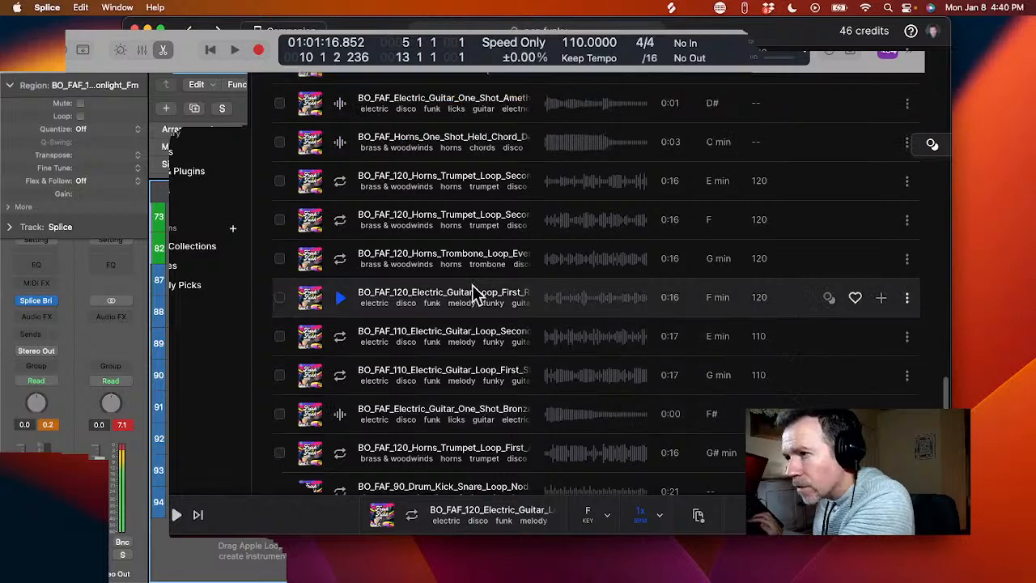
# - Audition and get BO_FAF_120_Electric_Guitar_Loop_First_Runnin_Fm, and place it in Logic Pro on a new track at bar 5, the start of the verse
pyautogui.click(340, 298)
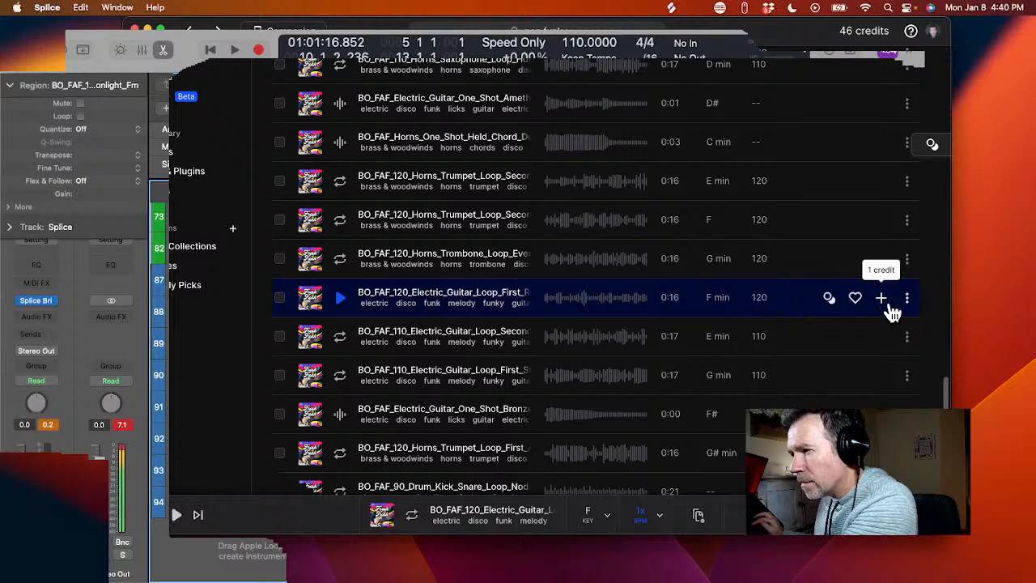
pyautogui.click(882, 300)
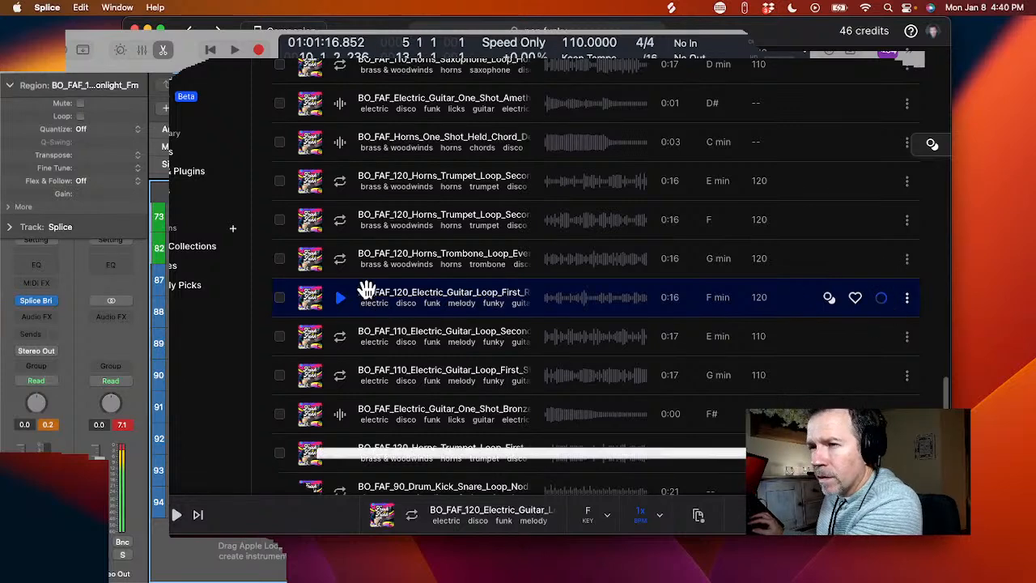
pyautogui.moveTo(364, 288); pyautogui.dragTo(429, 549)
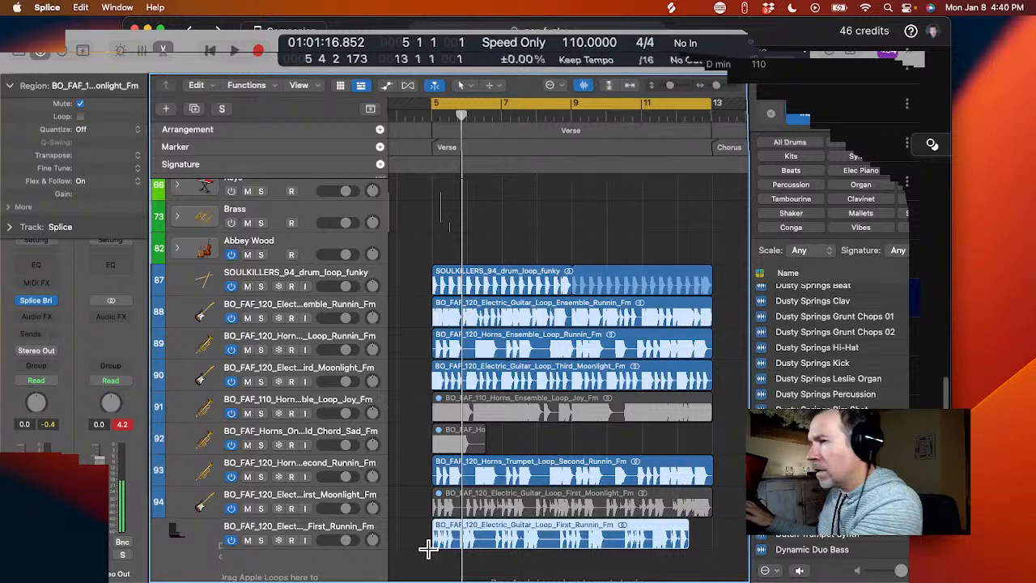
# - Analyze the First Runnin guitar region with Smart Tempo, apply the project tempo to the region and downbeat, close the editor, and play the verse
pyautogui.doubleClick(428, 548)
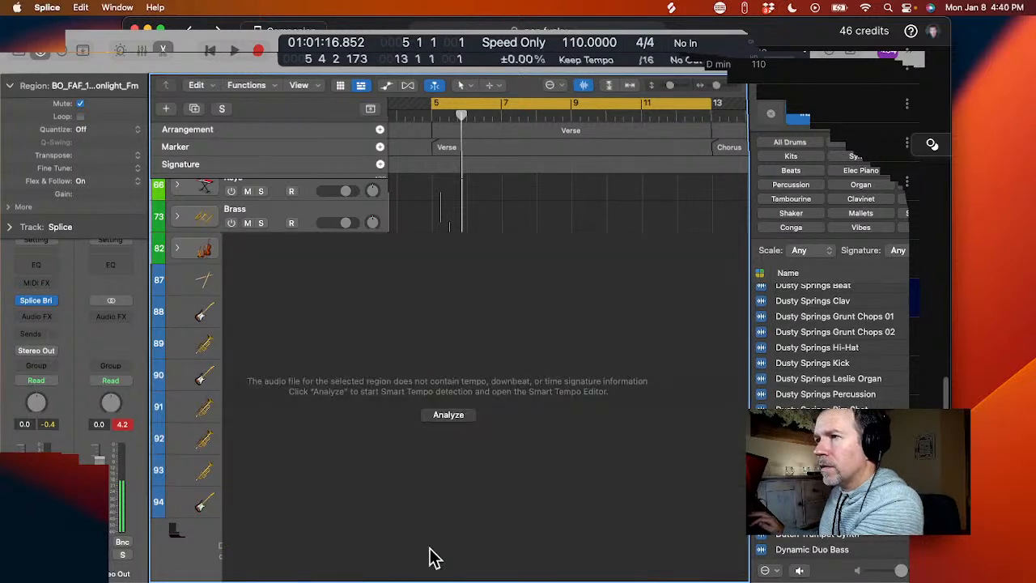
pyautogui.click(448, 416)
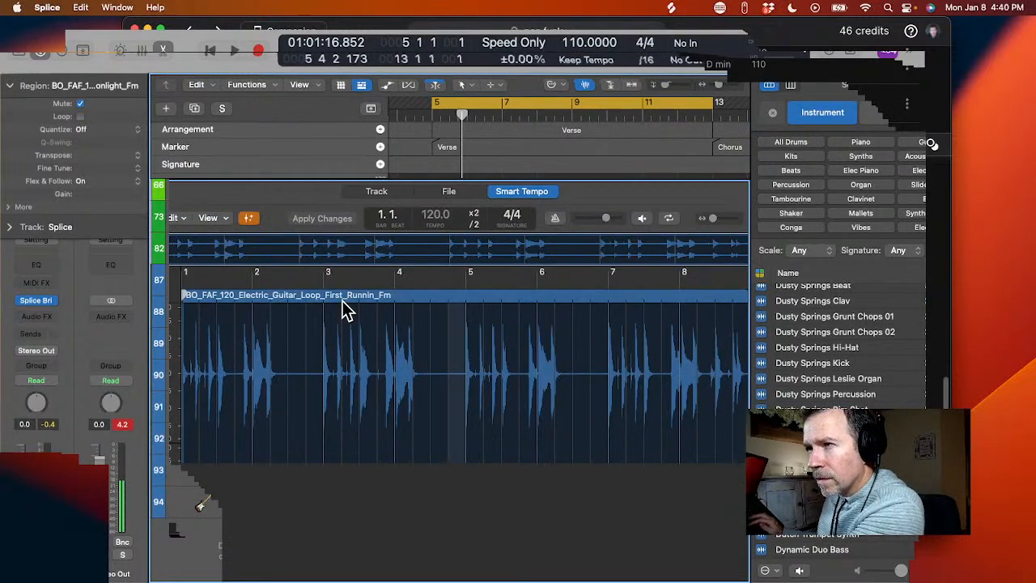
pyautogui.click(169, 218)
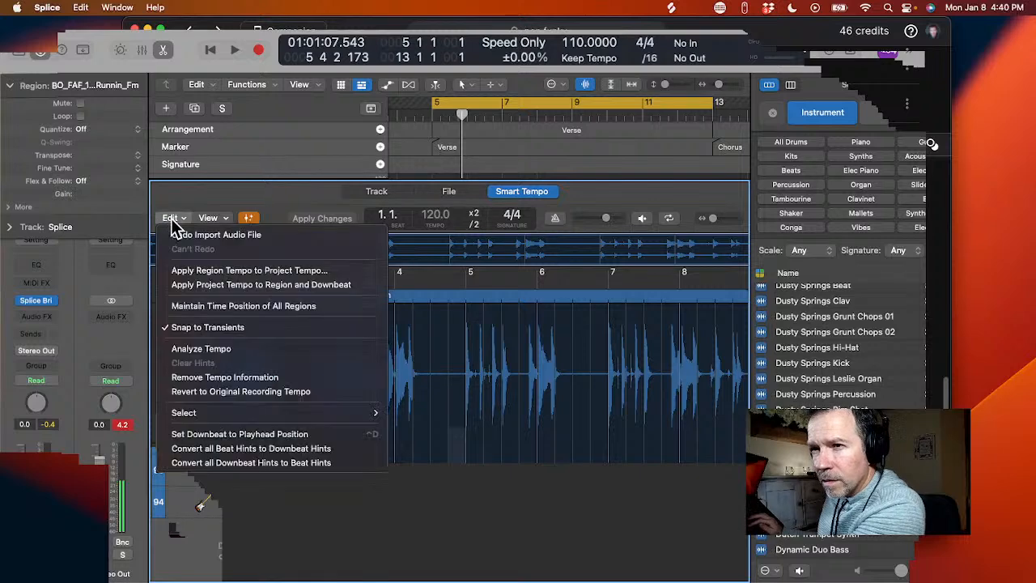
pyautogui.click(184, 287)
pyautogui.press('e')
pyautogui.press('space')
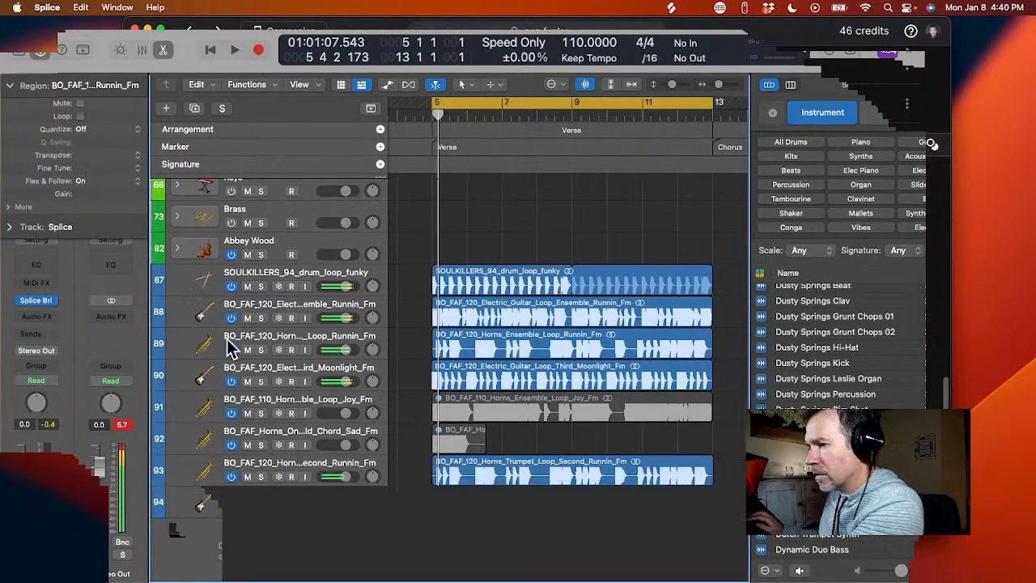
# - Compare the Ensemble Runnin and First Runnin guitar tracks soloed and in the full mix during verse playback
pyautogui.scroll(-2, 304, 499)
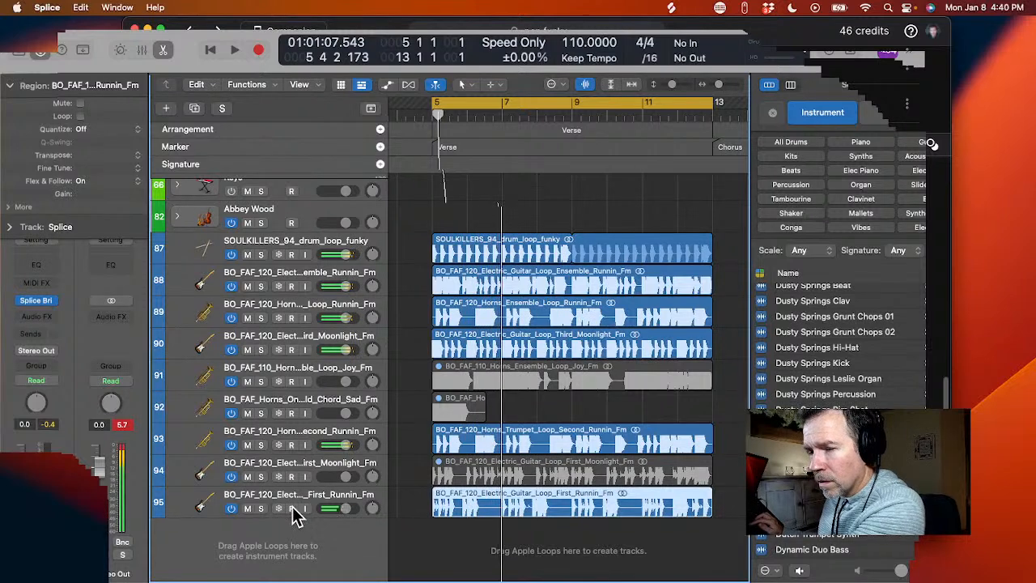
pyautogui.click(257, 280)
pyautogui.click(261, 286)
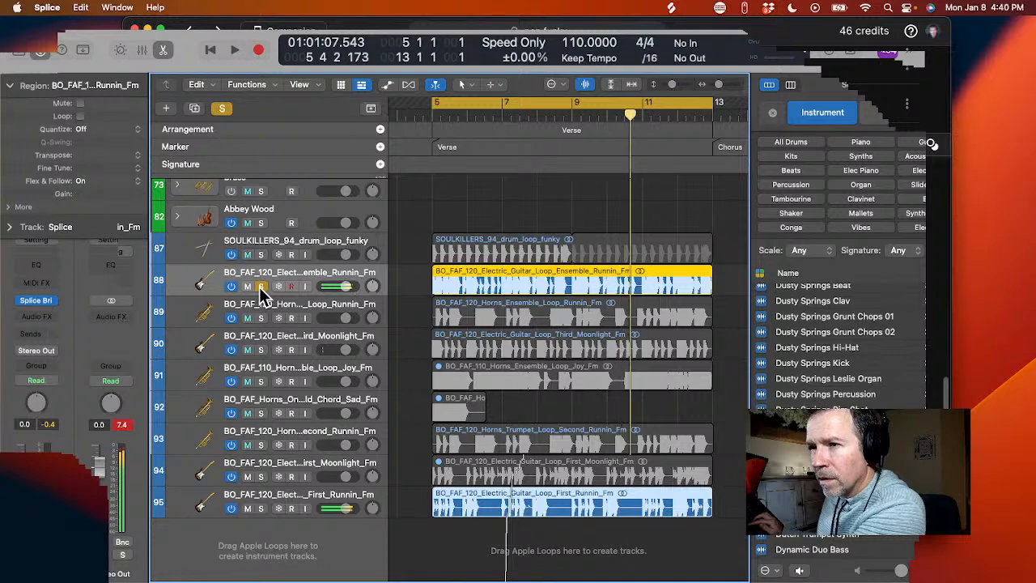
pyautogui.click(261, 286)
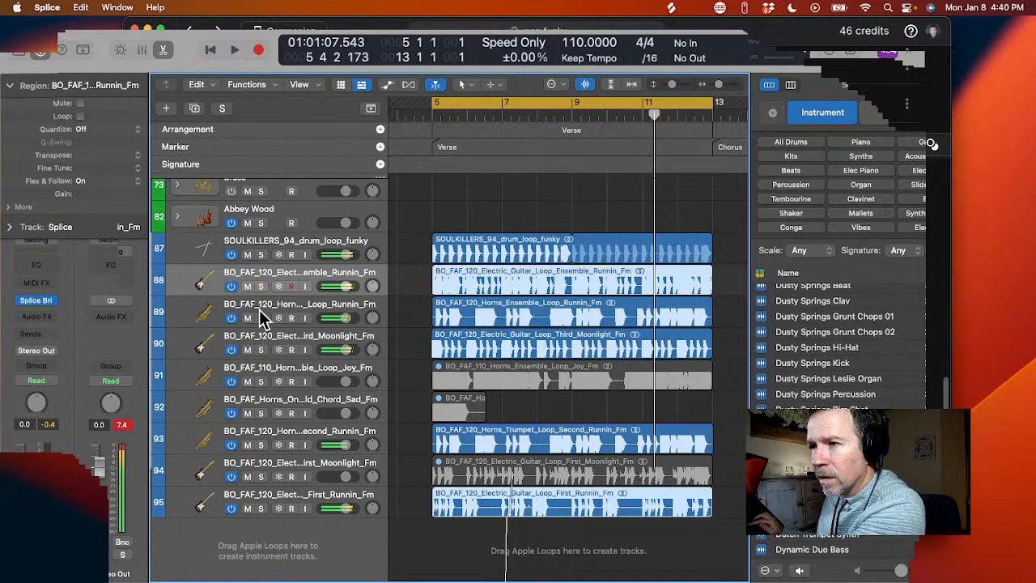
pyautogui.click(261, 508)
pyautogui.click(261, 508)
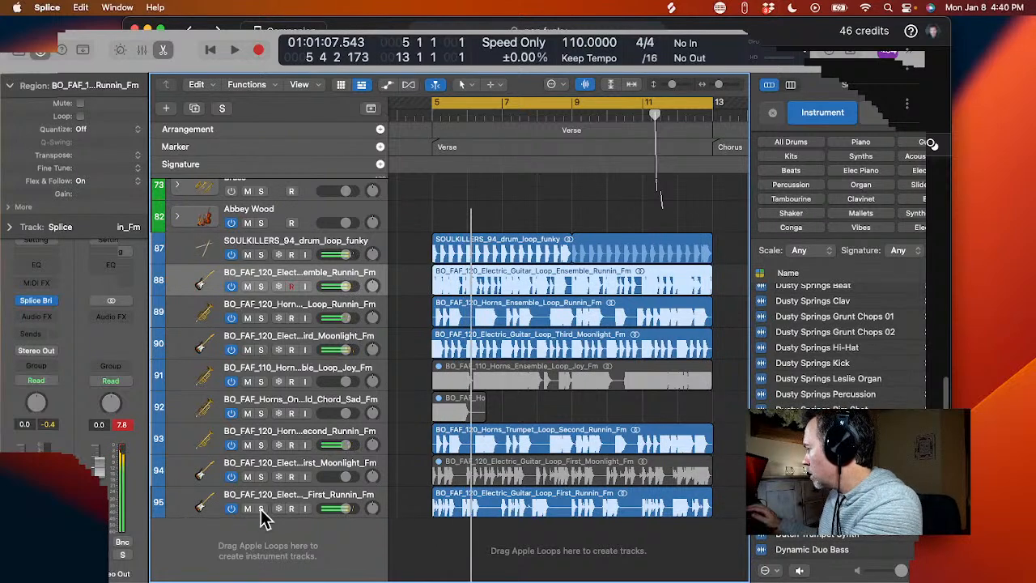
# - Browse page 10 of the bundle's samples in Splice, audition the 110 BPM F minor First electric guitar loop, and return to Logic Pro
pyautogui.press('super+Tab')
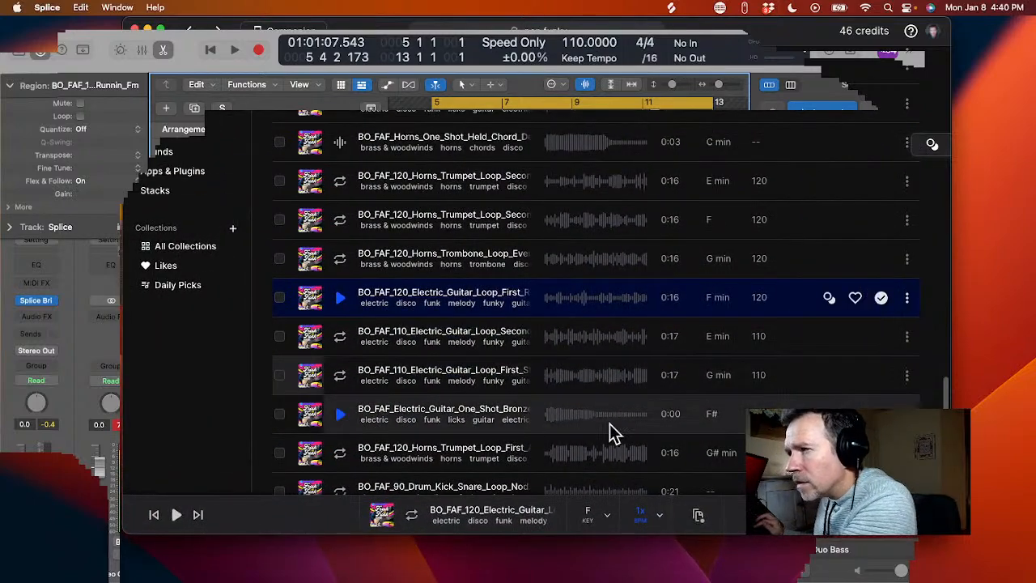
pyautogui.scroll(-2, 613, 433)
pyautogui.scroll(-3, 611, 433)
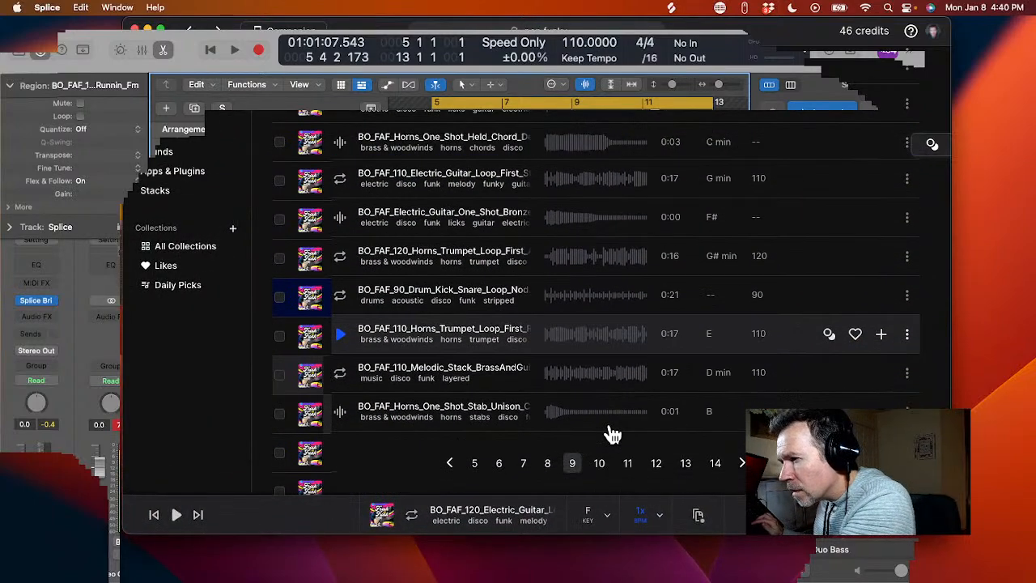
pyautogui.click(600, 464)
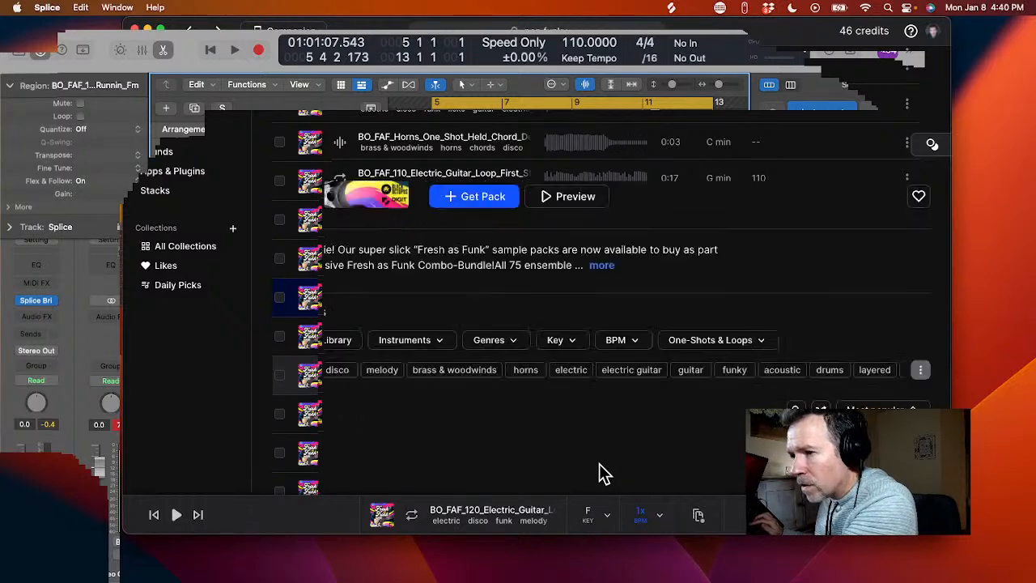
pyautogui.scroll(-4, 636, 429)
pyautogui.scroll(-4, 635, 431)
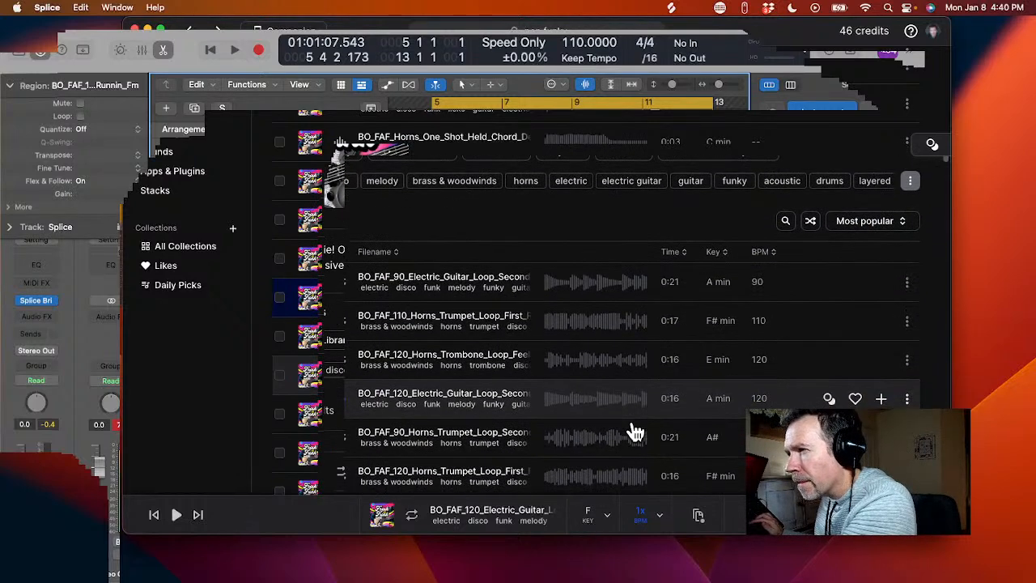
pyautogui.scroll(-8, 636, 431)
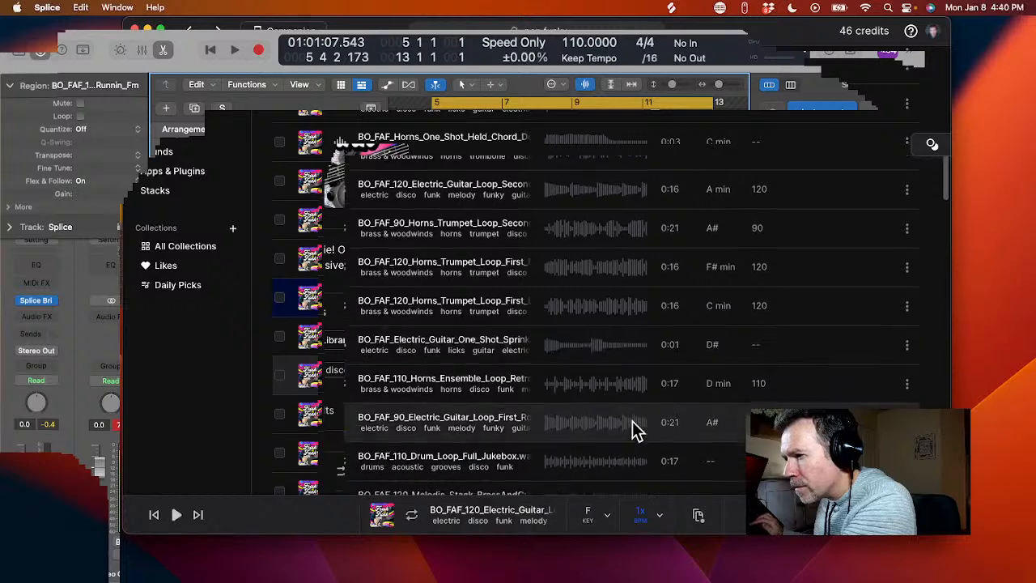
pyautogui.scroll(-1, 636, 431)
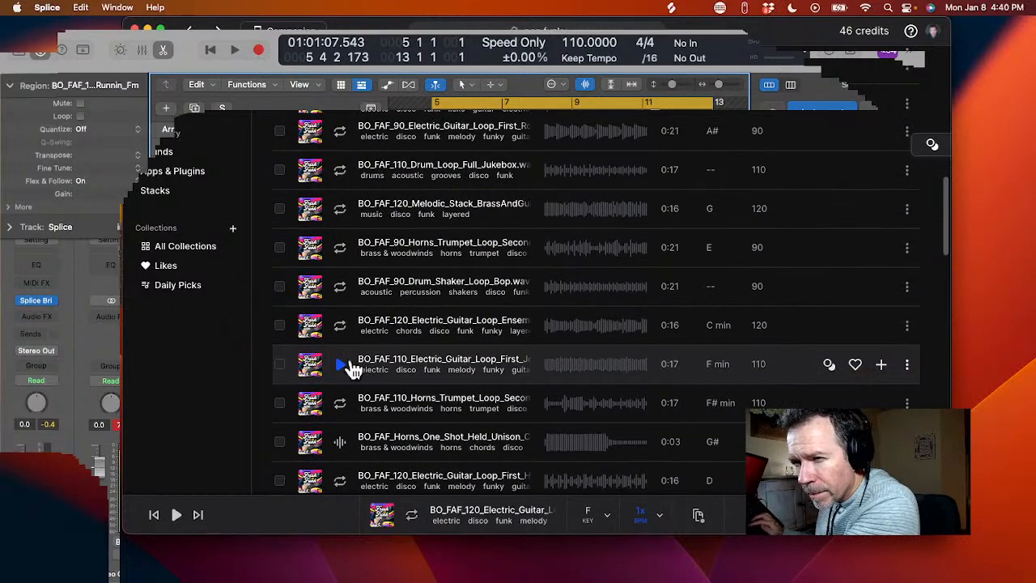
pyautogui.click(343, 368)
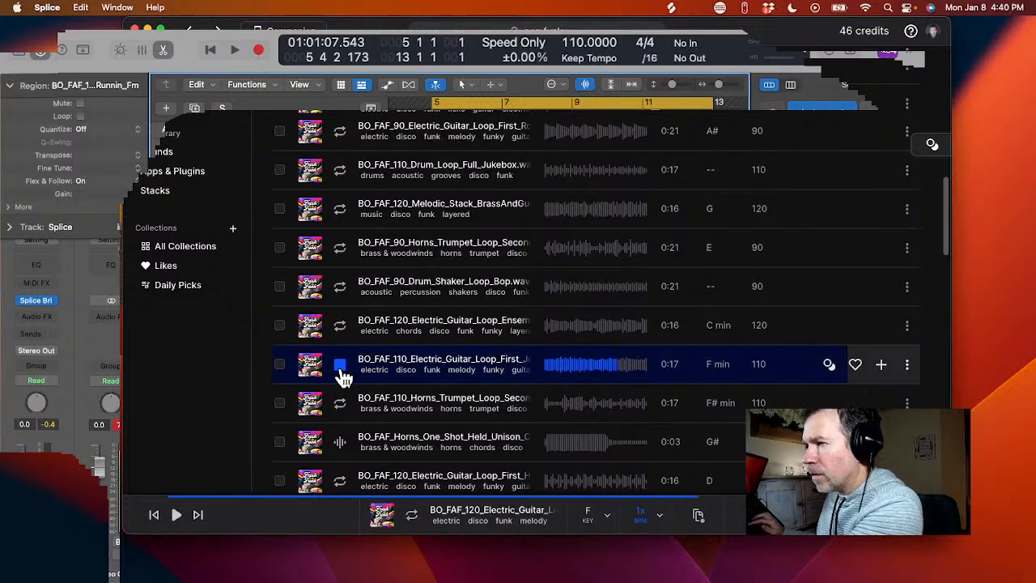
pyautogui.press('super+Tab')
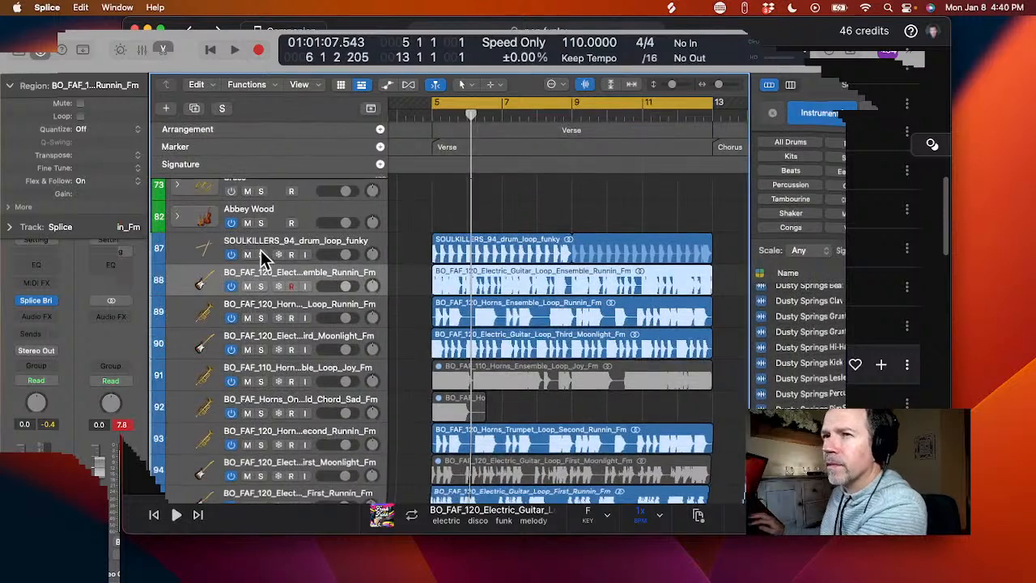
# - Open the Splice Bridge plug-in on the Splice track to check its connection, and switch back to Splice
pyautogui.scroll(10, 260, 250)
pyautogui.scroll(2, 249, 232)
pyautogui.click(177, 191)
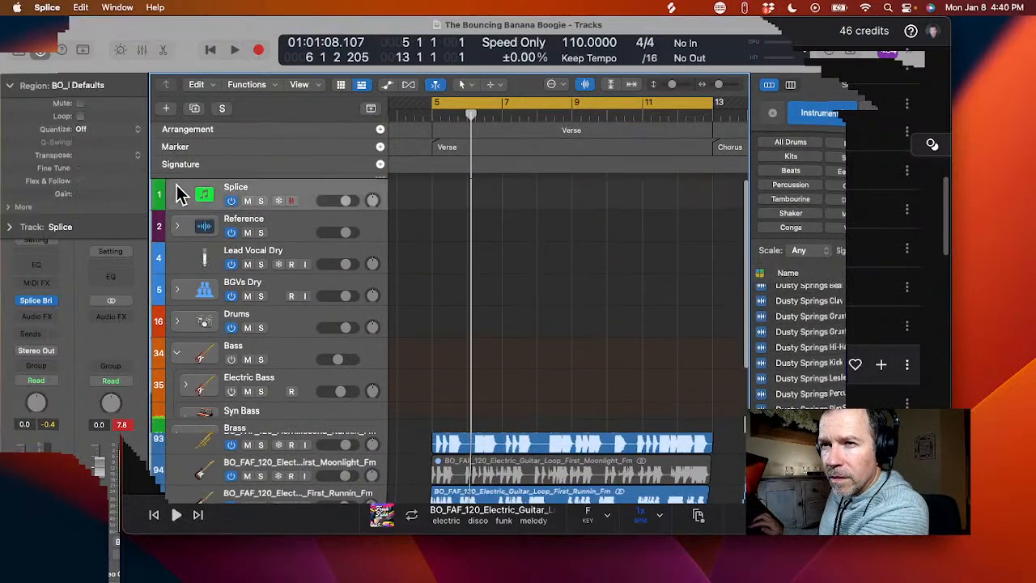
pyautogui.click(37, 304)
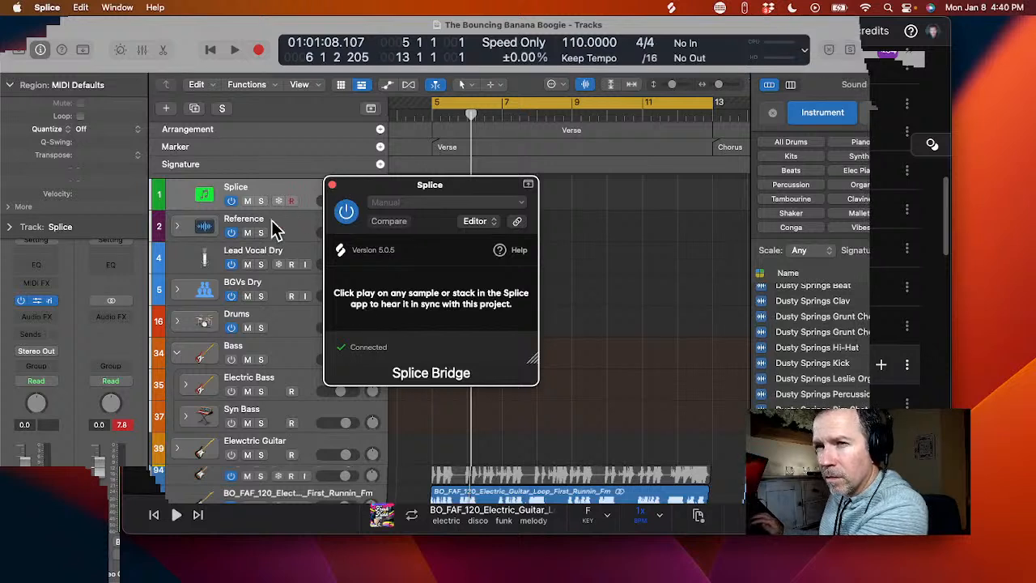
pyautogui.press('super+Tab')
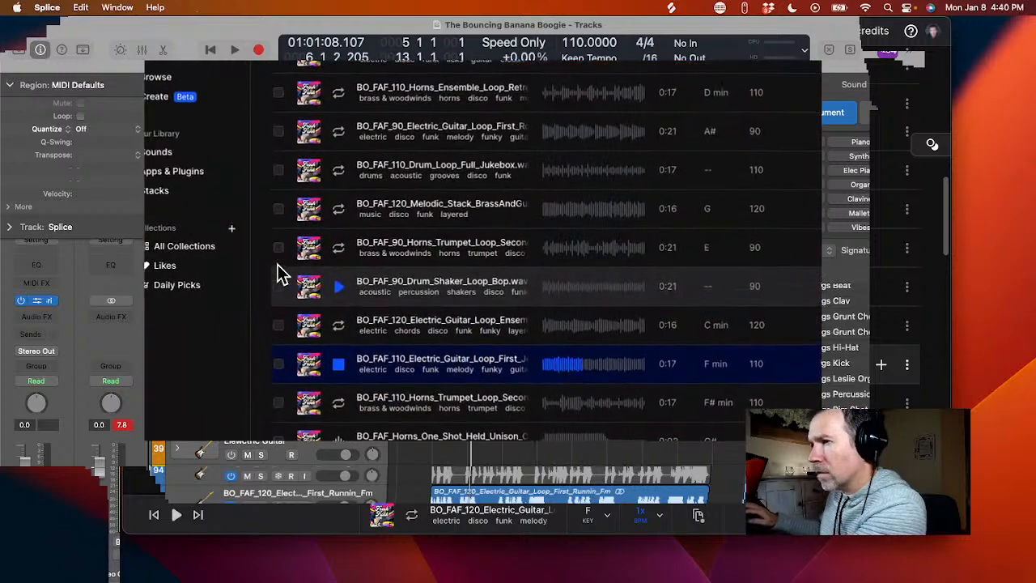
# - Audition and get BO_FAF_110_Electric_Guitar_Loop_First_Joy_Fm, place it in Logic Pro on a new track at bar 5, and close the Splice Bridge window
pyautogui.click(342, 366)
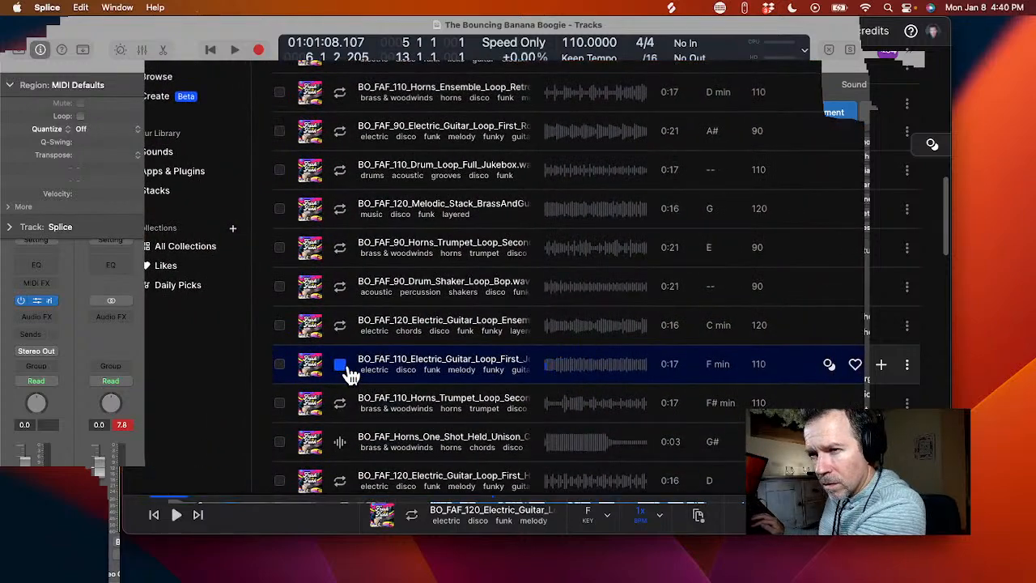
pyautogui.click(340, 366)
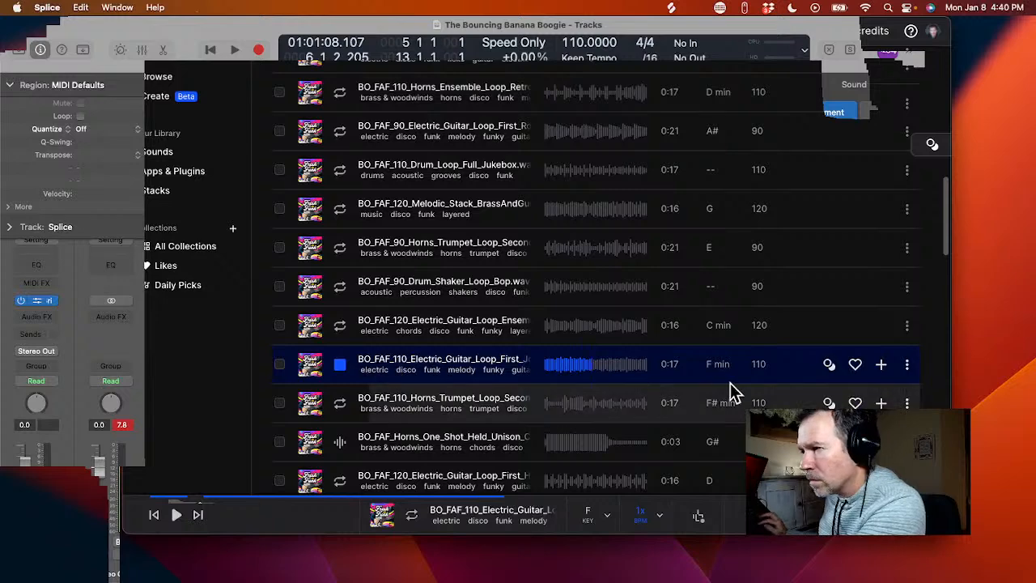
pyautogui.click(880, 364)
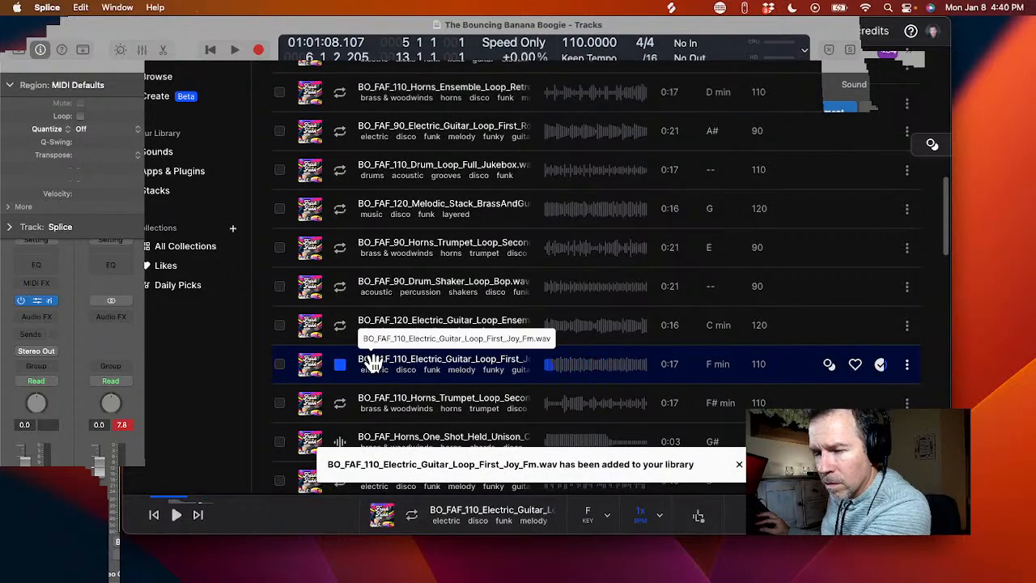
pyautogui.moveTo(373, 361); pyautogui.dragTo(432, 544)
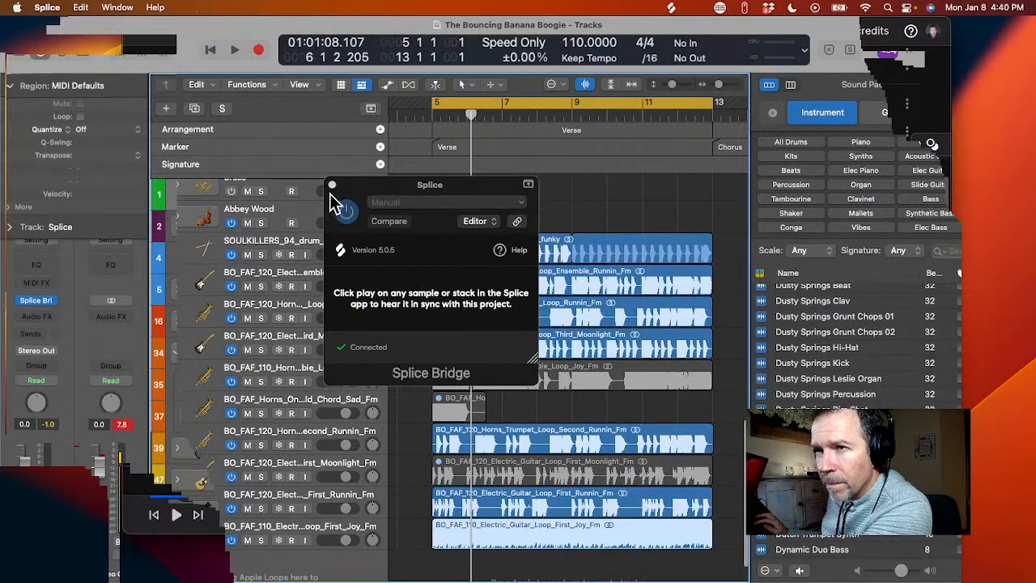
pyautogui.click(332, 186)
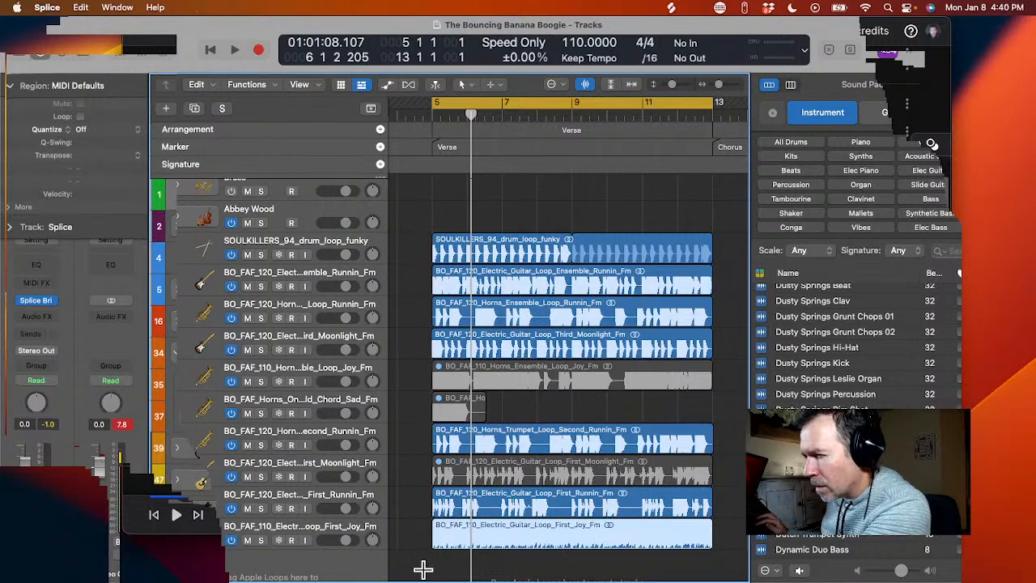
# - Play the verse with the First Joy guitar loop, mute that region, and return to Splice
pyautogui.press('space')
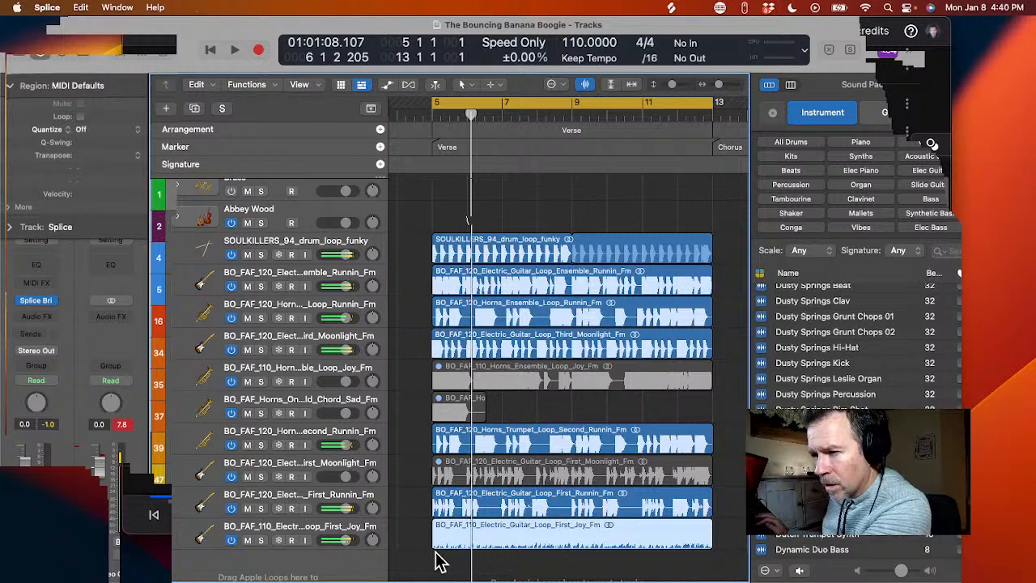
pyautogui.hotkey('ctrl', 'm')
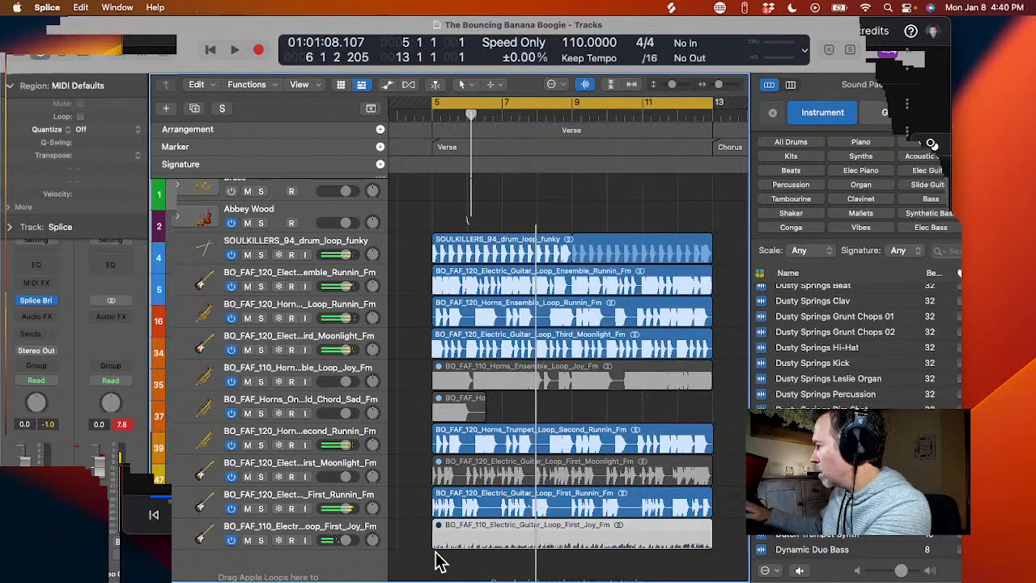
pyautogui.press('super+Tab')
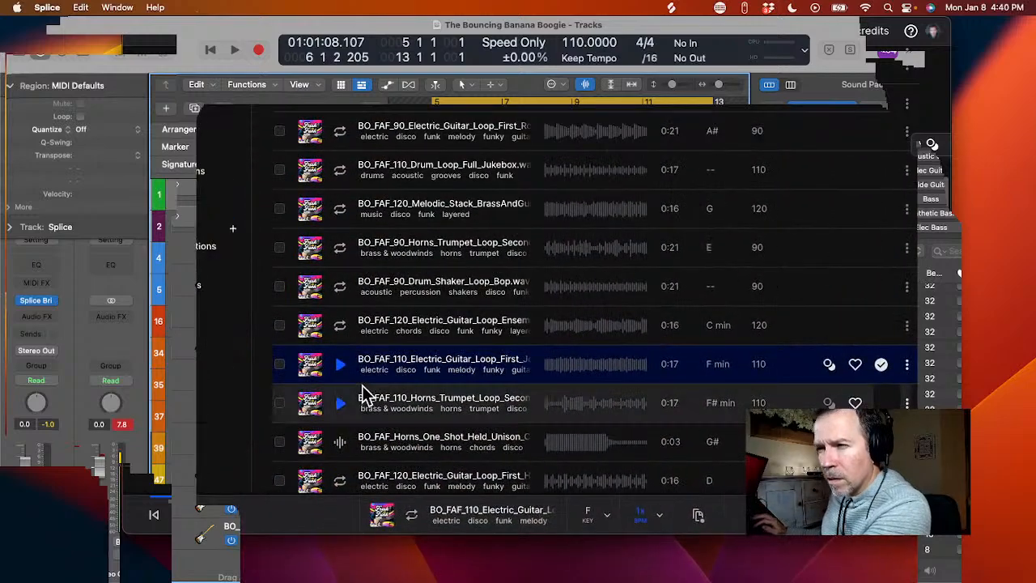
pyautogui.press('super+Tab')
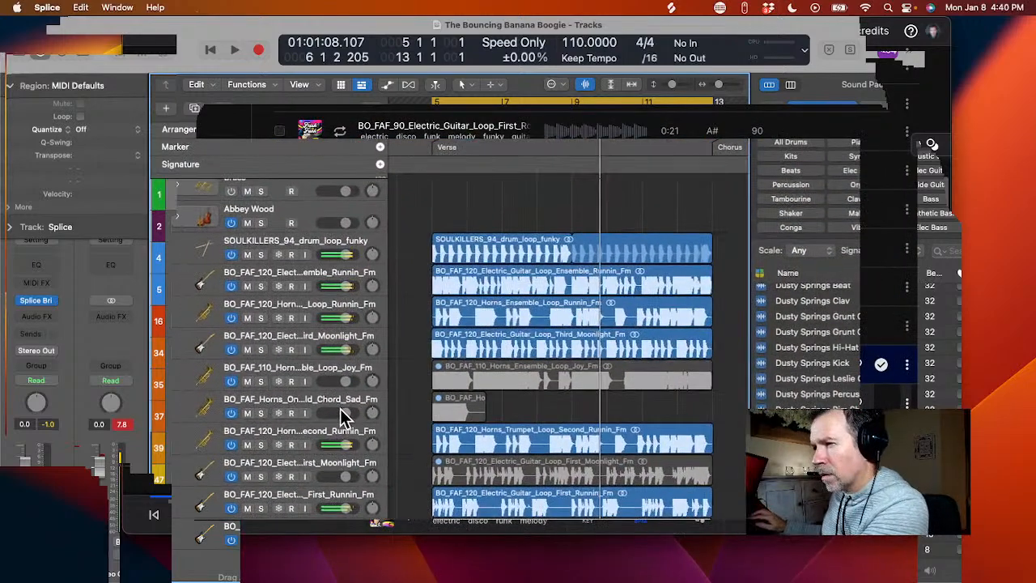
pyautogui.press('super+Tab')
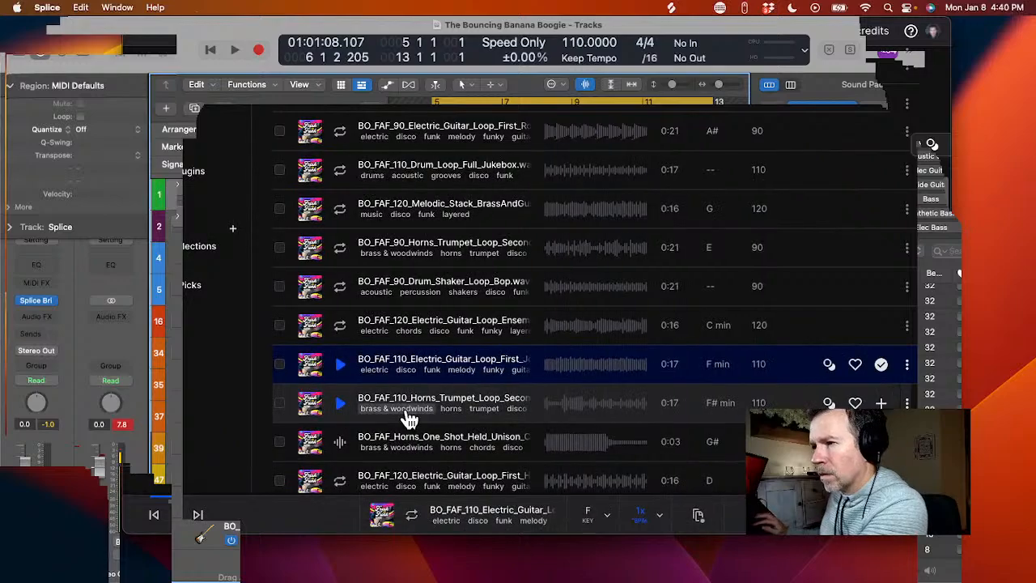
# - Look through the rest of page 10 of the bundle's samples for more F minor loops
pyautogui.scroll(-1, 335, 409)
pyautogui.scroll(-4, 409, 418)
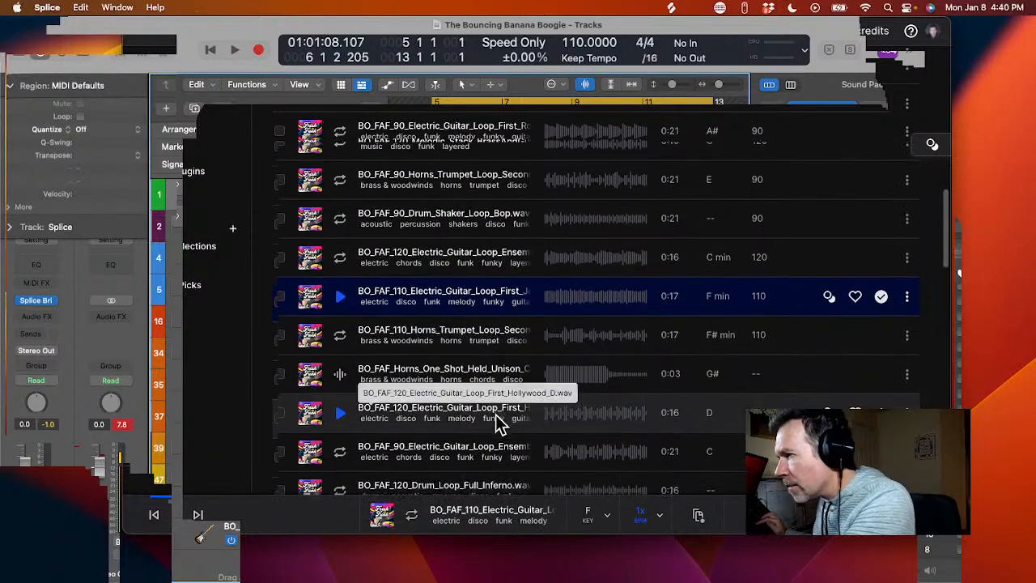
pyautogui.scroll(-5, 497, 423)
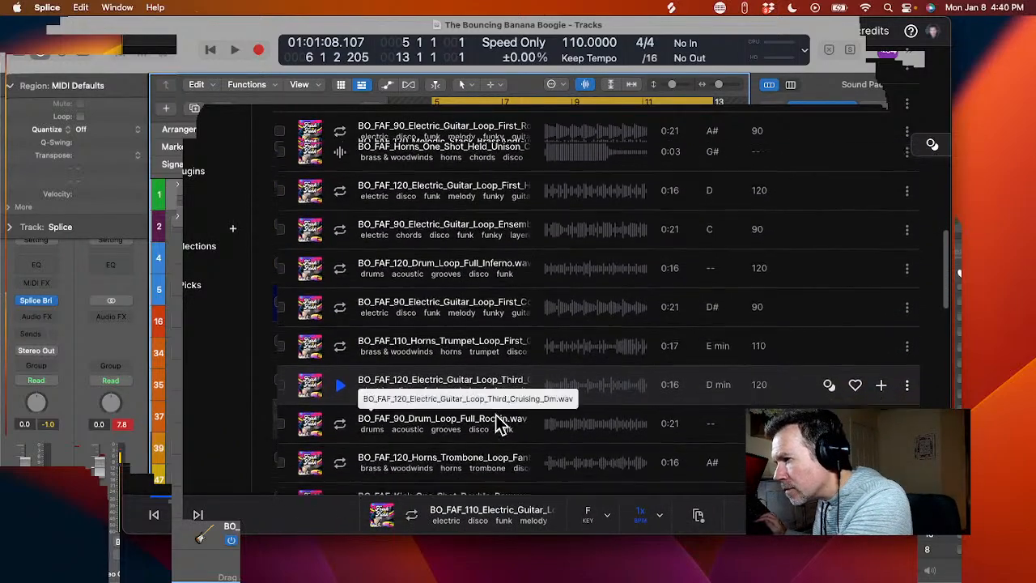
pyautogui.scroll(-7, 497, 423)
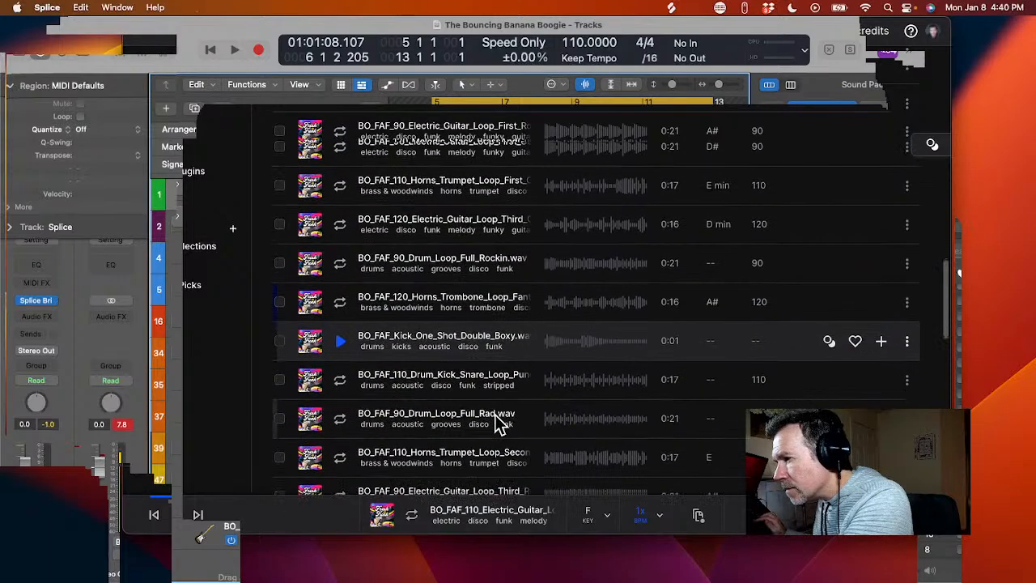
pyautogui.scroll(-5, 497, 424)
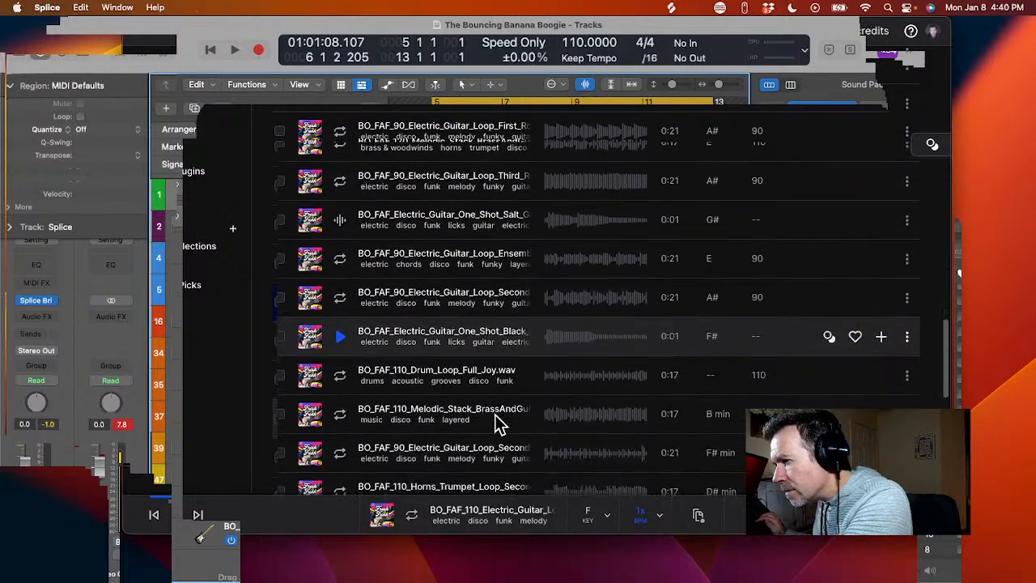
pyautogui.press('Down')
pyautogui.press('Down')
pyautogui.press('Down')
pyautogui.press('Down')
pyautogui.press('Down')
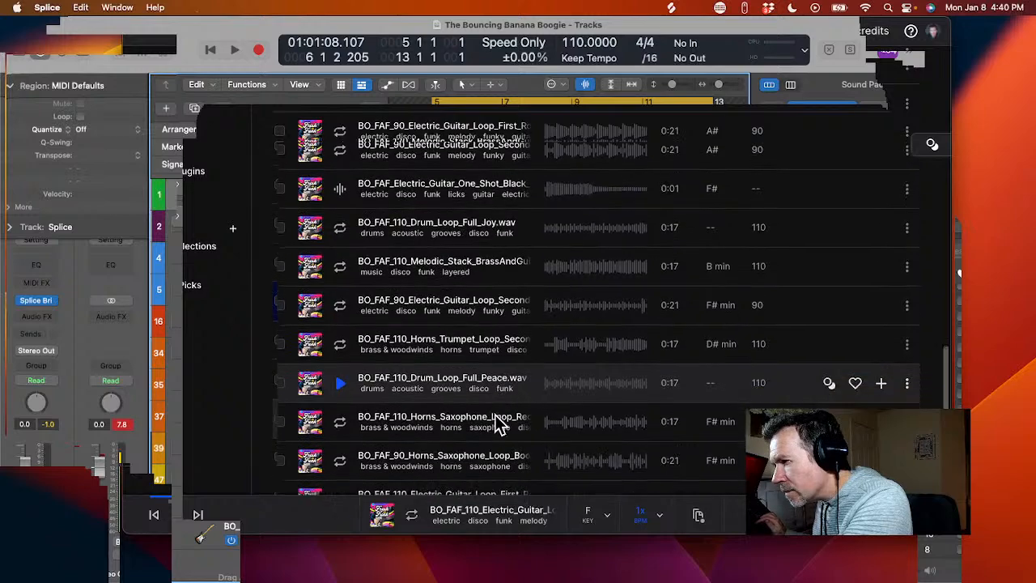
pyautogui.press('Down')
pyautogui.press('Down')
pyautogui.press('Down')
pyautogui.press('Down')
pyautogui.press('Down')
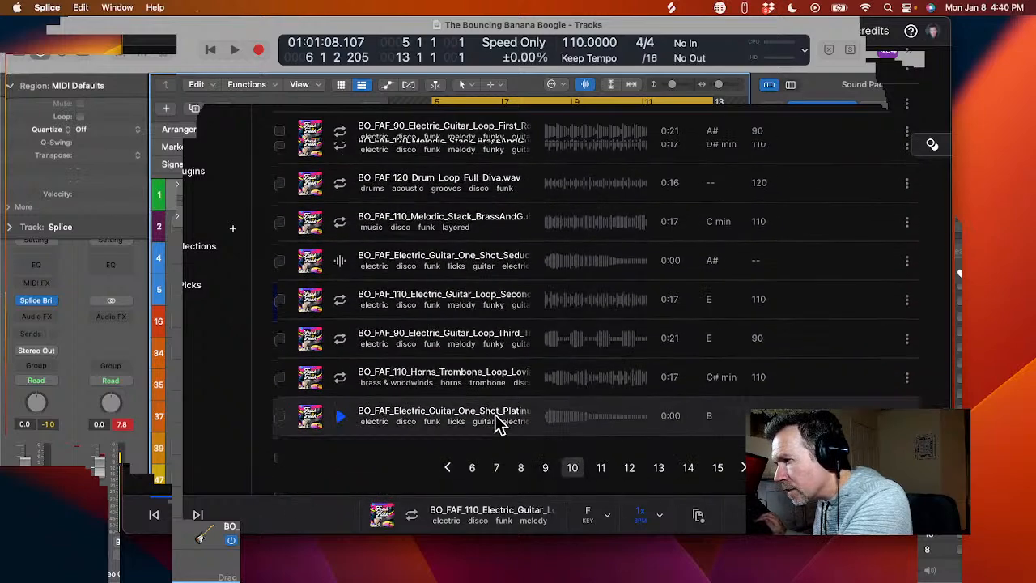
# - Open page 11 of the bundle's samples and scan the key and BPM values for F minor horn or guitar loops
pyautogui.click(603, 468)
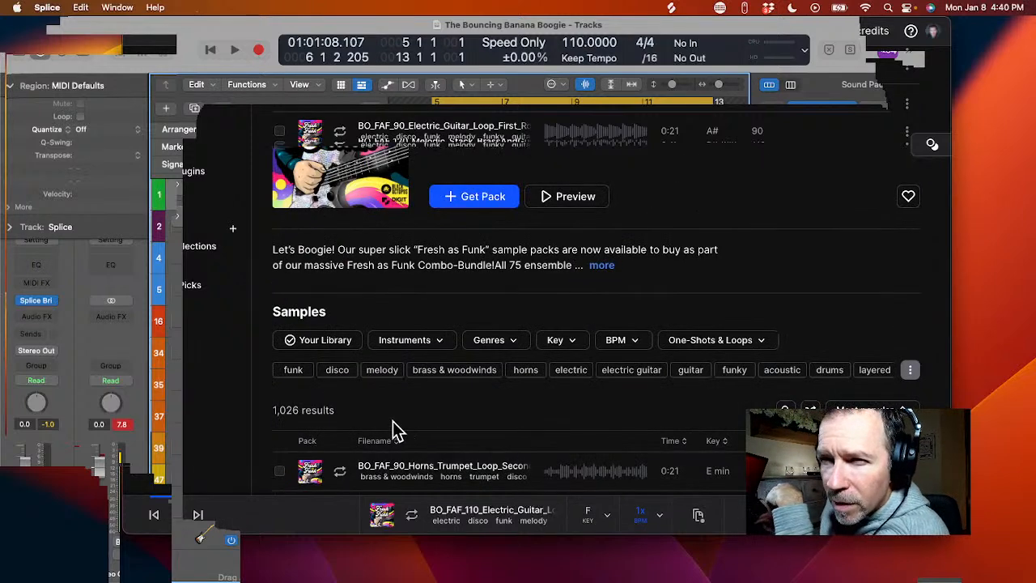
pyautogui.scroll(-5, 390, 419)
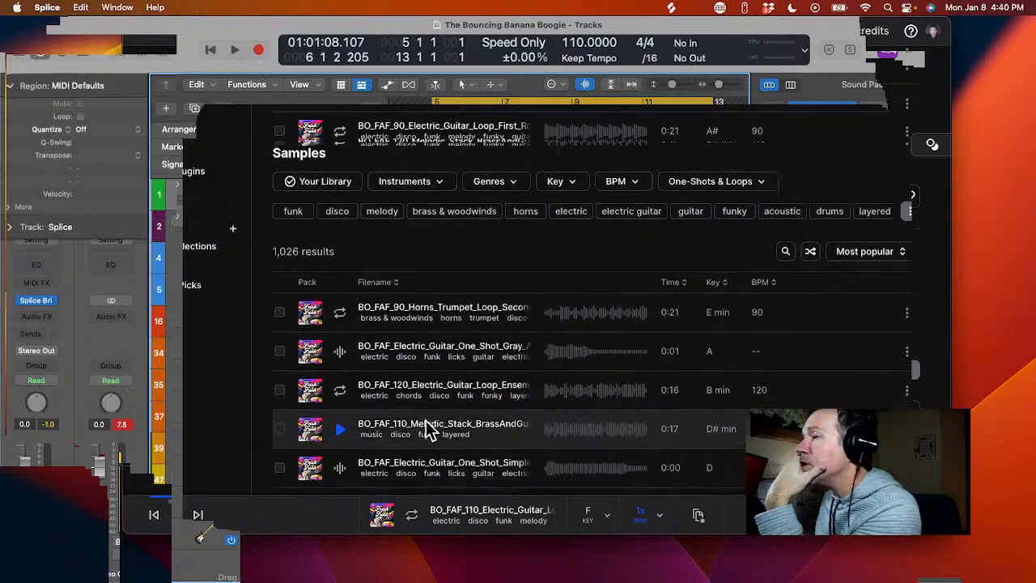
pyautogui.scroll(-5, 530, 429)
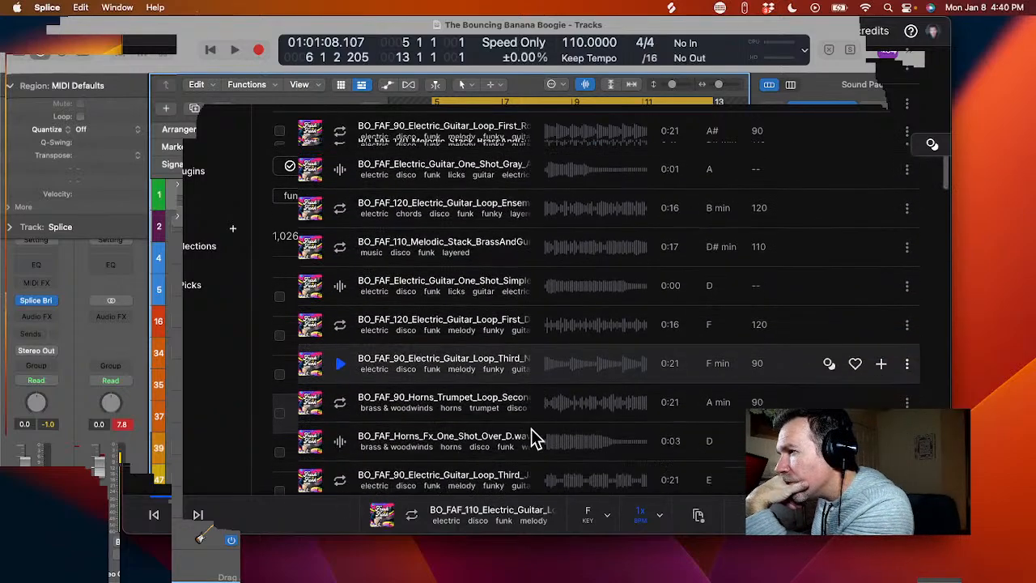
pyautogui.scroll(-7, 531, 429)
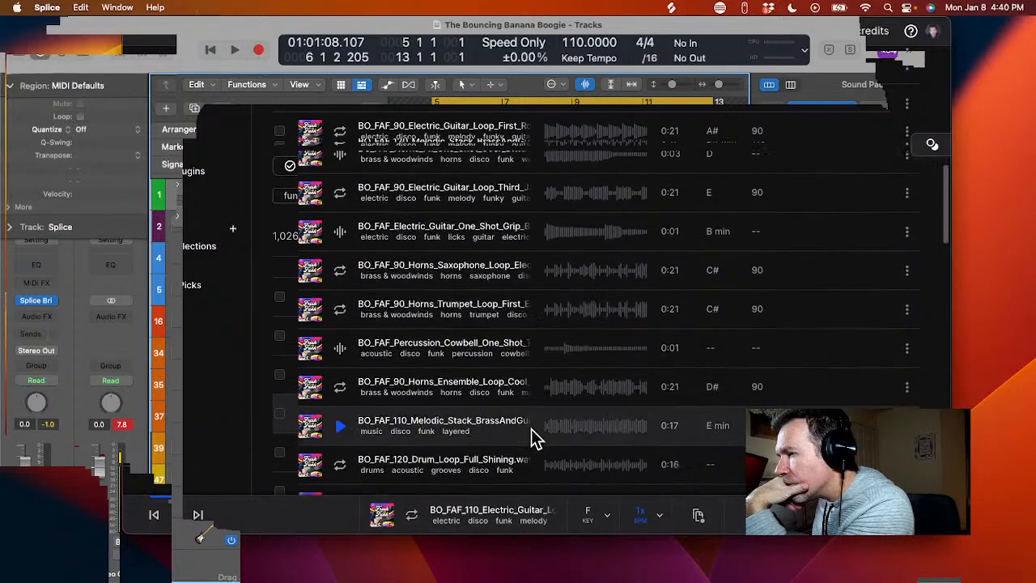
pyautogui.scroll(15, 531, 429)
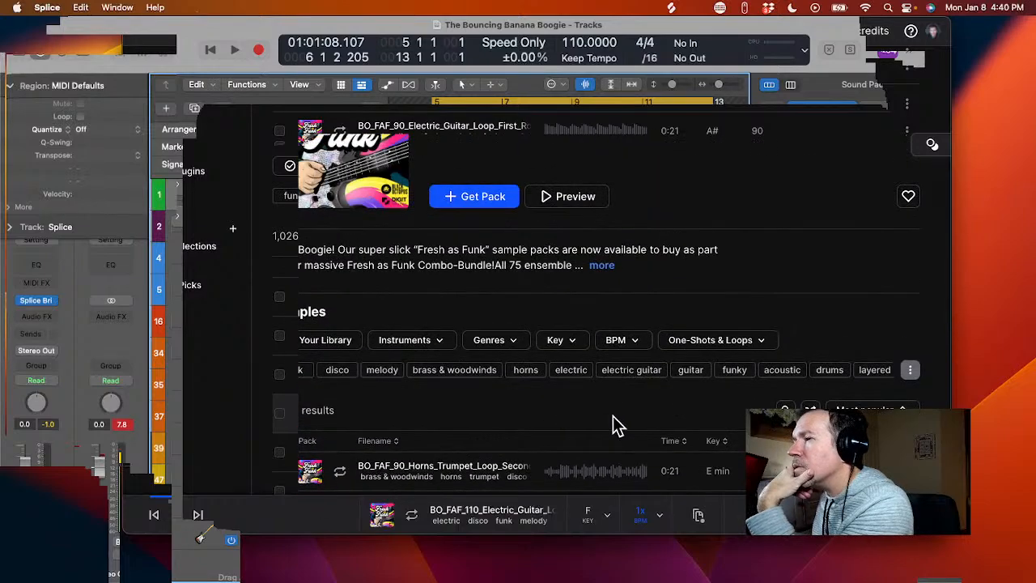
pyautogui.scroll(-9, 614, 416)
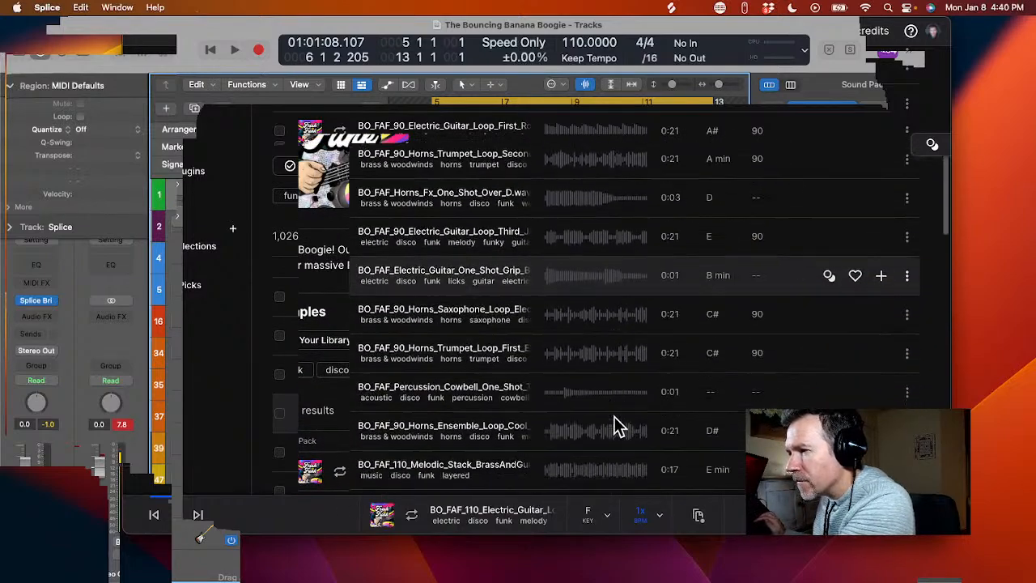
pyautogui.scroll(3, 613, 420)
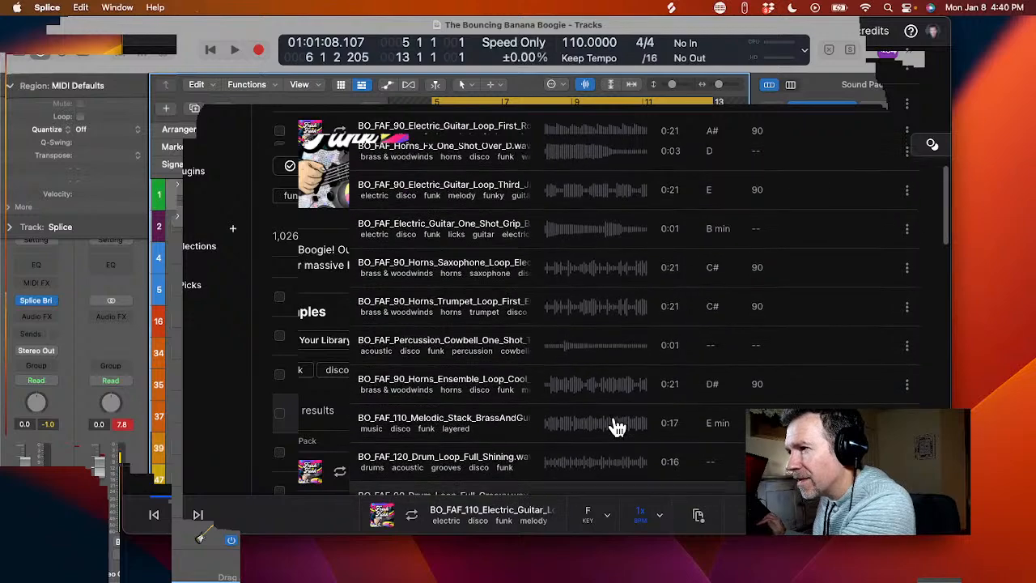
pyautogui.scroll(-5, 620, 283)
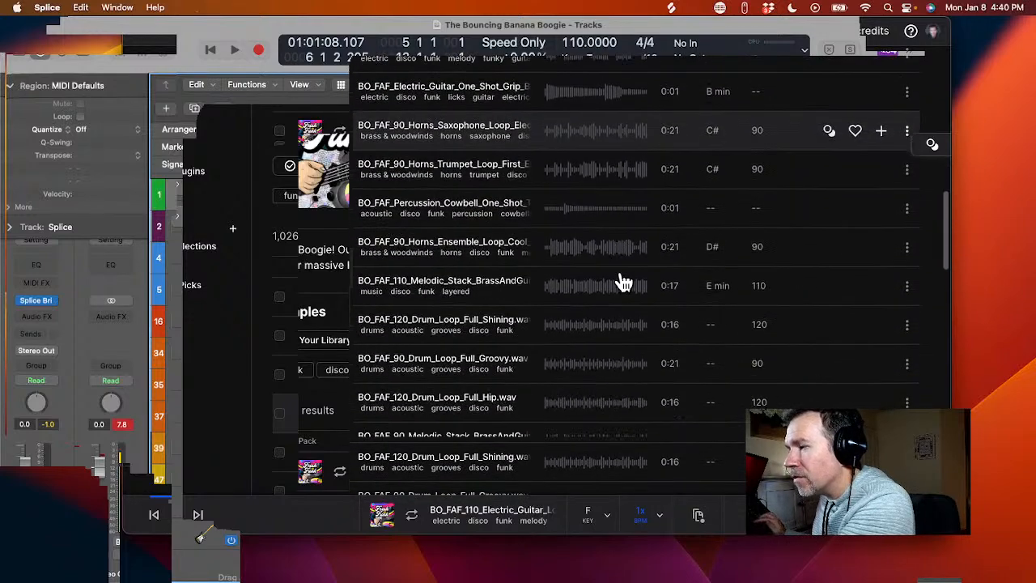
pyautogui.scroll(-10, 621, 281)
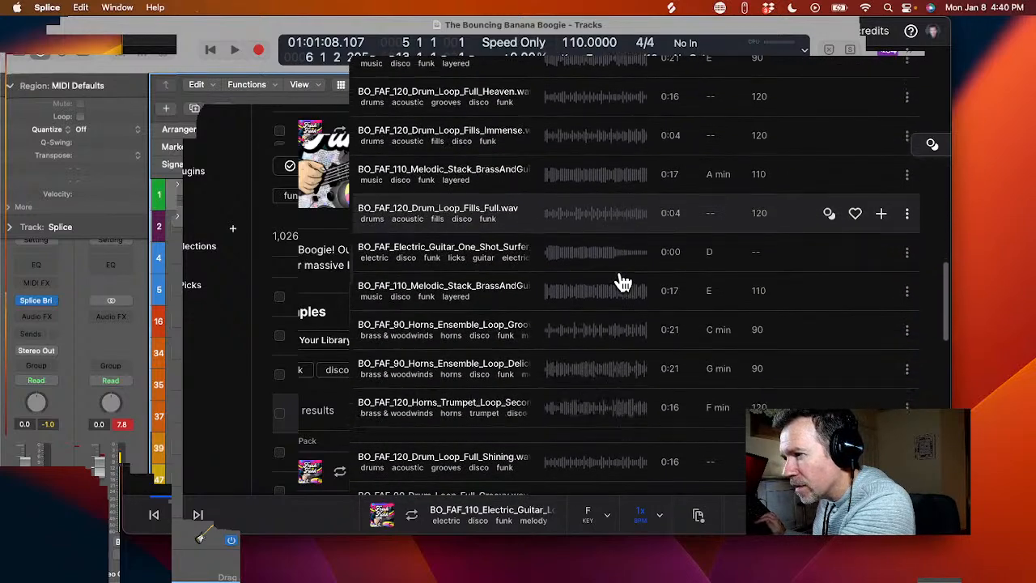
pyautogui.scroll(-2, 620, 280)
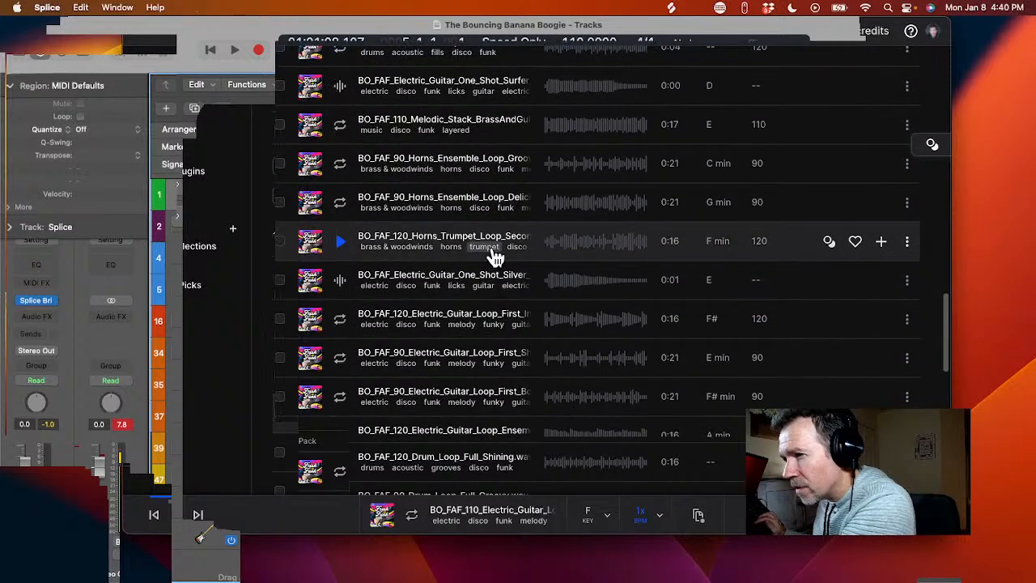
# - Audition and get BO_FAF_120_Horns_Trumpet_Loop_Second_Moonlight_Fm, and place it in Logic Pro on a new track at bar 5
pyautogui.click(341, 248)
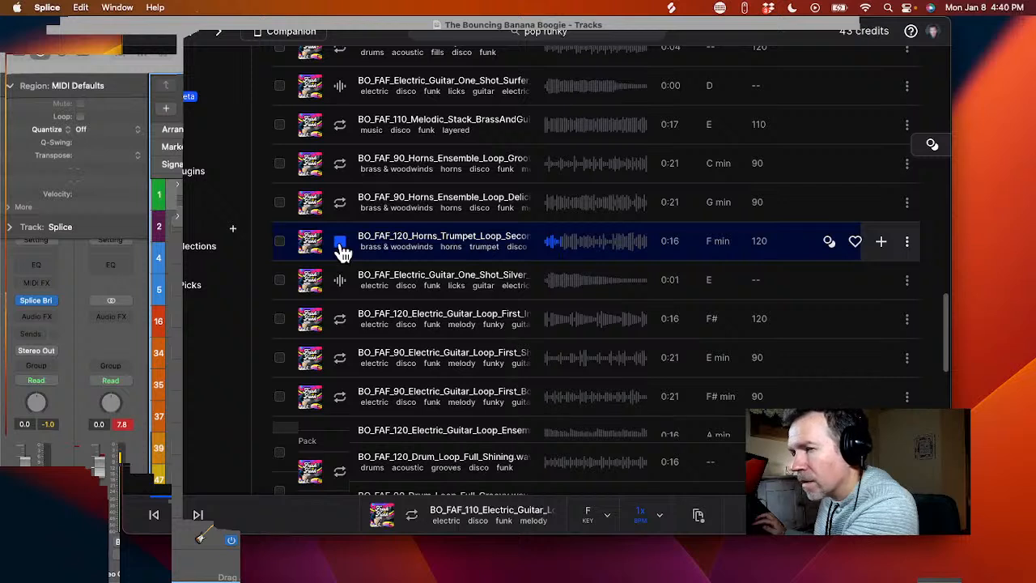
pyautogui.click(341, 247)
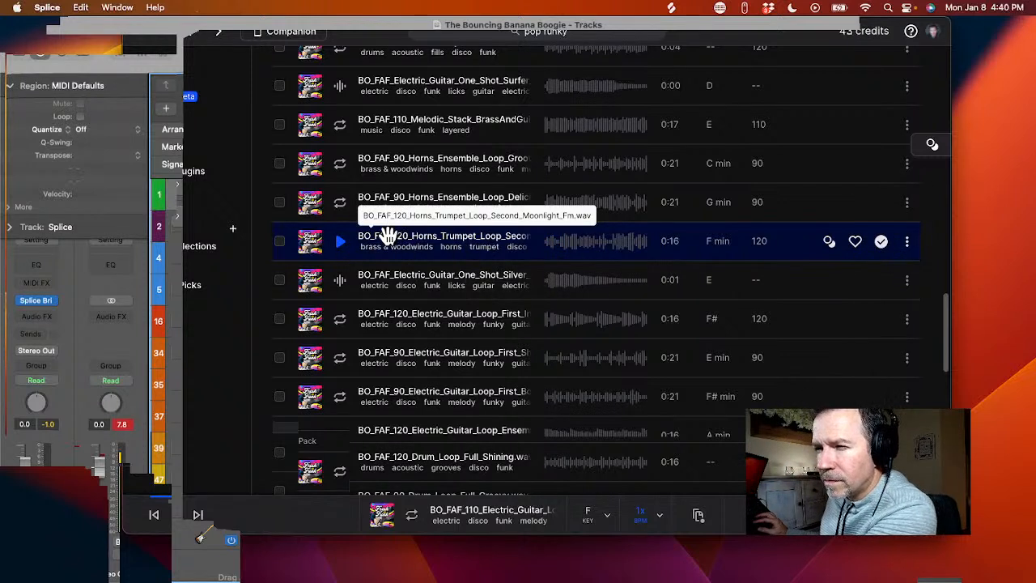
pyautogui.moveTo(389, 235); pyautogui.dragTo(434, 542)
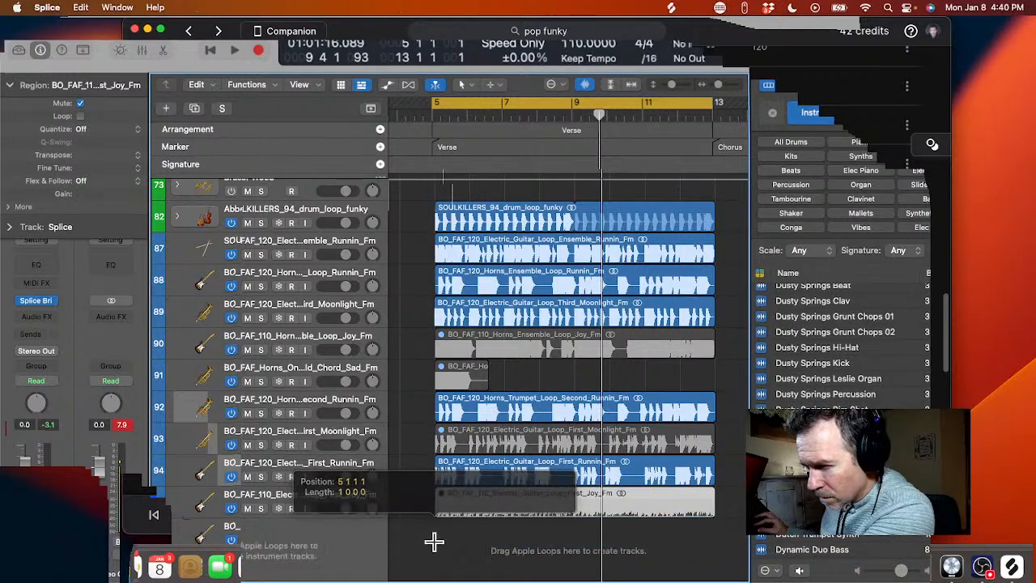
# - Open the Second Moonlight trumpet region in Smart Tempo and apply the project tempo to the region and downbeat
pyautogui.doubleClick(437, 541)
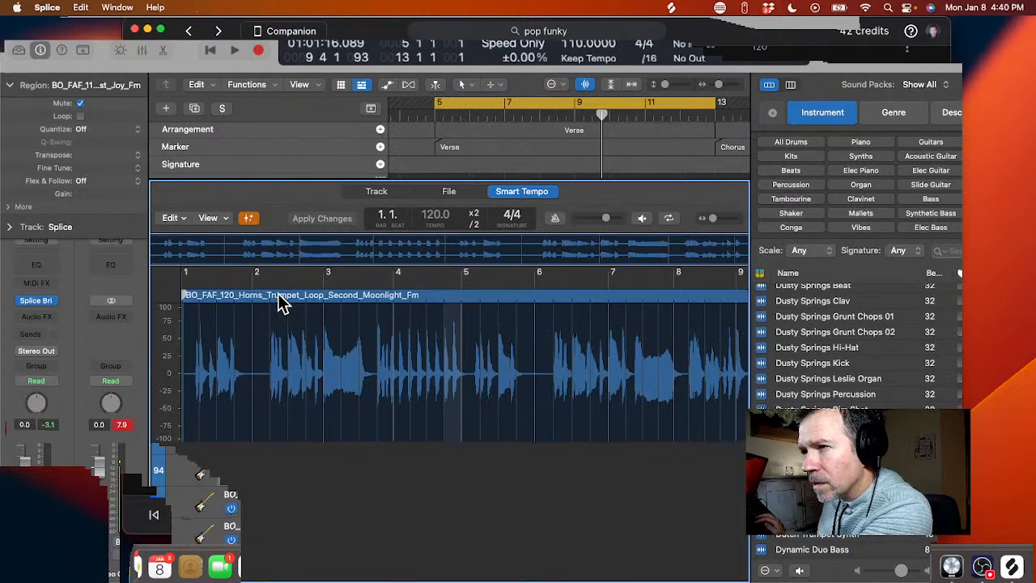
pyautogui.click(175, 218)
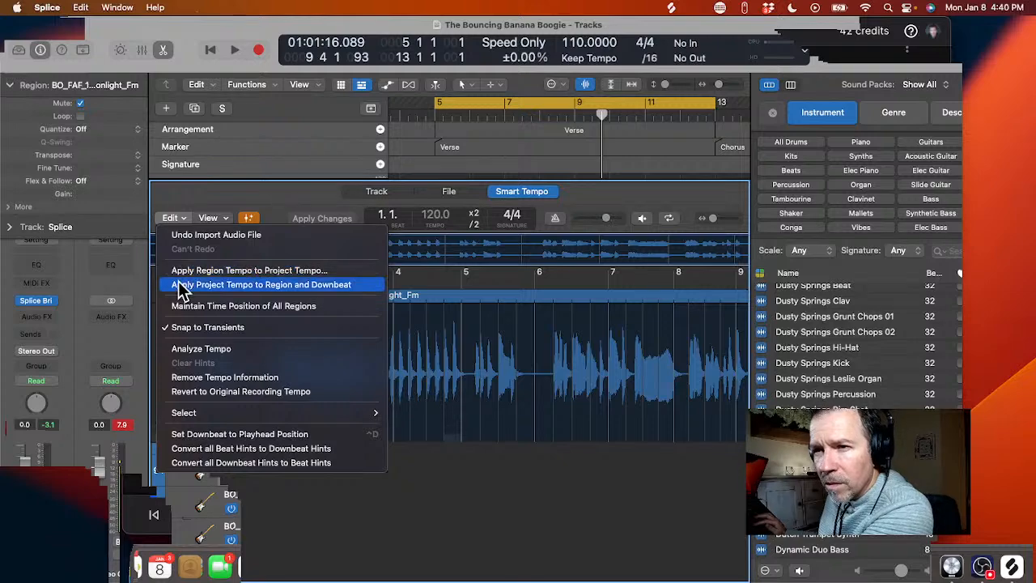
pyautogui.click(180, 285)
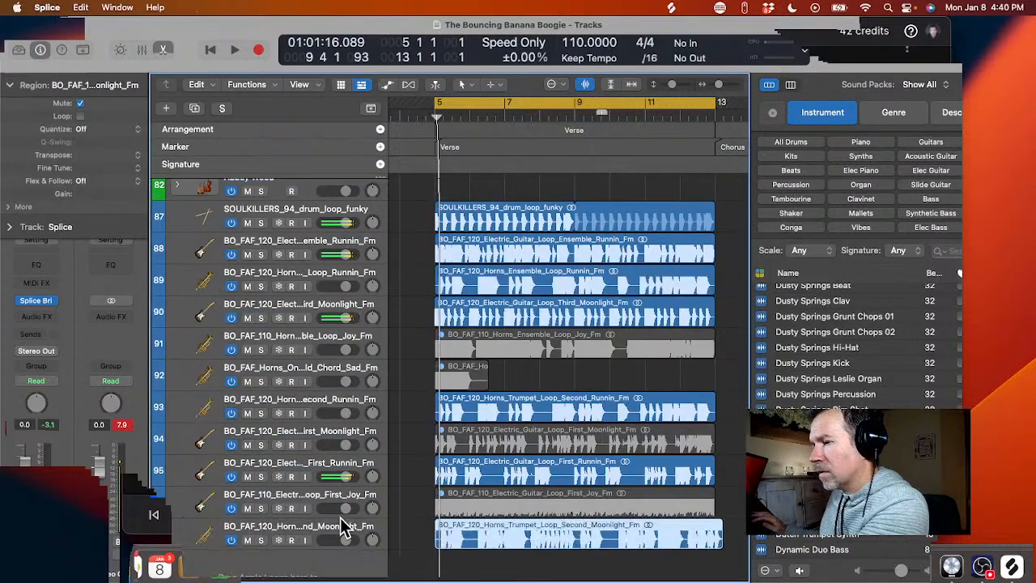
# - Solo the Second Moonlight trumpet track and toggle the metronome click to check the loop's timing
pyautogui.scroll(-2, 348, 528)
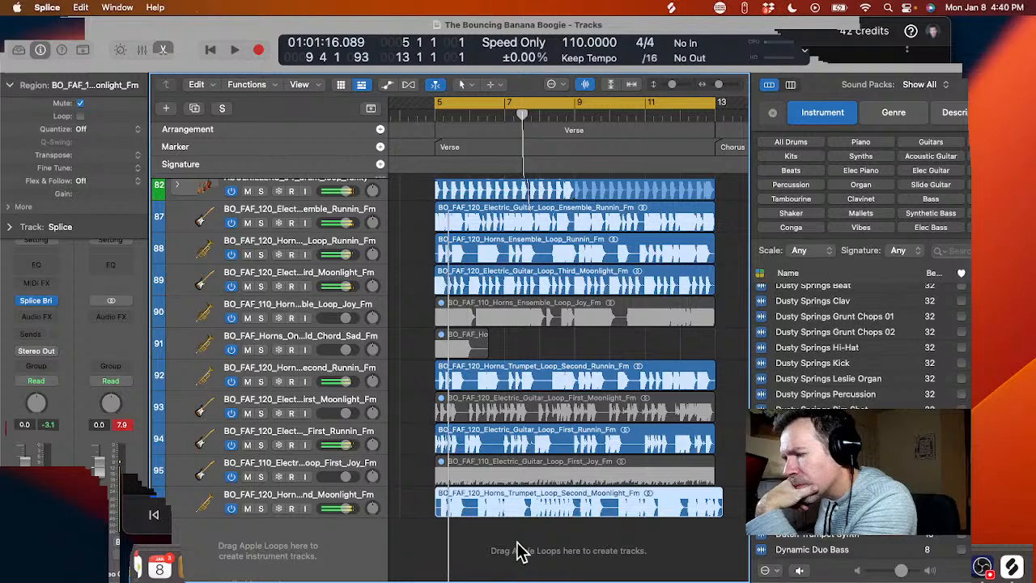
pyautogui.click(262, 509)
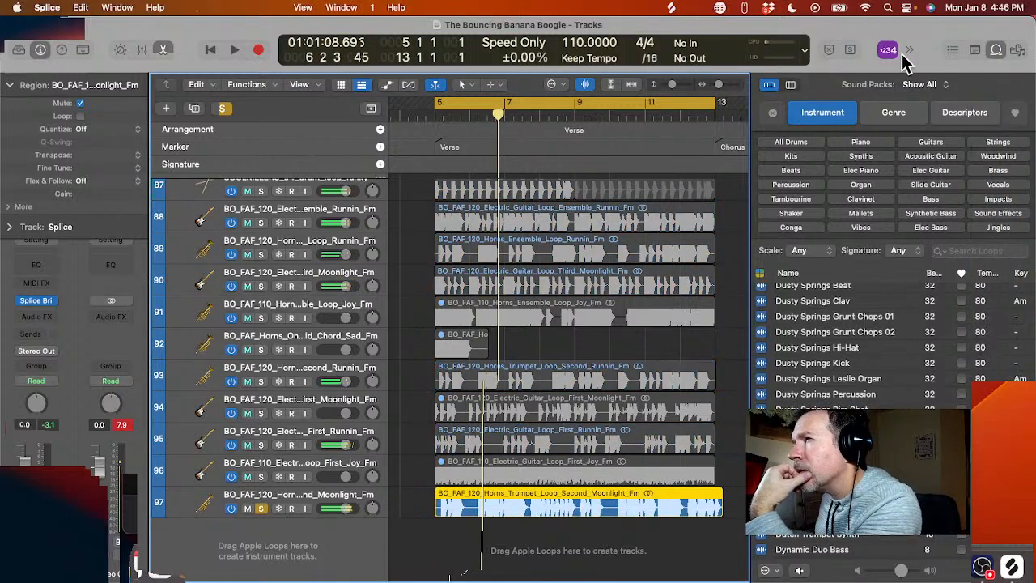
pyautogui.click(909, 51)
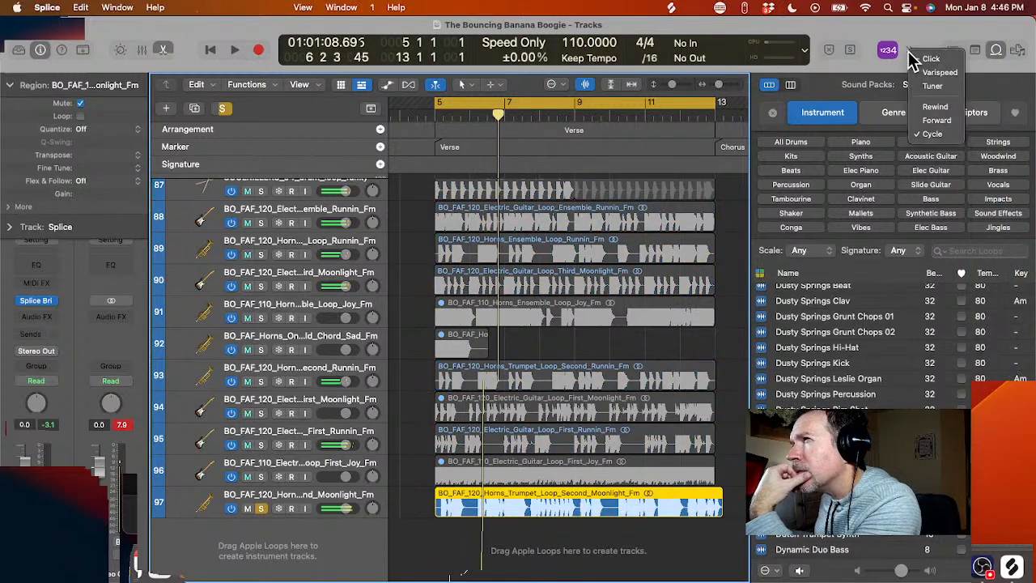
pyautogui.click(922, 60)
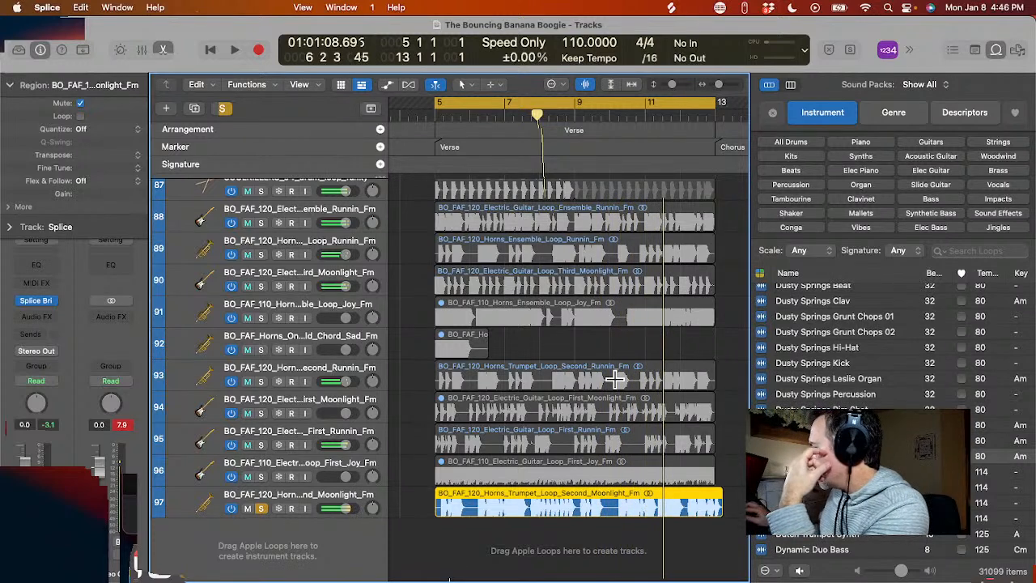
# - Undo the project tempo match on the Second Moonlight trumpet region and delete all tempo information from its file in Smart Tempo
pyautogui.press('super+z')
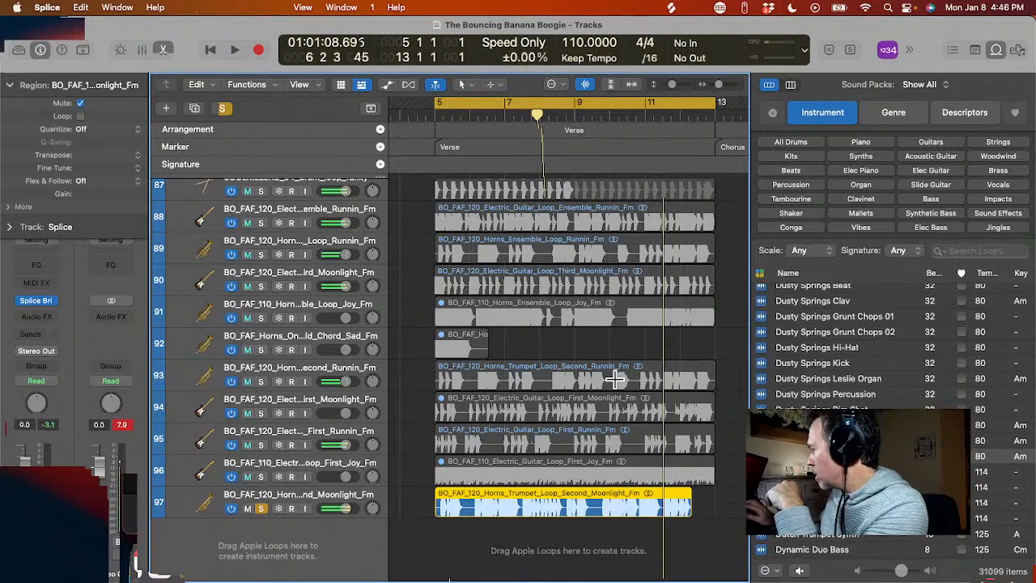
pyautogui.press('e')
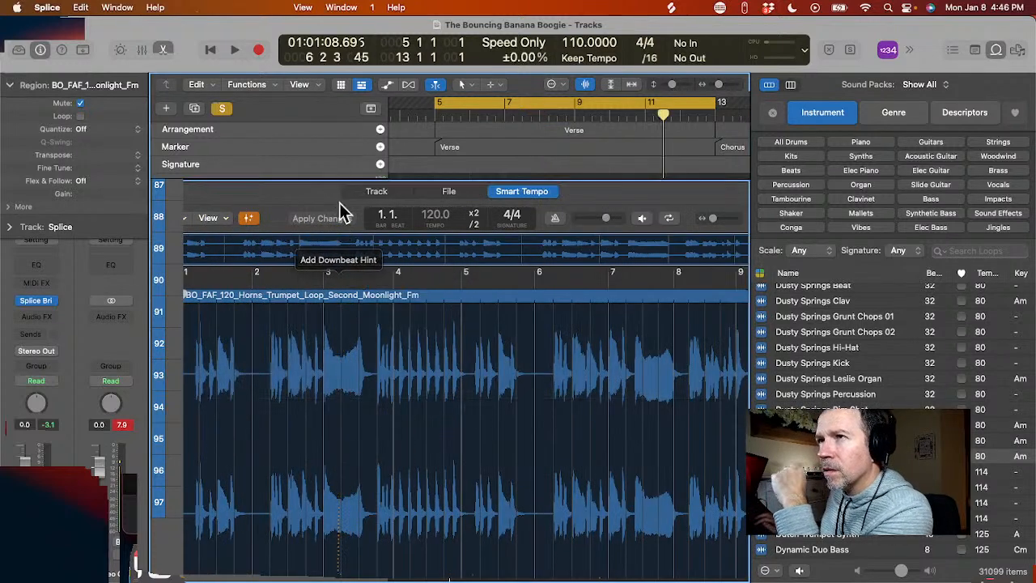
pyautogui.click(171, 219)
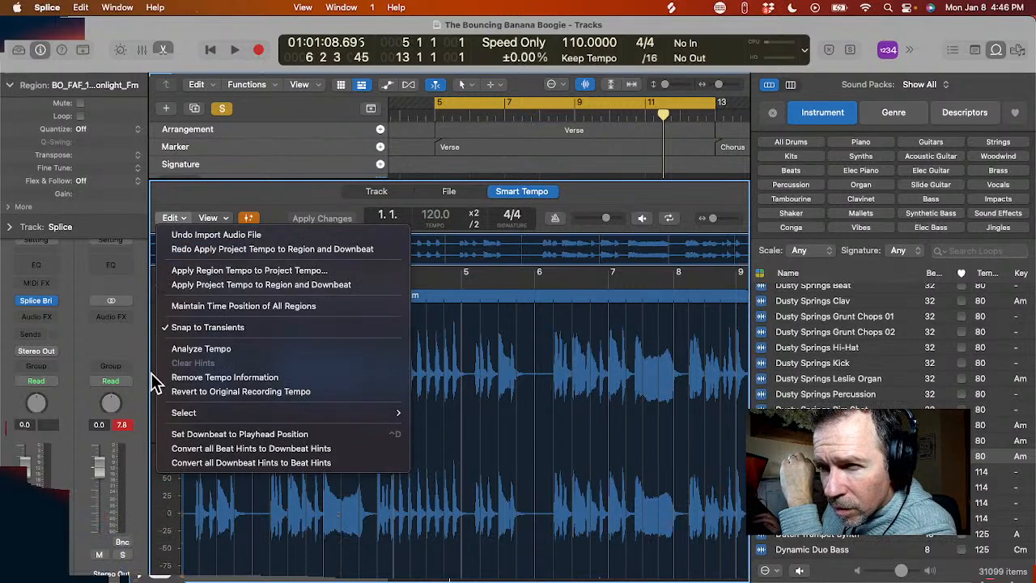
pyautogui.click(173, 378)
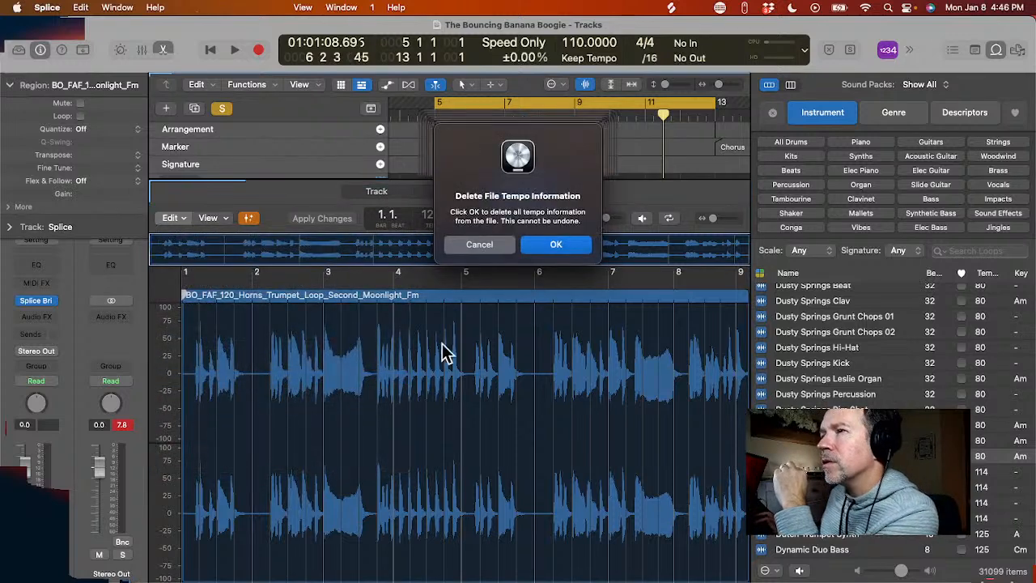
pyautogui.click(567, 246)
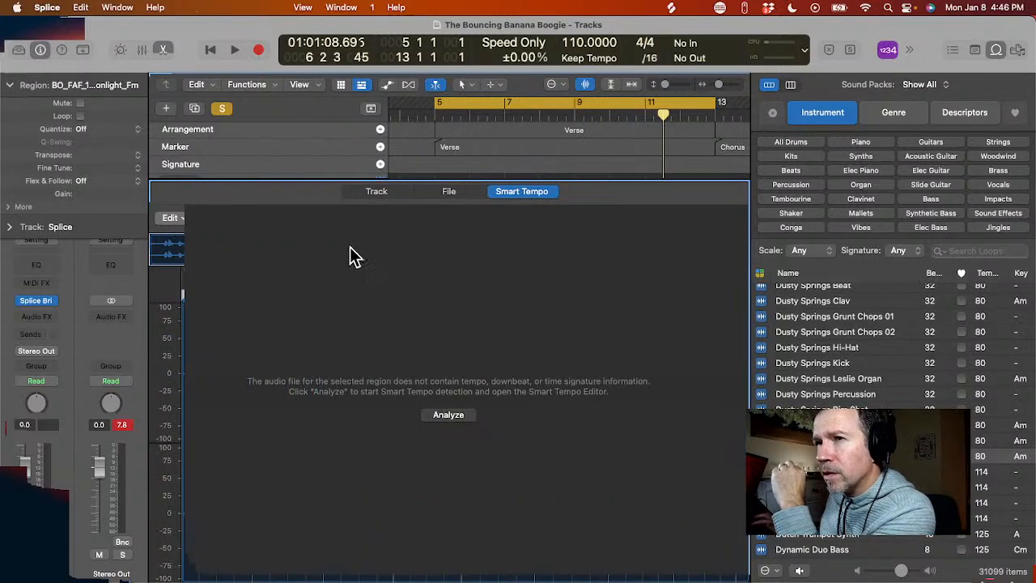
pyautogui.press('e')
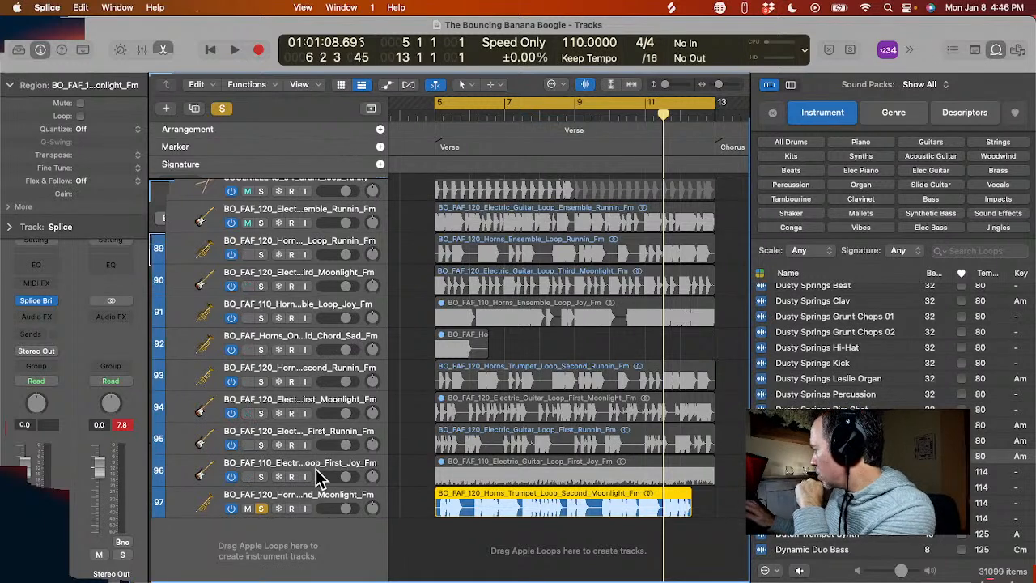
# - Time-stretch the Second Moonlight trumpet file with the Time and Pitch Machine, using an original tempo of 120 and a destination tempo of 110 bpm
pyautogui.press('e')
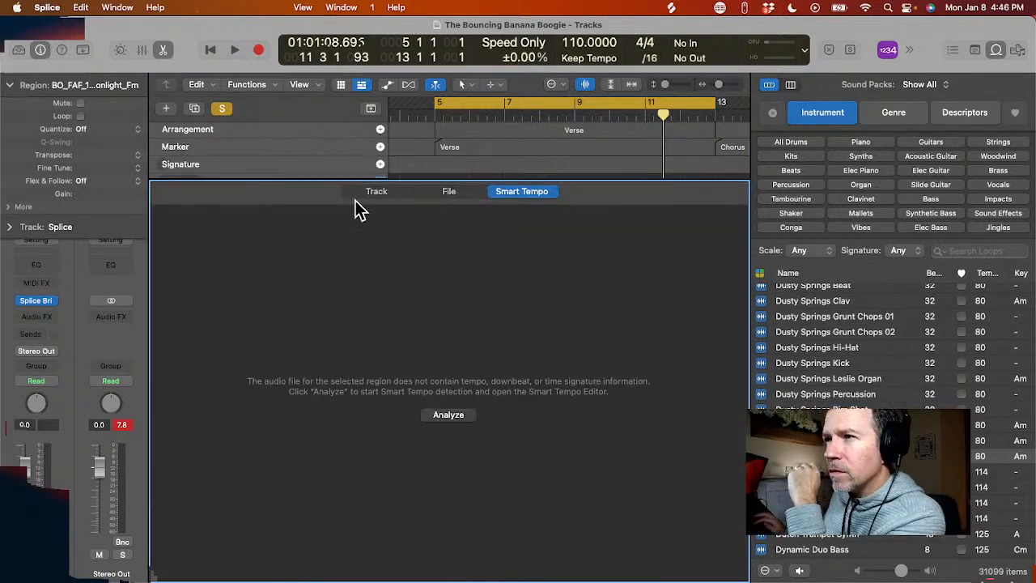
pyautogui.click(446, 192)
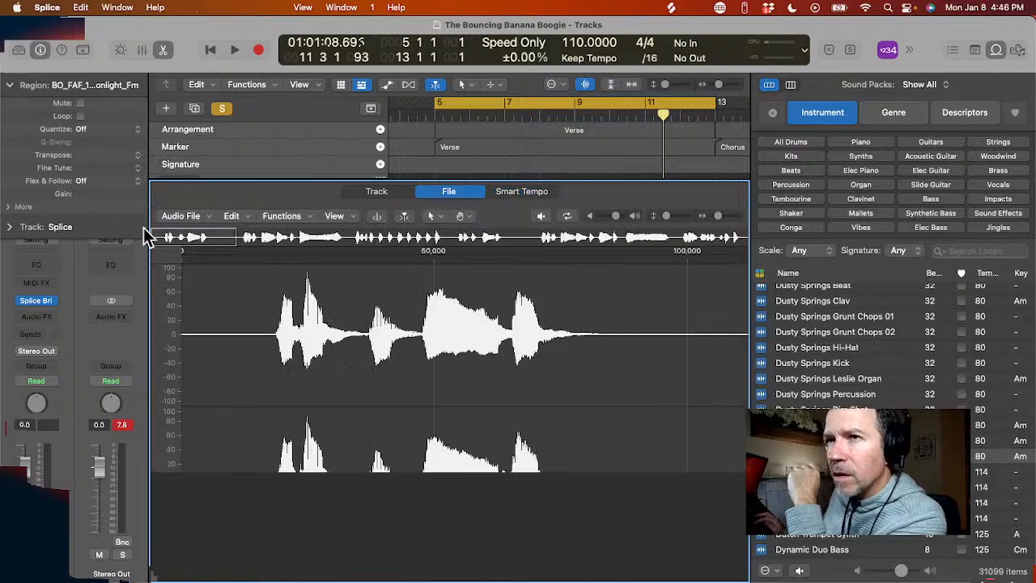
pyautogui.click(181, 217)
pyautogui.click(281, 223)
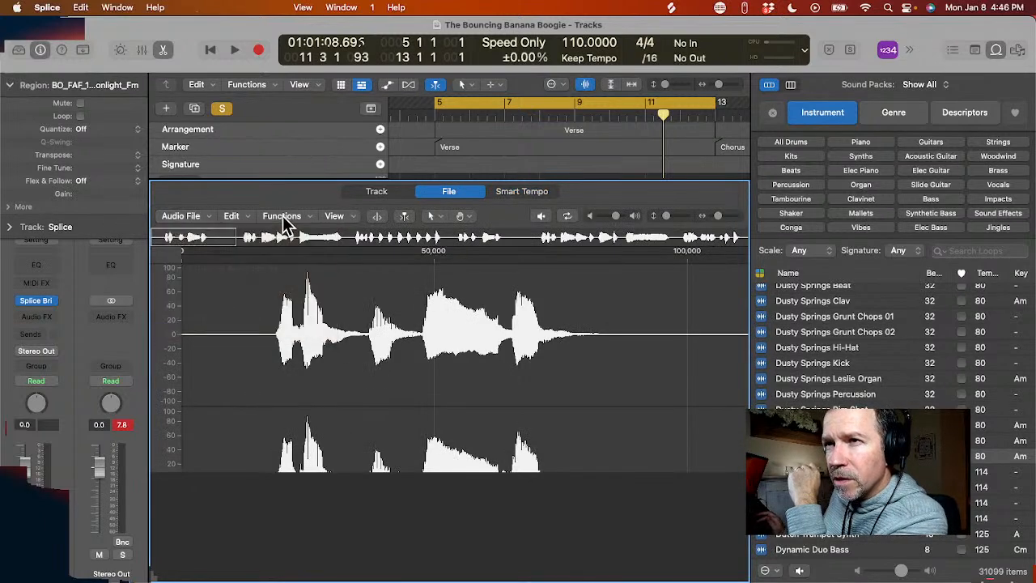
pyautogui.click(284, 217)
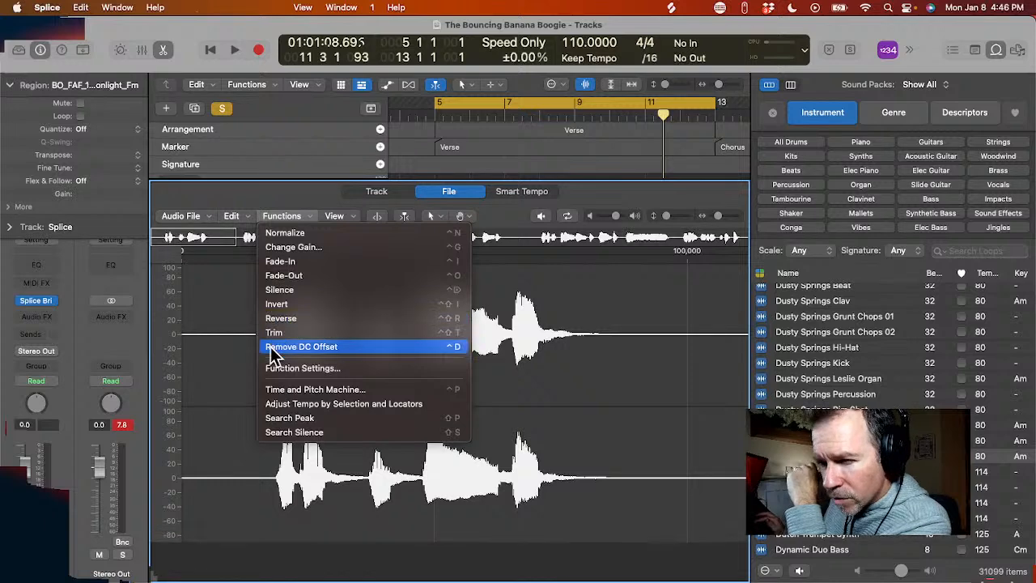
pyautogui.click(277, 392)
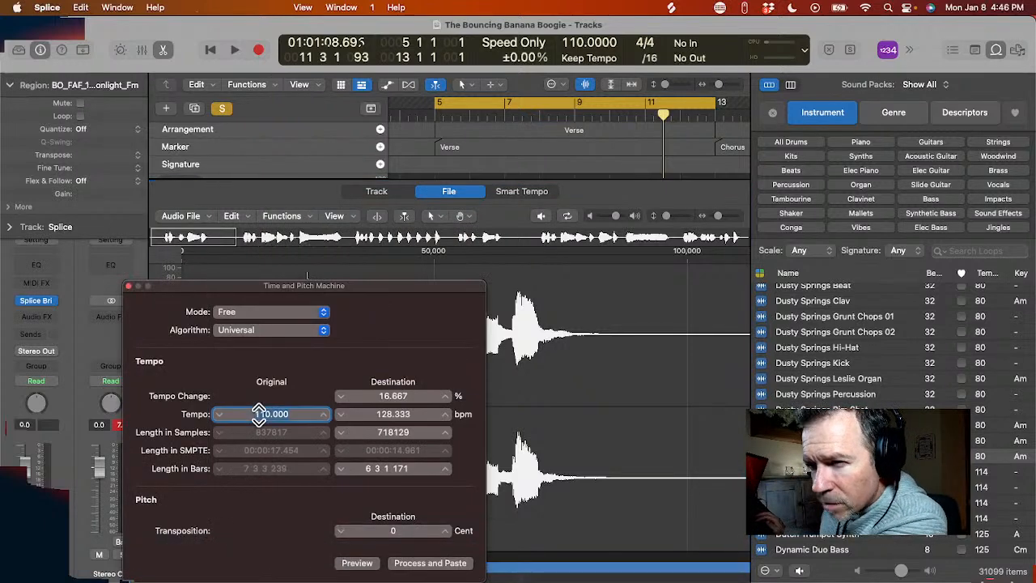
pyautogui.press('super+Tab')
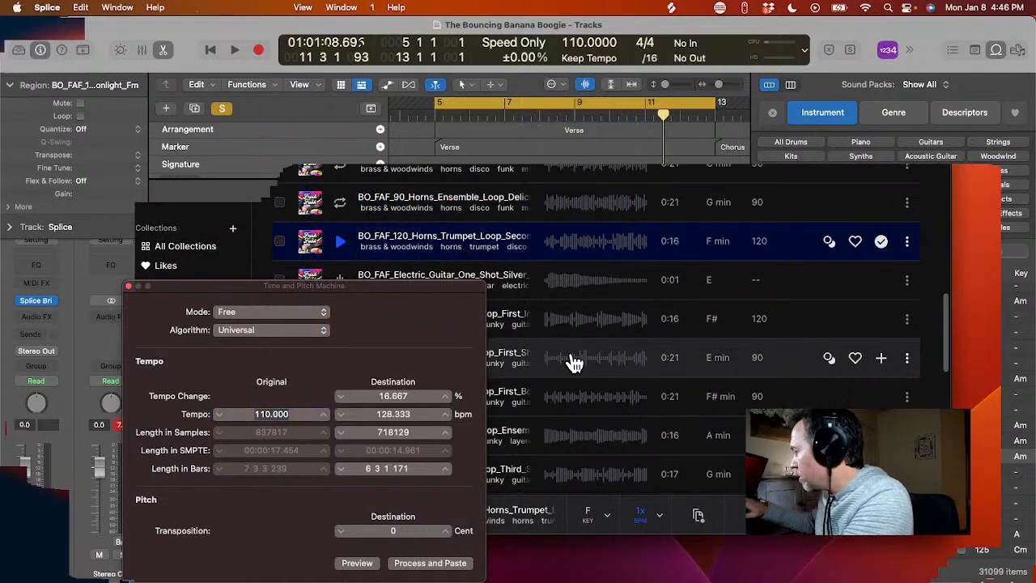
pyautogui.press('super+Tab')
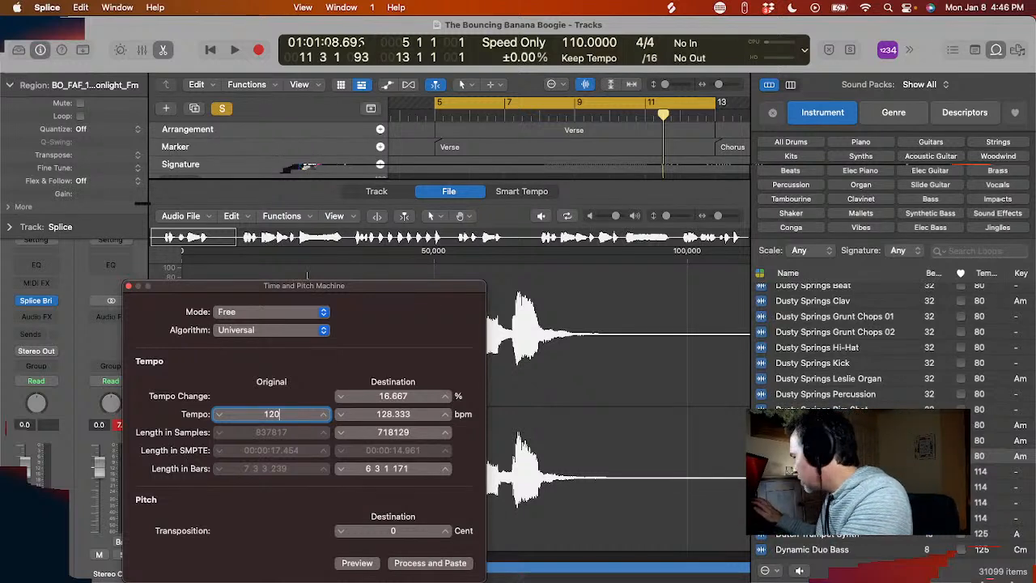
pyautogui.press('Tab')
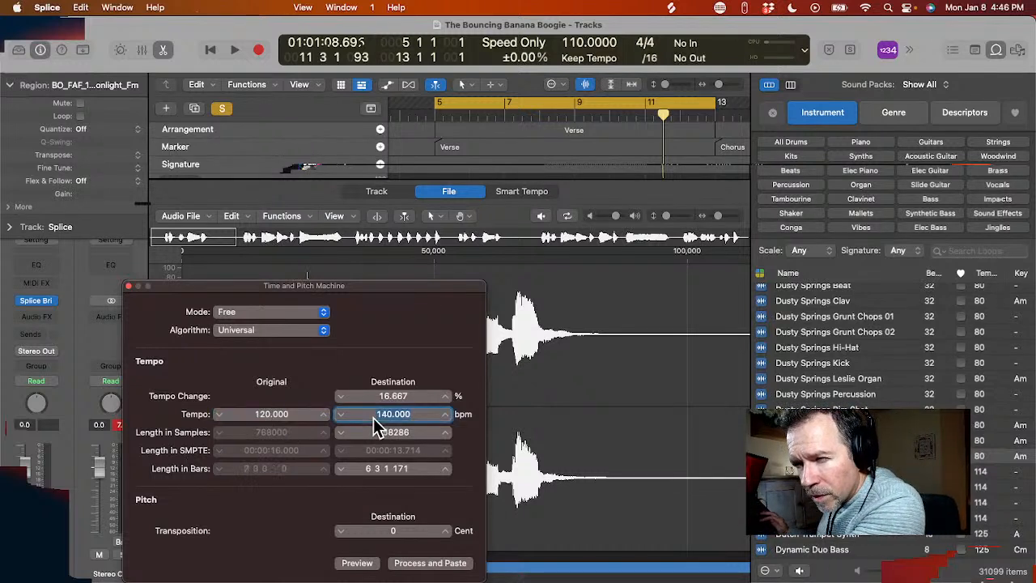
pyautogui.write('11')
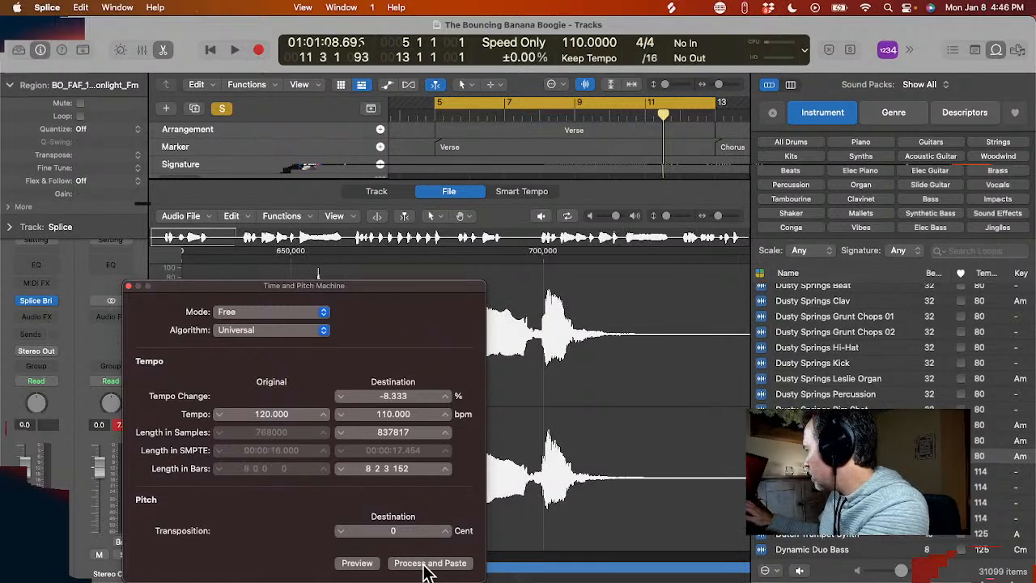
pyautogui.click(427, 564)
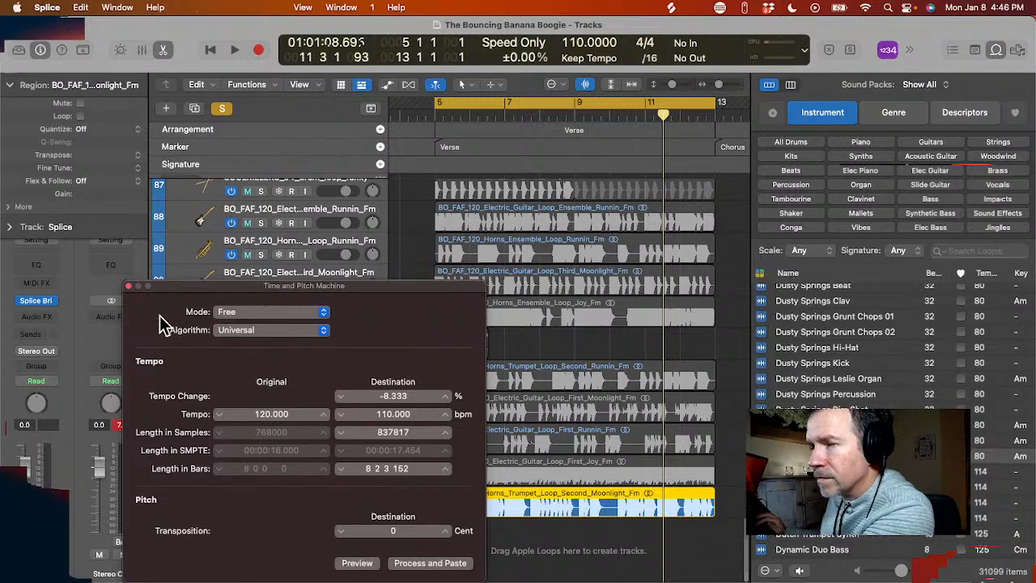
pyautogui.click(130, 288)
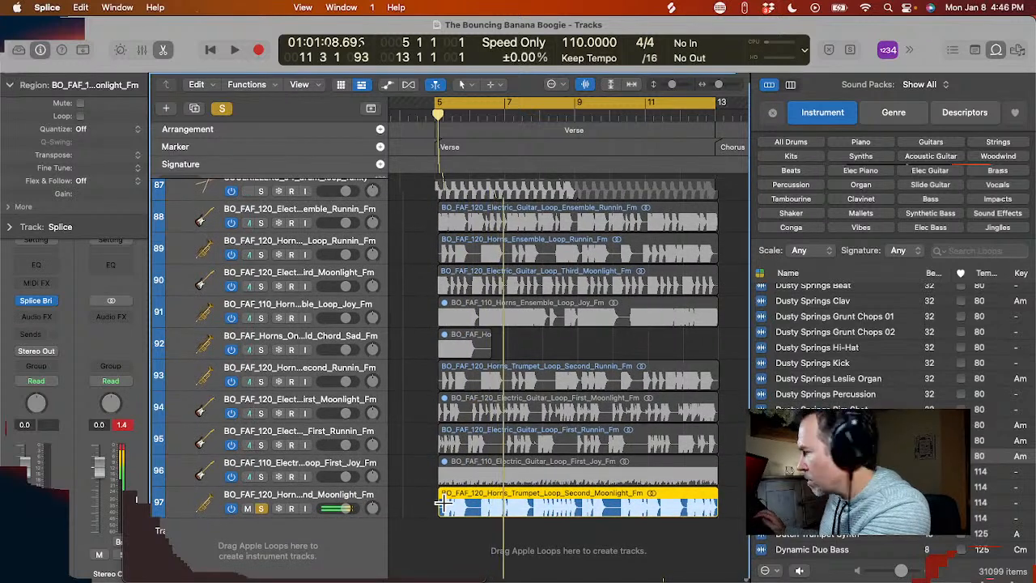
# - Play the stretched Second Moonlight trumpet region and analyze its tempo in Smart Tempo
pyautogui.doubleClick(448, 507)
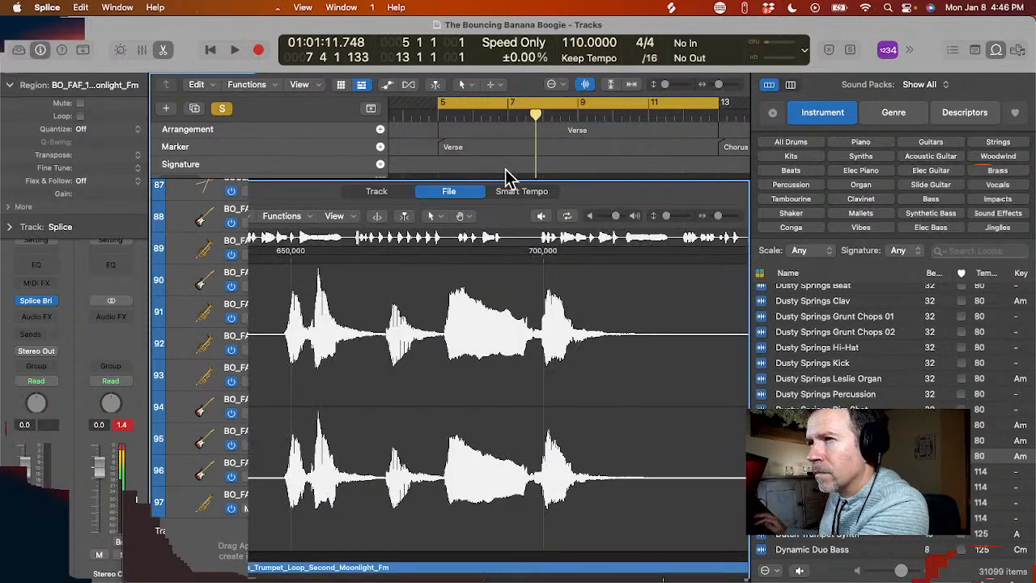
pyautogui.click(518, 192)
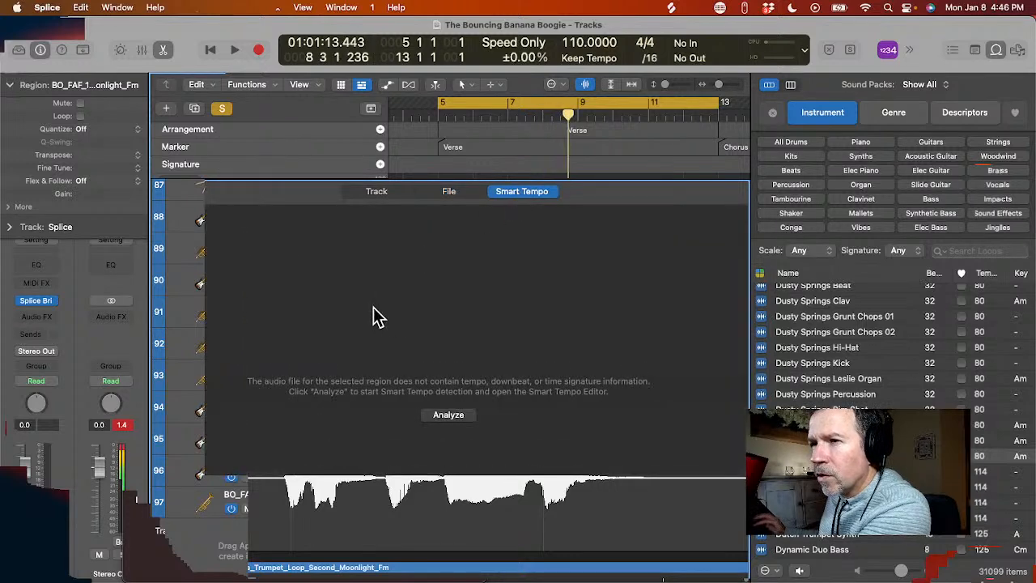
pyautogui.click(439, 415)
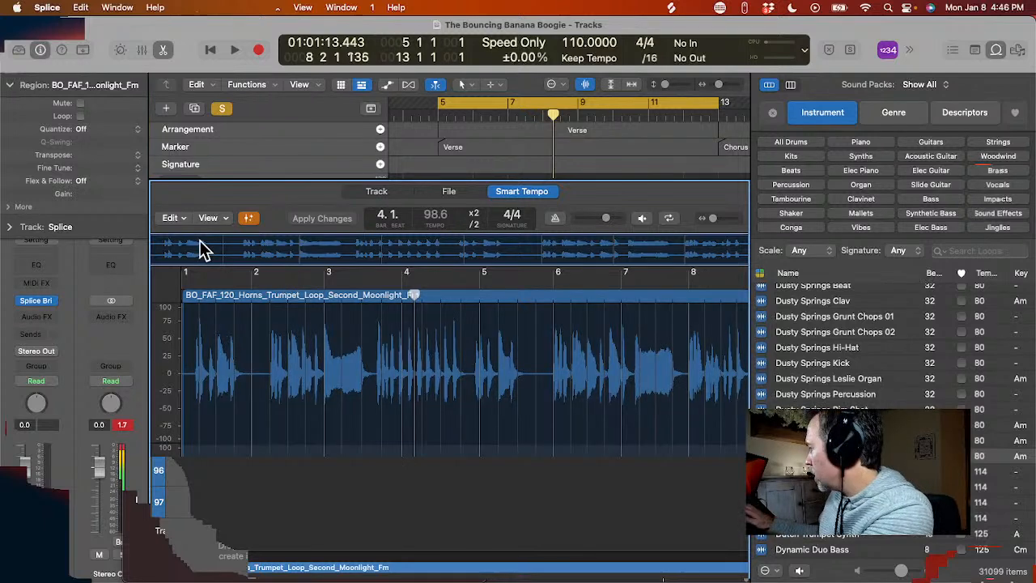
pyautogui.press('e')
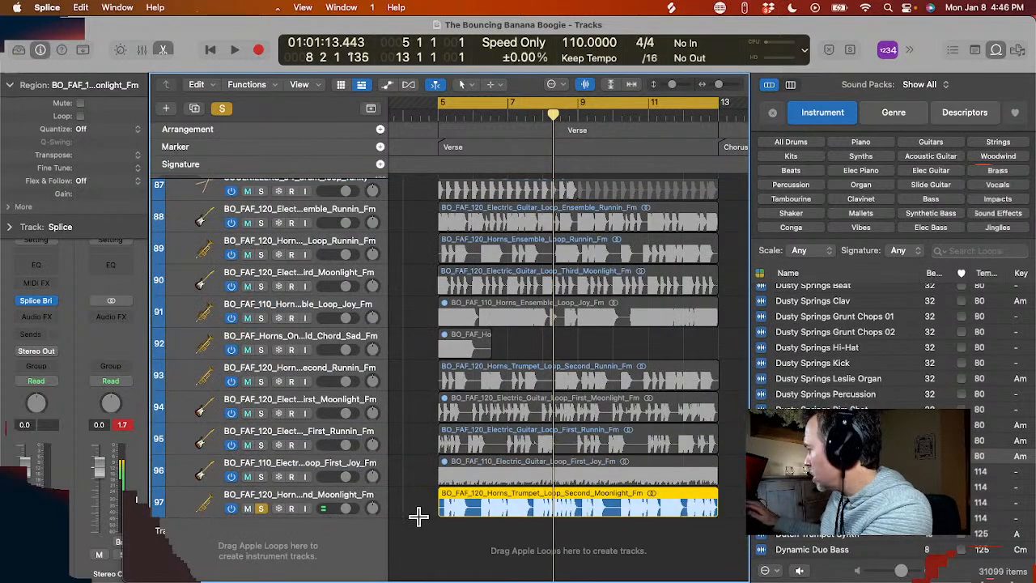
# - Reopen Smart Tempo for the stretched trumpet region and remove the analyzed tempo information from its file
pyautogui.press('e')
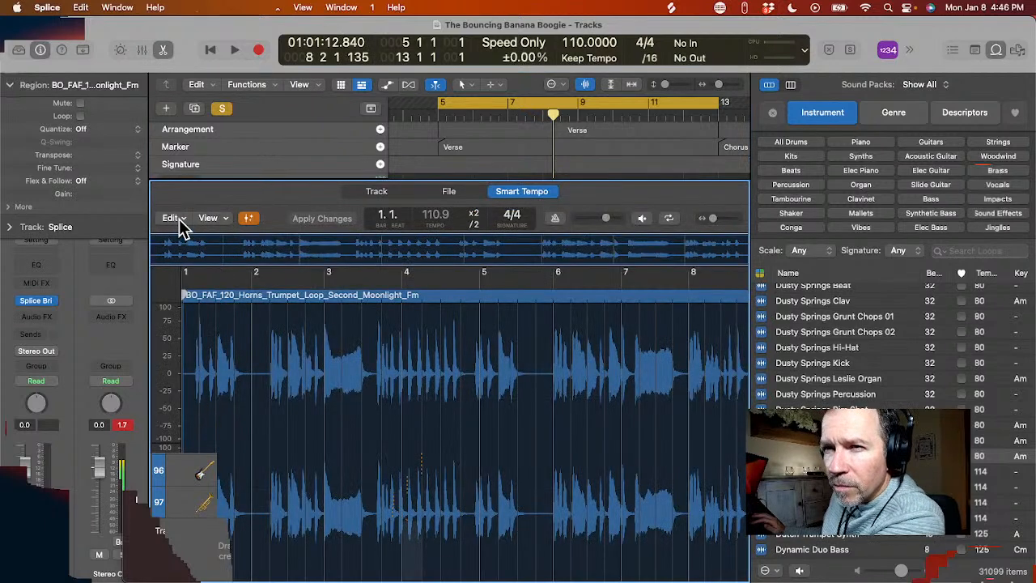
pyautogui.click(179, 219)
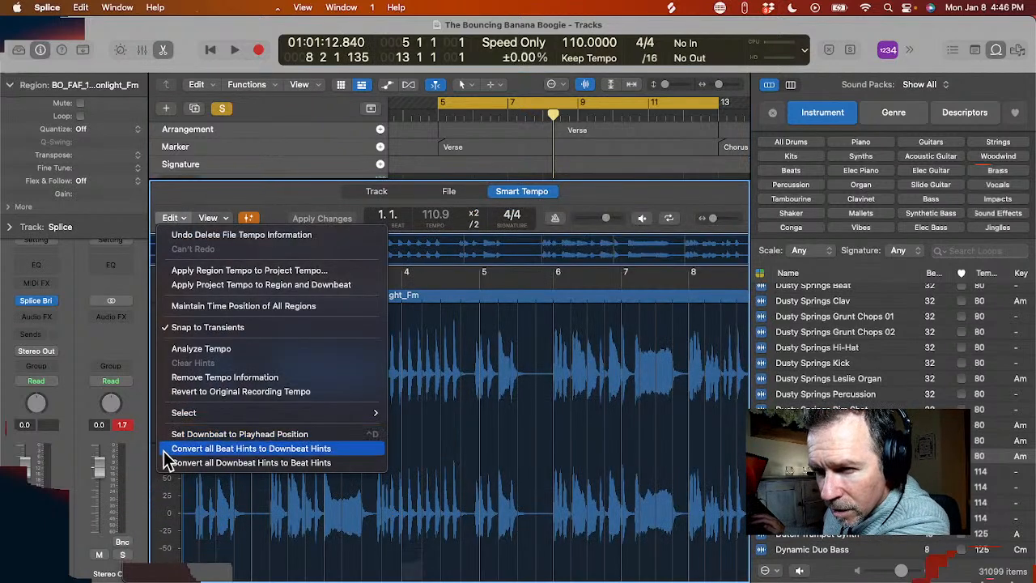
pyautogui.click(190, 377)
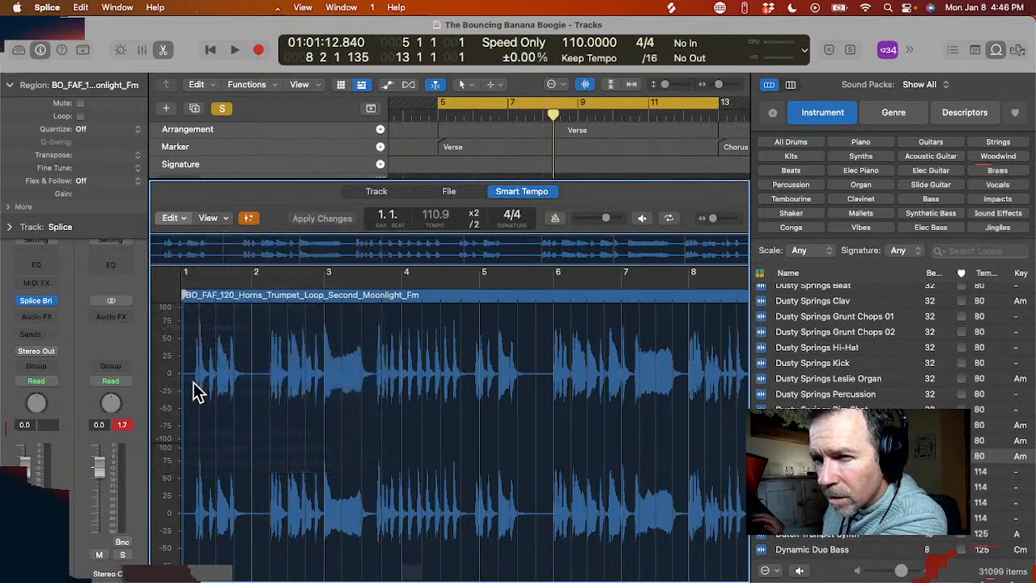
pyautogui.click(558, 246)
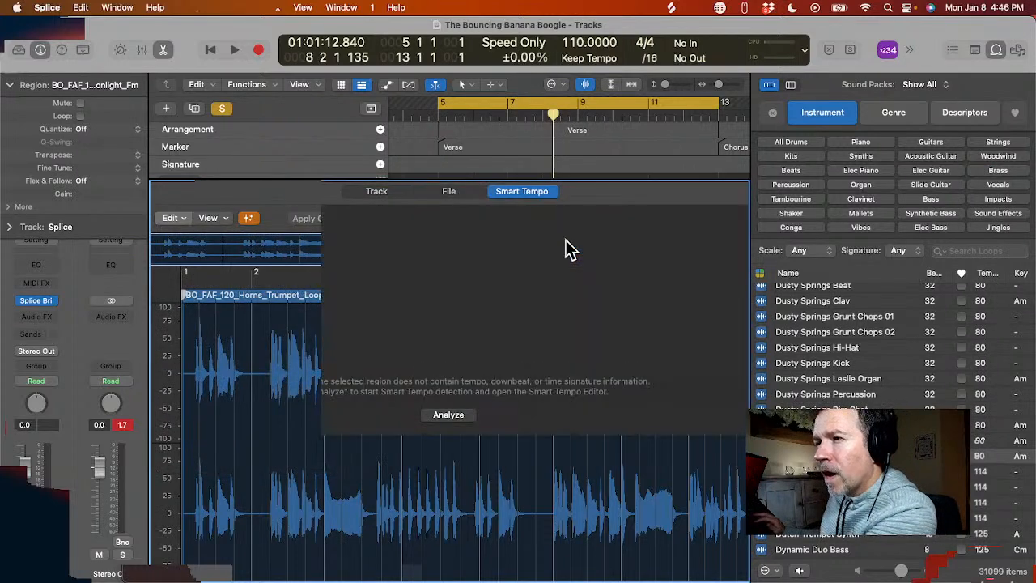
pyautogui.press('e')
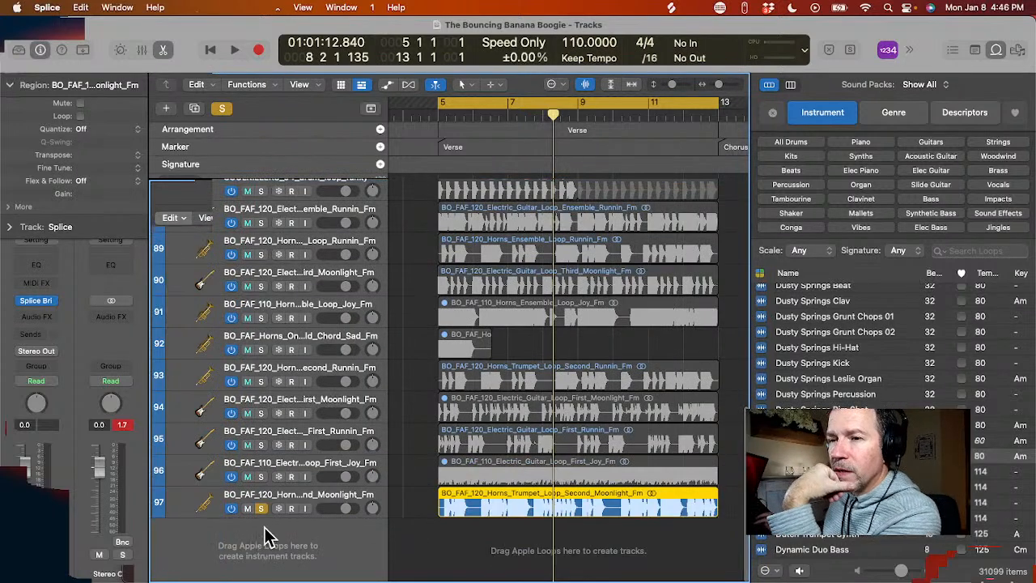
# - Unsolo the Second Moonlight trumpet track and play it together with the other verse loops
pyautogui.click(263, 508)
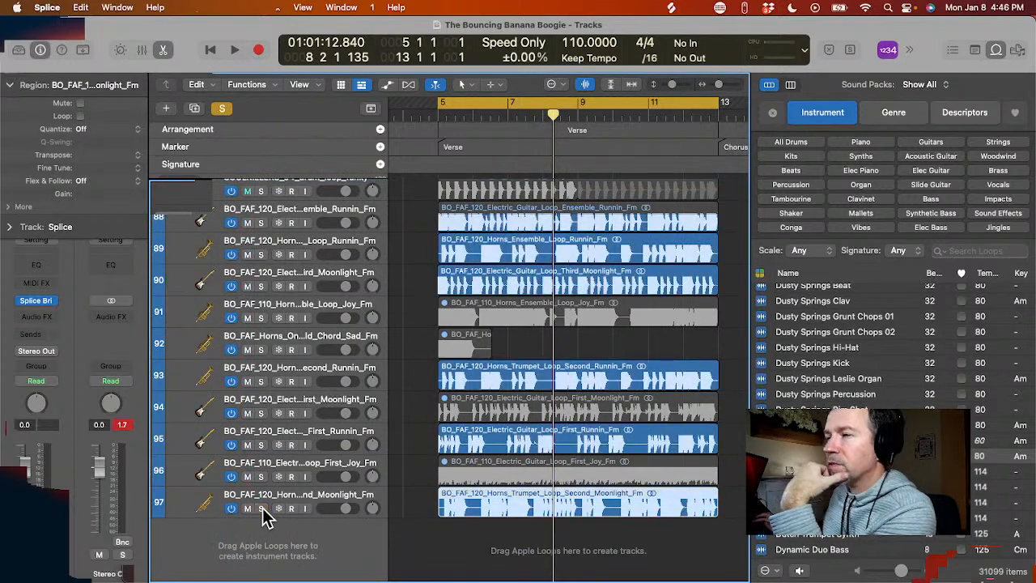
pyautogui.press('space')
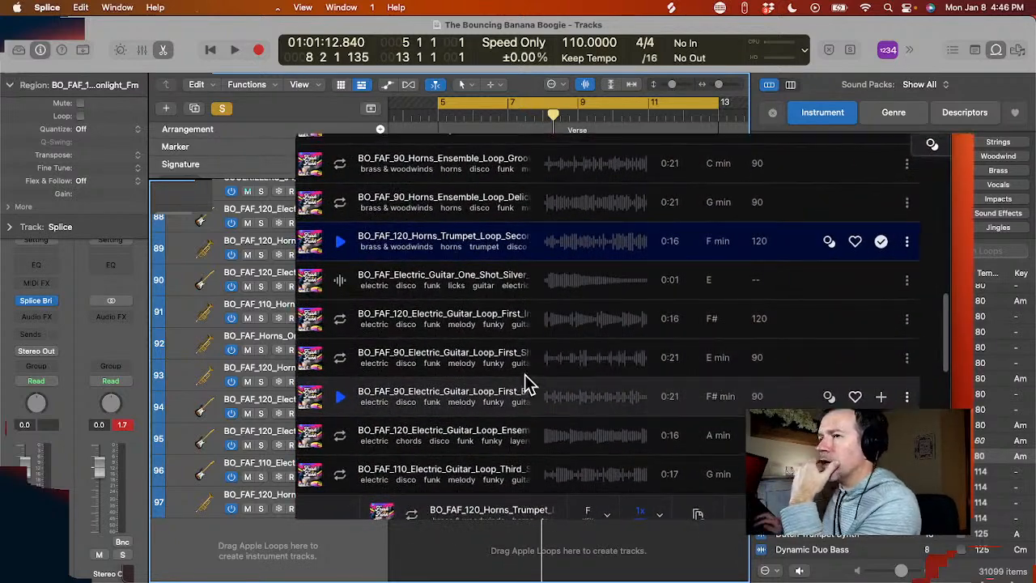
# - Browse the Splice pack through page 12 for F minor samples and audition the 120 BPM F minor BO_FAF_120_Melodic_Stack brass and guitar loop
pyautogui.scroll(-6, 560, 364)
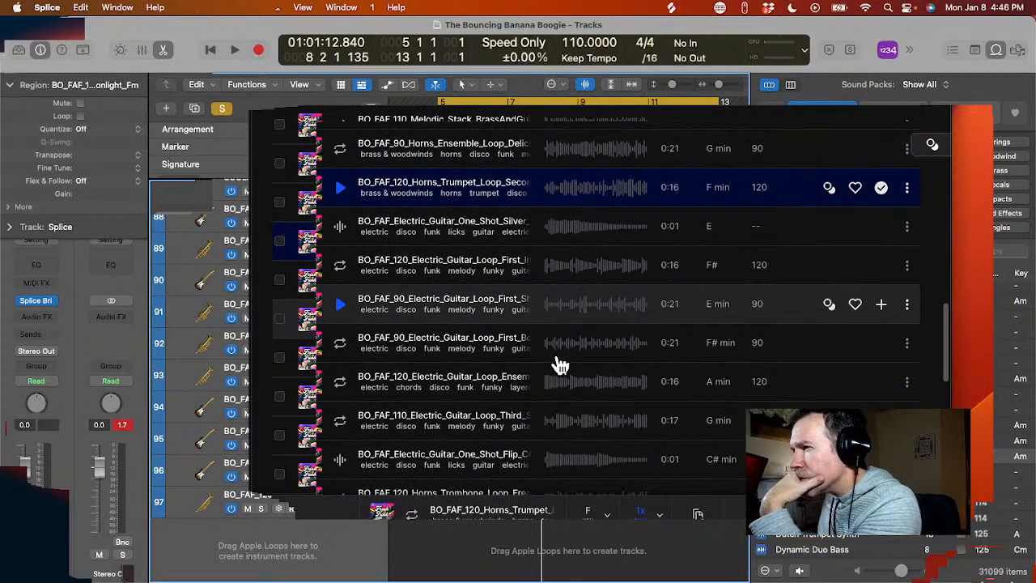
pyautogui.scroll(-6, 557, 355)
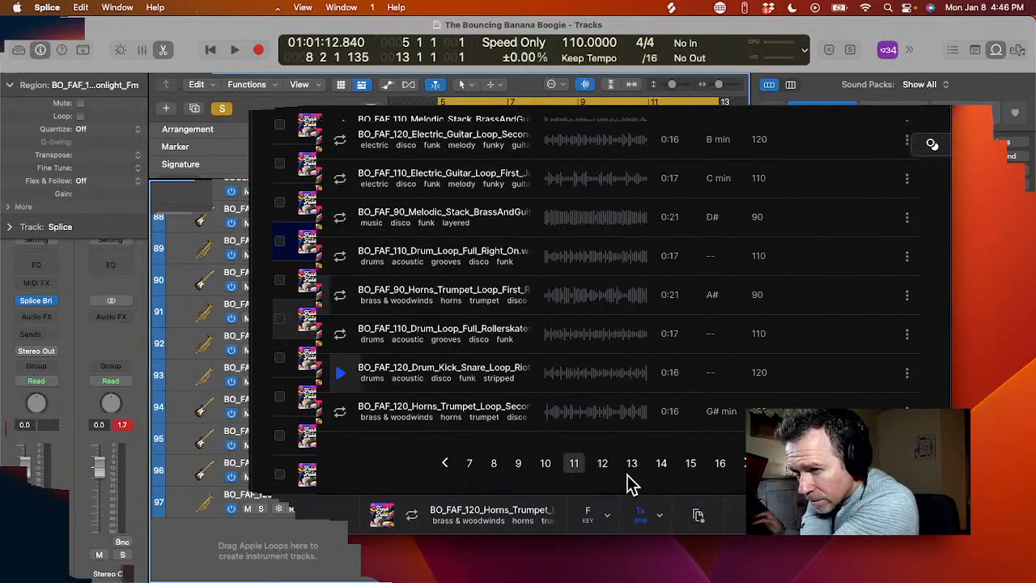
pyautogui.click(602, 466)
pyautogui.scroll(-5, 612, 445)
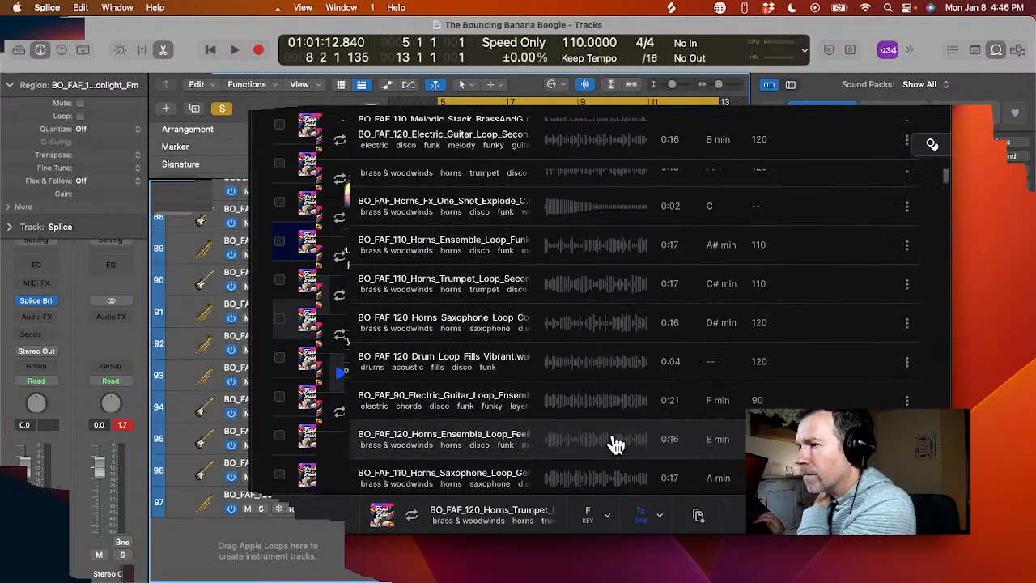
pyautogui.scroll(-6, 612, 443)
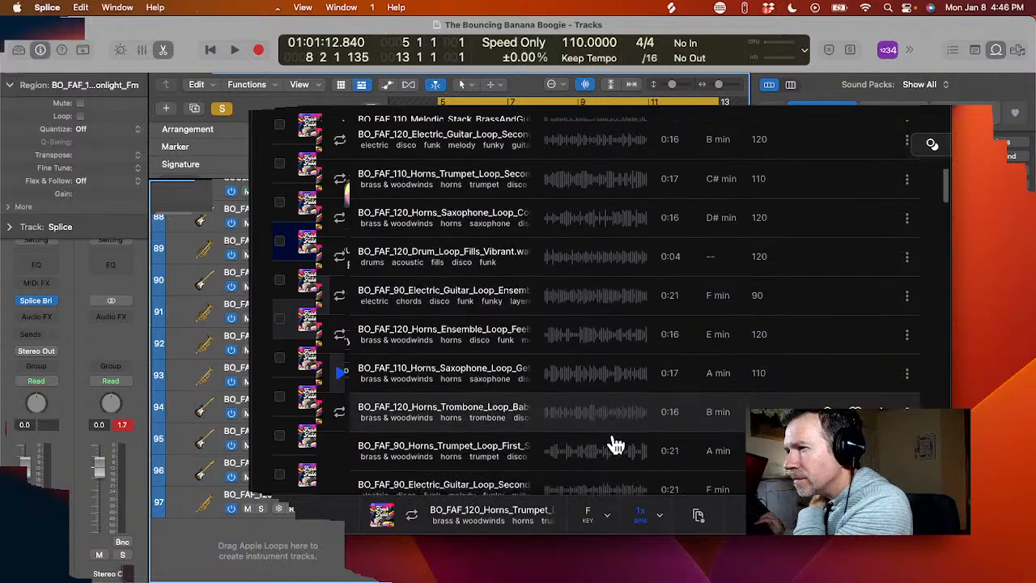
pyautogui.scroll(-6, 613, 444)
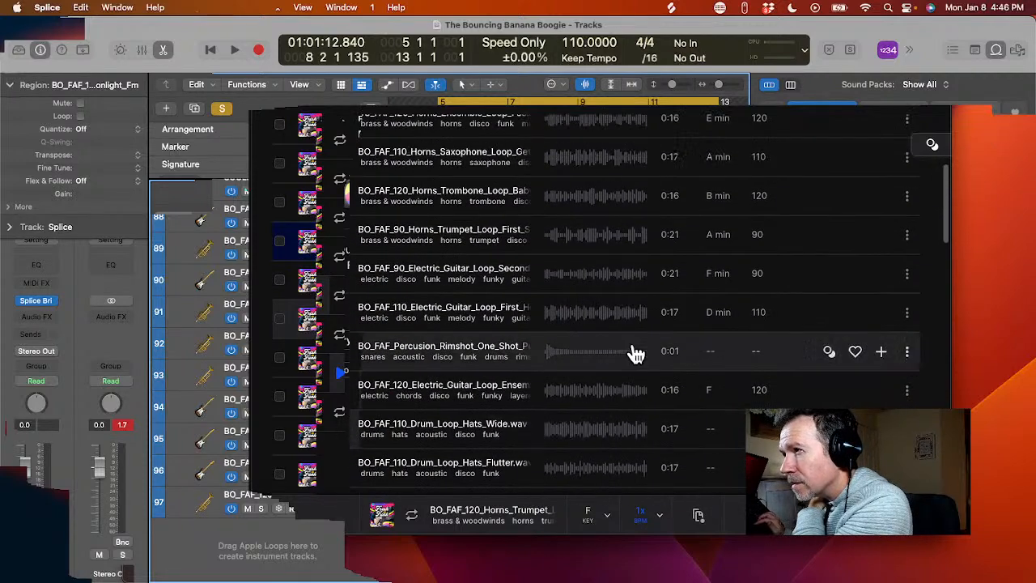
pyautogui.scroll(-6, 635, 353)
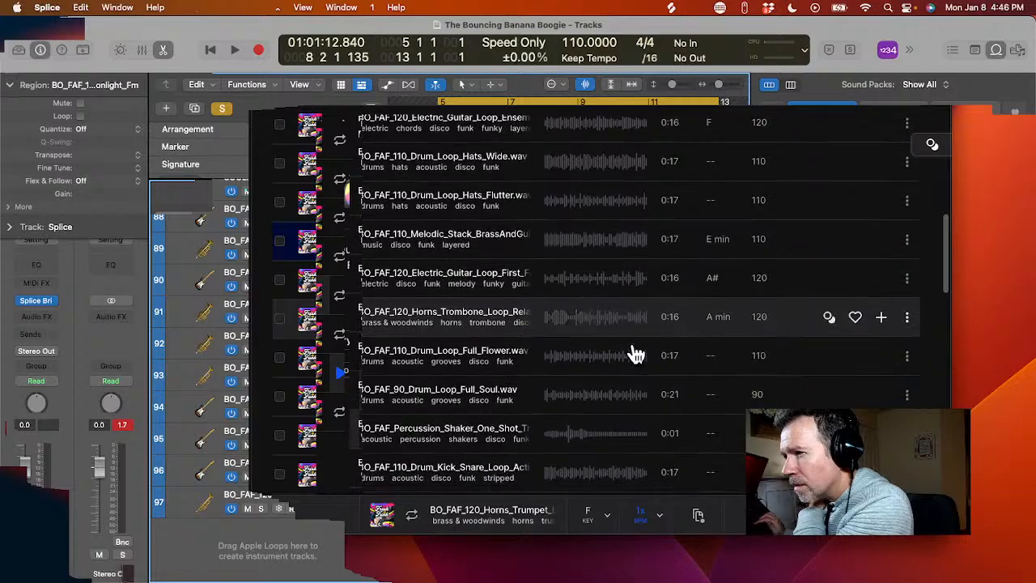
pyautogui.scroll(-12, 635, 375)
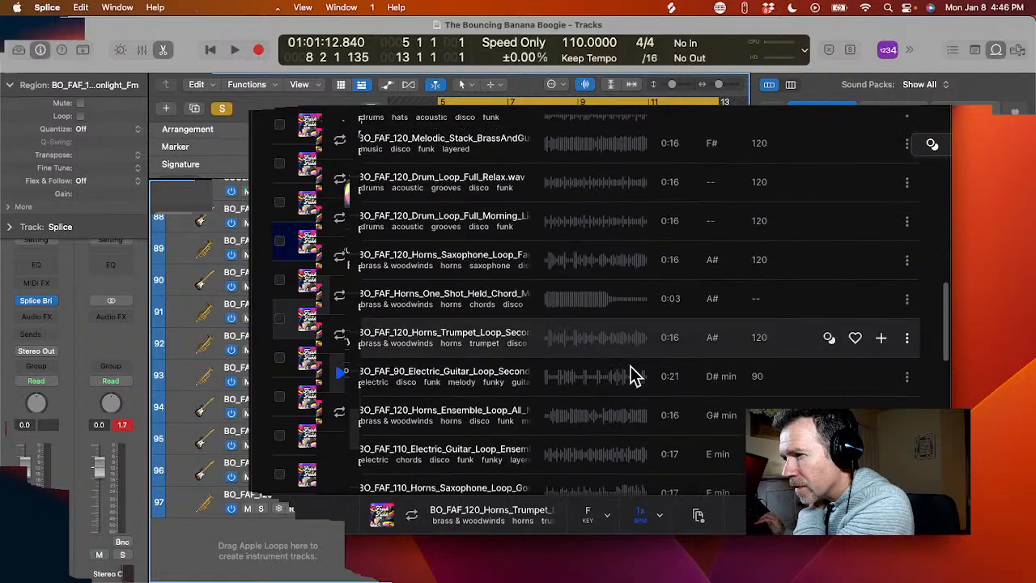
pyautogui.scroll(-7, 635, 375)
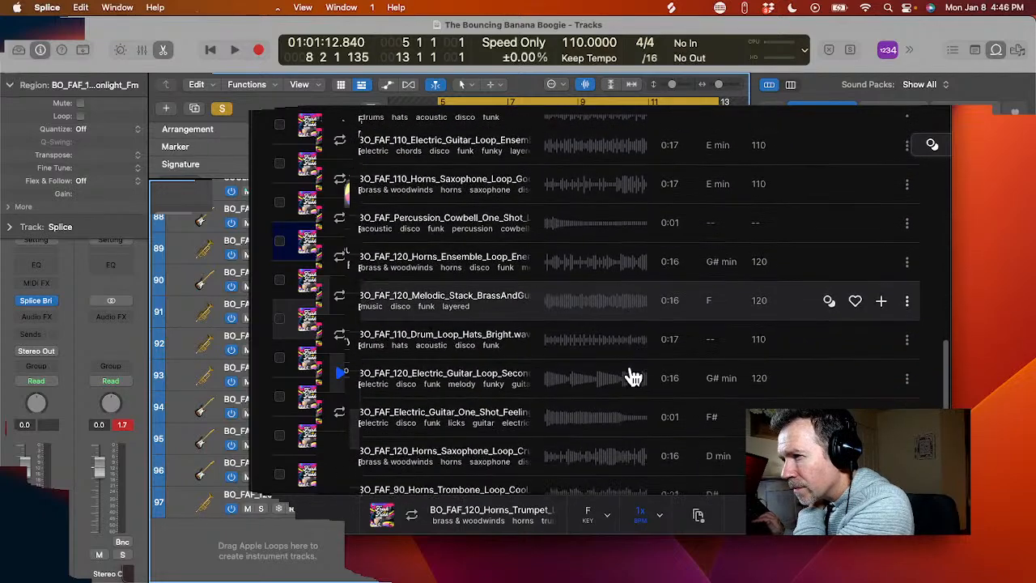
pyautogui.scroll(-9, 634, 376)
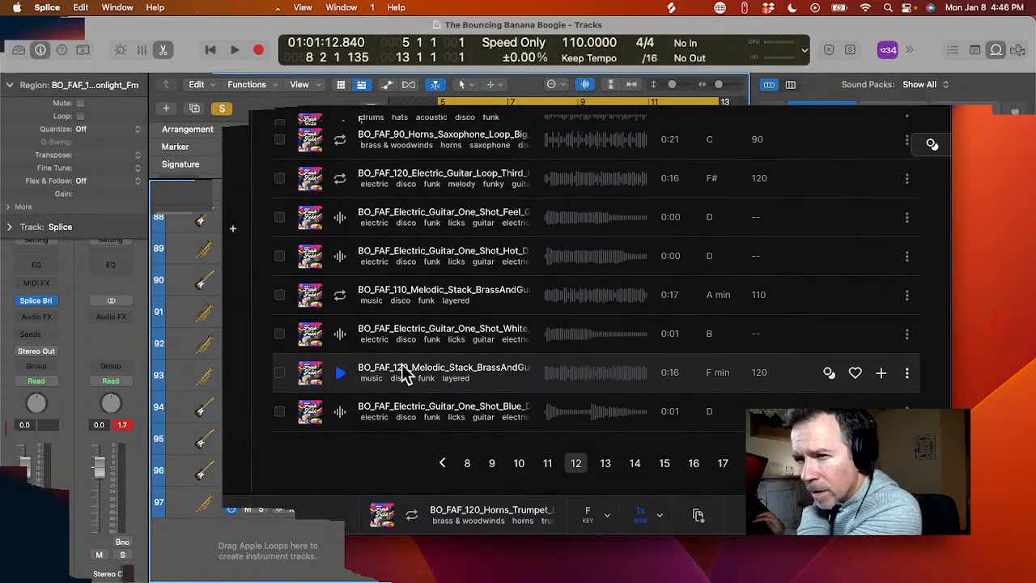
pyautogui.click(343, 374)
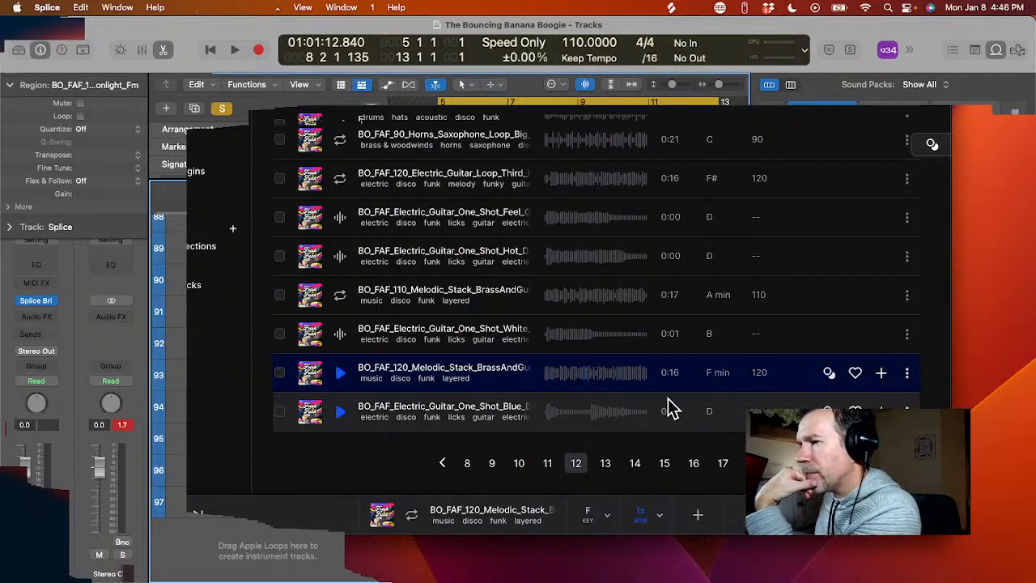
# - Look through page 13 of the sample pack for horn and guitar samples in F minor
pyautogui.click(607, 464)
pyautogui.scroll(-5, 664, 391)
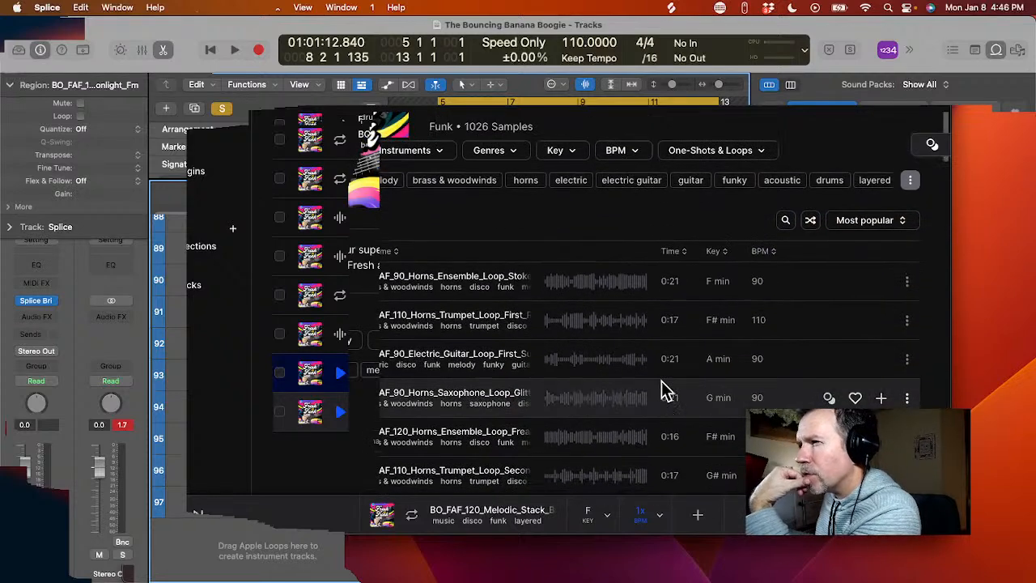
pyautogui.scroll(-1, 663, 392)
pyautogui.scroll(-5, 663, 392)
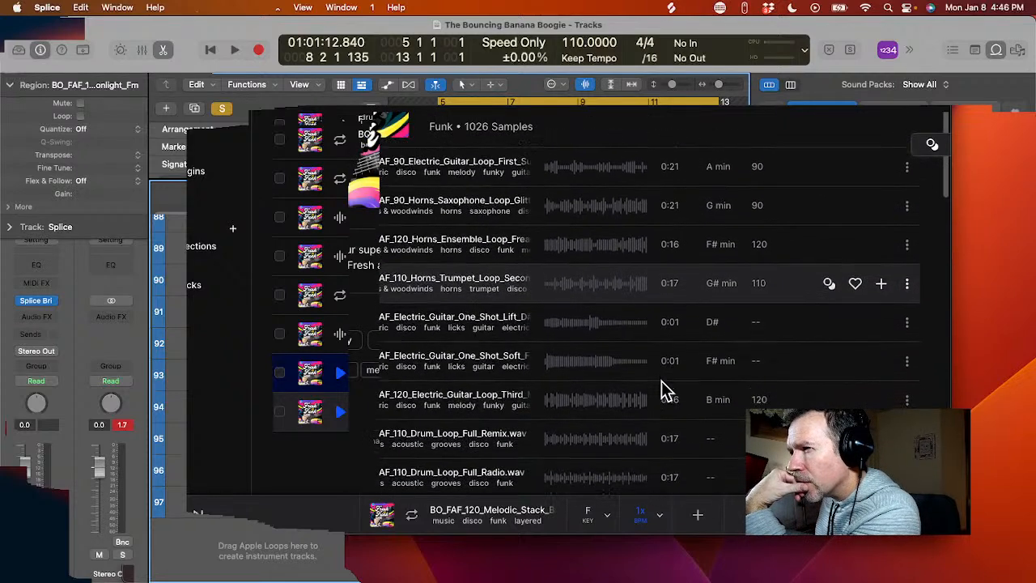
pyautogui.scroll(-6, 663, 392)
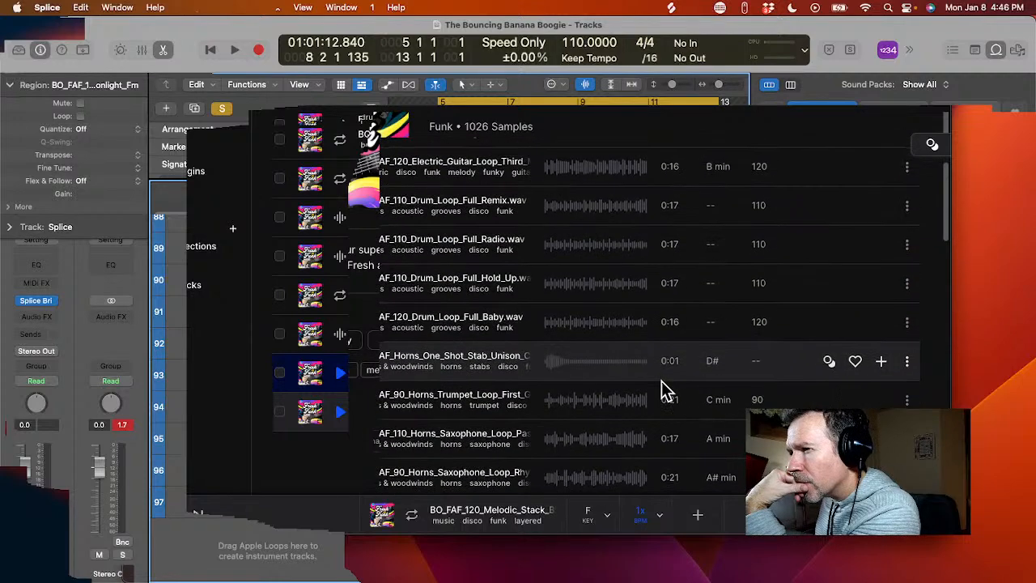
pyautogui.scroll(-5, 664, 392)
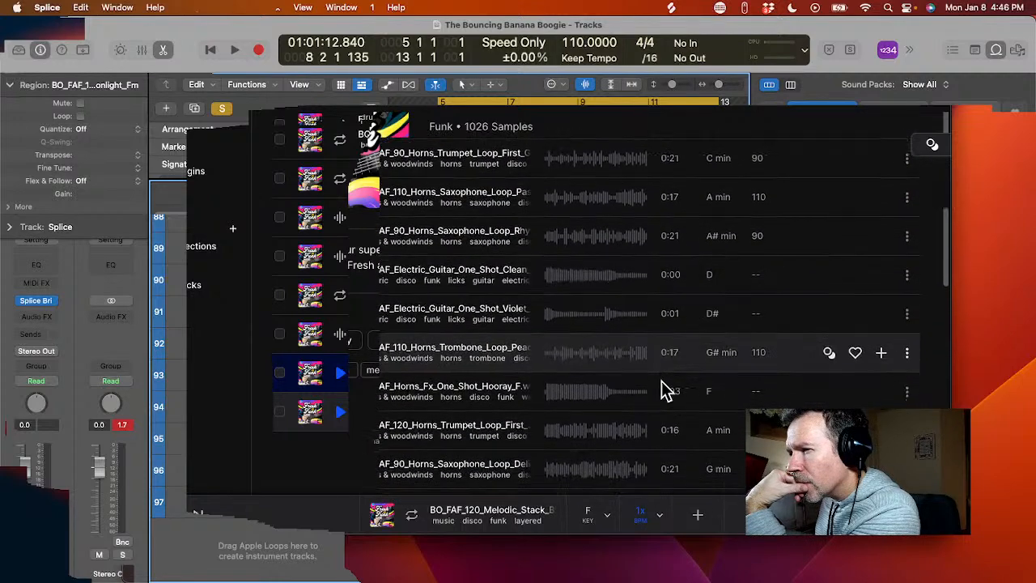
pyautogui.scroll(-5, 663, 391)
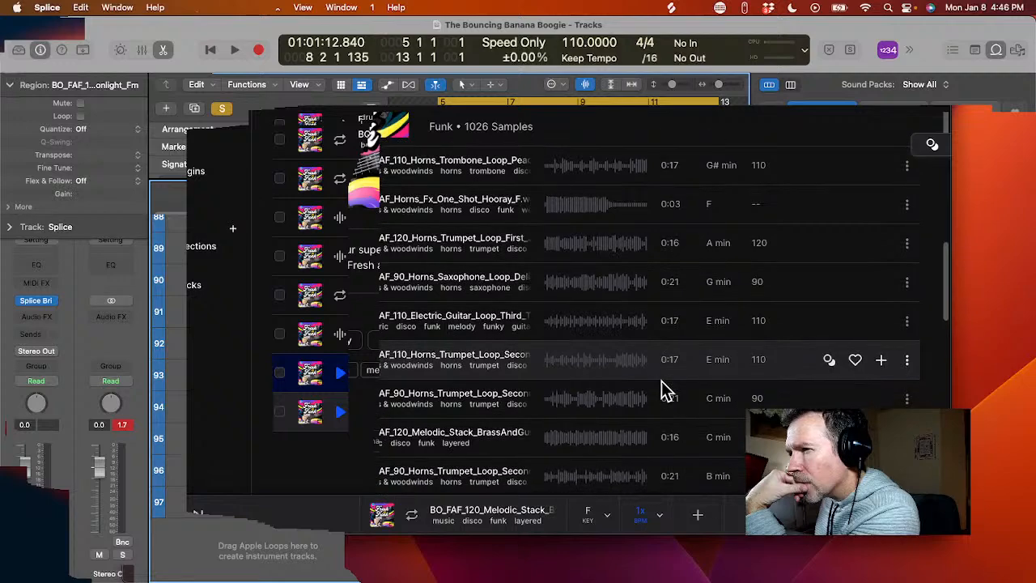
pyautogui.scroll(-6, 664, 392)
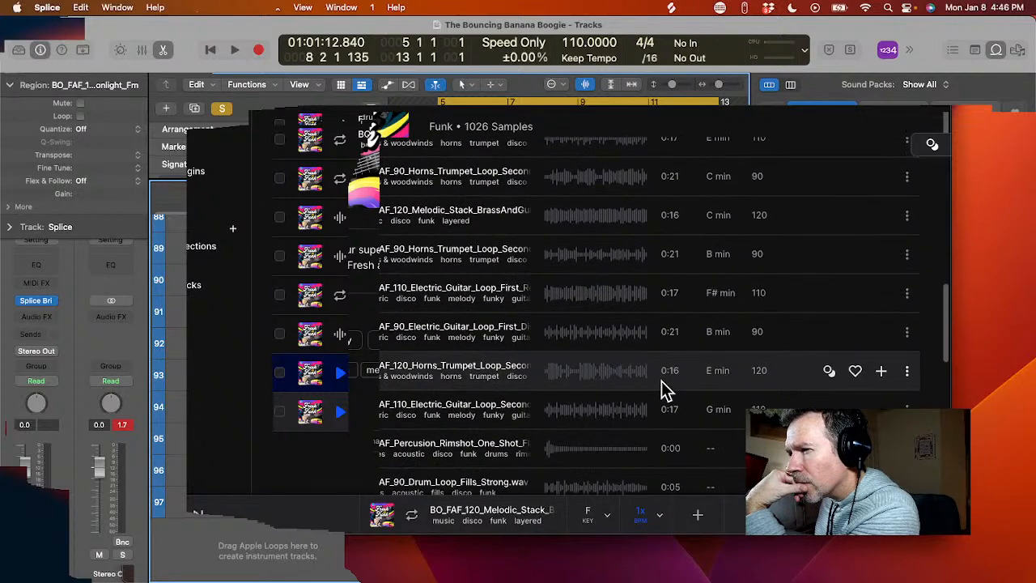
pyautogui.scroll(-5, 664, 391)
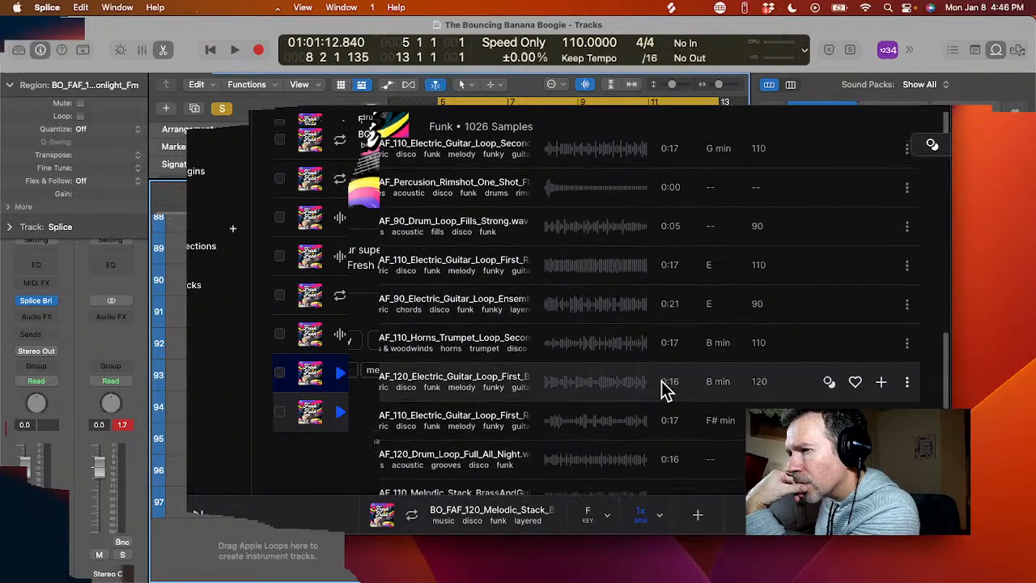
pyautogui.scroll(-9, 663, 392)
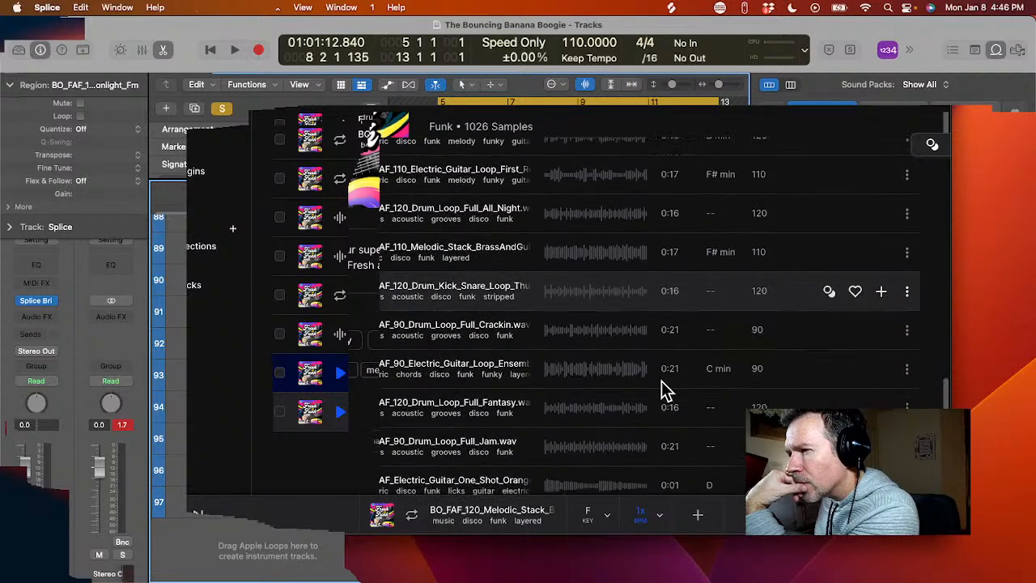
pyautogui.scroll(-1, 664, 391)
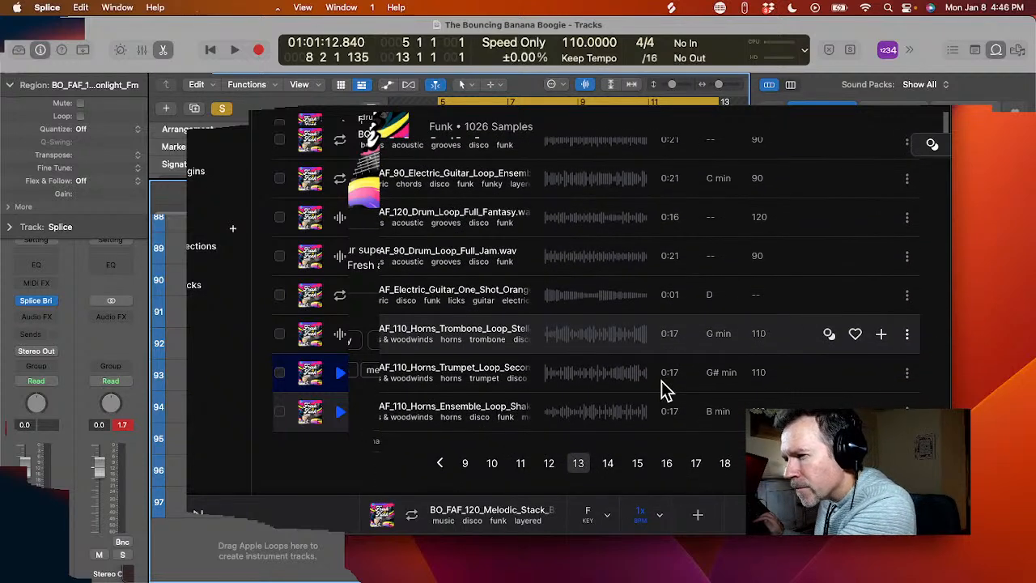
# - Audition BO_FAF_120_Horns_Trumpet_Loop_First_Moonlight_Fm on page 14, add it to the library and place it on a new Logic track aligned with the other verse loops
pyautogui.click(608, 464)
pyautogui.scroll(-5, 655, 413)
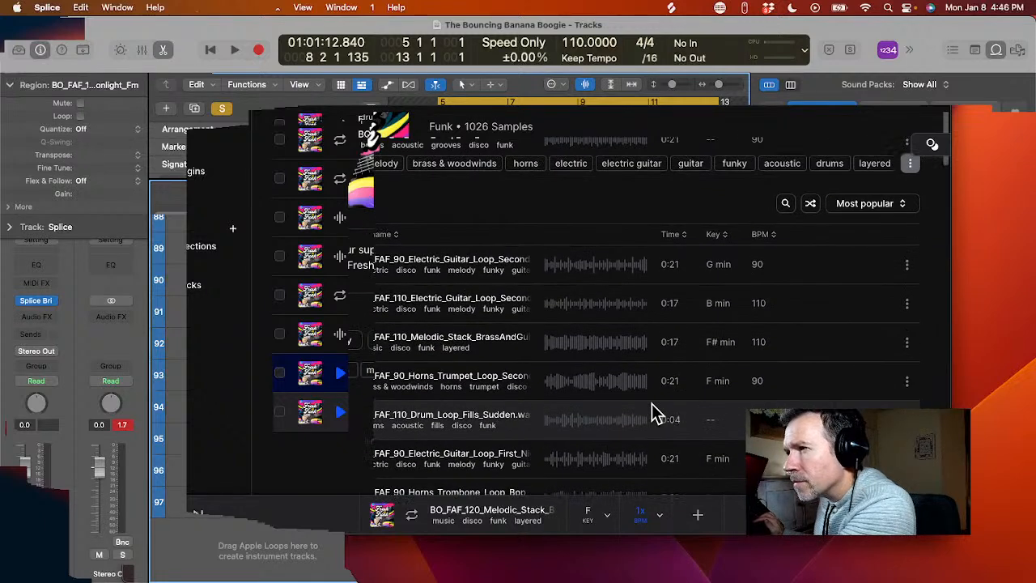
pyautogui.scroll(-3, 651, 403)
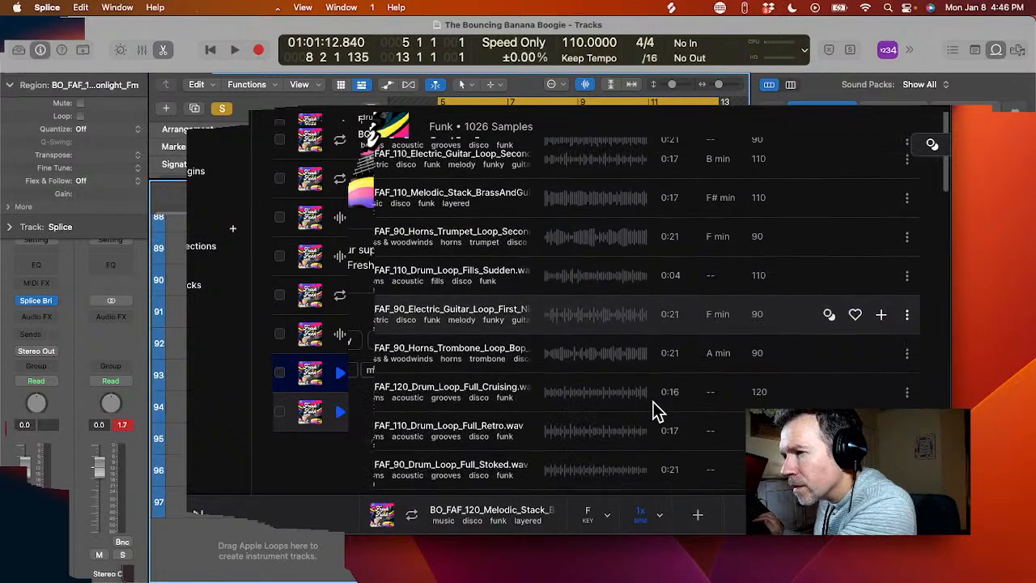
pyautogui.scroll(-10, 653, 401)
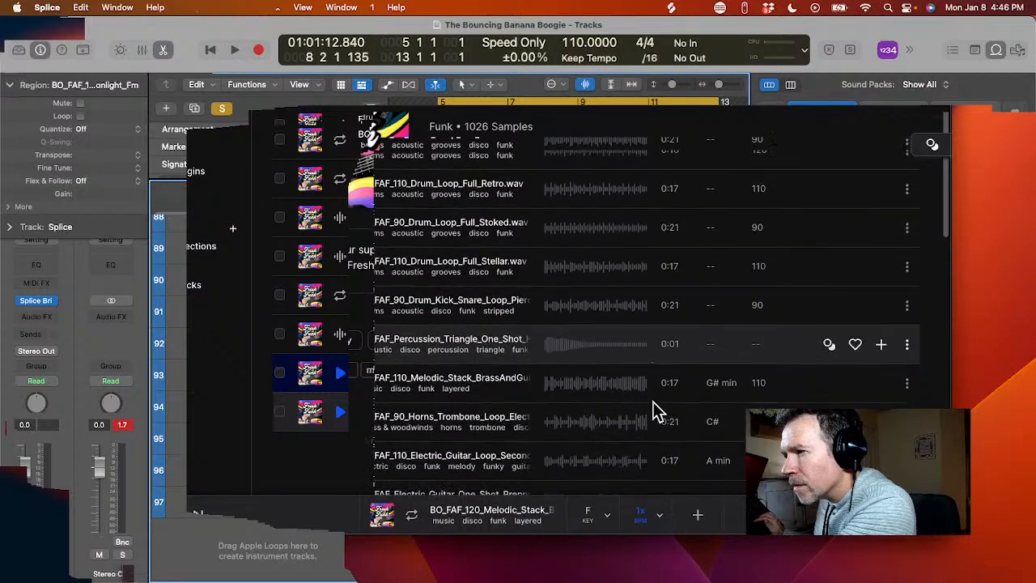
pyautogui.scroll(-8, 653, 402)
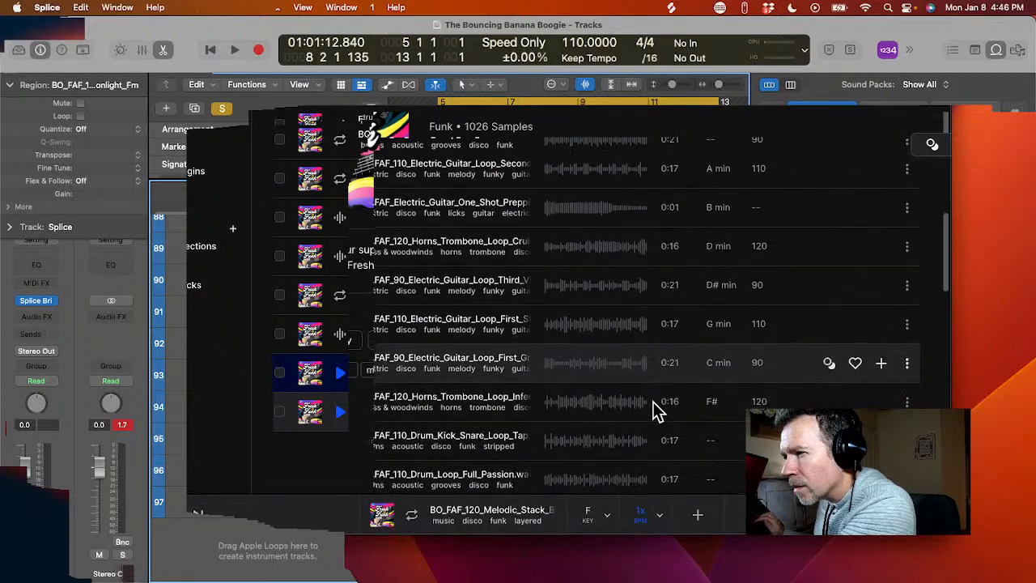
pyautogui.scroll(-6, 653, 402)
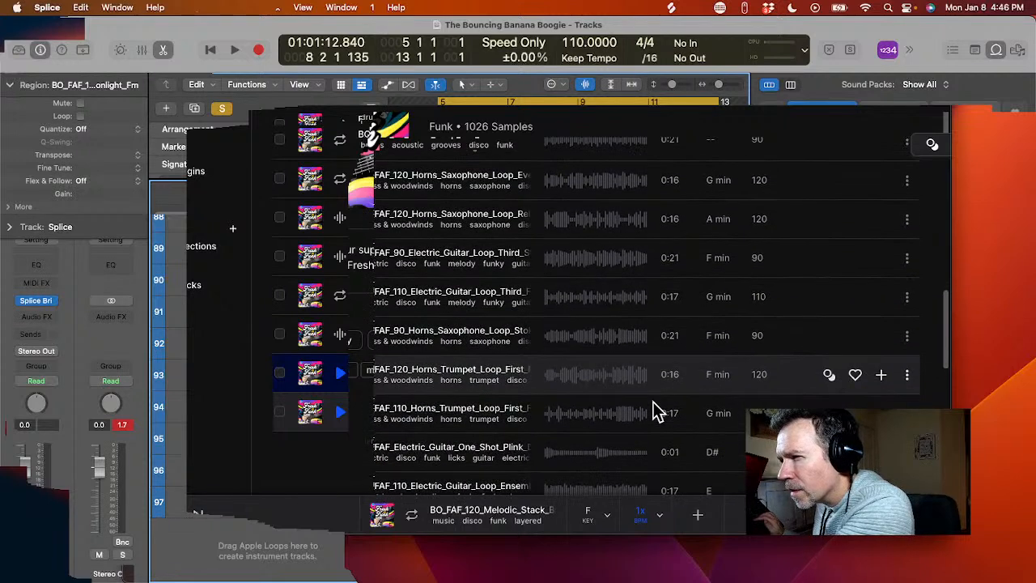
pyautogui.scroll(-1, 653, 401)
pyautogui.click(340, 375)
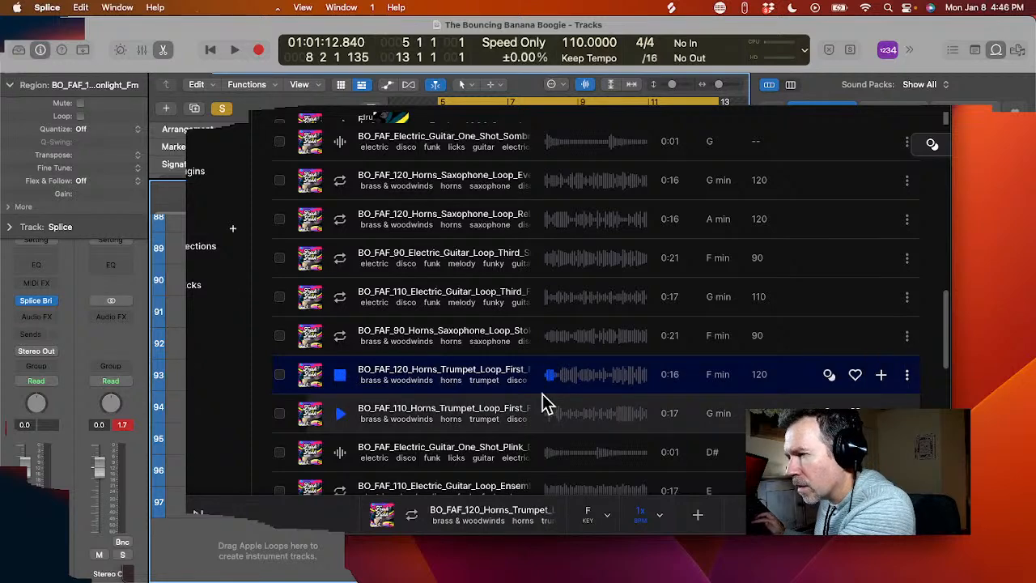
pyautogui.scroll(-2, 583, 408)
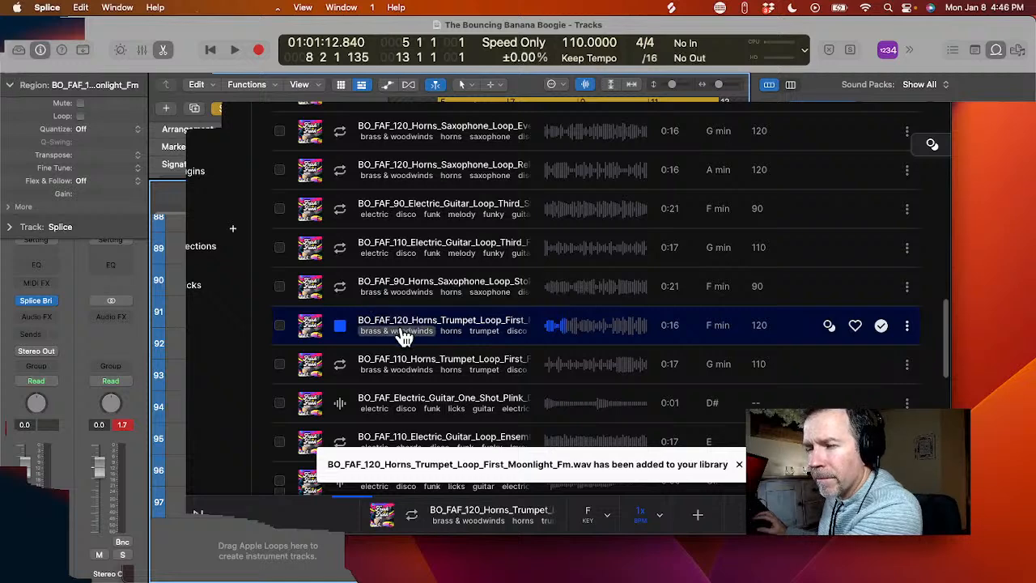
pyautogui.moveTo(400, 321); pyautogui.dragTo(446, 551)
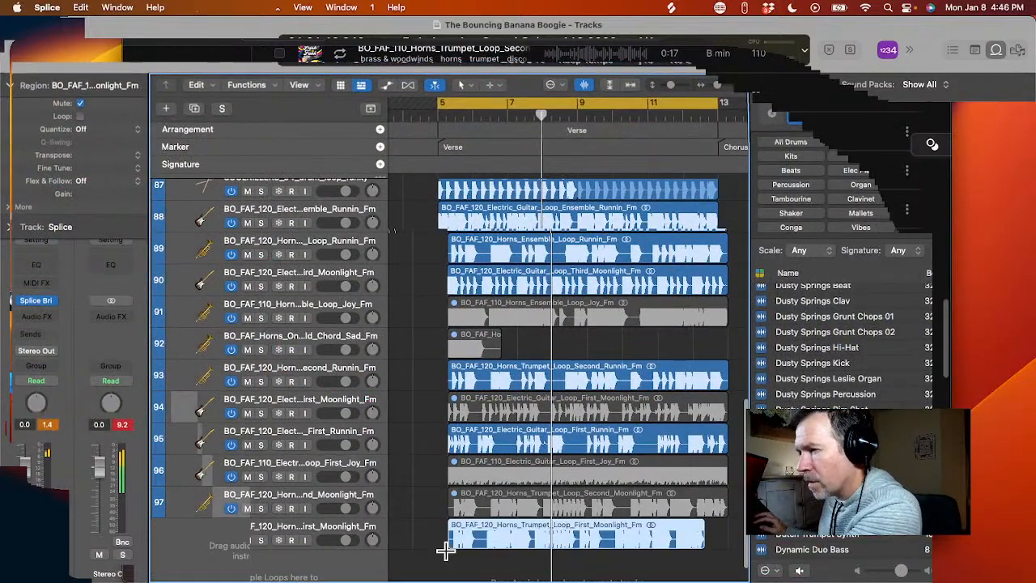
# - Return to Splice, browse on to page 15, audition the F minor Electric_Guitar_One_Shot_Dock sample and add it to the library
pyautogui.press('super+Tab')
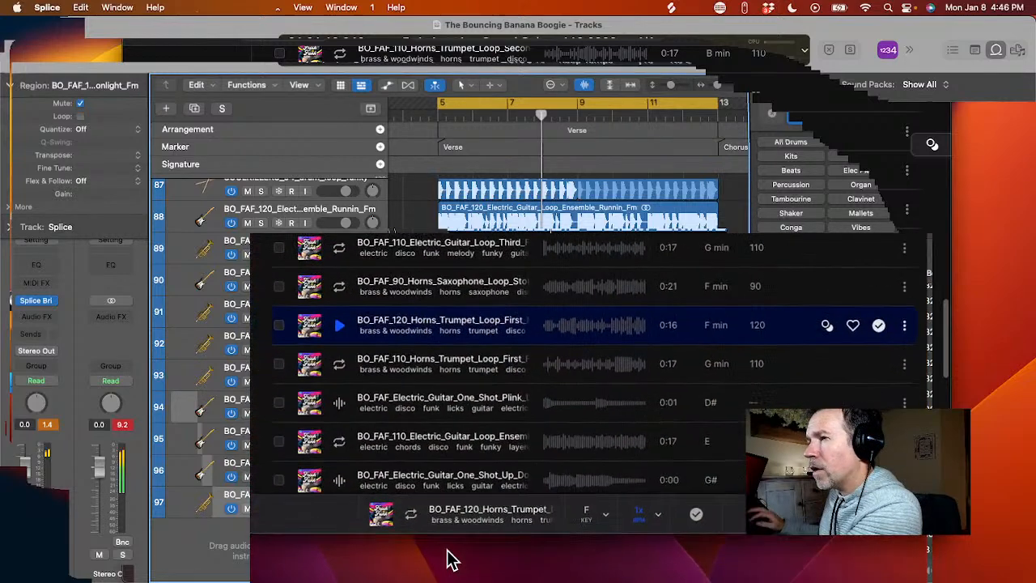
pyautogui.scroll(-3, 612, 370)
pyautogui.scroll(-6, 613, 368)
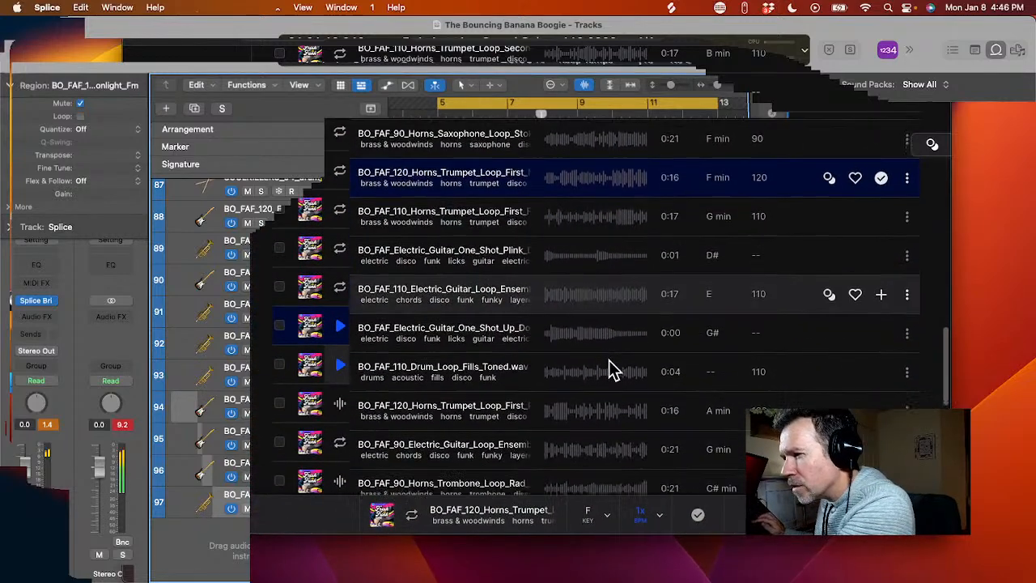
pyautogui.scroll(-7, 609, 368)
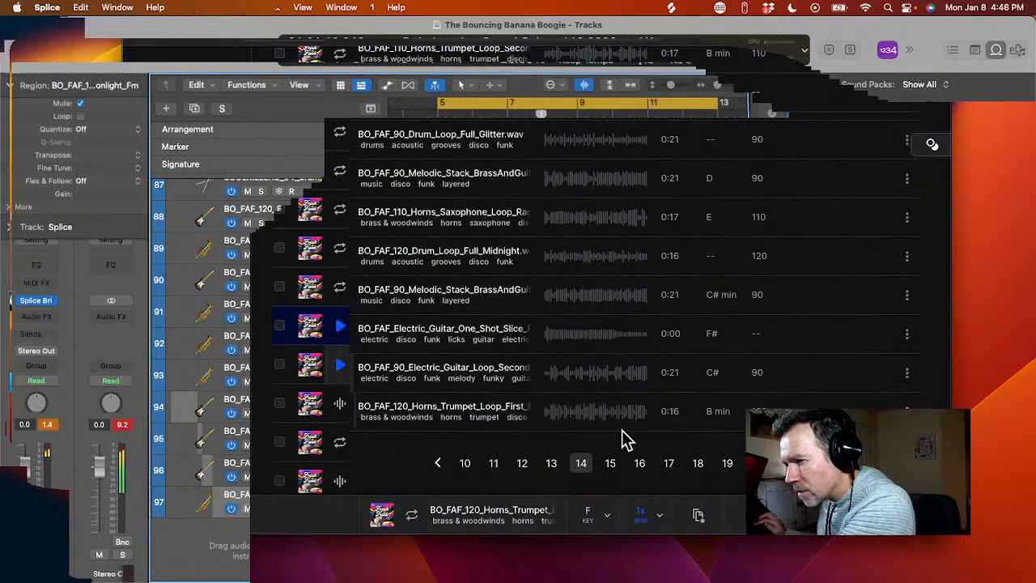
pyautogui.click(610, 468)
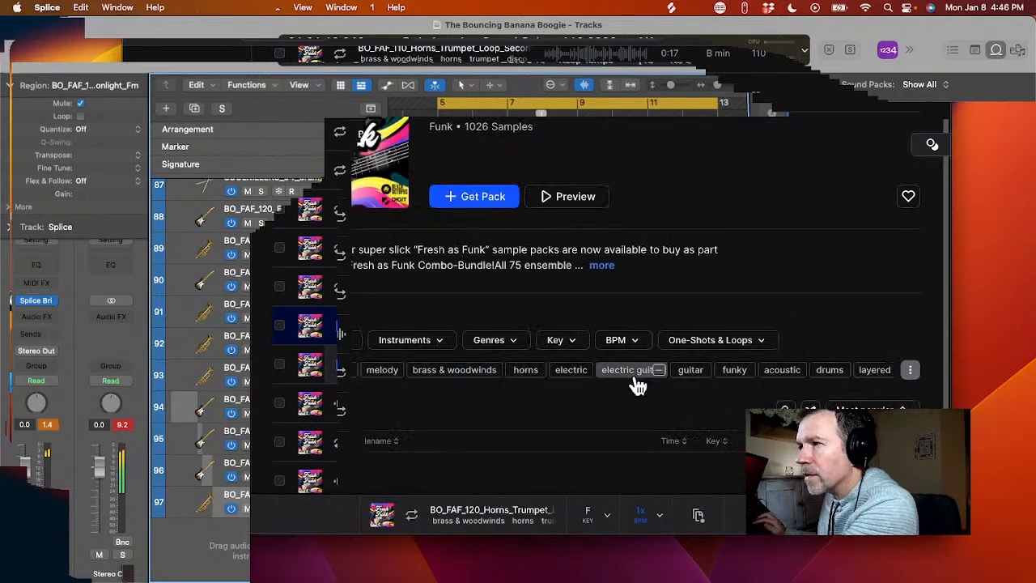
pyautogui.scroll(-5, 636, 381)
pyautogui.scroll(-5, 638, 384)
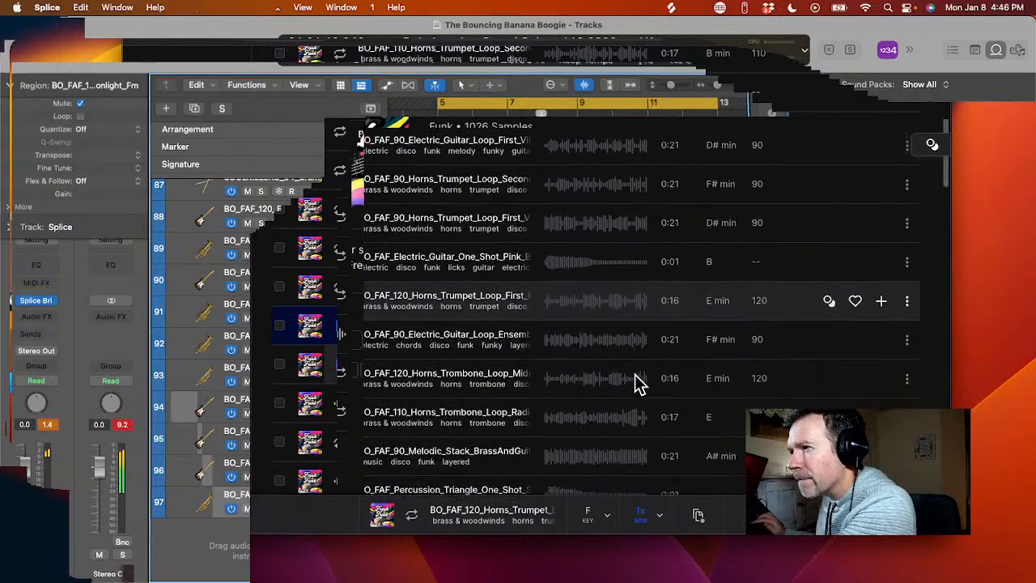
pyautogui.scroll(-6, 637, 382)
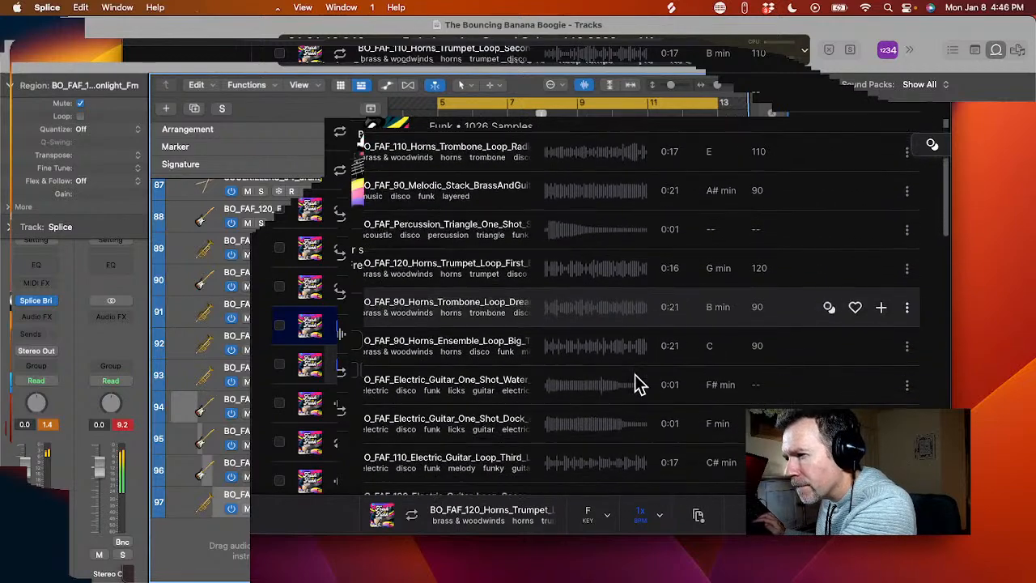
pyautogui.click(475, 300)
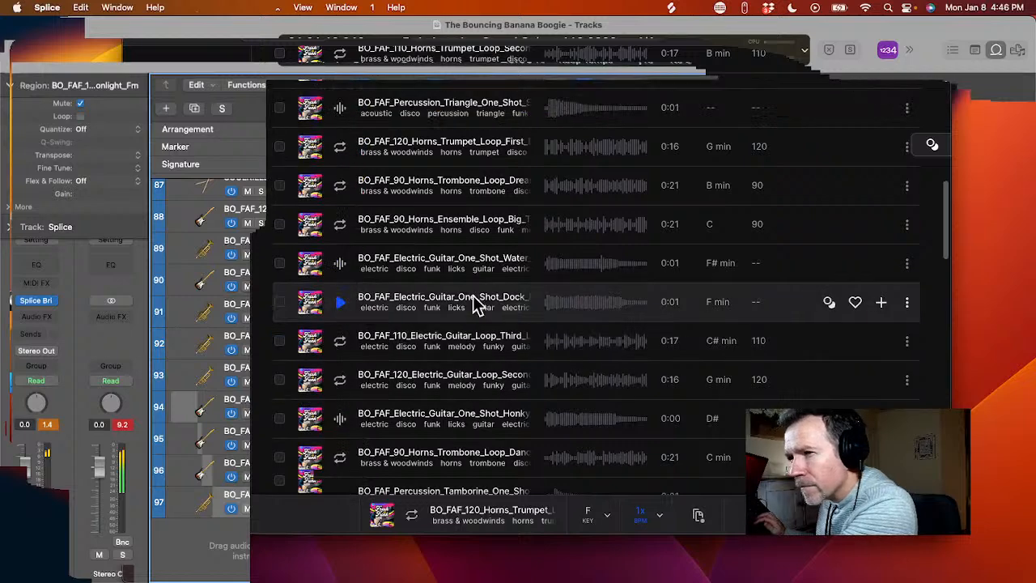
pyautogui.click(340, 306)
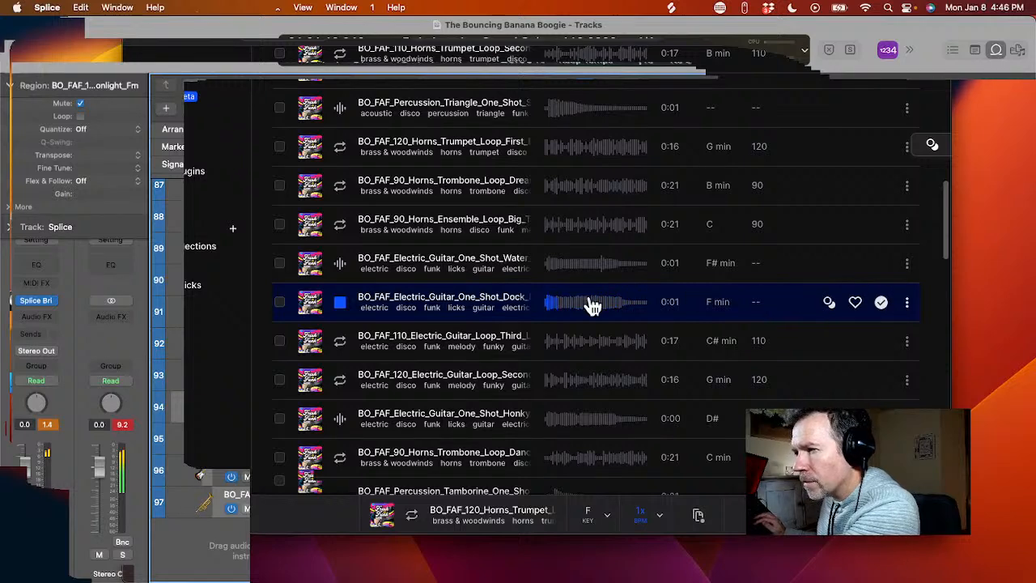
# - Place the Dock guitar one-shot and the auditioned, library-added BO_FAF_110_Horns_Trumpet_Loop_Second_Joy_Fm on new Logic tracks at the start of the verse
pyautogui.moveTo(380, 296); pyautogui.dragTo(454, 571)
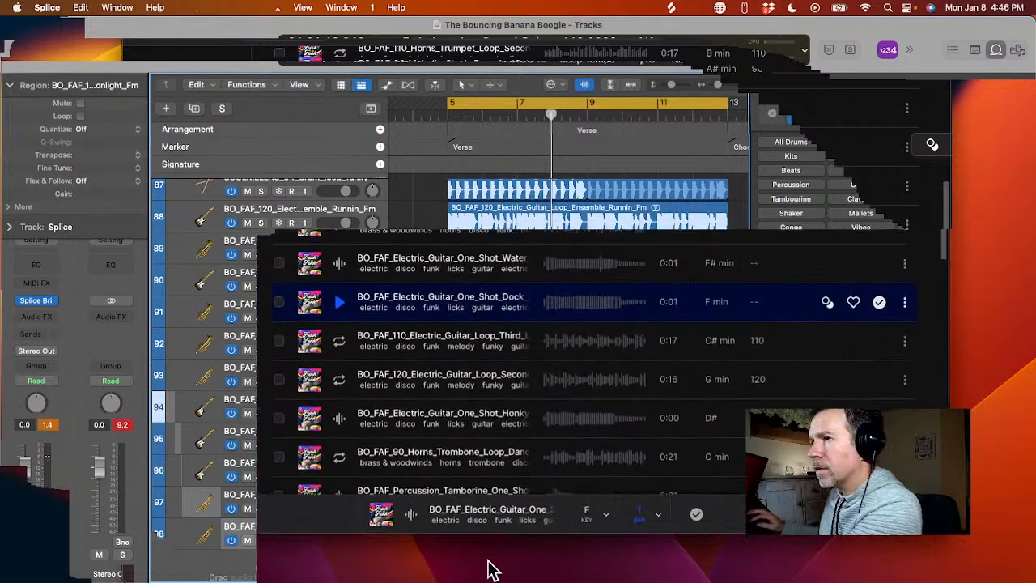
pyautogui.scroll(-3, 567, 362)
pyautogui.scroll(-3, 570, 362)
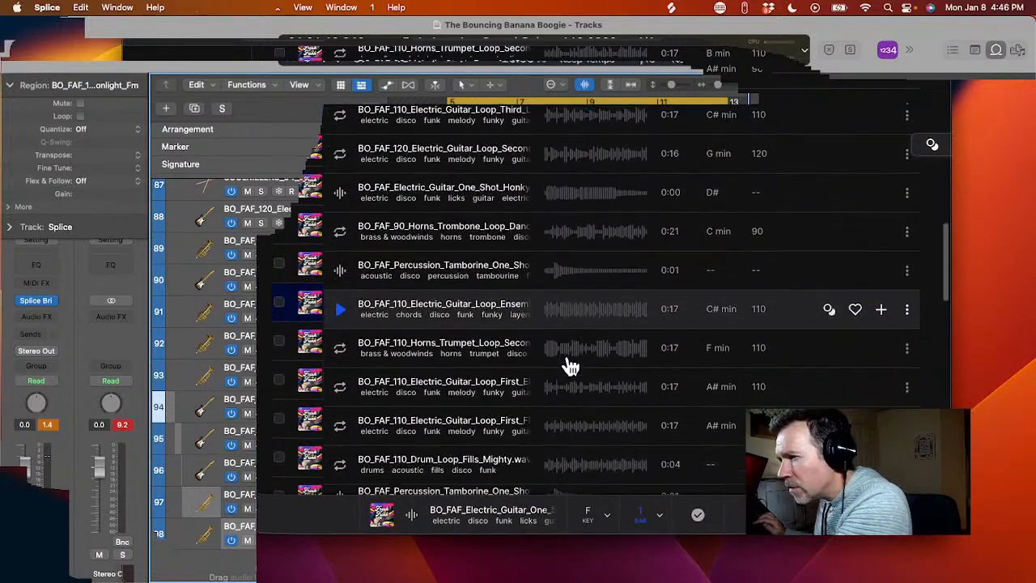
pyautogui.click(339, 314)
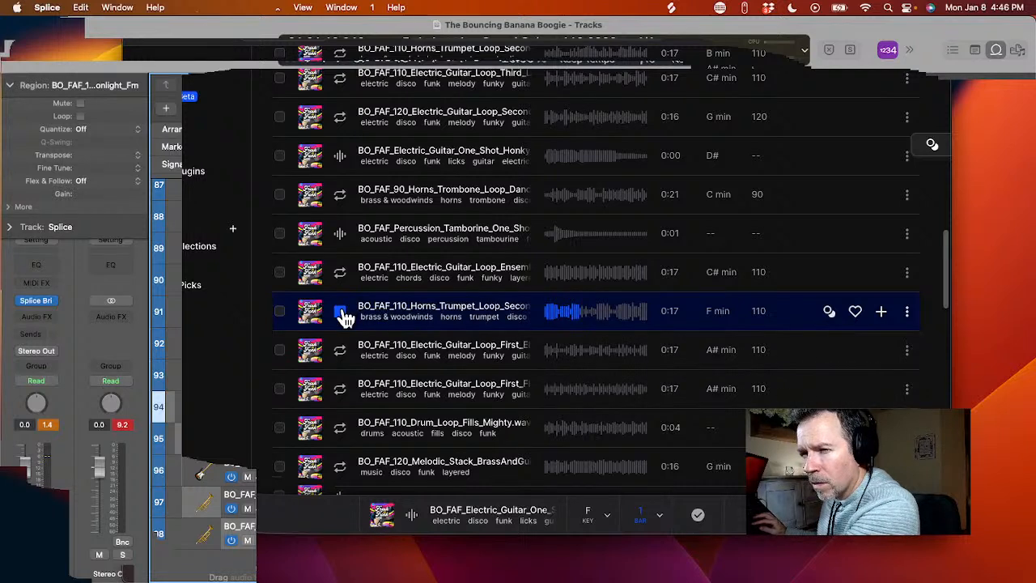
pyautogui.click(880, 312)
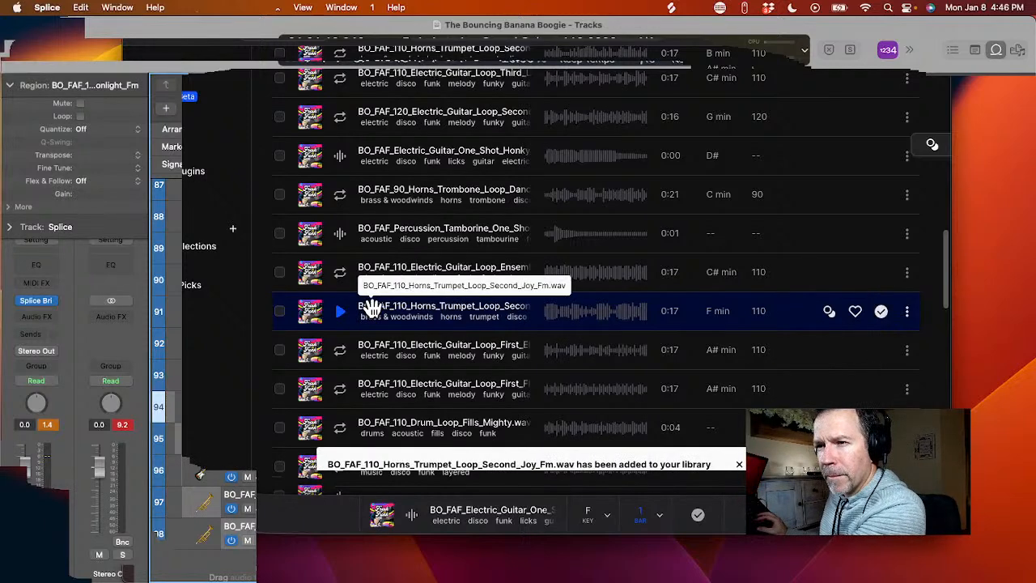
pyautogui.moveTo(369, 302); pyautogui.dragTo(453, 569)
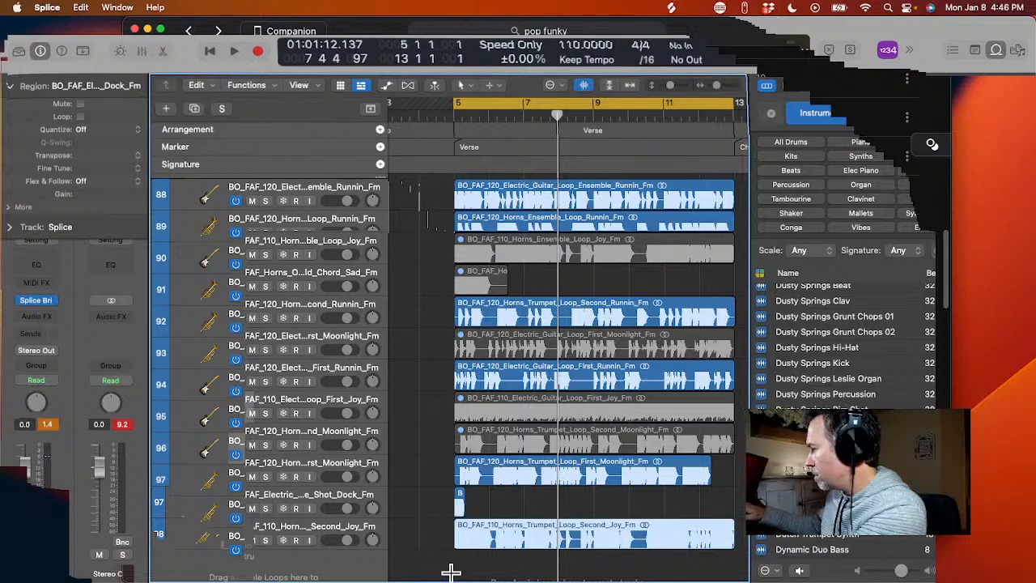
# - Audition BO_FAF_120_Horns_Saxophone_Loop_Runnin_Fm in Splice, add it to the library and place it on a new Logic track at bar 5
pyautogui.scroll(-5, 561, 393)
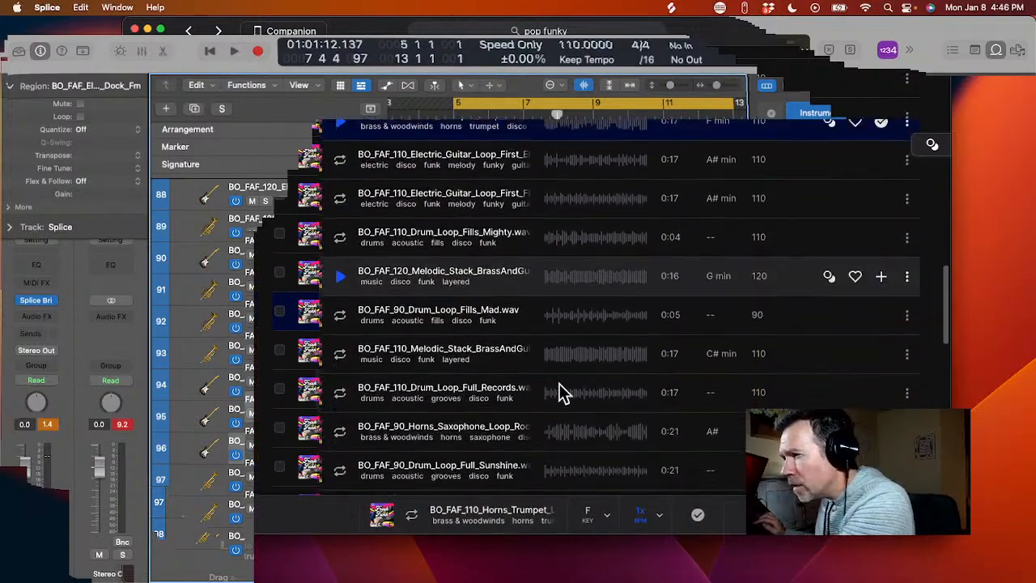
pyautogui.scroll(-8, 561, 393)
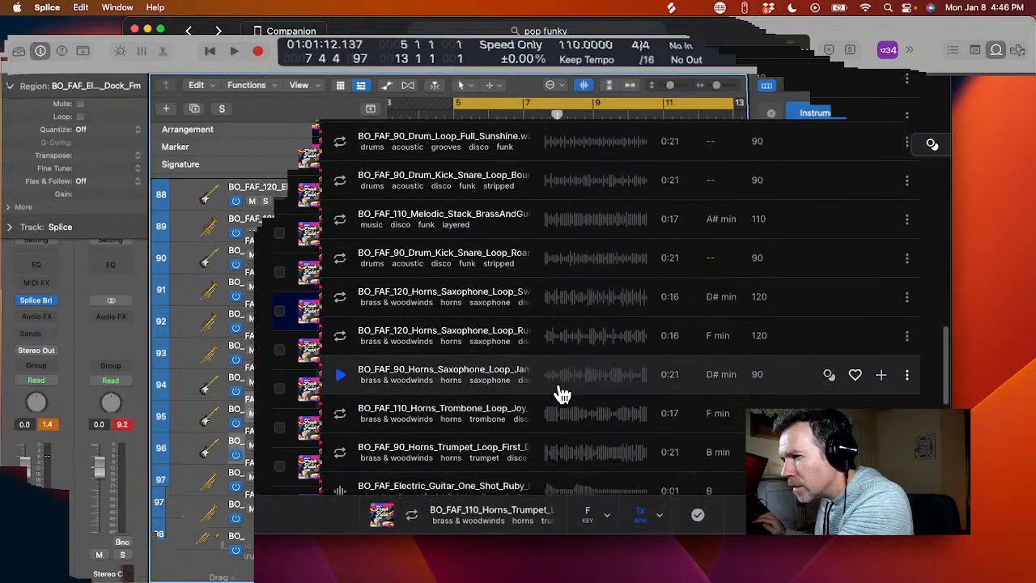
pyautogui.scroll(-1, 561, 393)
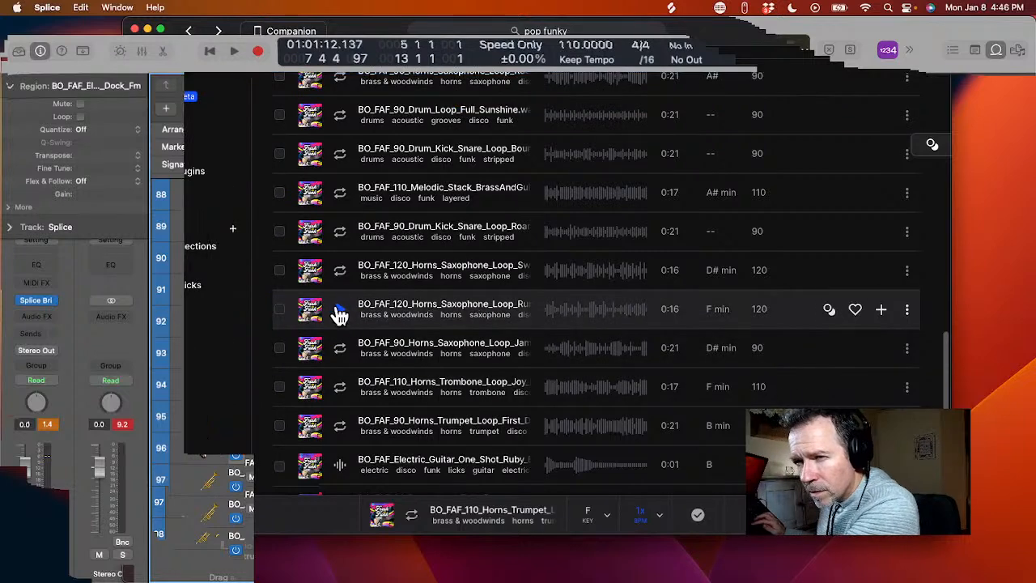
pyautogui.click(339, 310)
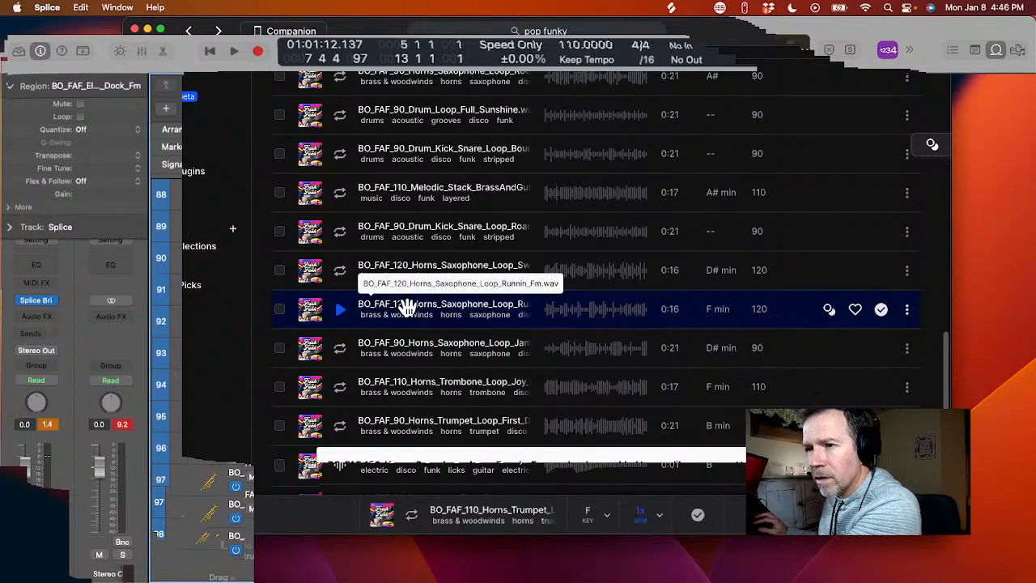
pyautogui.moveTo(405, 301); pyautogui.dragTo(453, 566)
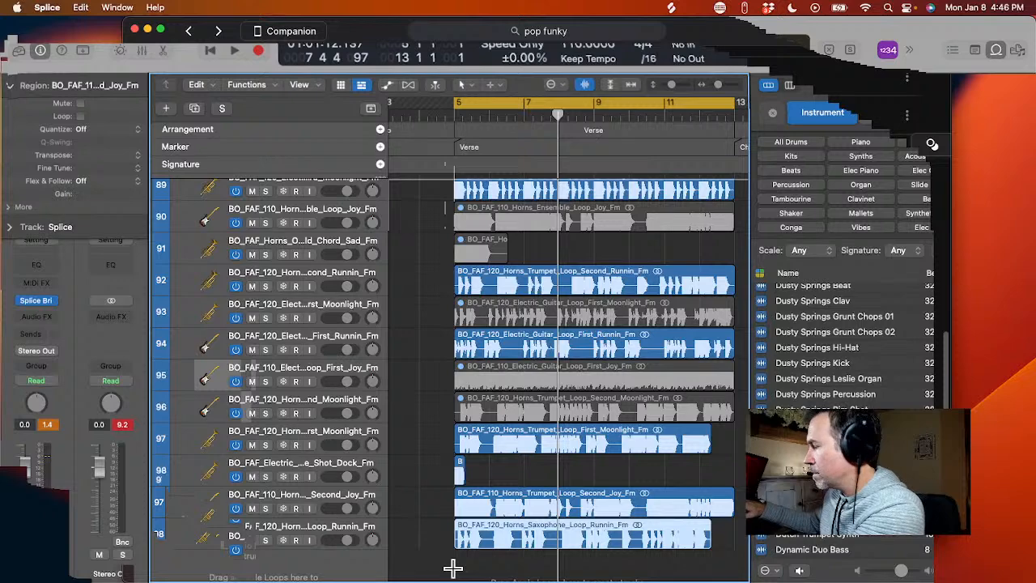
# - Audition BO_FAF_110_Horns_Trombone_Loop_Joy_Fm, add it to the library and place it on a new Logic track at the verse start
pyautogui.scroll(-2, 546, 441)
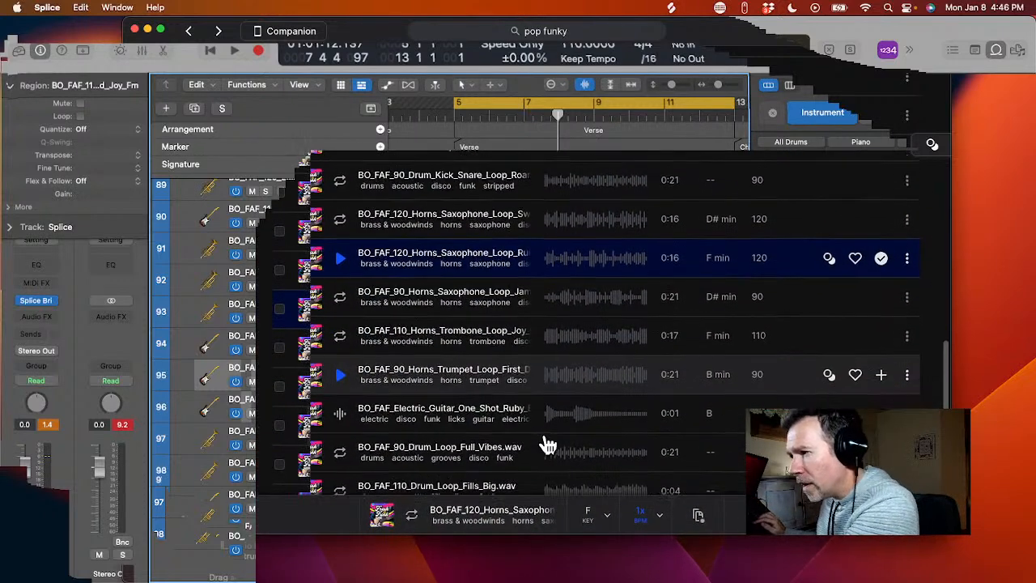
pyautogui.click(342, 337)
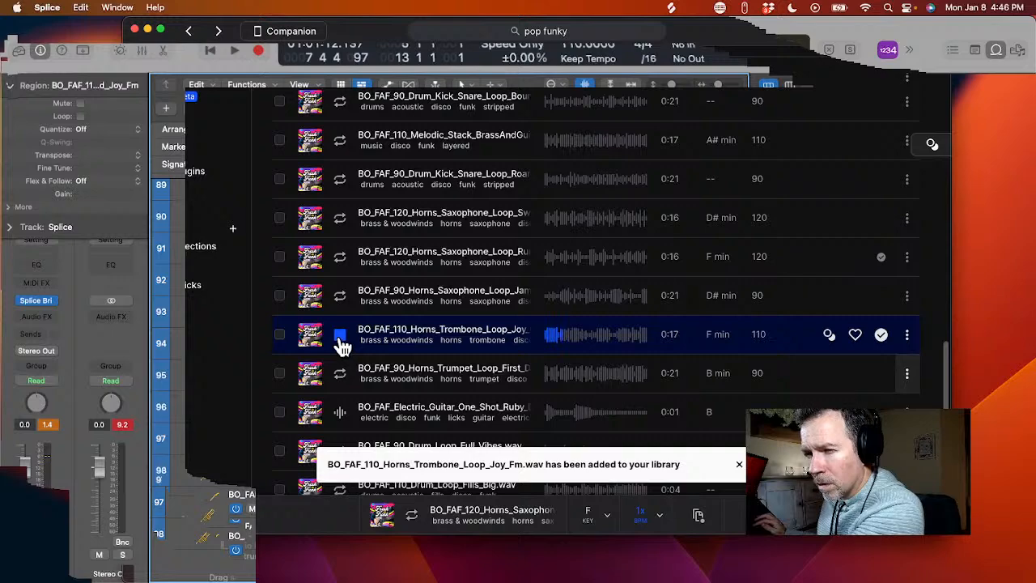
pyautogui.moveTo(372, 332); pyautogui.dragTo(453, 570)
pyautogui.scroll(6, 478, 371)
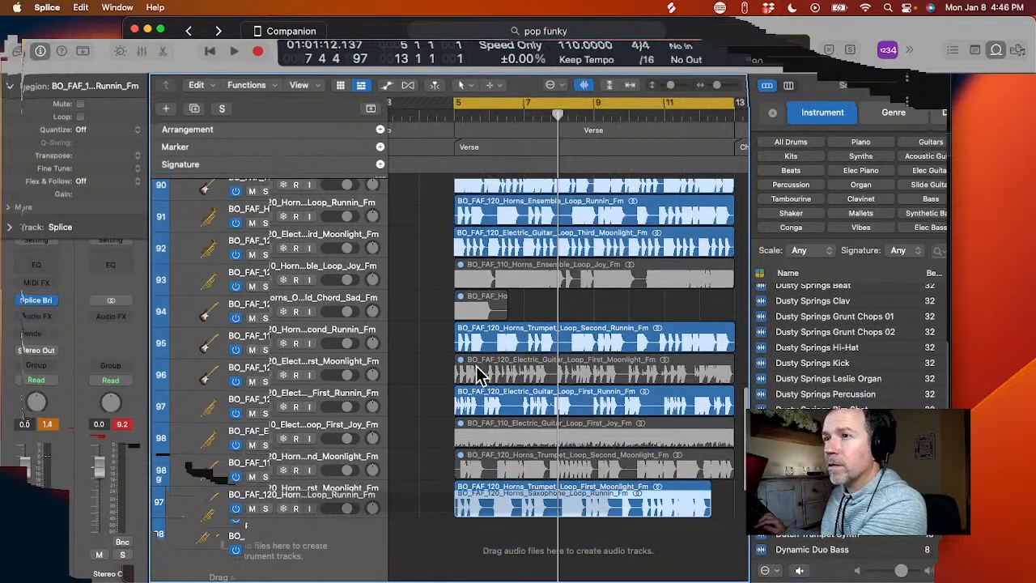
pyautogui.scroll(-7, 478, 369)
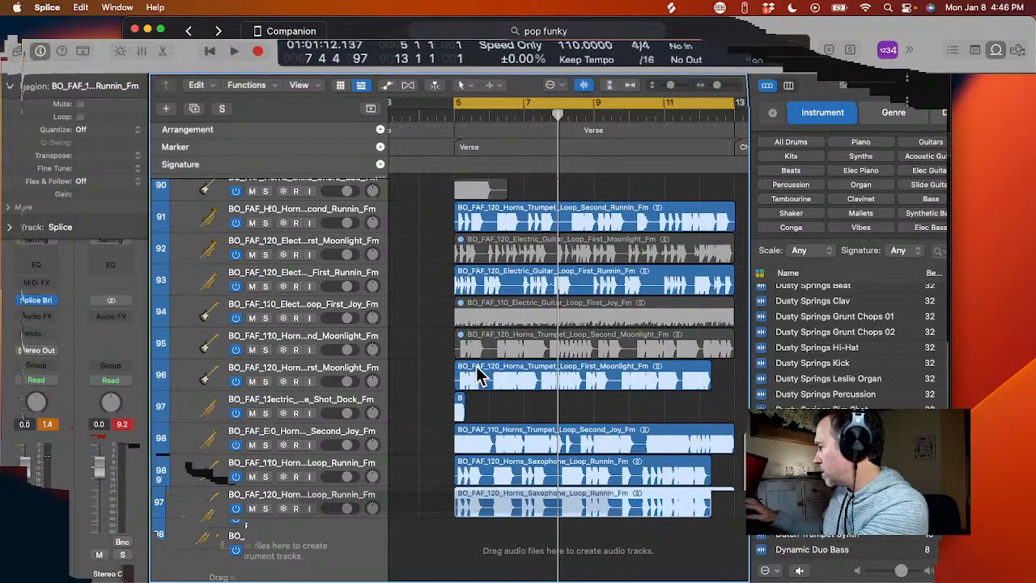
# - Browse the rest of page 15 and page 16 of the Splice pack for F minor samples, auditioning the 110 BPM F minor Electric_Guitar_Loop_Second sample
pyautogui.scroll(-2, 490, 356)
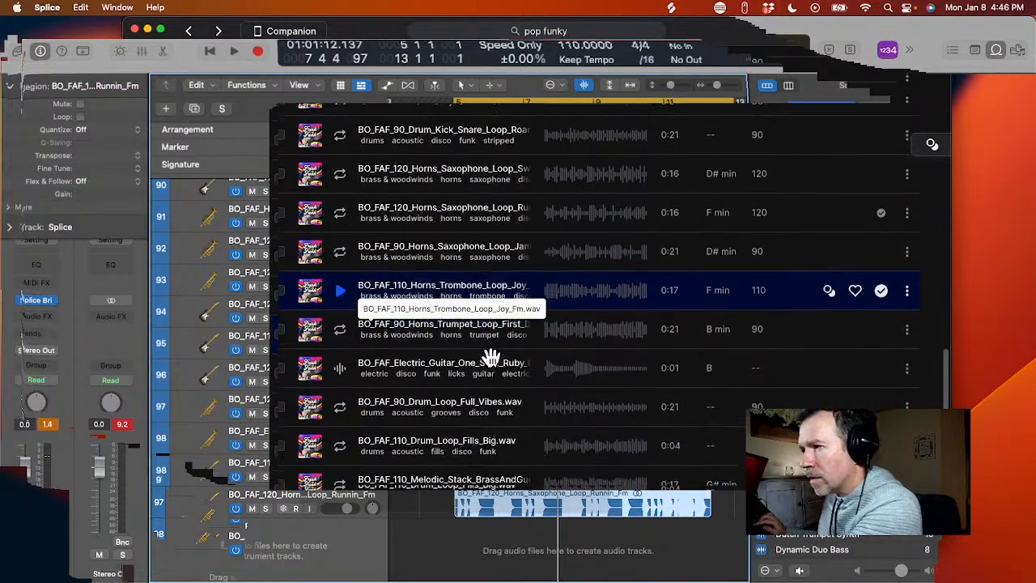
pyautogui.scroll(-8, 491, 357)
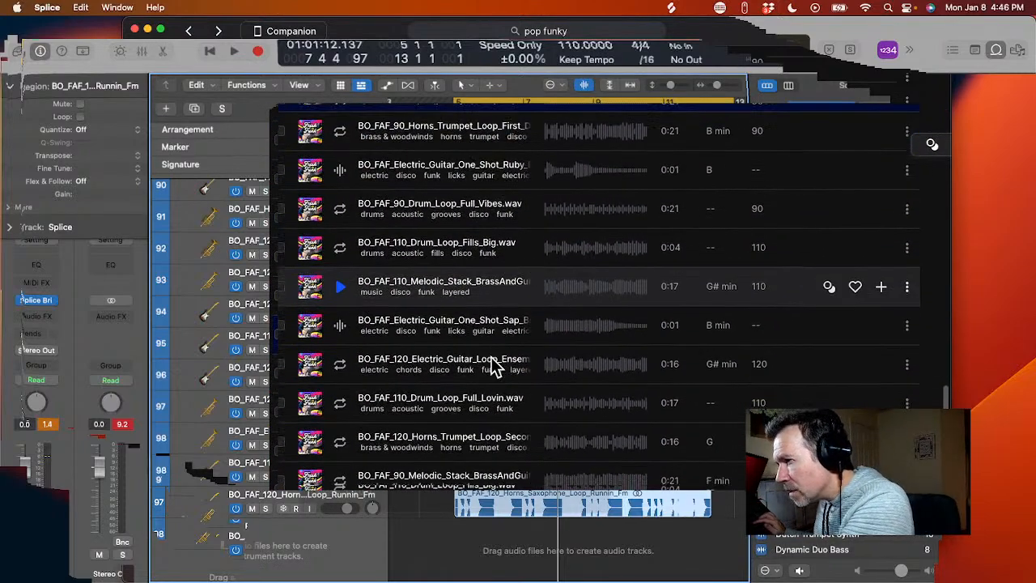
pyautogui.scroll(-1, 492, 357)
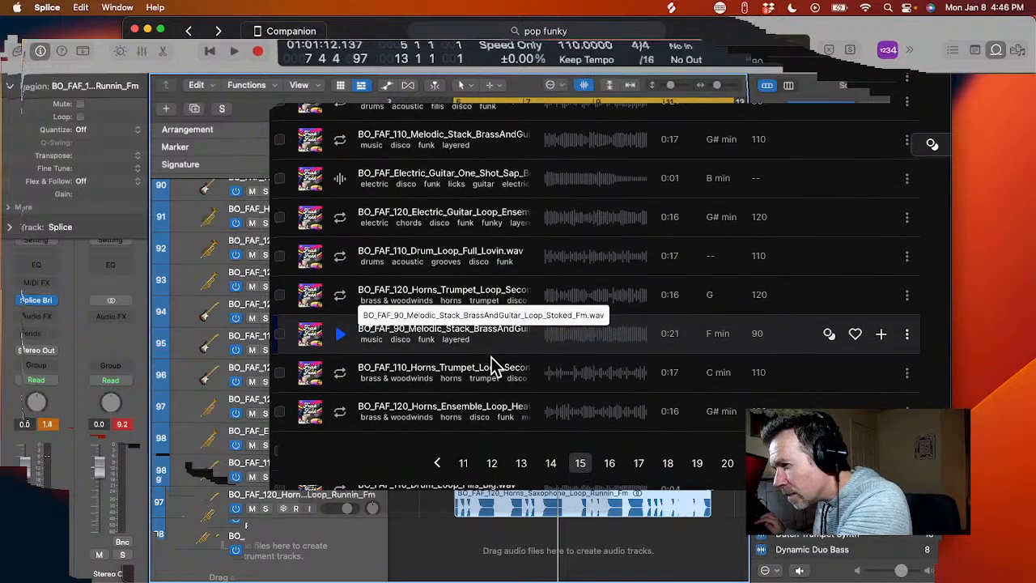
pyautogui.click(609, 463)
pyautogui.scroll(-5, 614, 457)
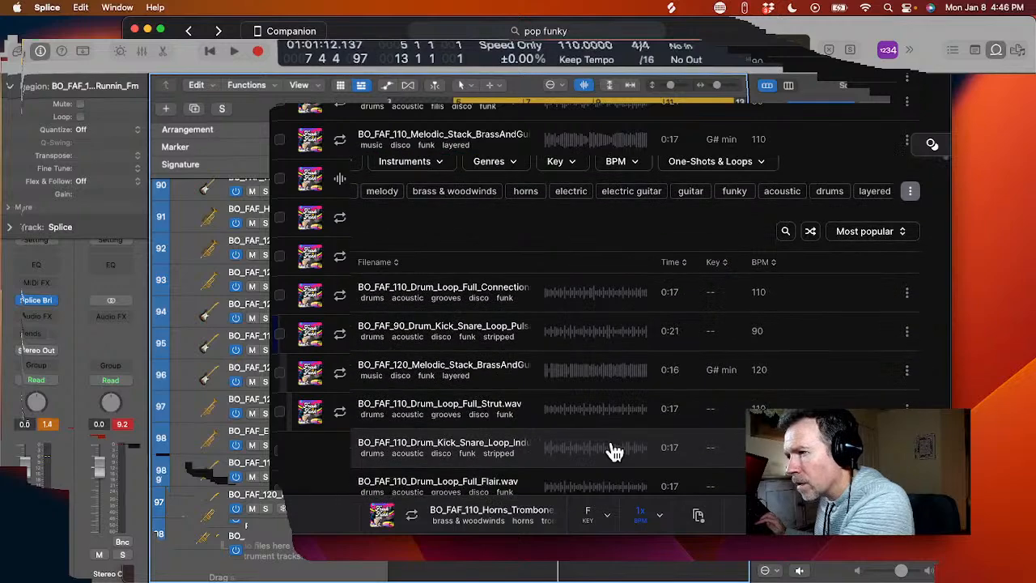
pyautogui.scroll(-10, 614, 451)
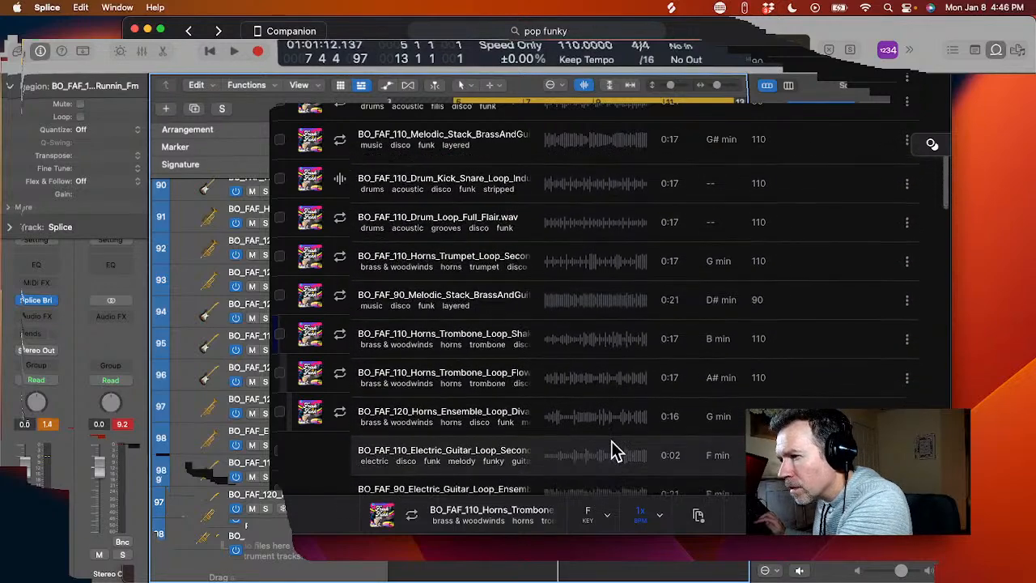
pyautogui.scroll(-1, 613, 451)
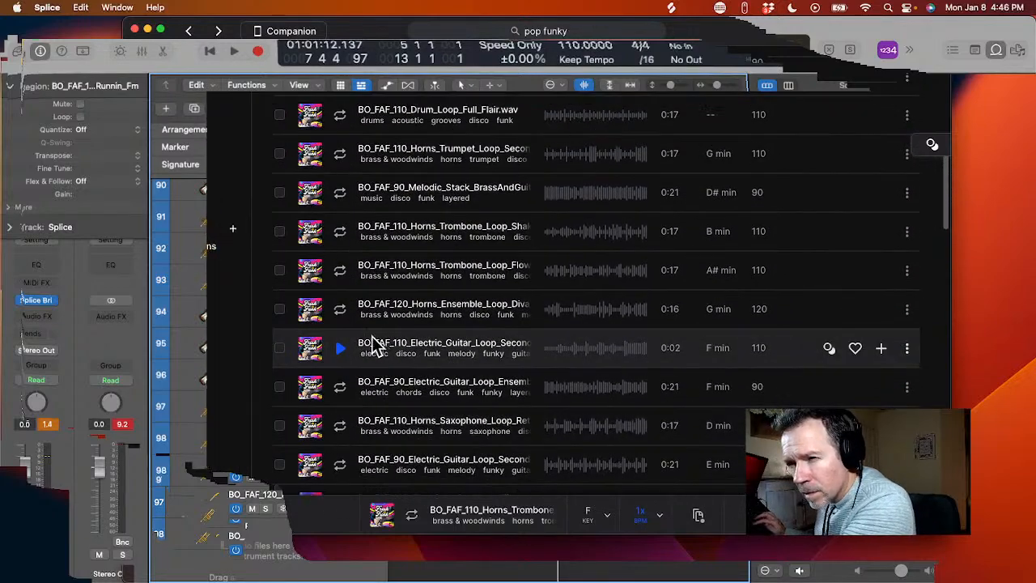
pyautogui.click(342, 350)
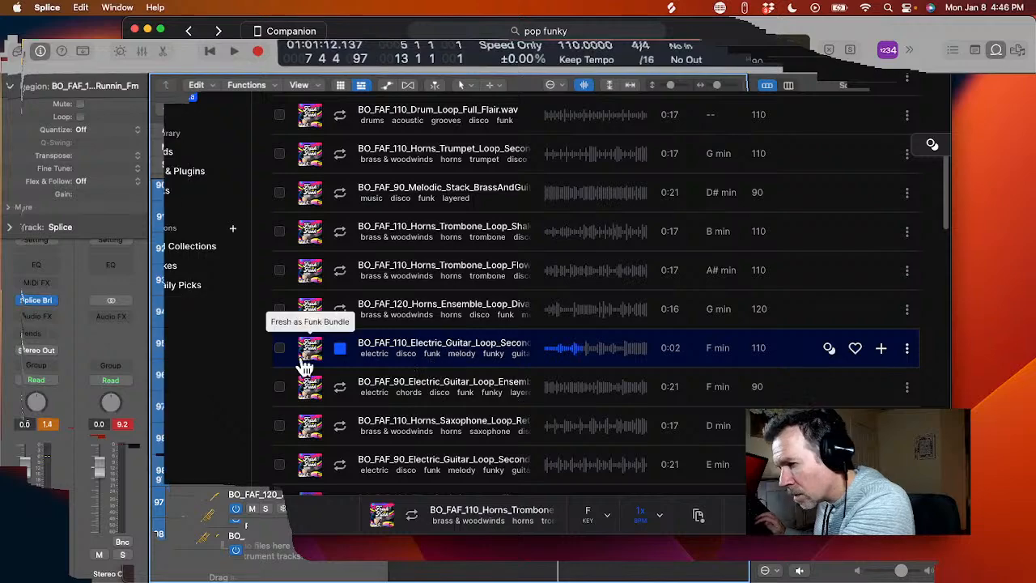
pyautogui.scroll(-3, 493, 386)
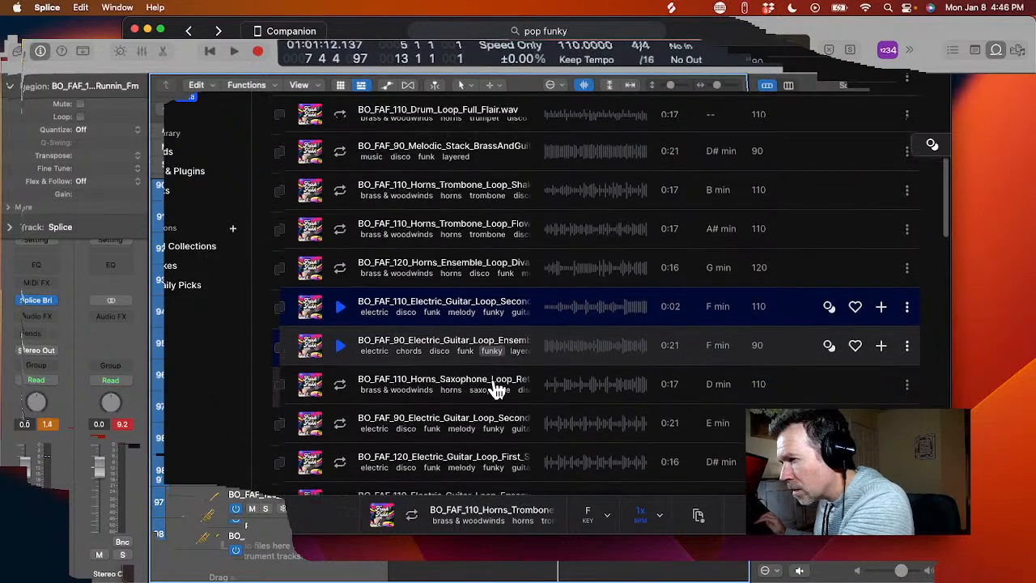
pyautogui.scroll(-8, 501, 392)
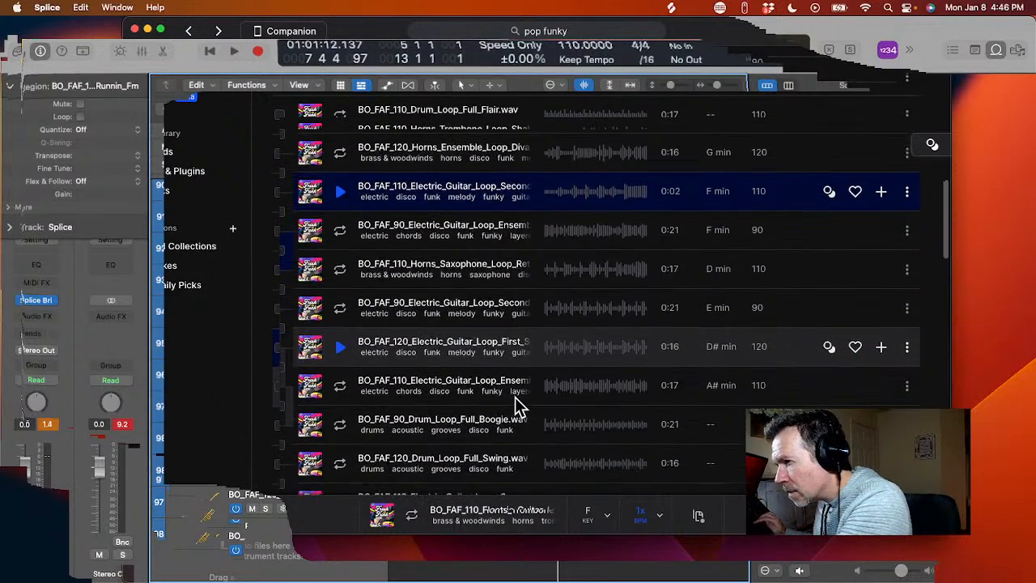
# - Look through the remaining samples on results page 16 for loops in F minor
pyautogui.press('Down')
pyautogui.press('Down')
pyautogui.press('Down')
pyautogui.press('Down')
pyautogui.press('Down')
pyautogui.press('Down')
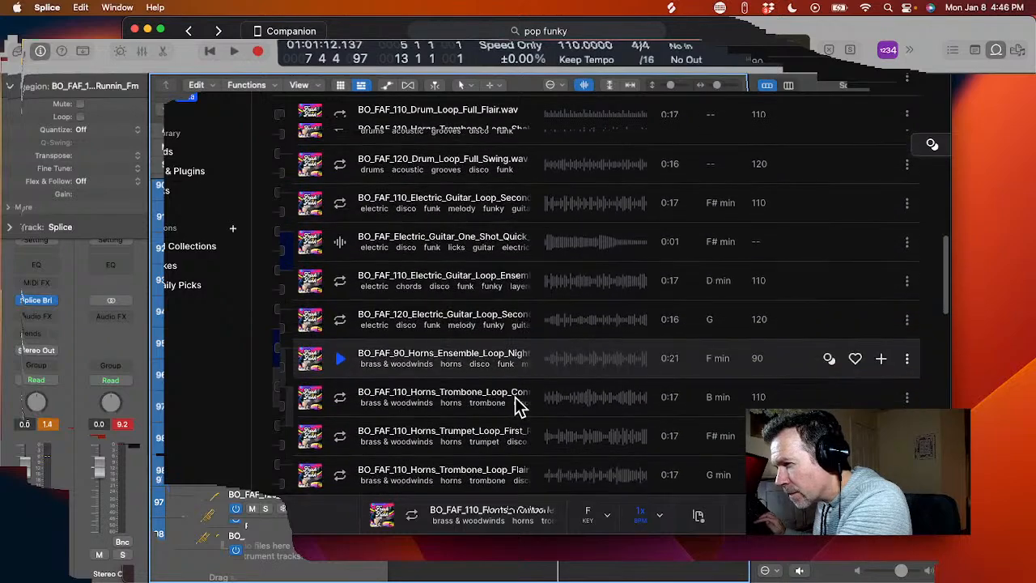
pyautogui.press('Down')
pyautogui.press('Down')
pyautogui.press('Down')
pyautogui.press('Down')
pyautogui.press('Down')
pyautogui.press('Down')
pyautogui.press('Down')
pyautogui.press('Down')
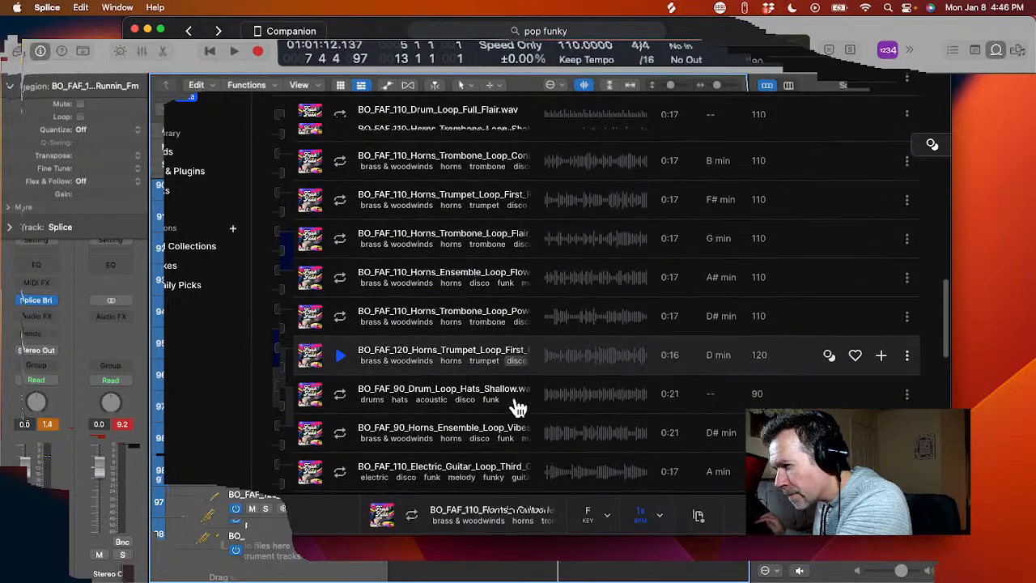
pyautogui.press('Down')
pyautogui.press('Down')
pyautogui.press('Down')
pyautogui.press('Down')
pyautogui.press('Down')
pyautogui.press('Down')
pyautogui.press('Down')
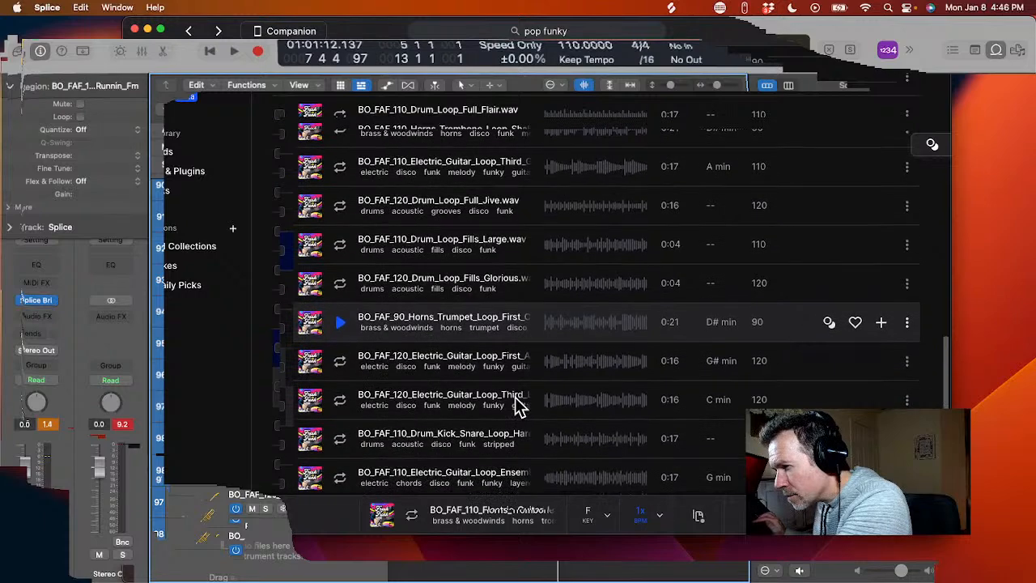
pyautogui.press('Down')
pyautogui.press('Down')
pyautogui.press('Down')
pyautogui.press('Down')
pyautogui.press('Down')
pyautogui.press('Down')
pyautogui.press('Down')
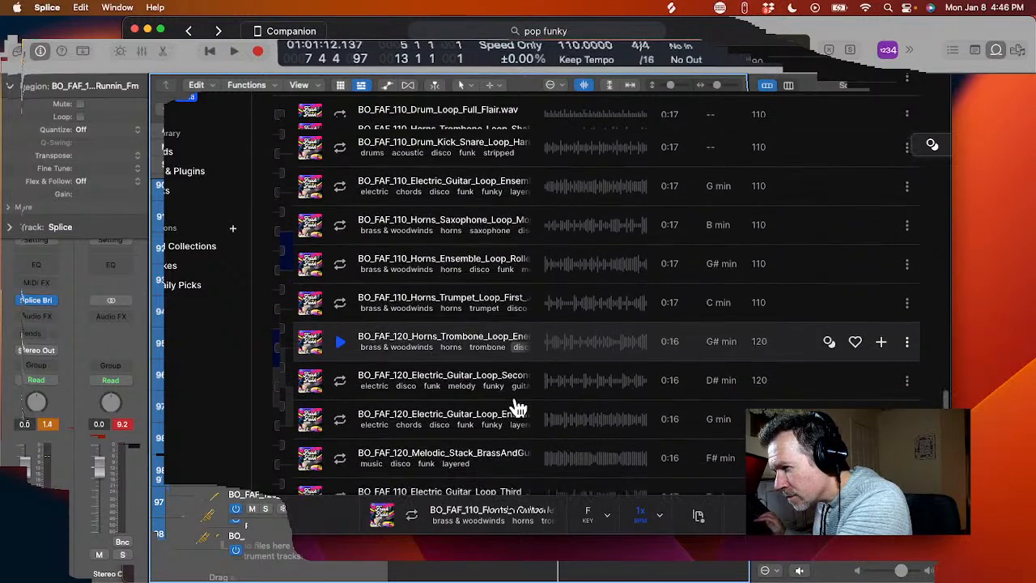
pyautogui.press('Down')
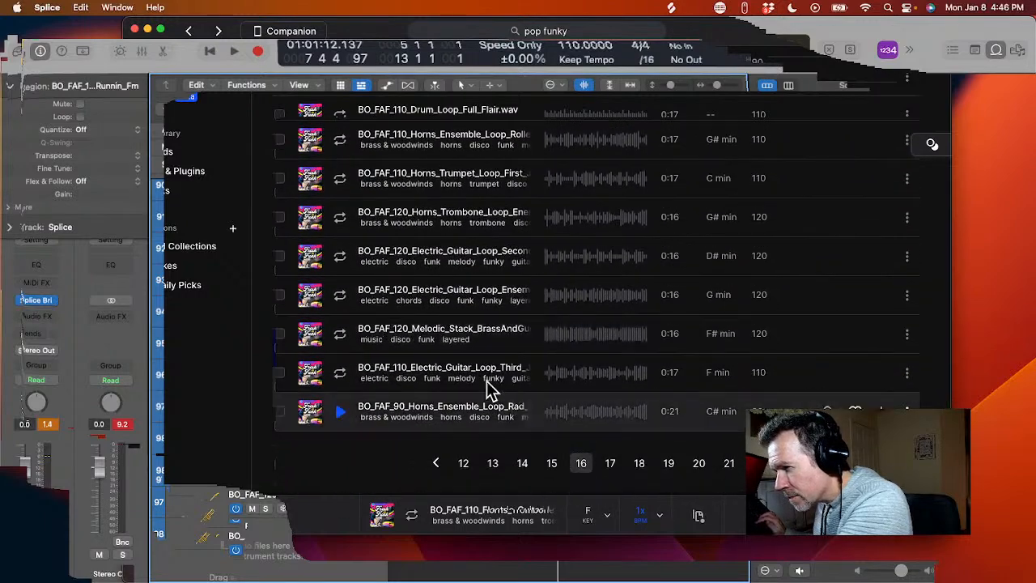
# - Preview BO_FAF_110_Electric_Guitar_Loop_Third_Joy_Fm.wav, add it to the library, and place it on a new Logic Pro track at bar 5
pyautogui.click(340, 374)
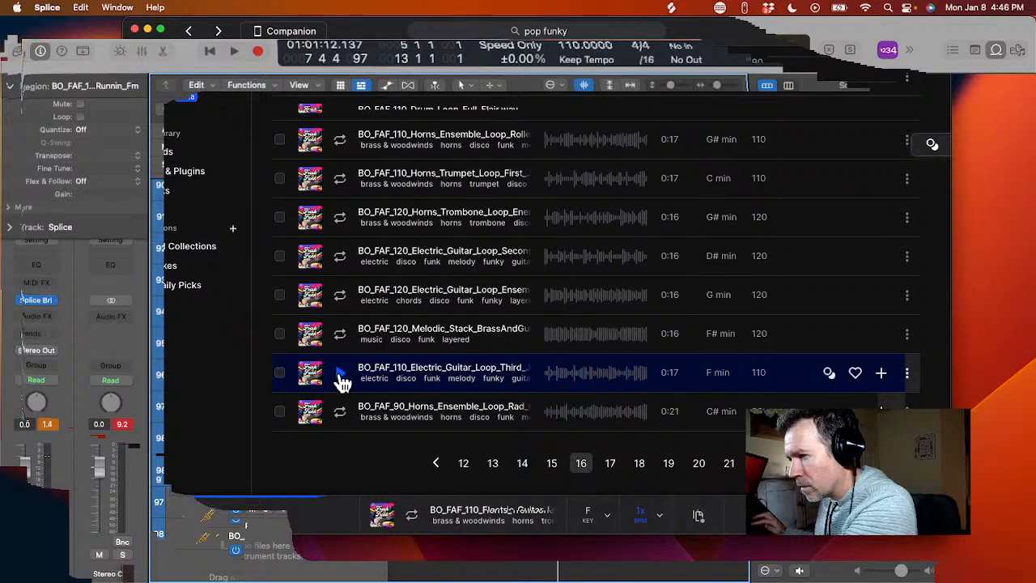
pyautogui.click(881, 374)
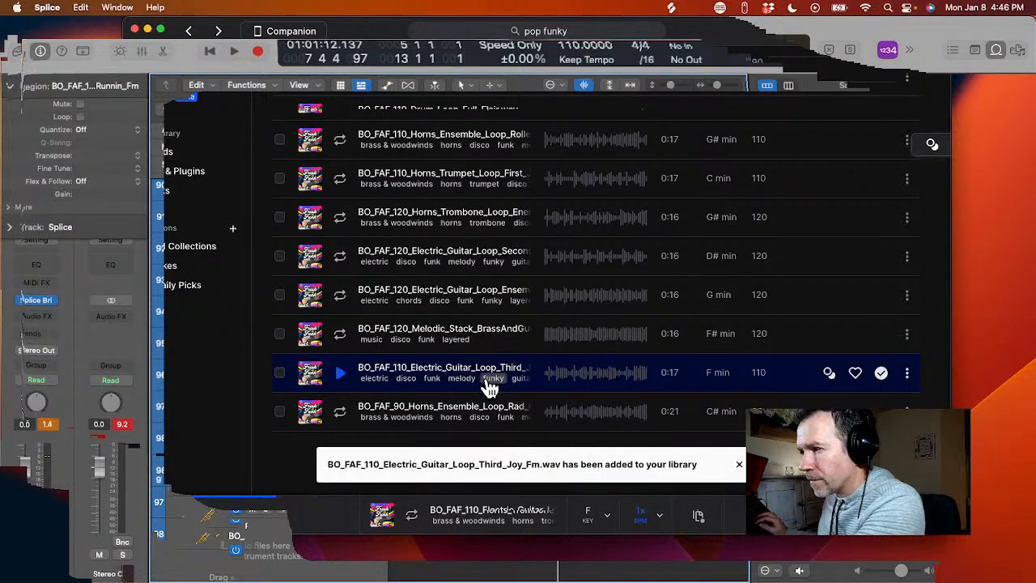
pyautogui.moveTo(417, 369); pyautogui.dragTo(453, 541)
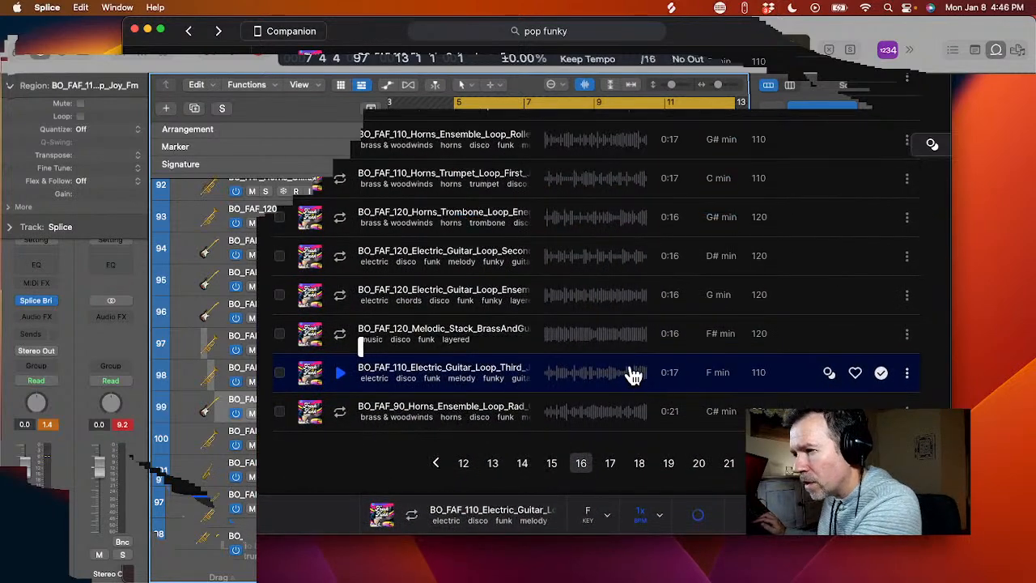
# - On results page 17, add BO_FAF_120_Electric_Guitar_Loop_Second_Moonlight_Fm.wav to the library after previewing it and place it on a new Logic Pro track at bar 5
pyautogui.click(610, 466)
pyautogui.scroll(-5, 640, 424)
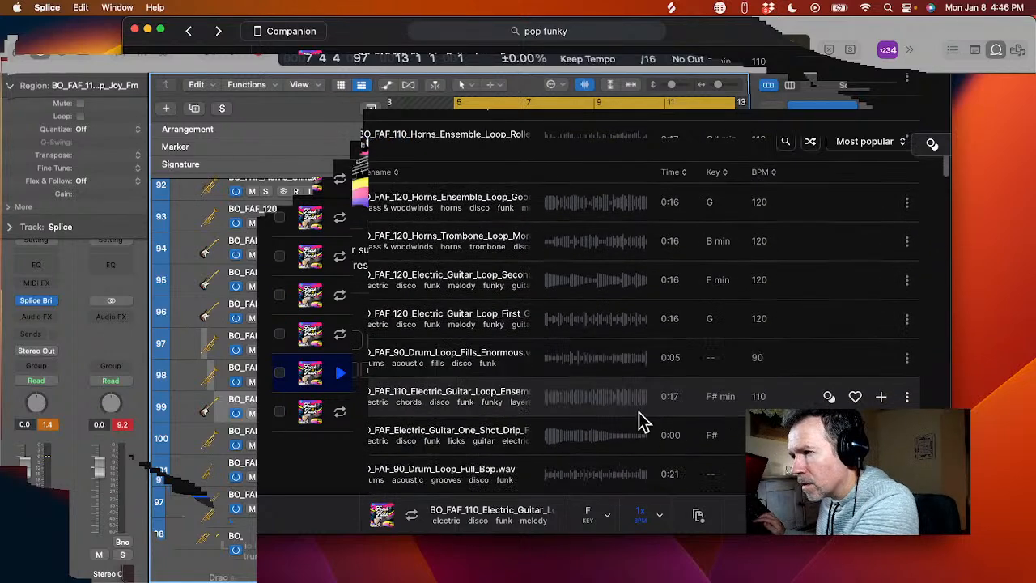
pyautogui.scroll(1, 639, 422)
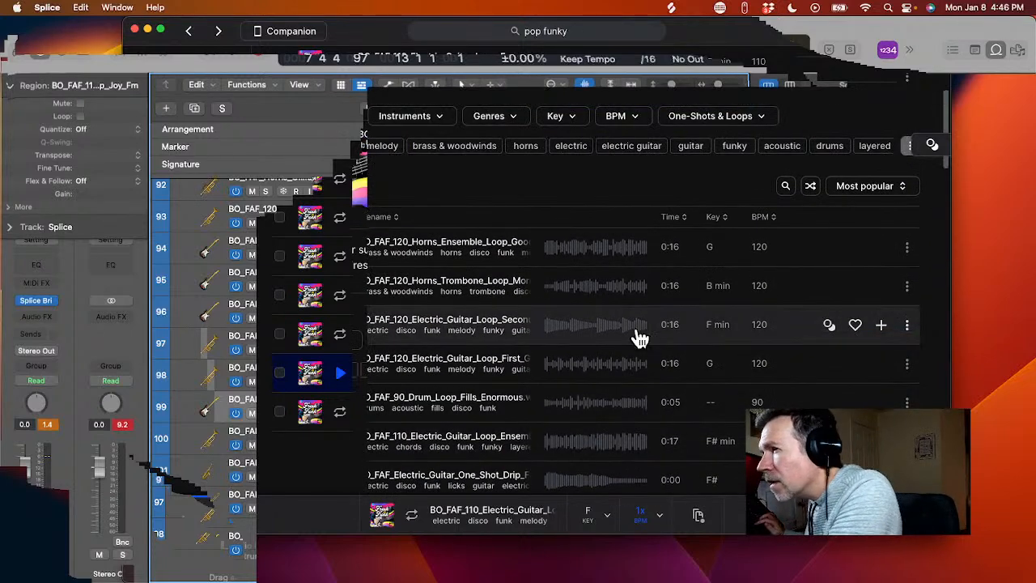
pyautogui.scroll(-3, 639, 336)
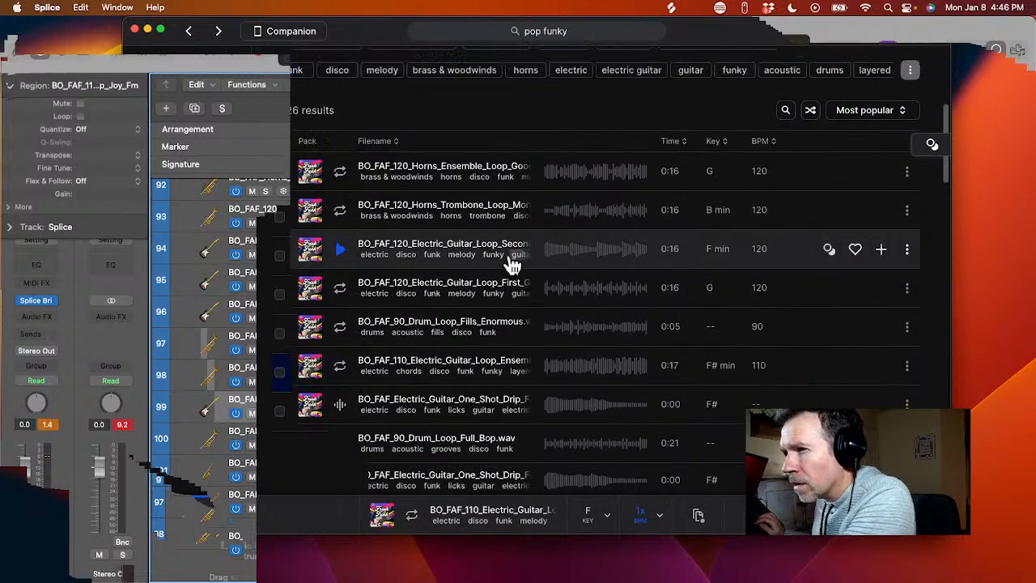
pyautogui.click(340, 249)
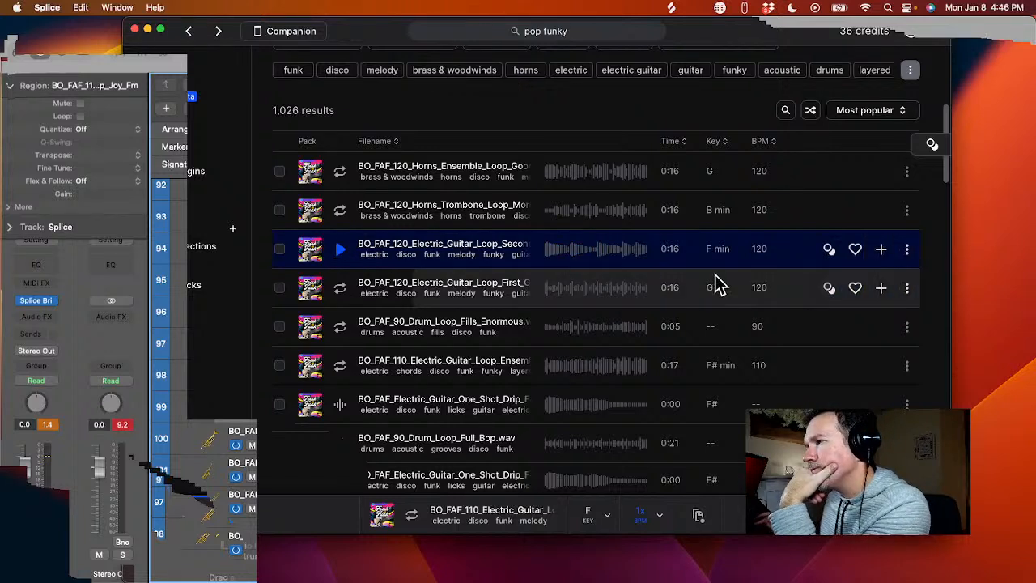
pyautogui.click(885, 253)
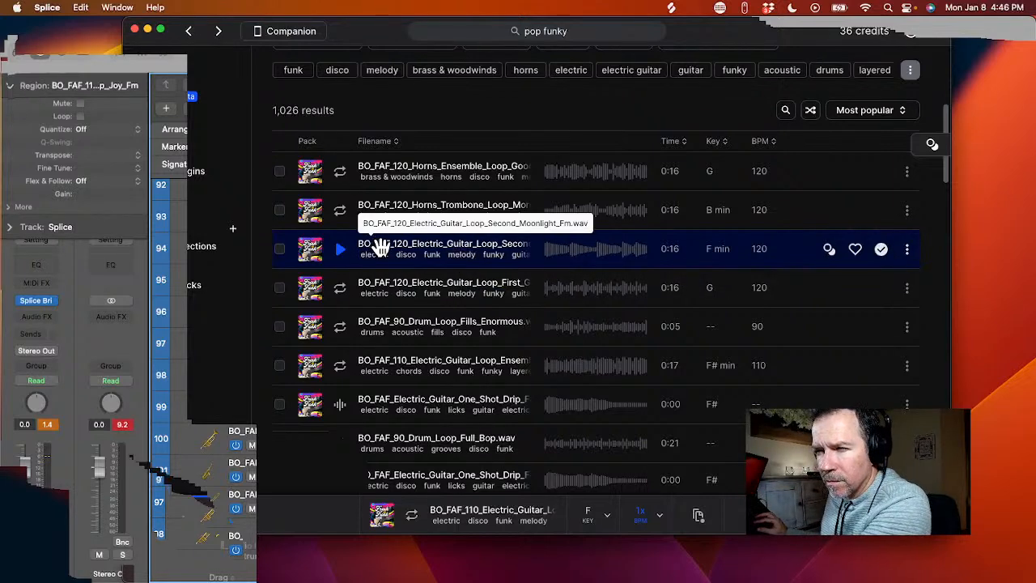
pyautogui.moveTo(381, 247); pyautogui.dragTo(451, 560)
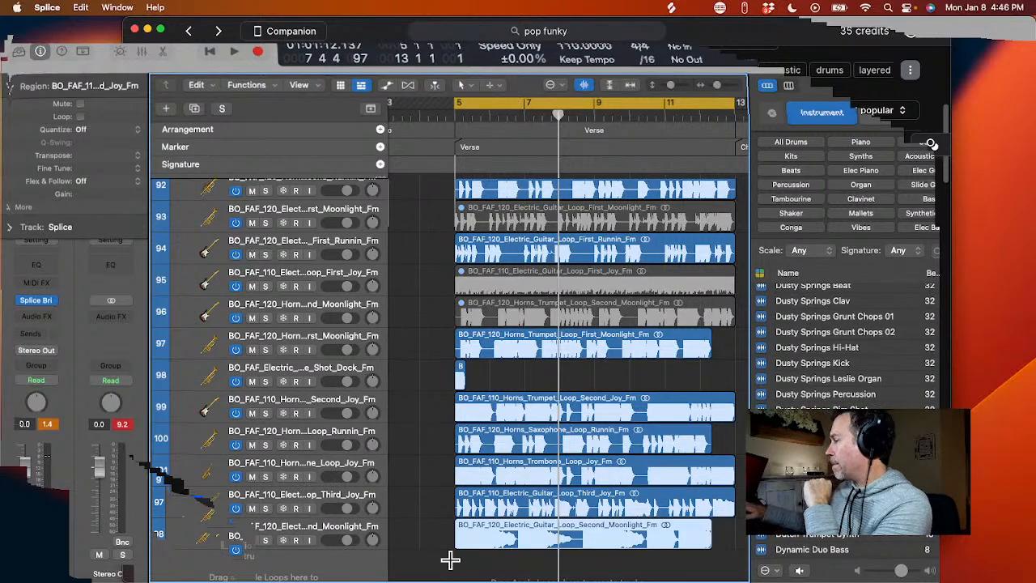
# - Find and preview BO_FAF_120_Horns_Ensemble_Loop_Moonlight_Fm.wav, add it to the library, and place it on a new Logic Pro track at bar 5
pyautogui.scroll(-1, 490, 335)
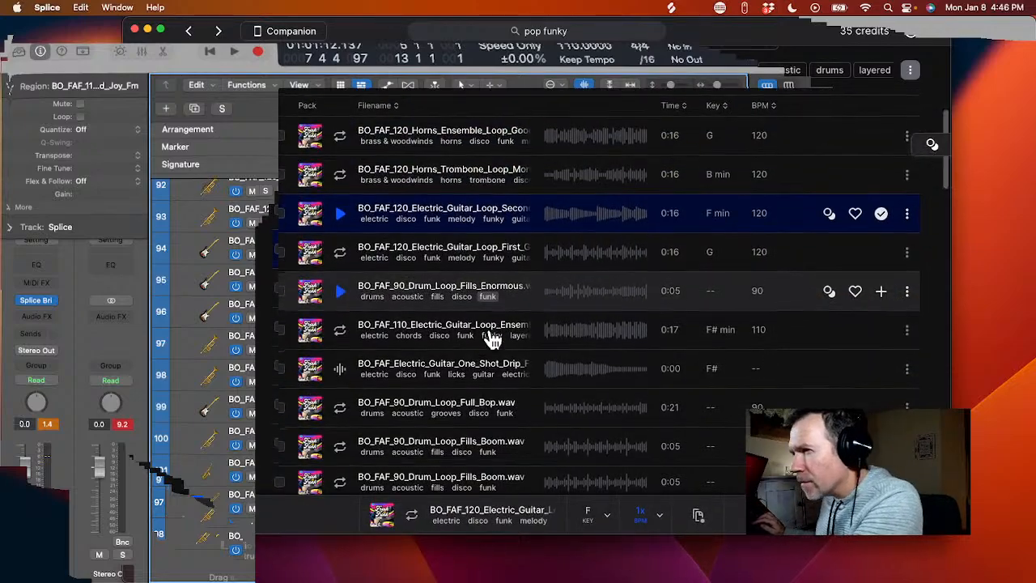
pyautogui.scroll(-8, 491, 335)
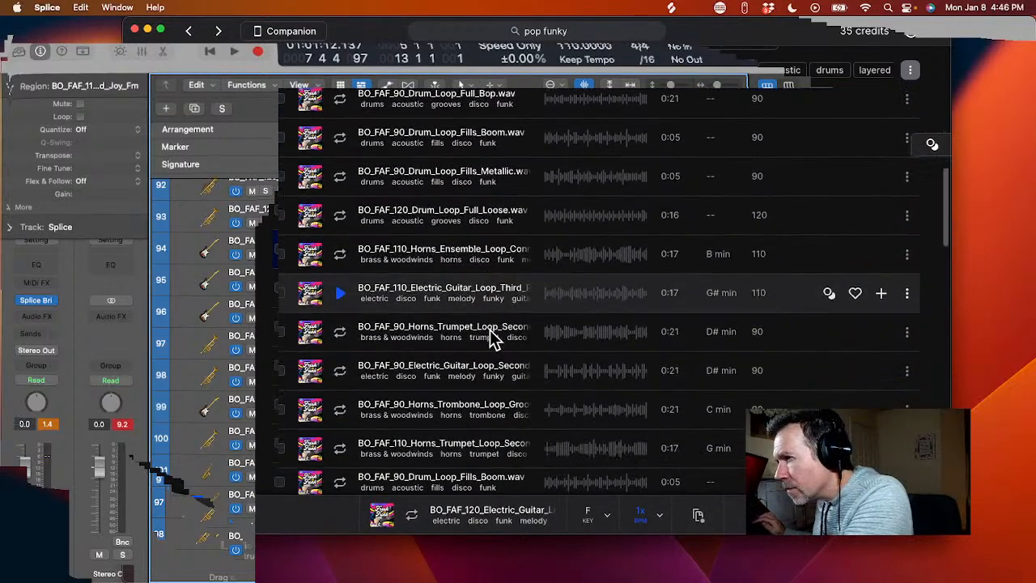
pyautogui.scroll(-8, 490, 335)
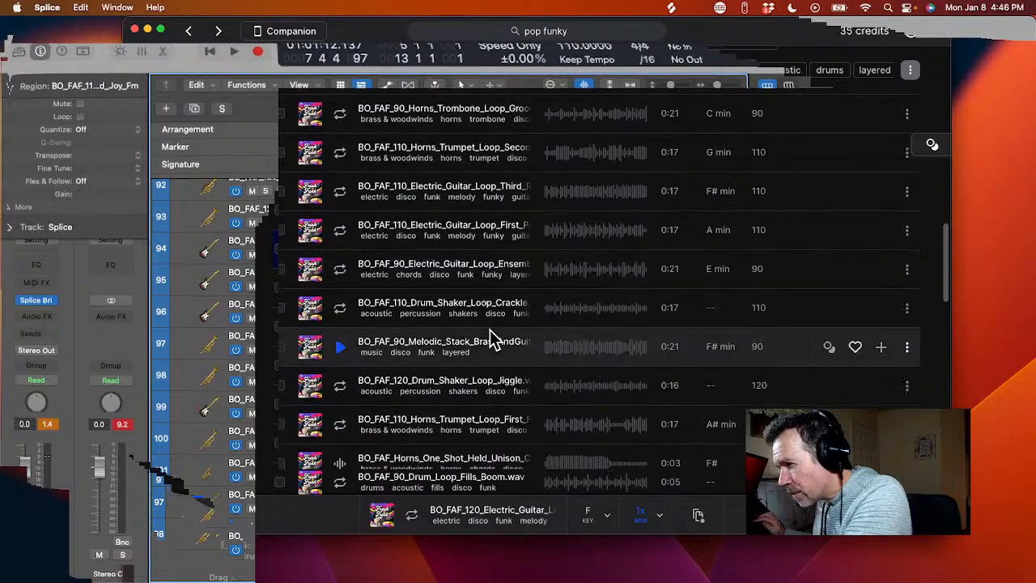
pyautogui.scroll(-9, 490, 335)
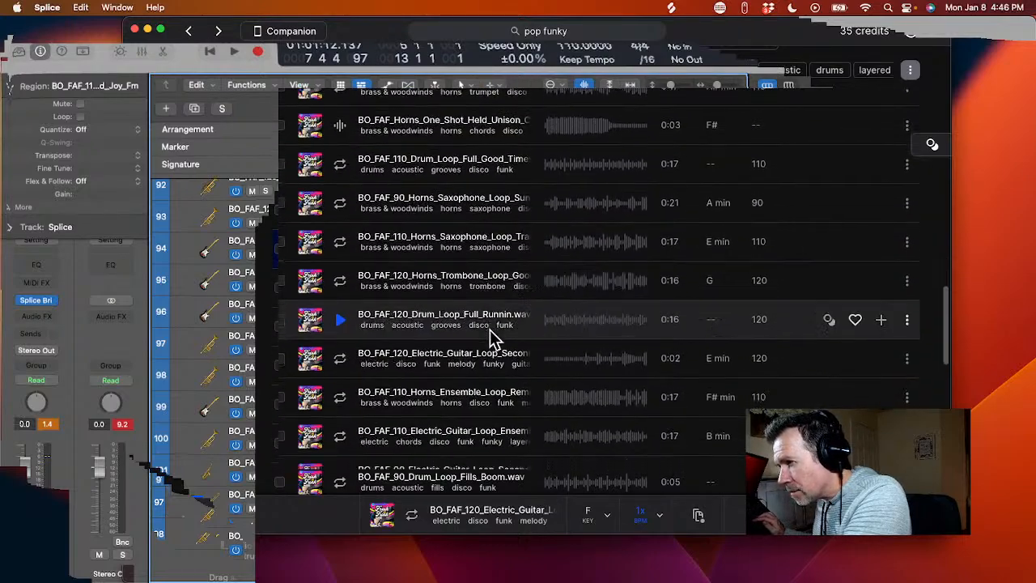
pyautogui.scroll(-7, 490, 335)
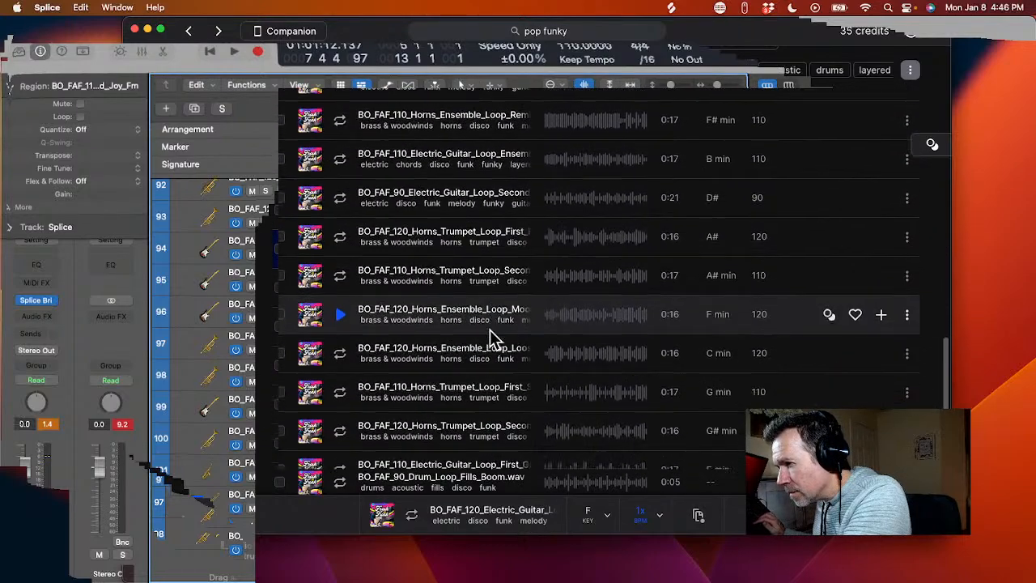
pyautogui.click(337, 317)
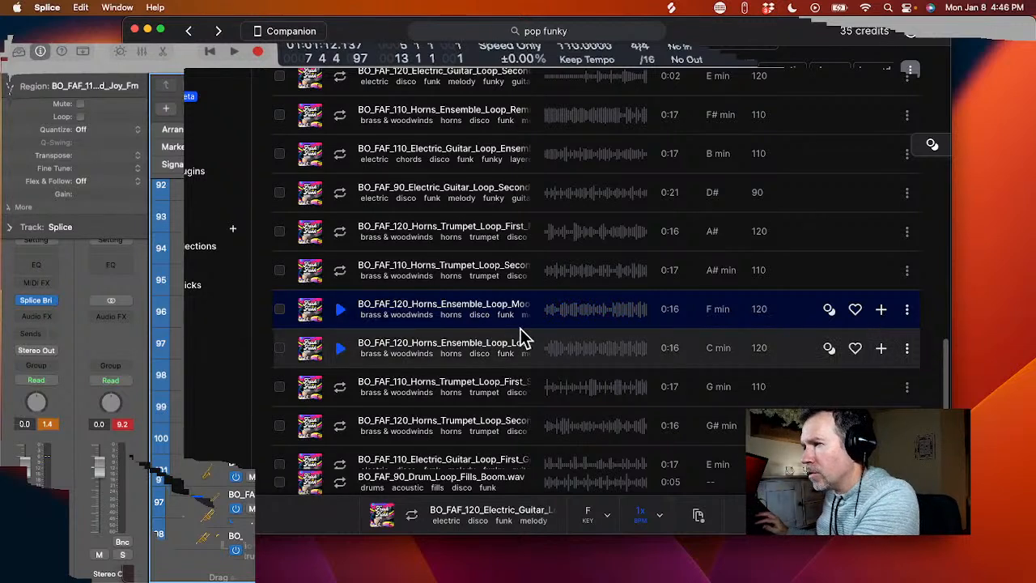
pyautogui.click(881, 313)
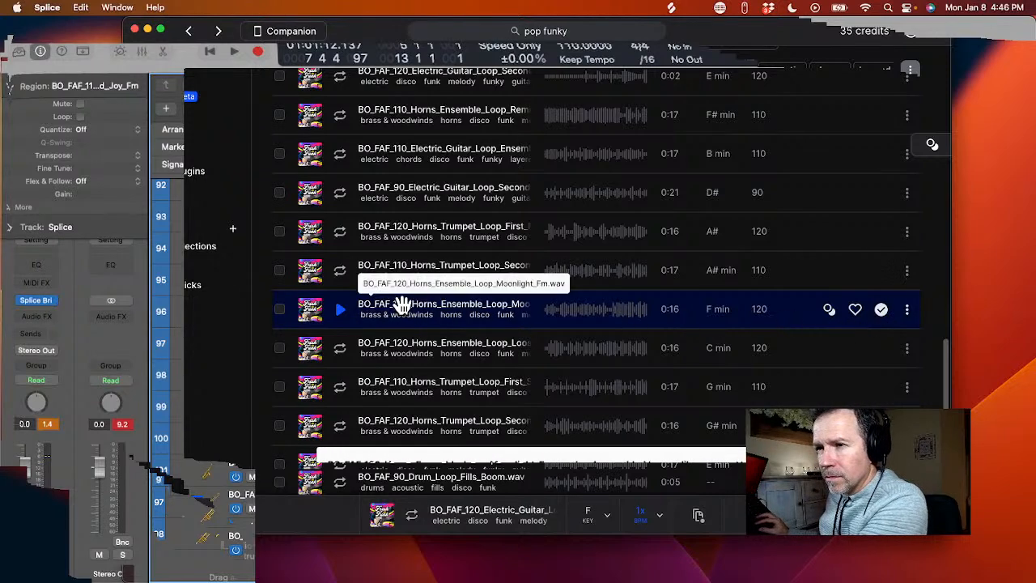
pyautogui.moveTo(399, 312); pyautogui.dragTo(452, 549)
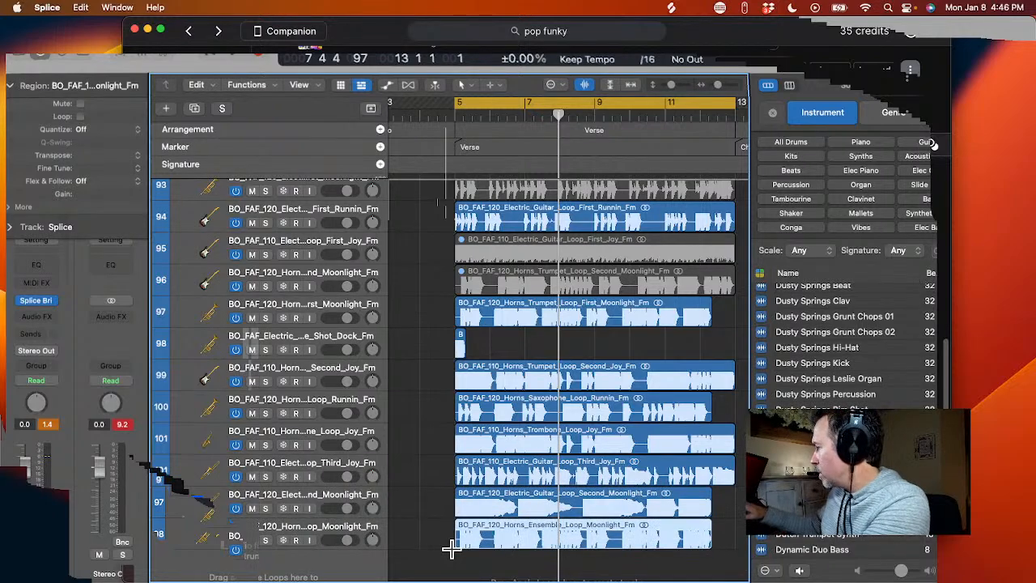
# - Preview BO_FAF_110_Horns_Saxophone_Loop_Joy_Fm.wav, add it to the library, and place it on a new Logic Pro track at bar 5
pyautogui.scroll(-2, 566, 429)
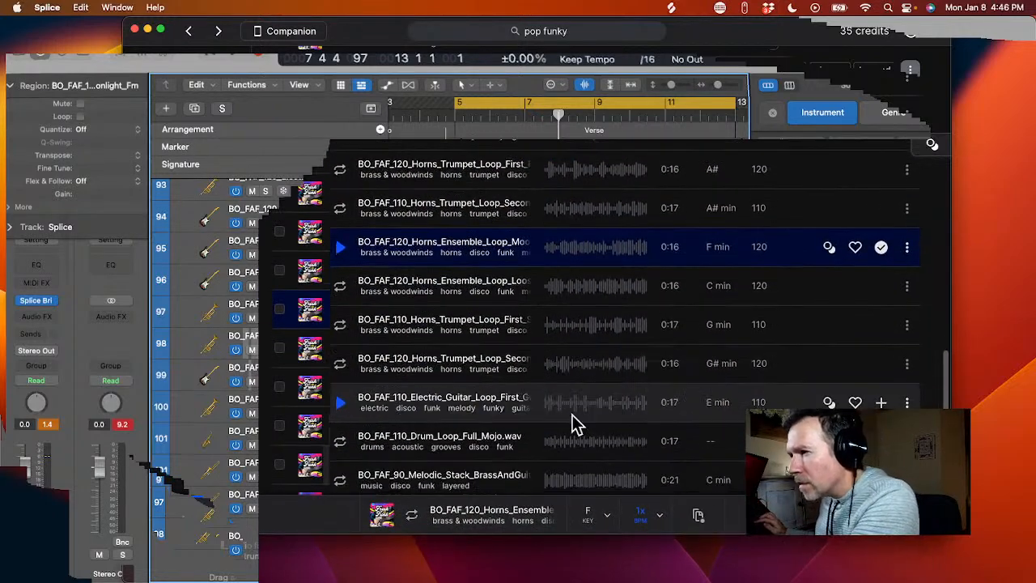
pyautogui.scroll(-5, 571, 422)
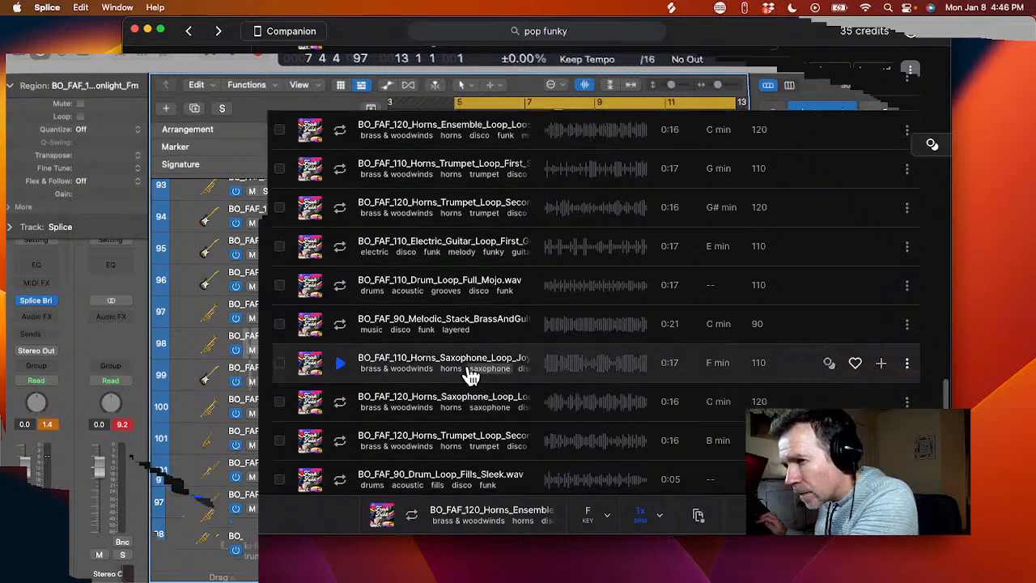
pyautogui.click(341, 364)
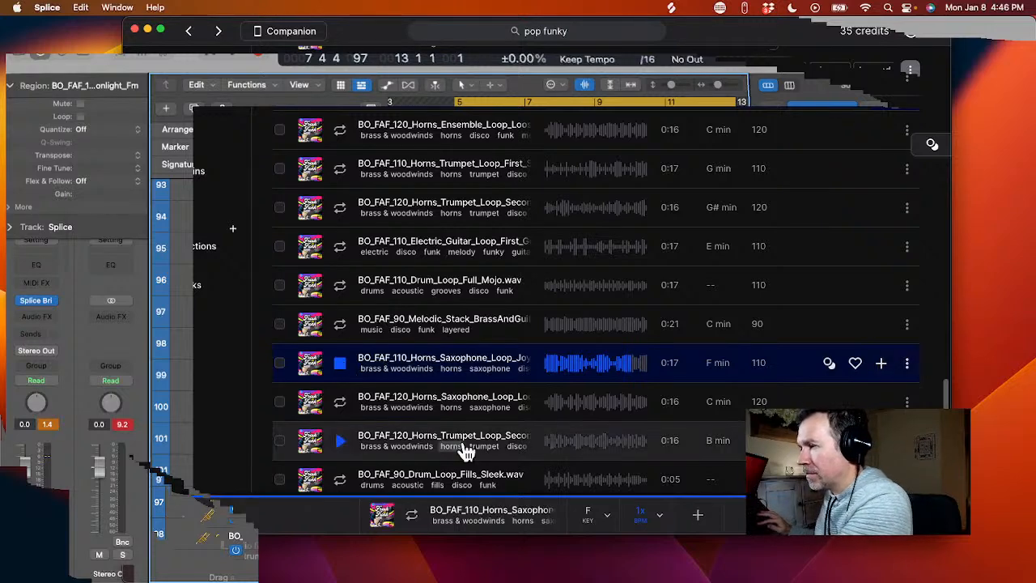
pyautogui.click(880, 366)
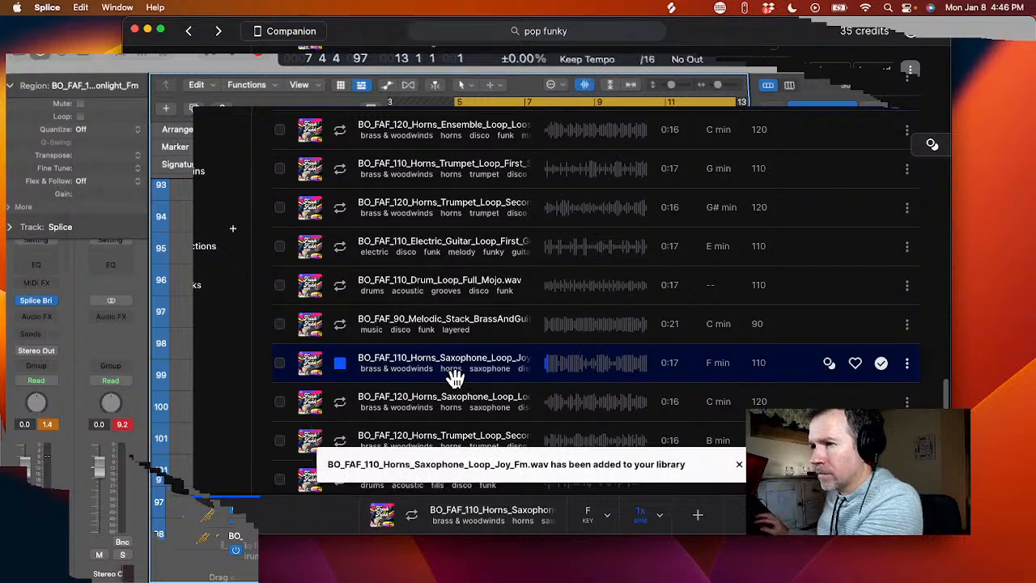
pyautogui.click(342, 368)
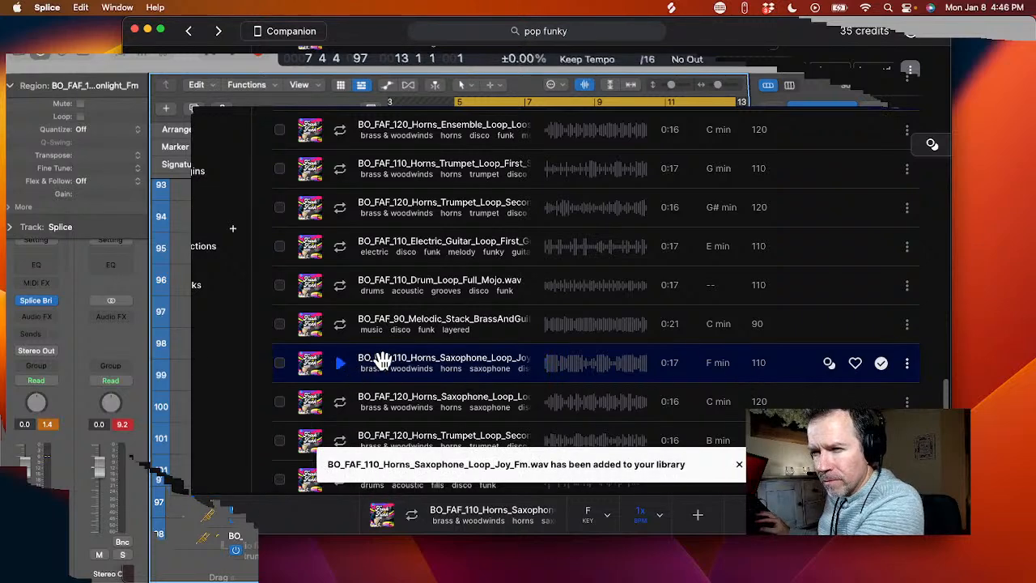
pyautogui.moveTo(379, 361); pyautogui.dragTo(458, 549)
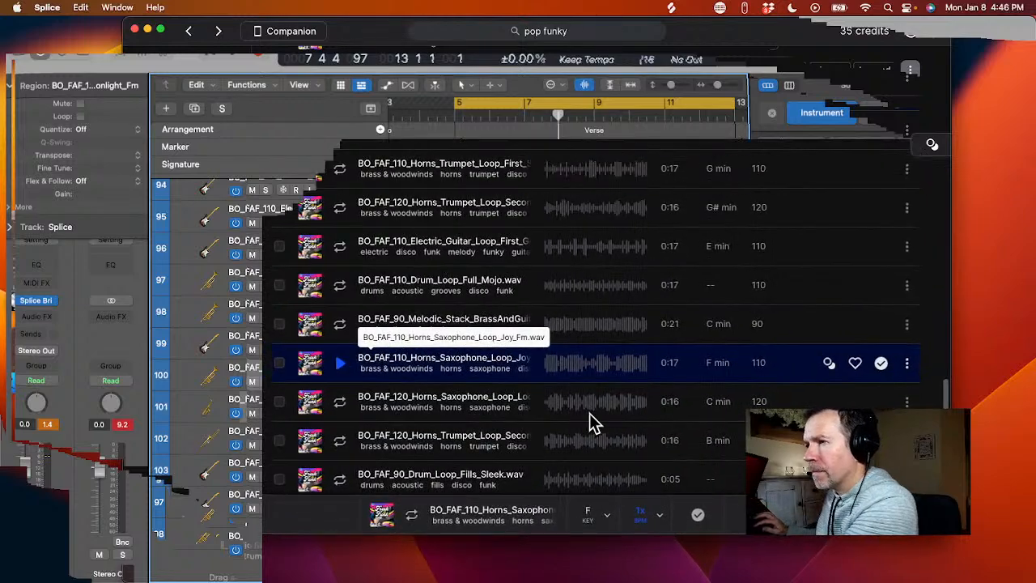
# - On results page 18, preview BO_FAF_120_Horns_Trombone_Loop_Moonlight_Fm.wav, add it to the library, and place it on a new Logic Pro track at bar 5
pyautogui.scroll(-5, 589, 419)
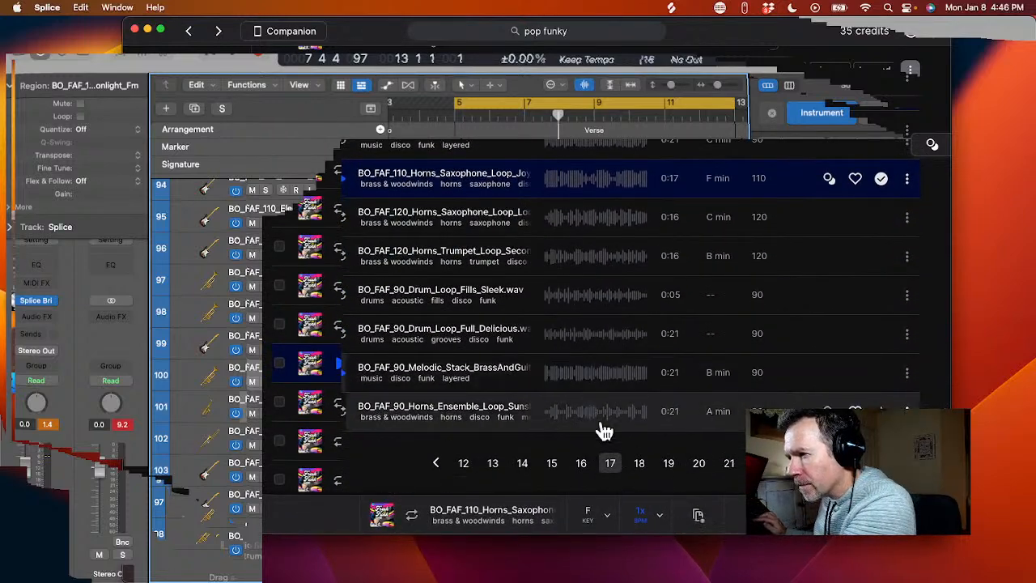
pyautogui.click(640, 472)
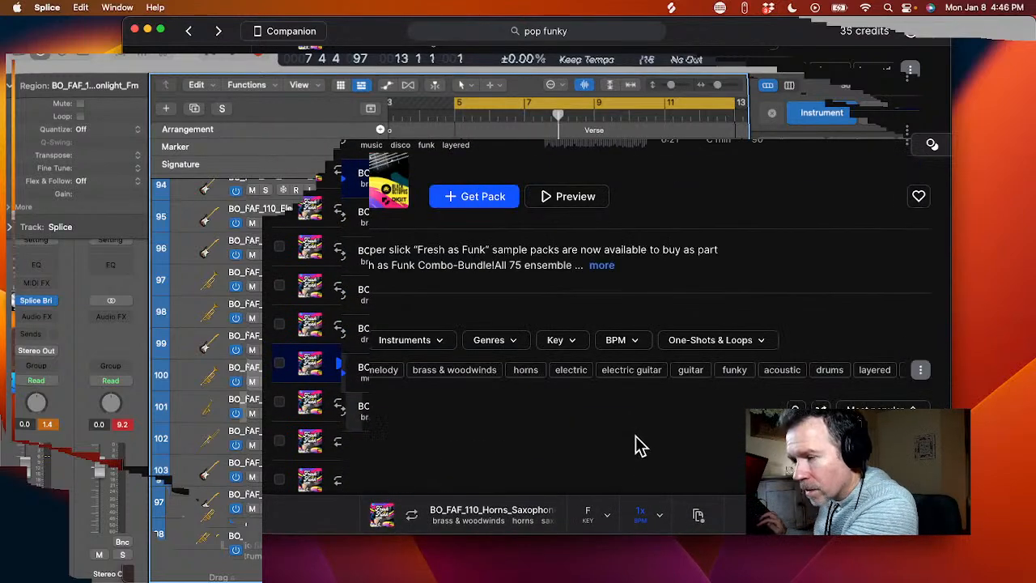
pyautogui.scroll(-3, 629, 428)
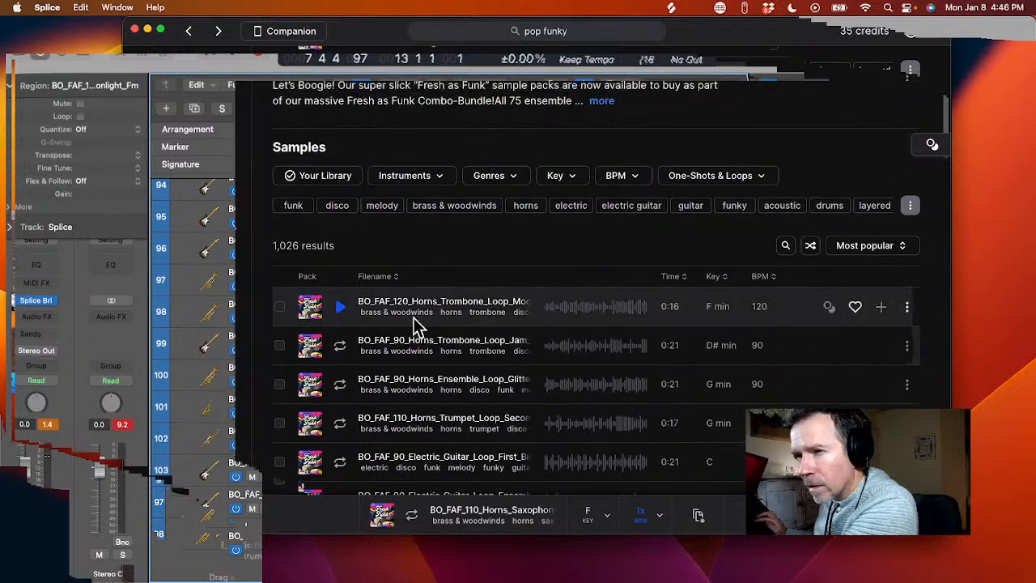
pyautogui.click(340, 307)
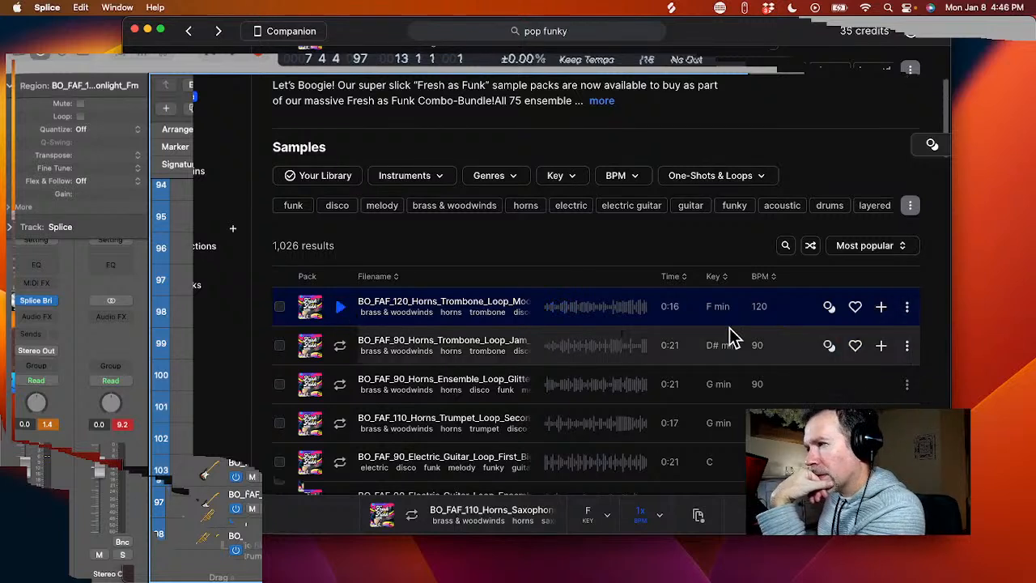
pyautogui.click(881, 306)
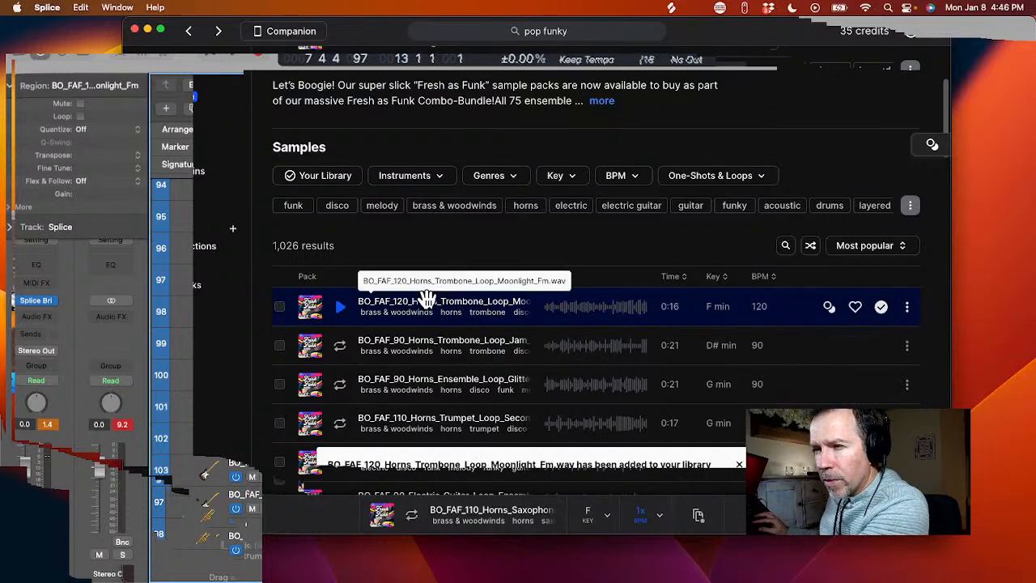
pyautogui.moveTo(437, 304); pyautogui.dragTo(452, 542)
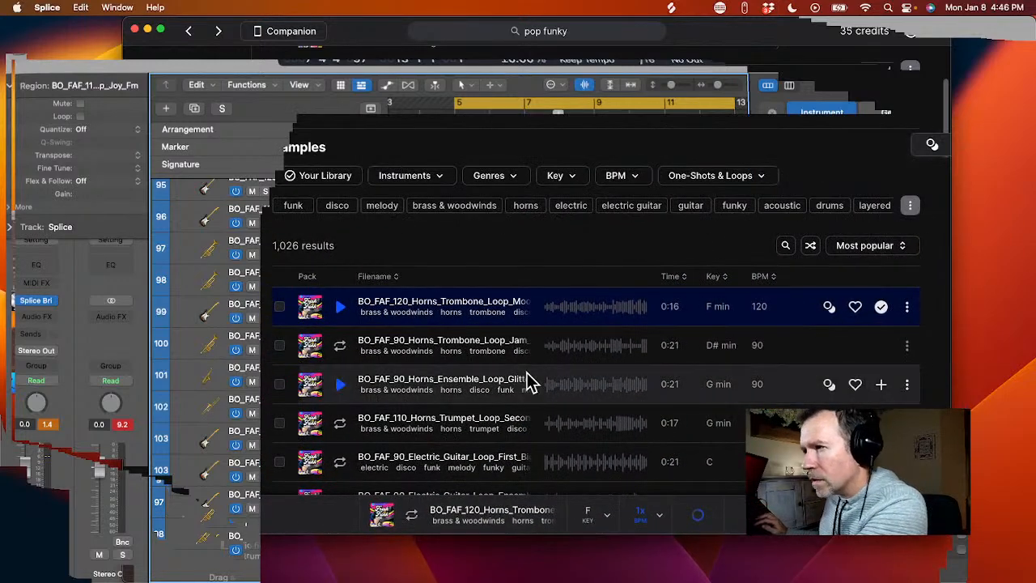
# - Find and preview BO_FAF_120_Electric_Guitar_Loop_Third_Runnin_Fm.wav, add it to the library, and place it on a new Logic Pro track at bar 5
pyautogui.scroll(-1, 527, 377)
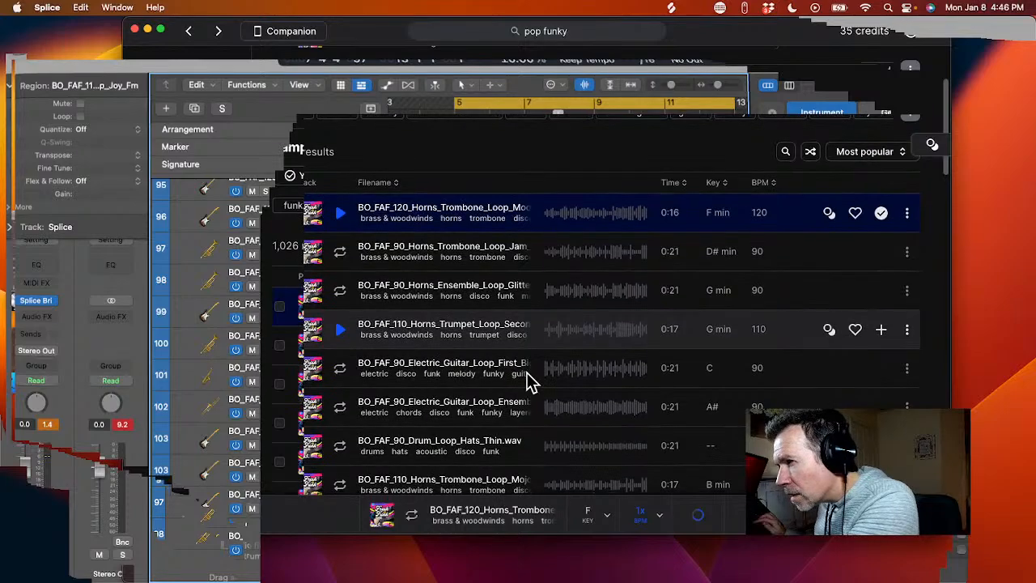
pyautogui.scroll(-4, 528, 379)
pyautogui.scroll(-9, 528, 379)
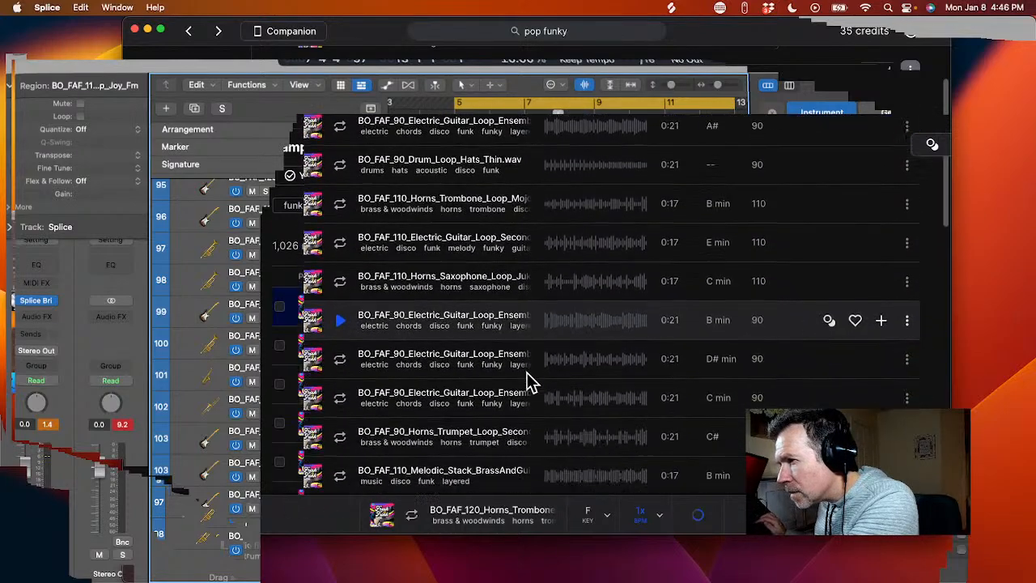
pyautogui.scroll(-1, 528, 380)
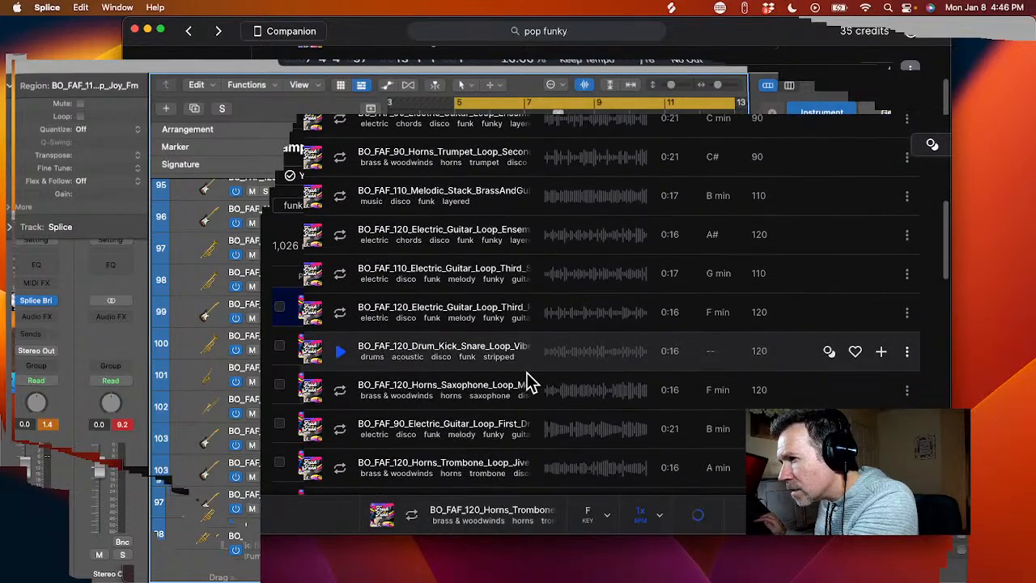
pyautogui.click(340, 313)
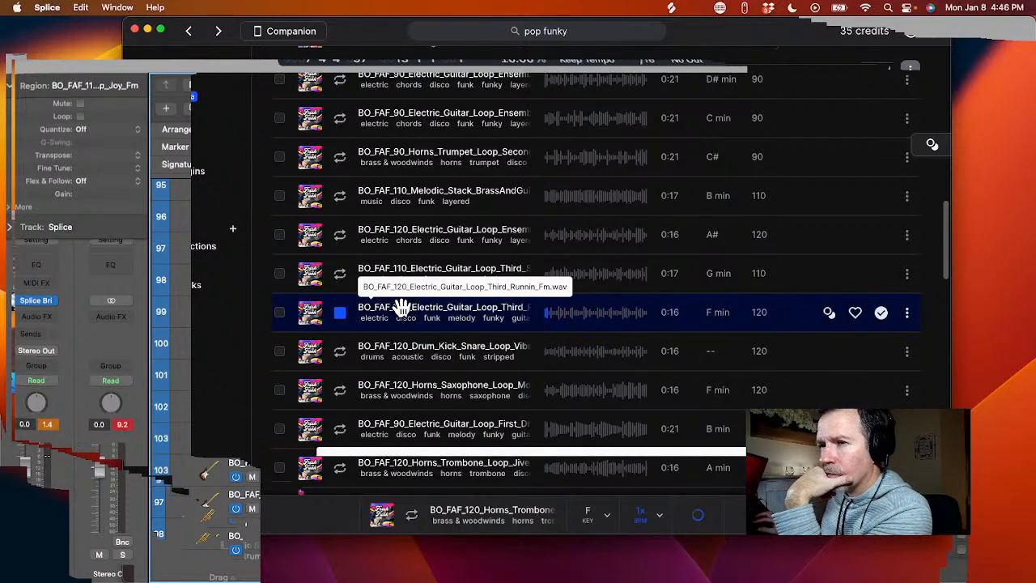
pyautogui.moveTo(402, 308); pyautogui.dragTo(606, 571)
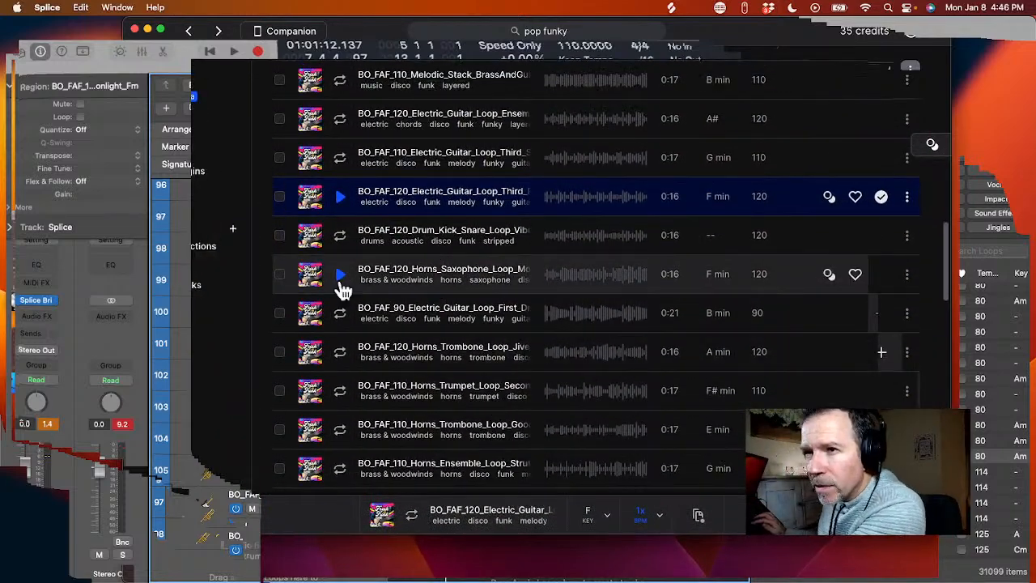
# - Preview BO_FAF_120_Horns_Saxophone_Loop_Moonlight_Fm.wav and BO_FAF_120_Horns_Trombone_Loop_Runnin_Fm.wav, add both to the library, and place each on a new Logic Pro track at bar 5
pyautogui.click(340, 275)
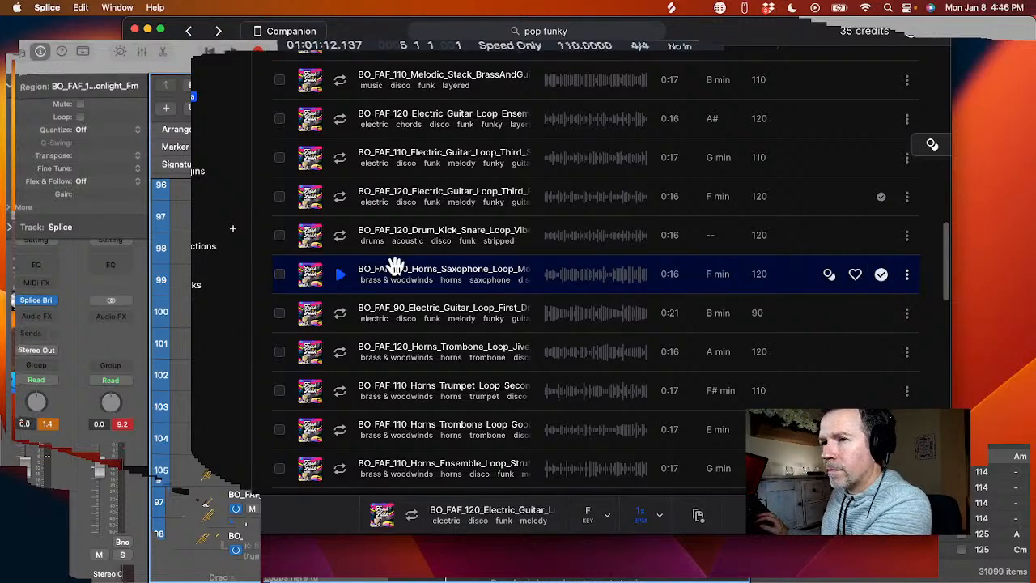
pyautogui.moveTo(374, 268); pyautogui.dragTo(435, 547)
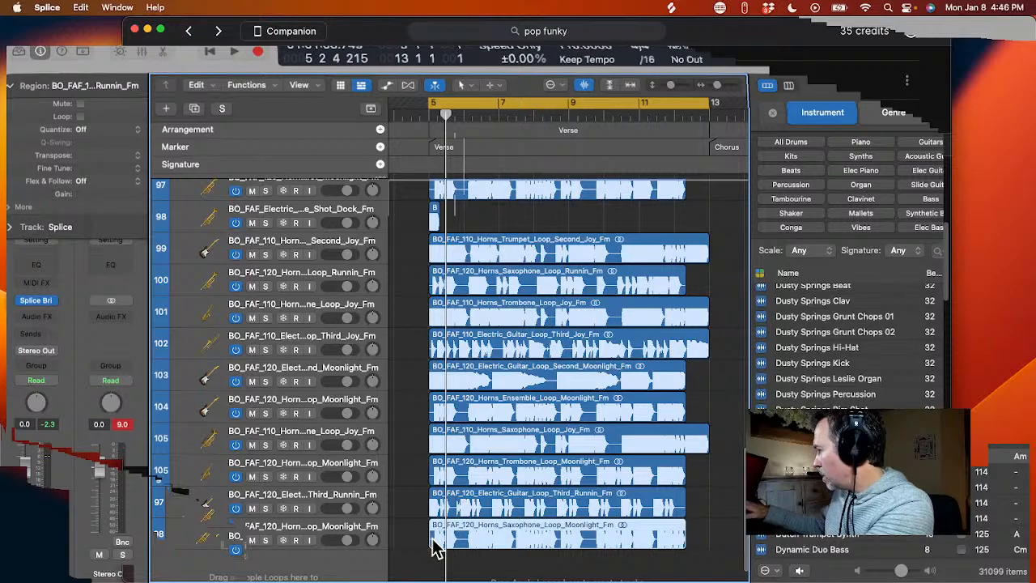
pyautogui.scroll(-1, 528, 387)
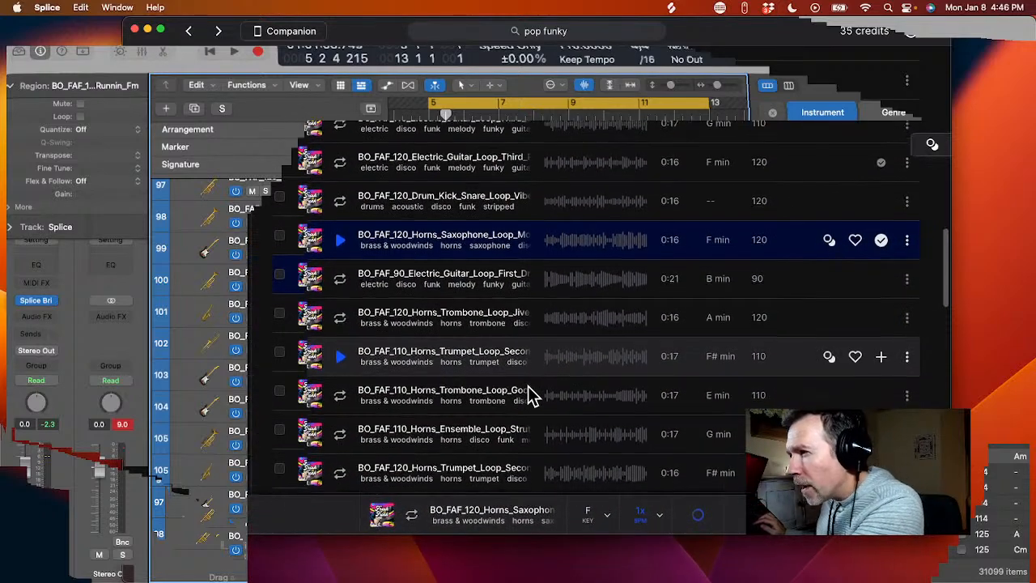
pyautogui.scroll(-6, 528, 392)
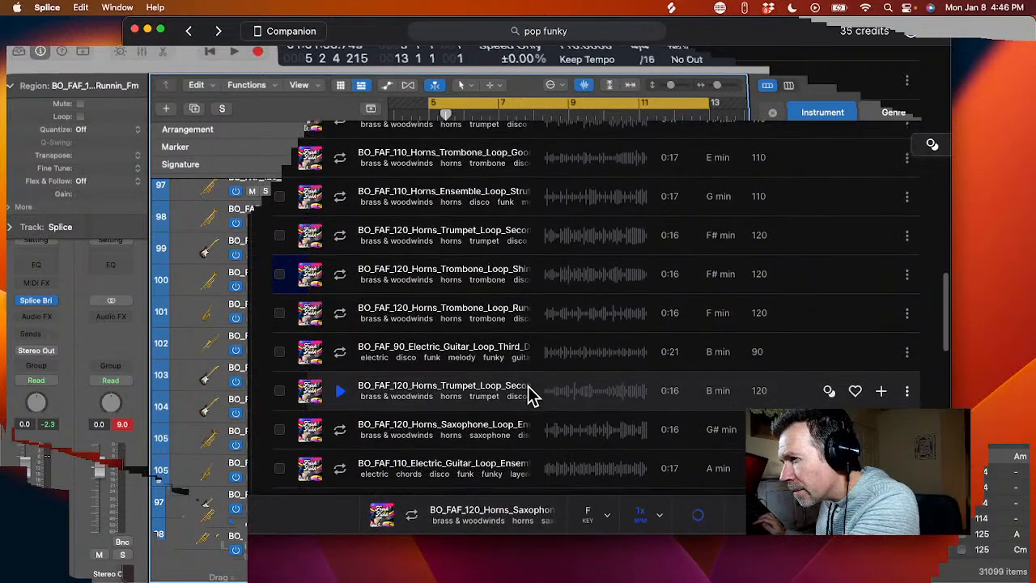
pyautogui.click(343, 318)
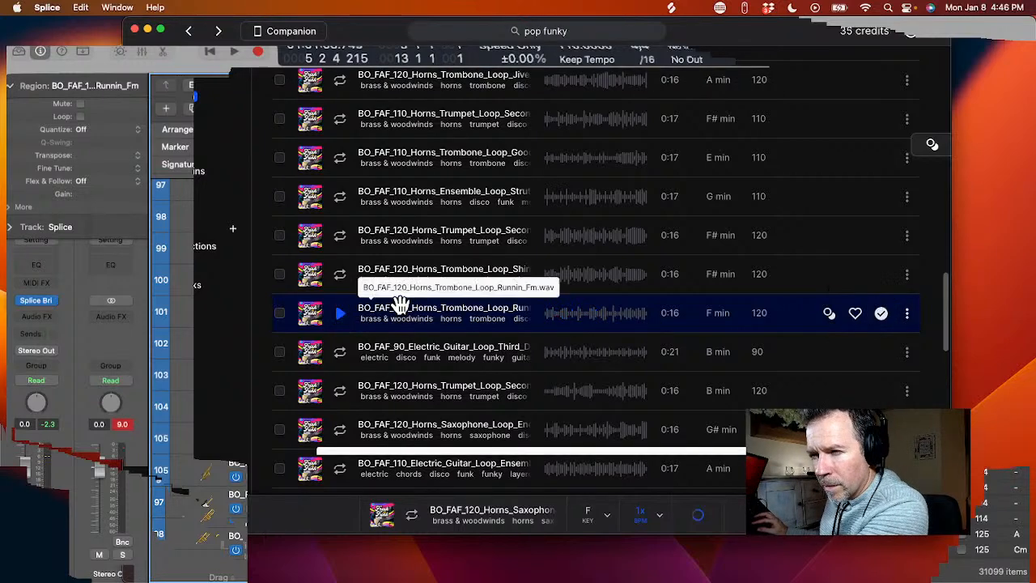
pyautogui.moveTo(402, 300); pyautogui.dragTo(433, 548)
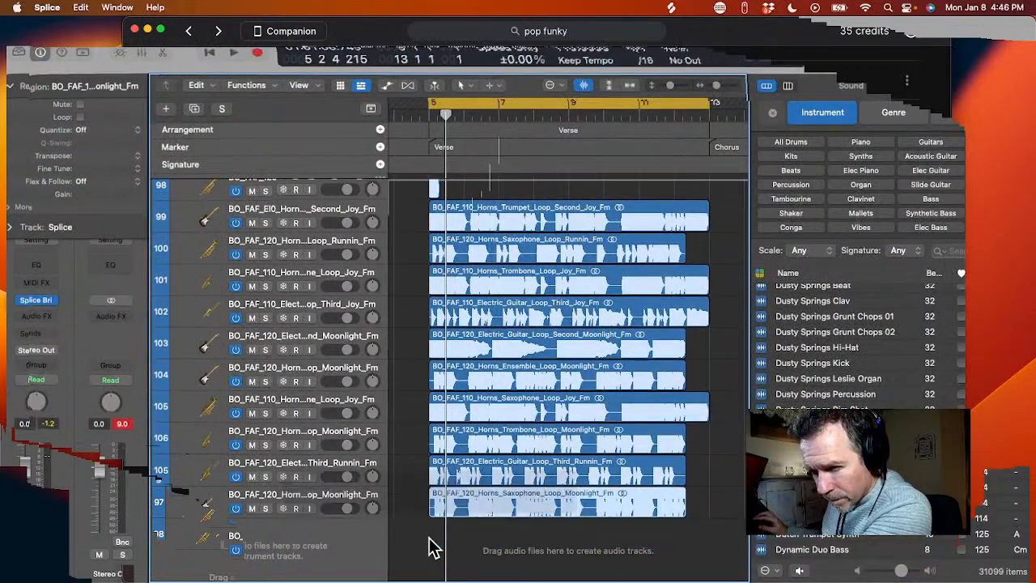
pyautogui.press('super+Tab')
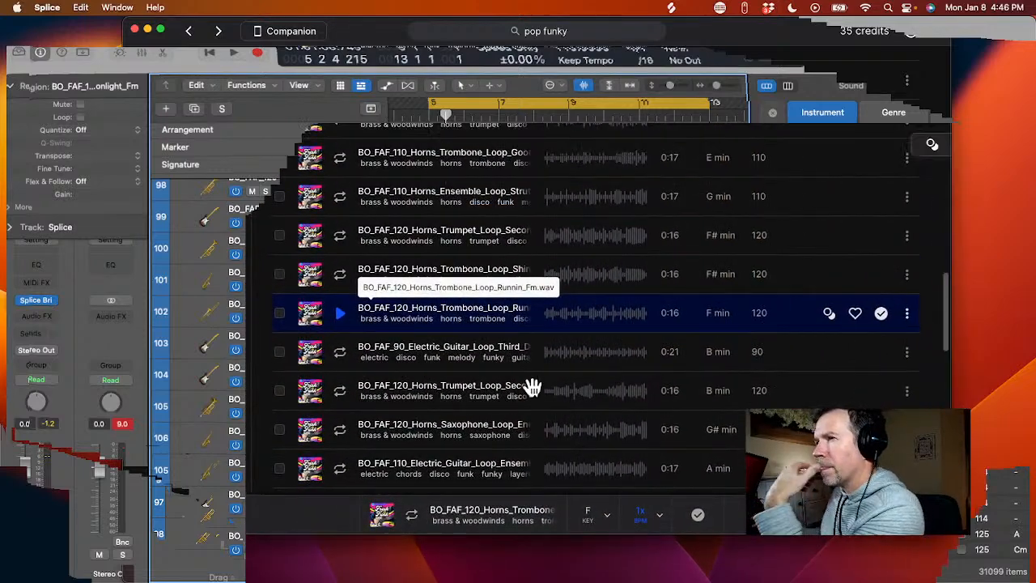
# - Check the rest of results page 18 for F minor loops, then preview the 120 and 110 BPM F minor ensemble electric guitar loops on page 19
pyautogui.scroll(-5, 510, 372)
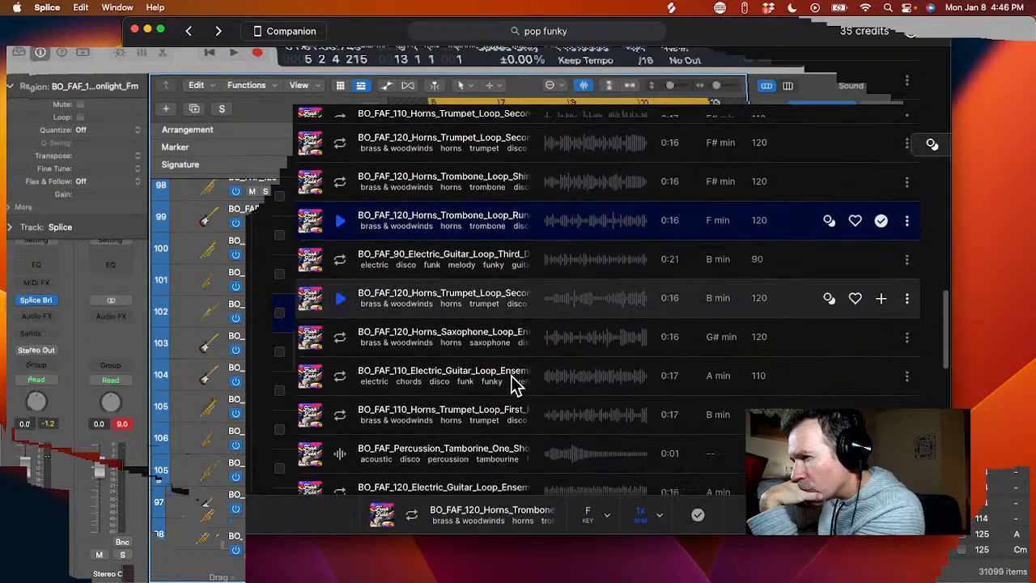
pyautogui.scroll(-8, 516, 391)
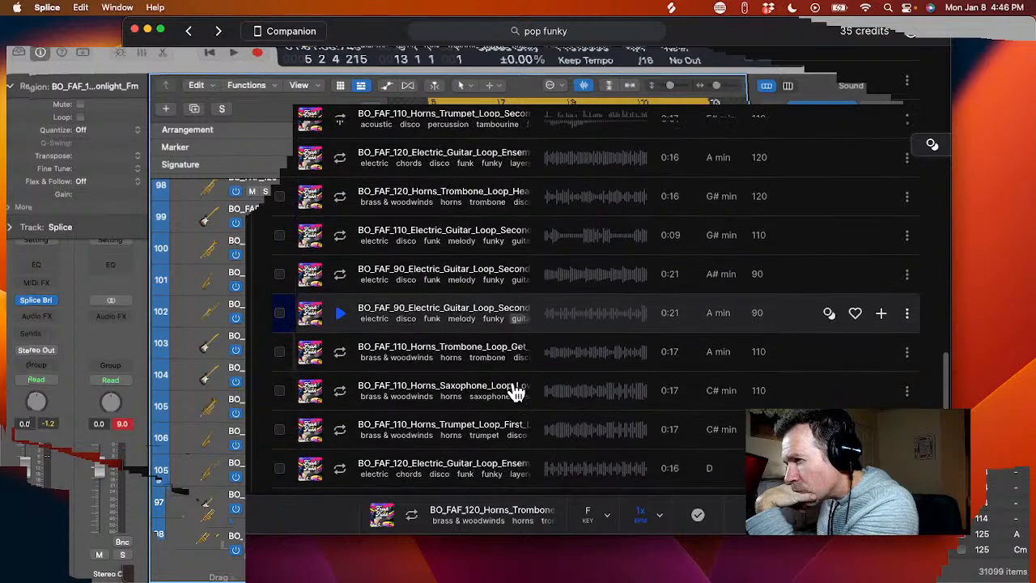
pyautogui.scroll(-4, 516, 391)
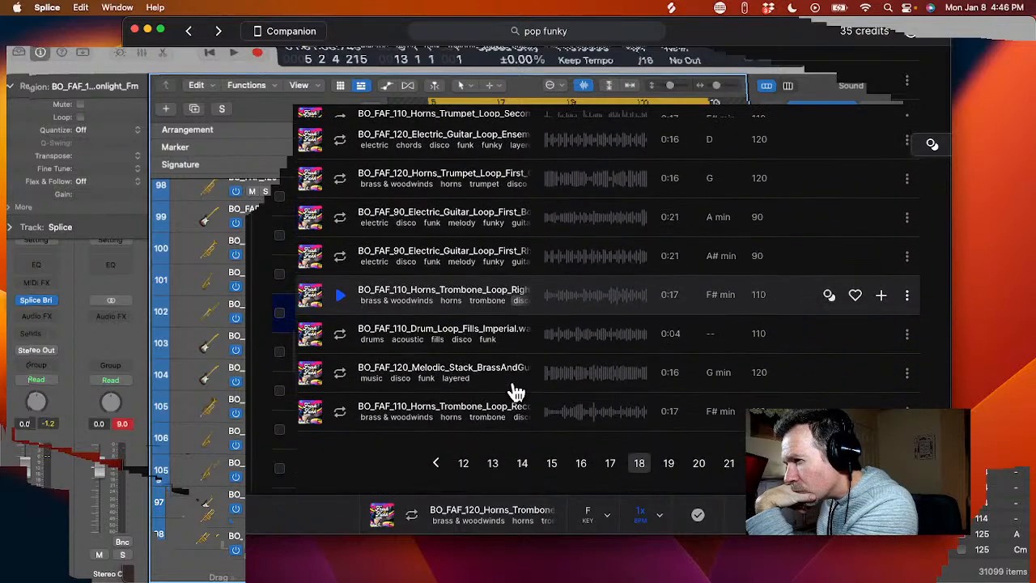
pyautogui.click(668, 465)
pyautogui.scroll(-4, 626, 419)
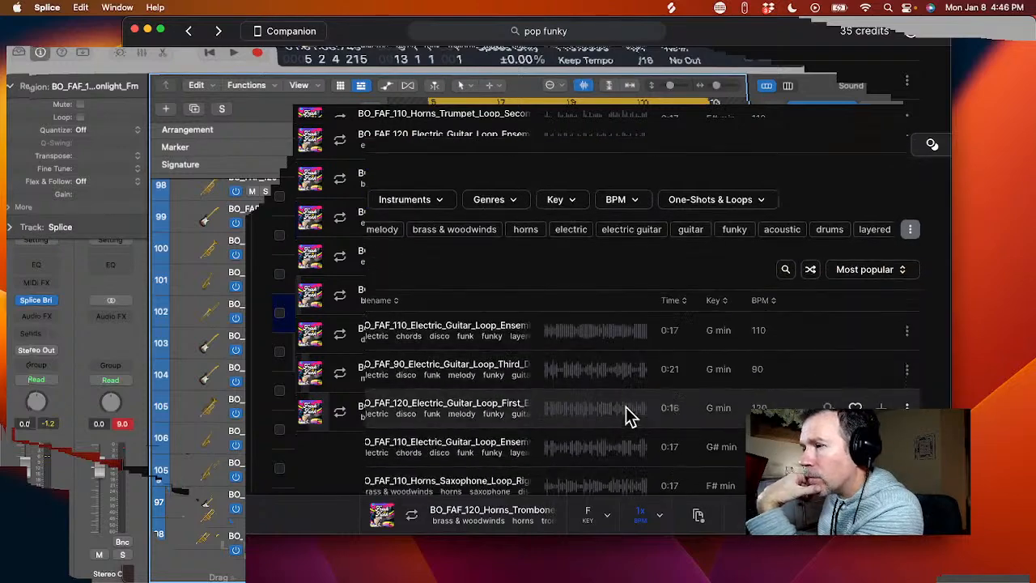
pyautogui.scroll(-5, 629, 417)
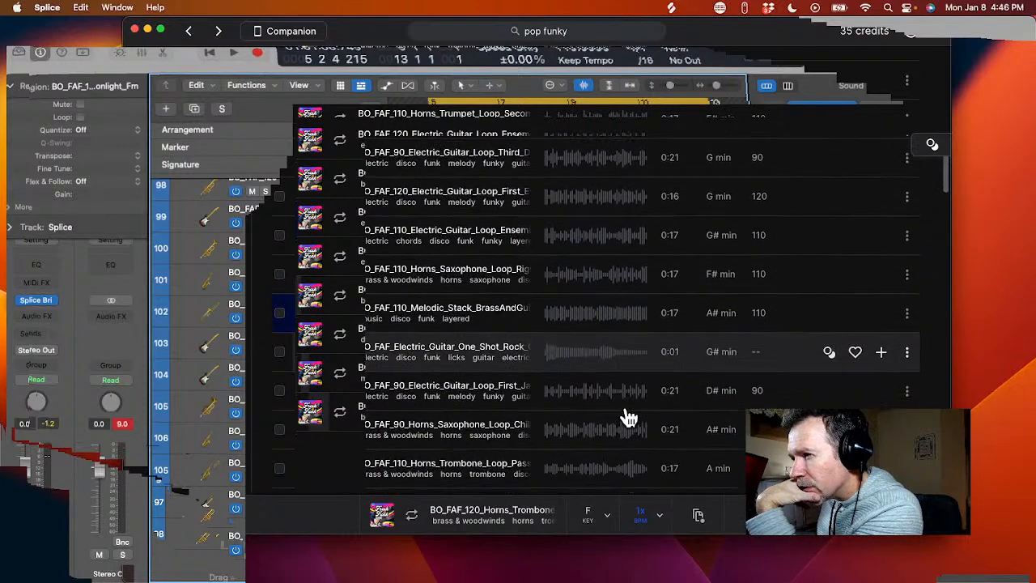
pyautogui.scroll(-8, 630, 416)
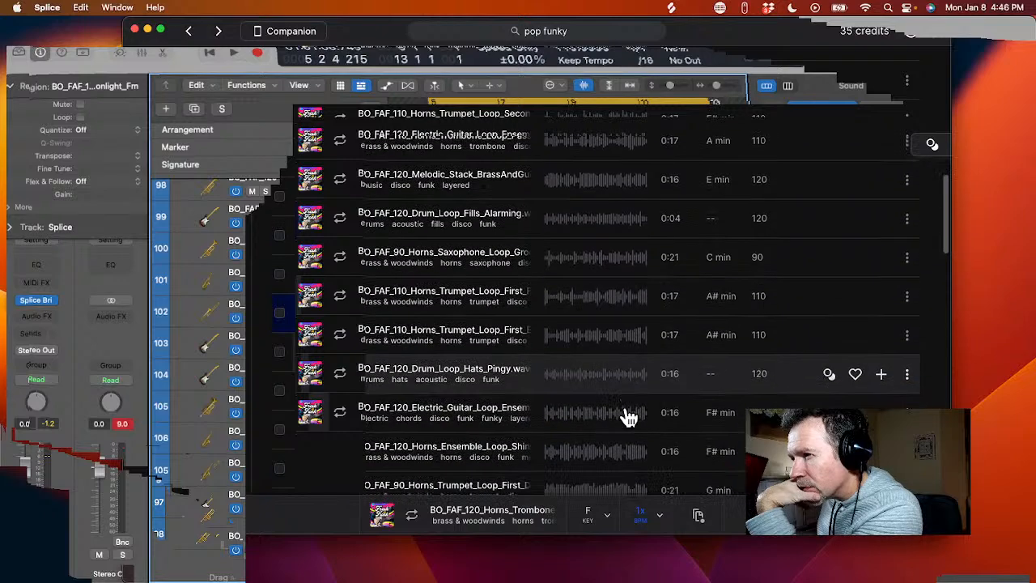
pyautogui.scroll(-8, 630, 417)
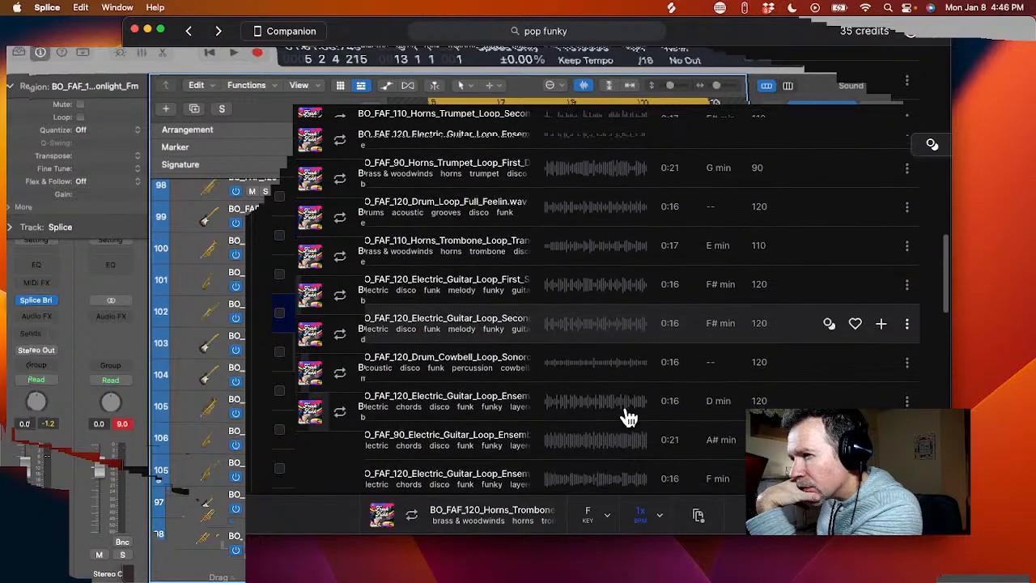
pyautogui.scroll(-2, 629, 417)
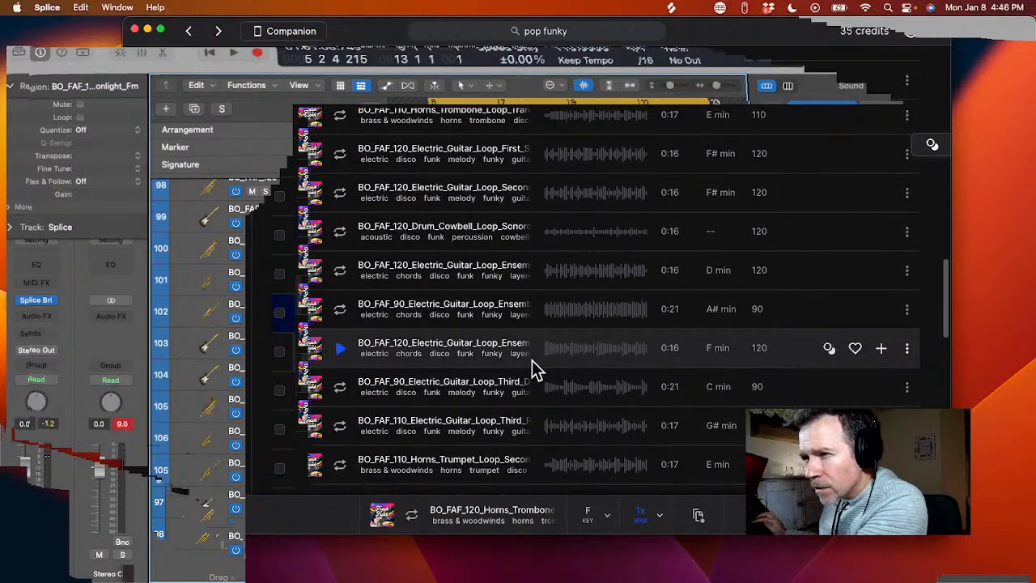
pyautogui.click(341, 355)
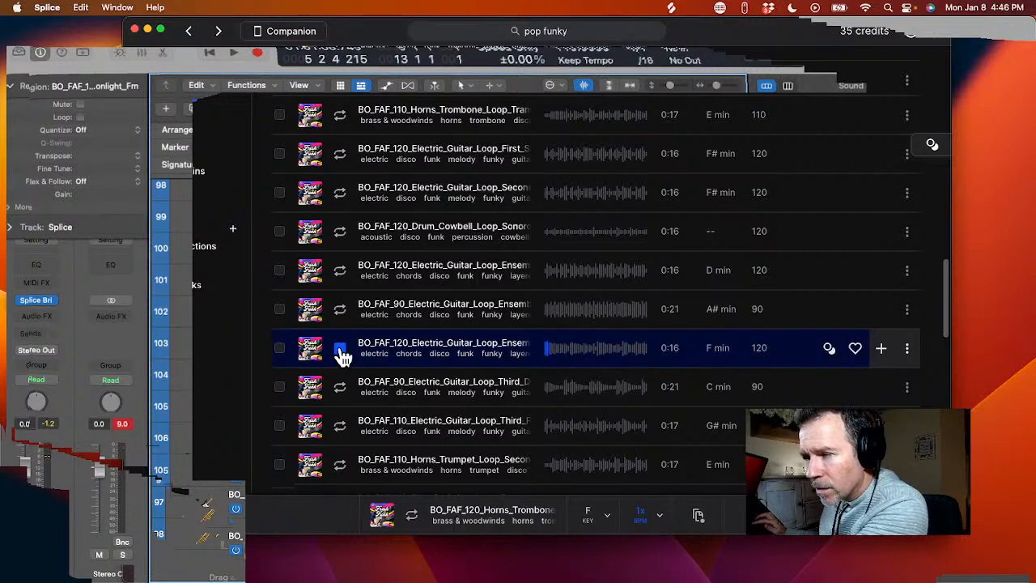
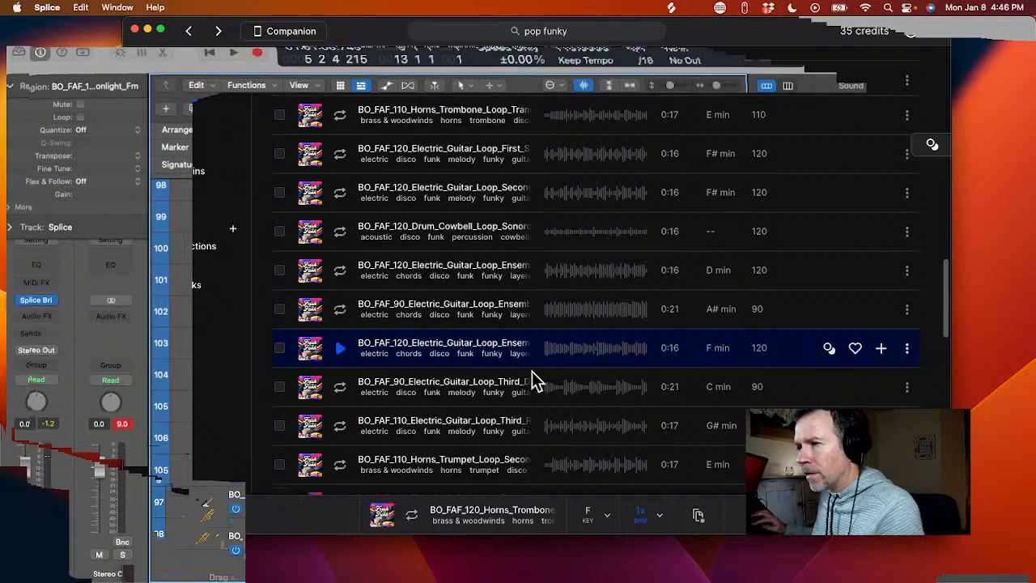
pyautogui.scroll(-3, 544, 374)
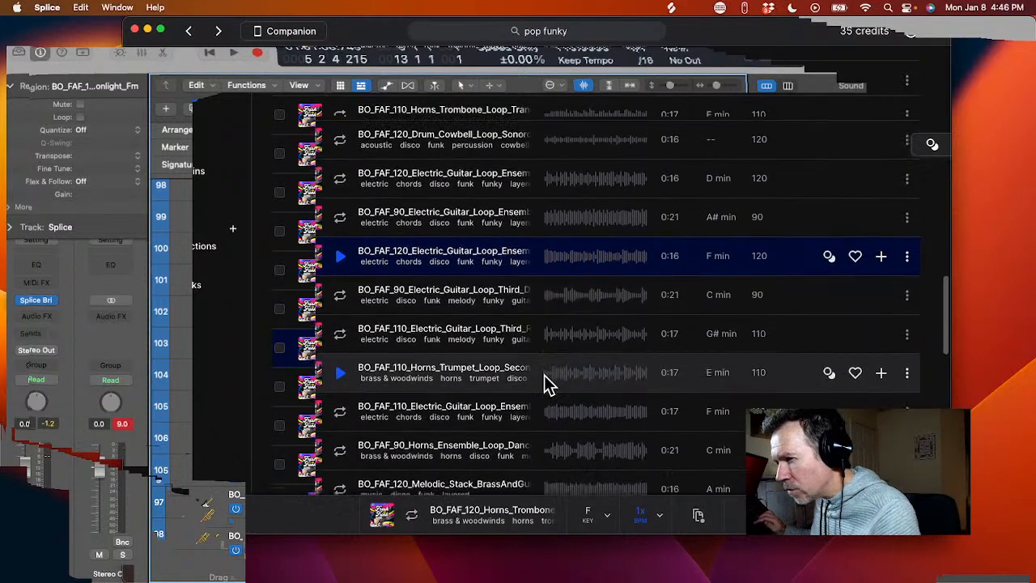
pyautogui.click(343, 383)
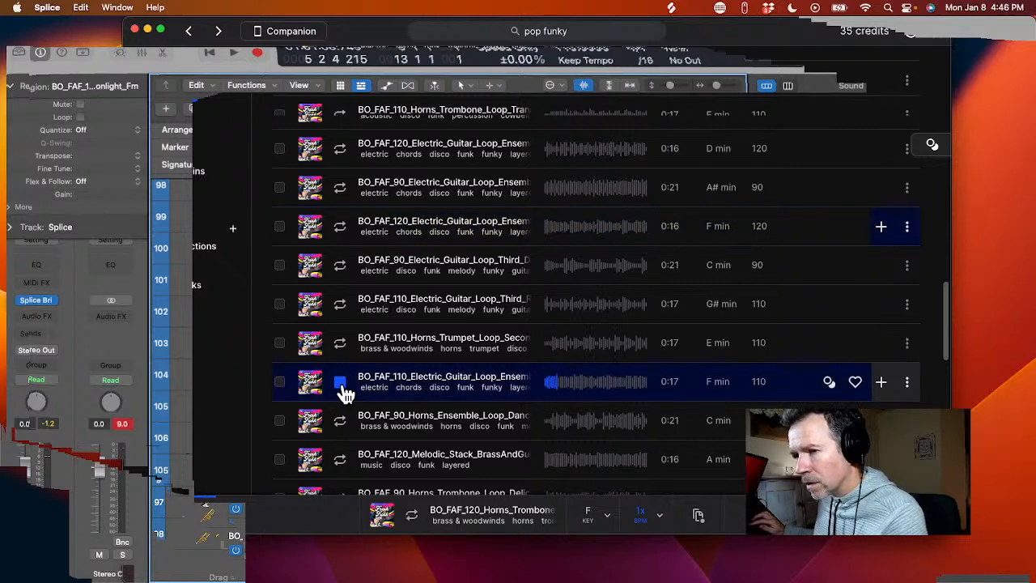
# - On results page 20, preview BO_FAF_120_Electric_Guitar_Loop_Second_Runnin_Fm.wav, add it to the library, and place it on a new Logic Pro track at bar 5
pyautogui.scroll(-6, 437, 388)
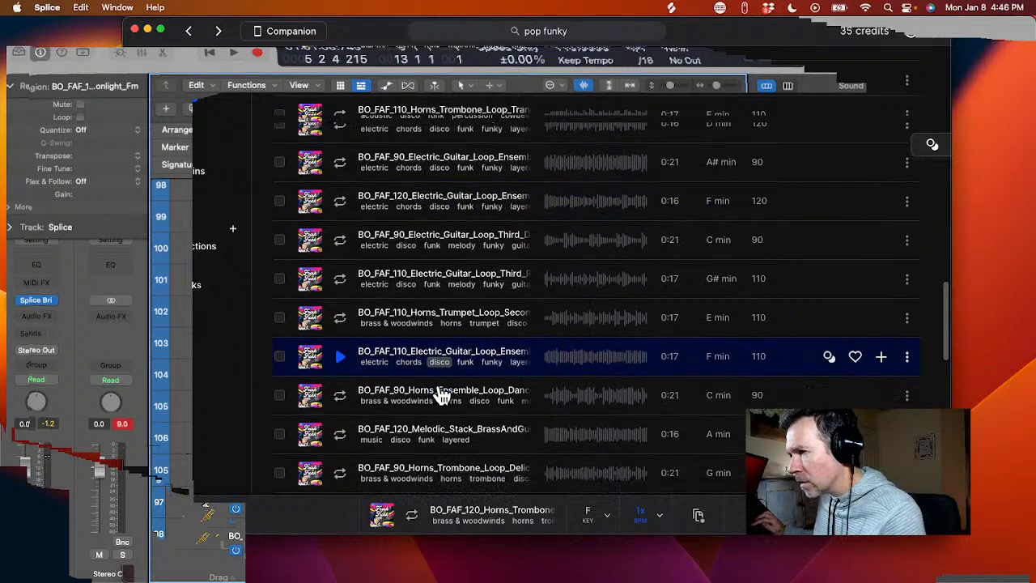
pyautogui.scroll(-5, 440, 394)
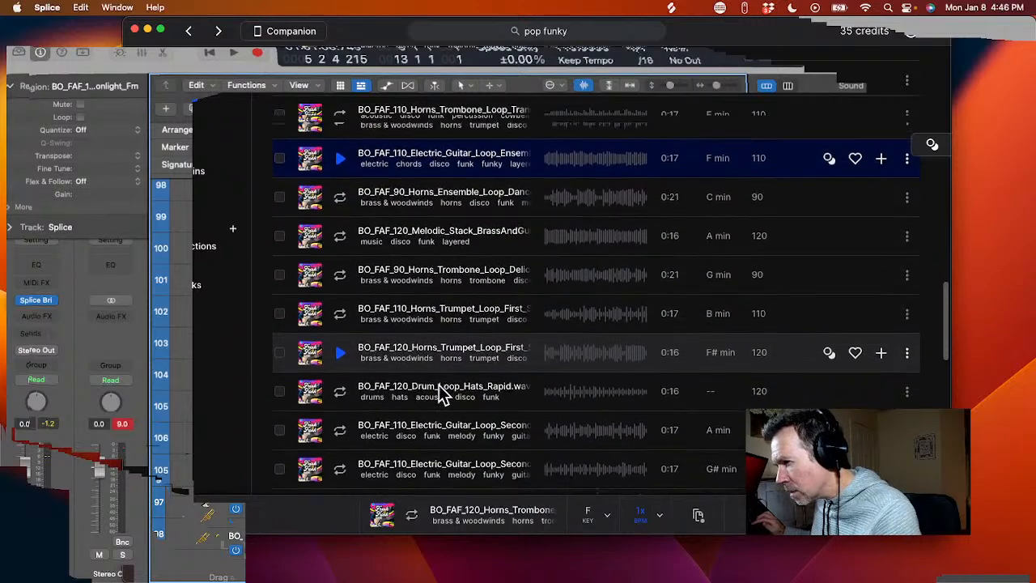
pyautogui.scroll(-8, 441, 394)
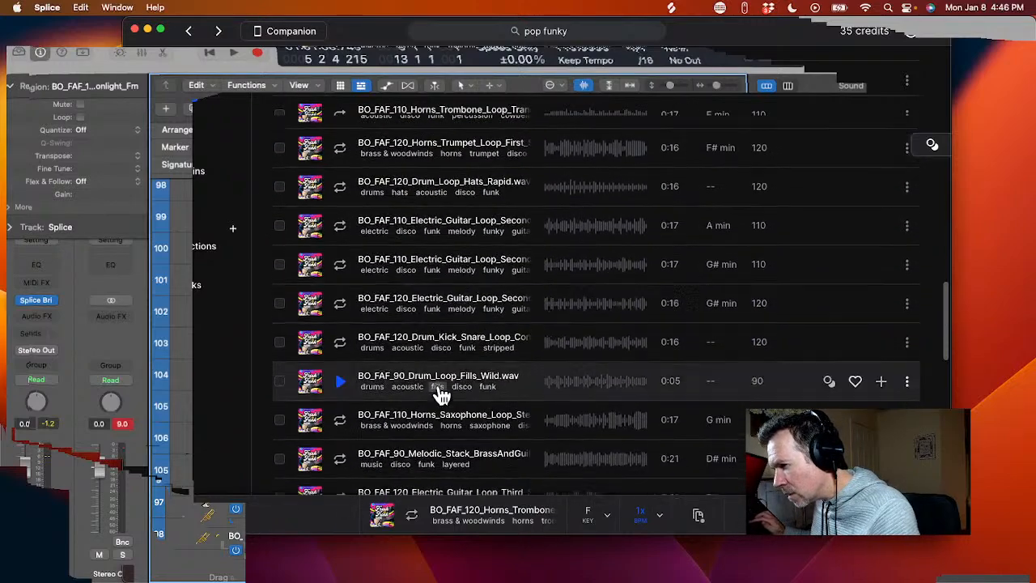
pyautogui.scroll(-3, 441, 394)
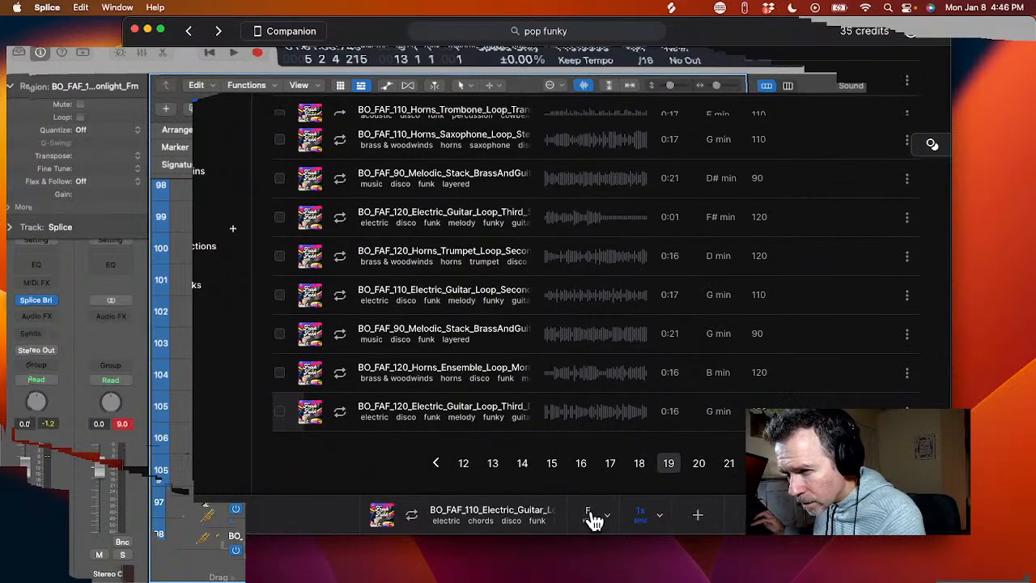
pyautogui.click(696, 464)
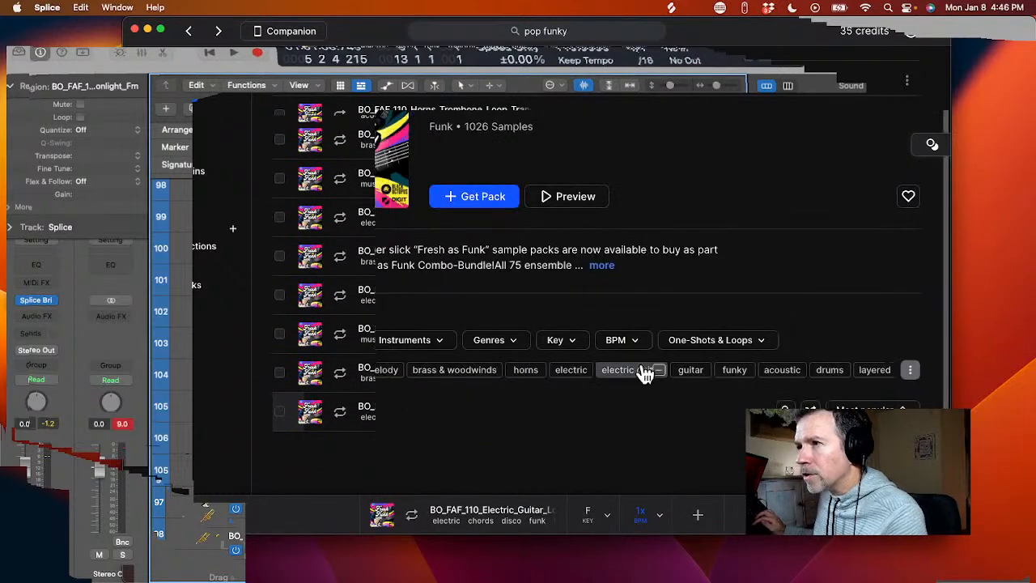
pyautogui.scroll(-4, 636, 441)
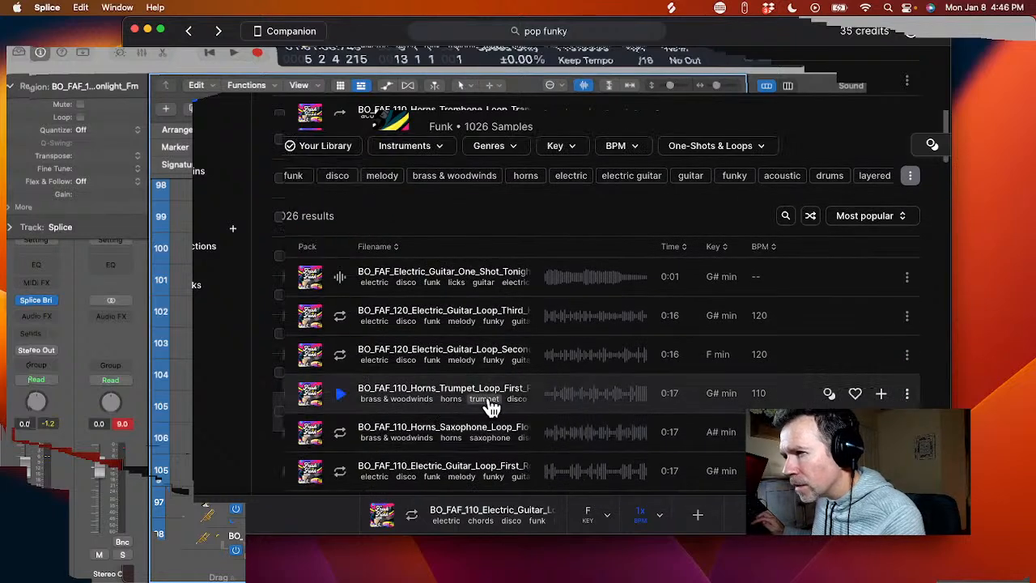
pyautogui.click(341, 357)
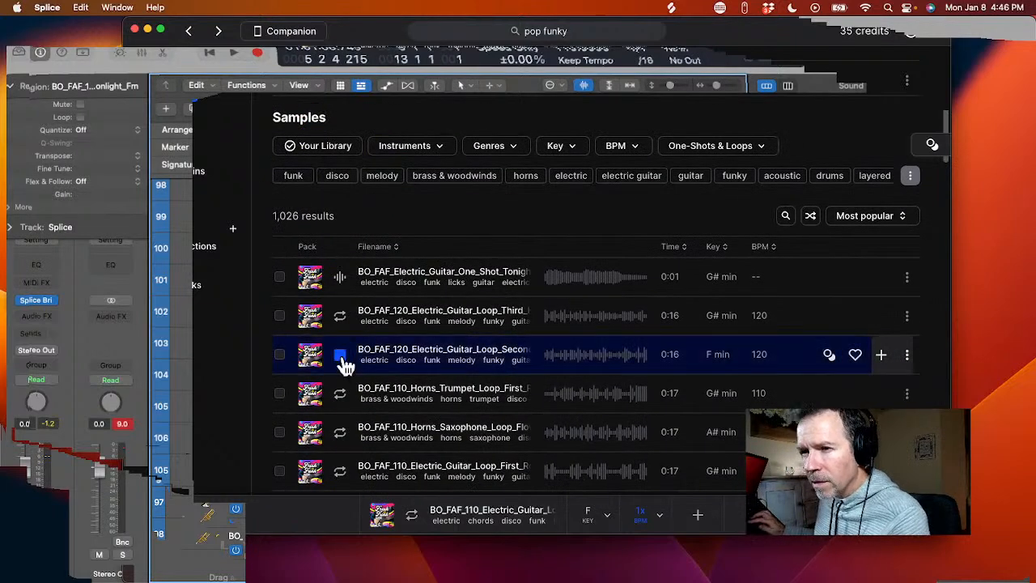
pyautogui.click(341, 357)
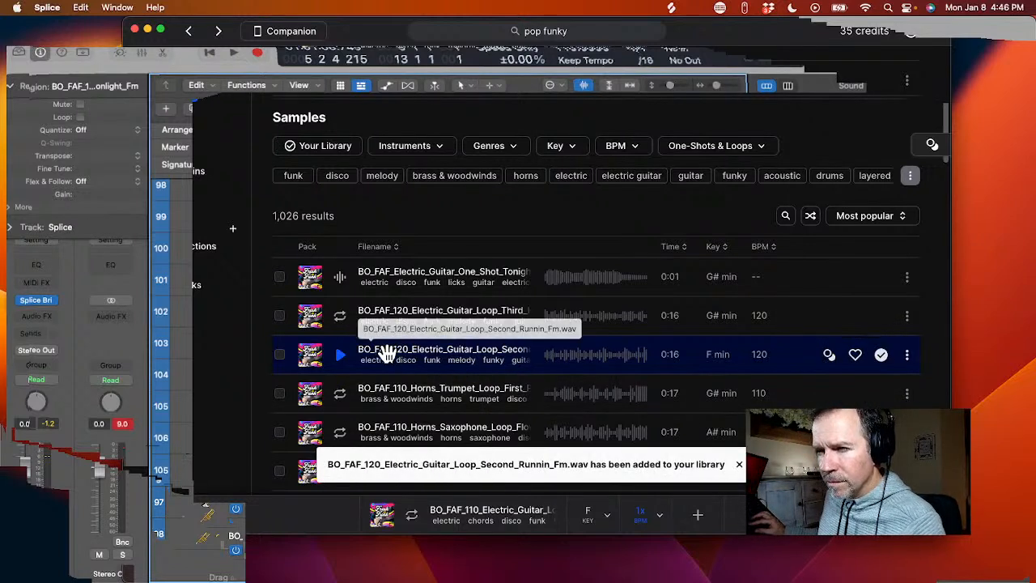
pyautogui.moveTo(387, 354); pyautogui.dragTo(433, 560)
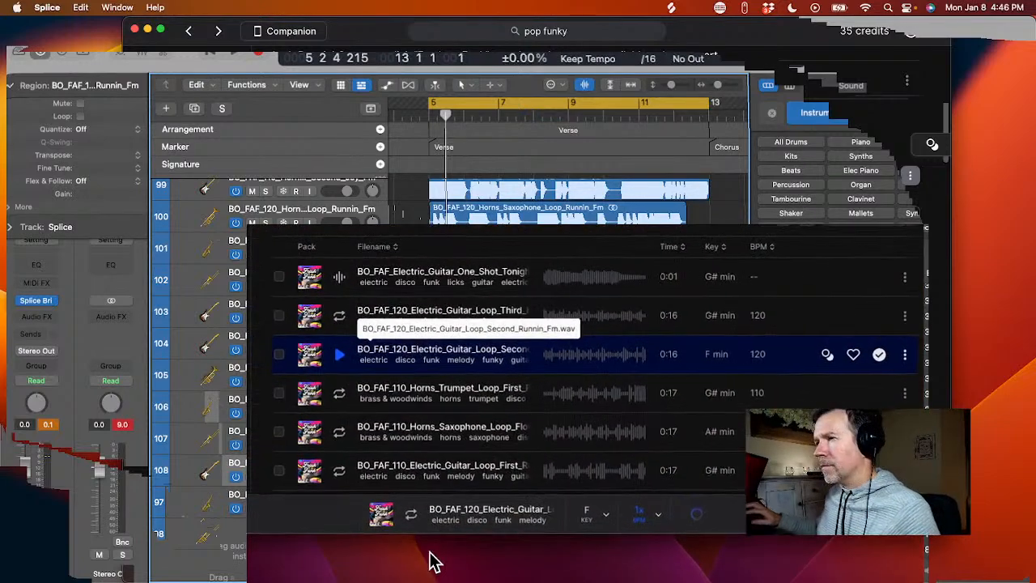
# - Preview BO_FAF_110_Horns_Trumpet_Loop_First_Joy_Fm.wav, add it to the library, and place it on a new Logic Pro track at bar 5
pyautogui.scroll(-5, 538, 429)
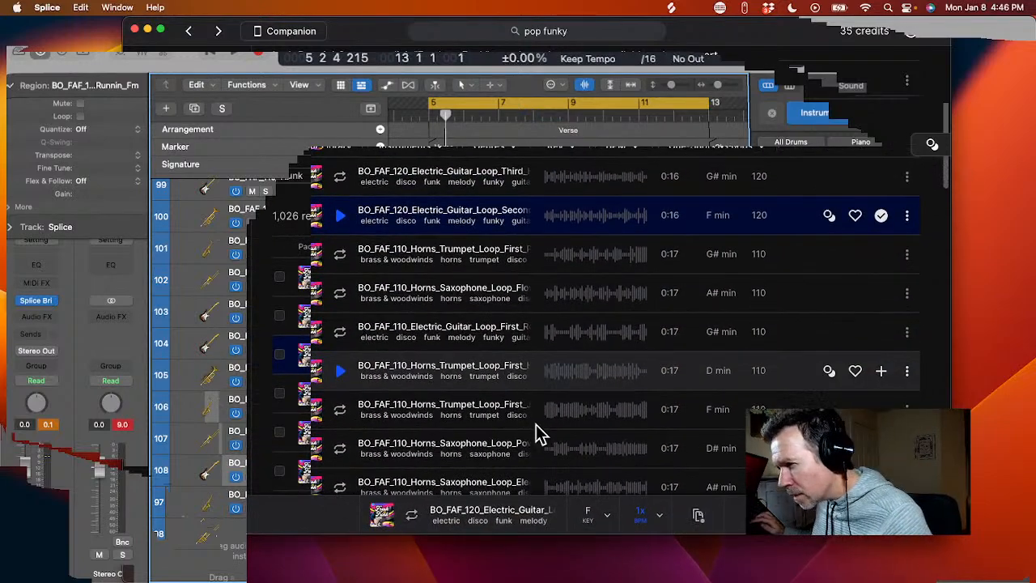
pyautogui.click(343, 388)
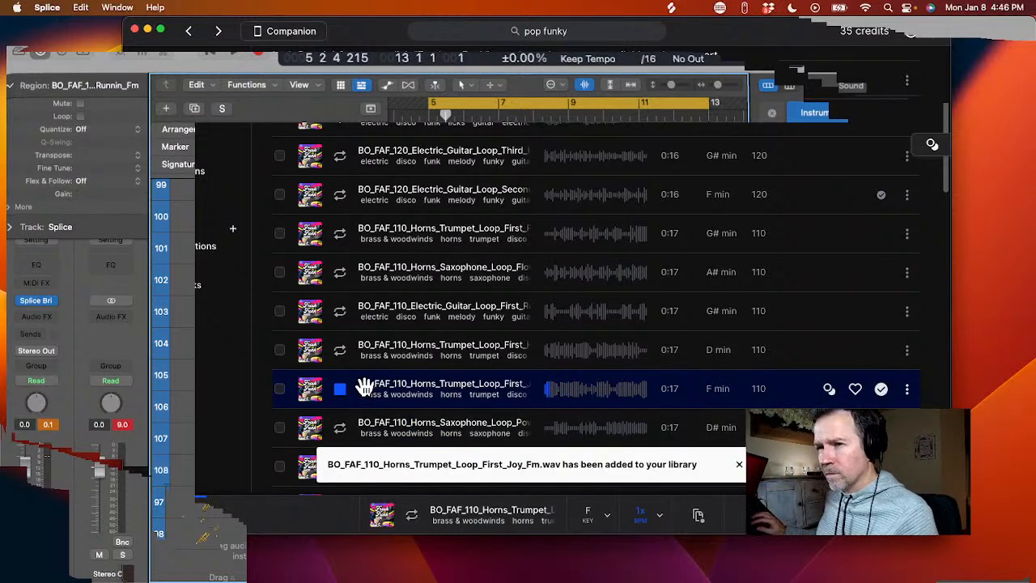
pyautogui.moveTo(368, 383); pyautogui.dragTo(428, 541)
pyautogui.press('super+Tab')
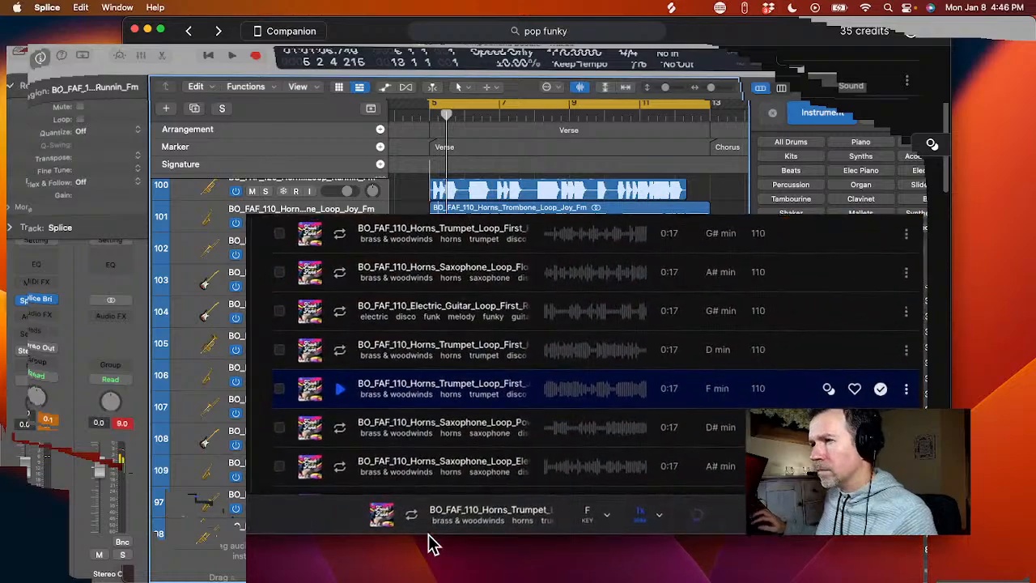
# - Check the rest of results page 20 for more F minor guitar and horn loops
pyautogui.scroll(-2, 503, 431)
pyautogui.scroll(-4, 501, 434)
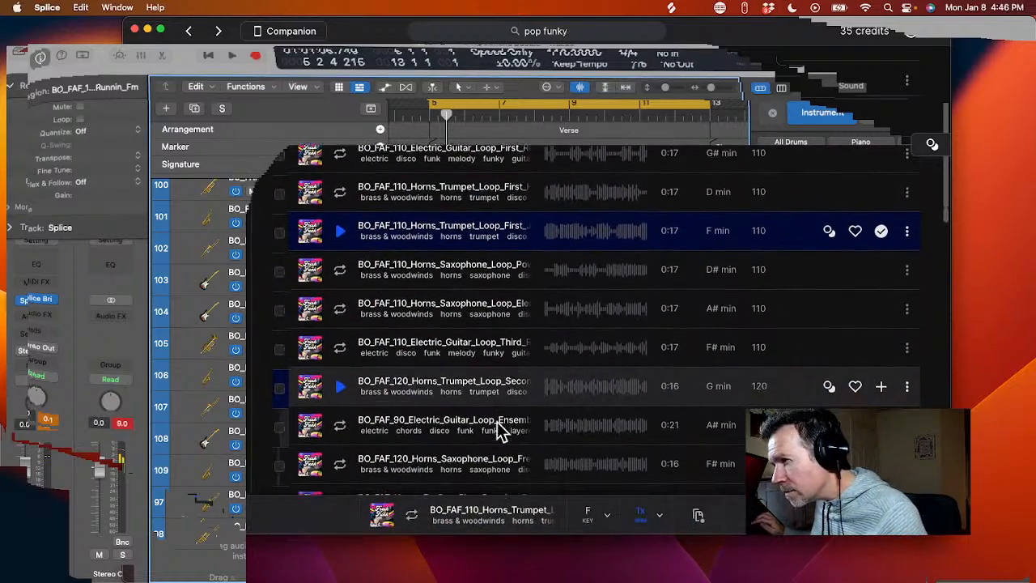
pyautogui.scroll(-5, 500, 434)
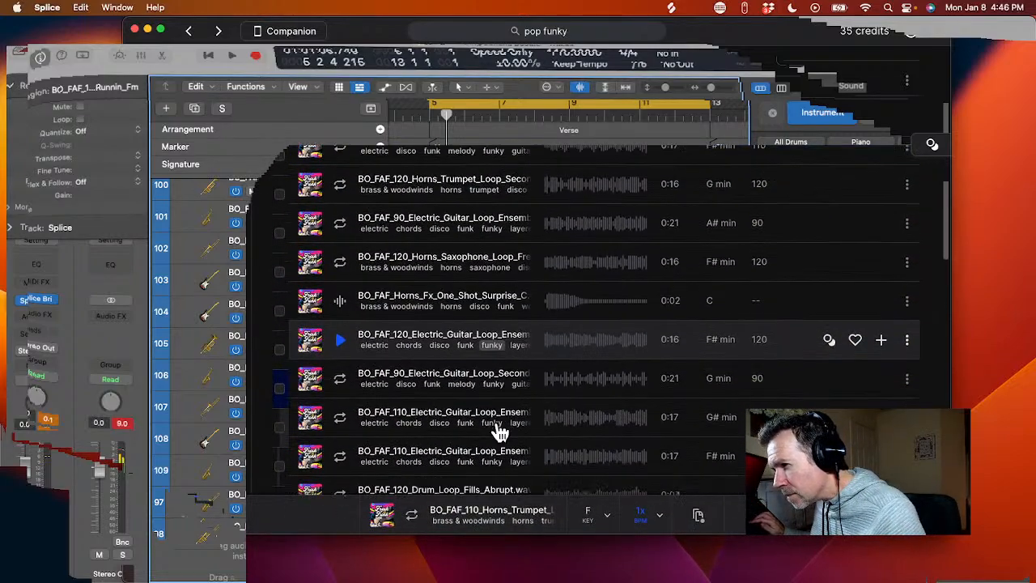
pyautogui.scroll(-6, 498, 431)
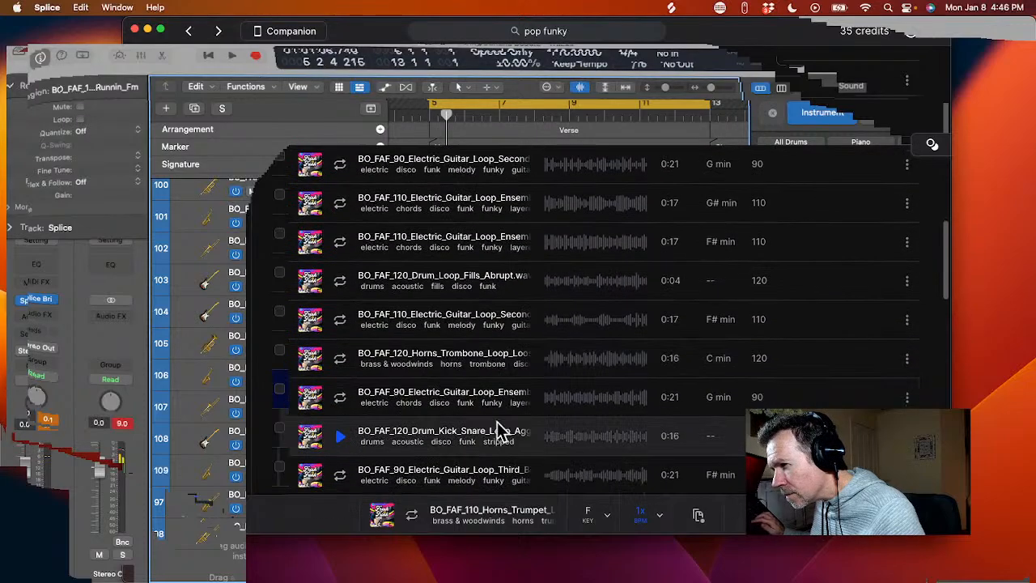
pyautogui.scroll(-6, 500, 432)
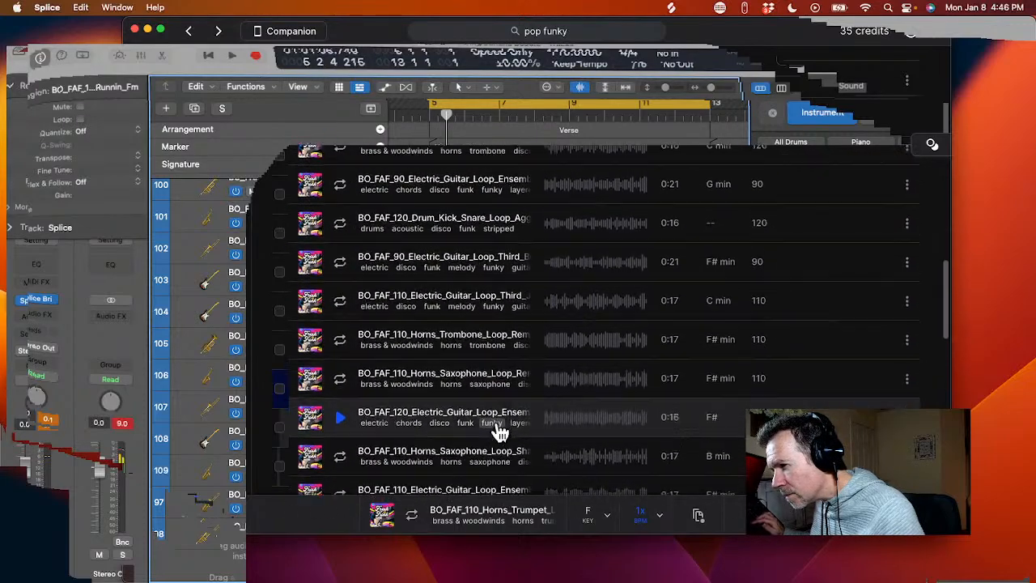
pyautogui.scroll(-7, 500, 433)
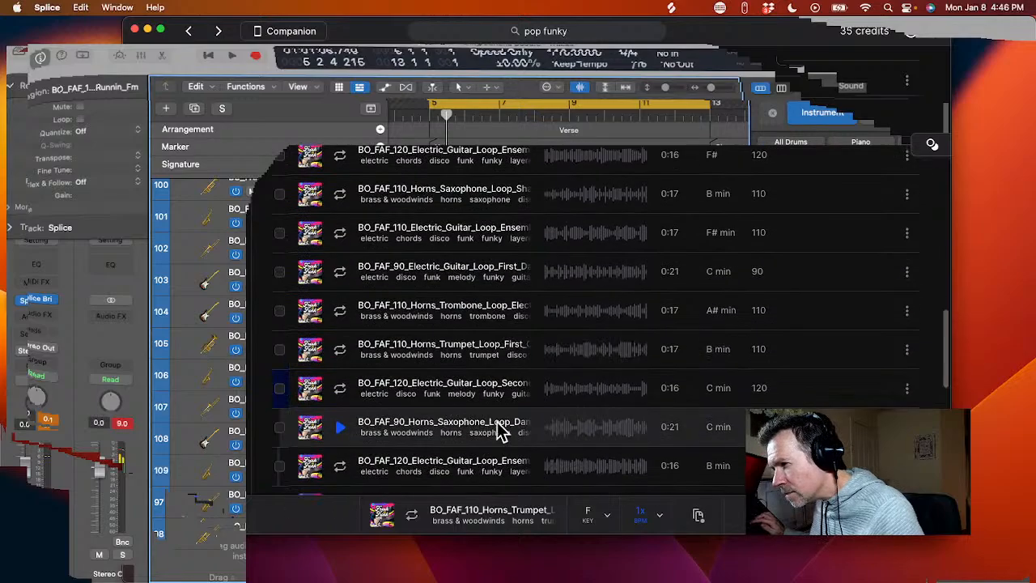
pyautogui.scroll(-7, 498, 423)
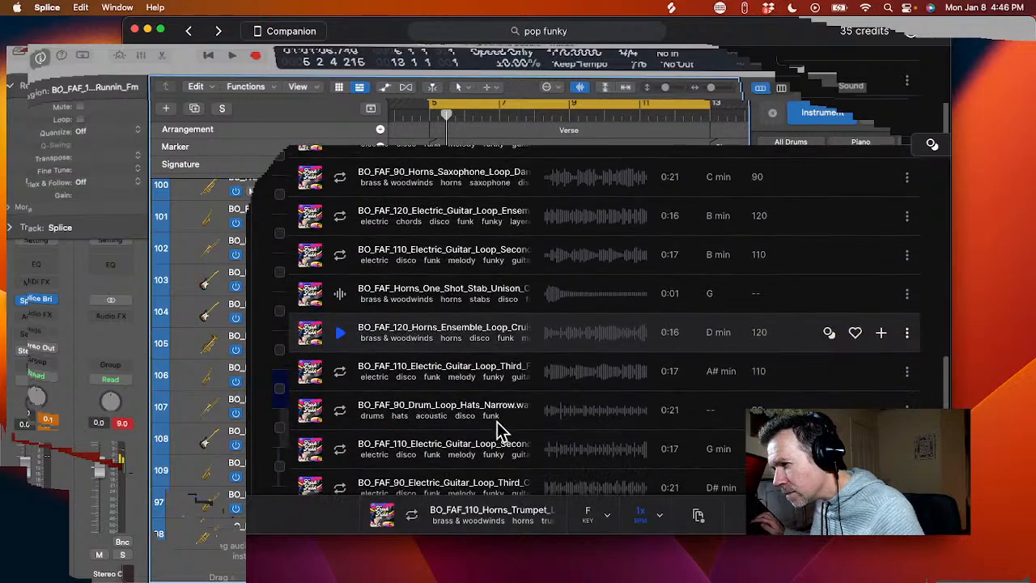
pyautogui.scroll(-4, 499, 427)
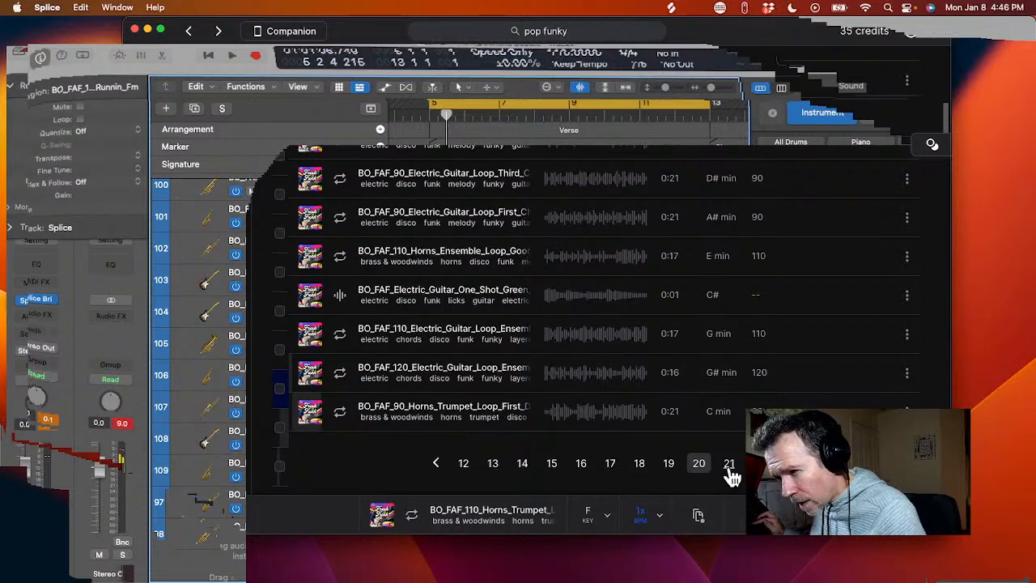
# - Open results page 21 and check the whole page for F minor loops
pyautogui.click(729, 465)
pyautogui.scroll(-6, 674, 381)
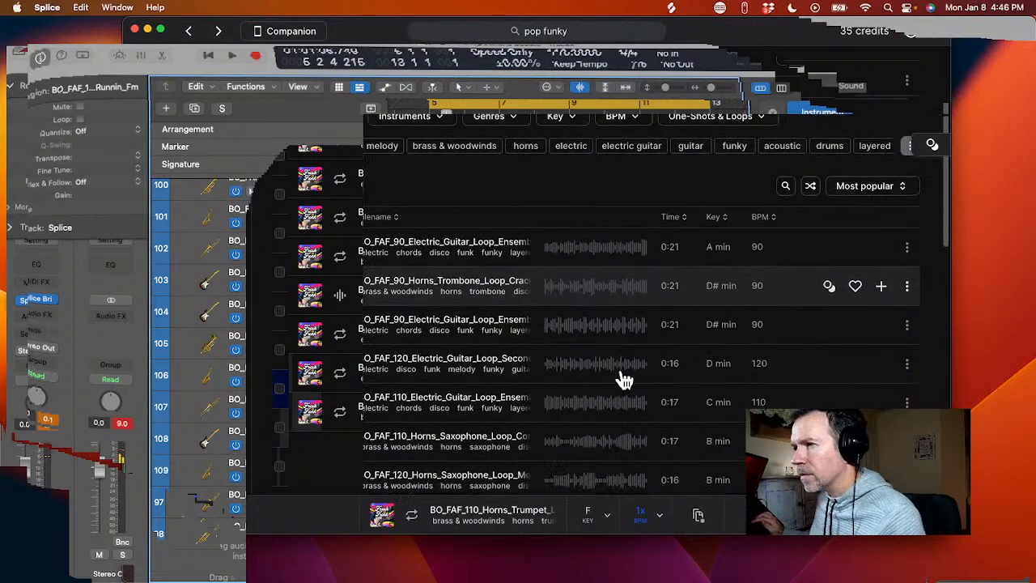
pyautogui.scroll(-6, 623, 380)
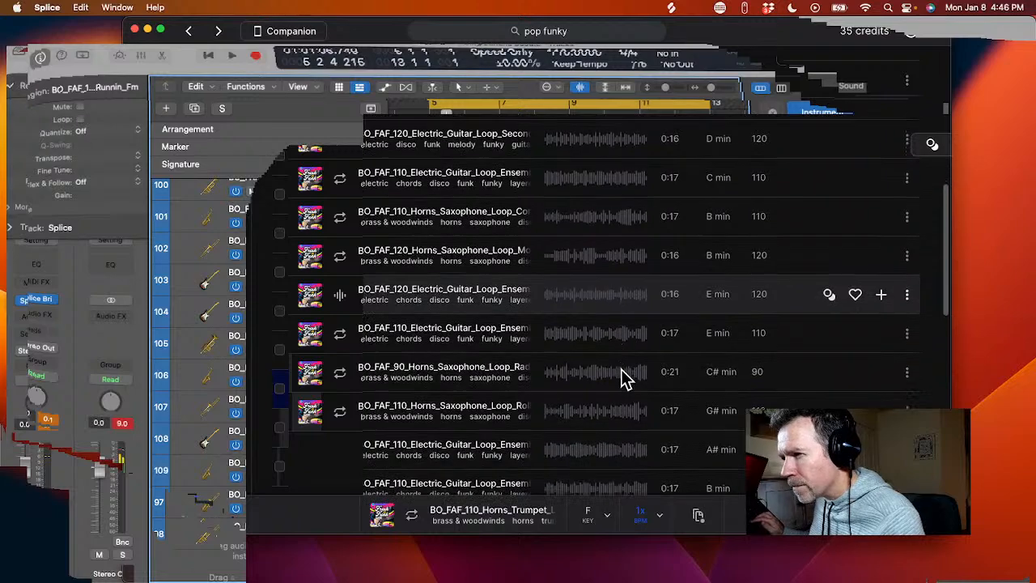
pyautogui.scroll(-6, 623, 376)
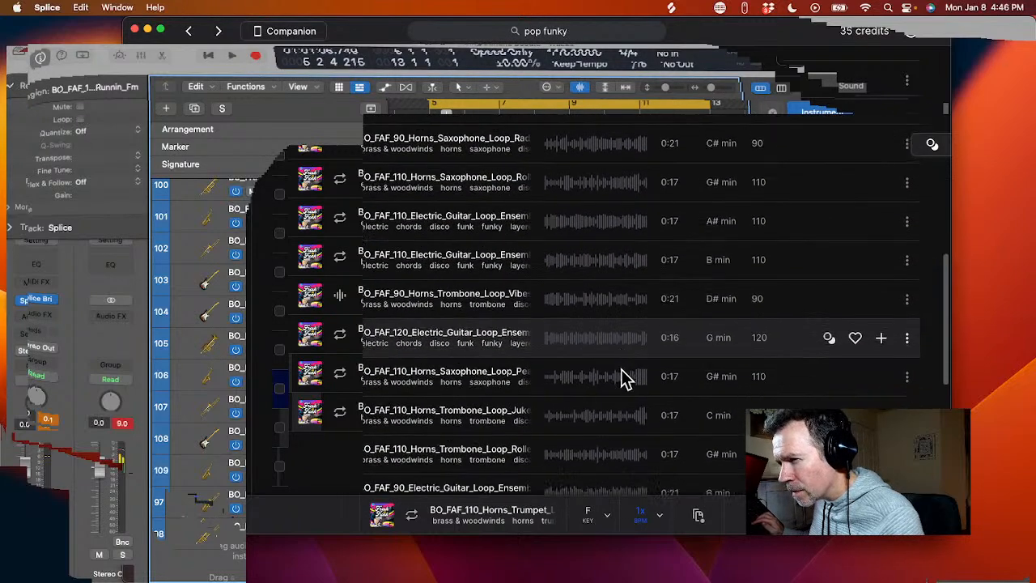
pyautogui.scroll(-7, 623, 376)
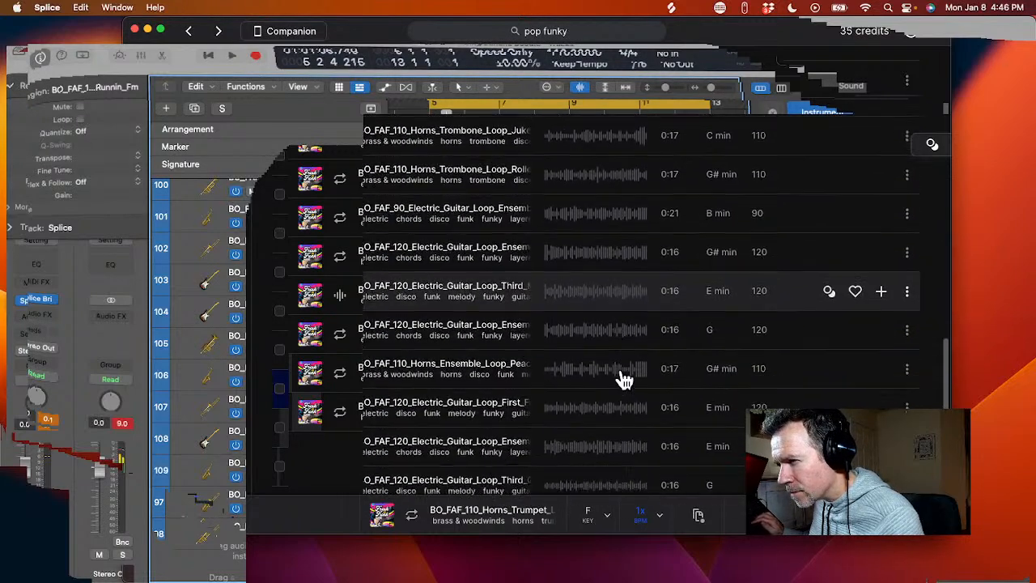
pyautogui.scroll(-3, 623, 376)
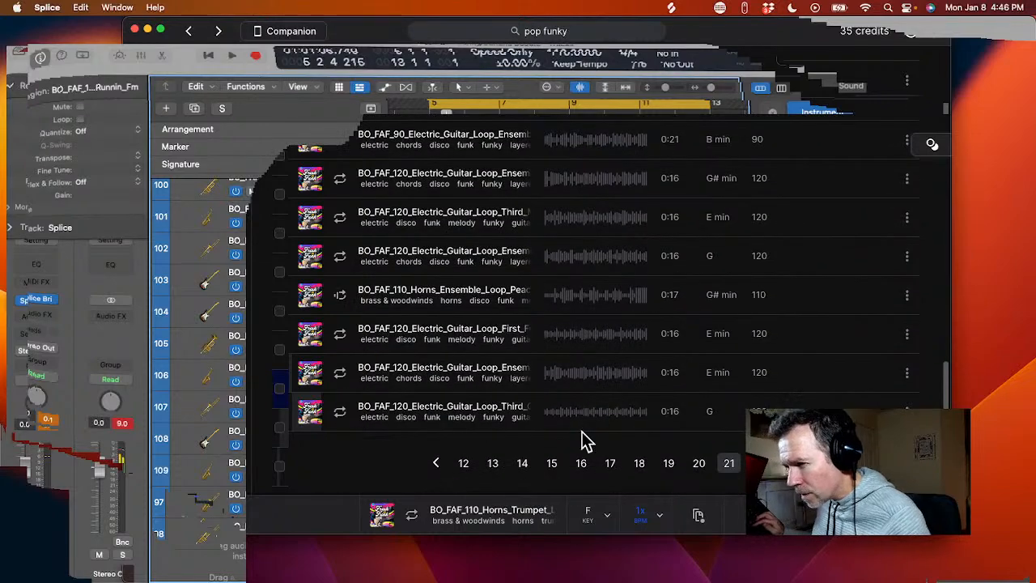
# - Switch to Logic Pro, review the imported loop tracks, and widen the track headers to show the full track names
pyautogui.press('super+Tab')
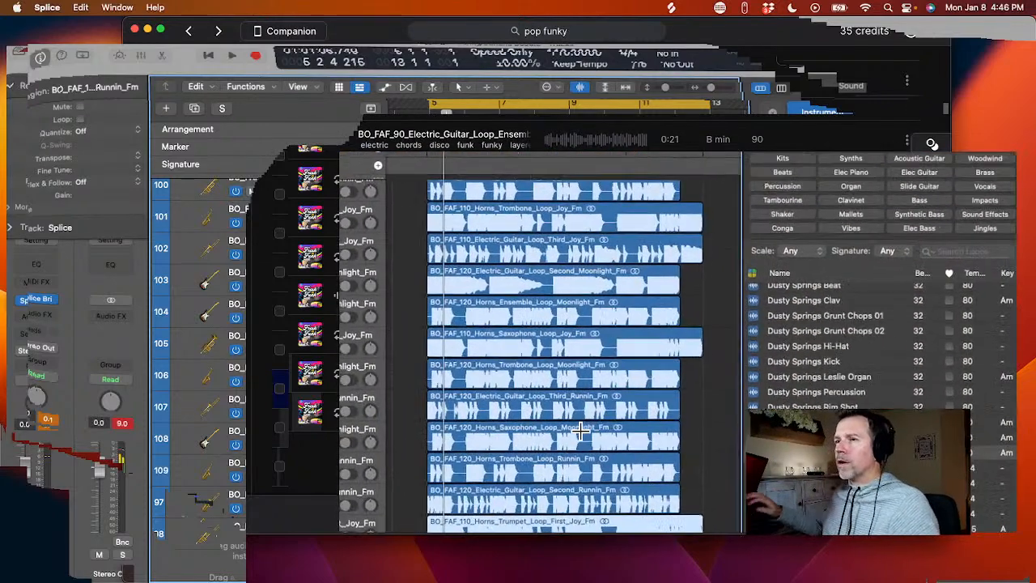
pyautogui.scroll(3, 291, 295)
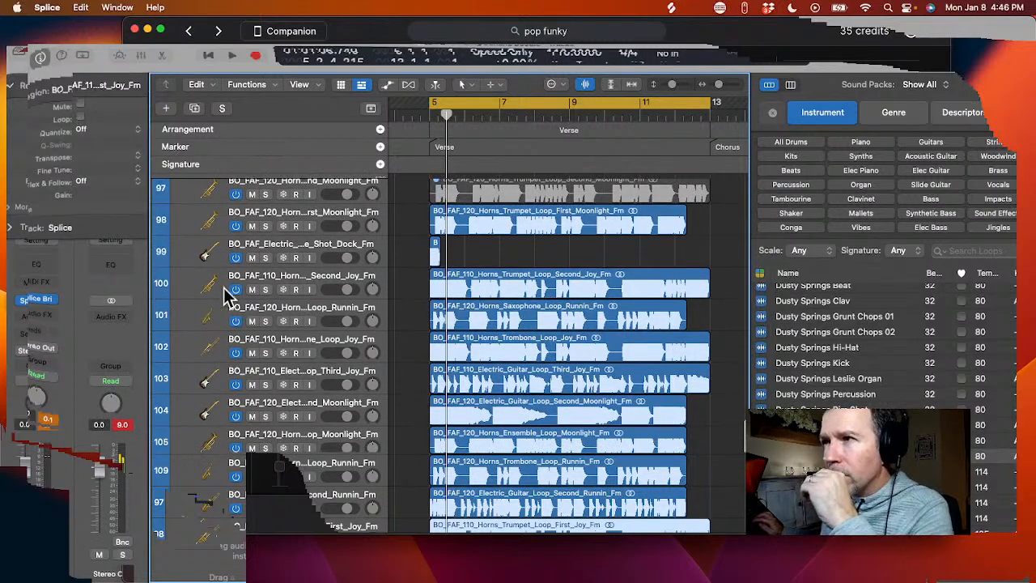
pyautogui.scroll(10, 227, 295)
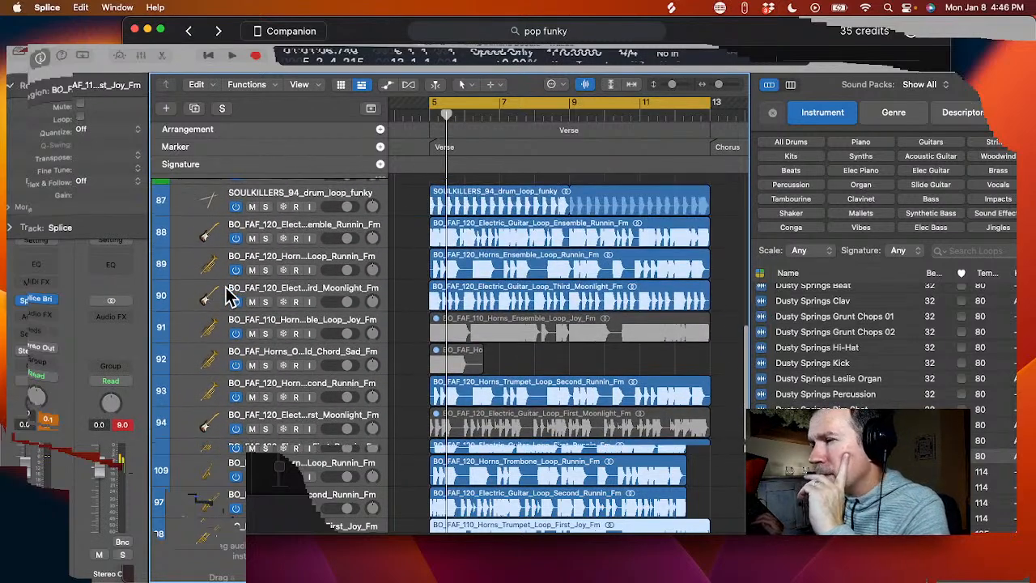
pyautogui.scroll(2, 185, 257)
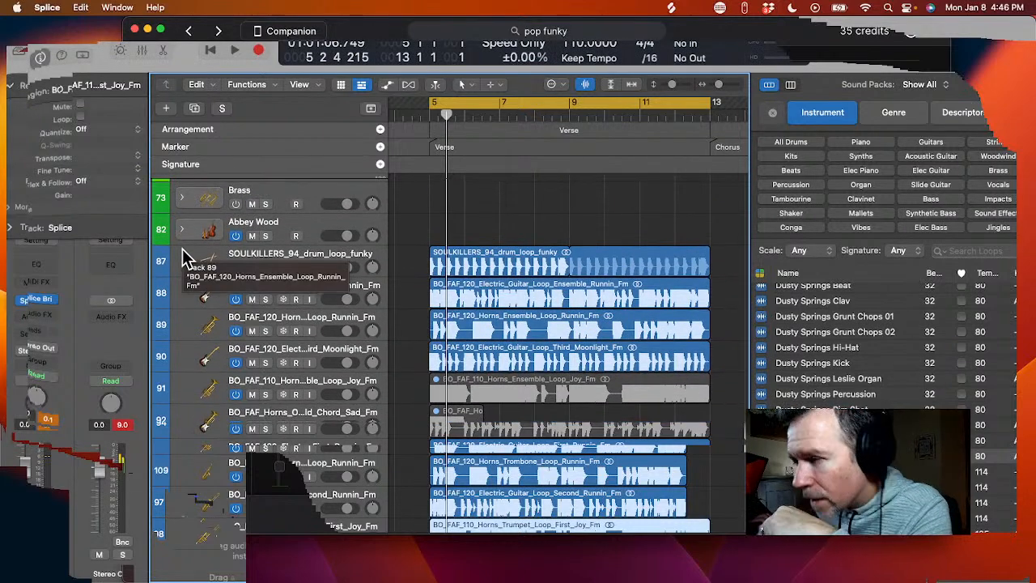
pyautogui.scroll(-1, 184, 257)
pyautogui.scroll(5, 182, 257)
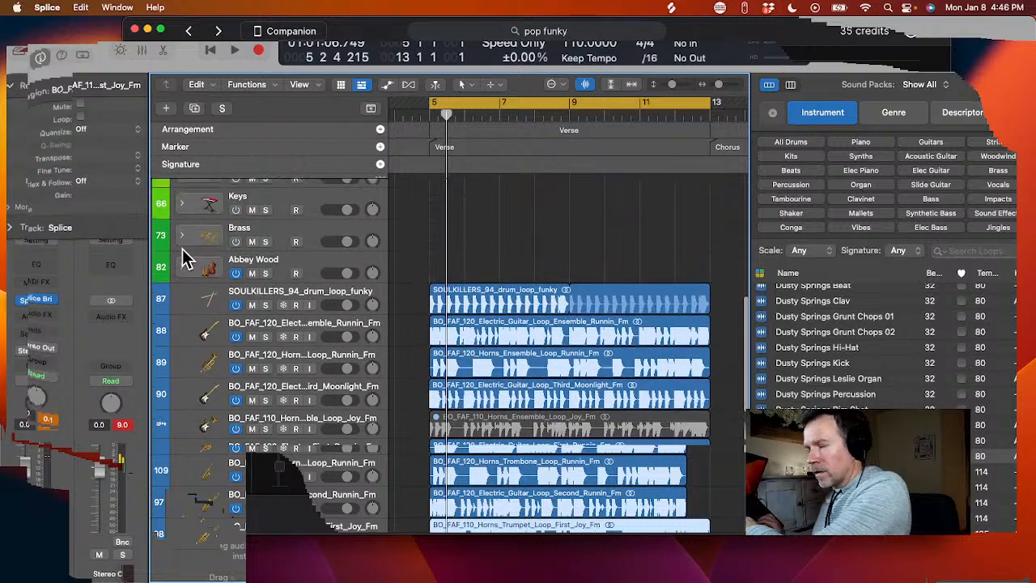
pyautogui.scroll(-1, 181, 250)
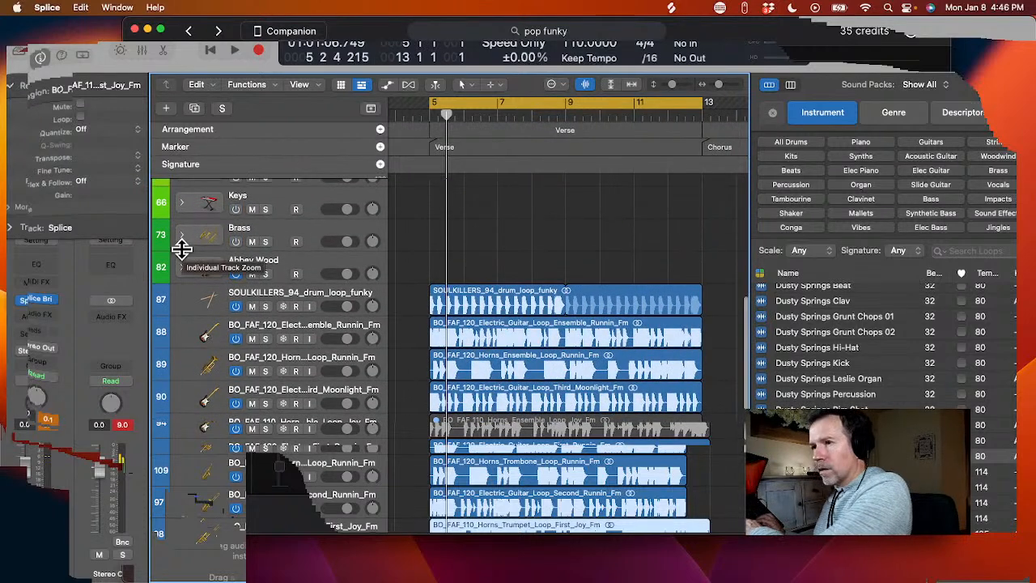
pyautogui.scroll(-2, 208, 285)
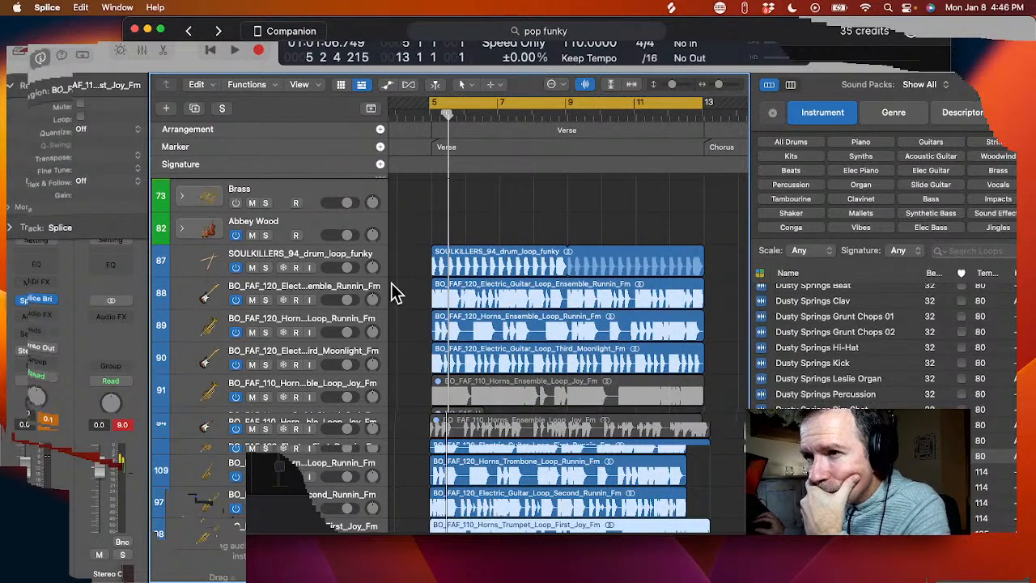
pyautogui.moveTo(385, 285); pyautogui.dragTo(476, 294)
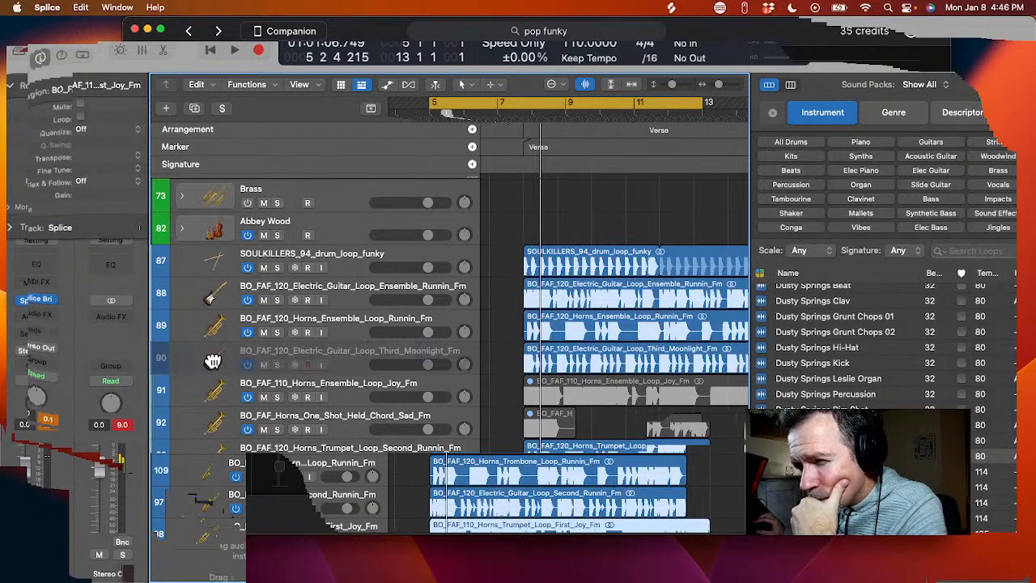
# - Move the 120 BPM electric guitar tracks Third_Moonlight, First_Moonlight and First_Runnin up, in that order, directly below the Ensemble_Runnin guitar track
pyautogui.moveTo(215, 358); pyautogui.dragTo(217, 324)
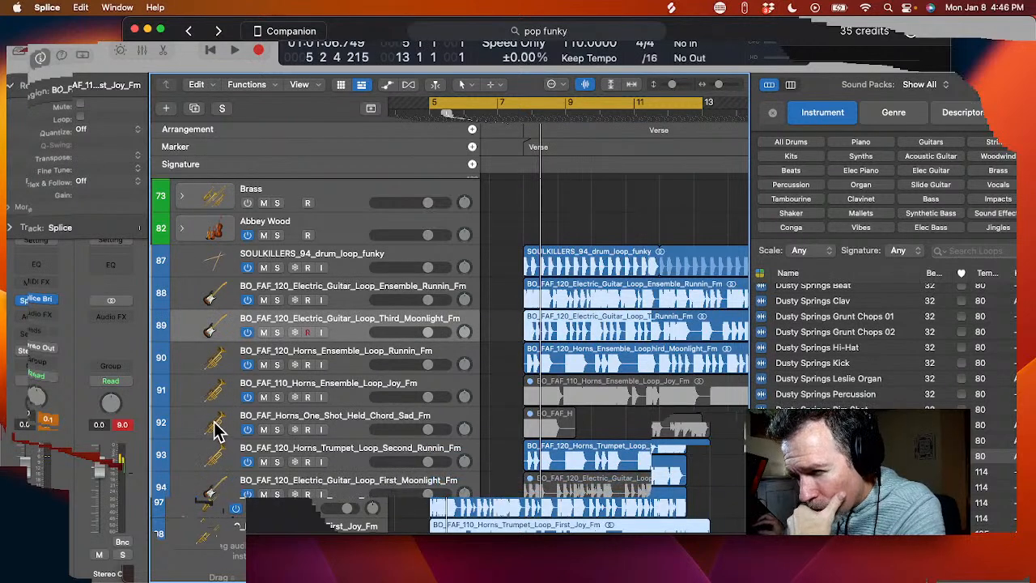
pyautogui.scroll(-2, 215, 422)
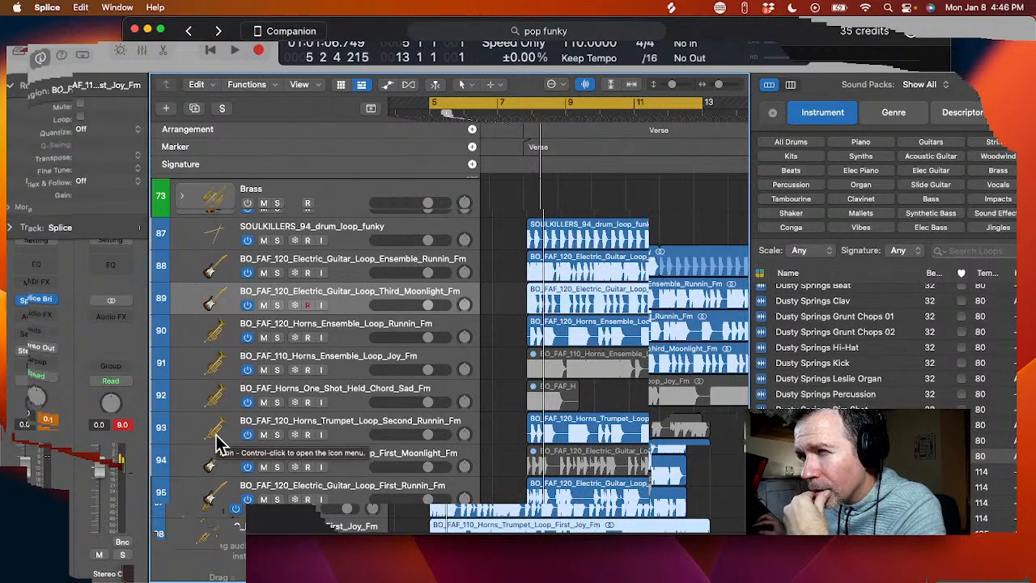
pyautogui.scroll(-4, 219, 423)
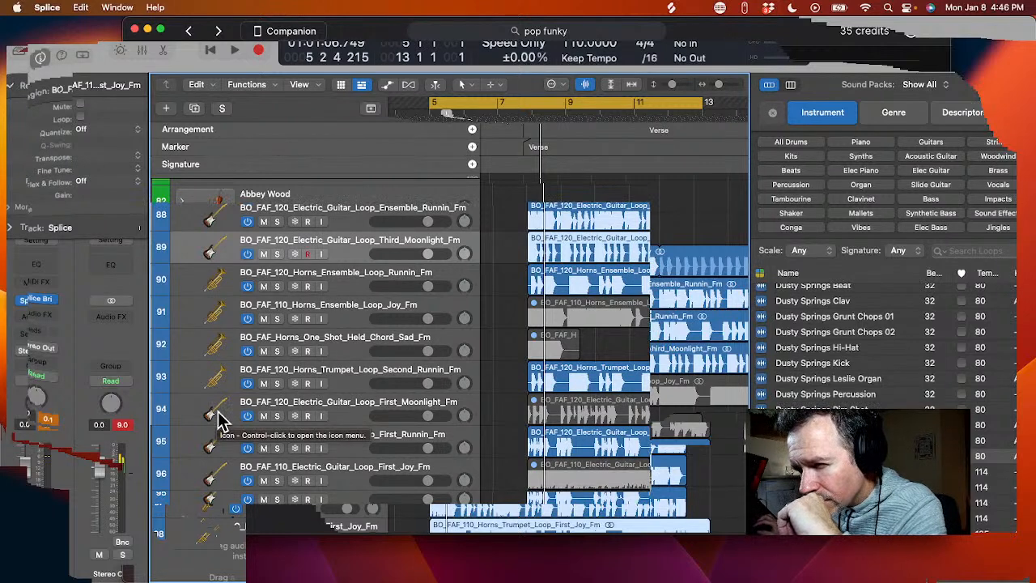
pyautogui.moveTo(219, 420); pyautogui.dragTo(222, 279)
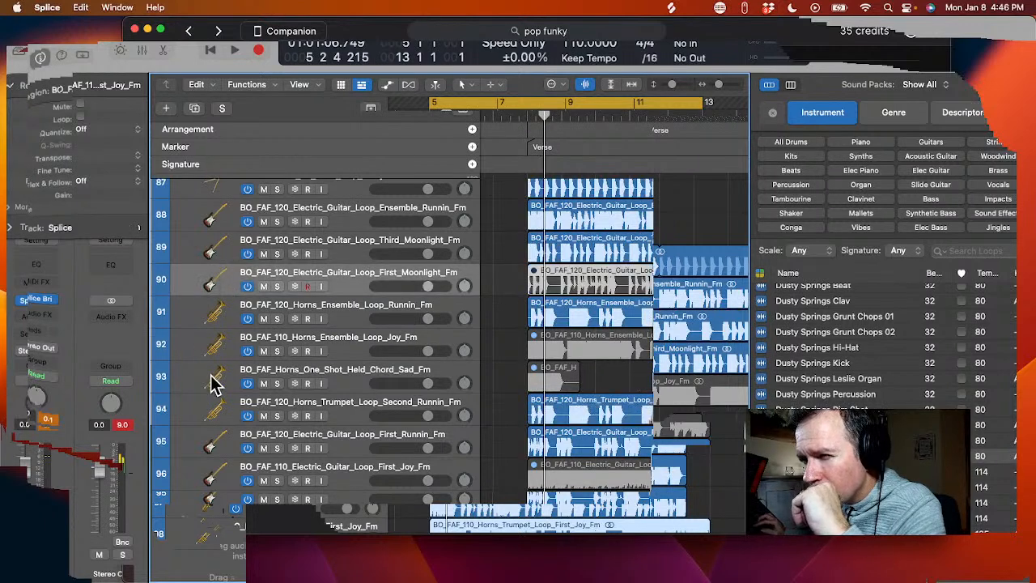
pyautogui.scroll(-2, 208, 415)
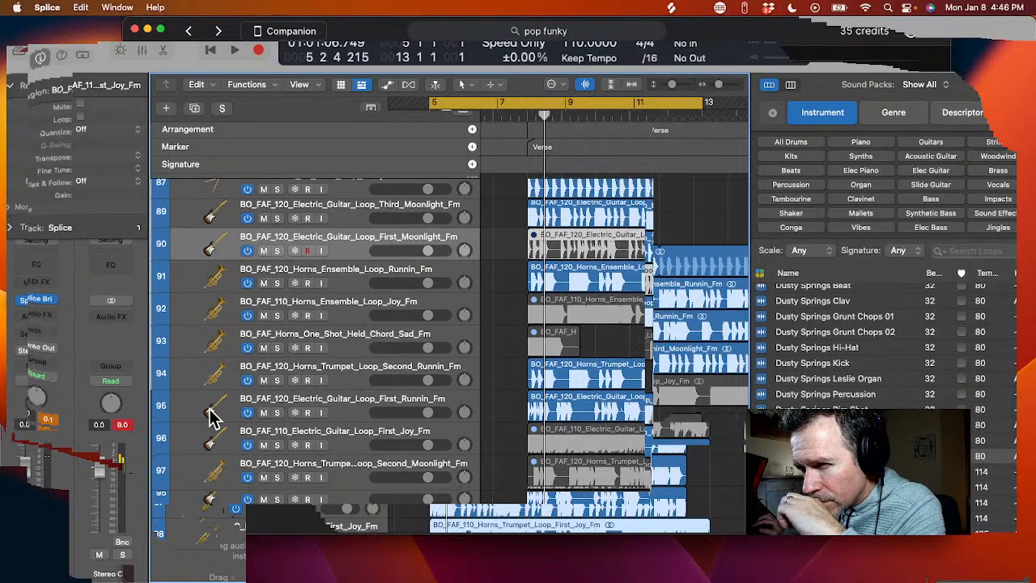
pyautogui.moveTo(213, 387); pyautogui.dragTo(219, 251)
# - Move the BO_FAF_110_Electric_Guitar_Loop_First_Joy_Fm track below the First_Runnin guitar track, and BO_FAF_Electric_Guitar_One_Shot_Dock_Fm below the Horns_Ensemble_Loop_Runnin track
pyautogui.scroll(-2, 219, 310)
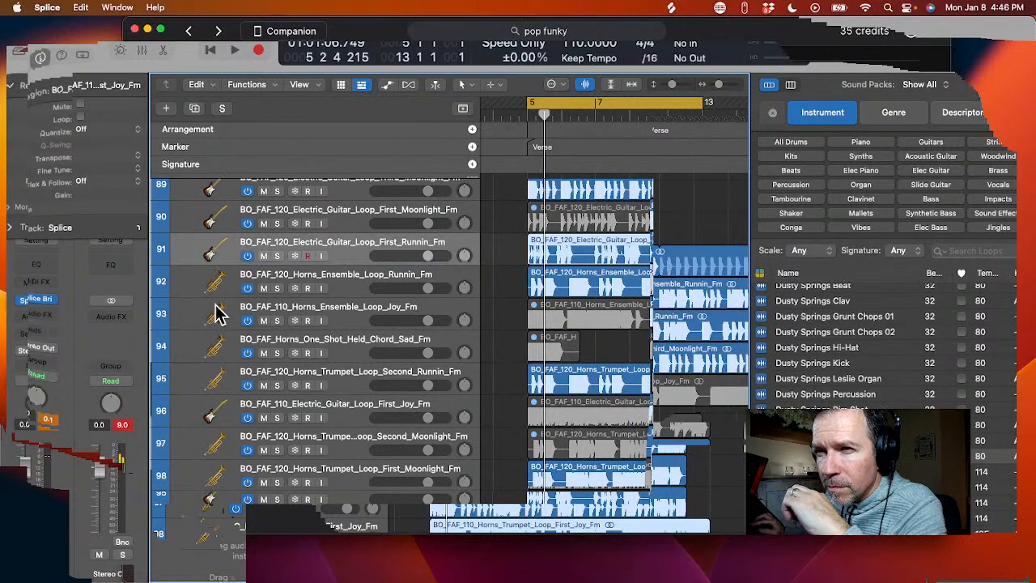
pyautogui.scroll(-1, 217, 326)
pyautogui.moveTo(201, 336); pyautogui.dragTo(208, 200)
pyautogui.scroll(-3, 189, 359)
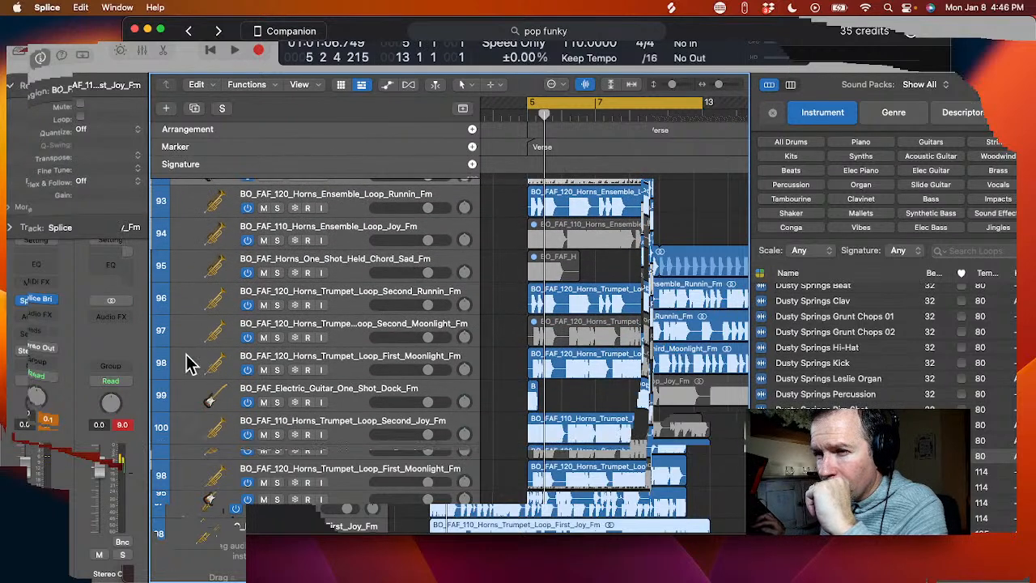
pyautogui.moveTo(197, 339)
pyautogui.mouseDown()
pyautogui.moveTo(199, 168)
pyautogui.moveTo(202, 308)
pyautogui.mouseUp()
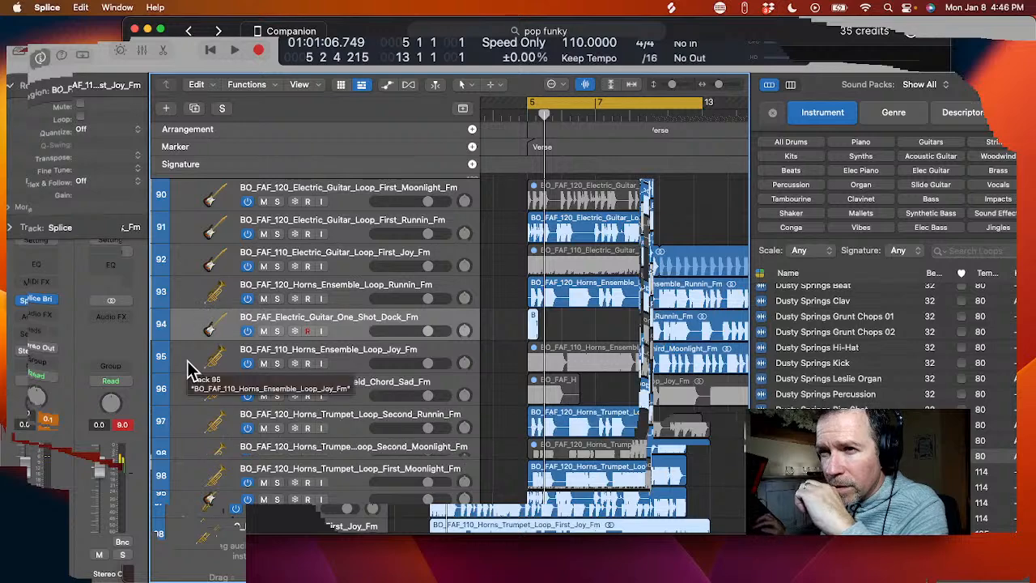
# - Move the Third_Joy, Second_Moonlight, Third_Runnin and Second_Runnin electric guitar tracks up together, directly below the First_Joy guitar track
pyautogui.scroll(-5, 187, 360)
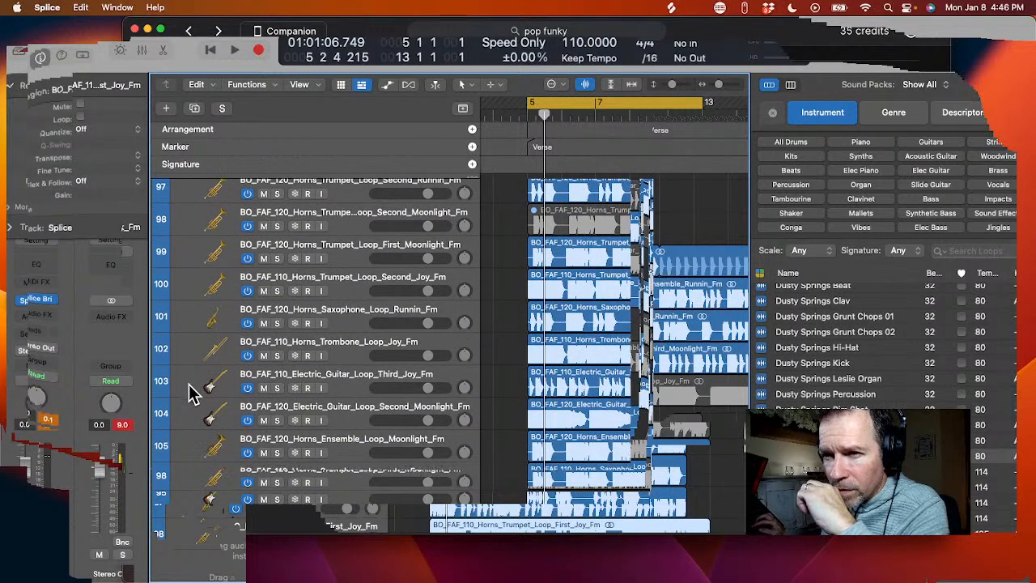
pyautogui.click(191, 392)
pyautogui.keyDown('shift'); pyautogui.click(192, 403); pyautogui.keyUp('shift')
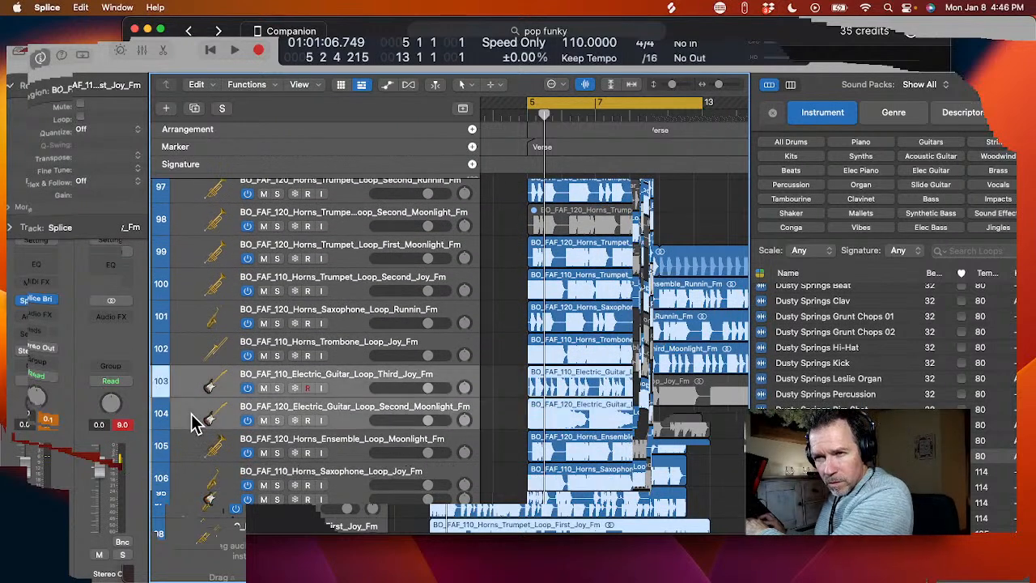
pyautogui.scroll(-3, 191, 412)
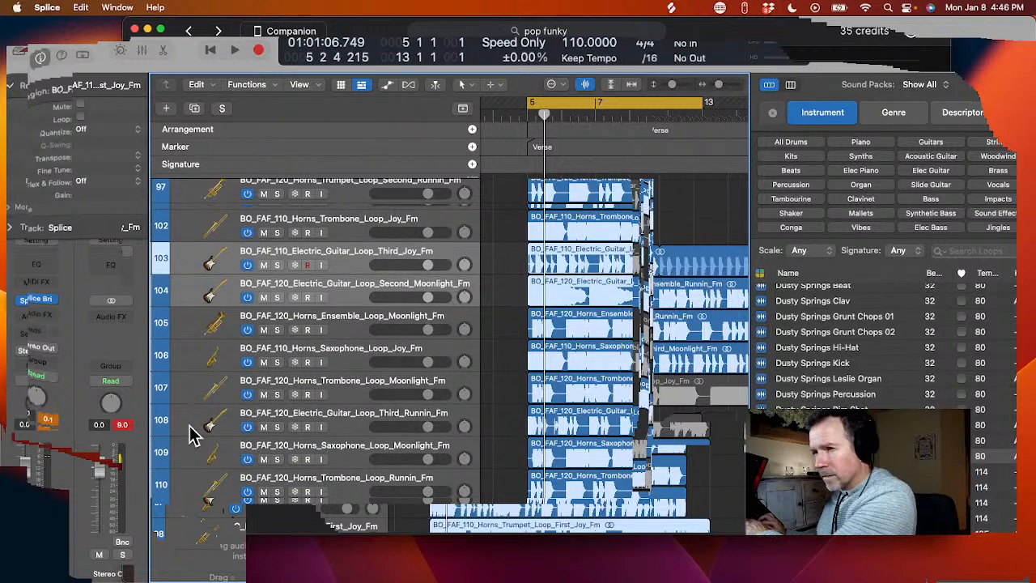
pyautogui.keyDown('super'); pyautogui.click(192, 434); pyautogui.keyUp('super')
pyautogui.scroll(-1, 189, 441)
pyautogui.keyDown('super'); pyautogui.click(186, 478); pyautogui.keyUp('super')
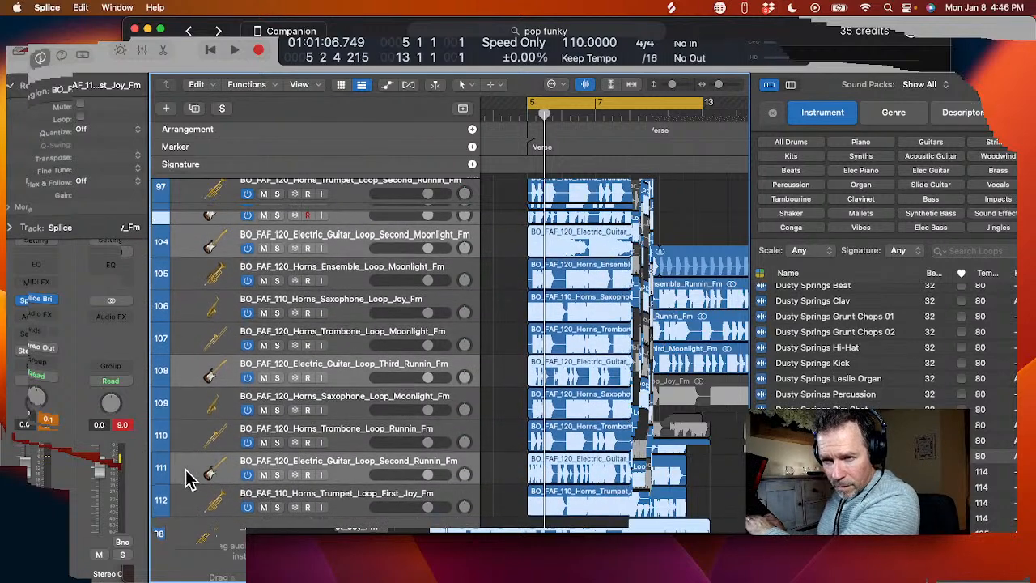
pyautogui.scroll(5, 188, 474)
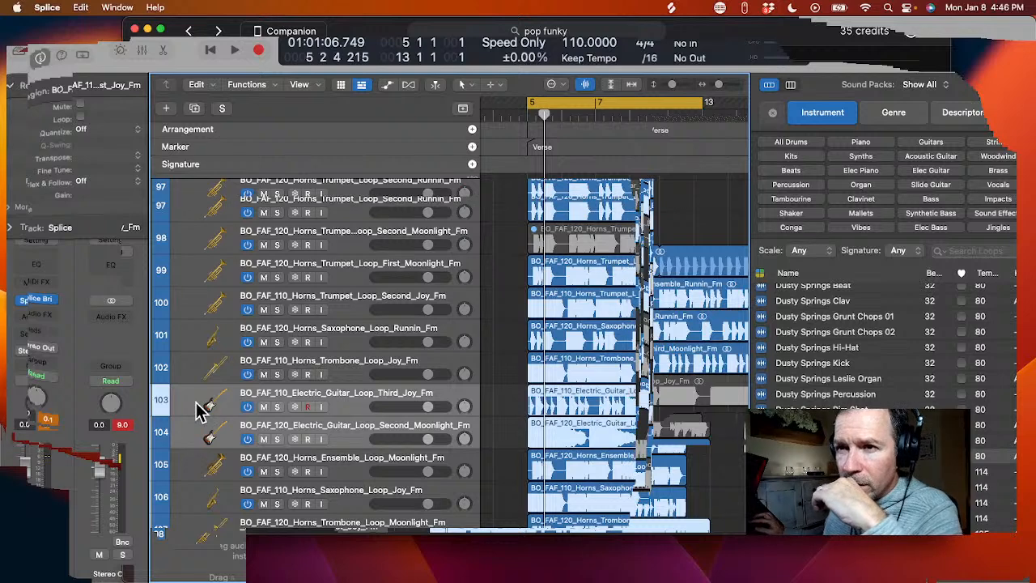
pyautogui.moveTo(201, 410); pyautogui.dragTo(200, 224)
pyautogui.scroll(4, 191, 262)
pyautogui.scroll(-5, 190, 262)
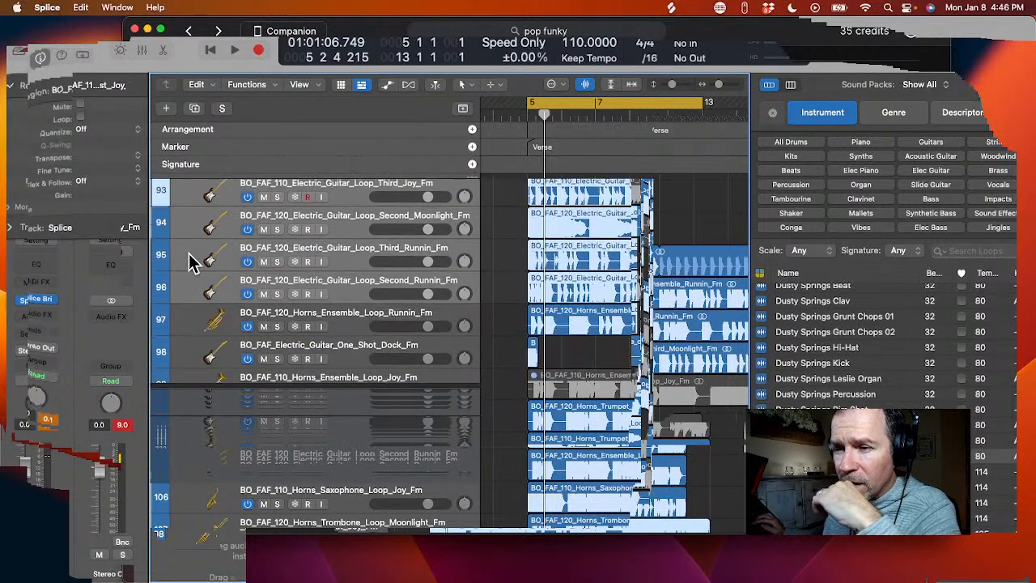
# - Move the BO_FAF_Electric_Guitar_One_Shot_Dock_Fm track directly above the Horns_Ensemble_Loop_Runnin track
pyautogui.scroll(-2, 191, 267)
pyautogui.moveTo(185, 312); pyautogui.dragTo(185, 261)
pyautogui.scroll(-6, 186, 332)
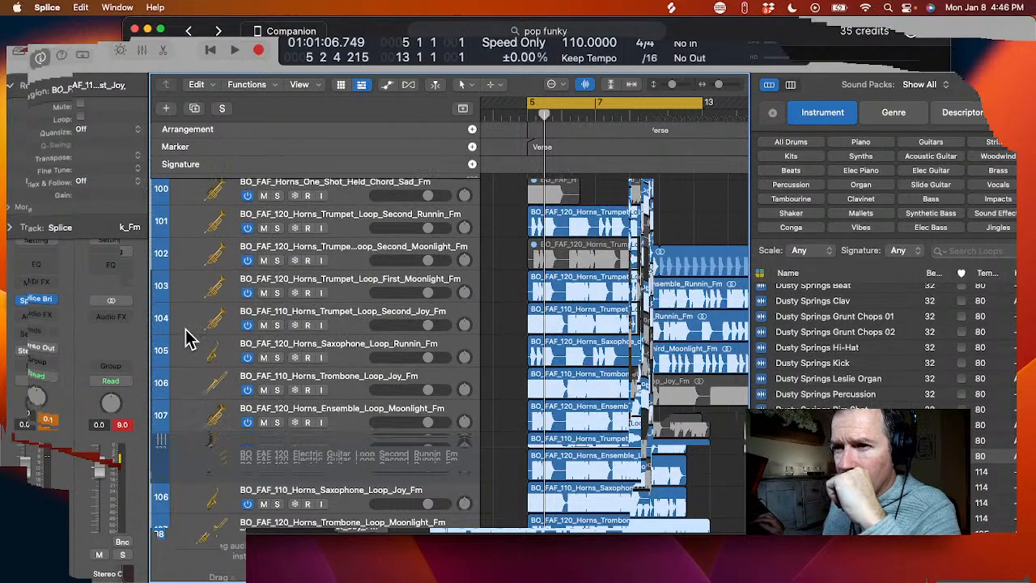
pyautogui.scroll(-3, 187, 336)
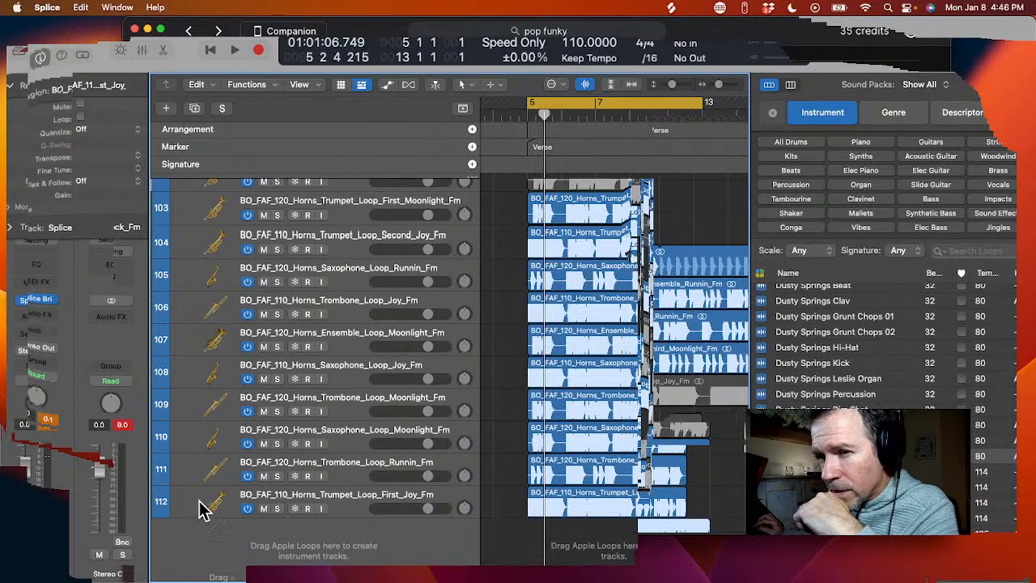
# - Group all horn tracks, from Horns_Ensemble_Loop_Runnin to Horns_Trumpet_Loop_First_Joy, into a summing track stack
pyautogui.scroll(10, 227, 230)
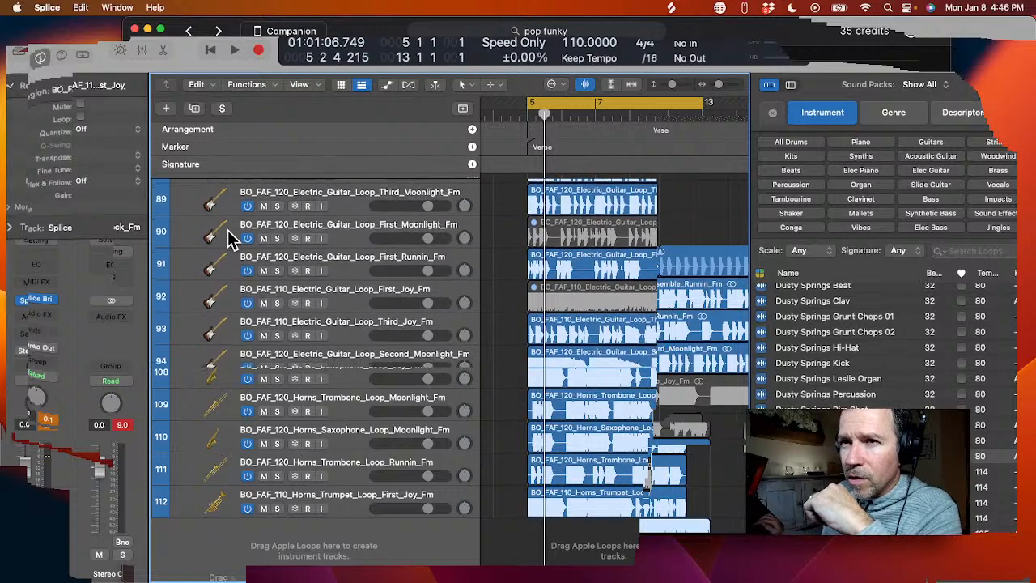
pyautogui.scroll(3, 228, 230)
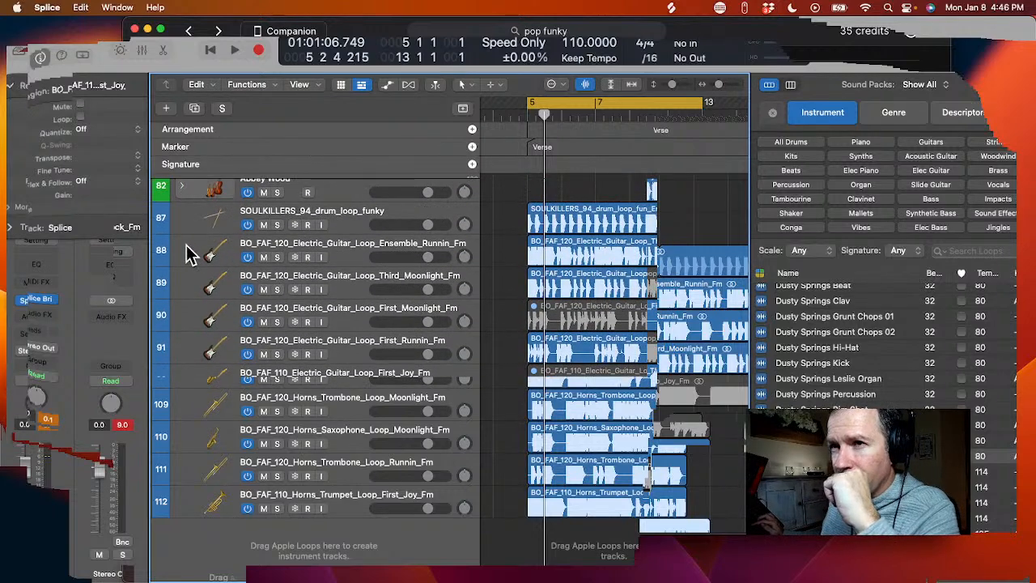
pyautogui.scroll(-5, 197, 270)
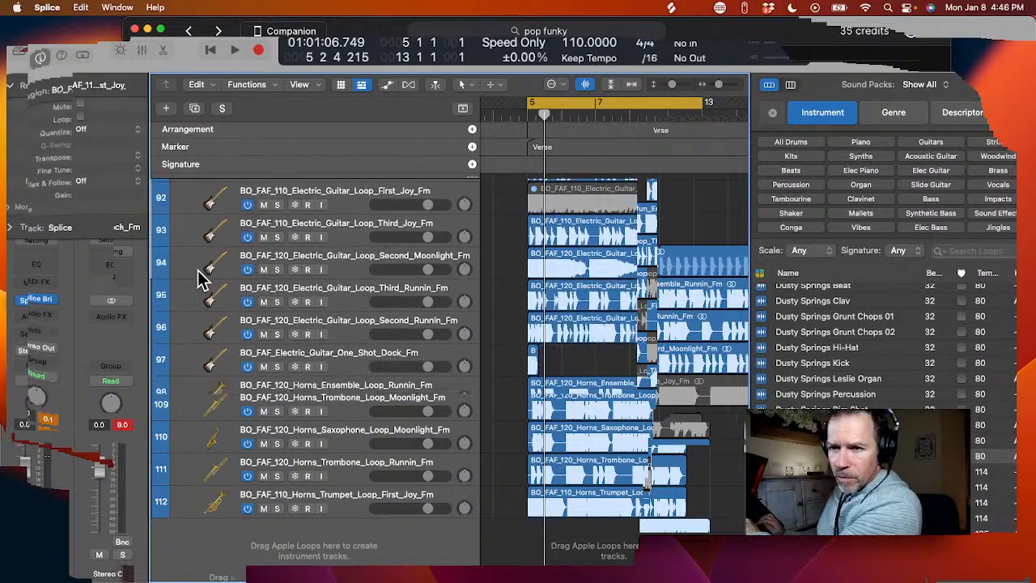
pyautogui.scroll(-2, 202, 278)
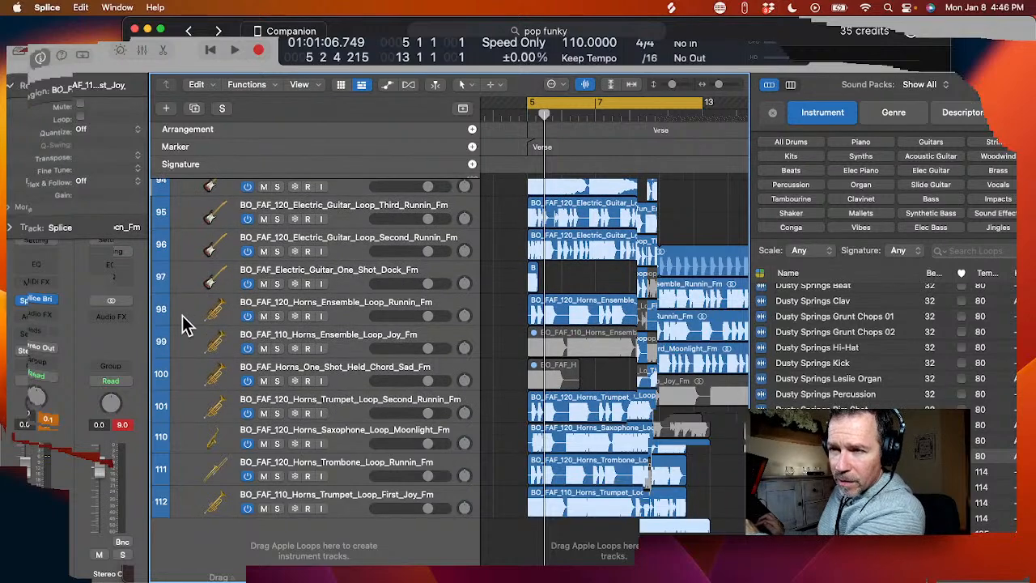
pyautogui.scroll(-5, 185, 323)
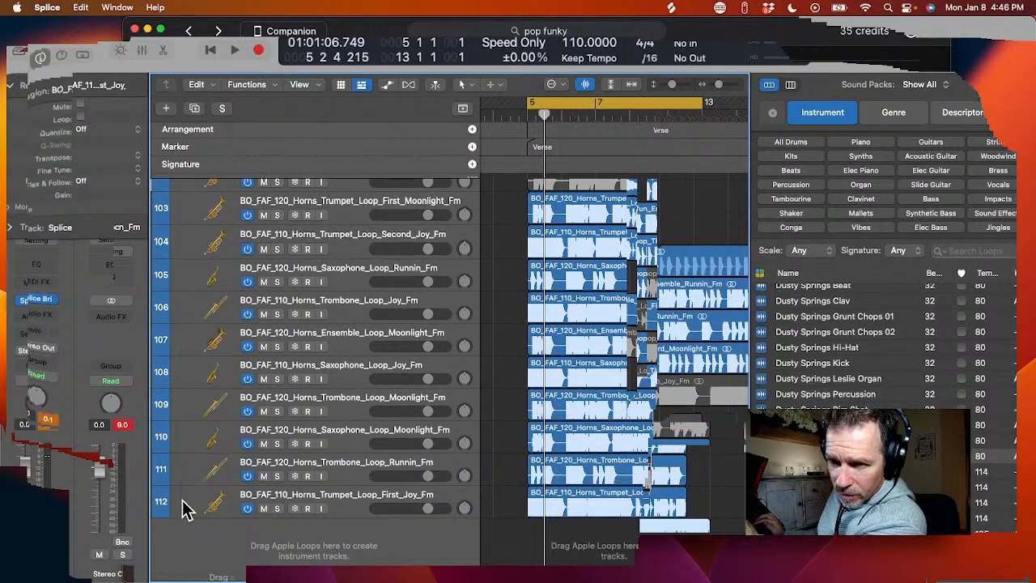
pyautogui.rightClick(185, 512)
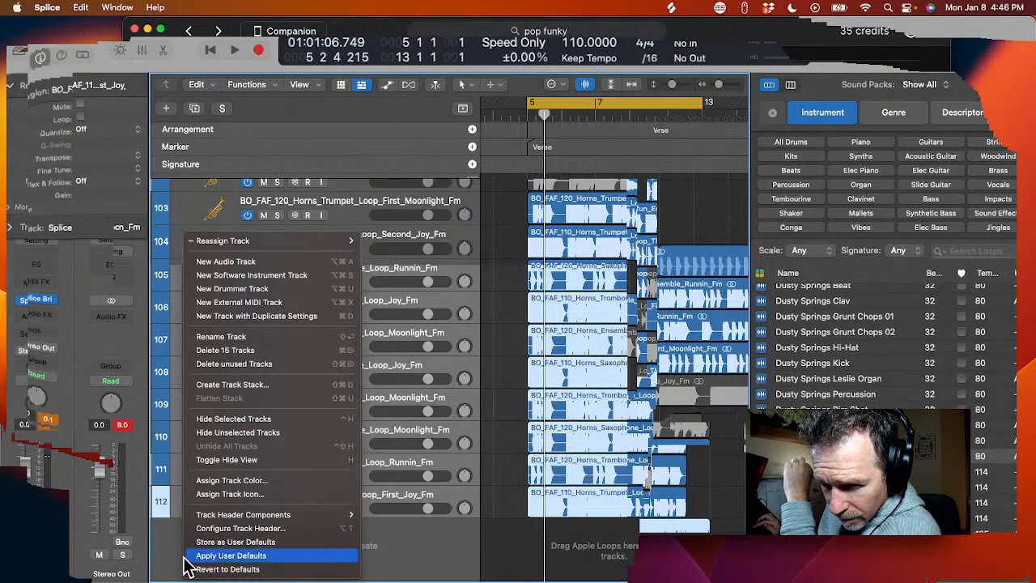
pyautogui.click(212, 386)
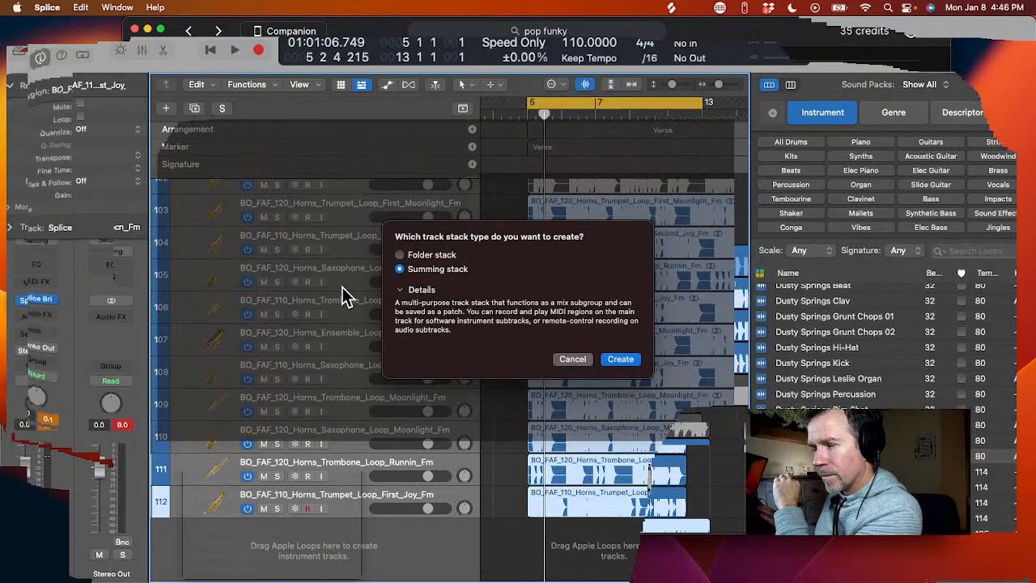
pyautogui.press('Return')
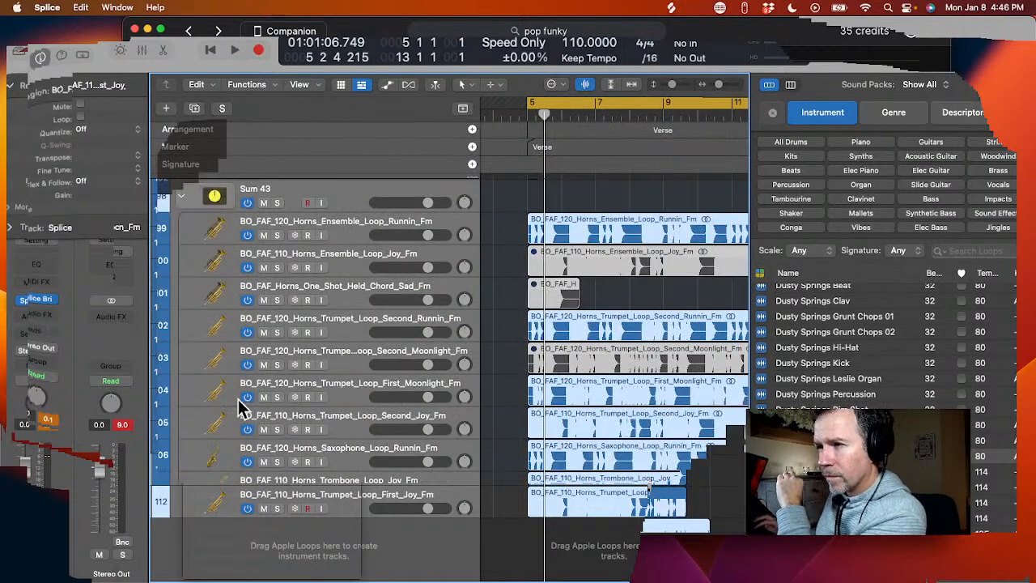
# - Rename the new horn track stack as Horns and collapse it
pyautogui.scroll(4, 225, 347)
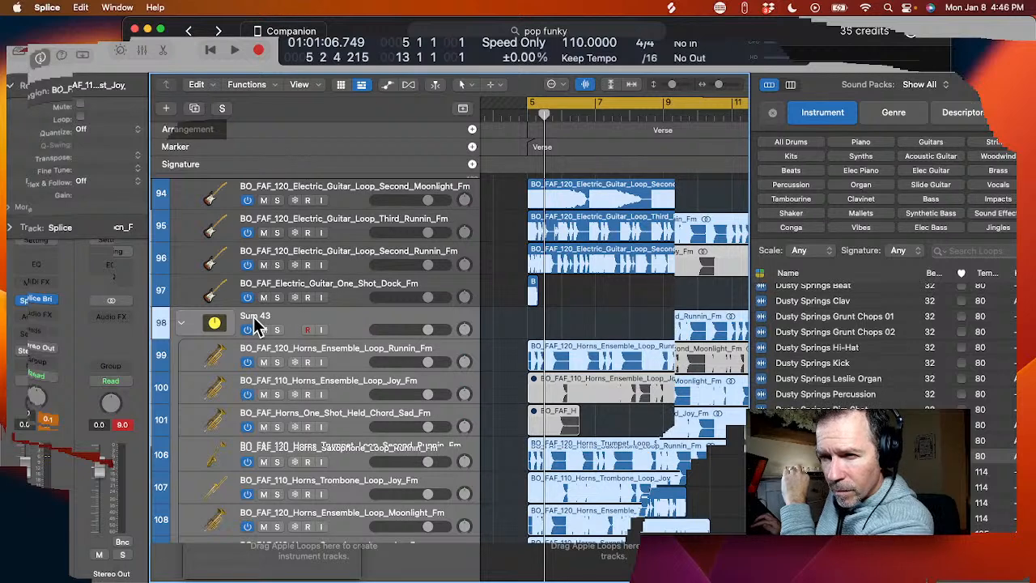
pyautogui.doubleClick(254, 317)
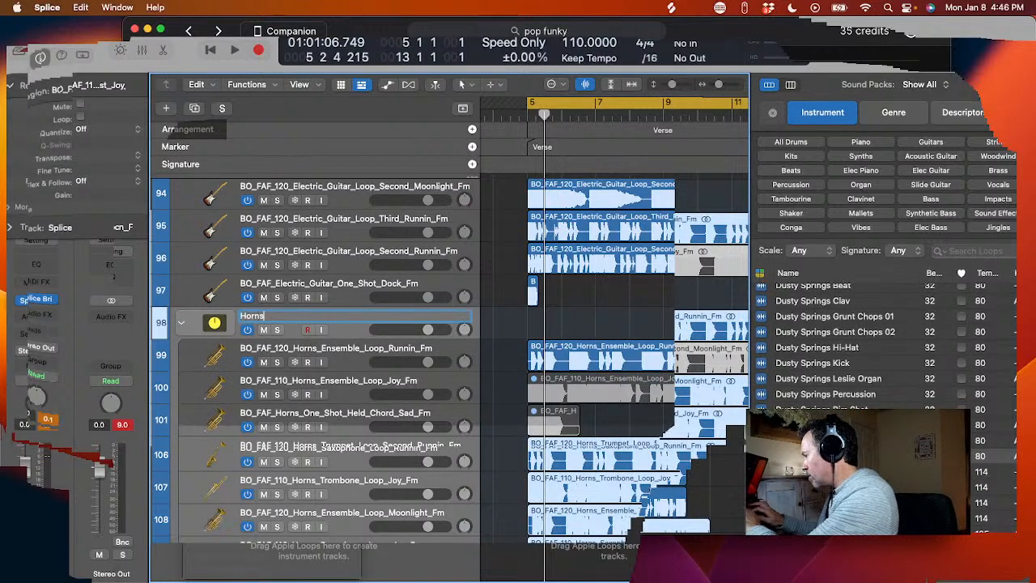
pyautogui.click(182, 320)
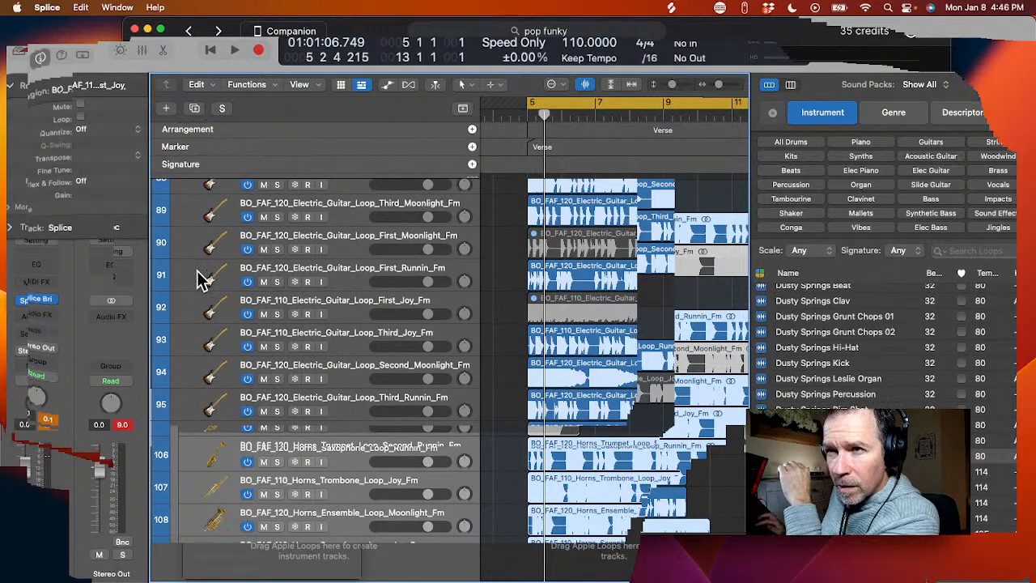
# - Group the electric guitar tracks, from Electric_Guitar_Loop_Ensemble_Runnin to Electric_Guitar_One_Shot_Dock, into a summing track stack and open its name for editing
pyautogui.scroll(3, 196, 271)
pyautogui.click(186, 244)
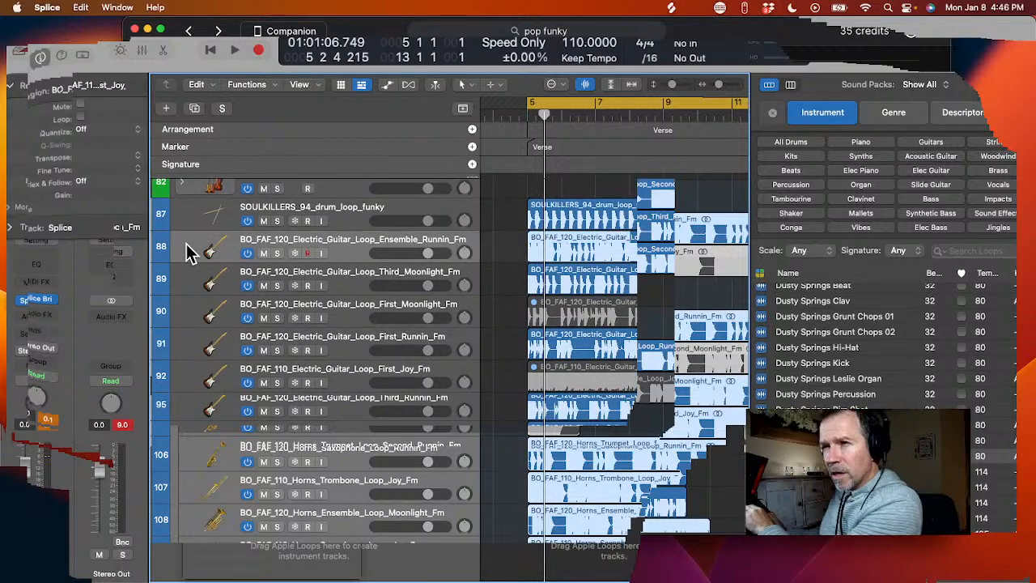
pyautogui.scroll(-3, 186, 244)
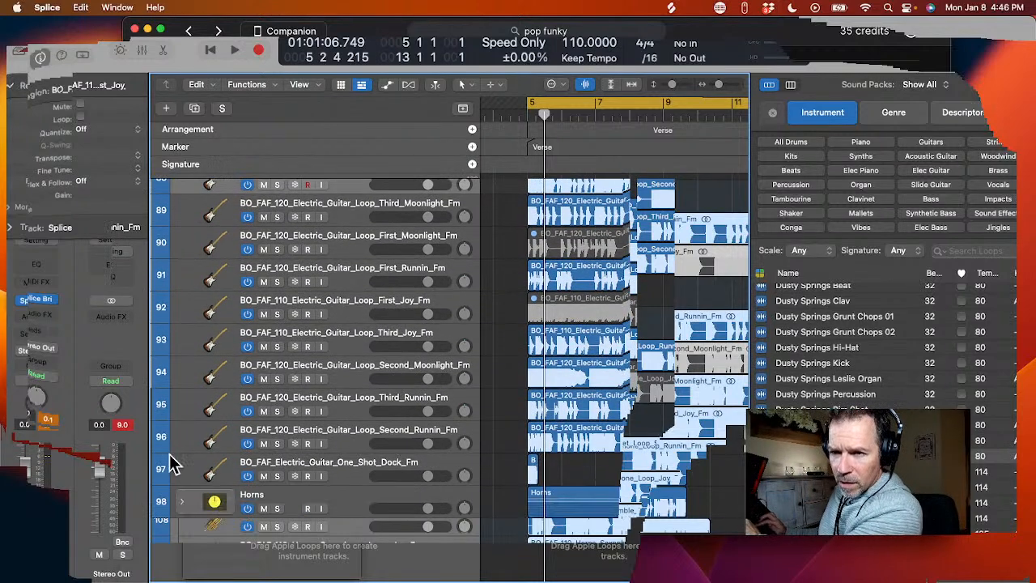
pyautogui.keyDown('shift'); pyautogui.click(180, 478); pyautogui.keyUp('shift')
pyautogui.rightClick(193, 483)
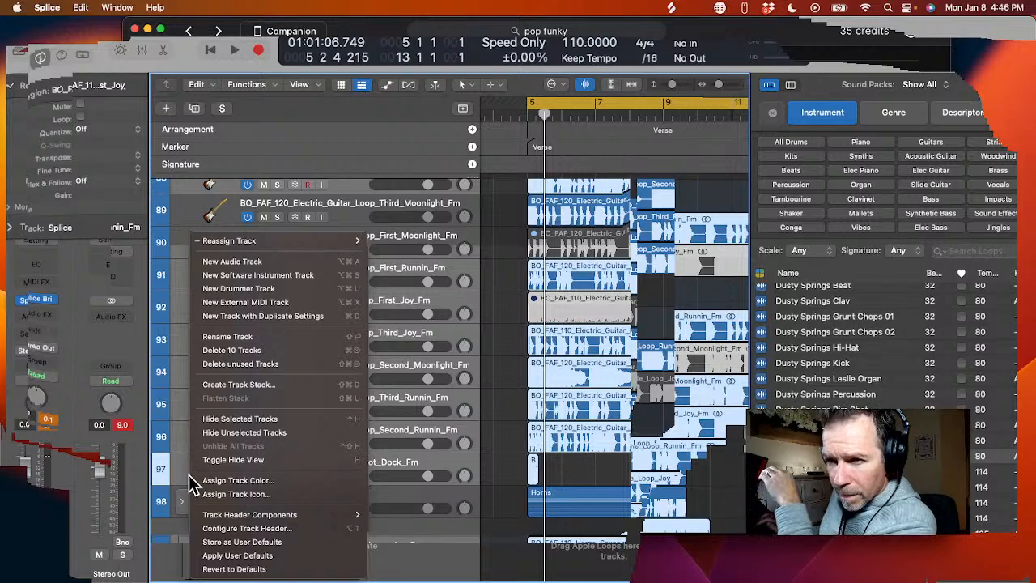
pyautogui.click(218, 385)
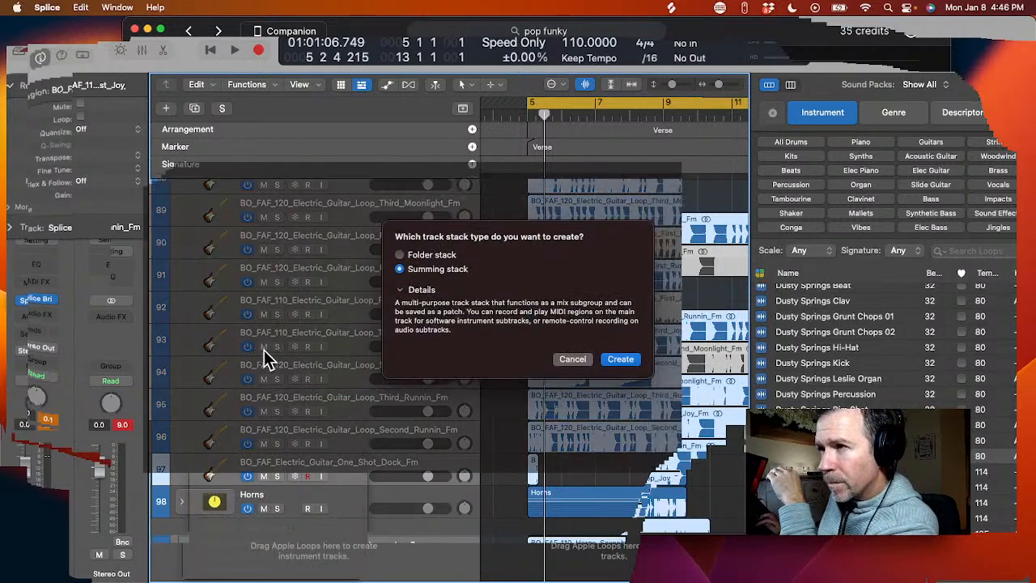
pyautogui.press('Return')
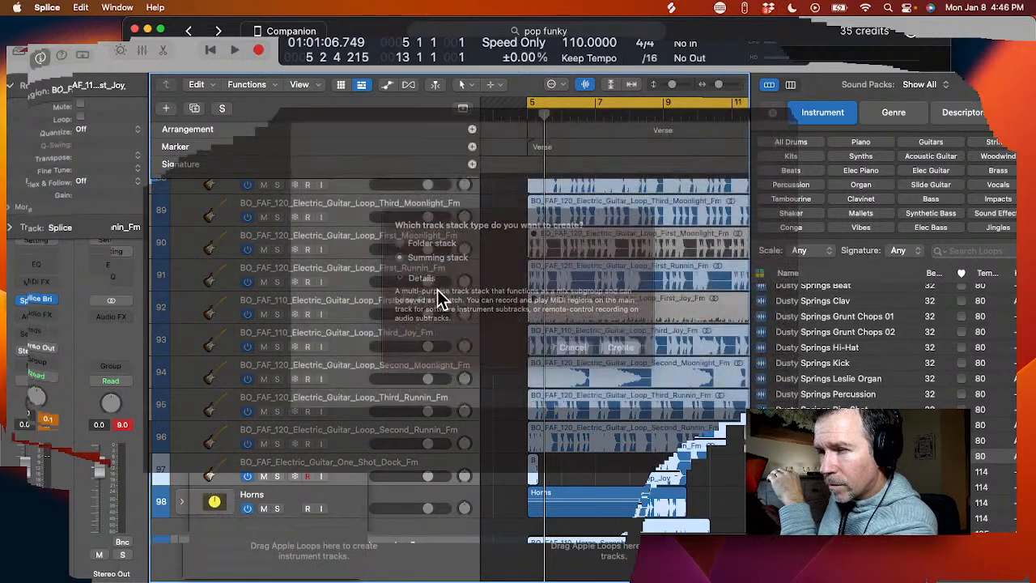
pyautogui.scroll(2, 313, 225)
pyautogui.doubleClick(251, 232)
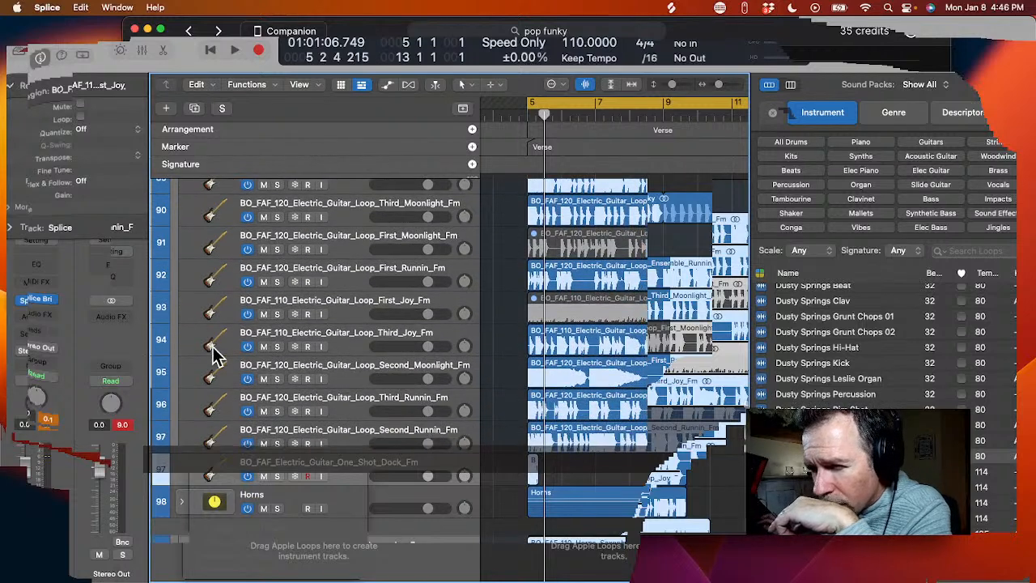
# - Move the 120 BPM guitar tracks Second_Moonlight, Third_Runnin and Second_Runnin up, in that order, directly below First_Runnin
pyautogui.moveTo(213, 370); pyautogui.dragTo(212, 289)
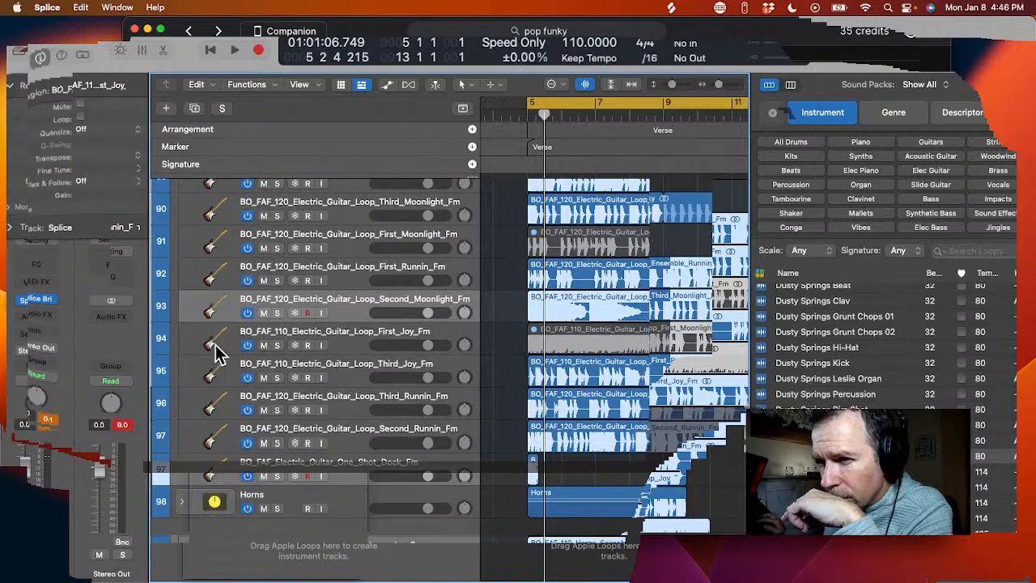
pyautogui.moveTo(210, 415); pyautogui.dragTo(203, 340)
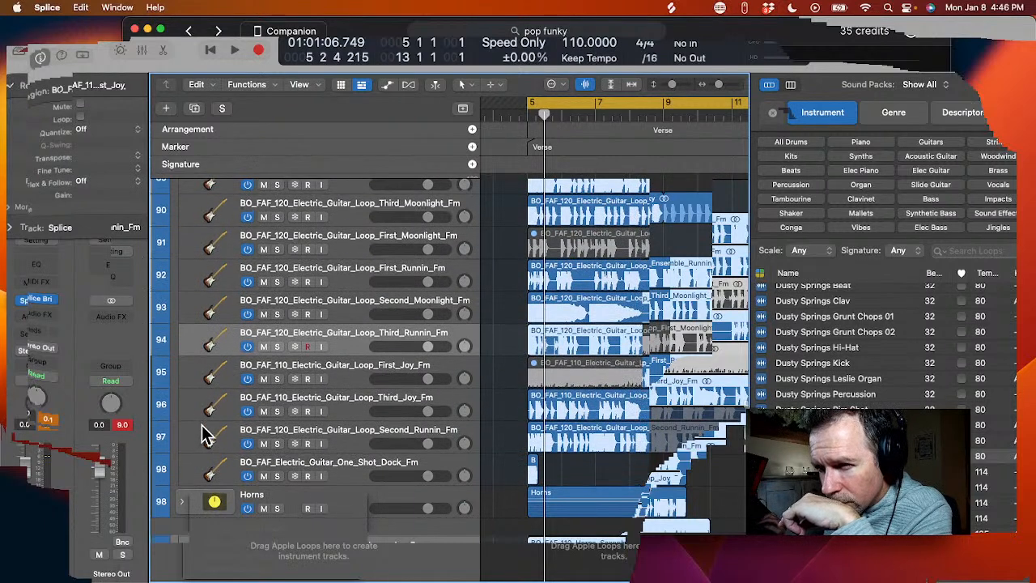
pyautogui.moveTo(206, 441); pyautogui.dragTo(207, 374)
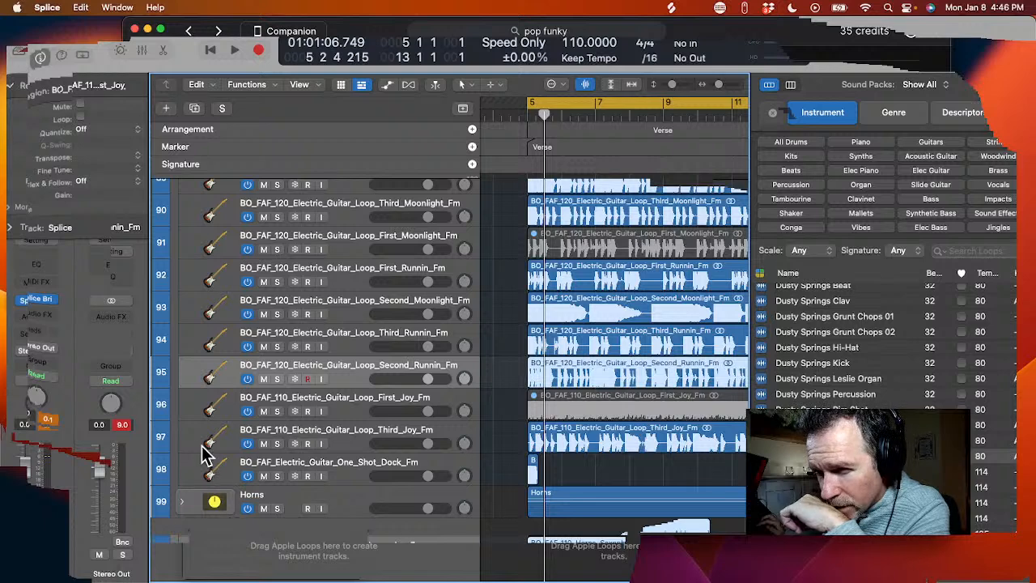
# - Time-stretch the Electric_Guitar_Loop_Second_Moonlight audio file with the Time and Pitch Machine, from 120 bpm to 110 bpm, and close the audio editor
pyautogui.hscroll(4, 571, 424)
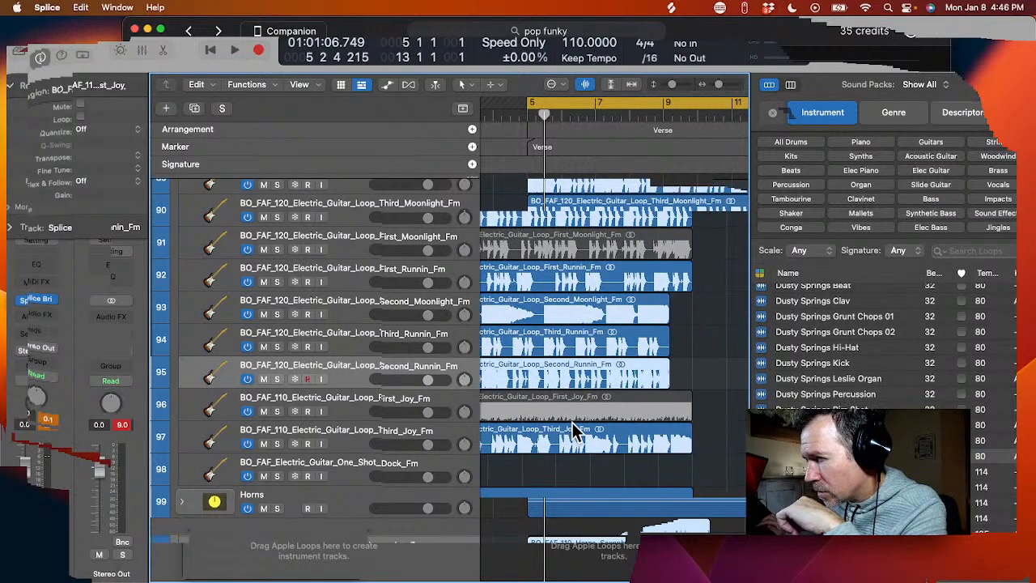
pyautogui.hscroll(-1, 572, 423)
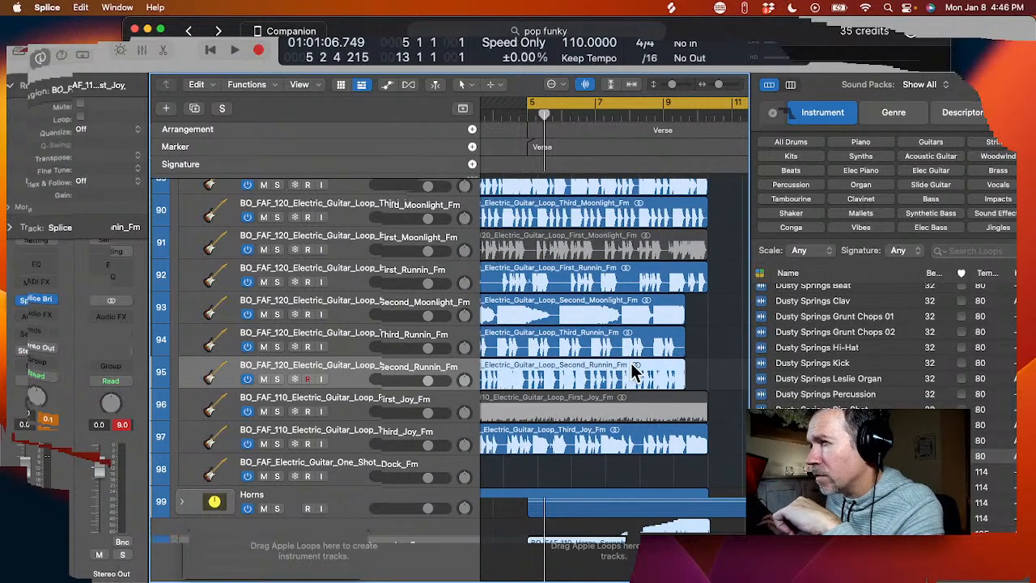
pyautogui.doubleClick(497, 339)
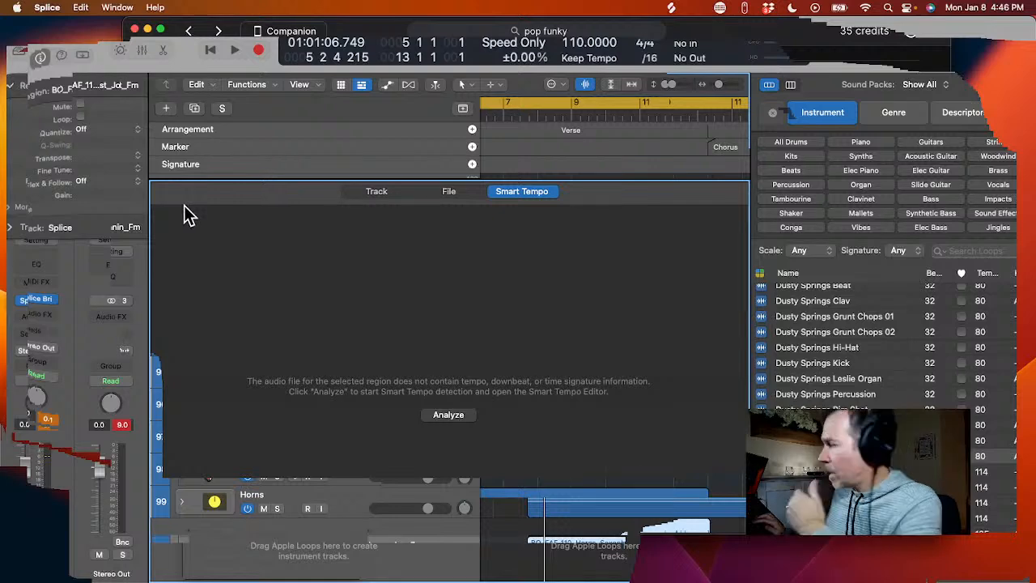
pyautogui.click(449, 192)
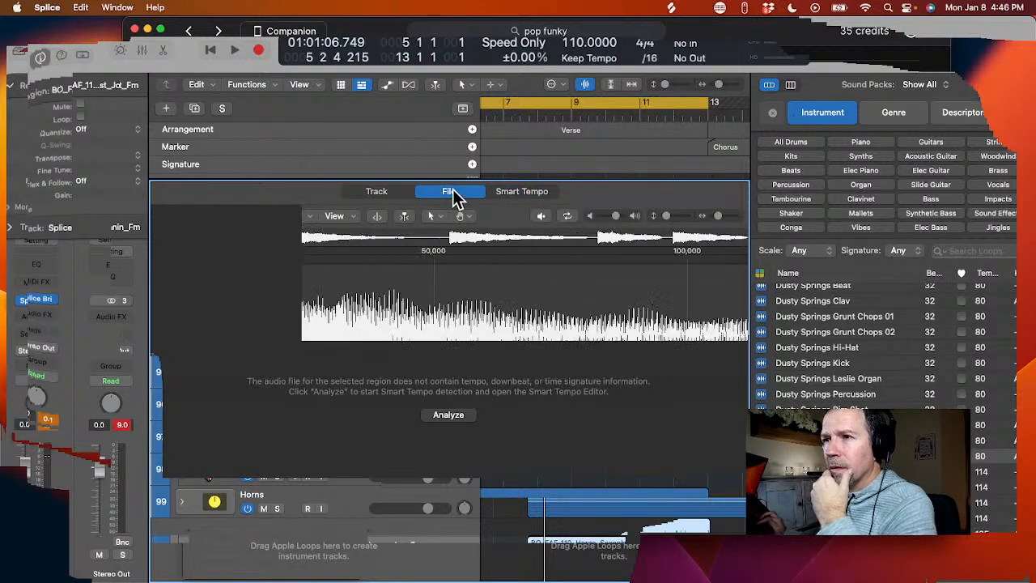
pyautogui.click(281, 216)
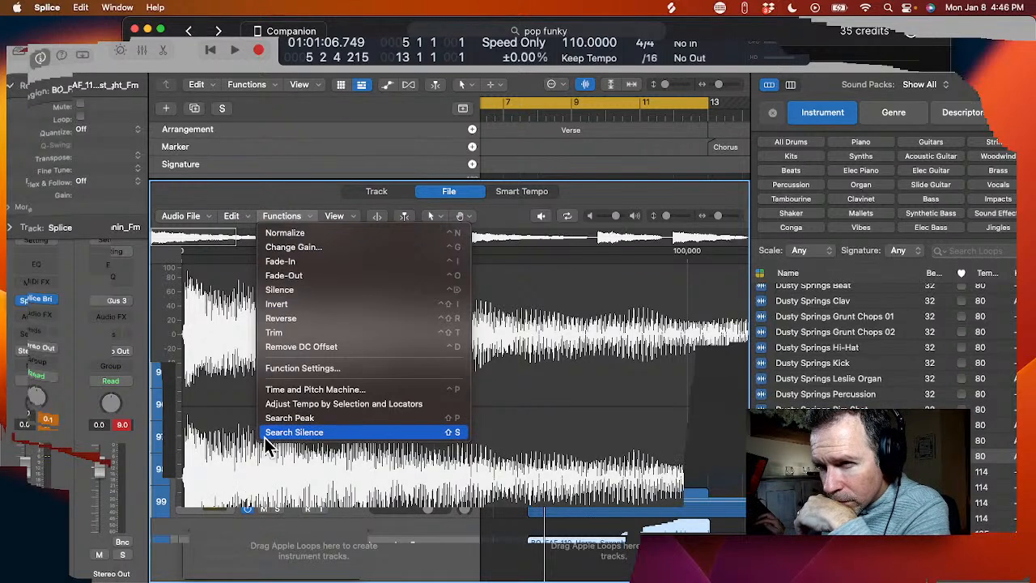
pyautogui.click(298, 390)
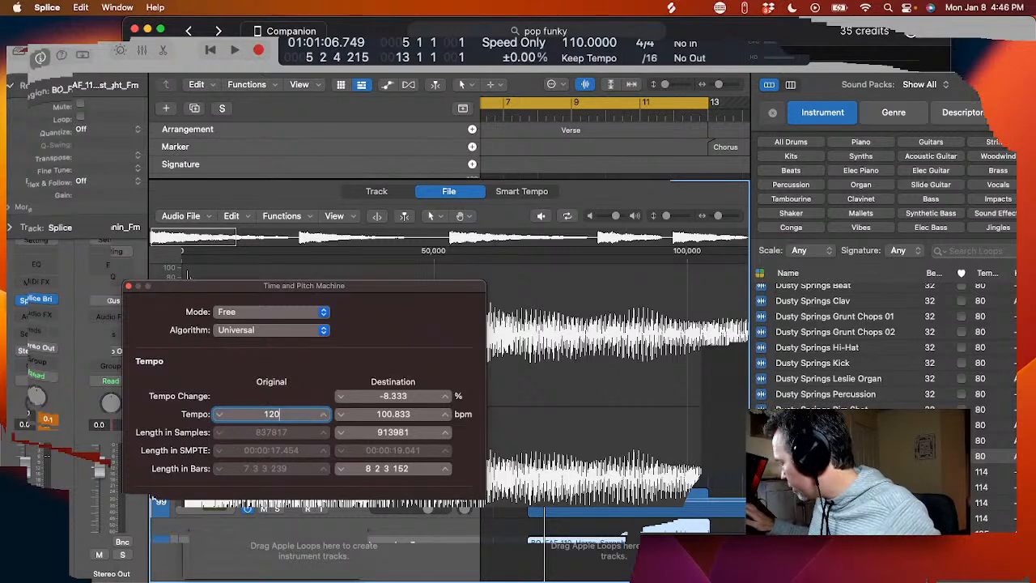
pyautogui.press('Tab')
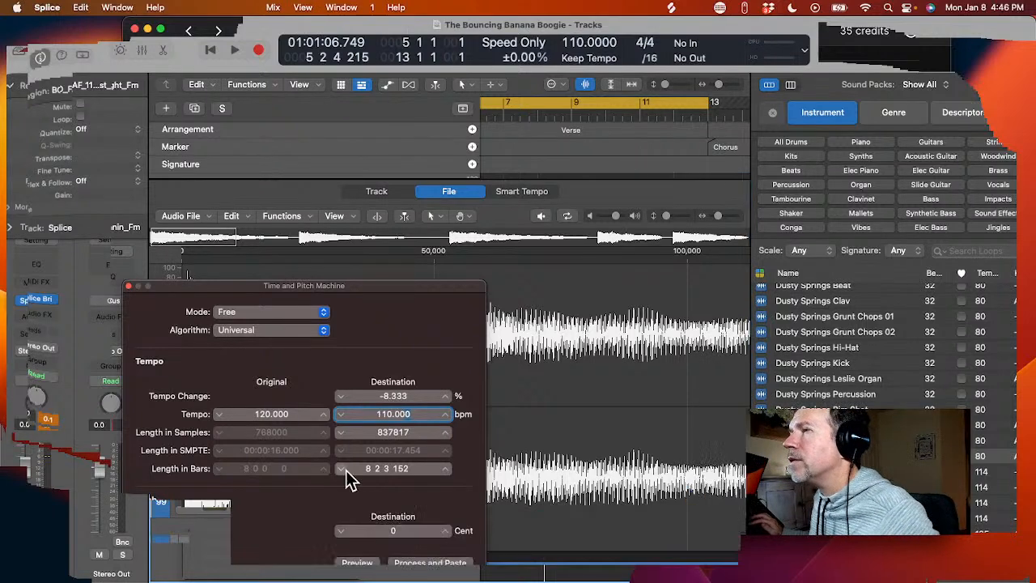
pyautogui.click(444, 569)
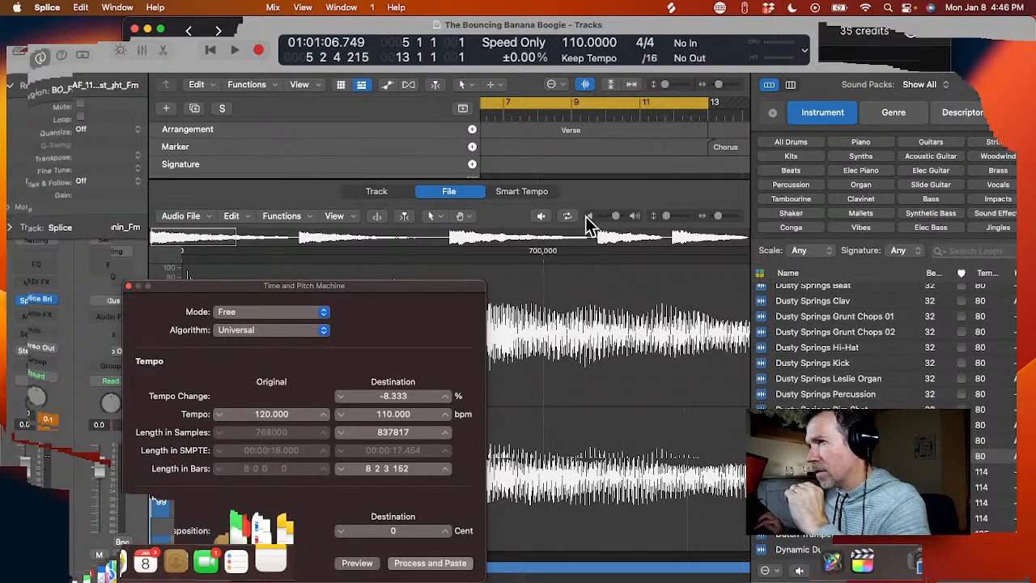
pyautogui.press('e')
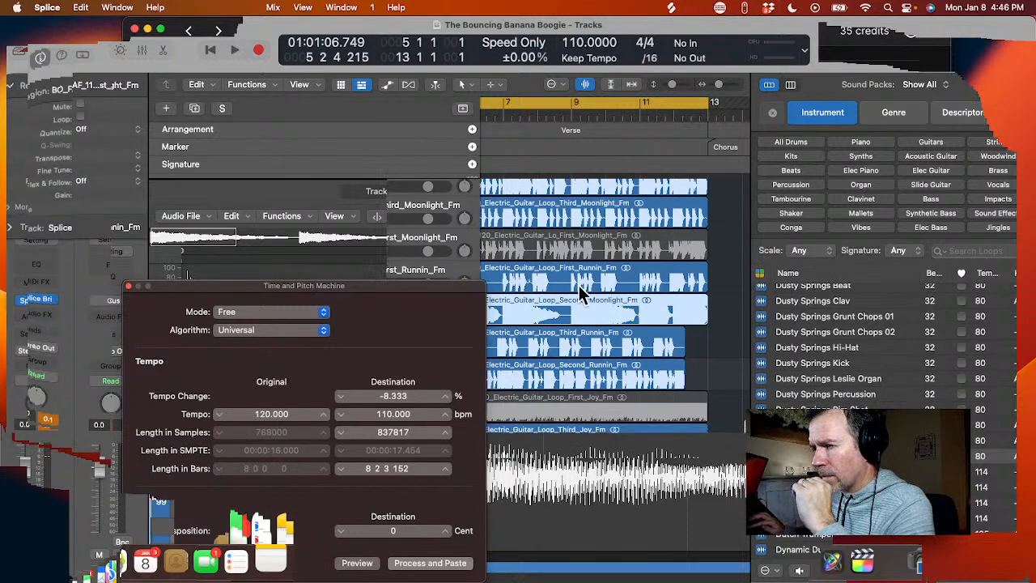
# - Process the Electric_Guitar_Loop_Third_Runnin and Second_Runnin audio files with the same 120 to 110 bpm Time and Pitch Machine settings
pyautogui.click(581, 340)
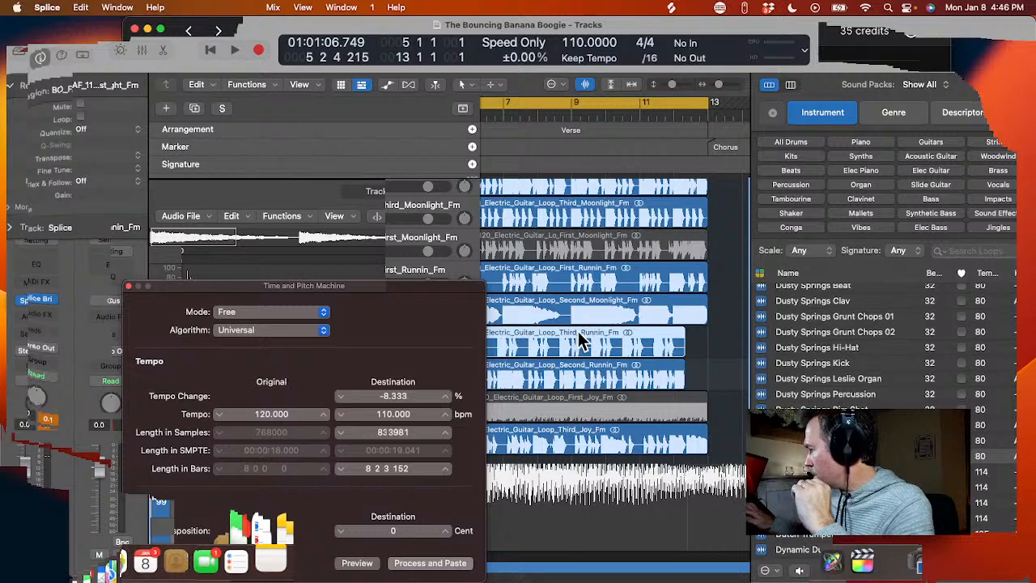
pyautogui.doubleClick(580, 339)
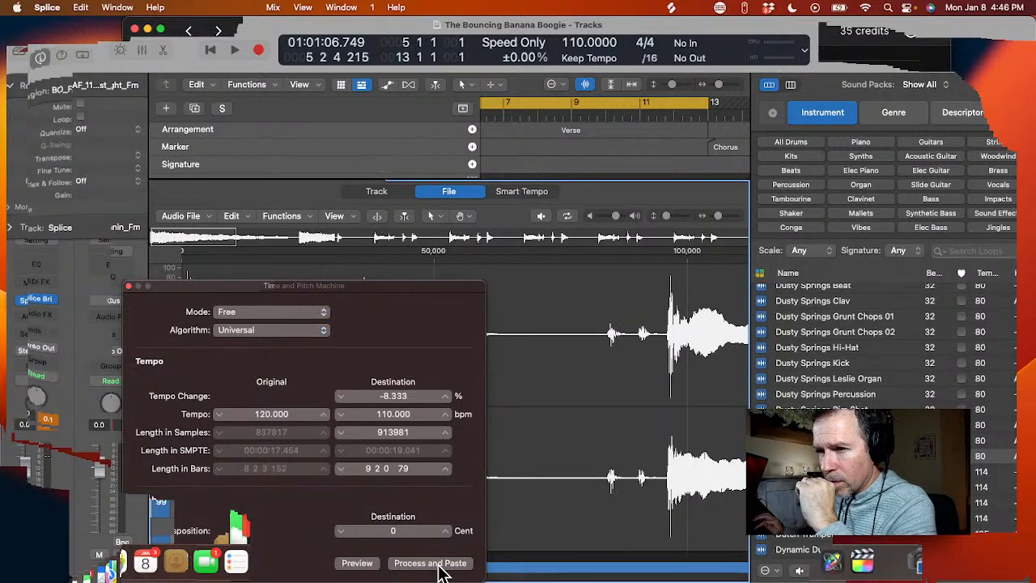
pyautogui.click(430, 563)
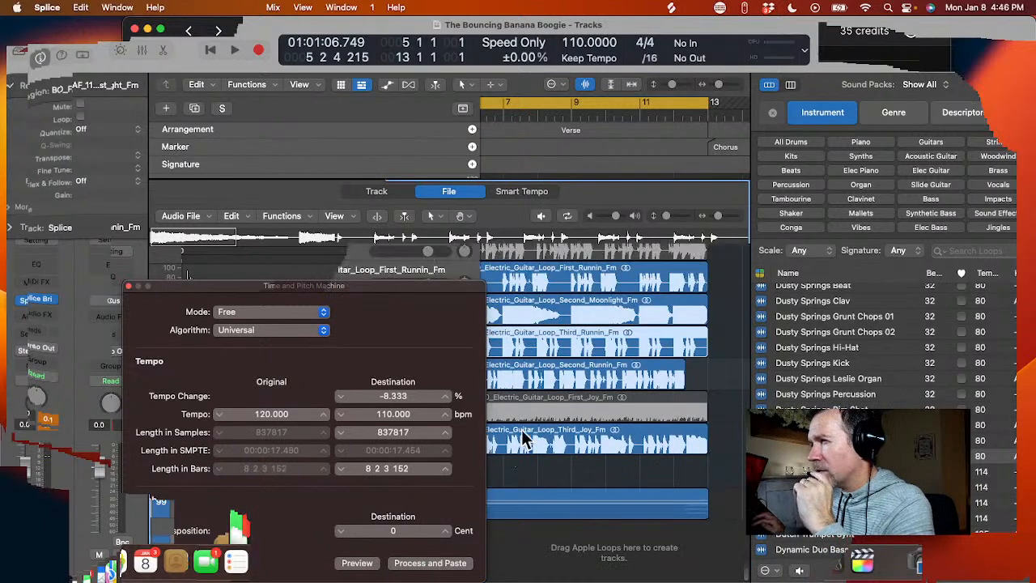
pyautogui.click(559, 363)
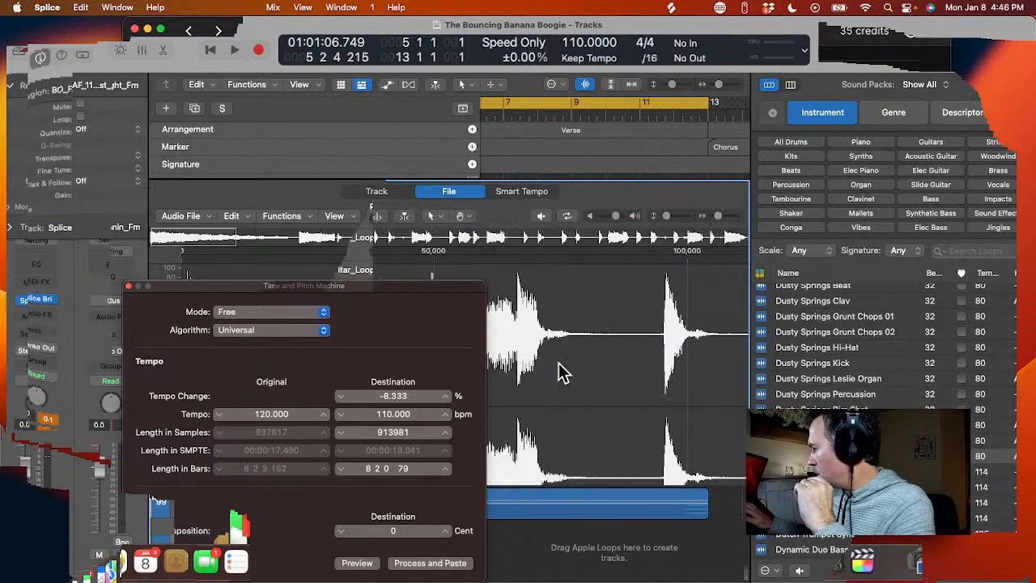
pyautogui.click(448, 566)
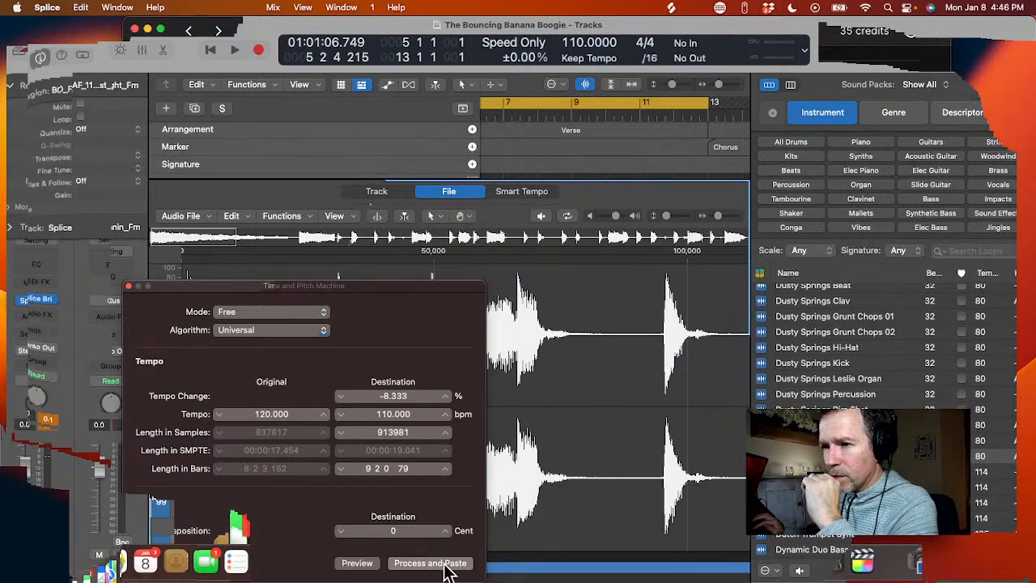
# - Move the Time and Pitch Machine out of the way, collapse the Electric Guitars track stack and expand the Horns stack
pyautogui.scroll(-2, 533, 461)
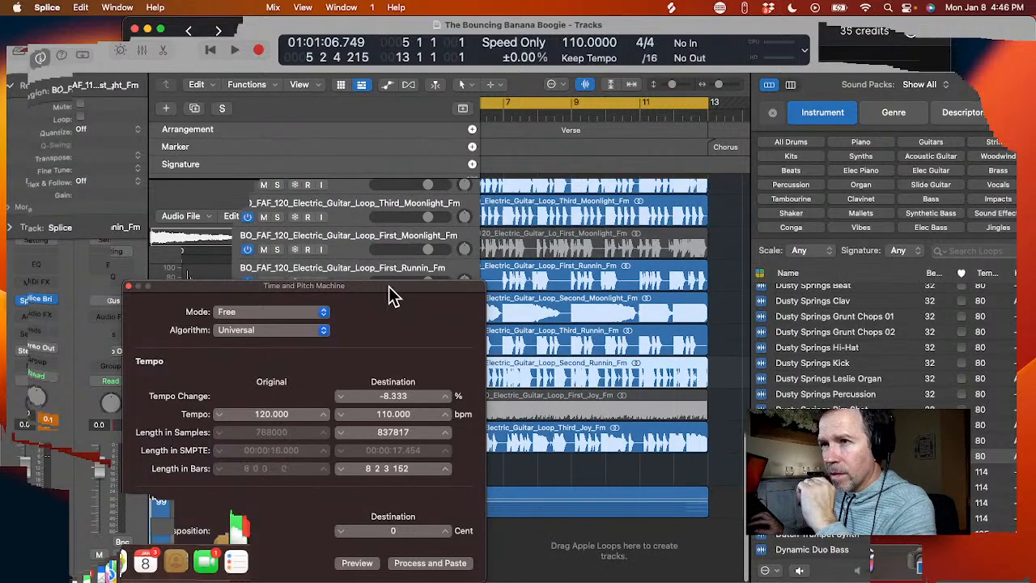
pyautogui.moveTo(390, 285); pyautogui.dragTo(209, 429)
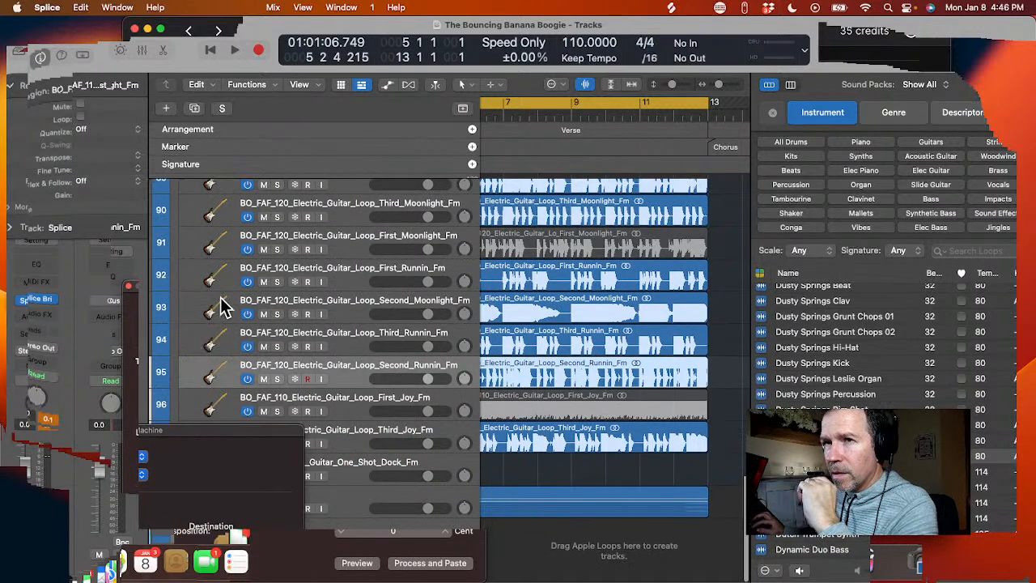
pyautogui.scroll(3, 220, 297)
pyautogui.scroll(2, 202, 307)
pyautogui.click(187, 305)
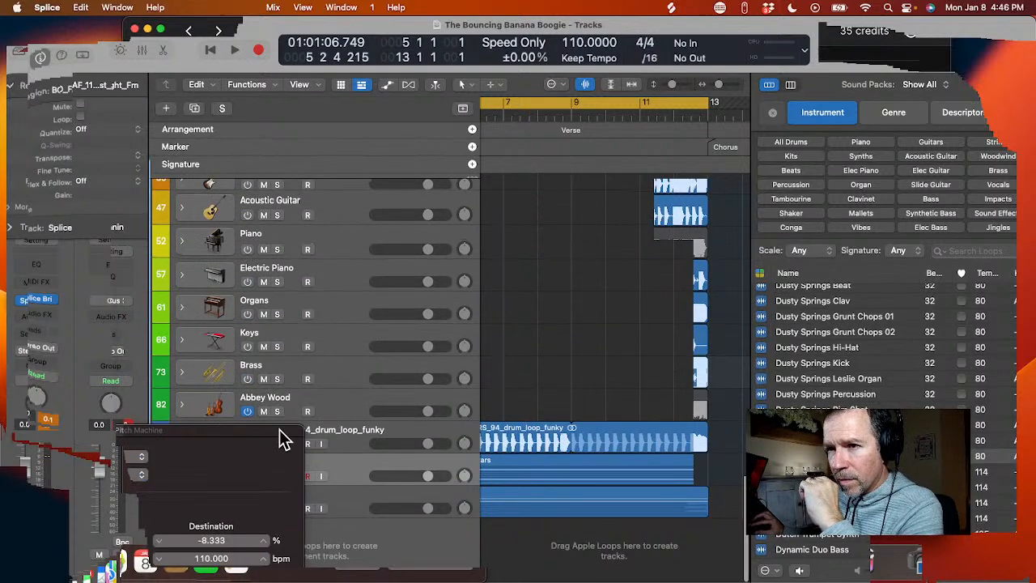
pyautogui.moveTo(280, 431); pyautogui.dragTo(216, 513)
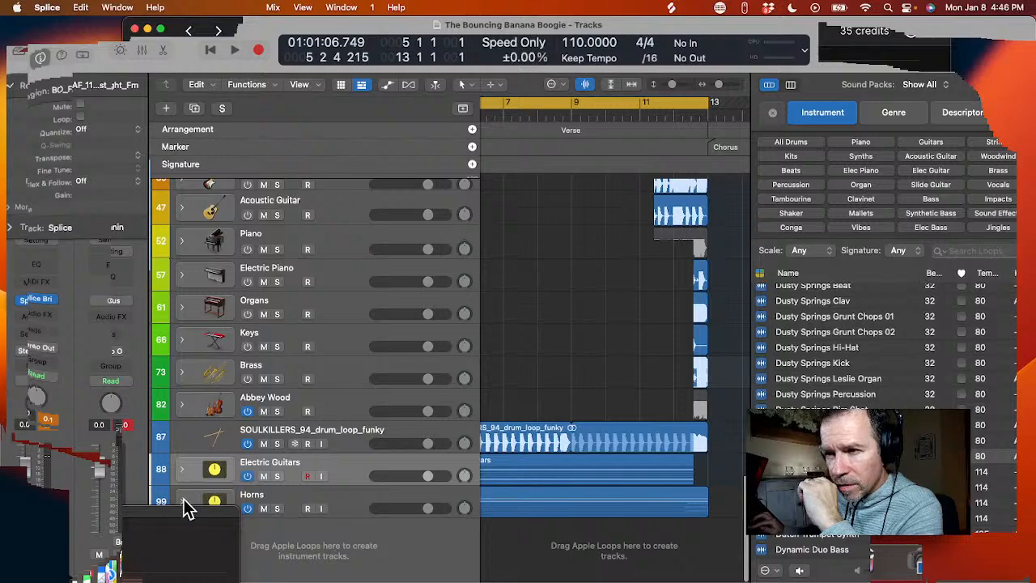
pyautogui.click(181, 502)
pyautogui.scroll(-5, 437, 453)
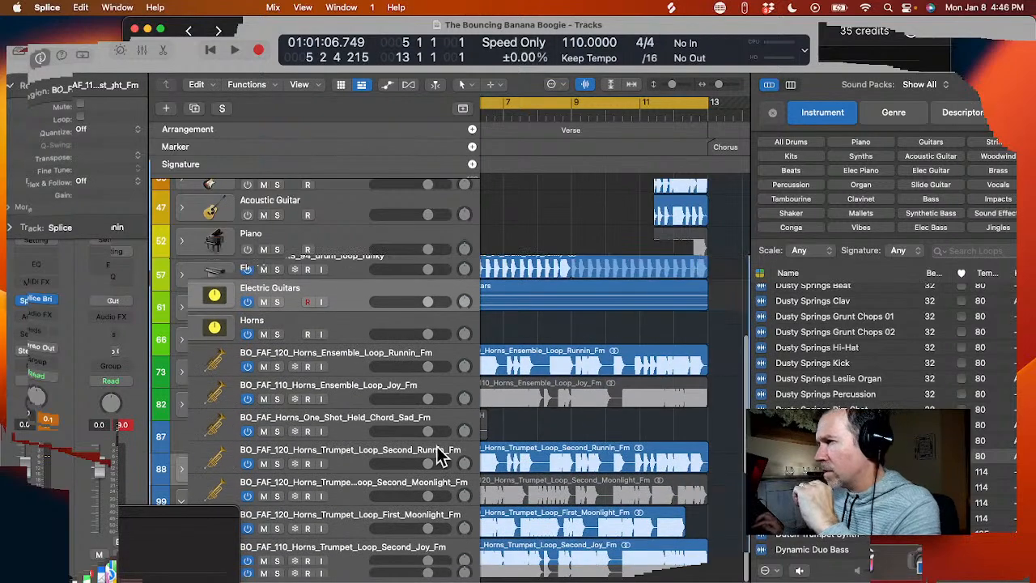
pyautogui.scroll(-4, 437, 452)
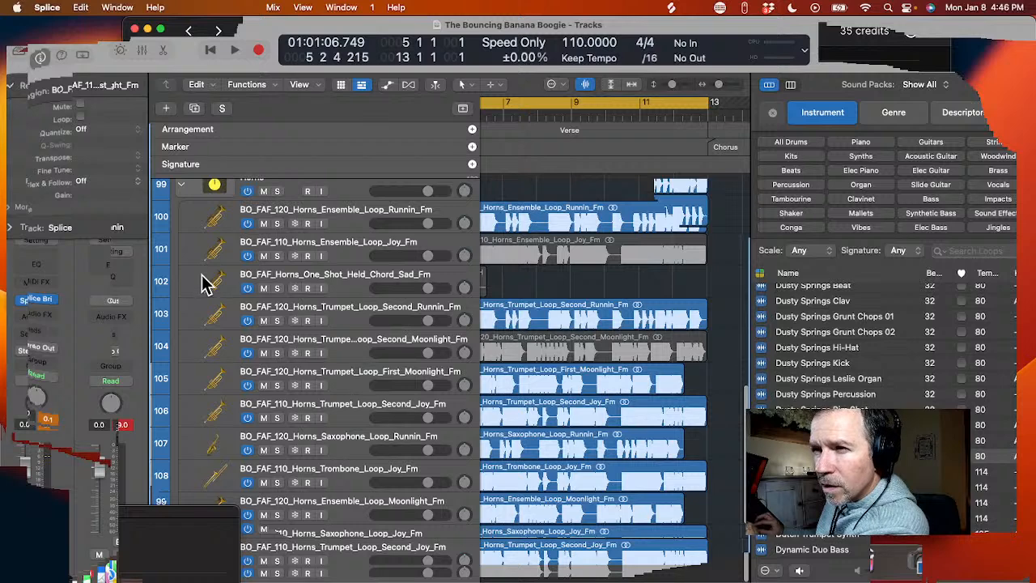
# - Move the Horns_One_Shot_Held_Chord_Sad track down, directly below Horns_Ensemble_Loop_Moonlight
pyautogui.moveTo(206, 259); pyautogui.dragTo(206, 302)
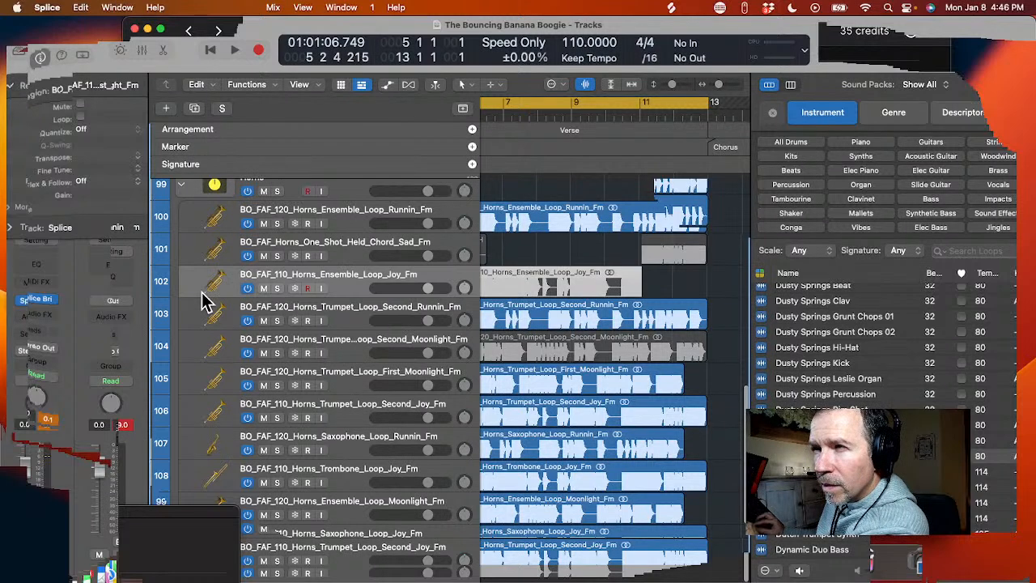
pyautogui.moveTo(204, 254); pyautogui.dragTo(205, 535)
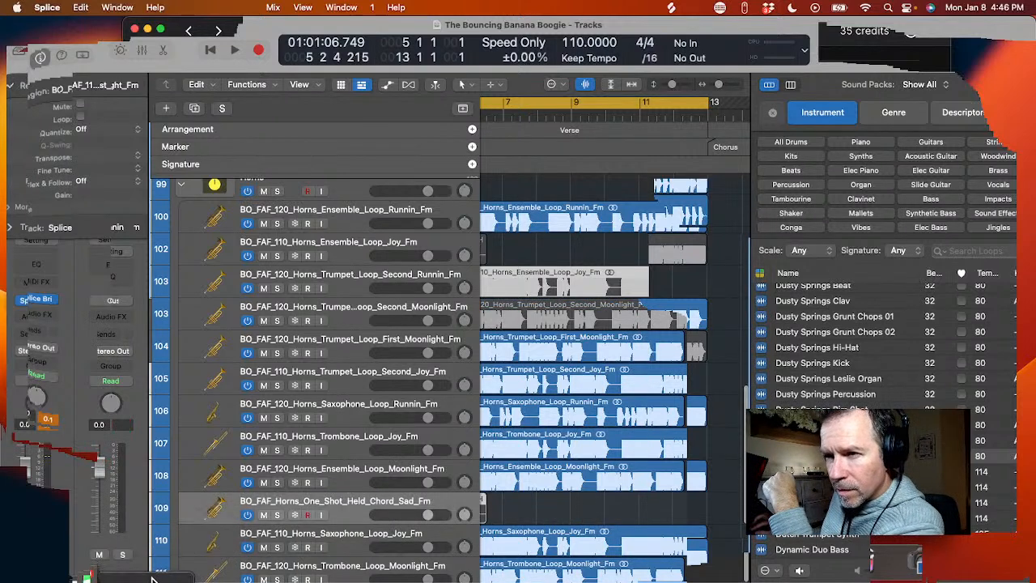
pyautogui.scroll(-3, 187, 557)
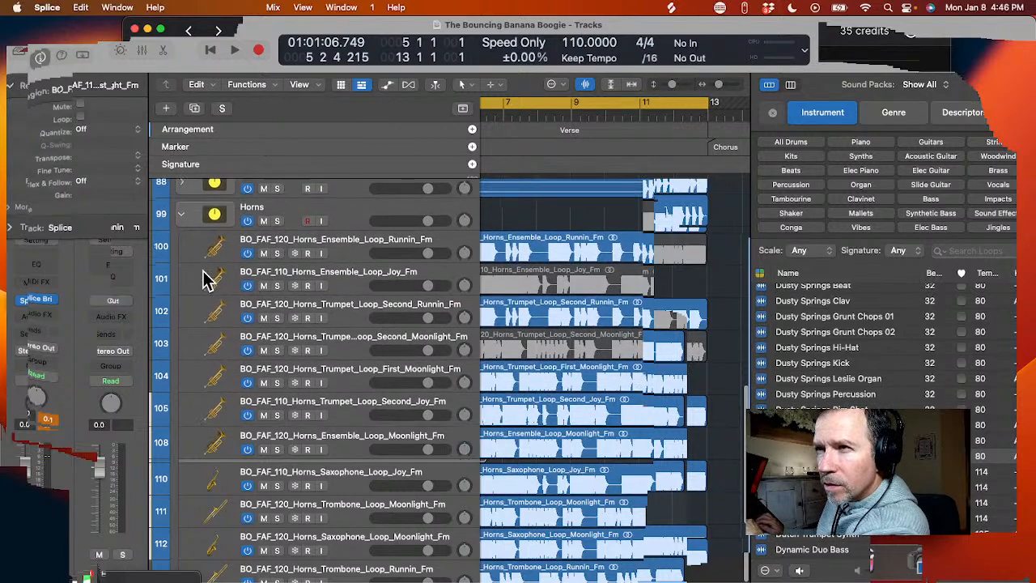
# - Select the eight 120 BPM horn tracks from Trumpet_Loop_Second_Runnin to Trombone_Loop_Runnin and move them together directly below Horns_Ensemble_Loop_Runnin
pyautogui.click(204, 304)
pyautogui.keyDown('super'); pyautogui.click(202, 334); pyautogui.keyUp('super')
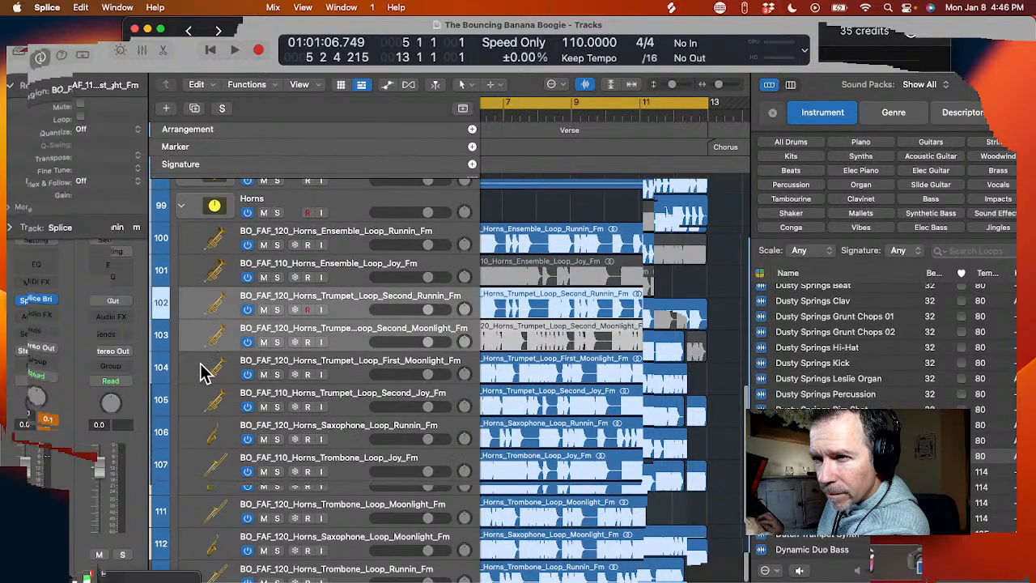
pyautogui.keyDown('super'); pyautogui.click(201, 366); pyautogui.keyUp('super')
pyautogui.scroll(-3, 201, 369)
pyautogui.keyDown('super'); pyautogui.click(201, 394); pyautogui.keyUp('super')
pyautogui.scroll(-3, 201, 394)
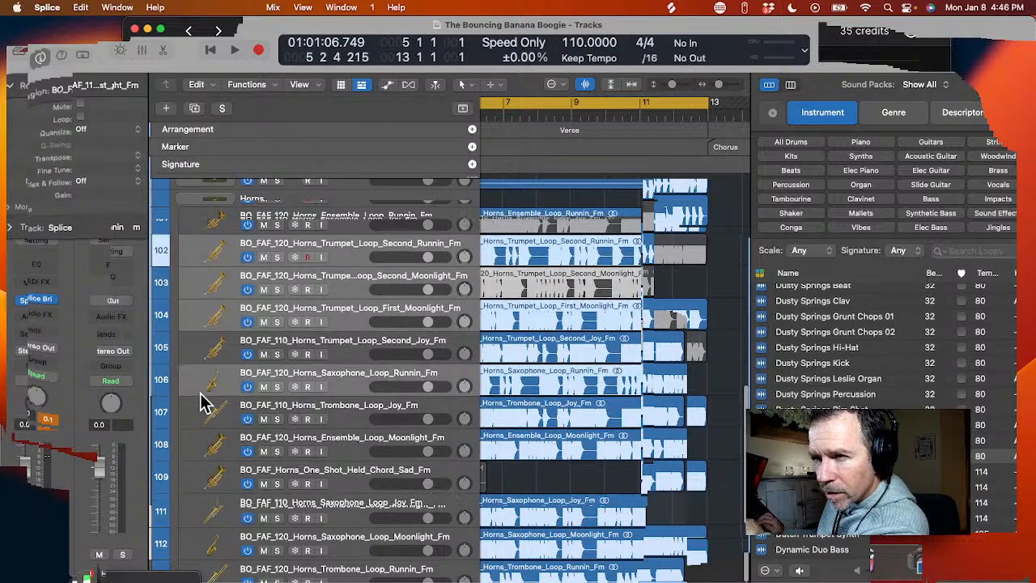
pyautogui.keyDown('super'); pyautogui.click(196, 414); pyautogui.keyUp('super')
pyautogui.scroll(-3, 195, 413)
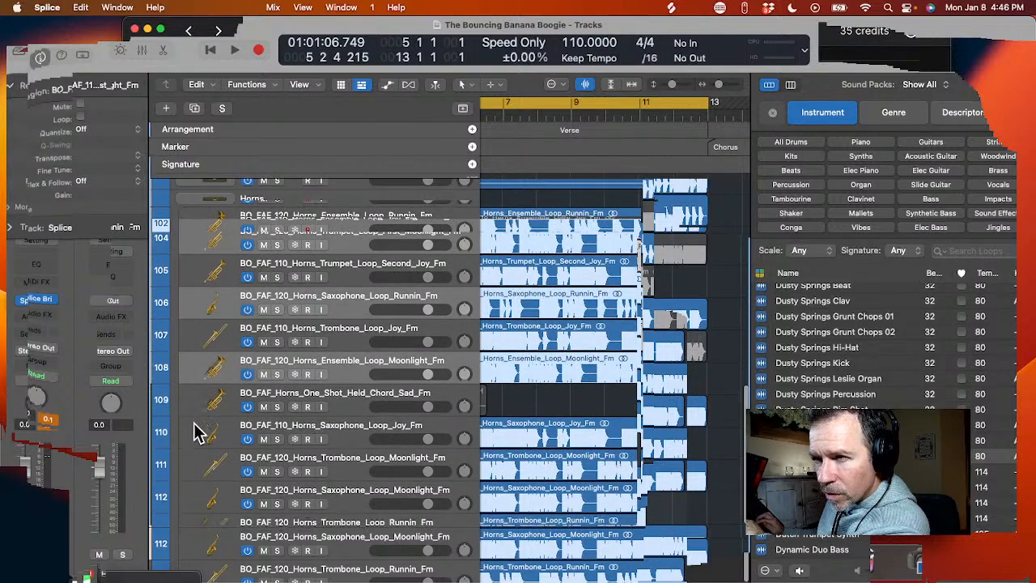
pyautogui.scroll(-3, 194, 434)
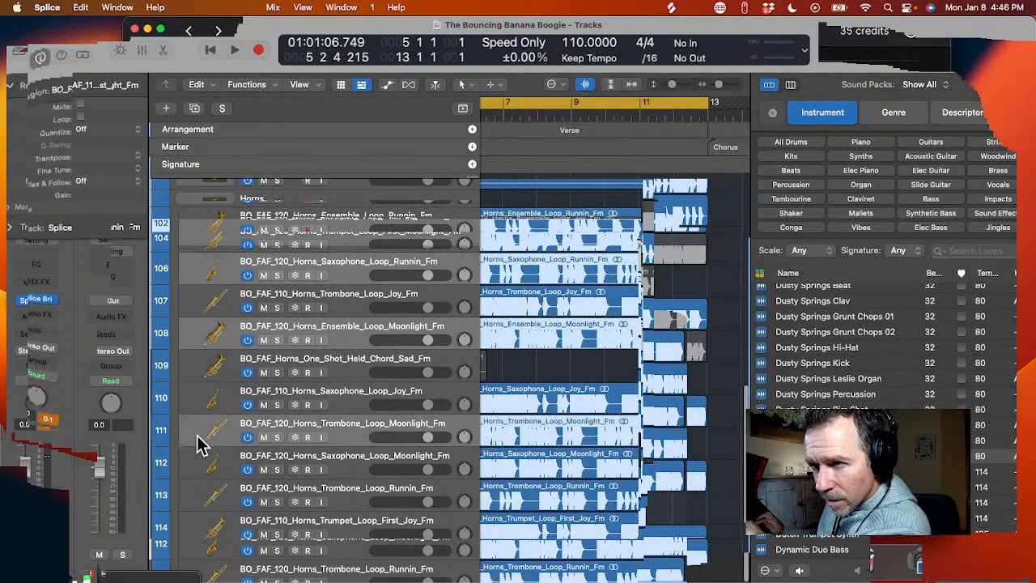
pyautogui.keyDown('super'); pyautogui.click(202, 443); pyautogui.keyUp('super')
pyautogui.scroll(-2, 203, 445)
pyautogui.keyDown('super'); pyautogui.click(203, 446); pyautogui.keyUp('super')
pyautogui.keyDown('super'); pyautogui.click(202, 470); pyautogui.keyUp('super')
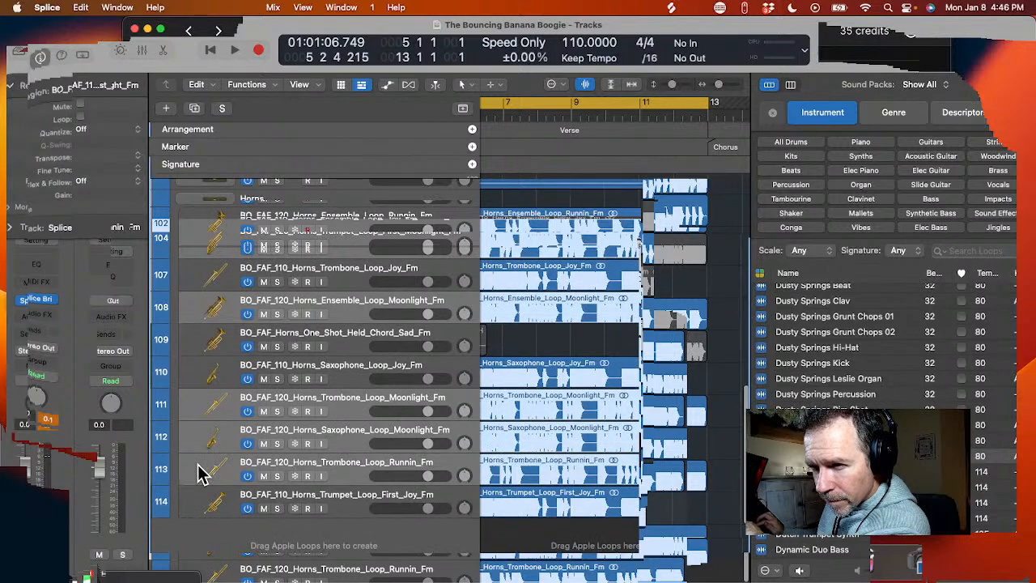
pyautogui.press('super+BackSpace')
pyautogui.scroll(10, 203, 366)
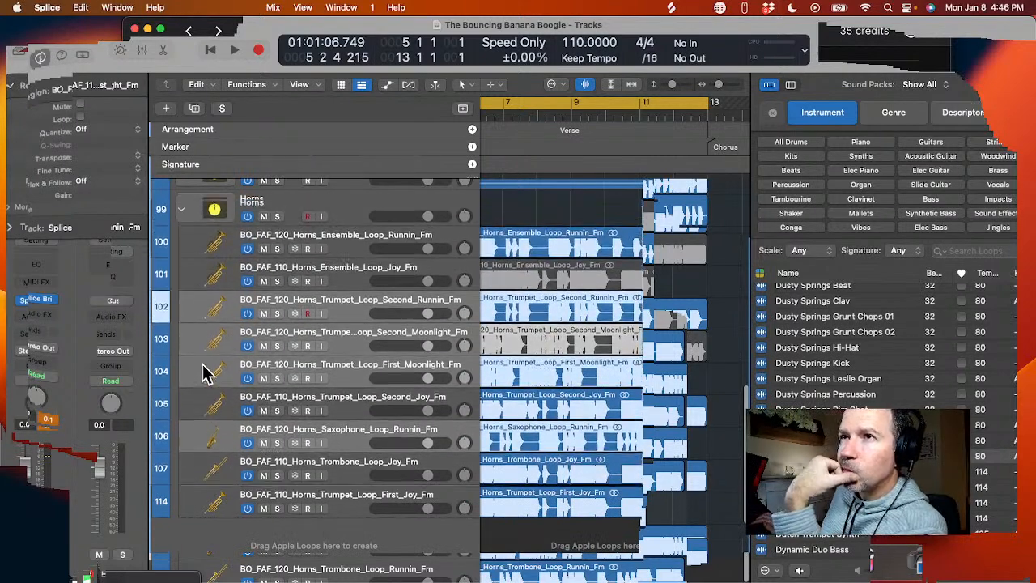
pyautogui.moveTo(197, 365); pyautogui.dragTo(210, 331)
# - Move the 110 BPM tracks Saxophone_Loop_Joy and Trumpet_Loop_First_Joy together to directly above Horns_Ensemble_Loop_Joy
pyautogui.scroll(-6, 207, 372)
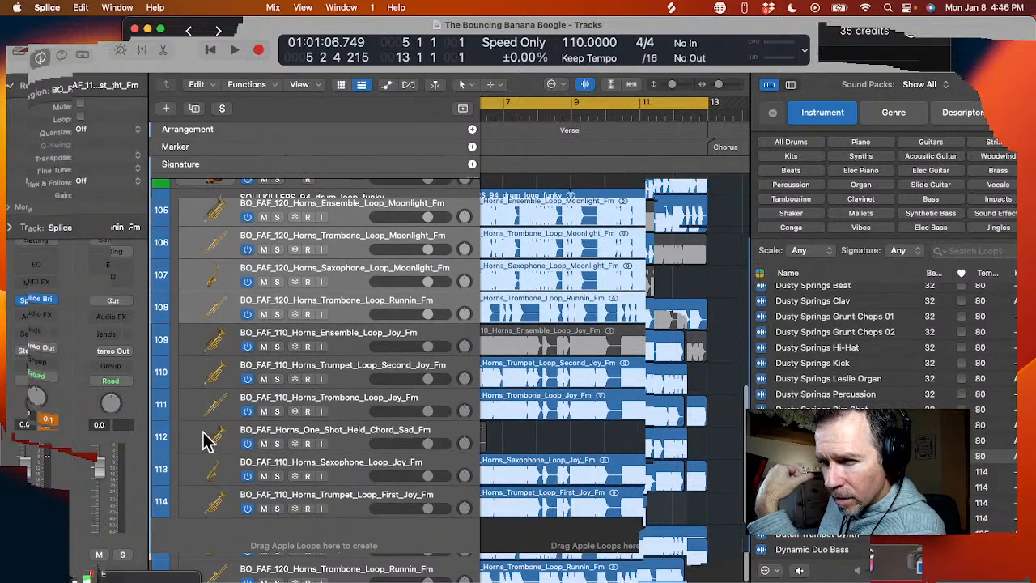
pyautogui.click(208, 476)
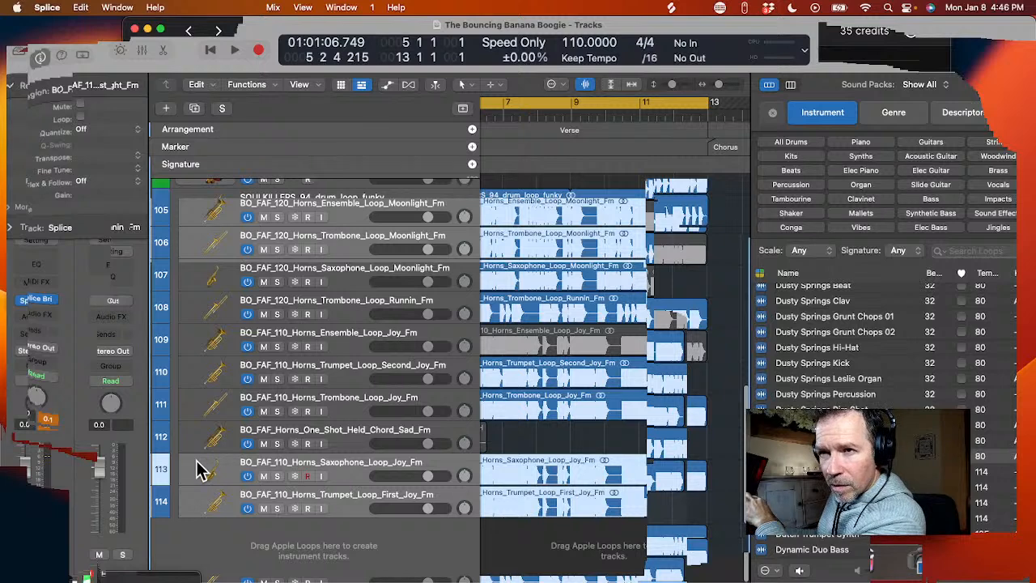
pyautogui.moveTo(201, 470); pyautogui.dragTo(206, 341)
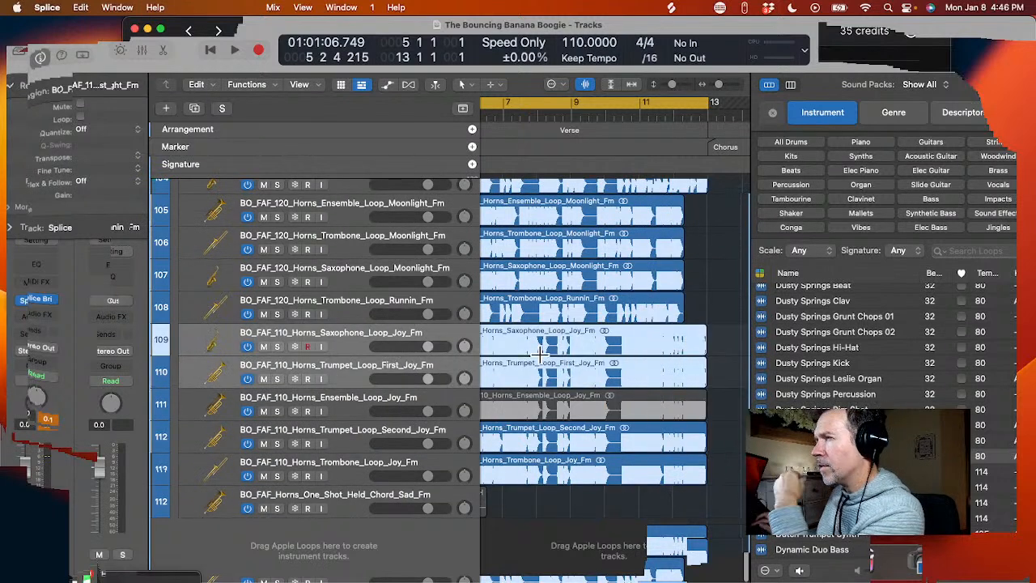
# - Select the Horns_Trumpet_Loop_First_Moonlight region, bring the Time and Pitch Machine back into view and try to process it
pyautogui.scroll(3, 599, 210)
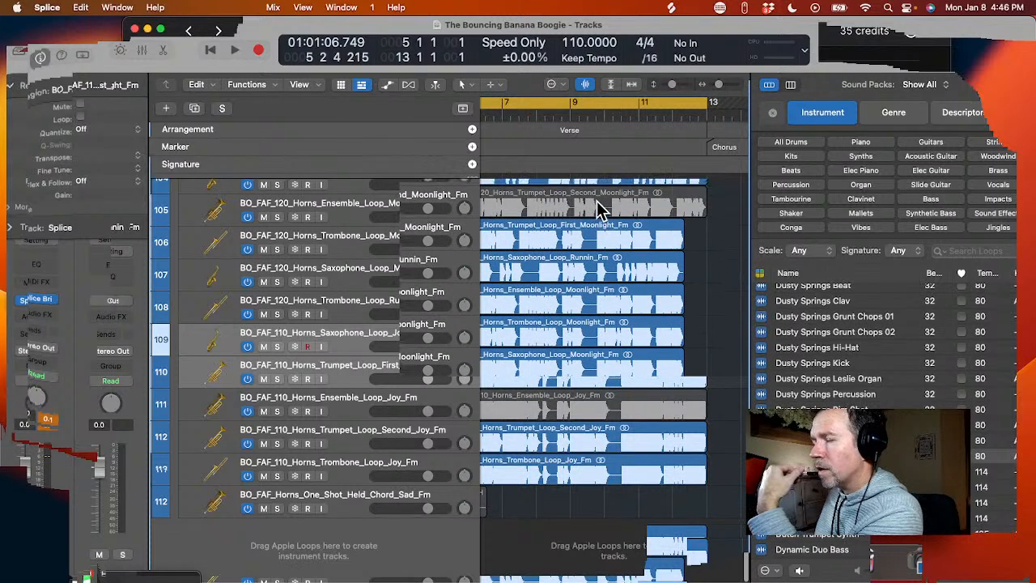
pyautogui.click(546, 232)
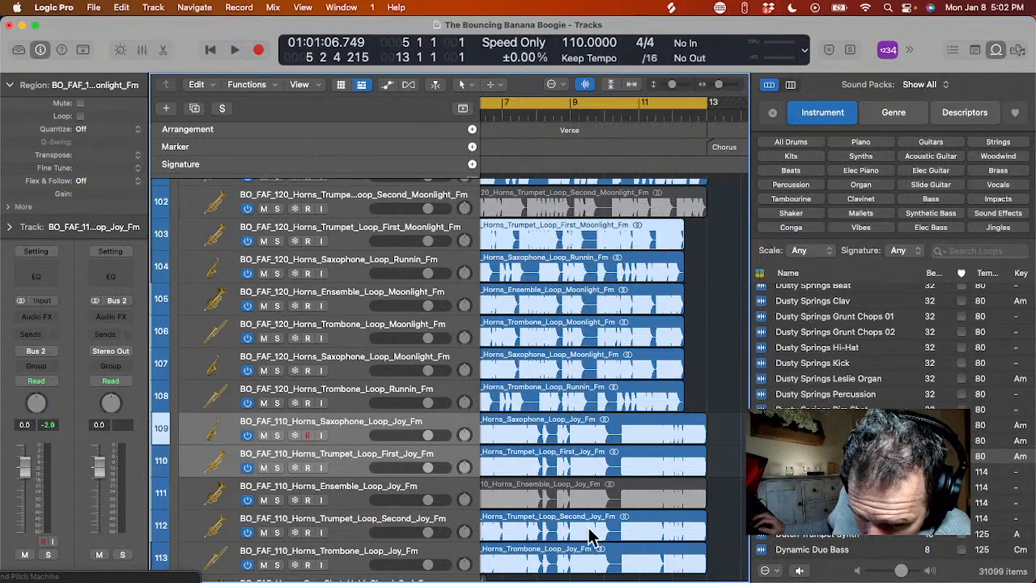
pyautogui.moveTo(660, 580)
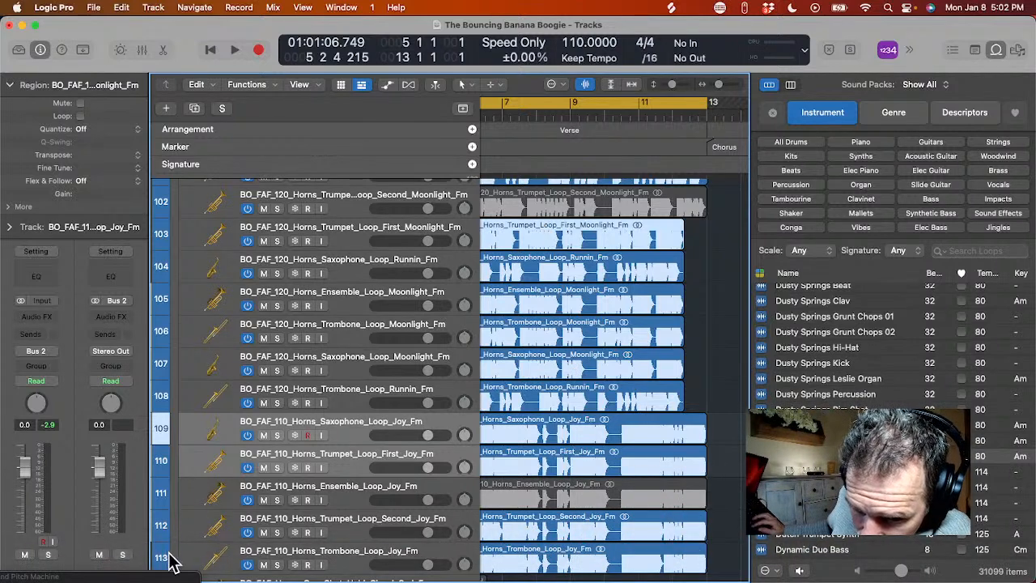
pyautogui.moveTo(157, 576); pyautogui.dragTo(297, 236)
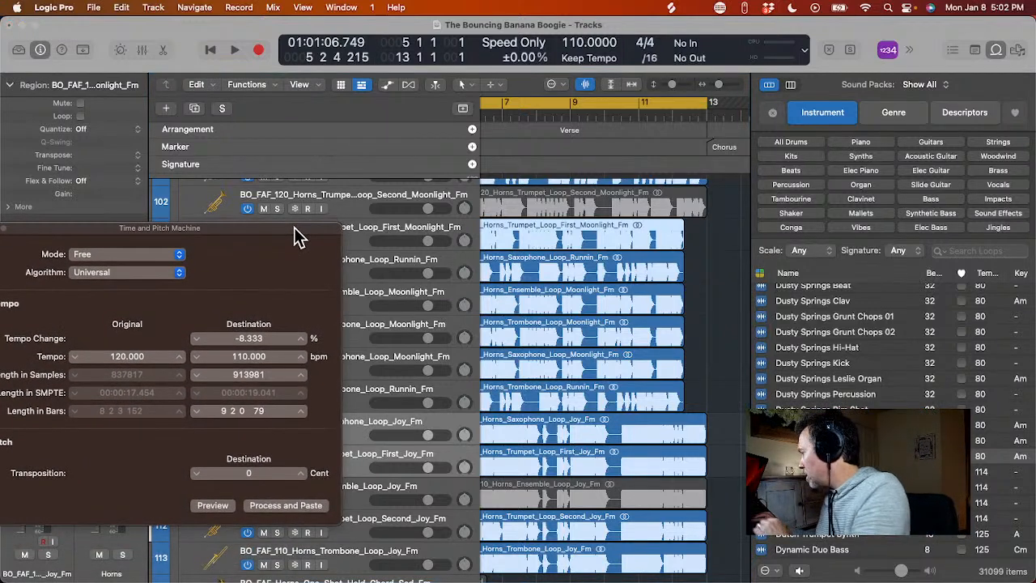
pyautogui.click(287, 505)
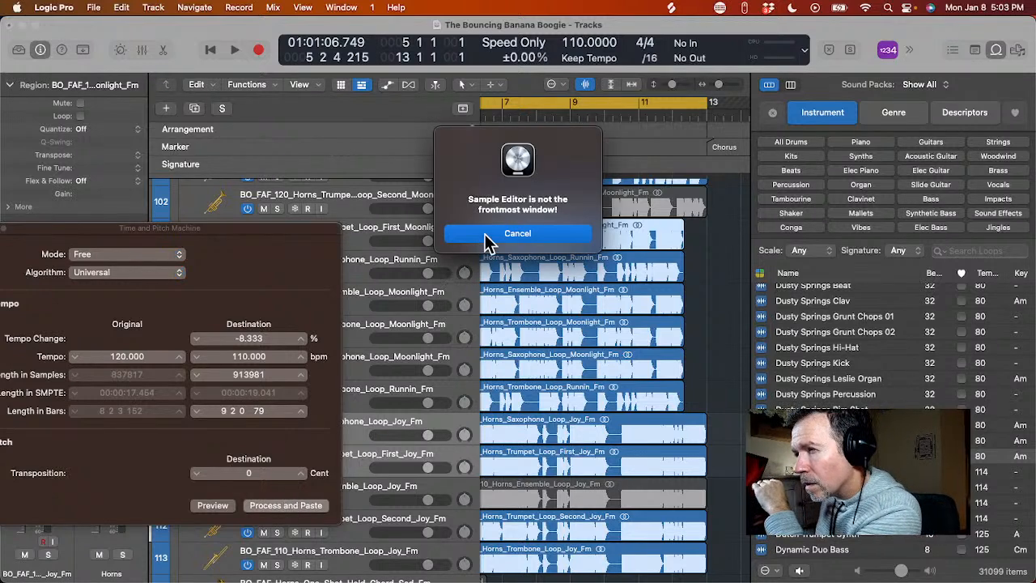
pyautogui.click(491, 238)
# - Open the Trumpet_Loop_First_Moonlight region in the audio file editor and make room for the tracks by hiding the loop browser and lowering the editor
pyautogui.doubleClick(494, 232)
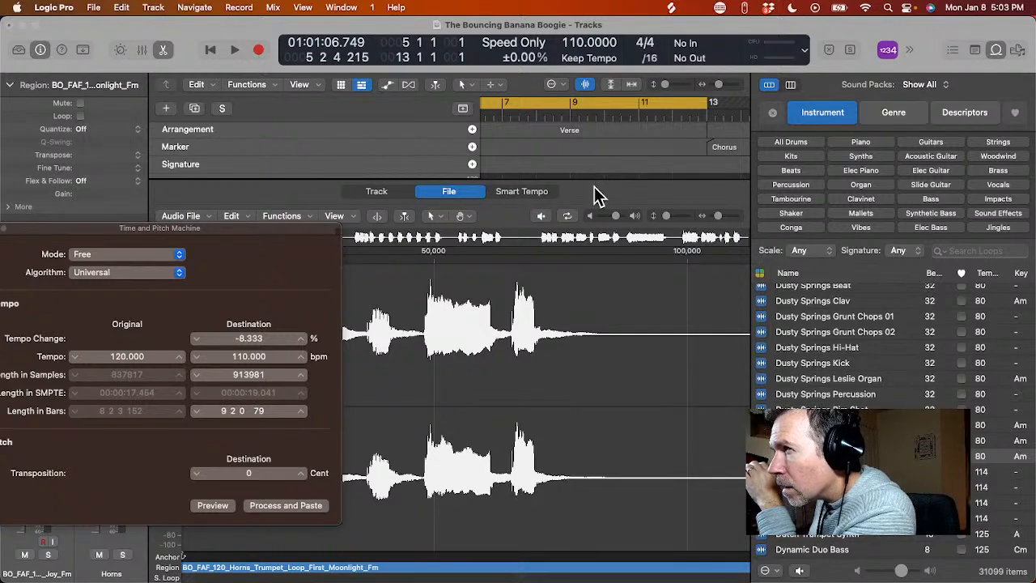
pyautogui.click(998, 55)
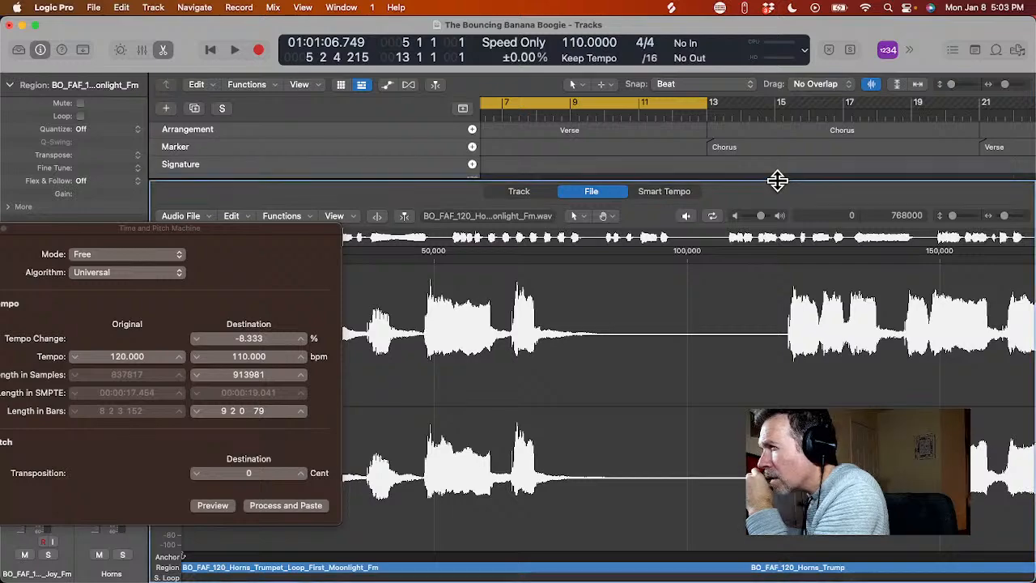
pyautogui.moveTo(779, 180); pyautogui.dragTo(752, 344)
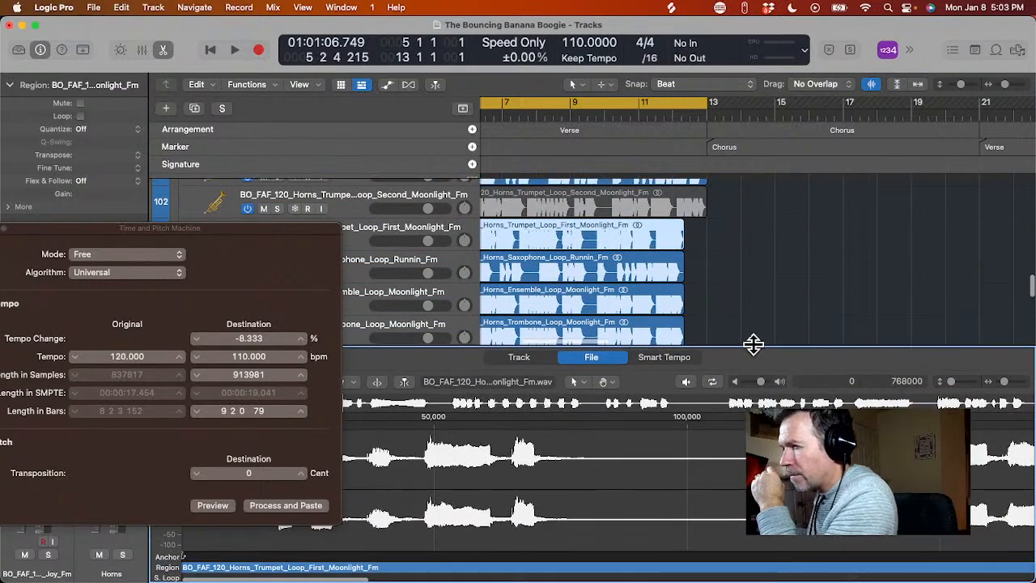
# - Time-stretch the Trumpet_Loop_First_Moonlight, Saxophone_Loop_Runnin and Ensemble_Loop_Moonlight regions from 120 to 110 BPM, one after another
pyautogui.click(301, 506)
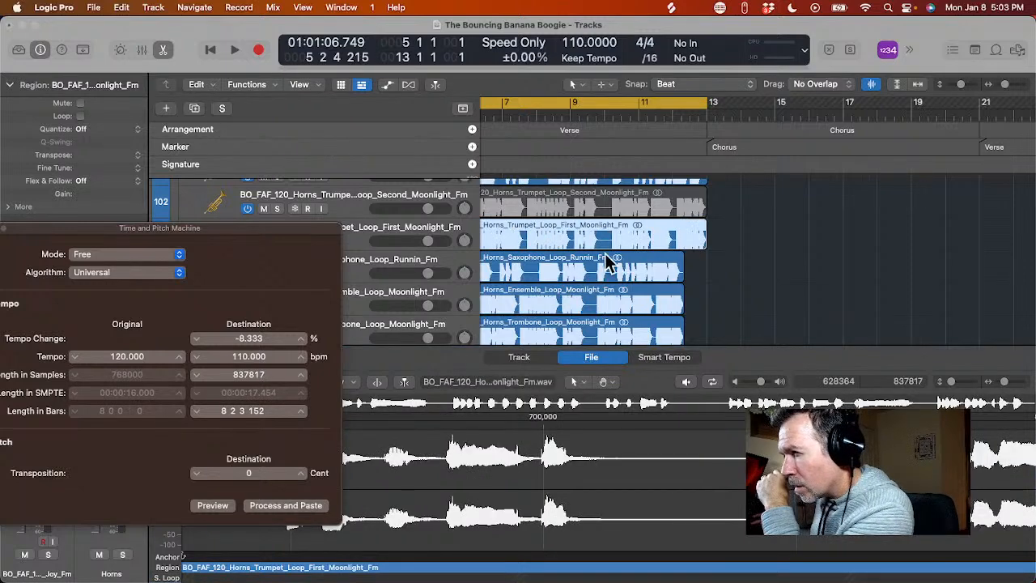
pyautogui.click(608, 263)
pyautogui.click(306, 506)
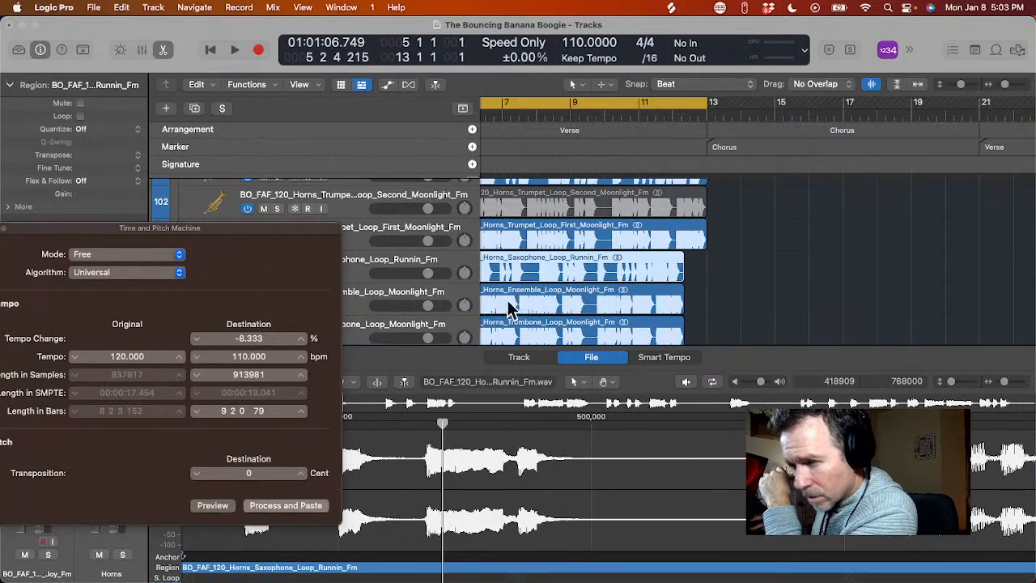
pyautogui.click(624, 293)
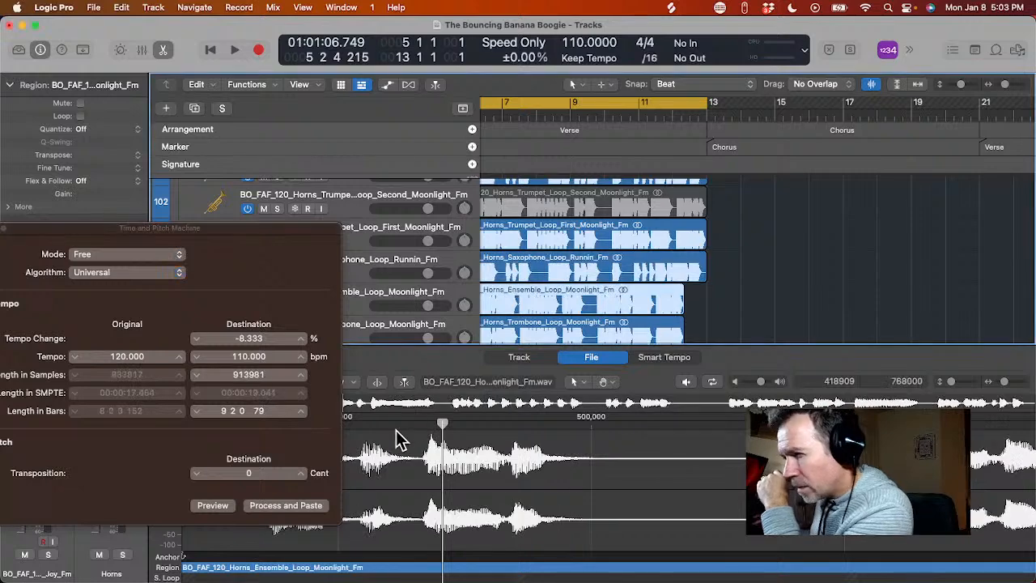
pyautogui.click(308, 506)
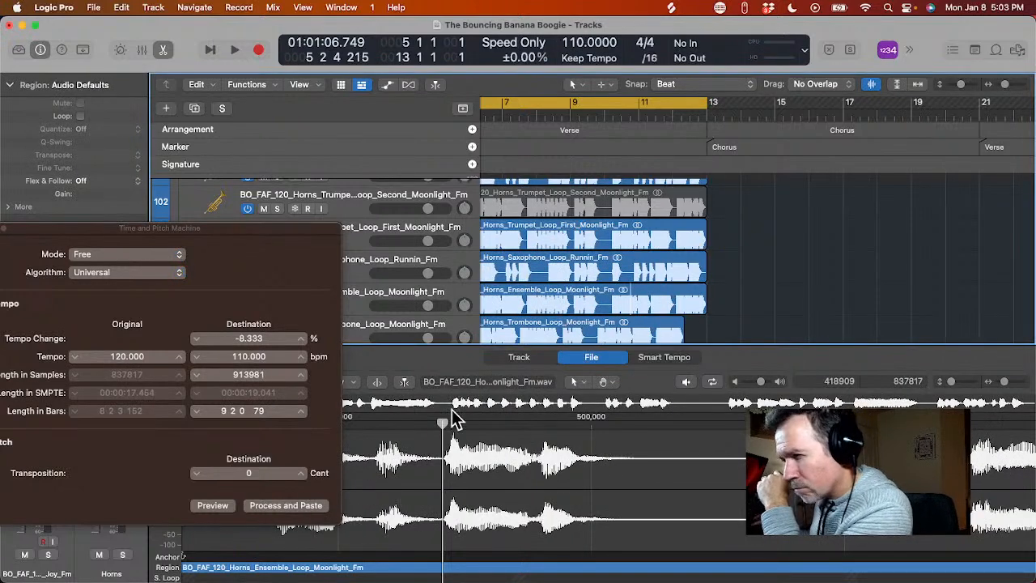
# - Time-stretch the Trombone_Loop_Moonlight, Saxophone_Loop_Moonlight and Trombone_Loop_Runnin regions from 120 to 110 BPM, one after another
pyautogui.scroll(-3, 579, 328)
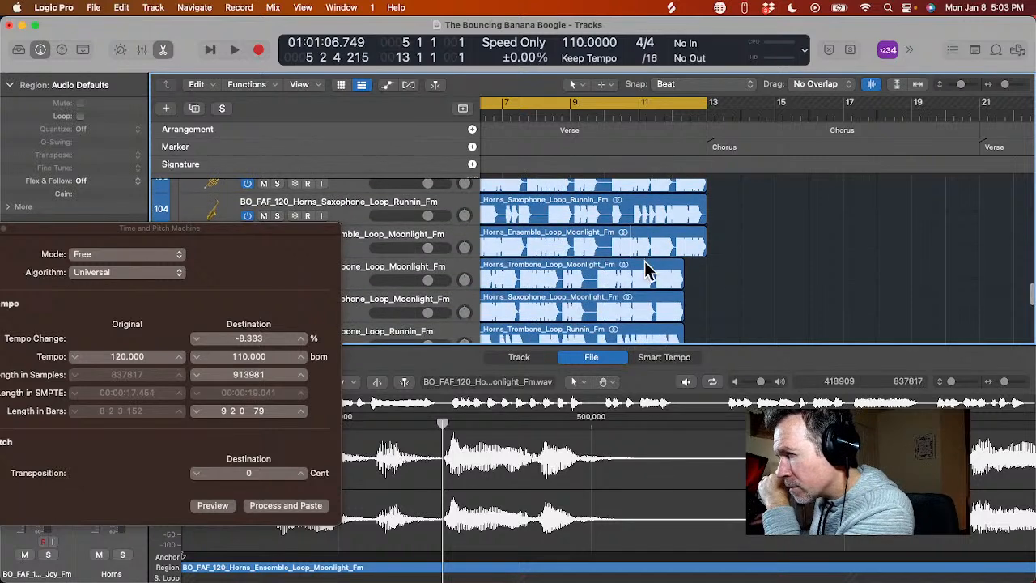
pyautogui.click(645, 271)
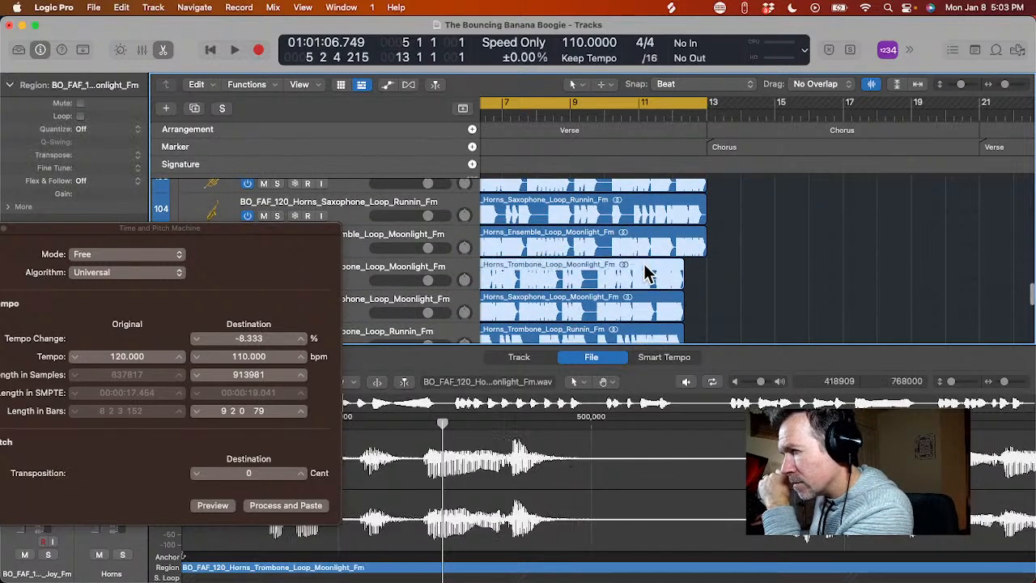
pyautogui.click(308, 507)
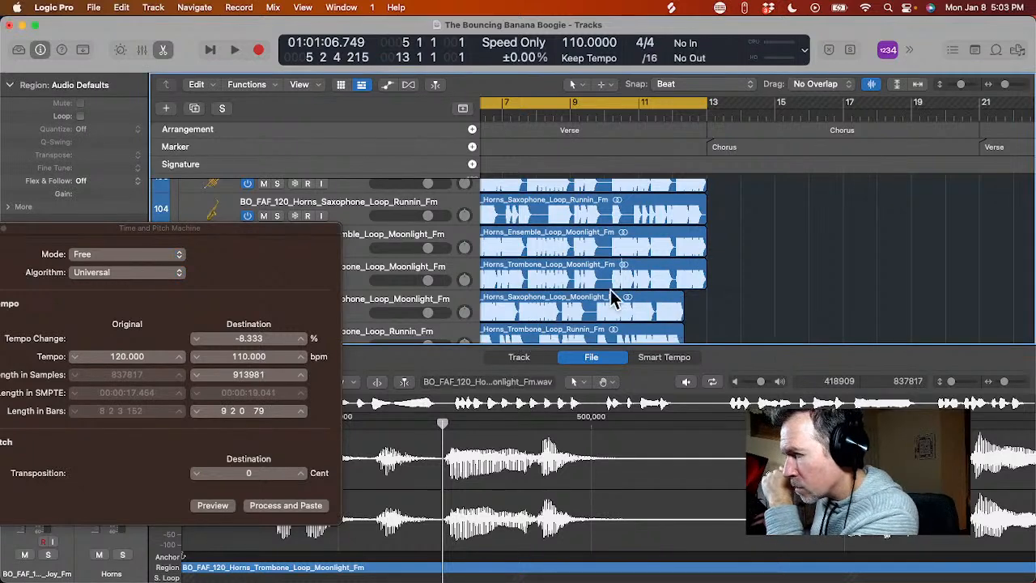
pyautogui.click(610, 298)
pyautogui.click(311, 507)
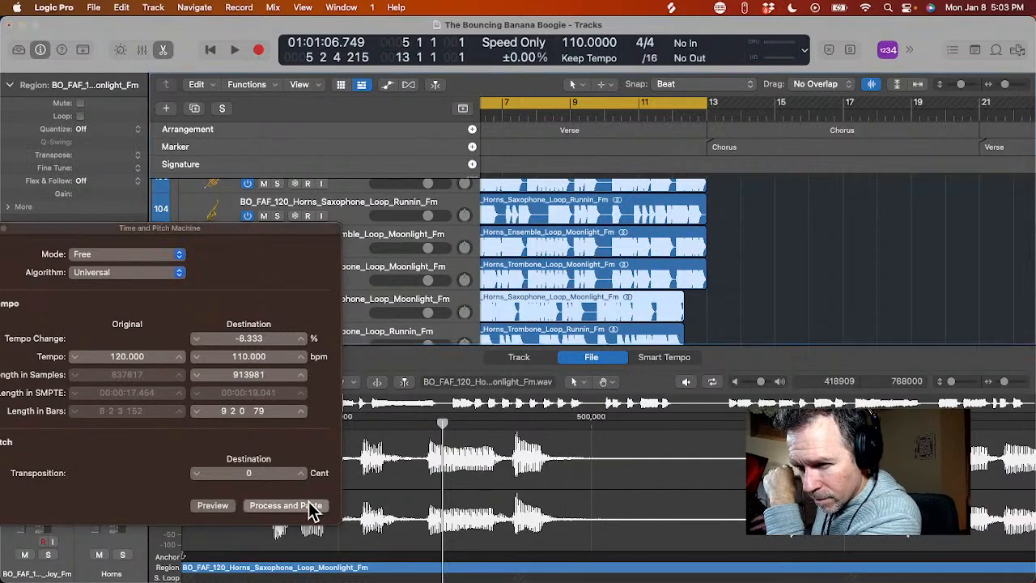
pyautogui.scroll(-2, 578, 295)
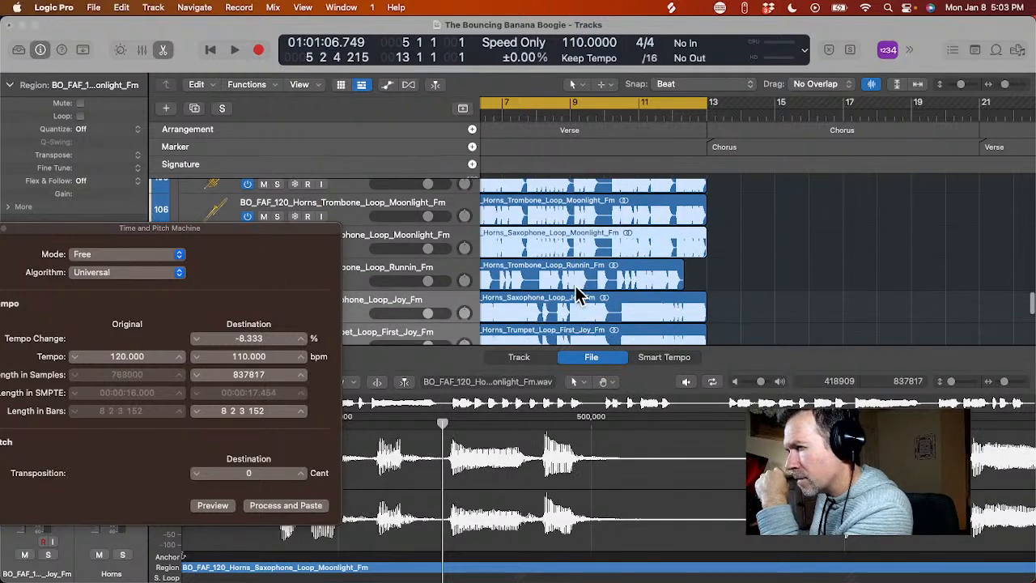
pyautogui.click(633, 262)
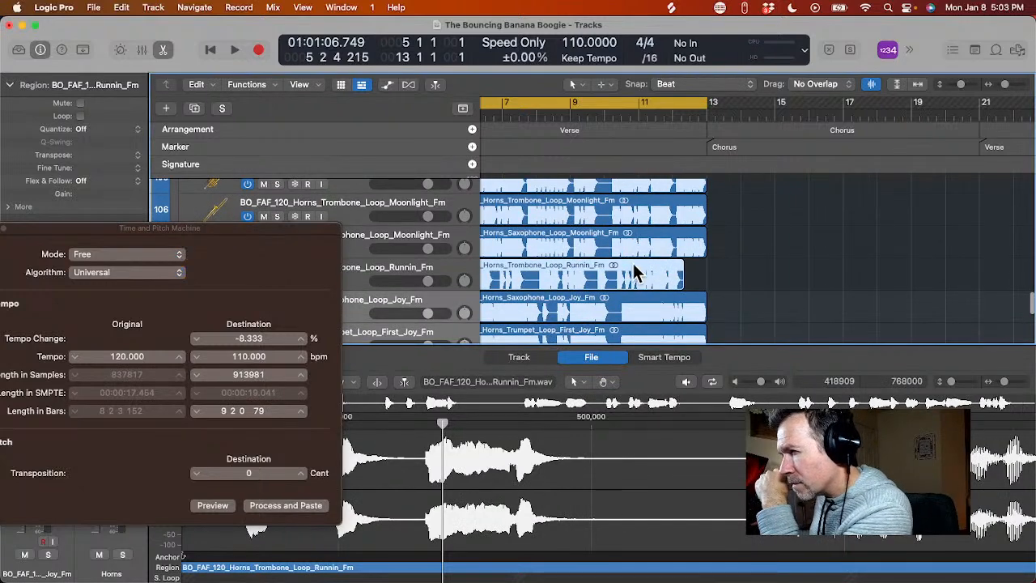
pyautogui.click(304, 506)
# - Play back the stretched horn loops briefly, and close the Time and Pitch Machine and the audio editor
pyautogui.scroll(-4, 570, 307)
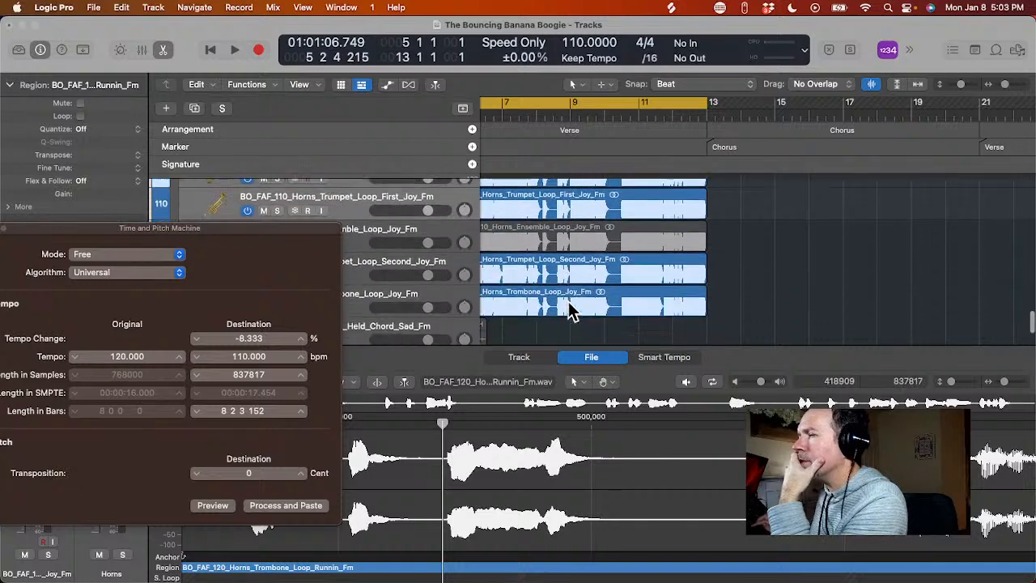
pyautogui.scroll(6, 570, 310)
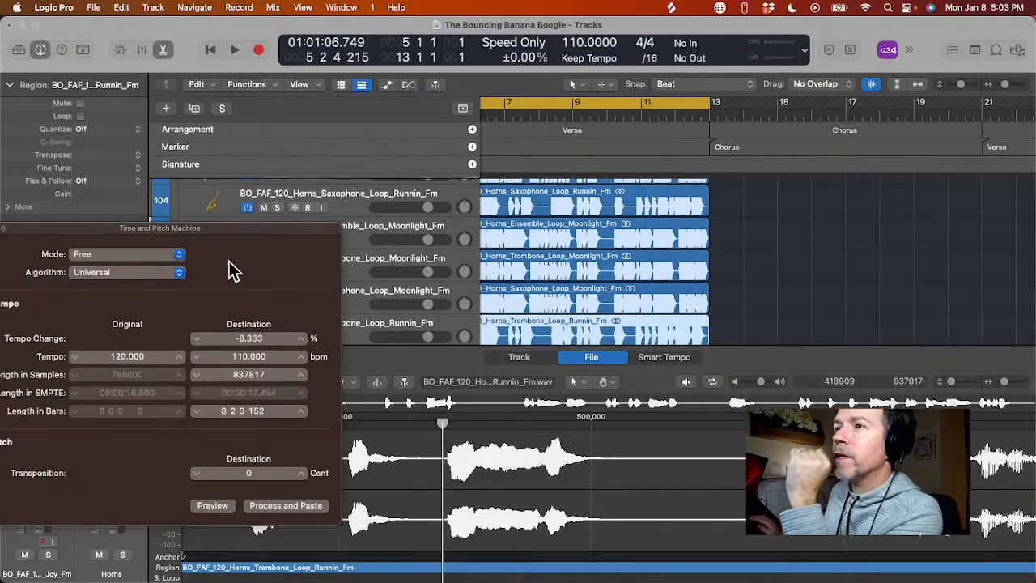
pyautogui.press('space')
pyautogui.moveTo(226, 233); pyautogui.dragTo(419, 227)
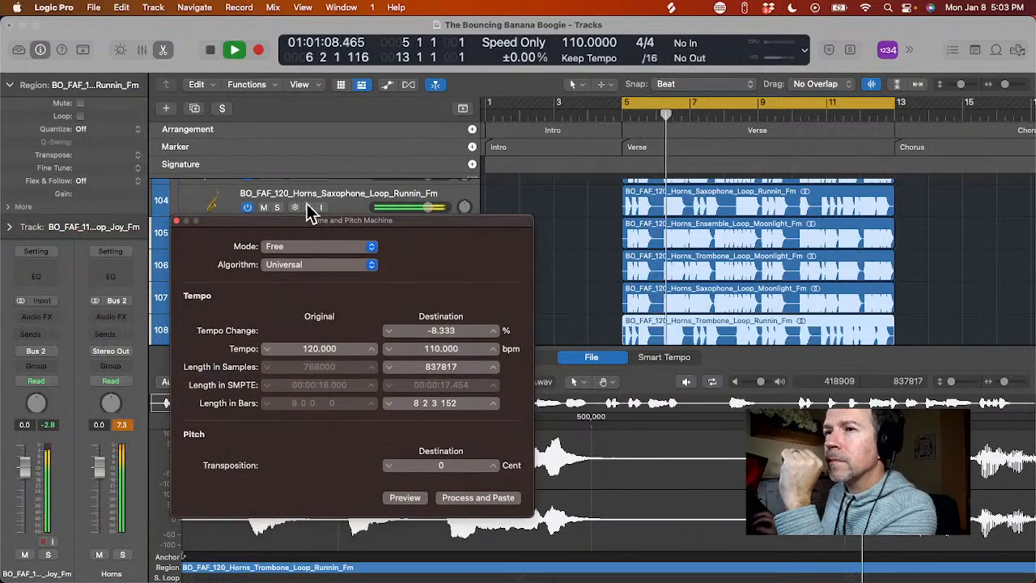
pyautogui.click(178, 221)
pyautogui.press('space')
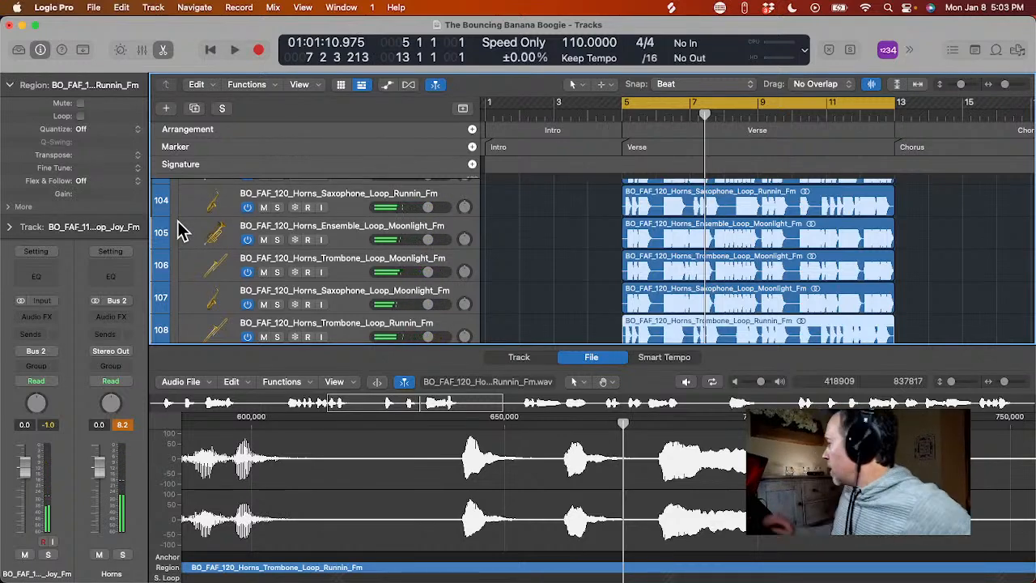
pyautogui.press('e')
# - Solo the nine 120 BPM horn tracks from Horns_Ensemble_Loop_Runnin to Horns_Trombone_Loop_Runnin
pyautogui.scroll(3, 179, 231)
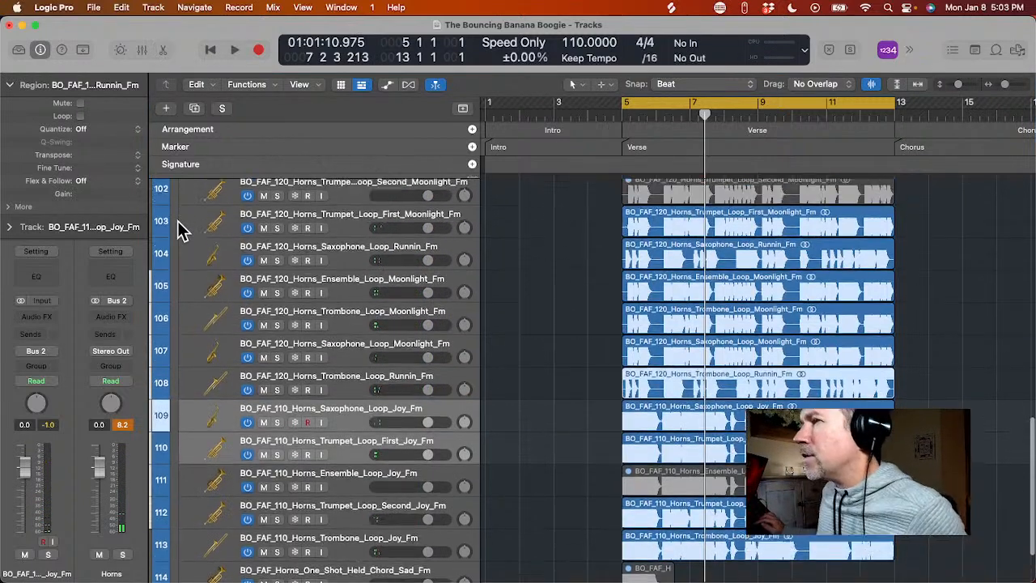
pyautogui.scroll(3, 179, 232)
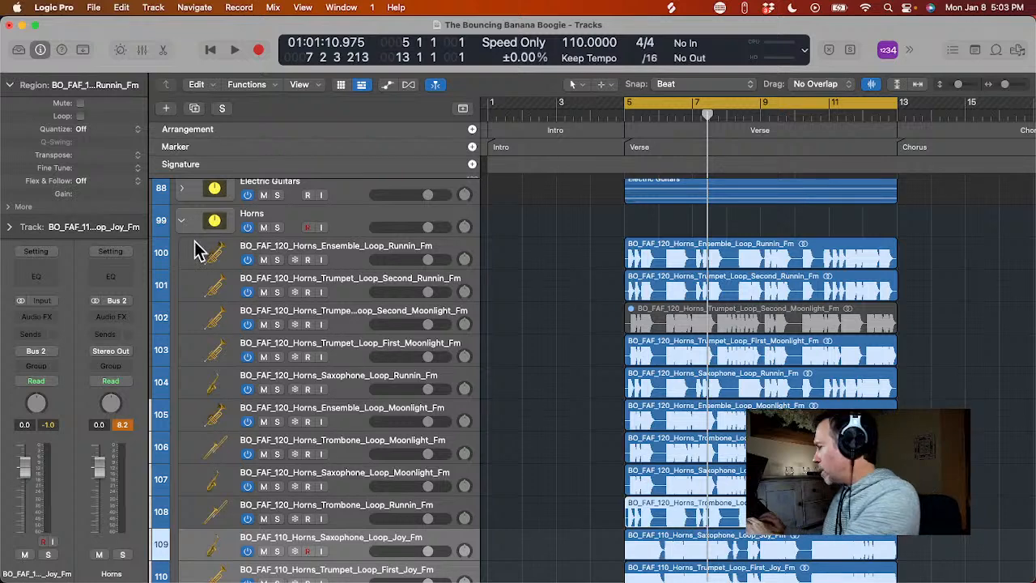
pyautogui.press('super+Up')
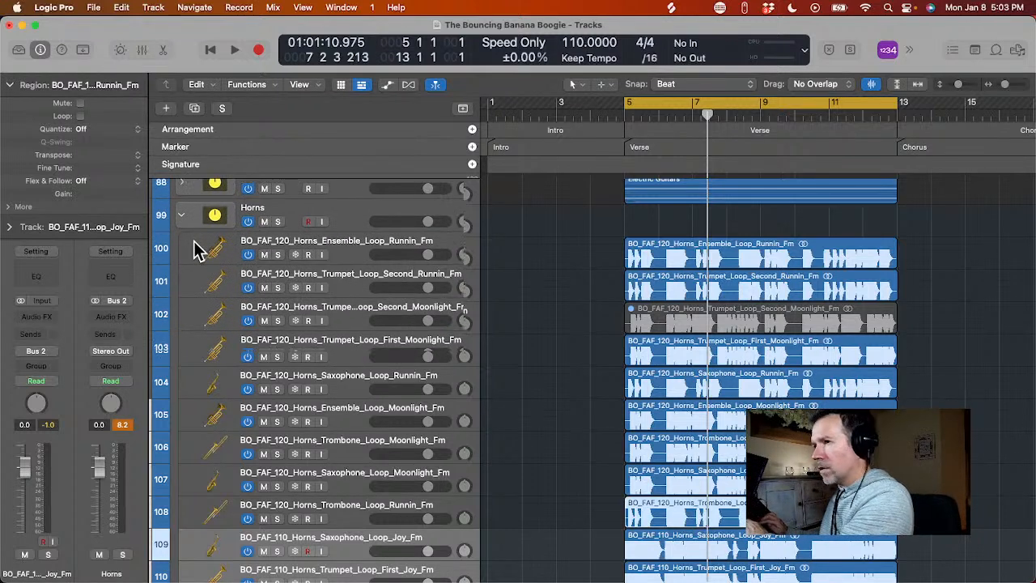
pyautogui.click(278, 255)
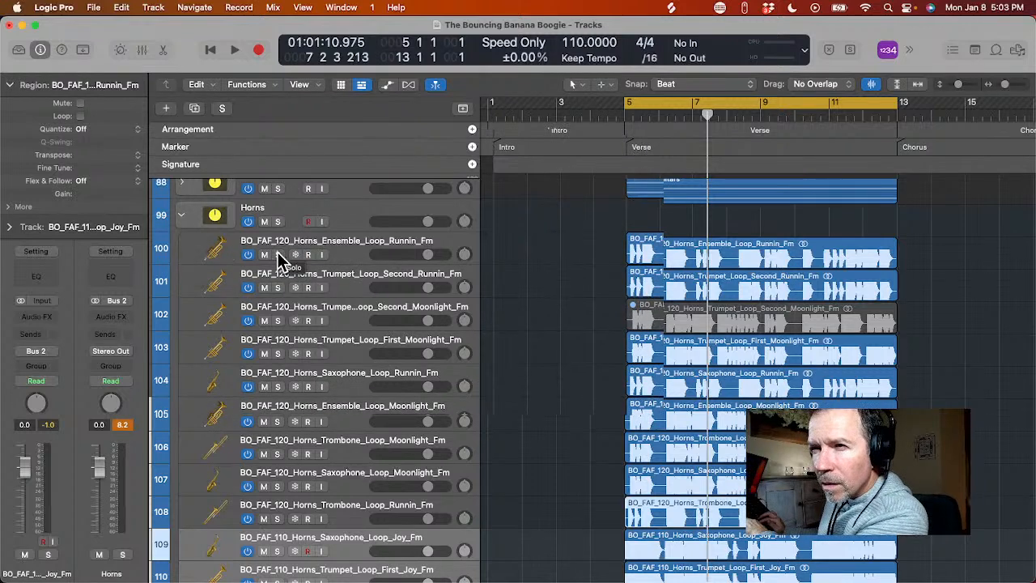
pyautogui.click(277, 288)
pyautogui.click(278, 322)
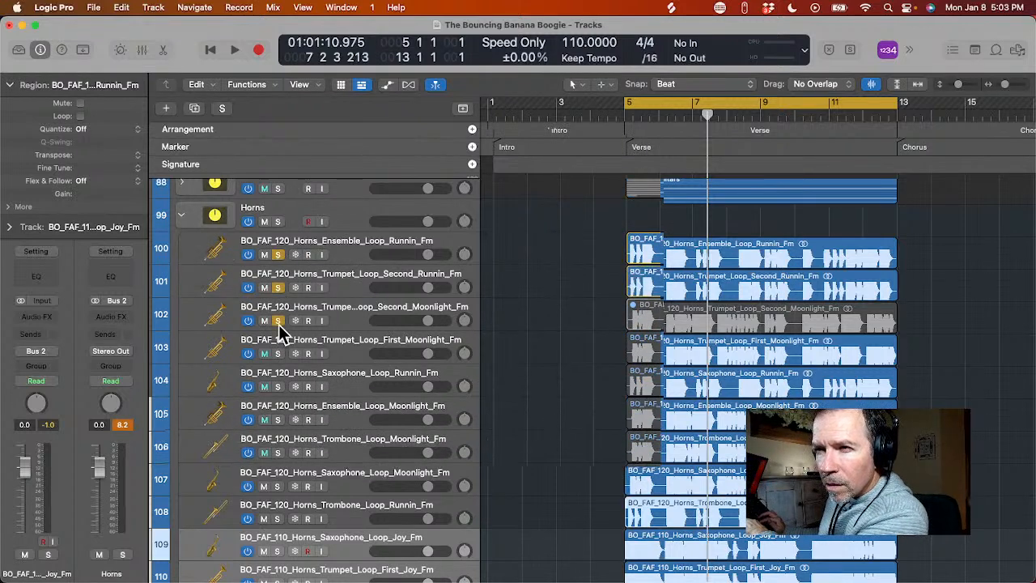
pyautogui.click(277, 354)
pyautogui.click(278, 386)
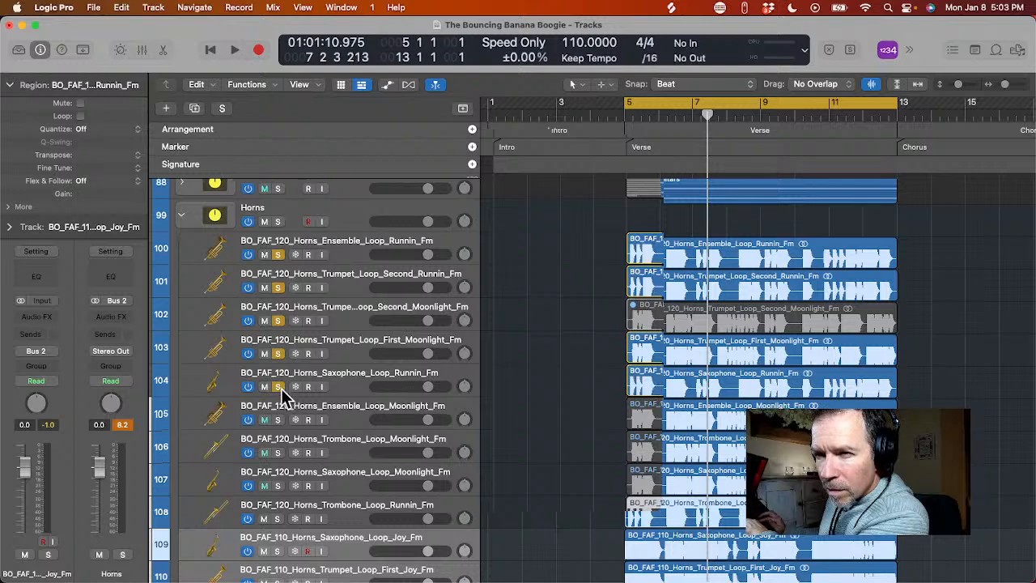
pyautogui.click(279, 420)
pyautogui.click(277, 453)
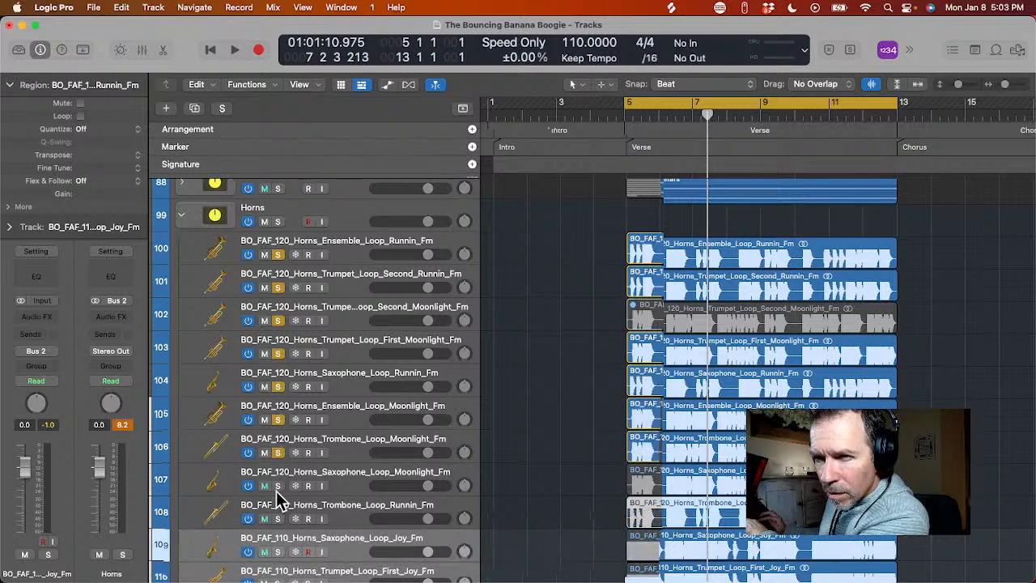
pyautogui.click(277, 486)
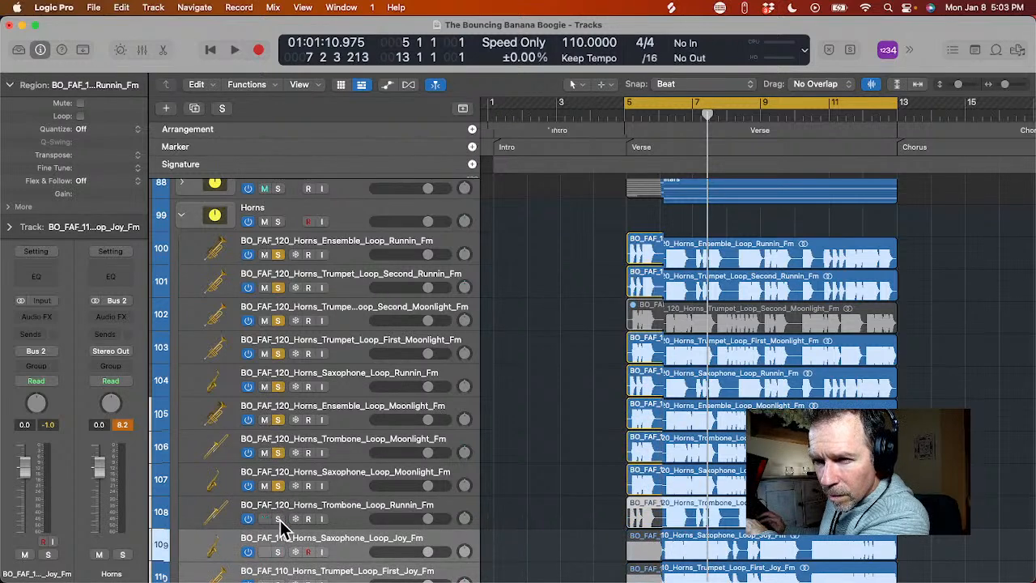
pyautogui.click(278, 519)
# - Play the soloed horns and unsolo them one by one from Trombone_Loop_Runnin up to Trumpet_Loop_Second_Runnin, leaving only Ensemble_Loop_Runnin soloed
pyautogui.press('space')
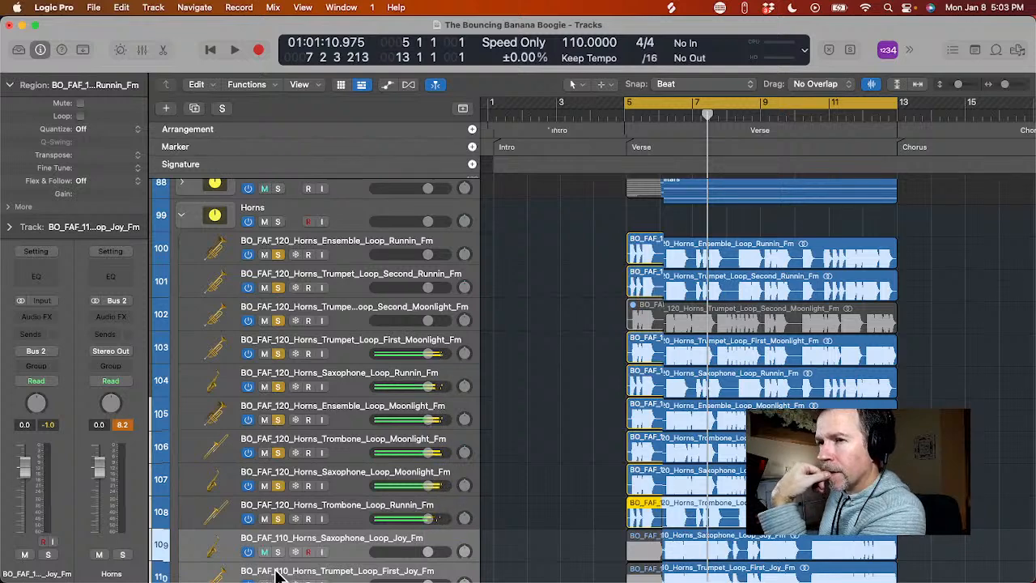
pyautogui.click(278, 518)
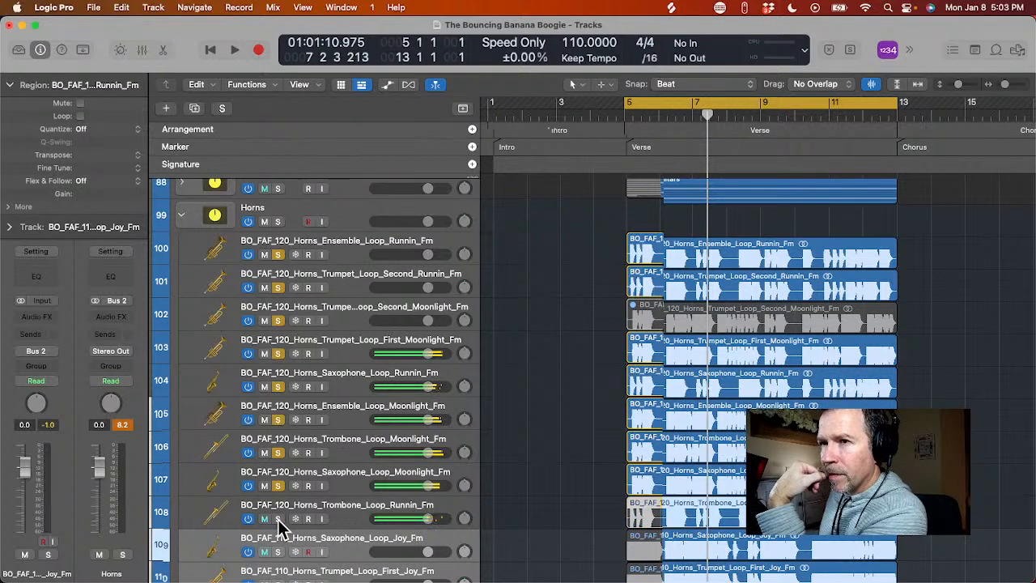
pyautogui.click(279, 488)
pyautogui.click(279, 453)
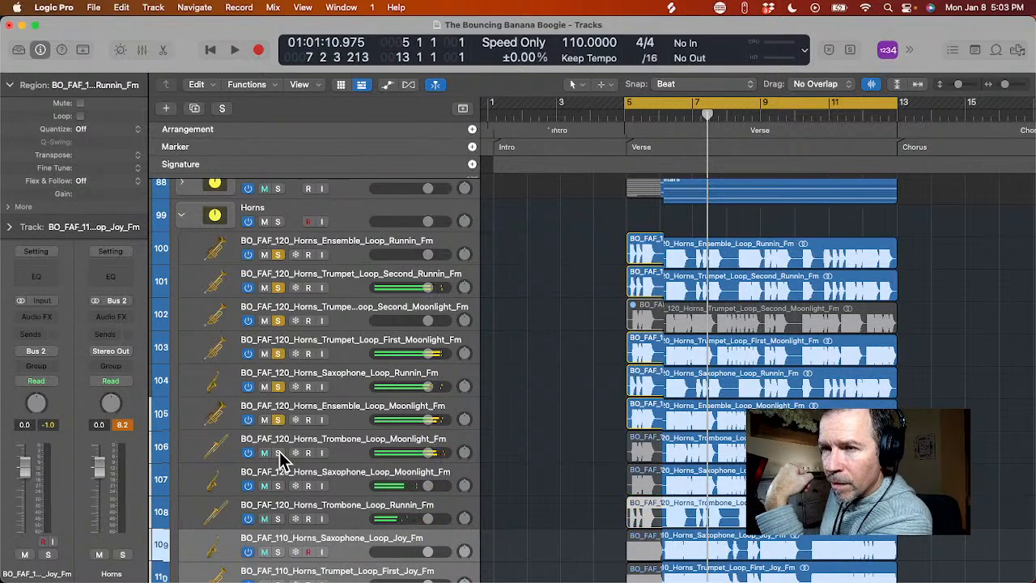
pyautogui.click(278, 420)
pyautogui.click(278, 387)
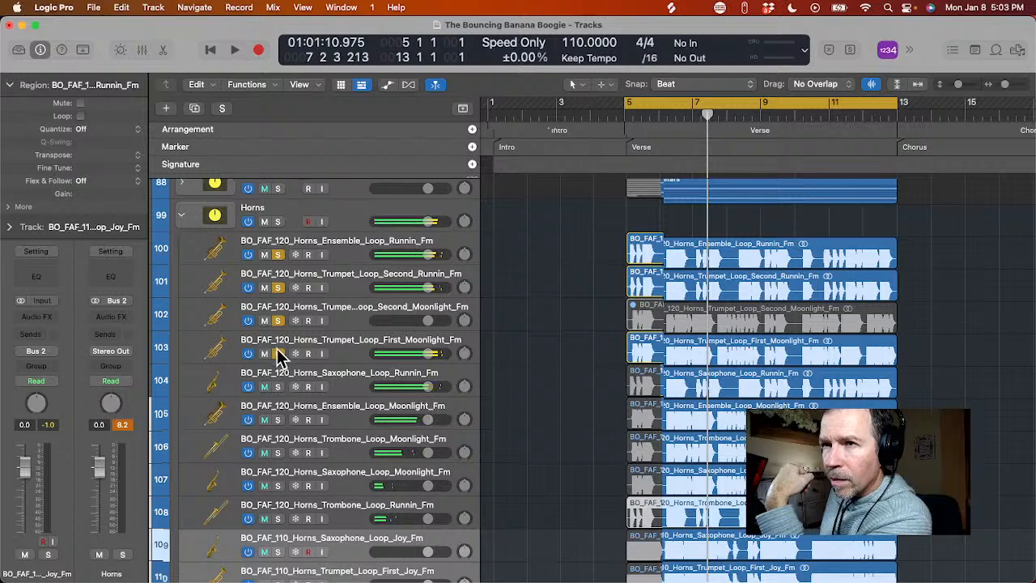
pyautogui.click(277, 354)
pyautogui.click(277, 321)
pyautogui.click(278, 287)
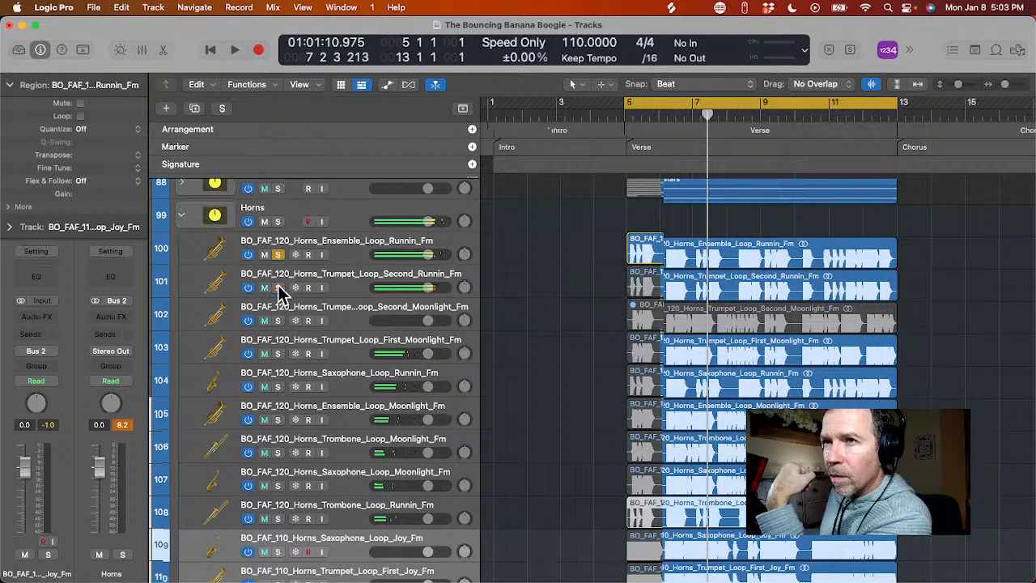
# - Toggle Ensemble_Loop_Runnin's solo for comparison, and add Trumpet_Loop_Second_Runnin, Trumpet_Loop_Second_Moonlight and Trumpet_Loop_First_Moonlight to the soloed tracks
pyautogui.click(278, 254)
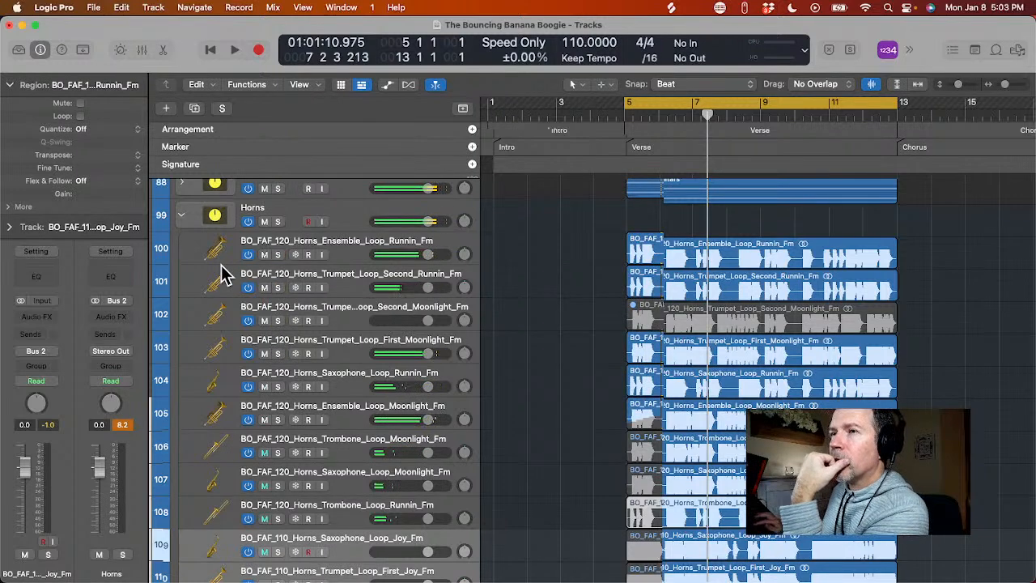
pyautogui.click(278, 254)
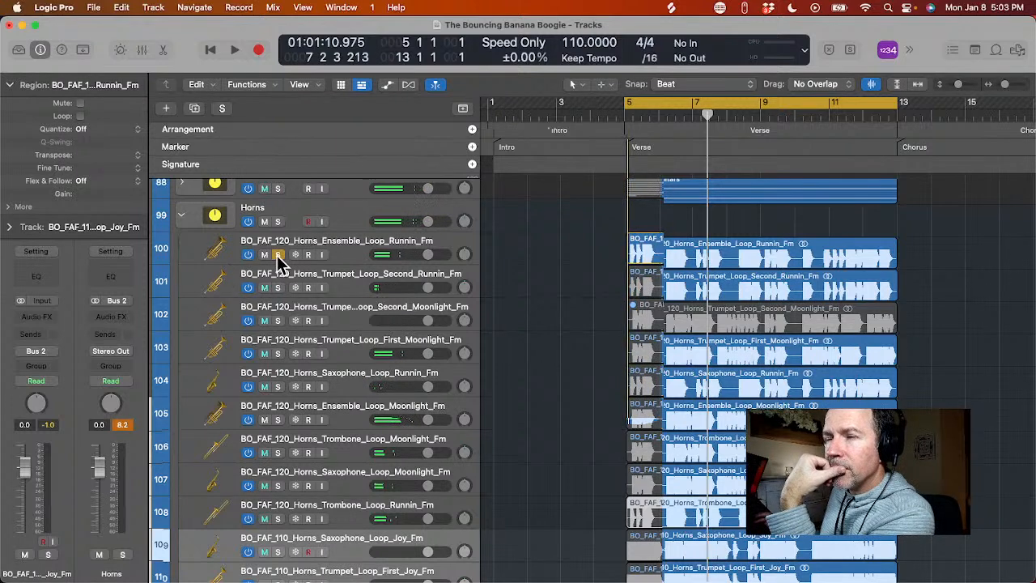
pyautogui.click(277, 287)
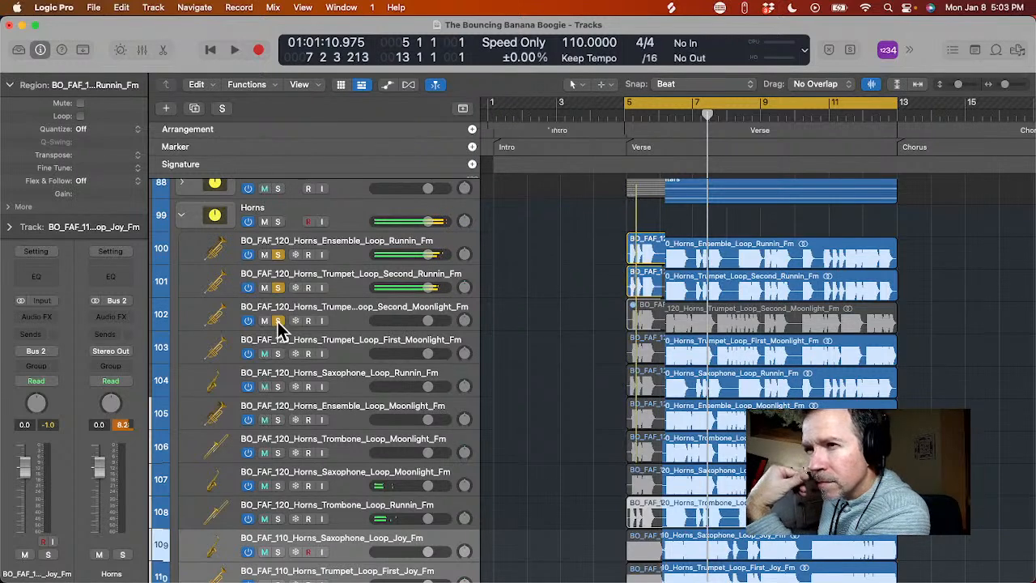
pyautogui.click(277, 353)
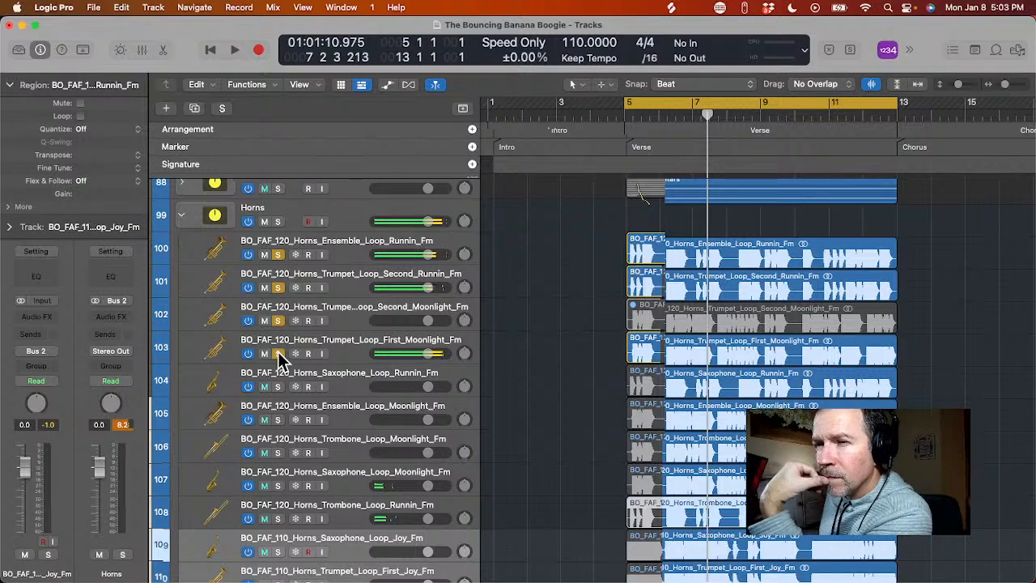
# - Unsolo Trumpet_Loop_First_Moonlight and move it below Ensemble_Loop_Moonlight, and solo Saxophone_Loop_Runnin
pyautogui.click(277, 354)
pyautogui.moveTo(202, 349); pyautogui.dragTo(212, 395)
pyautogui.click(277, 354)
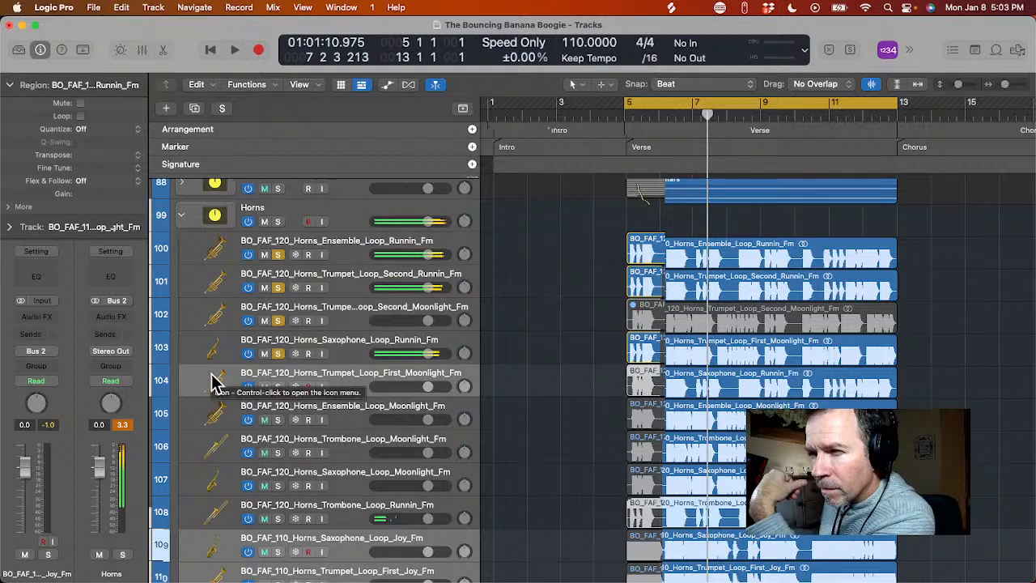
pyautogui.moveTo(209, 383); pyautogui.dragTo(212, 427)
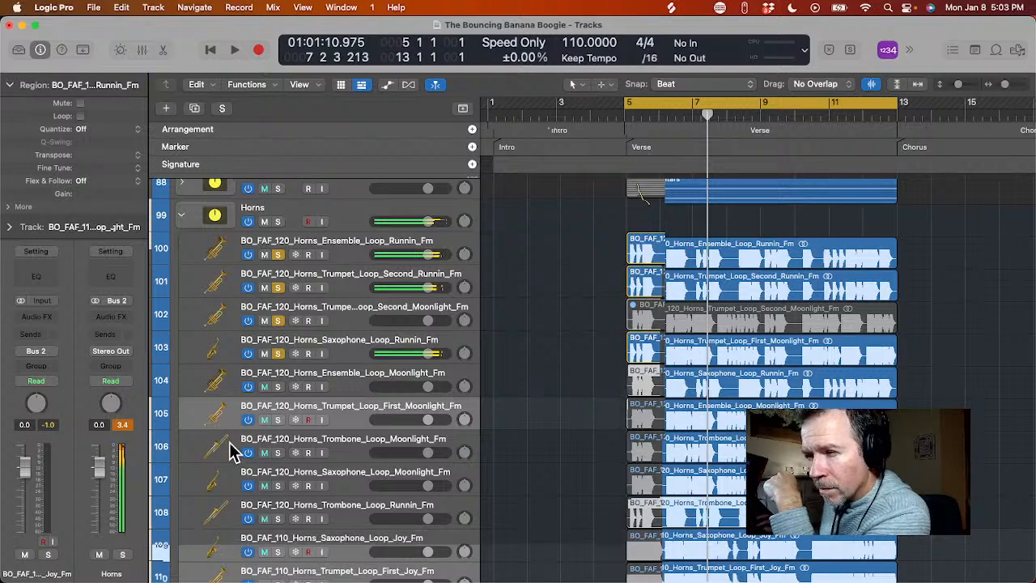
# - Audition Trombone_Loop_Moonlight and Saxophone_Loop_Moonlight one at a time by briefly adding each to the soloed horns
pyautogui.click(277, 453)
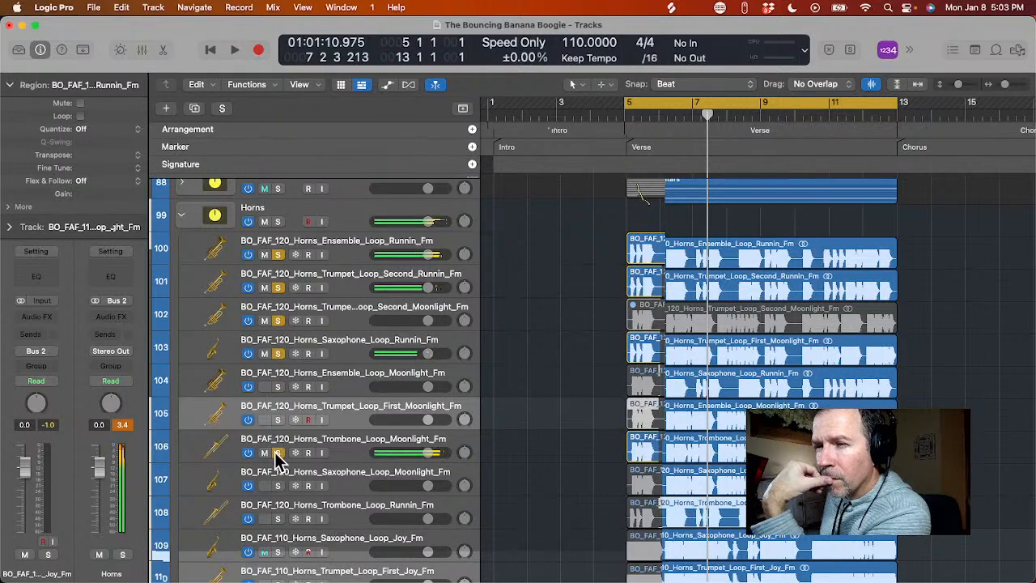
pyautogui.click(277, 454)
pyautogui.click(278, 486)
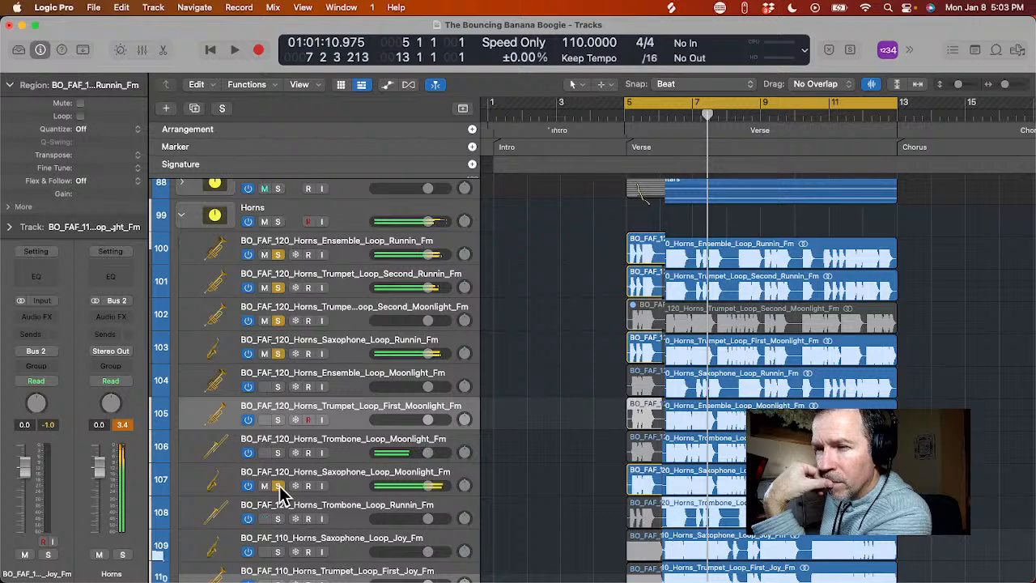
pyautogui.click(278, 486)
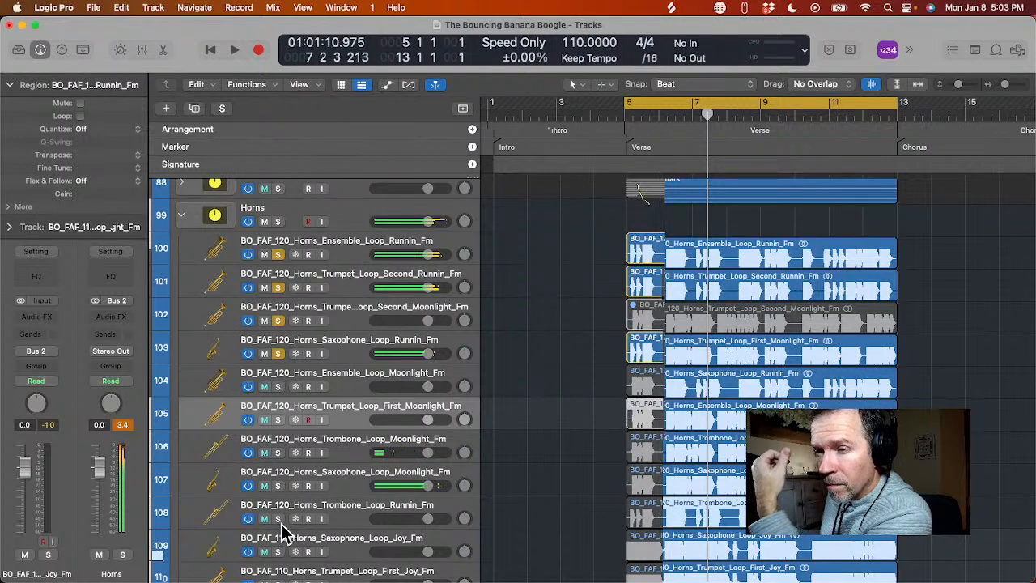
# - Solo Trombone_Loop_Runnin and move its track up to just below Trumpet_Loop_Second_Moonlight
pyautogui.click(278, 518)
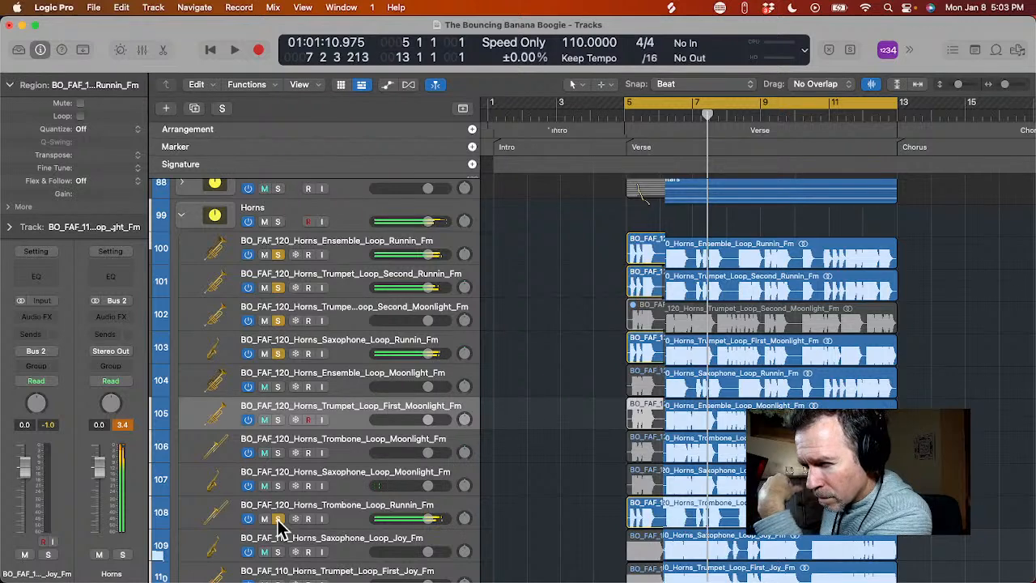
pyautogui.moveTo(204, 514); pyautogui.dragTo(211, 344)
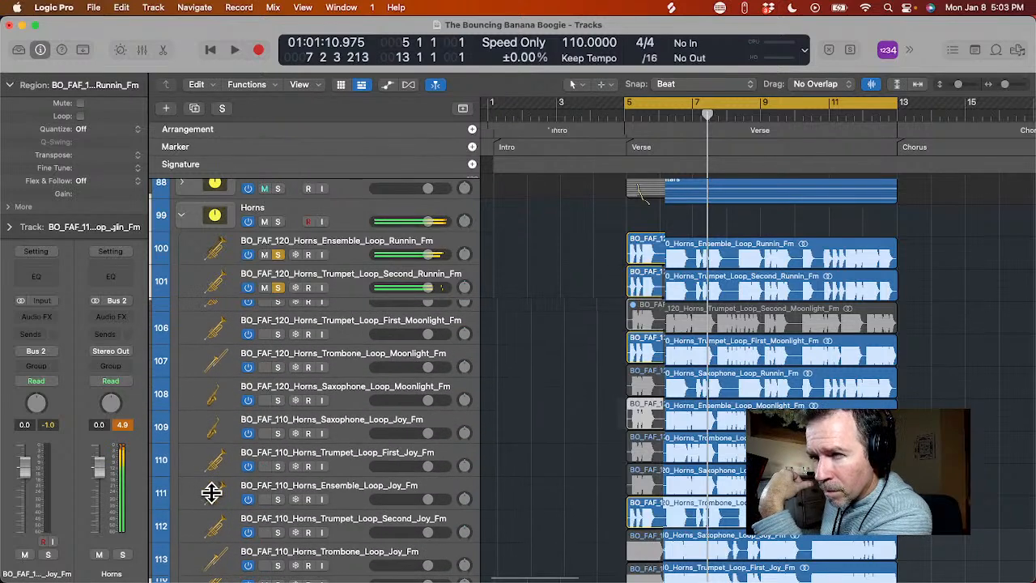
# - Audition Saxophone_Loop_Moonlight, Saxophone_Loop_Joy and Trumpet_Loop_First_Joy in turn by soloing each one briefly with the chosen horns
pyautogui.click(277, 400)
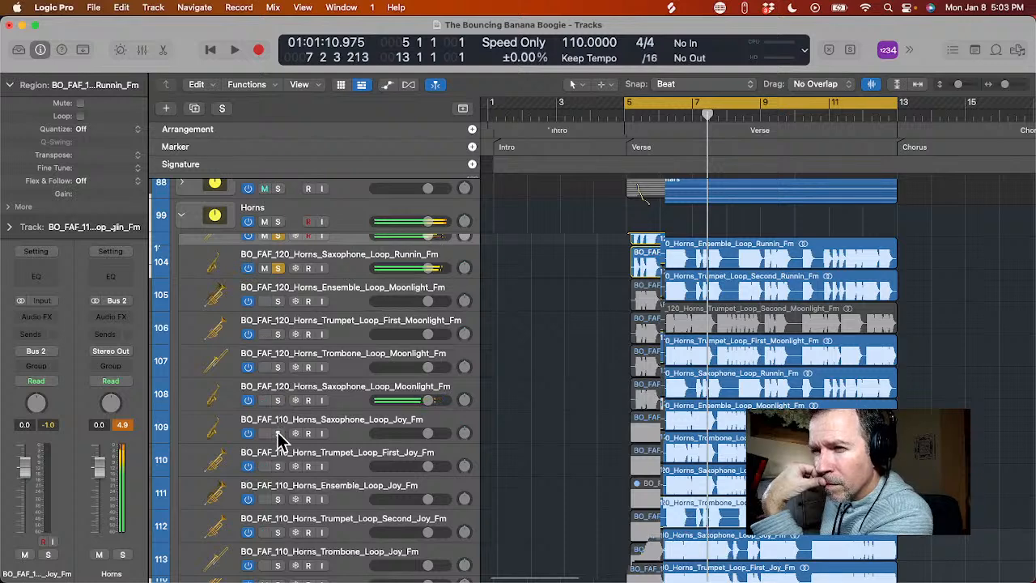
pyautogui.click(277, 433)
pyautogui.click(277, 433)
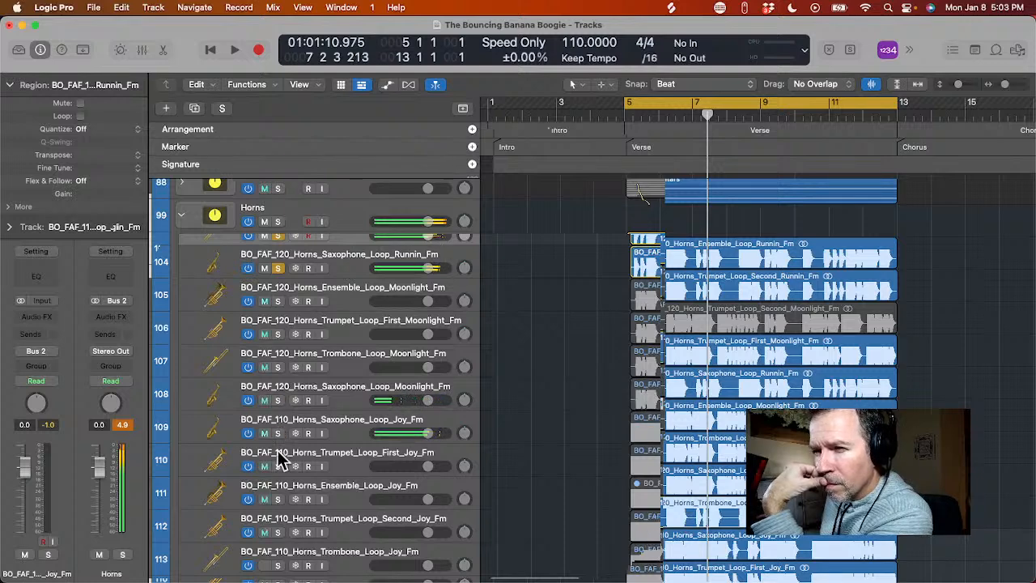
pyautogui.click(278, 466)
pyautogui.click(278, 466)
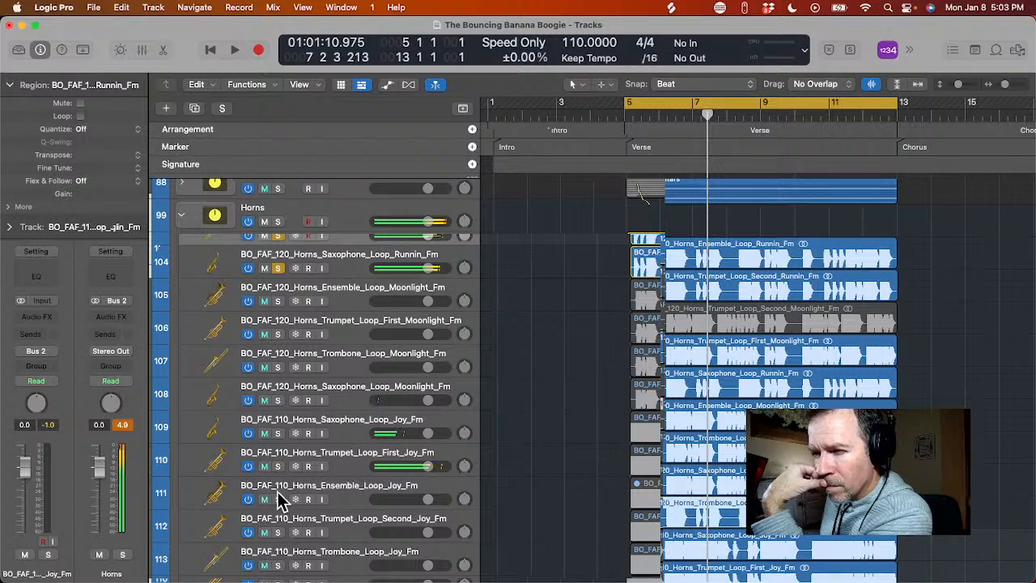
# - Solo Ensemble_Loop_Joy, unmute its region to hear it with the chosen horns, and unsolo the track
pyautogui.click(278, 498)
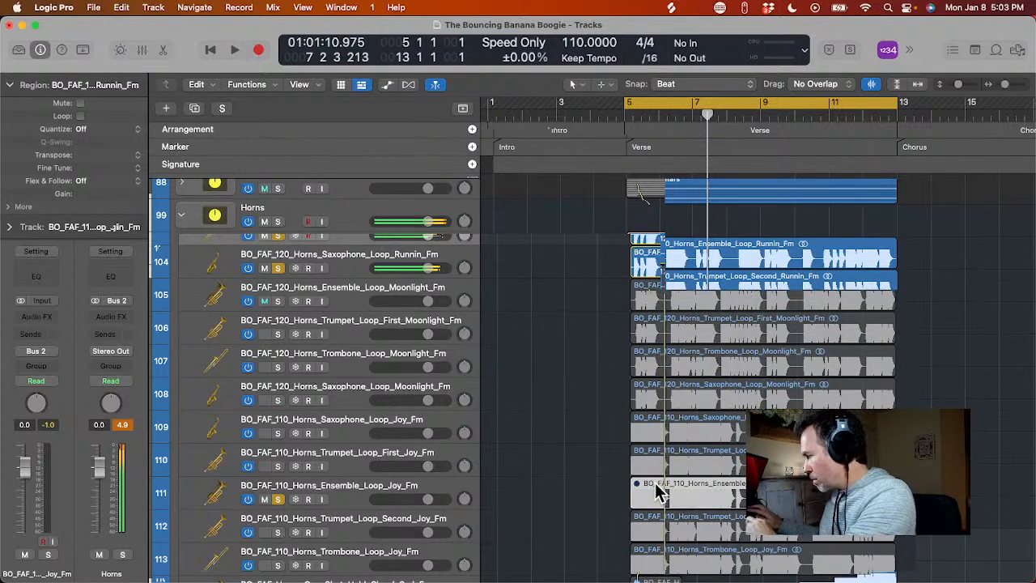
pyautogui.click(660, 490)
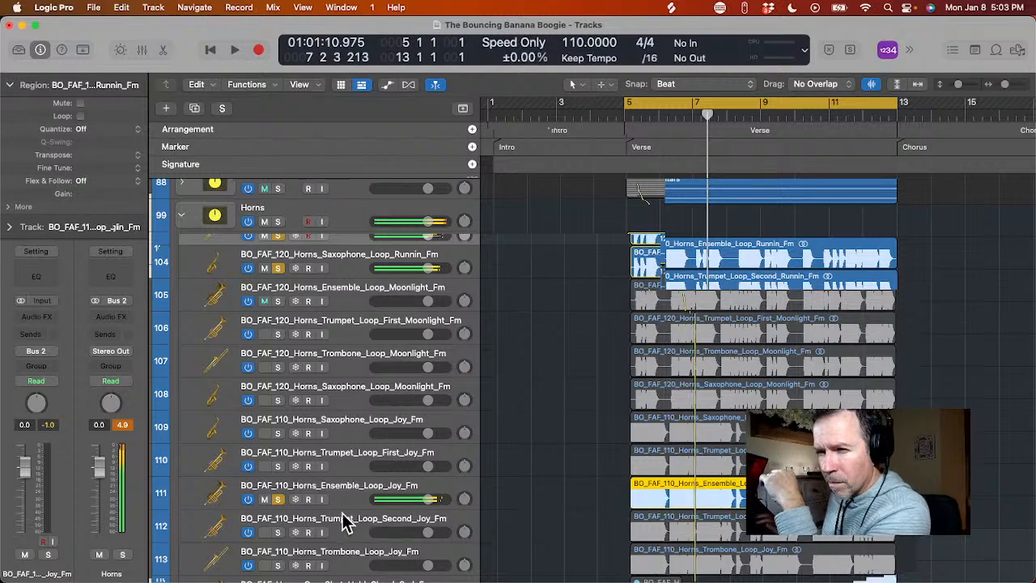
pyautogui.click(278, 499)
# - Audition Trumpet_Loop_Second_Joy, Trombone_Loop_Joy and One_Shot_Held_Chord_Sad in turn by soloing each one briefly
pyautogui.click(277, 532)
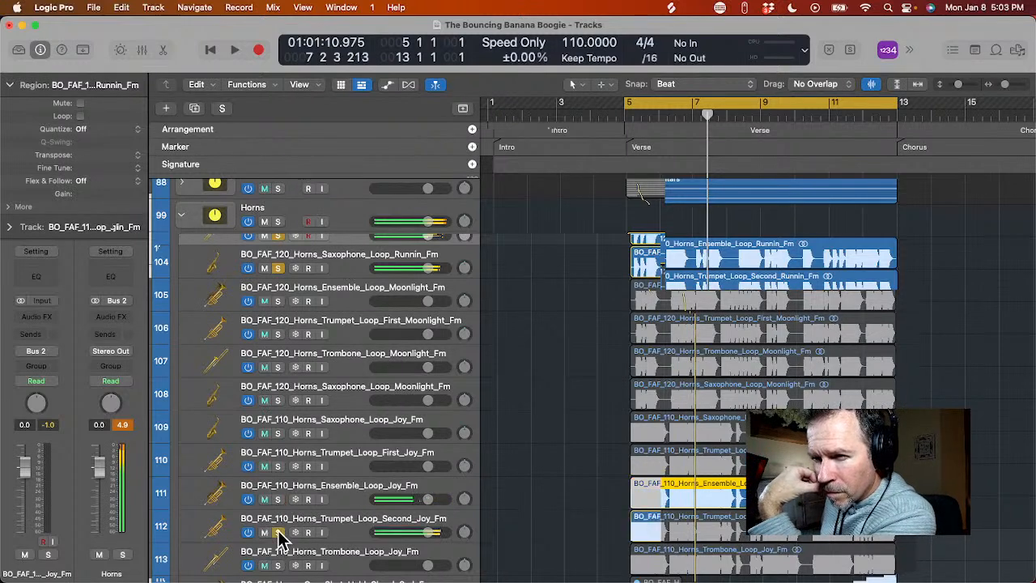
pyautogui.click(277, 532)
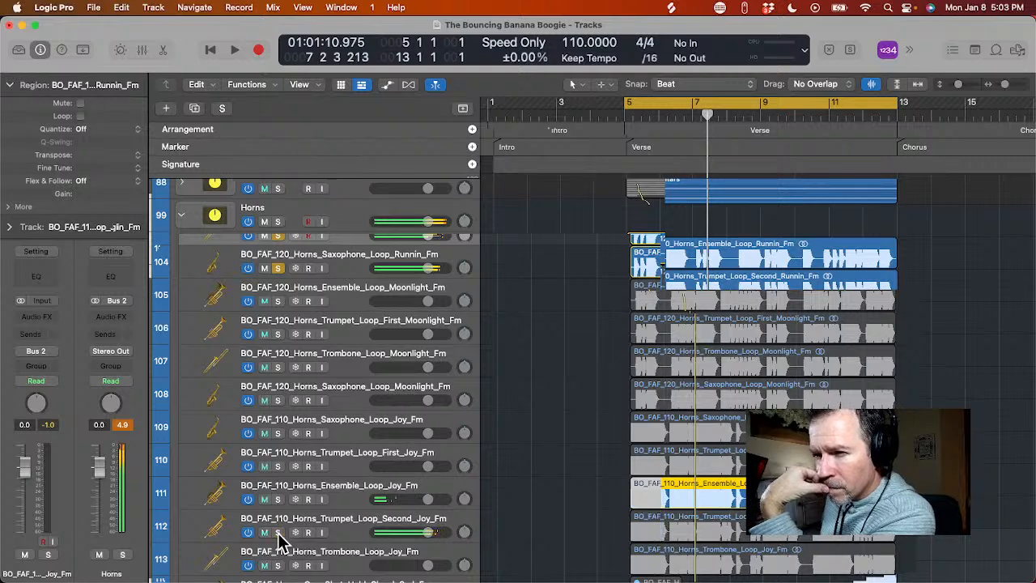
pyautogui.click(278, 565)
pyautogui.scroll(-1, 279, 562)
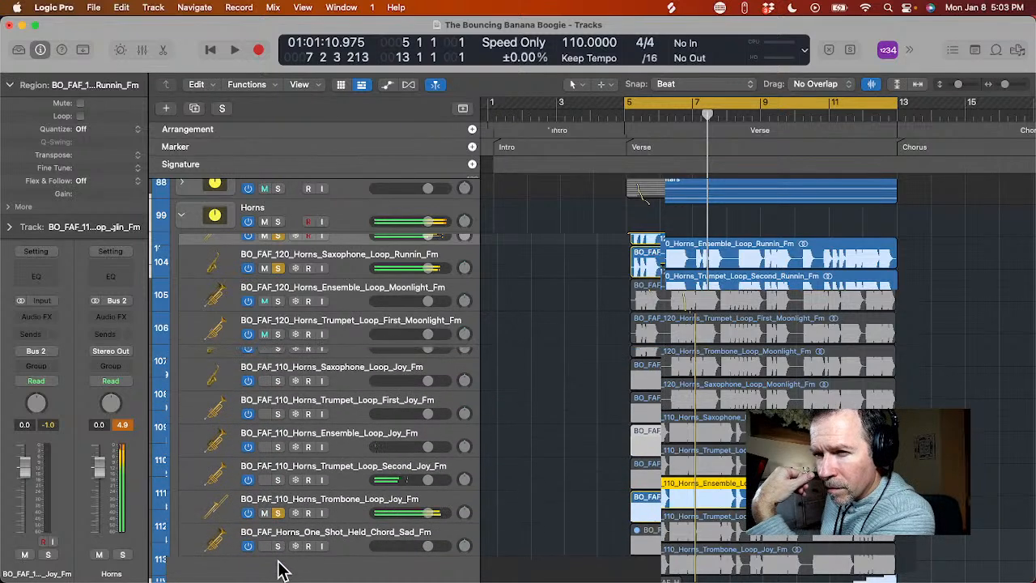
pyautogui.click(277, 513)
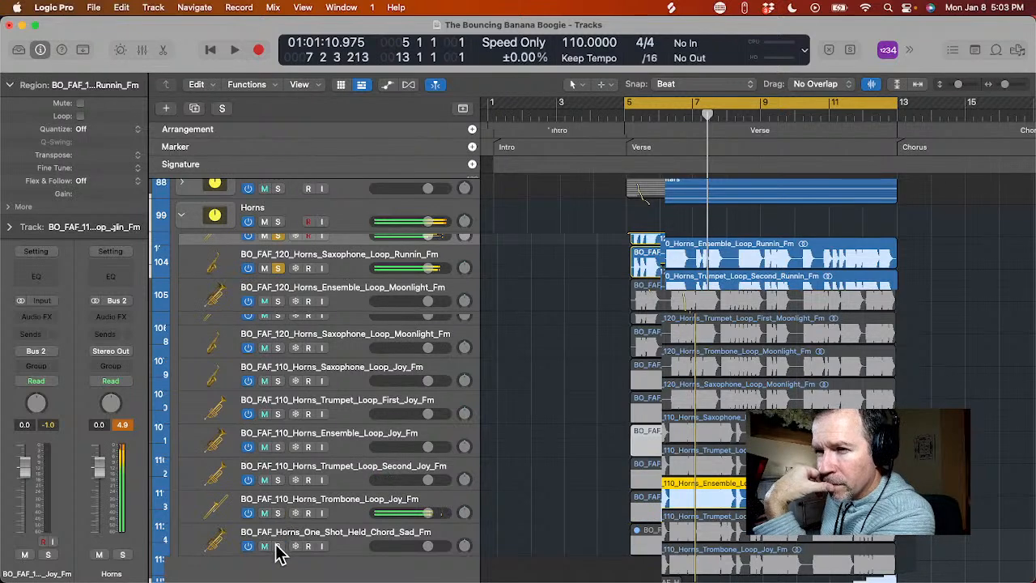
pyautogui.click(278, 546)
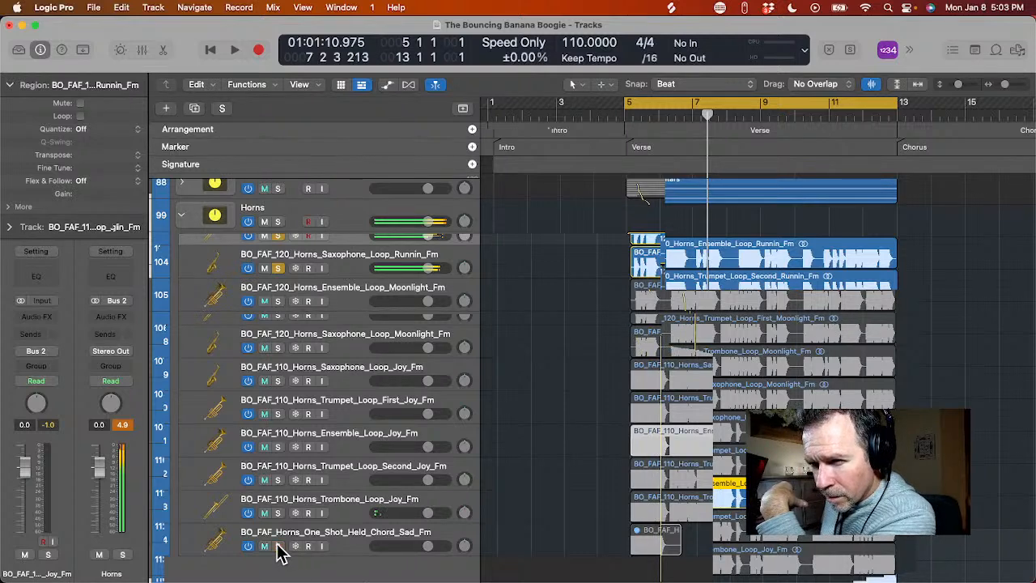
# - Select the five soloed horn tracks from Ensemble_Loop_Runnin to Saxophone_Loop_Runnin and move them out of the Horns stack, directly above it
pyautogui.scroll(5, 275, 425)
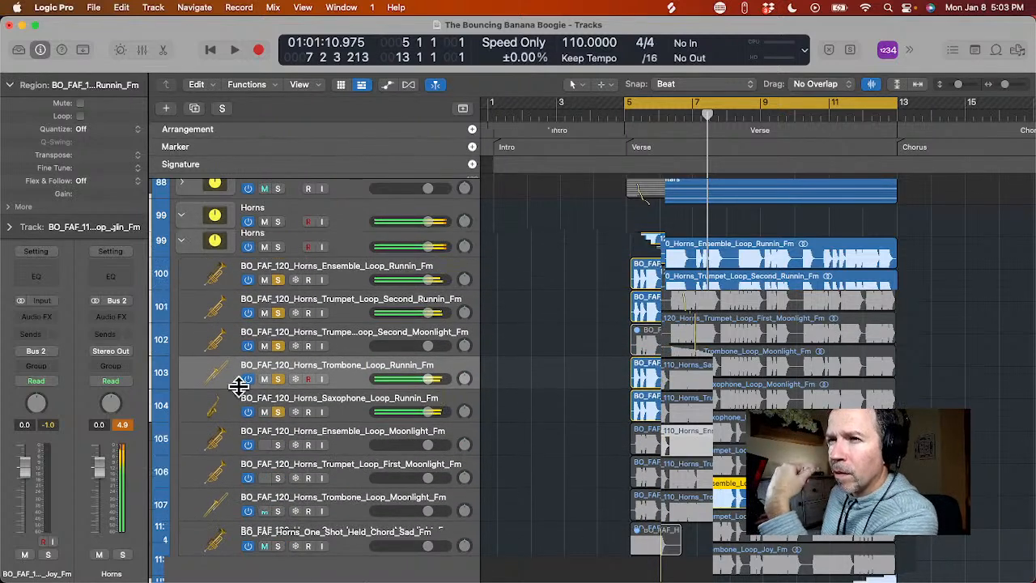
pyautogui.scroll(1, 215, 351)
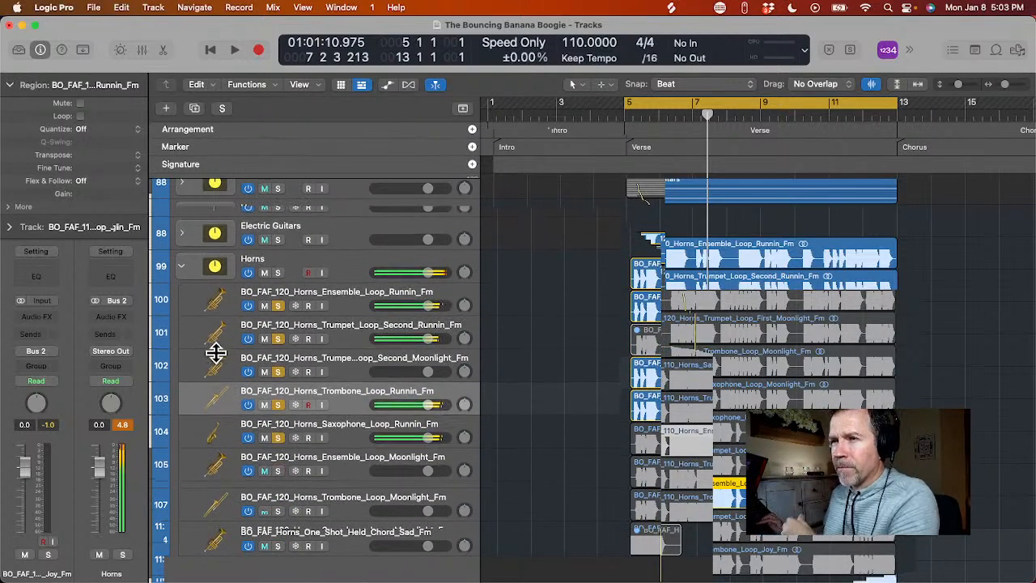
pyautogui.click(204, 311)
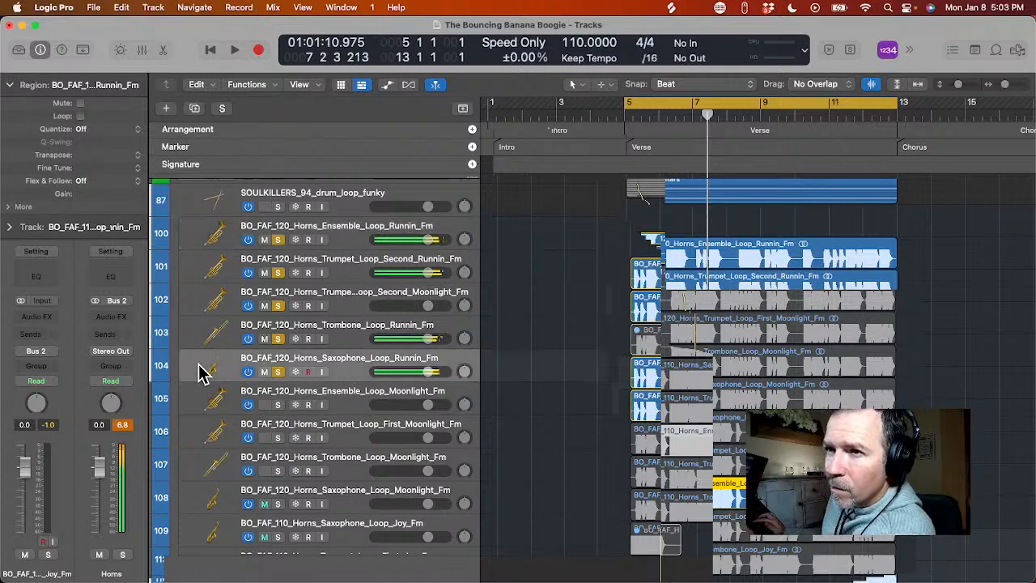
pyautogui.keyDown('shift'); pyautogui.click(201, 324); pyautogui.keyUp('shift')
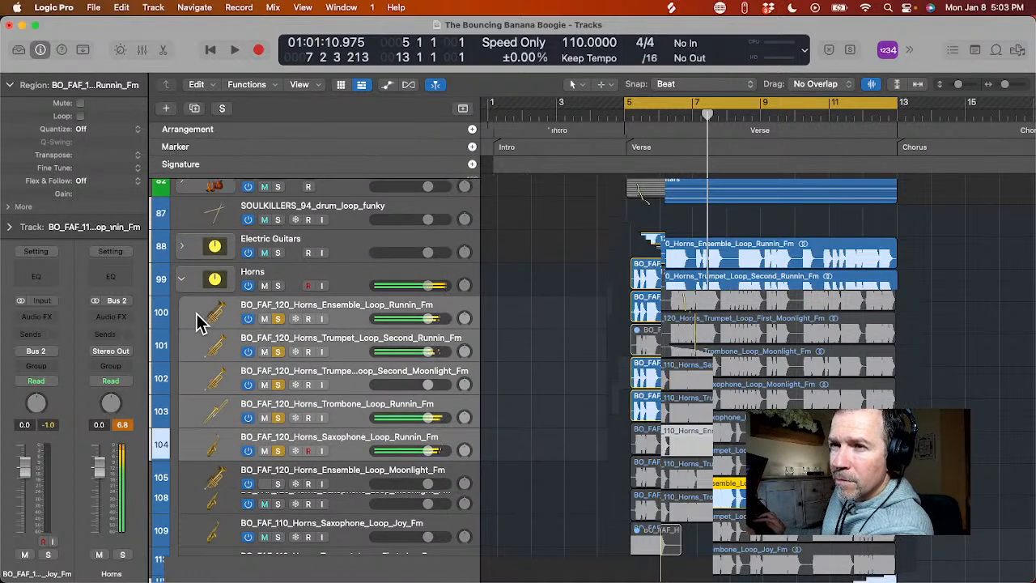
pyautogui.moveTo(201, 324); pyautogui.dragTo(194, 278)
# - Create a summing stack from the five selected horn tracks and name it Horns Phrase 1
pyautogui.rightClick(194, 278)
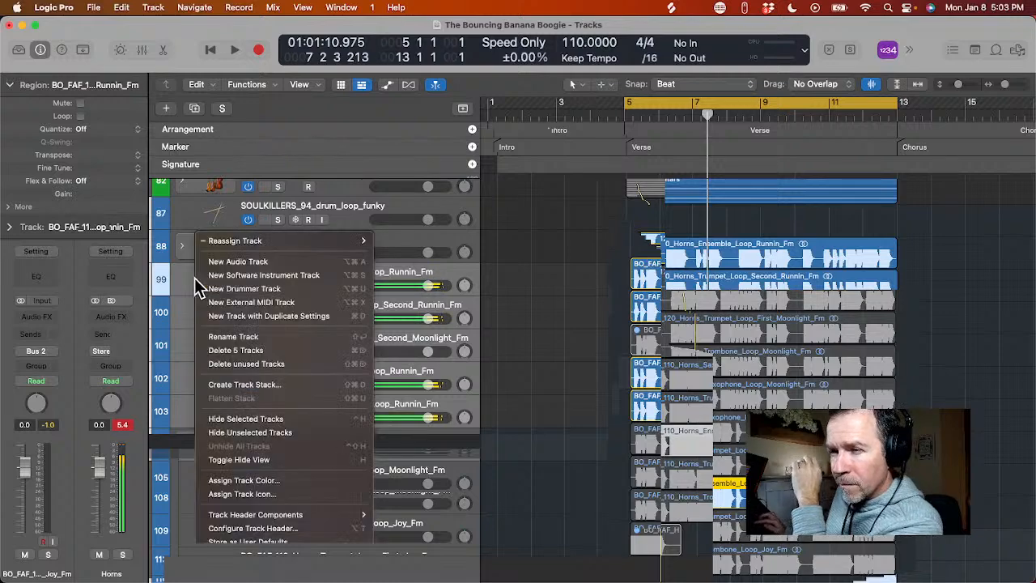
pyautogui.click(226, 386)
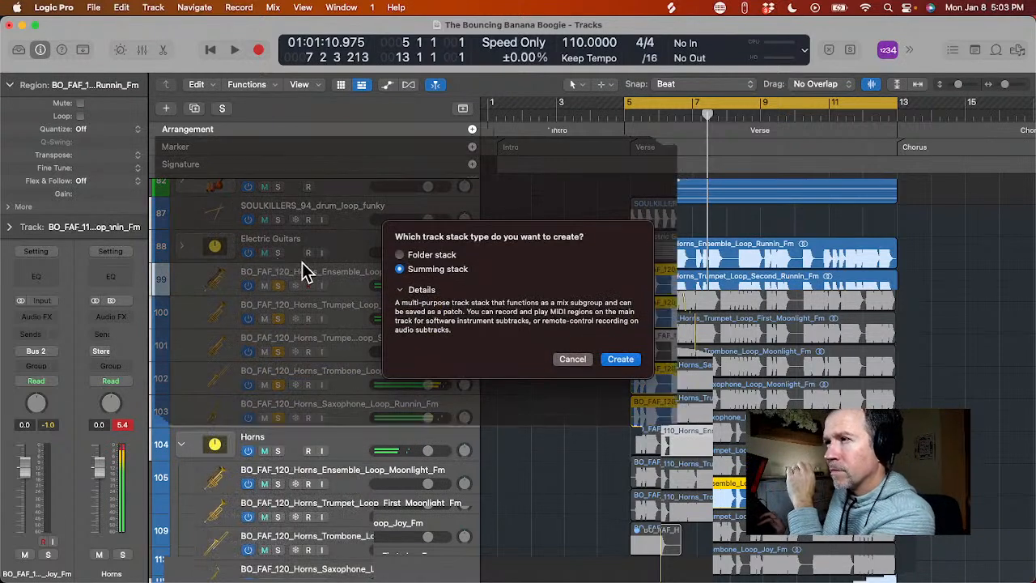
pyautogui.press('Return')
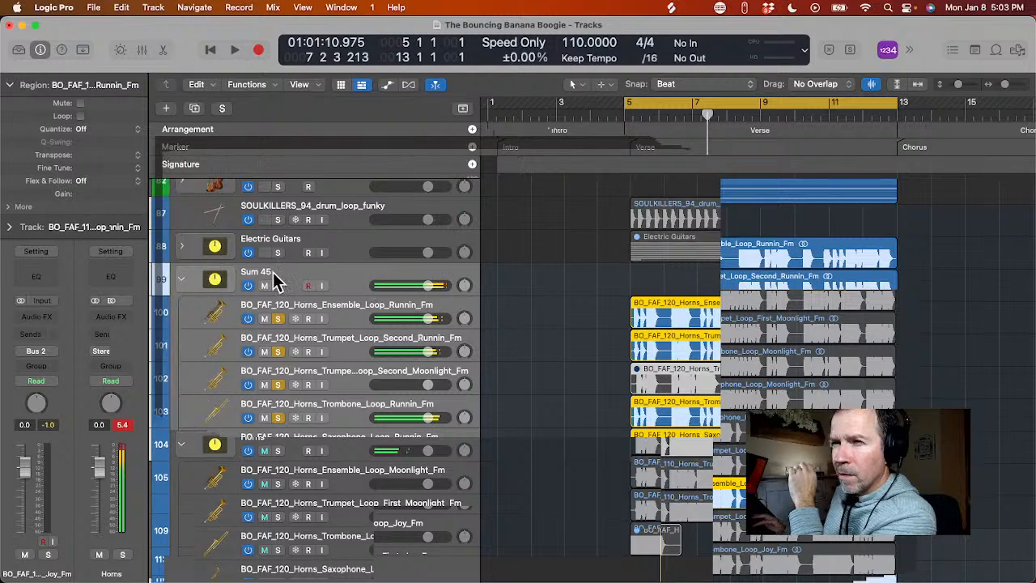
pyautogui.doubleClick(257, 274)
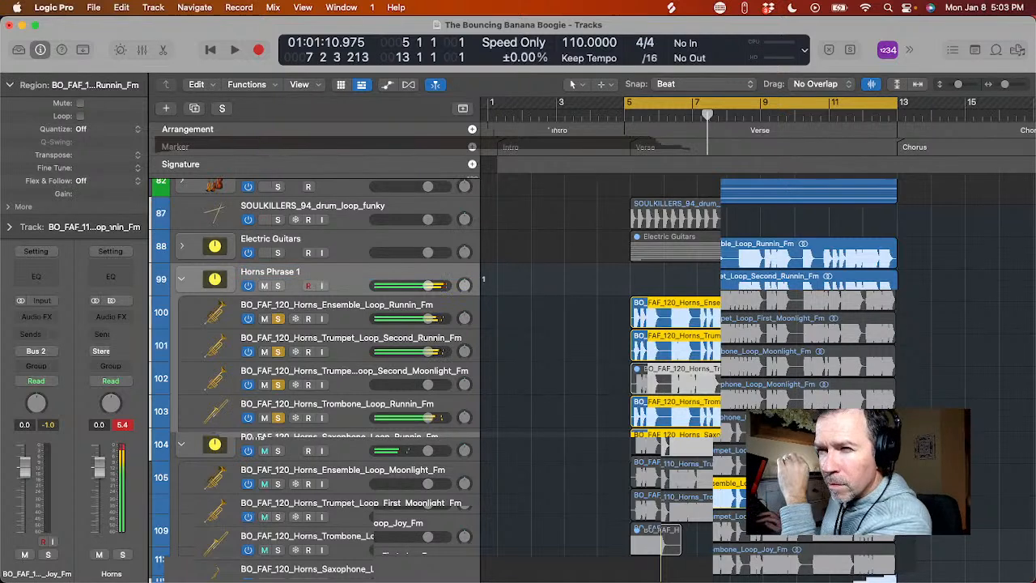
# - Select the Ensemble_Loop_Runnin track, toggle playback and clear all track solos
pyautogui.click(207, 322)
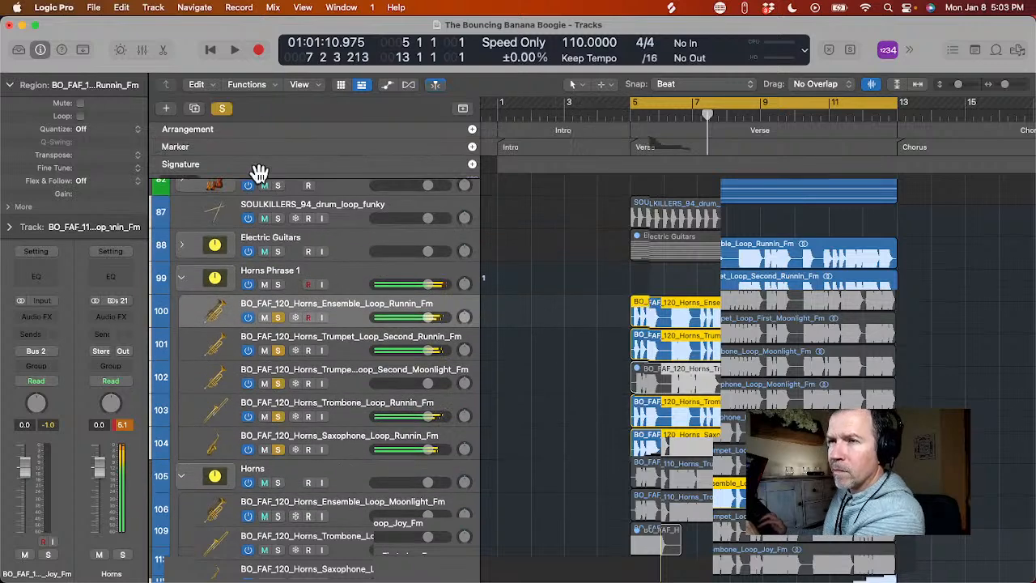
pyautogui.press('space')
pyautogui.click(221, 108)
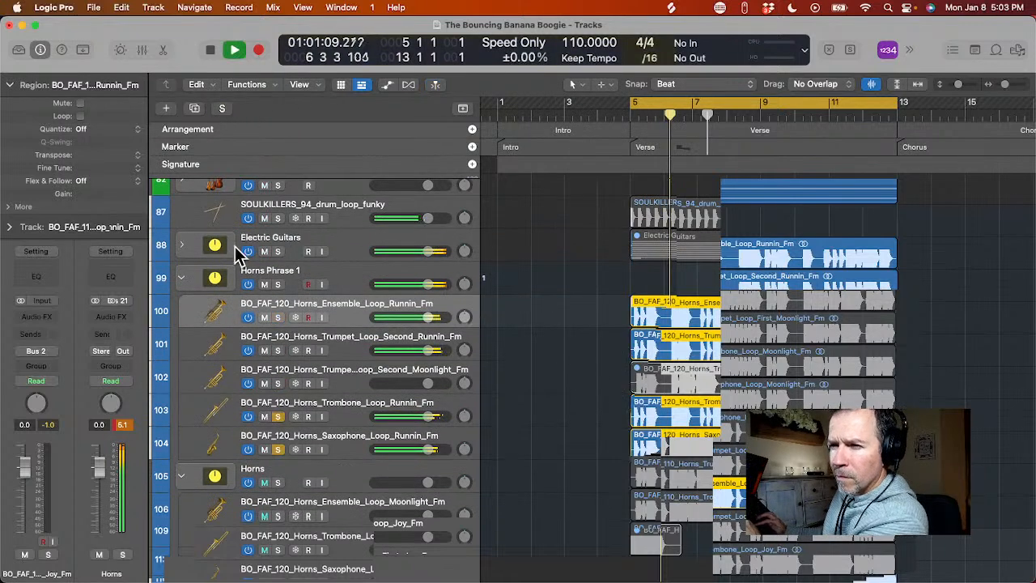
# - Check the Horns Phrase 1 stack briefly in solo, mute and collapse it, and solo the remaining Horns stack
pyautogui.click(277, 284)
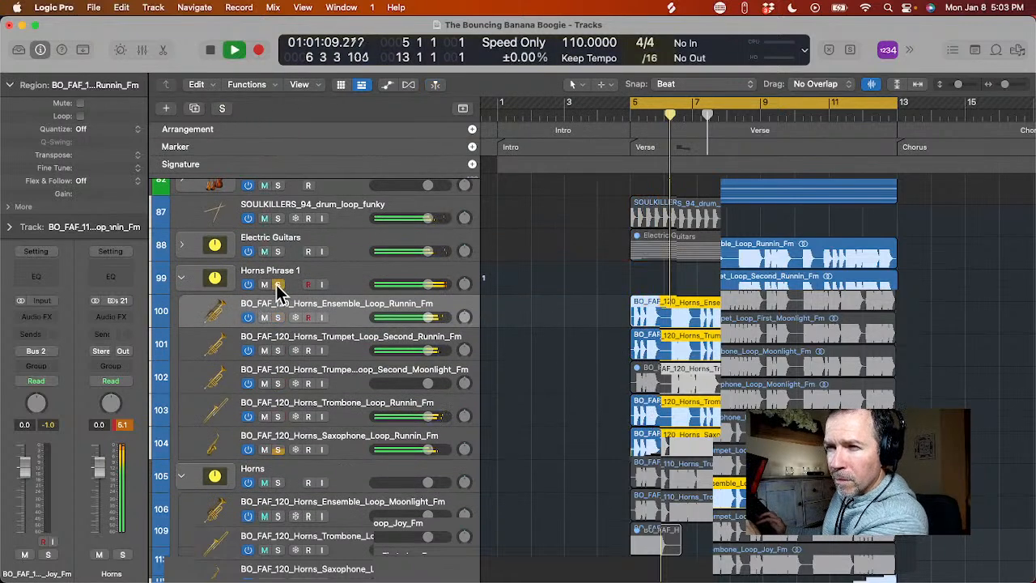
pyautogui.click(276, 284)
pyautogui.click(258, 284)
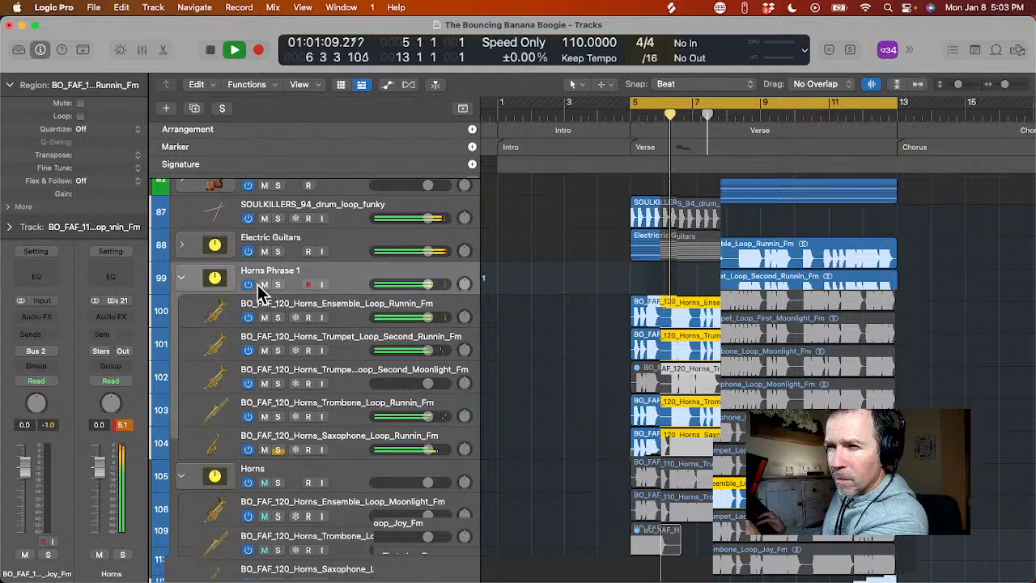
pyautogui.click(183, 279)
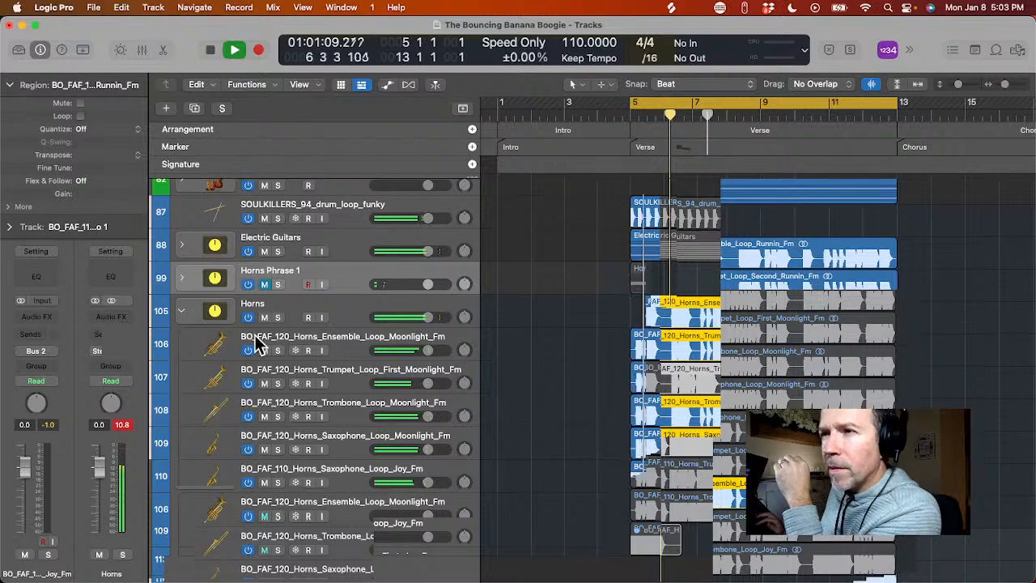
pyautogui.click(278, 317)
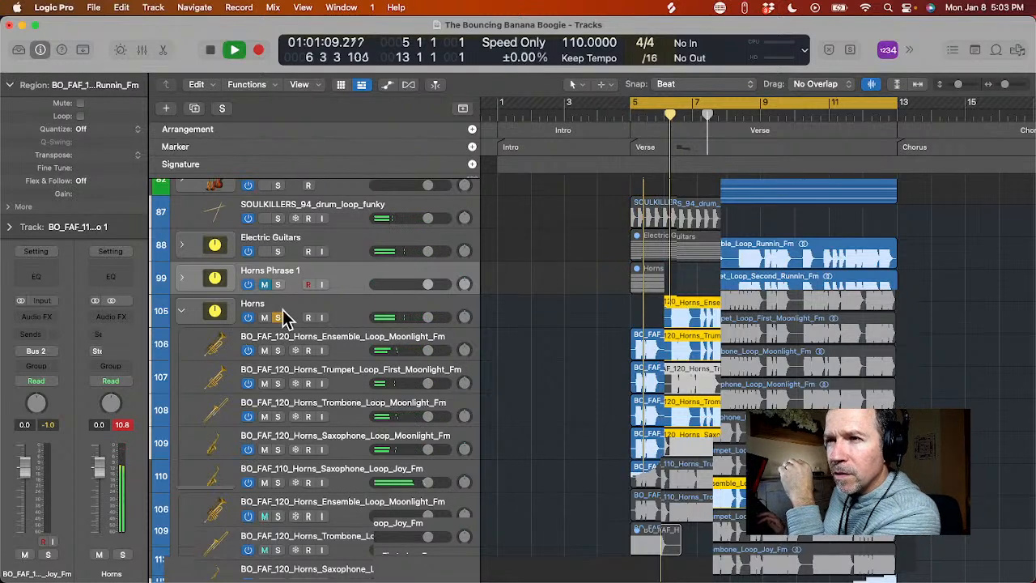
# - Audition the Moonlight ensemble, trombone and first trumpet loops in solo instead of the whole Horns stack, and clear their solos
pyautogui.click(277, 317)
pyautogui.click(277, 351)
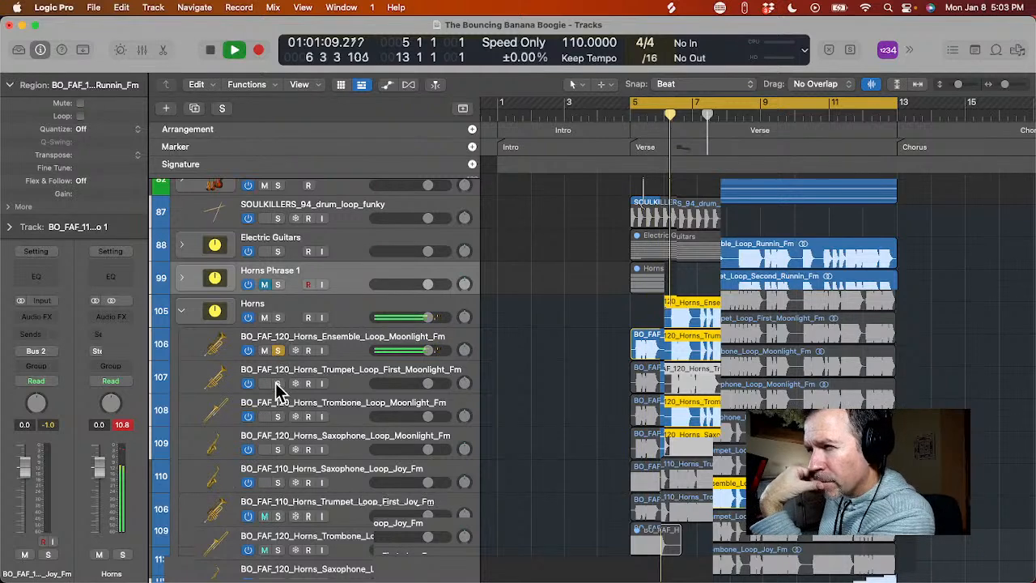
pyautogui.click(279, 416)
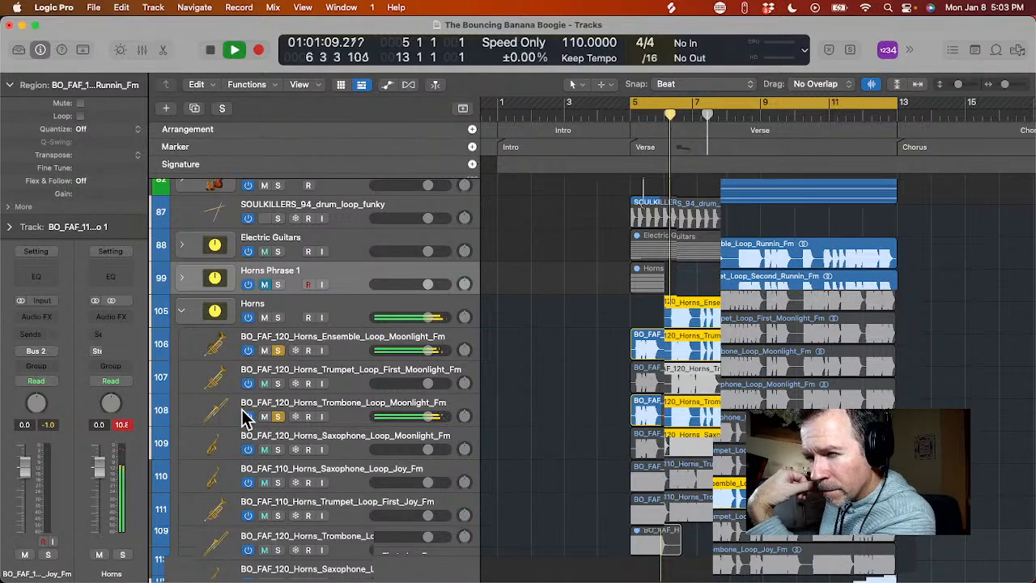
pyautogui.click(276, 383)
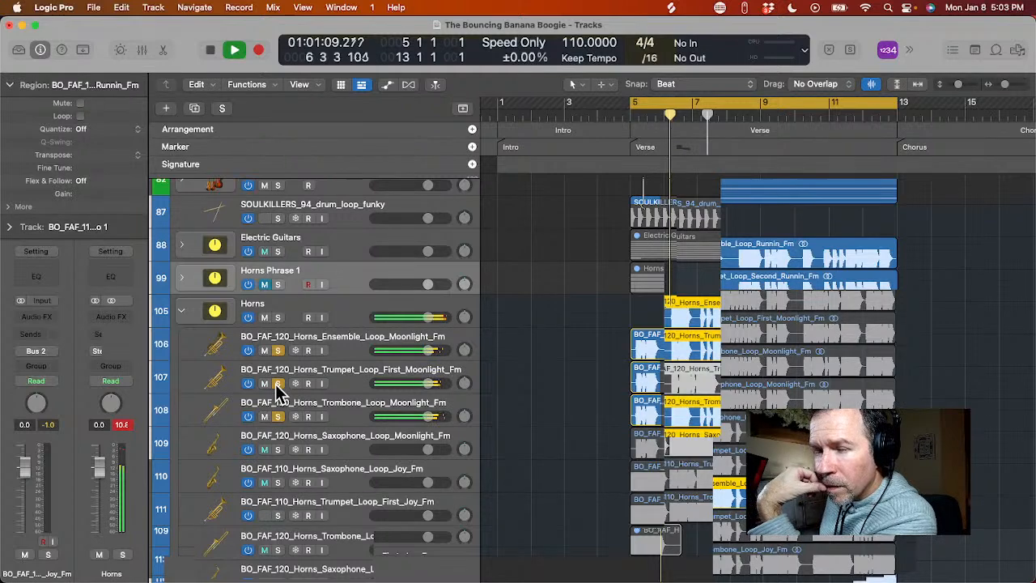
pyautogui.click(278, 416)
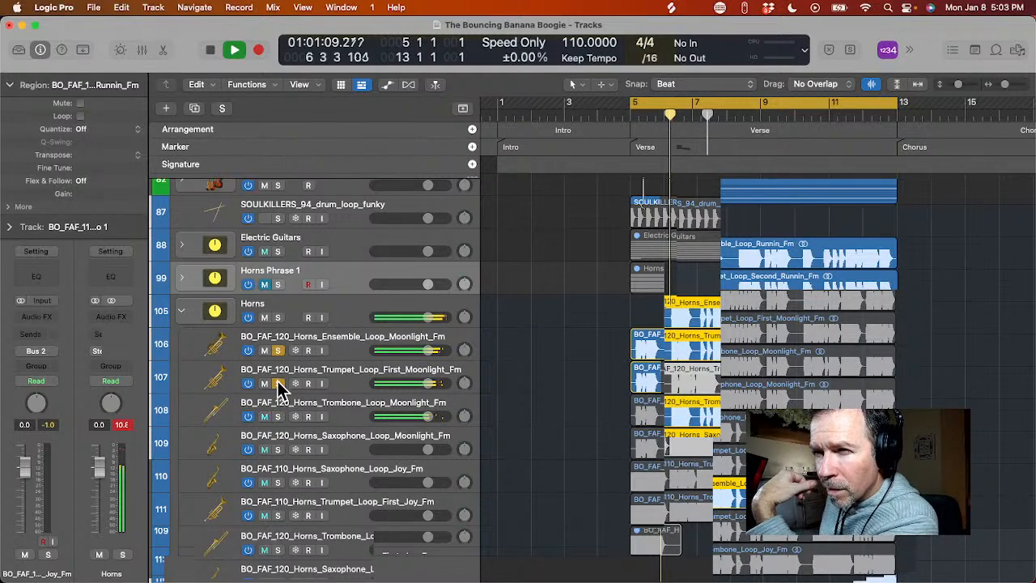
pyautogui.click(277, 383)
pyautogui.click(277, 349)
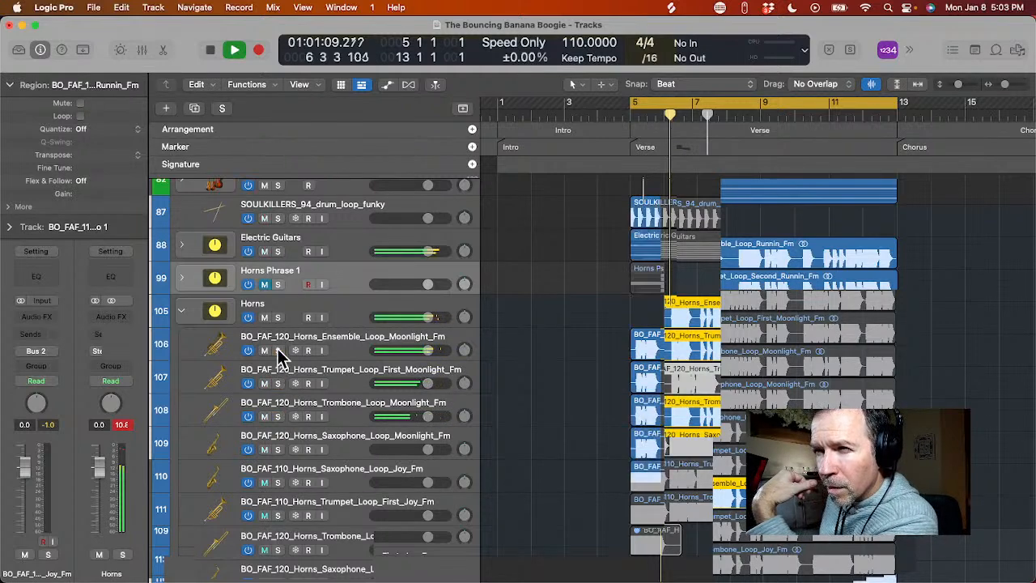
# - Expand and solo the Horns Phrase 1 stack, and unmute its Trumpet_Loop_Second_Moonlight region
pyautogui.click(182, 278)
pyautogui.scroll(-2, 264, 360)
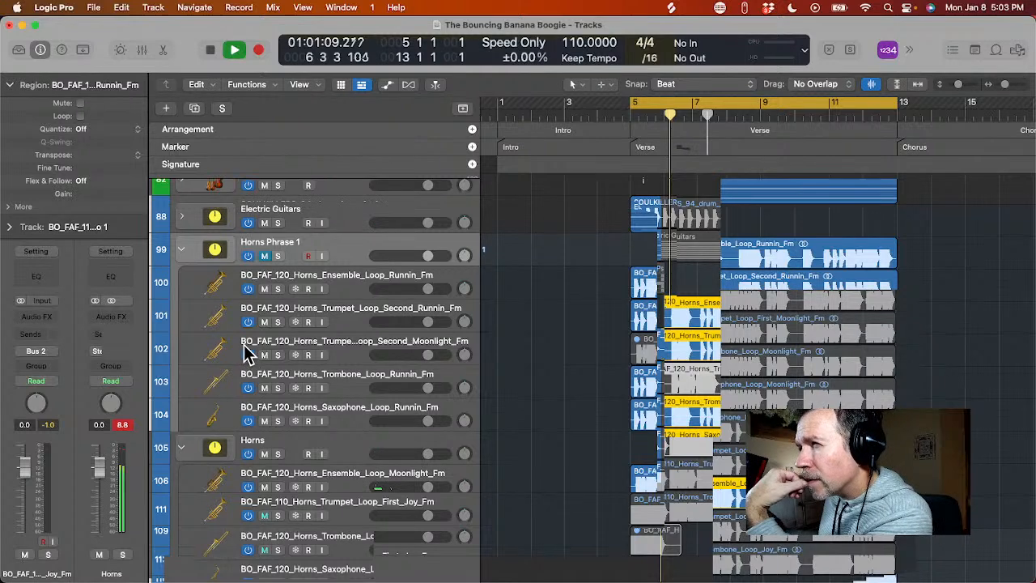
pyautogui.click(278, 256)
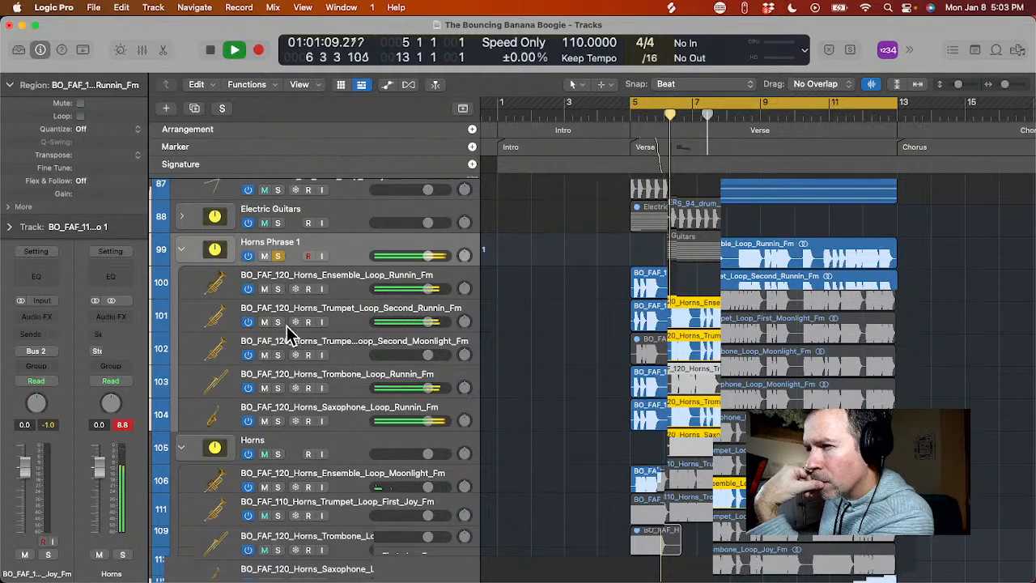
pyautogui.click(661, 339)
pyautogui.press('m')
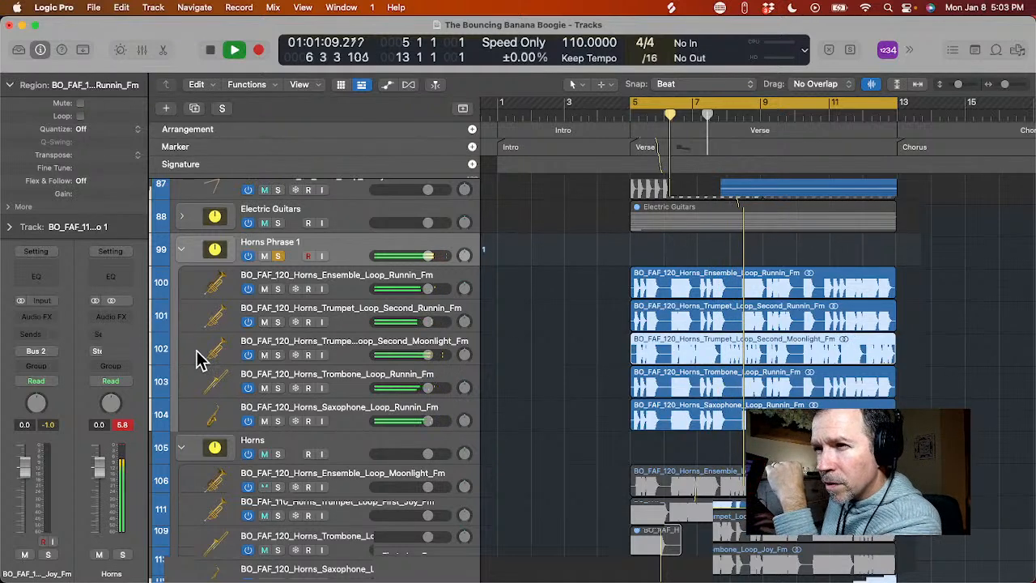
# - Move the Trumpet_Loop_Second_Moonlight track from Horns Phrase 1 into the Horns stack and play Horns Phrase 1 in solo
pyautogui.moveTo(201, 358); pyautogui.dragTo(221, 475)
pyautogui.scroll(3, 216, 348)
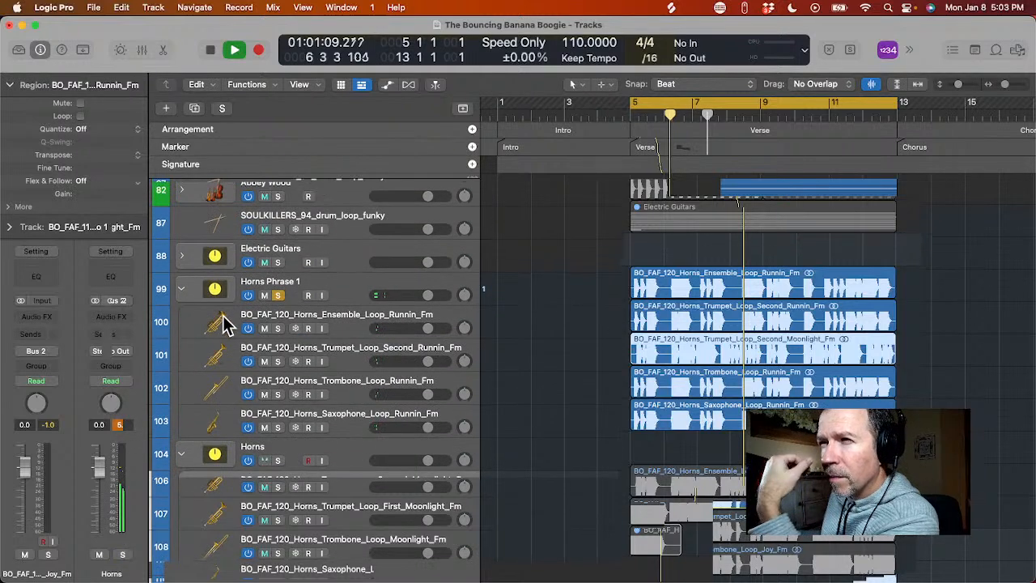
pyautogui.press('space')
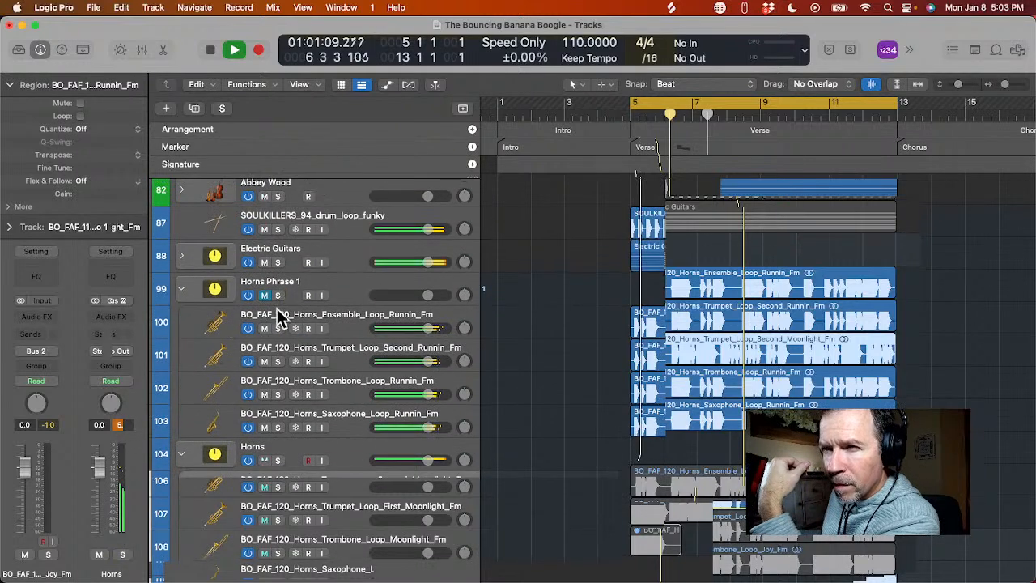
pyautogui.click(279, 297)
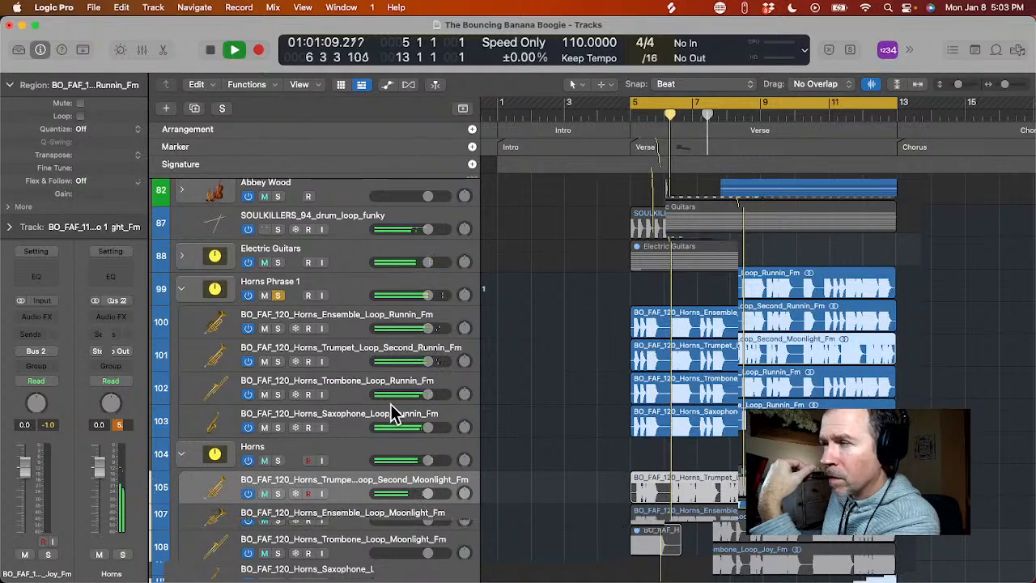
# - Select the five Joy loop tracks from Saxophone_Loop_Joy to Trombone_Loop_Joy and move them out of the Horns stack, directly above it
pyautogui.scroll(-5, 690, 502)
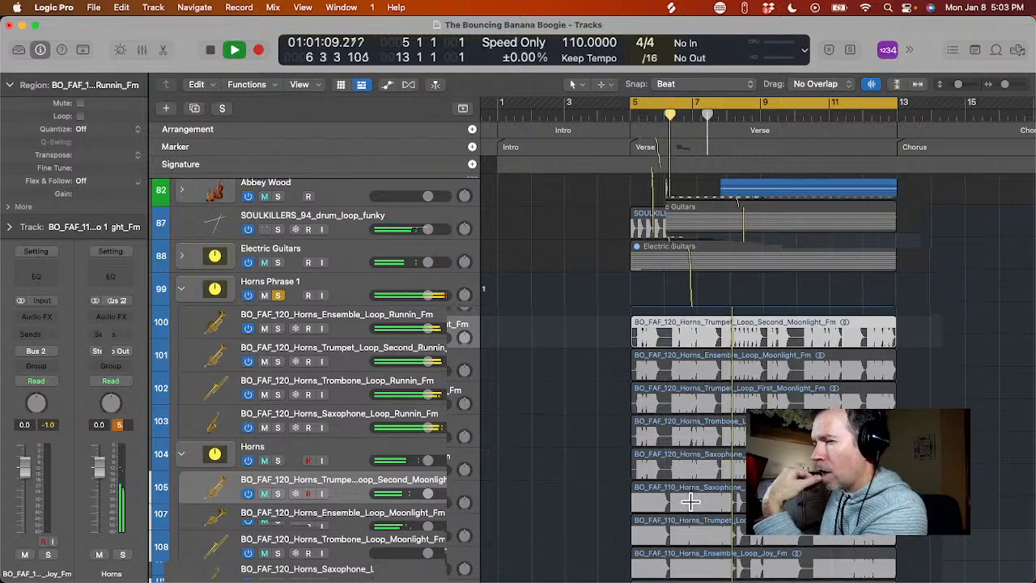
pyautogui.scroll(-3, 693, 524)
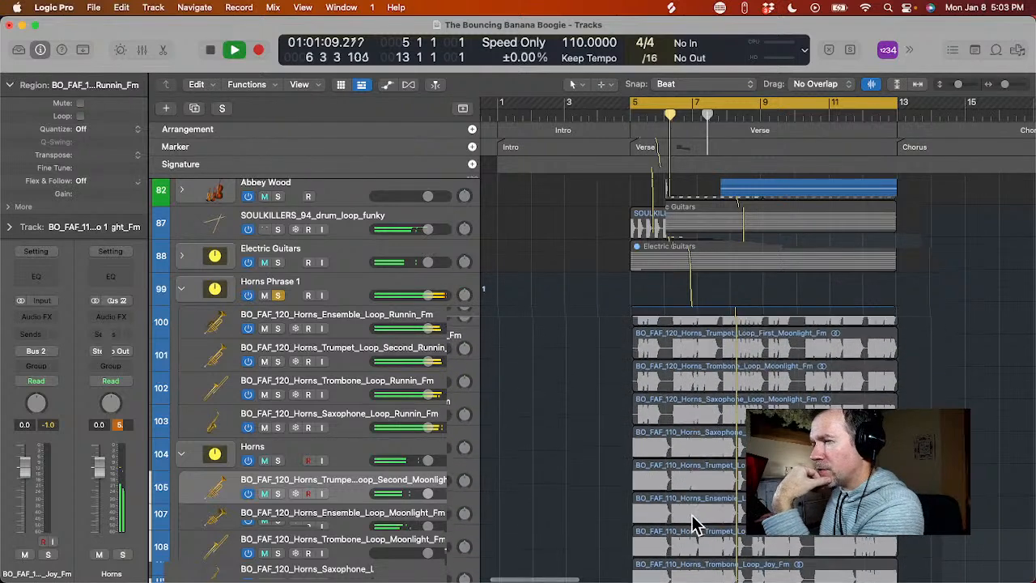
pyautogui.scroll(2, 692, 524)
pyautogui.scroll(-3, 608, 434)
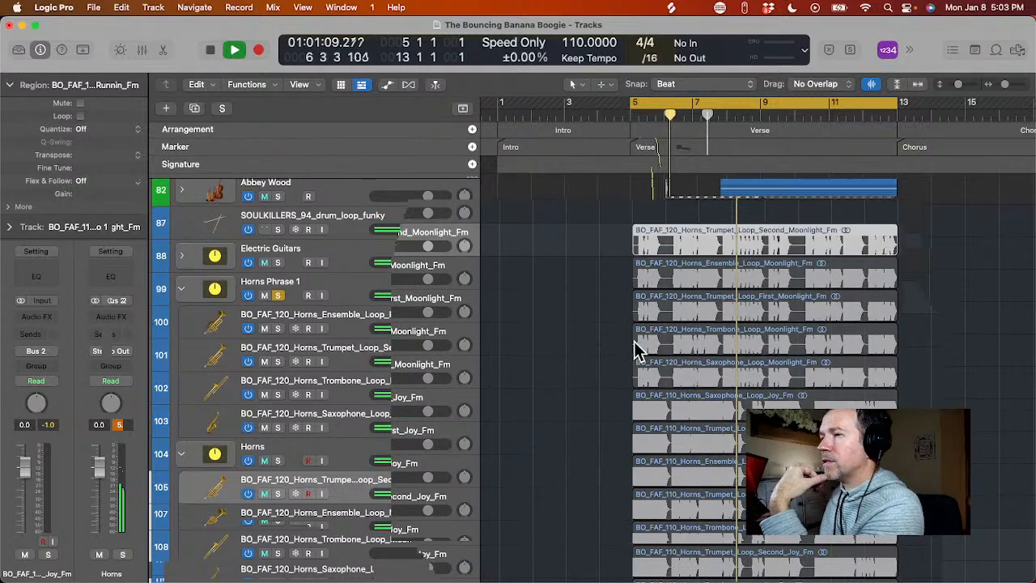
pyautogui.scroll(2, 634, 341)
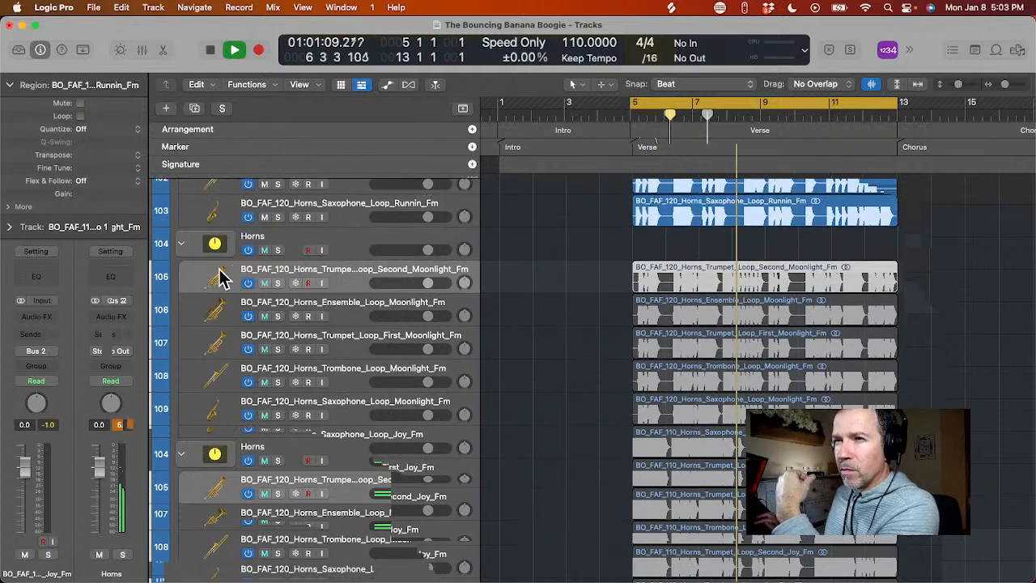
pyautogui.scroll(-2, 183, 419)
pyautogui.click(332, 441)
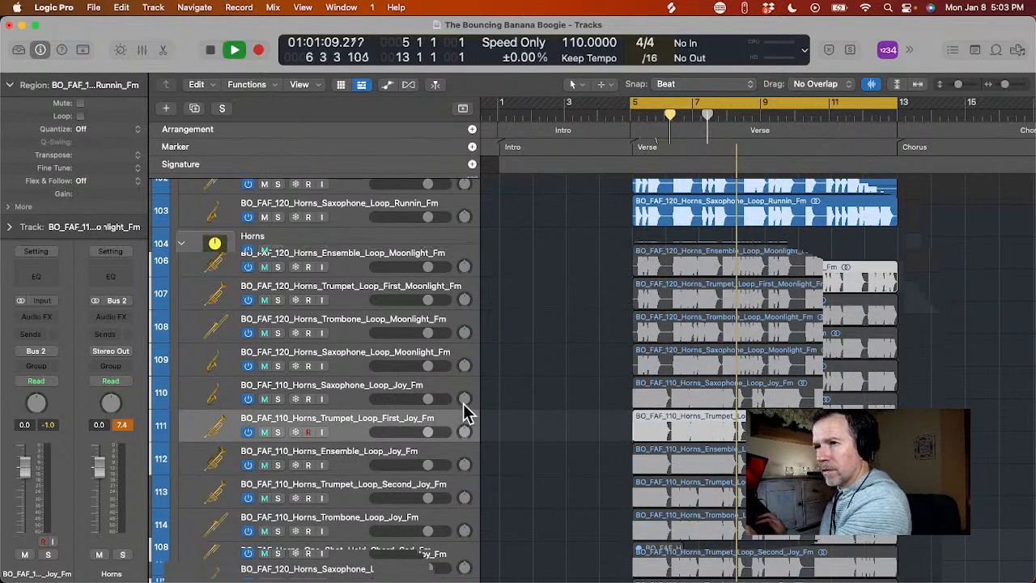
pyautogui.click(502, 398)
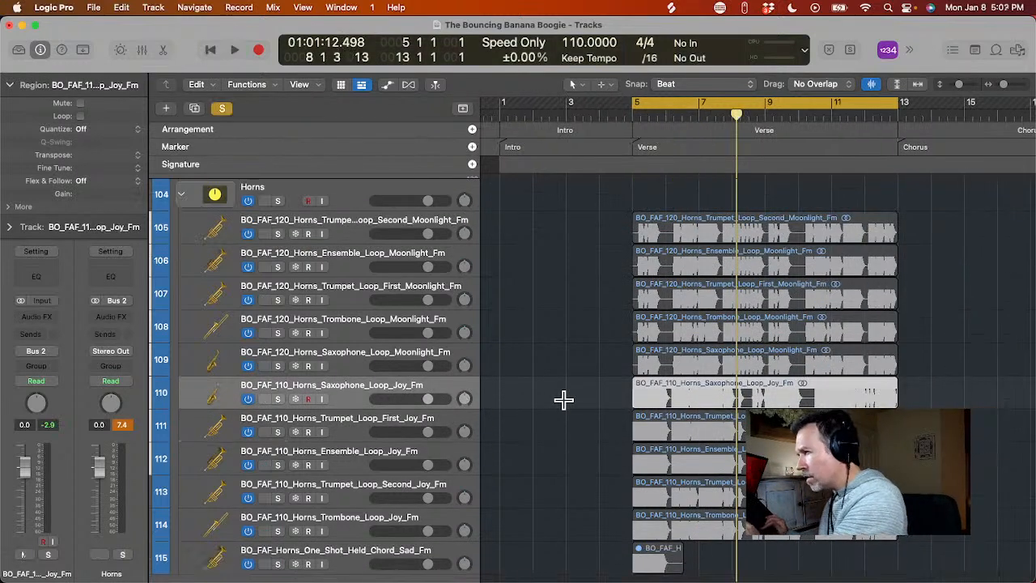
pyautogui.keyDown('shift'); pyautogui.click(445, 528); pyautogui.keyUp('shift')
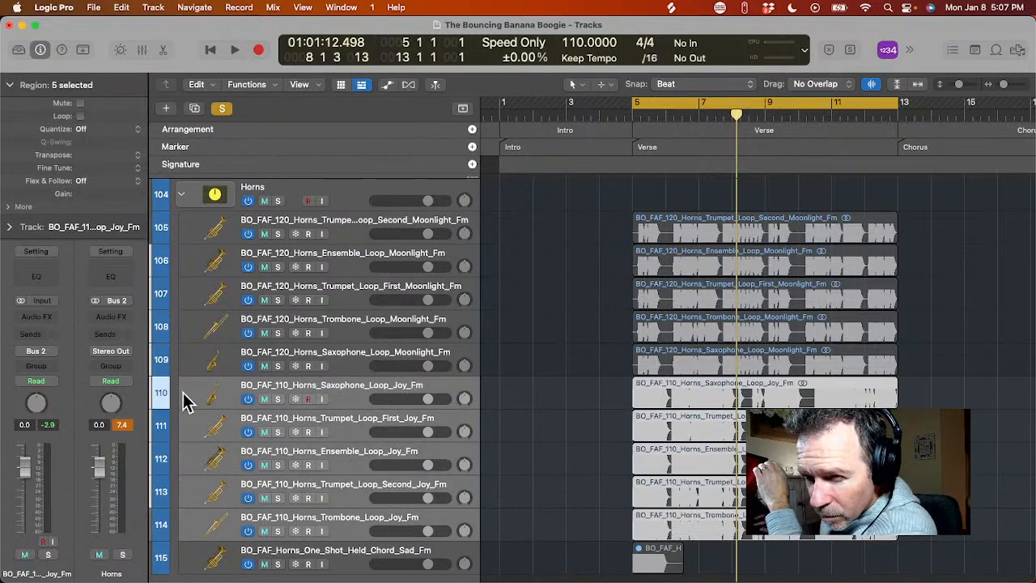
pyautogui.moveTo(192, 397); pyautogui.dragTo(220, 202)
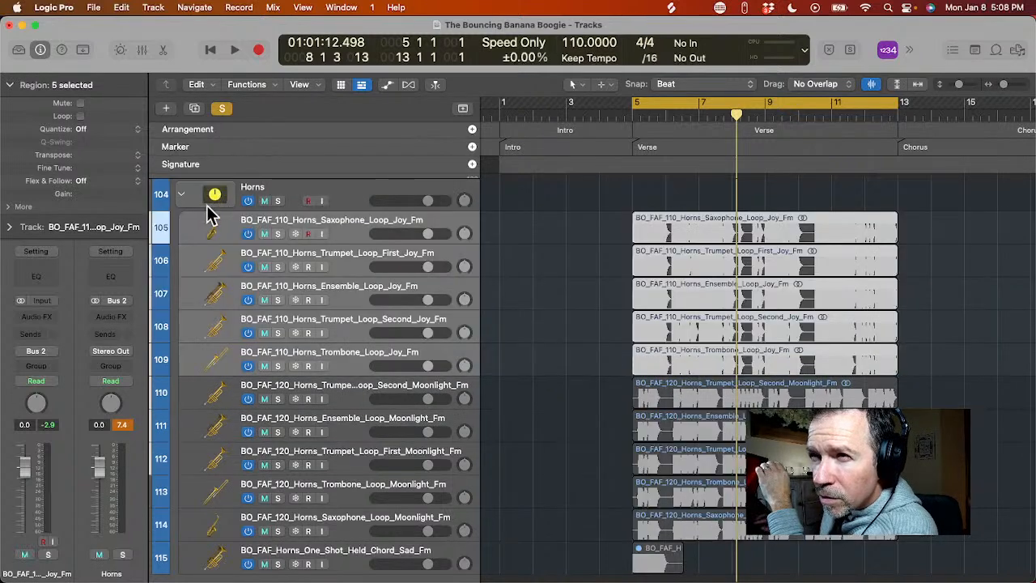
pyautogui.scroll(3, 209, 214)
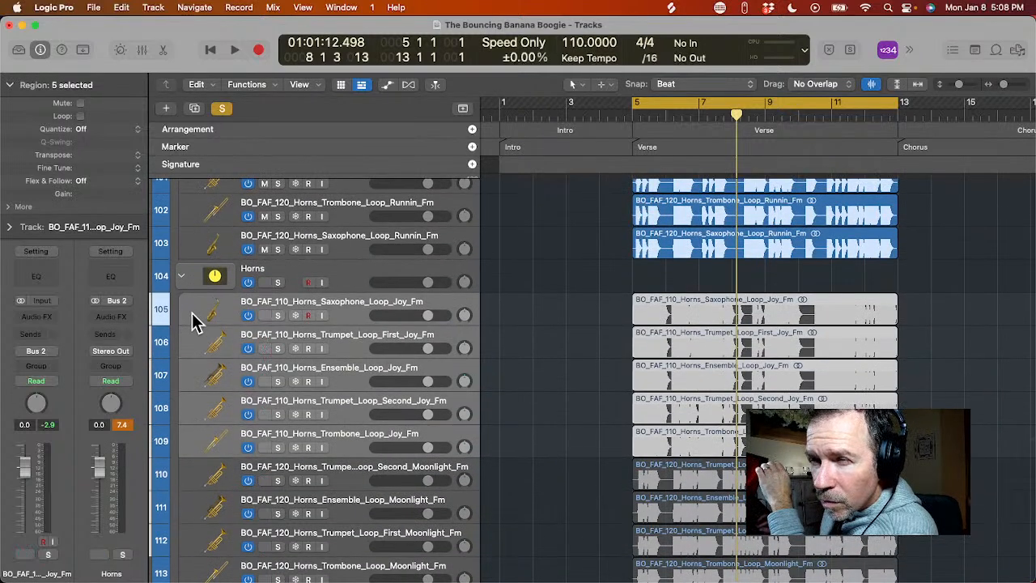
pyautogui.moveTo(195, 322); pyautogui.dragTo(186, 282)
# - Create a summing stack from the five selected Joy tracks and name it Horns Phrase 2
pyautogui.rightClick(186, 282)
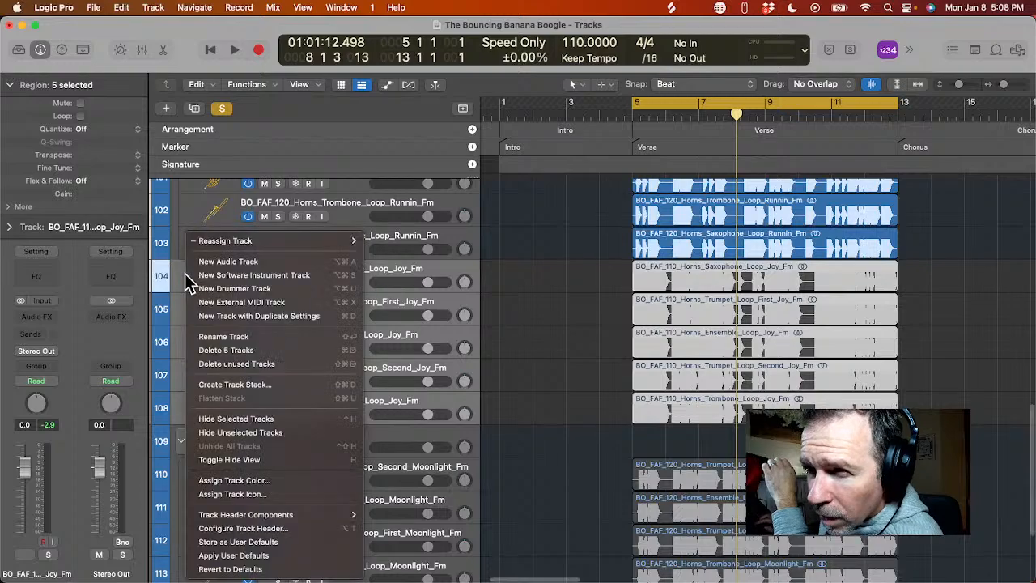
pyautogui.click(256, 391)
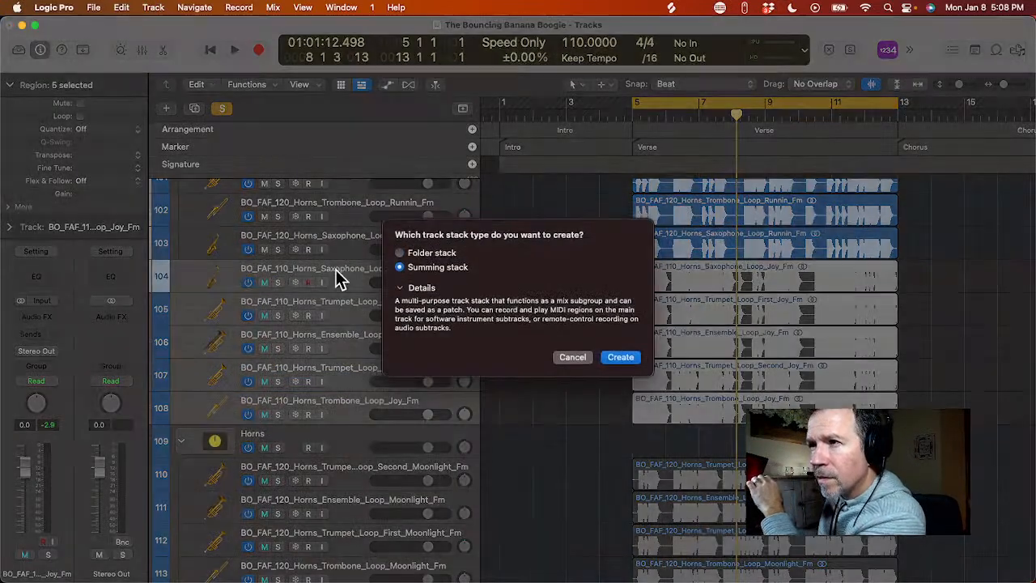
pyautogui.press('Return')
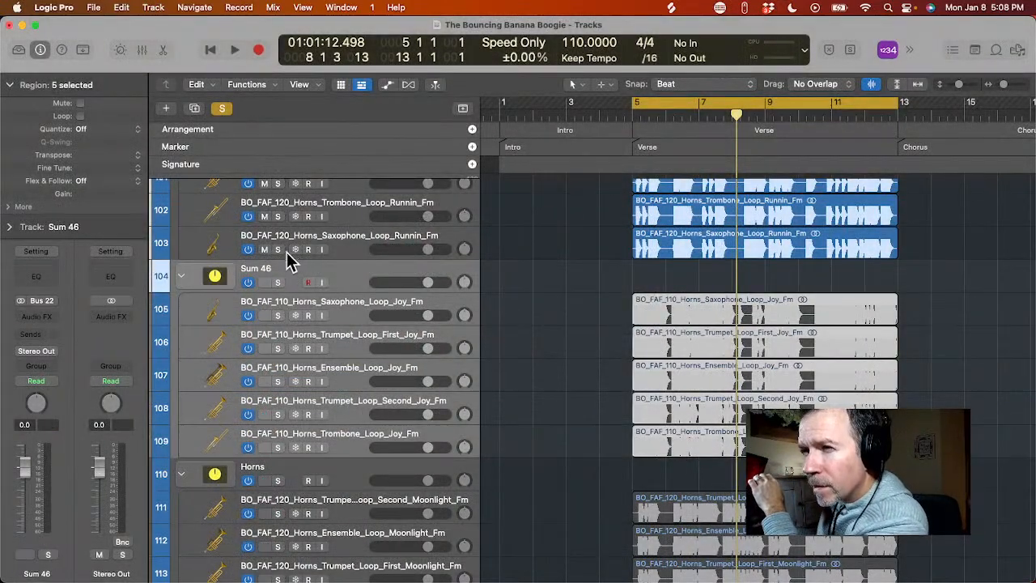
pyautogui.doubleClick(259, 269)
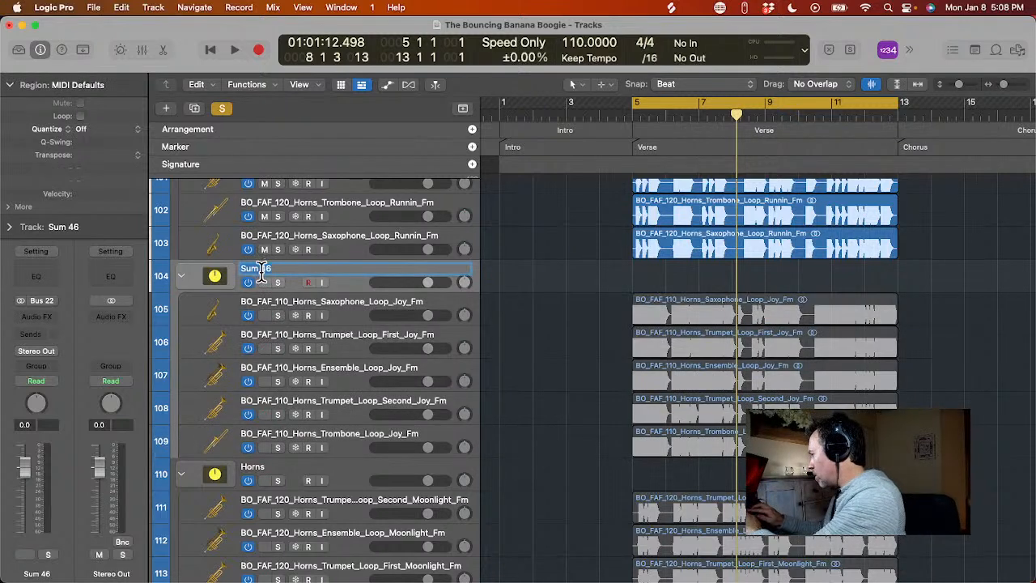
pyautogui.write('Horns Phrase ')
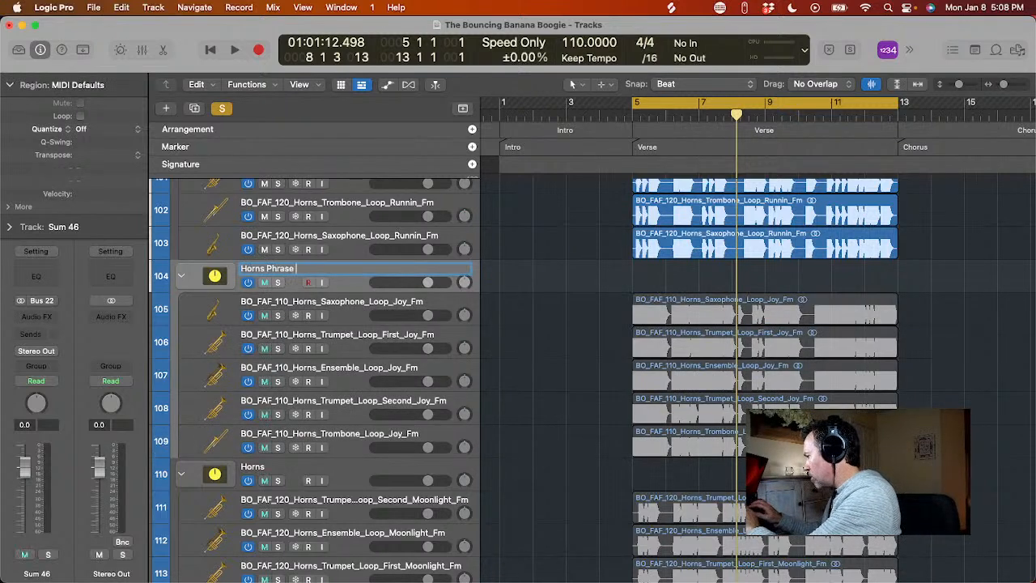
pyautogui.write('2')
pyautogui.press('Return')
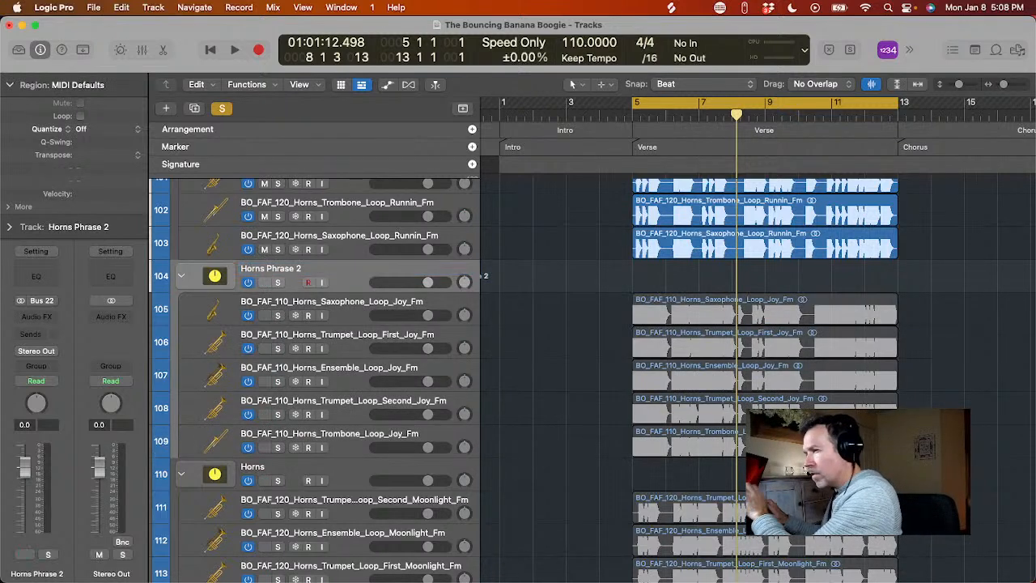
# - Play the Horns Phrase 2 stack in solo to check how its Joy loops sound together, and stop playback
pyautogui.click(183, 278)
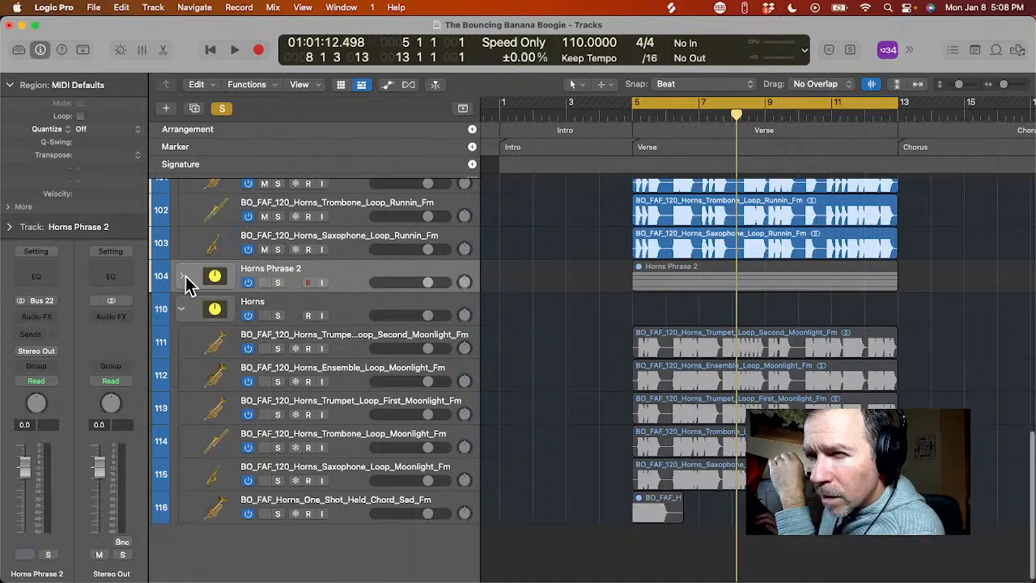
pyautogui.click(277, 282)
pyautogui.hotkey('shift', 'space')
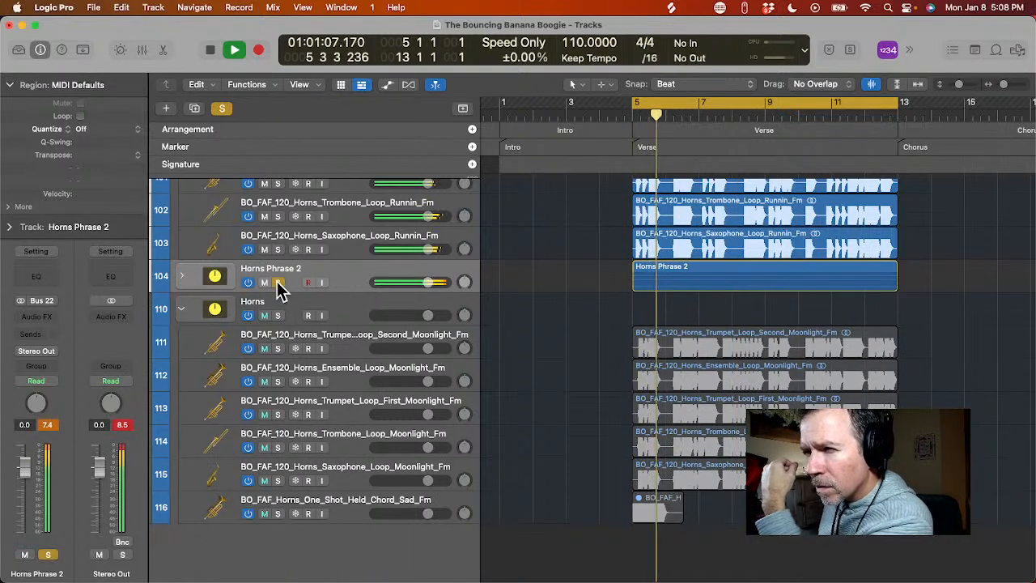
pyautogui.click(184, 278)
pyautogui.press('space')
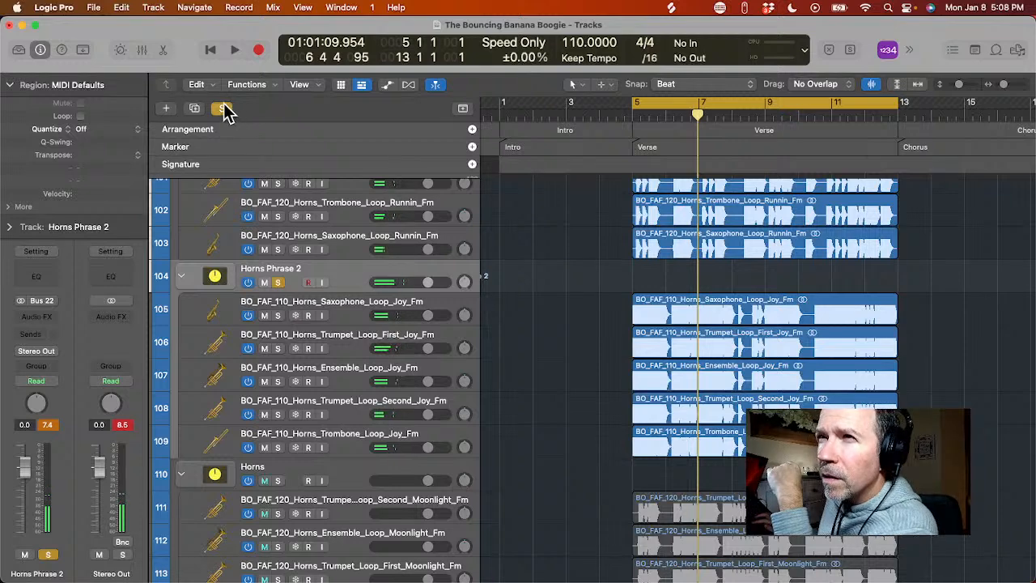
pyautogui.click(277, 283)
pyautogui.press('space')
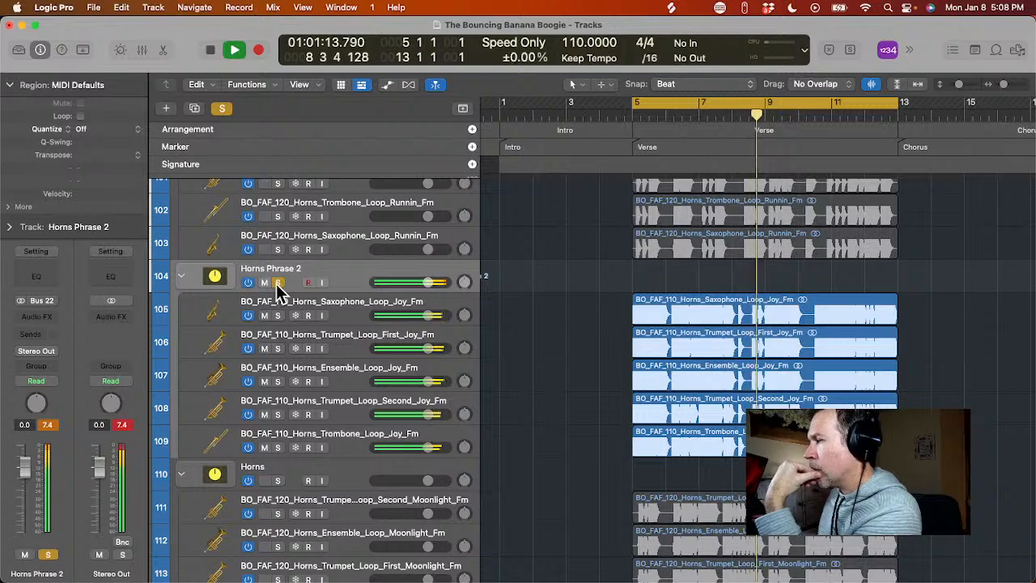
pyautogui.press('space')
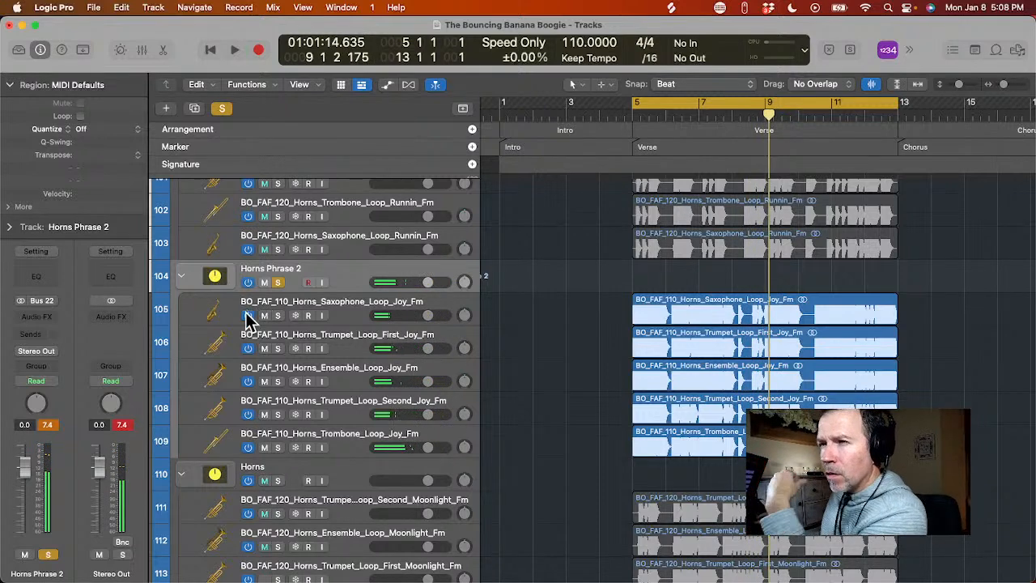
# - Reorder the tracks in Horns Phrase 2 so Ensemble_Loop_Joy comes first, followed by Trumpet_Loop_First_Joy, both above the saxophone
pyautogui.click(208, 347)
pyautogui.press('y')
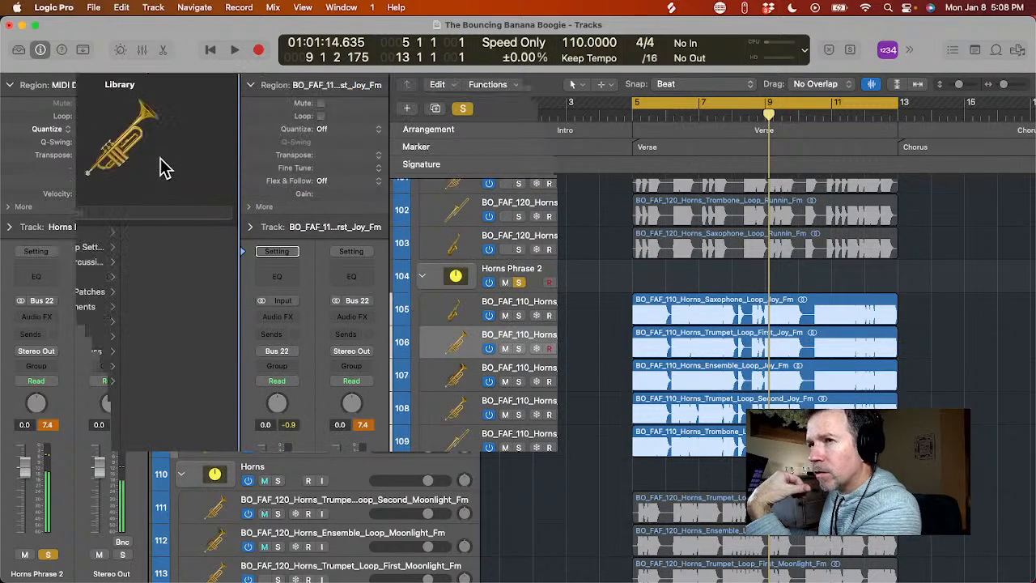
pyautogui.click(19, 51)
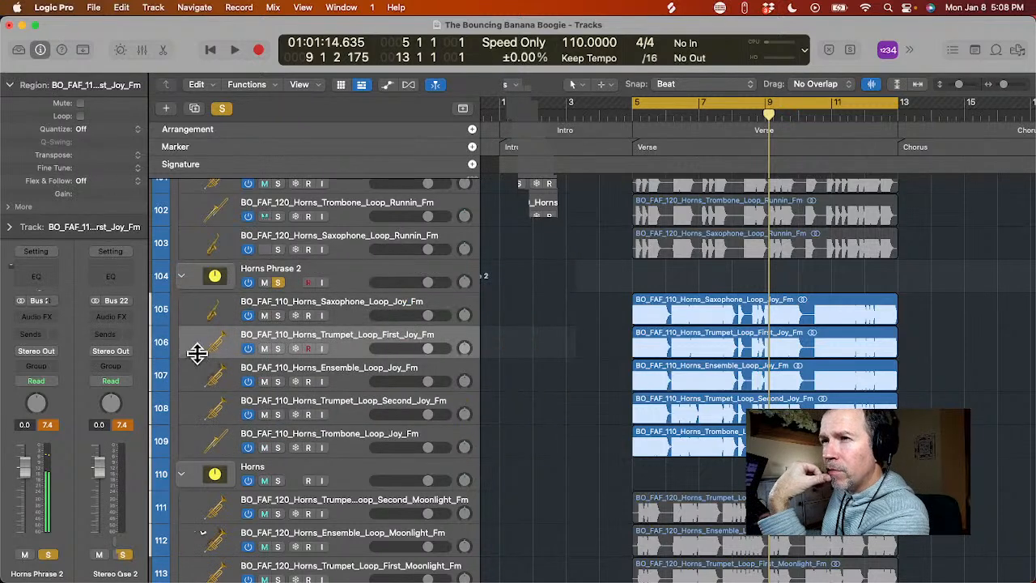
pyautogui.moveTo(190, 348); pyautogui.dragTo(197, 304)
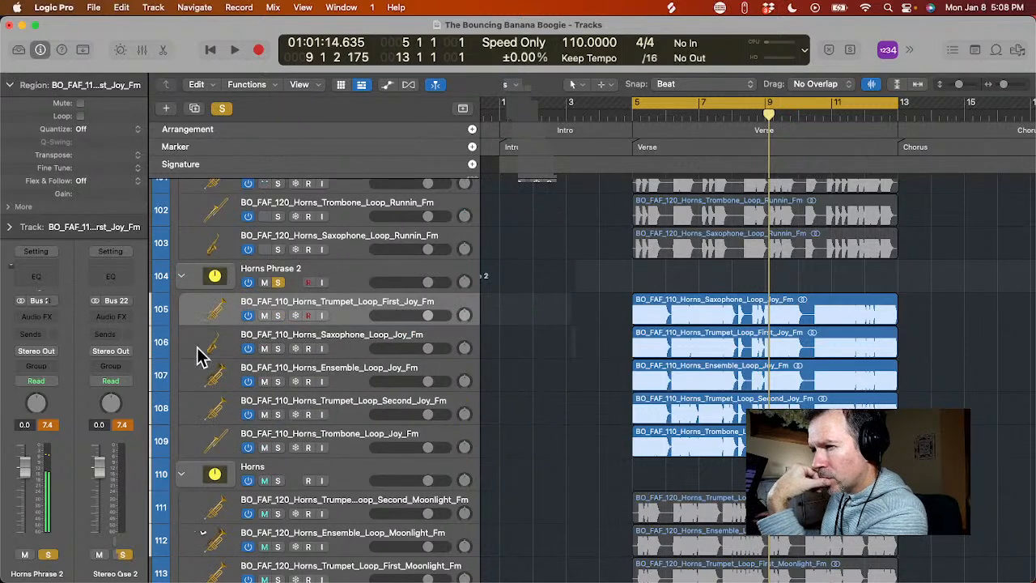
pyautogui.moveTo(200, 381); pyautogui.dragTo(196, 301)
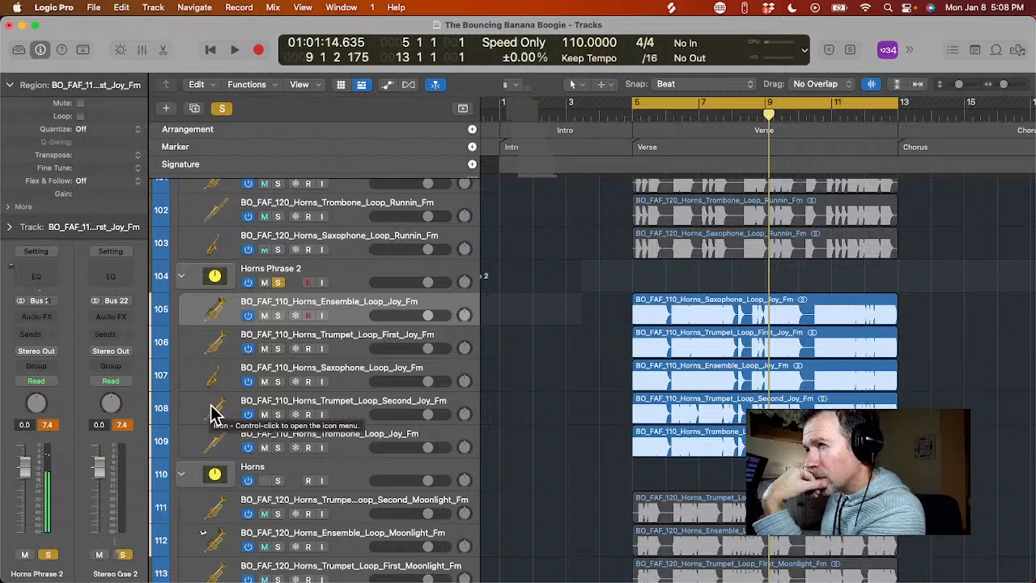
# - Order the remaining Horns Phrase 2 tracks as Trumpet_Loop_Second_Joy, Saxophone_Loop_Joy and Trombone_Loop_Joy, comparing the saxophone and trombone in solo
pyautogui.moveTo(208, 413); pyautogui.dragTo(209, 365)
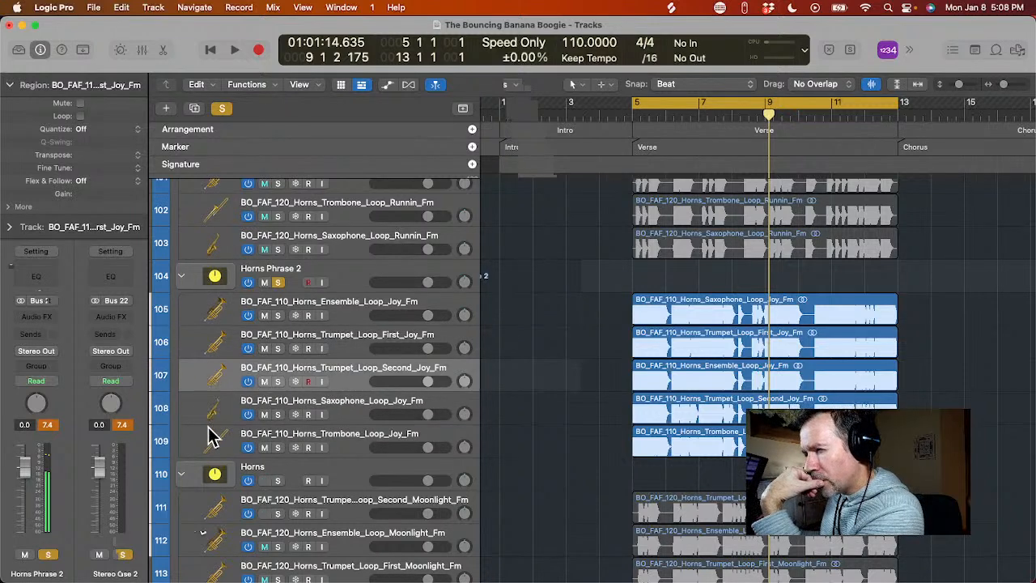
pyautogui.moveTo(199, 446); pyautogui.dragTo(204, 411)
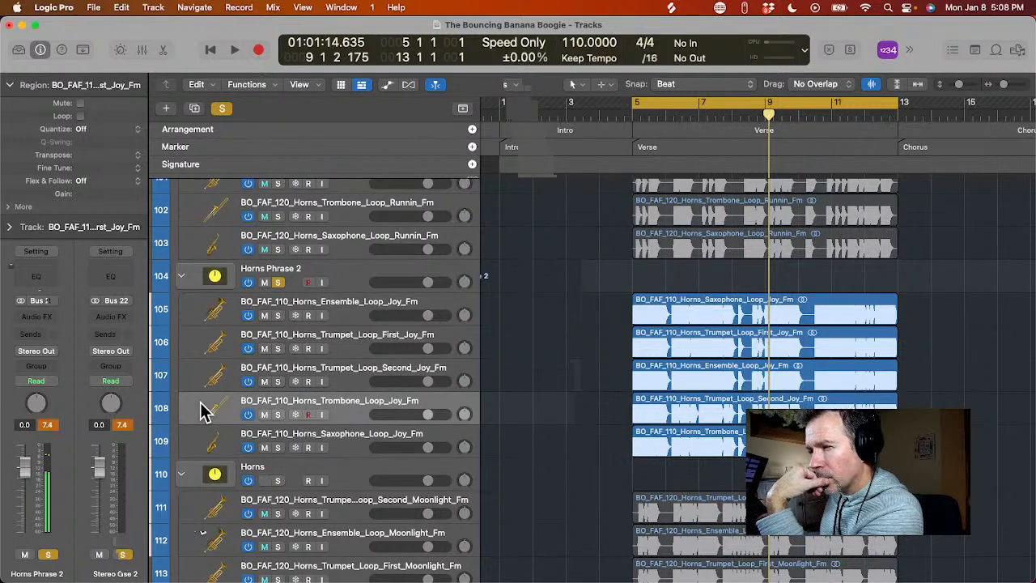
pyautogui.click(278, 449)
pyautogui.click(277, 415)
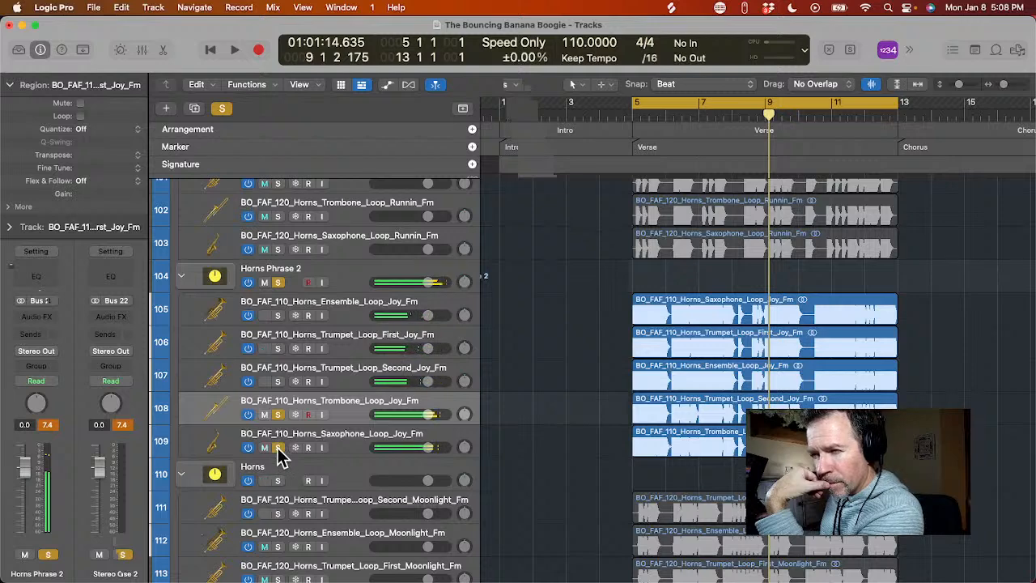
pyautogui.click(278, 447)
pyautogui.click(278, 414)
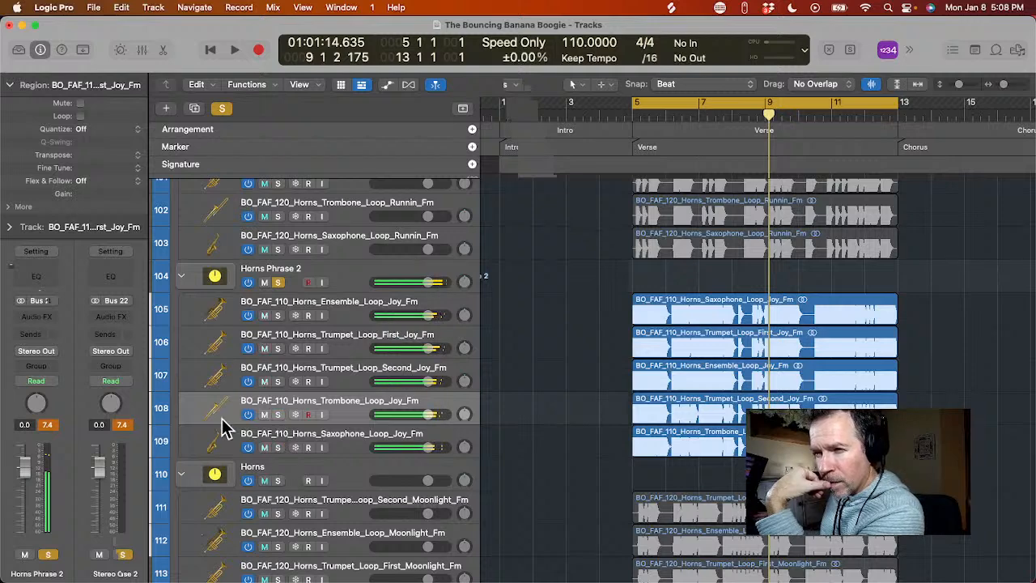
pyautogui.moveTo(203, 453); pyautogui.dragTo(203, 412)
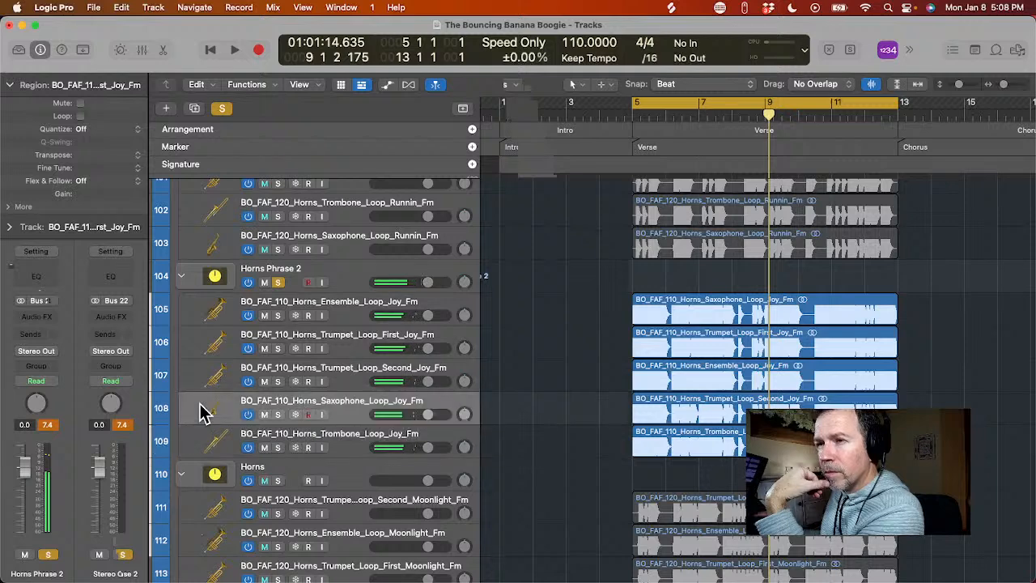
# - Collapse the Horns Phrase 2 and Horns Phrase 1 stacks
pyautogui.click(182, 276)
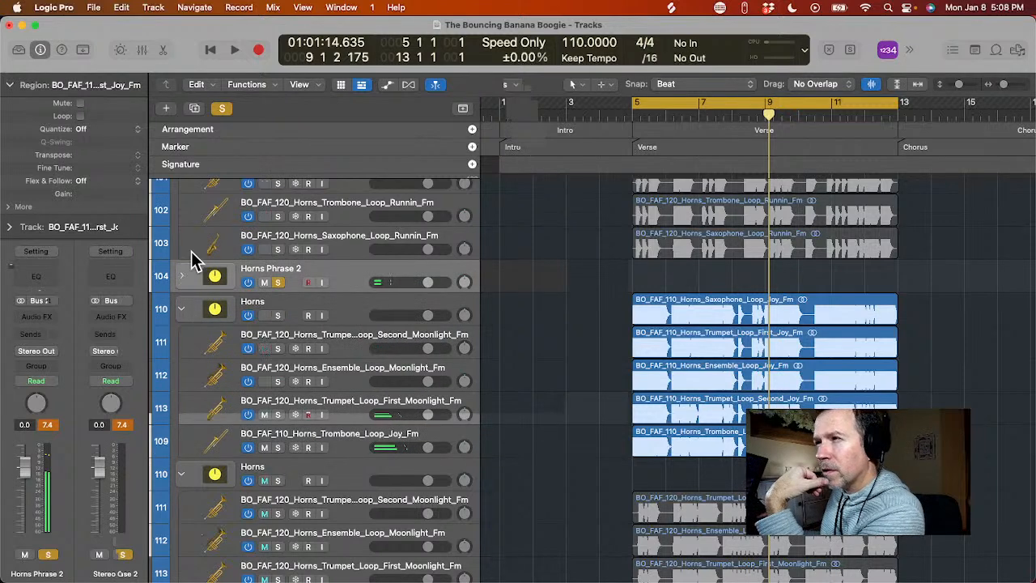
pyautogui.moveTo(199, 293); pyautogui.dragTo(194, 250)
pyautogui.click(185, 239)
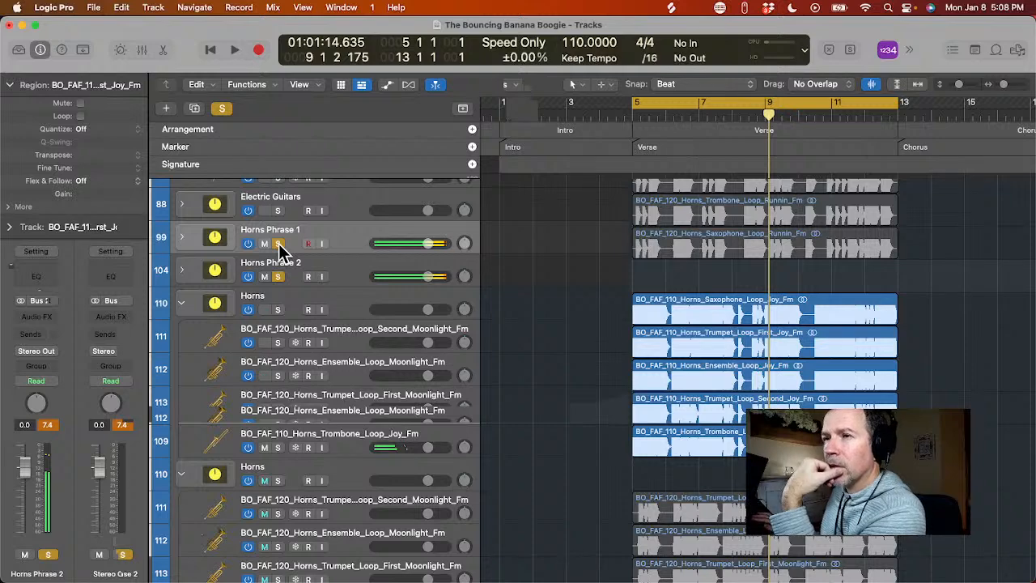
# - Audition Horns Phrase 1 and Horns Phrase 2 in solo, turn their solos off, and mute both stacks
pyautogui.click(278, 278)
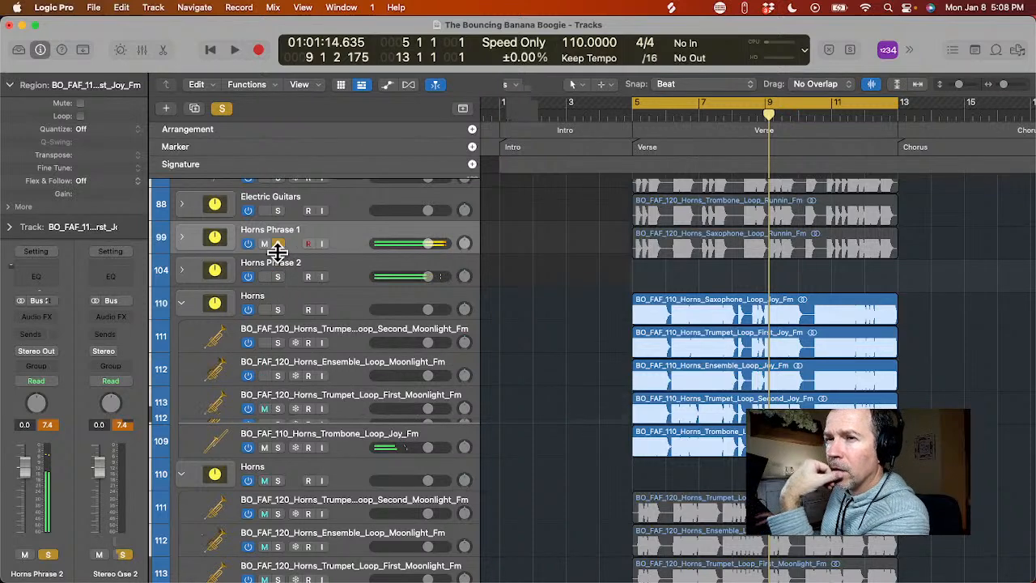
pyautogui.click(278, 244)
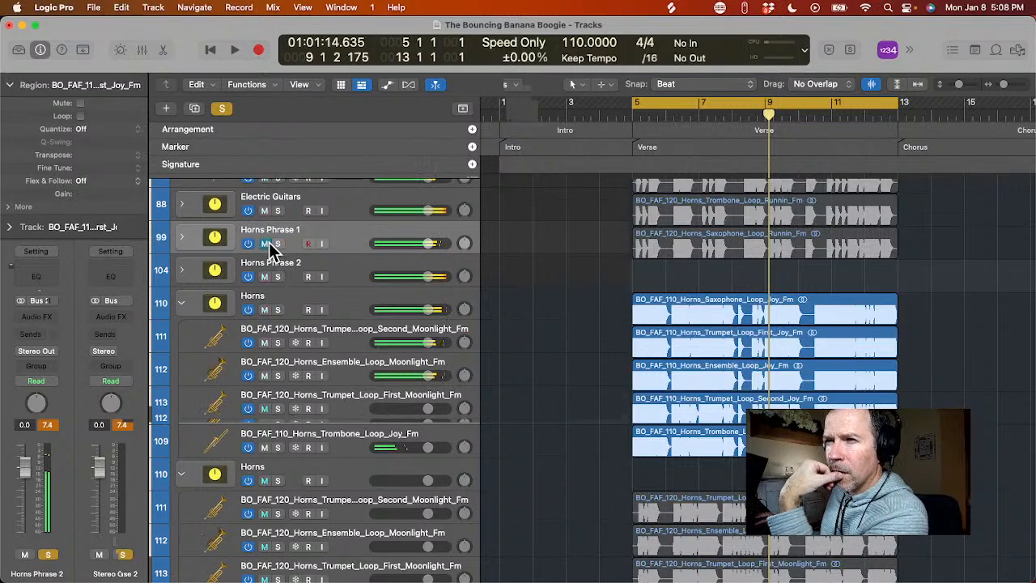
pyautogui.click(279, 277)
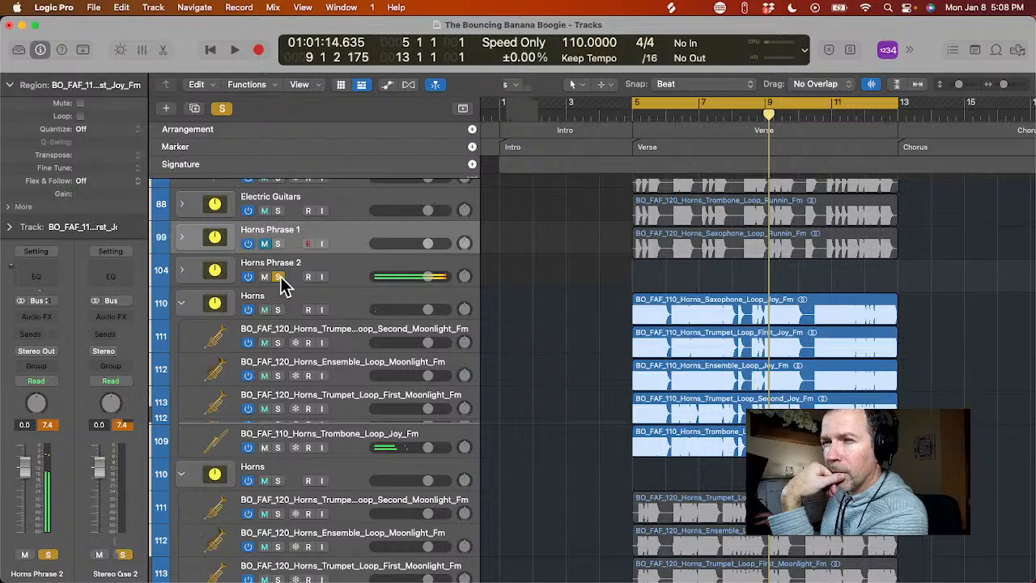
pyautogui.click(277, 277)
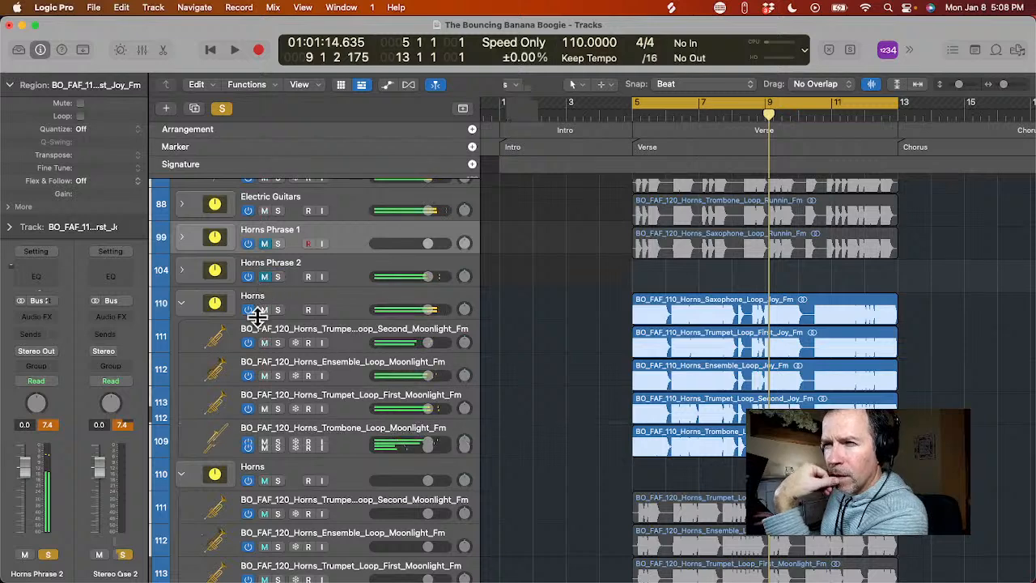
# - Solo the remaining Horns stack to hear its Moonlight loops, and rename it Horns Phrase 3
pyautogui.click(278, 310)
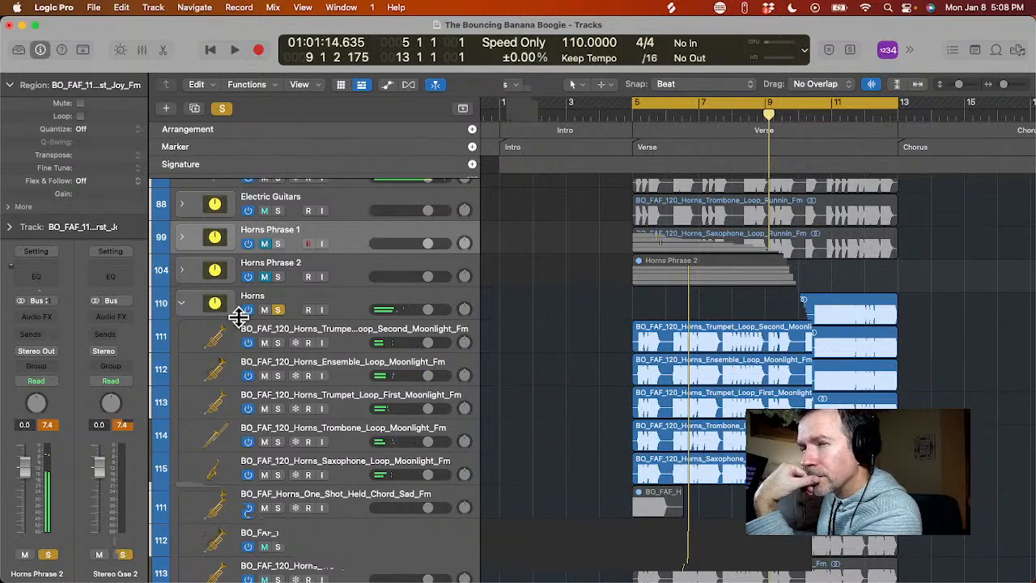
pyautogui.doubleClick(251, 295)
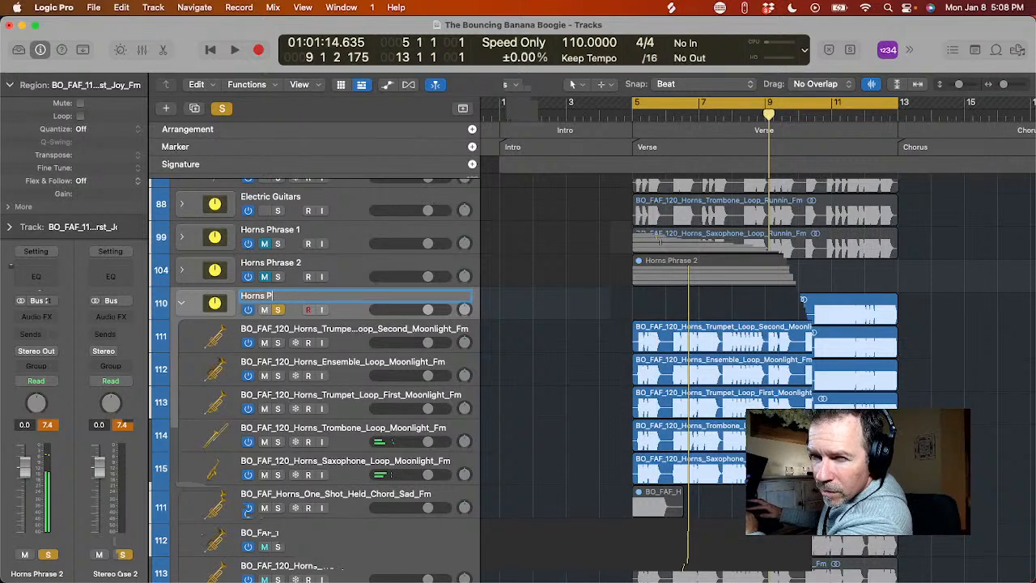
pyautogui.press('Return')
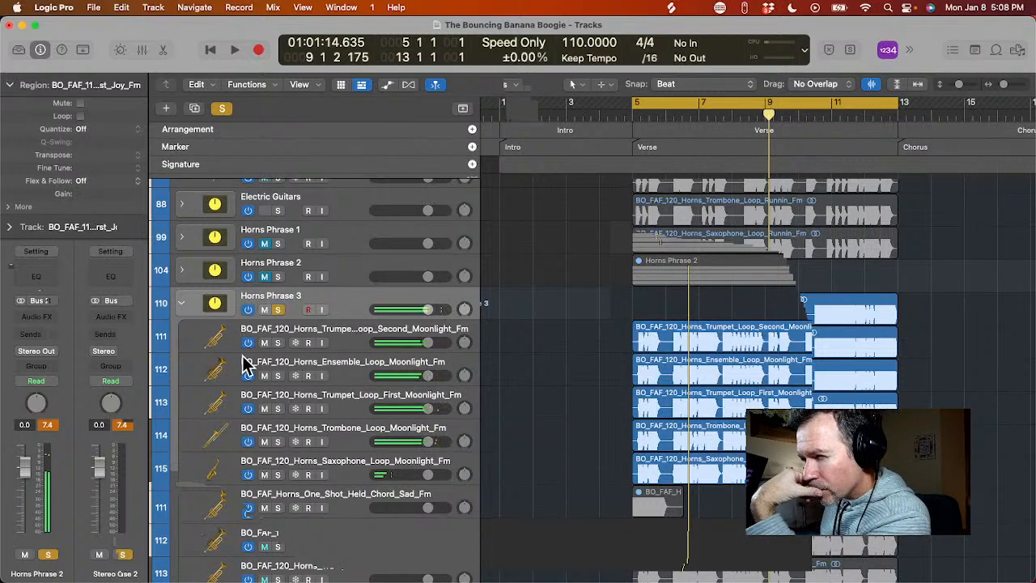
# - Reorder Horns Phrase 3 as ensemble, first trumpet, second trumpet, saxophone and trombone Moonlight loops, and collapse the stack
pyautogui.moveTo(209, 365); pyautogui.dragTo(213, 335)
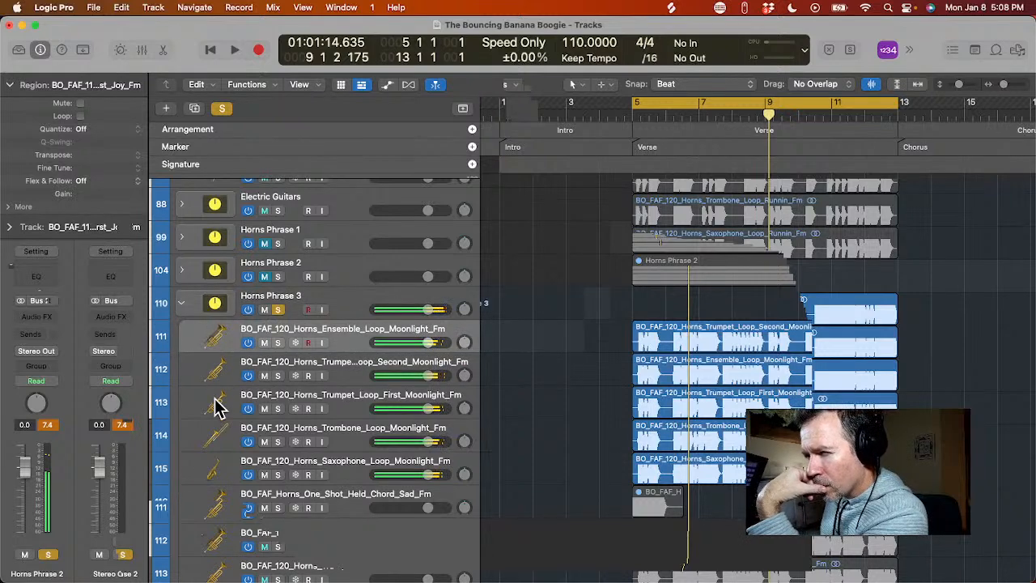
pyautogui.moveTo(209, 403); pyautogui.dragTo(208, 367)
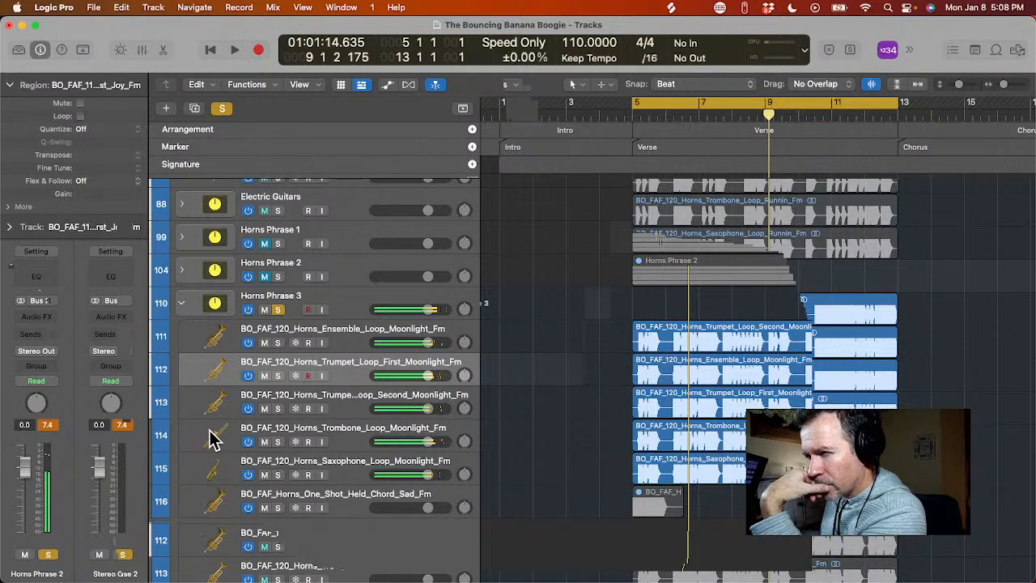
pyautogui.moveTo(209, 437); pyautogui.dragTo(208, 483)
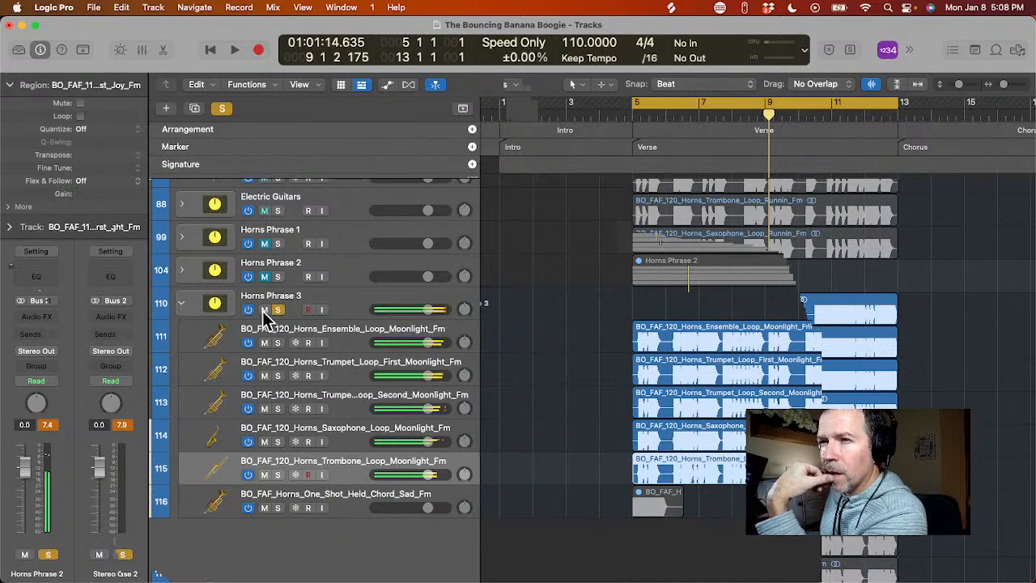
pyautogui.click(182, 307)
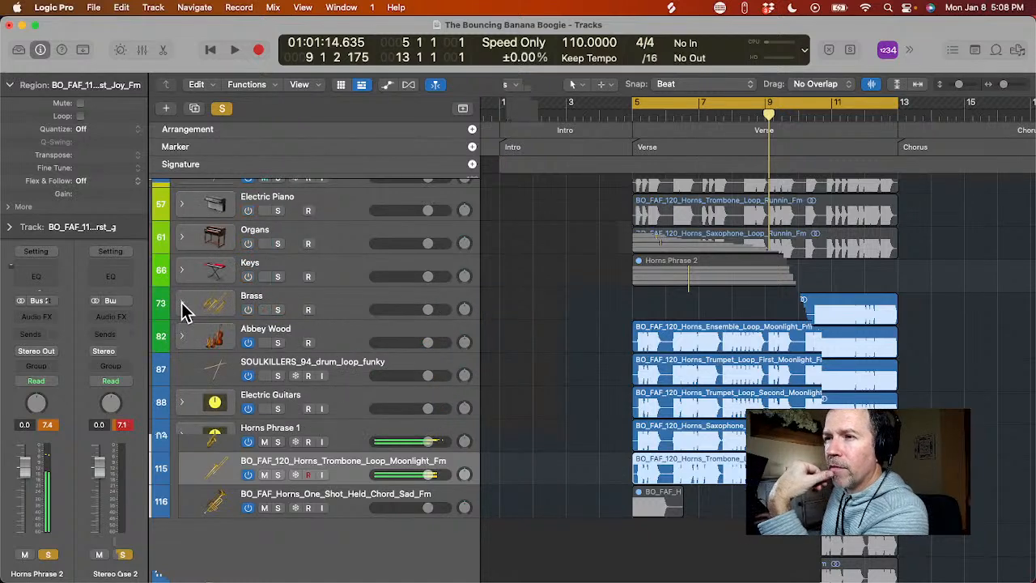
# - Stop playback, turn off all track solos and mute the Horns Phrase 3 stack
pyautogui.press('space')
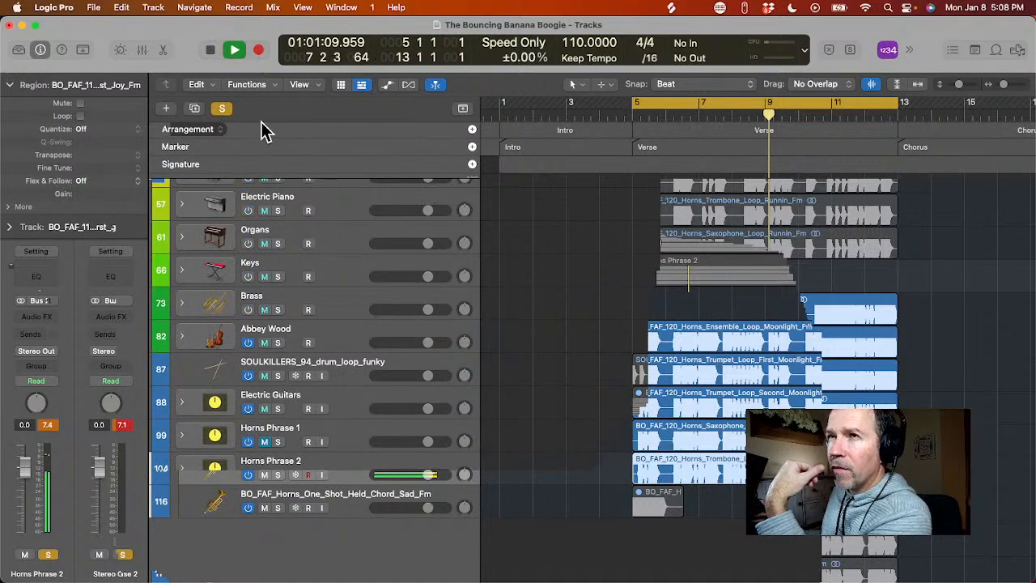
pyautogui.click(222, 108)
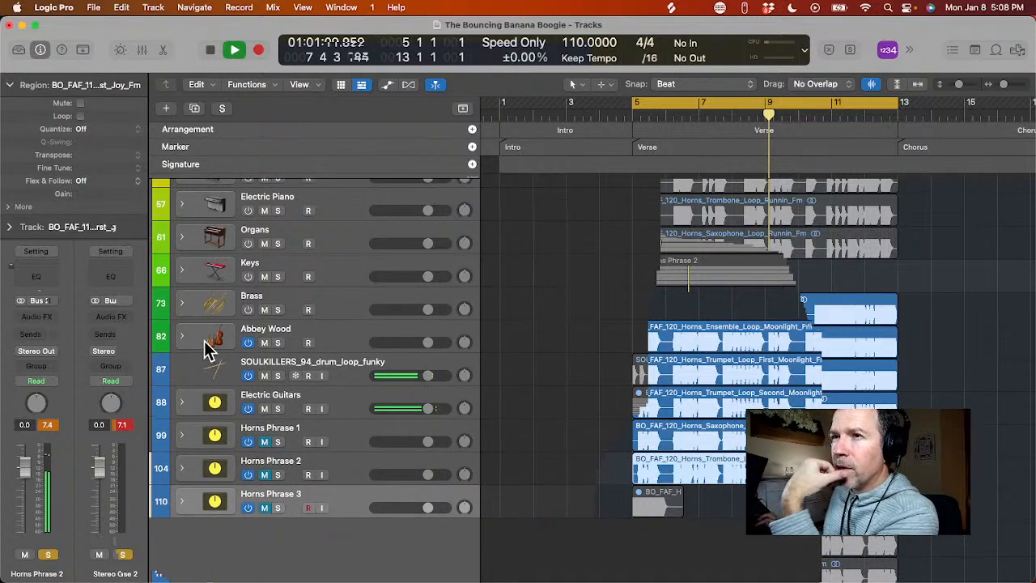
pyautogui.scroll(1, 192, 300)
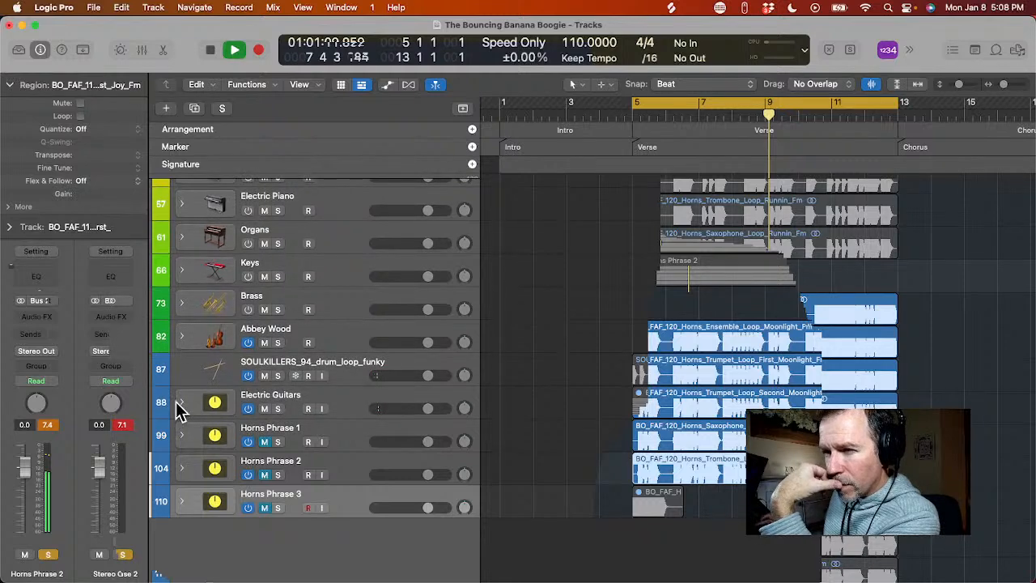
# - Expand Electric Guitars, select its Third, First and Second Moonlight loop tracks, and move them out of the stack, directly above it
pyautogui.click(181, 402)
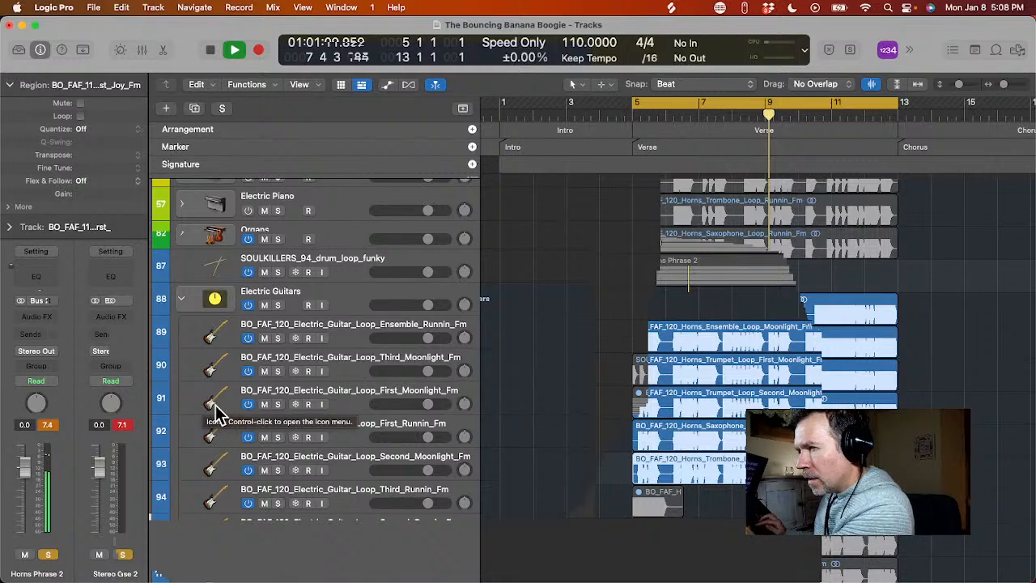
pyautogui.click(209, 375)
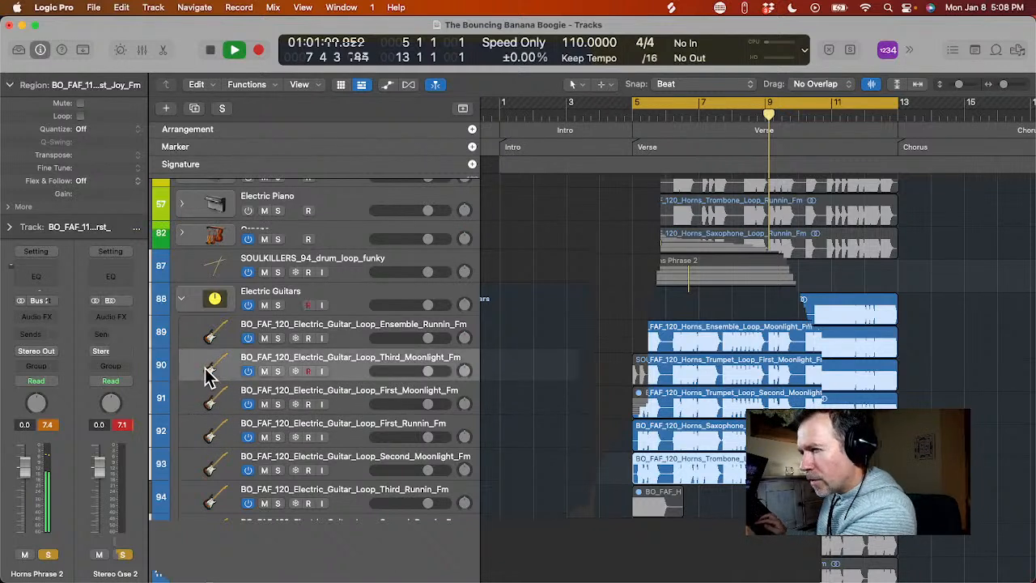
pyautogui.keyDown('shift'); pyautogui.click(208, 409); pyautogui.keyUp('shift')
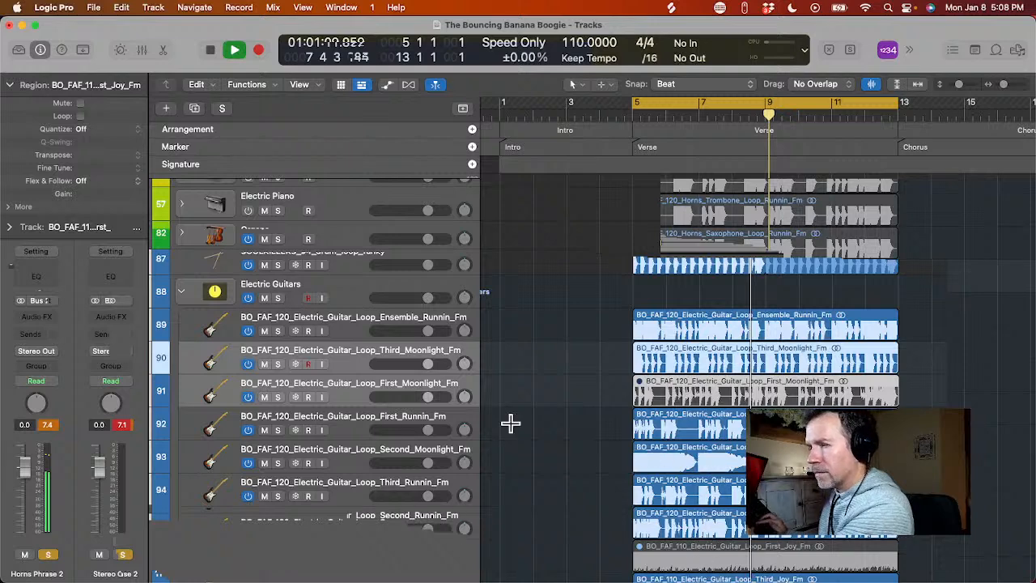
pyautogui.scroll(-2, 196, 456)
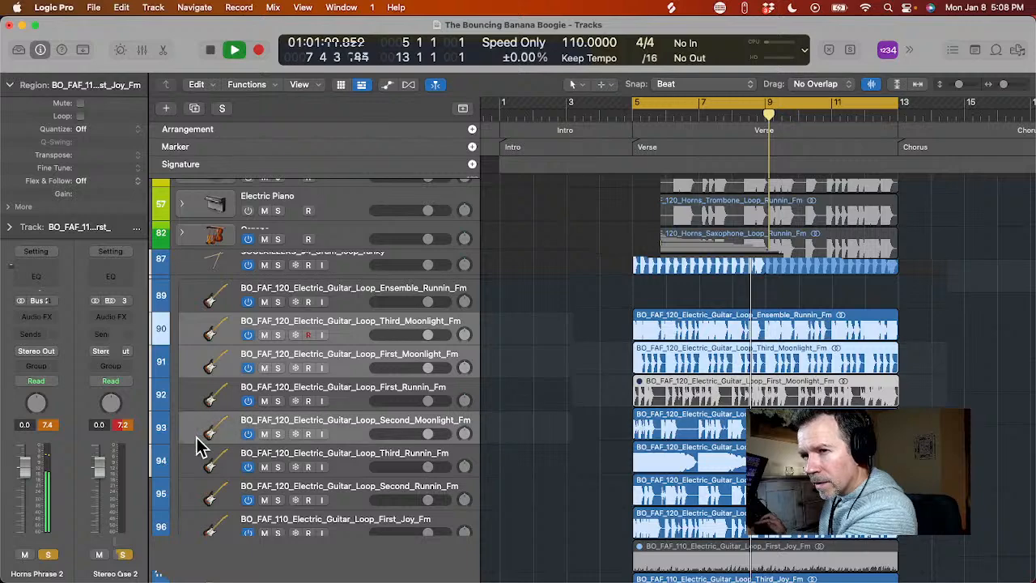
pyautogui.scroll(-3, 201, 458)
pyautogui.scroll(-3, 200, 468)
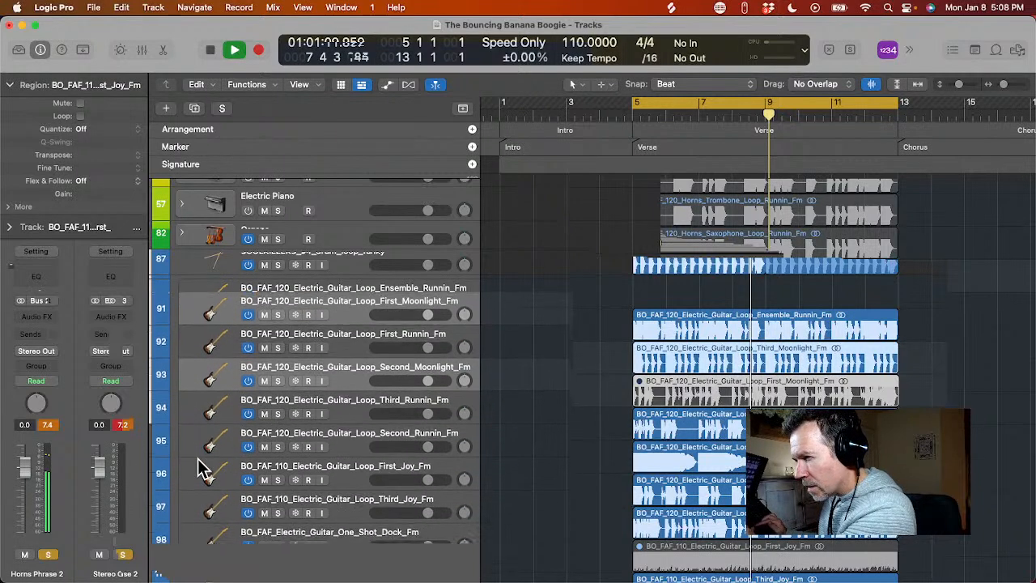
pyautogui.scroll(-3, 200, 468)
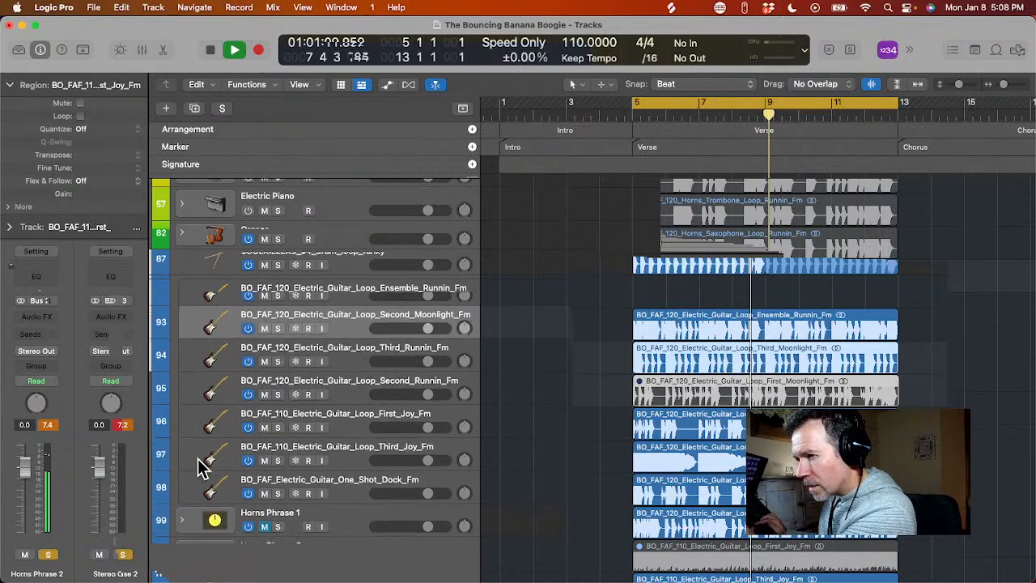
pyautogui.scroll(10, 199, 453)
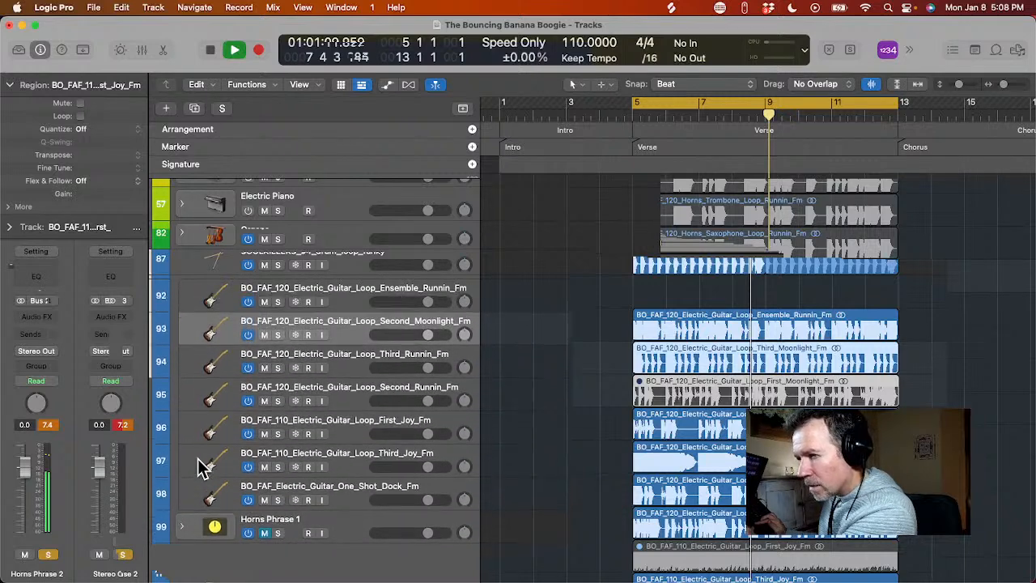
pyautogui.moveTo(194, 407); pyautogui.dragTo(197, 343)
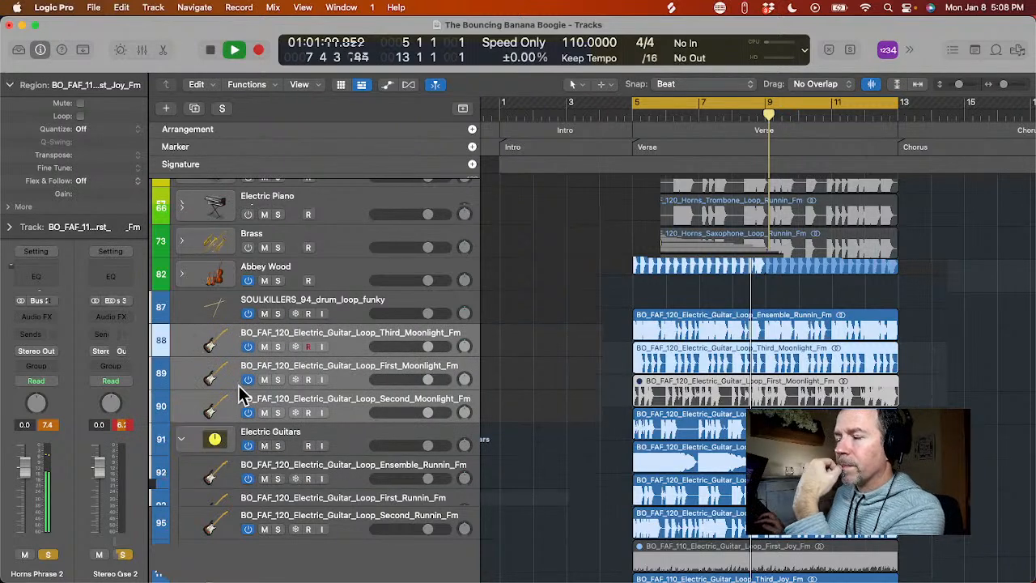
# - Create a summing stack from the three selected Moonlight guitar tracks and name it EG Moonlight
pyautogui.rightClick(196, 347)
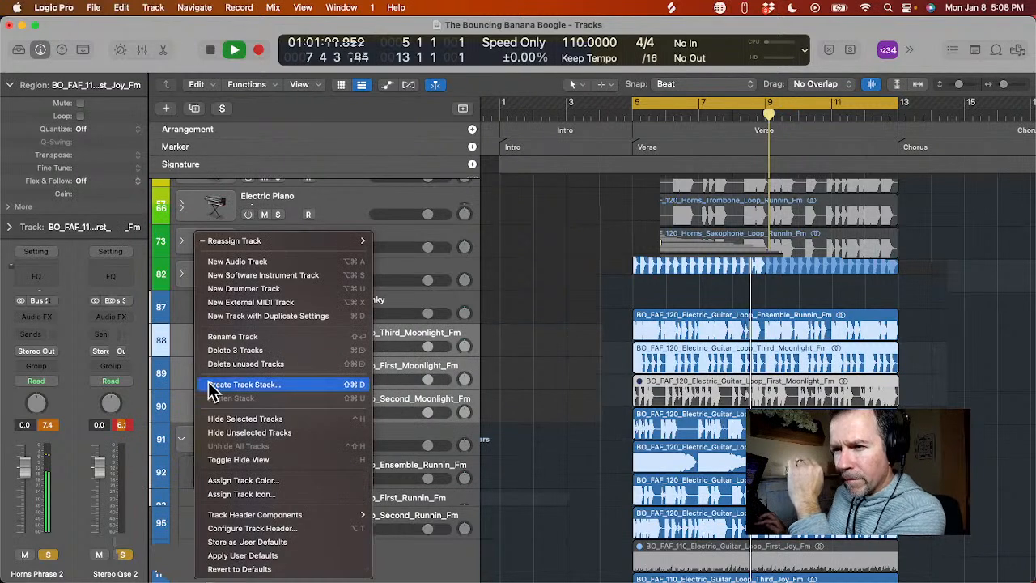
pyautogui.click(236, 385)
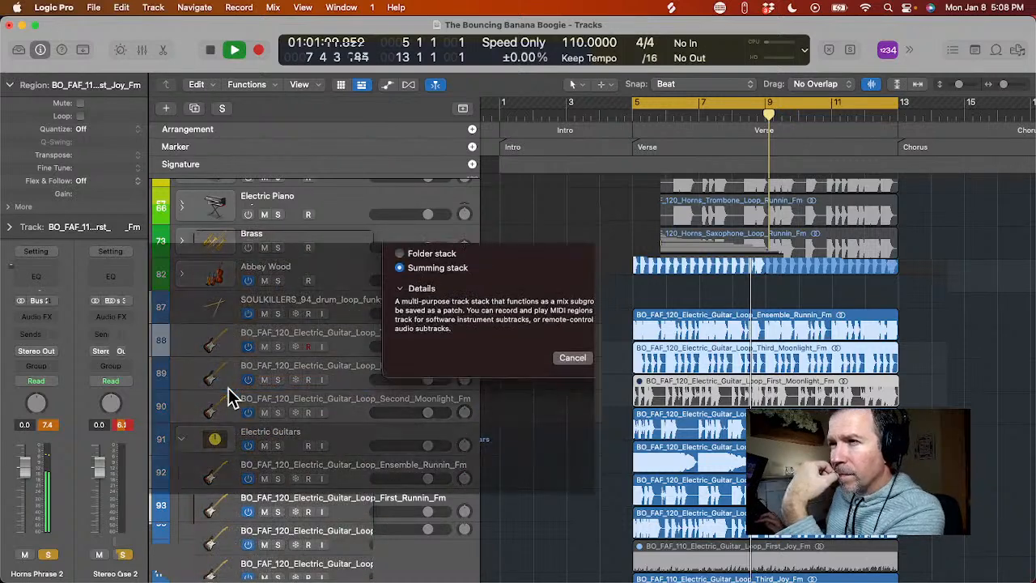
pyautogui.press('Return')
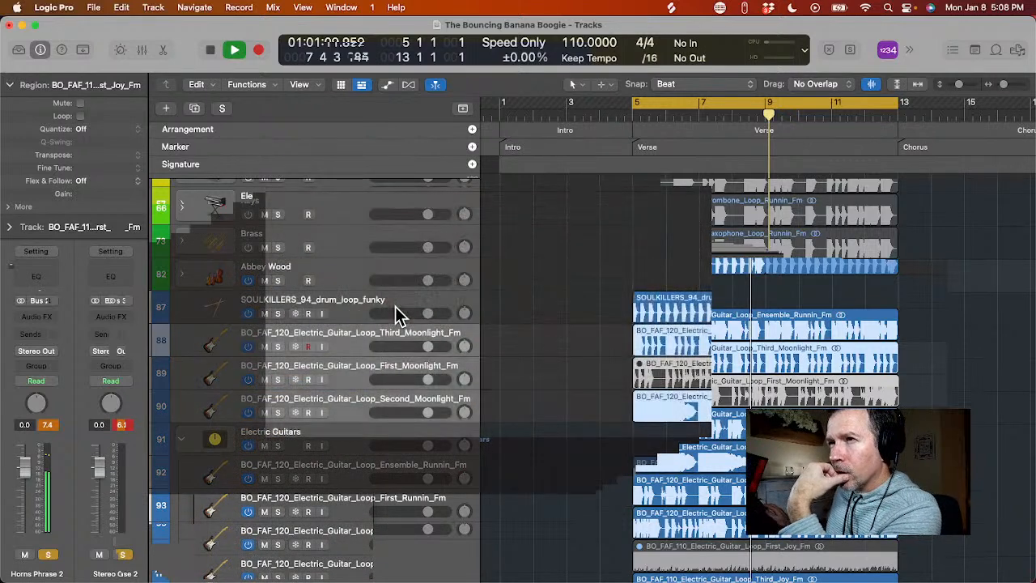
pyautogui.doubleClick(250, 334)
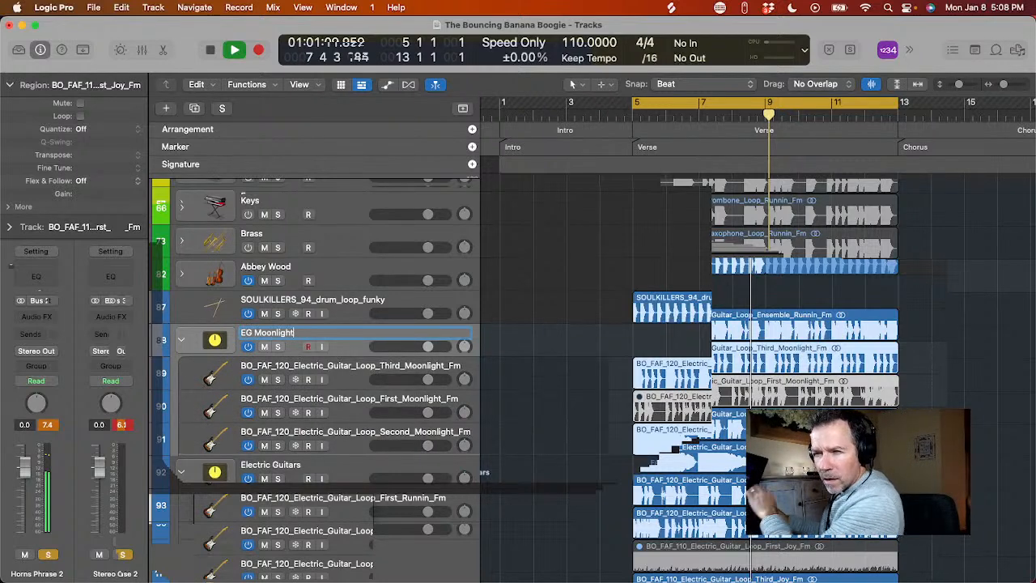
pyautogui.press('Return')
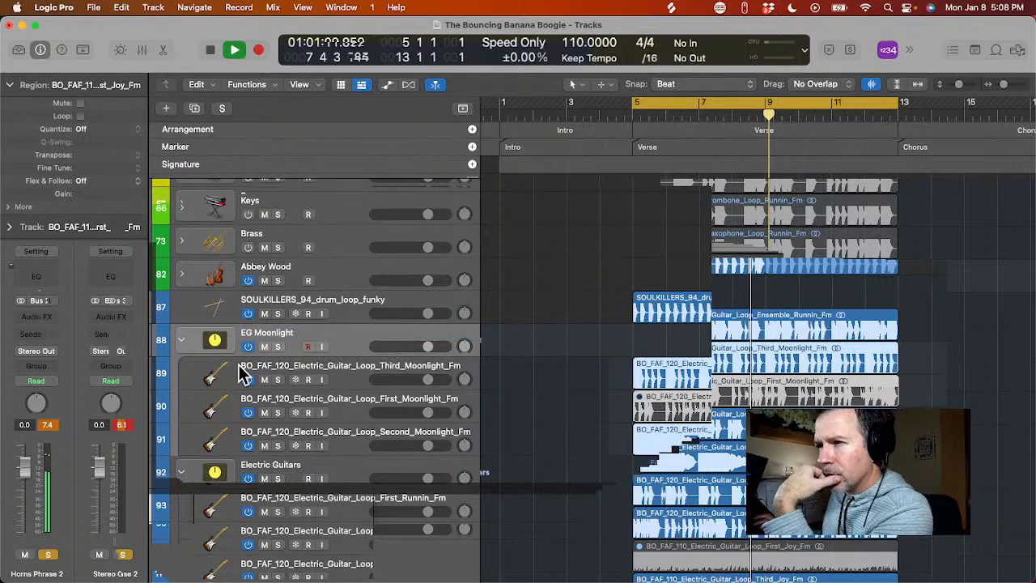
# - Audition EG Moonlight in solo, reorder its guitar loops as First, Second and Third, and mute and collapse the stack
pyautogui.click(276, 347)
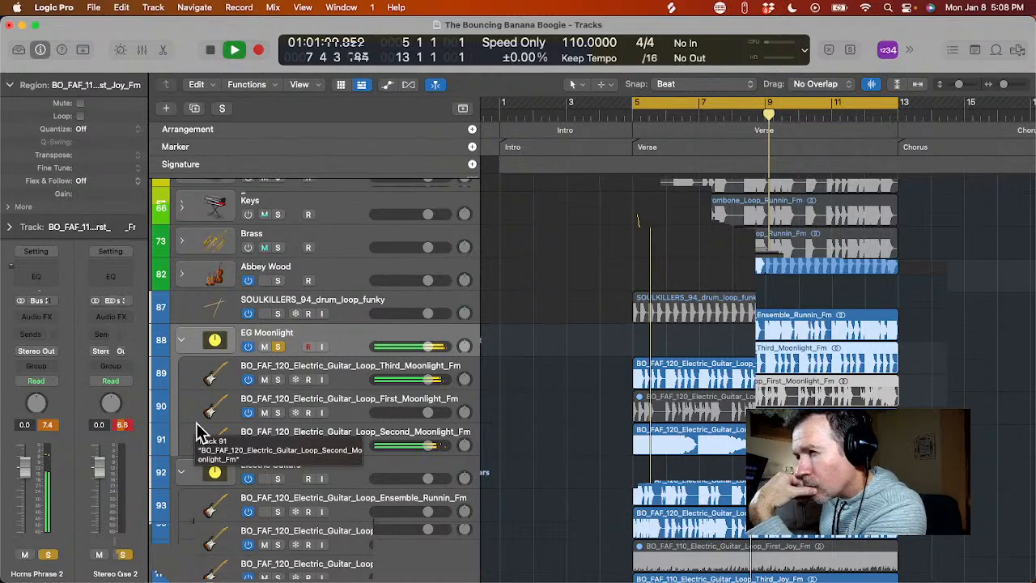
pyautogui.moveTo(203, 446); pyautogui.dragTo(199, 429)
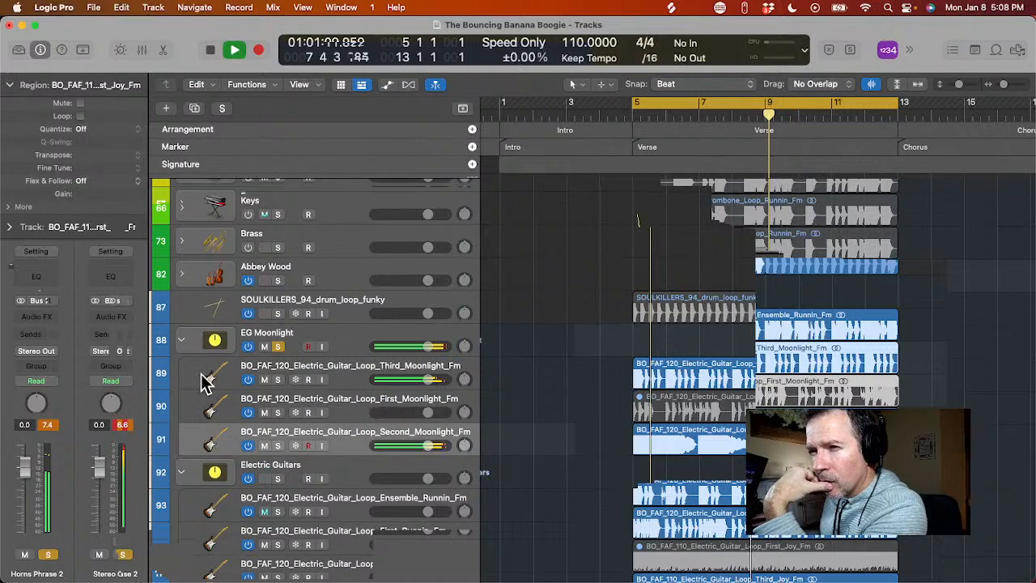
pyautogui.moveTo(200, 375); pyautogui.dragTo(199, 442)
pyautogui.moveTo(199, 454); pyautogui.dragTo(204, 452)
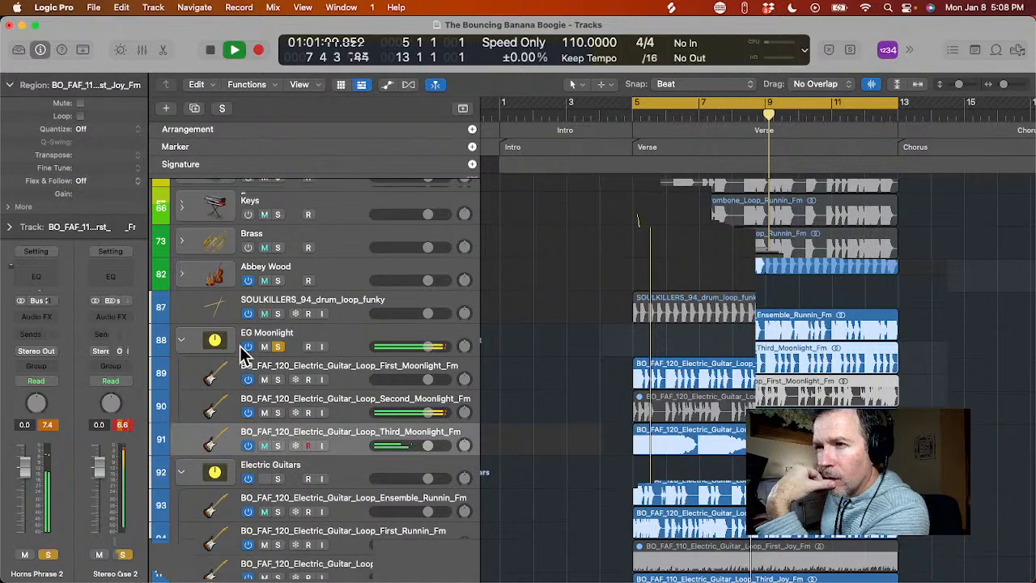
pyautogui.click(278, 346)
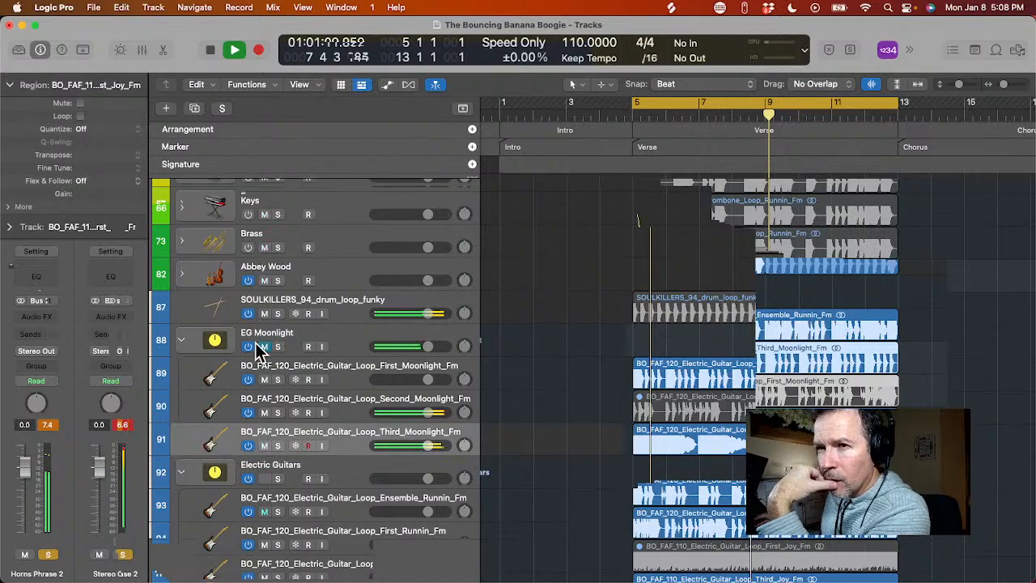
pyautogui.click(181, 340)
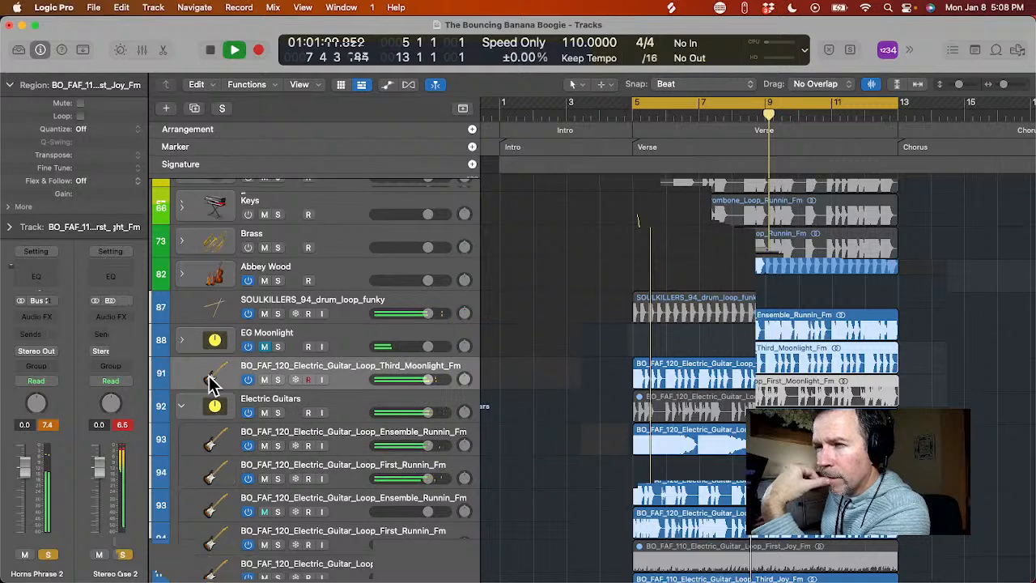
# - Select the First and Third Joy guitar loop tracks and move them out of the Electric Guitars stack, directly above it
pyautogui.scroll(-3, 228, 378)
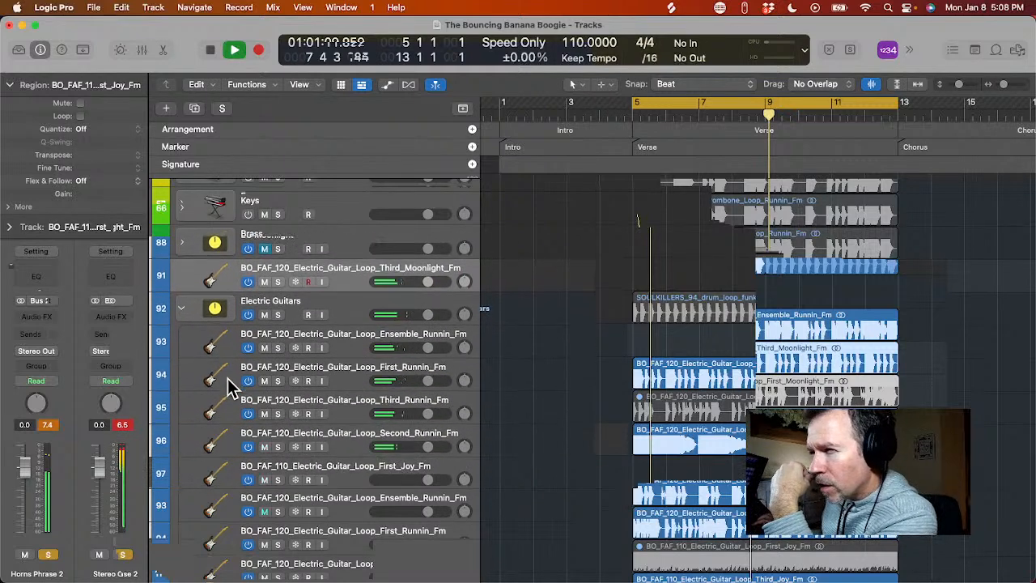
pyautogui.scroll(-1, 228, 378)
pyautogui.scroll(2, 227, 378)
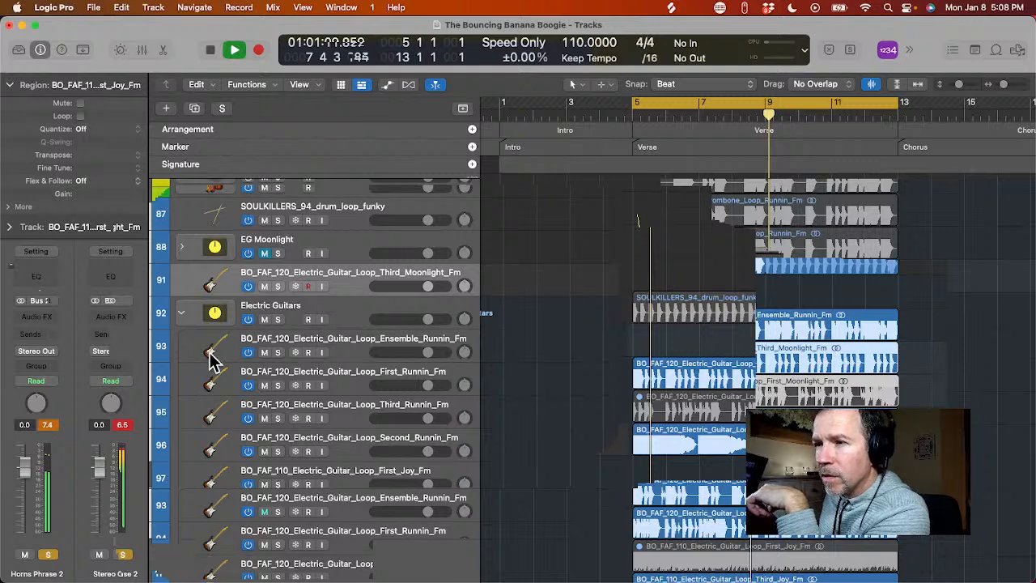
pyautogui.scroll(-2, 207, 361)
pyautogui.scroll(-2, 207, 360)
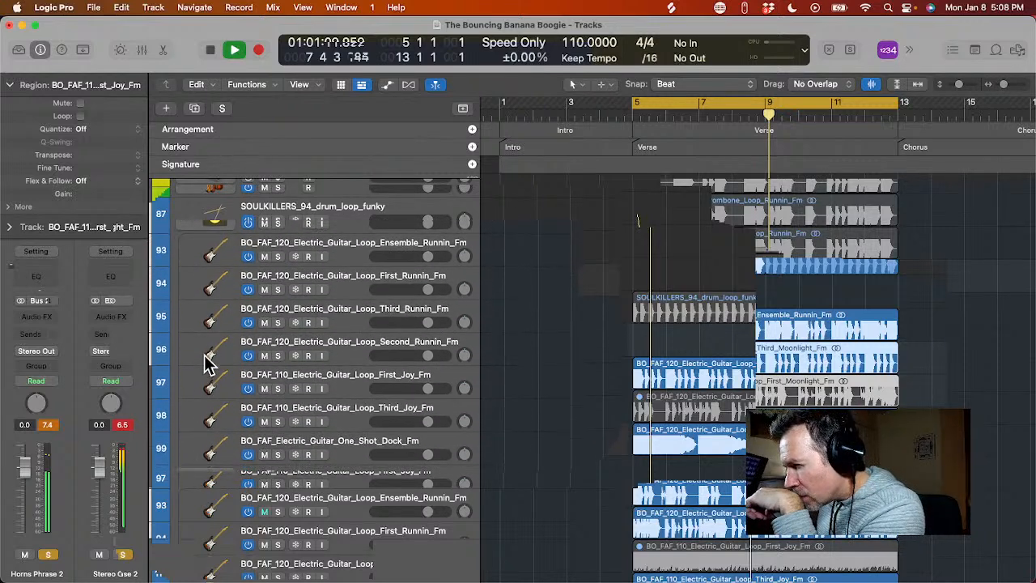
pyautogui.click(204, 370)
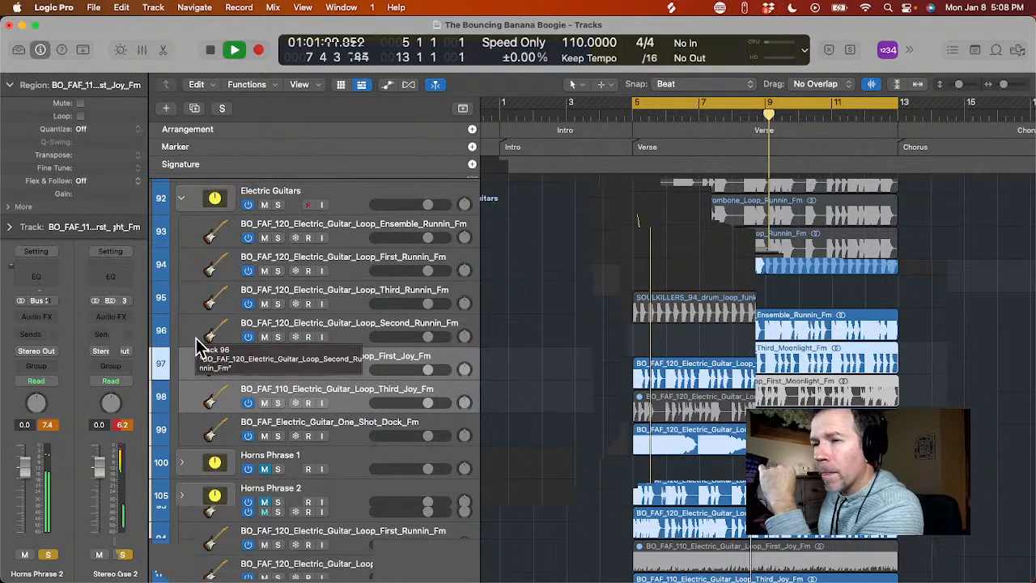
pyautogui.moveTo(194, 374); pyautogui.dragTo(208, 199)
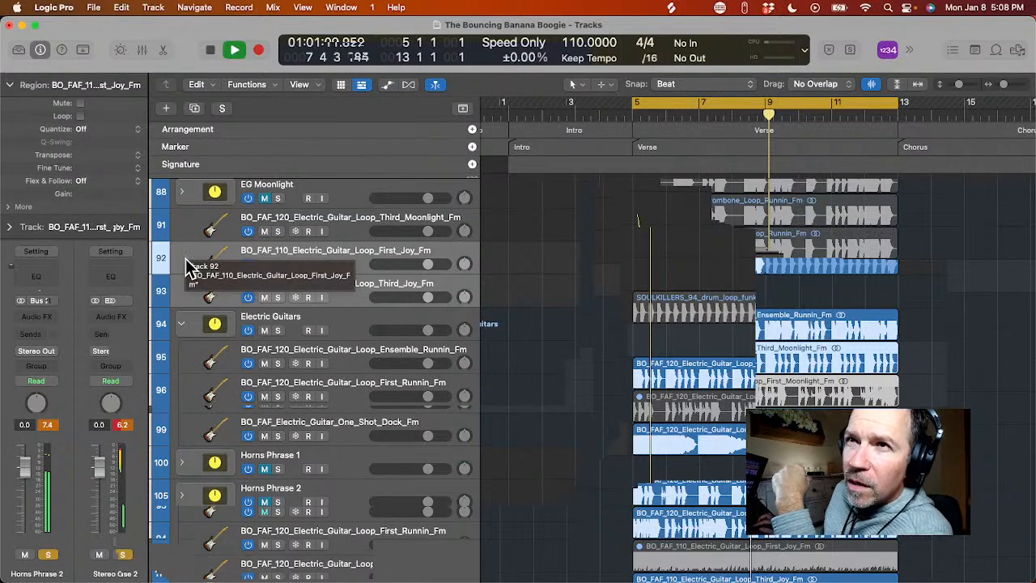
# - Expand EG Moonlight, move the Third Moonlight guitar track into the stack below Second, and leave the stack muted and collapsed
pyautogui.click(184, 192)
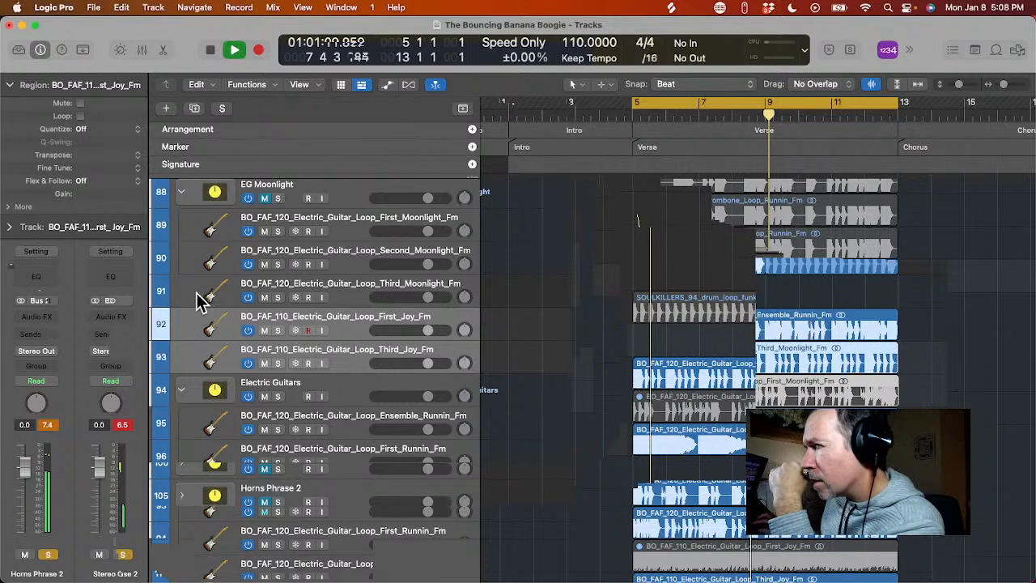
pyautogui.moveTo(197, 299); pyautogui.dragTo(210, 259)
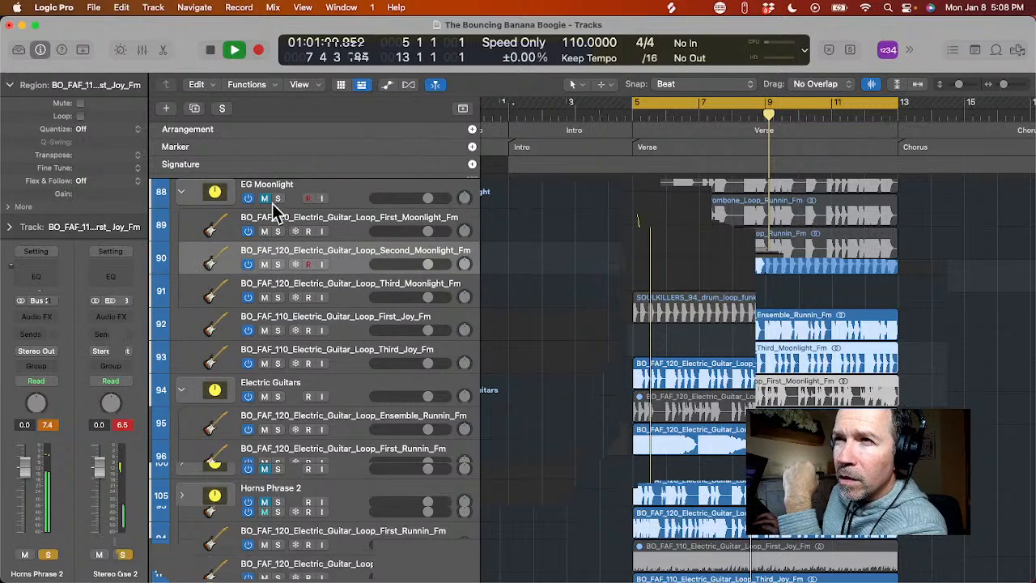
pyautogui.click(278, 198)
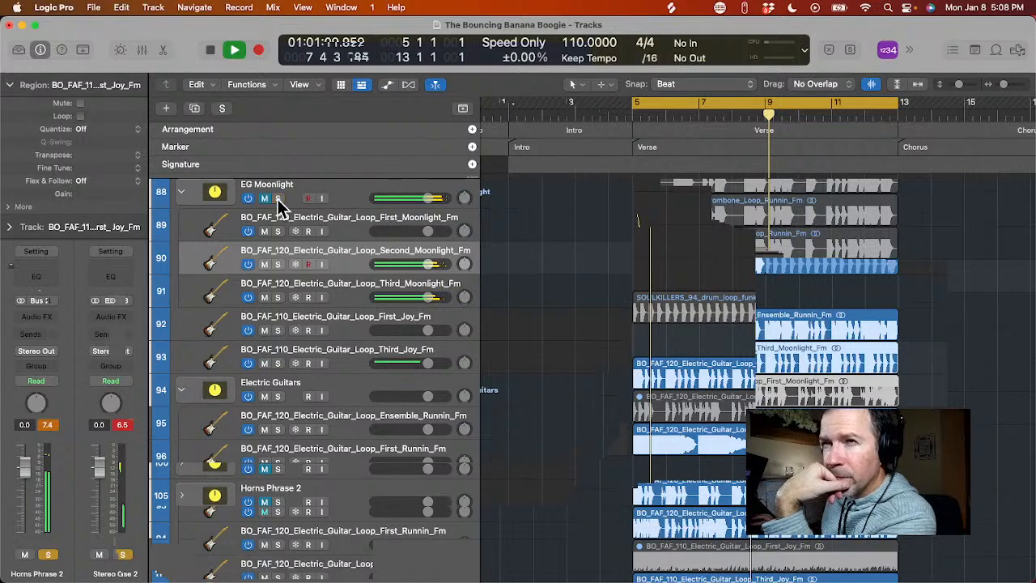
pyautogui.click(266, 200)
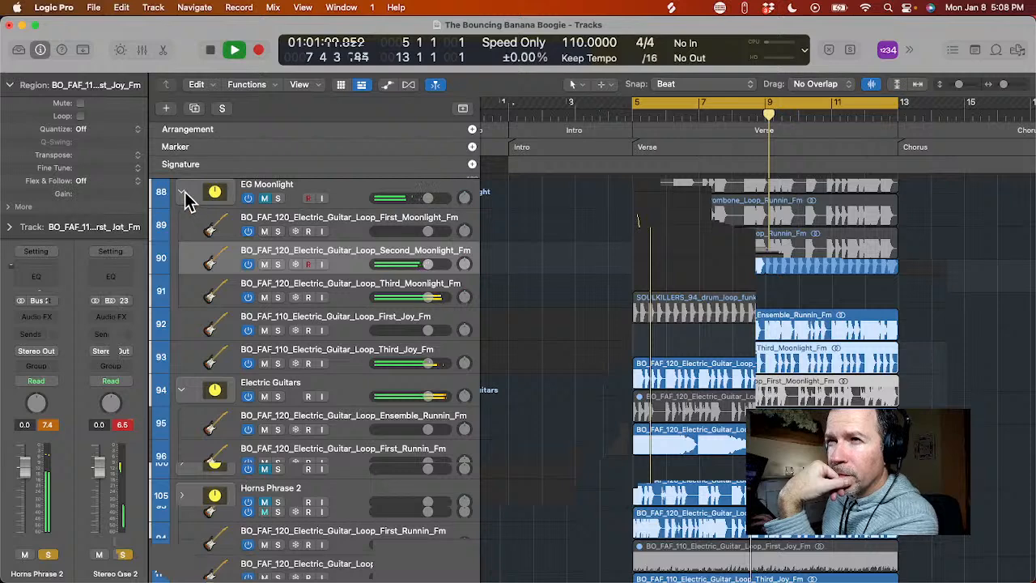
pyautogui.click(183, 197)
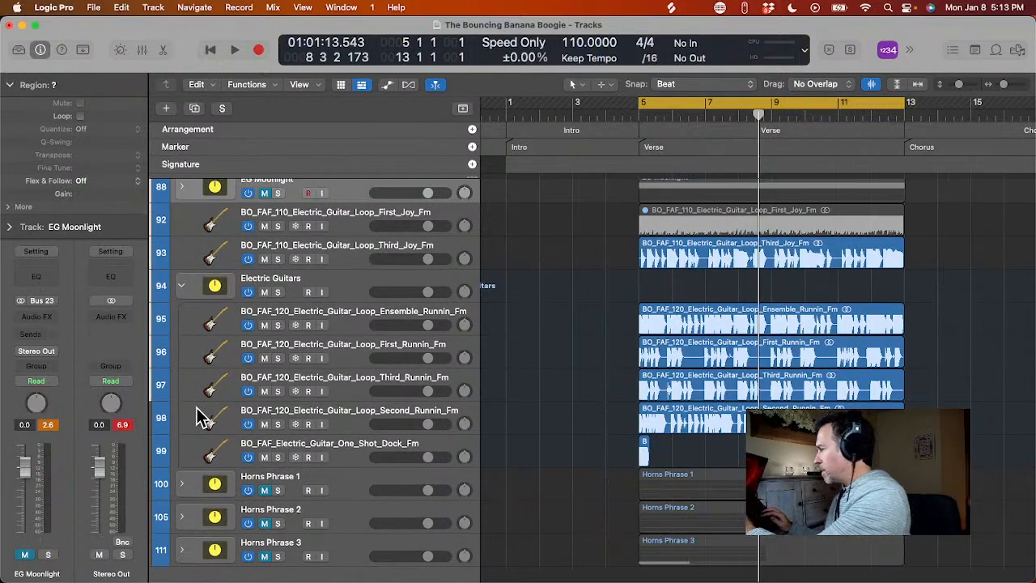
# - Switch to Splice and look through the Fresh as Funk Bundle page and its sample list
pyautogui.press('cmd+Tab')
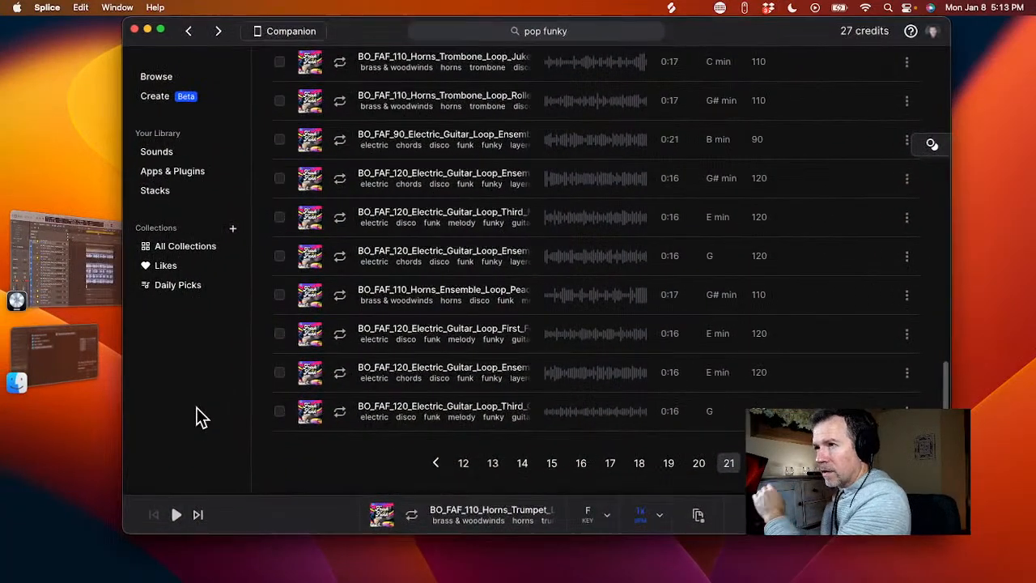
pyautogui.scroll(4, 383, 275)
pyautogui.scroll(5, 384, 276)
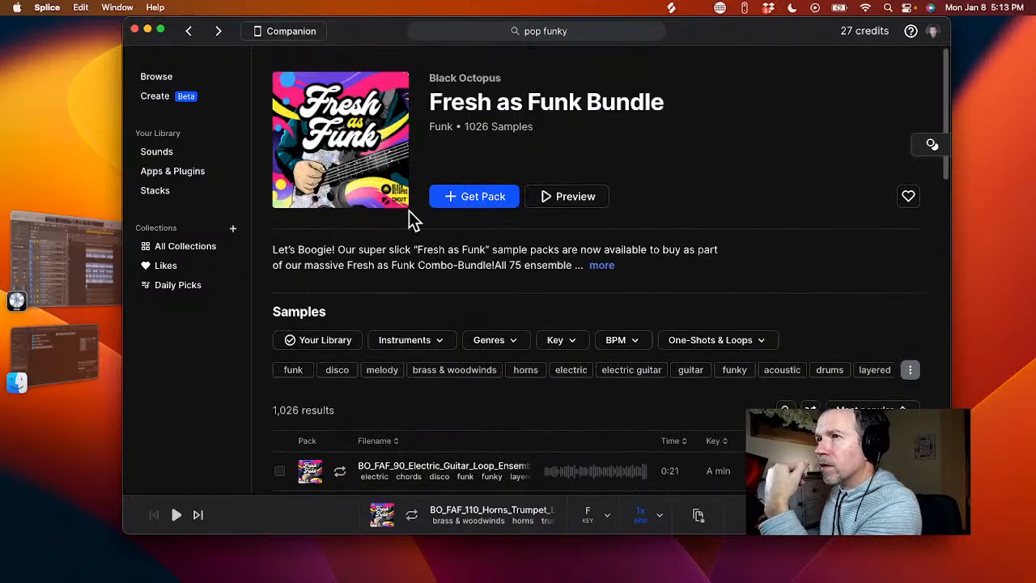
pyautogui.scroll(-5, 411, 302)
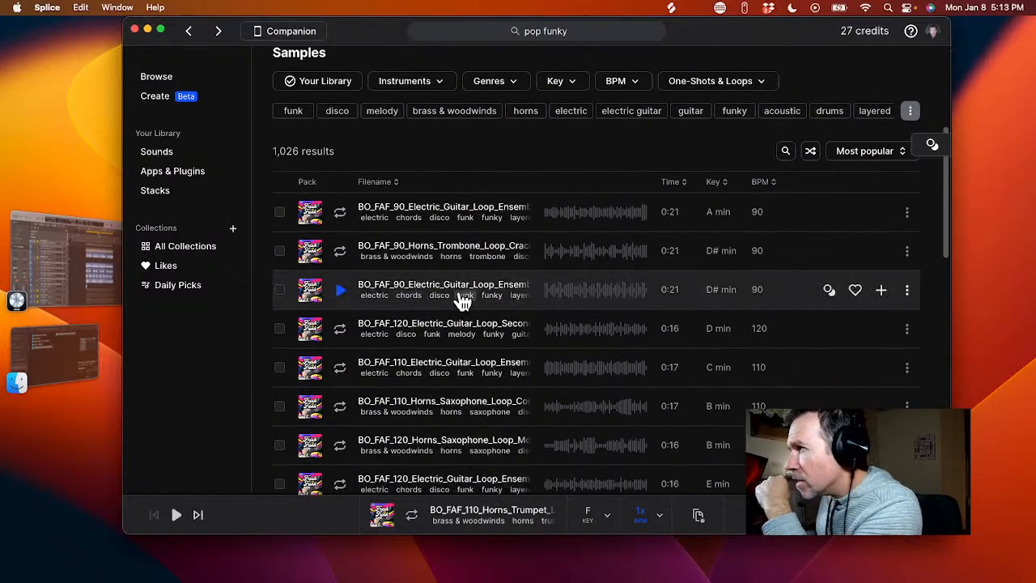
pyautogui.scroll(5, 462, 301)
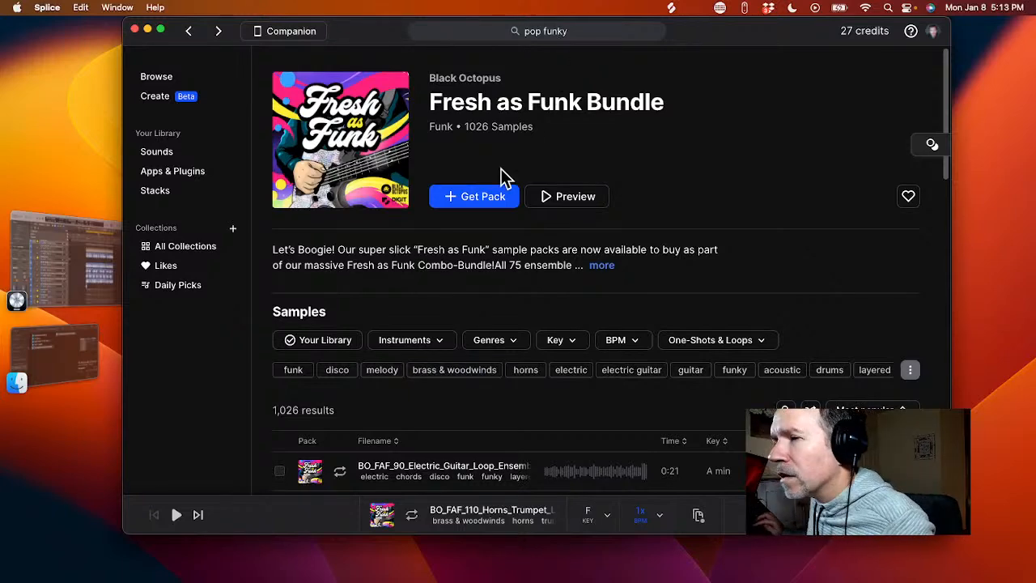
pyautogui.scroll(-3, 486, 211)
pyautogui.scroll(3, 473, 259)
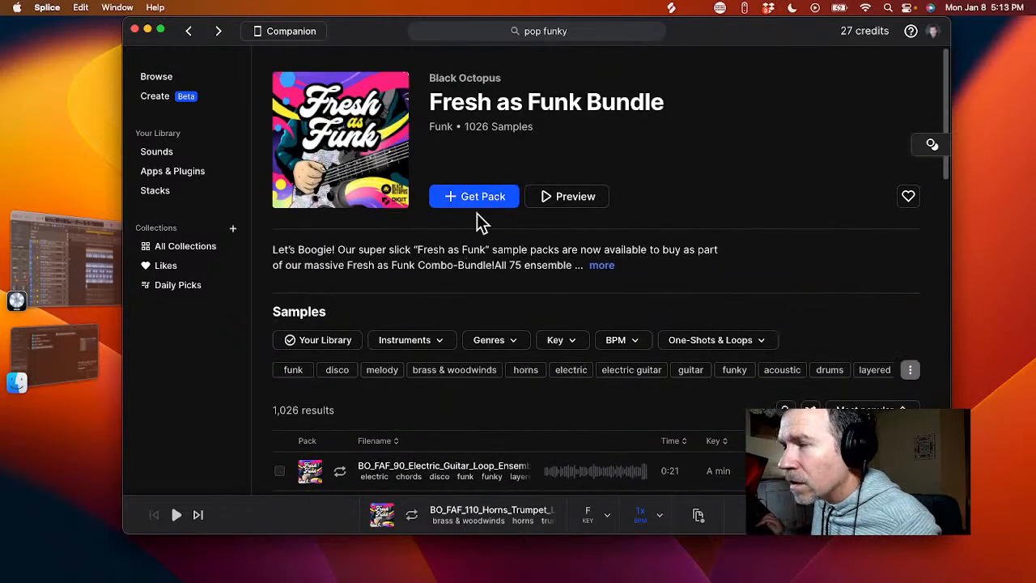
pyautogui.doubleClick(550, 31)
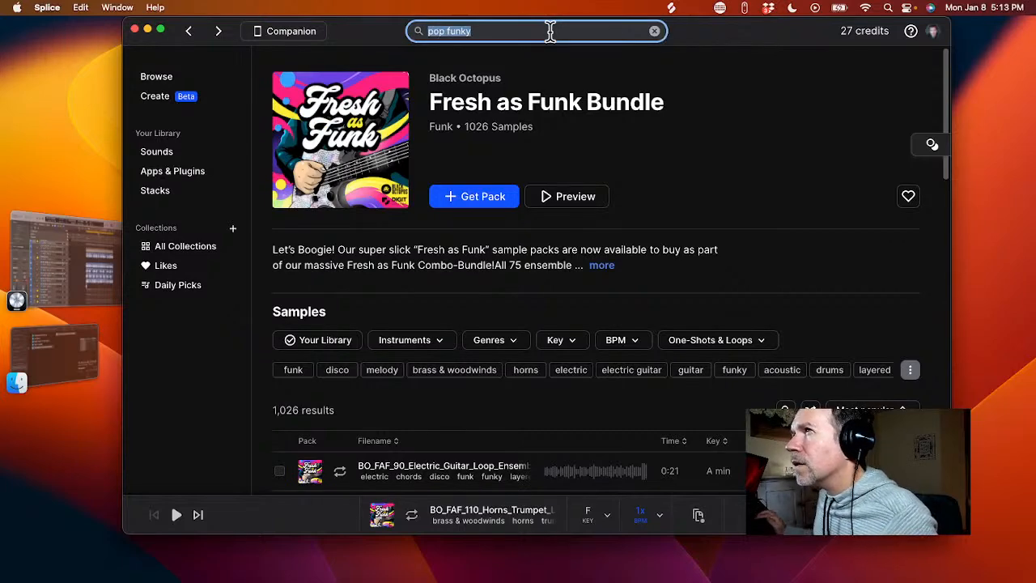
pyautogui.write('joy')
pyautogui.press('Return')
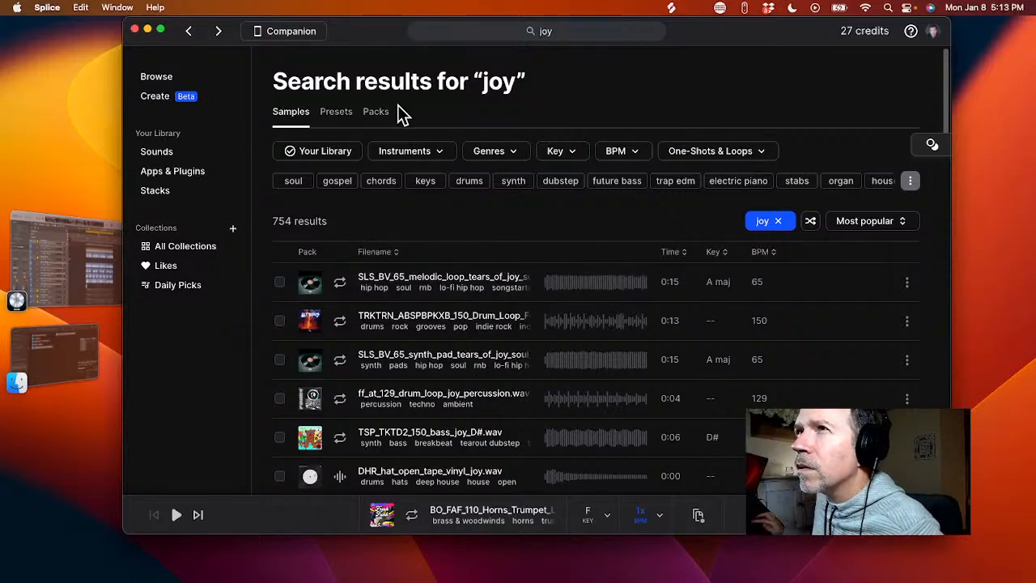
pyautogui.click(189, 34)
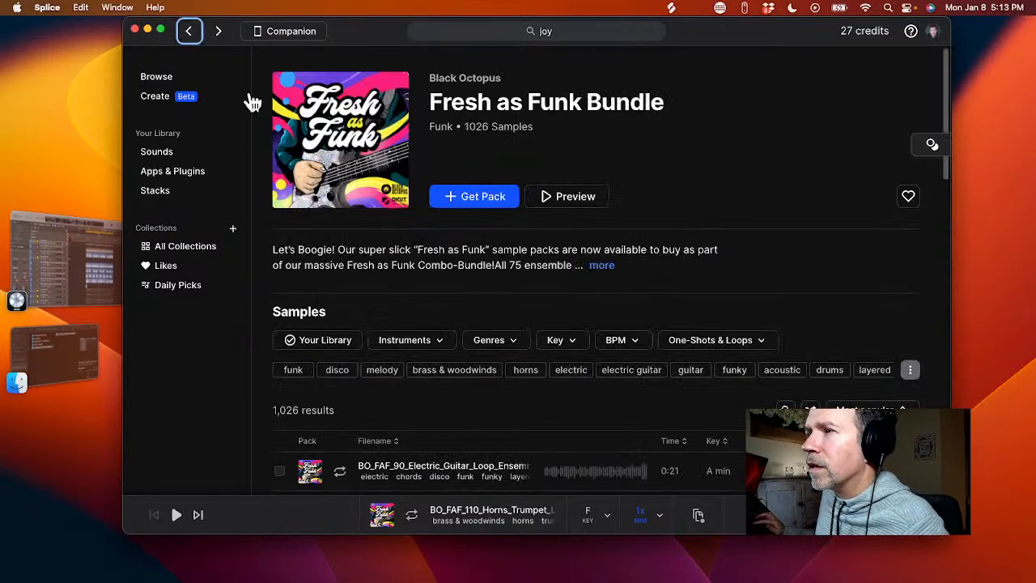
# - Search within the Fresh as Funk Bundle pack for "joy" and look through the matching samples
pyautogui.scroll(-5, 393, 293)
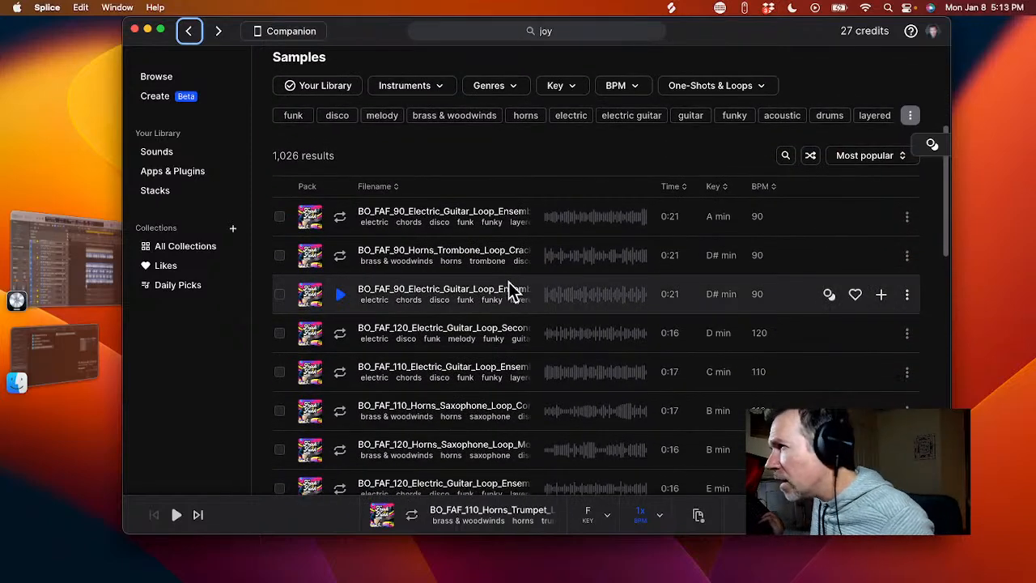
pyautogui.click(785, 155)
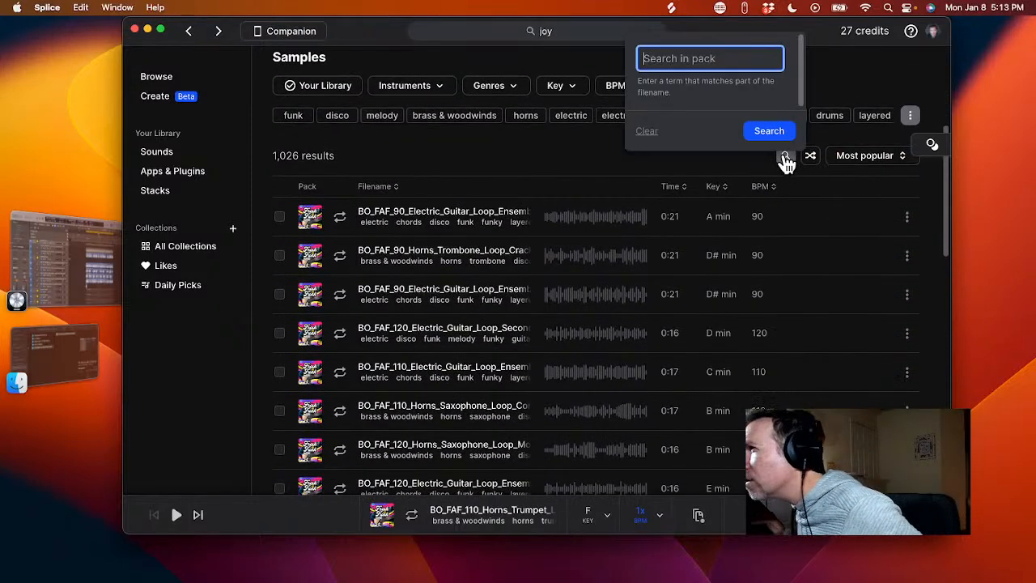
pyautogui.write('joy')
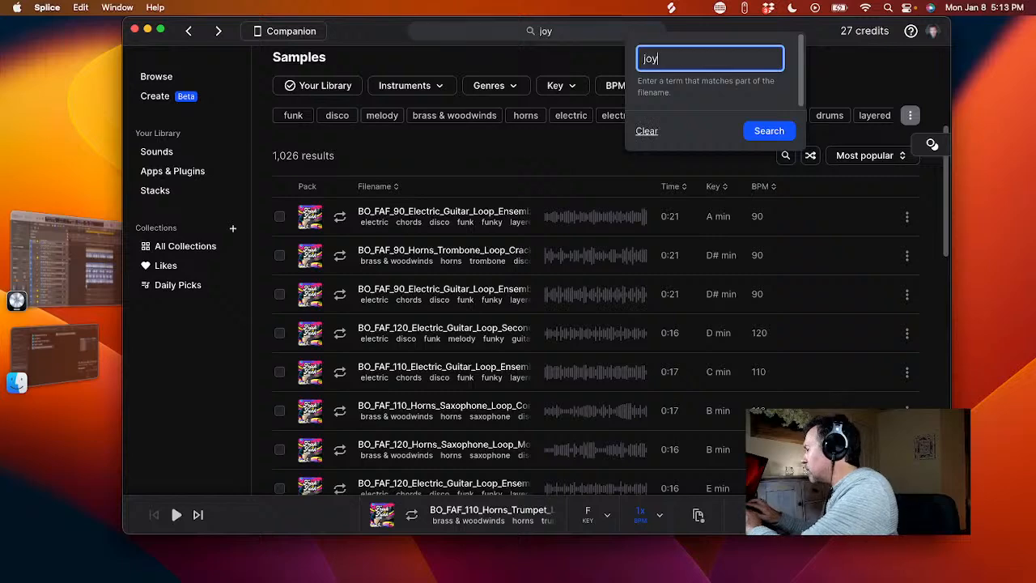
pyautogui.press('Return')
pyautogui.scroll(-5, 566, 372)
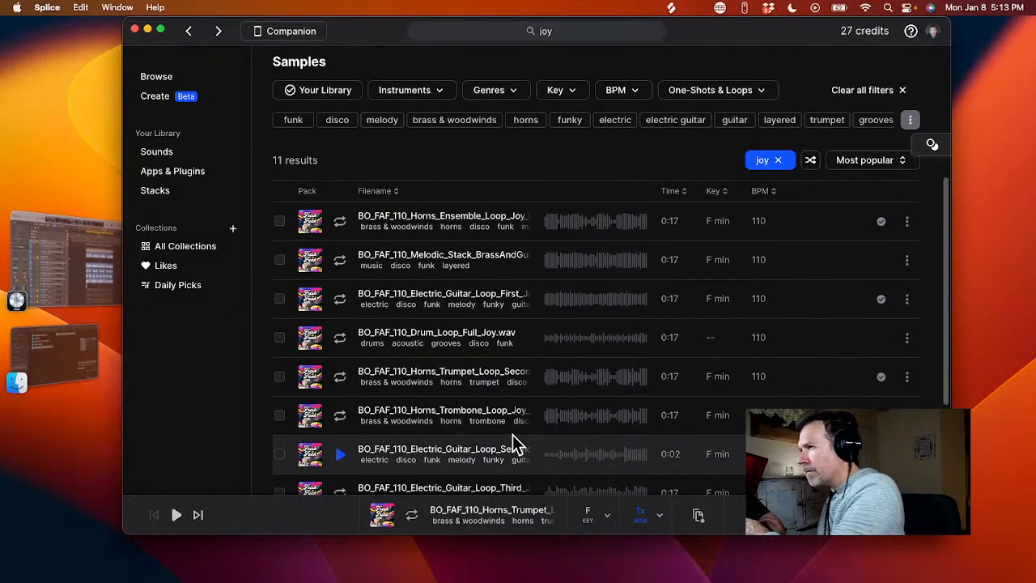
pyautogui.scroll(-3, 371, 280)
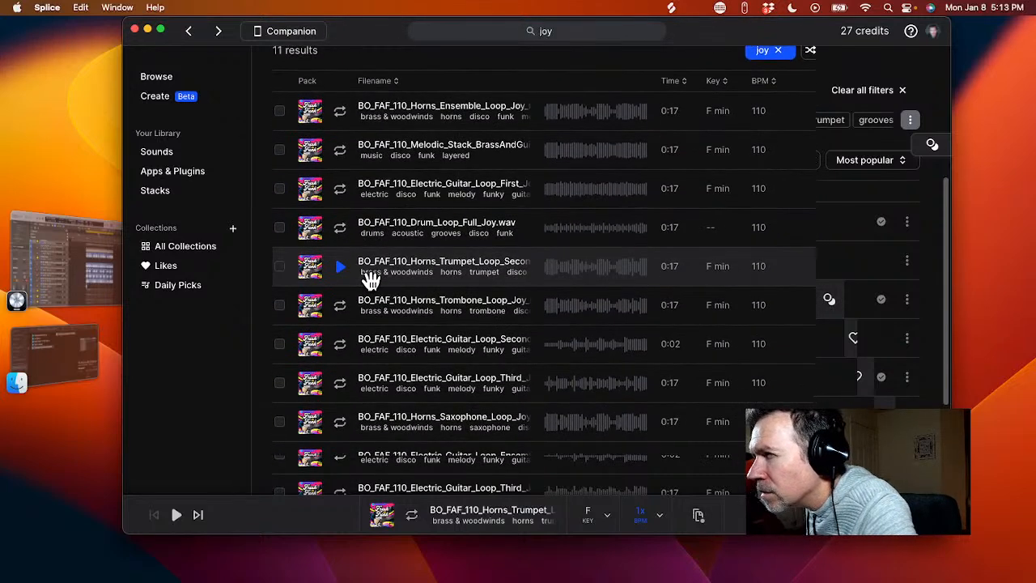
pyautogui.scroll(-2, 371, 279)
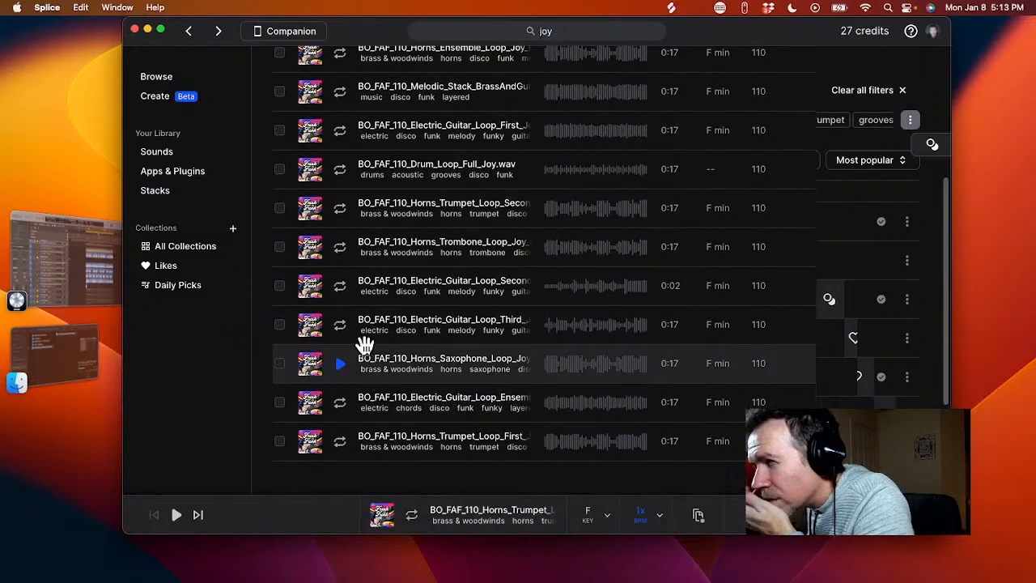
# - Get the Second Joy electric guitar loop and place it in the Logic Pro project at bar 5, below Horns Phrase 3
pyautogui.click(340, 288)
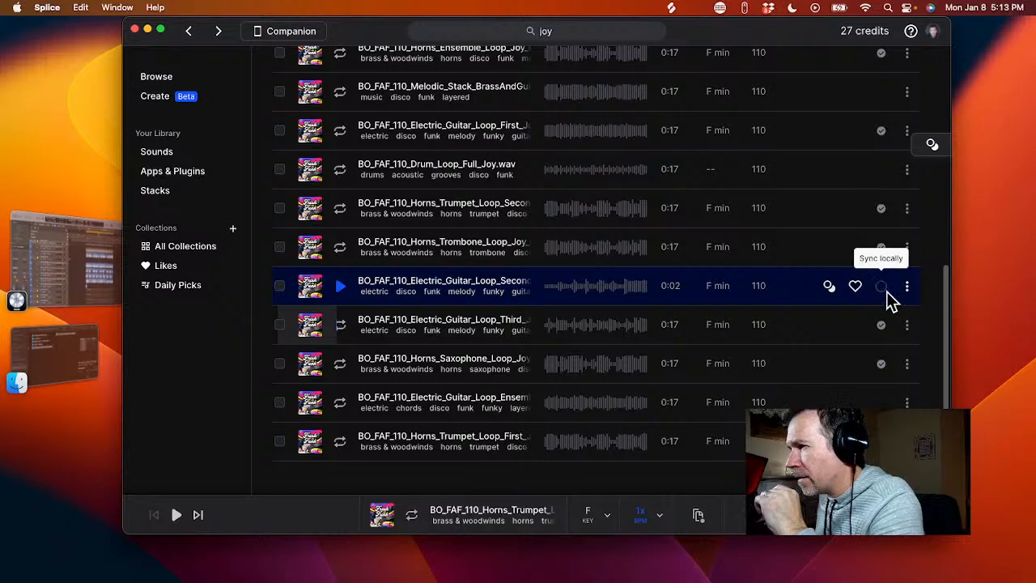
pyautogui.click(884, 290)
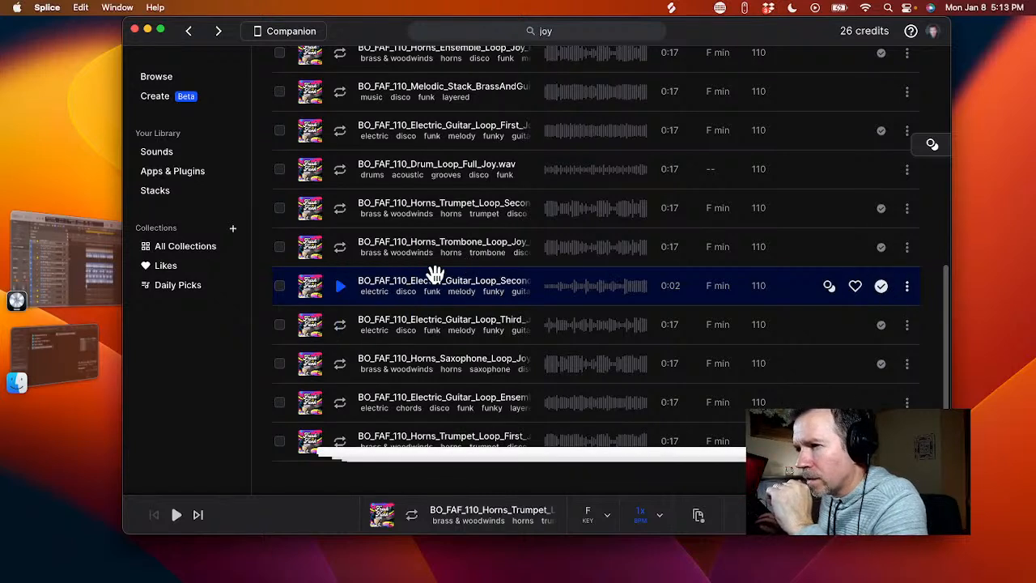
pyautogui.moveTo(407, 273); pyautogui.dragTo(660, 543)
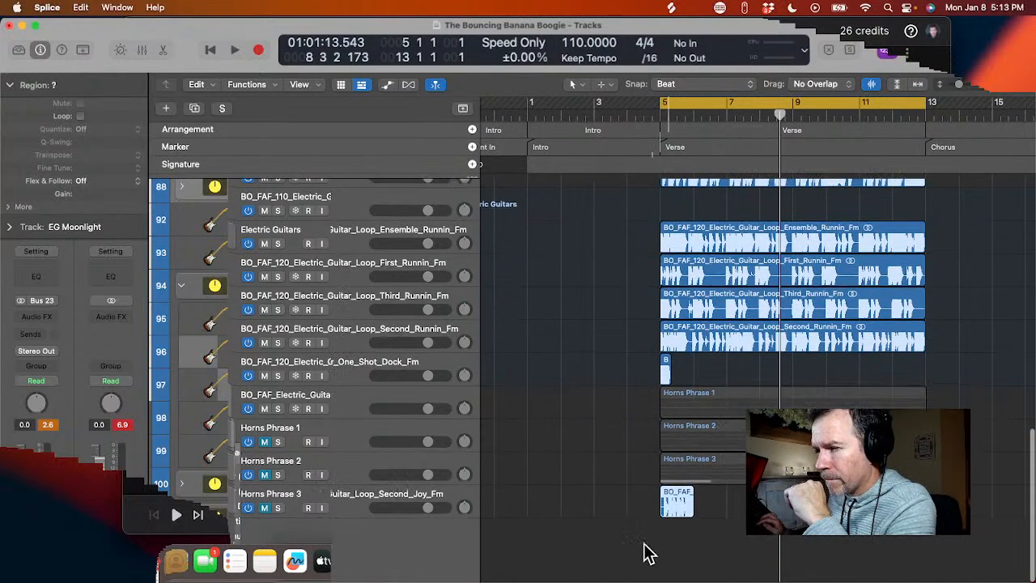
# - Solo the Electric_Guitar_Loop_Second_Joy track and move it between the First_Joy and Third_Joy guitar tracks
pyautogui.press('space')
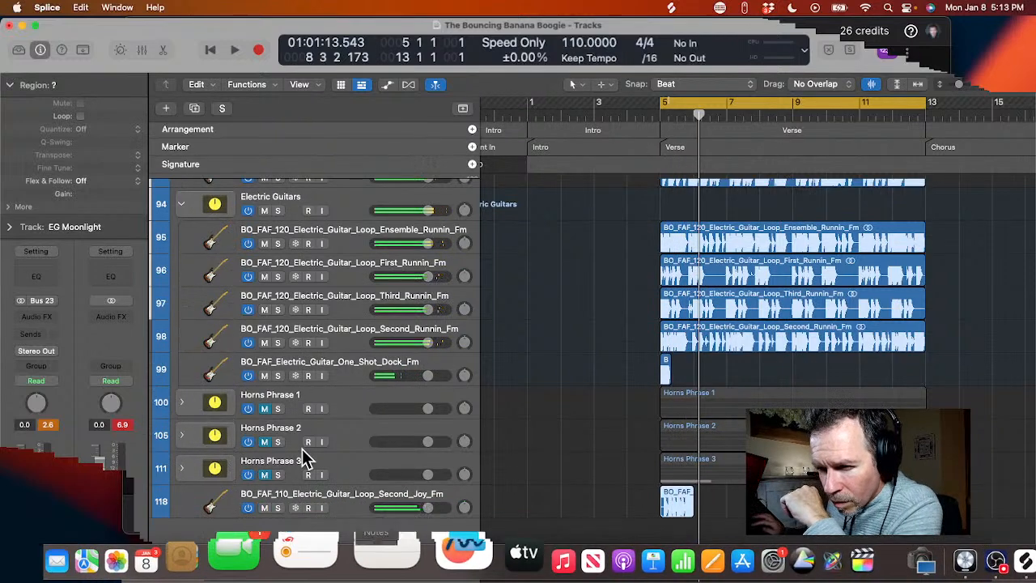
pyautogui.click(278, 510)
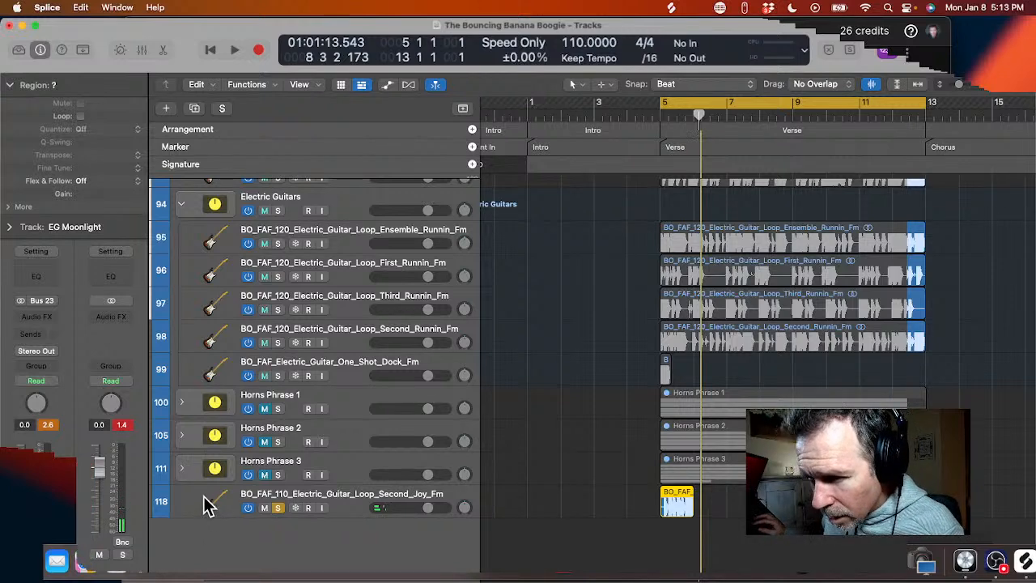
pyautogui.moveTo(204, 501); pyautogui.dragTo(205, 206)
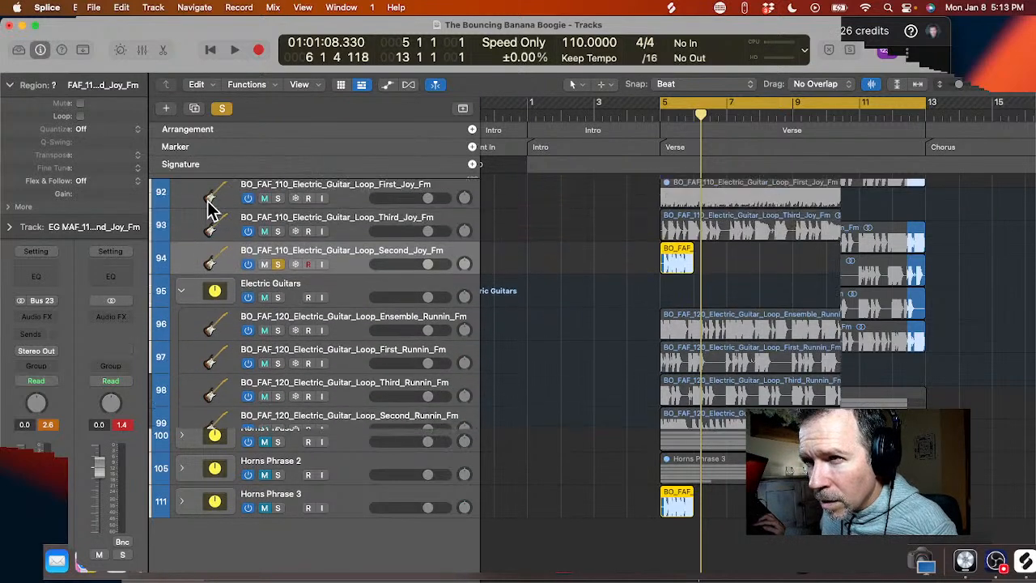
pyautogui.scroll(2, 211, 209)
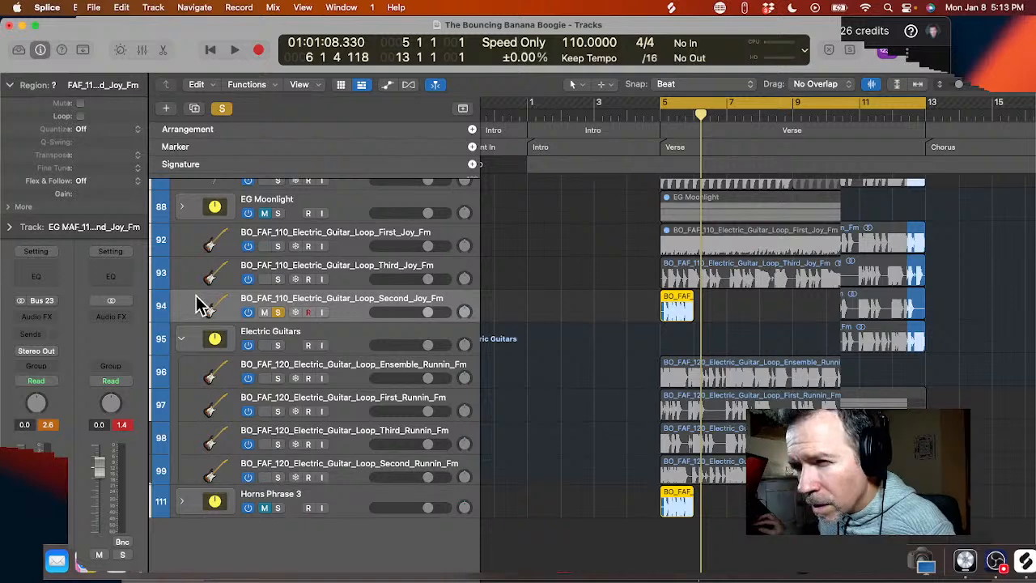
pyautogui.moveTo(198, 305); pyautogui.dragTo(206, 270)
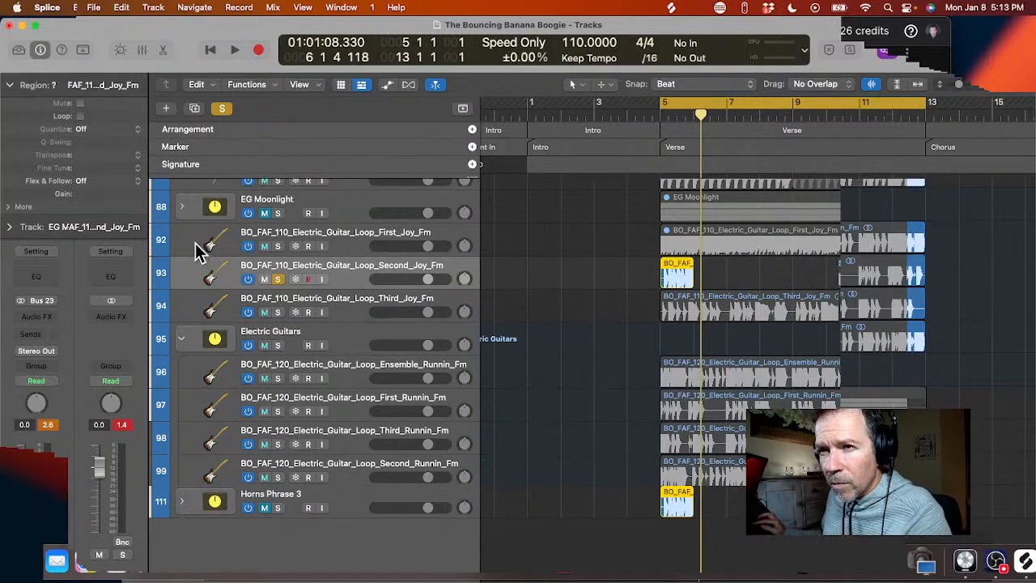
# - Group the First, Second and Third Joy electric guitar tracks into a summing stack named EG Joy
pyautogui.click(201, 251)
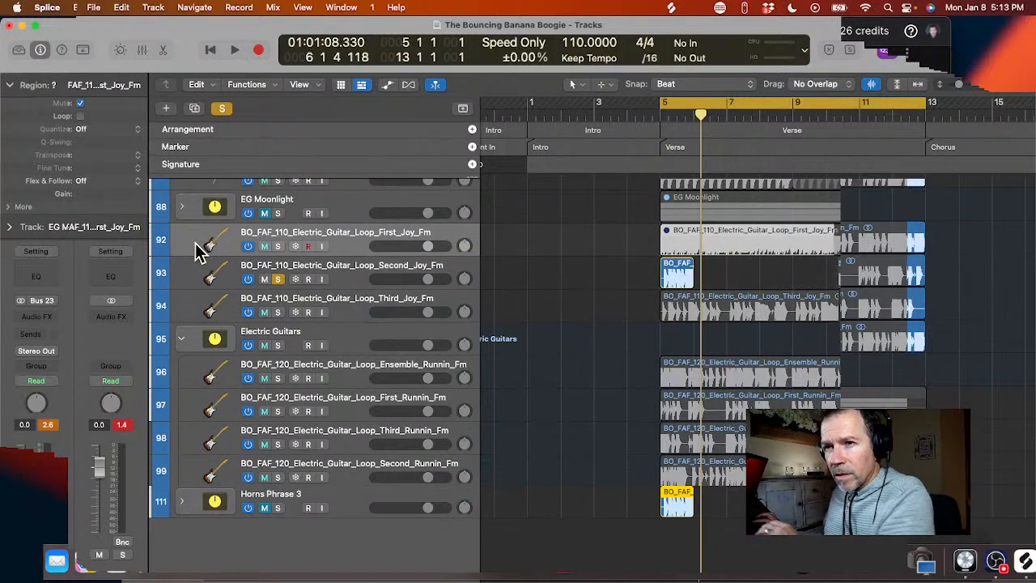
pyautogui.keyDown('shift'); pyautogui.click(191, 312); pyautogui.keyUp('shift')
pyautogui.rightClick(194, 318)
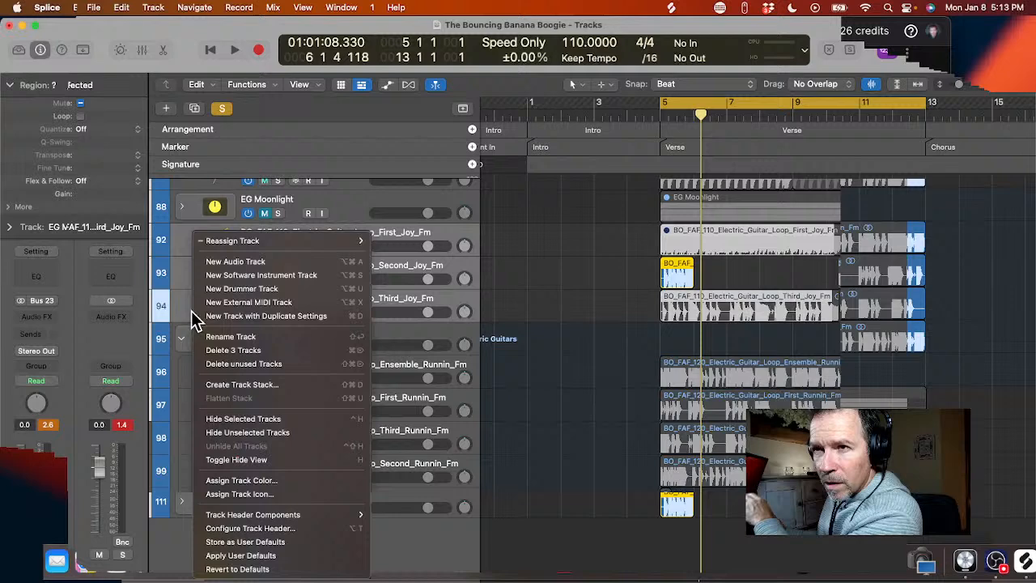
pyautogui.click(238, 384)
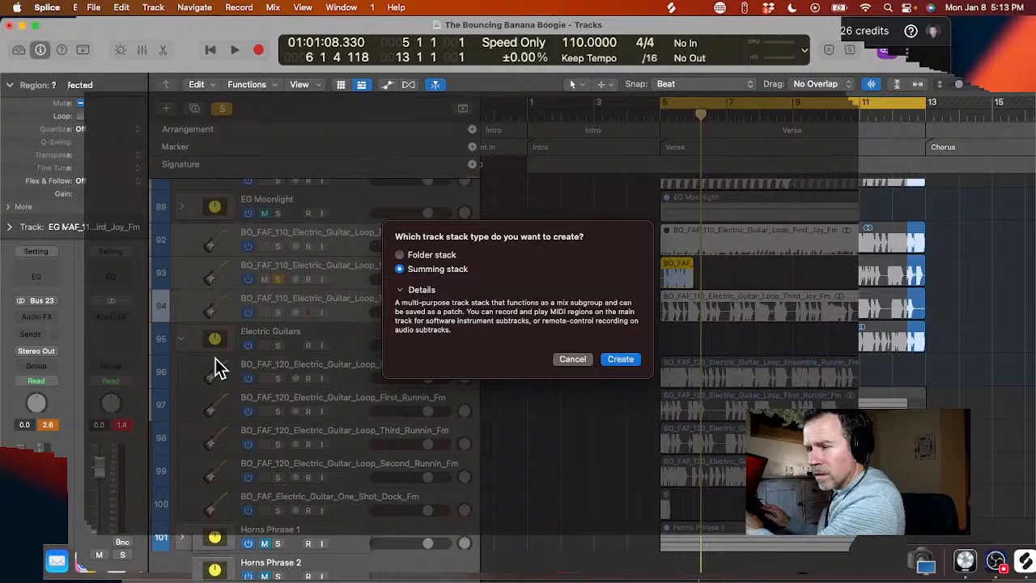
pyautogui.press('Return')
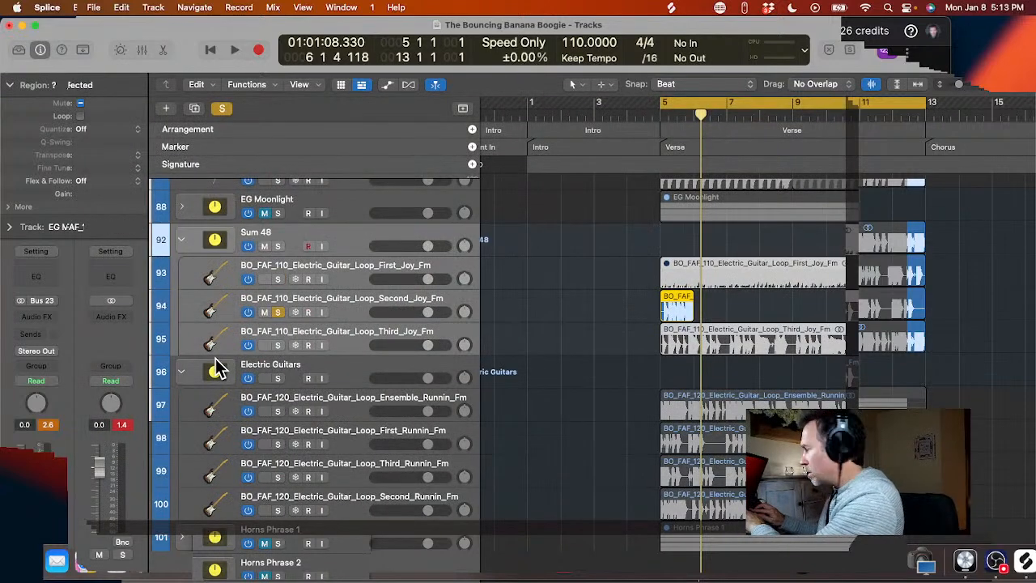
pyautogui.doubleClick(257, 232)
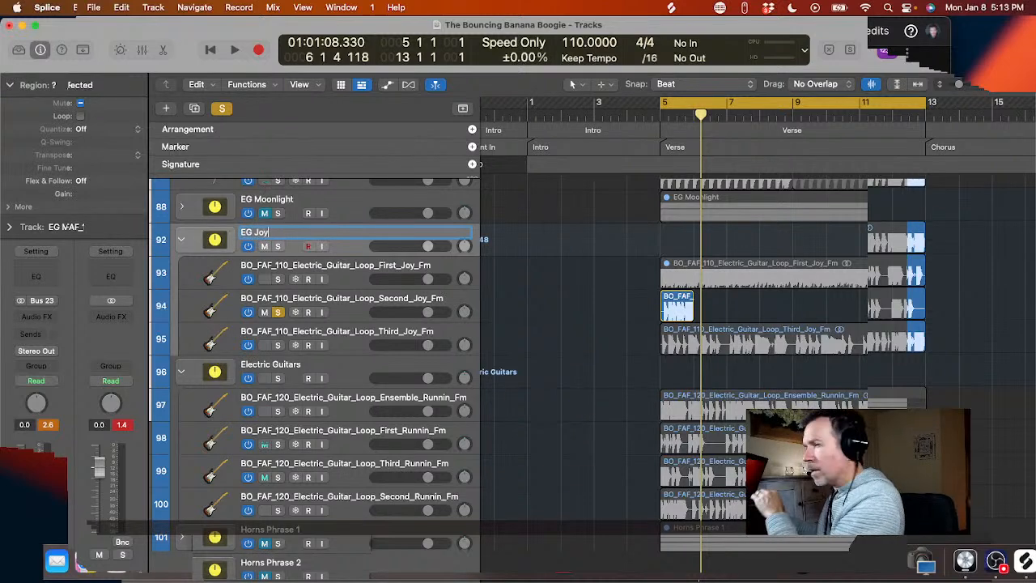
pyautogui.write('EG Joy')
pyautogui.press('Return')
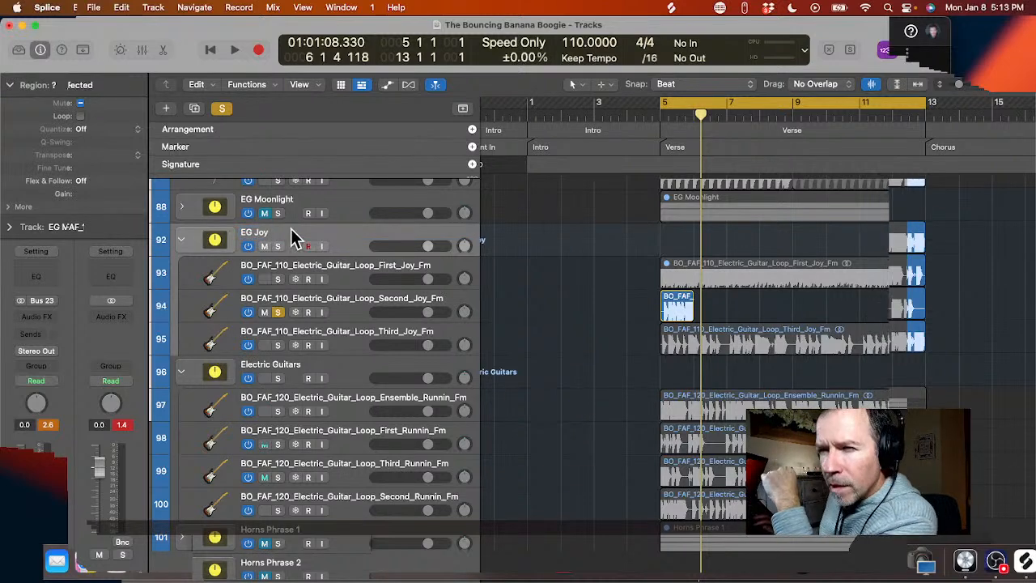
# - Clear the active solos and play back the verse with only the EG Joy stack soloed
pyautogui.press('space')
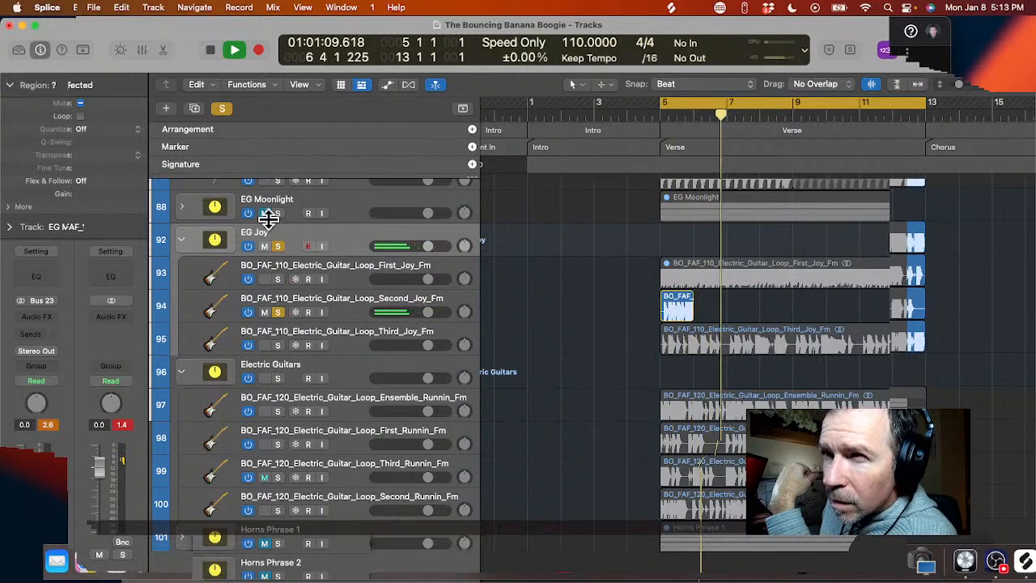
pyautogui.click(223, 109)
pyautogui.press('space')
pyautogui.press('space')
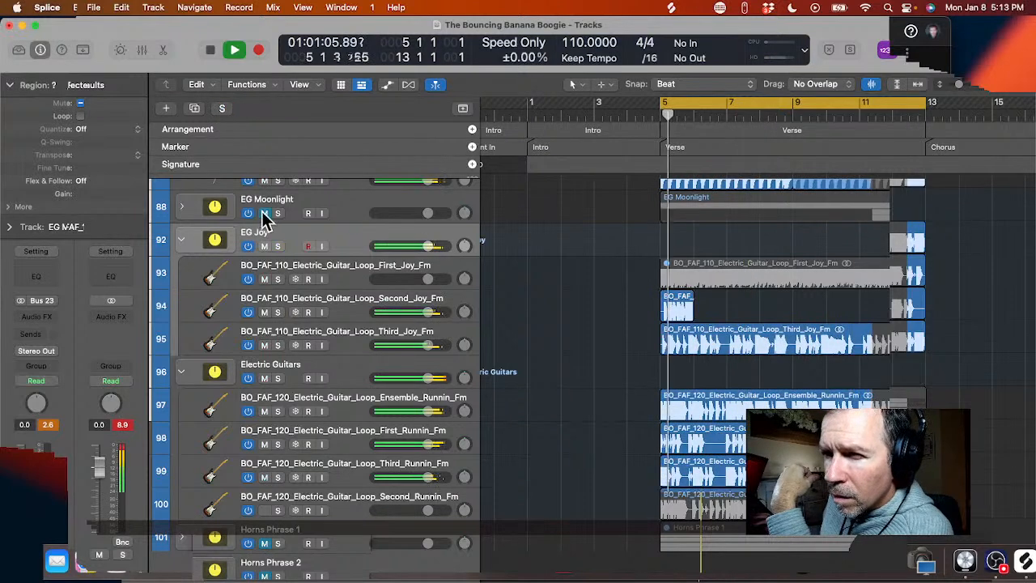
pyautogui.click(278, 246)
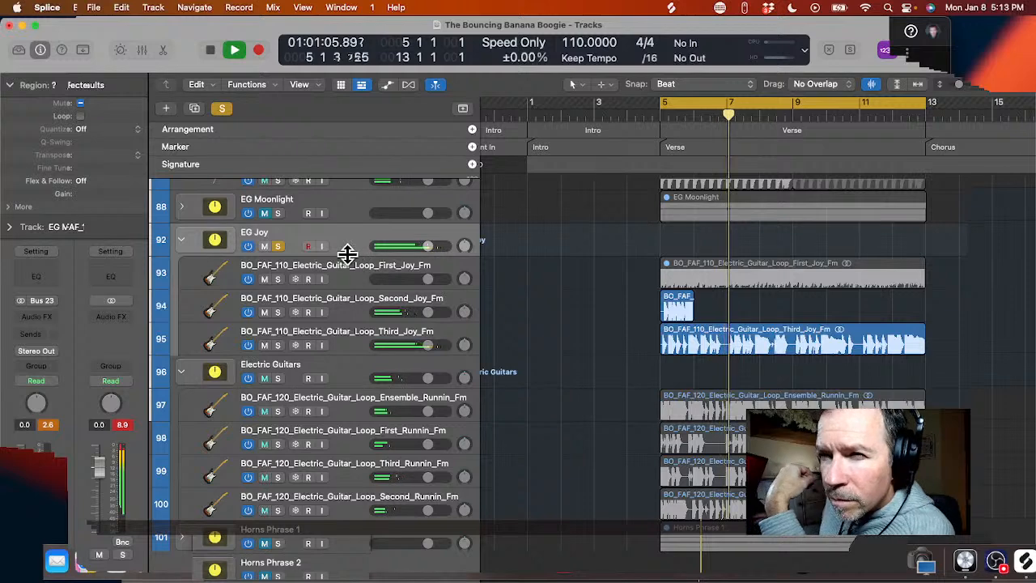
# - Unmute the First_Joy region and copy the Second_Joy region to bars 7, 9 and 11 in the EG Joy stack
pyautogui.click(727, 271)
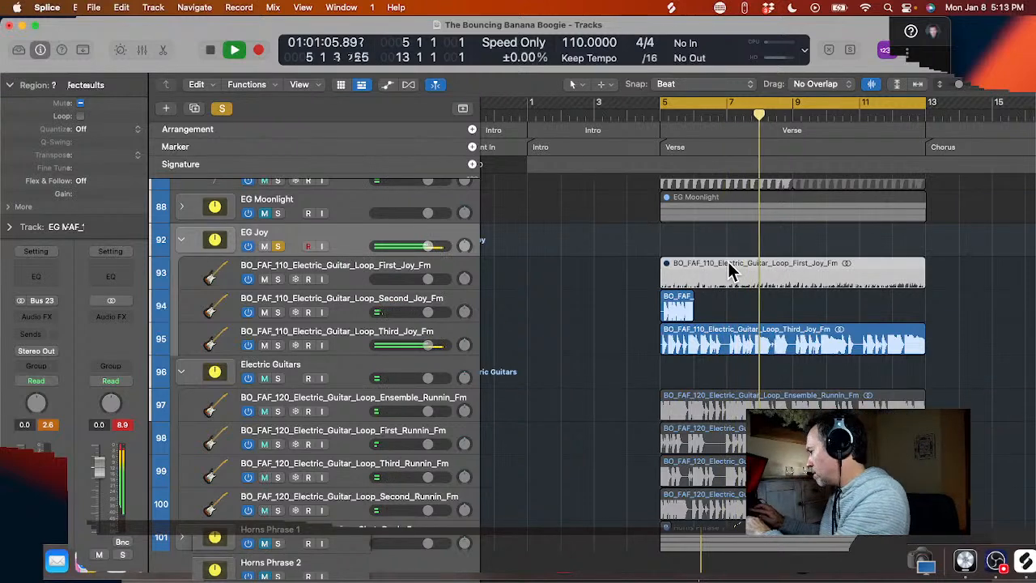
pyautogui.hotkey('ctrl', 'm')
pyautogui.press('Return')
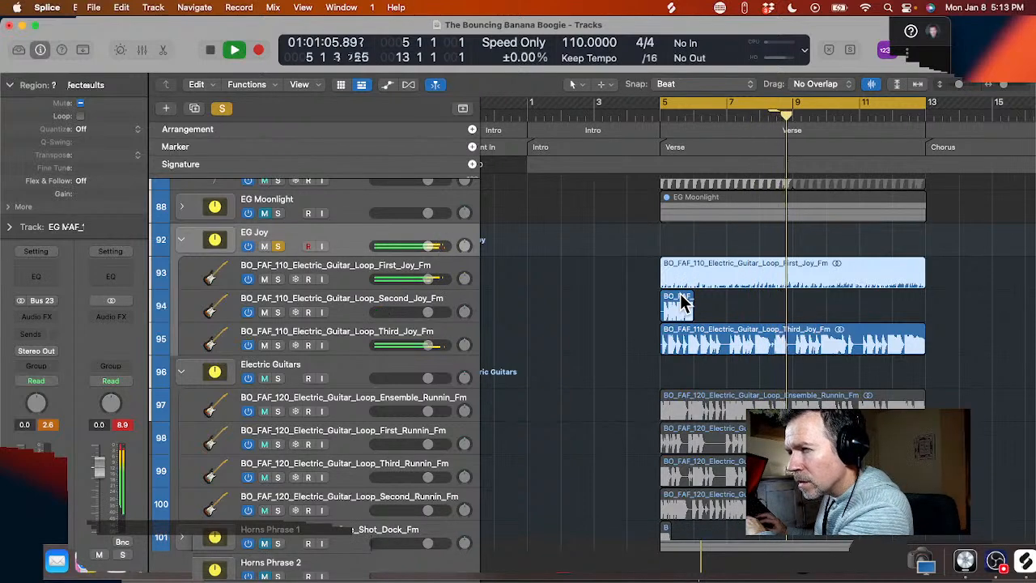
pyautogui.moveTo(682, 301); pyautogui.dragTo(874, 305)
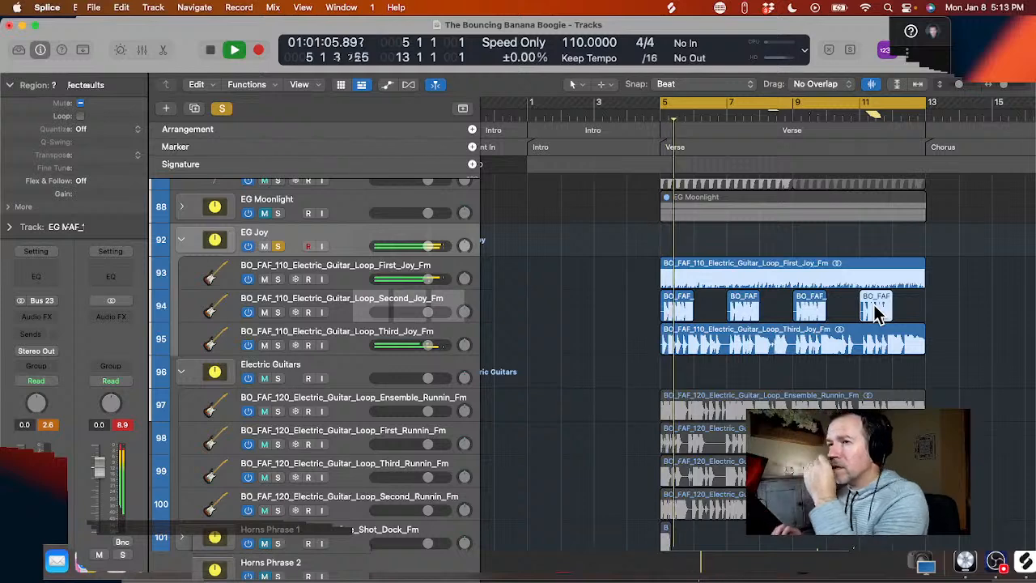
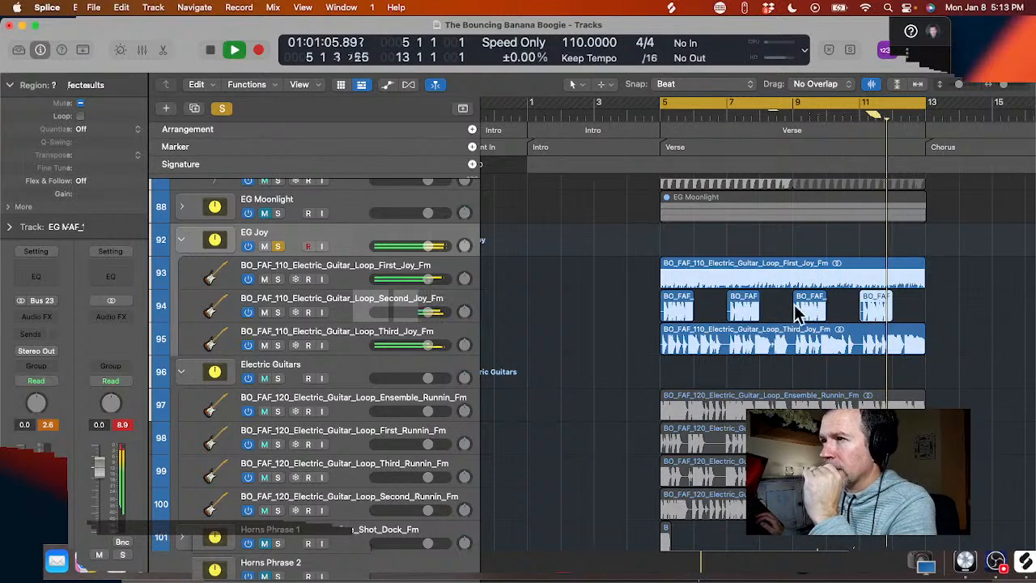
pyautogui.click(181, 239)
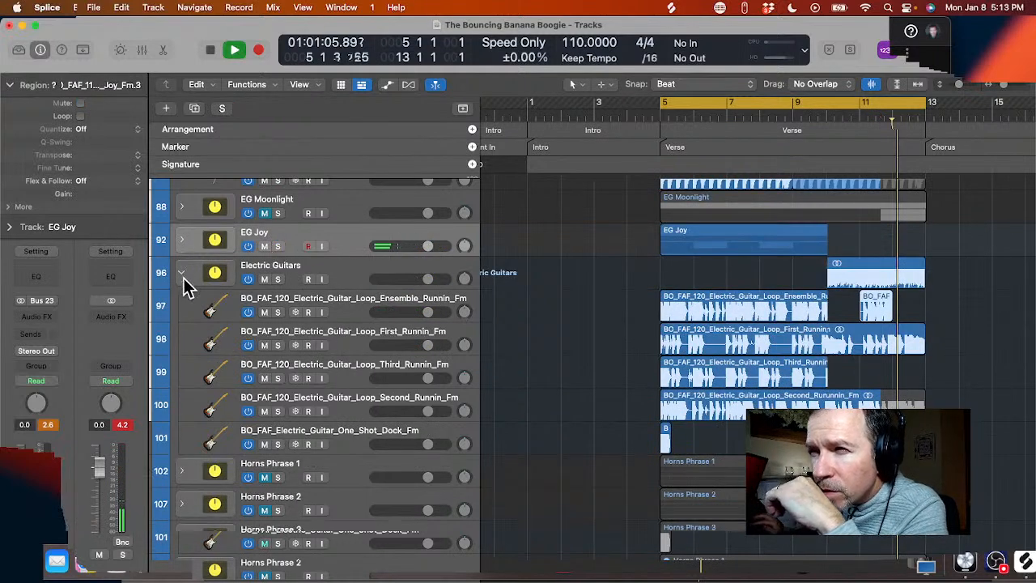
# - Solo the Electric Guitars stack and rename it EG Runnin
pyautogui.click(277, 280)
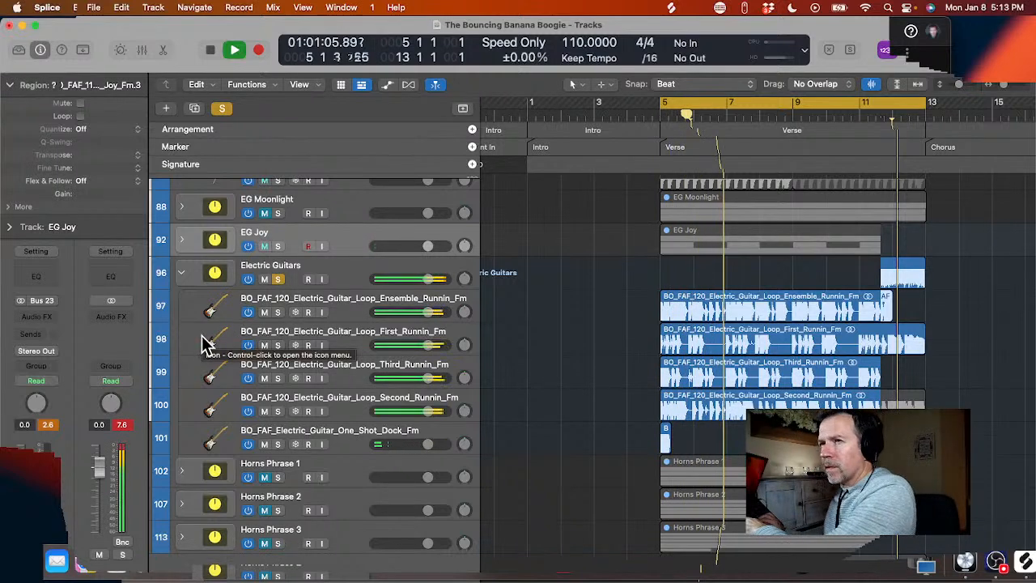
pyautogui.scroll(-1, 204, 344)
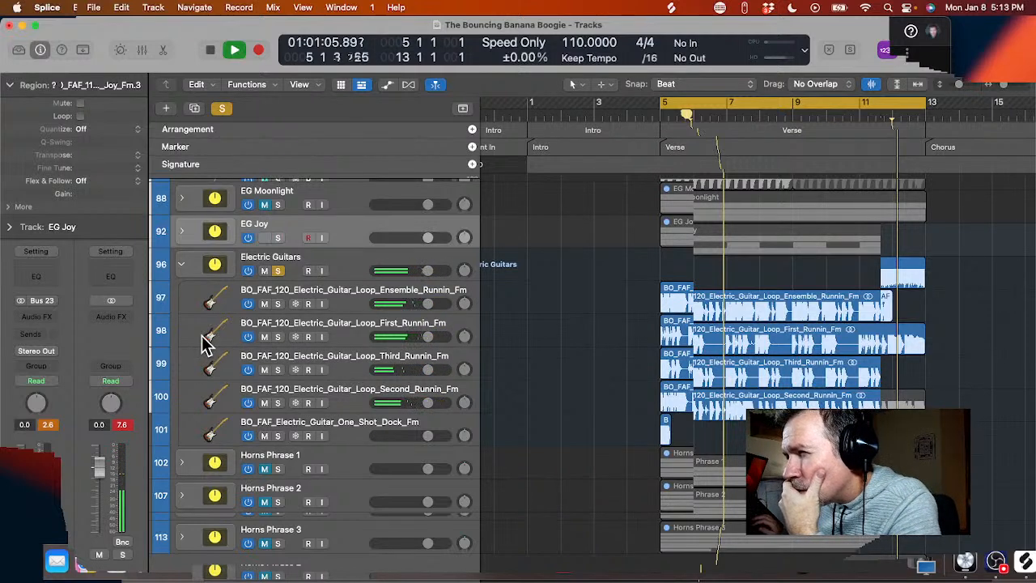
pyautogui.doubleClick(266, 256)
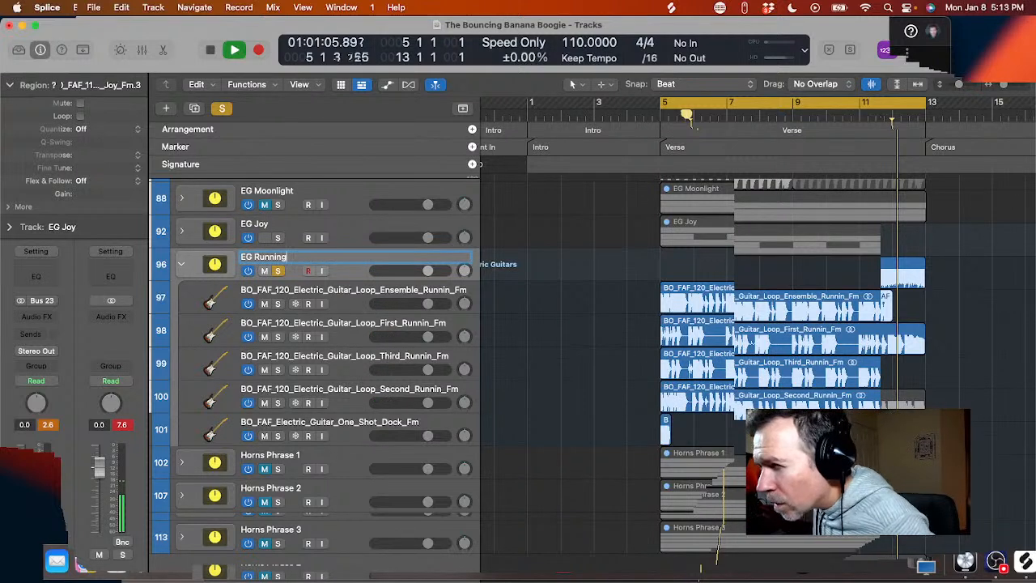
pyautogui.press('Return')
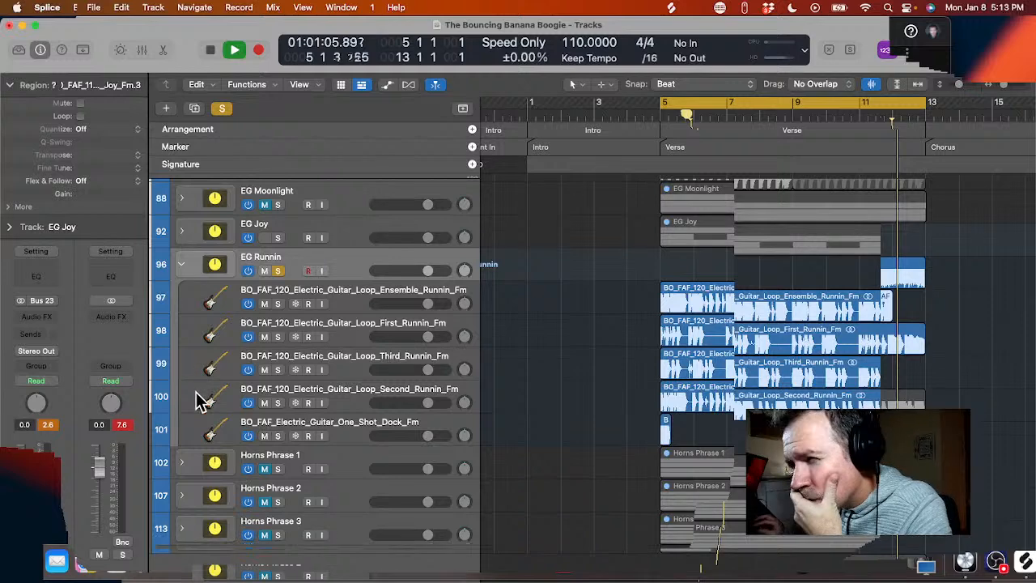
# - Move the Second_Runnin guitar track above Third_Runnin and play the EG Runnin stack in solo
pyautogui.moveTo(200, 397); pyautogui.dragTo(208, 362)
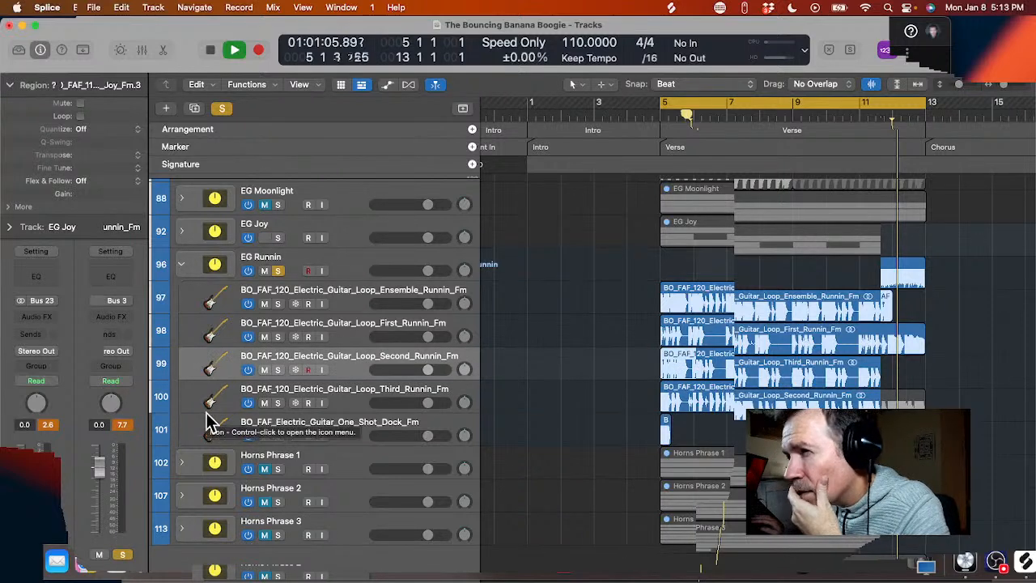
pyautogui.press('space')
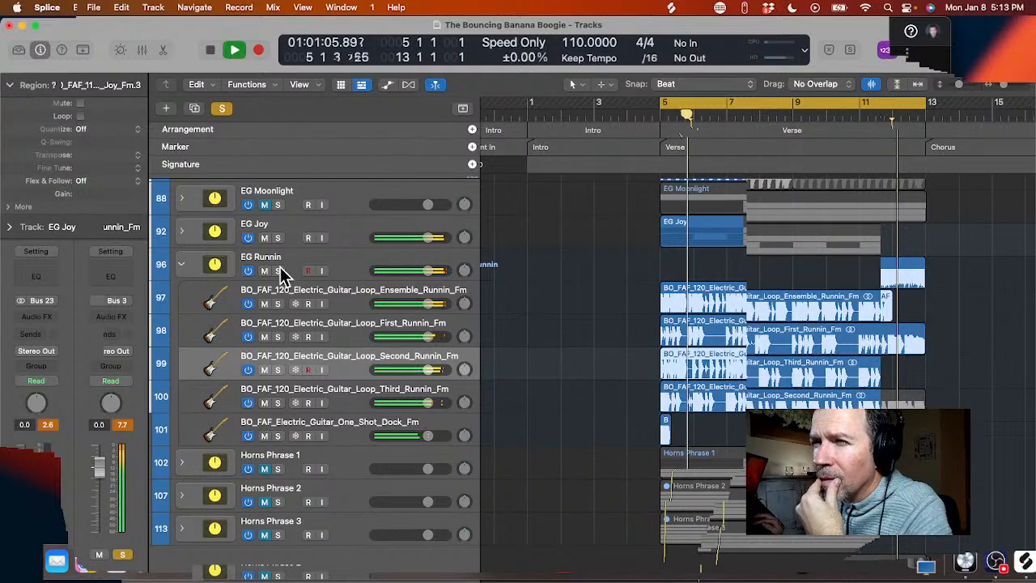
pyautogui.click(278, 271)
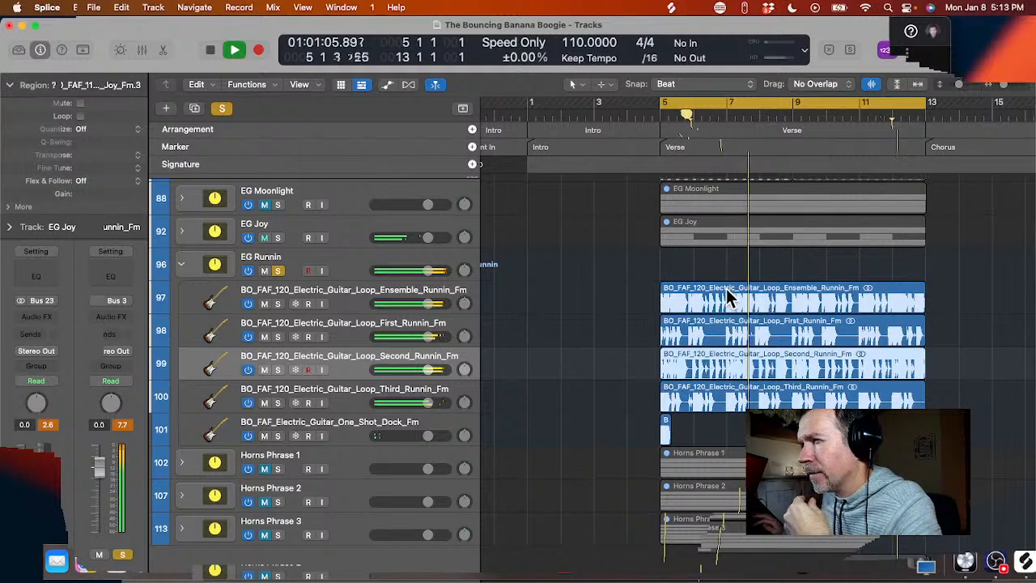
# - Mute the Ensemble_Runnin guitar region, replay the verse without it and collapse the EG Runnin stack
pyautogui.hotkey('ctrl', 'm')
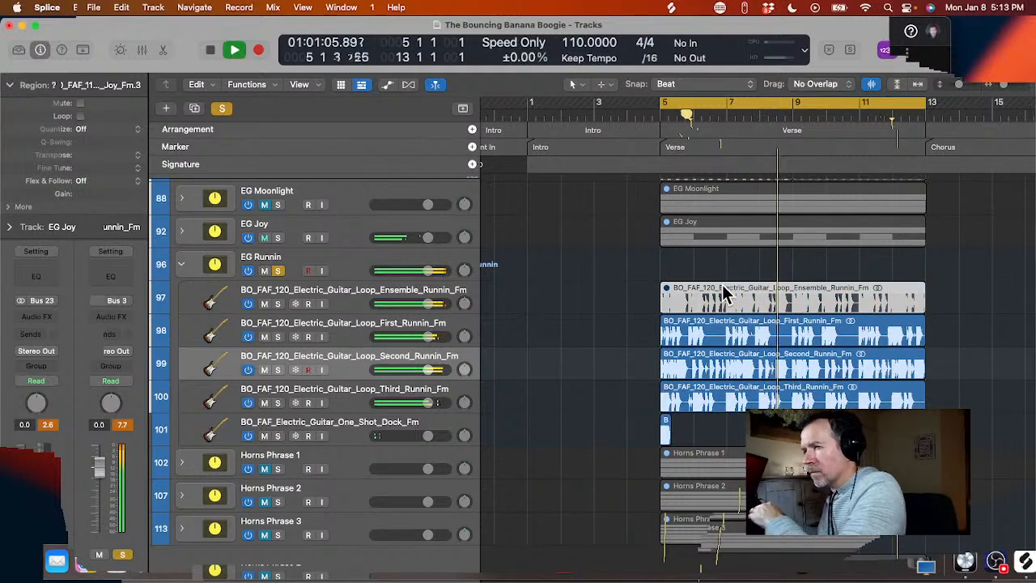
pyautogui.press('Return')
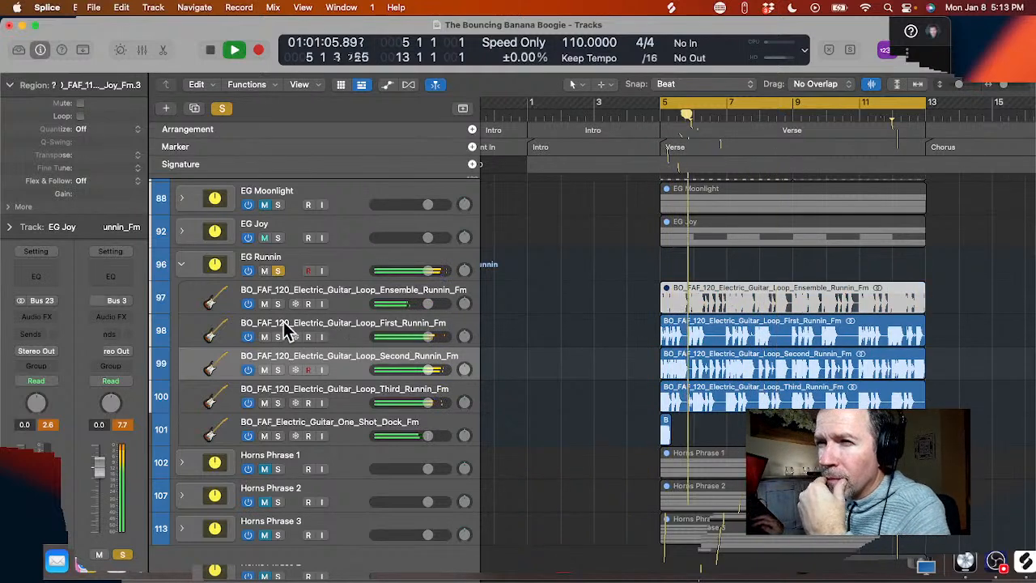
pyautogui.click(183, 265)
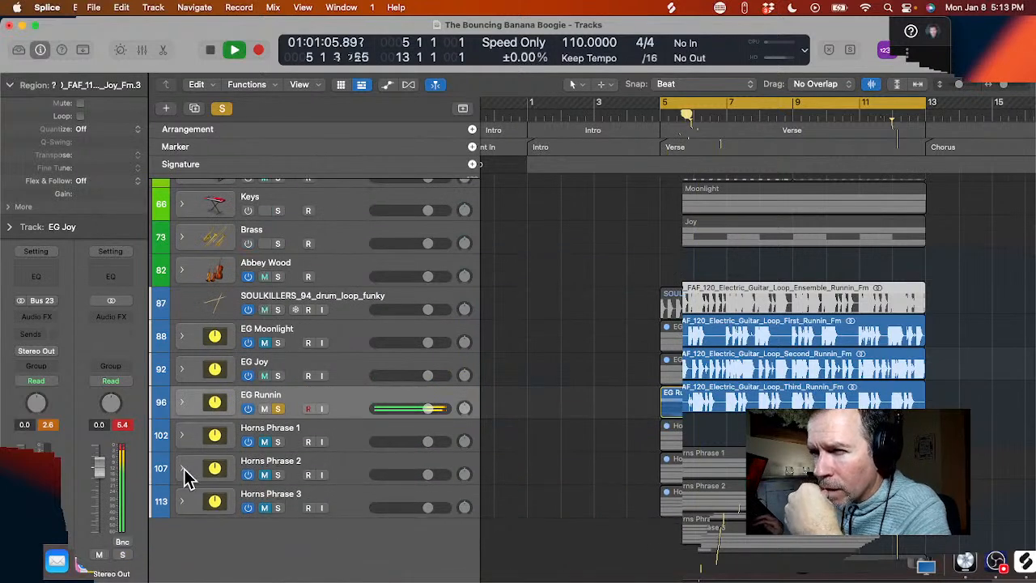
# - Check the tracks inside the Horns Phrase 1 stack and rename the stack Horns Runnin
pyautogui.click(183, 436)
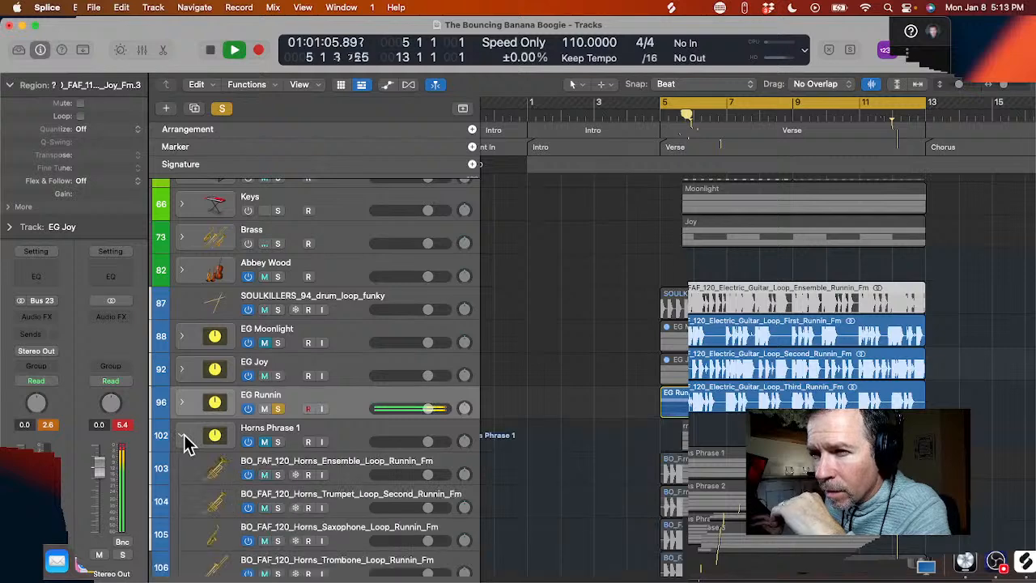
pyautogui.doubleClick(267, 429)
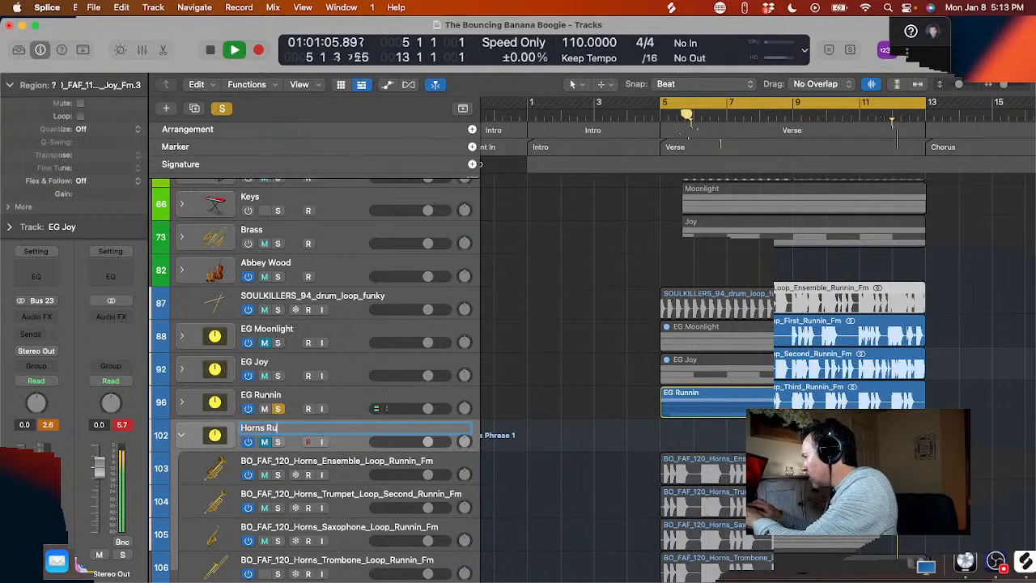
pyautogui.write('Horns Runnin')
pyautogui.press('Return')
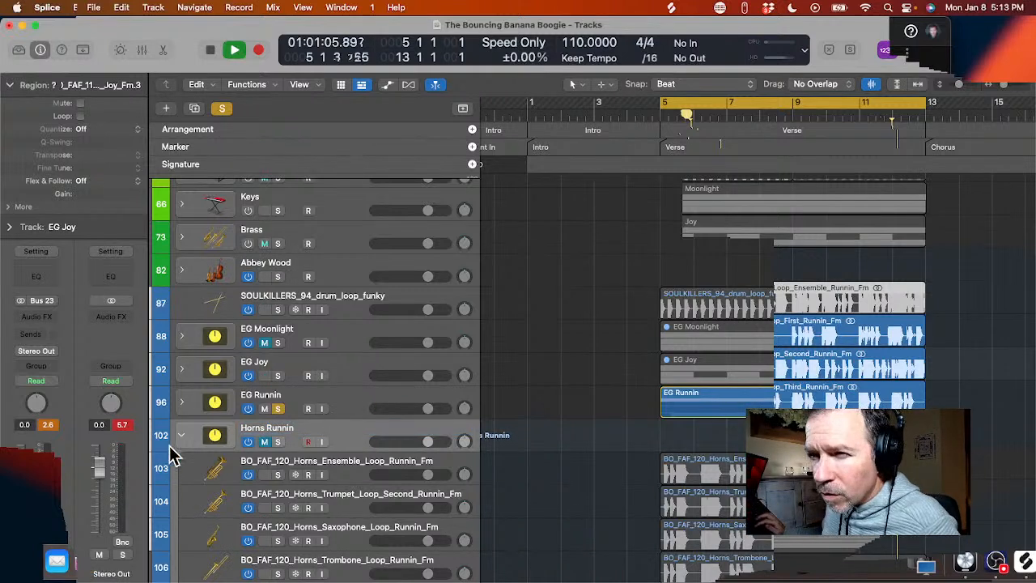
pyautogui.click(183, 438)
# - Expand the Horns Phrase 2 stack and rename it Horns Joy
pyautogui.click(182, 468)
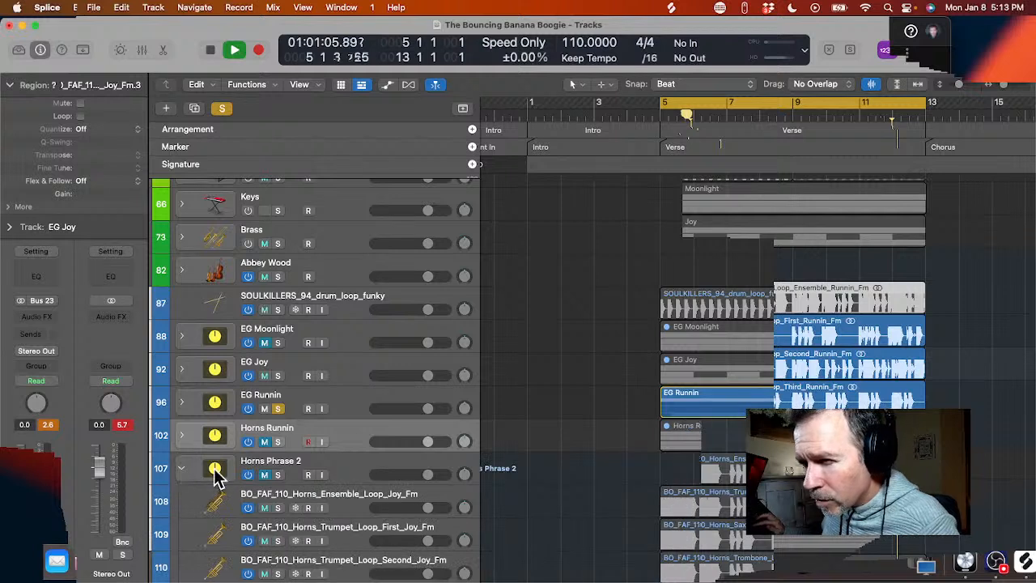
pyautogui.doubleClick(267, 461)
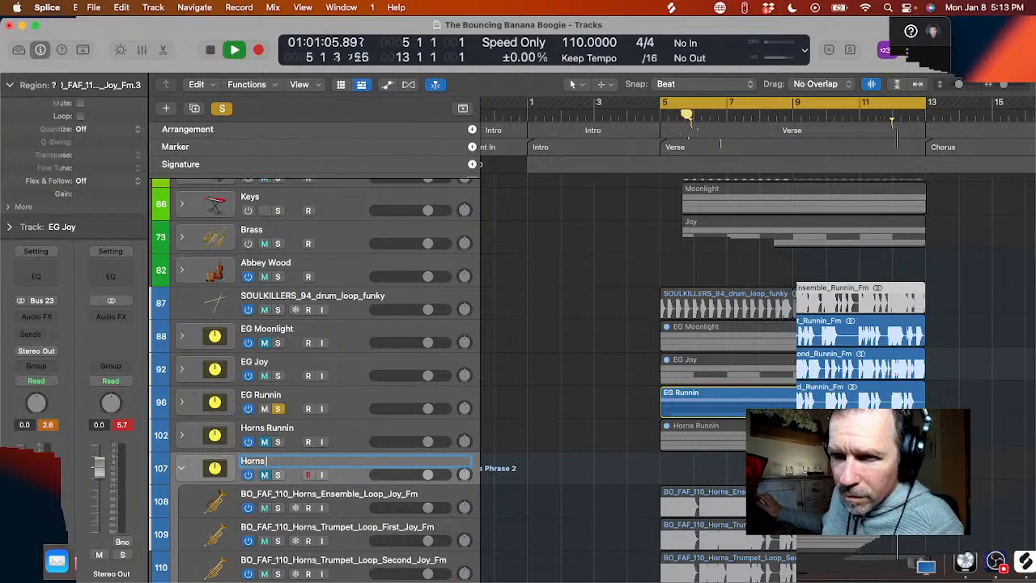
pyautogui.press('Return')
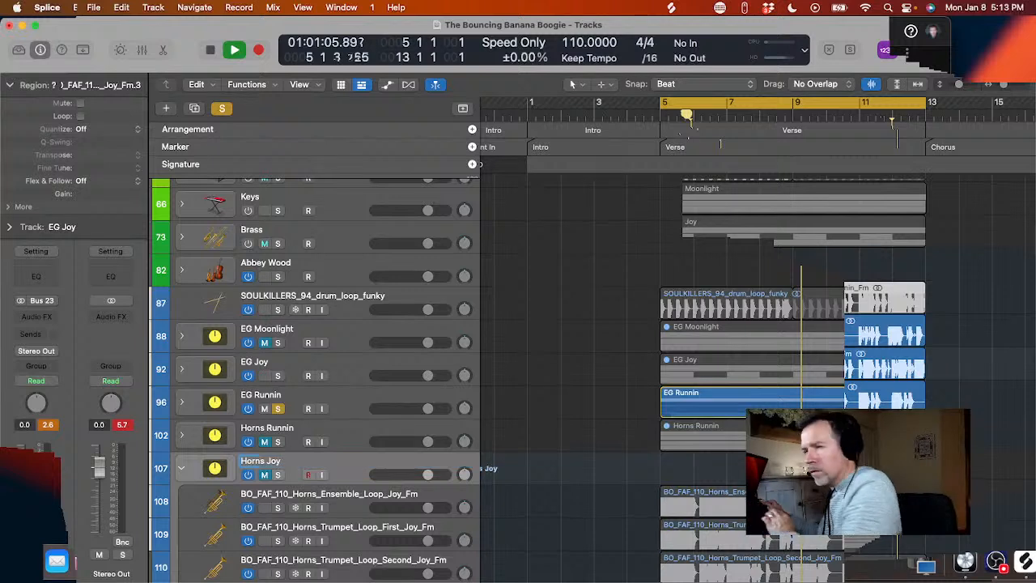
# - Collapse the Horns Joy stack and rename the Horns Phrase 3 stack Horns Moonlight
pyautogui.click(181, 468)
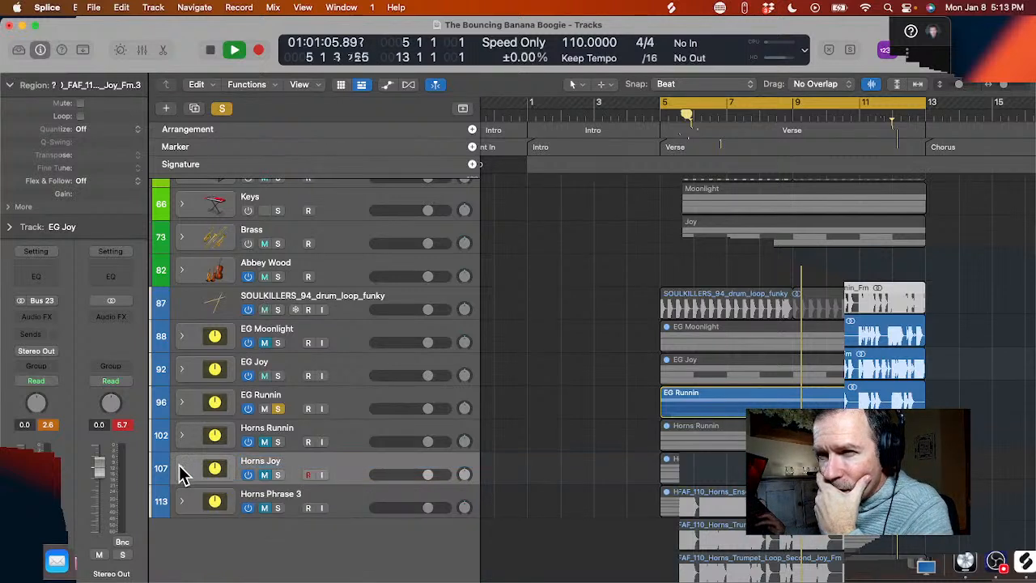
pyautogui.doubleClick(267, 496)
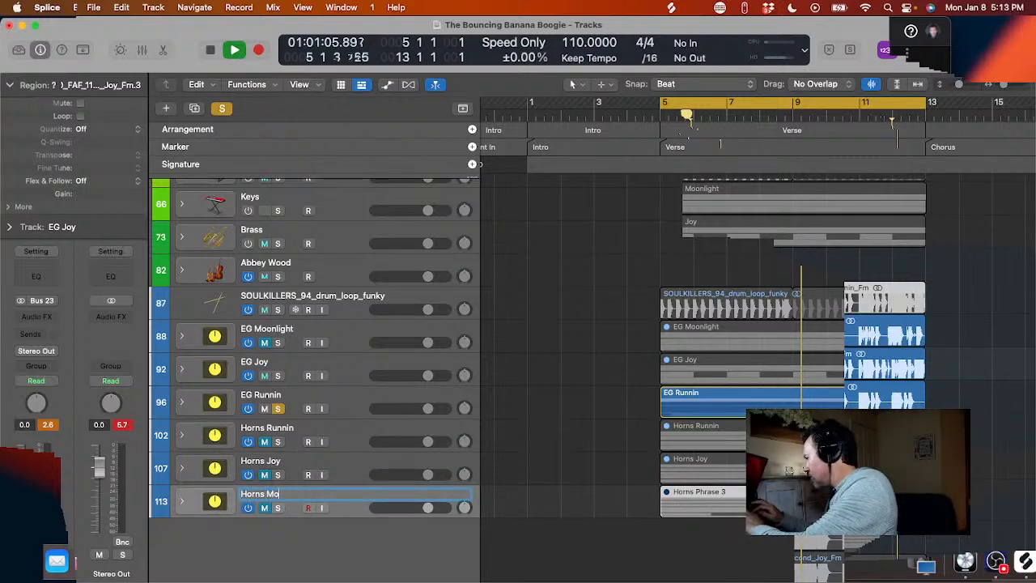
pyautogui.write('Horns Moonligh')
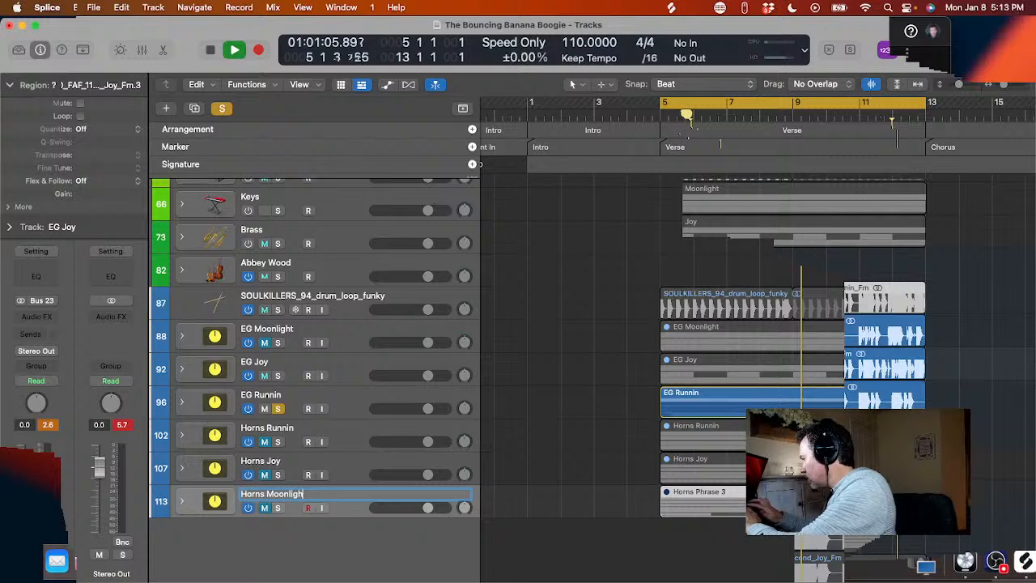
pyautogui.write('t')
pyautogui.press('Return')
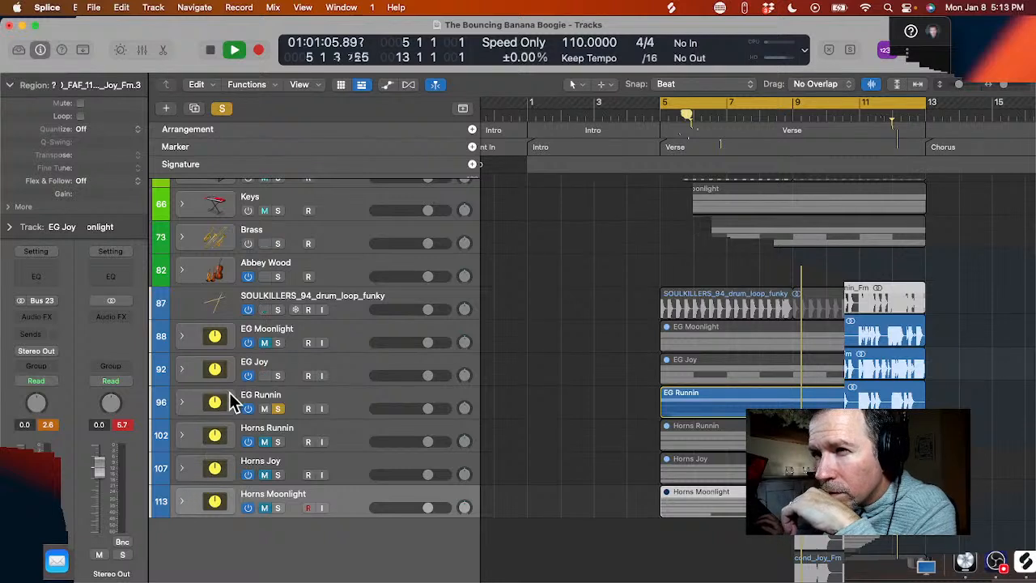
# - Reorder the guitar stacks to EG Runnin, EG Joy, EG Moonlight and briefly play the verse
pyautogui.moveTo(252, 397); pyautogui.dragTo(279, 413)
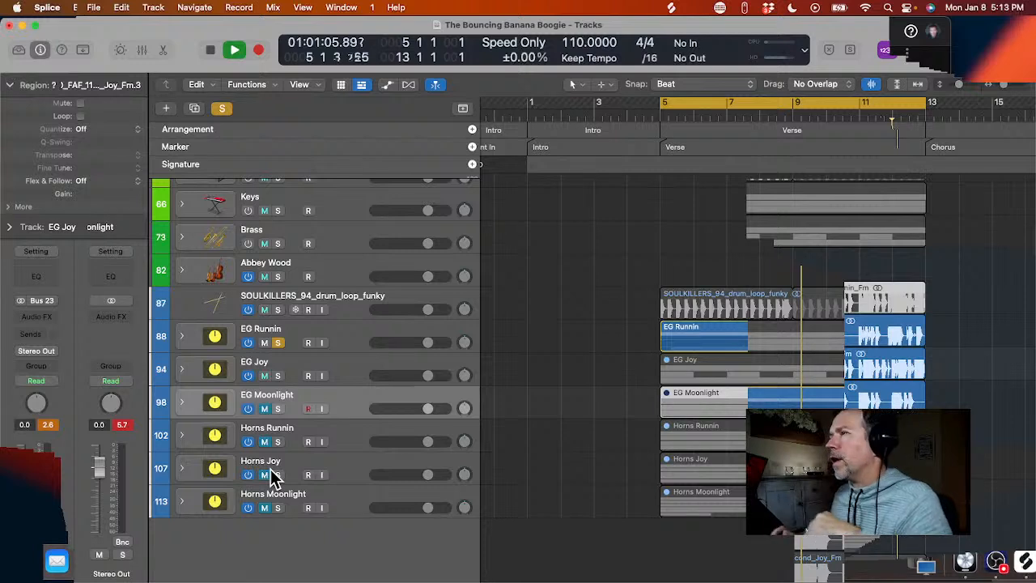
pyautogui.press('space')
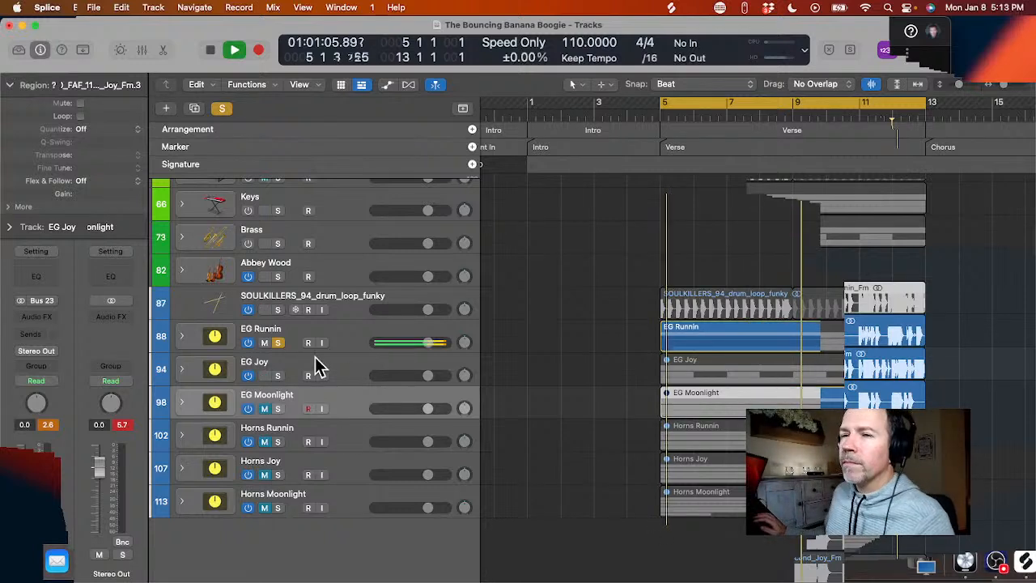
pyautogui.press('space')
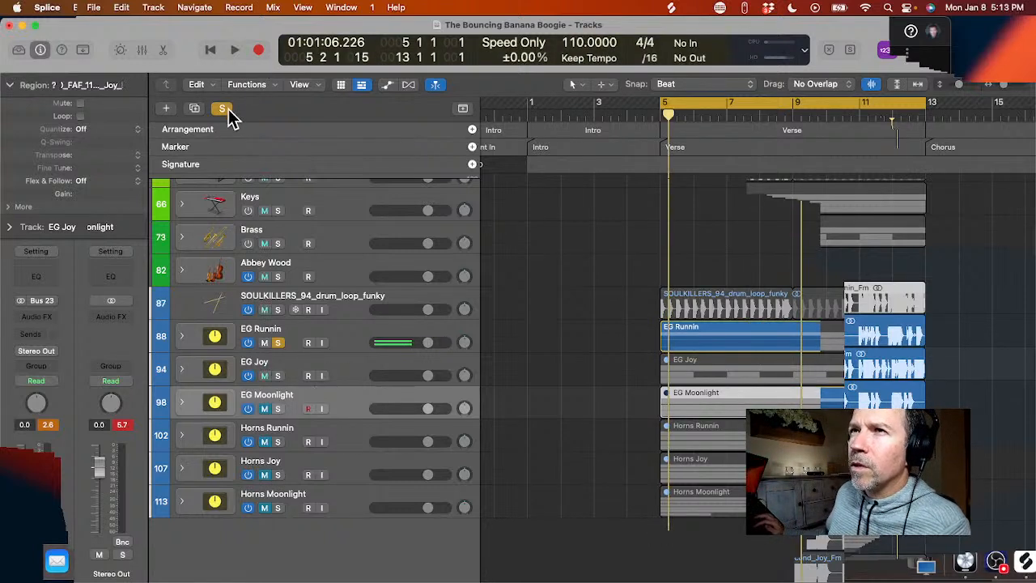
# - Compare the EG Runnin stack alone and with the other unmuted tracks by toggling its solo while the verse plays
pyautogui.click(225, 111)
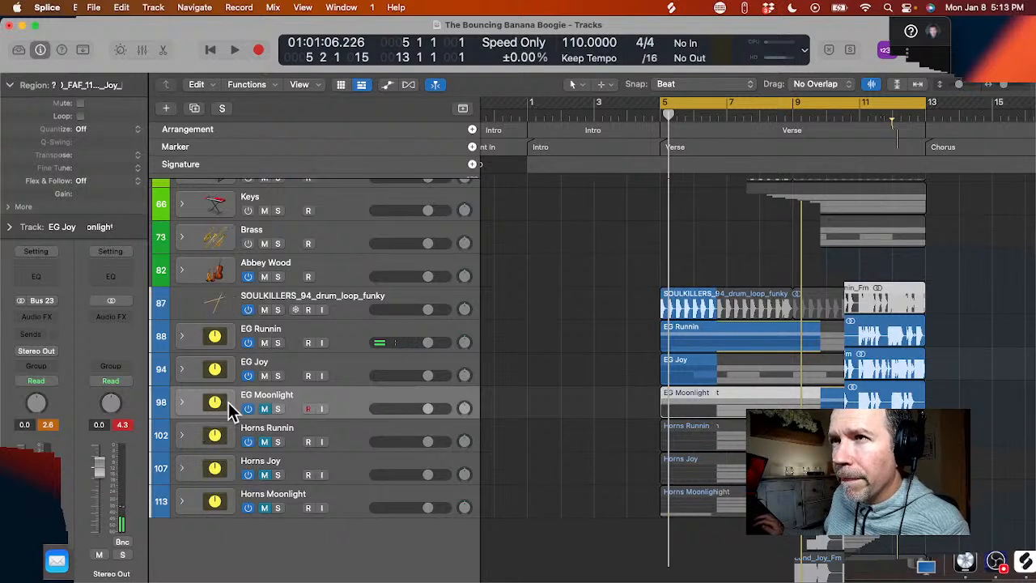
pyautogui.click(276, 343)
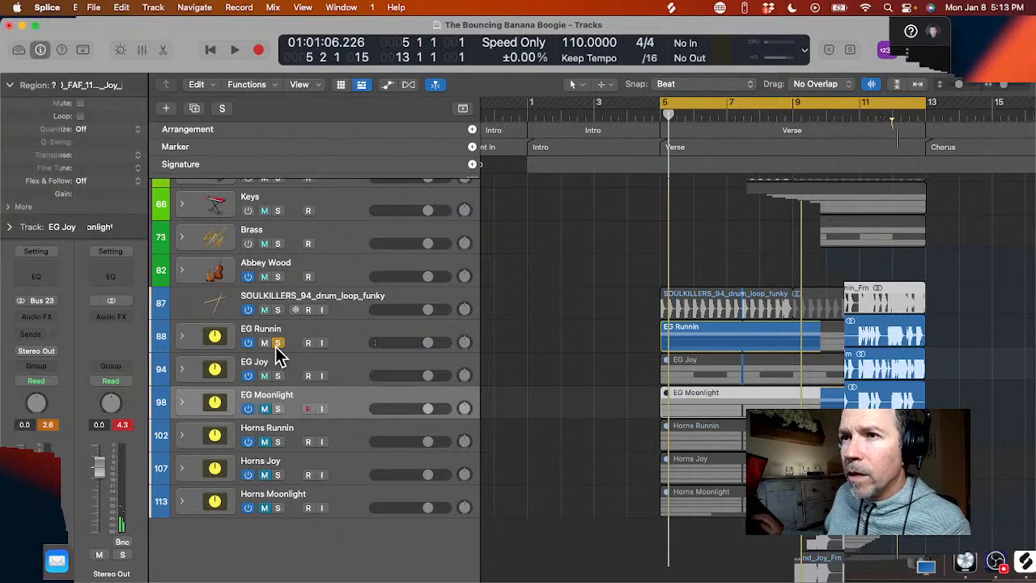
pyautogui.press('space')
pyautogui.click(277, 345)
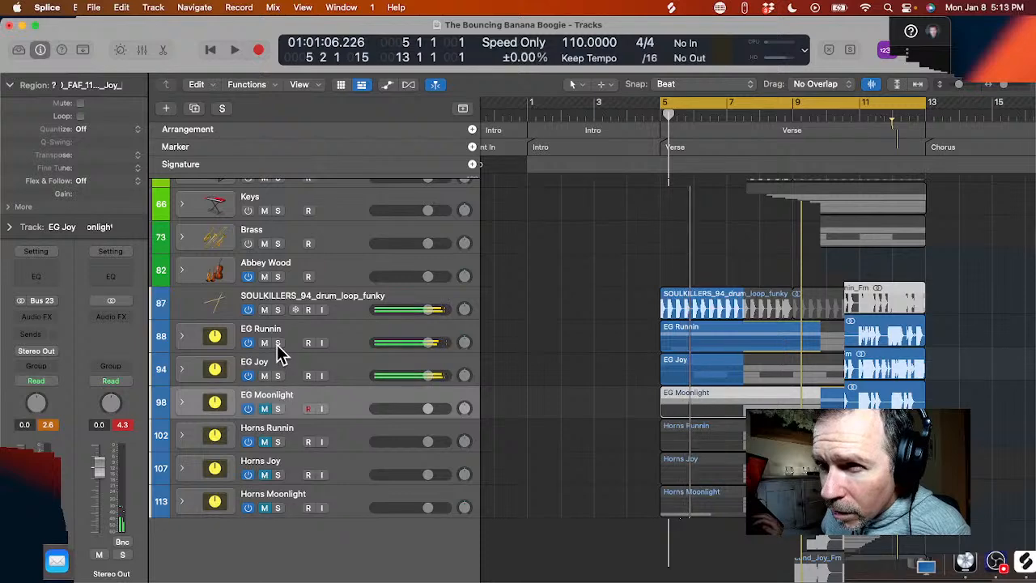
pyautogui.click(277, 343)
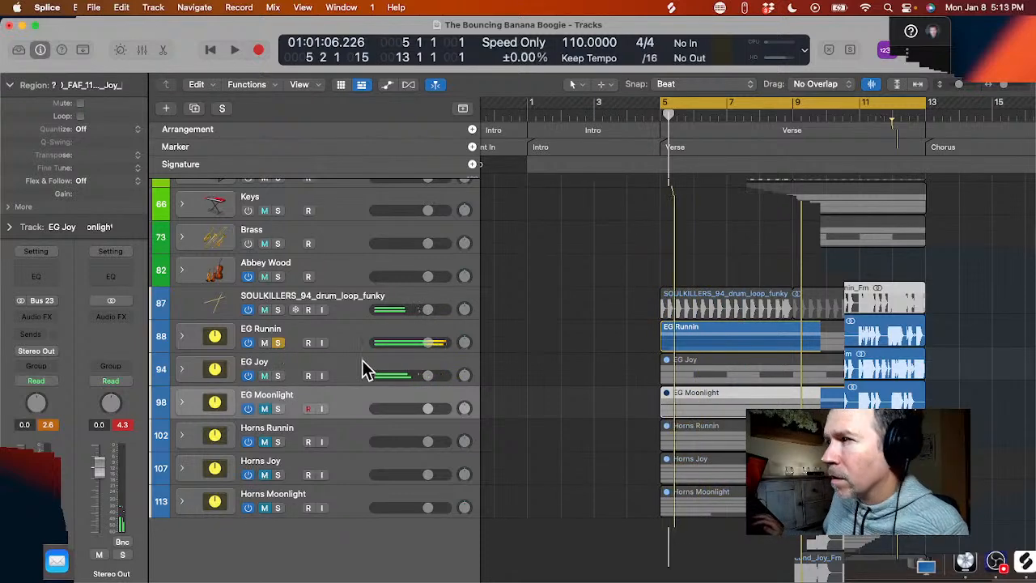
# - Expand the EG Runnin stack and split the First, Second and Third Runnin guitar regions at bar 9
pyautogui.click(183, 336)
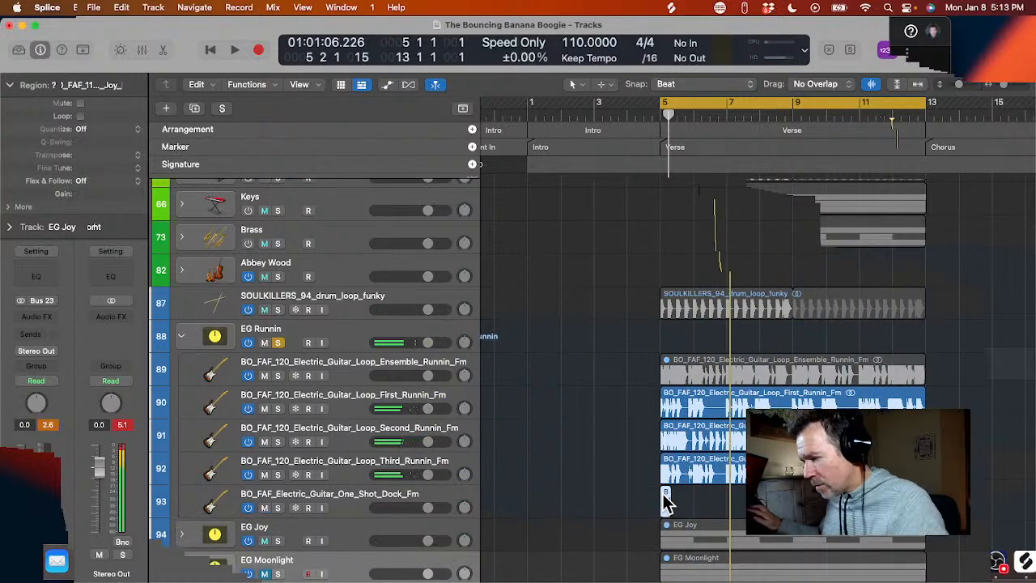
pyautogui.press('space')
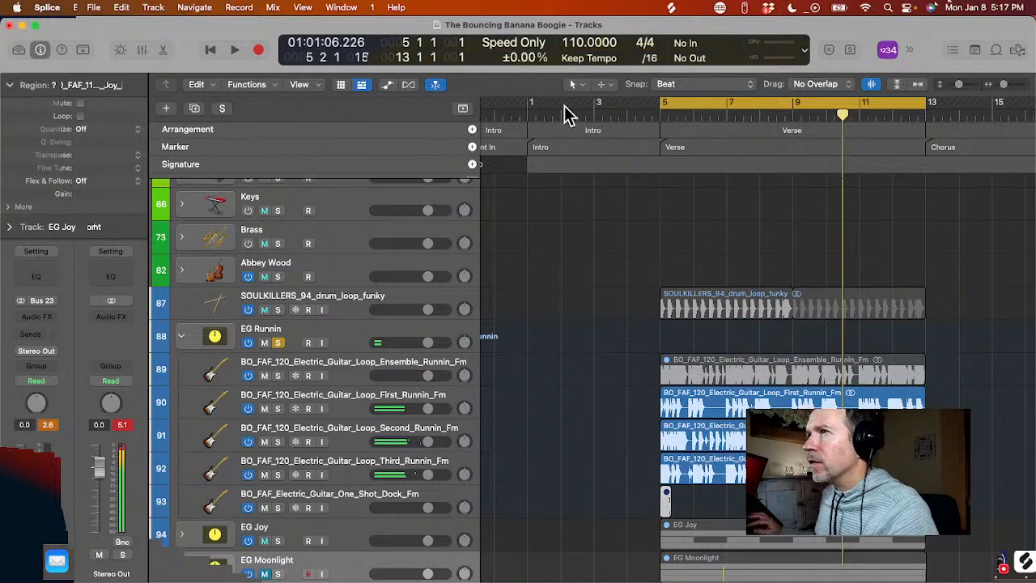
pyautogui.moveTo(648, 115); pyautogui.dragTo(793, 147)
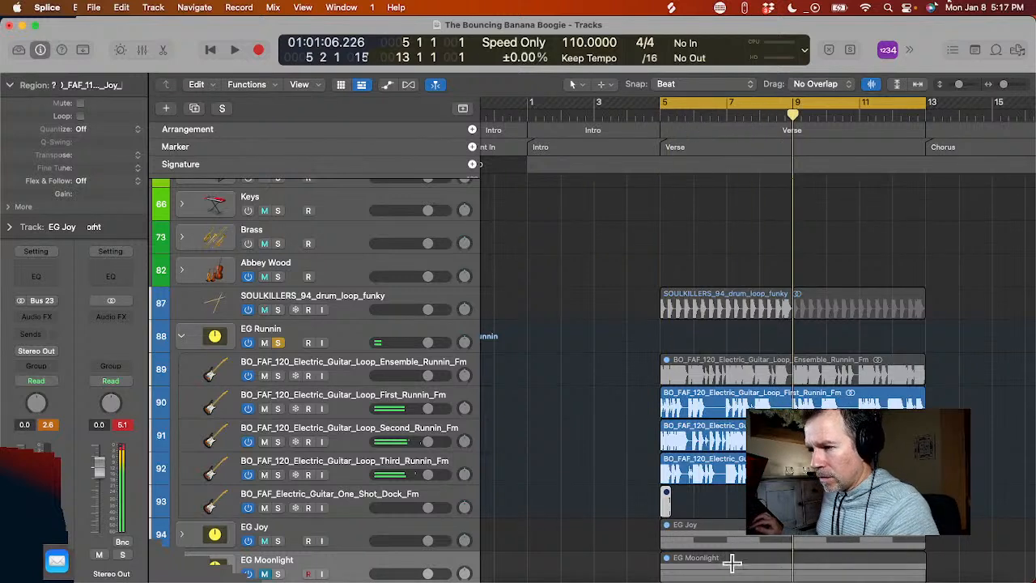
pyautogui.scroll(-3, 737, 491)
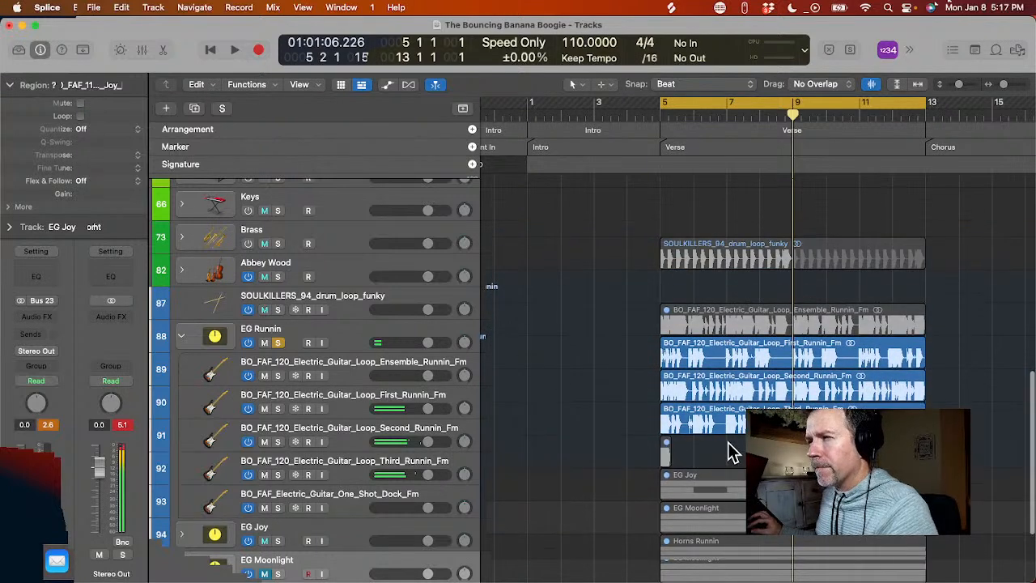
pyautogui.moveTo(731, 451); pyautogui.dragTo(799, 363)
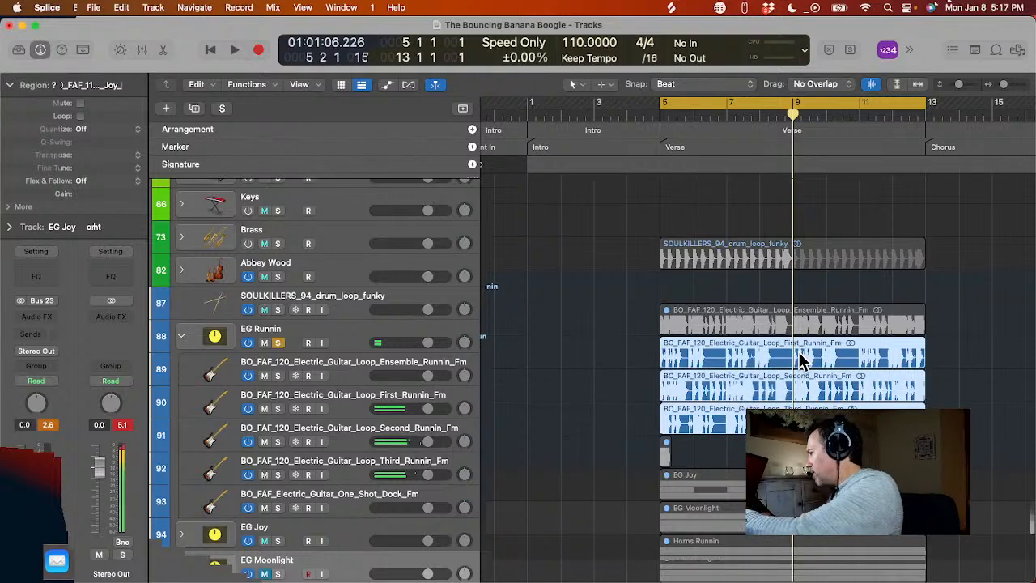
pyautogui.press('super+t')
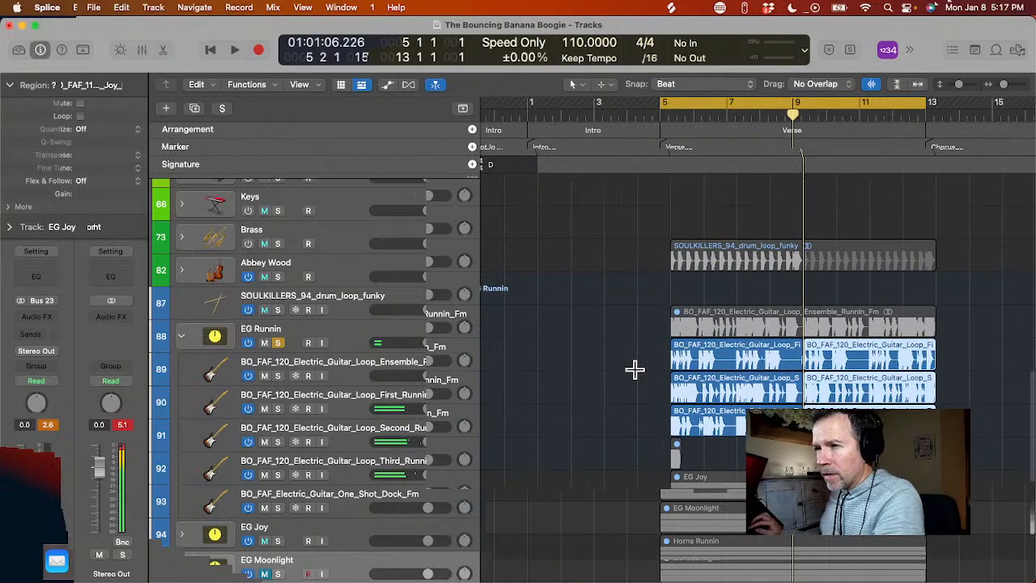
# - Copy the first halves of the three split Runnin guitar regions to bar 1 and play the Intro as a cycle
pyautogui.moveTo(657, 348); pyautogui.dragTo(704, 413)
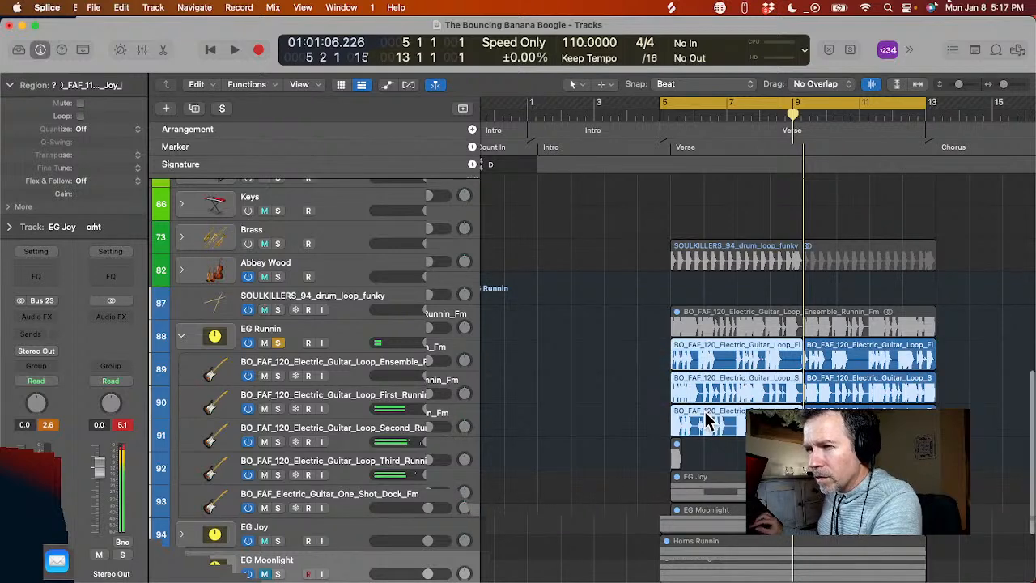
pyautogui.hscroll(-1, 705, 412)
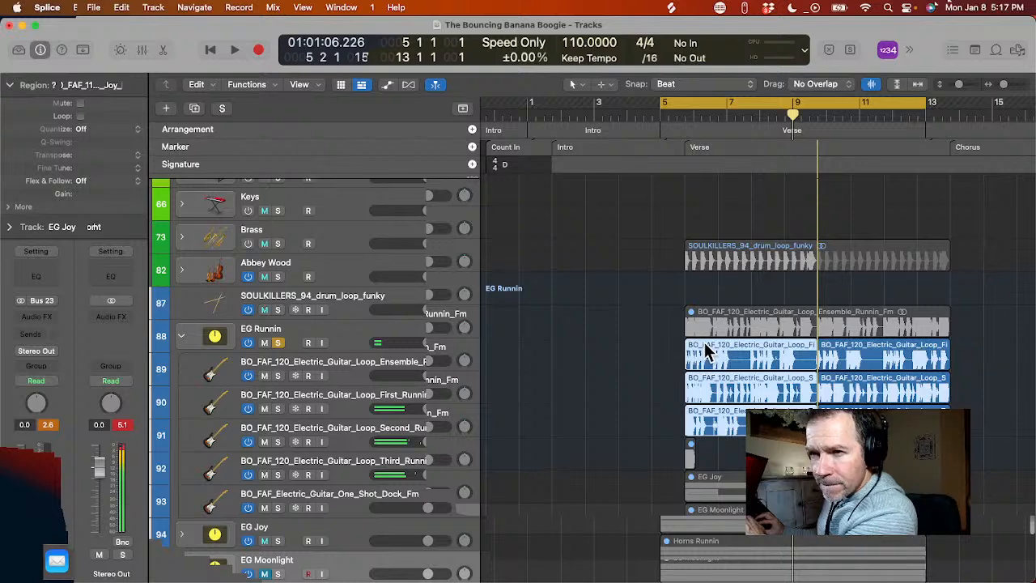
pyautogui.moveTo(706, 350)
pyautogui.mouseDown()
pyautogui.moveTo(542, 354)
pyautogui.moveTo(599, 351)
pyautogui.mouseUp()
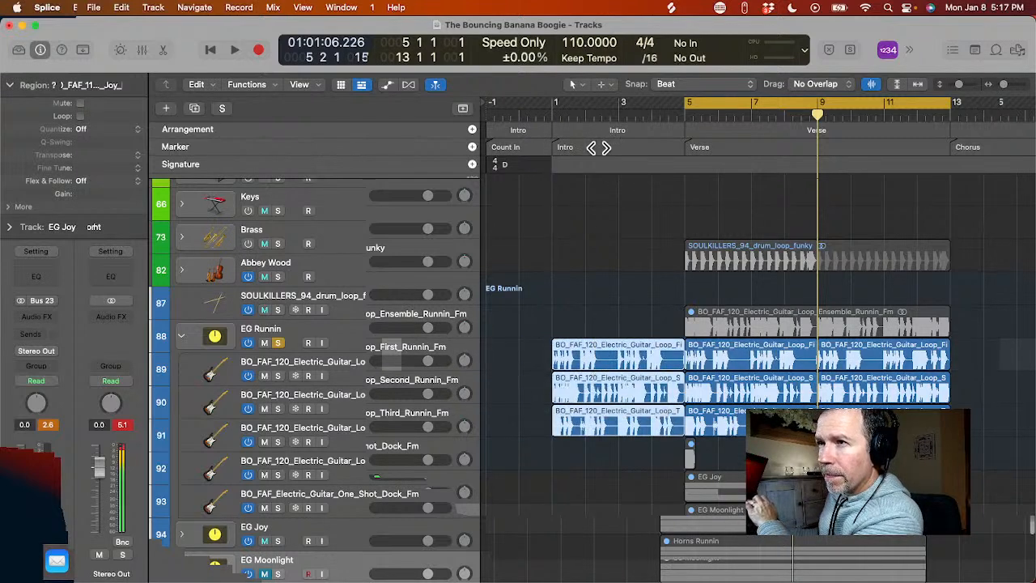
pyautogui.click(599, 147)
pyautogui.press('space')
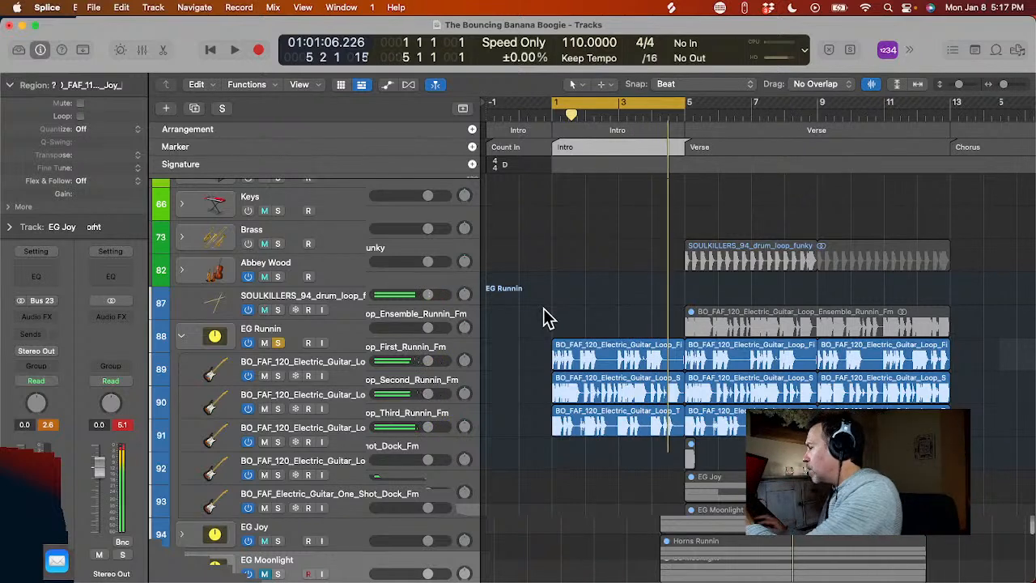
# - Switch to Splice, clear the joy search in the Fresh as Funk Bundle and search the pack for fx
pyautogui.press('super+Tab')
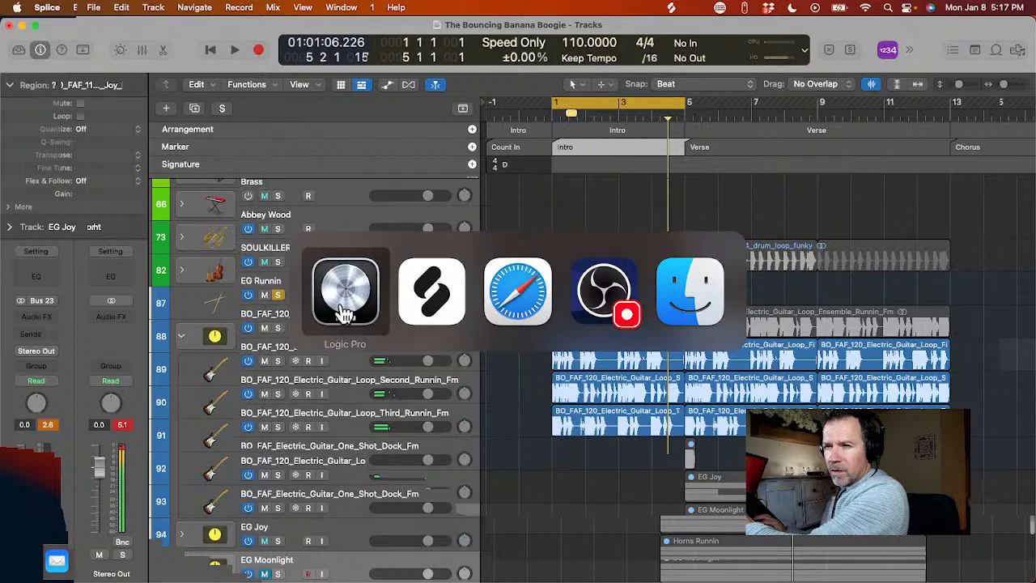
pyautogui.press('super+Tab')
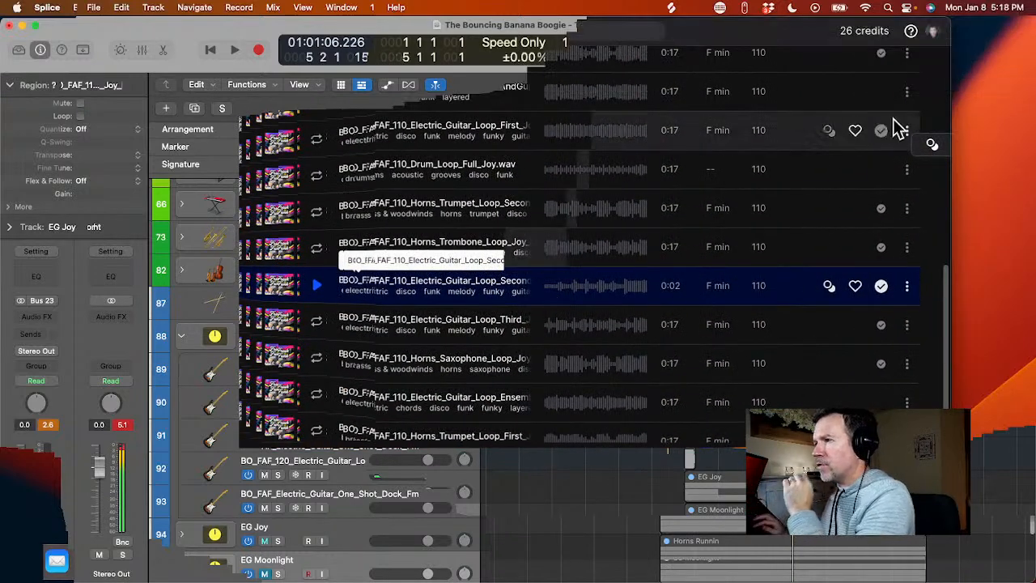
pyautogui.scroll(10, 842, 97)
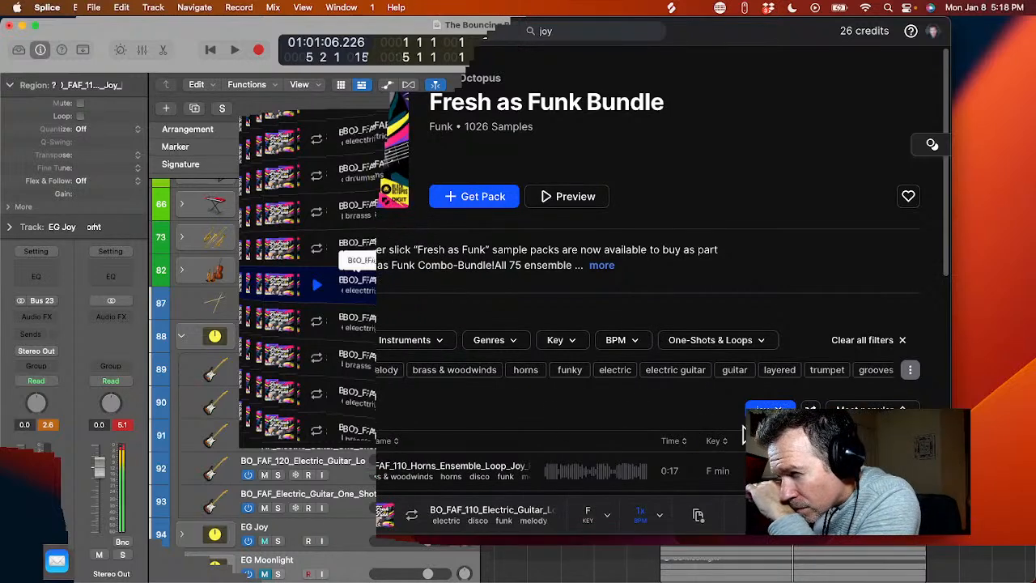
pyautogui.click(779, 410)
pyautogui.scroll(-8, 778, 412)
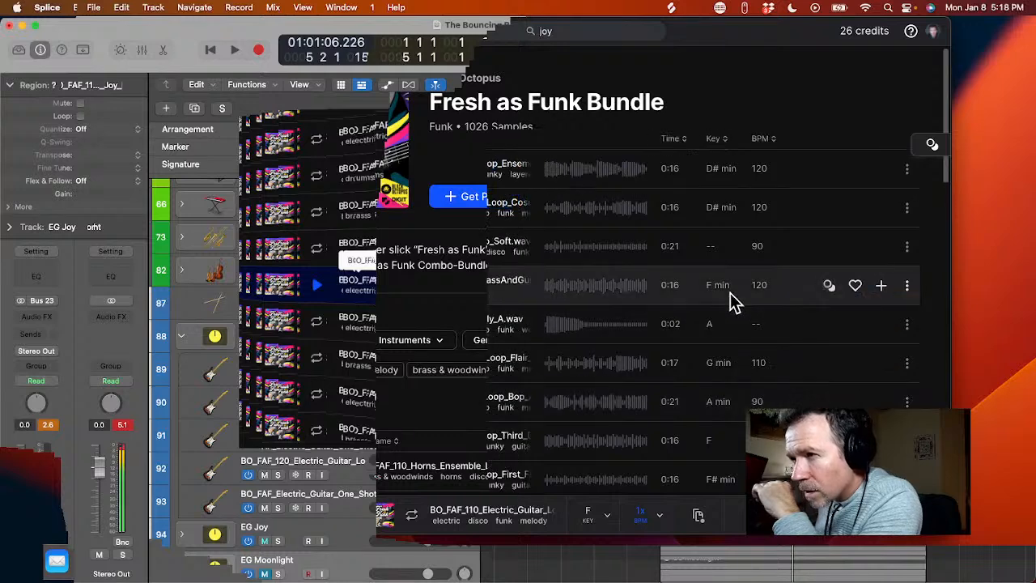
pyautogui.scroll(10, 730, 293)
pyautogui.click(784, 410)
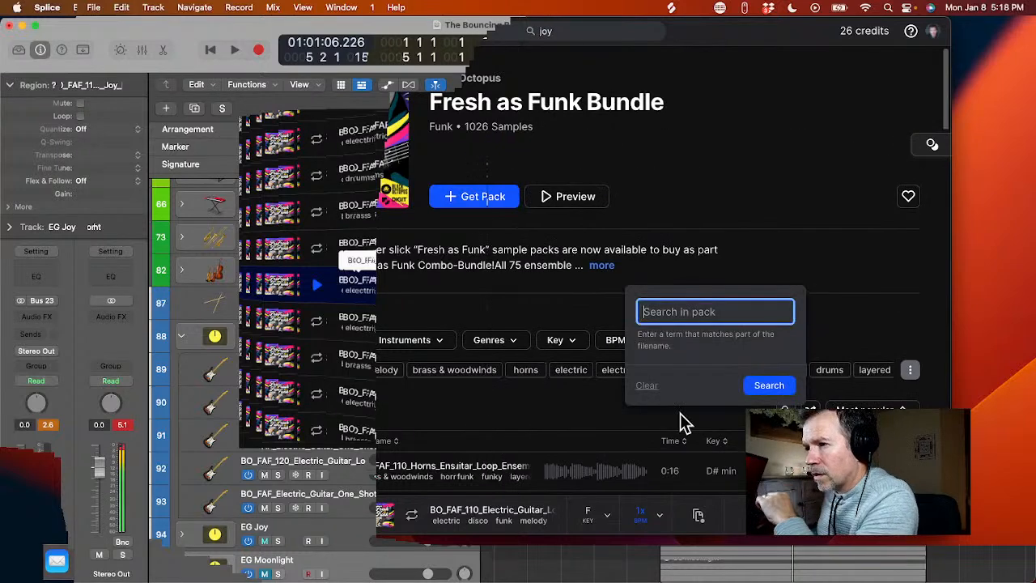
pyautogui.write('fsx')
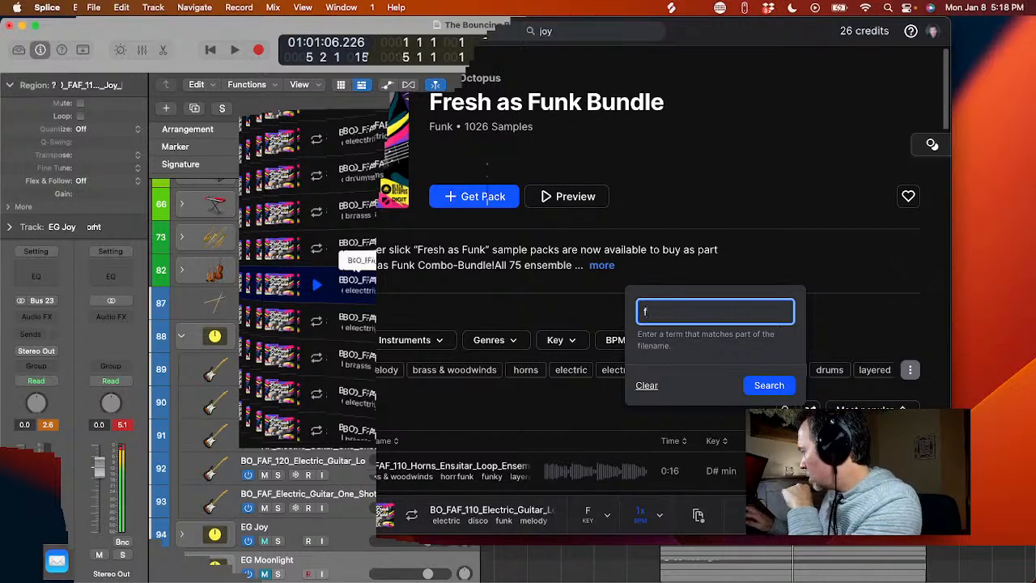
pyautogui.press('Return')
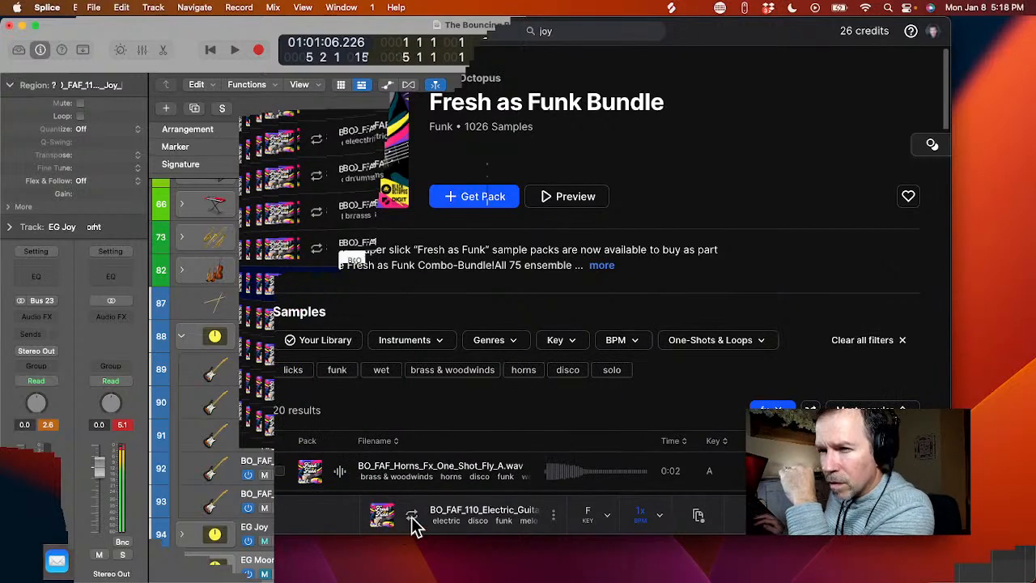
# - Preview the Fly_A horn effect one-shot and browse the other fx samples in the pack
pyautogui.click(340, 473)
pyautogui.scroll(-5, 342, 478)
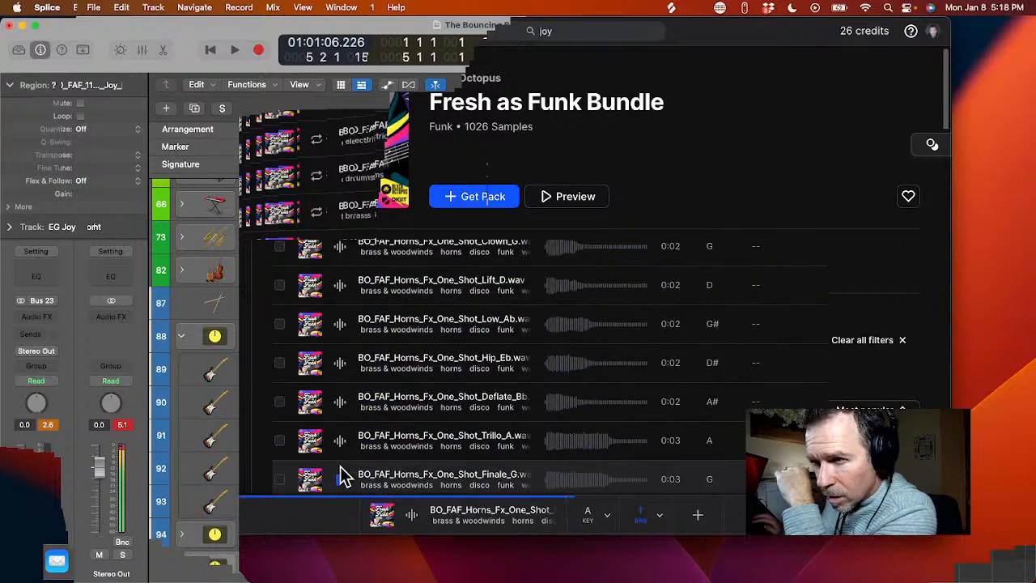
pyautogui.scroll(5, 347, 331)
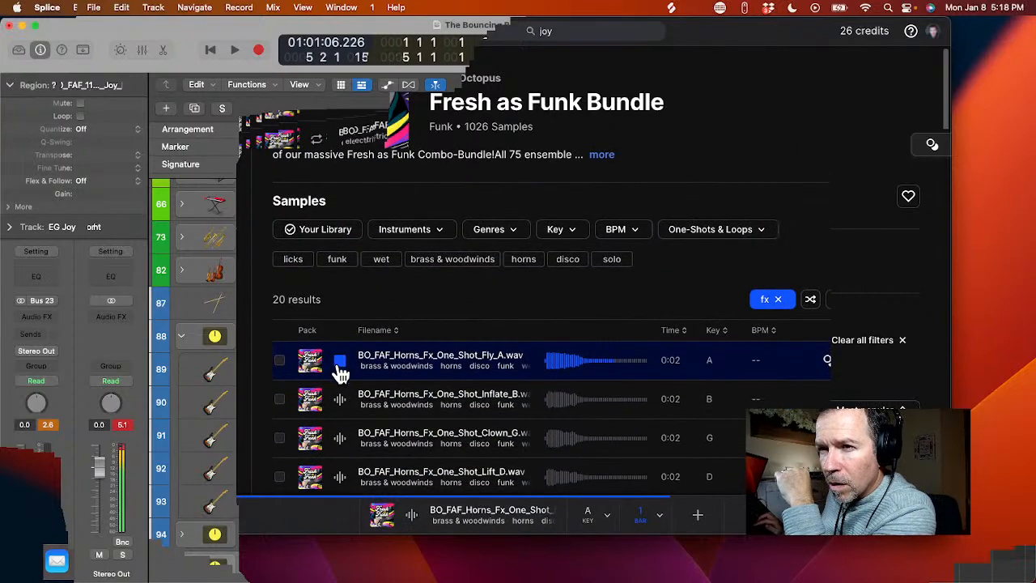
# - Open Splice Bridge on the Splice track in Logic Pro, and preview the Fly_A and Inflate_B horn one-shots in Splice
pyautogui.press('super+Tab')
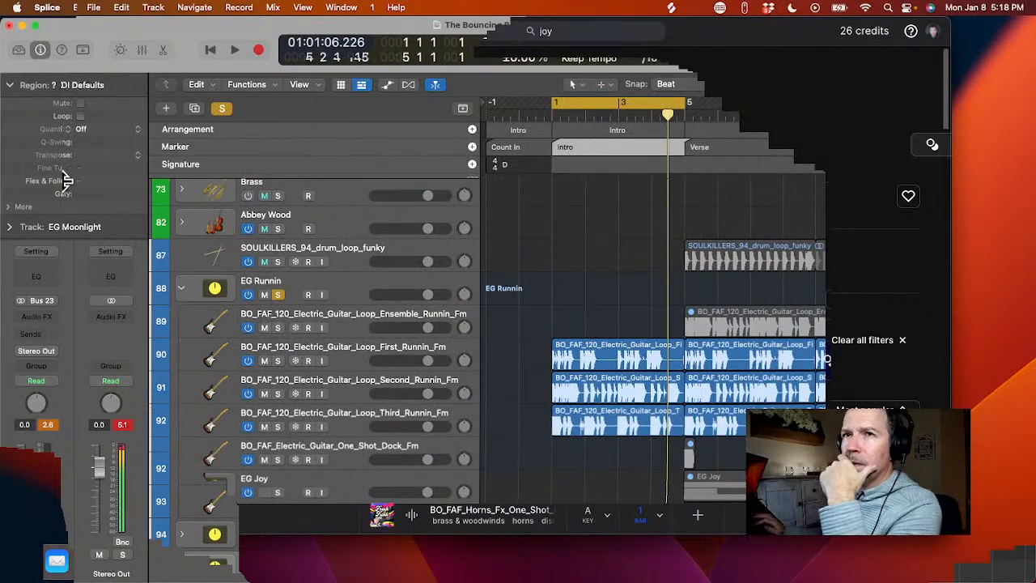
pyautogui.scroll(10, 184, 231)
pyautogui.scroll(5, 185, 230)
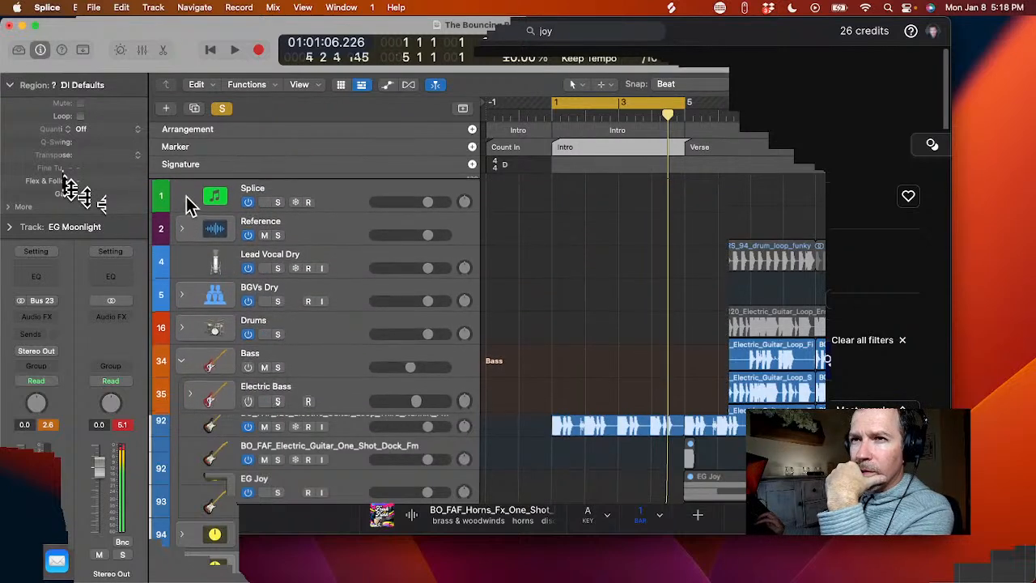
pyautogui.click(33, 300)
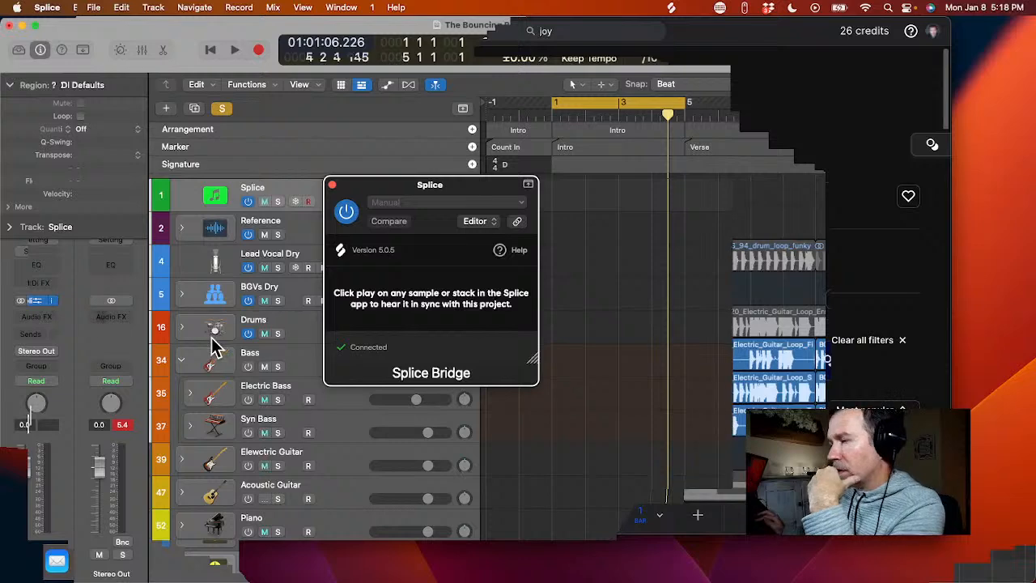
pyautogui.click(340, 362)
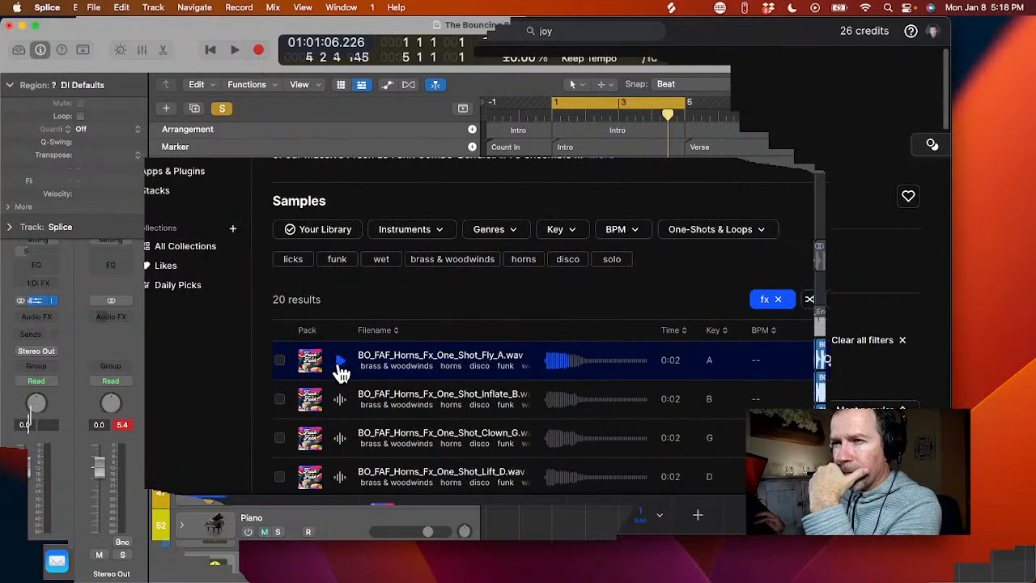
pyautogui.click(340, 400)
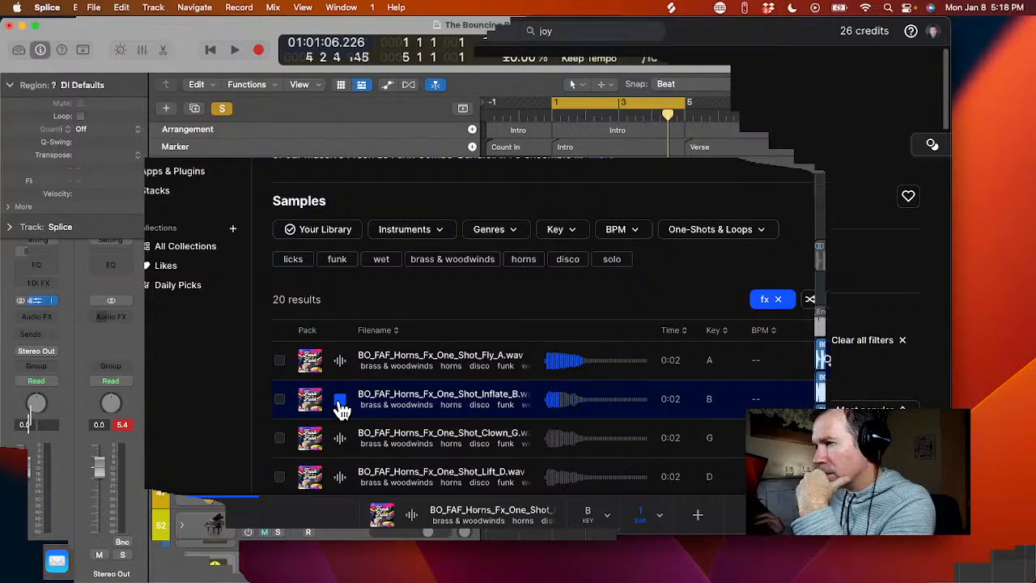
# - Clear the active solos in Logic Pro, and preview the Clown_G and Lift_D horn one-shots in Splice
pyautogui.press('super+Tab')
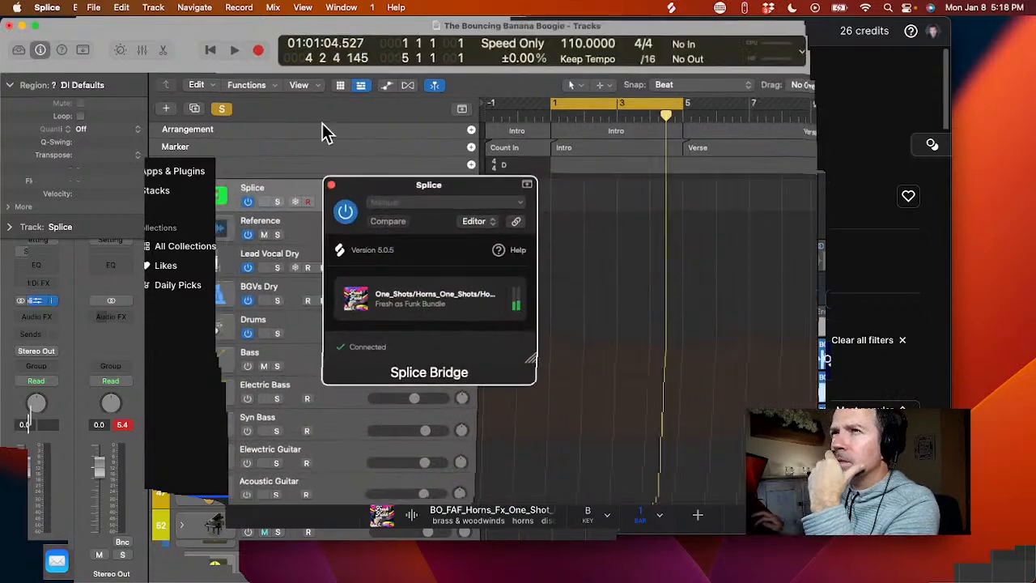
pyautogui.click(226, 109)
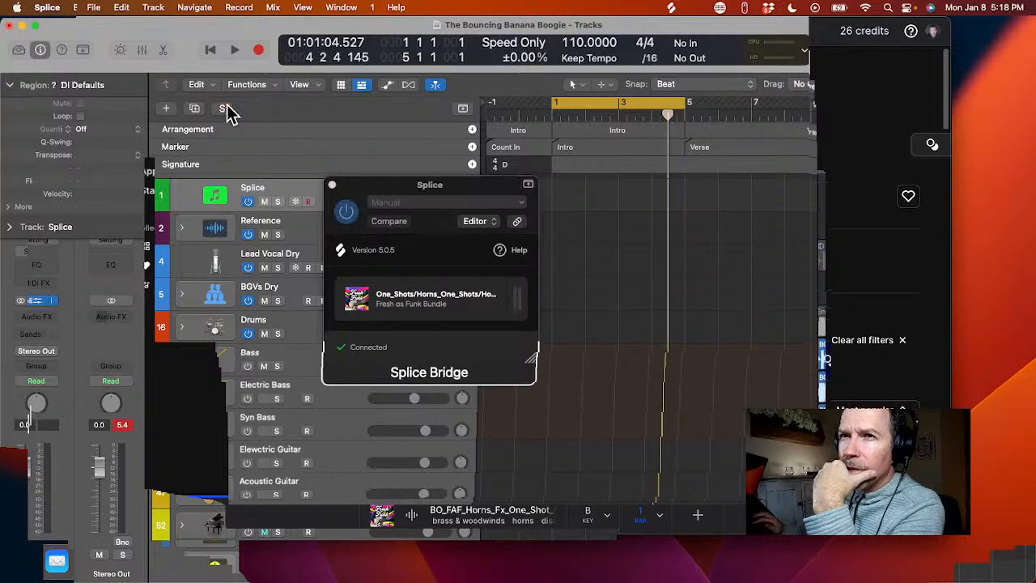
pyautogui.press('super+Tab')
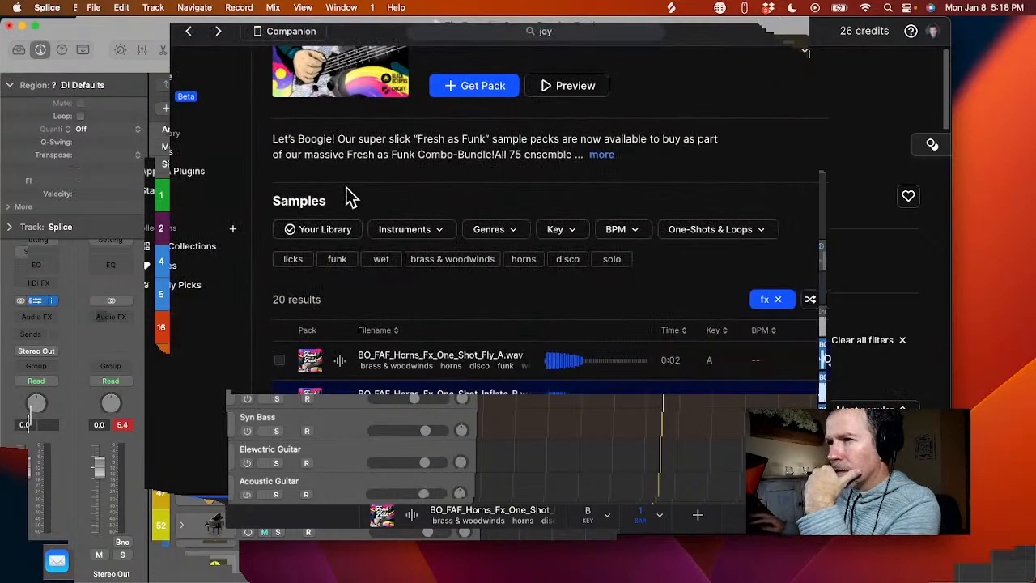
pyautogui.press('Down')
pyautogui.press('Down')
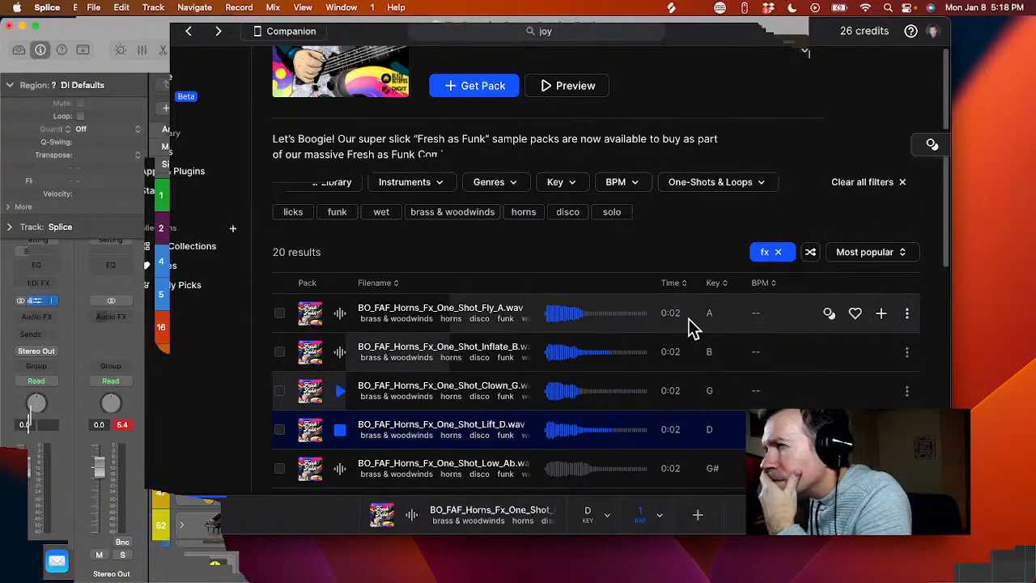
# - Remove the fx filter from the Fresh as Funk Bundle and search the pack for riser
pyautogui.click(778, 253)
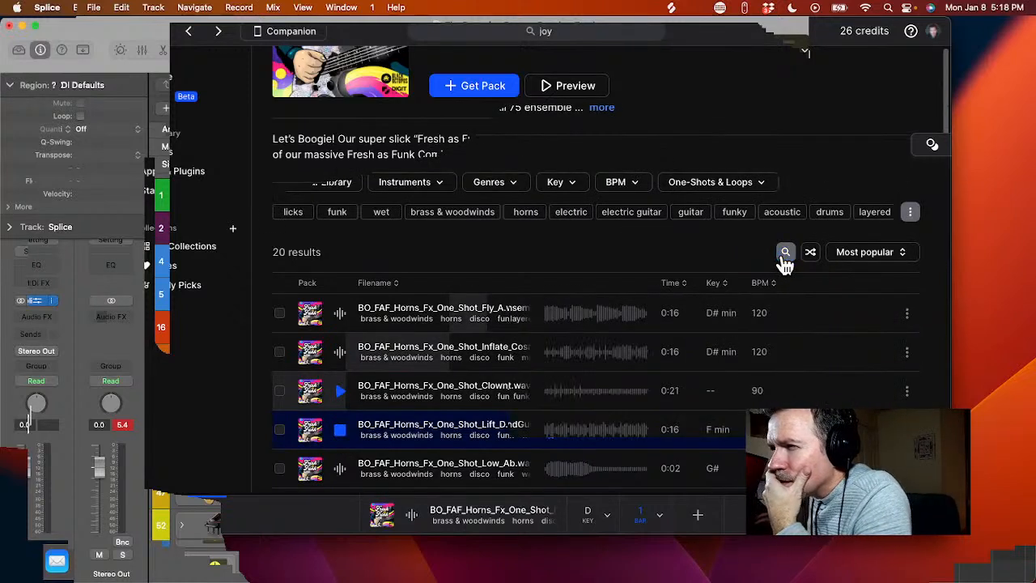
pyautogui.click(785, 254)
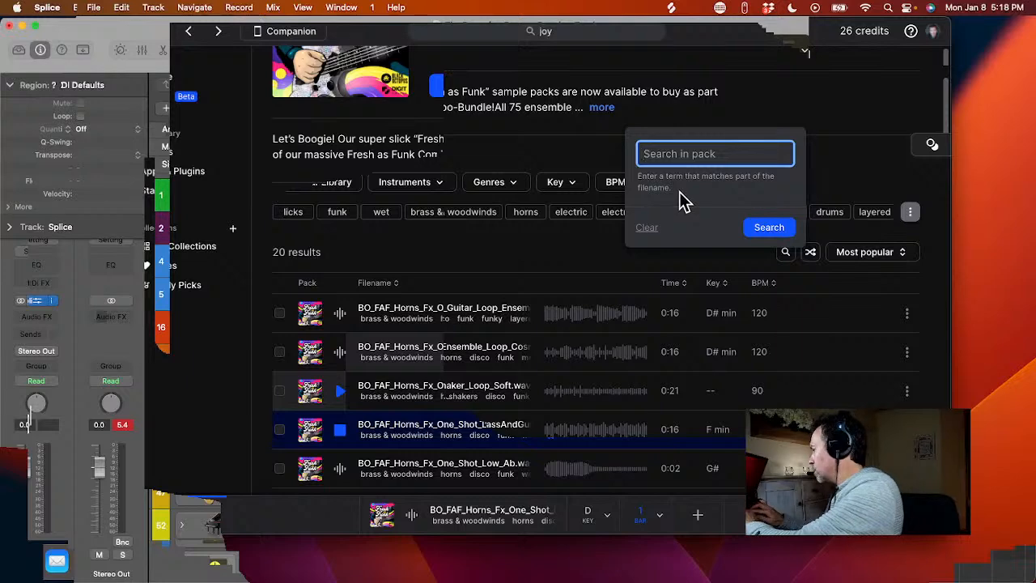
pyautogui.write('riser')
pyautogui.press('Return')
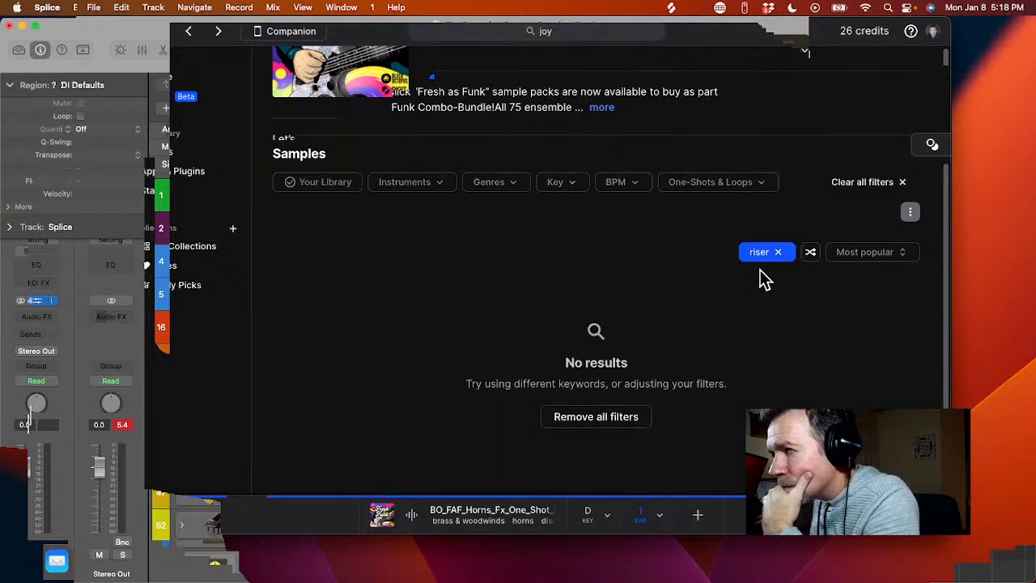
# - Clear the pack search, search all of Splice for riser and preview the TS_DARK_CHILL reverse wipeout one-shot
pyautogui.click(779, 253)
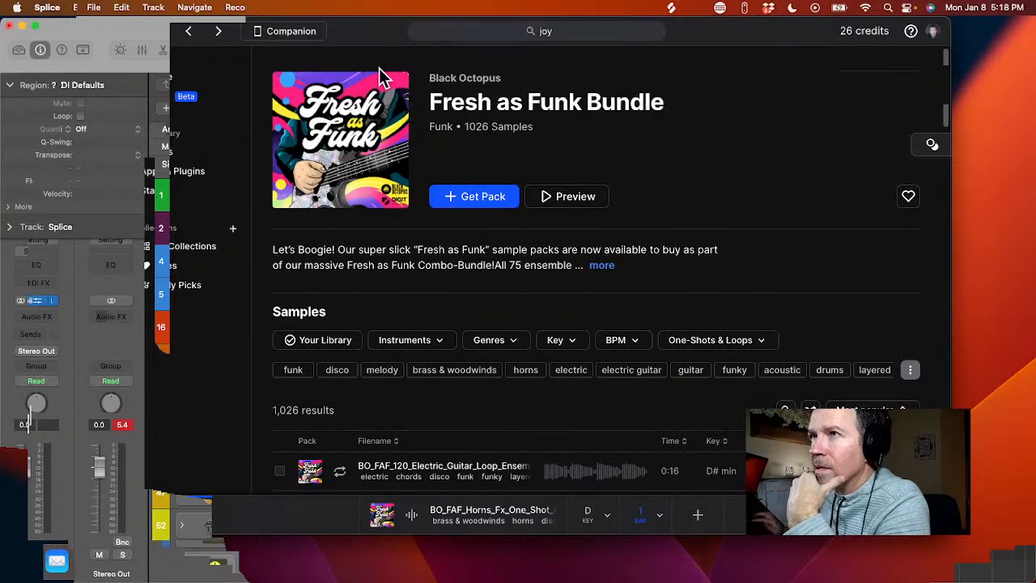
pyautogui.click(548, 31)
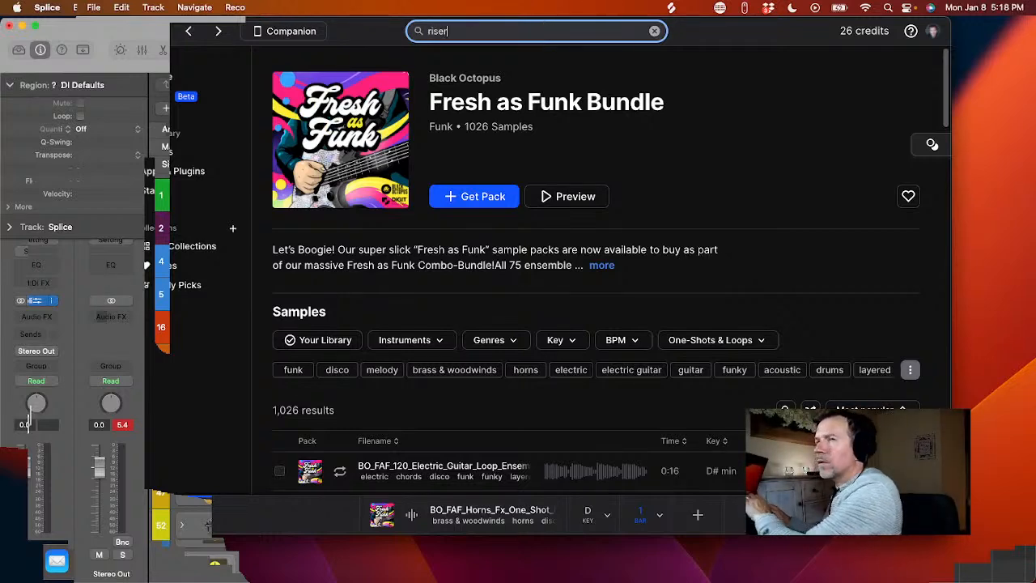
pyautogui.press('Return')
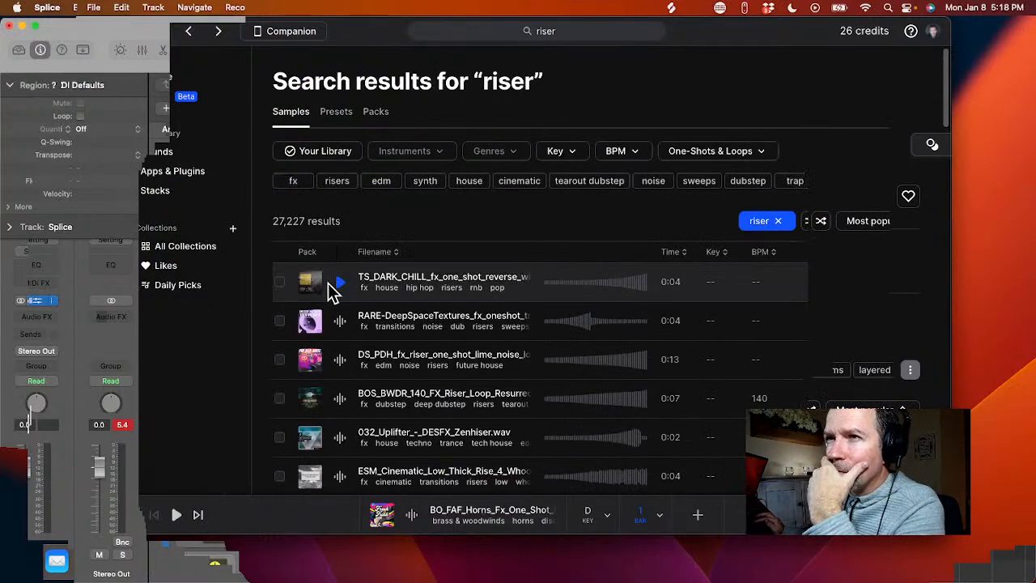
pyautogui.click(337, 285)
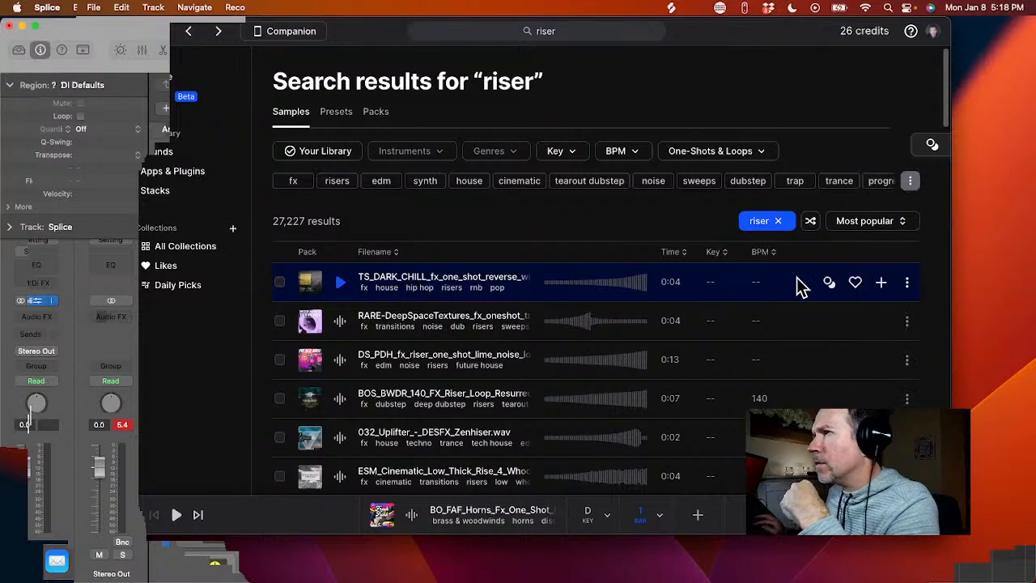
# - Add the TS_DARK_CHILL reverse wipeout sample to the library and place it on a new track in Logic Pro, leading into the Verse
pyautogui.click(881, 283)
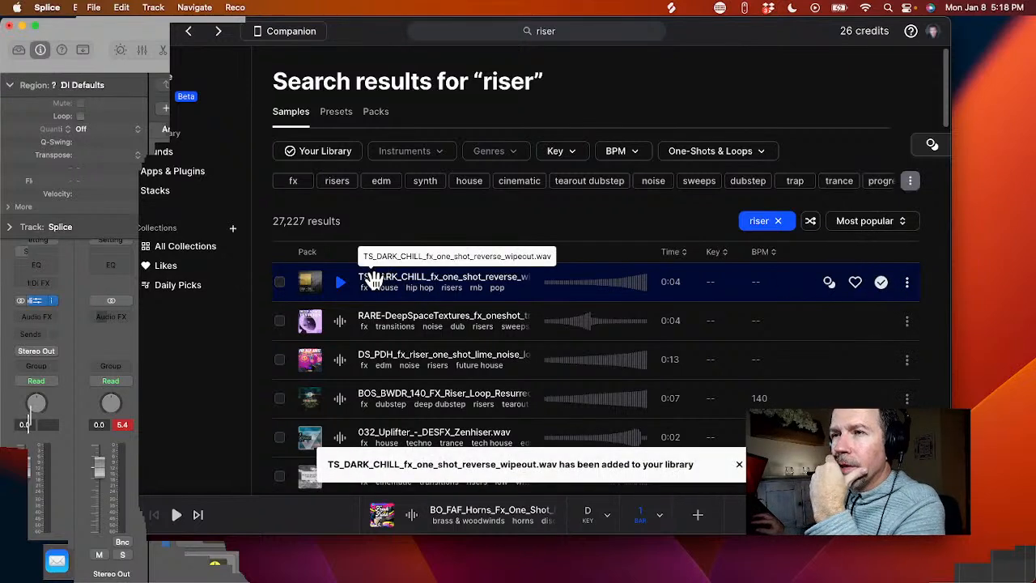
pyautogui.moveTo(373, 280); pyautogui.dragTo(640, 564)
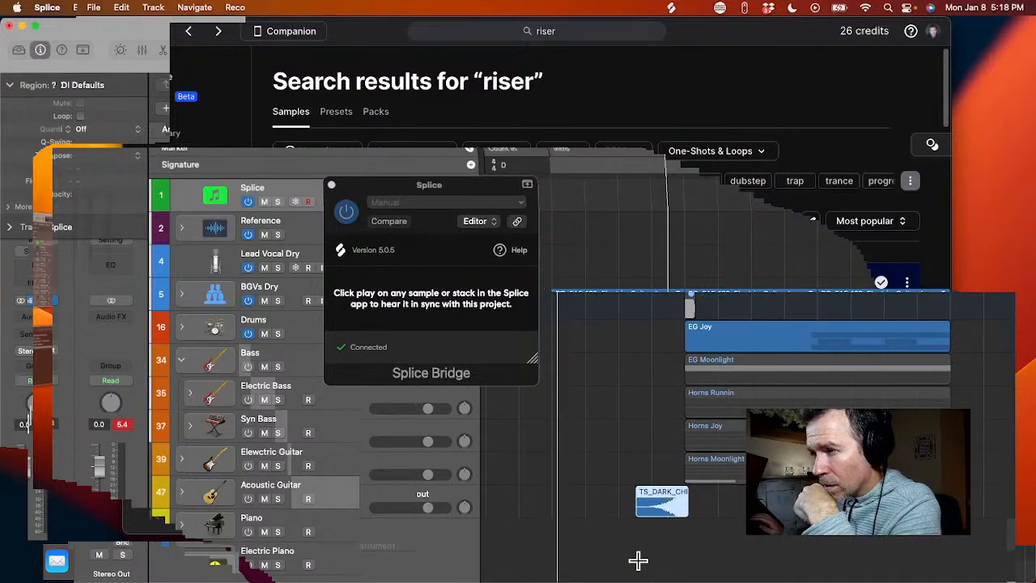
# - With snapping off, nudge the reverse wipeout region earlier so it ends at bar 5, and set snapping back to Beat
pyautogui.click(647, 555)
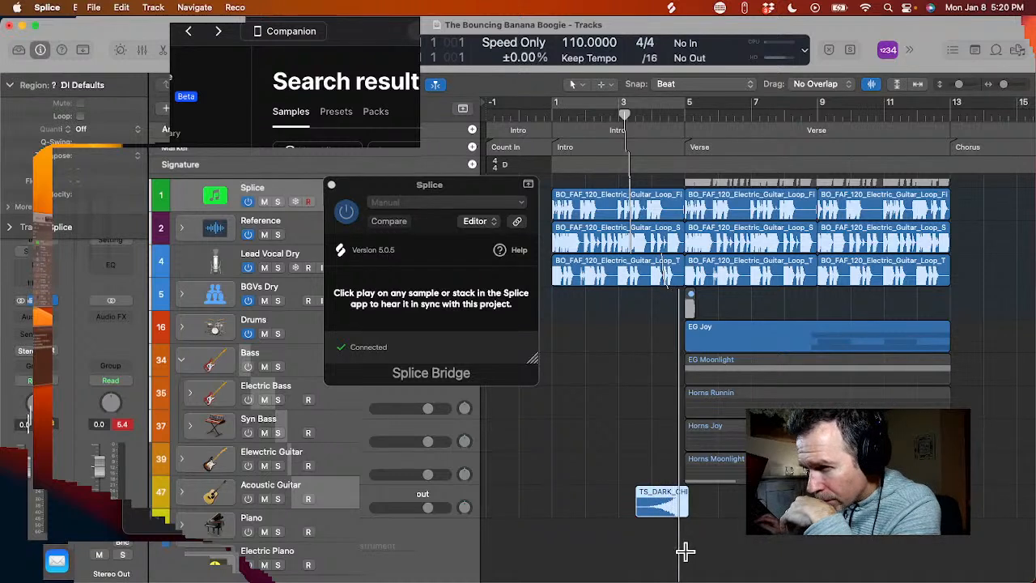
pyautogui.press('super+Right')
pyautogui.press('super+Right')
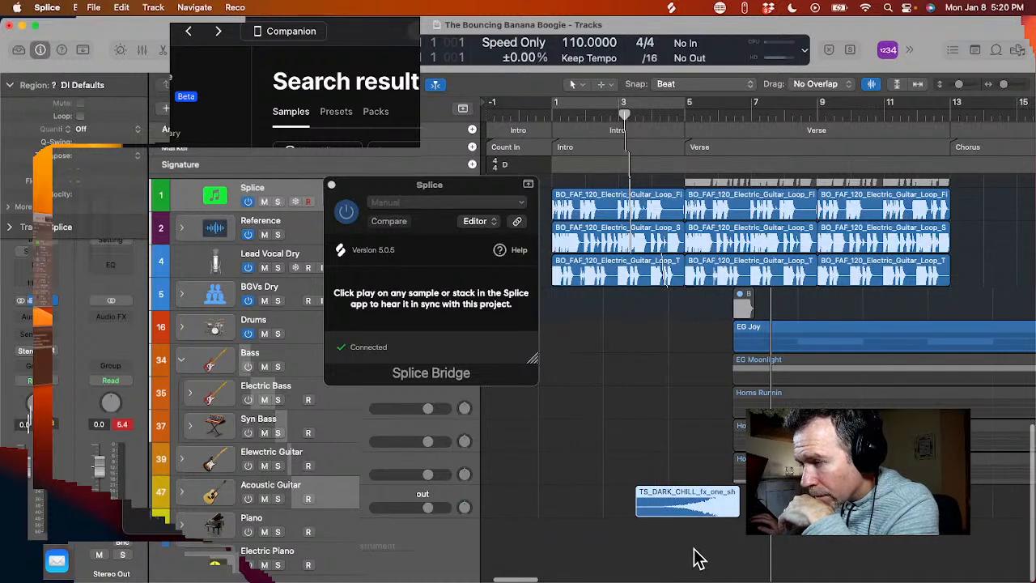
pyautogui.press('super+Right')
pyautogui.press('super+Right')
pyautogui.press('super+Right')
pyautogui.press('super+Left')
pyautogui.hscroll(3, 728, 552)
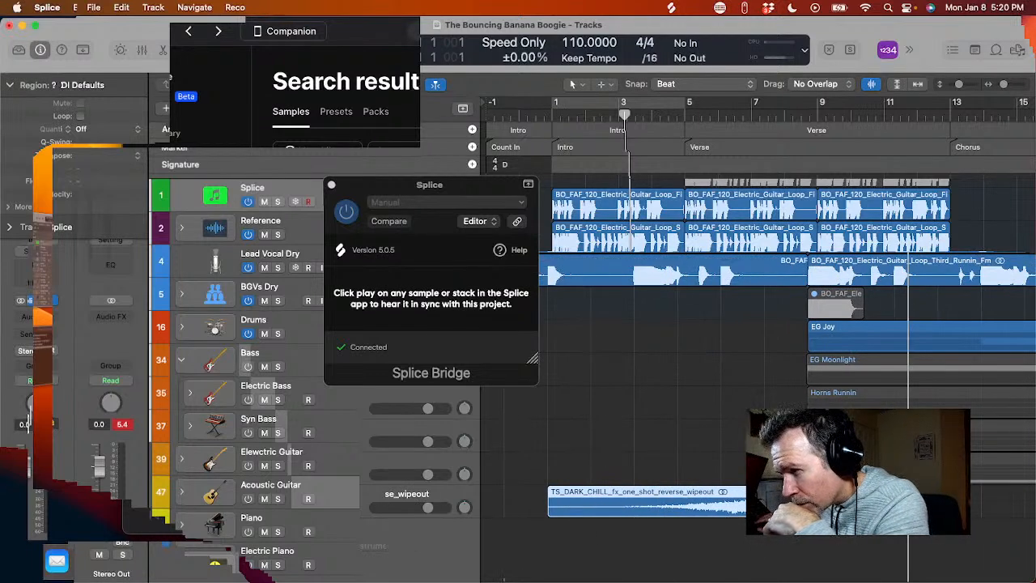
pyautogui.press('super+Right')
pyautogui.press('super+Right')
pyautogui.press('super+Right')
pyautogui.press('super+Left')
pyautogui.press('super+Left')
pyautogui.hscroll(3, 696, 504)
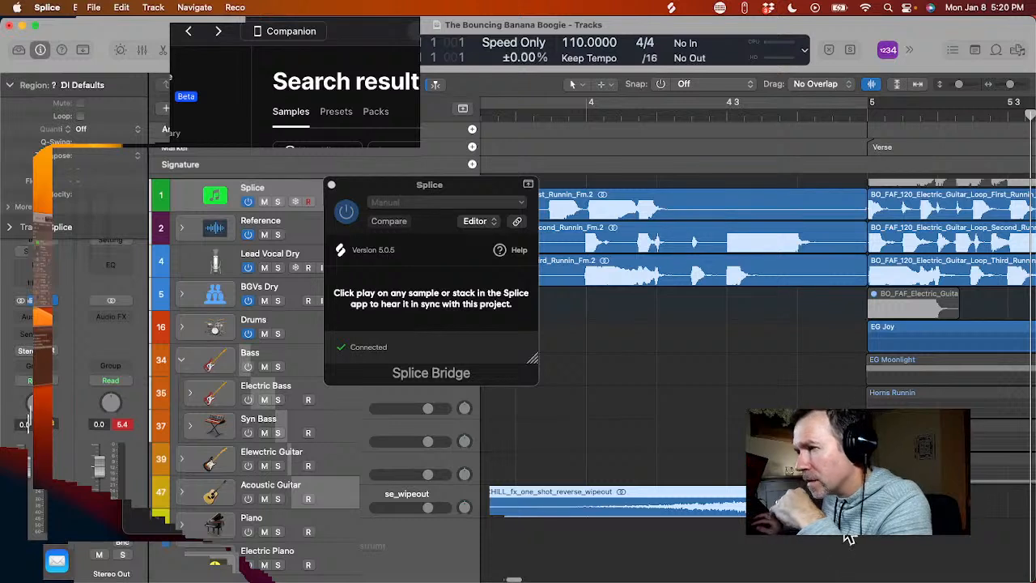
pyautogui.moveTo(687, 506); pyautogui.dragTo(662, 506)
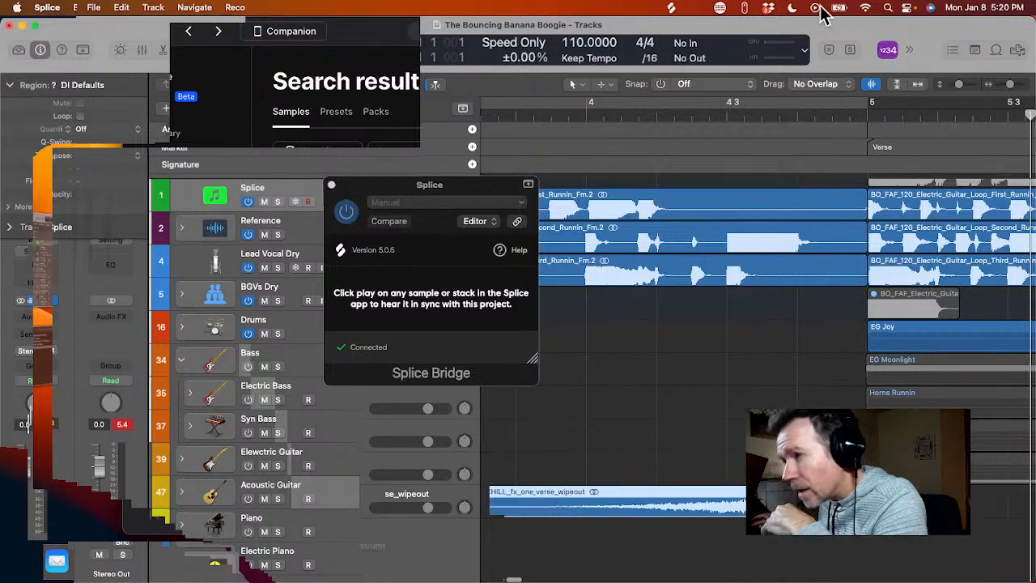
pyautogui.click(746, 86)
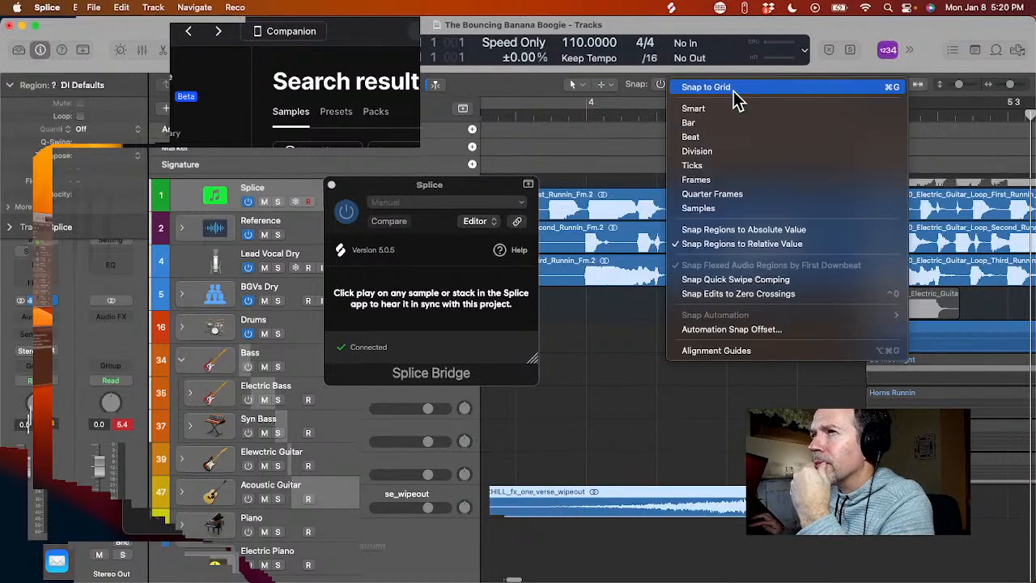
pyautogui.click(691, 137)
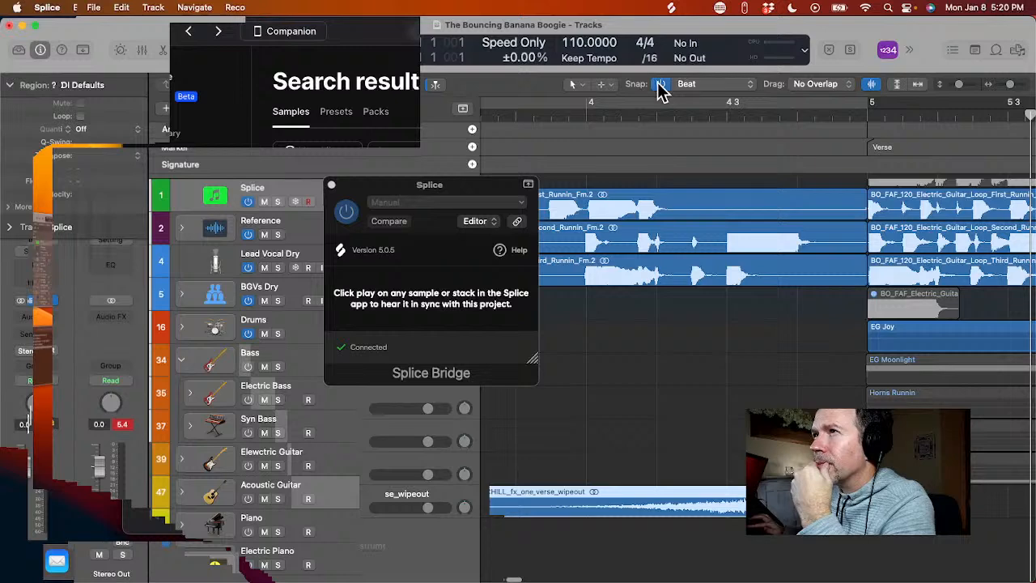
# - Play the reverse wipeout from bar 3 into the Verse, and close the Splice Bridge window
pyautogui.hscroll(5, 675, 166)
pyautogui.scroll(-8, 705, 296)
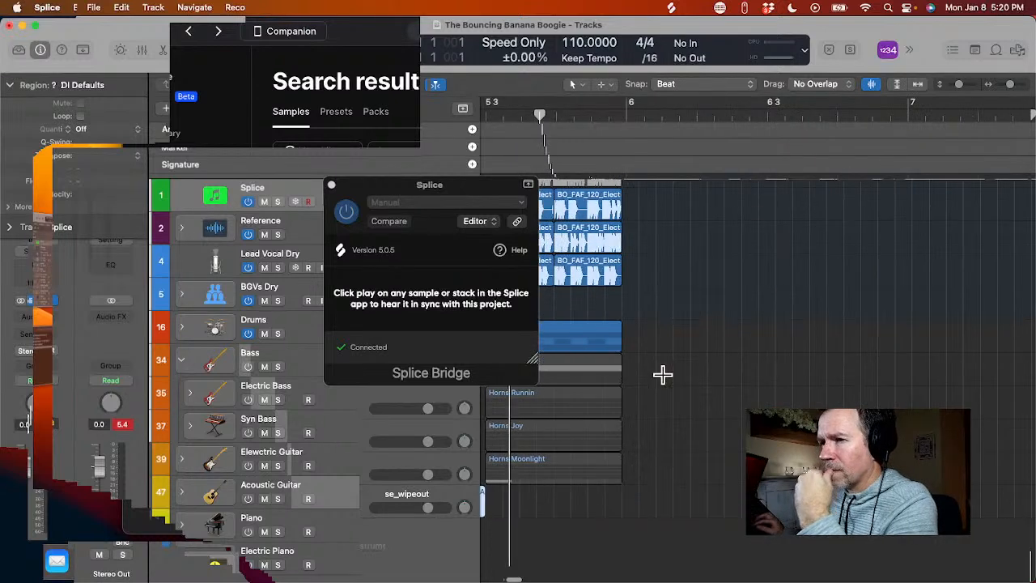
pyautogui.hscroll(-3, 662, 375)
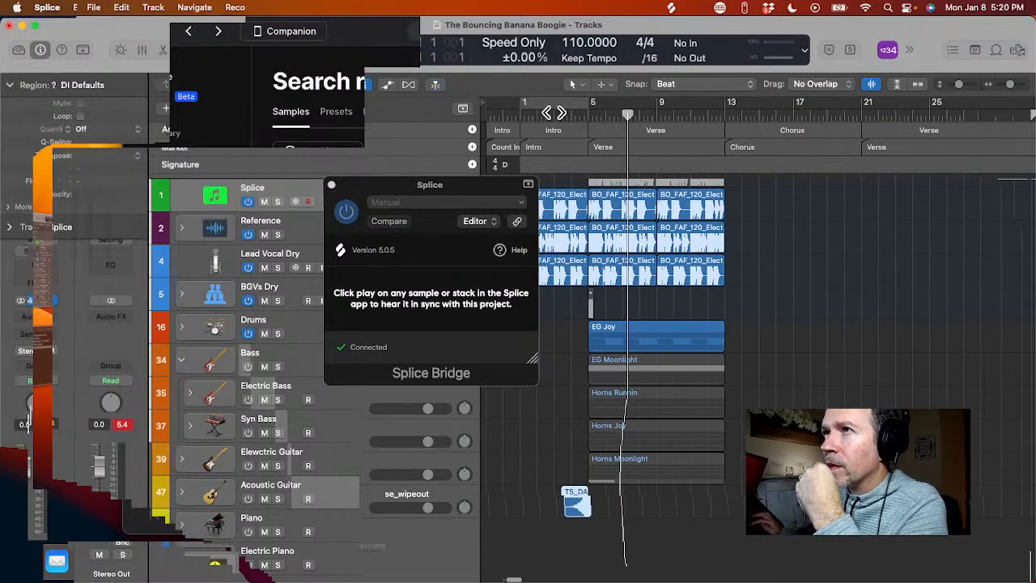
pyautogui.click(555, 112)
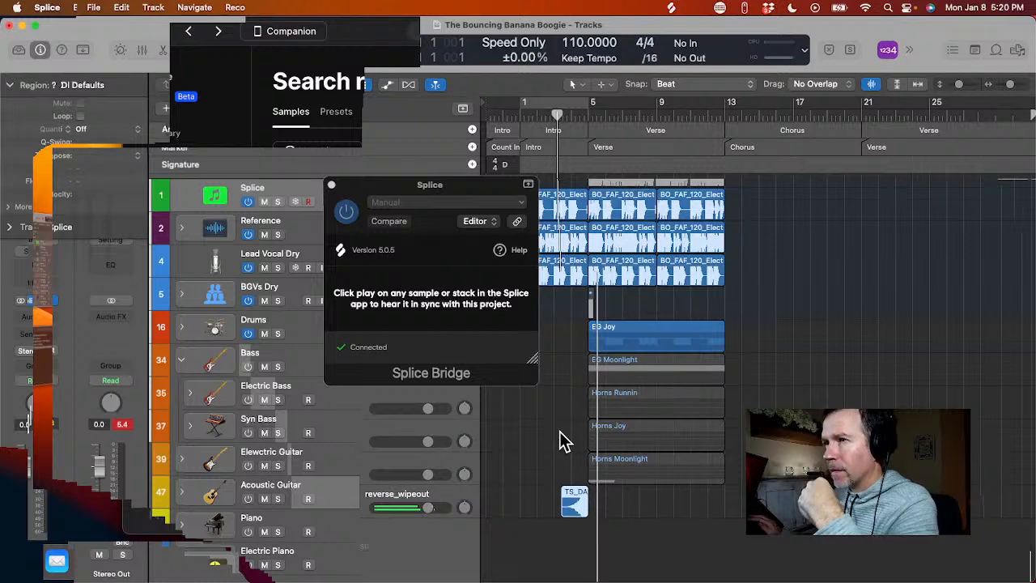
pyautogui.click(333, 185)
pyautogui.scroll(5, 563, 215)
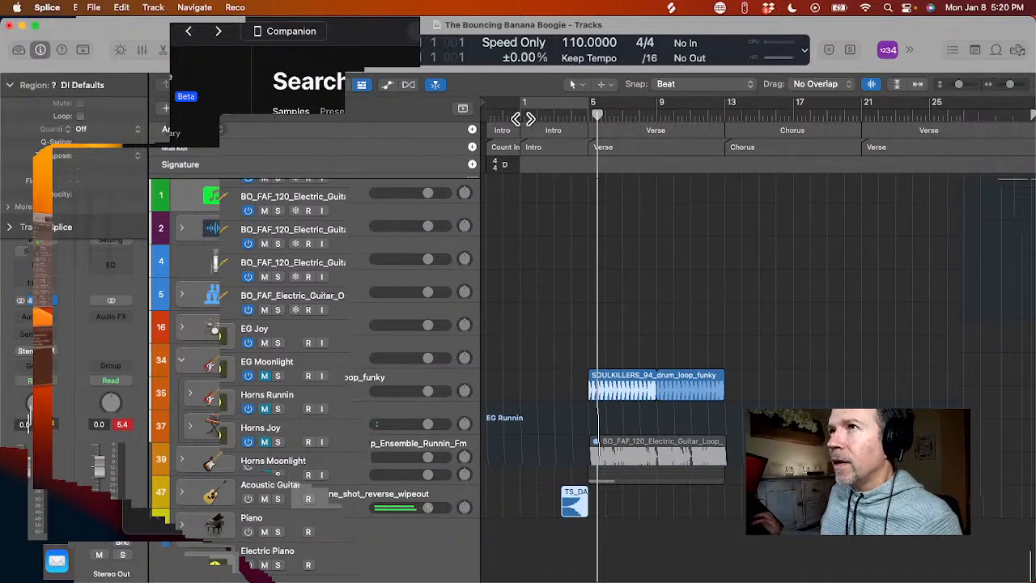
# - Mute the EG Joy stack and play the song from the Intro into the Verse
pyautogui.click(523, 118)
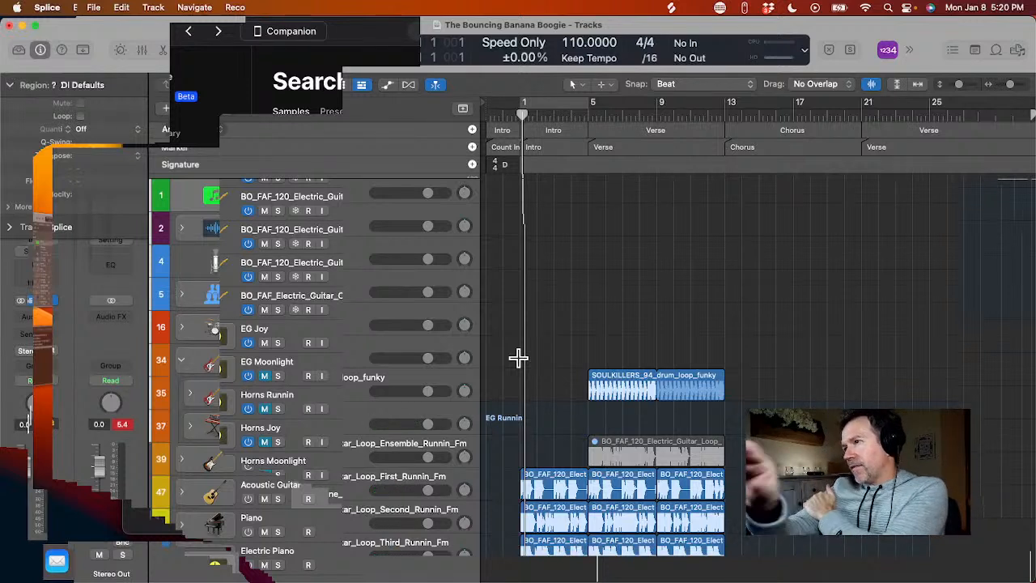
pyautogui.scroll(-5, 517, 358)
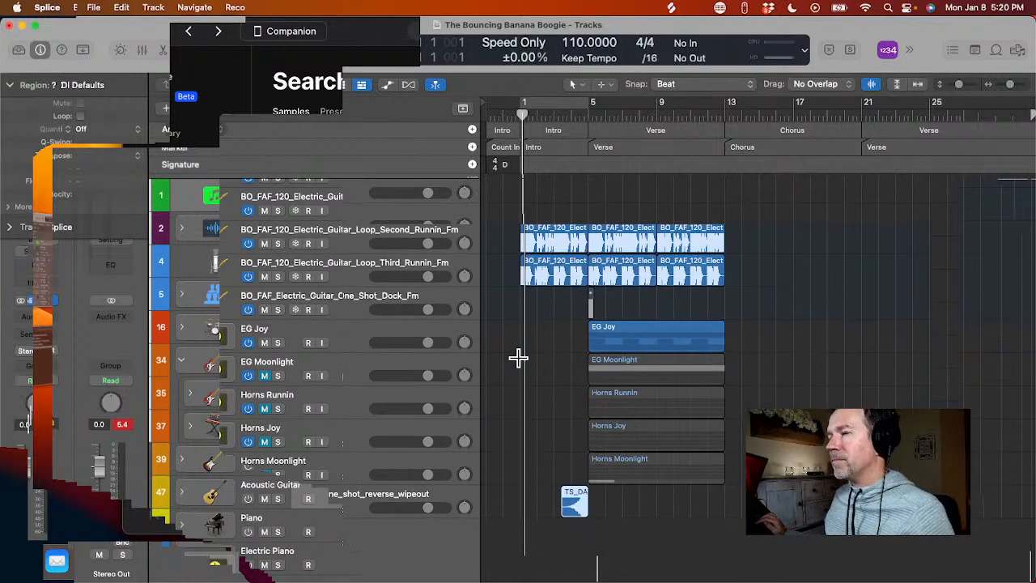
pyautogui.scroll(3, 518, 358)
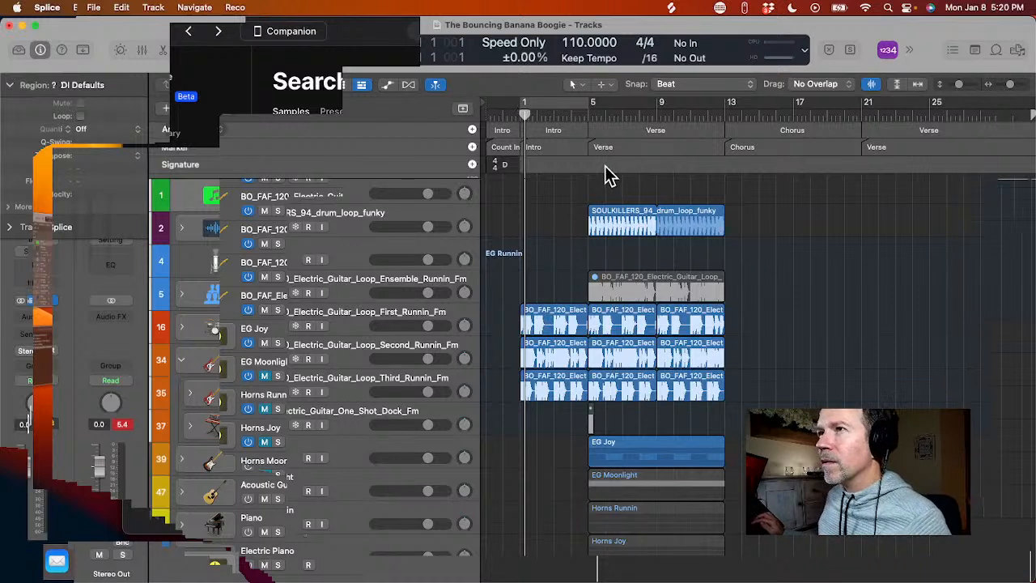
pyautogui.press('space')
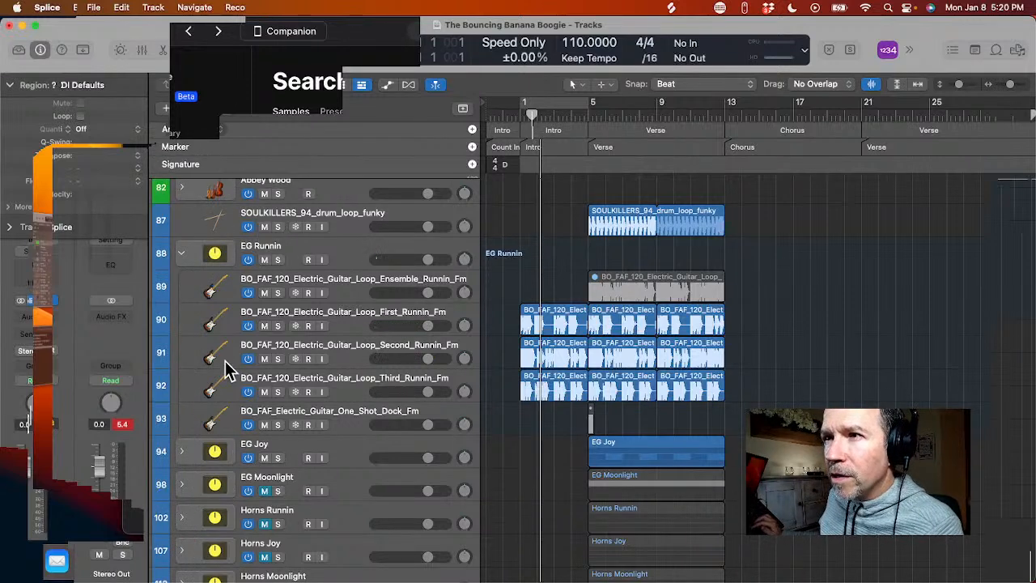
pyautogui.scroll(-3, 225, 361)
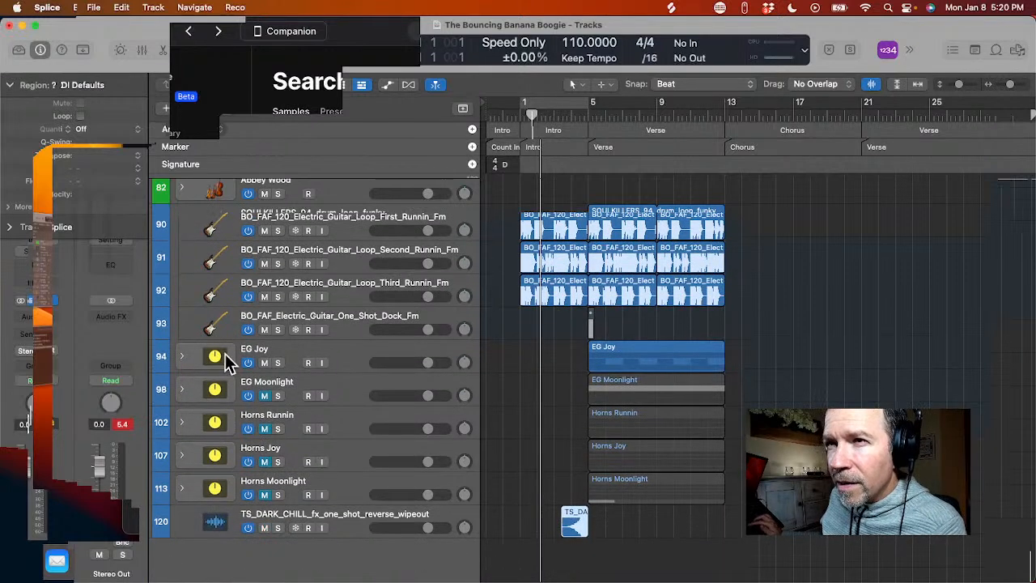
pyautogui.click(265, 361)
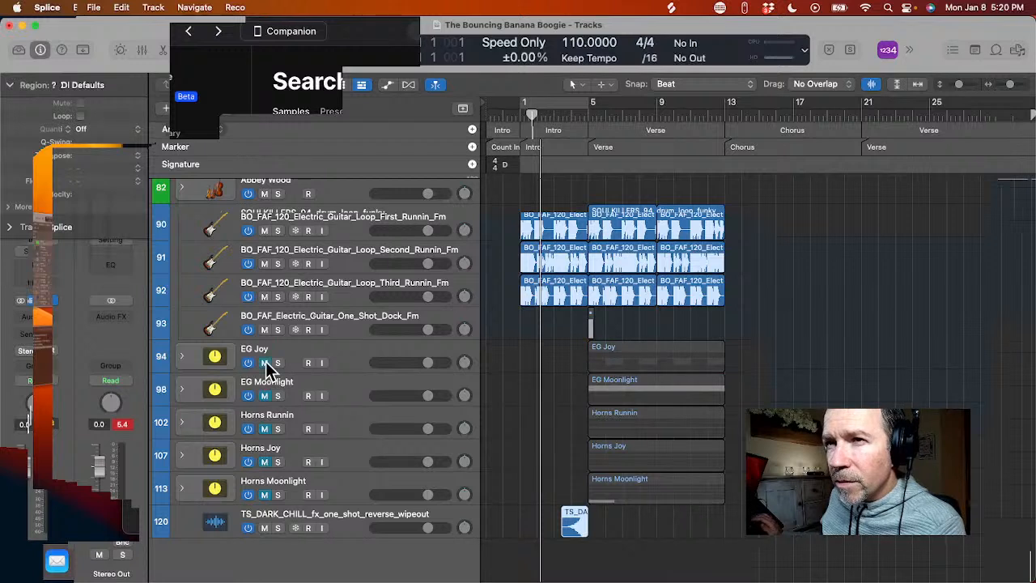
pyautogui.press('space')
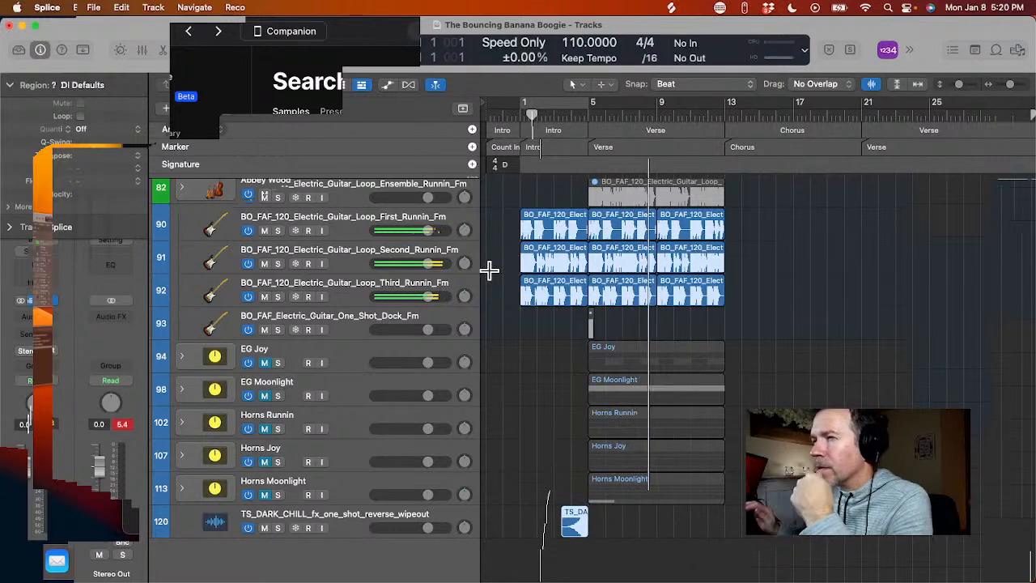
# - Lower the EG Runnin stack's volume to -4.9 dB and replay from the start of the Verse
pyautogui.moveTo(489, 270); pyautogui.dragTo(575, 228)
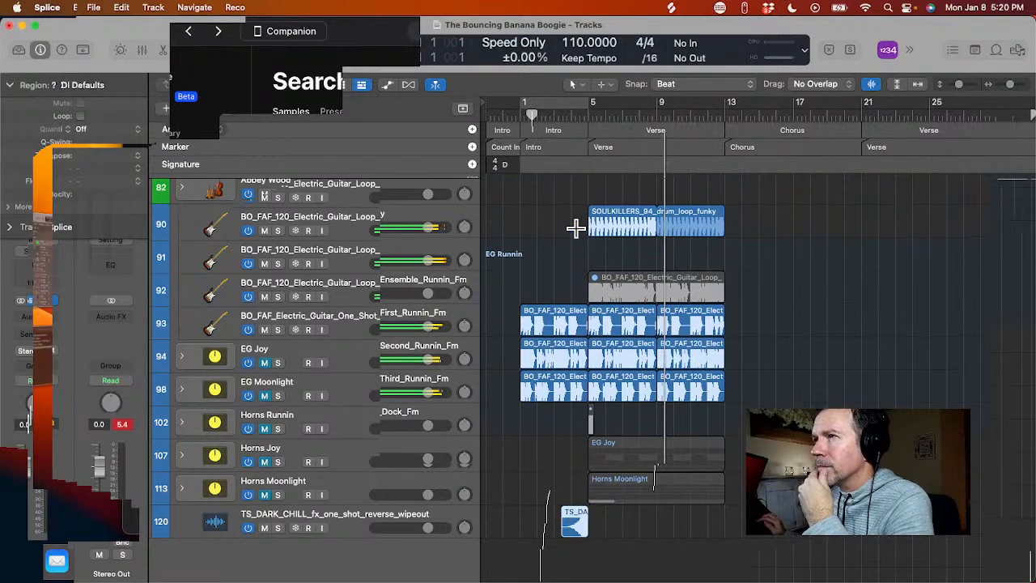
pyautogui.scroll(1, 575, 228)
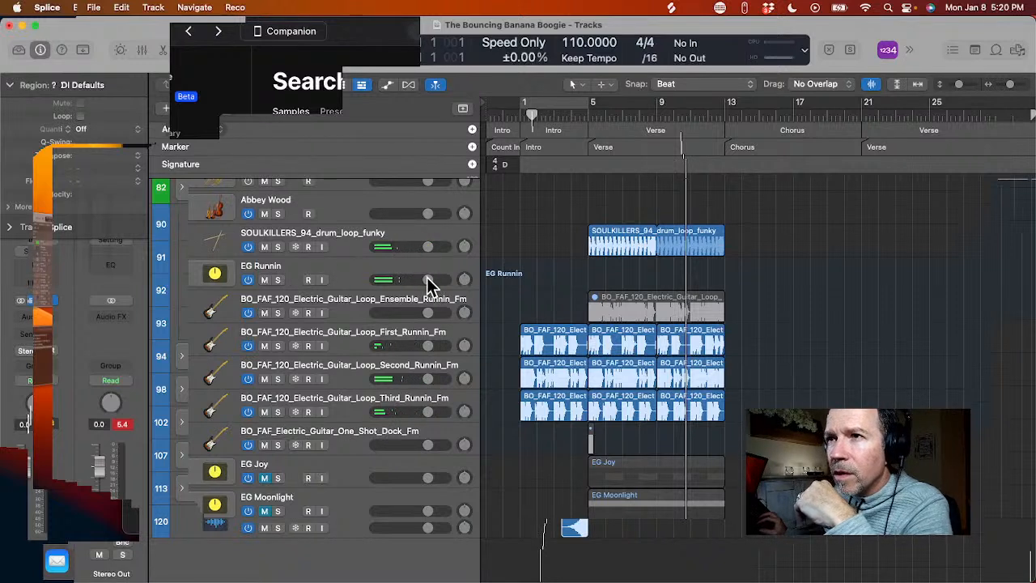
pyautogui.moveTo(426, 278); pyautogui.dragTo(411, 279)
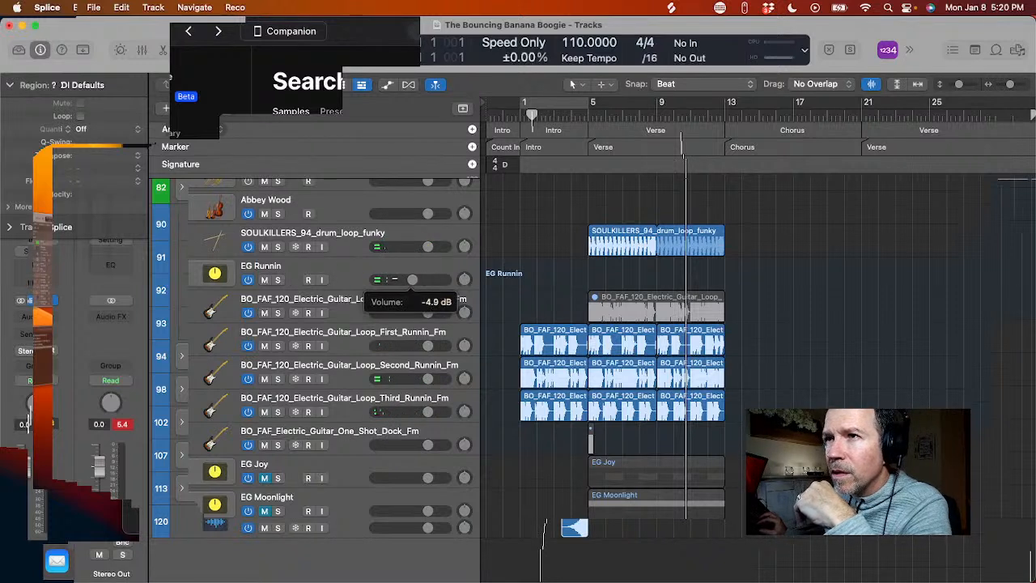
pyautogui.click(590, 116)
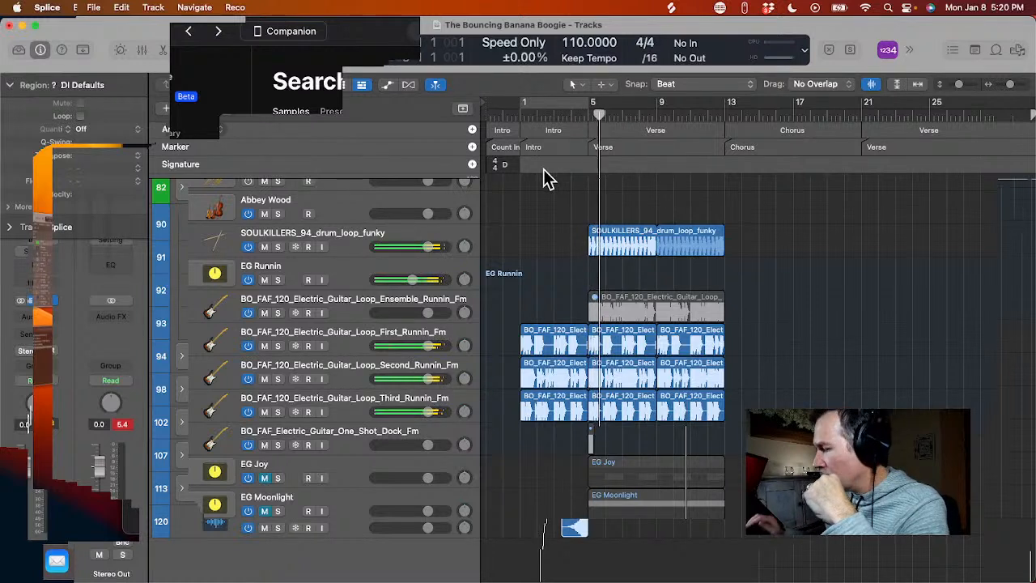
# - Set a cycle range from bar 9 to bar 13, expand the Electric Bass stack and select the Bass DI track
pyautogui.press('XF86AudioRaiseVolume')
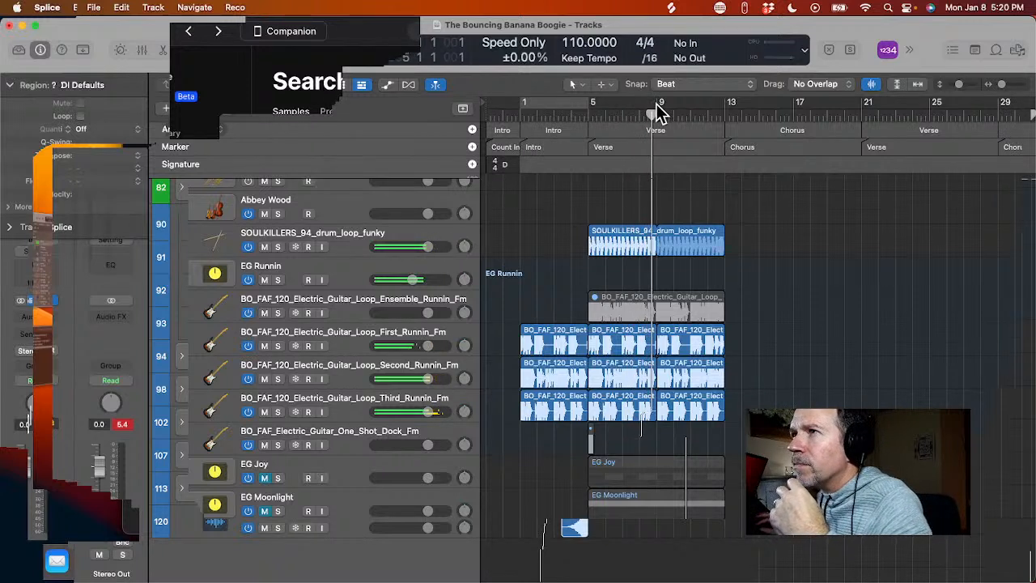
pyautogui.moveTo(657, 112); pyautogui.dragTo(725, 121)
pyautogui.scroll(8, 224, 289)
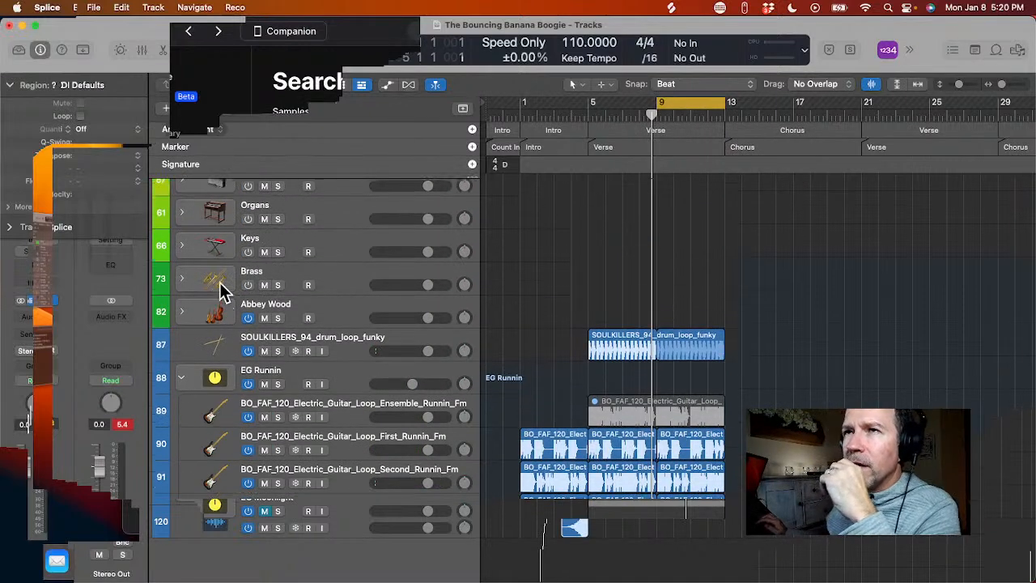
pyautogui.scroll(5, 225, 289)
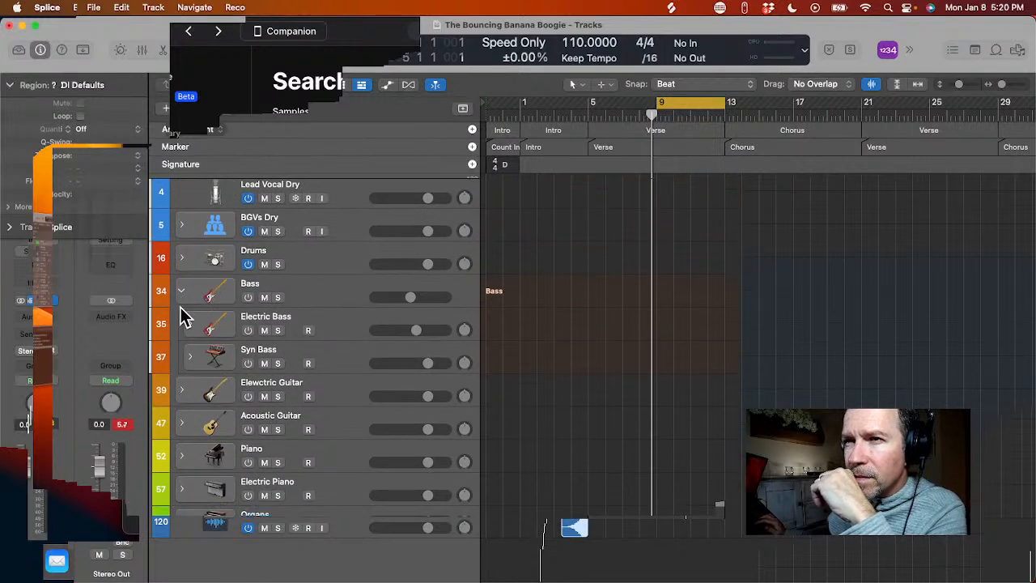
pyautogui.click(188, 326)
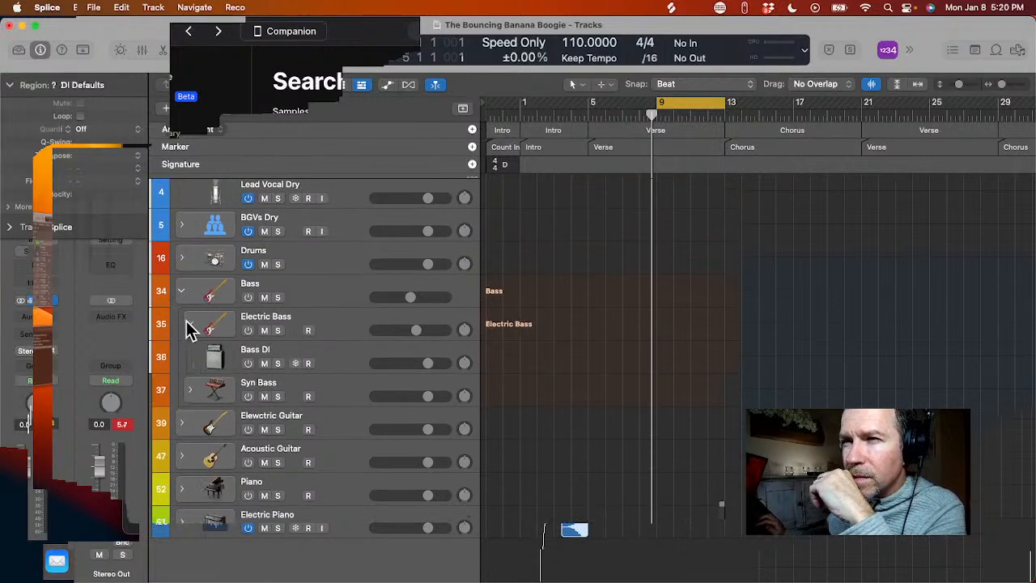
pyautogui.click(237, 357)
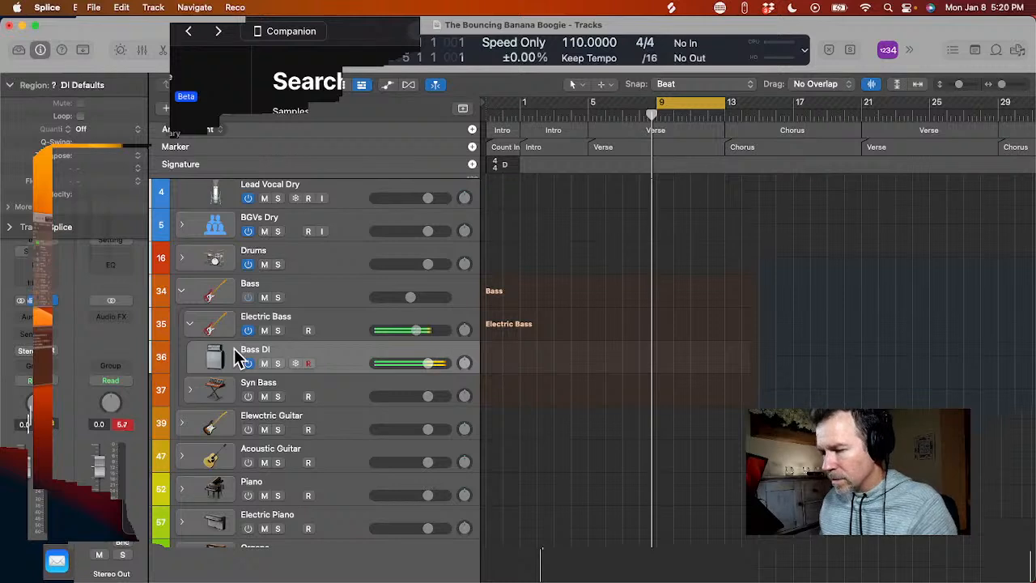
# - Record a bass part on the Bass DI track over bars 9 to 13 of the Verse
pyautogui.press('space')
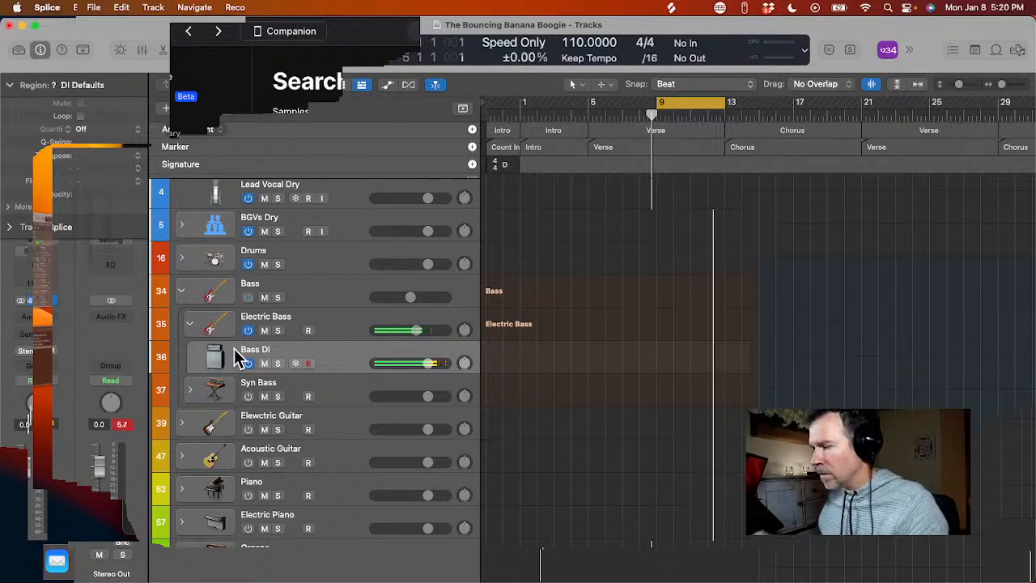
pyautogui.press('r')
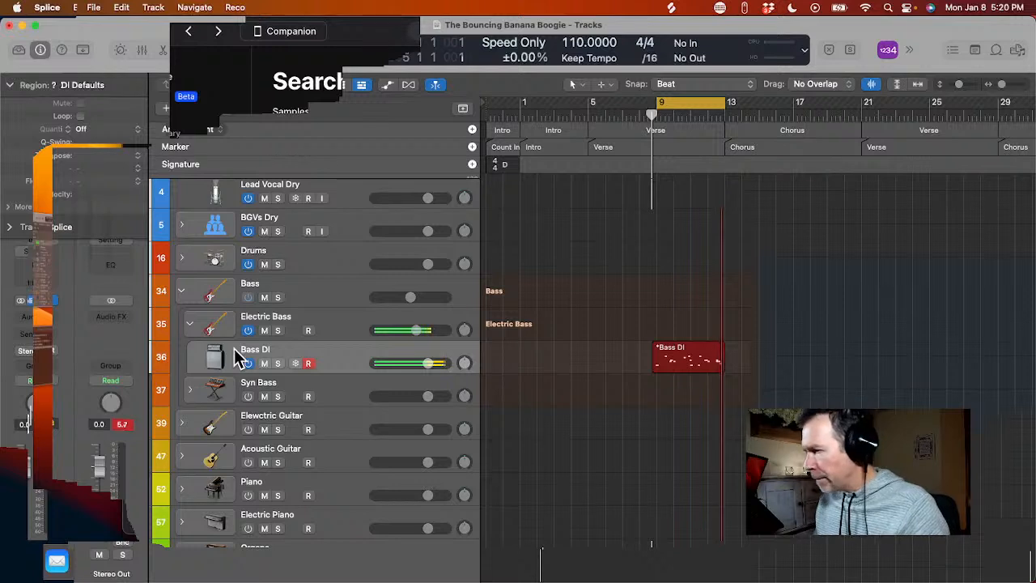
pyautogui.press('space')
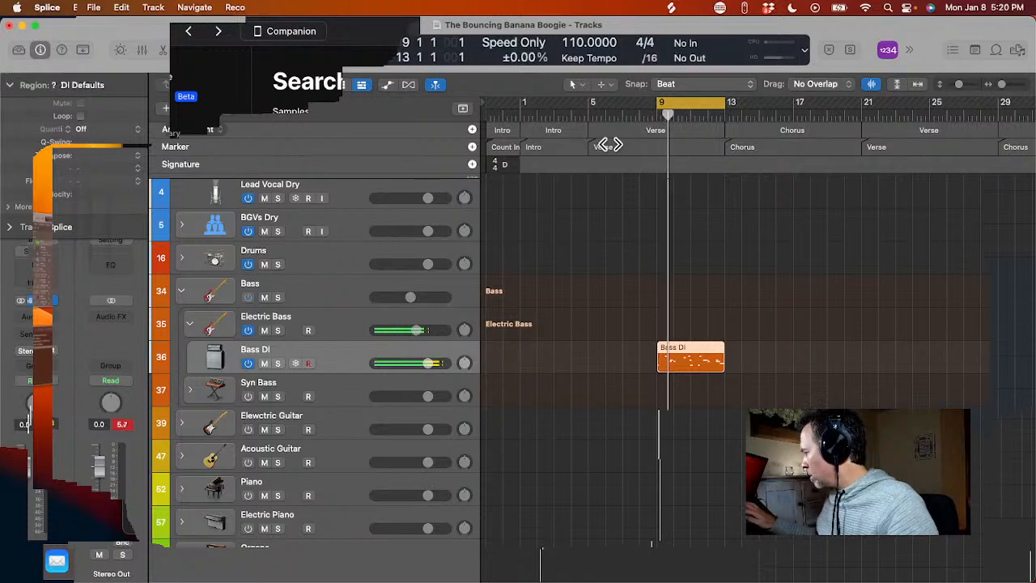
# - Examine the recorded Bass DI notes in the Piano Roll during playback, then stop
pyautogui.press('p')
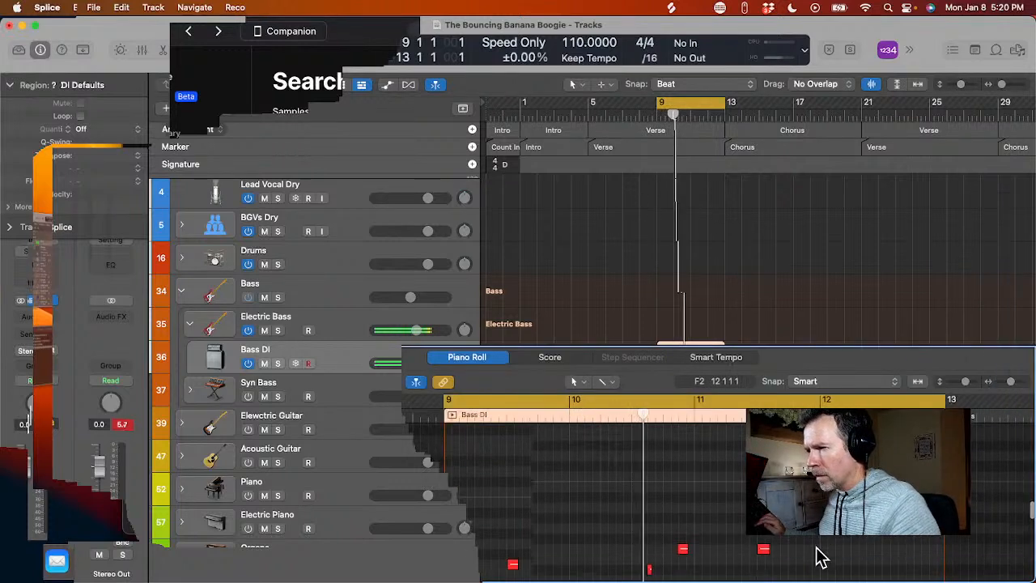
pyautogui.scroll(-2, 816, 555)
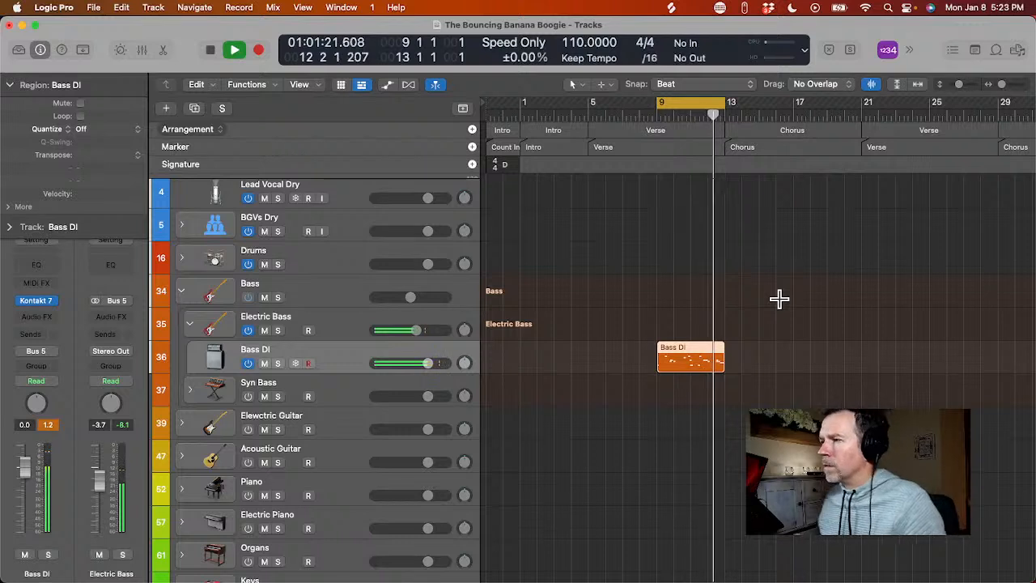
pyautogui.press('space')
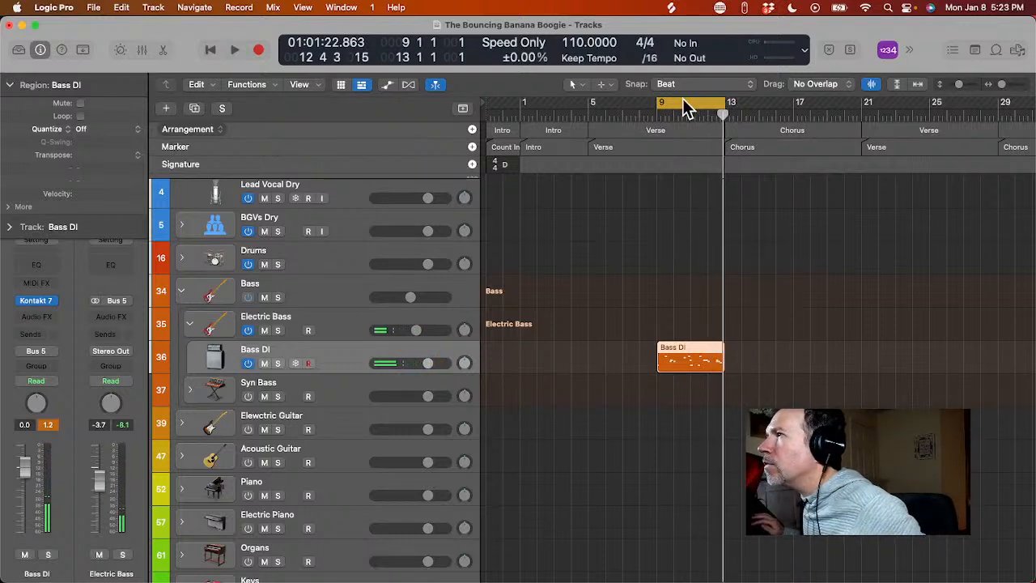
# - Set the cycle range to the Verse section, bars 5 to 13, and play the song from the Intro
pyautogui.click(682, 101)
pyautogui.click(607, 149)
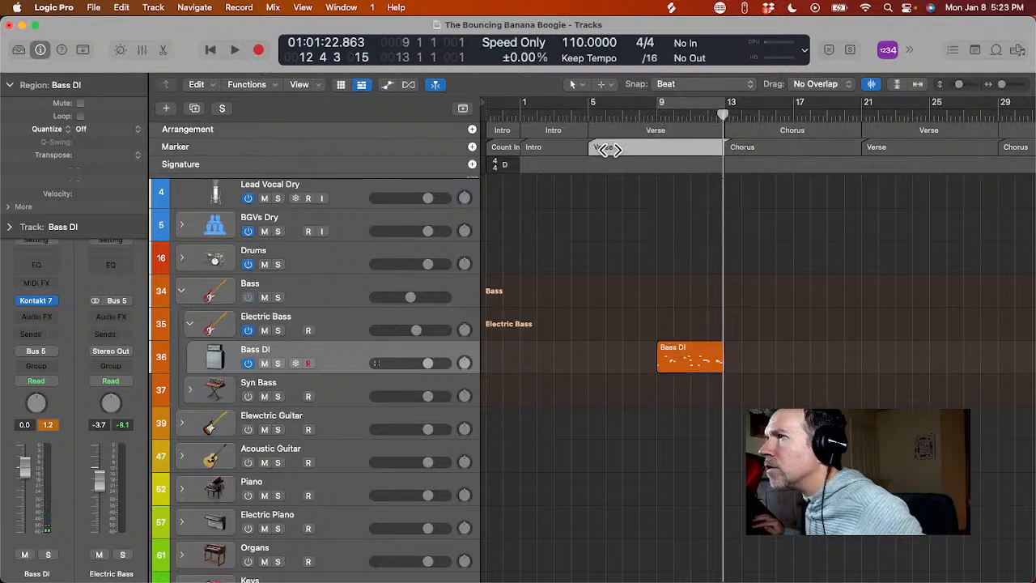
pyautogui.press('u')
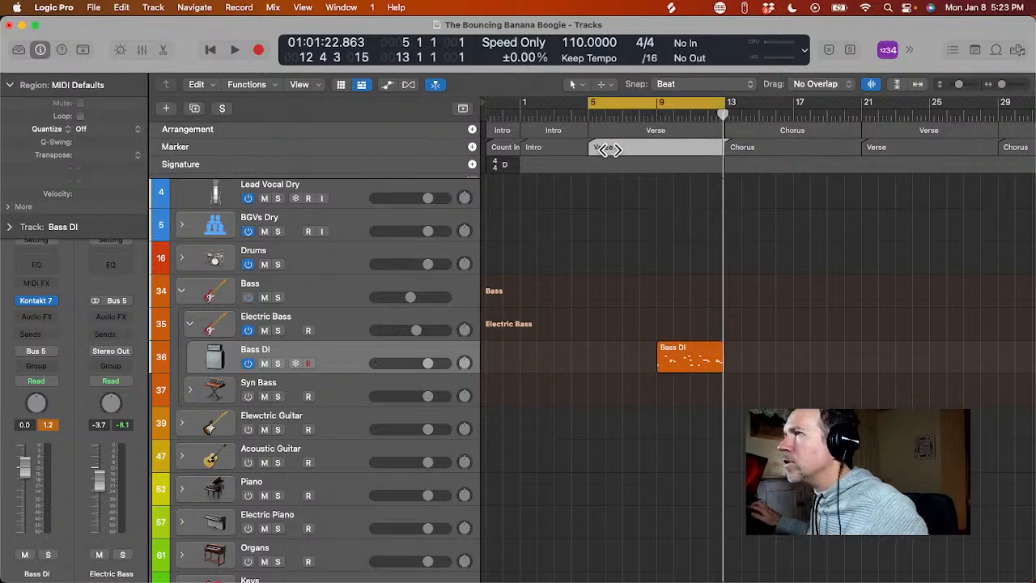
pyautogui.click(536, 111)
pyautogui.press('space')
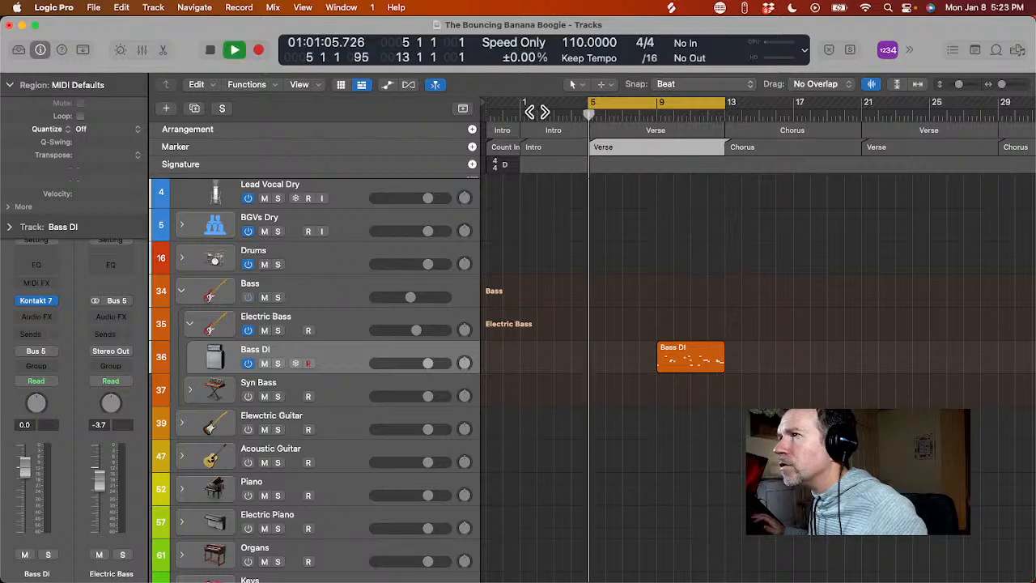
pyautogui.click(537, 111)
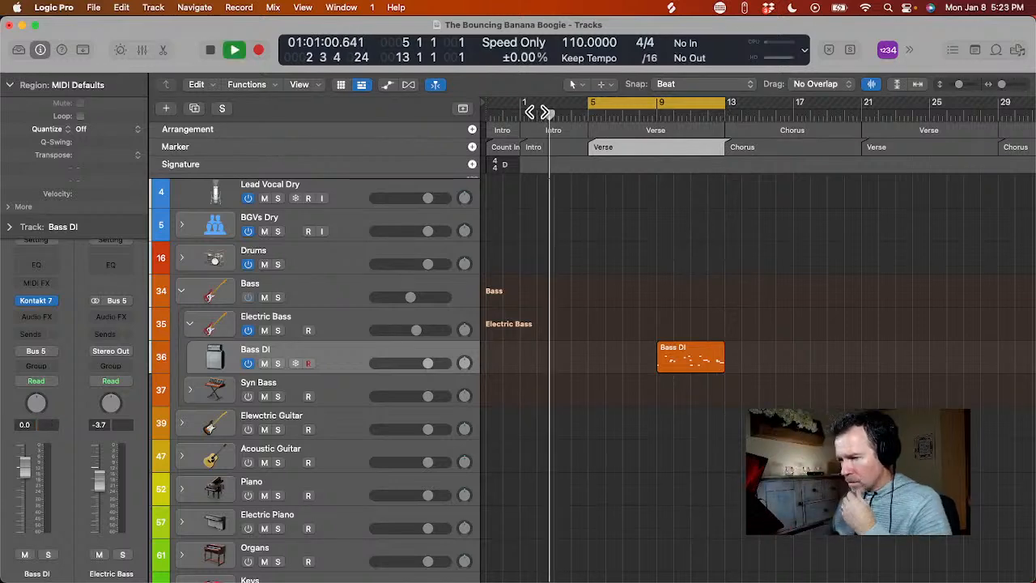
# - Open the project notes to read the Verse 1 and Chorus lyrics, then close them
pyautogui.press('super+alt+p')
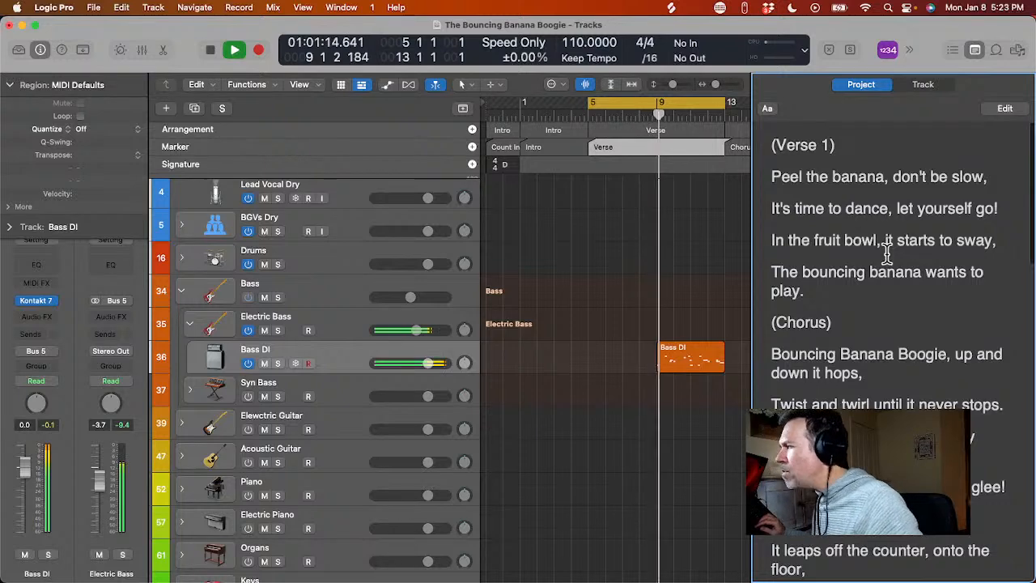
pyautogui.scroll(-1, 887, 254)
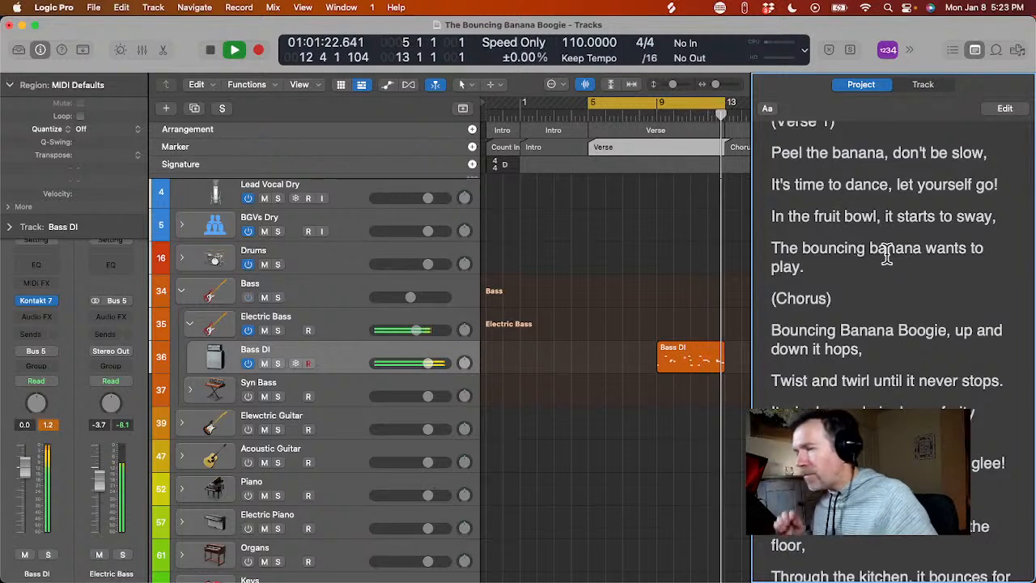
pyautogui.press('space')
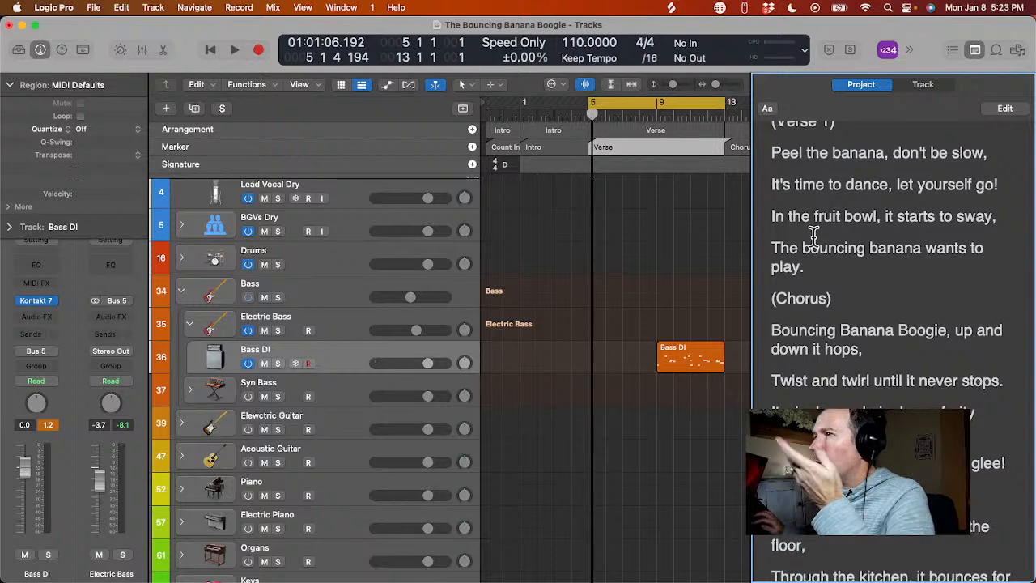
pyautogui.scroll(3, 671, 190)
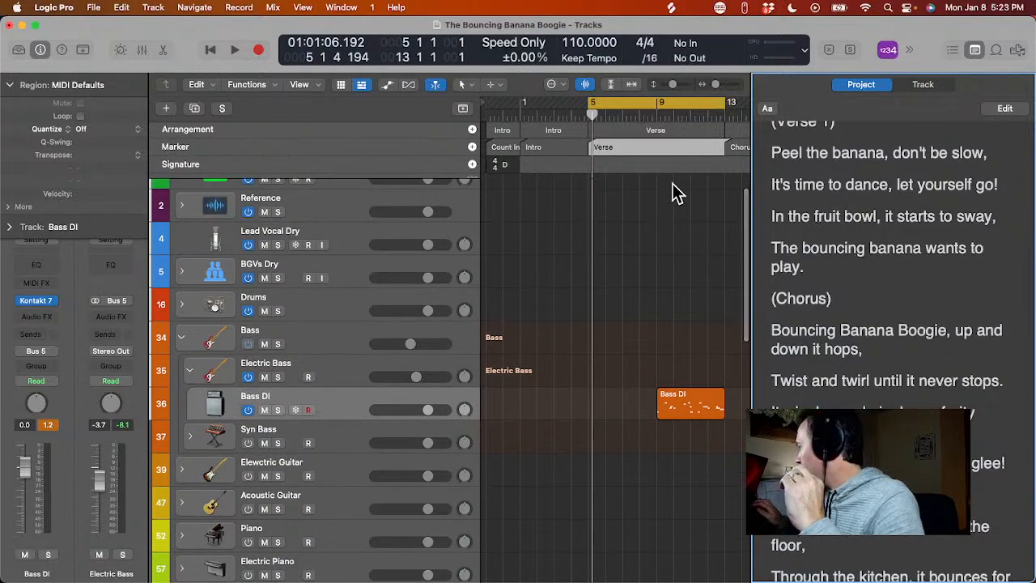
pyautogui.press('alt+super+p')
# - Compare the openings of the Verse and Chorus by switching the cycle range between the two sections and playing each briefly
pyautogui.press('space')
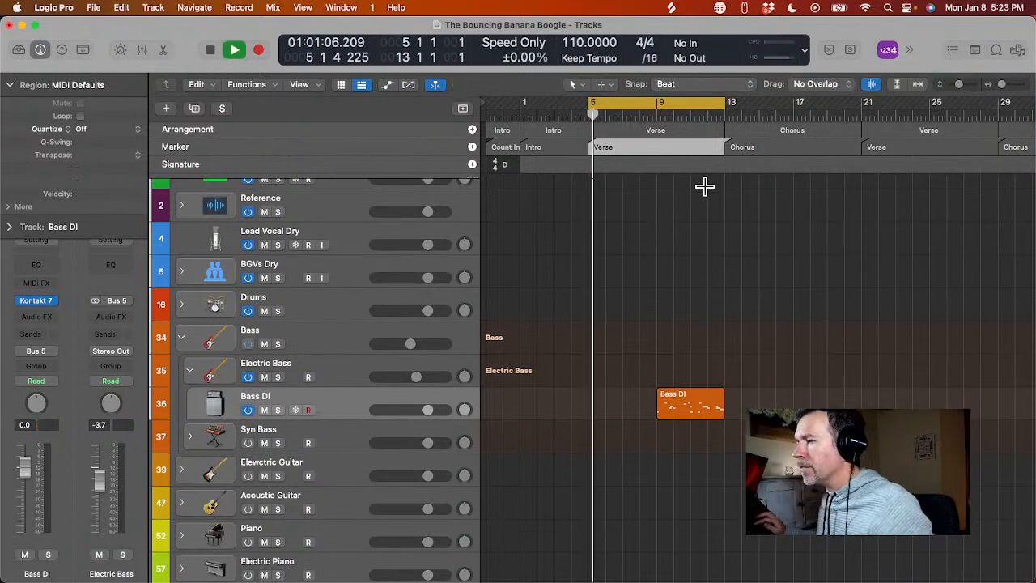
pyautogui.press('space')
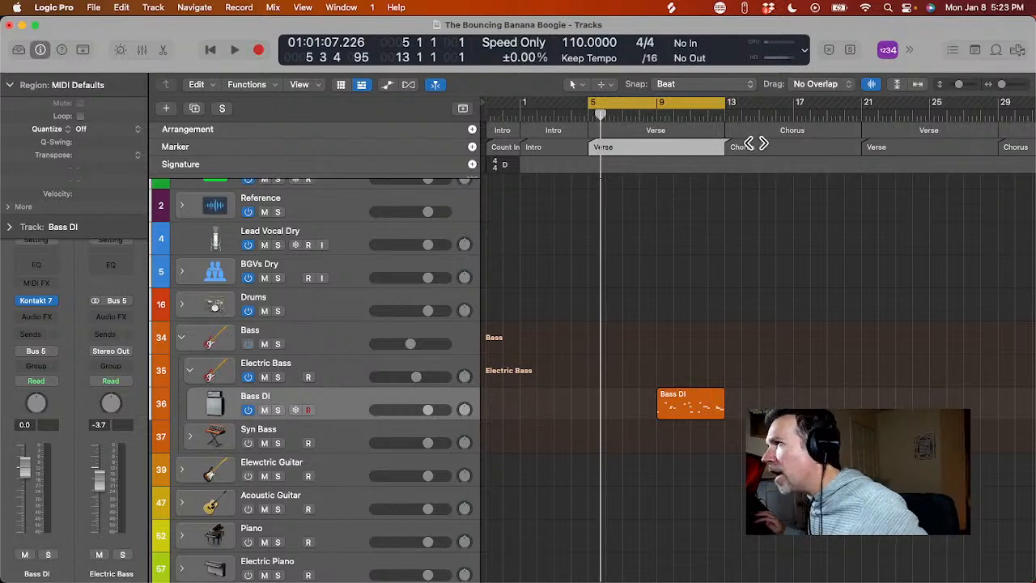
pyautogui.click(755, 143)
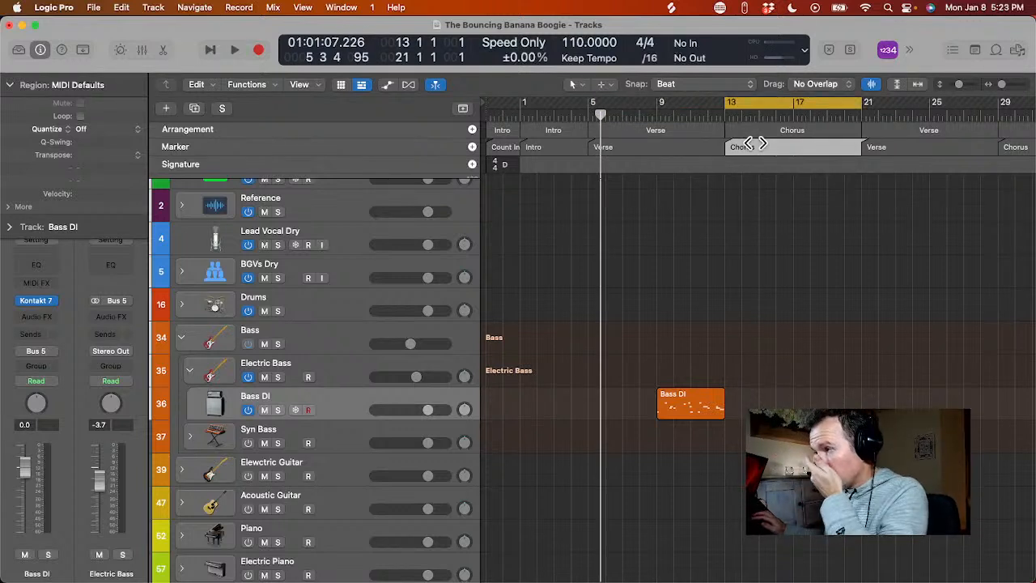
pyautogui.press('space')
pyautogui.scroll(-5, 731, 275)
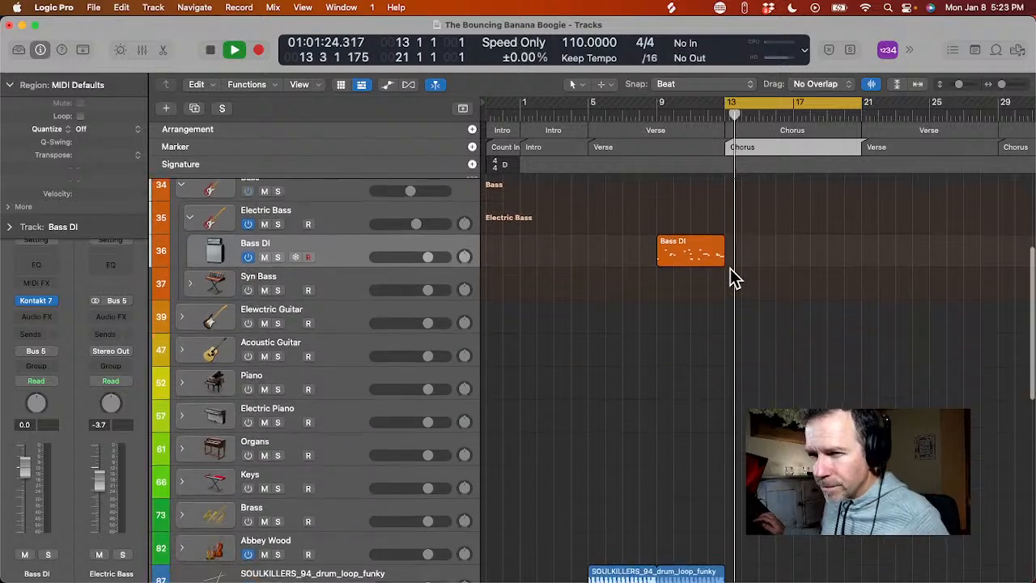
pyautogui.press('space')
pyautogui.scroll(5, 388, 298)
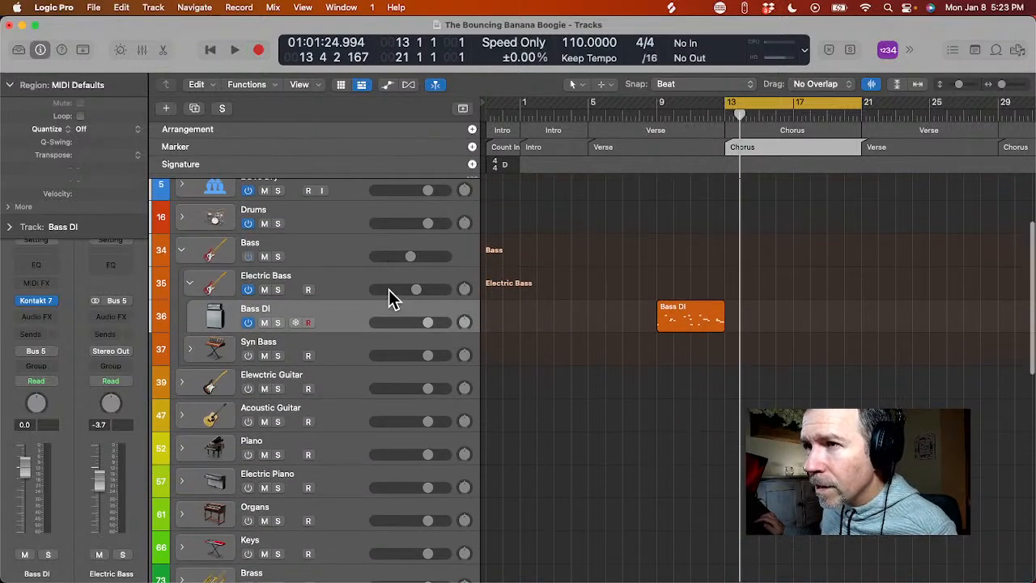
pyautogui.click(621, 148)
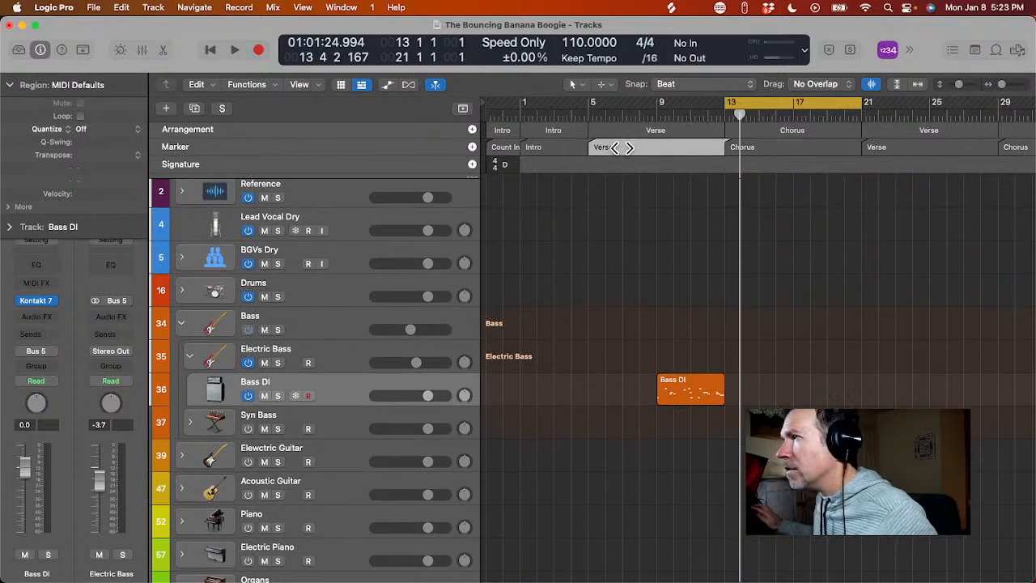
pyautogui.press('space')
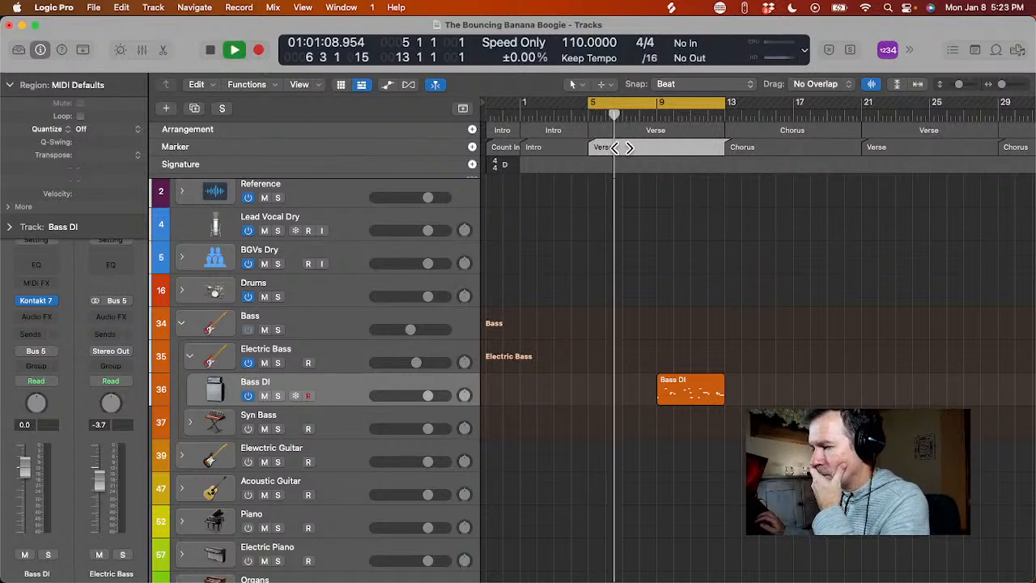
pyautogui.press('space')
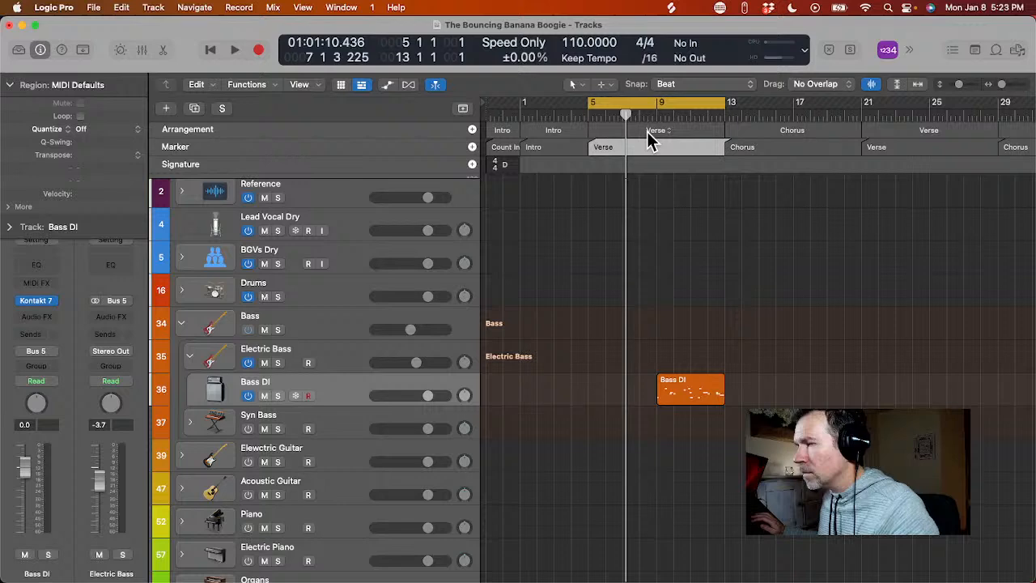
# - Set the cycle range to the Chorus section, bars 13 to 21, and play it
pyautogui.scroll(2, 671, 203)
pyautogui.click(758, 147)
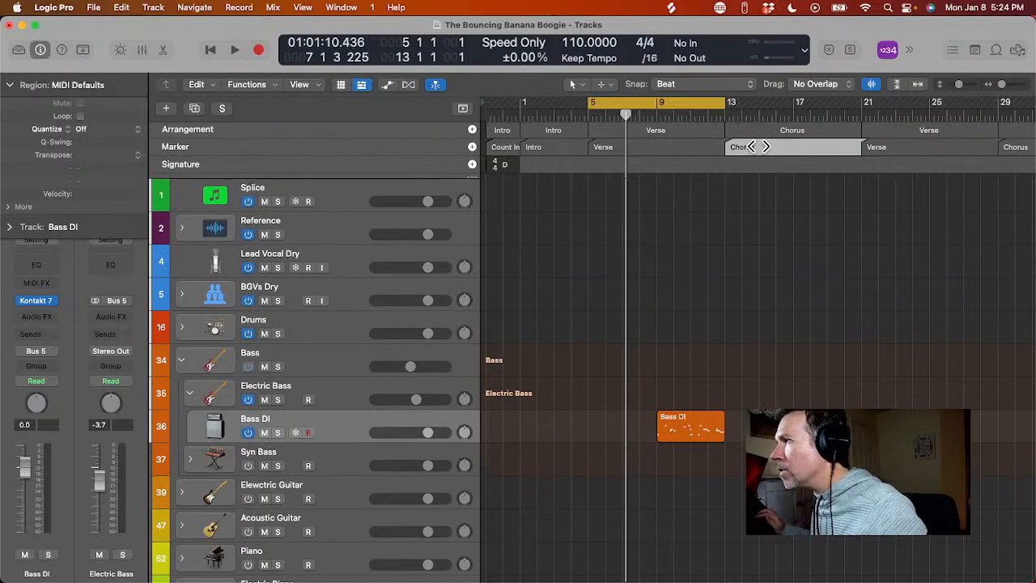
pyautogui.click(758, 146)
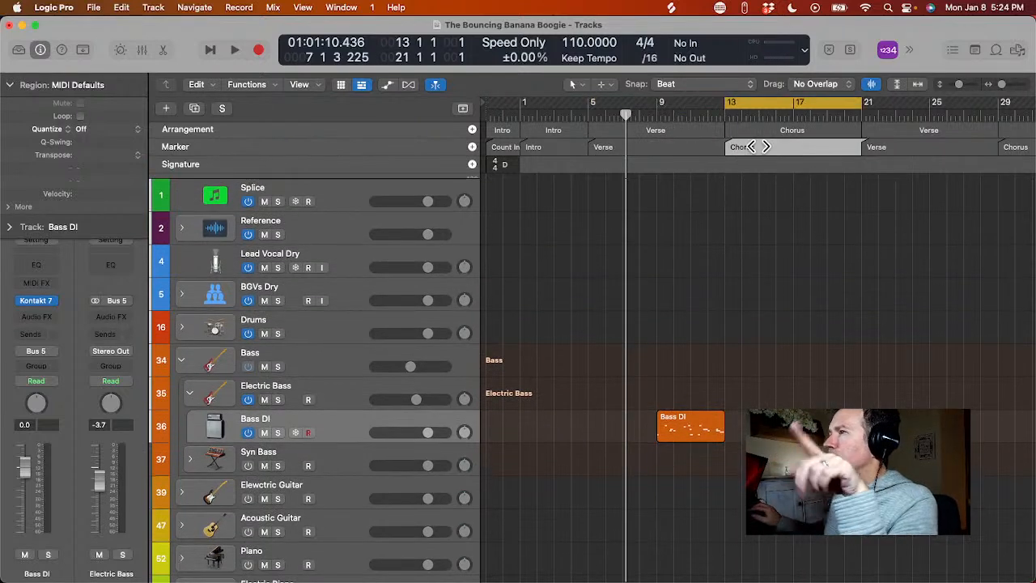
pyautogui.press('space')
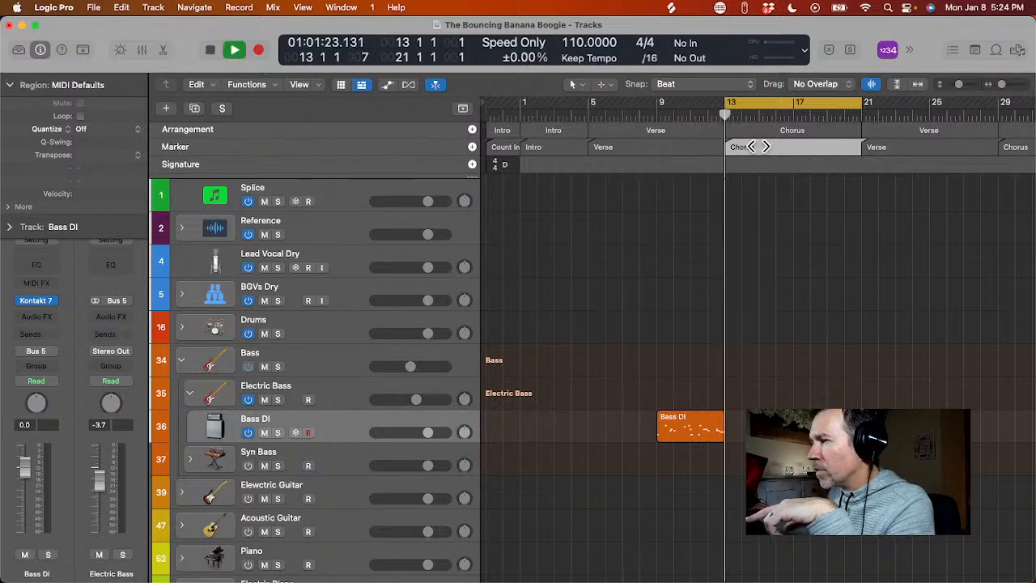
# - Collapse the Bass stack and open the additional control bar options while the Chorus plays
pyautogui.scroll(-4, 740, 267)
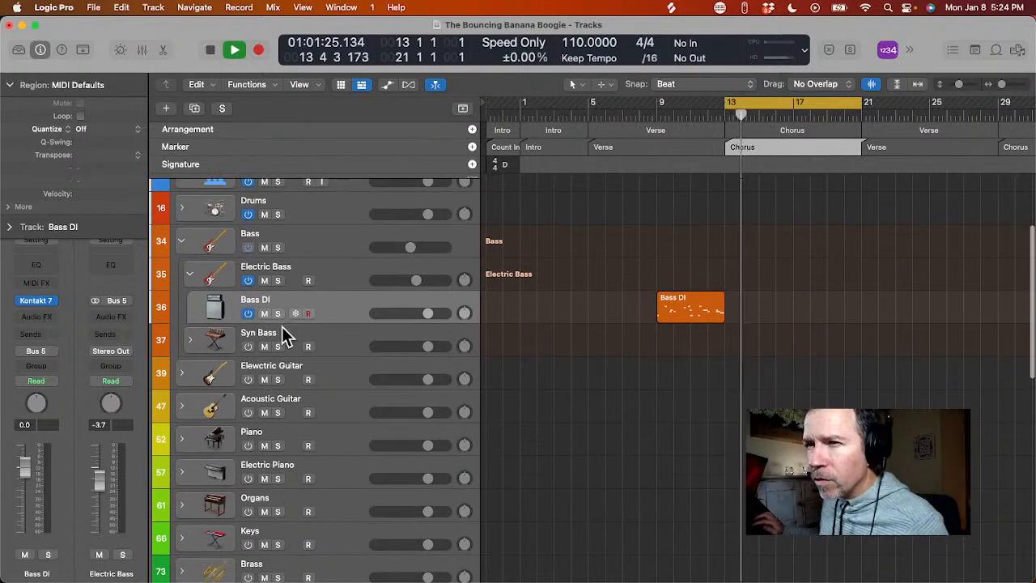
pyautogui.click(181, 240)
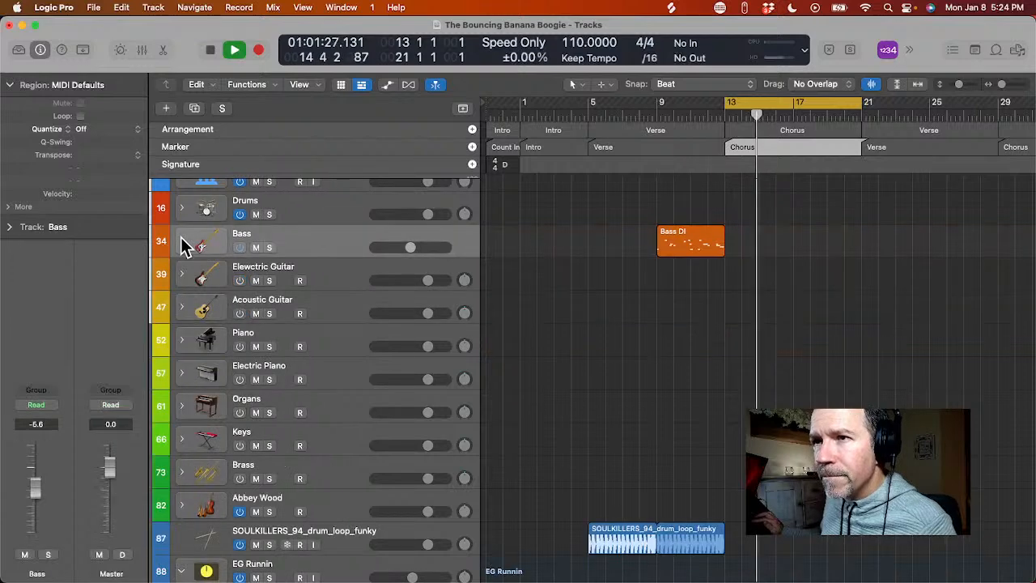
pyautogui.scroll(-7, 266, 349)
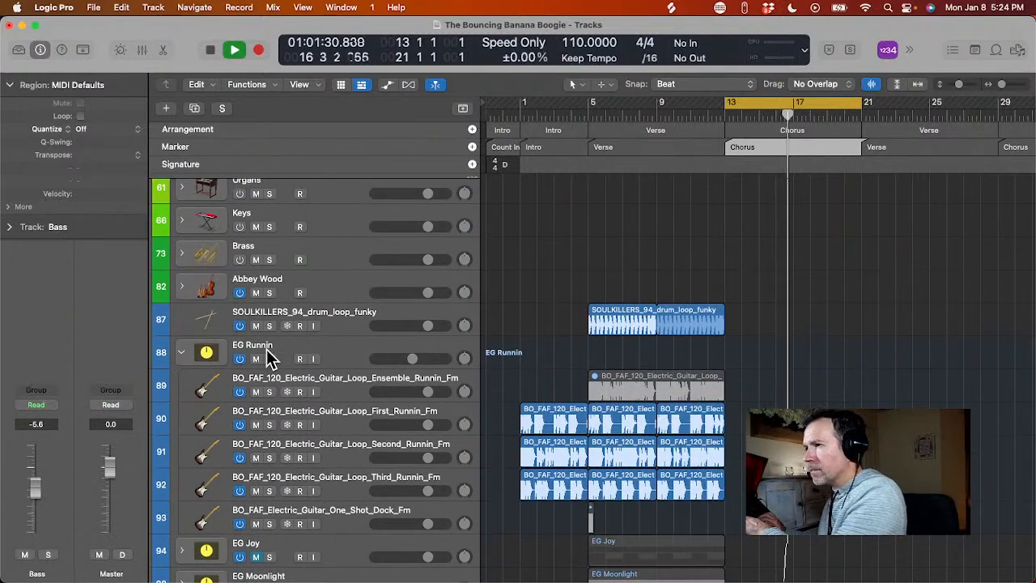
pyautogui.scroll(-4, 266, 356)
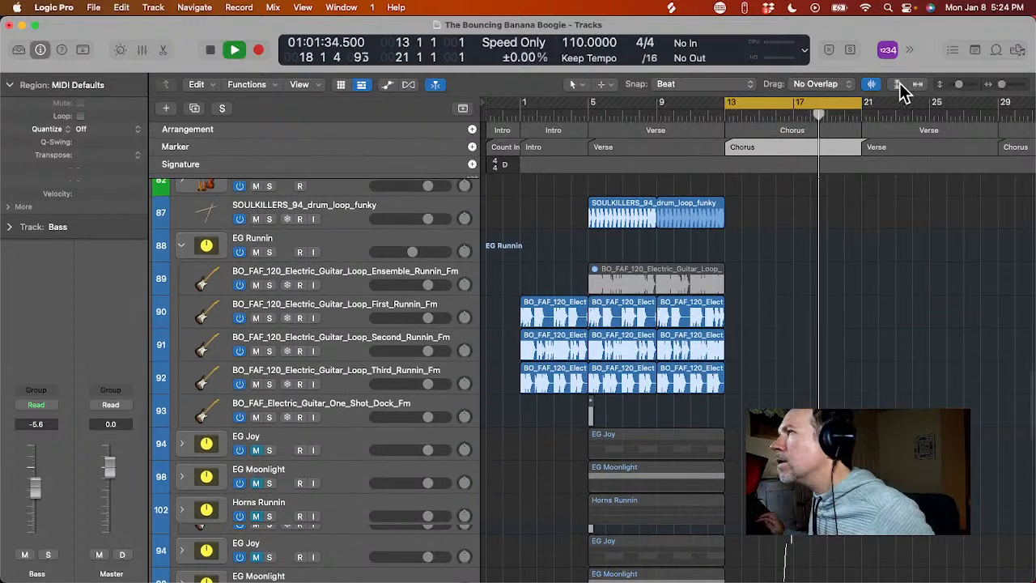
pyautogui.click(910, 50)
pyautogui.click(919, 58)
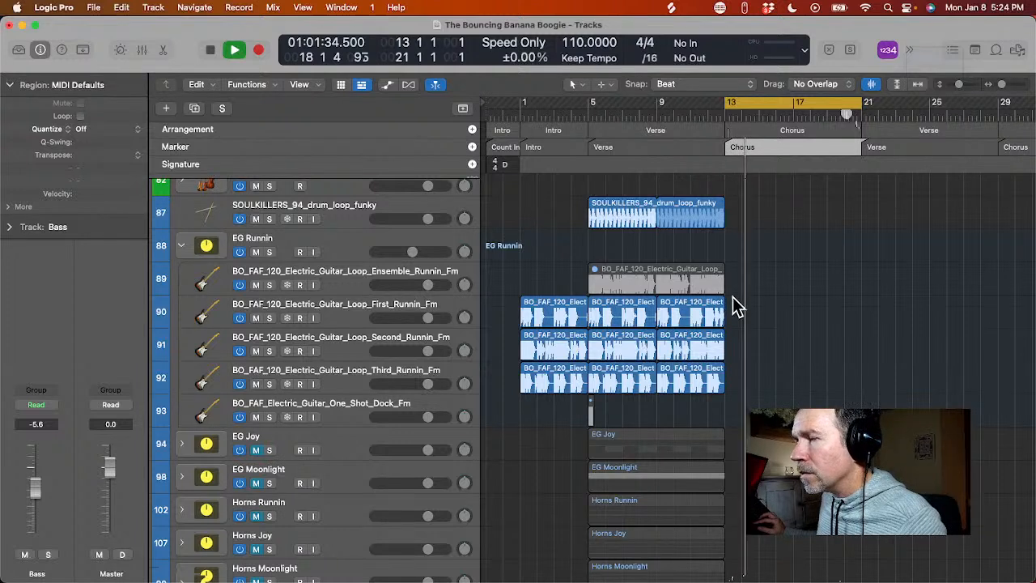
# - Copy the Verse's First, Second and Third Runnin guitar loops and the funky drum loop into the Chorus, starting at bar 13
pyautogui.moveTo(732, 298); pyautogui.dragTo(609, 376)
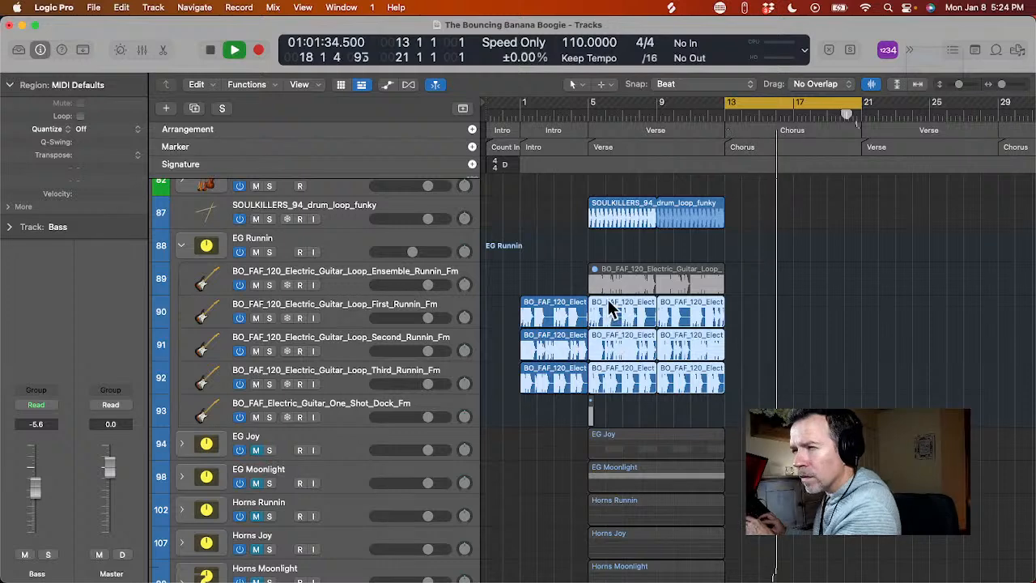
pyautogui.moveTo(606, 305); pyautogui.dragTo(741, 314)
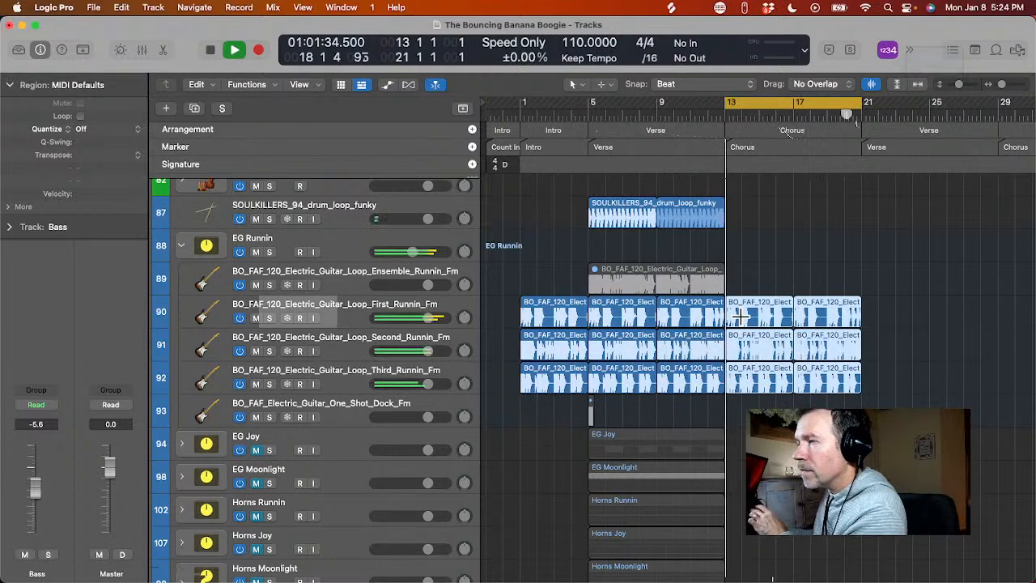
pyautogui.scroll(3, 698, 389)
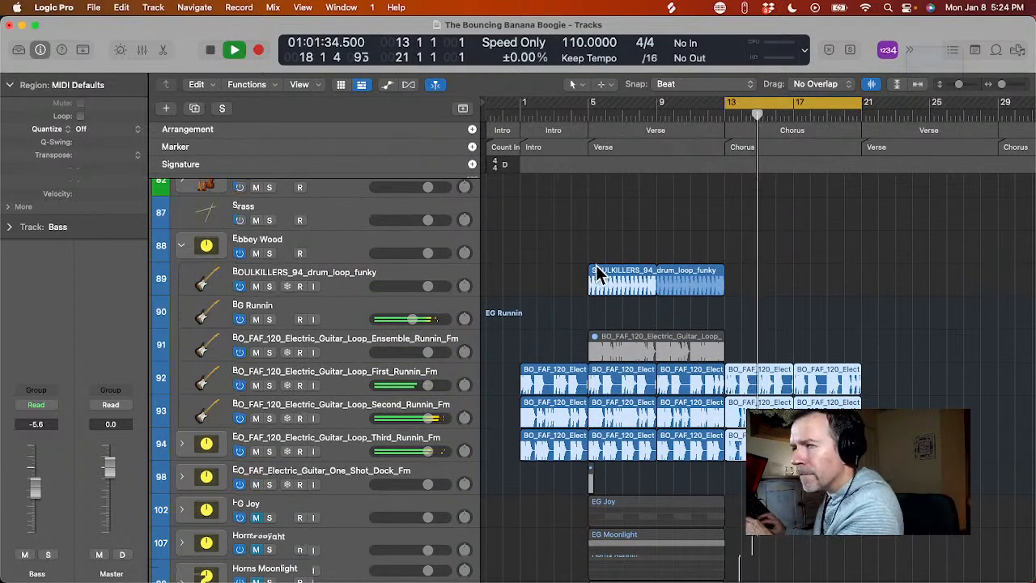
pyautogui.moveTo(602, 270); pyautogui.dragTo(738, 282)
pyautogui.scroll(1, 720, 220)
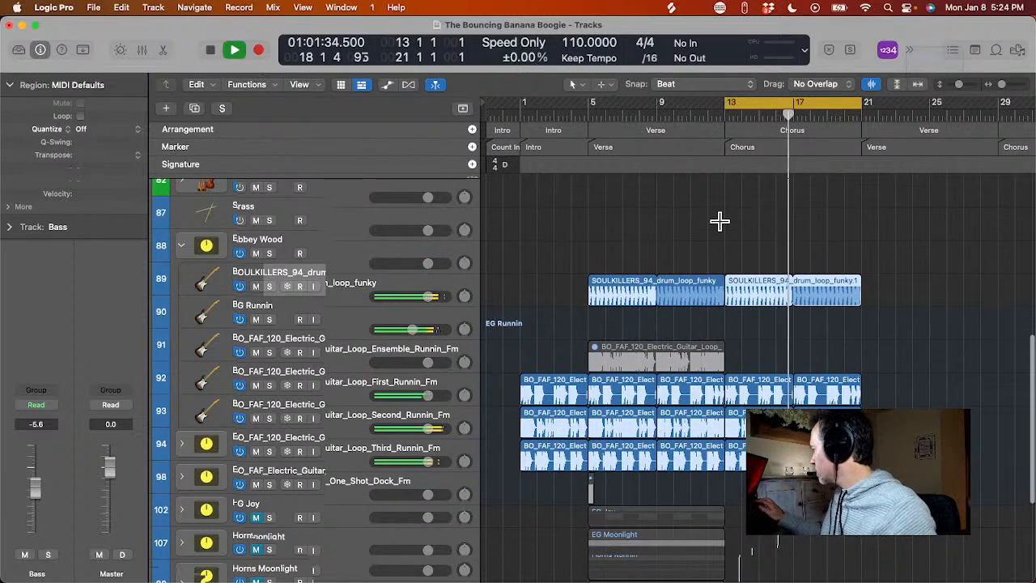
pyautogui.press('XF86AudioLowerVolume')
# - Change the Drums track's drummer to Funky Songwriter, confirming the replacement of its region settings
pyautogui.scroll(6, 719, 220)
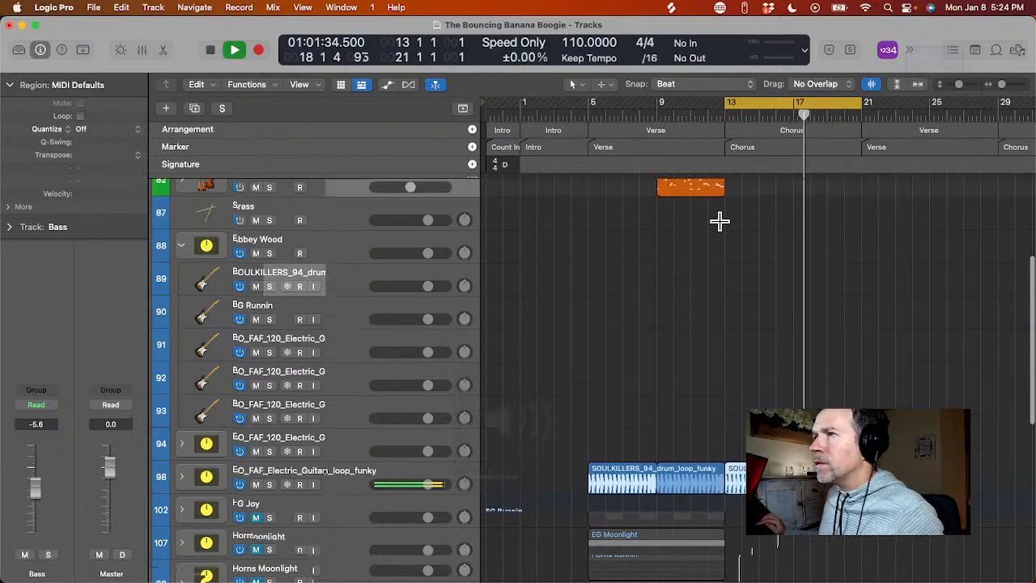
pyautogui.scroll(10, 719, 220)
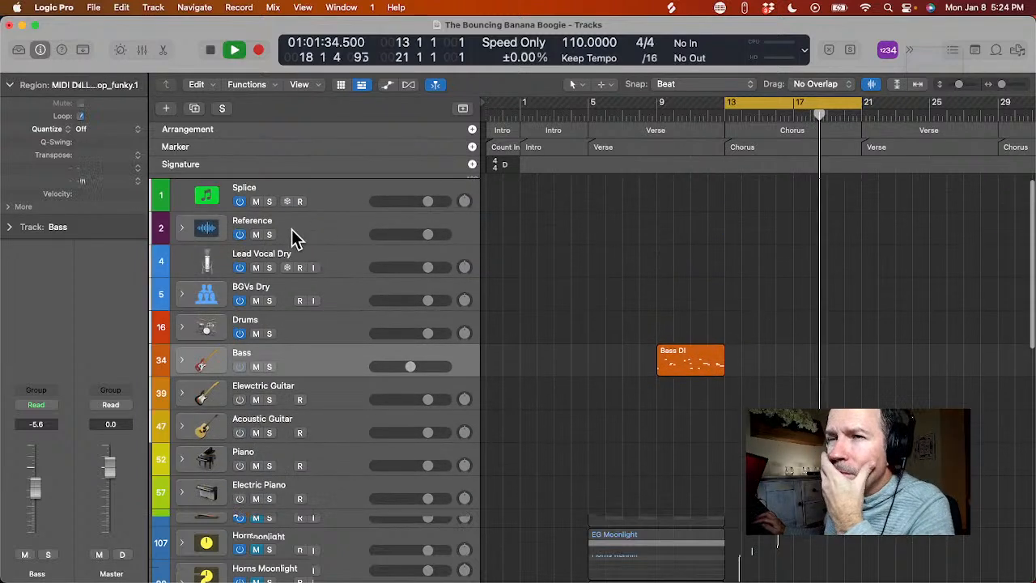
pyautogui.click(283, 318)
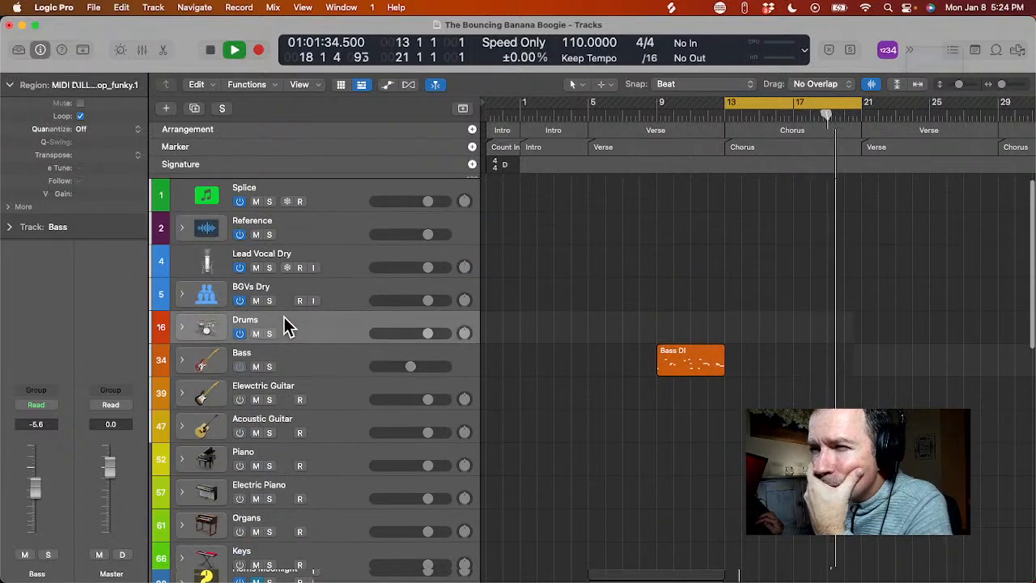
pyautogui.click(18, 50)
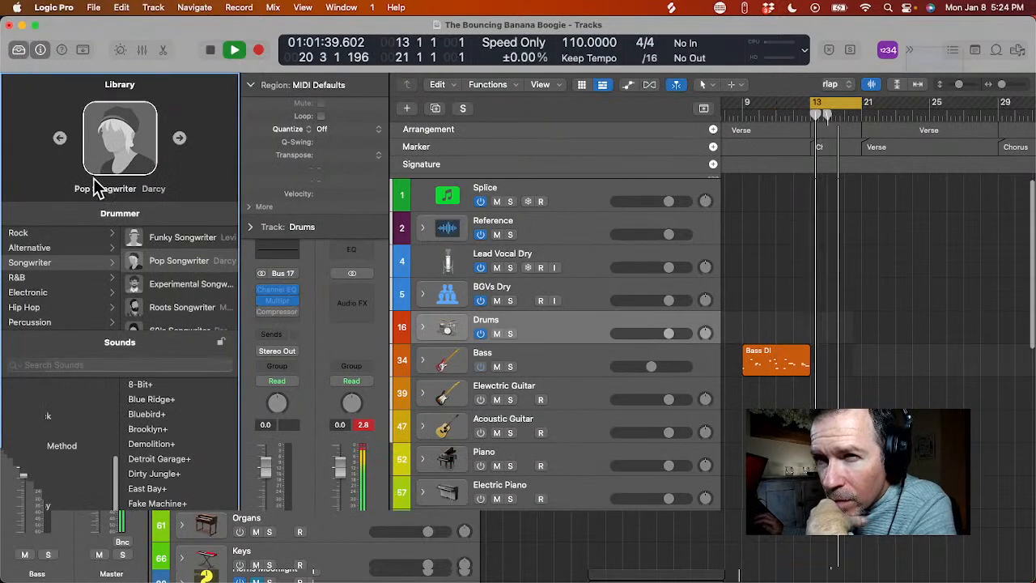
pyautogui.click(166, 238)
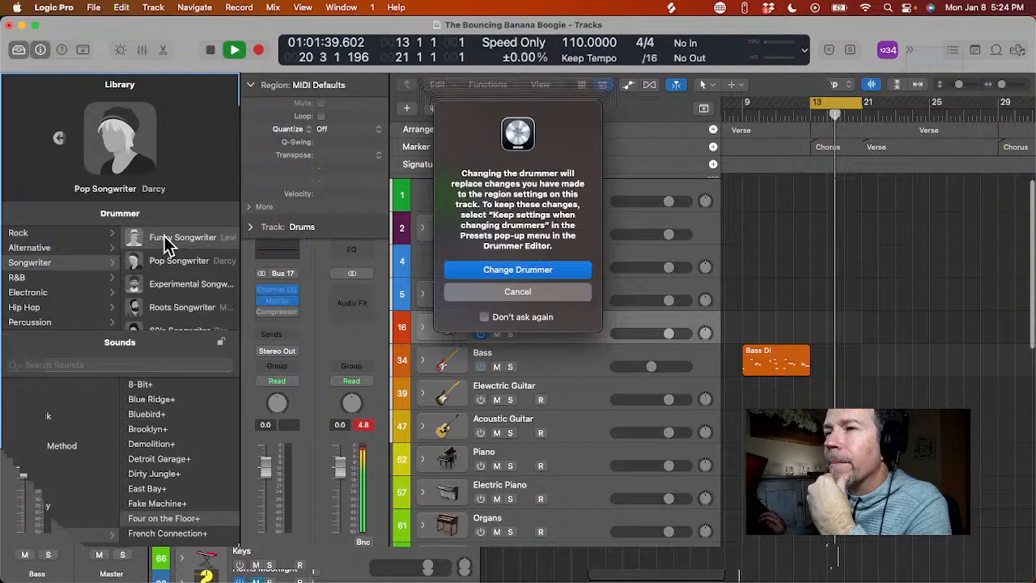
pyautogui.click(491, 271)
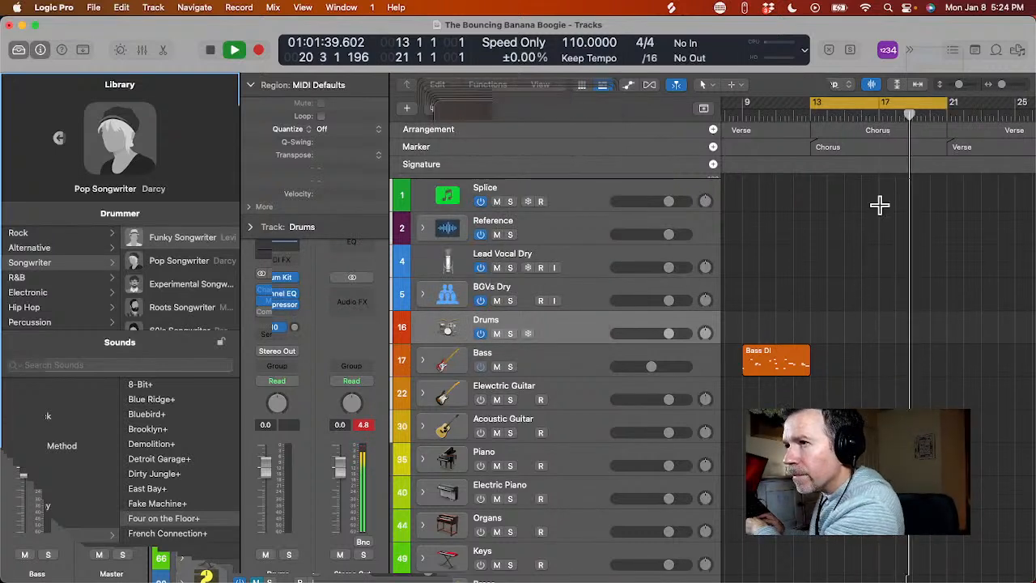
# - Assign the Pencil Tool as the alternate tool, create a Drummer region over the Chorus on the Drums track, and replay the section
pyautogui.click(732, 85)
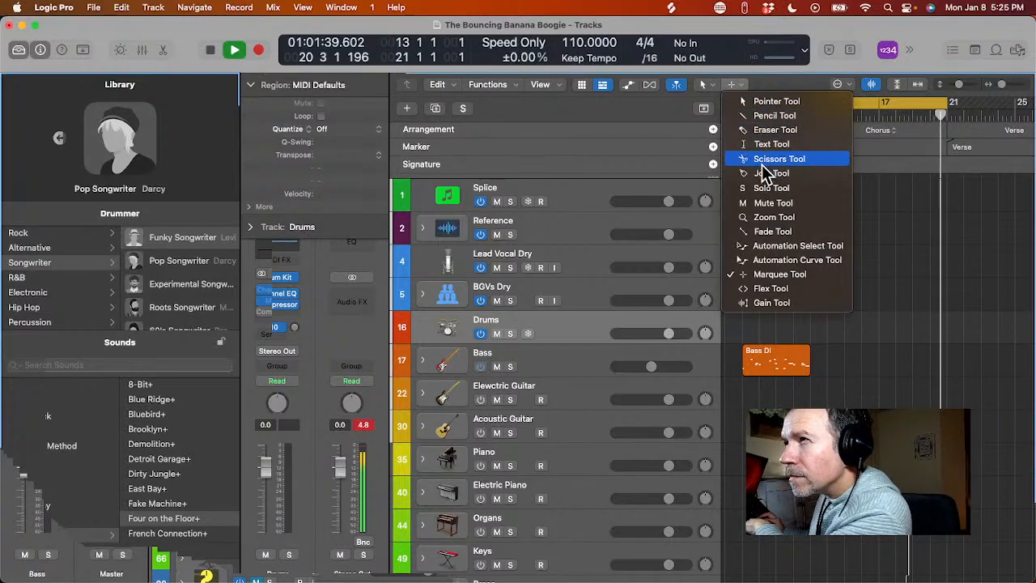
pyautogui.click(774, 114)
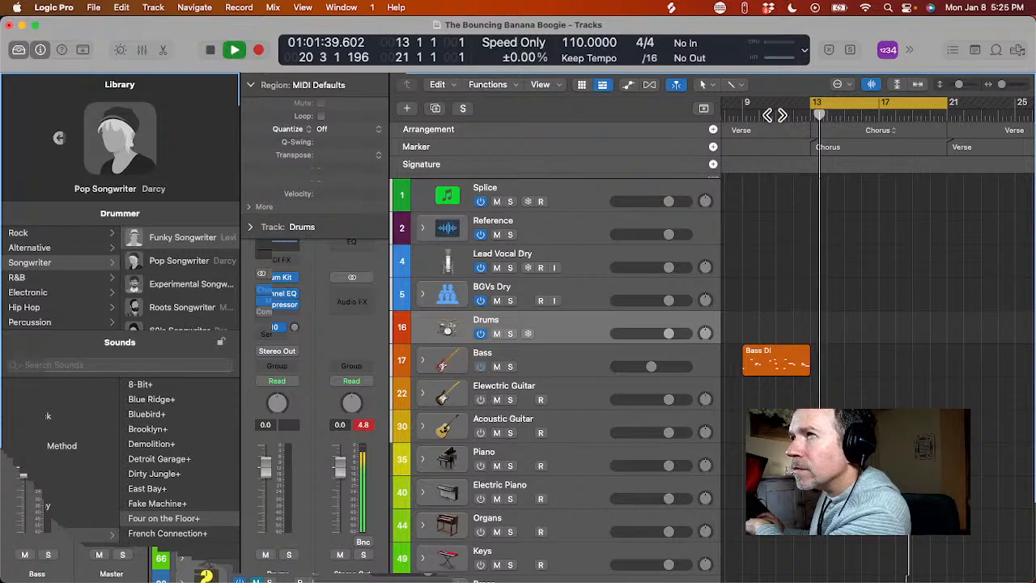
pyautogui.click(813, 327)
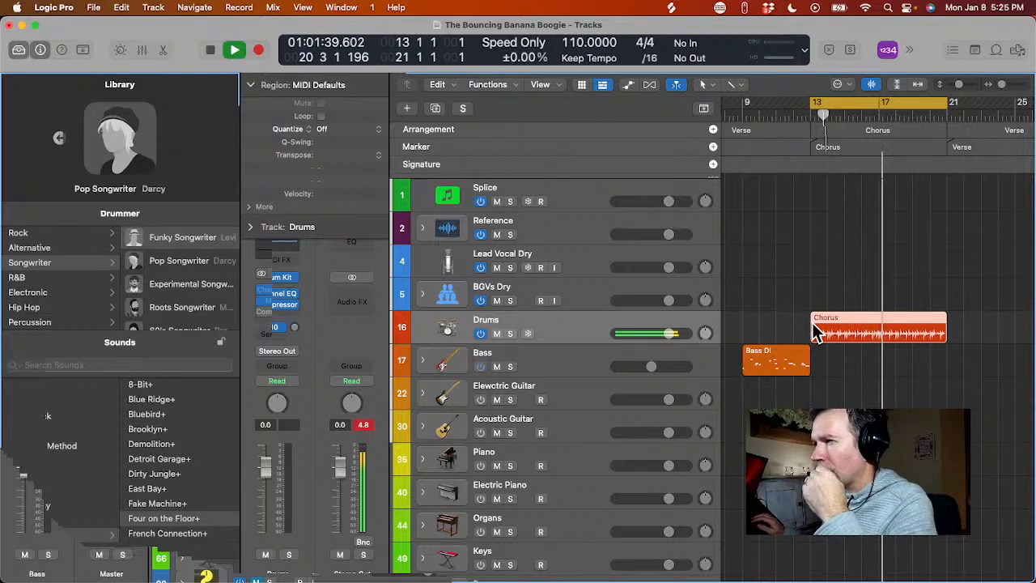
pyautogui.press('Return')
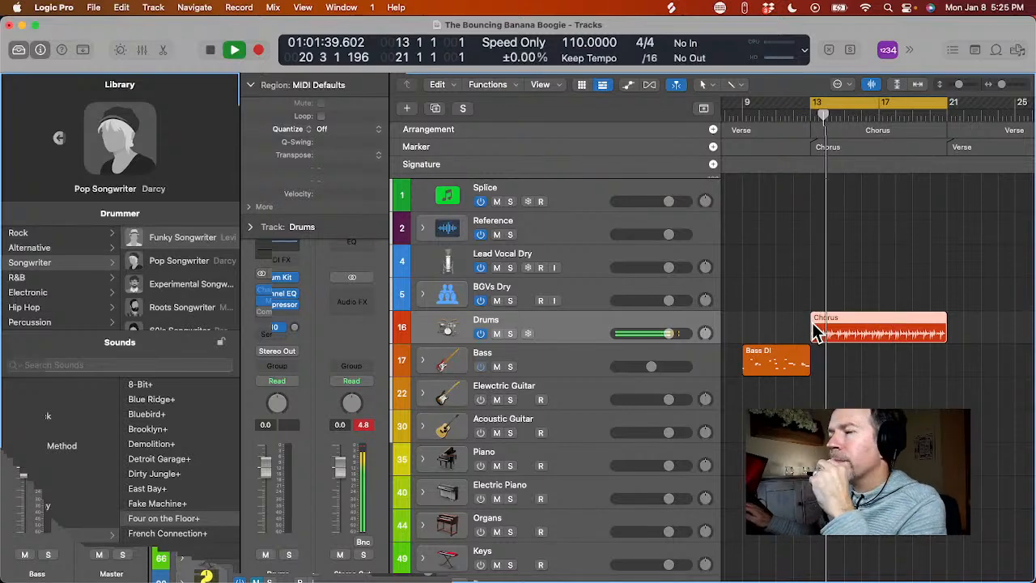
# - Edit the Chorus drummer region to play louder and simpler, adjust its swing, and close the editor
pyautogui.doubleClick(811, 322)
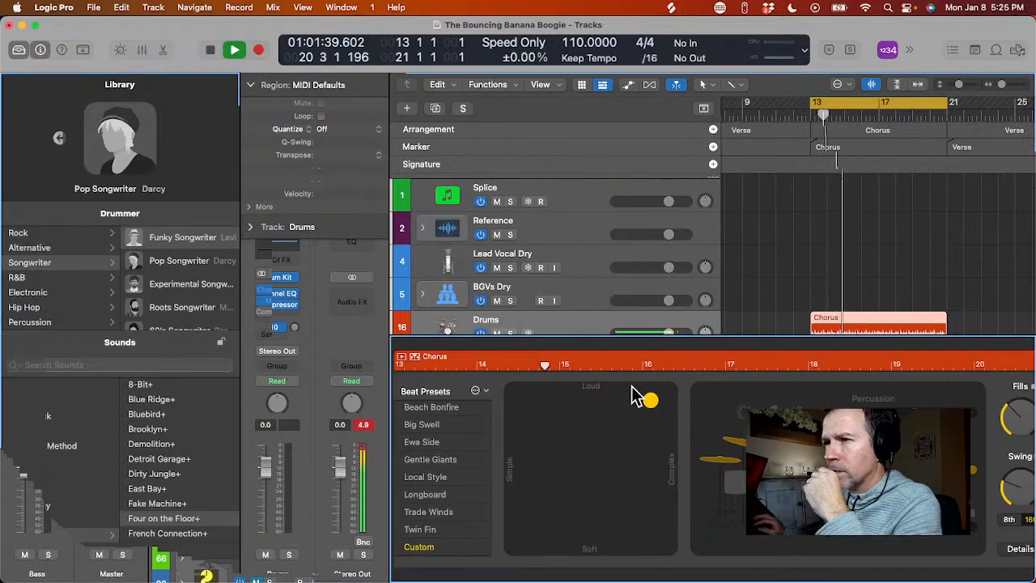
pyautogui.moveTo(652, 402); pyautogui.dragTo(583, 390)
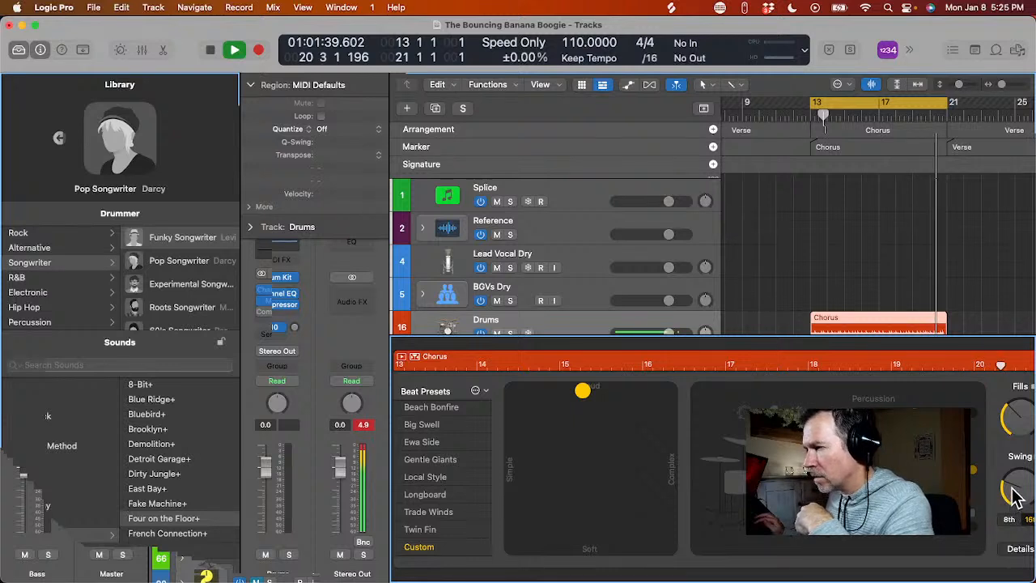
pyautogui.moveTo(1012, 487); pyautogui.dragTo(996, 518)
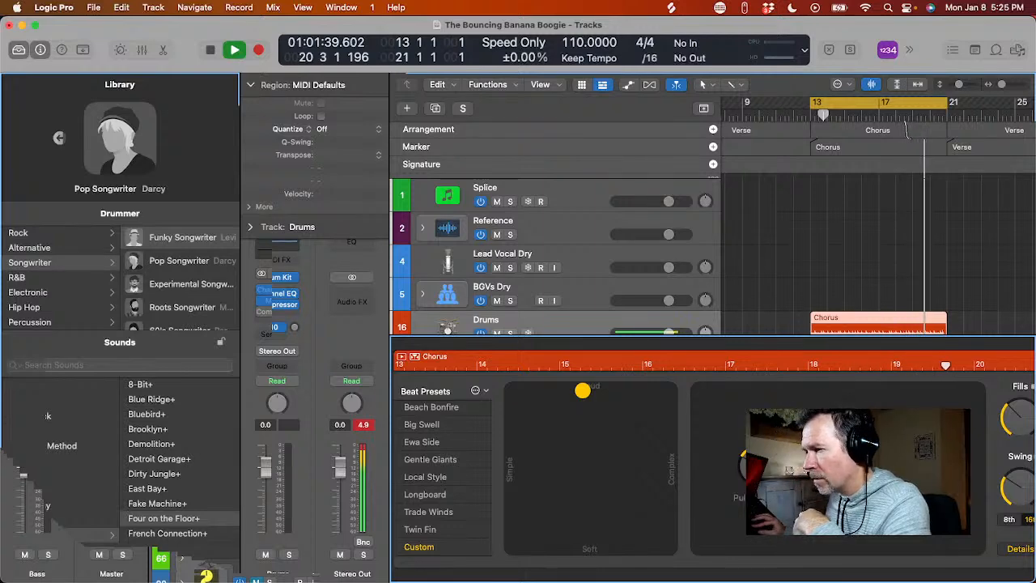
pyautogui.press('e')
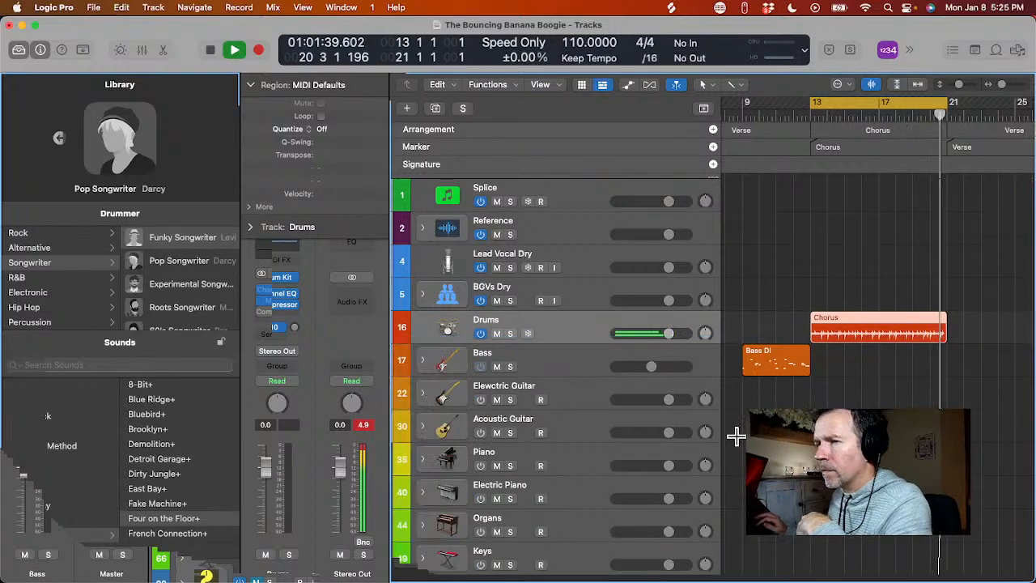
# - Lower the EG Runnin stack's volume slightly and reduce the system playback volume
pyautogui.scroll(-15, 613, 409)
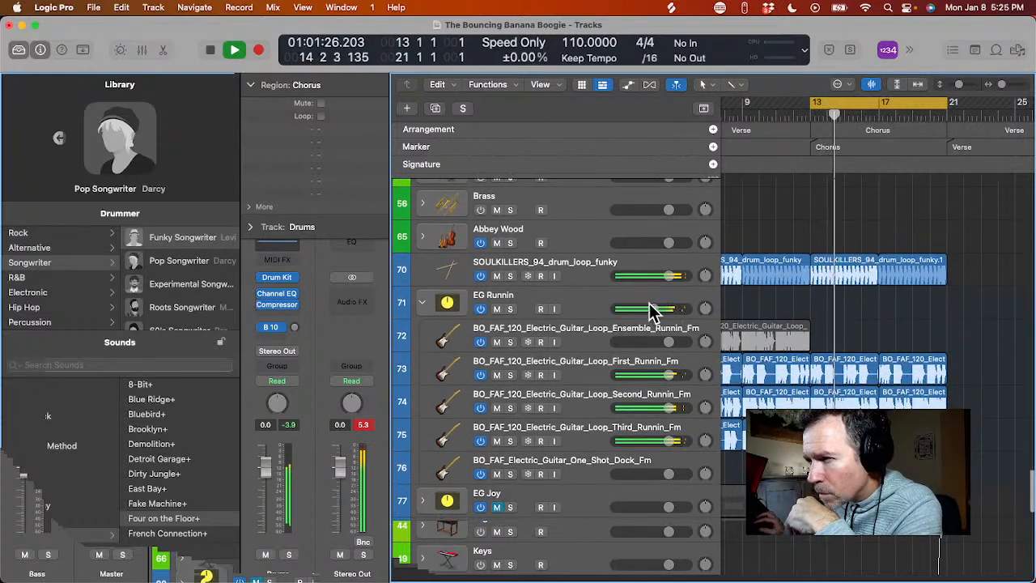
pyautogui.moveTo(653, 311); pyautogui.dragTo(645, 308)
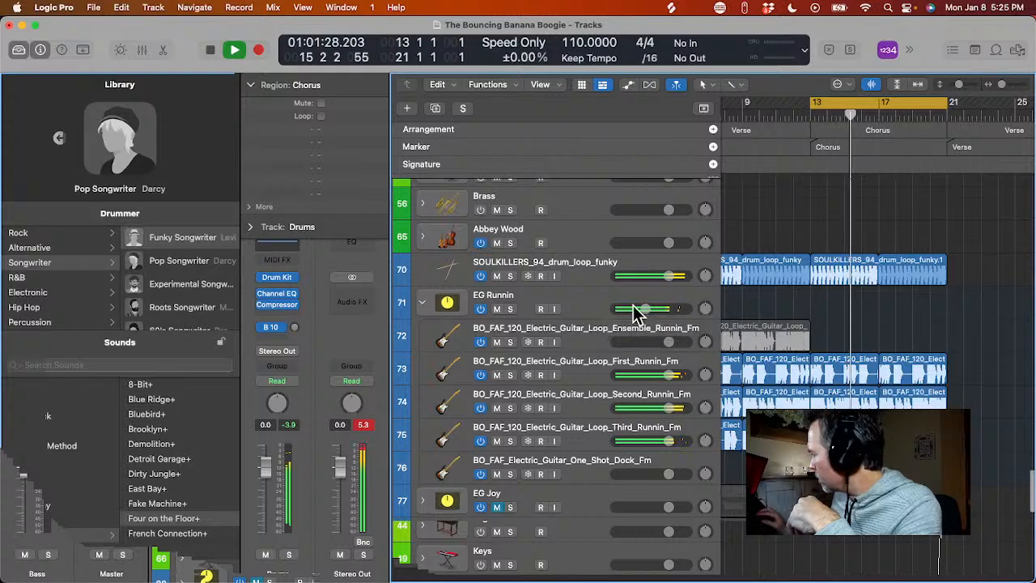
pyautogui.press('XF86AudioLowerVolume')
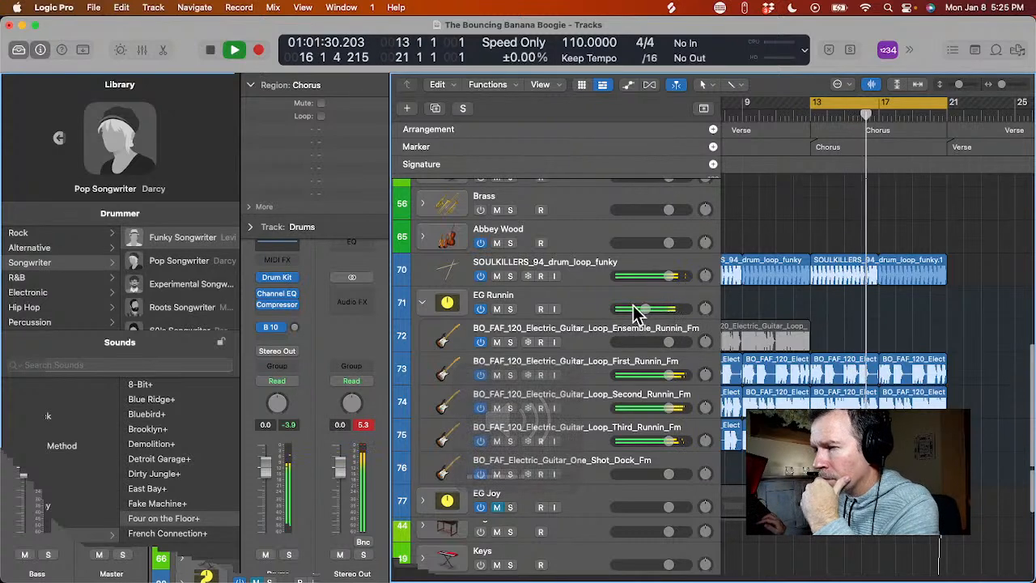
# - Expand the Bass stack, select the Bass DI track and rehearse a bass line over the Chorus before stopping playback
pyautogui.scroll(1, 635, 314)
pyautogui.scroll(10, 633, 314)
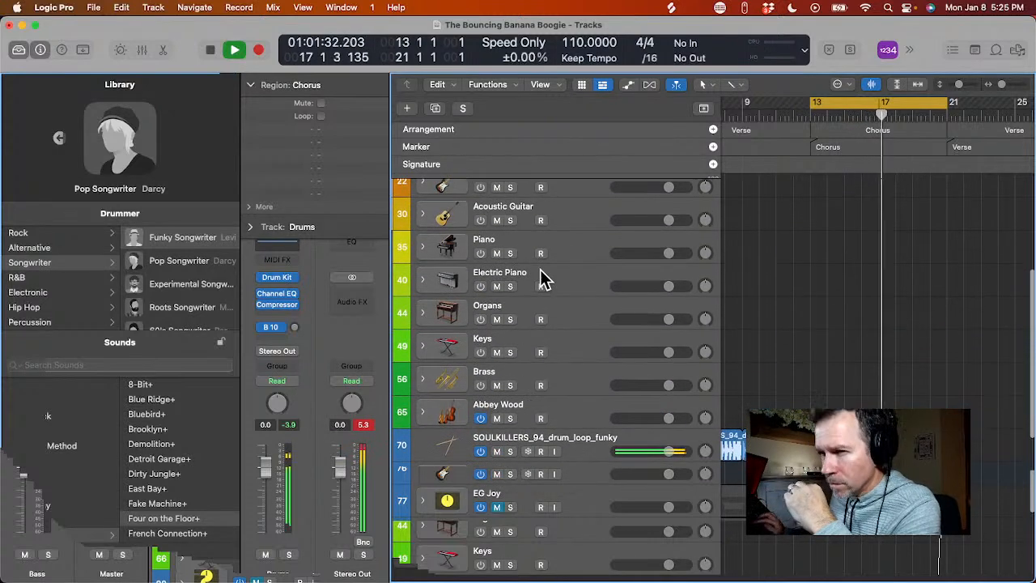
pyautogui.scroll(8, 544, 279)
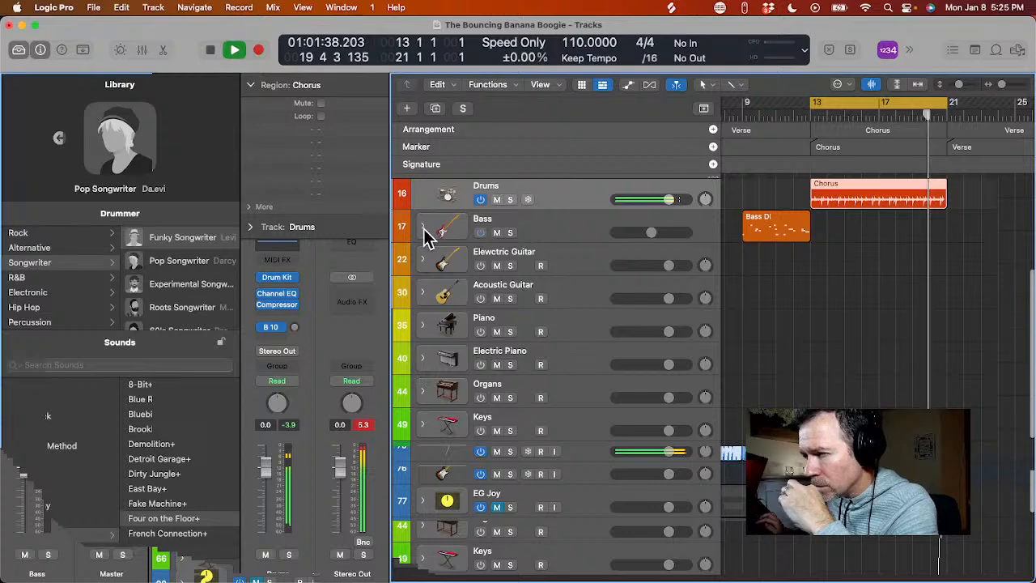
pyautogui.click(422, 228)
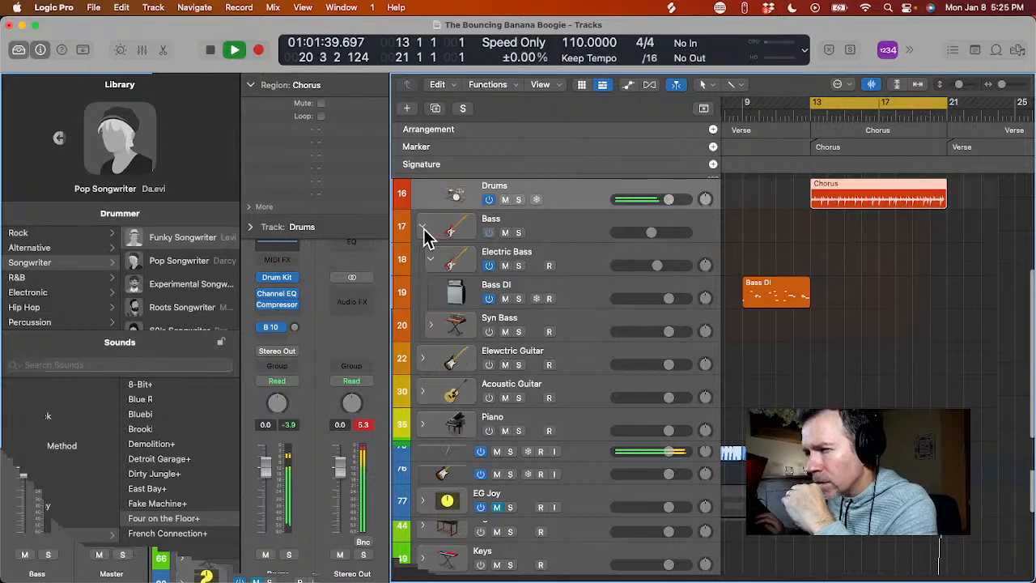
pyautogui.click(439, 292)
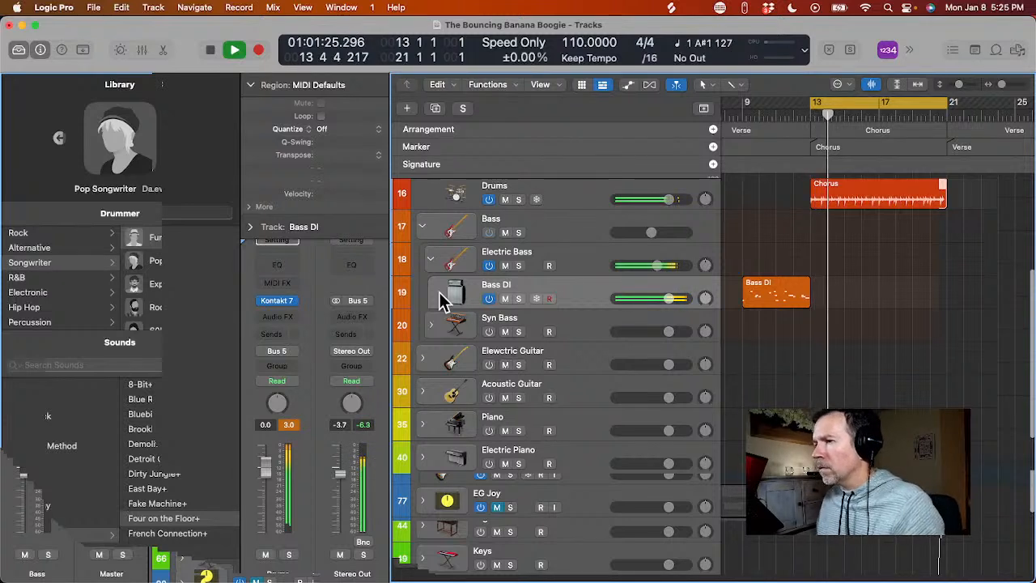
pyautogui.press('space')
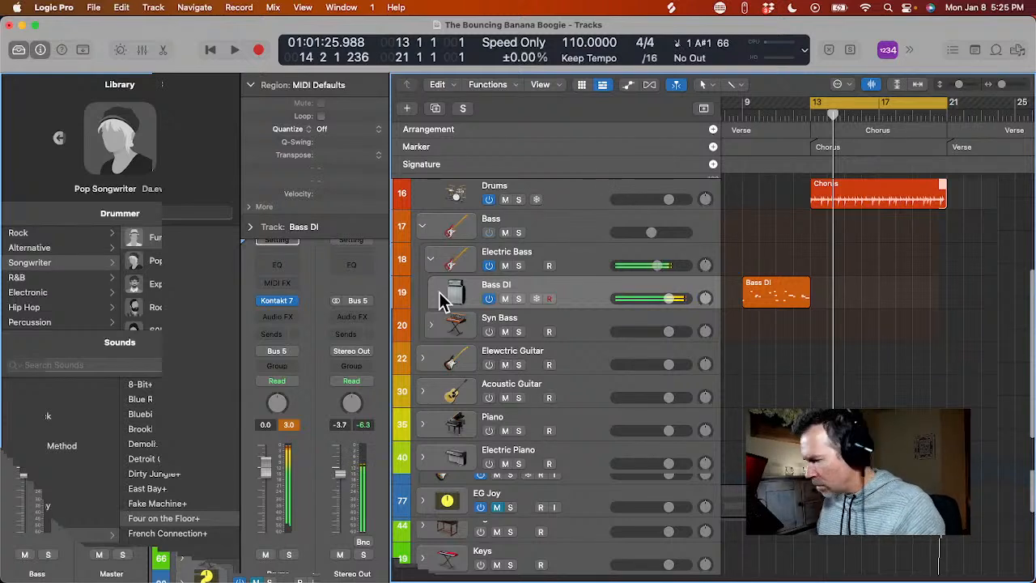
# - Try two bass takes on the Bass DI track at the start of the Chorus, undoing the first
pyautogui.press('space')
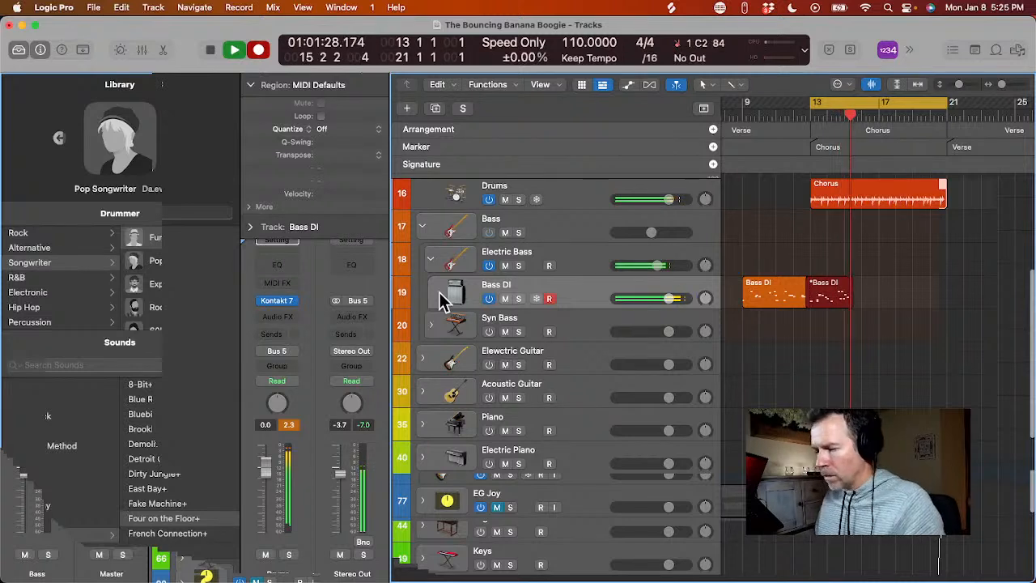
pyautogui.press('space')
pyautogui.press('super+z')
pyautogui.press('r')
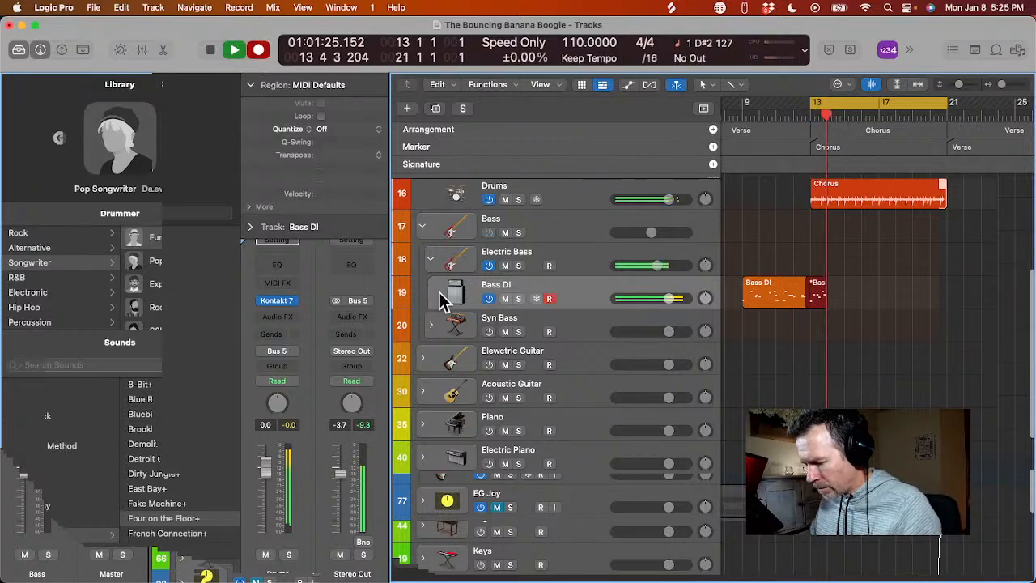
pyautogui.press('space')
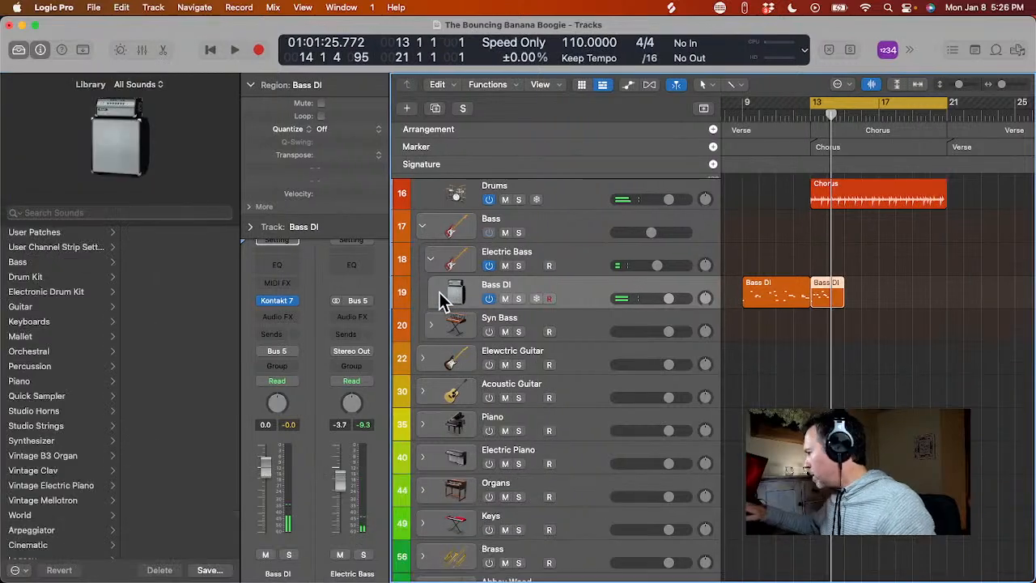
pyautogui.press('super+Tab')
pyautogui.press('super+Tab')
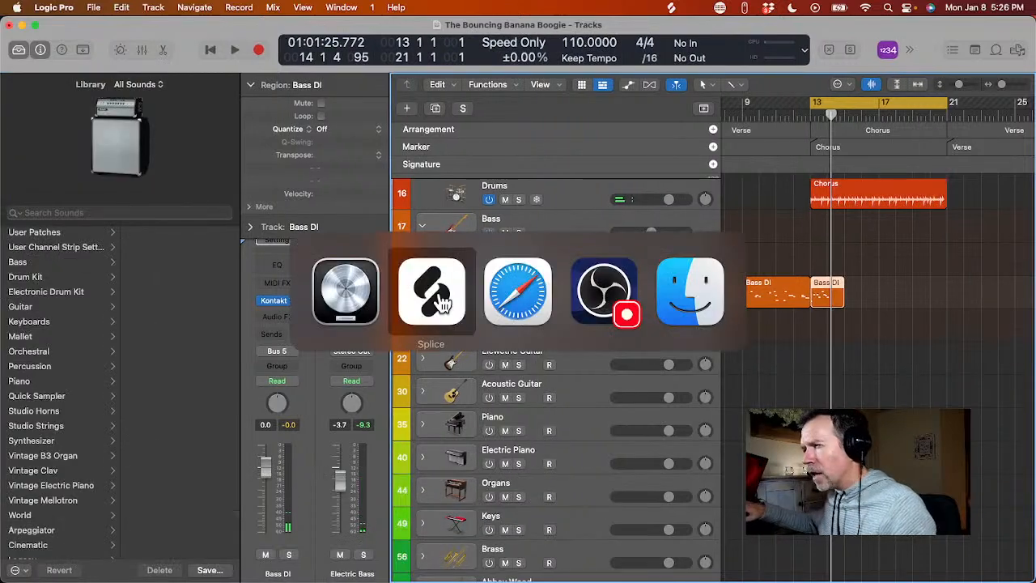
pyautogui.hotkey('ctrl', 'Left')
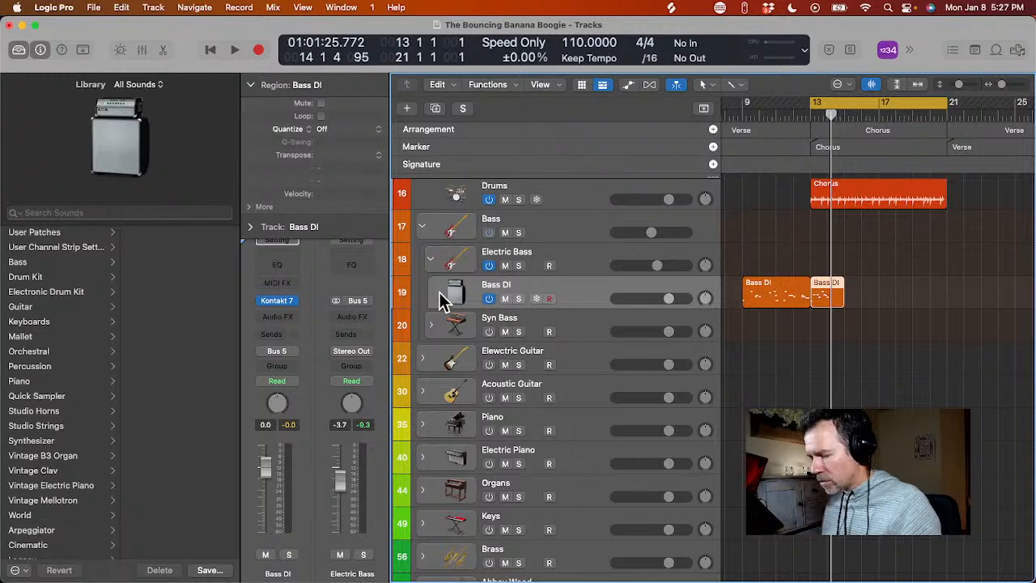
# - Try another bass recording leading into the Chorus, stop it, and delete the short Bass DI region at bar 13
pyautogui.press('space')
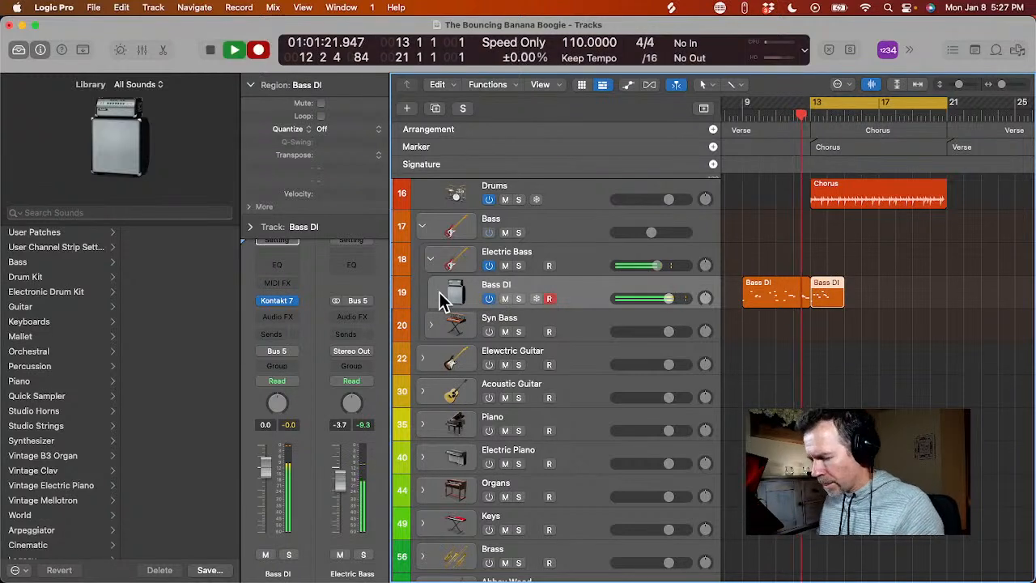
pyautogui.press('space')
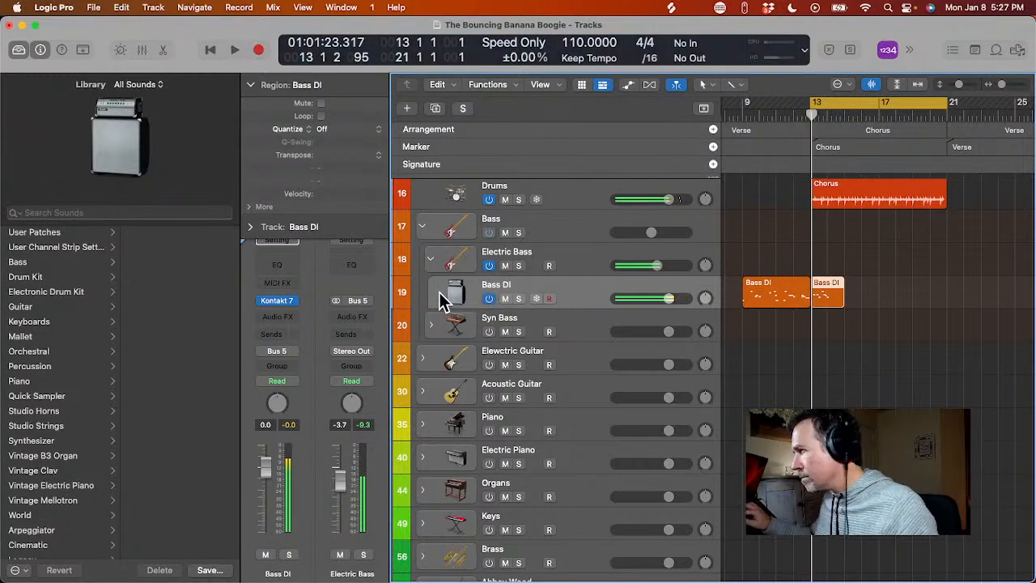
pyautogui.press('Delete')
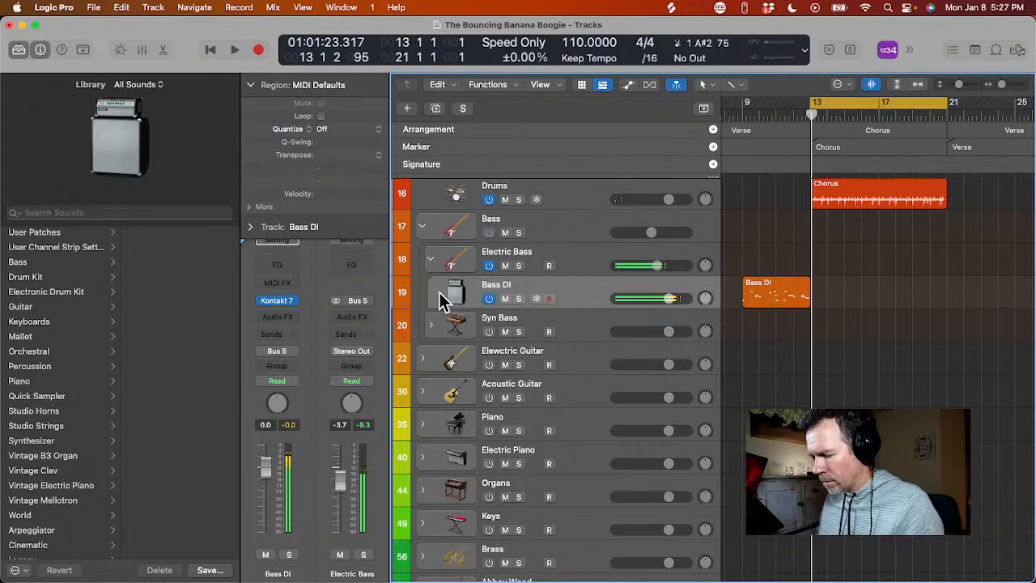
pyautogui.press('r')
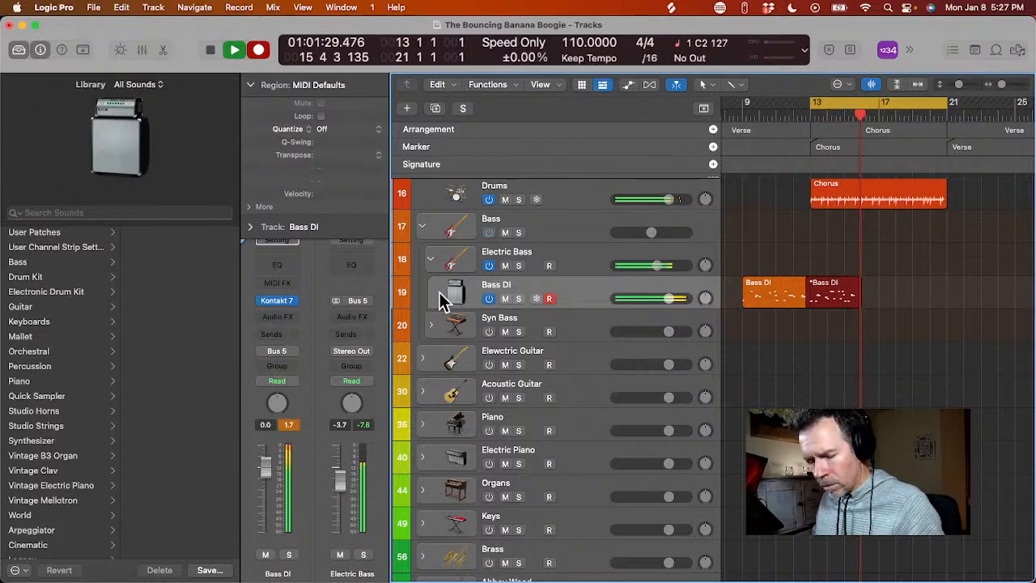
pyautogui.press('space')
pyautogui.press('super+z')
# - Record a full bass take on the Bass DI track over the Chorus from bar 13 to 21 and stop the transport
pyautogui.press('r')
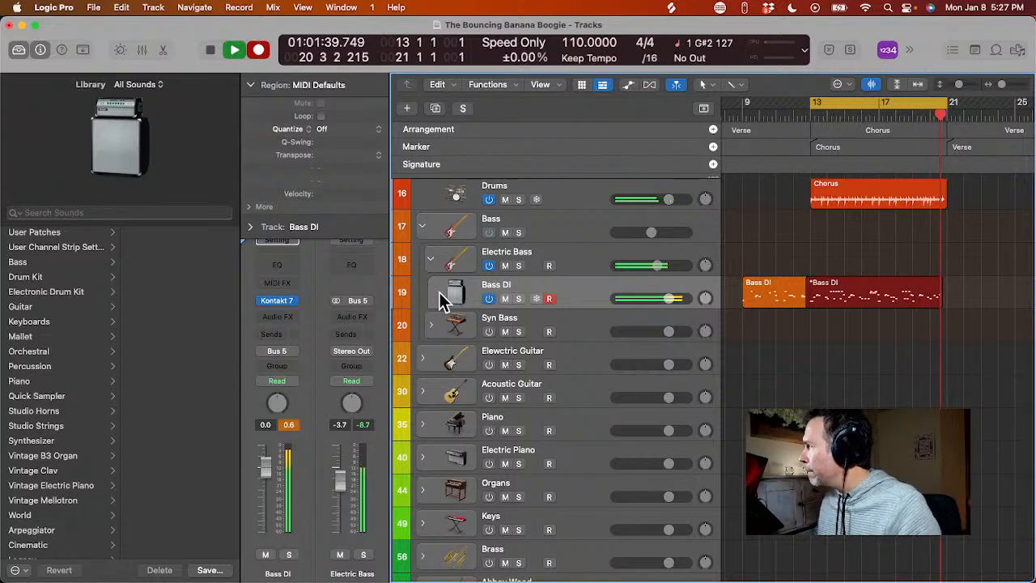
pyautogui.press('space')
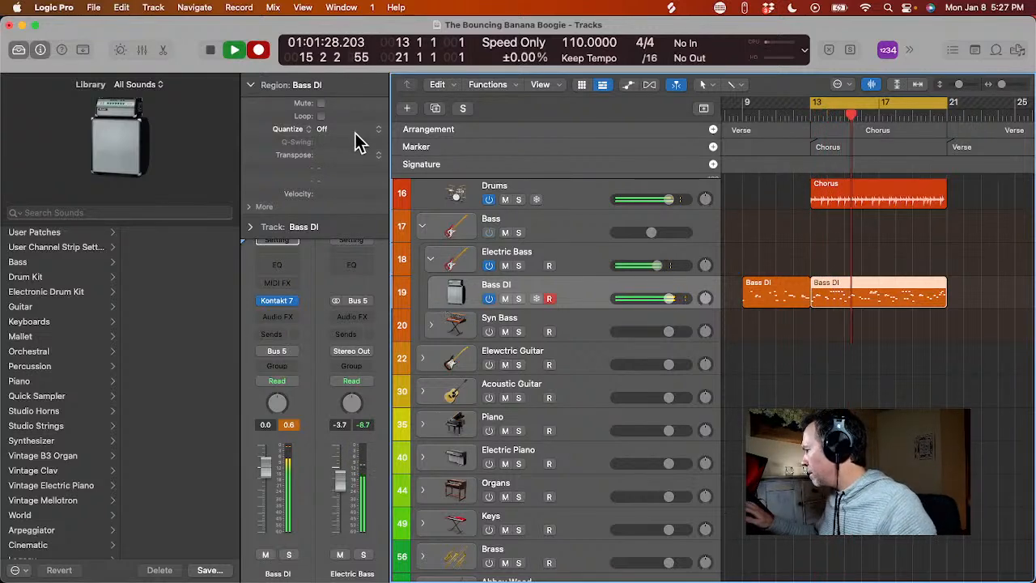
pyautogui.press('p')
pyautogui.press('p')
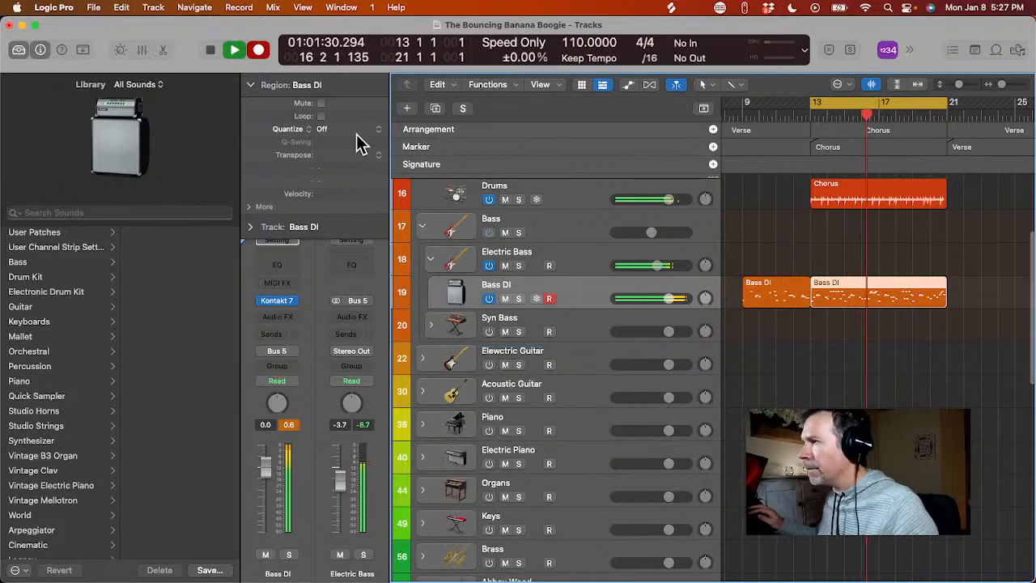
pyautogui.press('XF86AudioRaiseVolume')
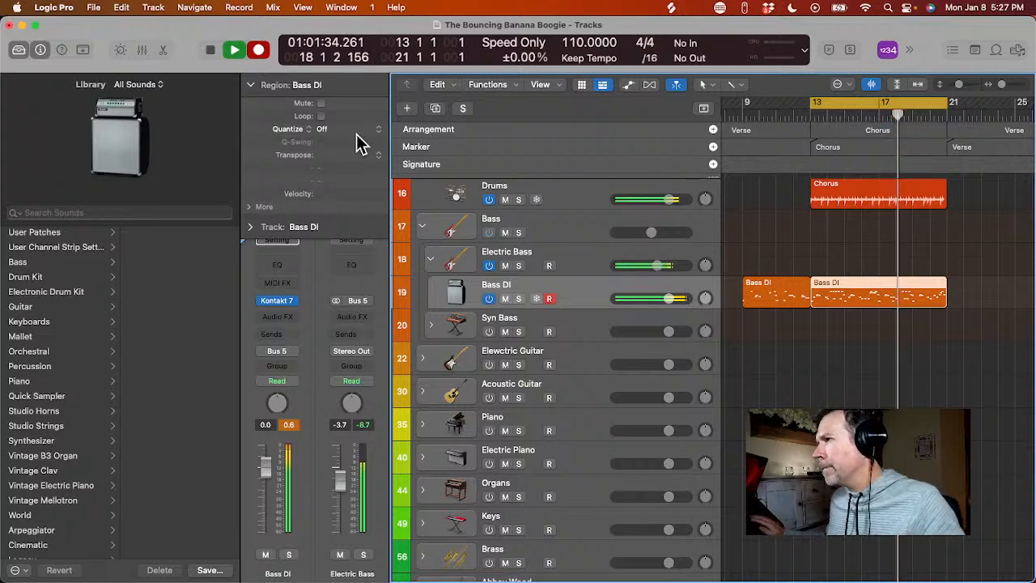
pyautogui.press('space')
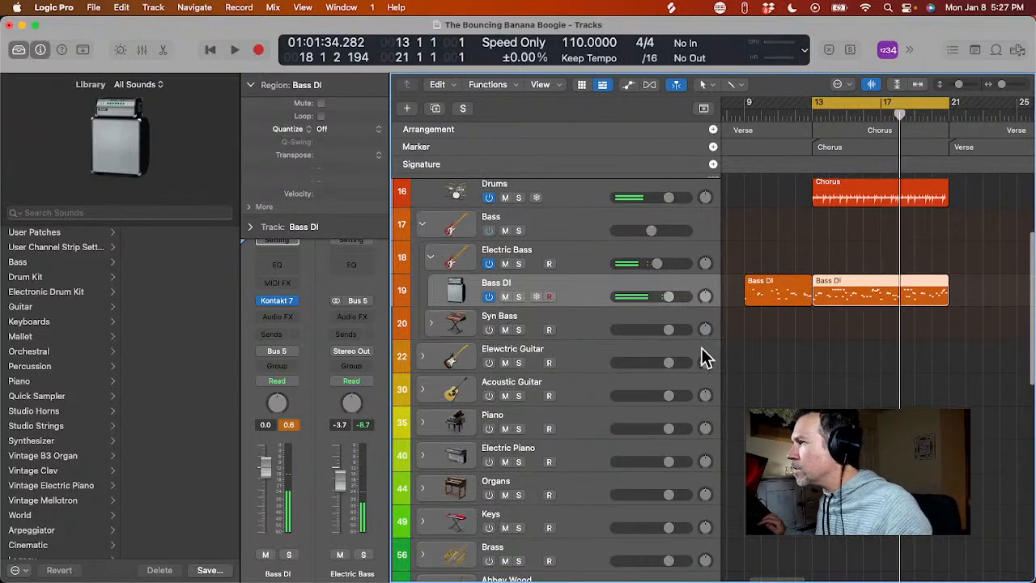
# - Play the start of the Chorus to check the bass take against the loops, and stop playback
pyautogui.scroll(-2, 702, 359)
pyautogui.press('space')
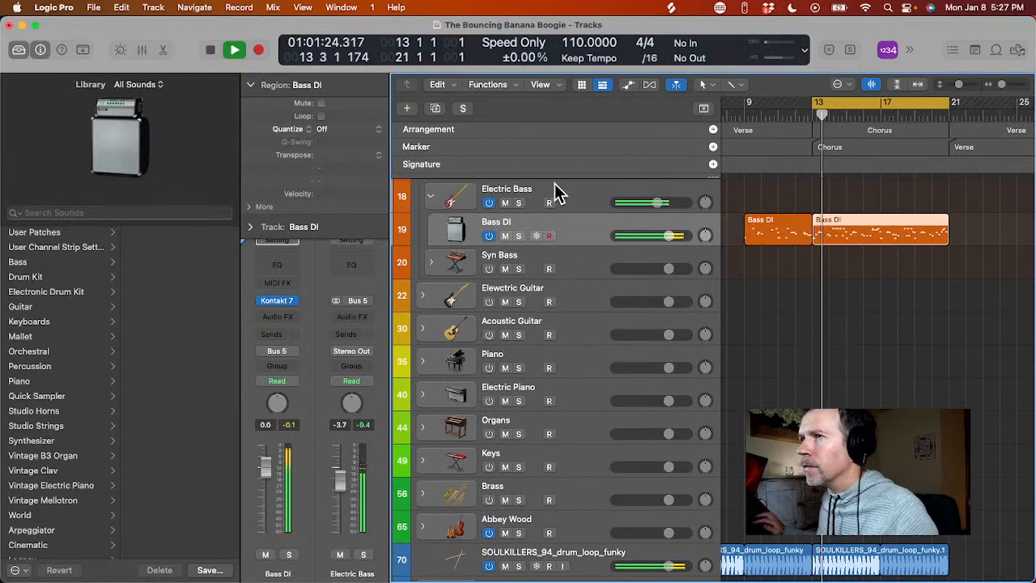
pyautogui.click(234, 50)
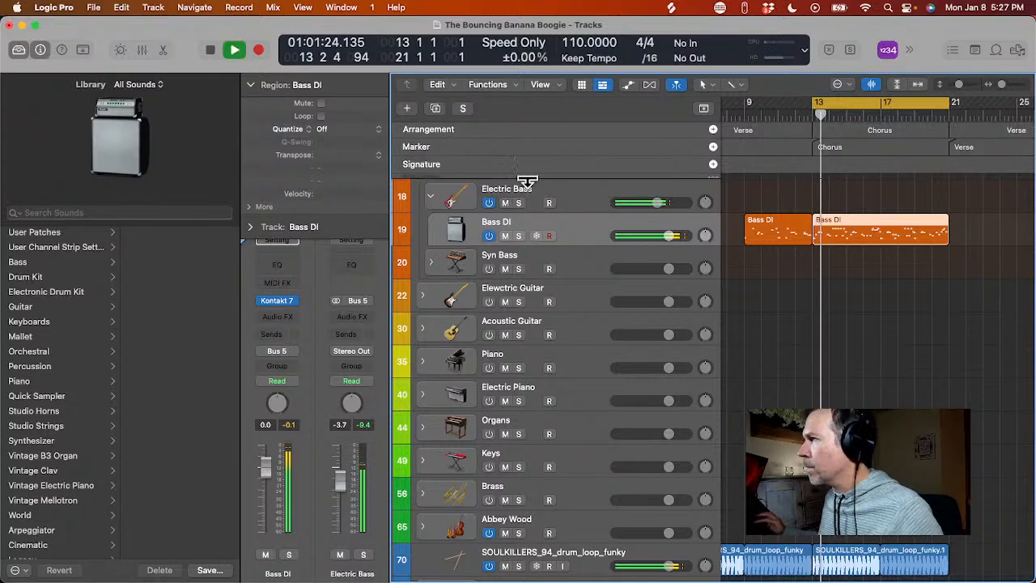
pyautogui.scroll(-10, 640, 316)
pyautogui.press('space')
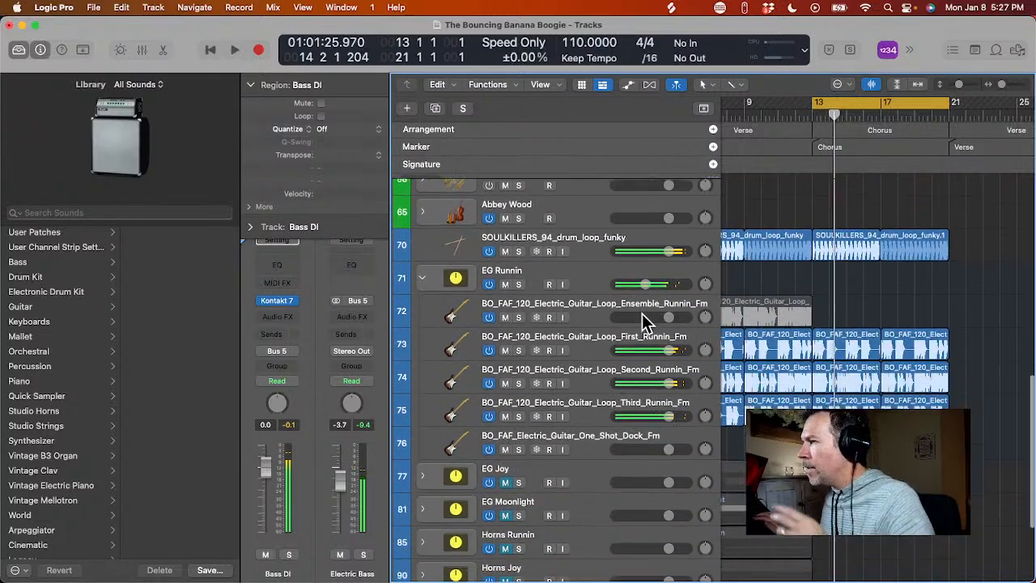
# - Unmute the EG Moonlight and three Horns stacks, and mute the first-Verse regions of the EG Joy, EG Moonlight and Horns stacks
pyautogui.scroll(-1, 680, 360)
pyautogui.hscroll(-3, 710, 377)
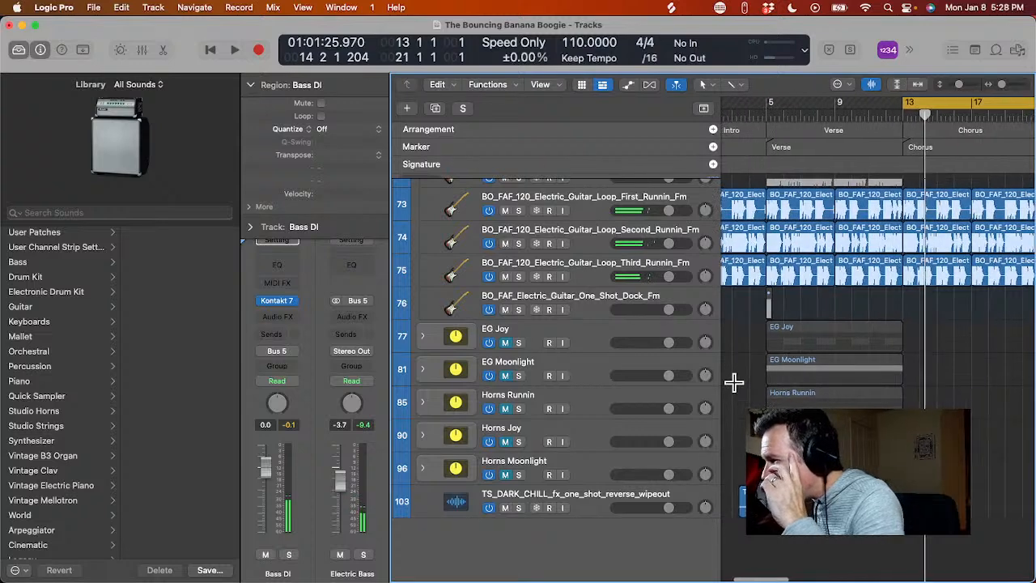
pyautogui.click(501, 344)
pyautogui.click(504, 376)
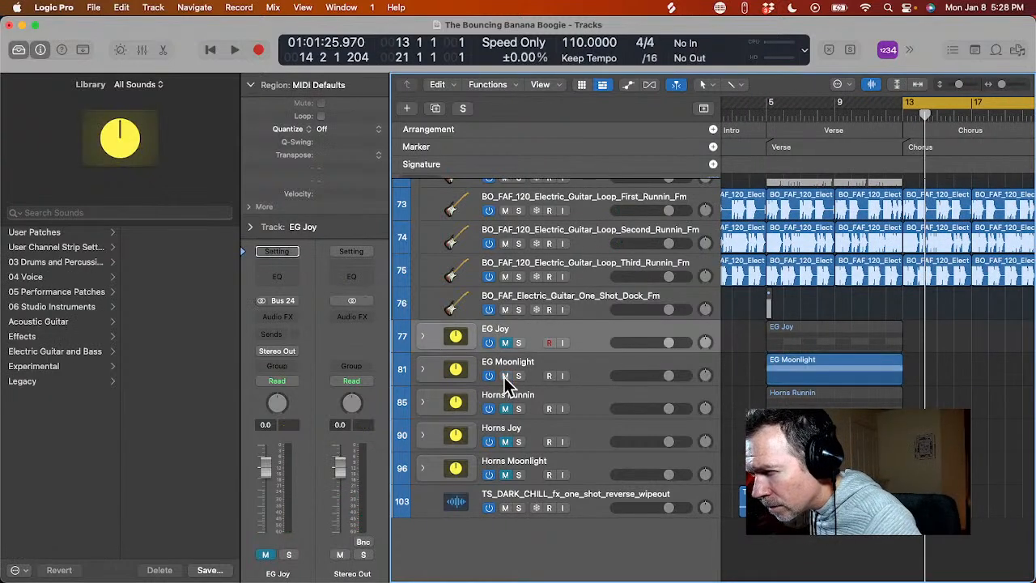
pyautogui.click(505, 409)
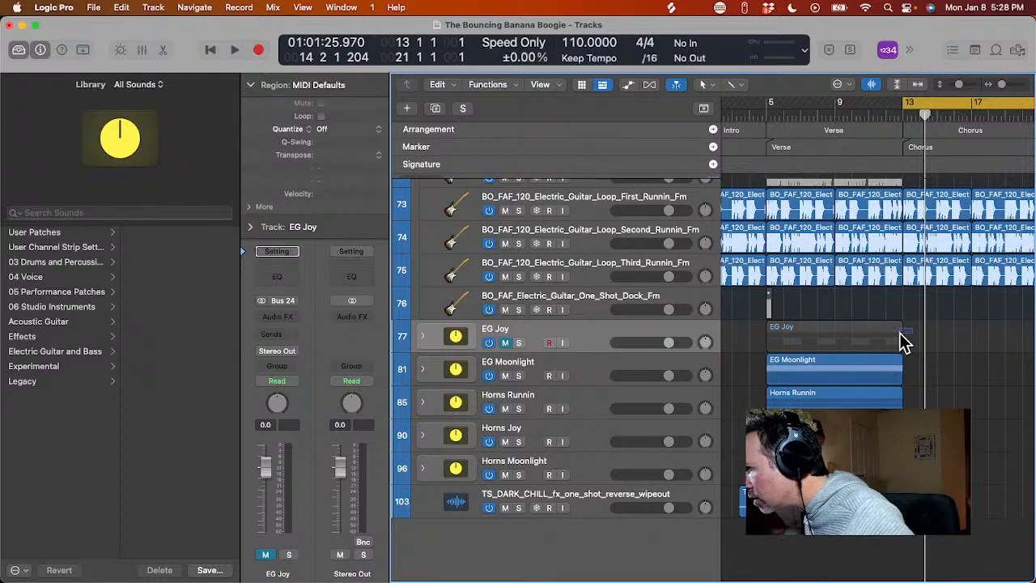
pyautogui.moveTo(903, 340); pyautogui.dragTo(817, 453)
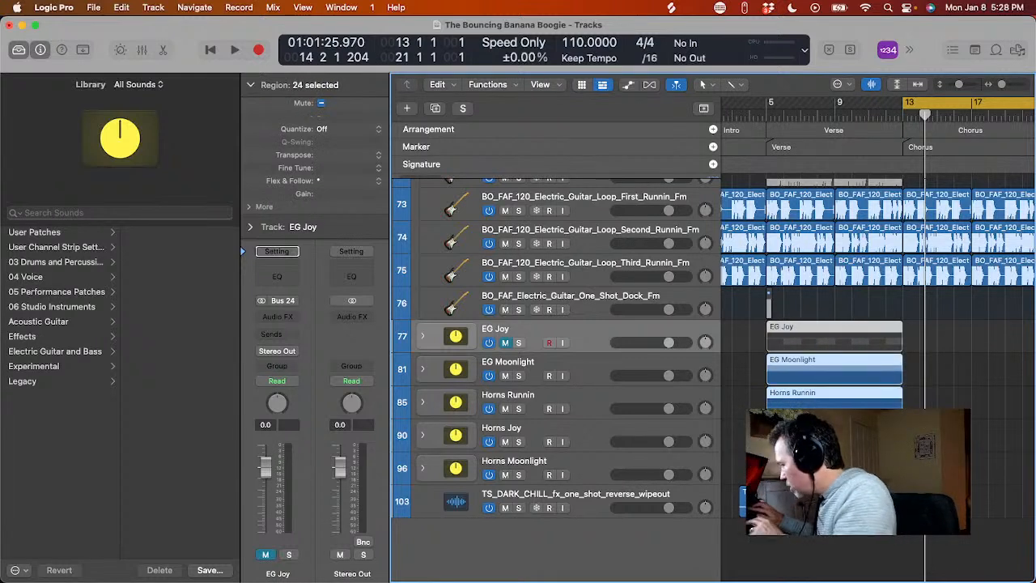
pyautogui.press('m')
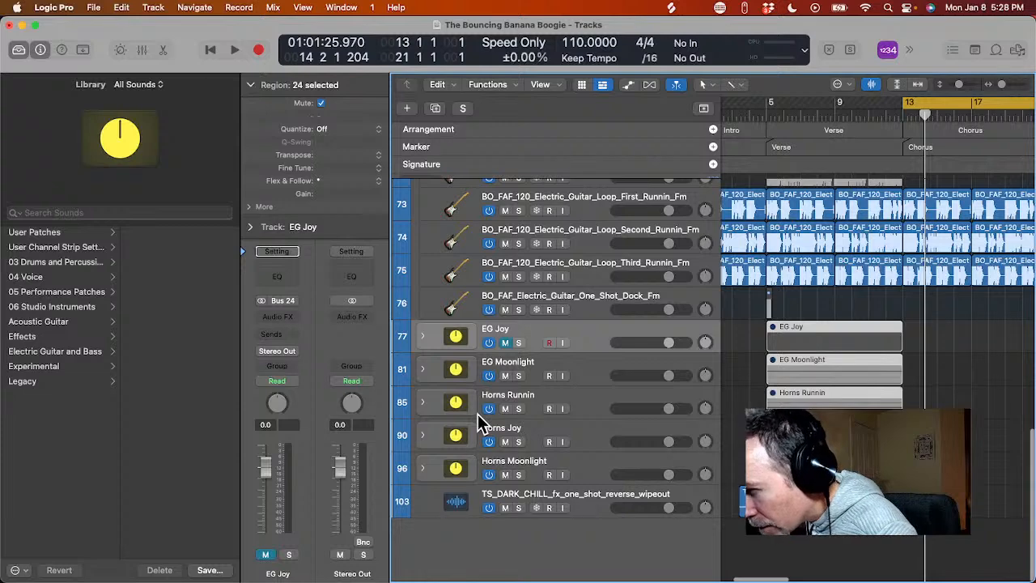
# - Copy the Horns Runnin stack's regions from the first Verse to the Chorus at bar 13
pyautogui.hscroll(1, 477, 414)
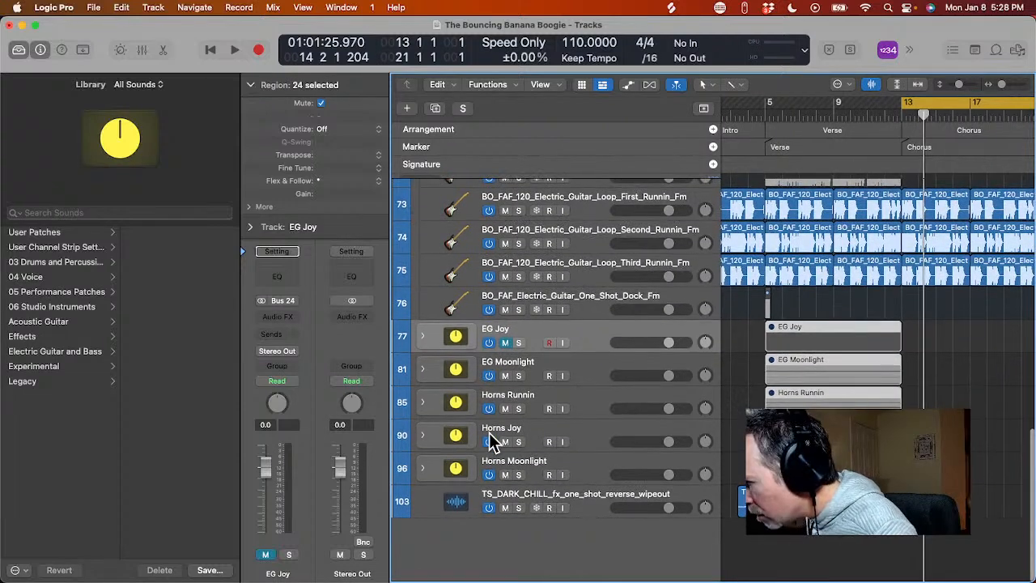
pyautogui.click(582, 407)
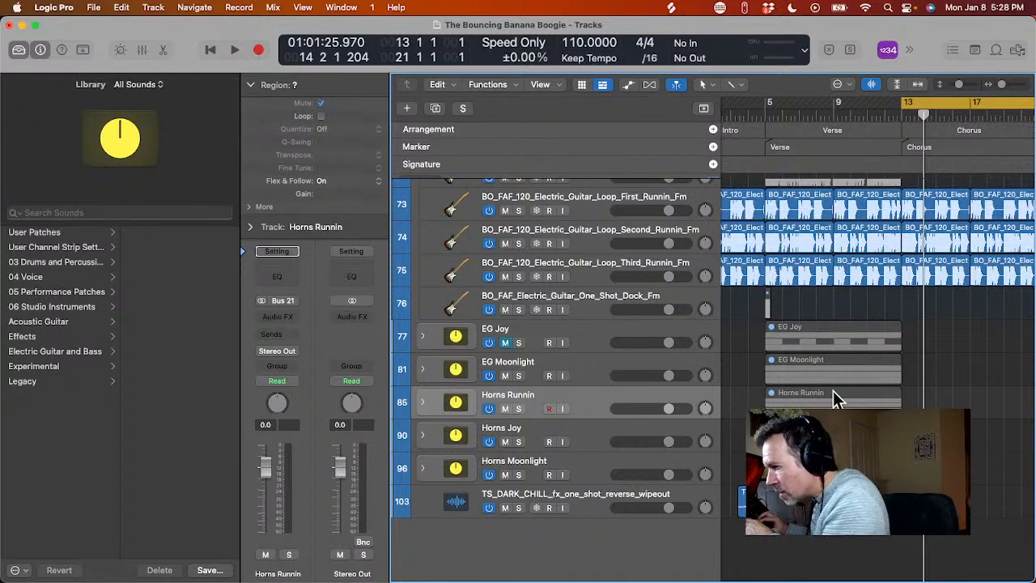
pyautogui.moveTo(832, 392); pyautogui.dragTo(969, 390)
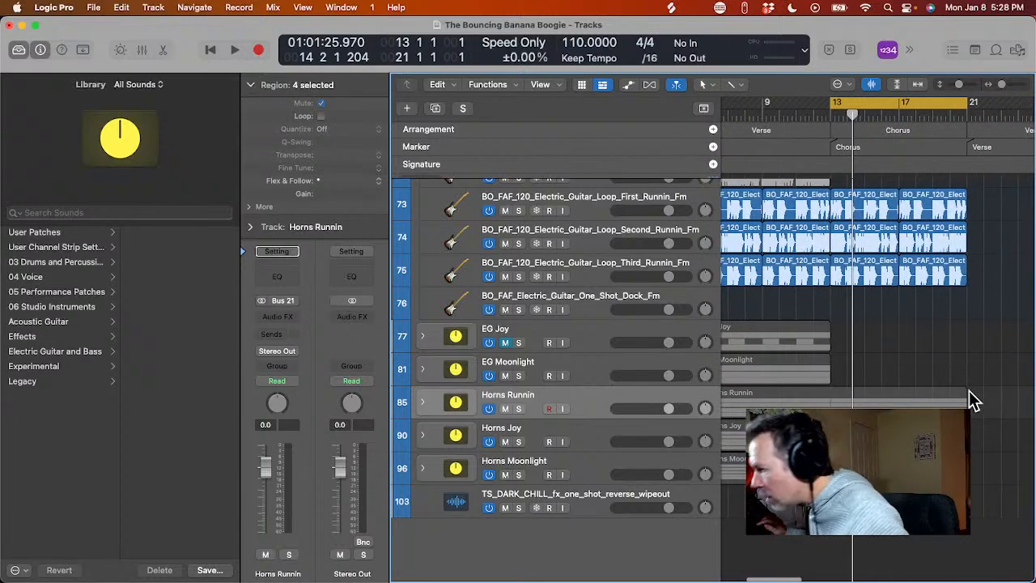
# - Expand the Horns Runnin stack and unmute its trumpet, saxophone and trombone regions in the Chorus
pyautogui.click(423, 402)
pyautogui.scroll(-2, 809, 393)
pyautogui.hscroll(3, 810, 393)
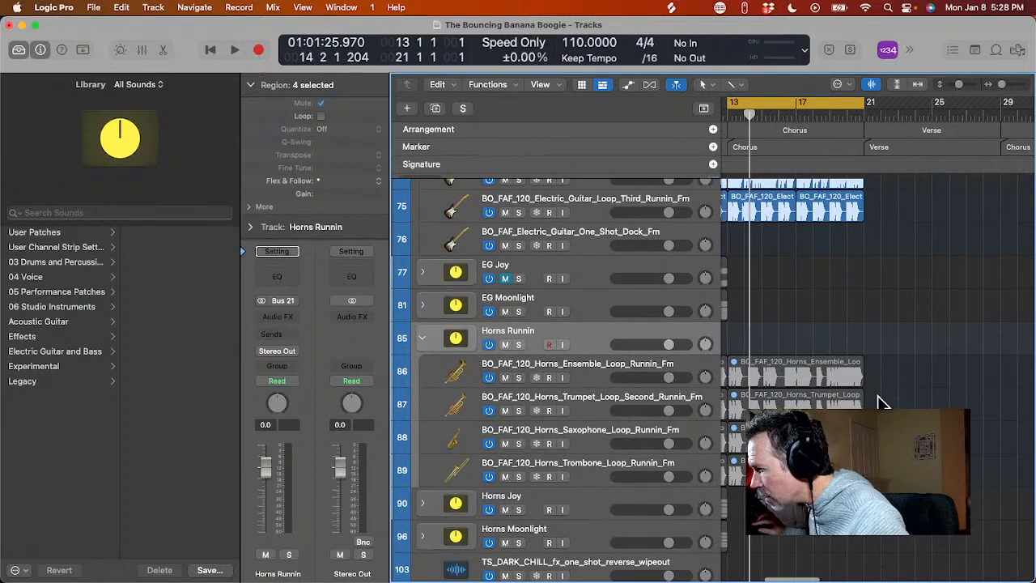
pyautogui.moveTo(882, 403); pyautogui.dragTo(732, 467)
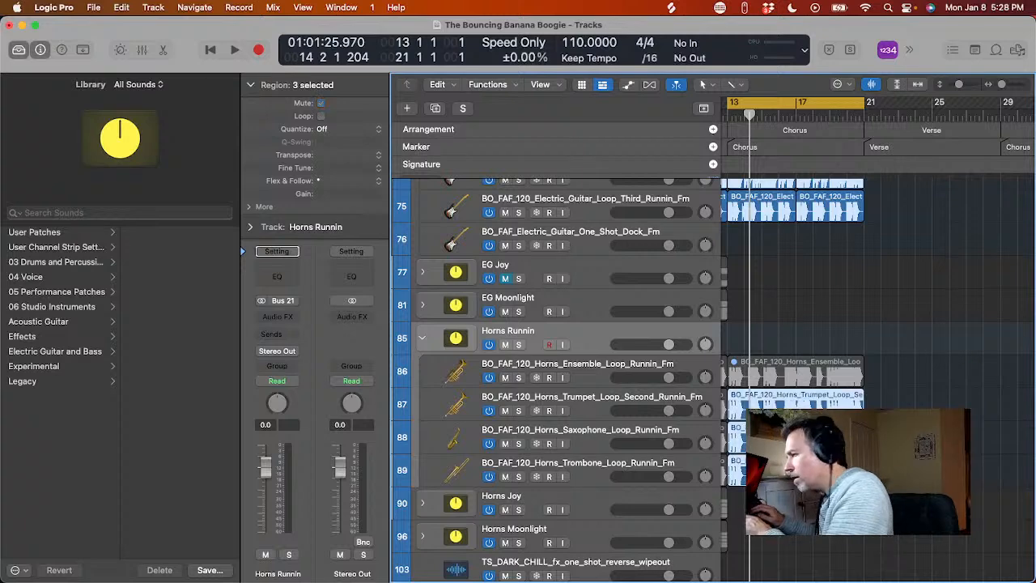
# - Lower the Horns Runnin stack's volume to -9.4 dB during playback and replay from the end of the Intro
pyautogui.press('space')
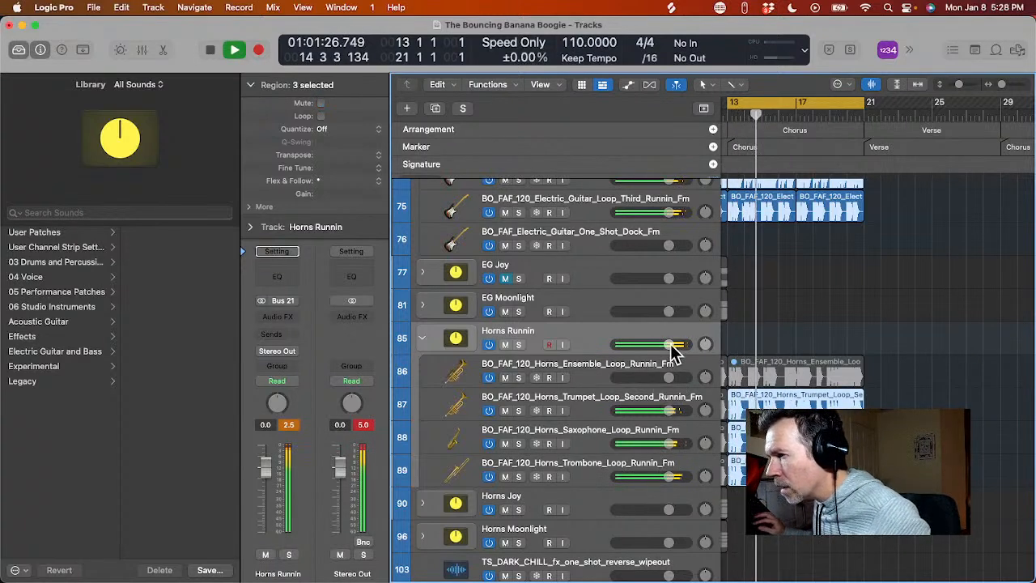
pyautogui.moveTo(667, 346); pyautogui.dragTo(645, 345)
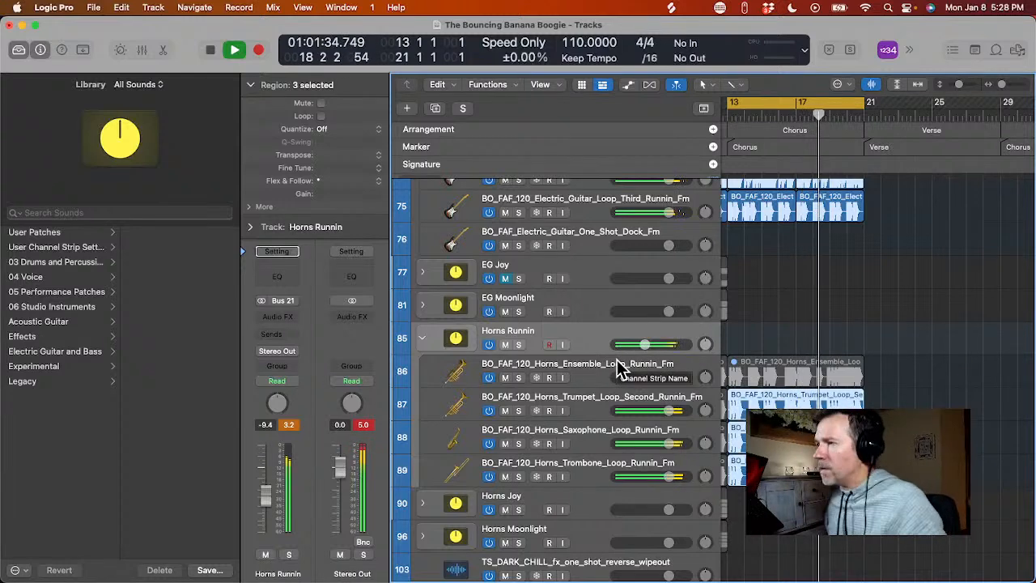
pyautogui.hscroll(-10, 769, 164)
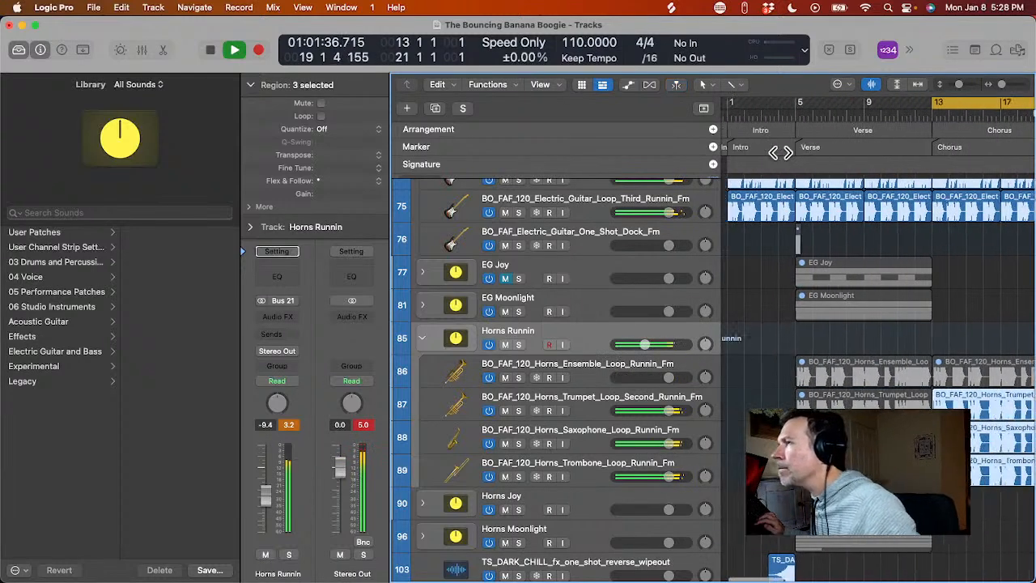
pyautogui.click(783, 116)
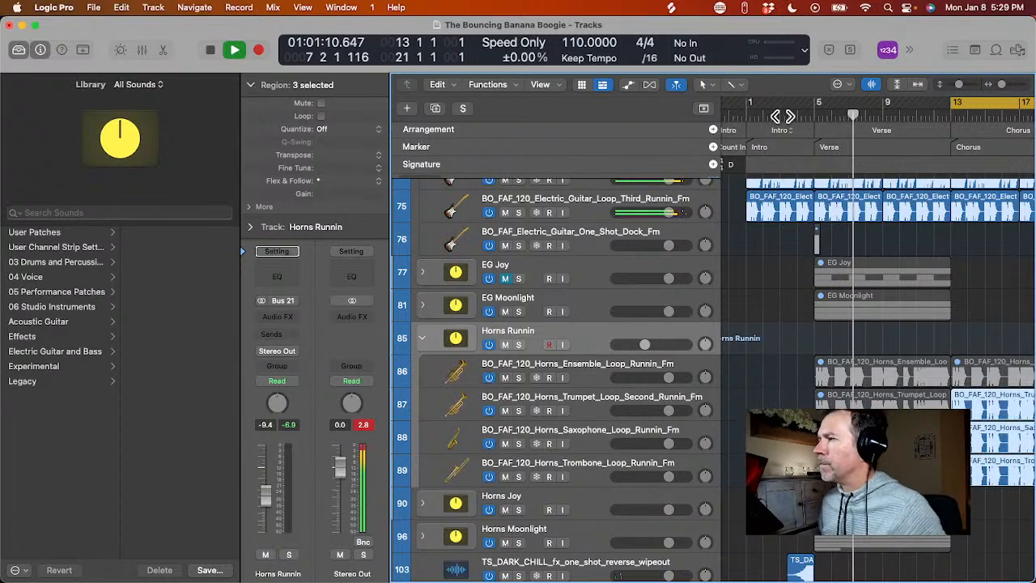
# - Copy the reverse wipeout effect region to lead into the Chorus and set its track volume to -4.4 dB
pyautogui.scroll(-4, 558, 364)
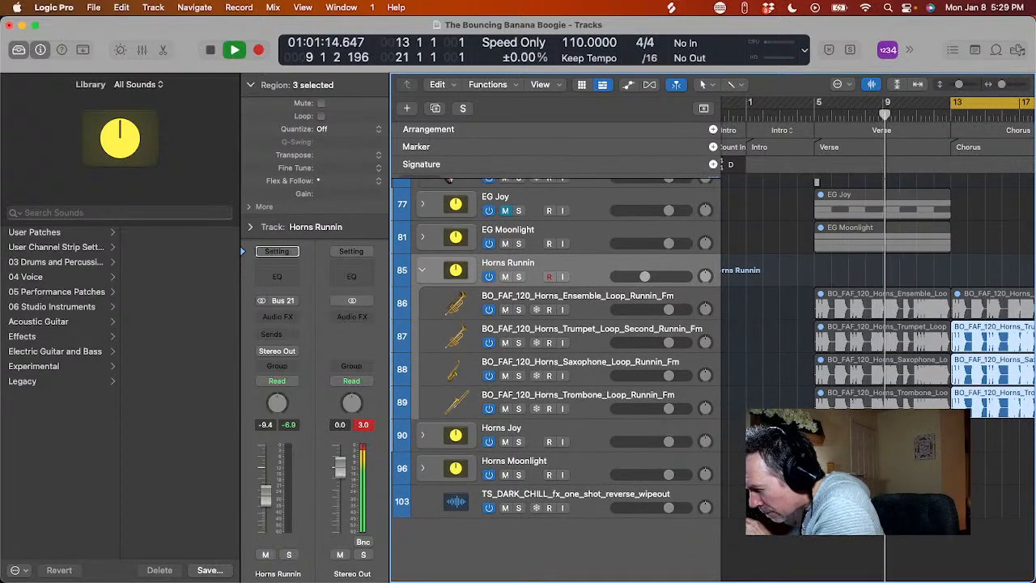
pyautogui.moveTo(798, 503); pyautogui.dragTo(939, 504)
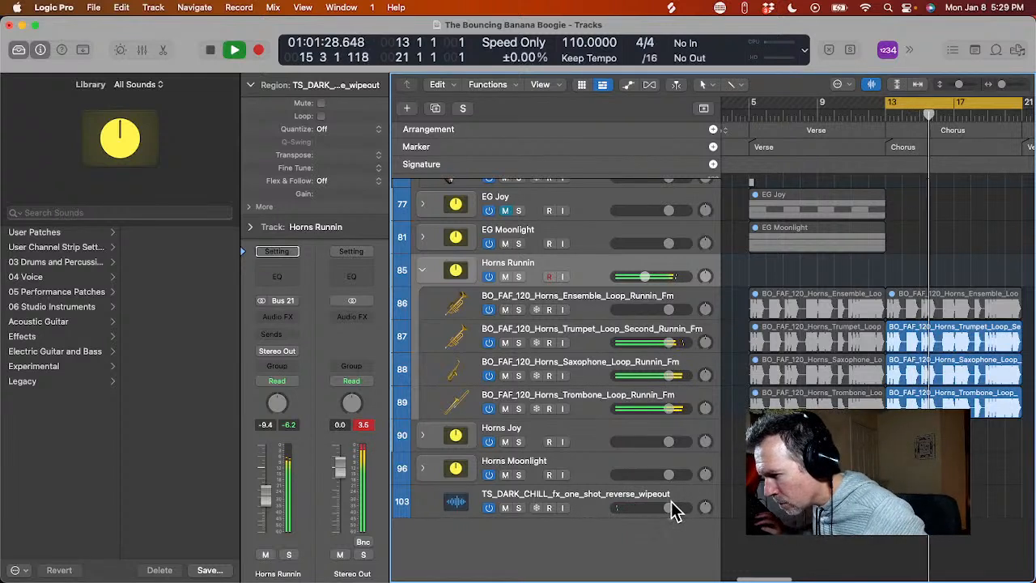
pyautogui.moveTo(669, 508); pyautogui.dragTo(656, 508)
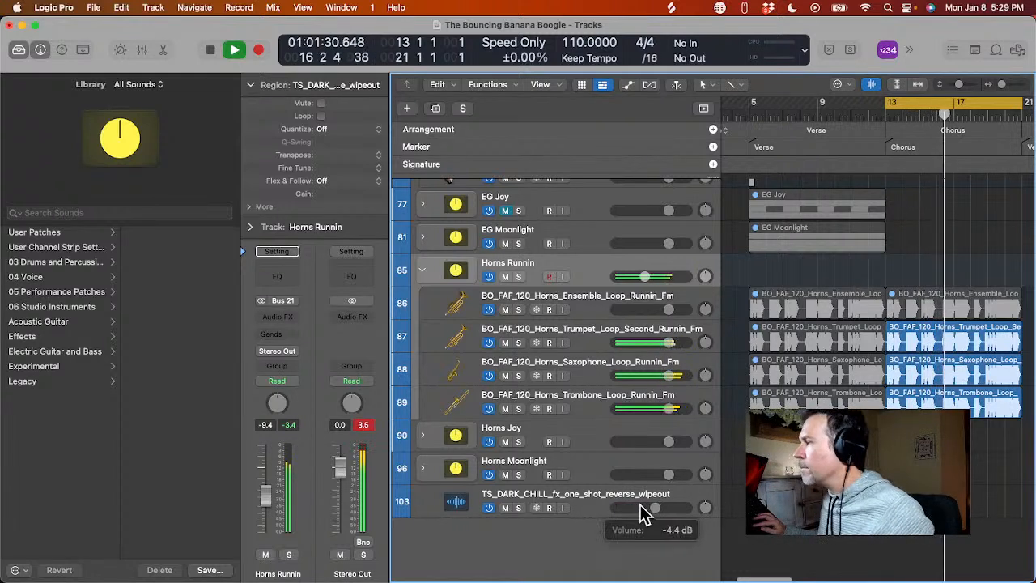
# - Set the cycle range to the second Verse, bars 21 to 29, from its marker
pyautogui.hscroll(5, 931, 283)
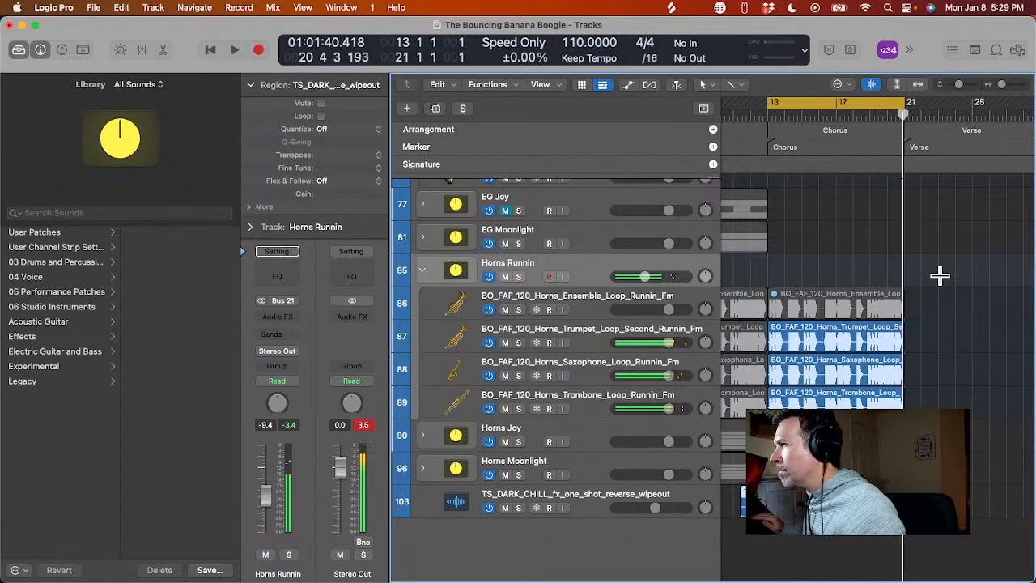
pyautogui.hscroll(3, 931, 210)
pyautogui.click(883, 153)
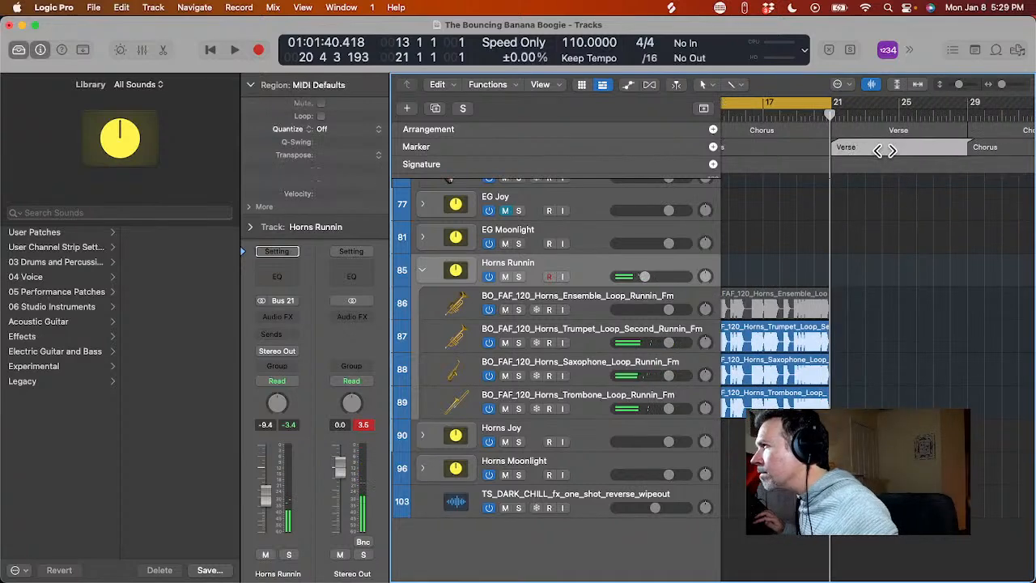
pyautogui.click(883, 150)
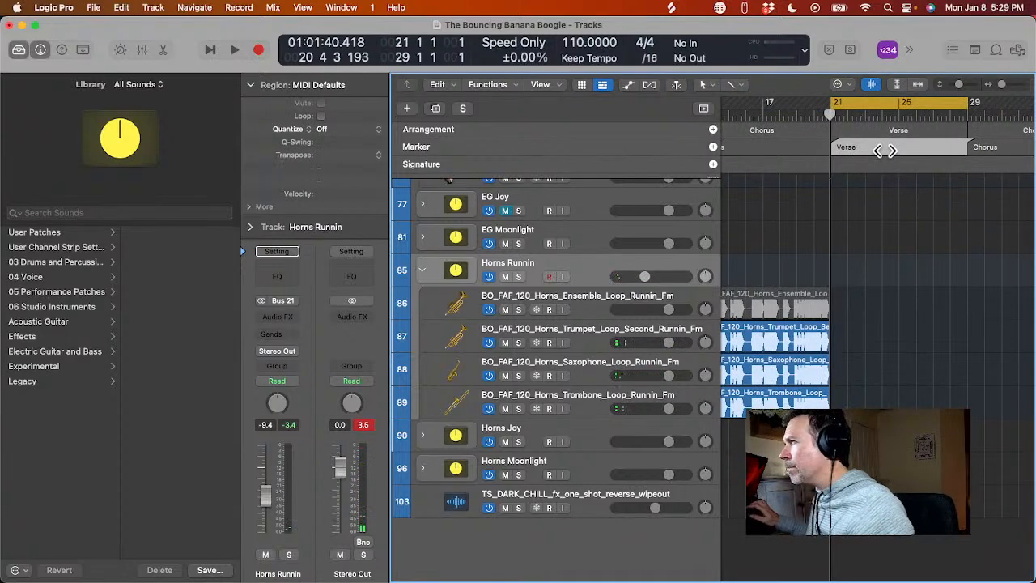
# - Copy the Bass DI region from the end of the first Verse to the start of the second Verse at bar 21, and play it
pyautogui.hscroll(-10, 859, 267)
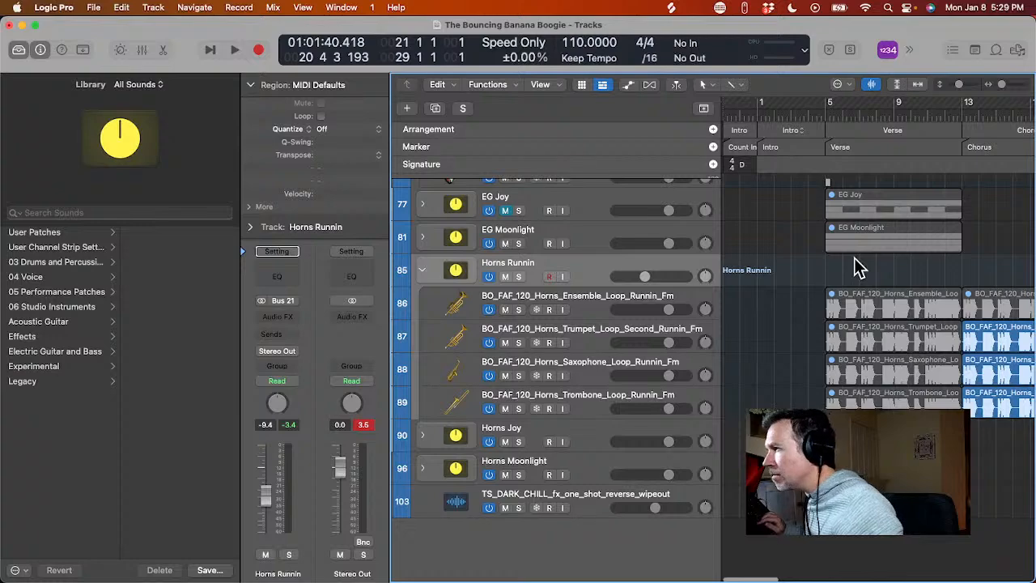
pyautogui.scroll(9, 860, 267)
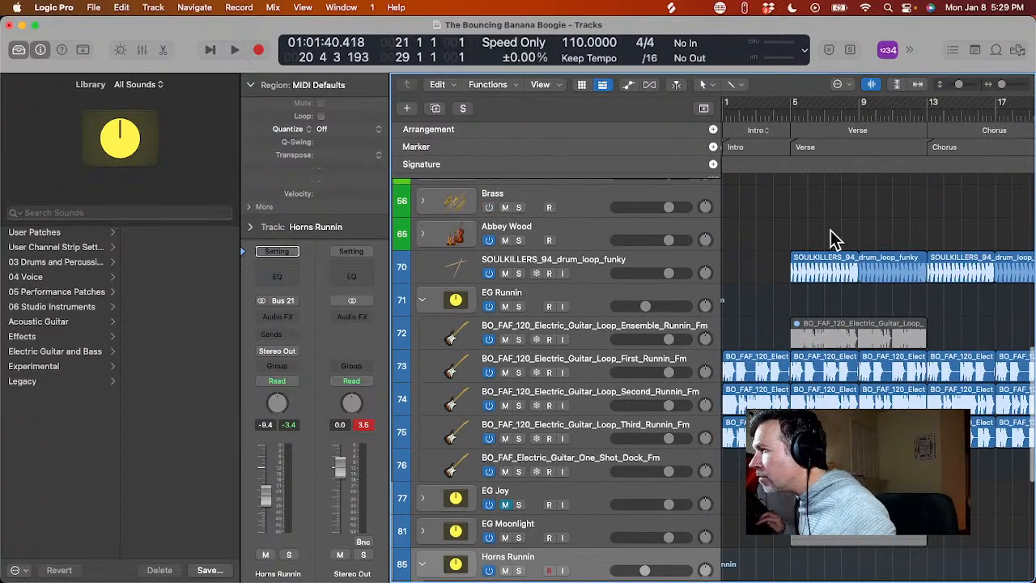
pyautogui.scroll(15, 803, 224)
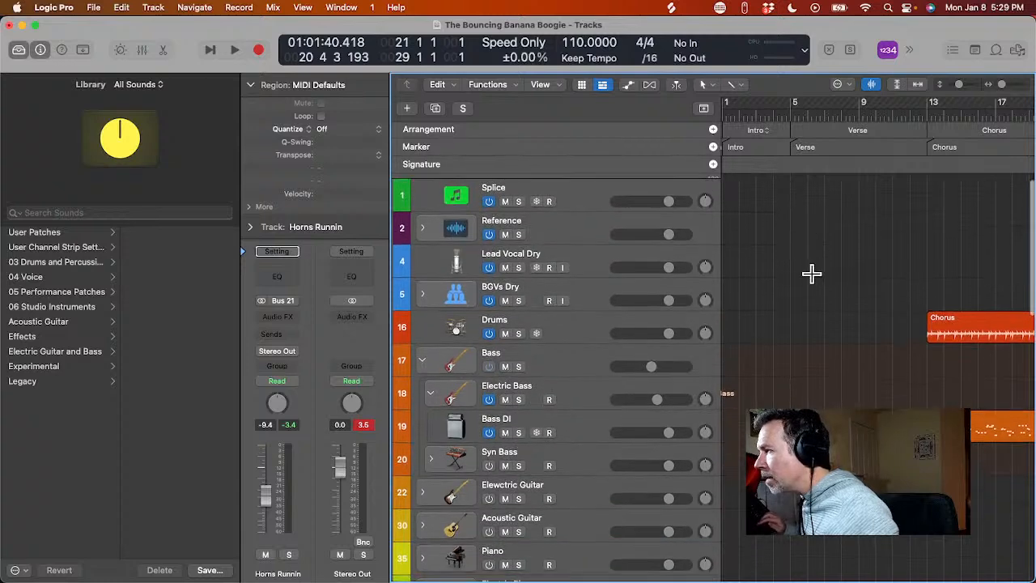
pyautogui.scroll(-2, 811, 273)
pyautogui.scroll(-2, 823, 311)
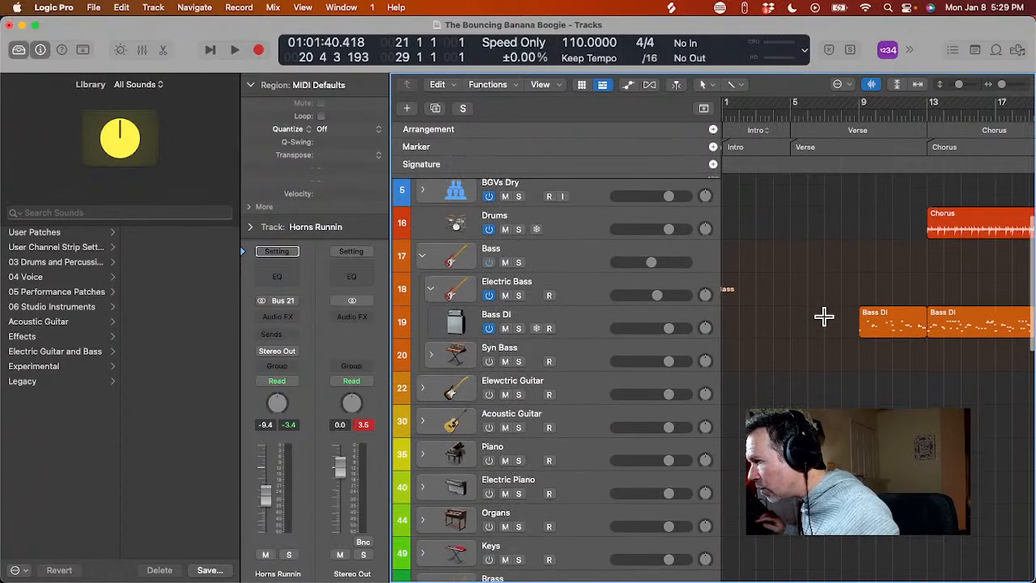
pyautogui.click(866, 314)
pyautogui.hscroll(3, 866, 313)
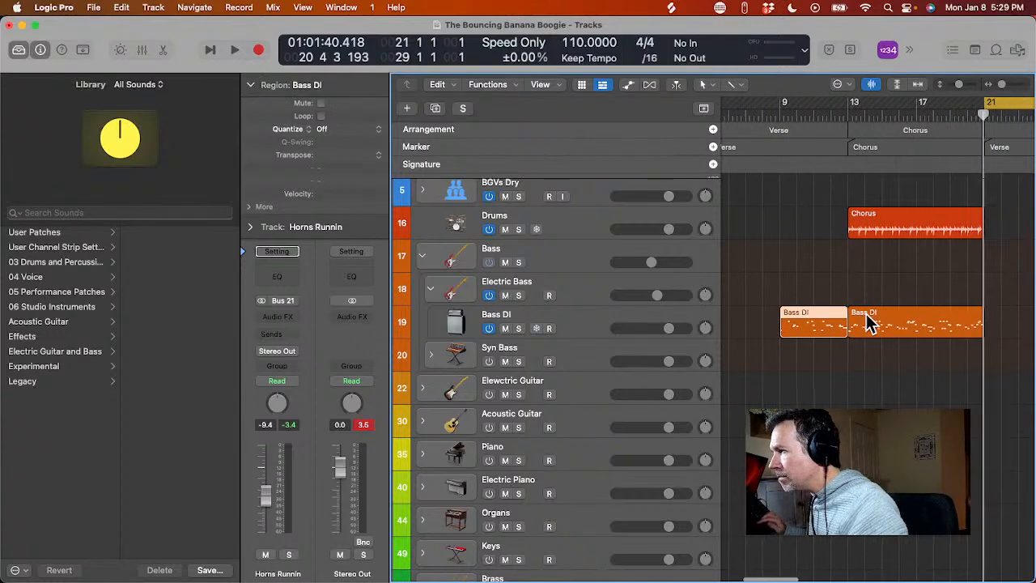
pyautogui.hscroll(2, 866, 314)
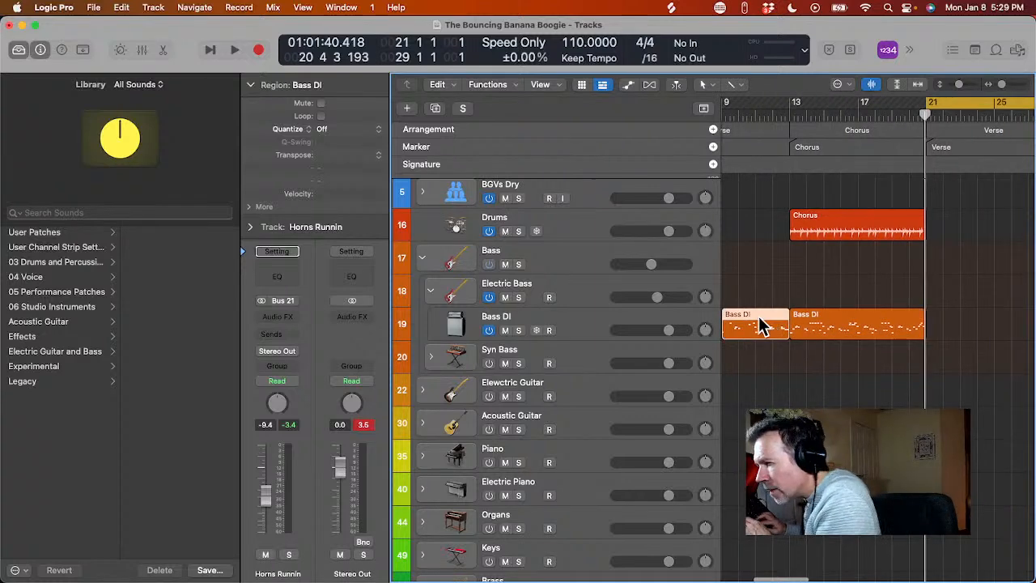
pyautogui.moveTo(754, 315); pyautogui.dragTo(959, 332)
pyautogui.press('space')
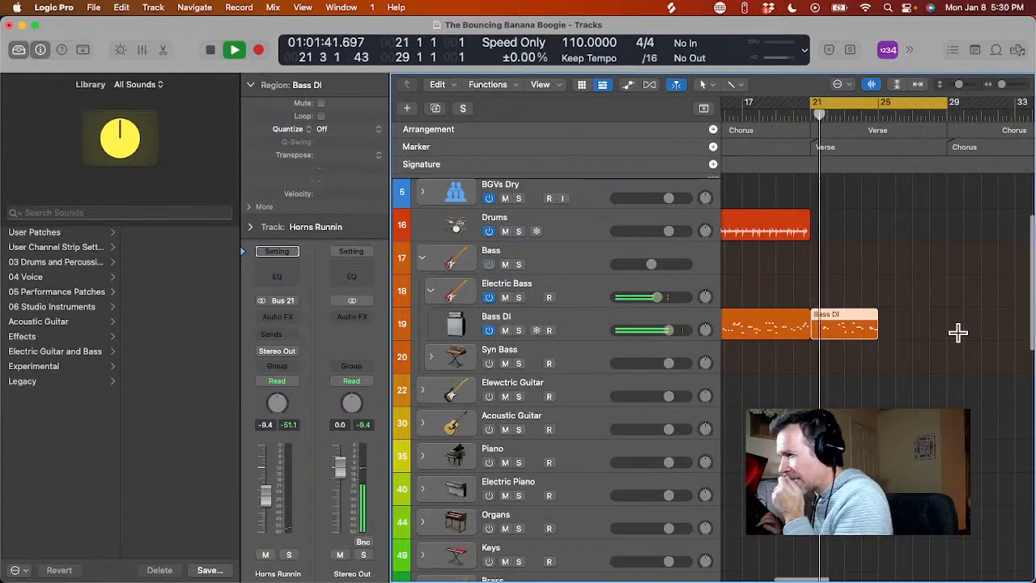
# - Loop the copied Bass DI region during playback so it fills the second Verse up to bar 29
pyautogui.press('space')
pyautogui.press('space')
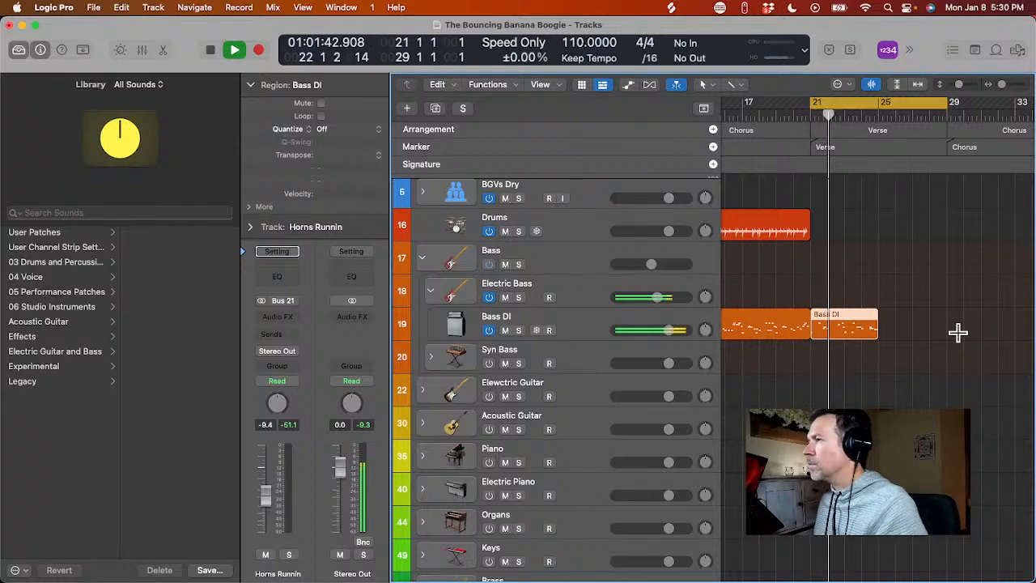
pyautogui.scroll(-6, 957, 332)
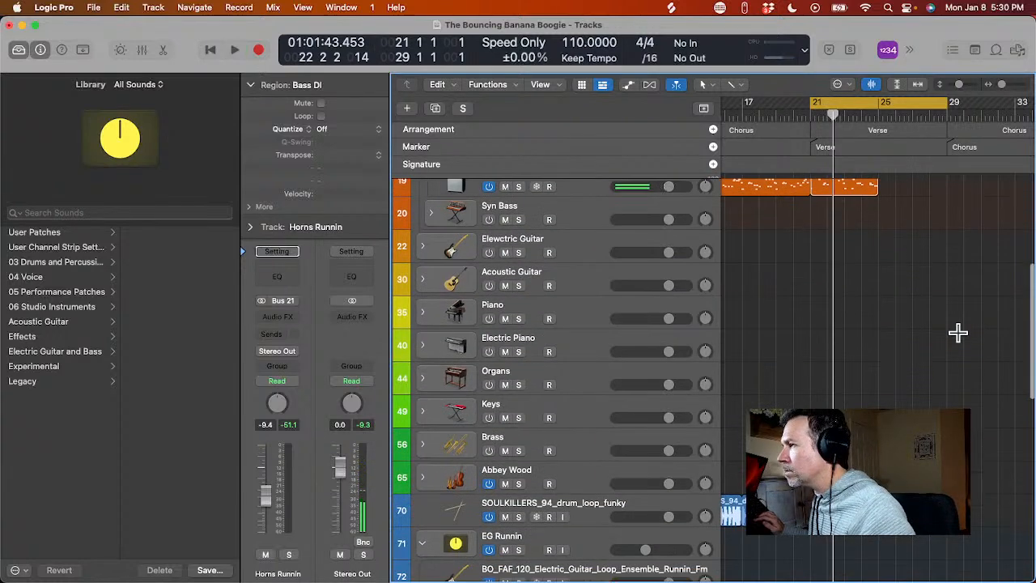
pyautogui.press('space')
pyautogui.scroll(-1, 957, 332)
pyautogui.scroll(7, 957, 332)
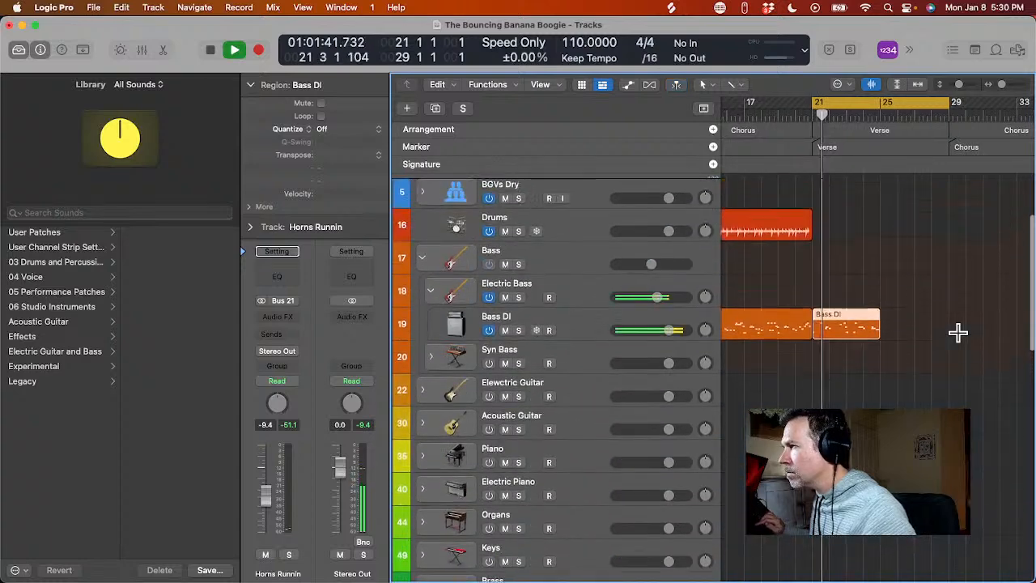
pyautogui.moveTo(890, 323); pyautogui.dragTo(947, 325)
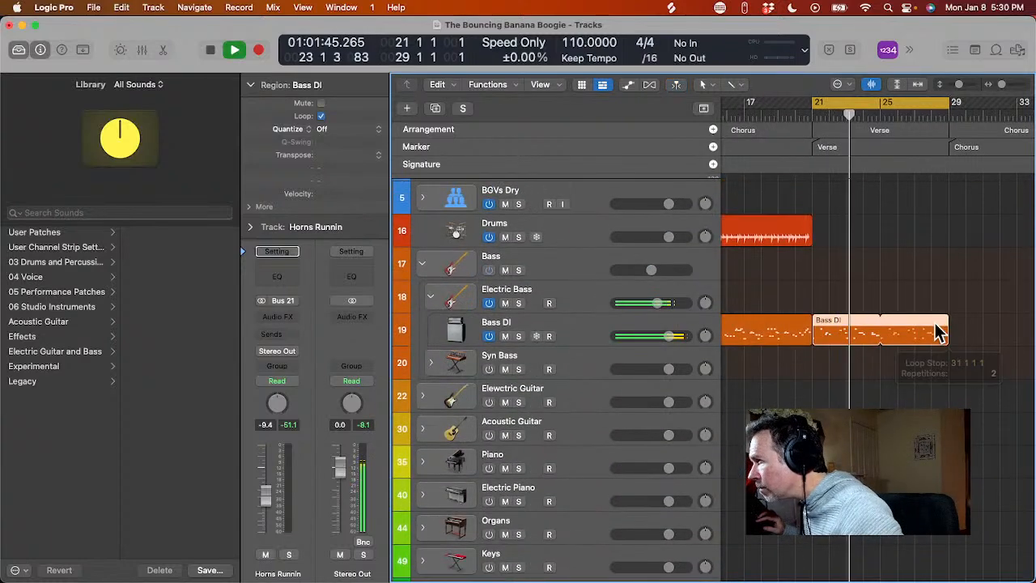
# - Create a Drummer region for the second Verse on the Drums track and trim its start to two beats after bar 21
pyautogui.click(820, 233)
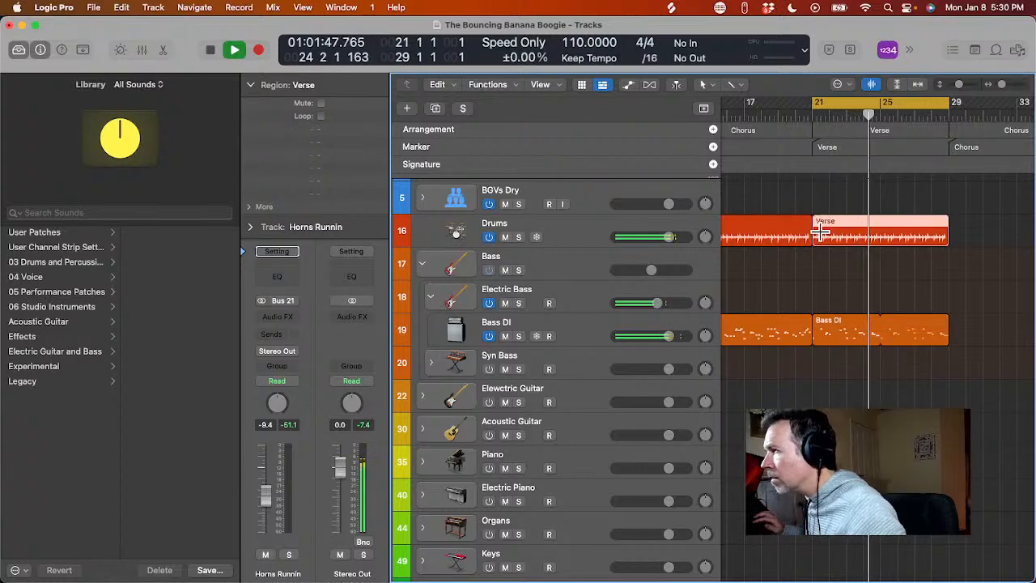
pyautogui.press('super+Right')
pyautogui.press('super+Right')
pyautogui.press('super+Right')
pyautogui.press('super+Right')
pyautogui.hscroll(-2, 820, 233)
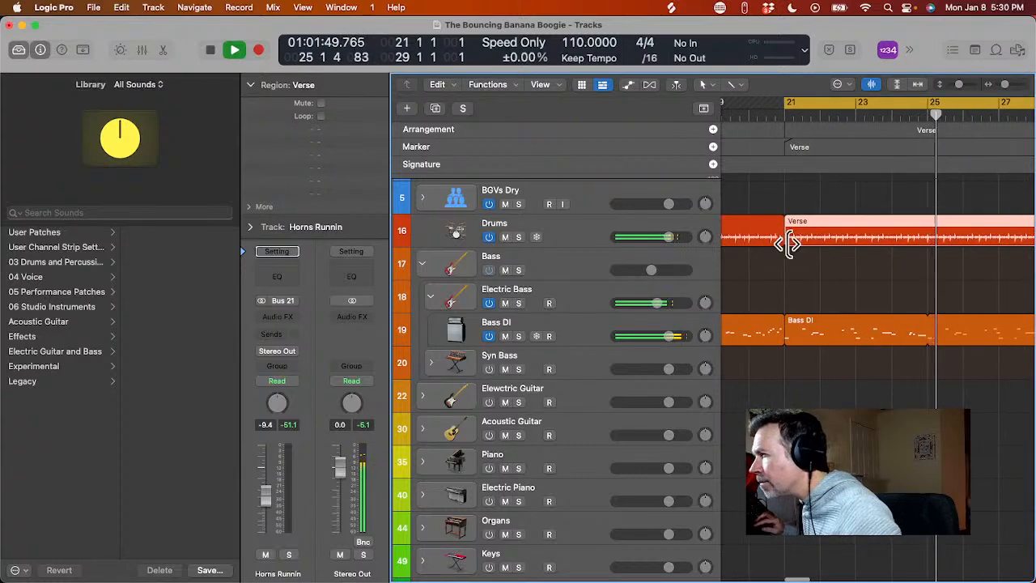
pyautogui.moveTo(790, 243); pyautogui.dragTo(809, 245)
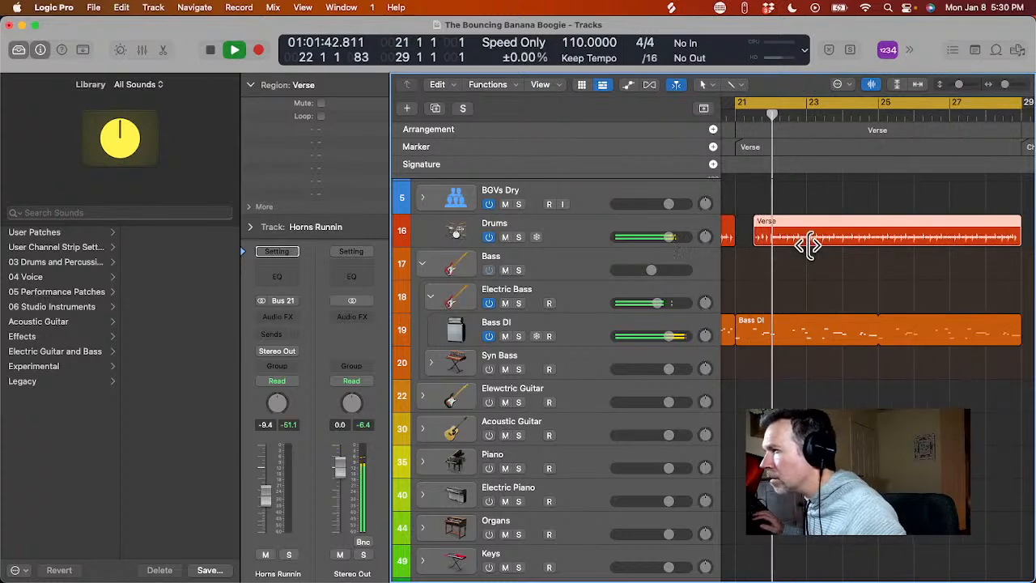
# - Play back the second Verse's drums and bass, checking the Verse Drummer region's settings in the editor
pyautogui.press('space')
pyautogui.press('space')
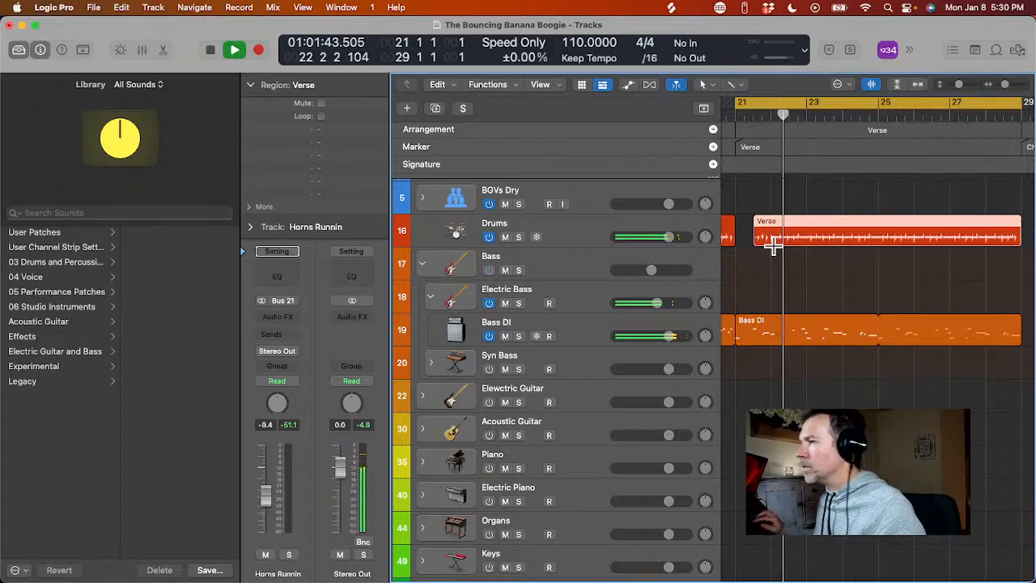
pyautogui.scroll(-2, 774, 242)
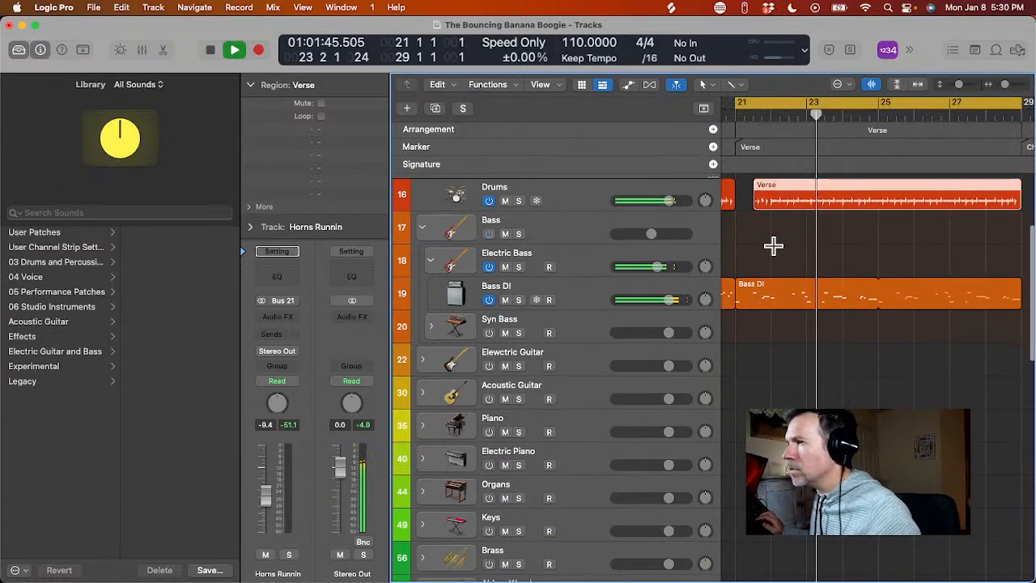
pyautogui.scroll(1, 662, 233)
pyautogui.press('e')
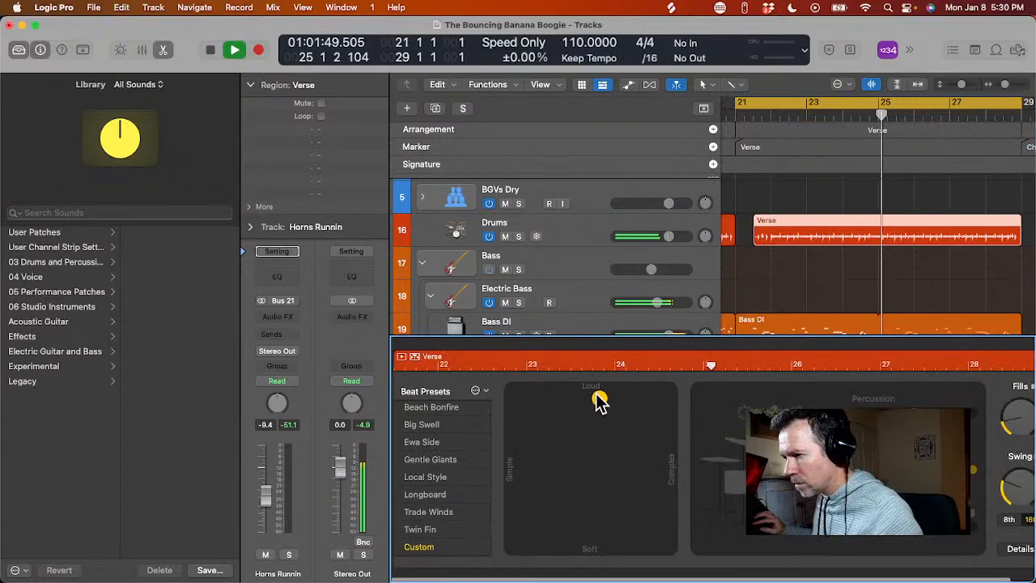
pyautogui.press('e')
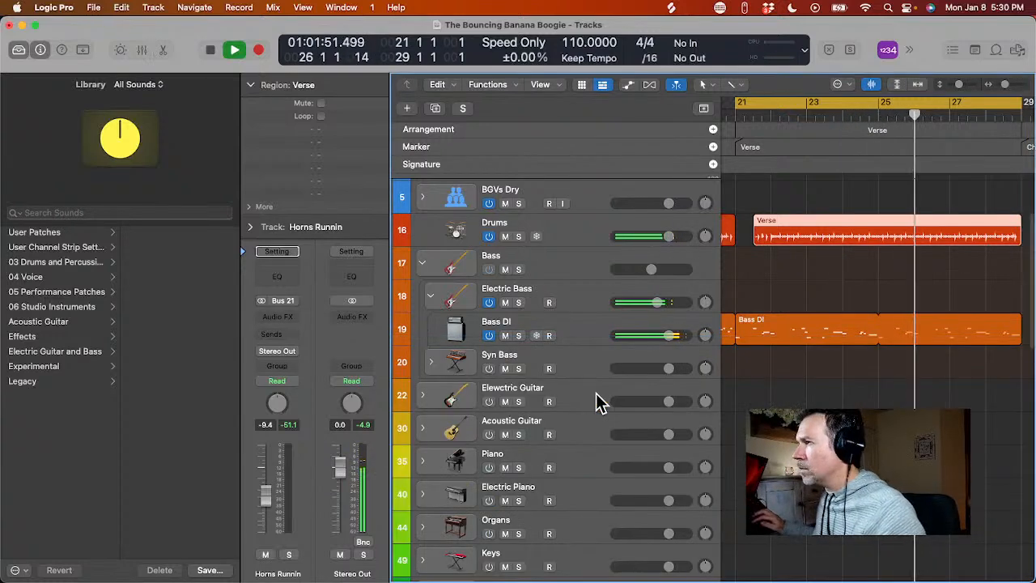
pyautogui.press('space')
pyautogui.press('space')
pyautogui.scroll(-6, 636, 474)
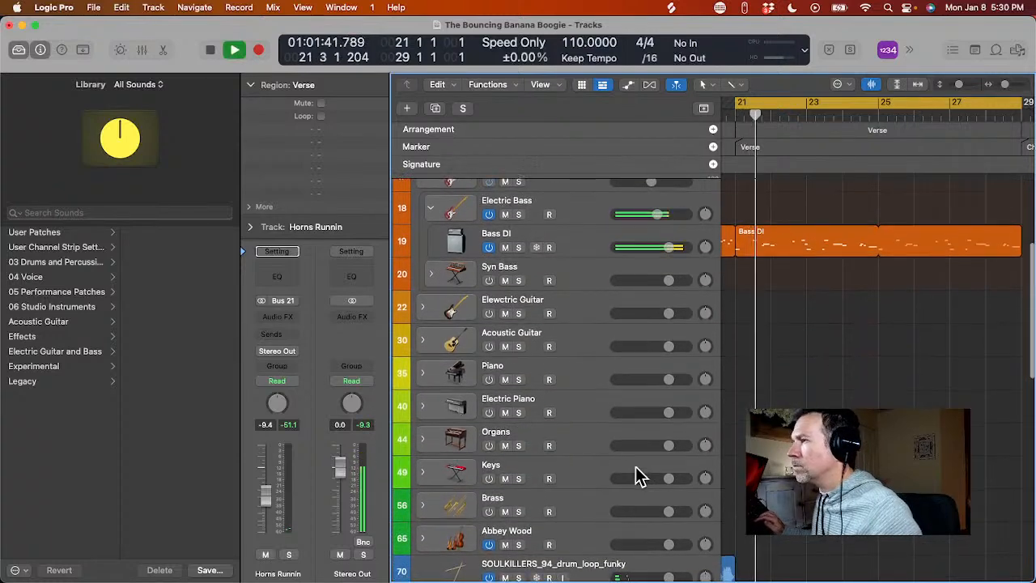
pyautogui.scroll(1, 636, 475)
pyautogui.scroll(6, 636, 474)
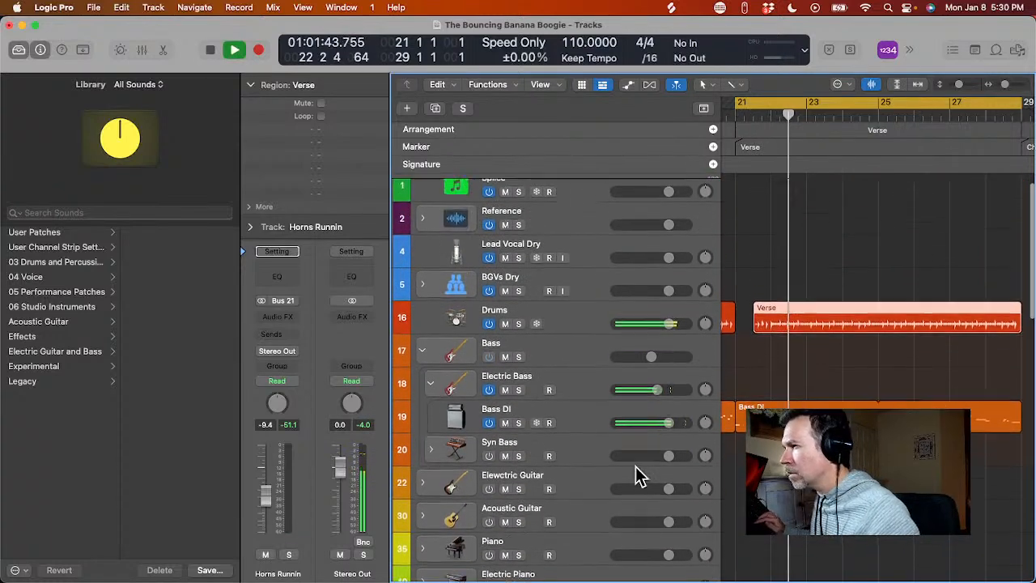
pyautogui.press('space')
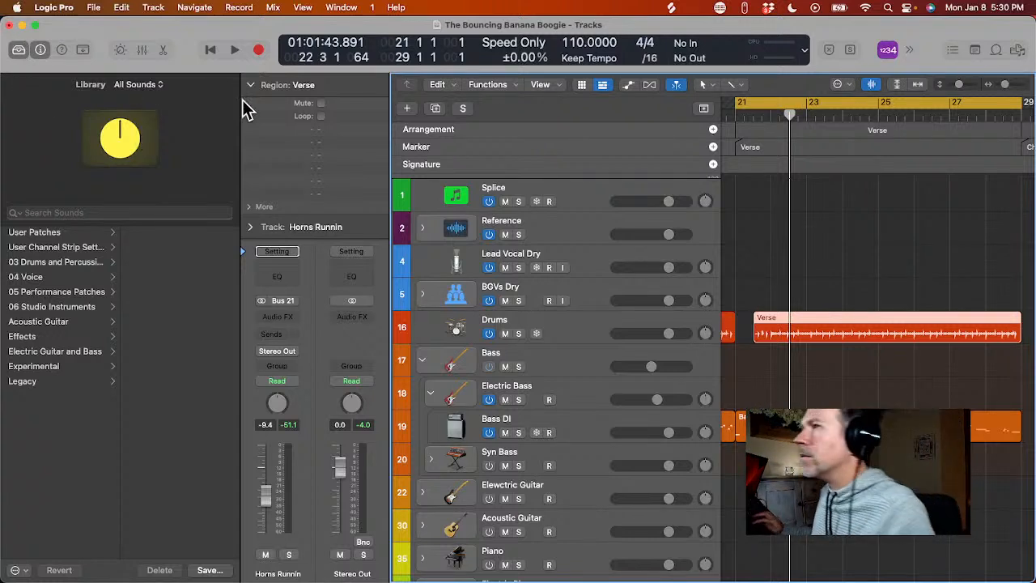
# - Hide the Library, then extend the Chorus Drummer region slightly past bar 21 with snapping off
pyautogui.click(18, 50)
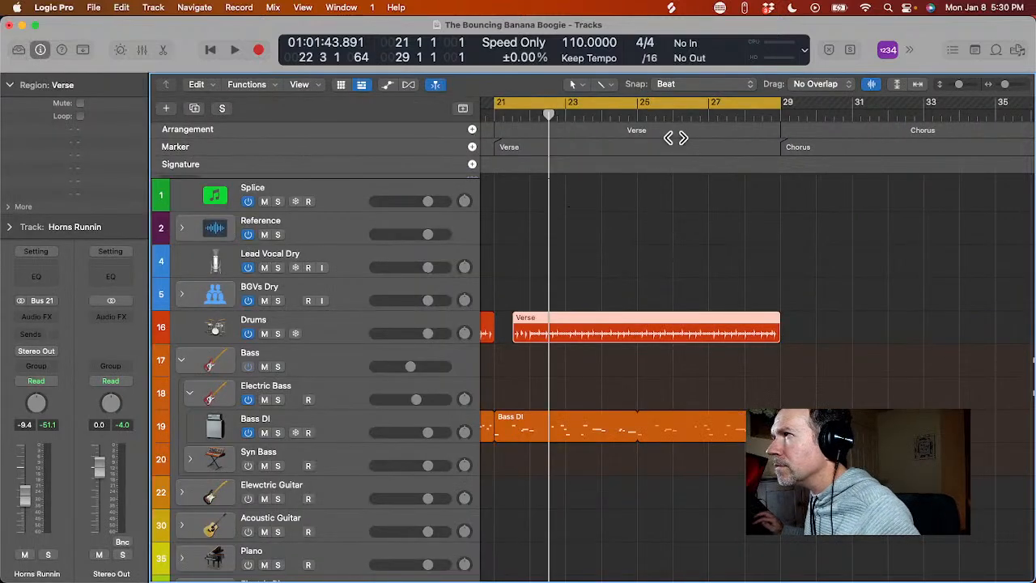
pyautogui.hscroll(-3, 636, 231)
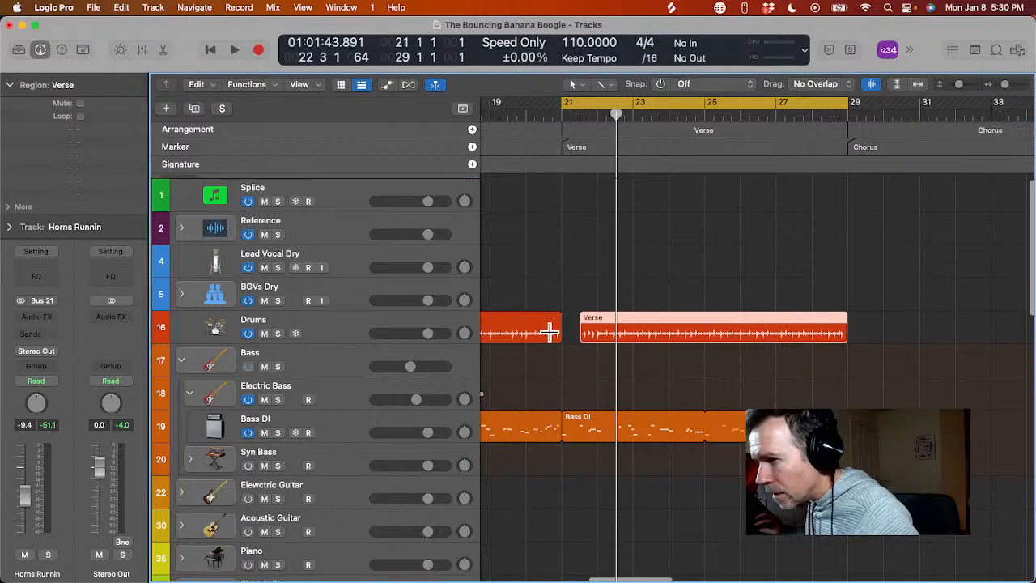
pyautogui.moveTo(558, 335); pyautogui.dragTo(567, 335)
pyautogui.press('space')
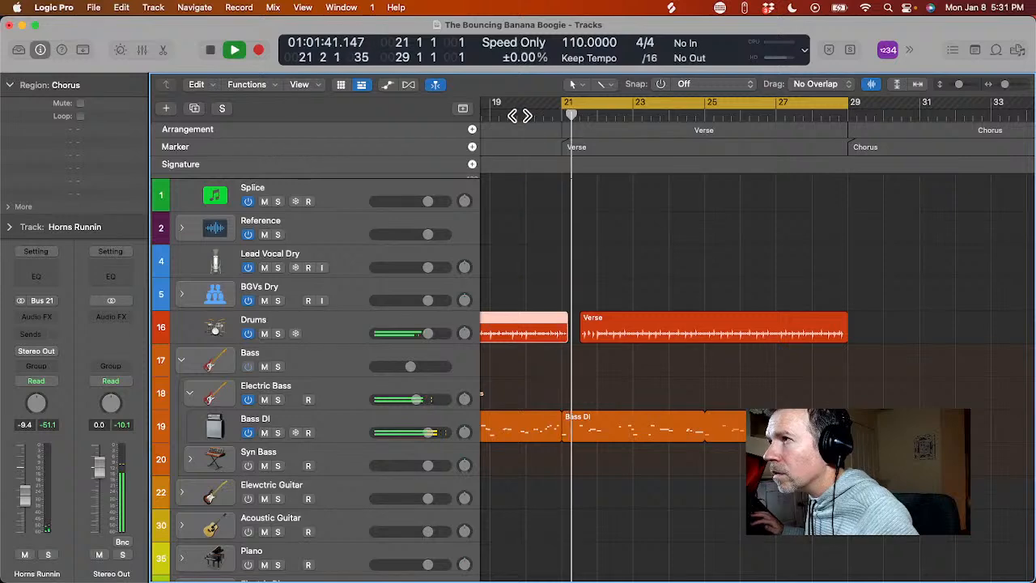
# - Shorten the Chorus Drummer region to end just after the bar 21 downbeat and play the transition into the Verse
pyautogui.click(518, 111)
pyautogui.scroll(5, 566, 189)
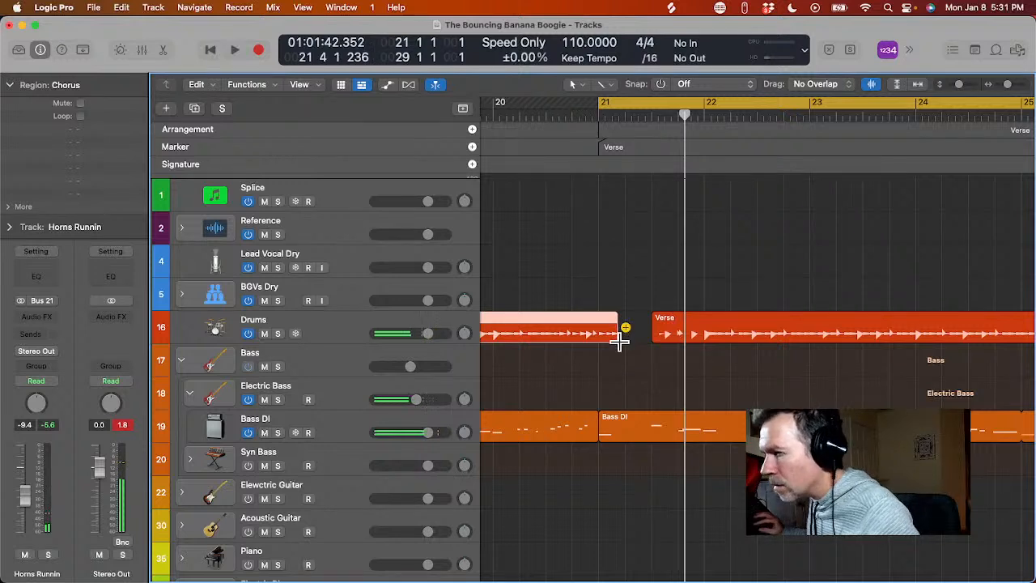
pyautogui.moveTo(615, 340); pyautogui.dragTo(606, 340)
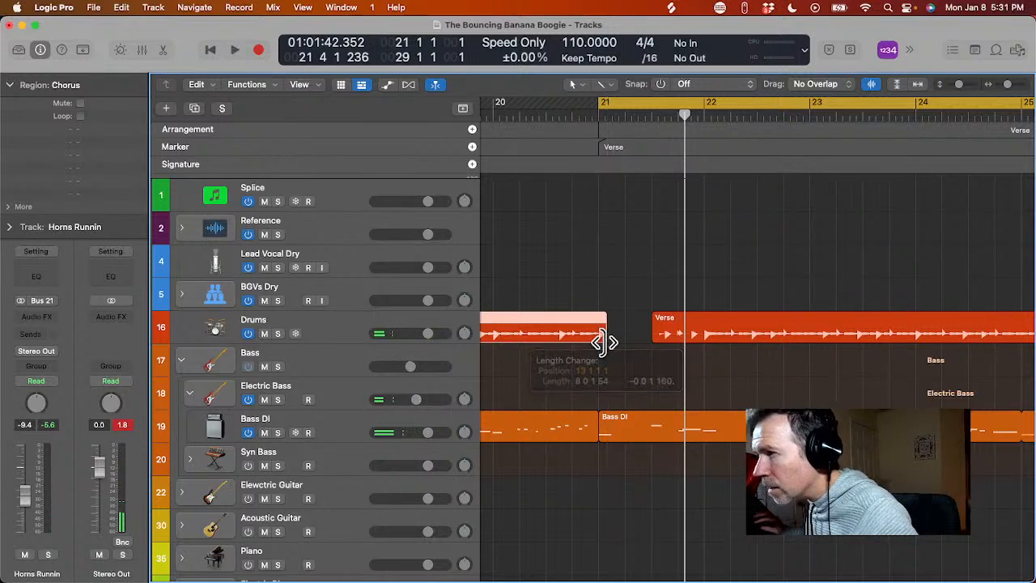
pyautogui.press('space')
pyautogui.click(539, 112)
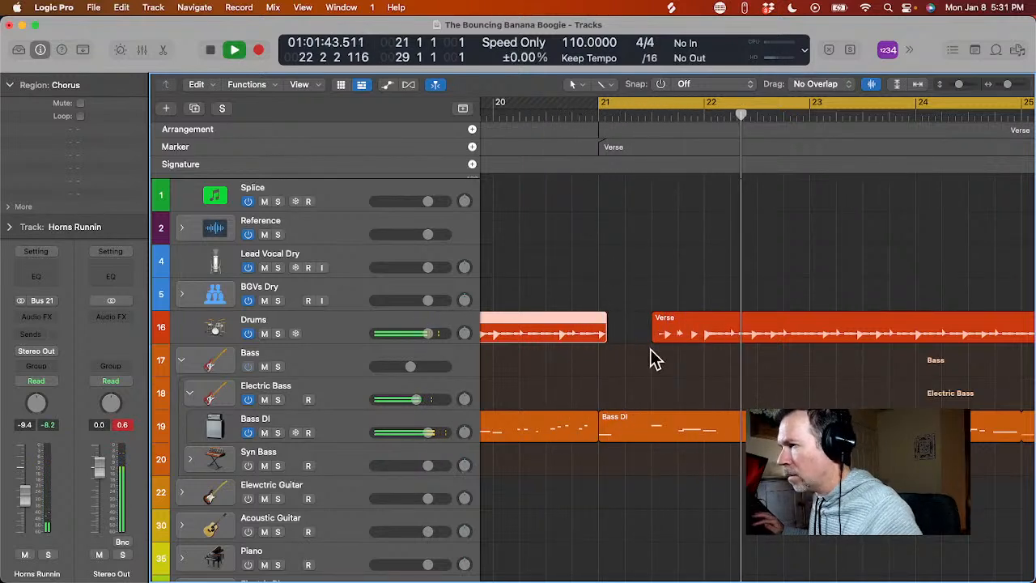
pyautogui.press('space')
# - Replay the second Verse while reviewing the drum loop, guitar, horn and bass regions in the Chorus
pyautogui.scroll(-15, 654, 358)
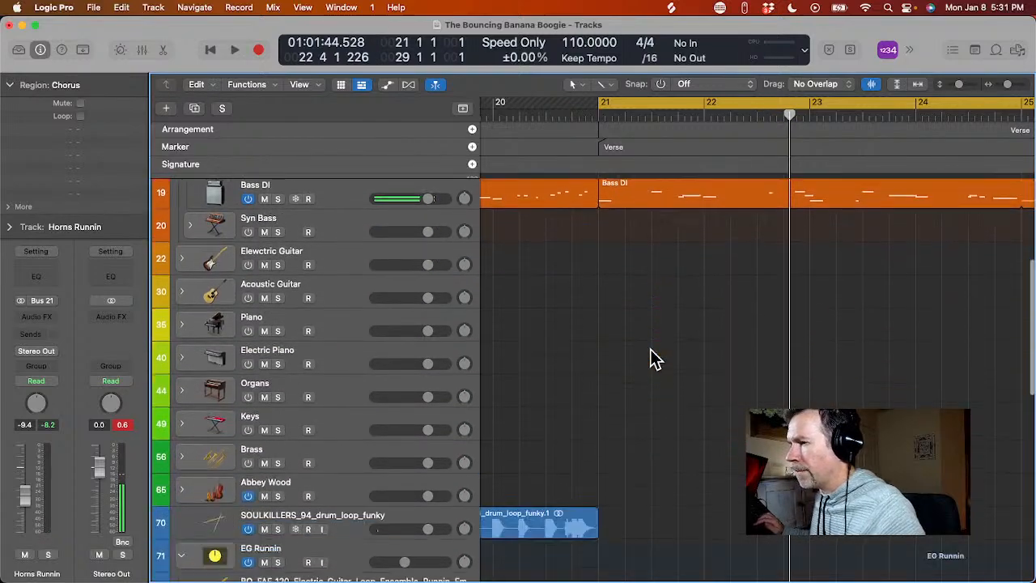
pyautogui.press('space')
pyautogui.scroll(-10, 649, 350)
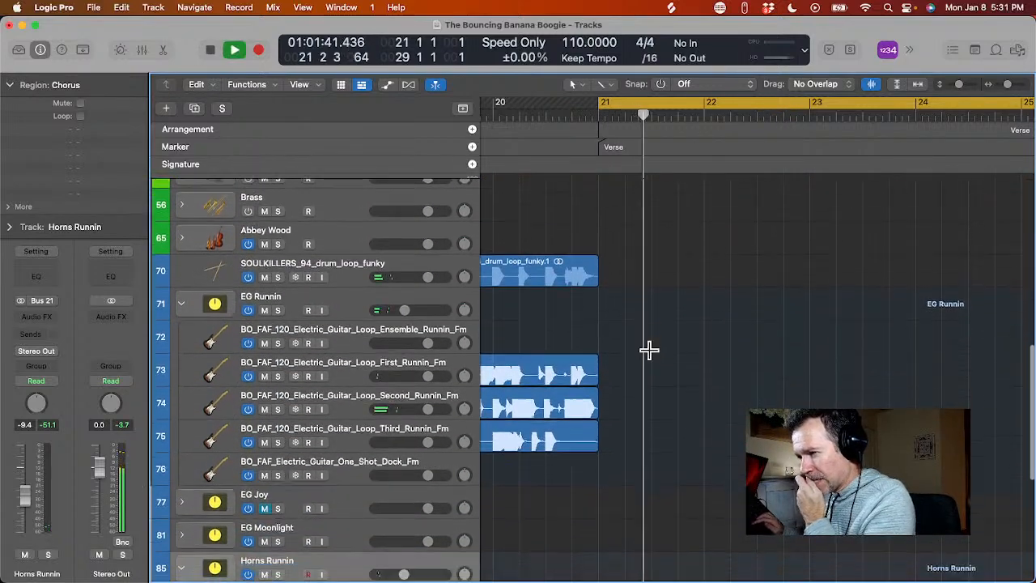
pyautogui.scroll(10, 649, 349)
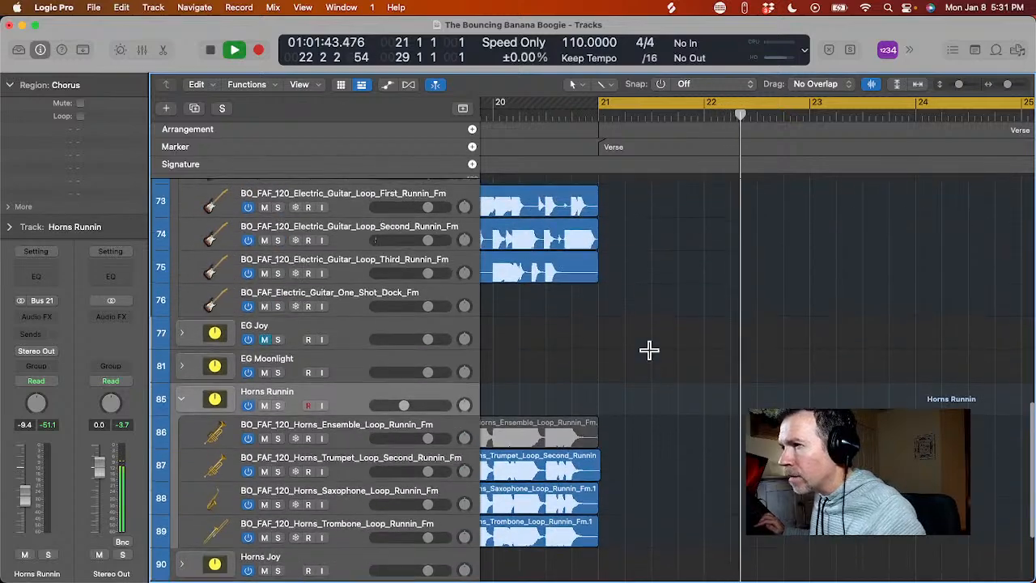
pyautogui.hscroll(-3, 649, 350)
pyautogui.scroll(5, 650, 349)
pyautogui.hscroll(-6, 649, 350)
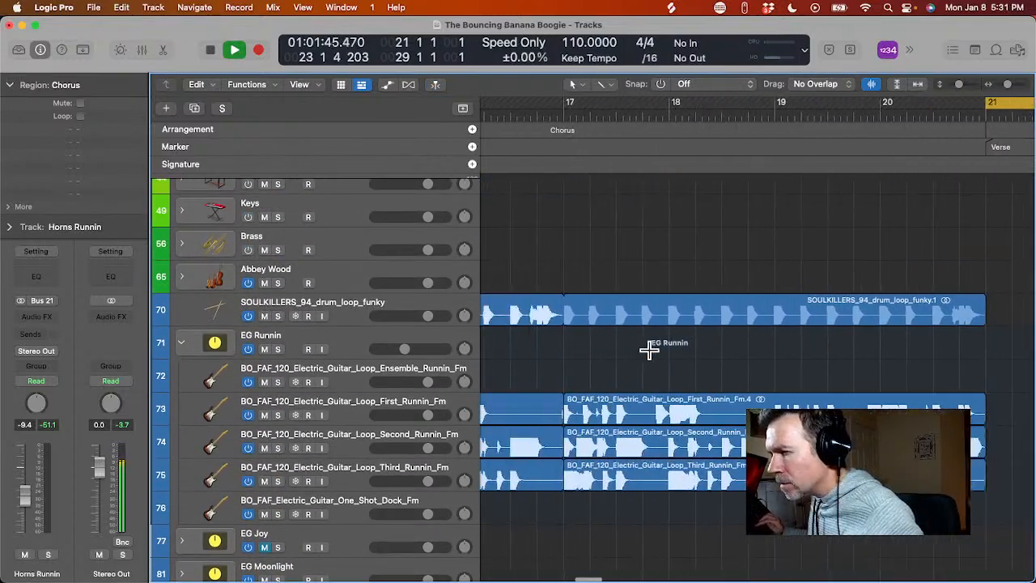
pyautogui.scroll(5, 649, 350)
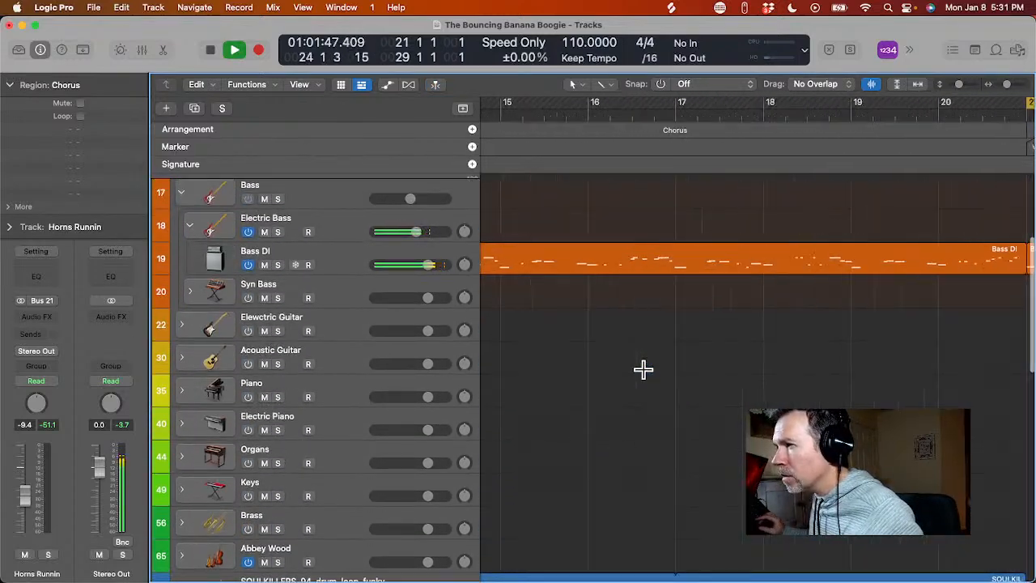
# - Try copying the SOULKILLERS_94_drum_loop_funky region from the Chorus to the start of the second Verse with snapping off
pyautogui.scroll(-5, 643, 366)
pyautogui.scroll(-13, 642, 366)
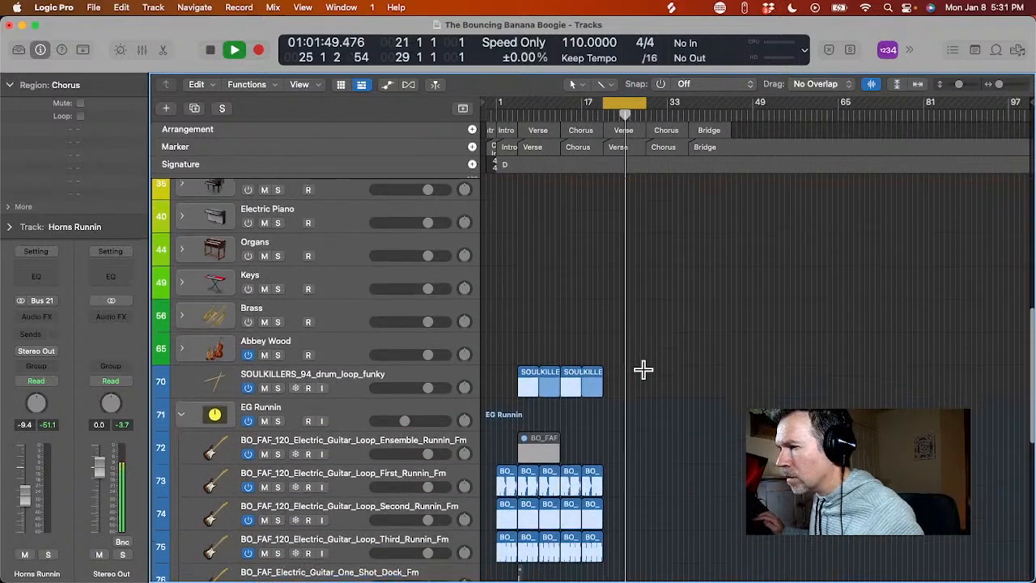
pyautogui.scroll(3, 640, 363)
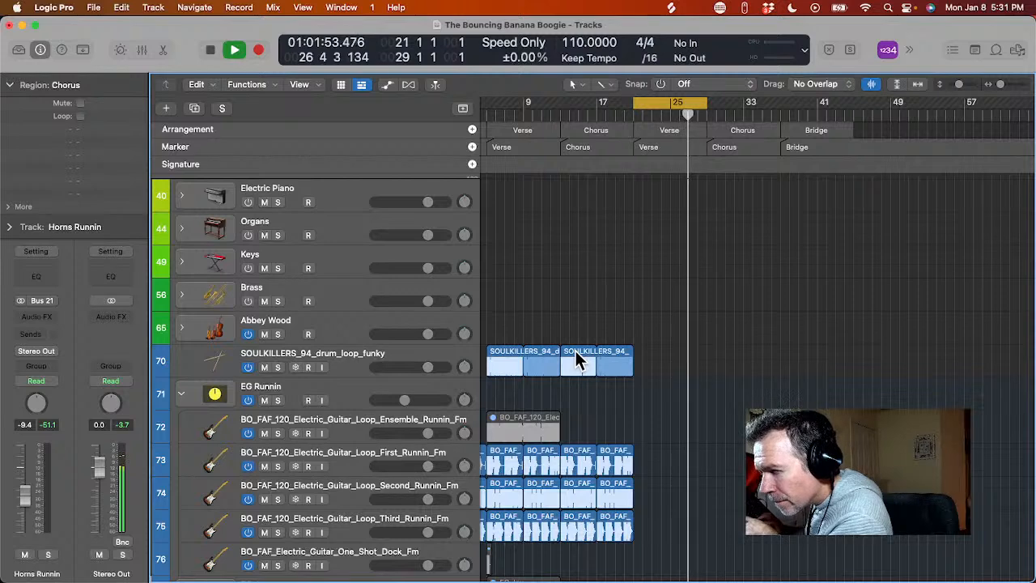
pyautogui.moveTo(575, 353); pyautogui.dragTo(649, 355)
pyautogui.press('super+z')
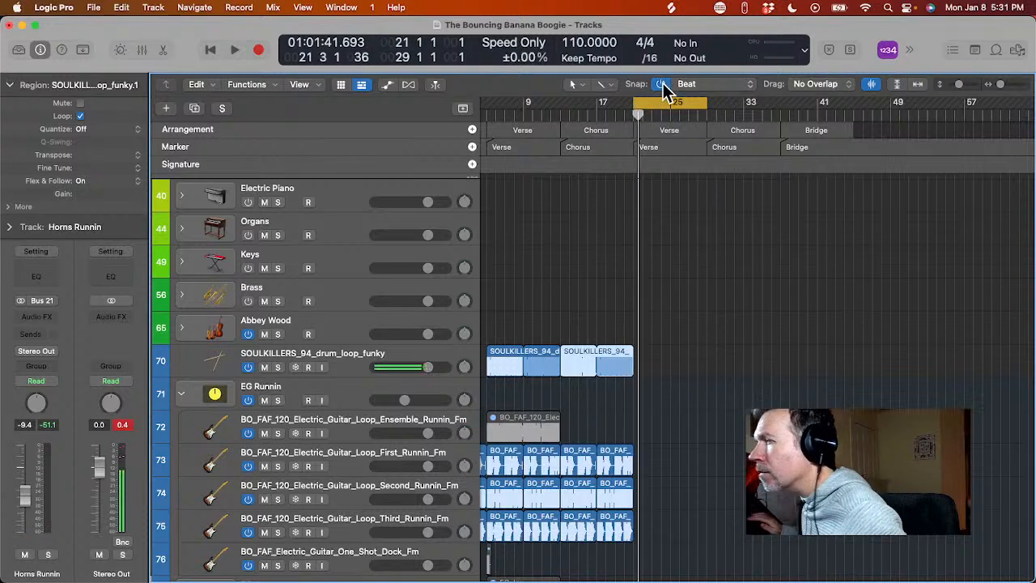
# - Copy the SOULKILLERS_94_drum_loop_funky region from the Chorus to bar 21 with snapping set to Beat, and play it
pyautogui.press('space')
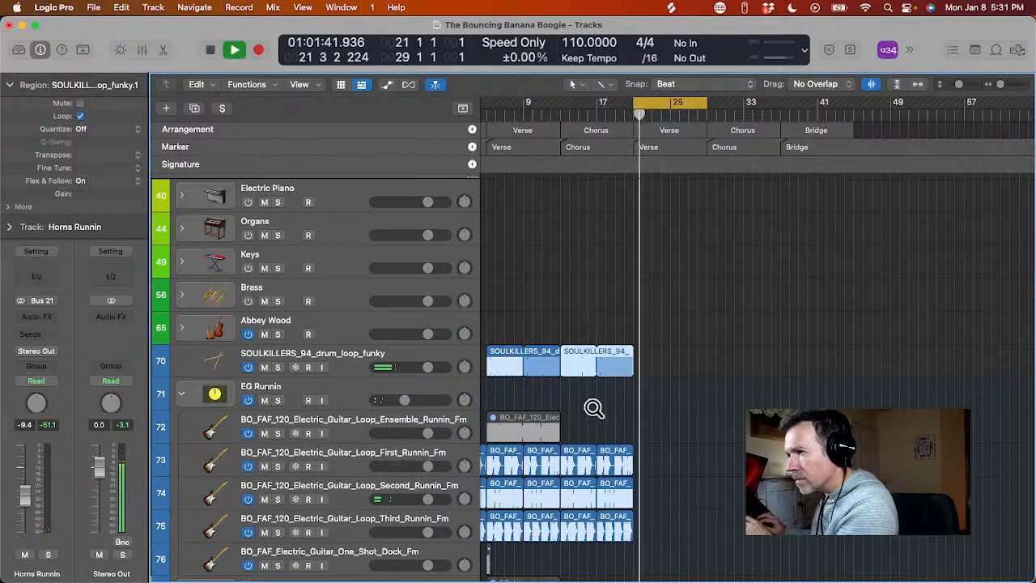
pyautogui.moveTo(579, 358); pyautogui.dragTo(649, 364)
pyautogui.press('space')
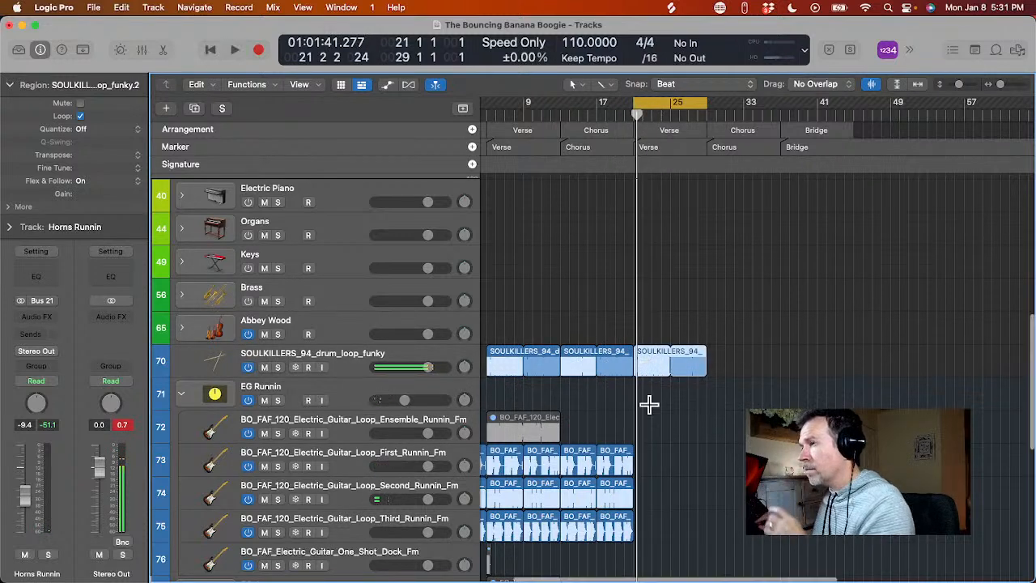
# - Split the copied drum loop in the second Verse at bar 25
pyautogui.press('super+Right')
pyautogui.press('super+Right')
pyautogui.press('super+Right')
pyautogui.press('super+Right')
pyautogui.press('space')
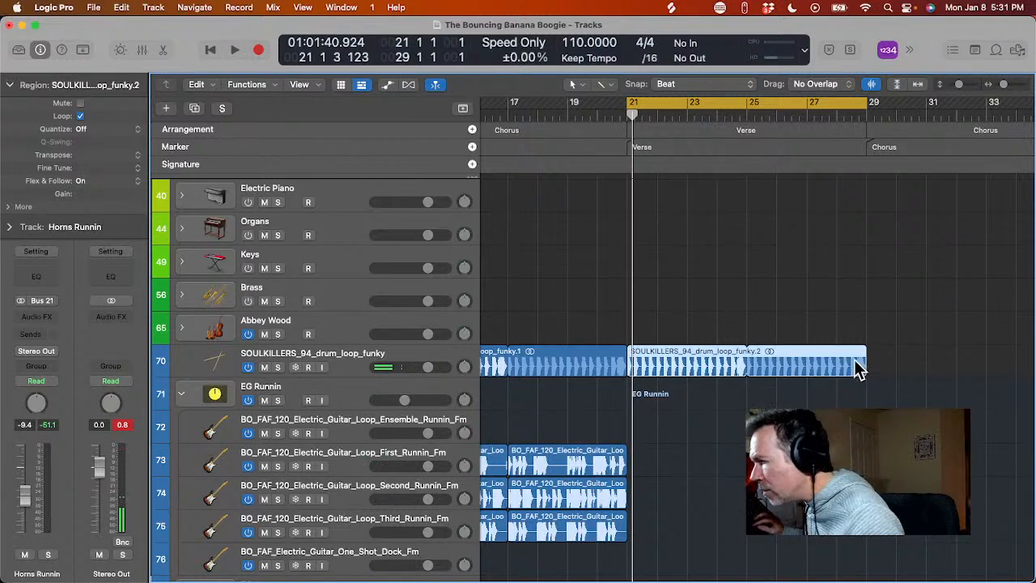
pyautogui.moveTo(876, 356); pyautogui.dragTo(878, 397)
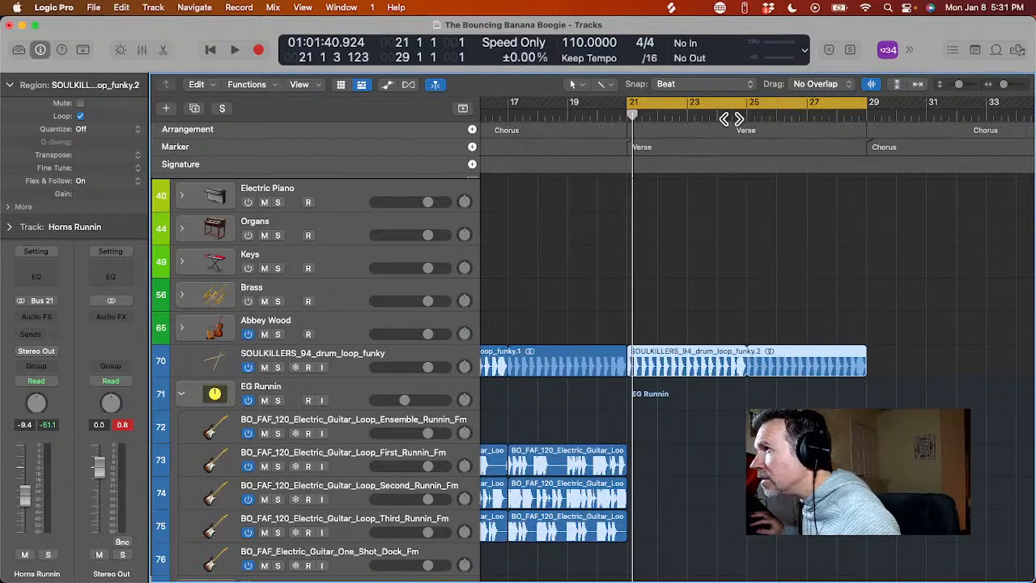
pyautogui.click(746, 123)
pyautogui.press('super+t')
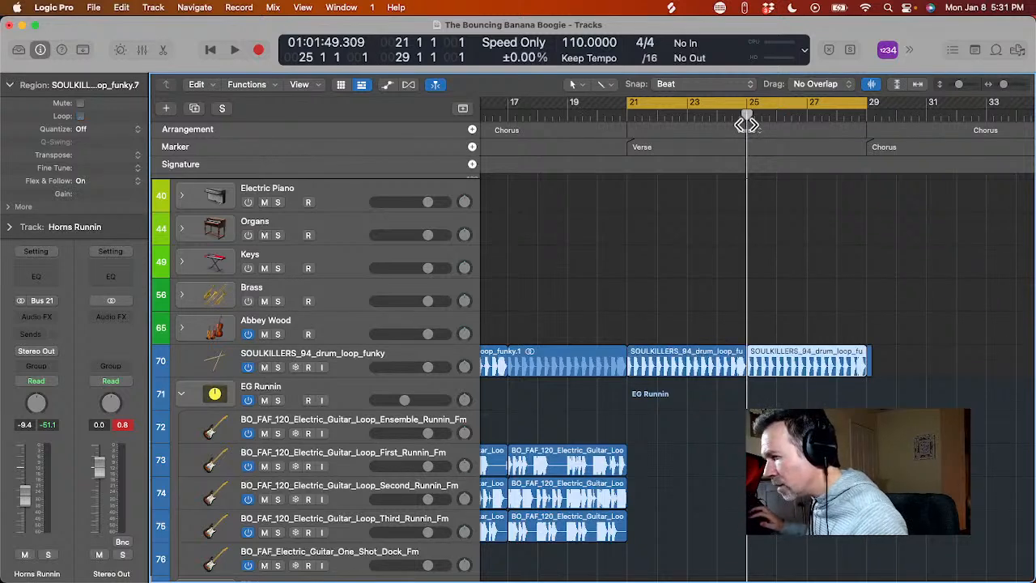
# - Split the second Verse drum loop shortly after the bar 21 downbeat, at 21 1 3 200, with snapping off
pyautogui.click(621, 117)
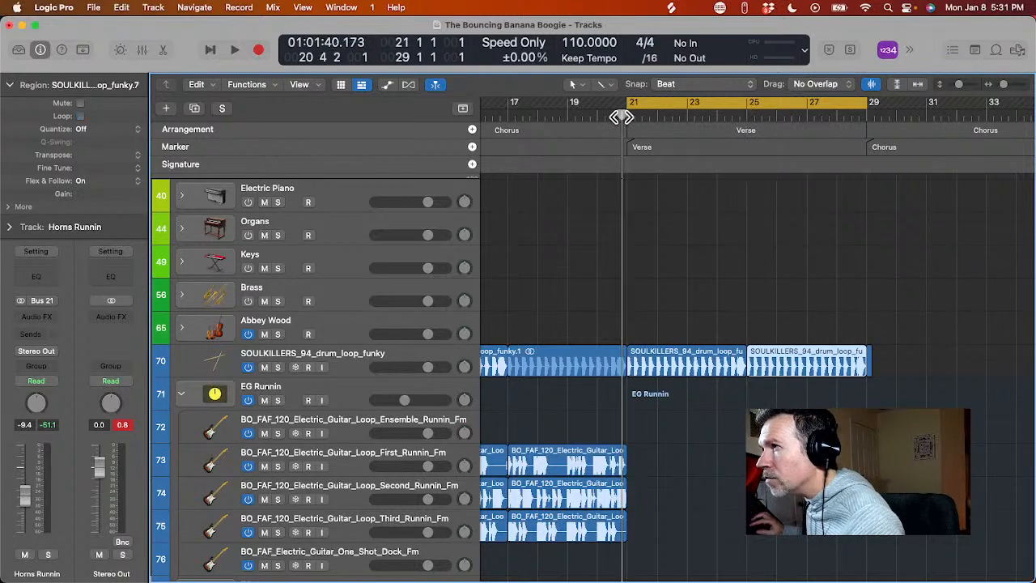
pyautogui.press('super+Right')
pyautogui.press('super+Right')
pyautogui.hscroll(-5, 637, 118)
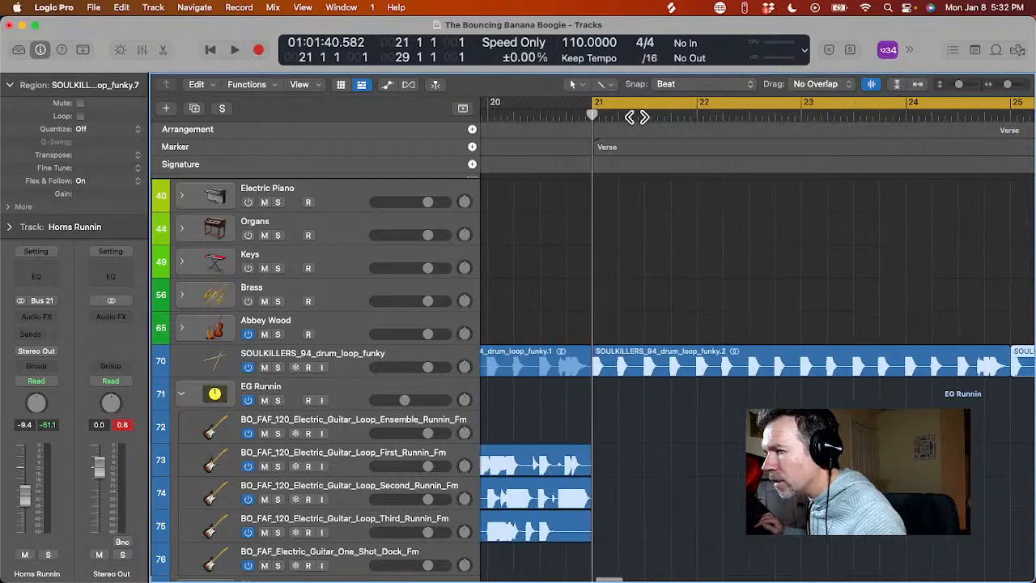
pyautogui.moveTo(696, 120); pyautogui.dragTo(710, 122)
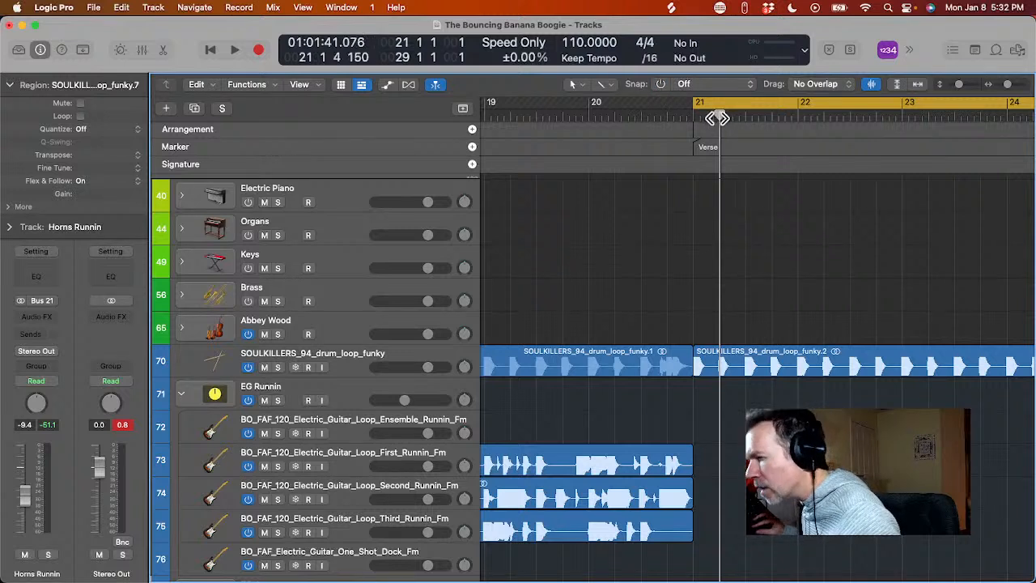
pyautogui.moveTo(717, 119); pyautogui.dragTo(711, 120)
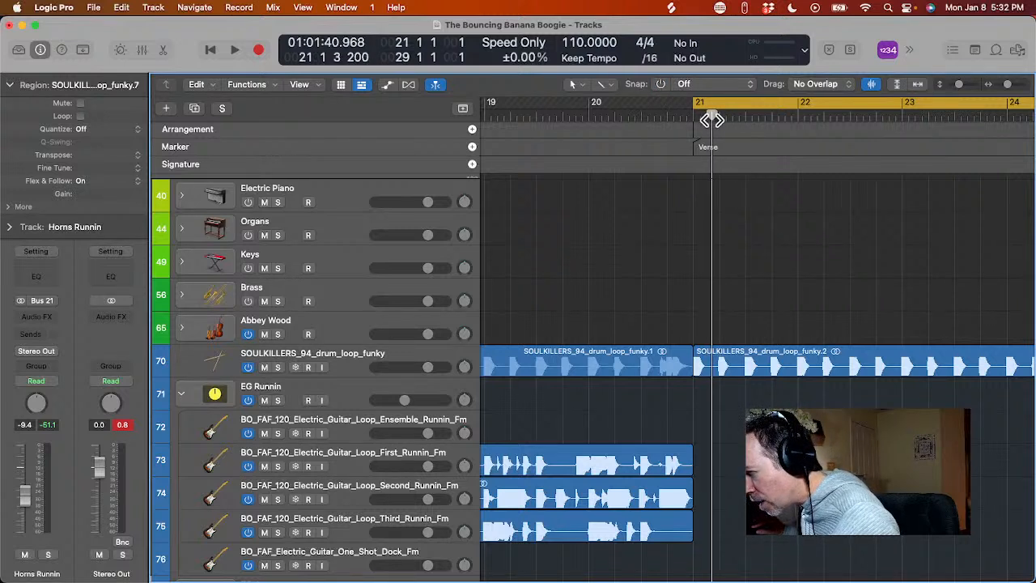
pyautogui.click(752, 362)
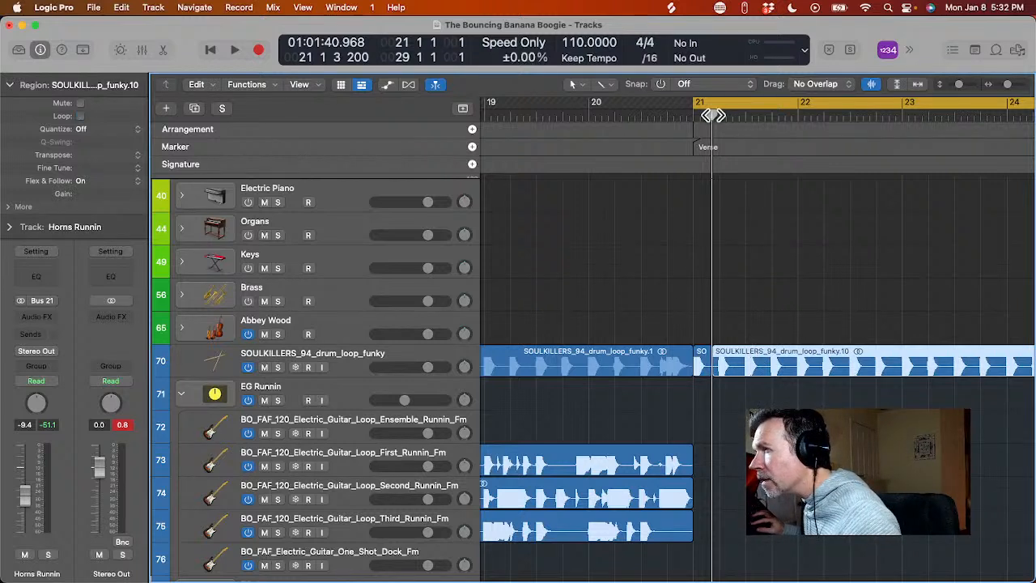
# - Split the drum loop again at 21 3 3 159 and delete the piece between the two cuts
pyautogui.moveTo(712, 115); pyautogui.dragTo(764, 124)
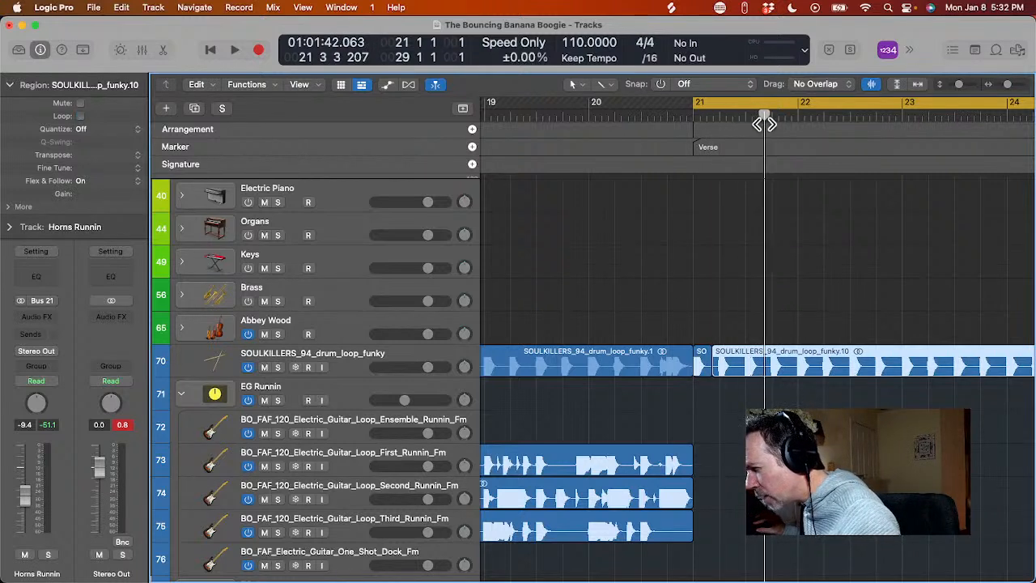
pyautogui.press('super+t')
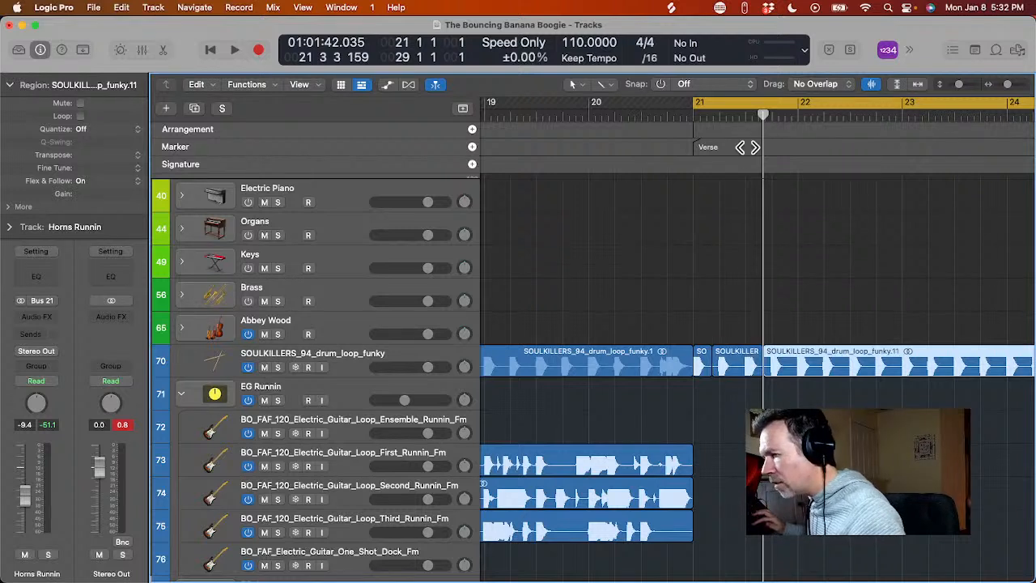
pyautogui.click(736, 356)
pyautogui.press('Delete')
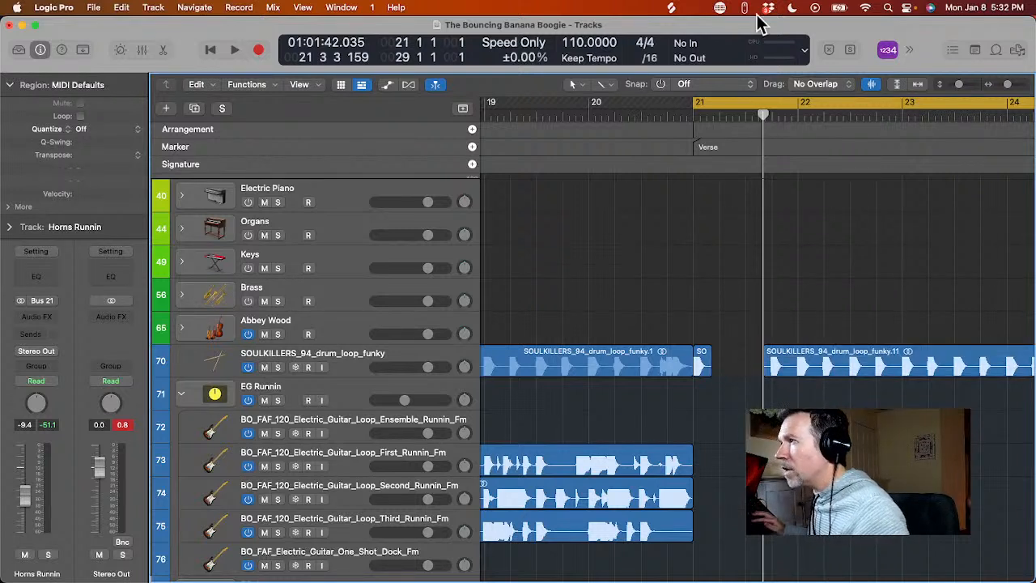
# - Play the transition from about bar 20 into the second Verse with cycling off, and re-enable the cycle
pyautogui.click(734, 105)
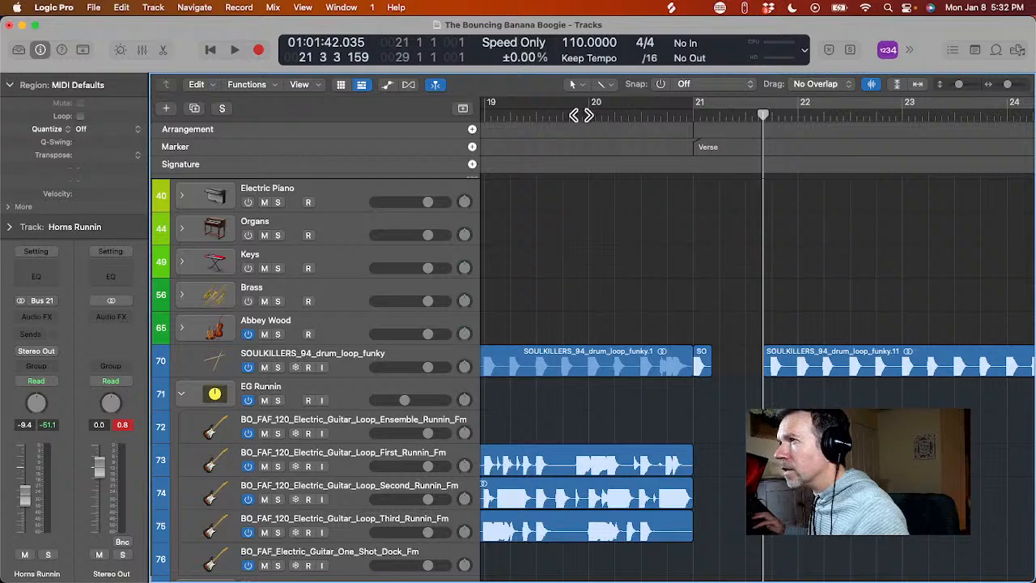
pyautogui.doubleClick(580, 115)
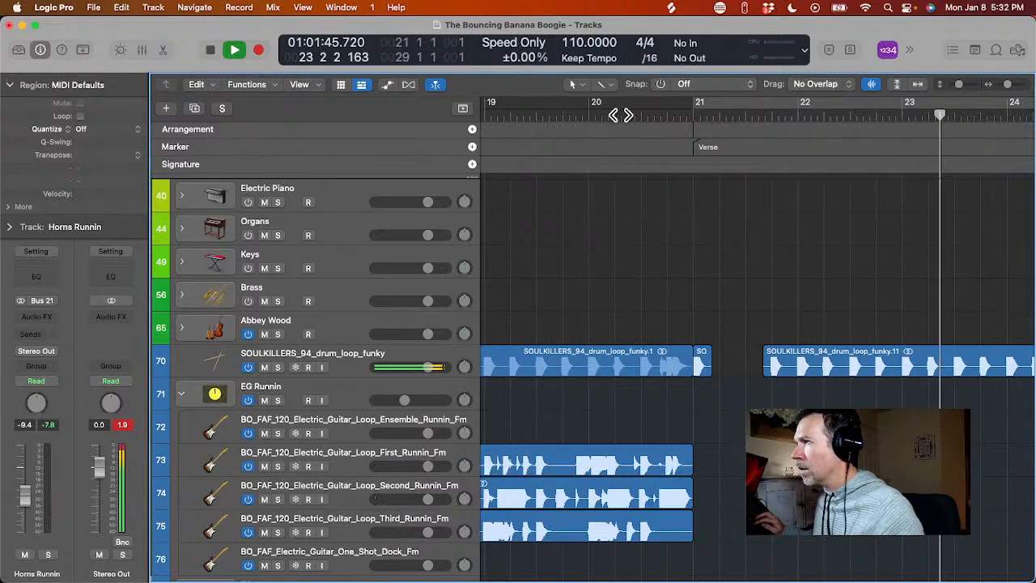
pyautogui.press('space')
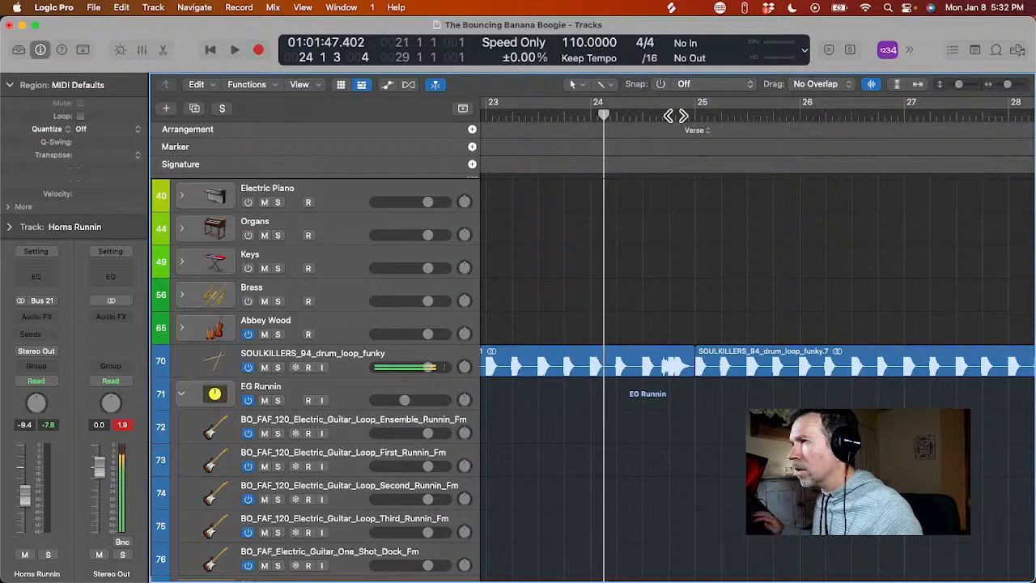
pyautogui.click(663, 102)
# - Make the second Verse Drummer region's kick and snare follow the SOULKILLERS_94_drum_loop_funky track and close the editor
pyautogui.scroll(15, 614, 225)
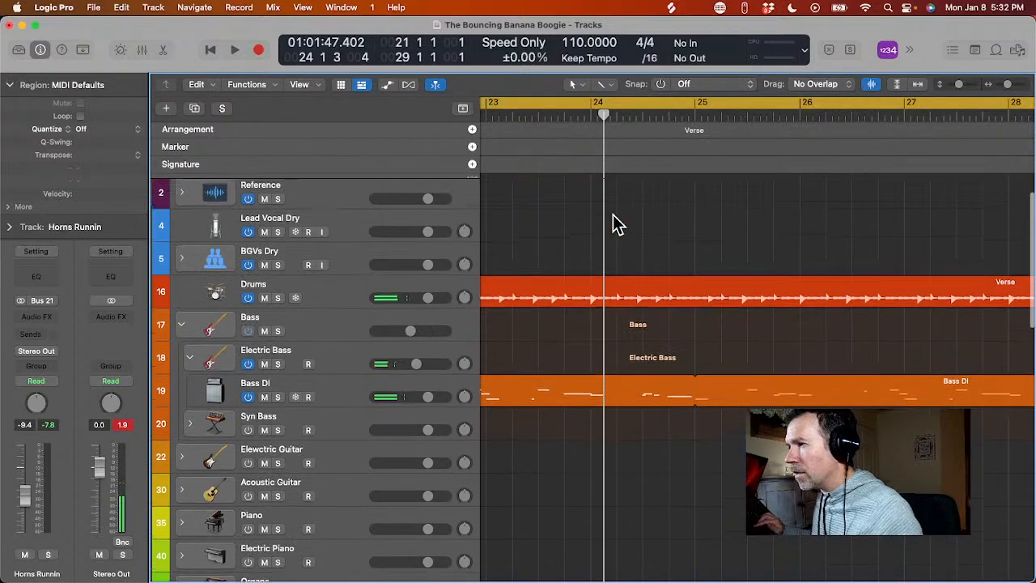
pyautogui.hscroll(-5, 615, 224)
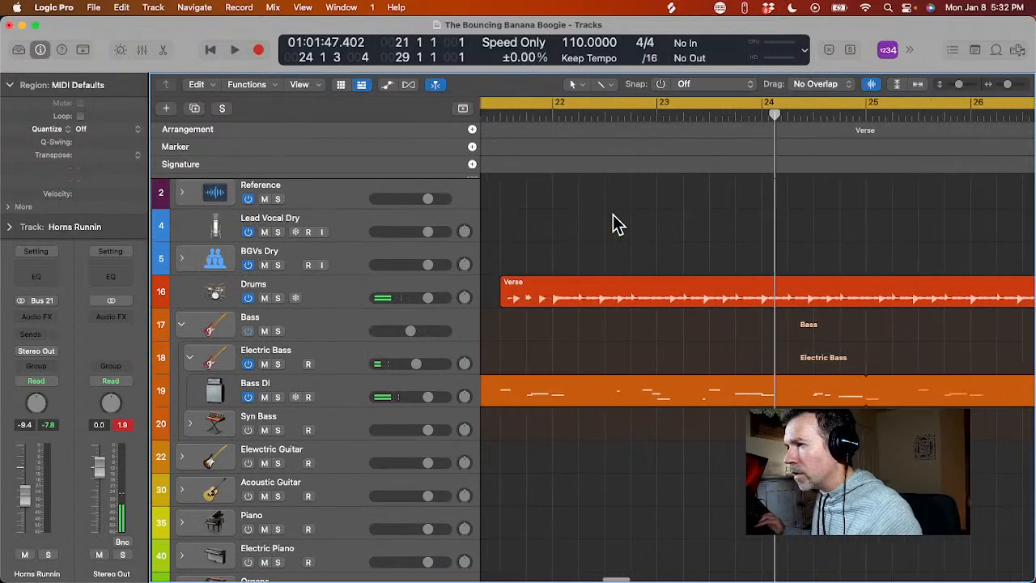
pyautogui.click(628, 291)
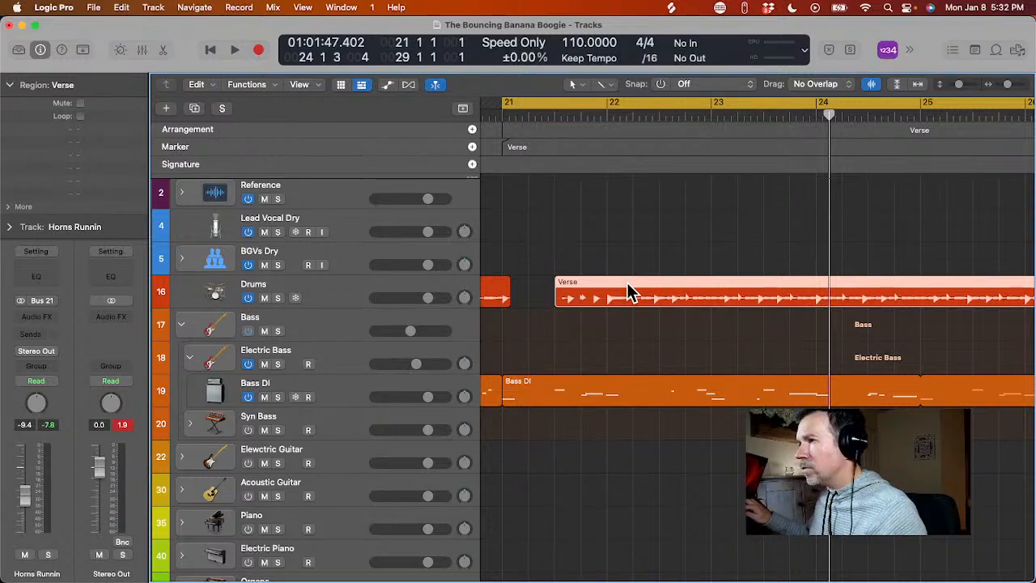
pyautogui.doubleClick(628, 282)
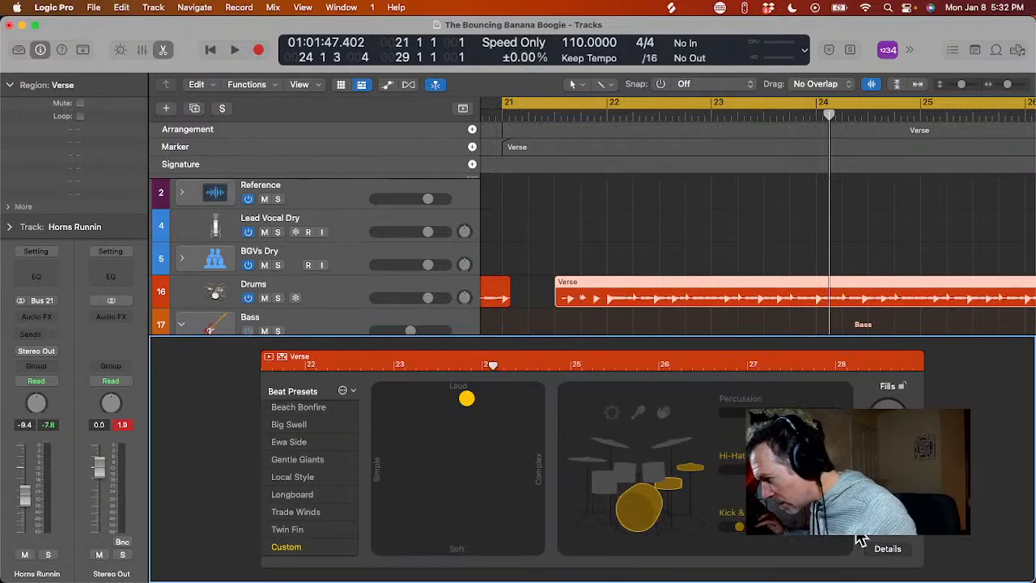
pyautogui.click(812, 542)
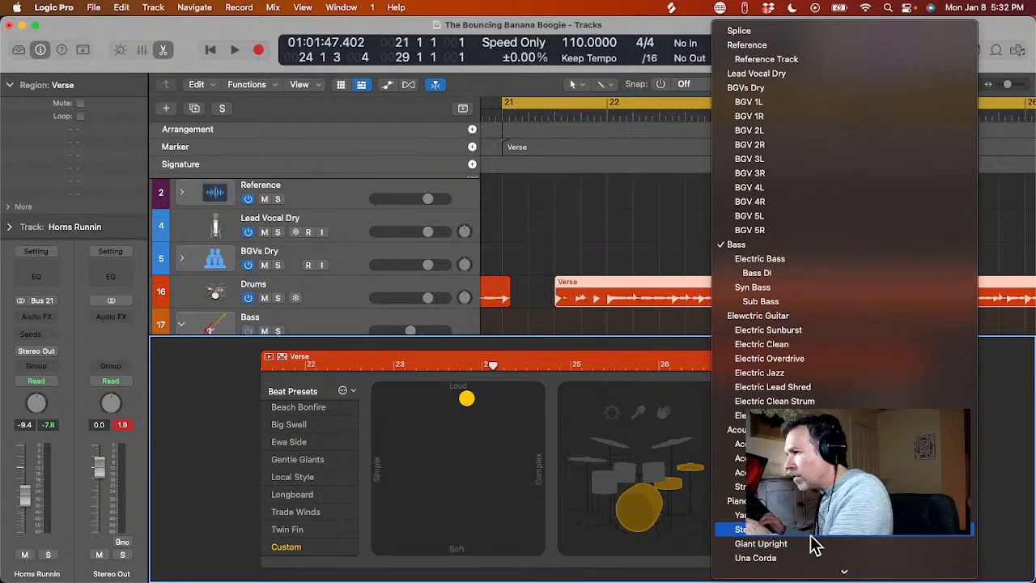
pyautogui.scroll(-10, 812, 545)
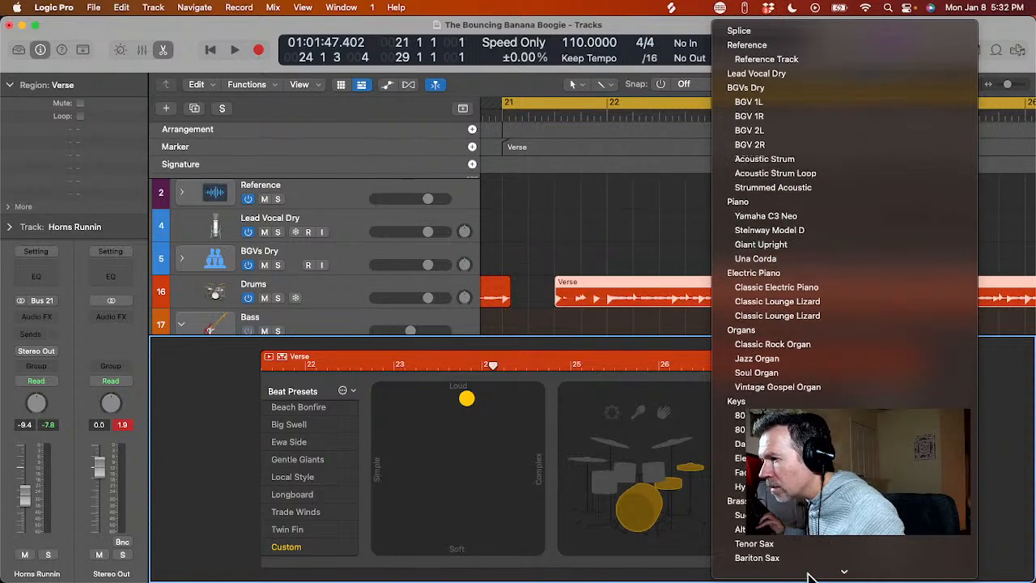
pyautogui.scroll(-7, 820, 563)
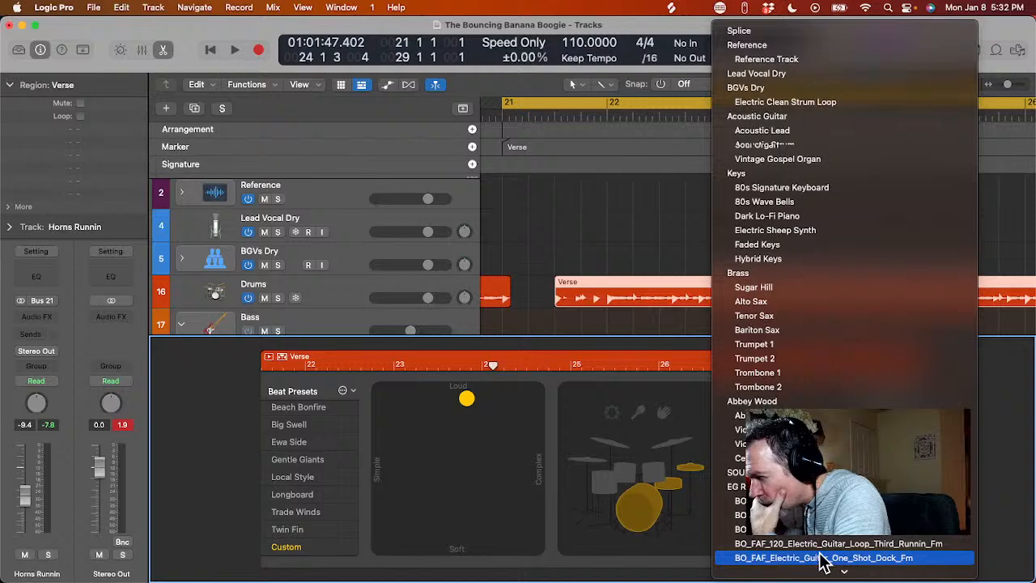
pyautogui.click(817, 472)
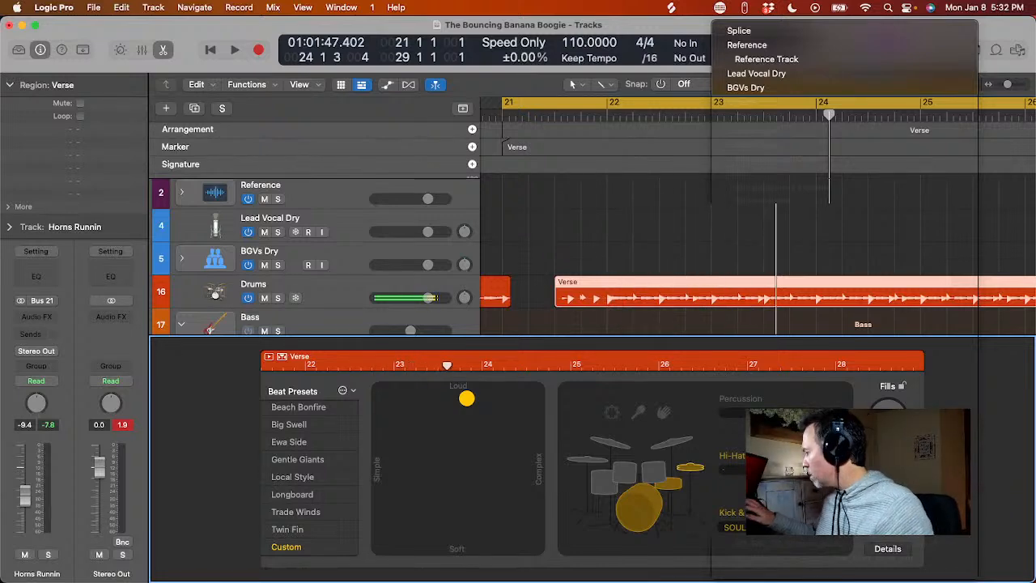
pyautogui.press('e')
# - Play the second Verse to its end and replay its opening while reviewing the drum loop, guitar and horn tracks
pyautogui.press('space')
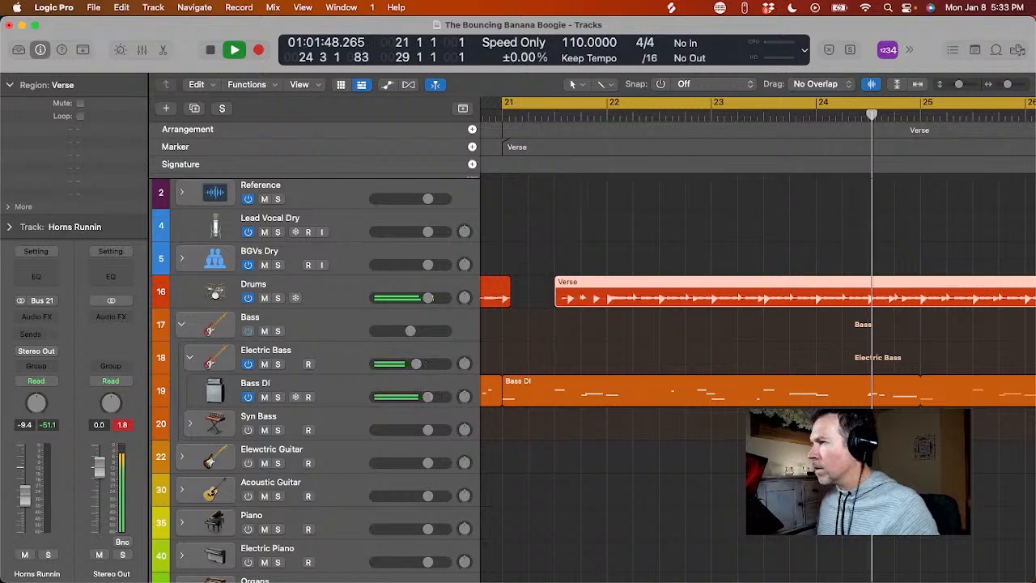
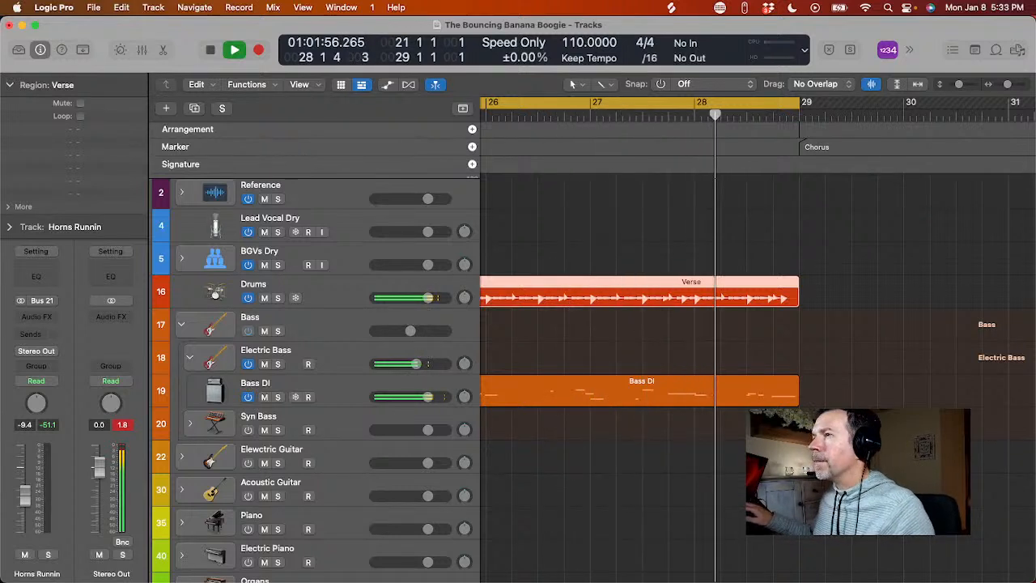
pyautogui.press('space')
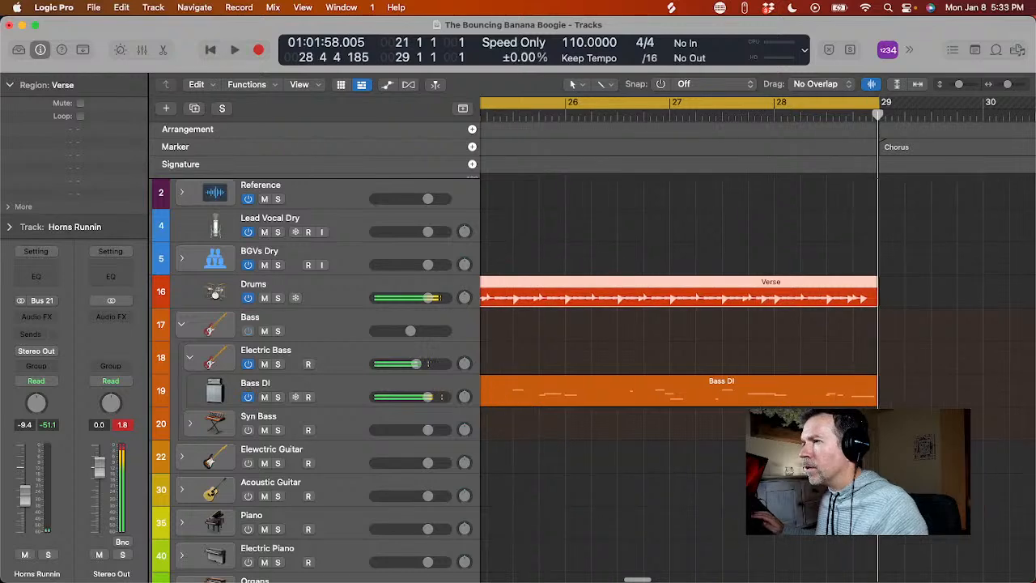
pyautogui.hscroll(-2, 757, 339)
pyautogui.hscroll(-5, 758, 340)
pyautogui.scroll(-4, 758, 340)
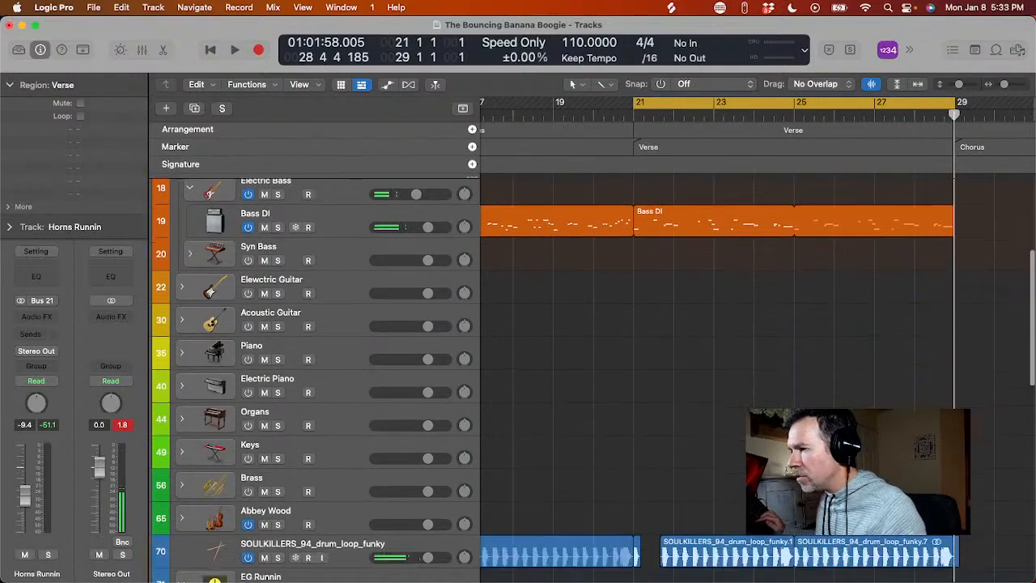
pyautogui.scroll(-8, 757, 340)
pyautogui.press('space')
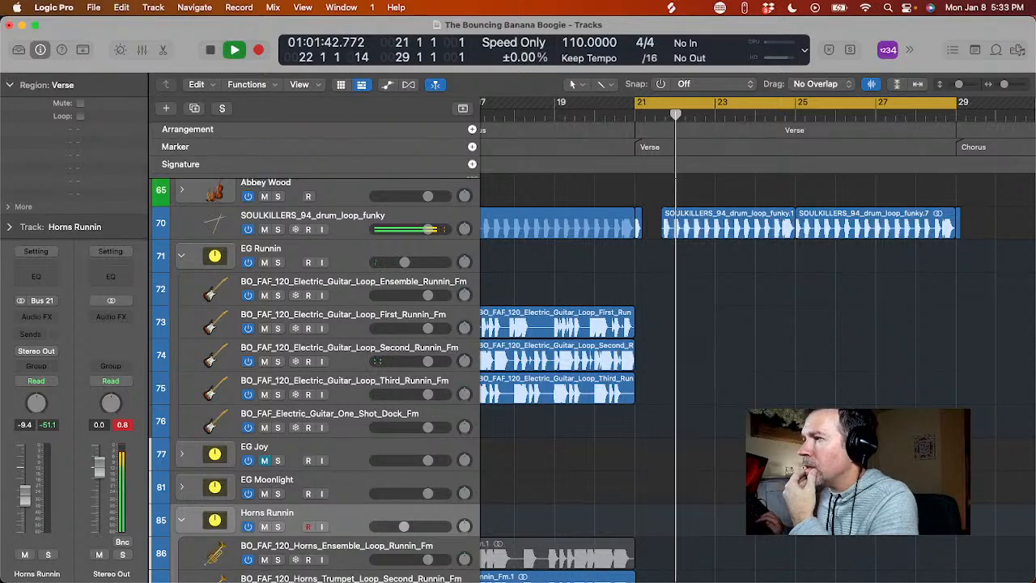
pyautogui.scroll(-2, 757, 340)
pyautogui.hscroll(-4, 758, 340)
pyautogui.press('space')
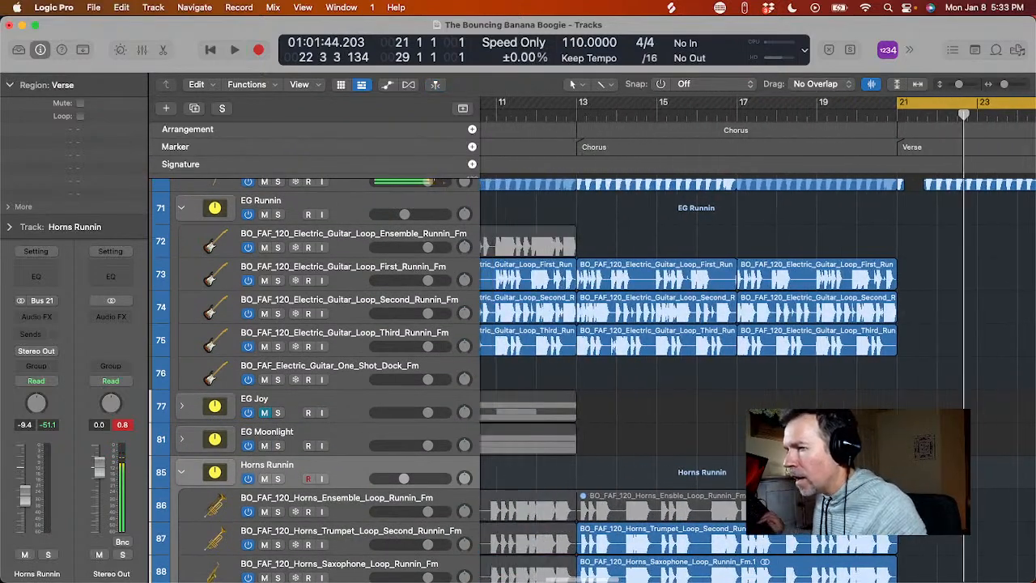
# - Copy the BO_FAF_Electric_Guitar_One_Shot_Dock_Fm region from the first Verse to bar 21 with Beat snapping, unmute it and play the transition
pyautogui.hscroll(-6, 695, 442)
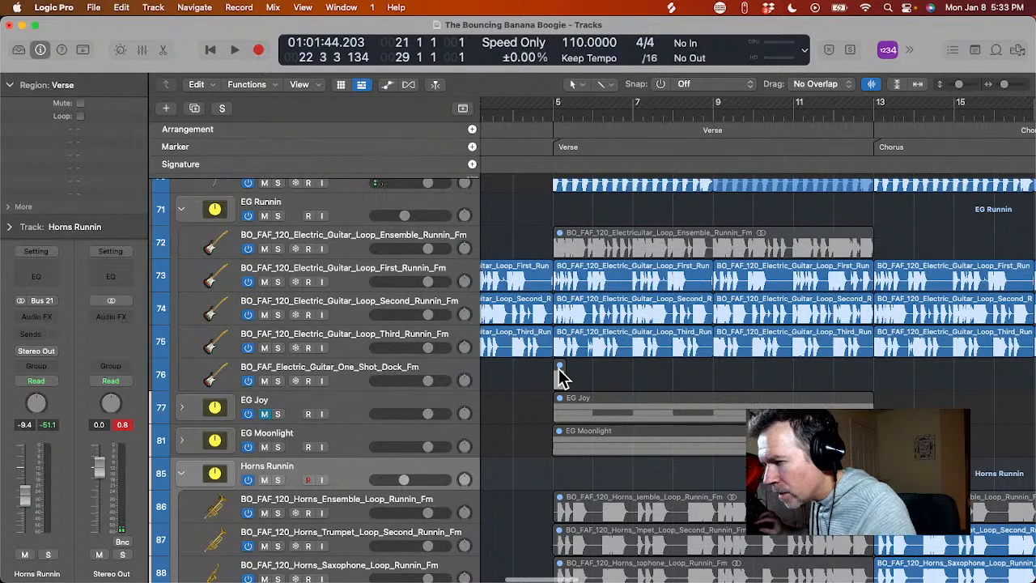
pyautogui.moveTo(562, 376); pyautogui.dragTo(903, 384)
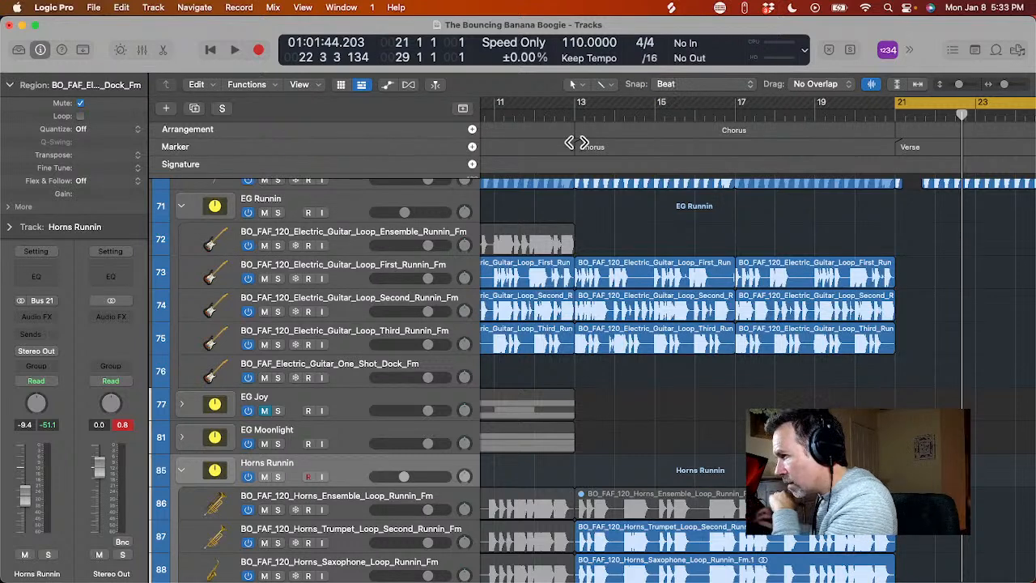
pyautogui.hscroll(-10, 577, 293)
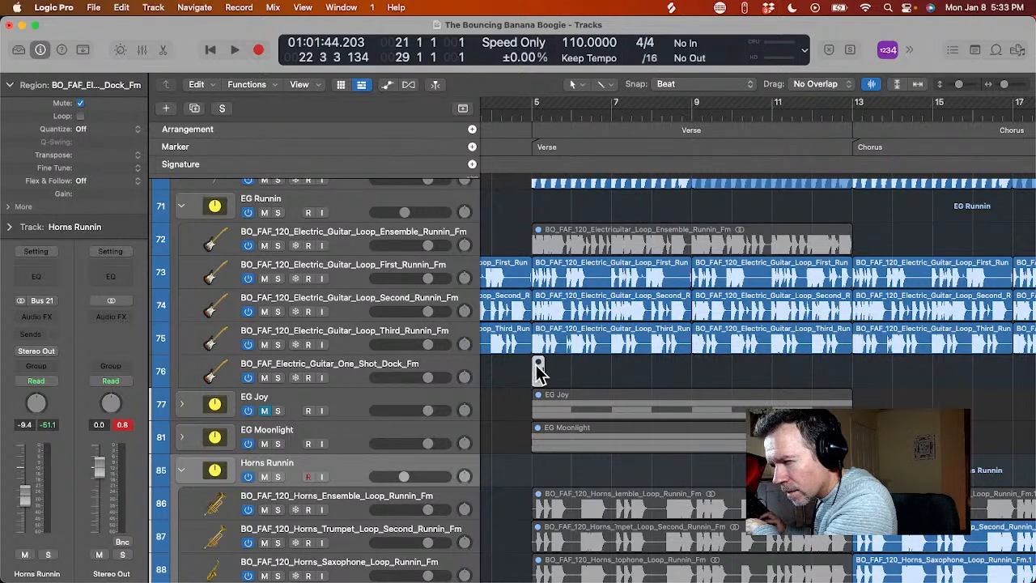
pyautogui.moveTo(538, 372); pyautogui.dragTo(912, 387)
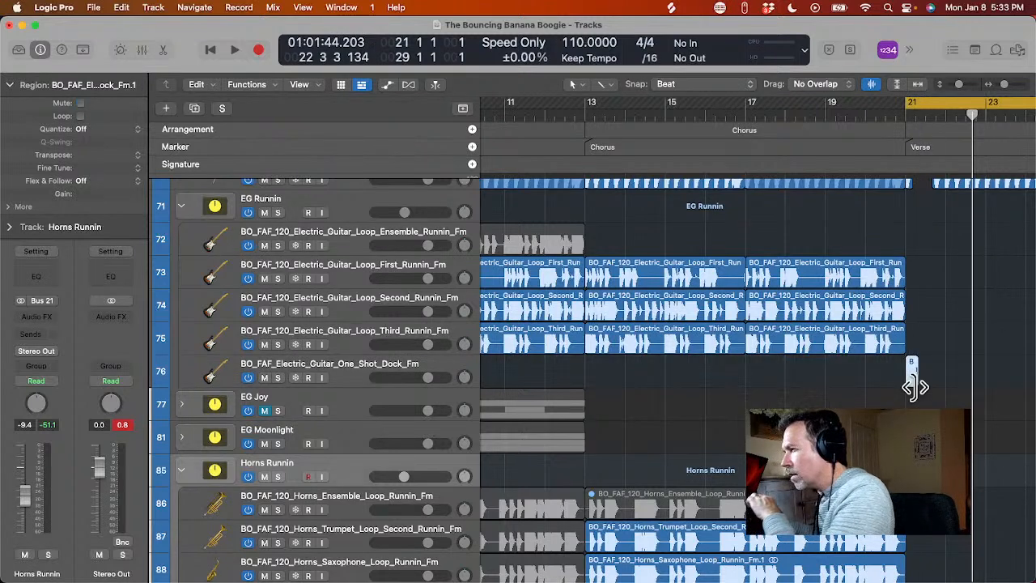
pyautogui.press('space')
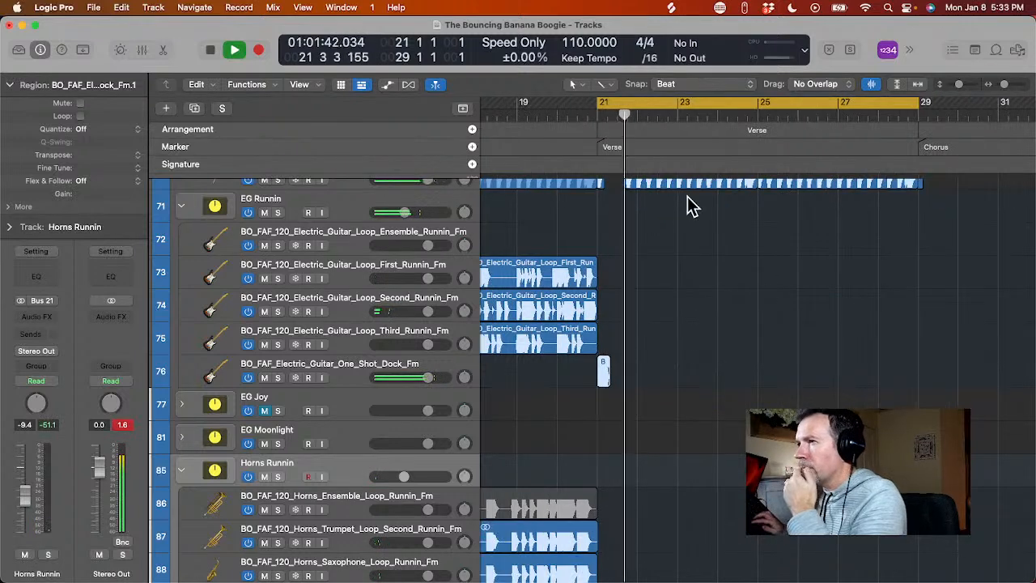
# - Replay the opening of the second Verse while reviewing the guitar and horn tracks before bar 21
pyautogui.click(552, 116)
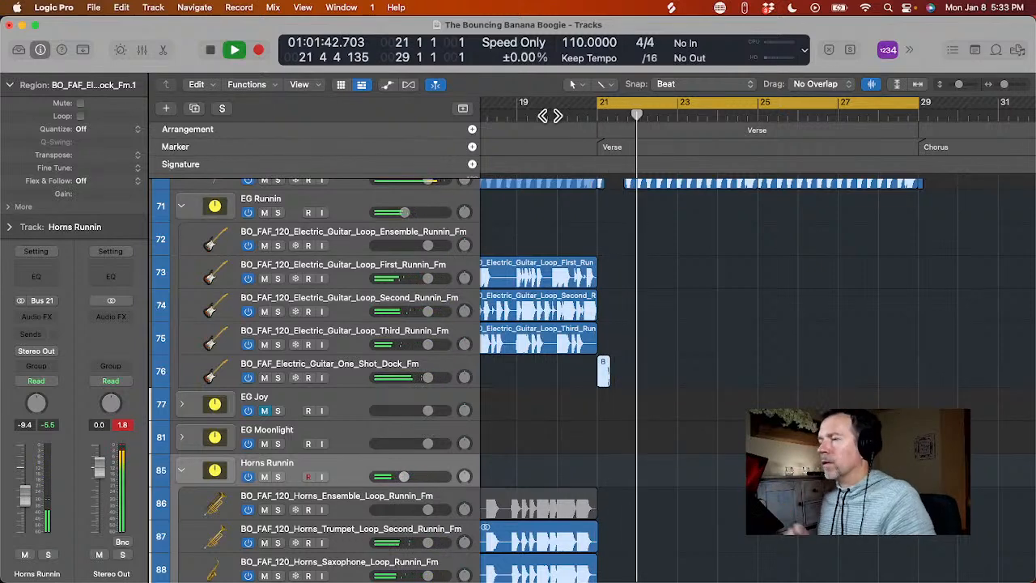
pyautogui.press('space')
pyautogui.hscroll(-3, 541, 287)
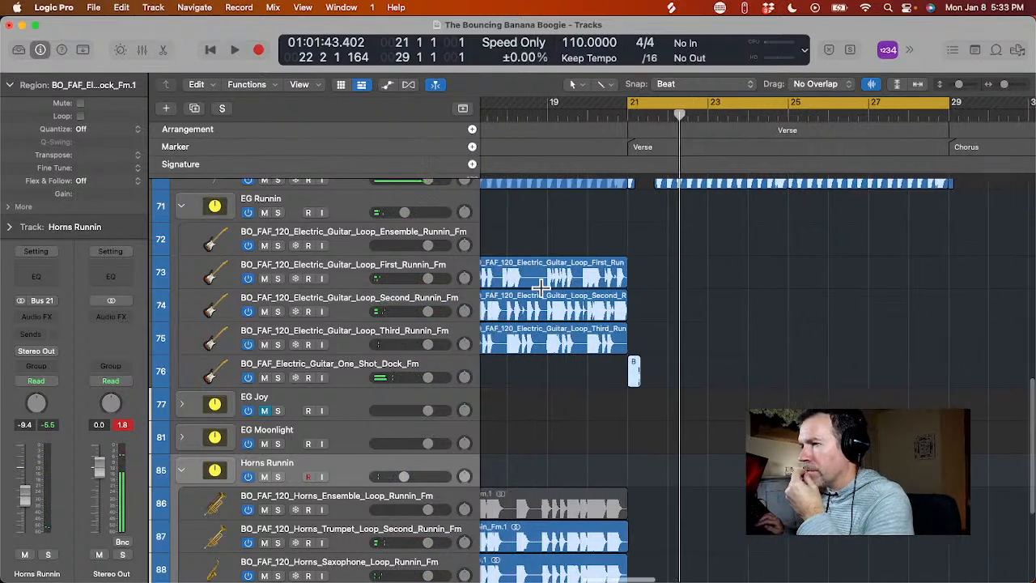
pyautogui.press('space')
pyautogui.scroll(-5, 572, 366)
pyautogui.hscroll(-2, 572, 360)
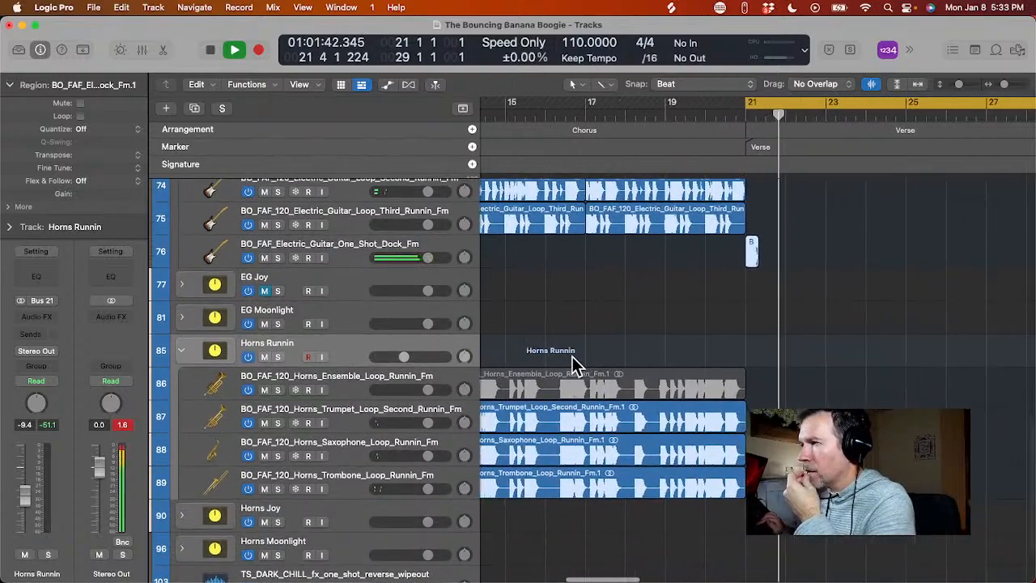
pyautogui.scroll(4, 572, 356)
pyautogui.press('space')
pyautogui.hscroll(-5, 556, 405)
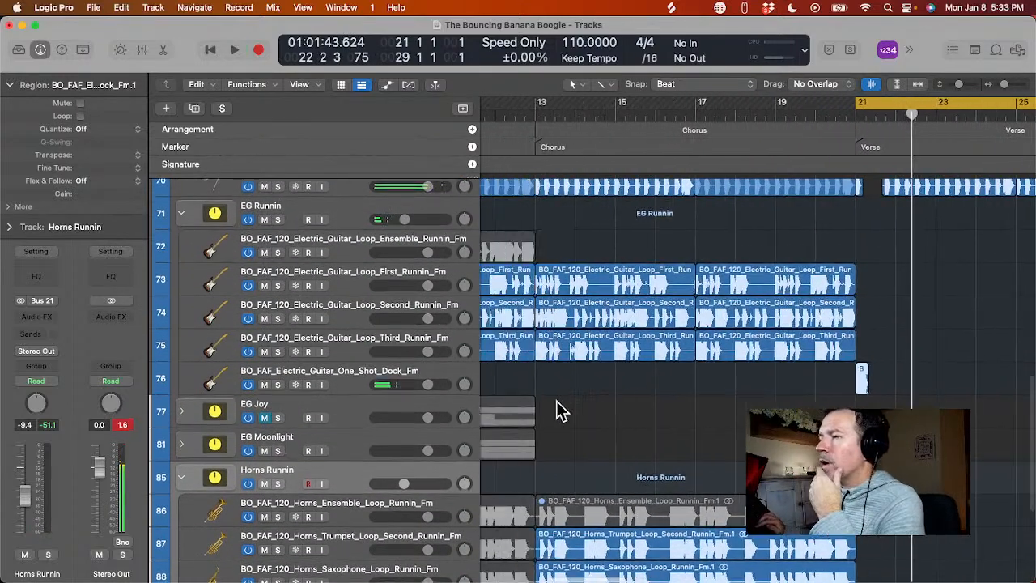
# - Copy the First, Second and Third Runnin electric guitar loops from the first Verse at bar 5 to bar 21 and play them
pyautogui.hscroll(-3, 556, 400)
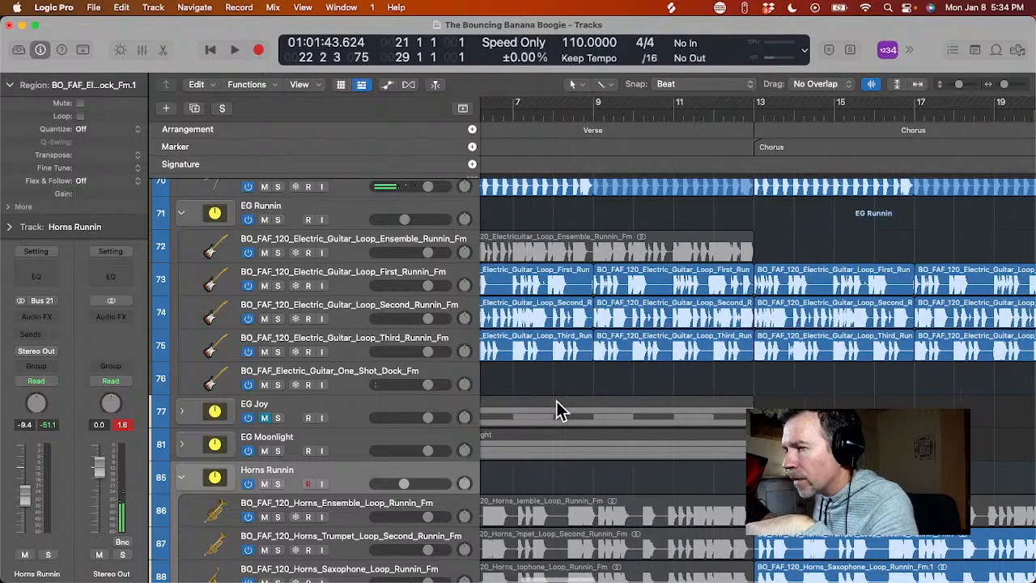
pyautogui.hscroll(-3, 556, 401)
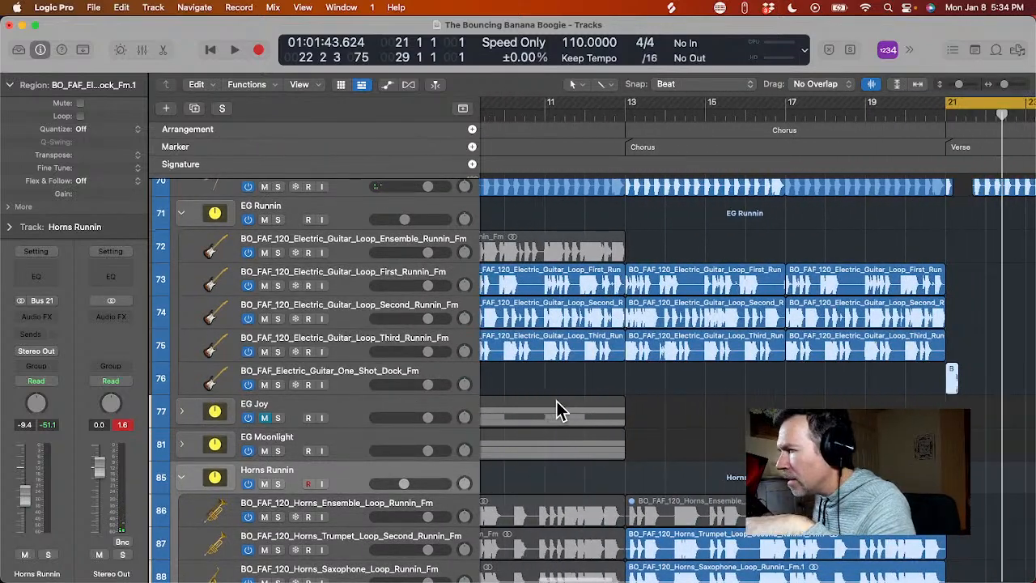
pyautogui.hscroll(-1, 556, 400)
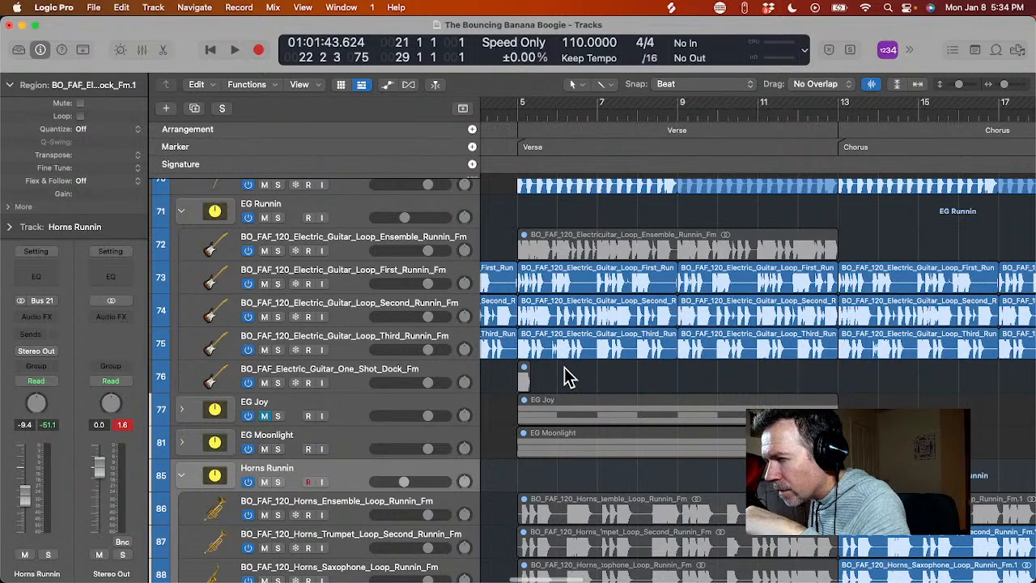
pyautogui.moveTo(569, 376); pyautogui.dragTo(608, 279)
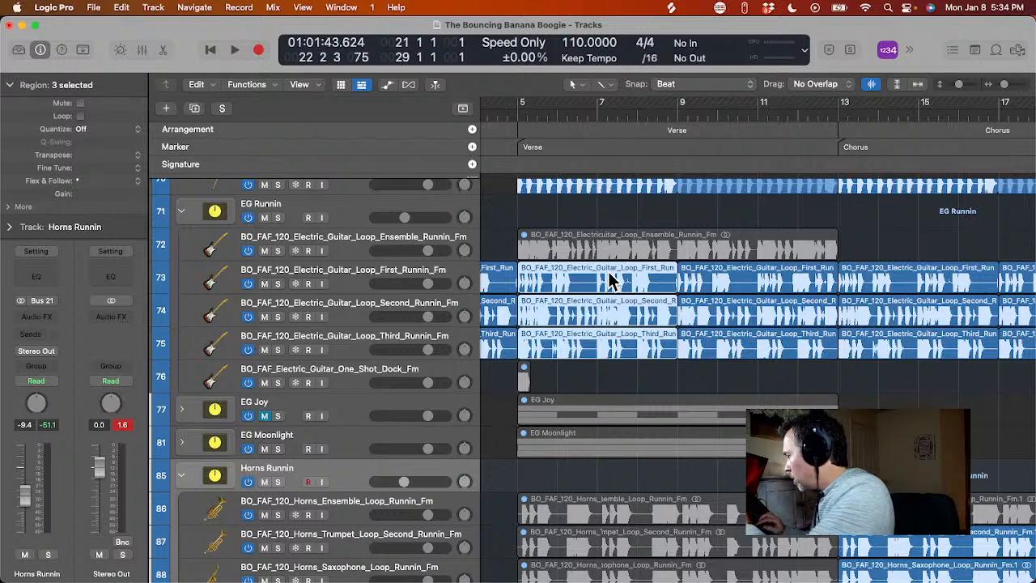
pyautogui.hscroll(15, 611, 280)
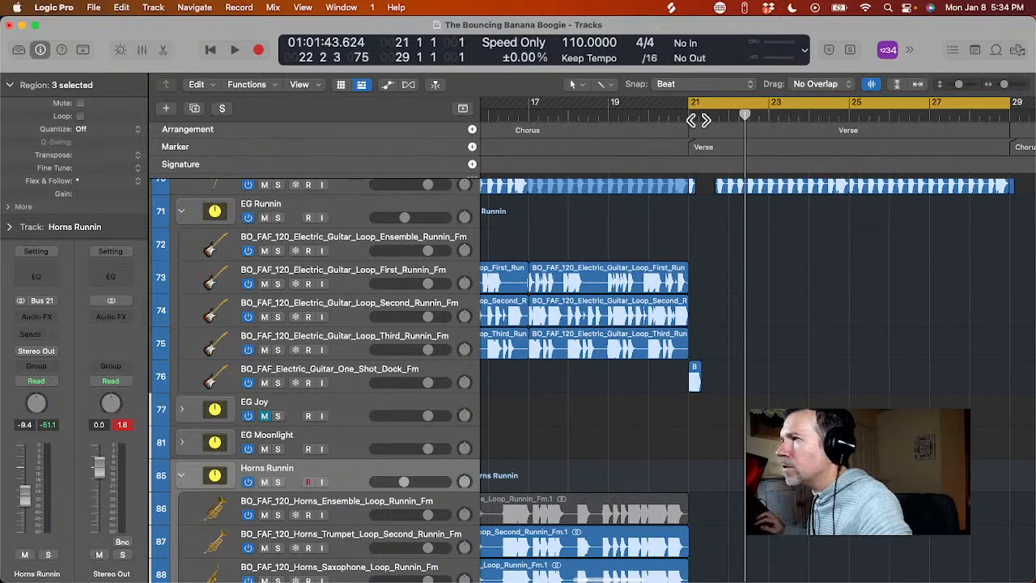
pyautogui.click(687, 118)
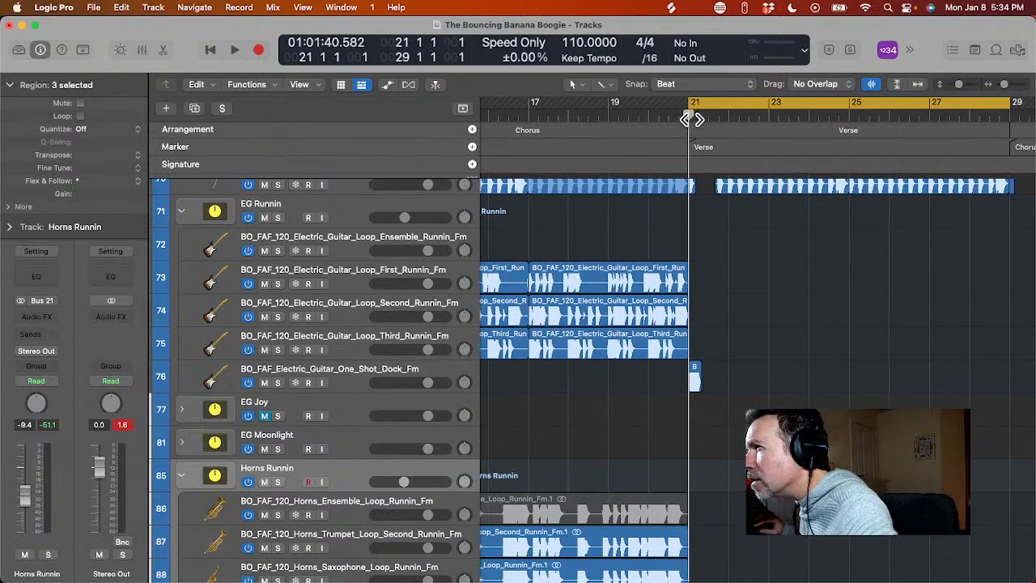
pyautogui.press('super+v')
pyautogui.press('space')
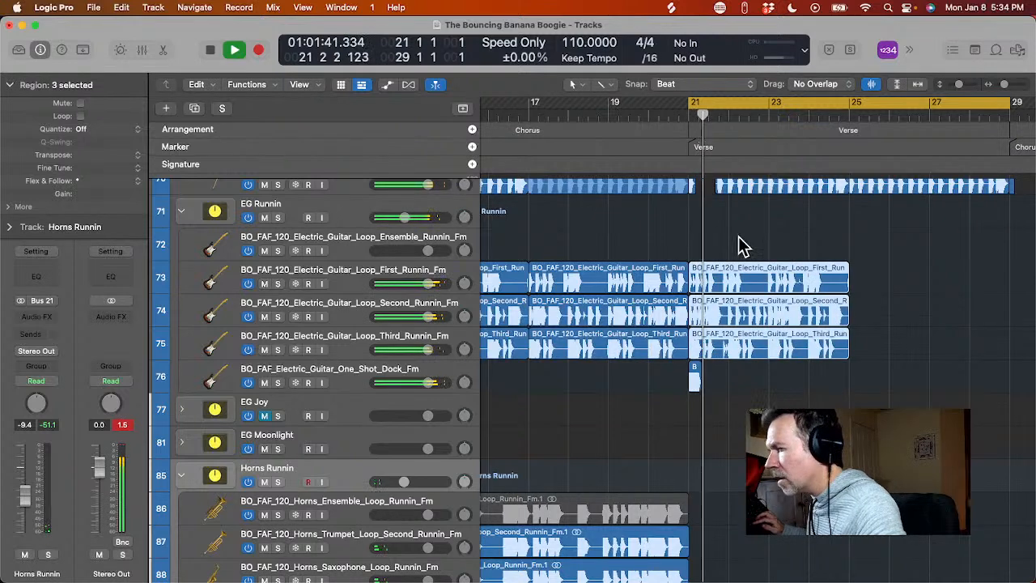
# - Delete the Electric_Guitar_One_Shot_Dock_Fm region at bar 21 and replay the opening of the second Verse
pyautogui.click(694, 377)
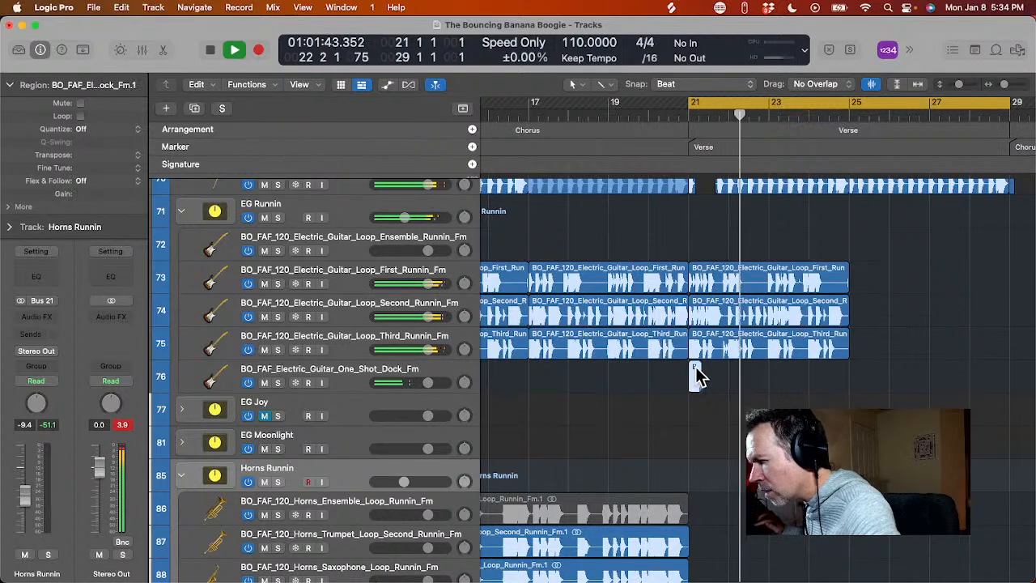
pyautogui.press('Delete')
pyautogui.press('space')
pyautogui.press('space')
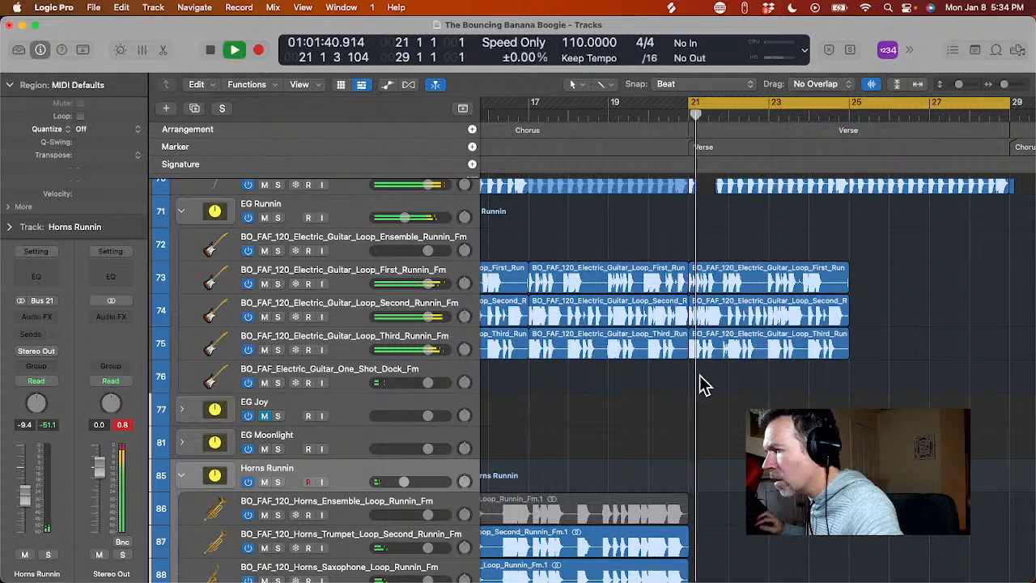
pyautogui.press('space')
pyautogui.press('space')
pyautogui.press('space')
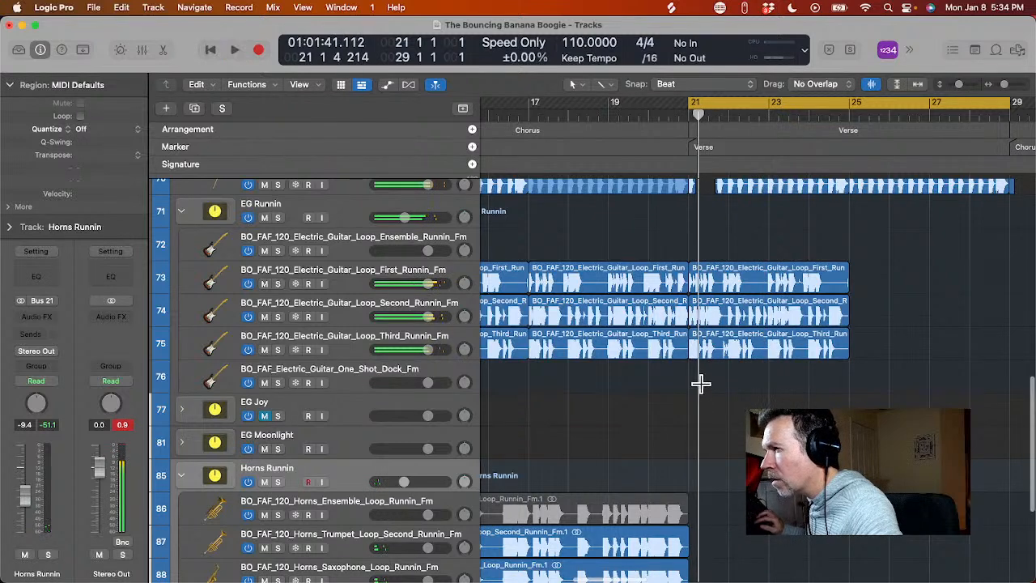
# - Split the three Runnin guitar regions right after their first hit in bar 21, at about 21 1 2
pyautogui.press('super+Right')
pyautogui.press('super+Right')
pyautogui.press('super+Right')
pyautogui.press('super+Right')
pyautogui.press('space')
pyautogui.press('space')
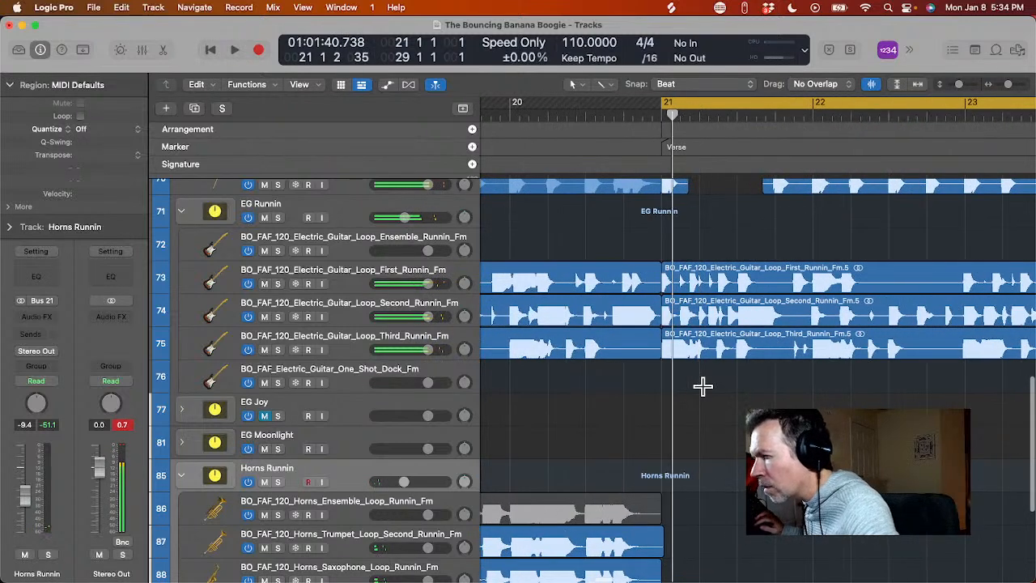
pyautogui.moveTo(704, 380); pyautogui.dragTo(732, 272)
pyautogui.click(688, 375)
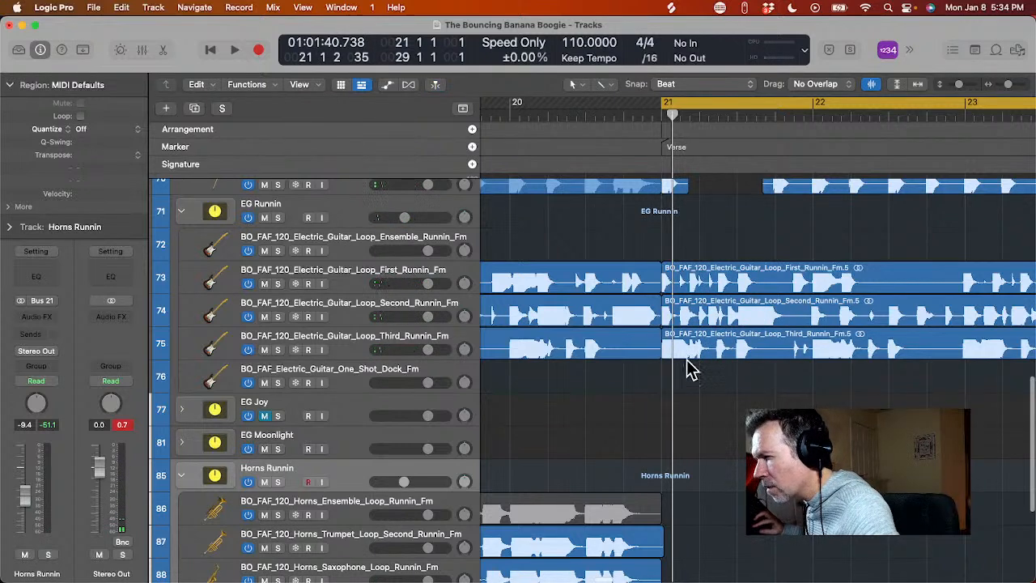
pyautogui.moveTo(687, 370); pyautogui.dragTo(740, 275)
pyautogui.press('super+t')
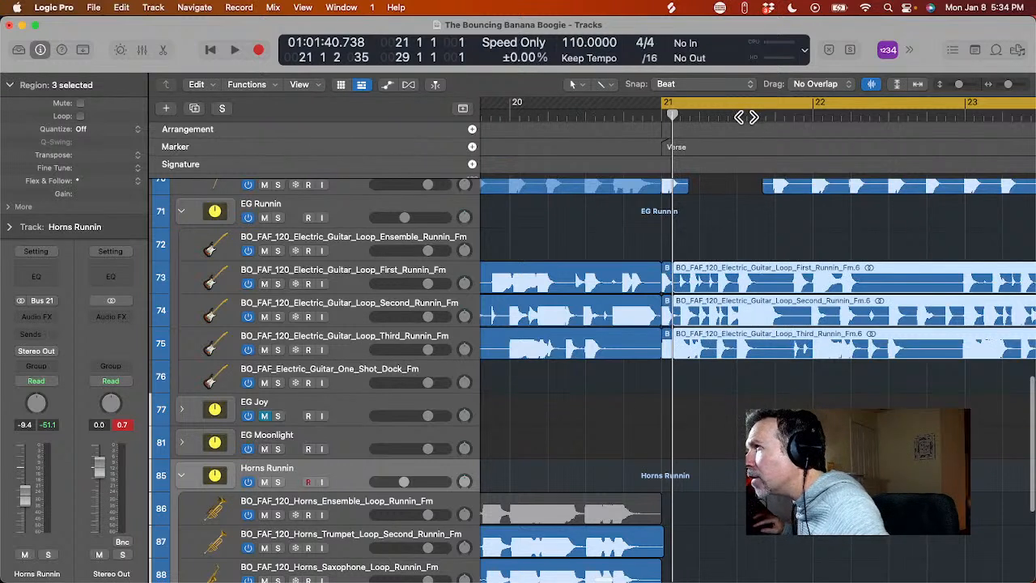
# - With snapping off, split the three guitar regions again at about 21 4 2 and delete the middle pieces
pyautogui.moveTo(745, 118); pyautogui.dragTo(758, 119)
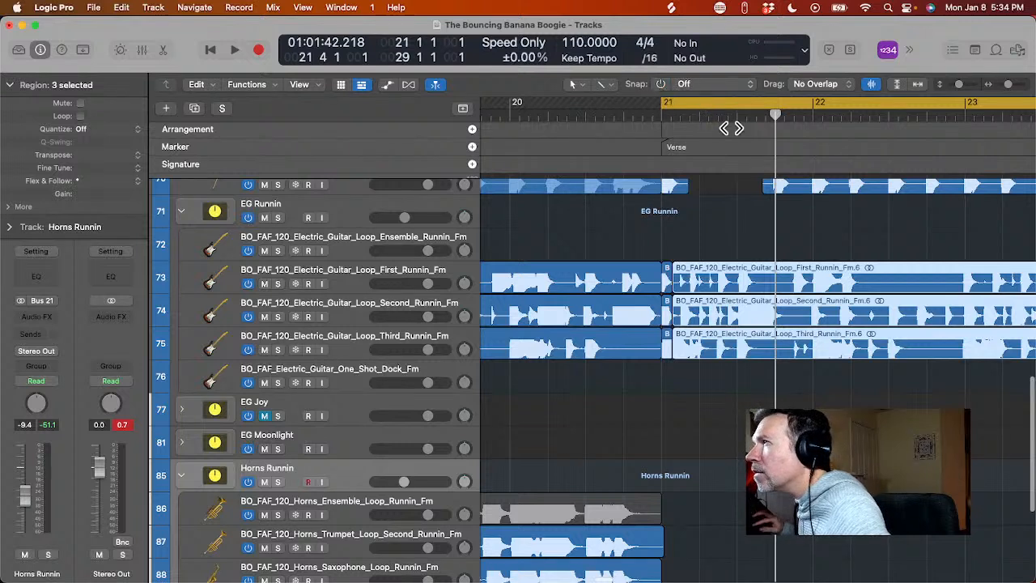
pyautogui.moveTo(747, 114); pyautogui.dragTo(787, 129)
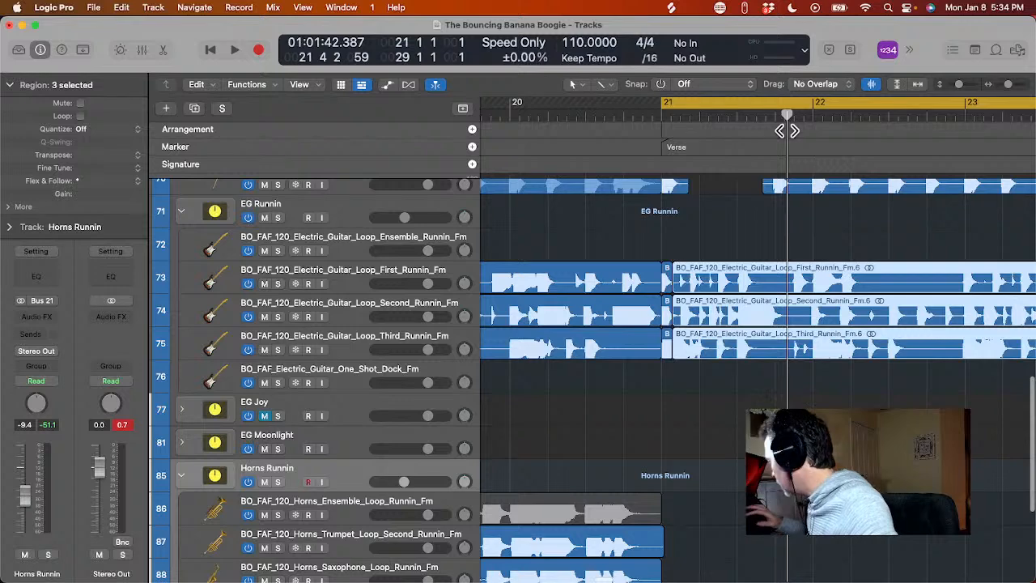
pyautogui.press('super+t')
pyautogui.scroll(1, 712, 366)
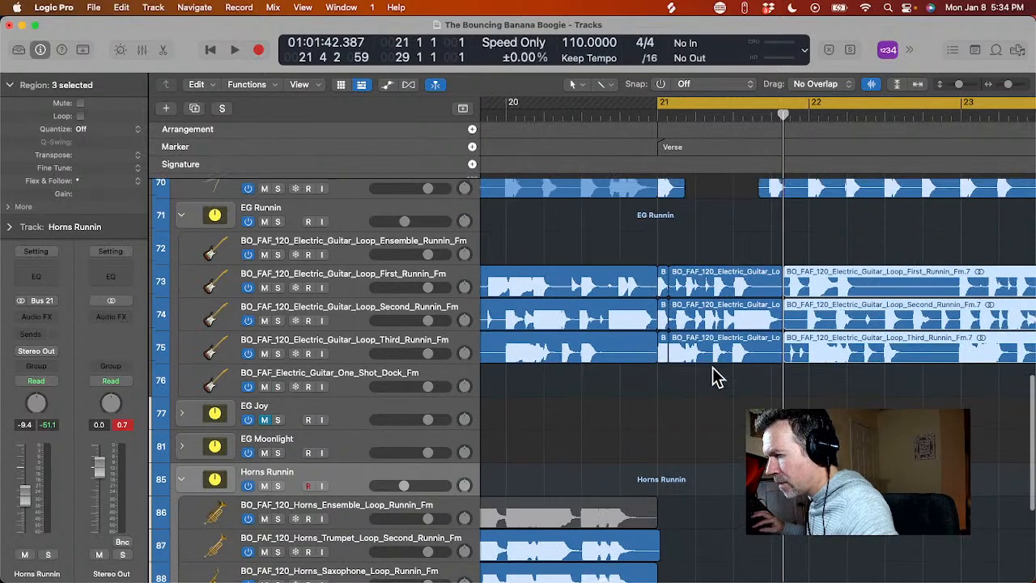
pyautogui.moveTo(712, 367); pyautogui.dragTo(740, 271)
pyautogui.press('Delete')
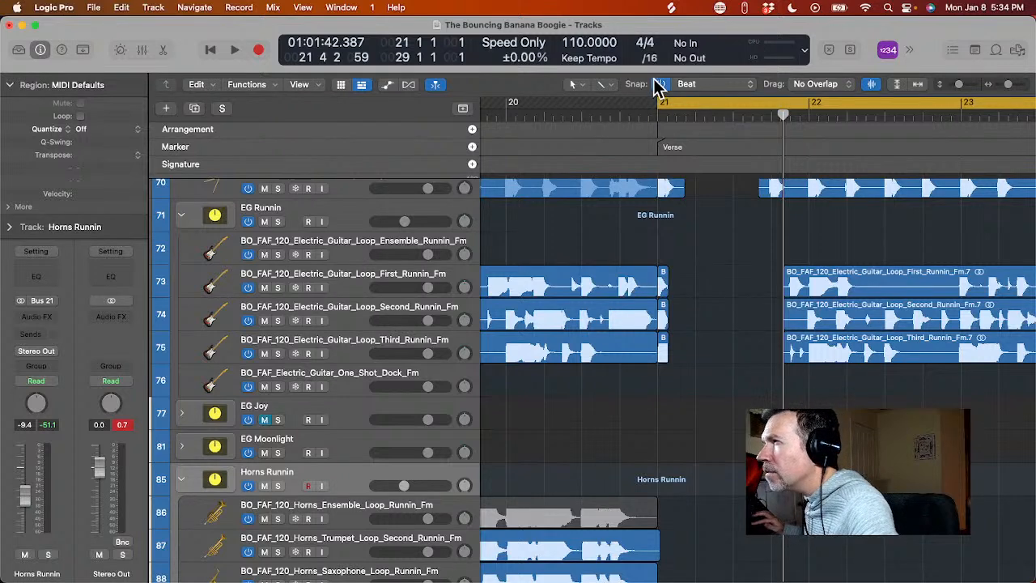
# - Turn cycling off and play the guitar stop from about bar 20 into the second Verse
pyautogui.click(680, 99)
pyautogui.doubleClick(577, 120)
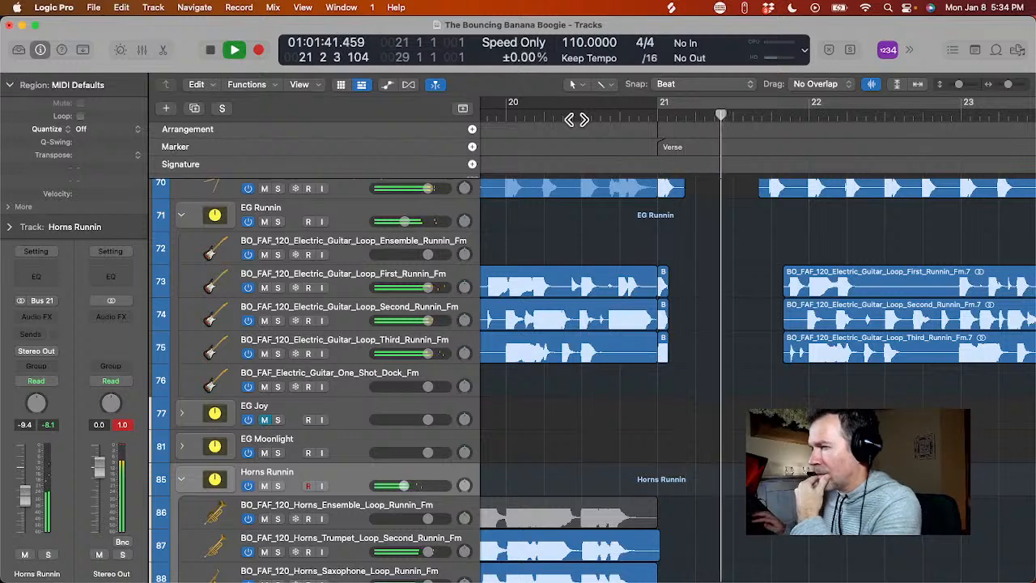
pyautogui.press('space')
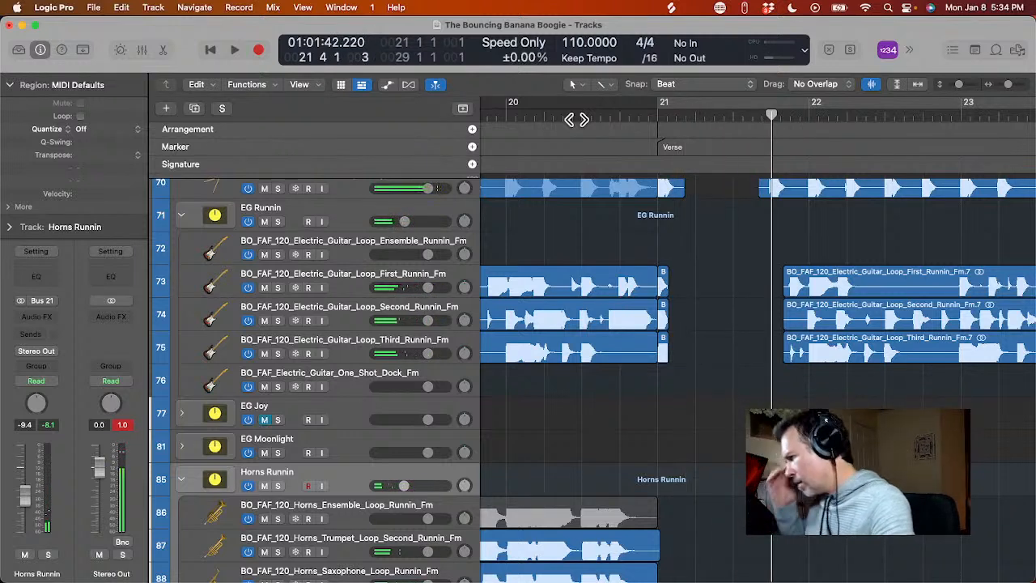
pyautogui.doubleClick(579, 116)
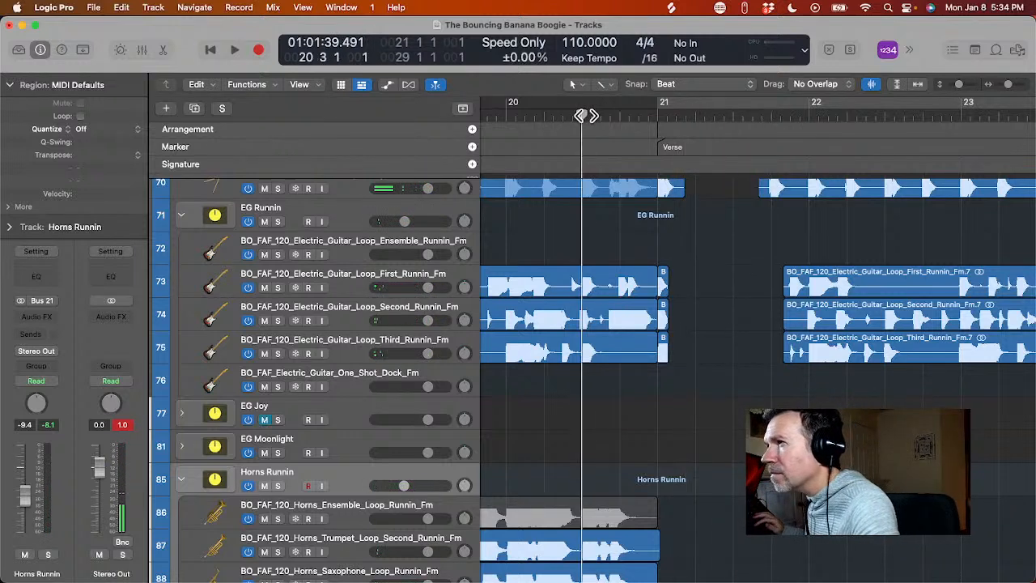
pyautogui.press('space')
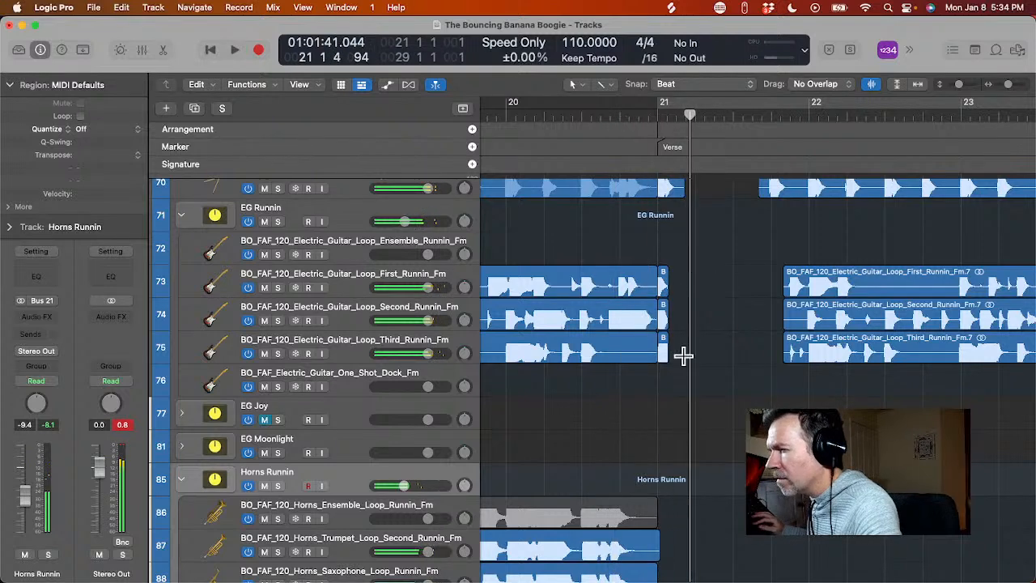
# - With snapping off, lengthen the three short guitar regions at bar 21 to about 21 1 3 and play the transition
pyautogui.press('super+Right')
pyautogui.press('super+Right')
pyautogui.press('super+Right')
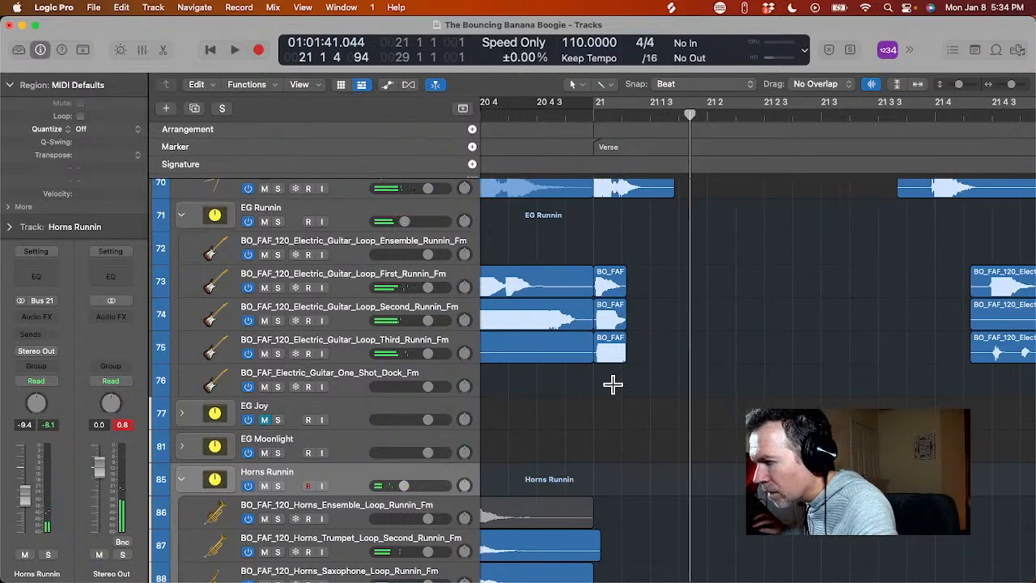
pyautogui.click(613, 385)
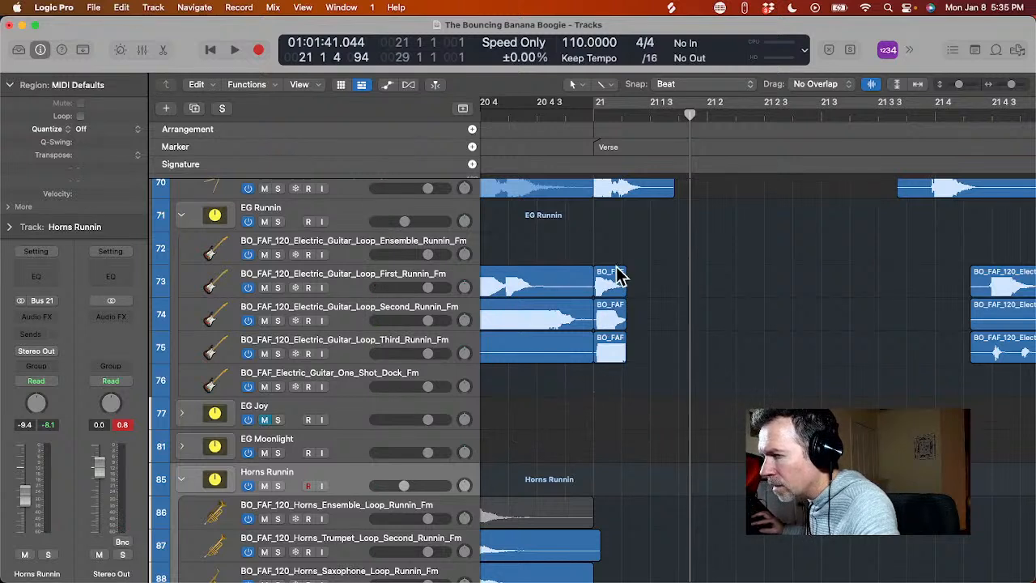
pyautogui.moveTo(612, 247); pyautogui.dragTo(629, 416)
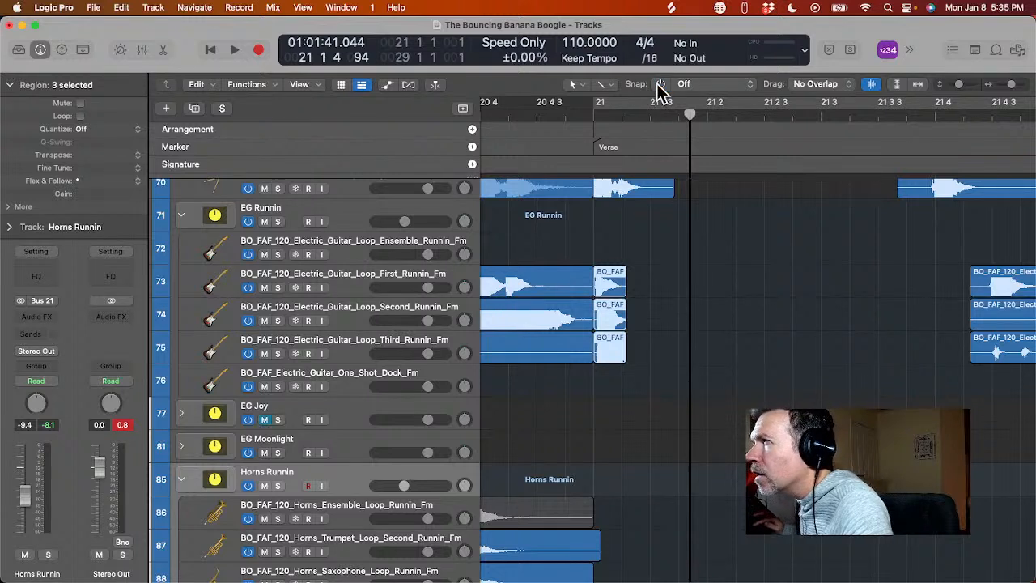
pyautogui.moveTo(623, 359); pyautogui.dragTo(643, 378)
pyautogui.click(631, 381)
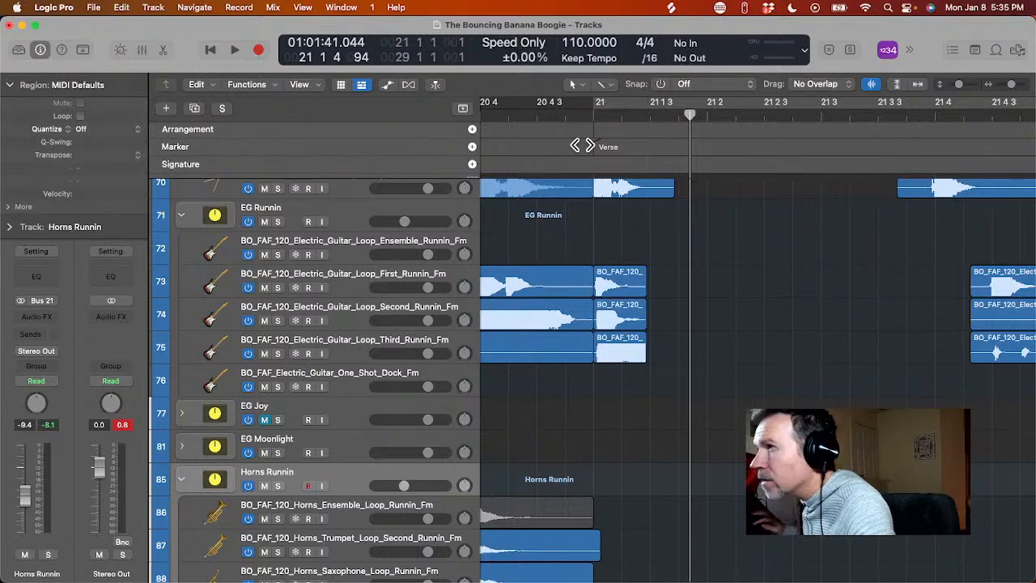
pyautogui.click(569, 114)
pyautogui.press('space')
pyautogui.press('space')
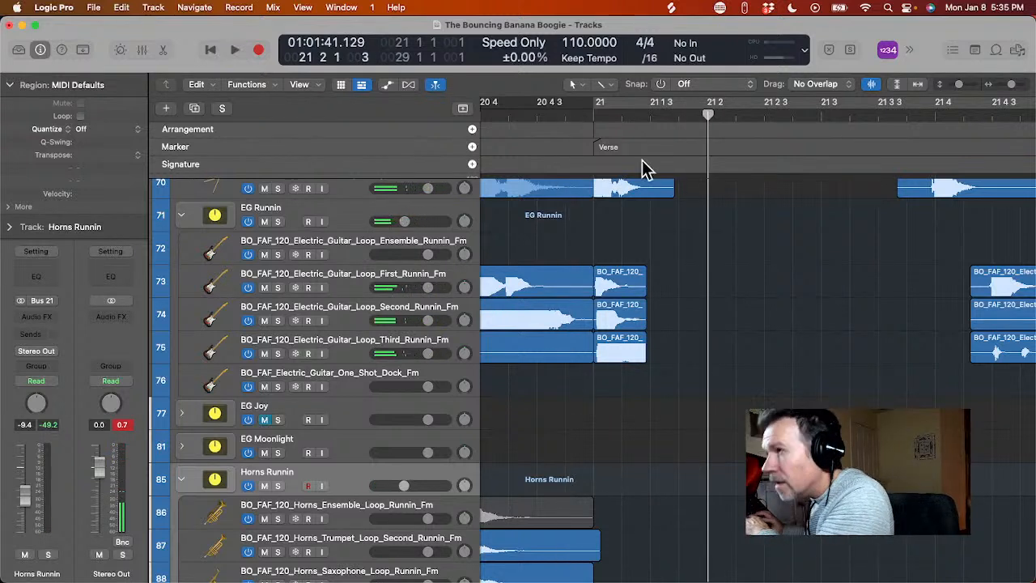
# - Fade out the end of the short Third_Runnin guitar region at bar 21 with the Fade tool and play the transition
pyautogui.click(611, 83)
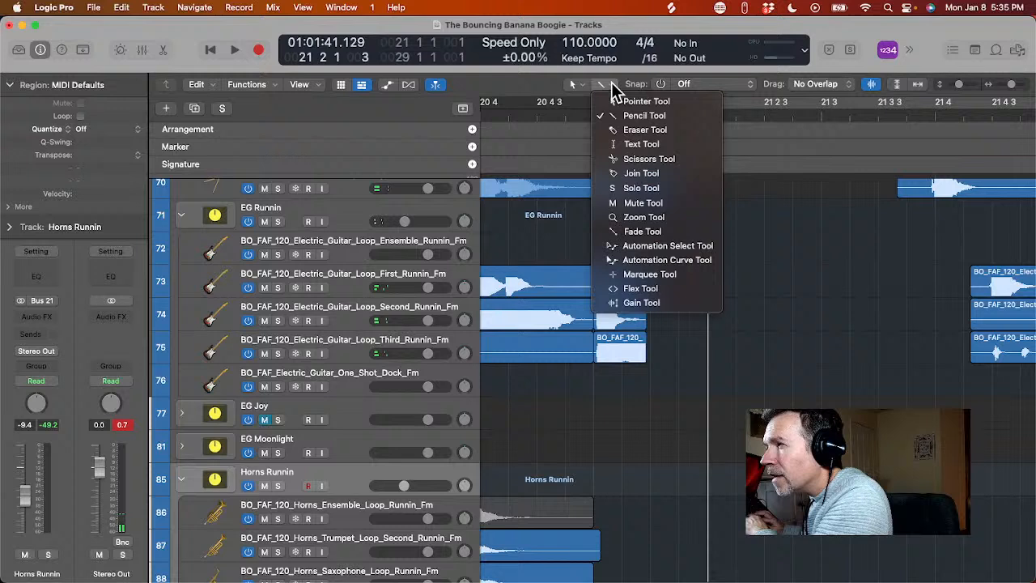
pyautogui.click(681, 234)
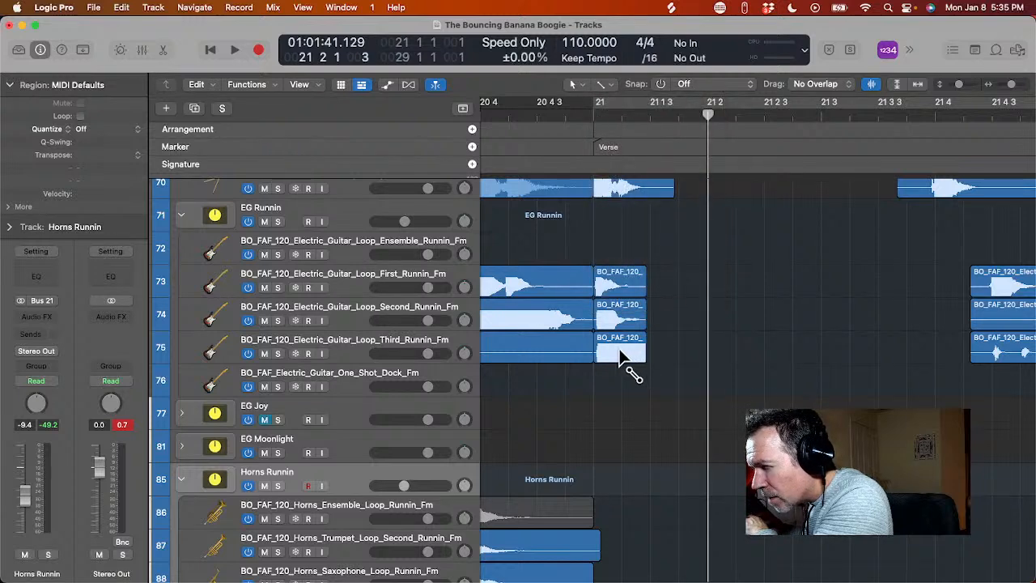
pyautogui.moveTo(620, 351); pyautogui.dragTo(682, 351)
pyautogui.doubleClick(580, 113)
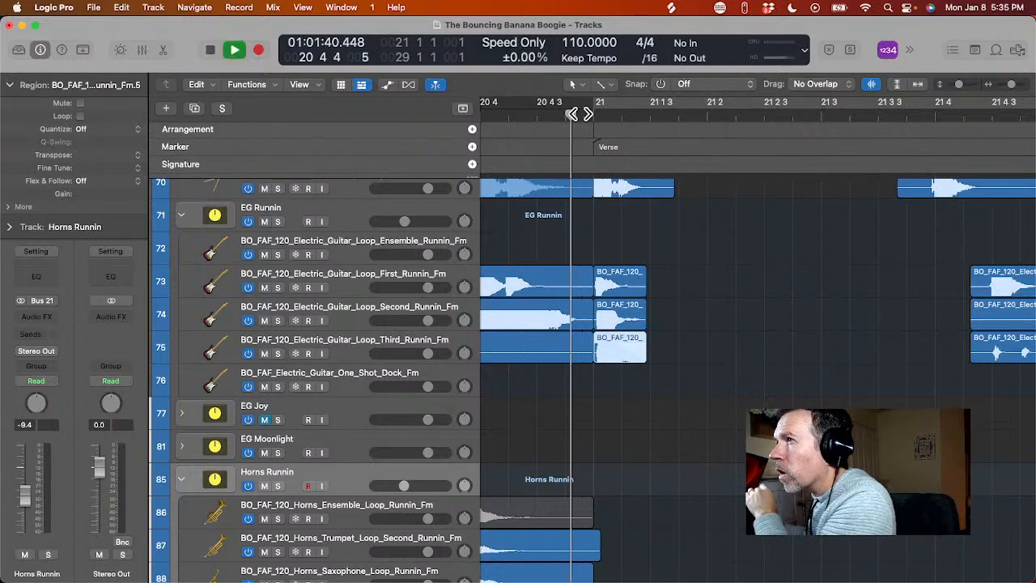
pyautogui.press('space')
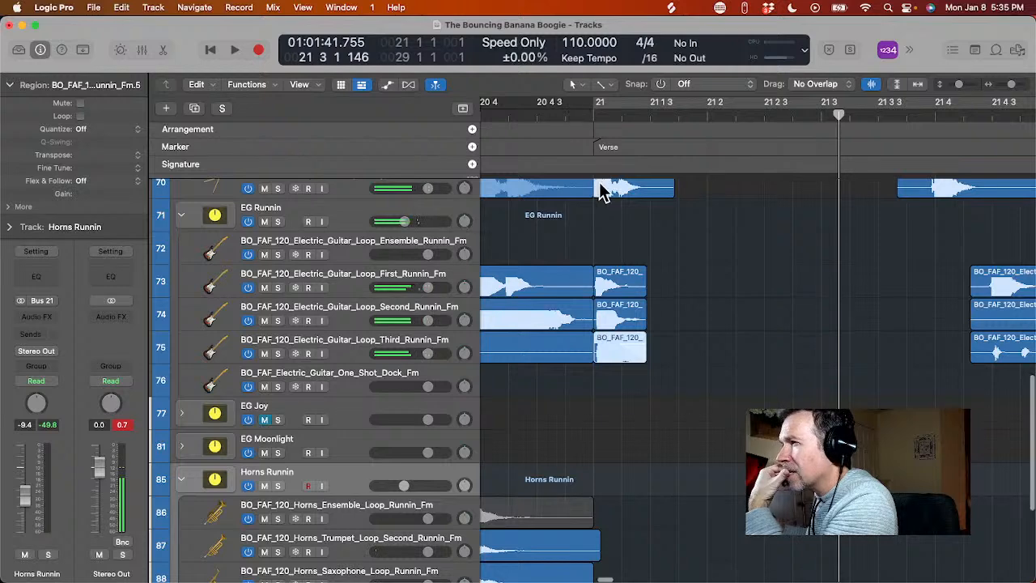
pyautogui.scroll(-3, 603, 191)
pyautogui.scroll(5, 603, 190)
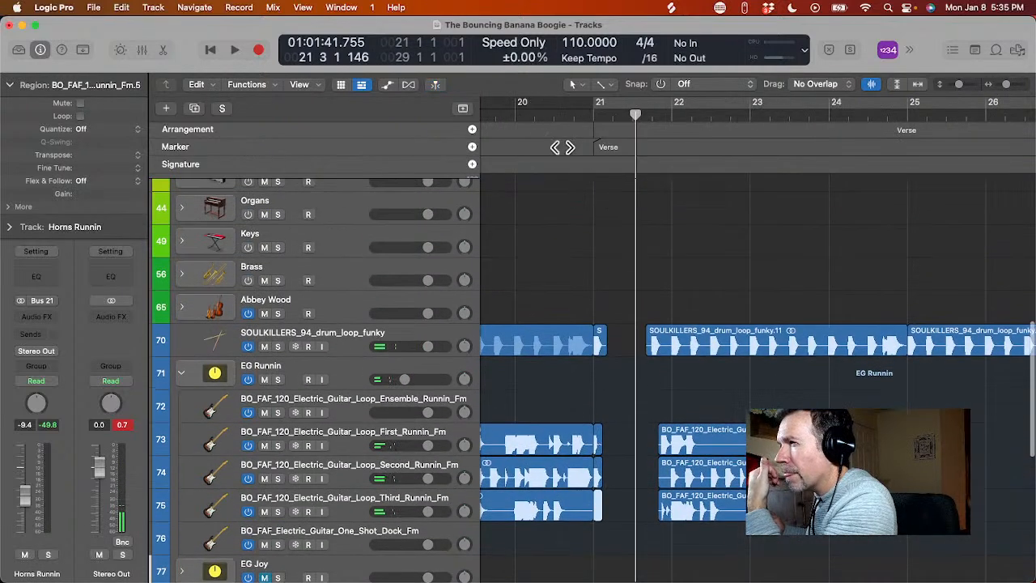
# - Play the edited transition into the second Verse up to about bar 23
pyautogui.press('space')
pyautogui.click(537, 111)
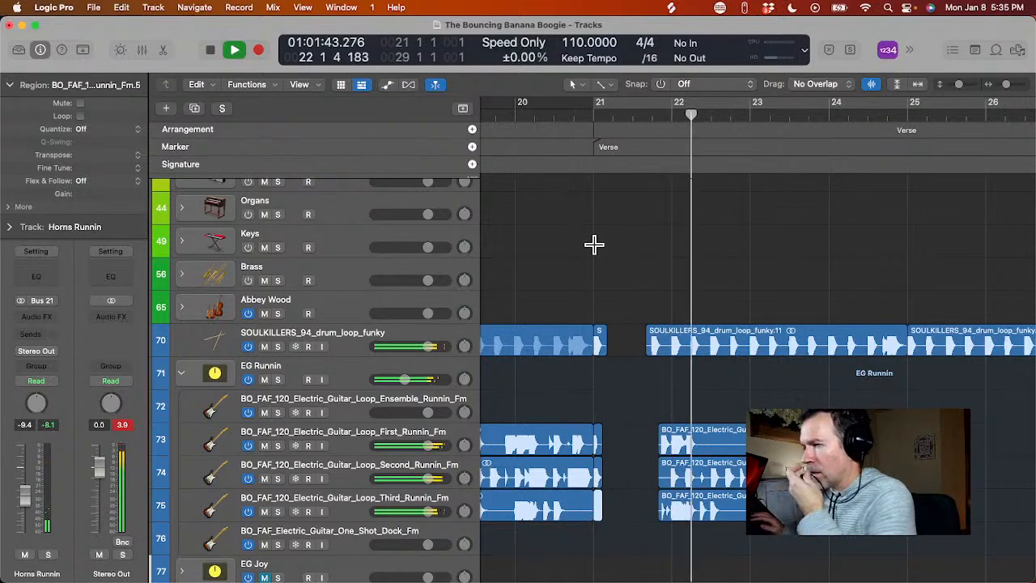
pyautogui.scroll(-5, 693, 348)
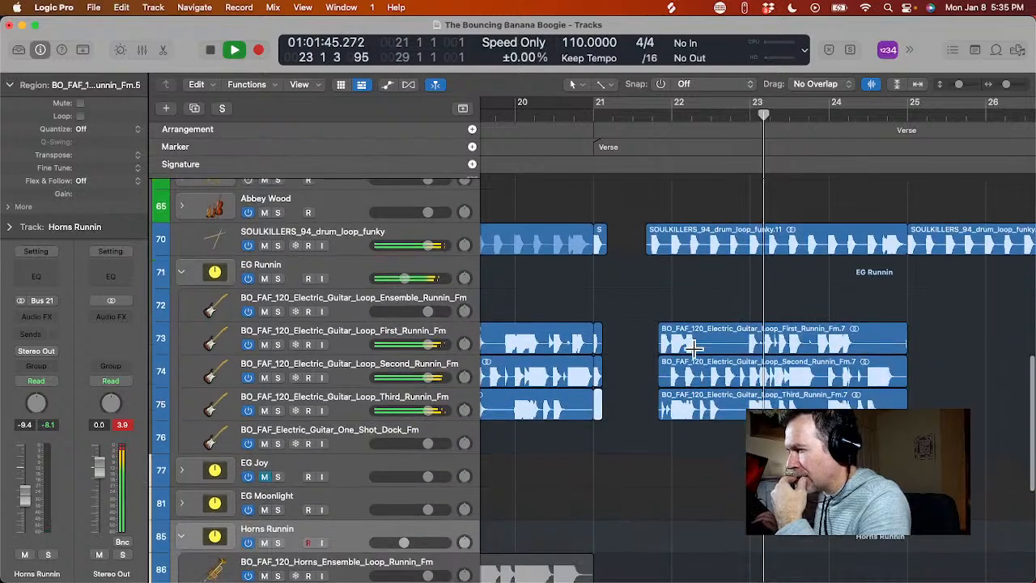
pyautogui.press('space')
# - Collapse the Horns Runnin track stack and expand the Horns Joy stack
pyautogui.scroll(-3, 541, 372)
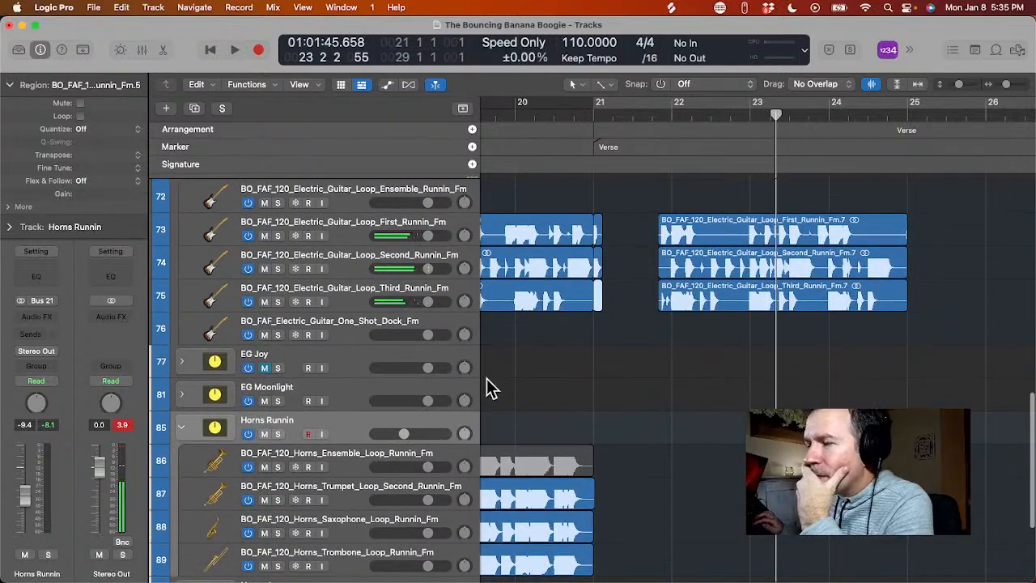
pyautogui.scroll(-5, 490, 387)
pyautogui.hscroll(-5, 352, 346)
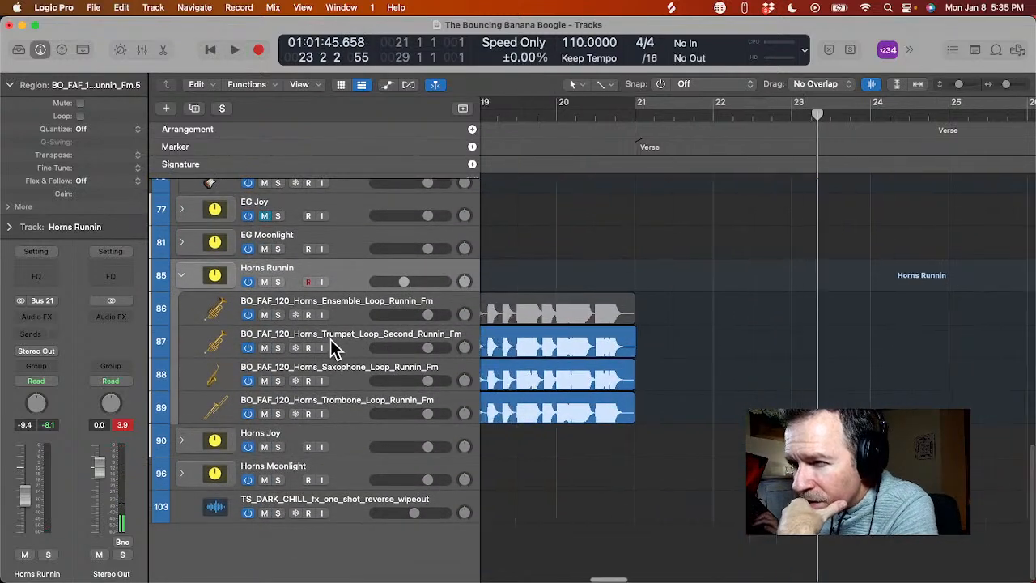
pyautogui.scroll(-1, 284, 331)
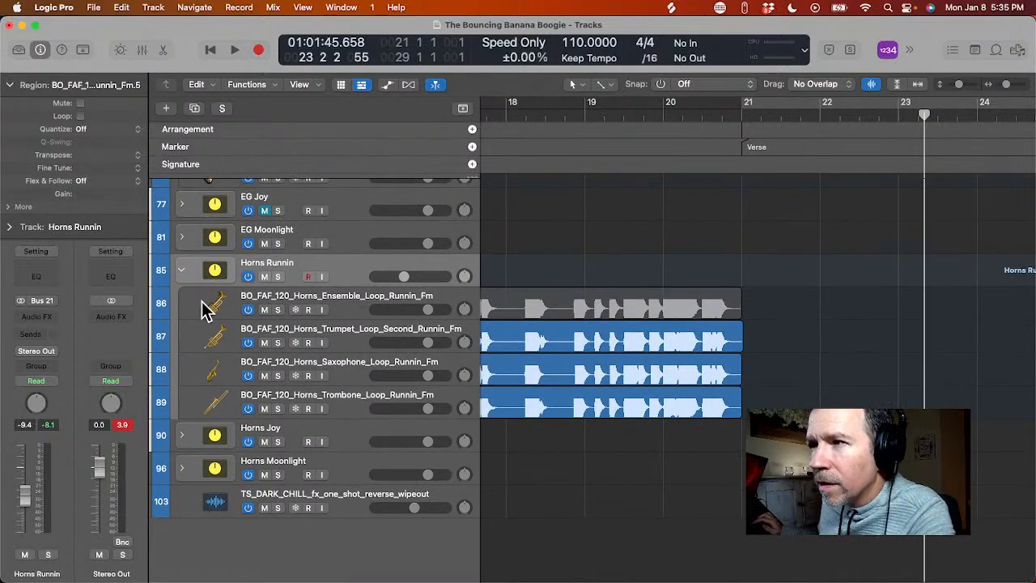
pyautogui.hscroll(-2, 207, 311)
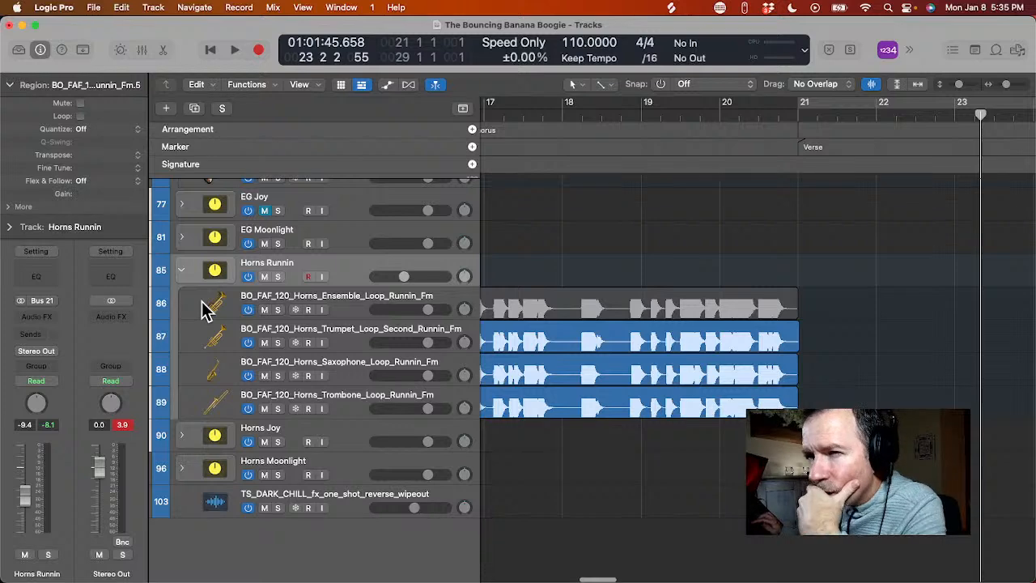
pyautogui.hscroll(-2, 206, 311)
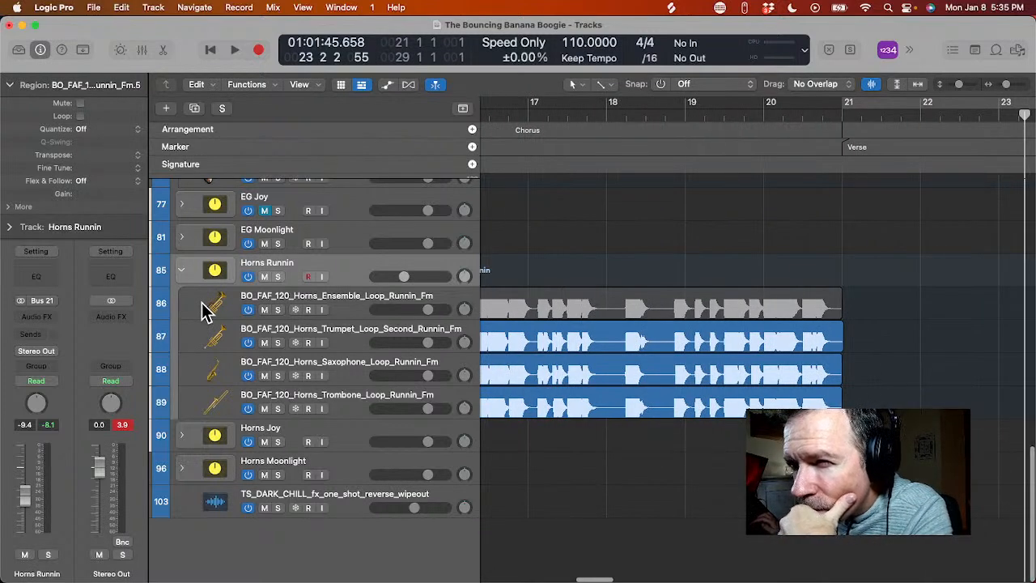
pyautogui.click(183, 271)
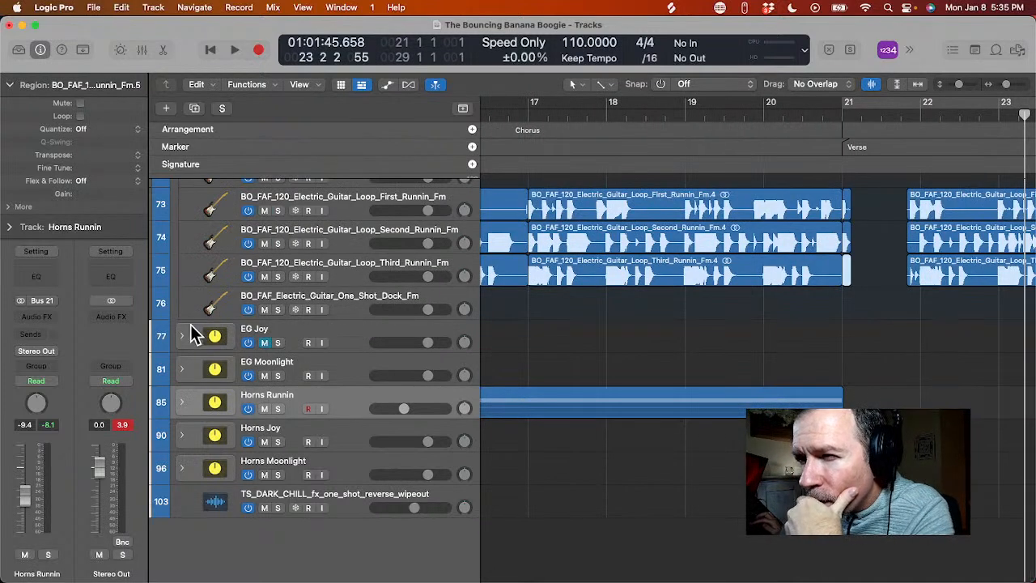
pyautogui.click(182, 435)
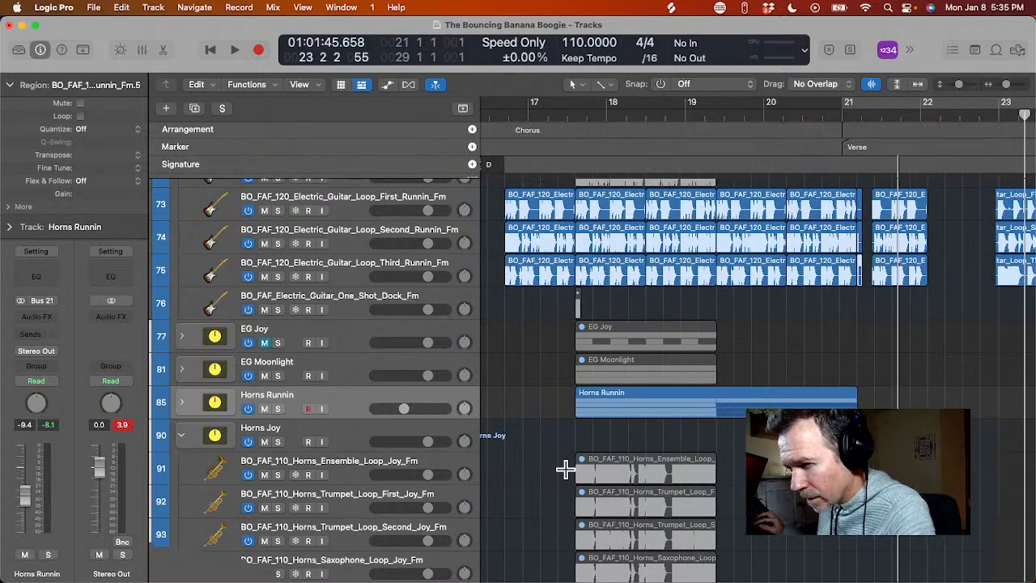
# - Copy the five muted Horns Joy regions from the first Verse to bar 21 and unmute the copies
pyautogui.moveTo(569, 465); pyautogui.dragTo(649, 581)
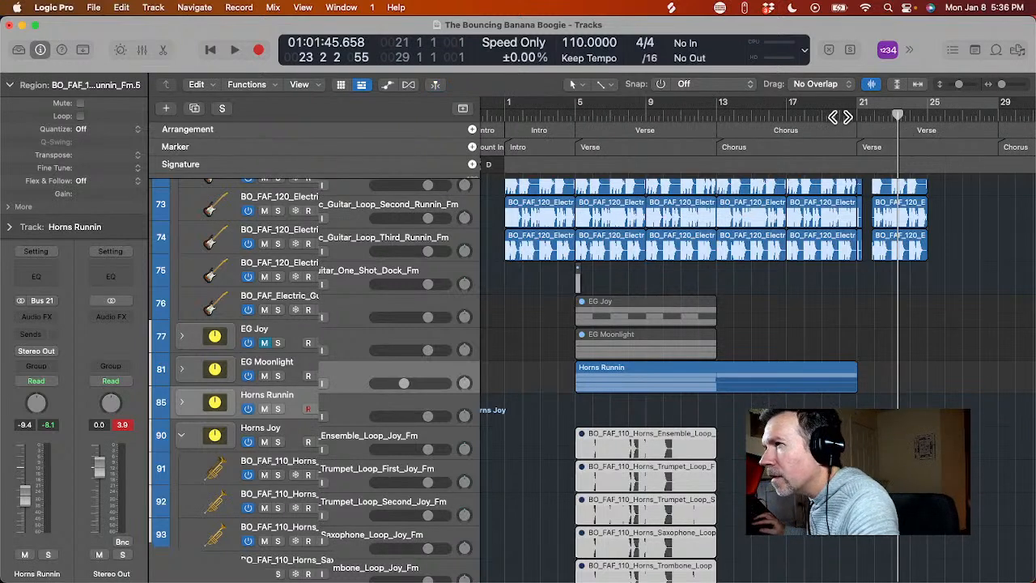
pyautogui.moveTo(840, 114); pyautogui.dragTo(854, 159)
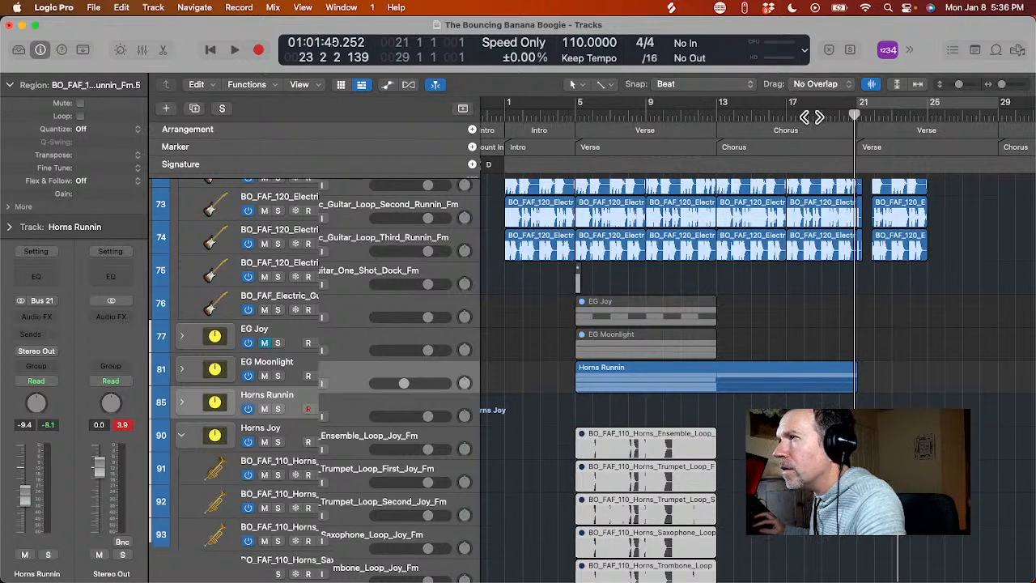
pyautogui.moveTo(825, 118)
pyautogui.mouseDown()
pyautogui.moveTo(863, 145)
pyautogui.moveTo(858, 158)
pyautogui.mouseUp()
pyautogui.press('super+v')
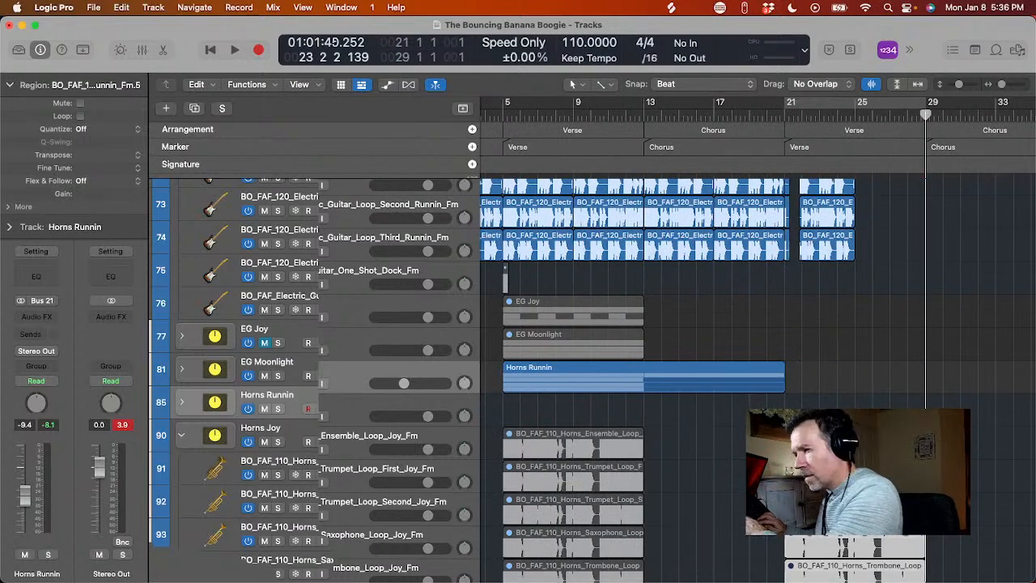
pyautogui.hotkey('ctrl', 'm')
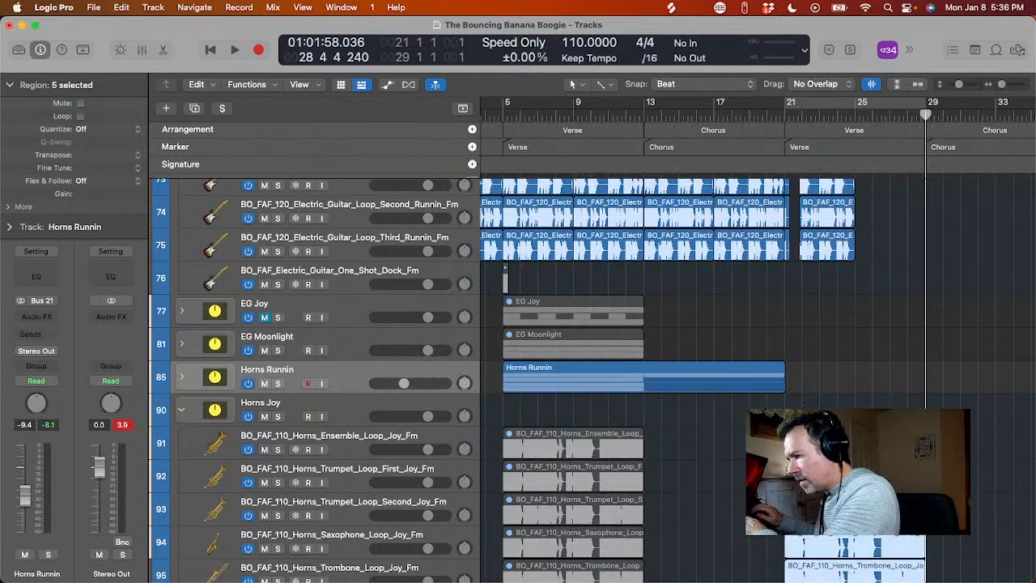
# - Cycle the second Verse from bar 21 to 29 and play it with the copied Horns Joy regions
pyautogui.press('space')
pyautogui.press('space')
pyautogui.press('space')
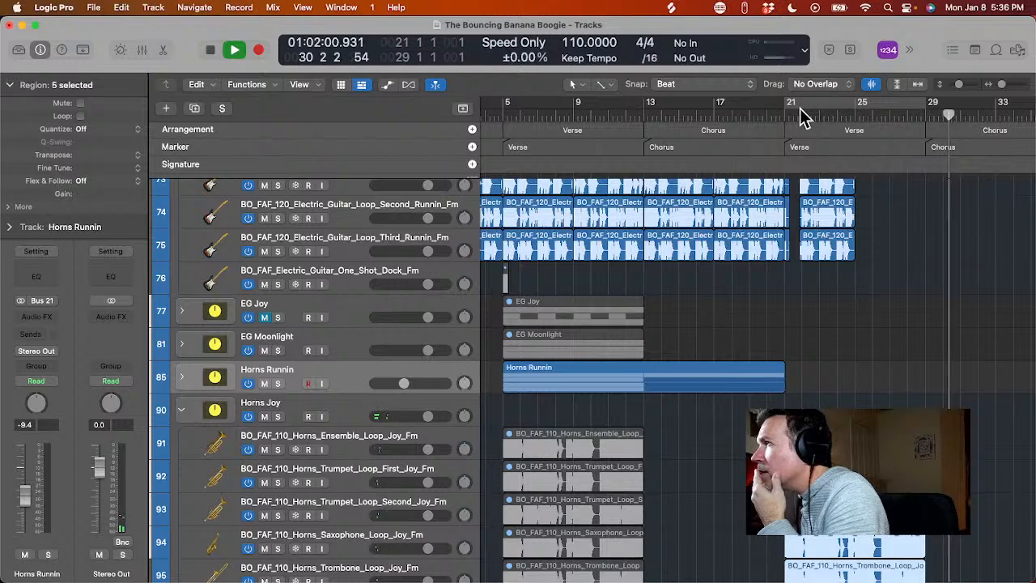
pyautogui.click(832, 146)
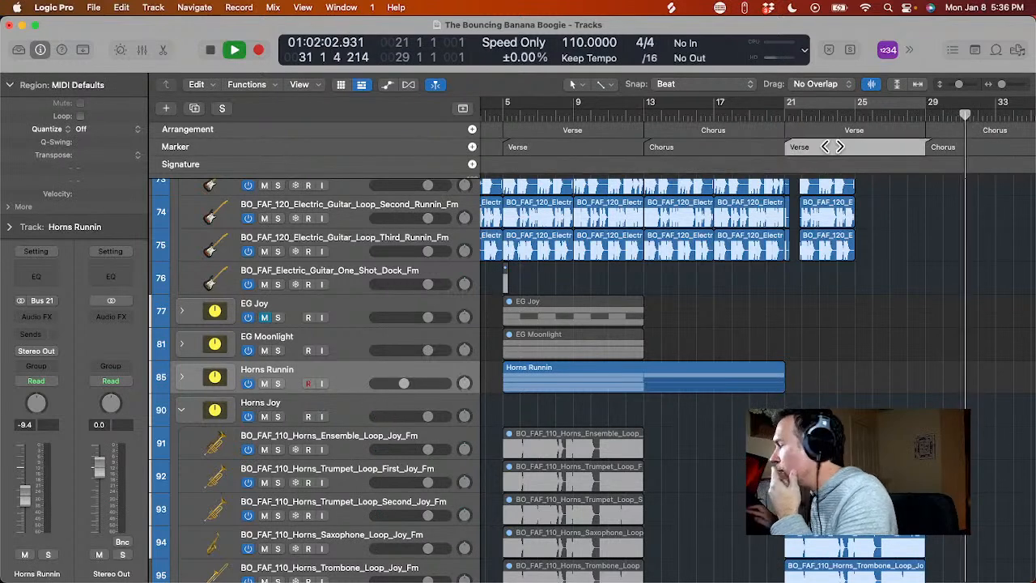
pyautogui.press('c')
pyautogui.press('space')
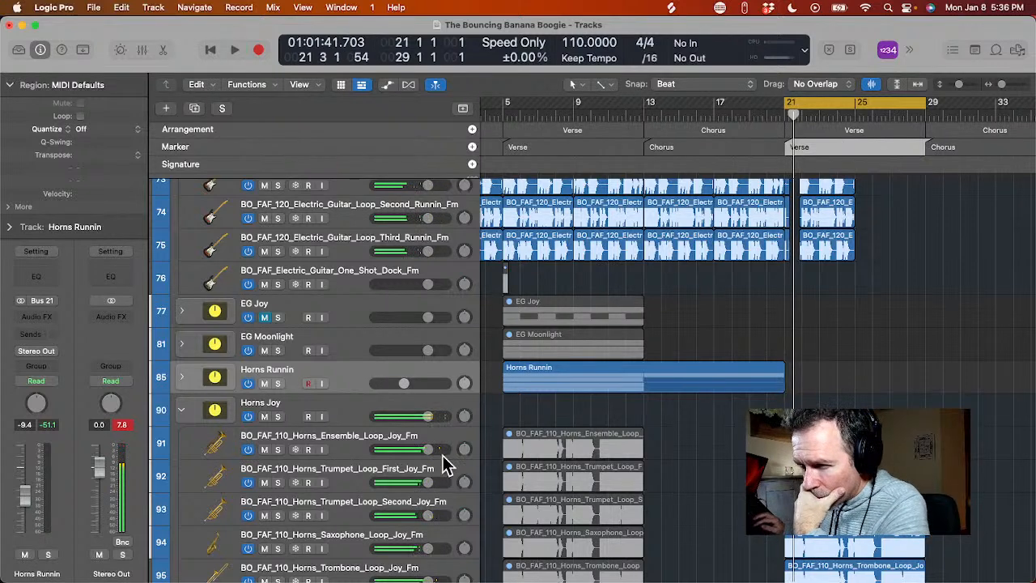
# - Lower the Horns Joy stack volume to -17.0 dB and audition the second Verse to about bar 25
pyautogui.moveTo(423, 414); pyautogui.dragTo(401, 414)
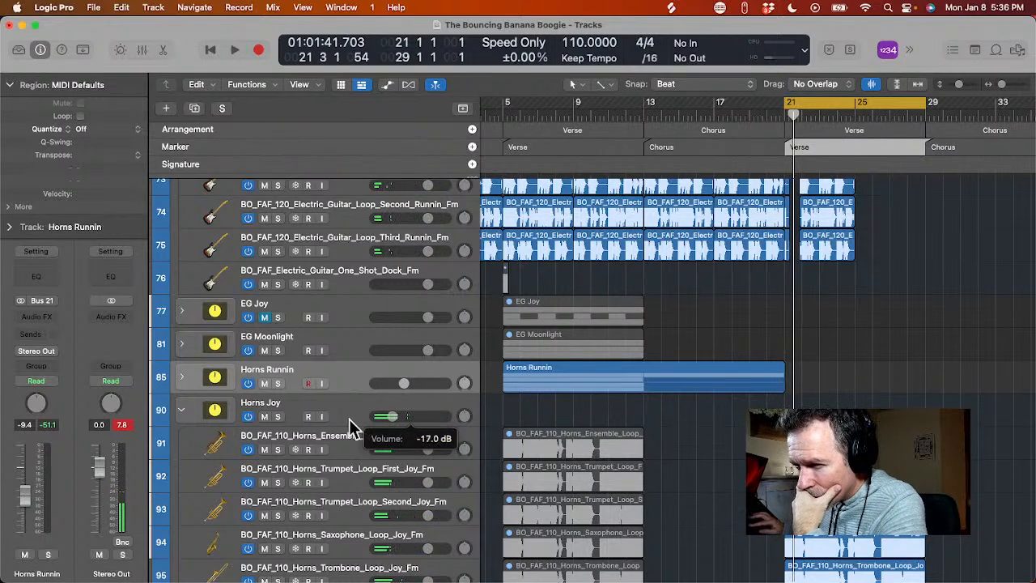
pyautogui.scroll(-3, 648, 547)
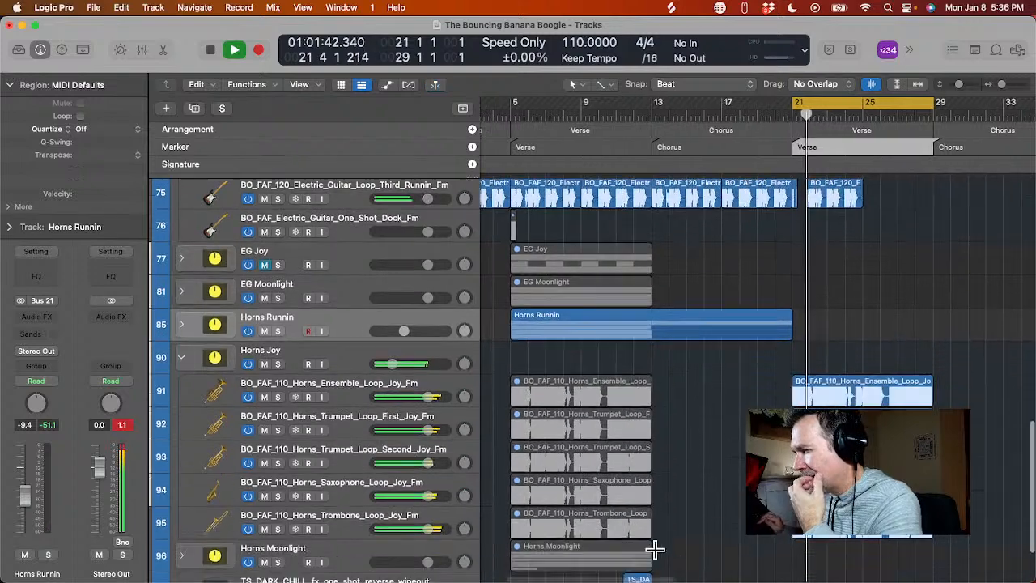
pyautogui.scroll(-5, 655, 550)
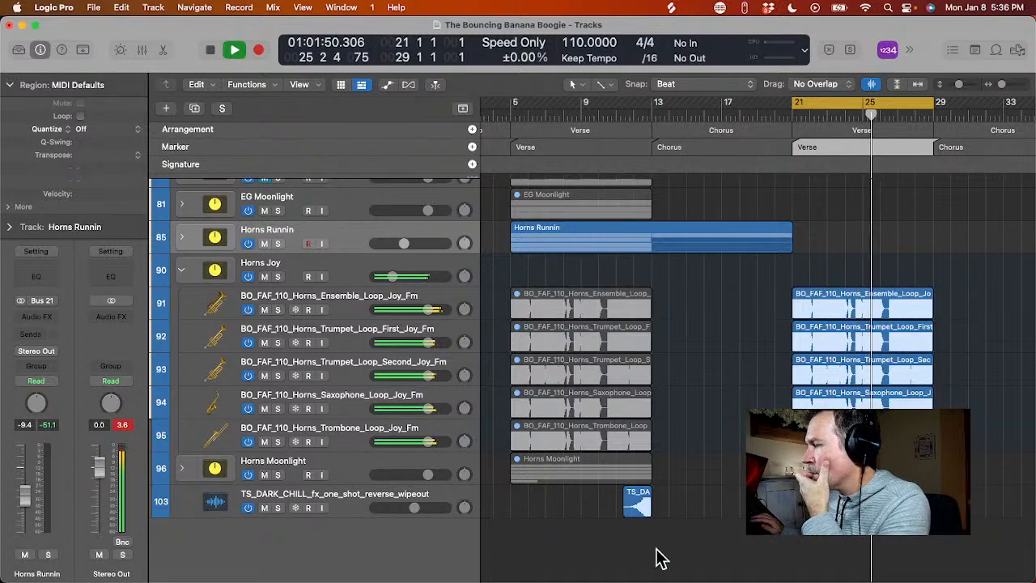
# - Stop playback and mute the five copied Horns Joy regions in the second Verse
pyautogui.press('space')
pyautogui.hotkey('ctrl', 'm')
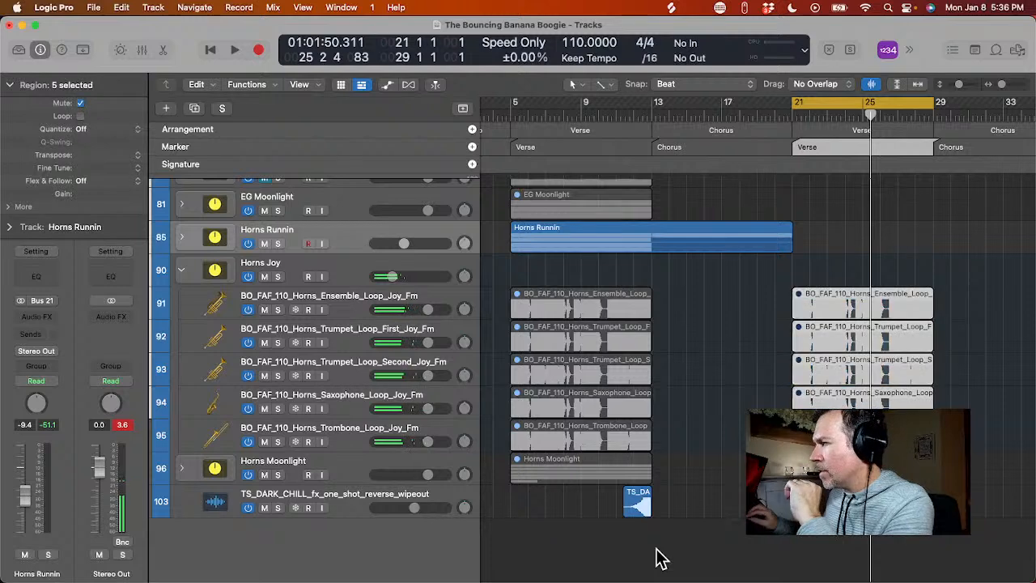
# - Replace the Horns Joy regions in the second verse with copies of the five first-verse Horns Moonlight loops, starting at bar 21
pyautogui.press('BackSpace')
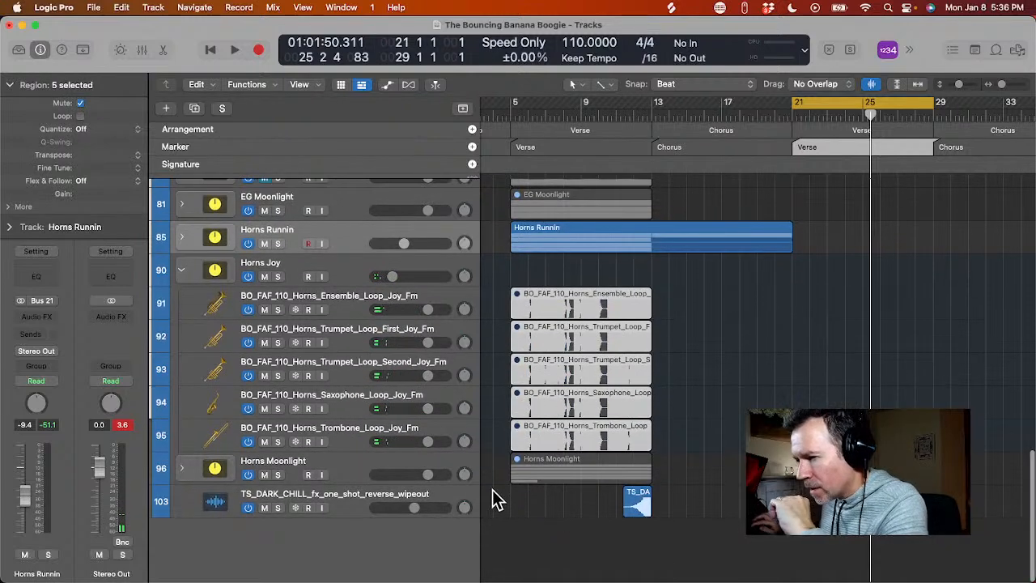
pyautogui.click(183, 469)
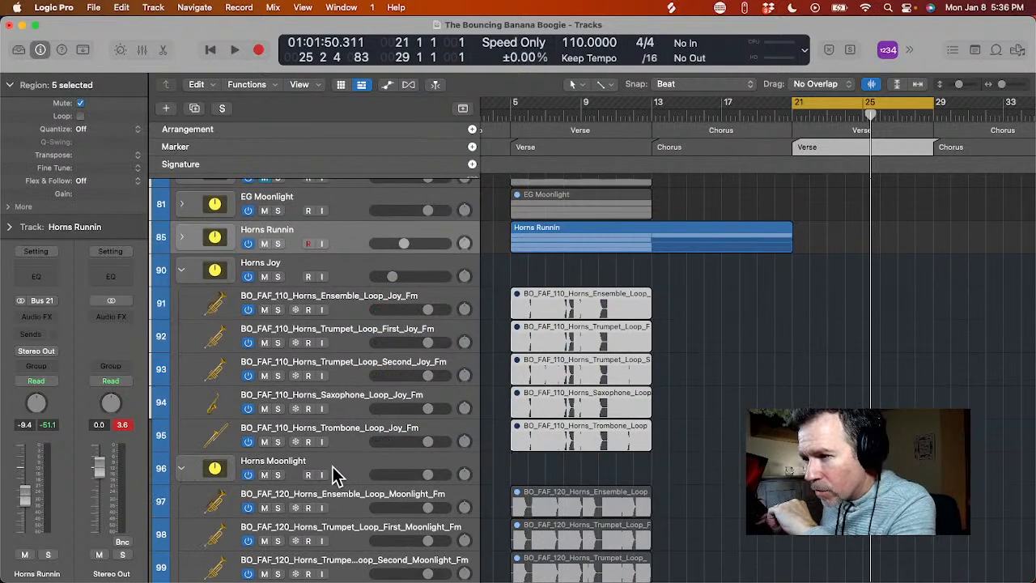
pyautogui.scroll(-5, 336, 473)
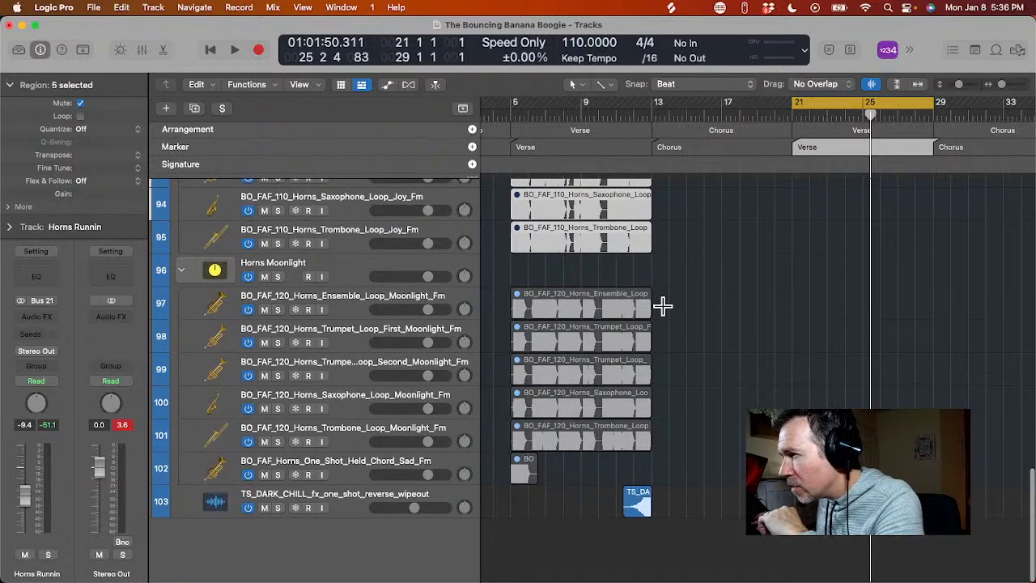
pyautogui.moveTo(663, 306); pyautogui.dragTo(571, 449)
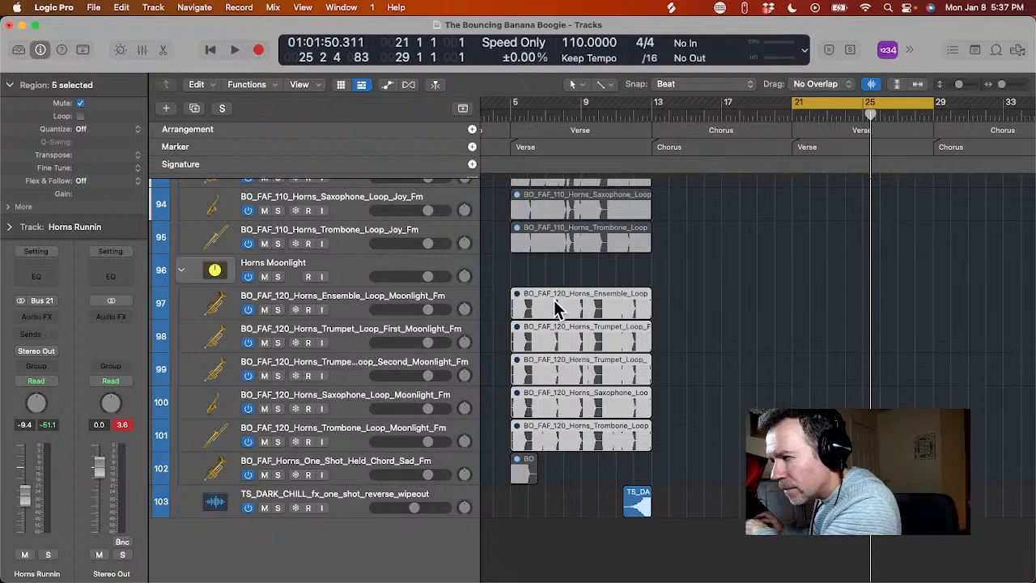
pyautogui.moveTo(550, 300); pyautogui.dragTo(832, 311)
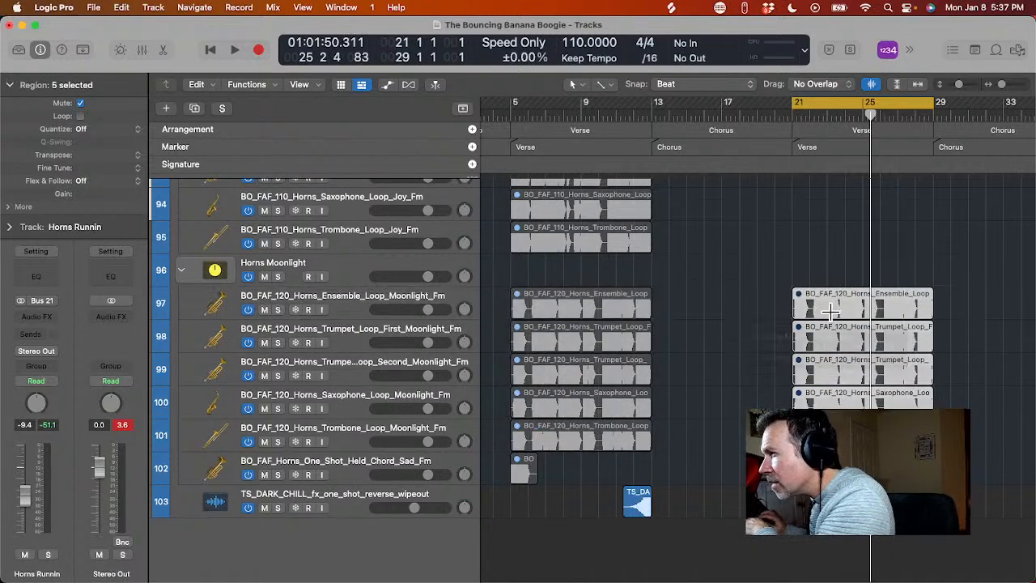
# - Unmute the copied Moonlight horn regions, play the second verse and lower the Horns Moonlight stack's volume
pyautogui.hotkey('shift', 'Return')
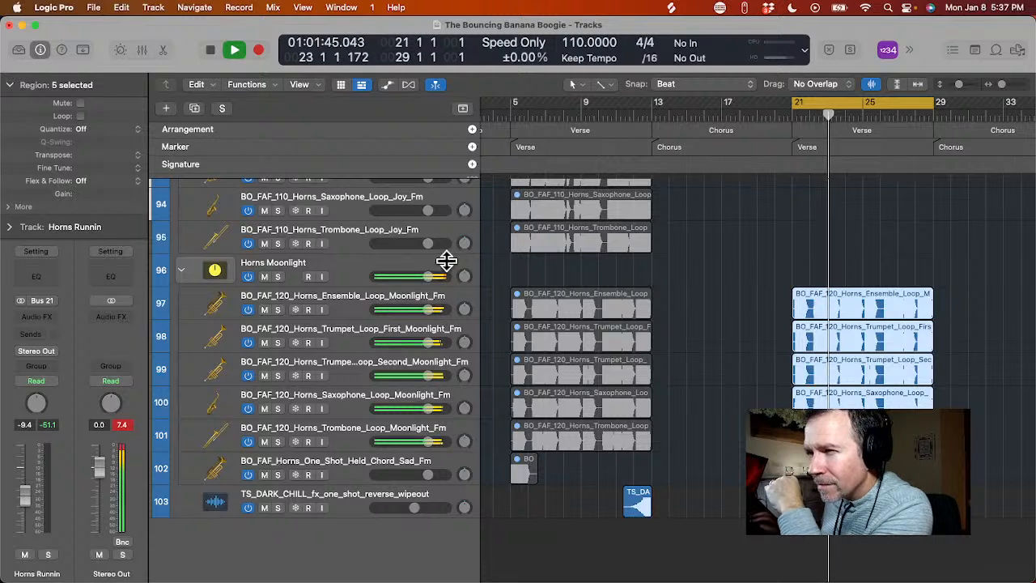
pyautogui.moveTo(436, 276); pyautogui.dragTo(401, 276)
pyautogui.press('space')
pyautogui.press('space')
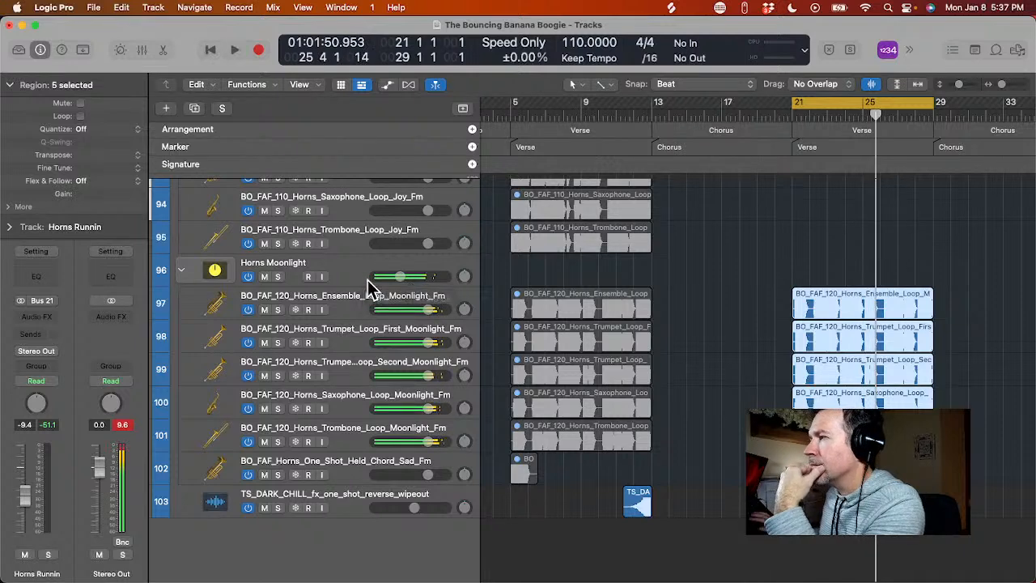
# - Audition the Moonlight horn loops from bar 21 and examine where the phrase ends around bar 23, beat 3
pyautogui.hscroll(5, 779, 341)
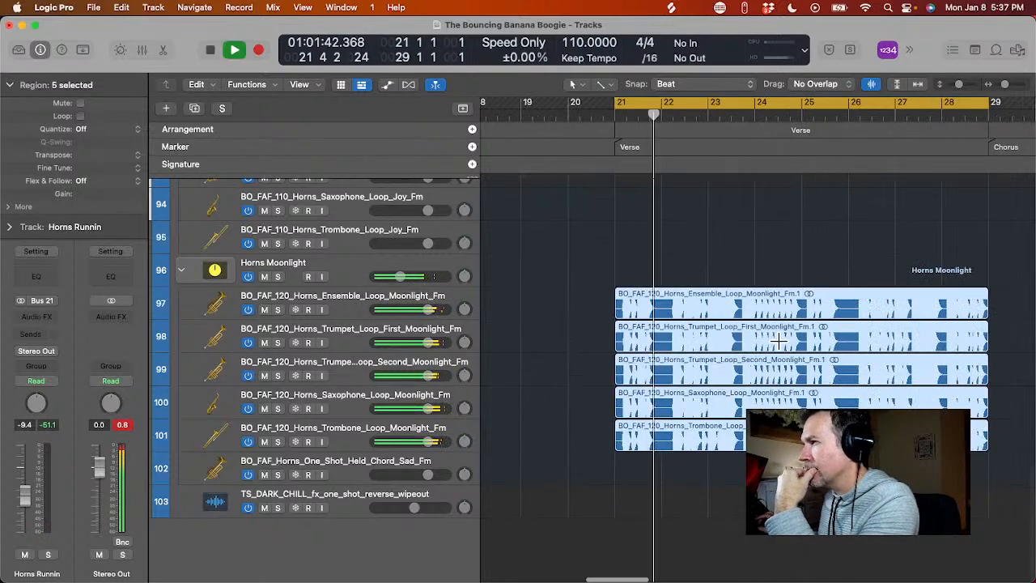
pyautogui.hscroll(2, 602, 340)
pyautogui.scroll(3, 602, 340)
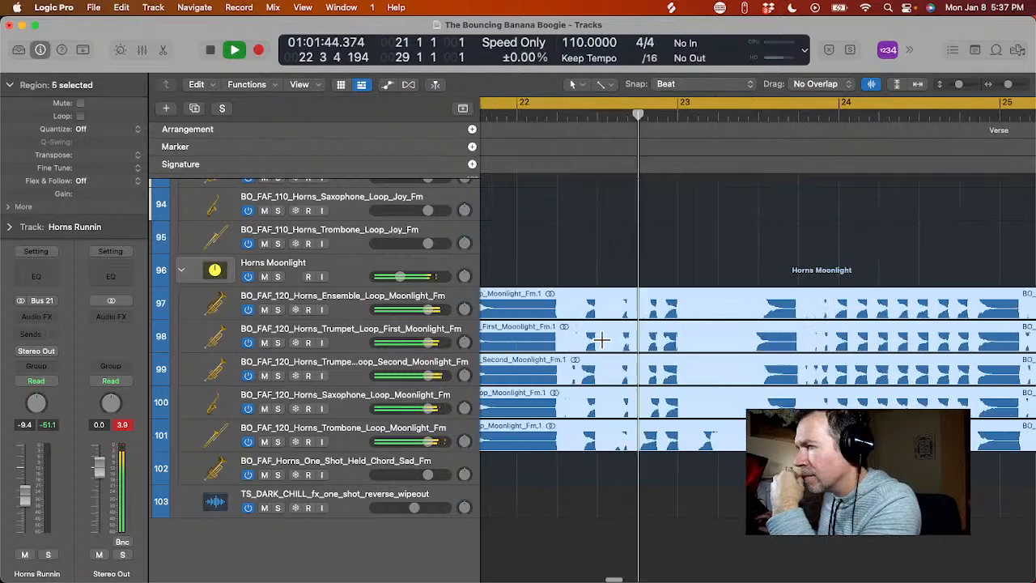
pyautogui.press('space')
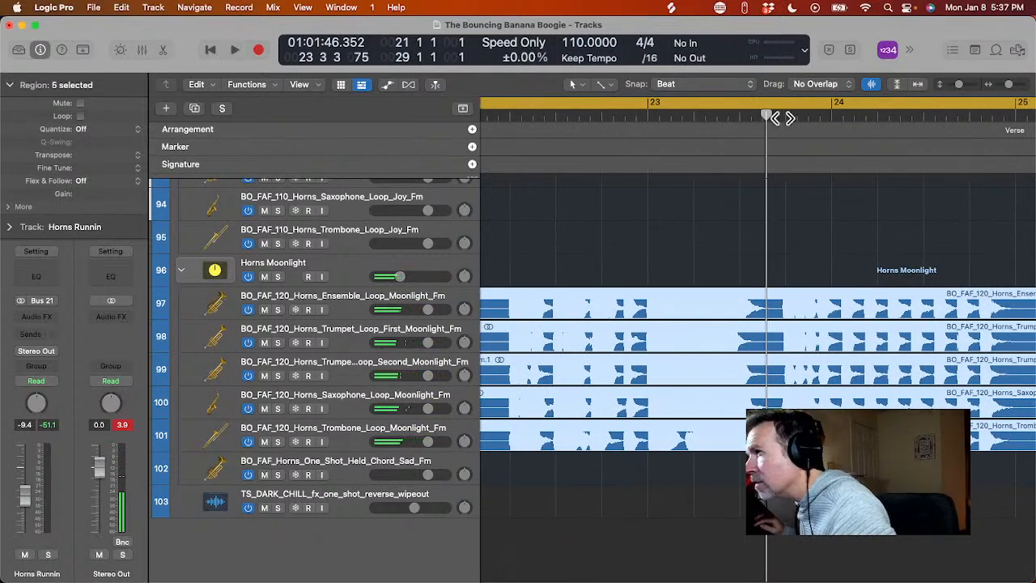
pyautogui.moveTo(771, 118); pyautogui.dragTo(762, 123)
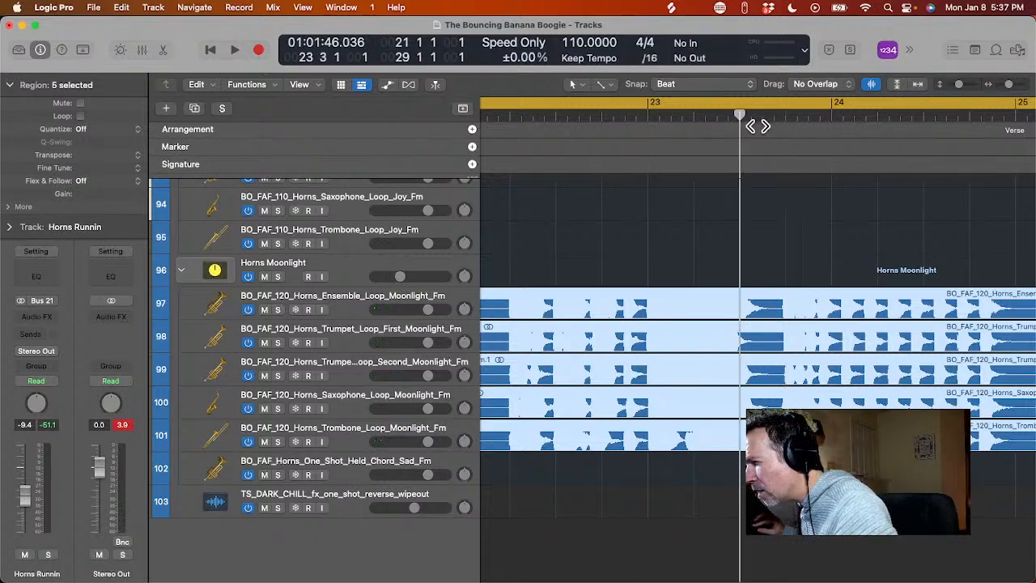
pyautogui.press('space')
pyautogui.press('space')
pyautogui.hscroll(8, 760, 125)
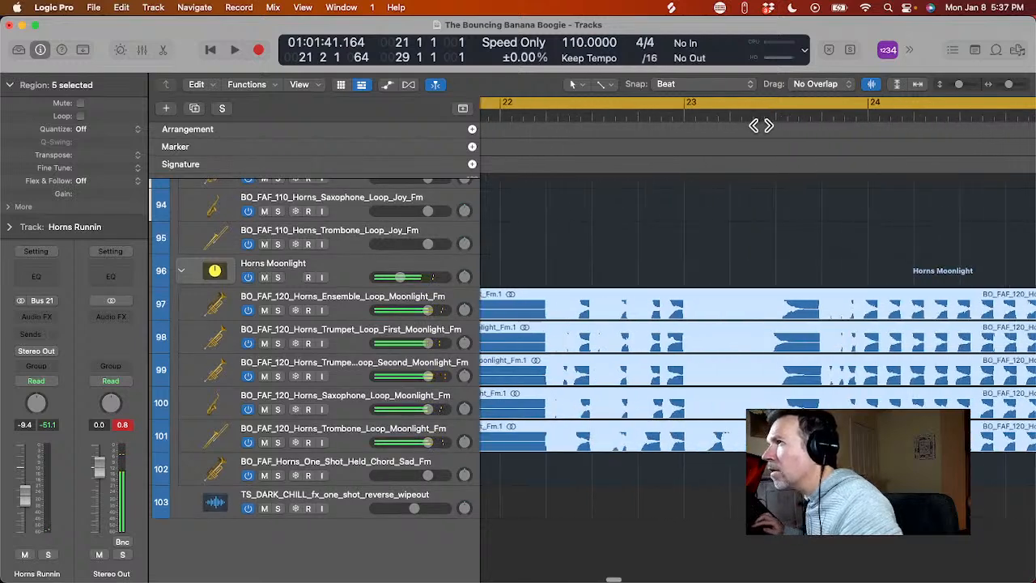
pyautogui.press('space')
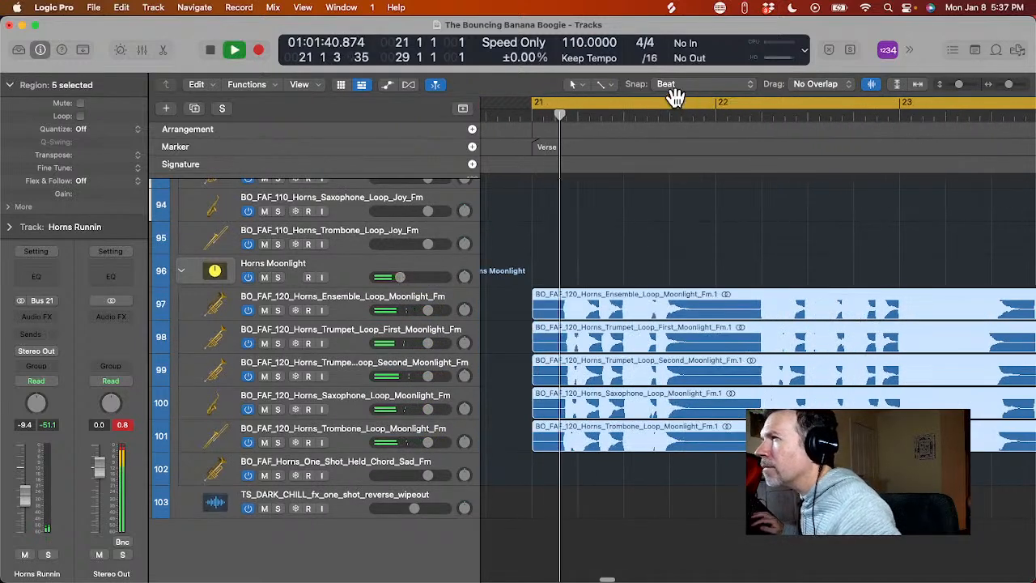
# - Turn snapping off and split the five copied Moonlight horn regions in the second half of bar 23
pyautogui.click(661, 84)
pyautogui.hscroll(5, 763, 272)
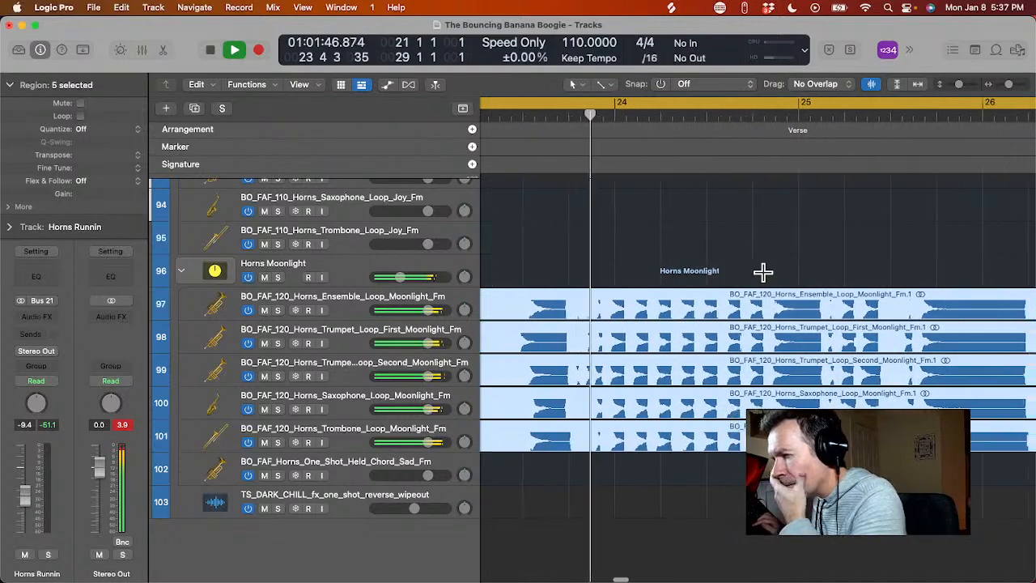
pyautogui.hscroll(-3, 763, 272)
pyautogui.press('space')
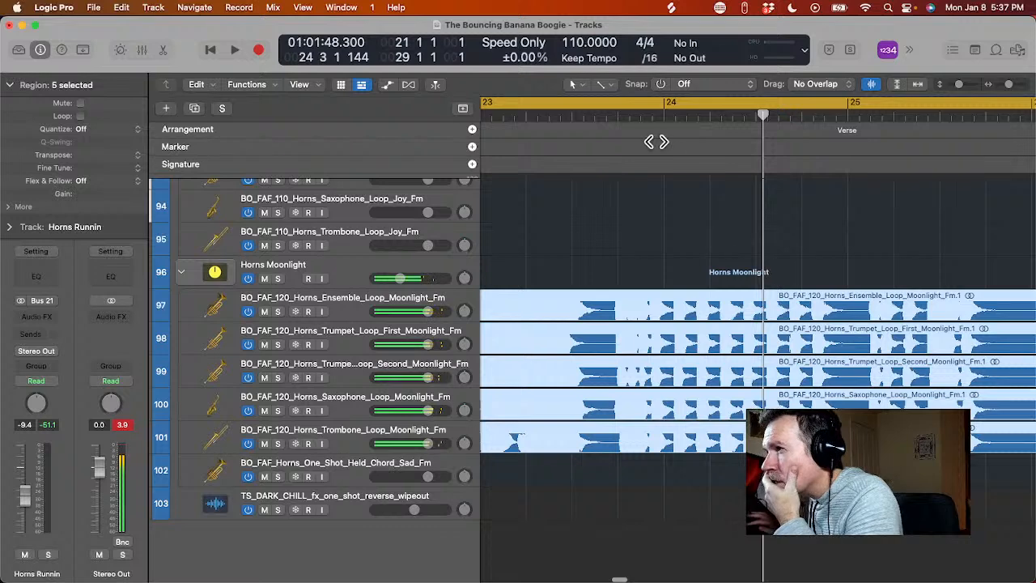
pyautogui.moveTo(605, 120); pyautogui.dragTo(603, 119)
pyautogui.press('super+t')
# - Listen through the rest of the second verse and split the selected Moonlight horn regions again just after the start of bar 25
pyautogui.press('space')
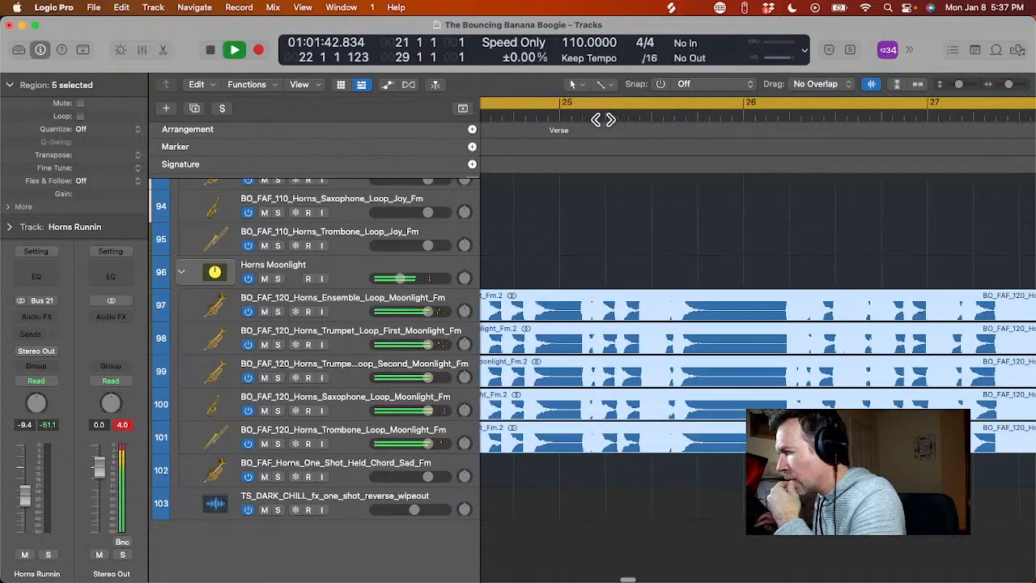
pyautogui.hscroll(-1, 688, 187)
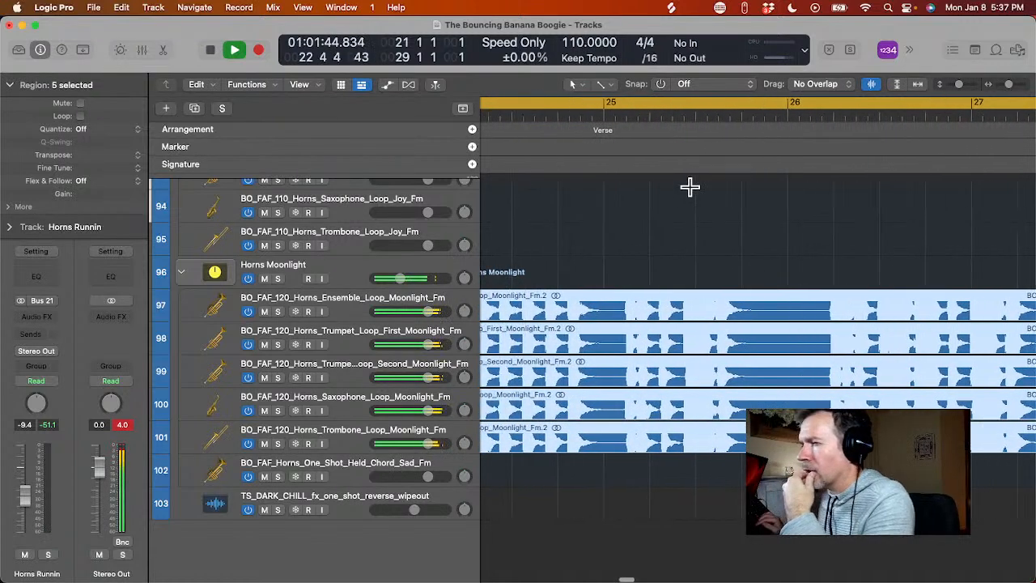
pyautogui.press('super+Left')
pyautogui.hscroll(-5, 684, 209)
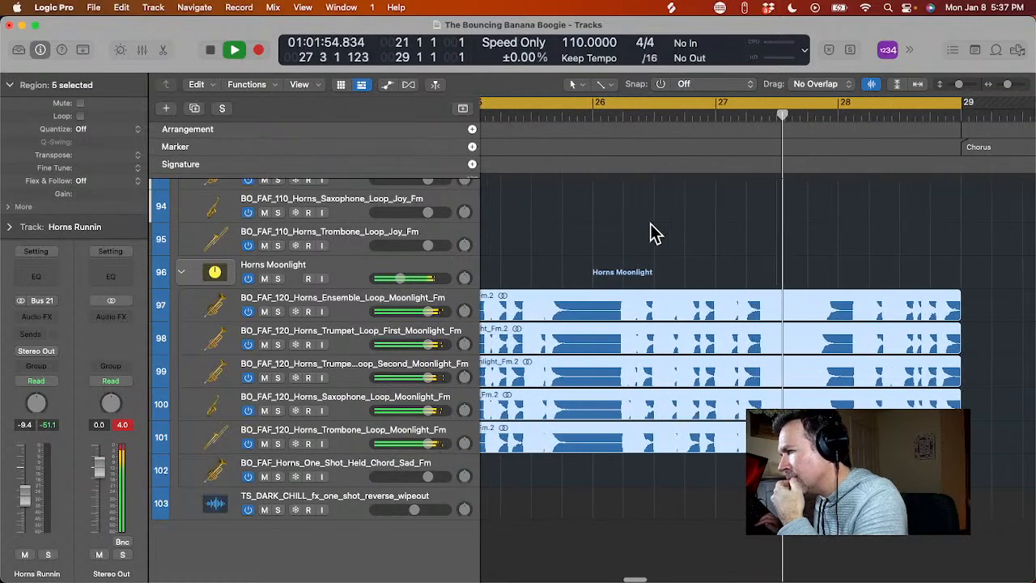
pyautogui.hscroll(-3, 655, 234)
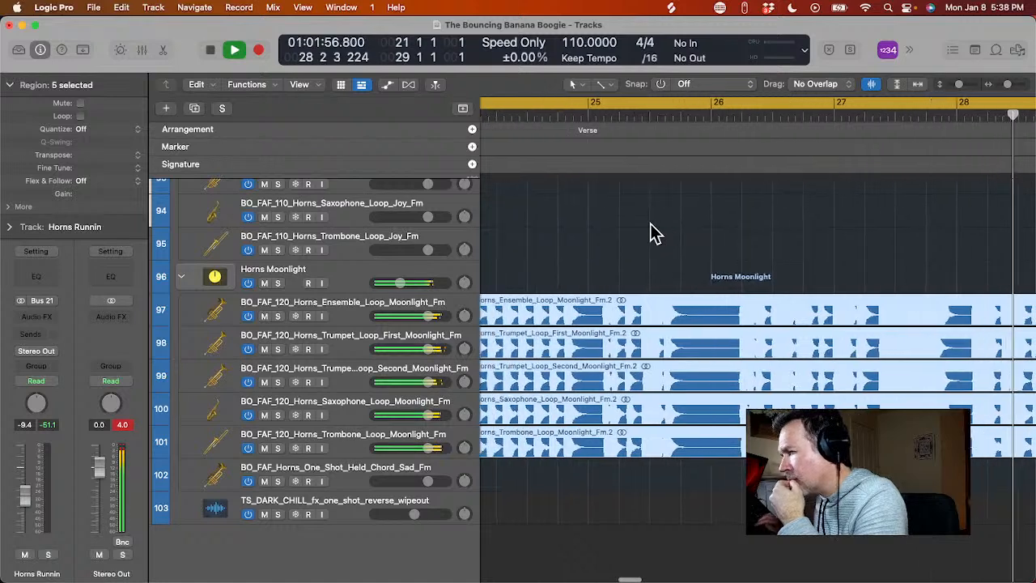
pyautogui.hscroll(-3, 649, 224)
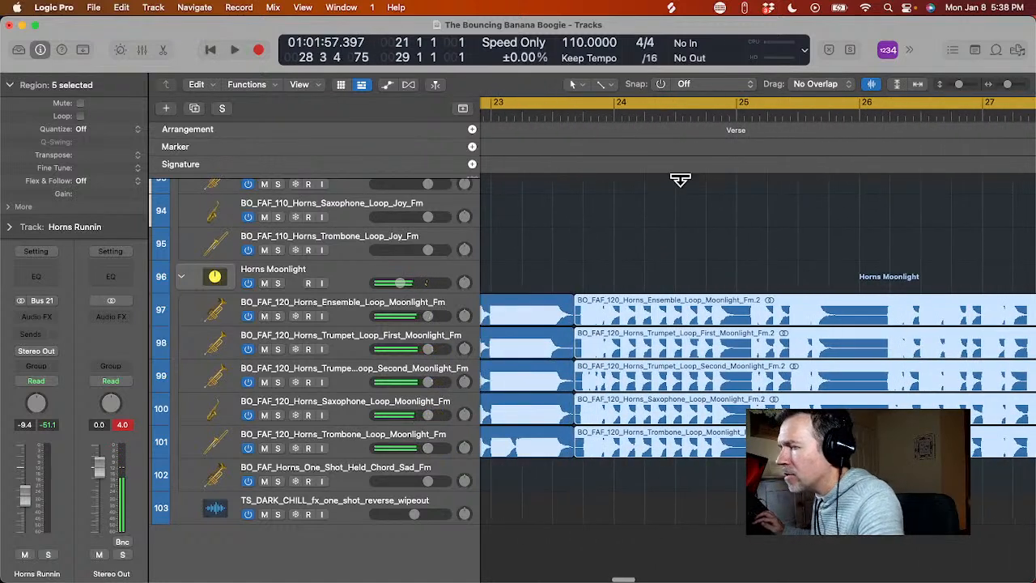
pyautogui.moveTo(704, 117); pyautogui.dragTo(740, 131)
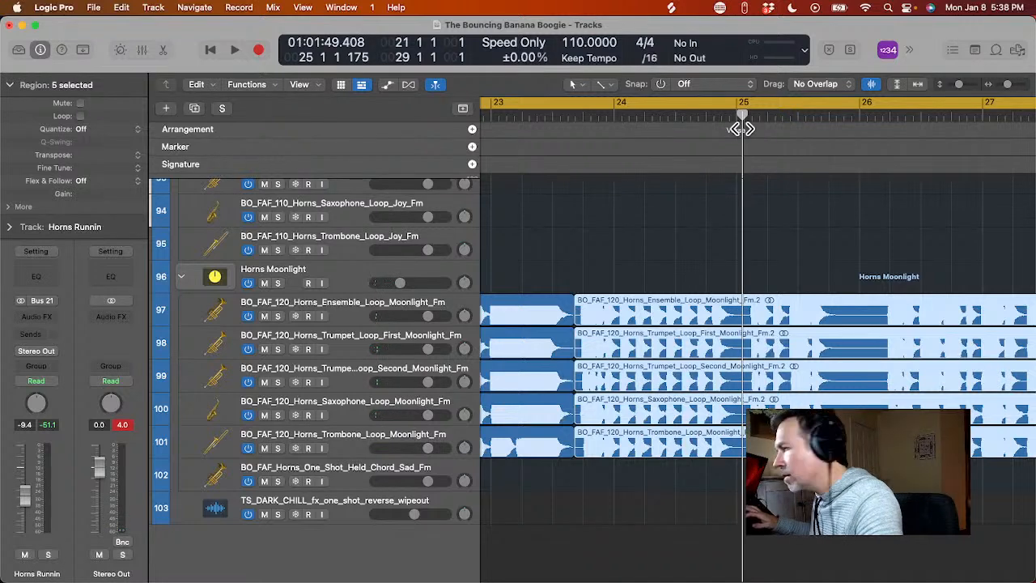
pyautogui.press('super+t')
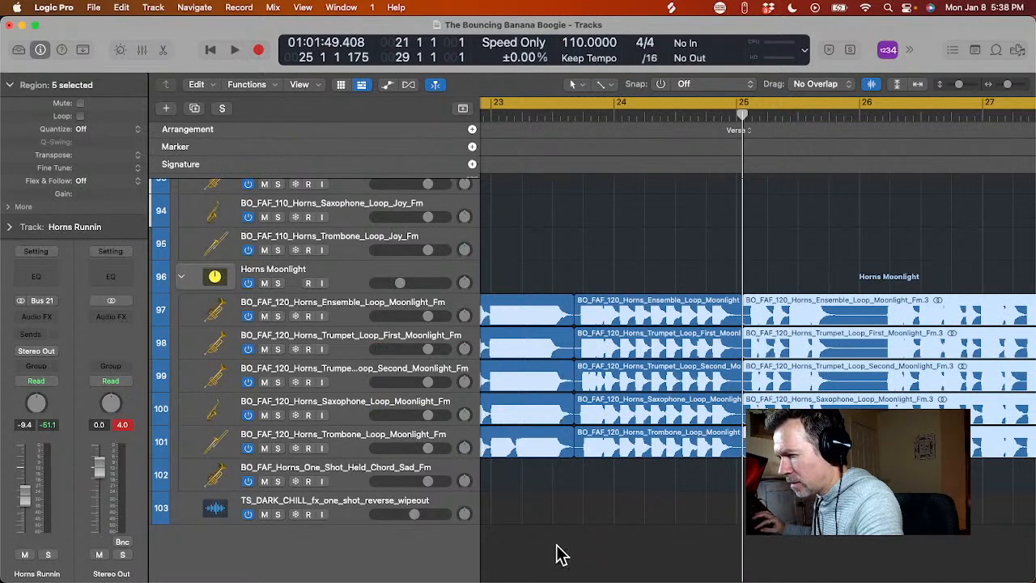
# - Delete the five Moonlight horn segments between the two splits and play the verse back to check the gap
pyautogui.moveTo(617, 479); pyautogui.dragTo(652, 300)
pyautogui.press('Delete')
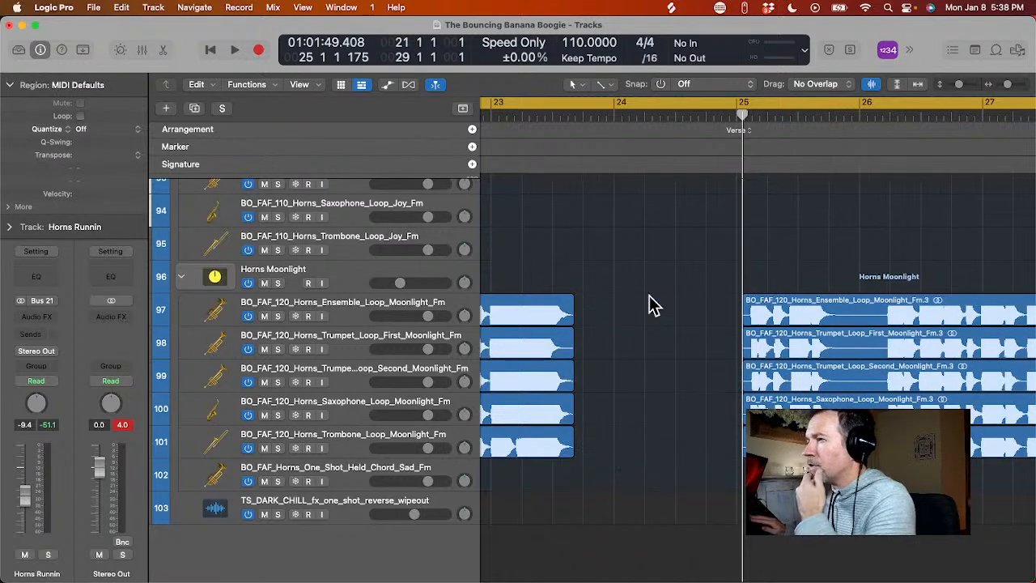
pyautogui.press('space')
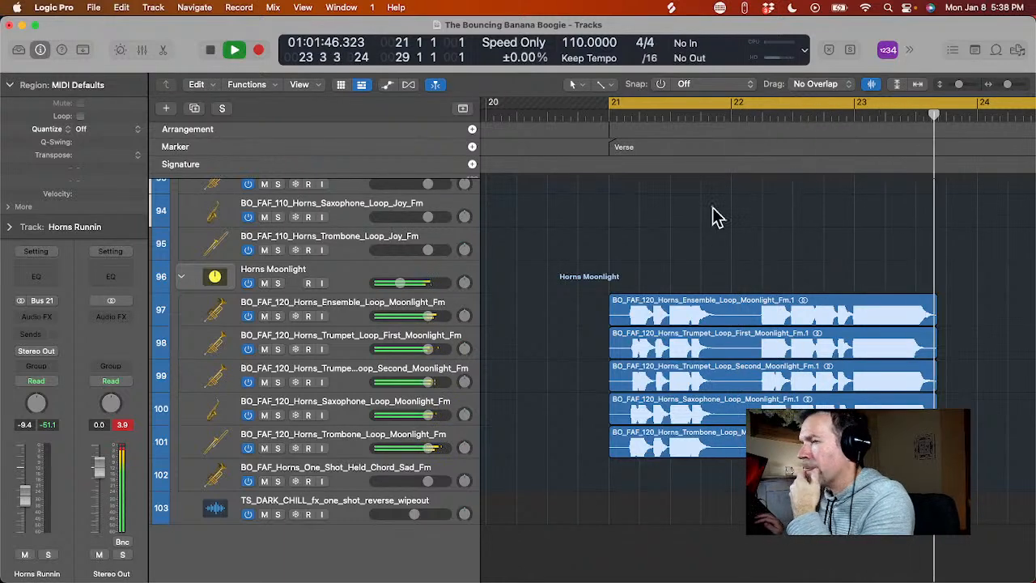
pyautogui.hscroll(2, 687, 314)
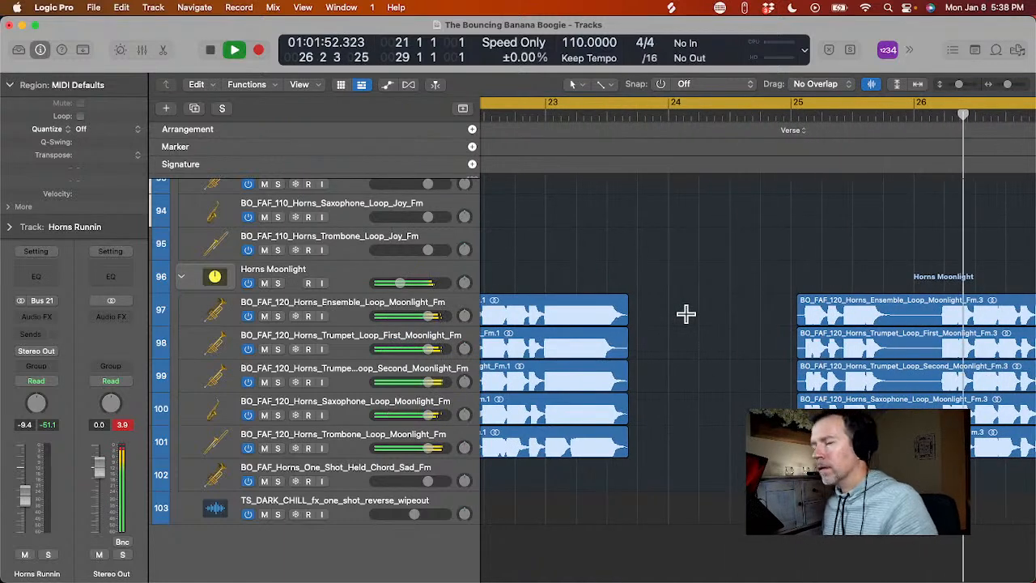
pyautogui.scroll(20, 752, 279)
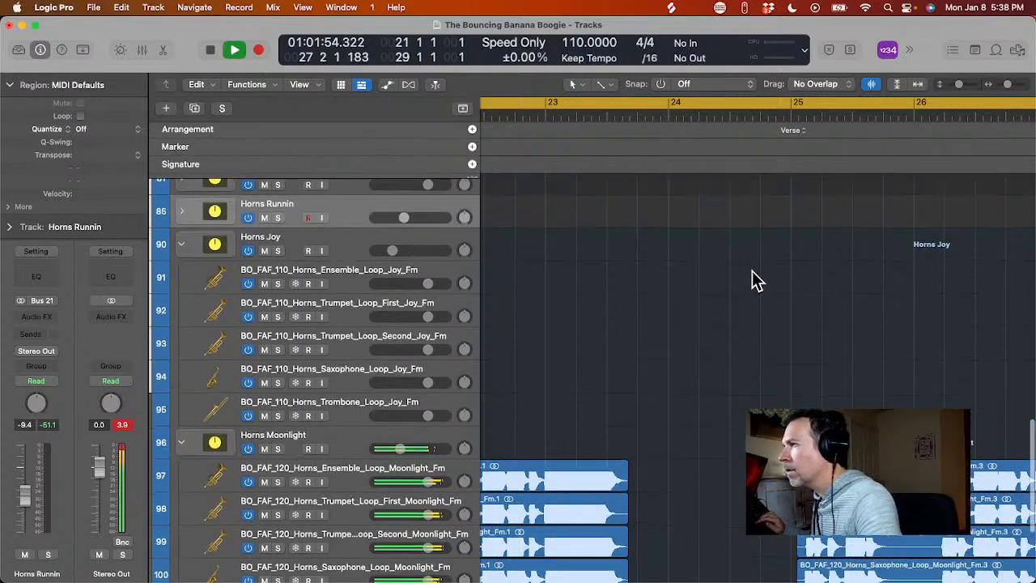
pyautogui.press('space')
# - Set snapping to Beat and loop the three EG Runnin guitar regions in the second verse up to bar 29
pyautogui.press('super+Left')
pyautogui.press('super+Left')
pyautogui.press('super+Left')
pyautogui.press('super+Left')
pyautogui.press('super+Left')
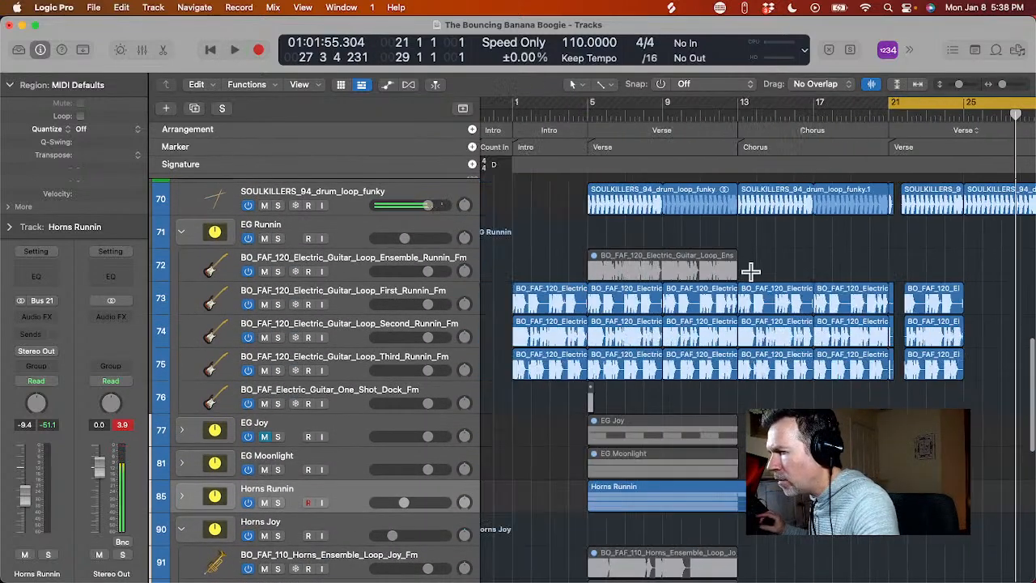
pyautogui.hscroll(5, 770, 277)
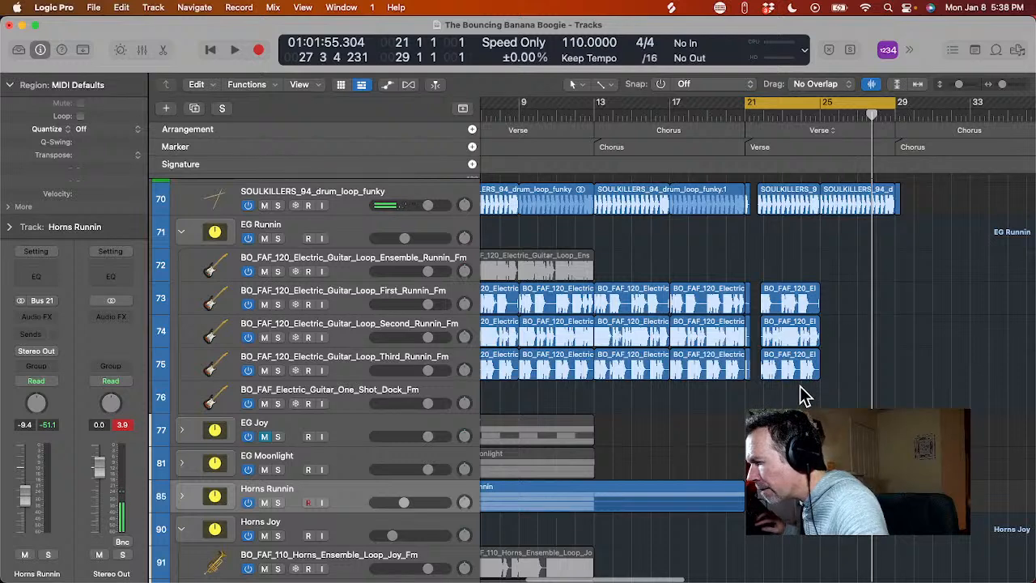
pyautogui.moveTo(804, 395); pyautogui.dragTo(810, 297)
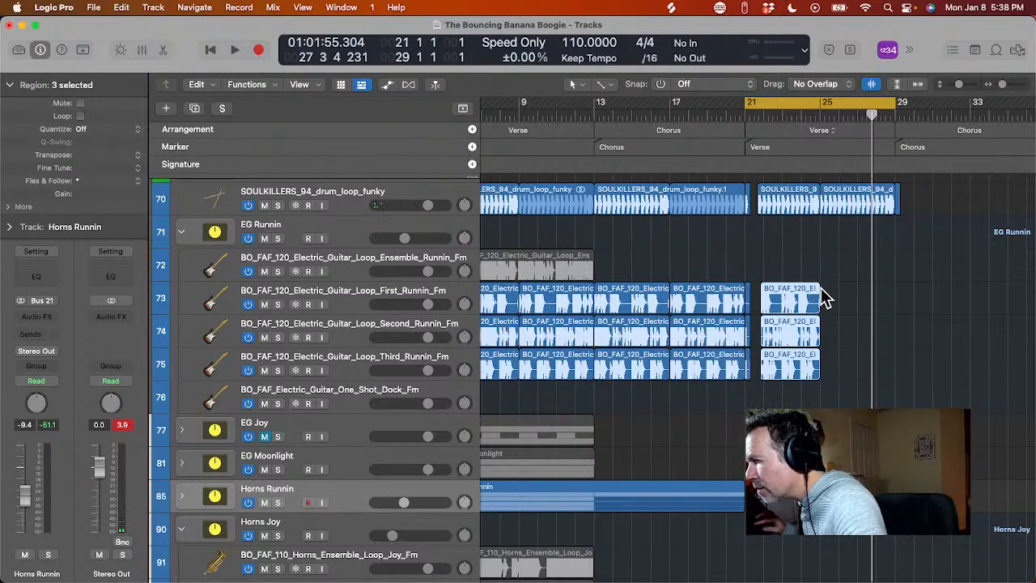
pyautogui.moveTo(830, 299); pyautogui.dragTo(902, 317)
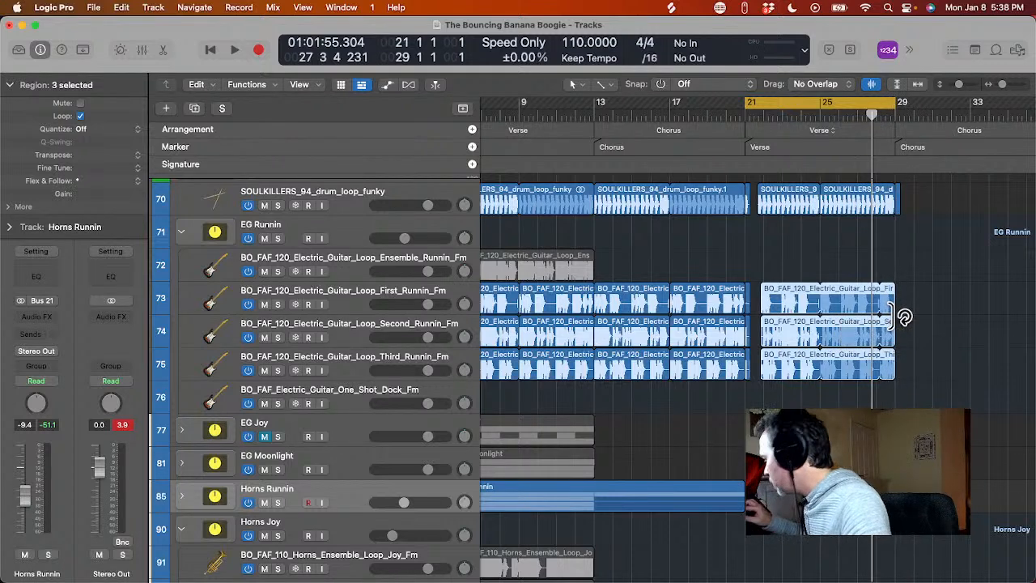
pyautogui.press('super+z')
pyautogui.click(662, 83)
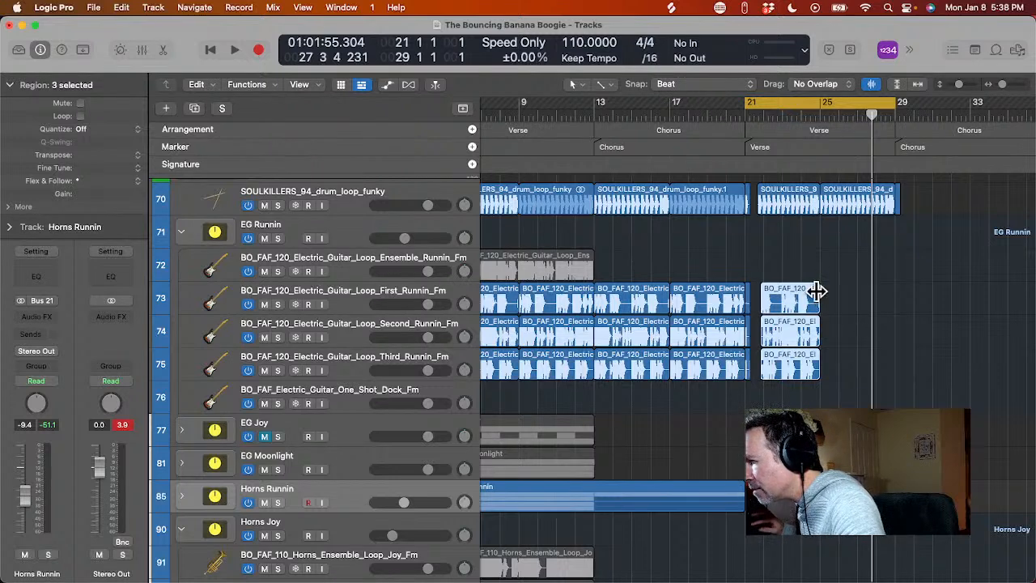
pyautogui.moveTo(829, 296); pyautogui.dragTo(904, 318)
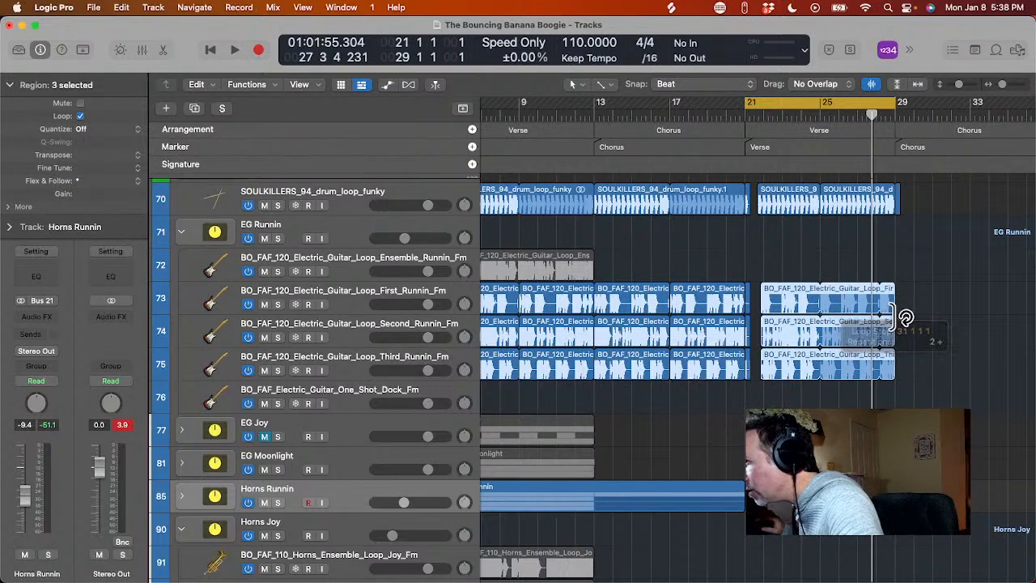
# - Play back the second verse to check the looped guitars with the horns
pyautogui.press('space')
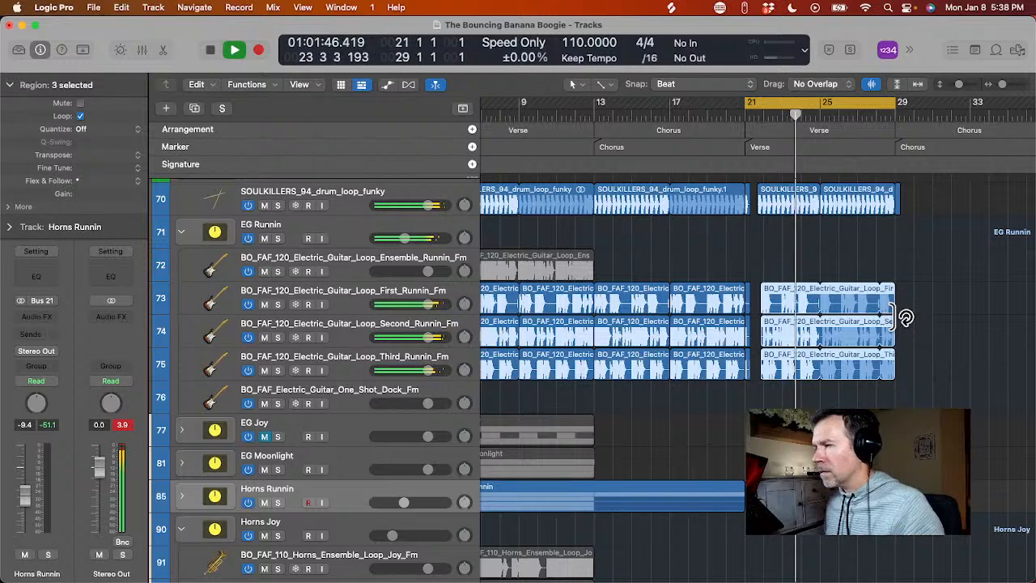
pyautogui.hscroll(5, 902, 315)
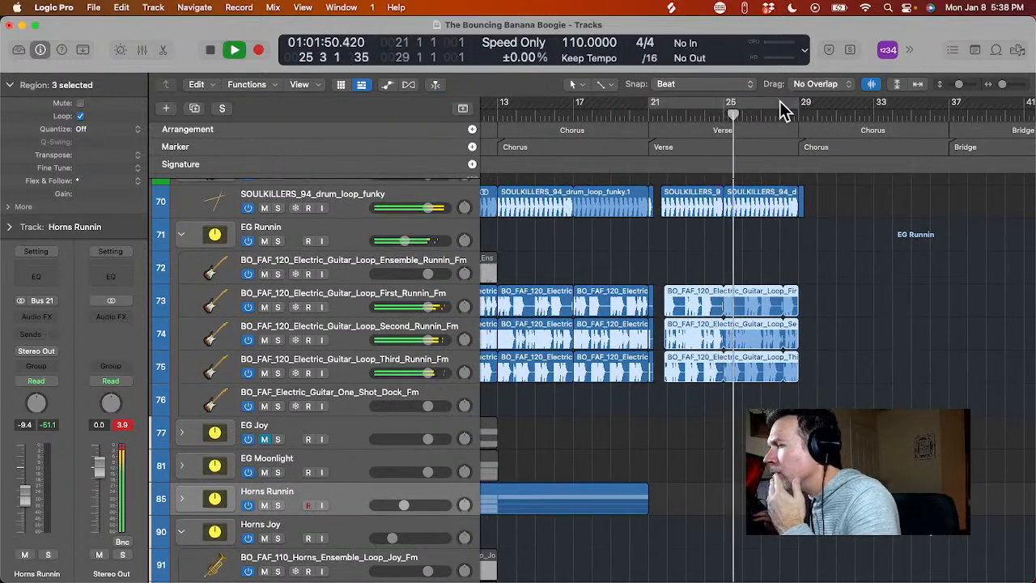
pyautogui.press('space')
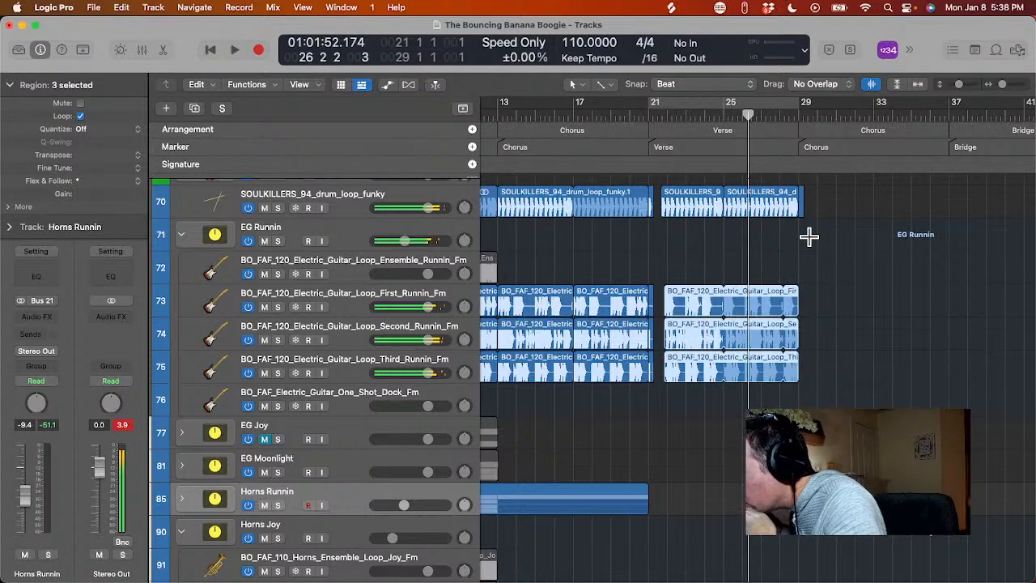
# - Undo the looping of the three EG Runnin guitar regions in the second verse
pyautogui.press('super+z')
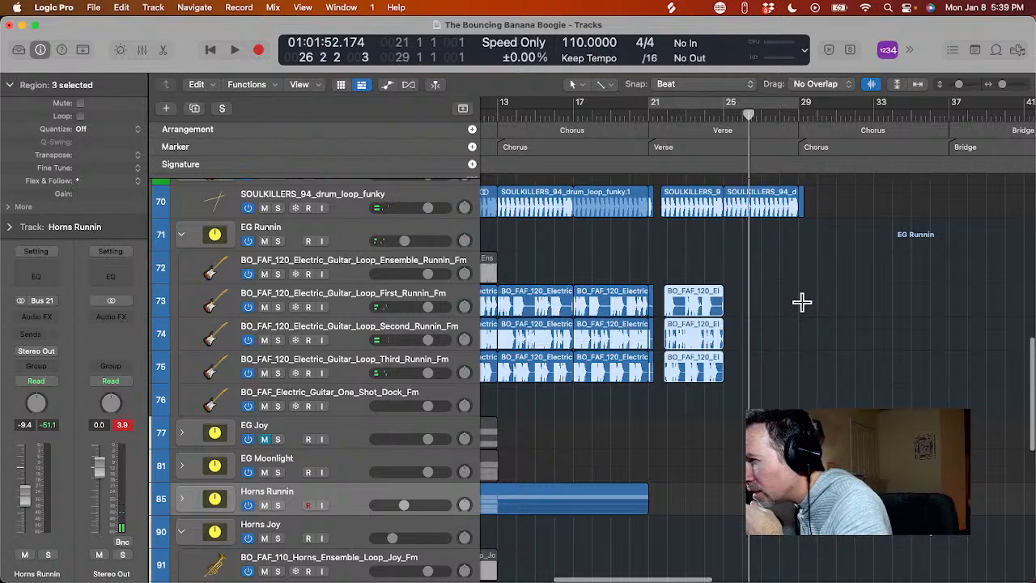
pyautogui.press('super+Right')
pyautogui.press('super+Right')
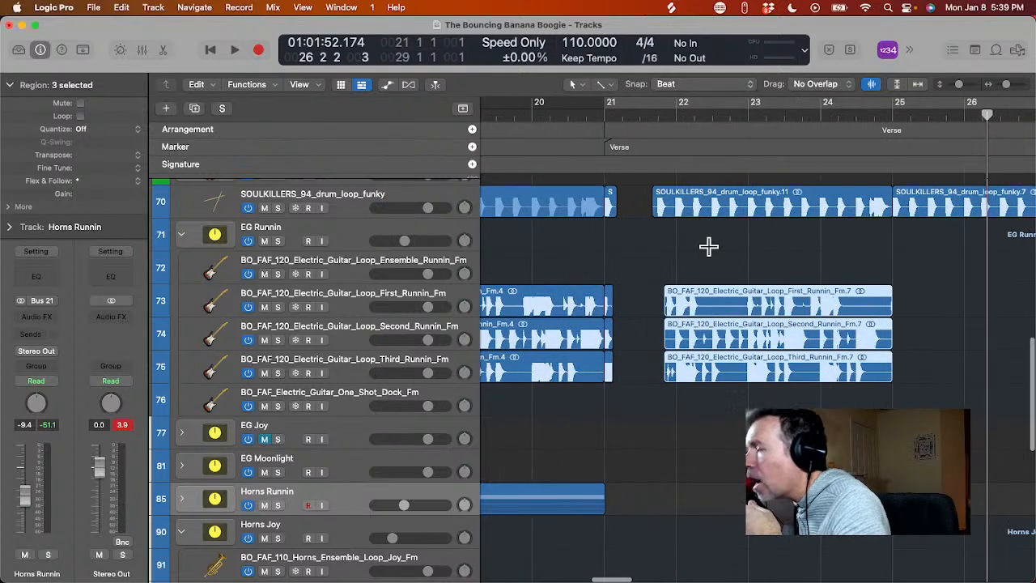
pyautogui.hscroll(-1, 704, 258)
pyautogui.press('super+Left')
pyautogui.press('super+Left')
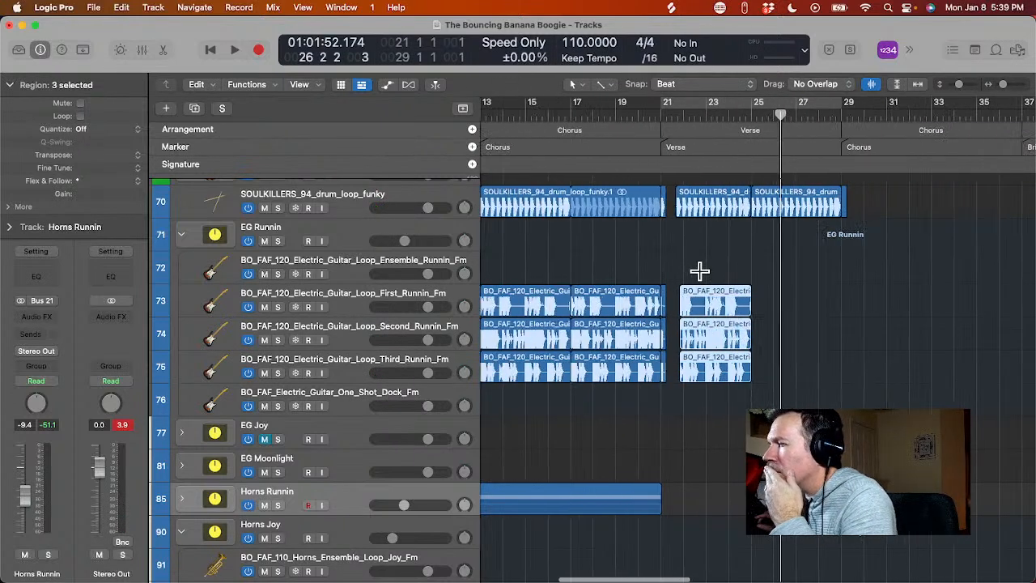
# - Play a moment of the first chorus and copy its three EG Runnin guitar regions from bar 13 to bar 25
pyautogui.hscroll(-5, 699, 271)
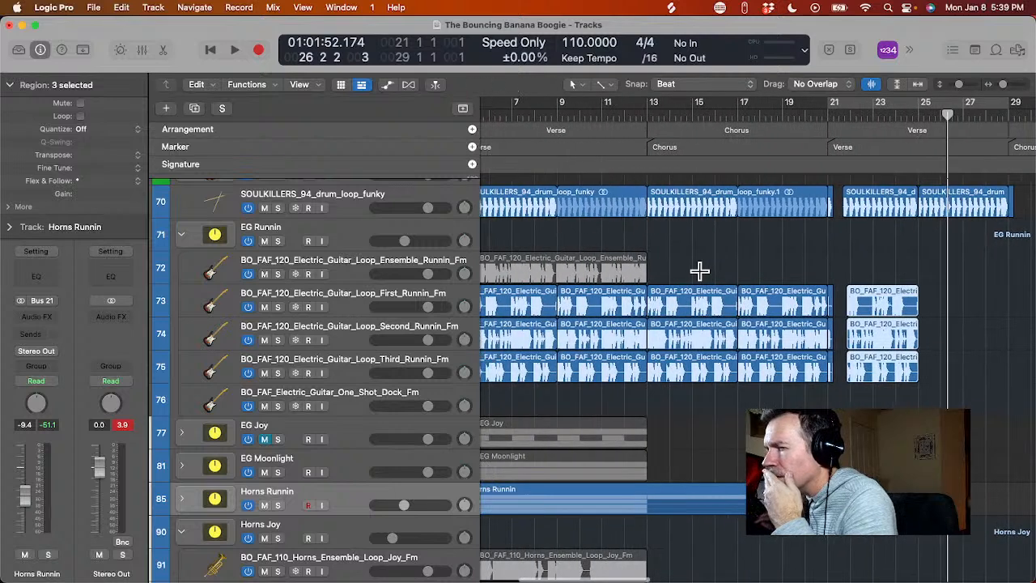
pyautogui.click(645, 116)
pyautogui.press('space')
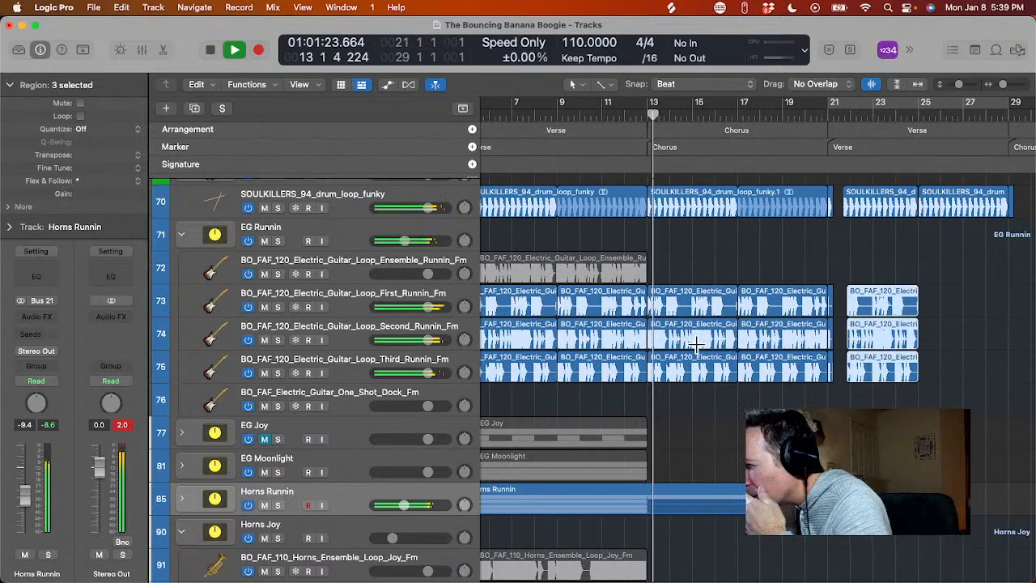
pyautogui.press('space')
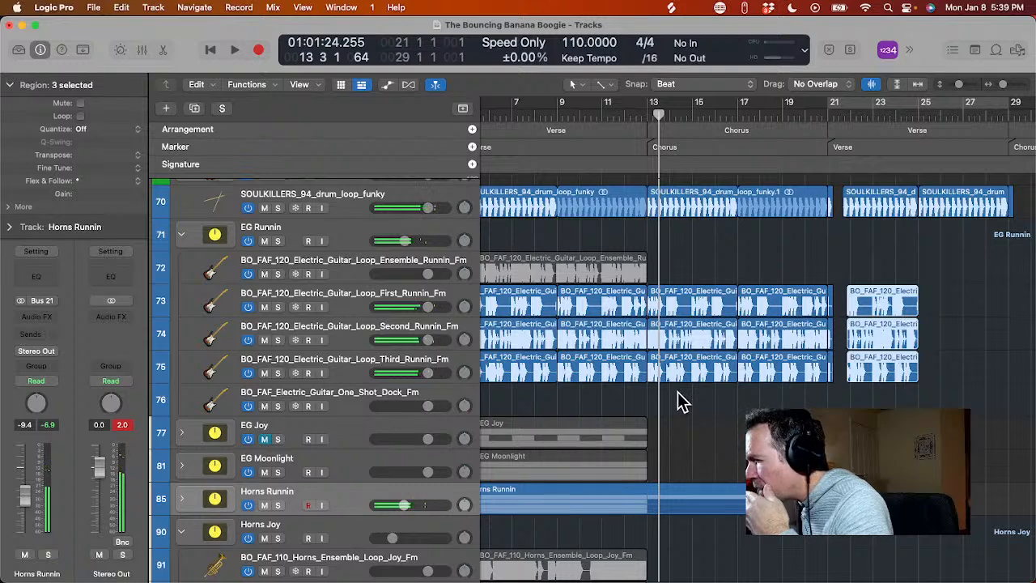
pyautogui.moveTo(680, 401); pyautogui.dragTo(968, 302)
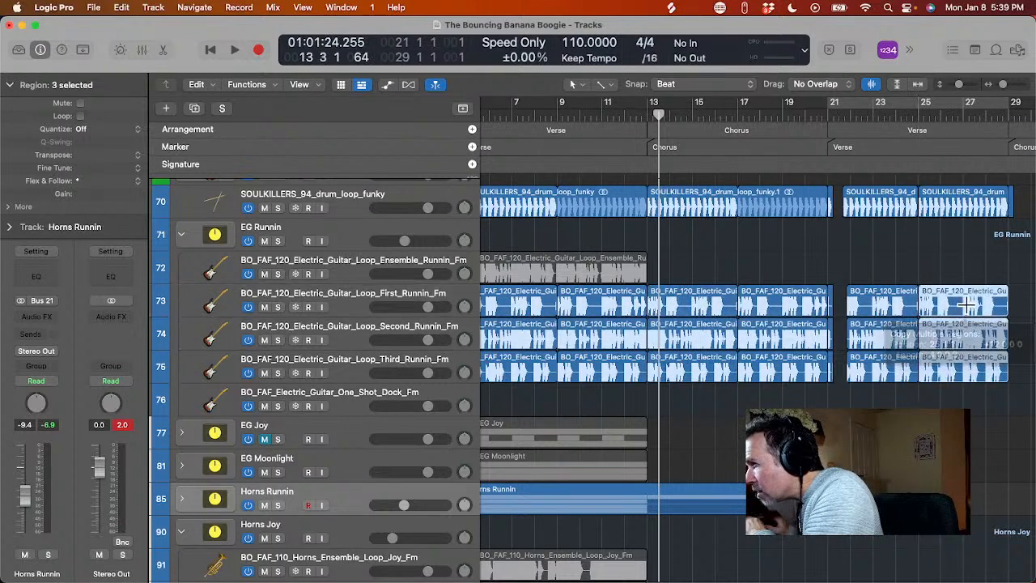
# - Play back the second verse up to bar 29 to check the copied guitar regions
pyautogui.press('space')
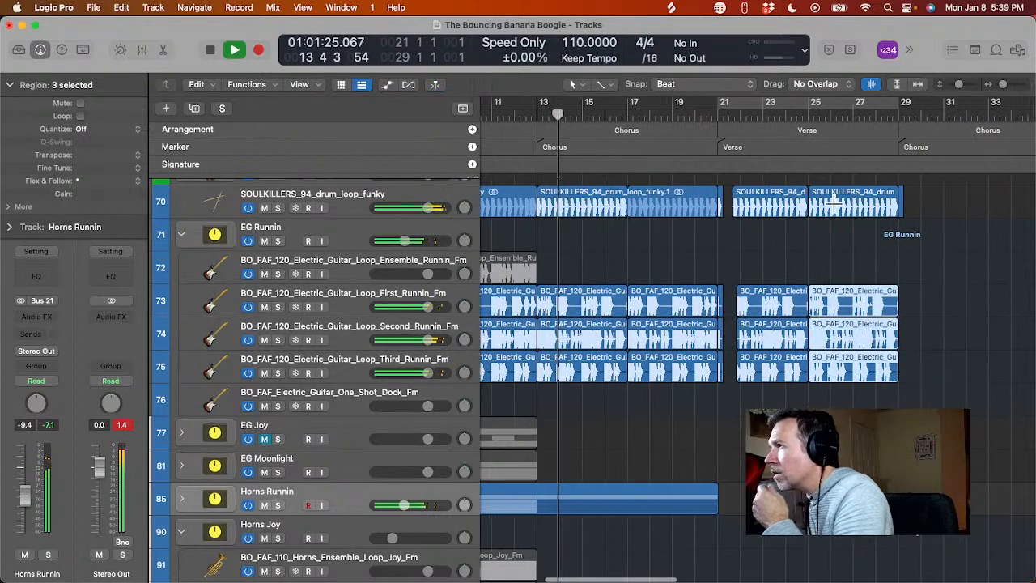
pyautogui.click(708, 113)
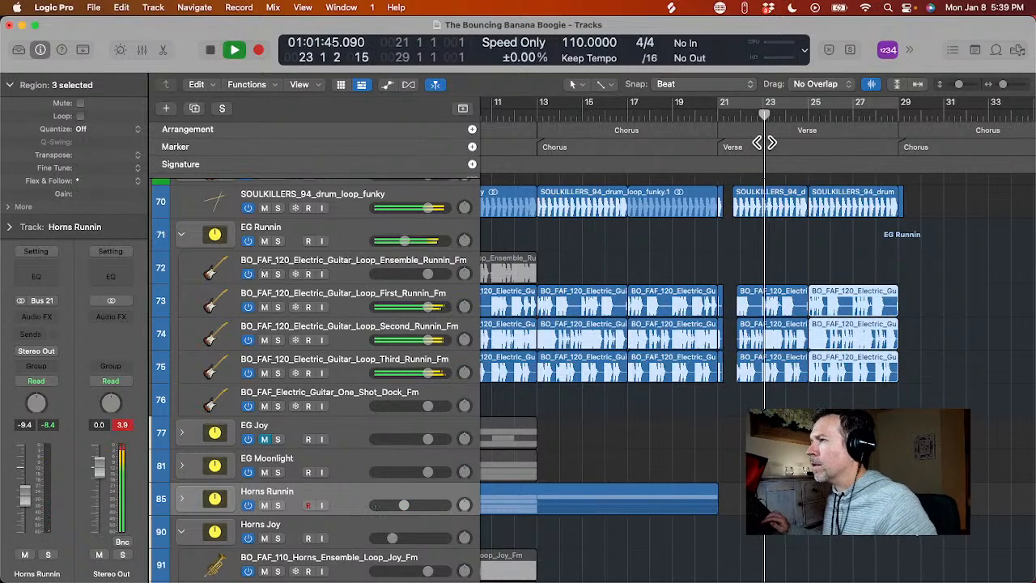
pyautogui.hscroll(3, 764, 142)
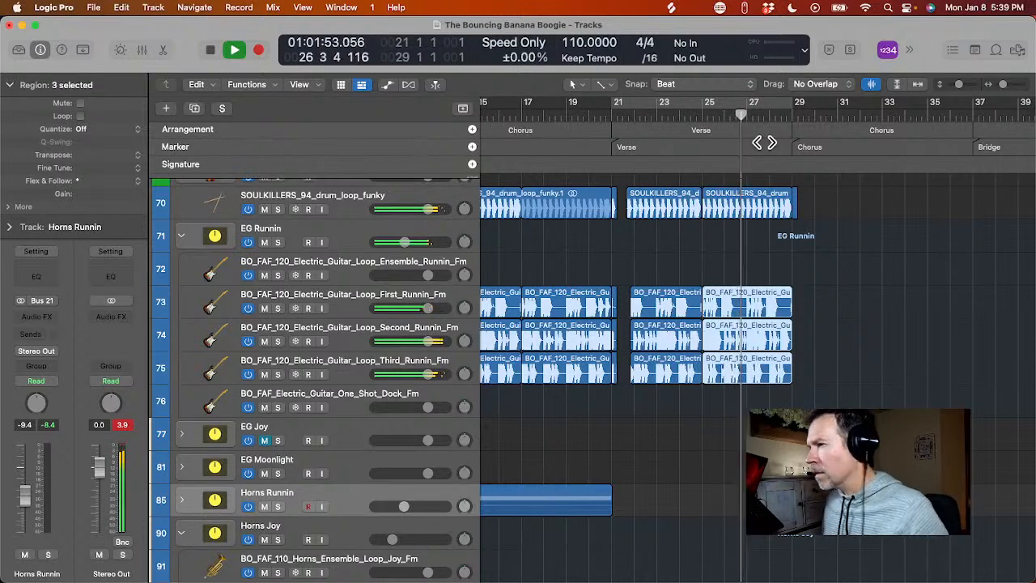
pyautogui.hscroll(5, 765, 142)
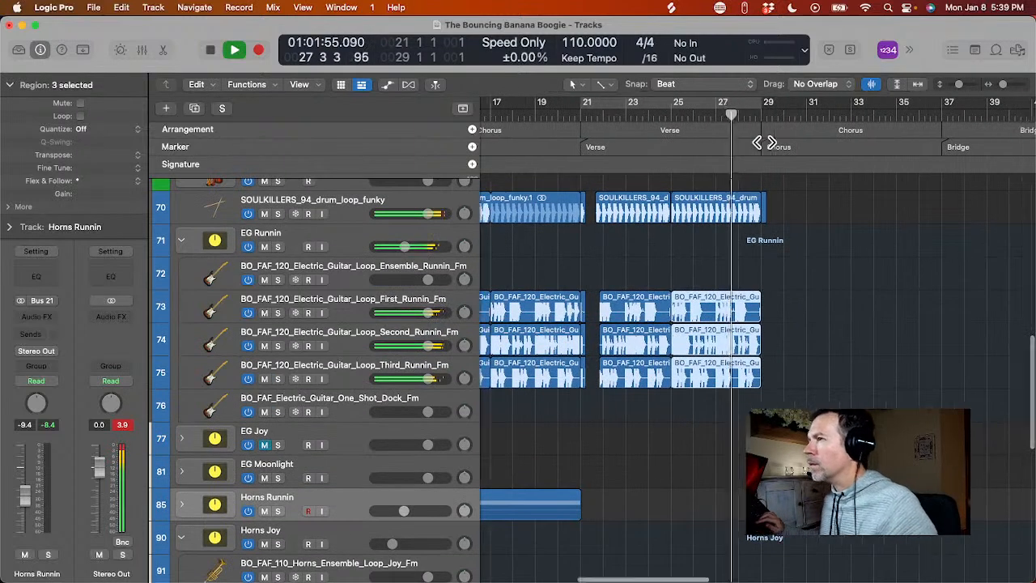
pyautogui.hscroll(3, 765, 142)
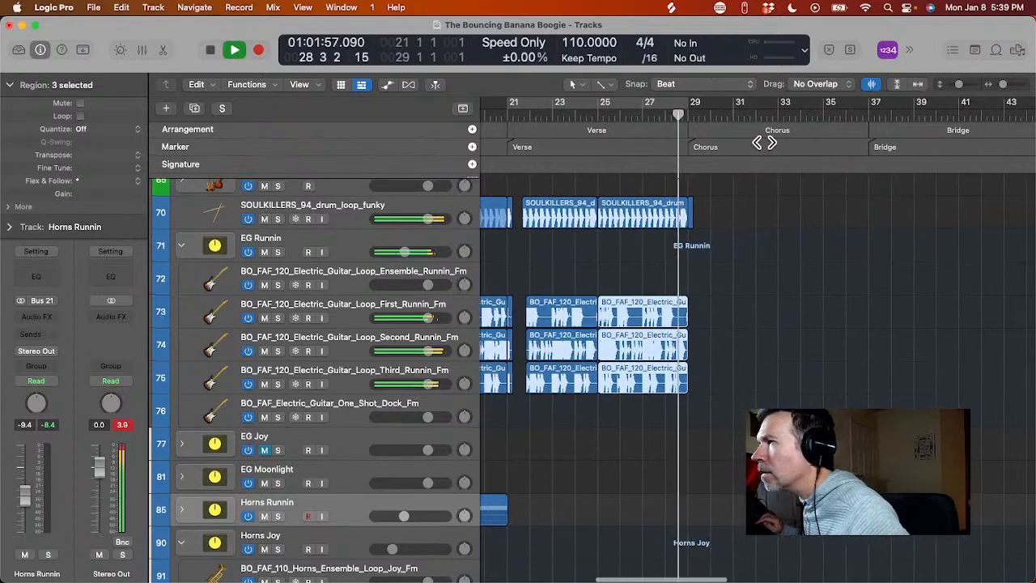
pyautogui.press('space')
# - Try to copy the first chorus regions from bar 13 to the second chorus at bar 29, and undo the paste
pyautogui.hscroll(-15, 710, 207)
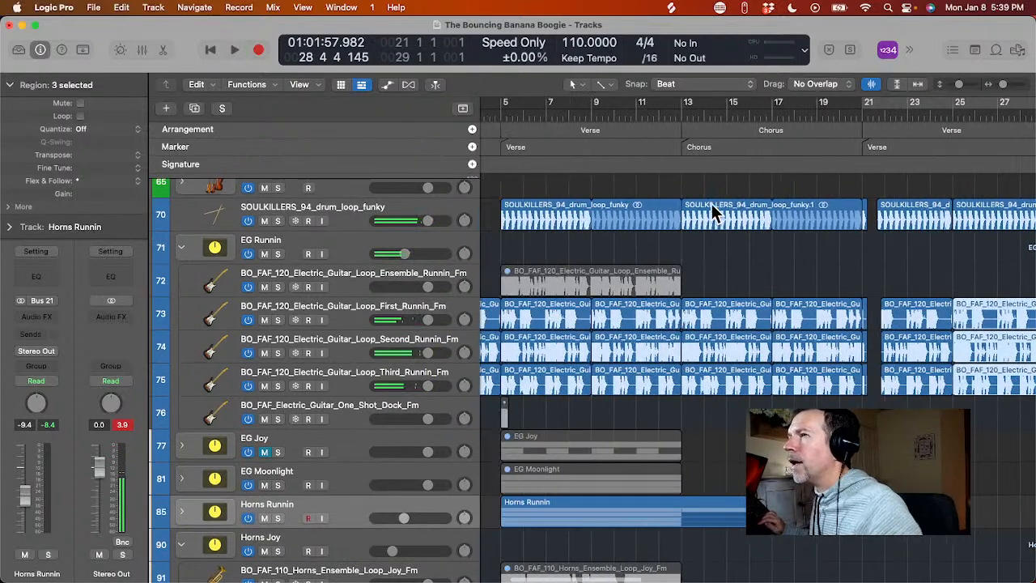
pyautogui.scroll(5, 711, 247)
pyautogui.scroll(-3, 711, 247)
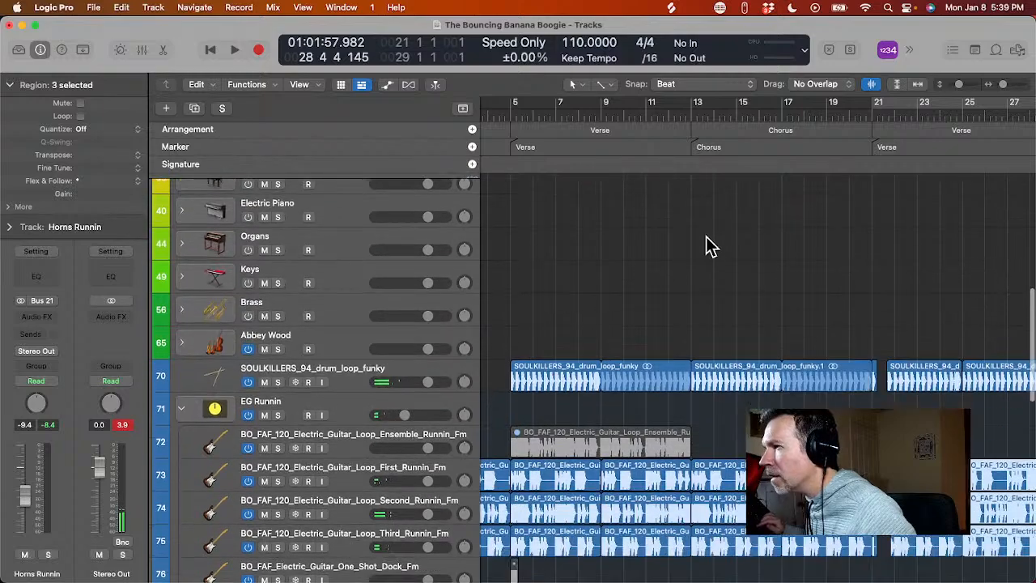
pyautogui.moveTo(704, 275); pyautogui.dragTo(846, 579)
pyautogui.scroll(10, 848, 289)
pyautogui.scroll(3, 847, 289)
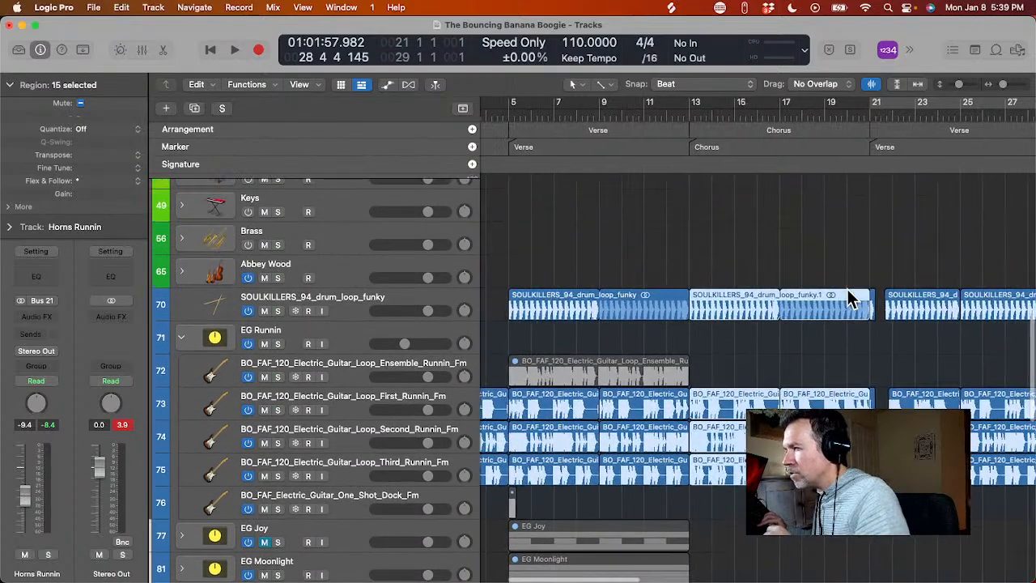
pyautogui.hscroll(4, 847, 288)
pyautogui.hscroll(6, 847, 289)
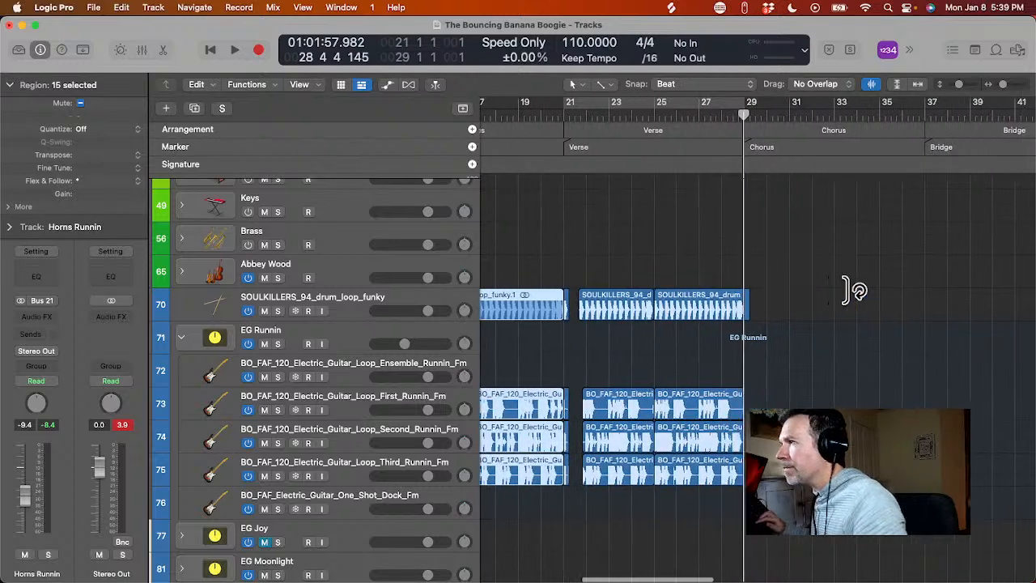
pyautogui.moveTo(636, 115); pyautogui.dragTo(668, 118)
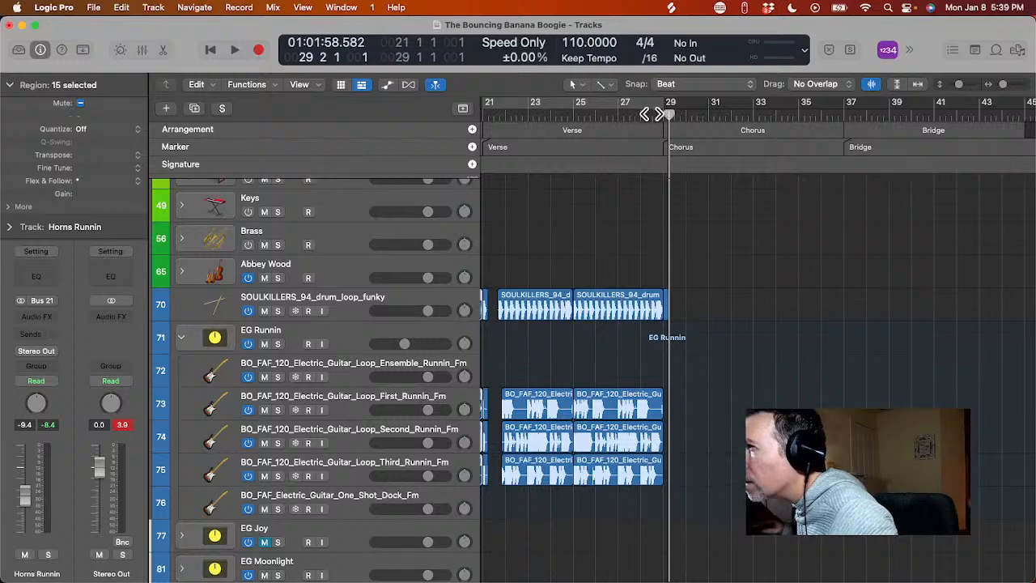
pyautogui.moveTo(652, 114); pyautogui.dragTo(662, 115)
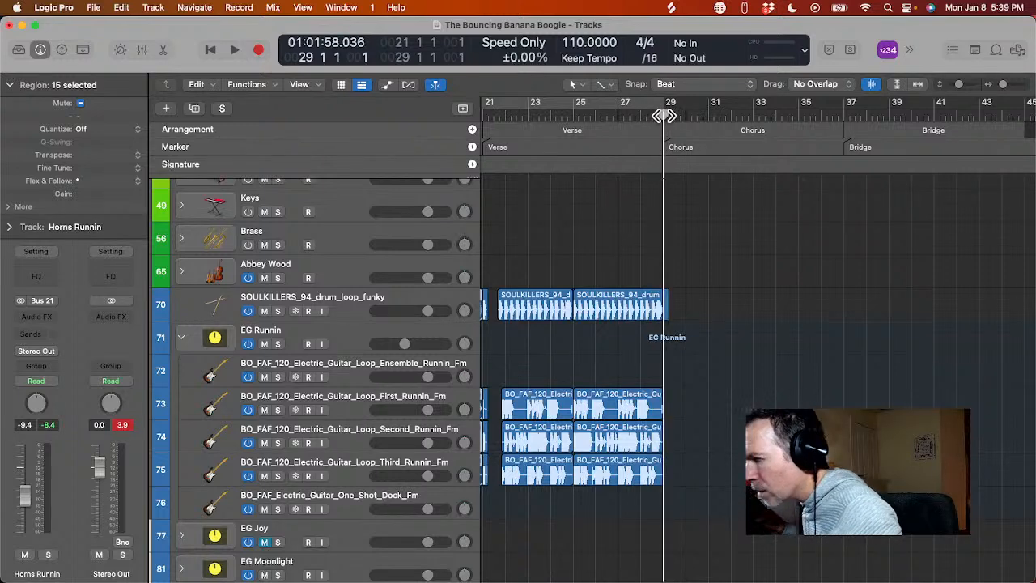
pyautogui.press('super+v')
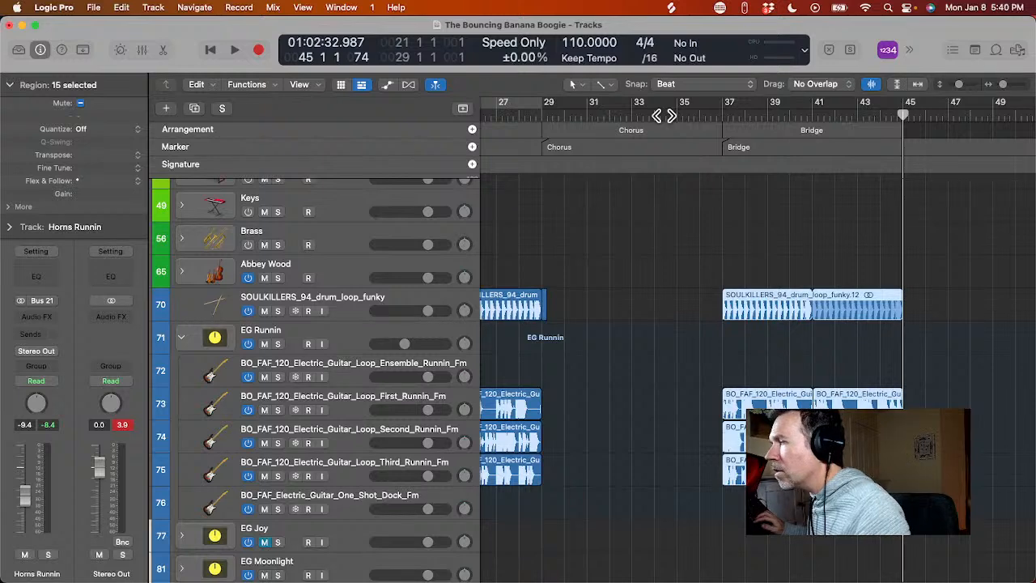
pyautogui.hscroll(-5, 664, 118)
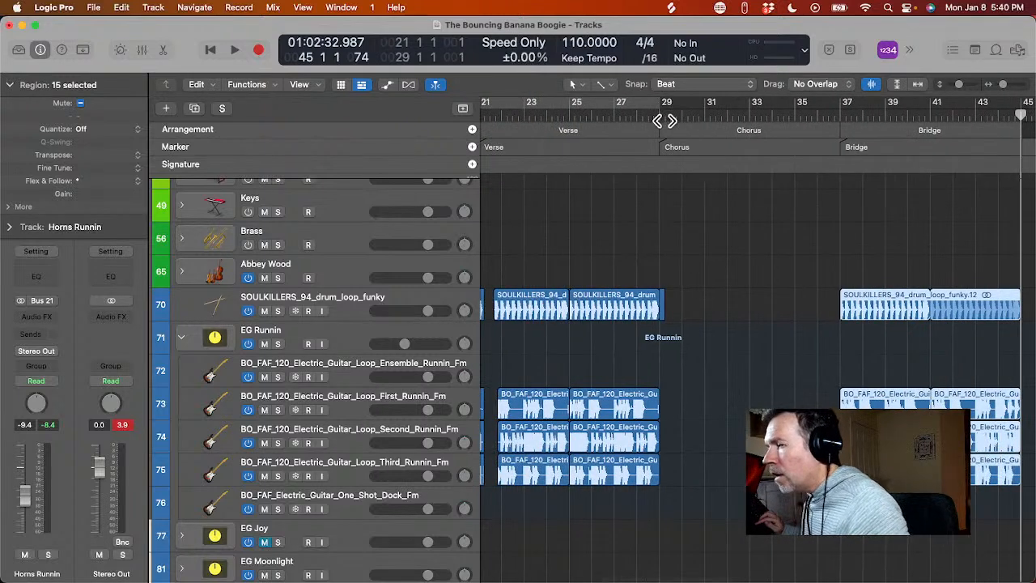
pyautogui.press('super+z')
# - Expand the Horns Runnin track stack to show its separate horn regions and clear the region selection
pyautogui.hscroll(-10, 650, 296)
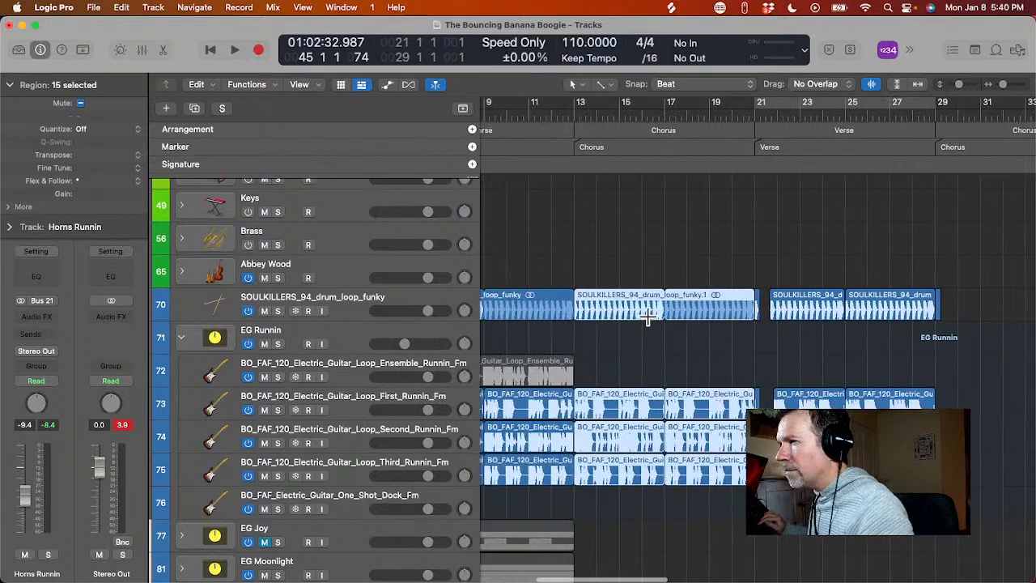
pyautogui.scroll(3, 648, 316)
pyautogui.scroll(10, 647, 316)
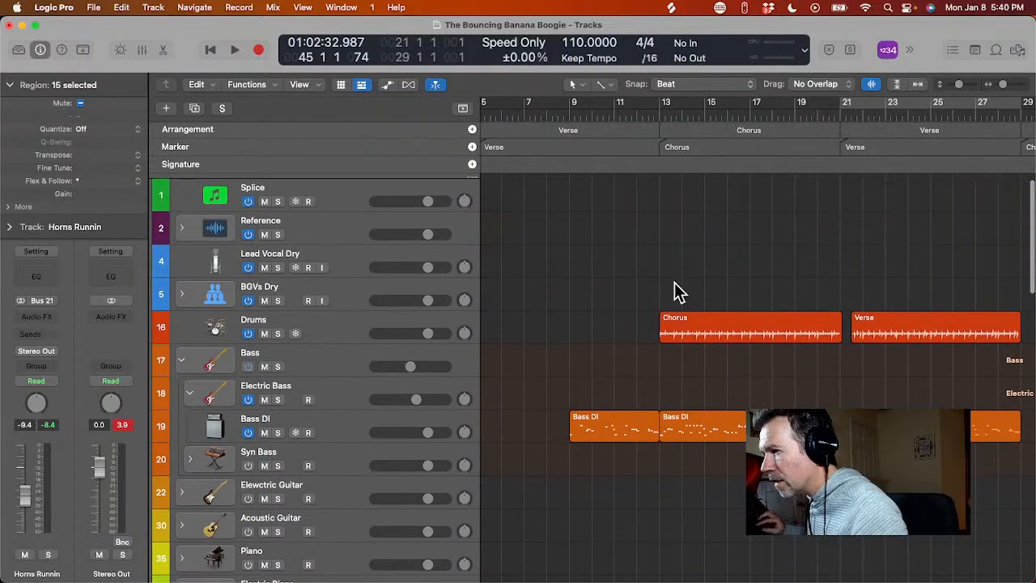
pyautogui.moveTo(678, 291); pyautogui.dragTo(797, 581)
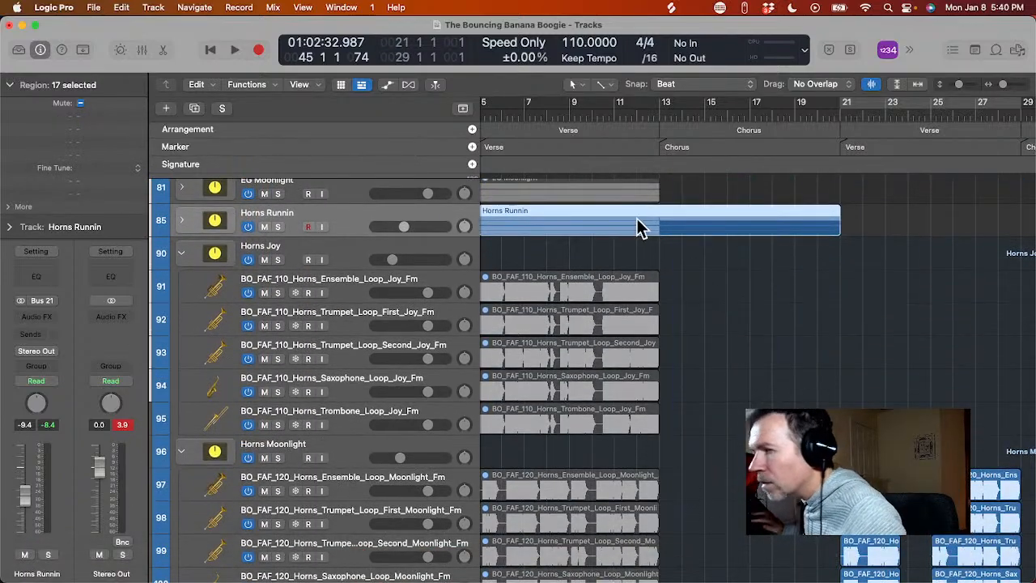
pyautogui.click(182, 220)
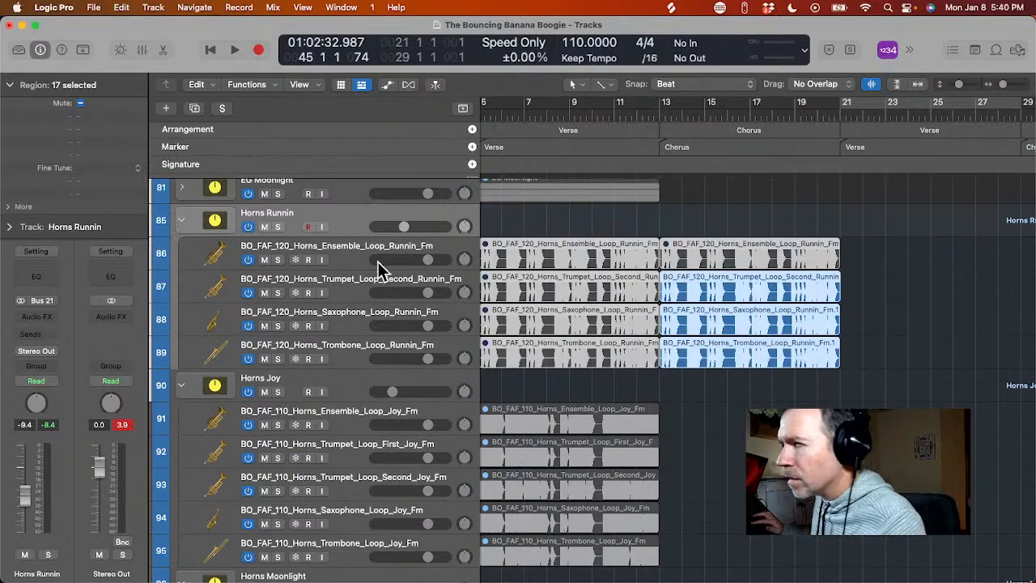
pyautogui.moveTo(730, 400); pyautogui.dragTo(737, 409)
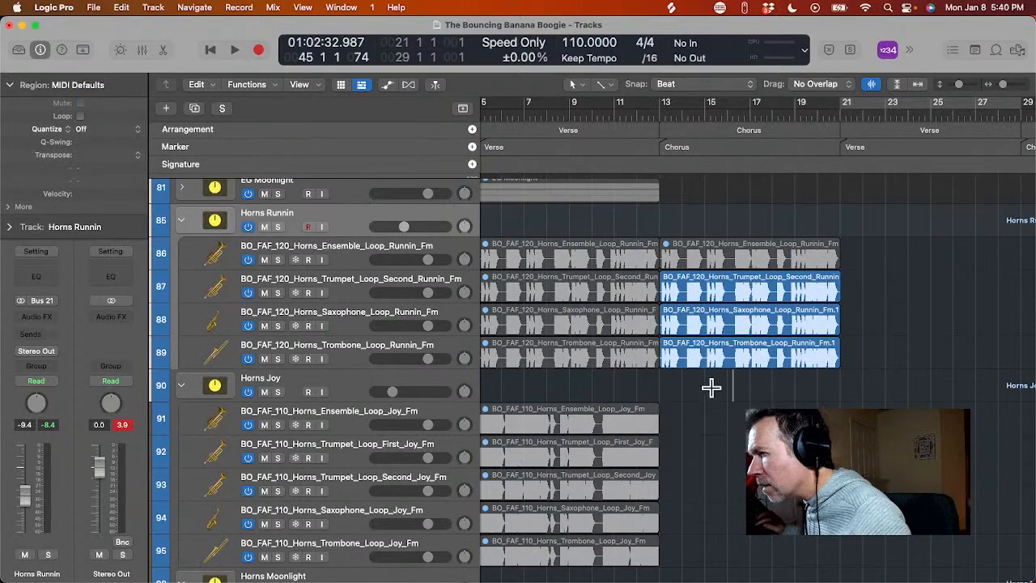
# - Copy the first chorus regions on all tracks, including the separate Horns Runnin parts, to the second chorus at bar 29
pyautogui.scroll(20, 711, 327)
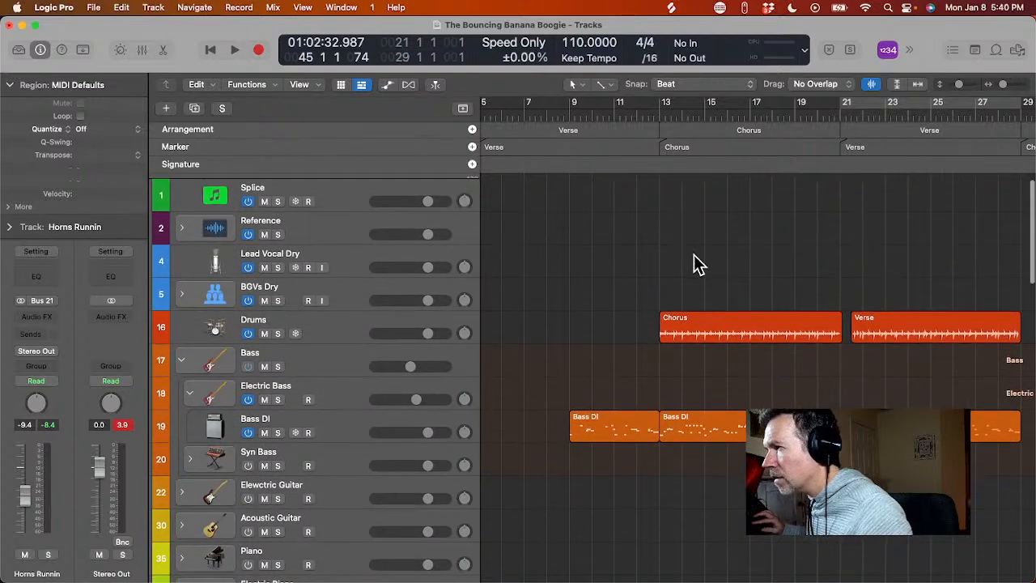
pyautogui.moveTo(698, 265); pyautogui.dragTo(787, 581)
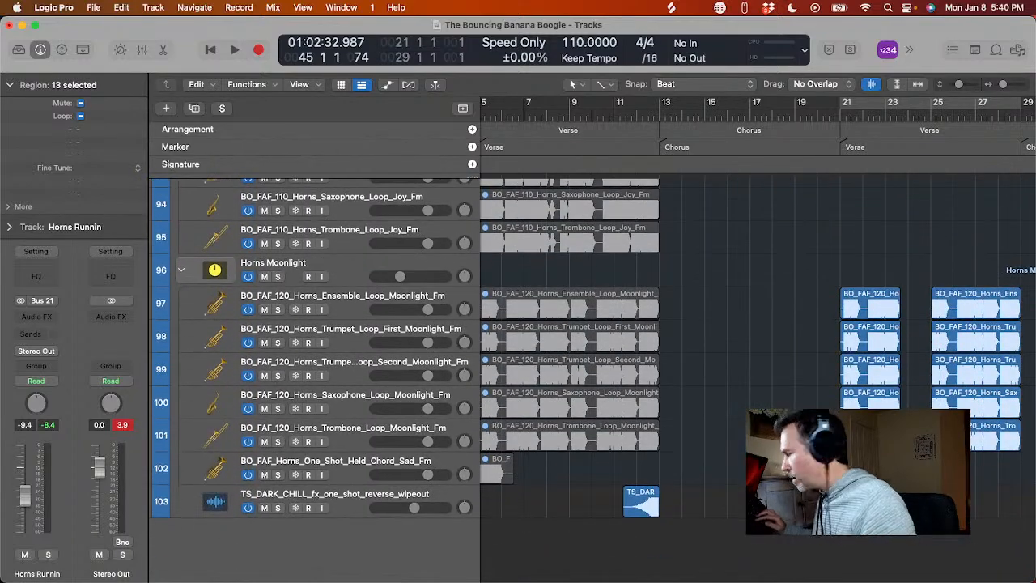
pyautogui.scroll(15, 800, 241)
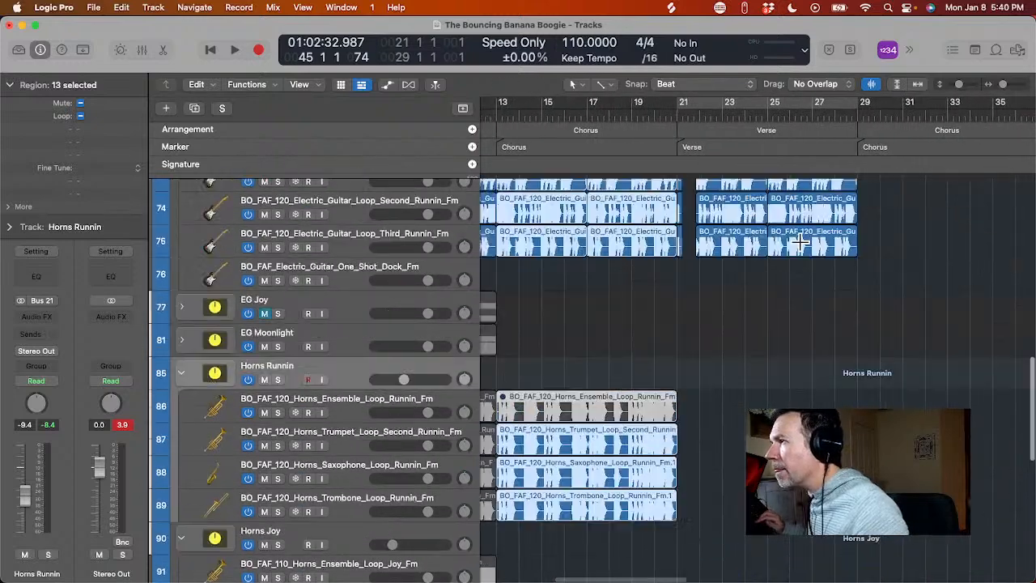
pyautogui.hscroll(5, 799, 241)
pyautogui.scroll(2, 799, 241)
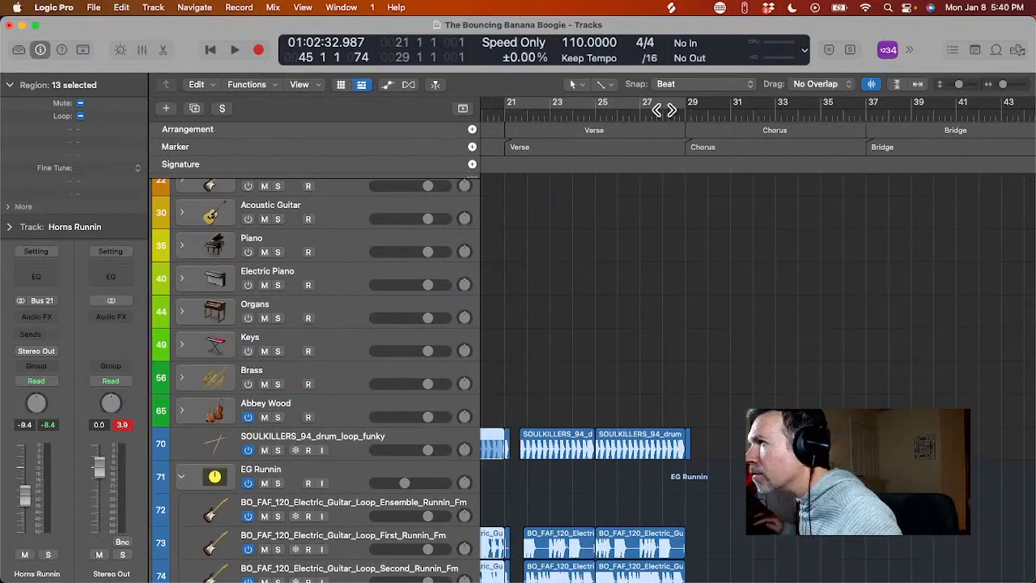
pyautogui.moveTo(669, 115); pyautogui.dragTo(685, 116)
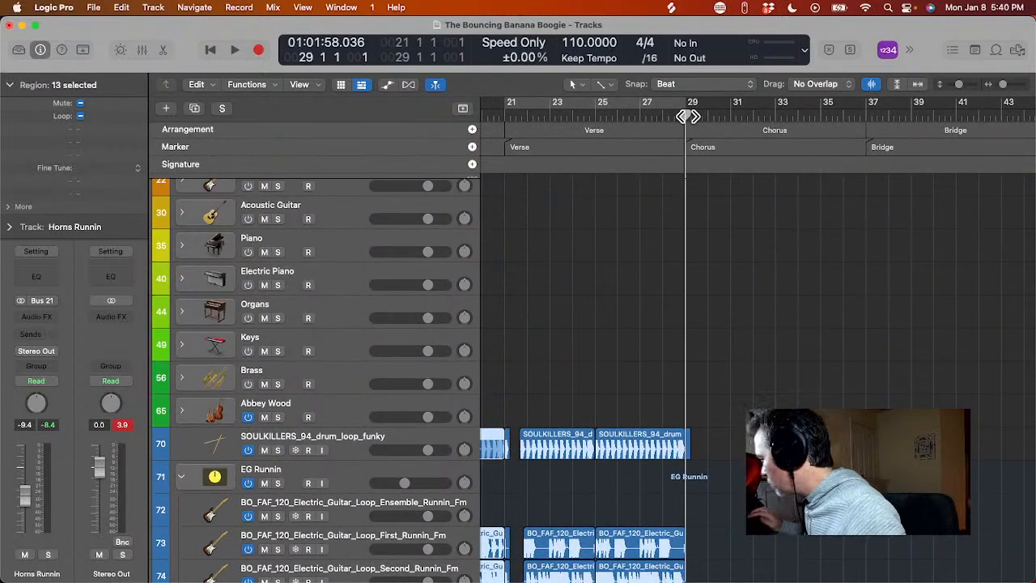
pyautogui.press('super+v')
# - Play back from the end of the second verse through the second chorus up to bar 37
pyautogui.click(658, 115)
pyautogui.press('space')
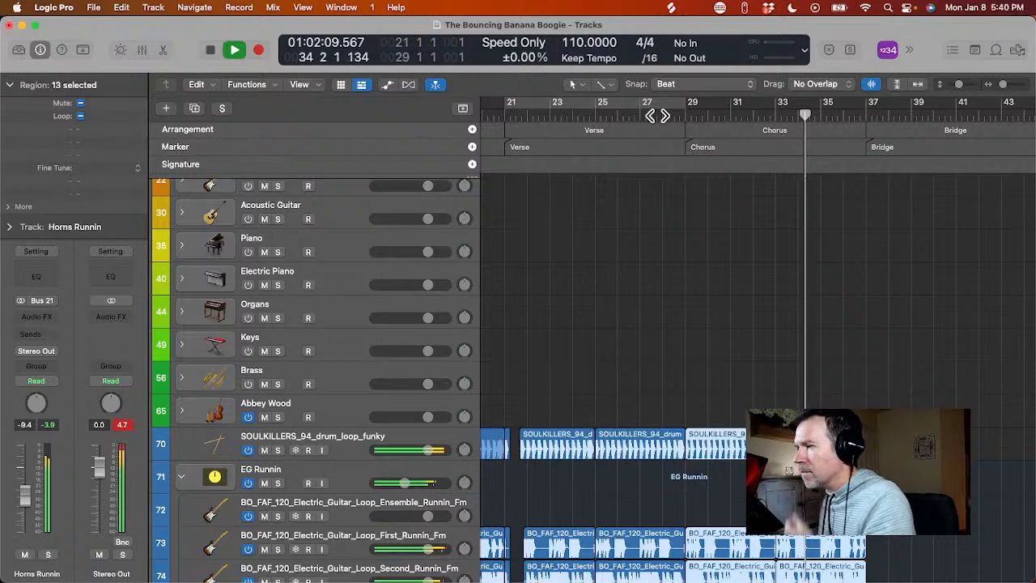
pyautogui.hscroll(4, 760, 243)
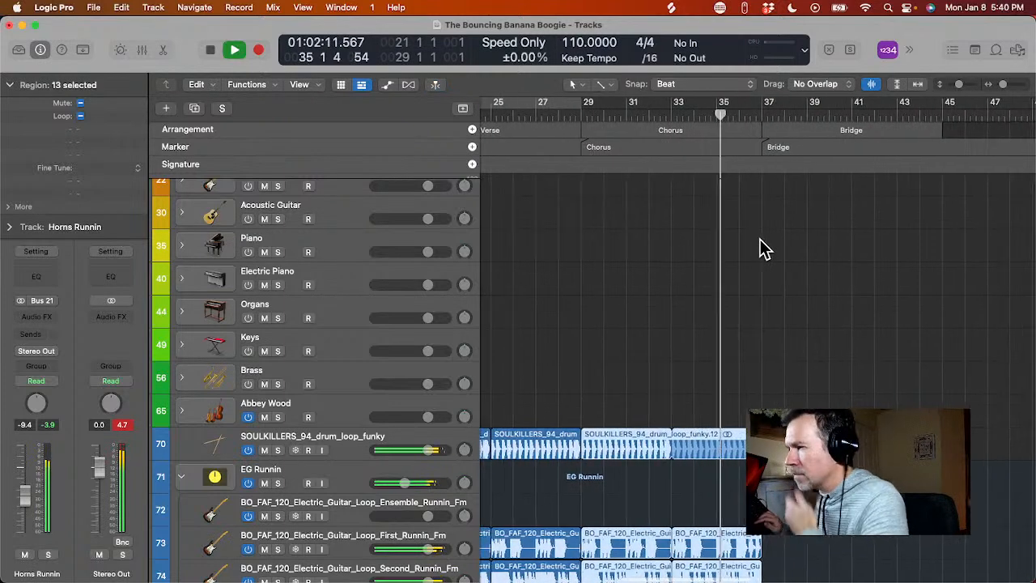
pyautogui.hscroll(2, 760, 243)
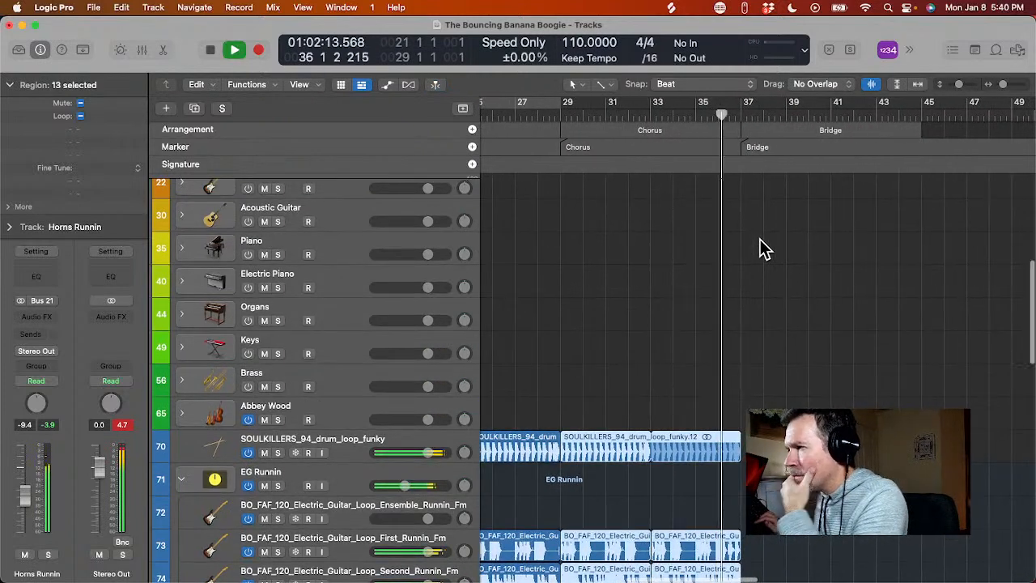
pyautogui.hscroll(1, 759, 239)
pyautogui.scroll(1, 759, 238)
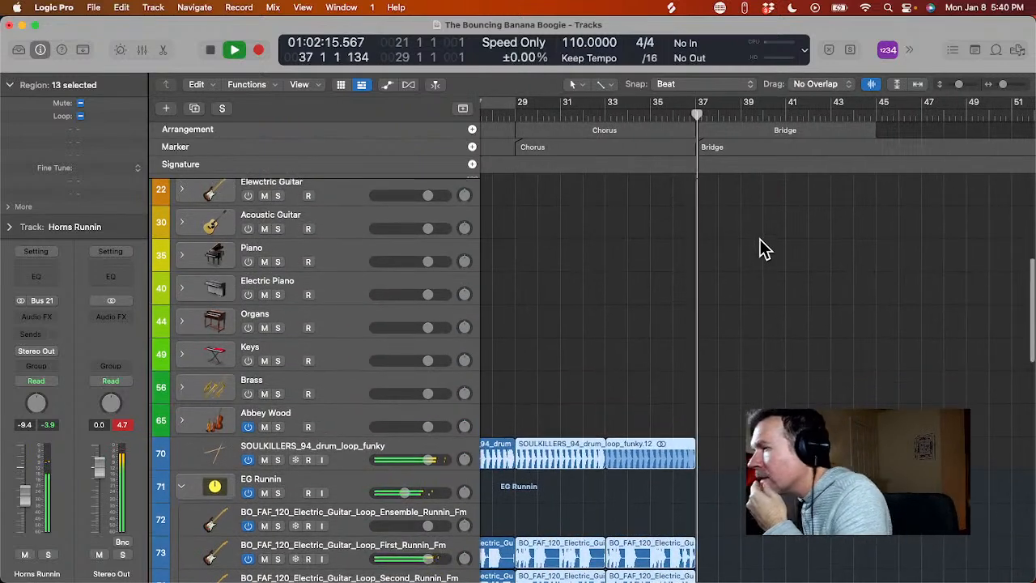
pyautogui.press('space')
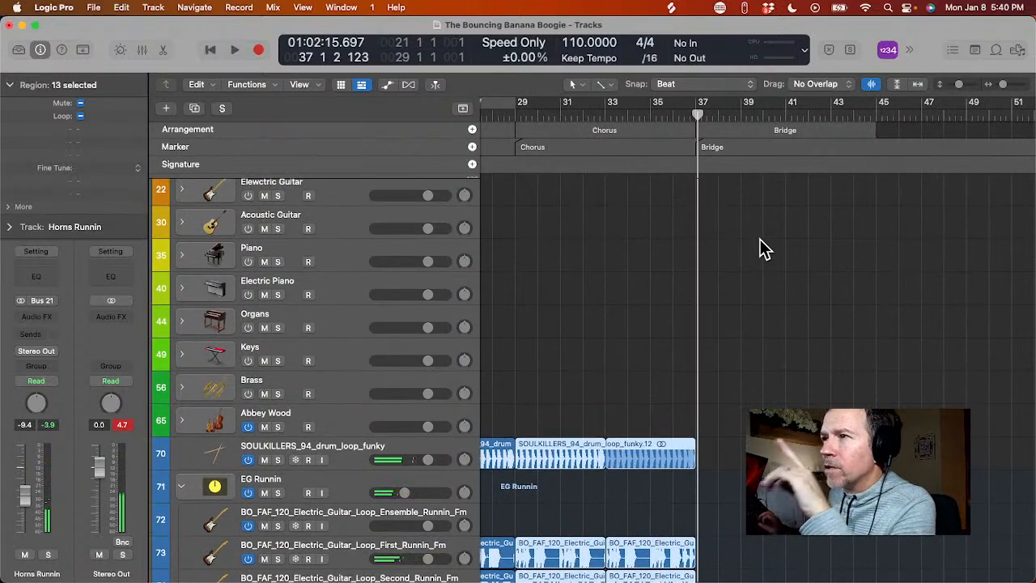
# - Copy the five muted Horns Joy regions from the first verse to the bridge at bar 37 and unmute the copies
pyautogui.scroll(-10, 759, 238)
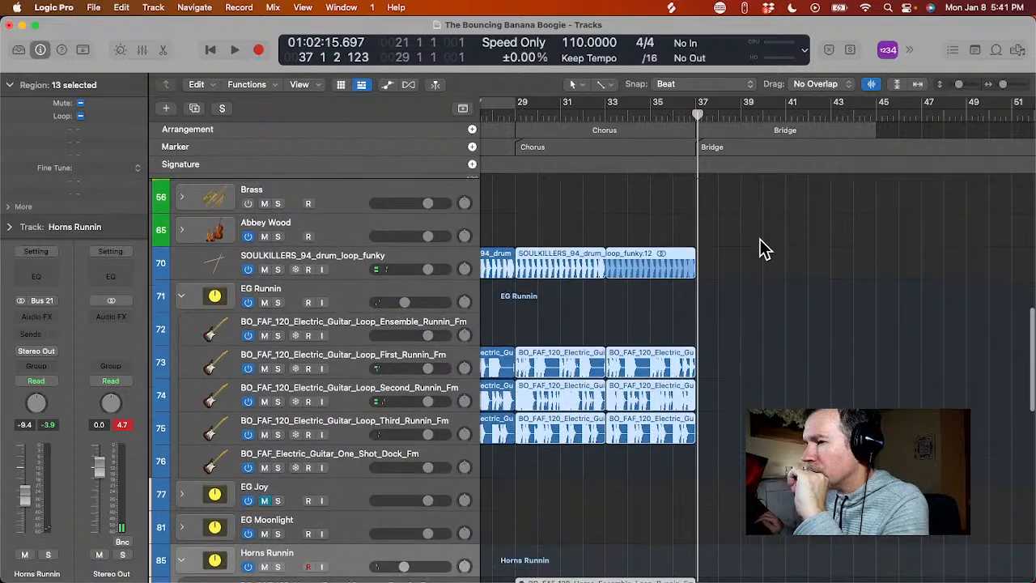
pyautogui.scroll(-1, 759, 239)
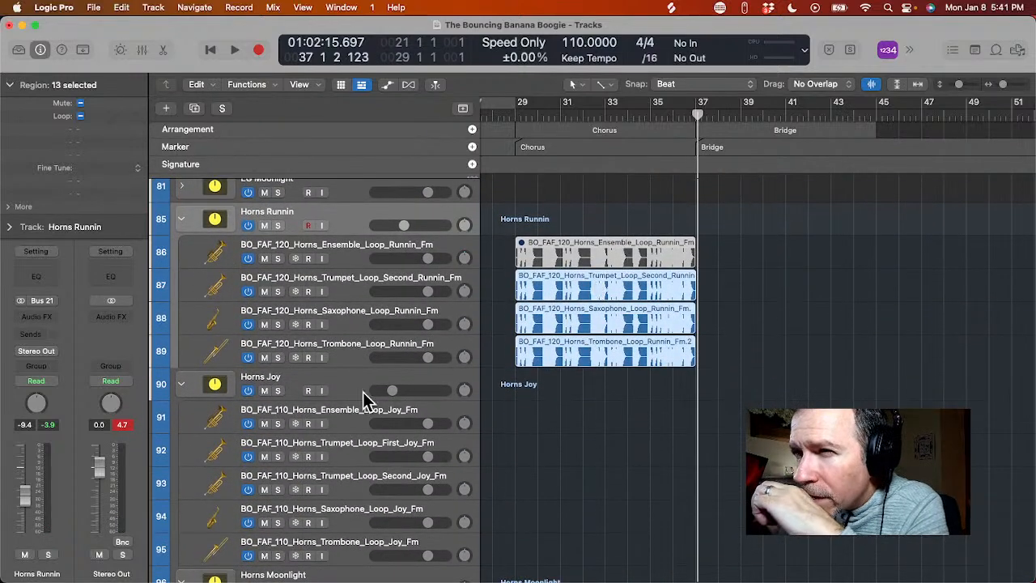
pyautogui.scroll(-4, 339, 396)
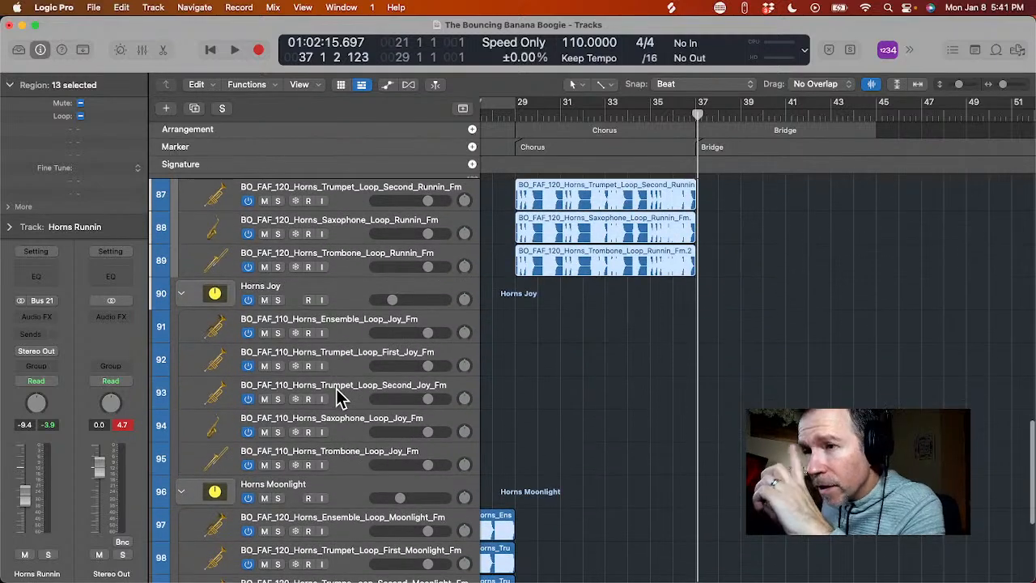
pyautogui.hscroll(-15, 338, 397)
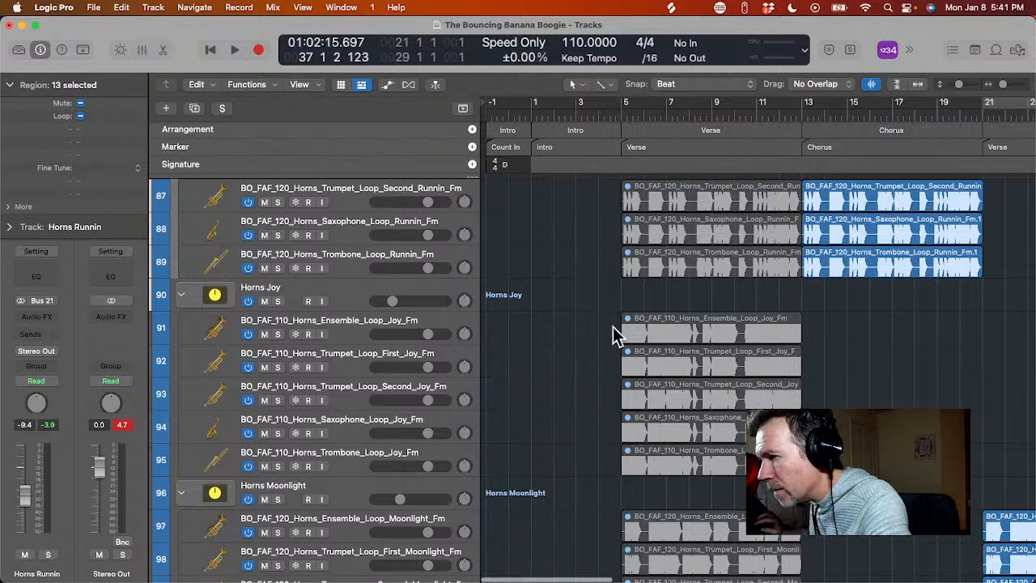
pyautogui.moveTo(613, 334); pyautogui.dragTo(684, 488)
pyautogui.hotkey('ctrl', 'm')
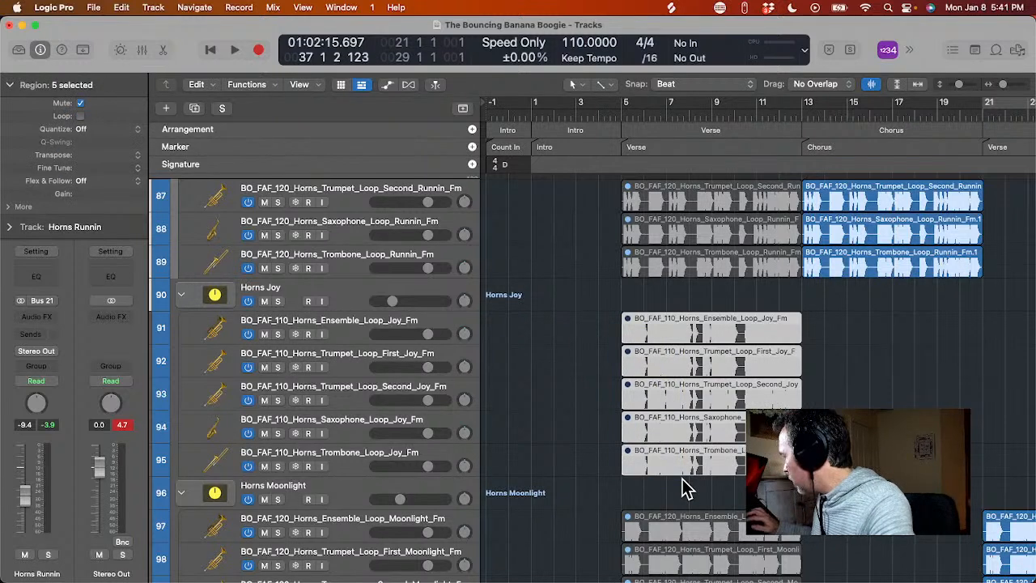
pyautogui.hscroll(15, 744, 365)
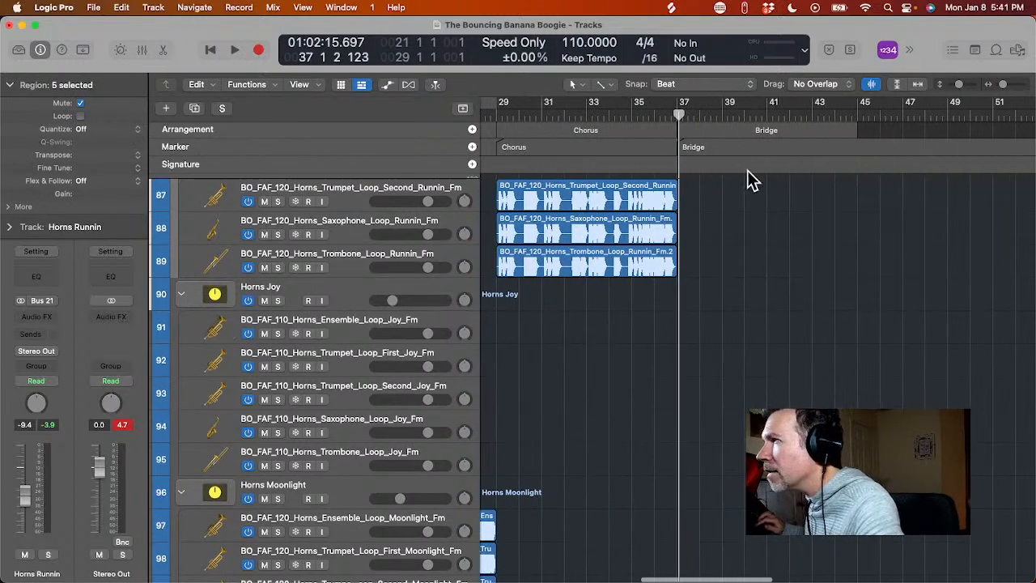
pyautogui.moveTo(652, 111); pyautogui.dragTo(677, 151)
pyautogui.press('super+v')
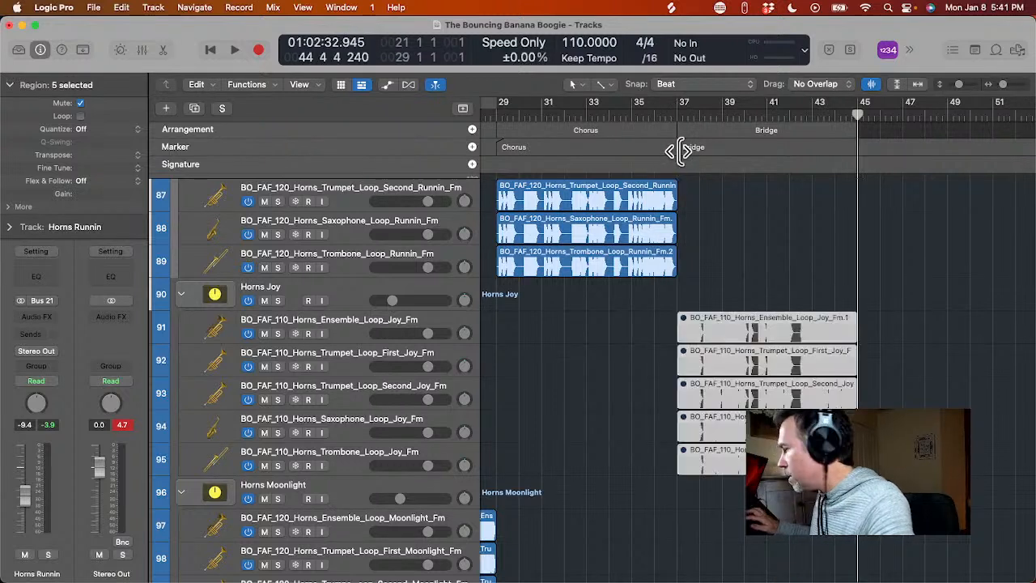
pyautogui.hotkey('ctrl', 'm')
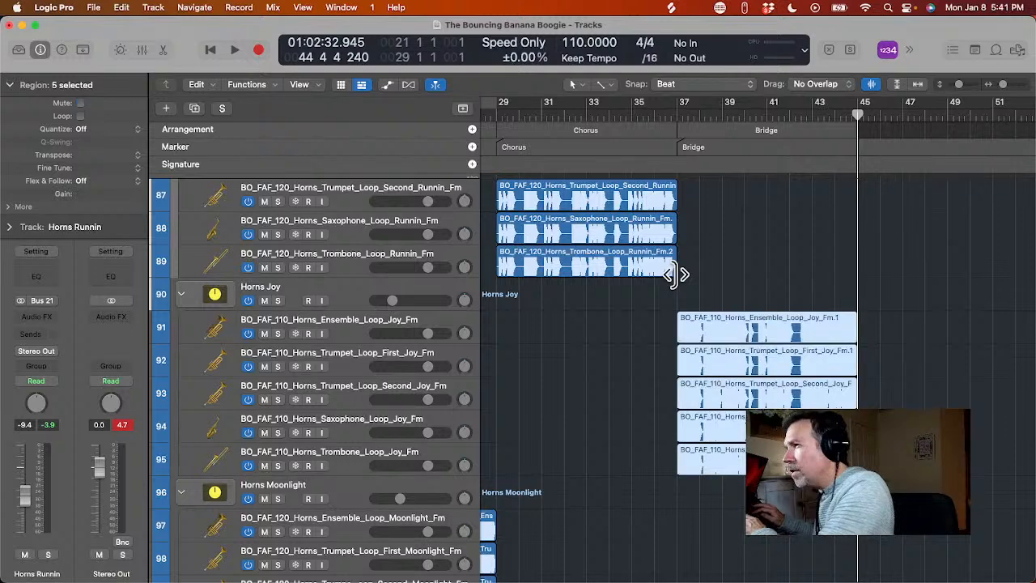
# - Create a Chorus marker at bar 45, and play the bridge with the cycle range set to bars 37 to 45
pyautogui.moveTo(818, 113); pyautogui.dragTo(858, 158)
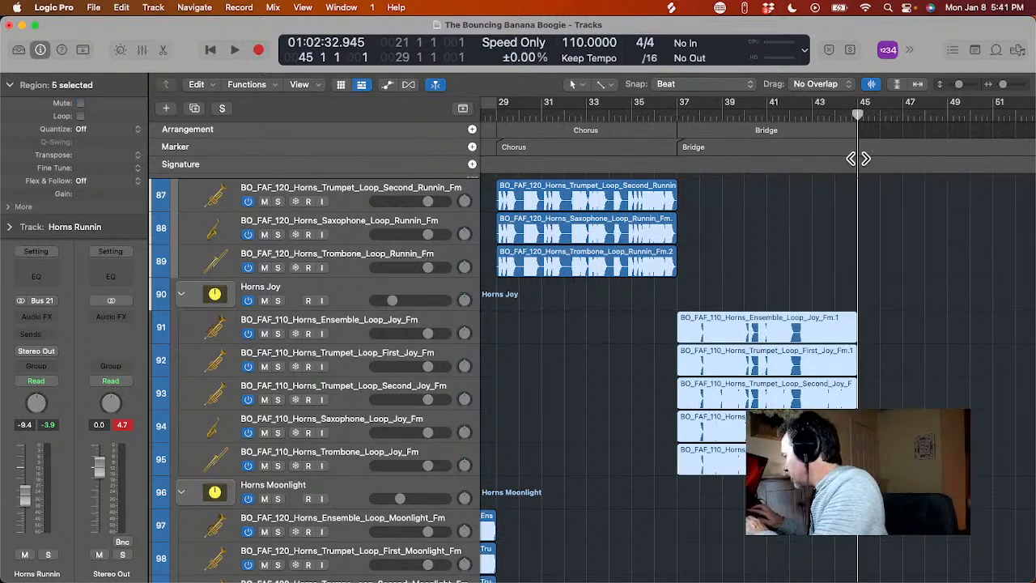
pyautogui.hotkey('alt', "'")
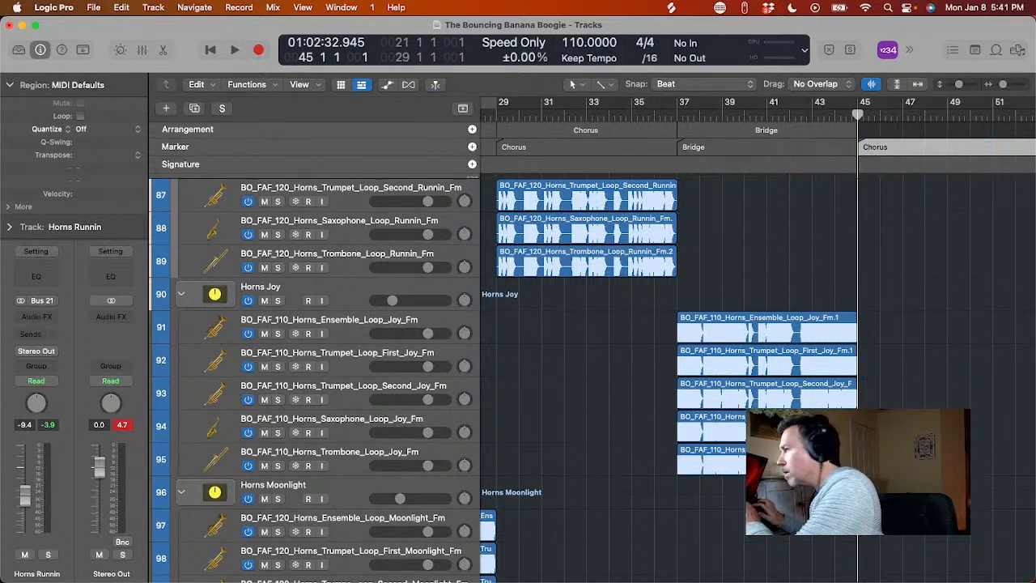
pyautogui.click(775, 143)
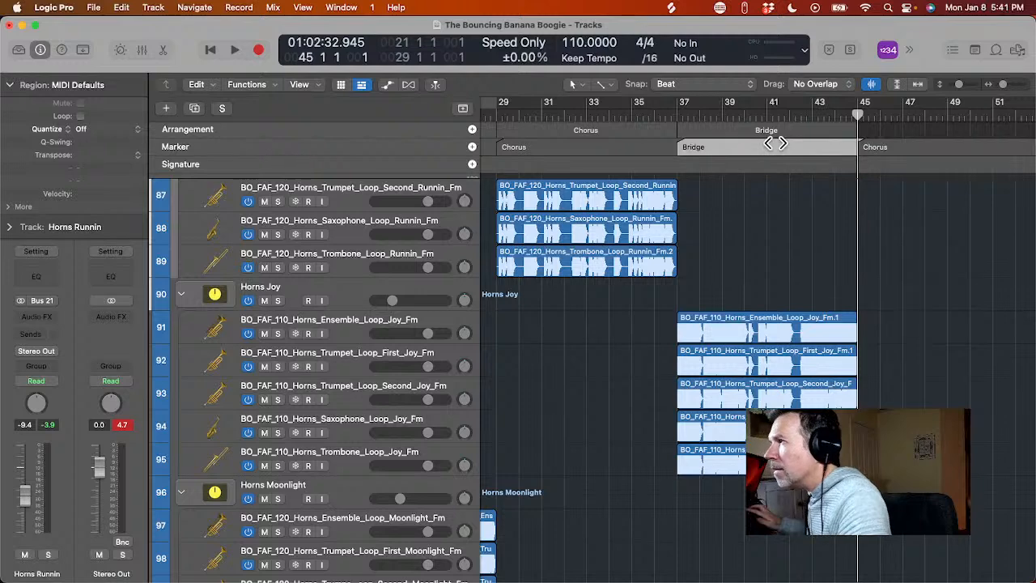
pyautogui.press('super+u')
pyautogui.press('space')
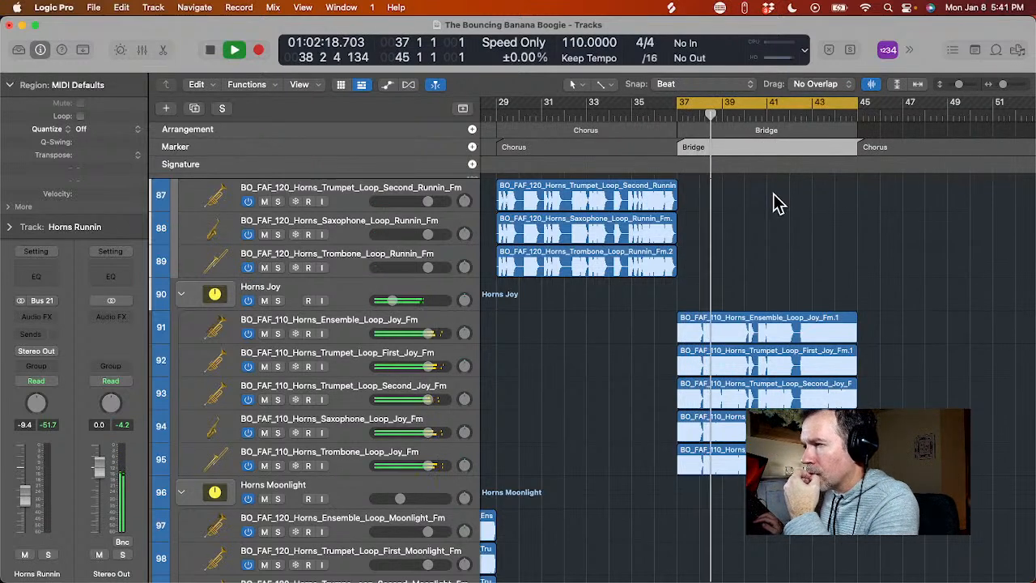
pyautogui.scroll(1, 773, 195)
pyautogui.scroll(1, 775, 203)
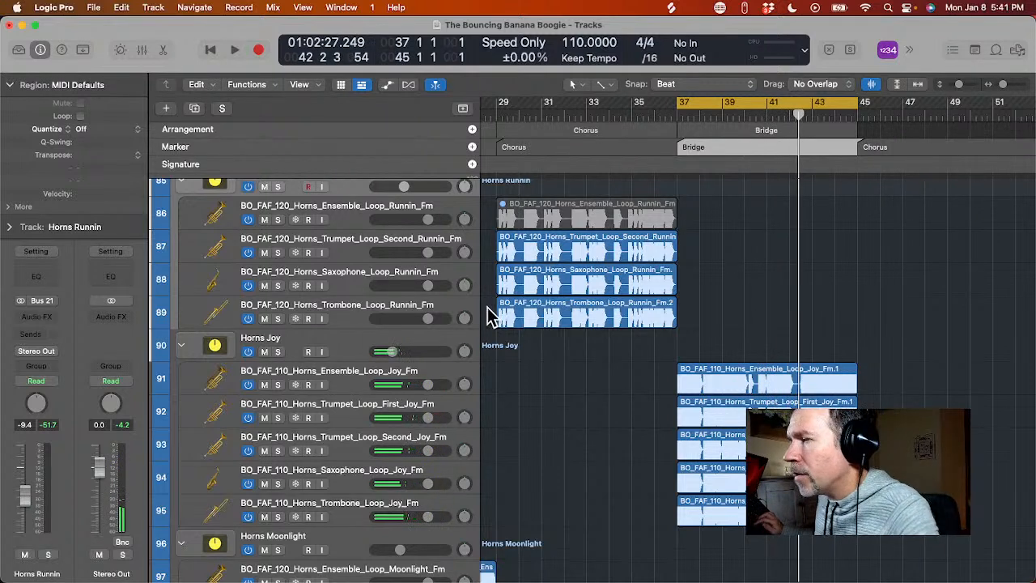
# - Expand the EG Joy stack, copy its muted first-verse regions to the bridge at bar 37, and unmute the copies
pyautogui.scroll(5, 487, 307)
pyautogui.scroll(1, 308, 332)
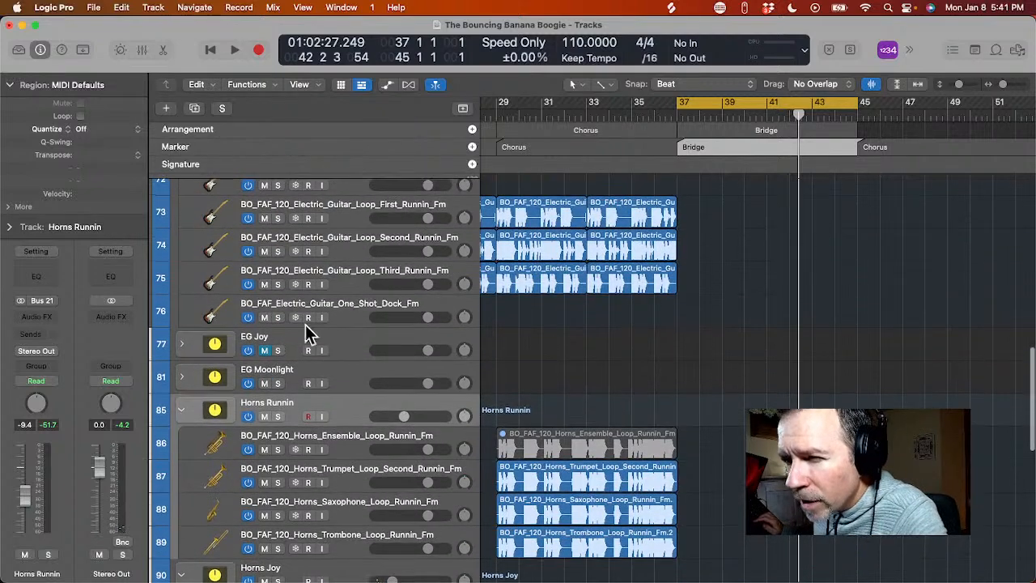
pyautogui.click(181, 344)
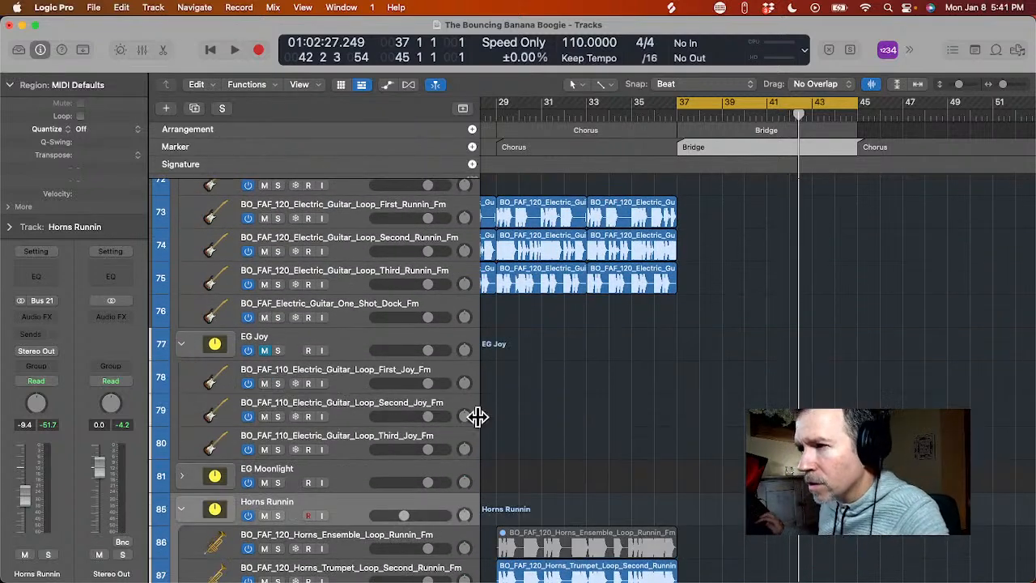
pyautogui.hscroll(-15, 527, 423)
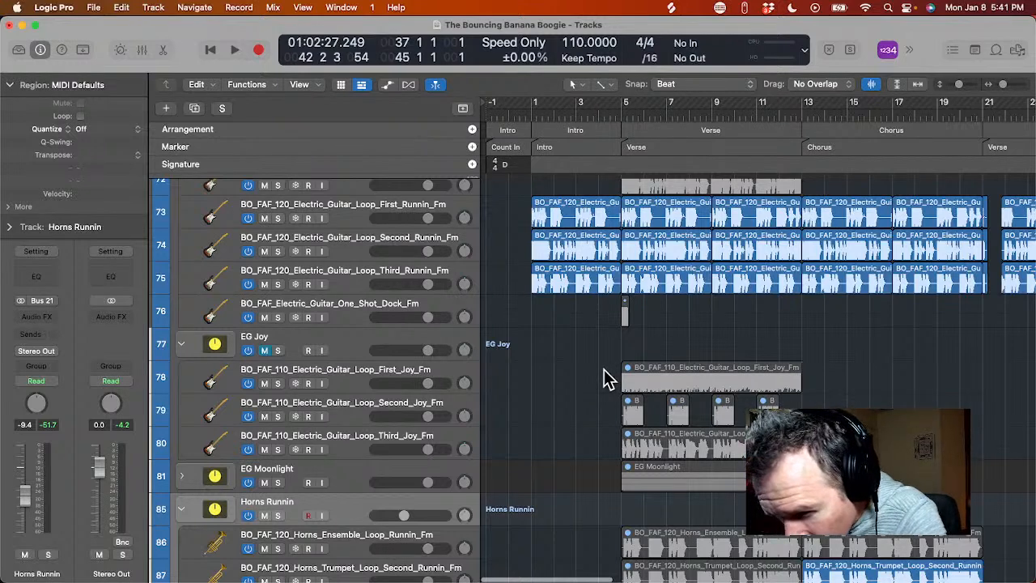
pyautogui.moveTo(609, 380); pyautogui.dragTo(756, 443)
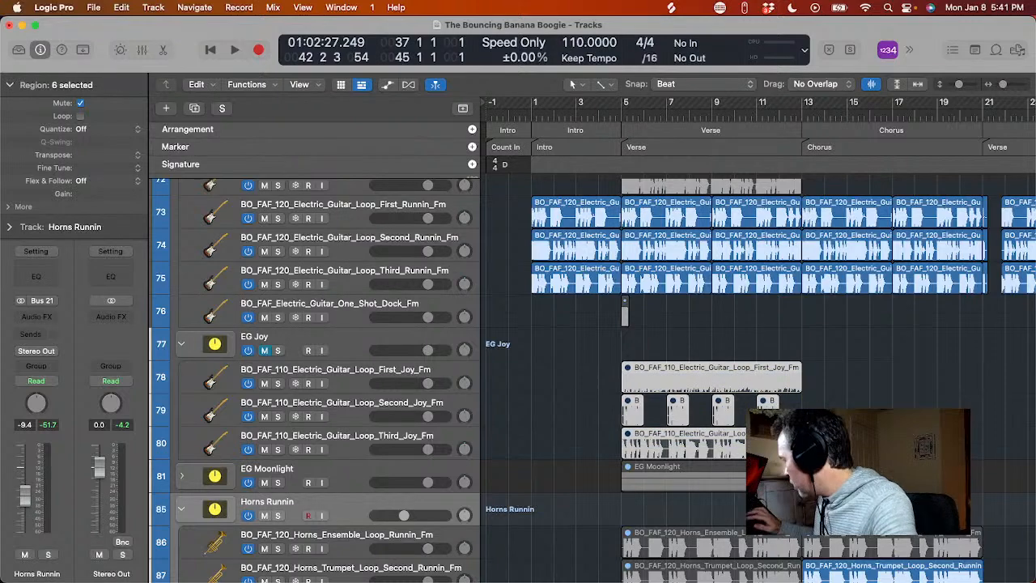
pyautogui.hscroll(15, 693, 168)
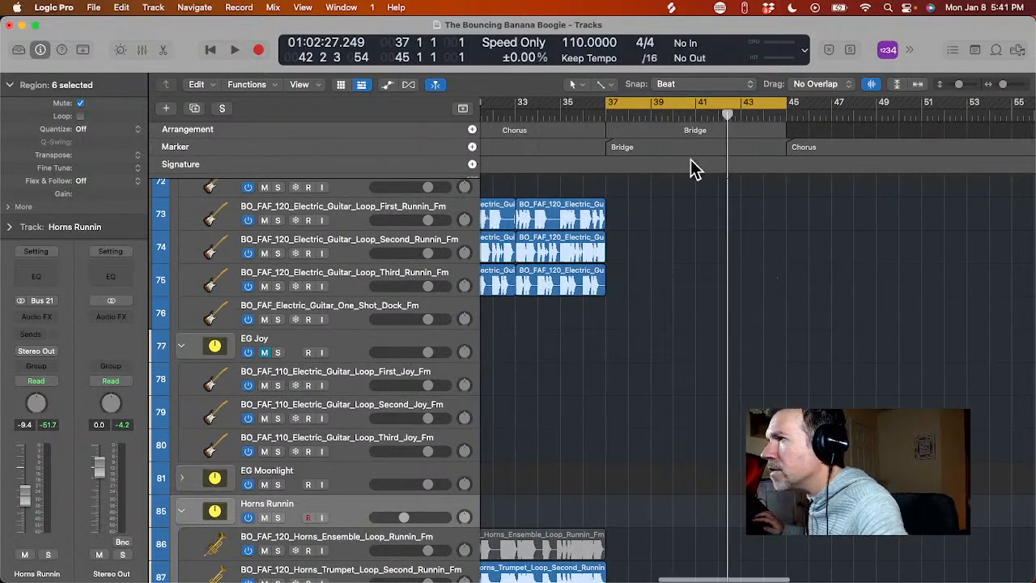
pyautogui.click(604, 119)
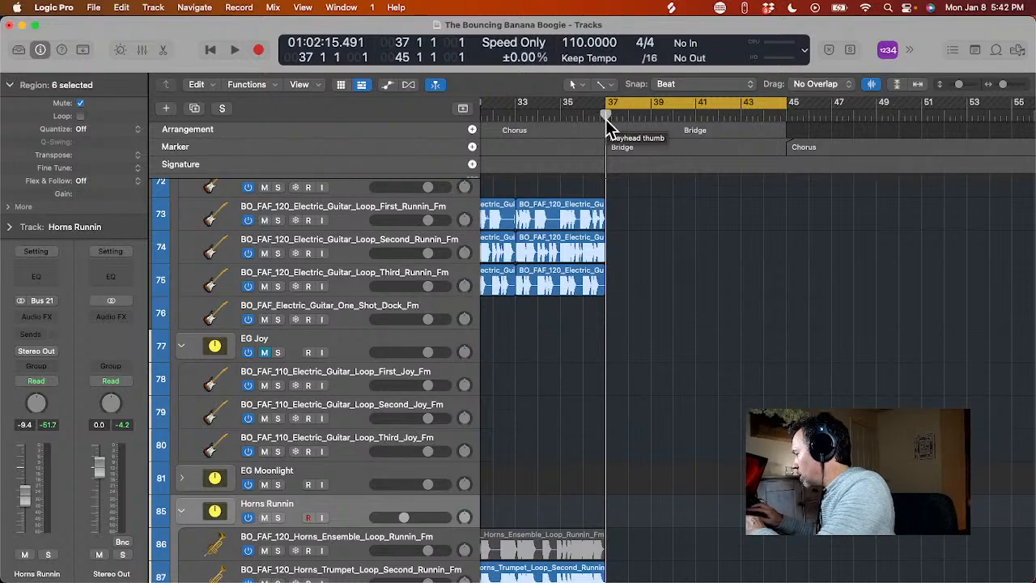
pyautogui.press('super+v')
pyautogui.hotkey('ctrl', 'm')
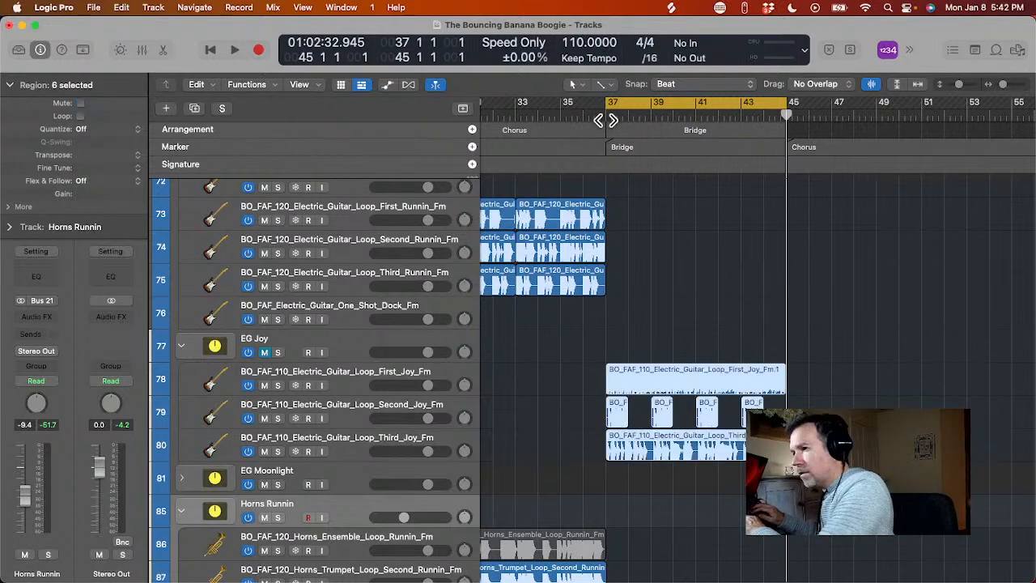
# - Unmute the EG Joy track stack and lower its volume to -12.2 dB while the bridge plays
pyautogui.press('space')
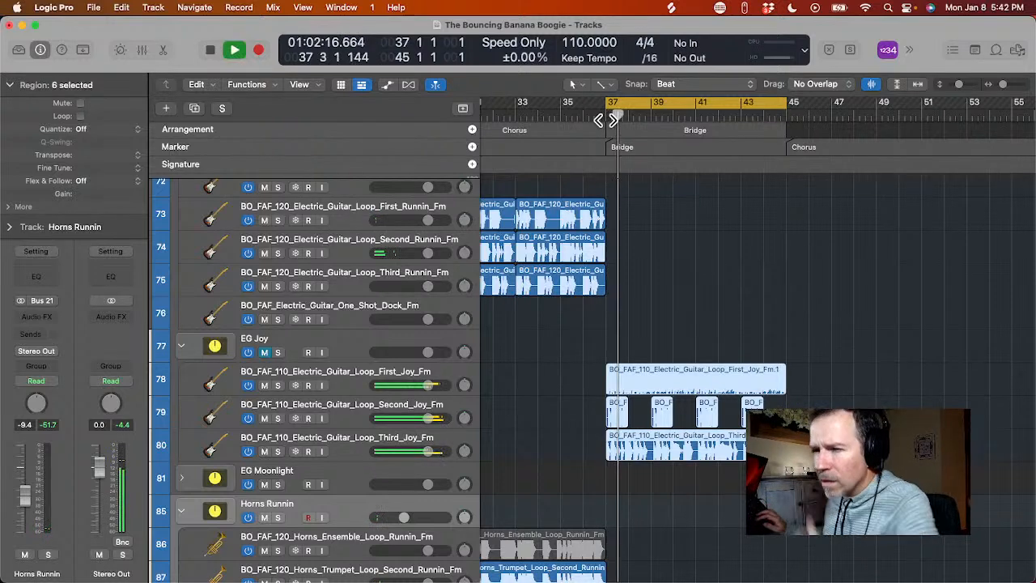
pyautogui.click(266, 351)
pyautogui.press('space')
pyautogui.press('space')
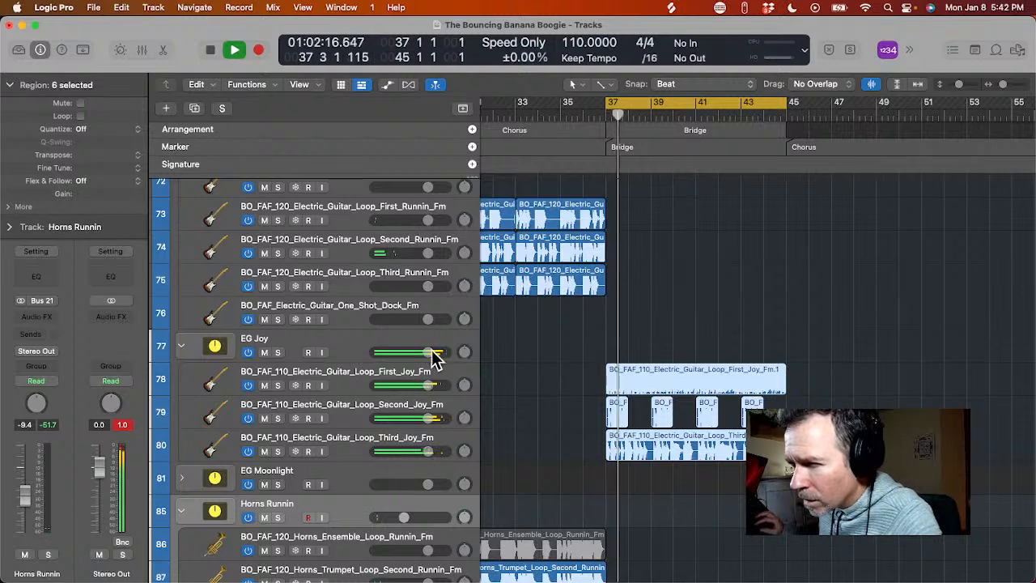
pyautogui.moveTo(427, 356); pyautogui.dragTo(399, 353)
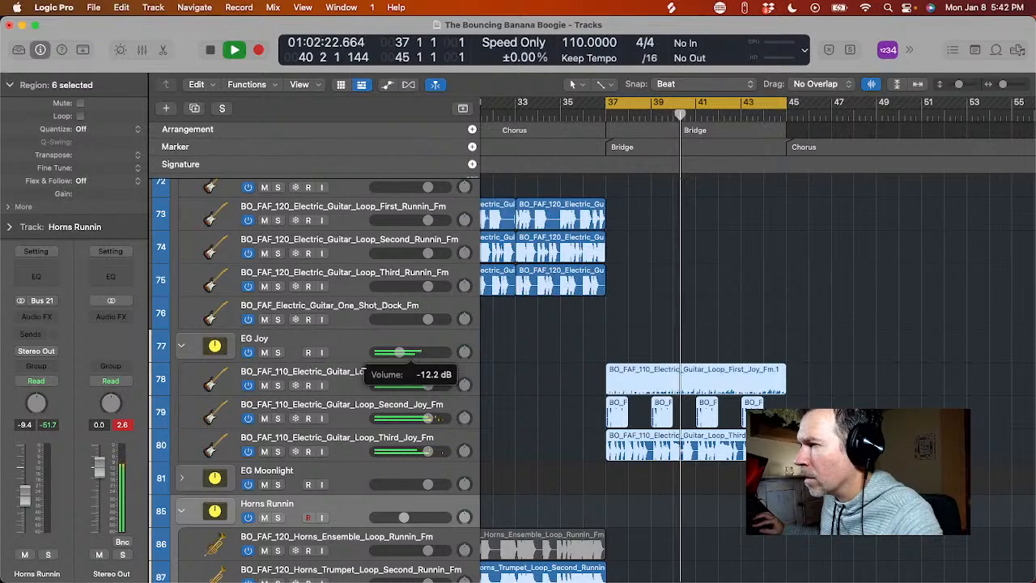
# - Create a drummer region for the bridge on the Drums track at bar 37 and replay the bridge
pyautogui.scroll(15, 488, 334)
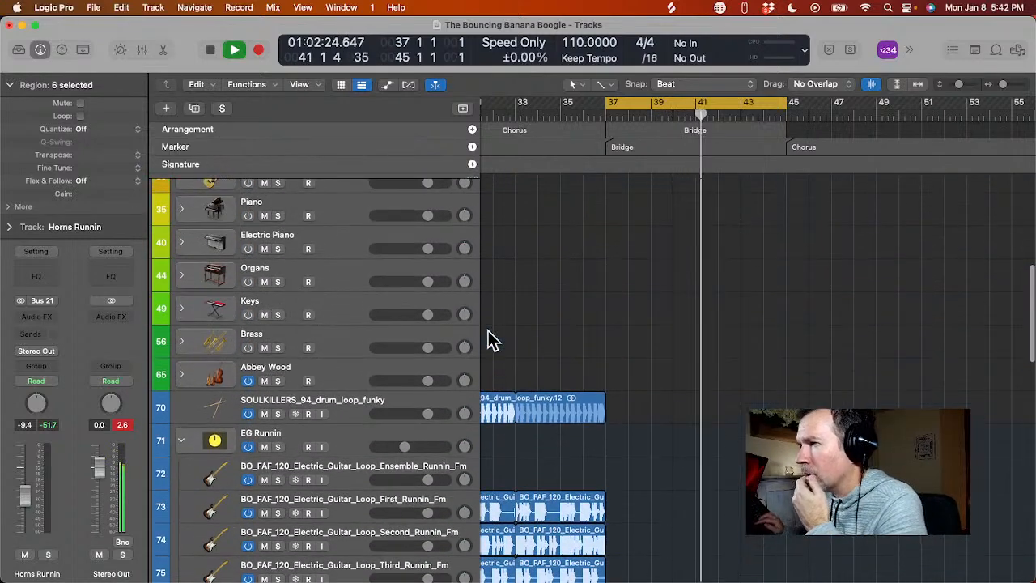
pyautogui.scroll(-3, 488, 340)
pyautogui.scroll(9, 488, 340)
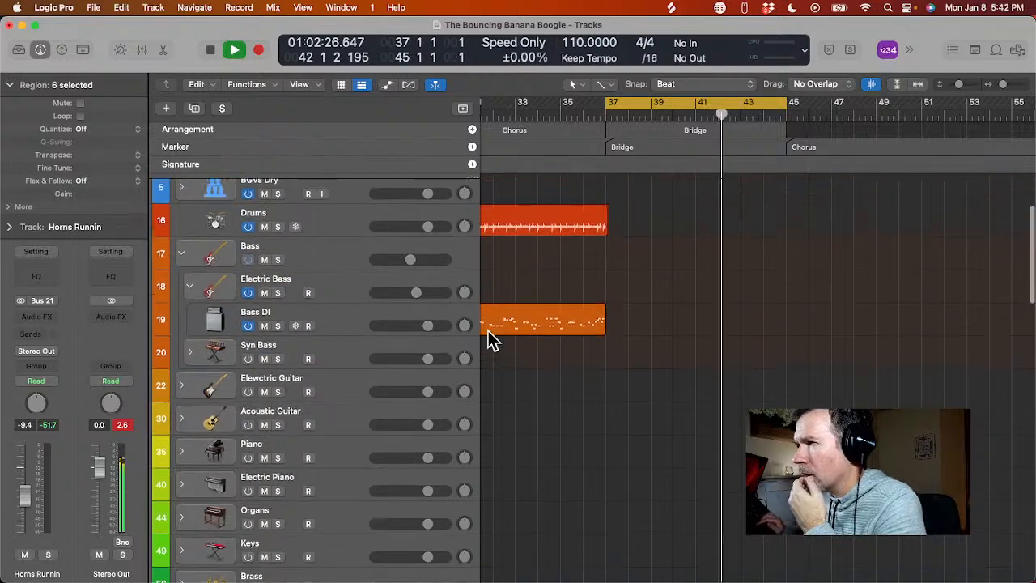
pyautogui.scroll(2, 488, 330)
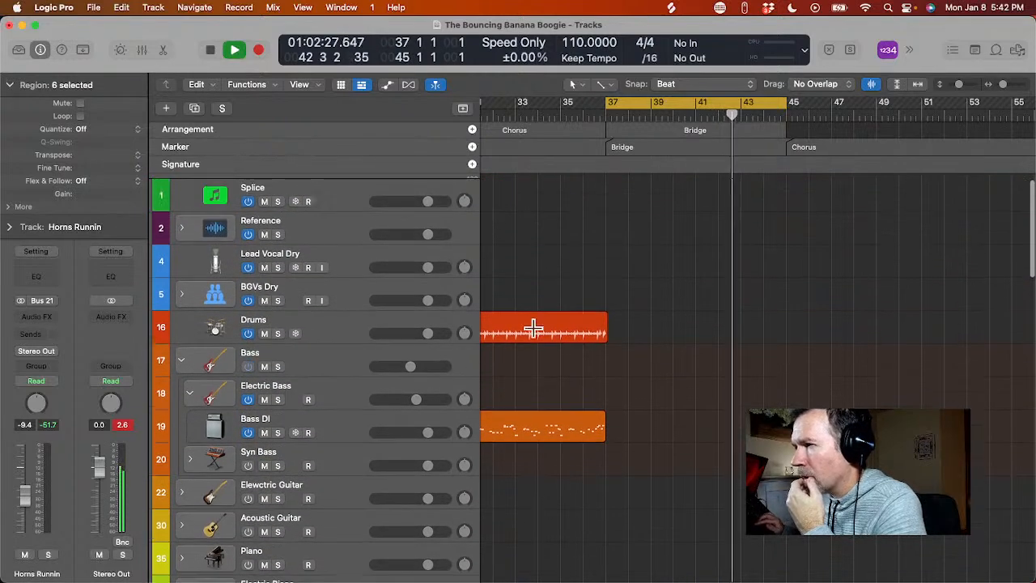
pyautogui.doubleClick(619, 331)
pyautogui.press('Return')
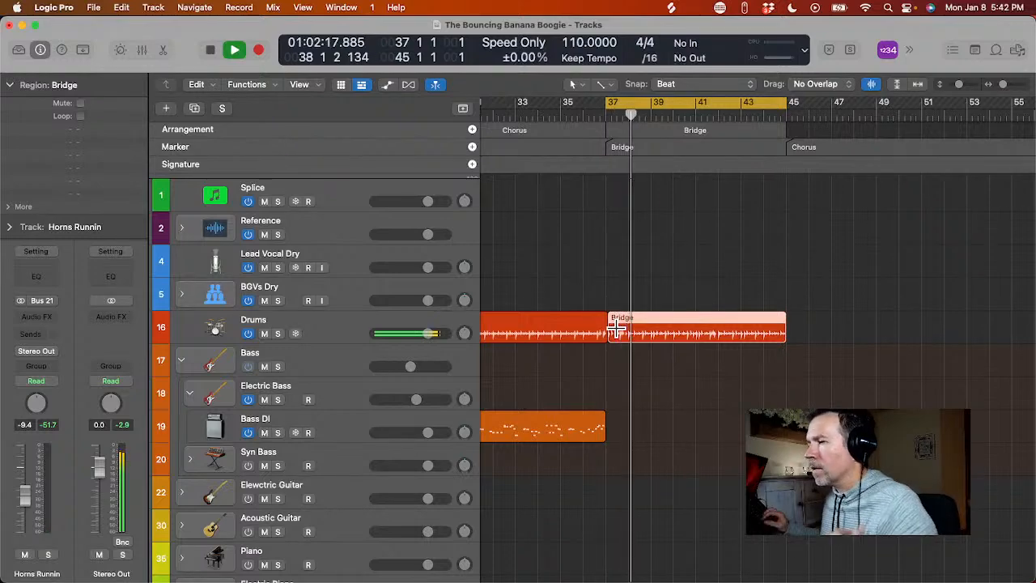
# - Delete the four short Electric_Guitar_Loop_Second_Joy regions from the bridge and play the section again
pyautogui.scroll(-10, 617, 328)
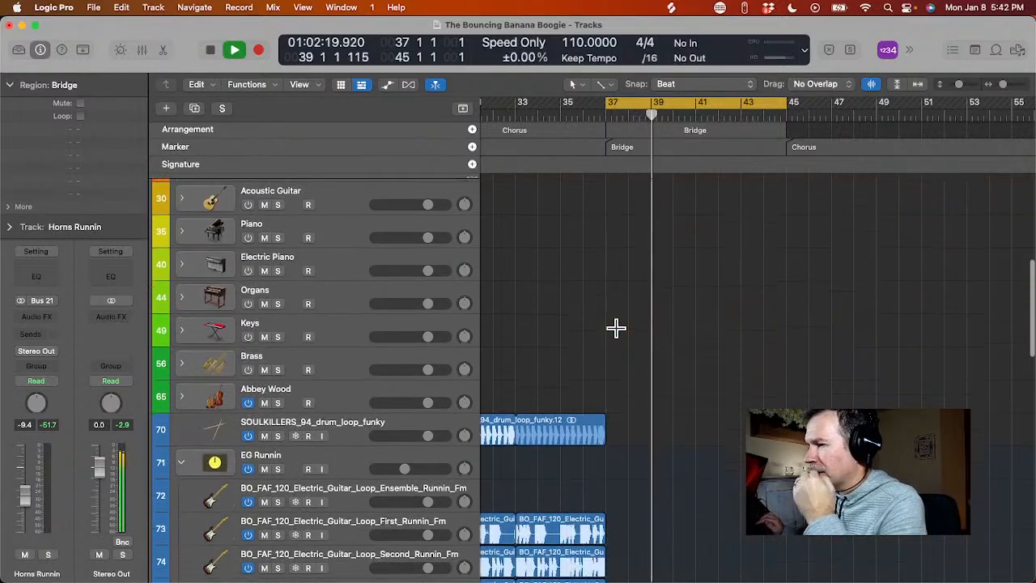
pyautogui.scroll(-6, 617, 327)
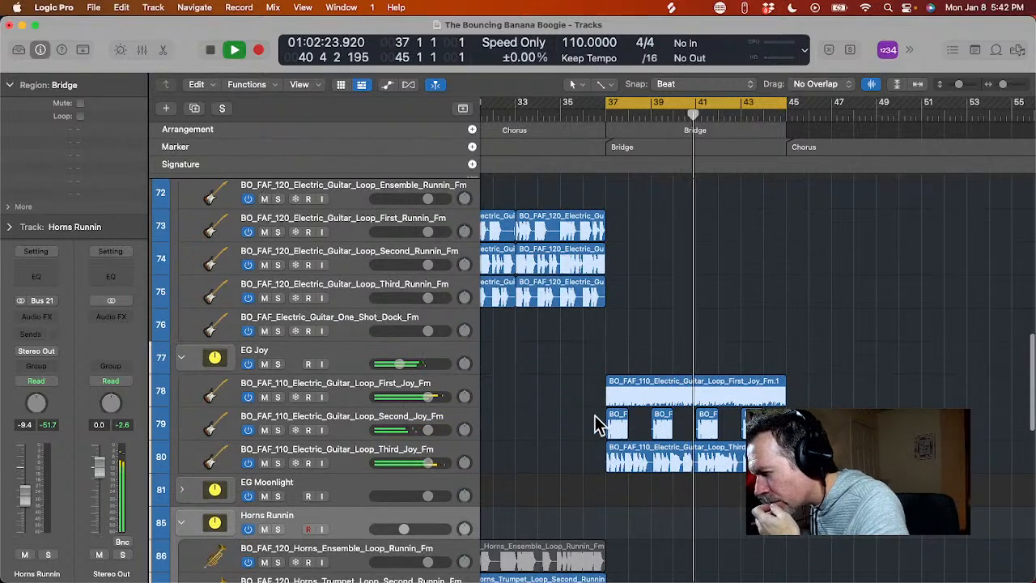
pyautogui.moveTo(592, 416); pyautogui.dragTo(753, 427)
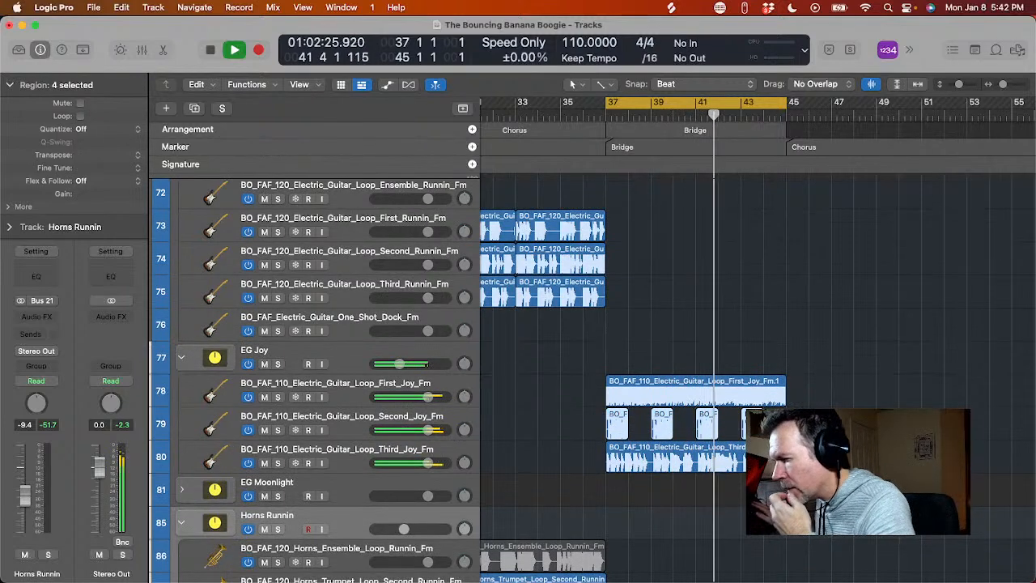
pyautogui.press('Delete')
pyautogui.press('space')
pyautogui.press('space')
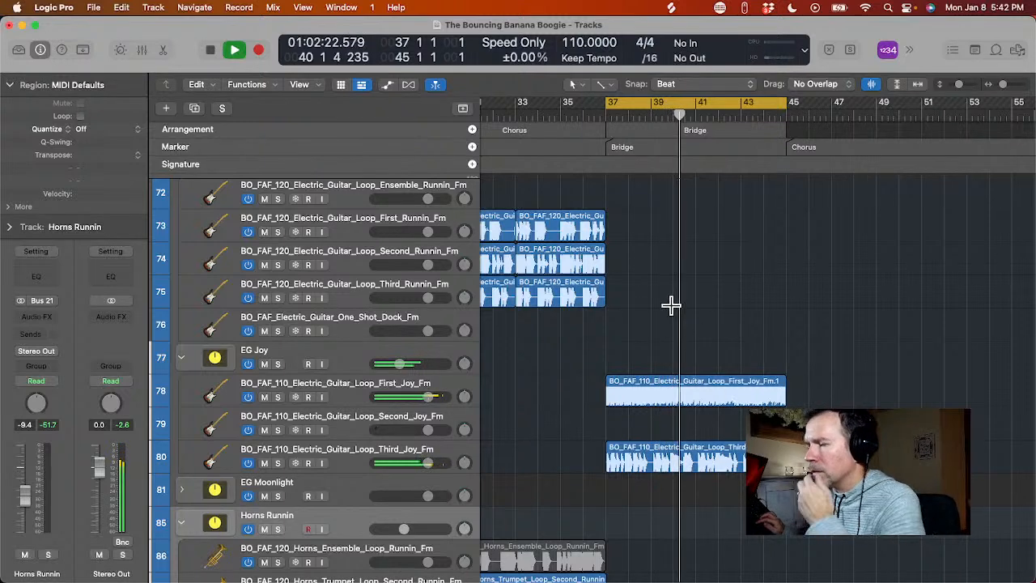
# - Audition the Electric_Guitar_Loop_First_Joy track in solo, lower its volume to -4.6 dB, and raise the system volume
pyautogui.click(340, 432)
pyautogui.click(277, 396)
pyautogui.click(277, 396)
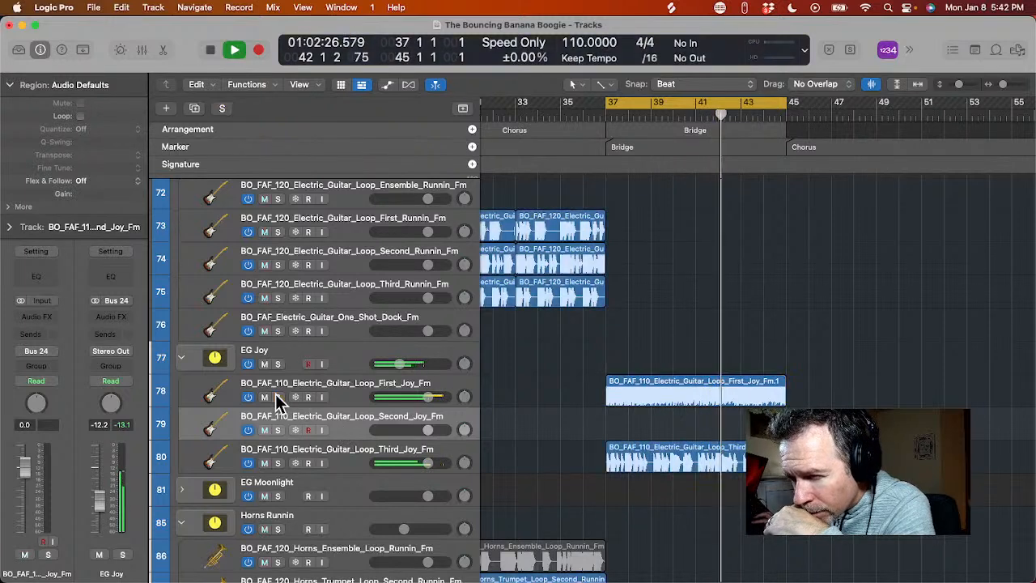
pyautogui.moveTo(426, 398); pyautogui.dragTo(413, 397)
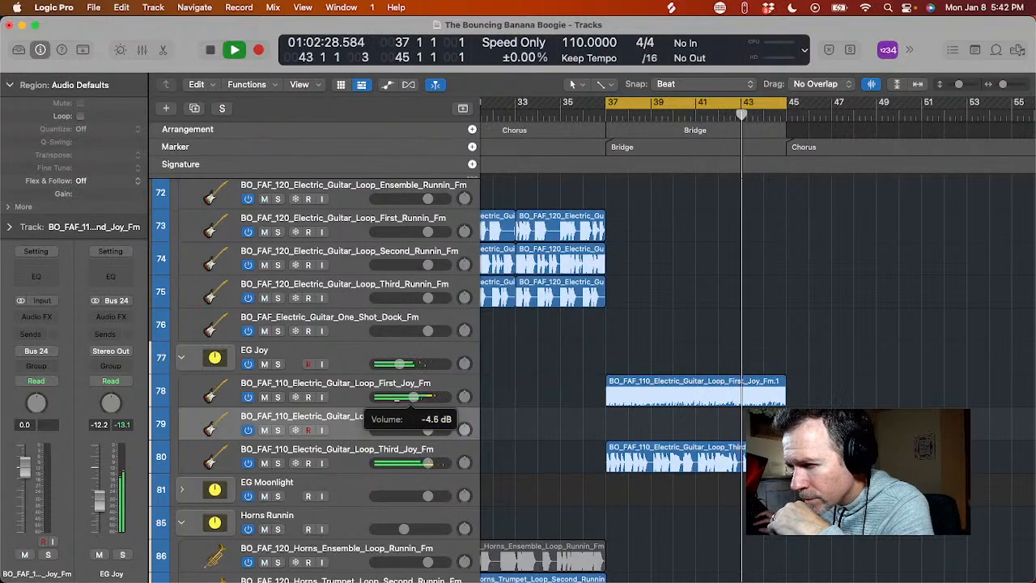
pyautogui.press('XF86AudioRaiseVolume')
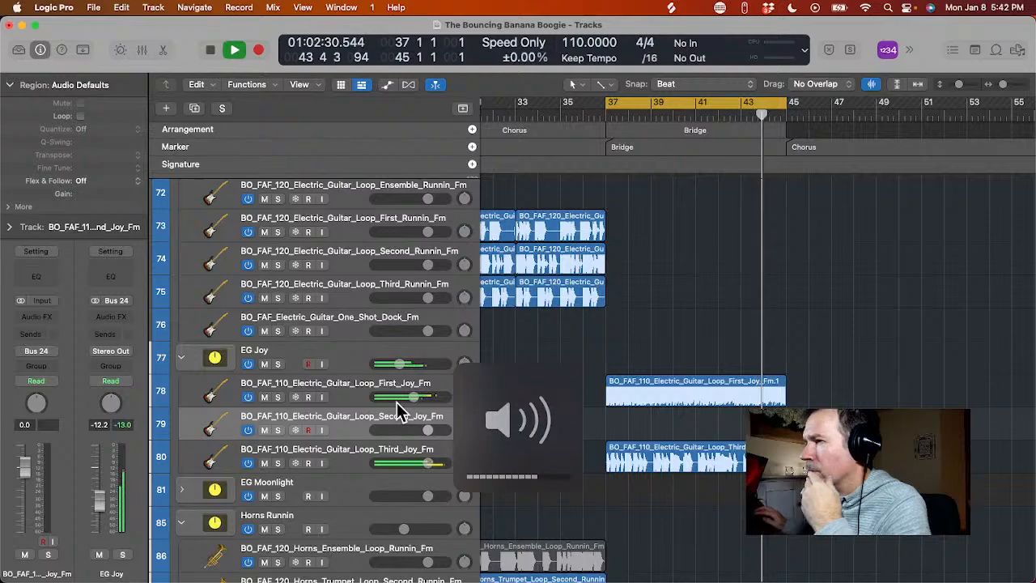
pyautogui.scroll(10, 397, 411)
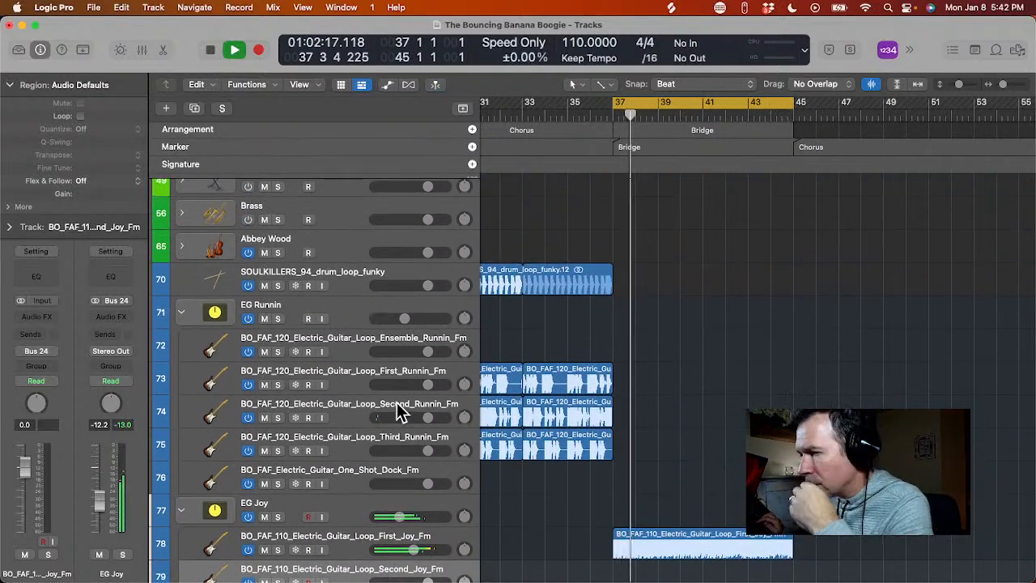
# - Show the on-screen piano keyboard window and move it clear of the track headers
pyautogui.scroll(-2, 396, 411)
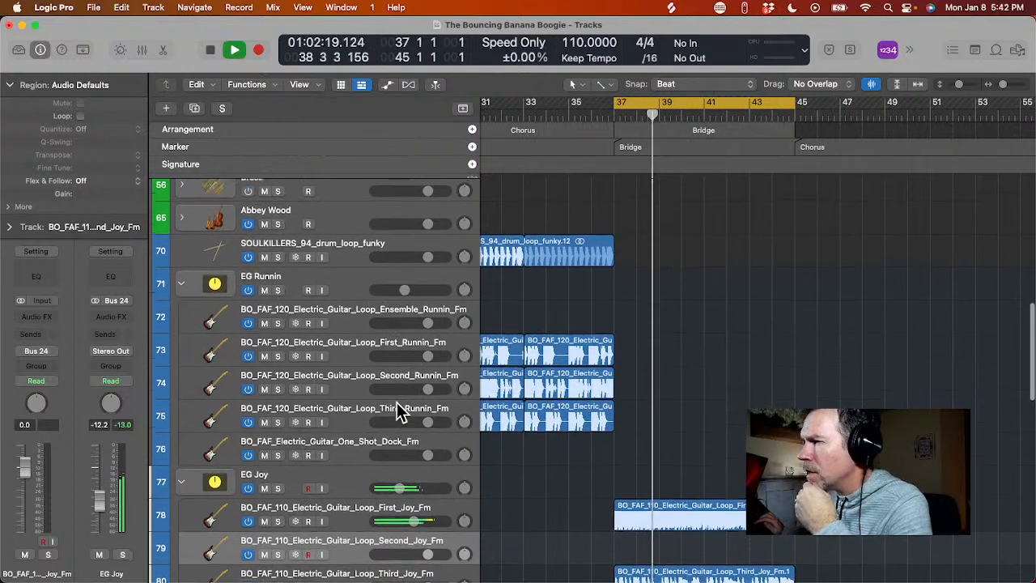
pyautogui.scroll(7, 397, 404)
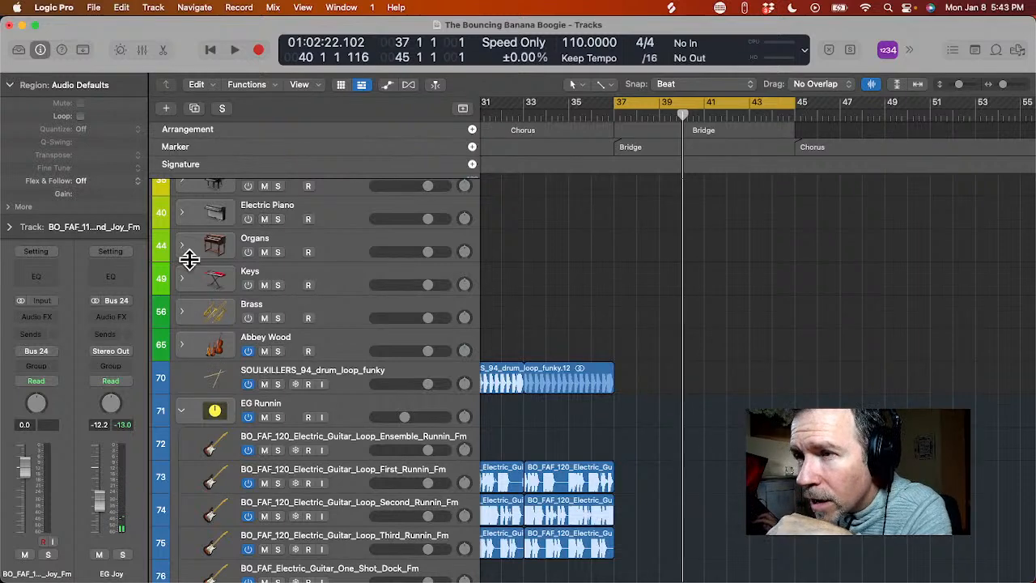
pyautogui.click(349, 8)
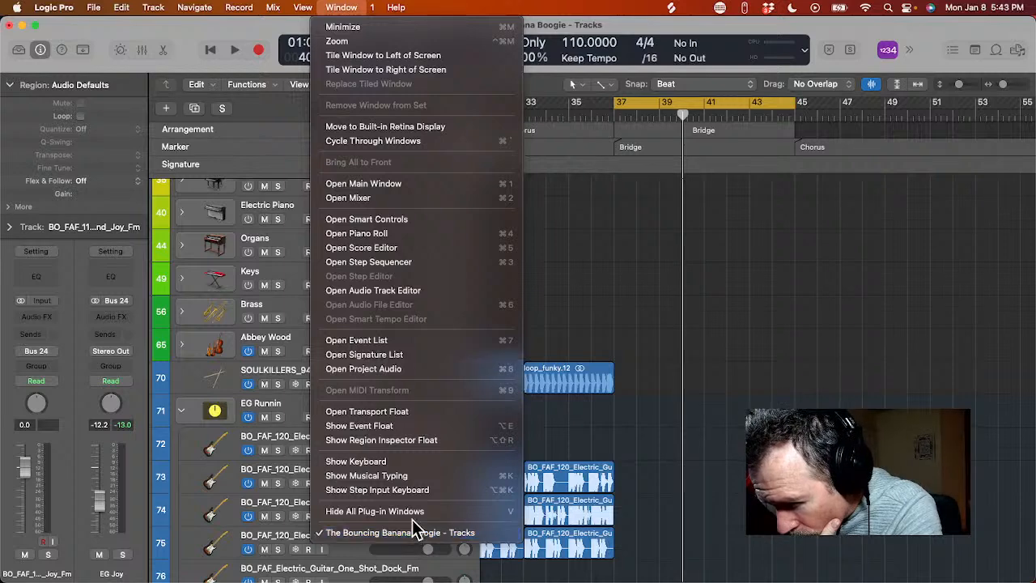
pyautogui.click(413, 461)
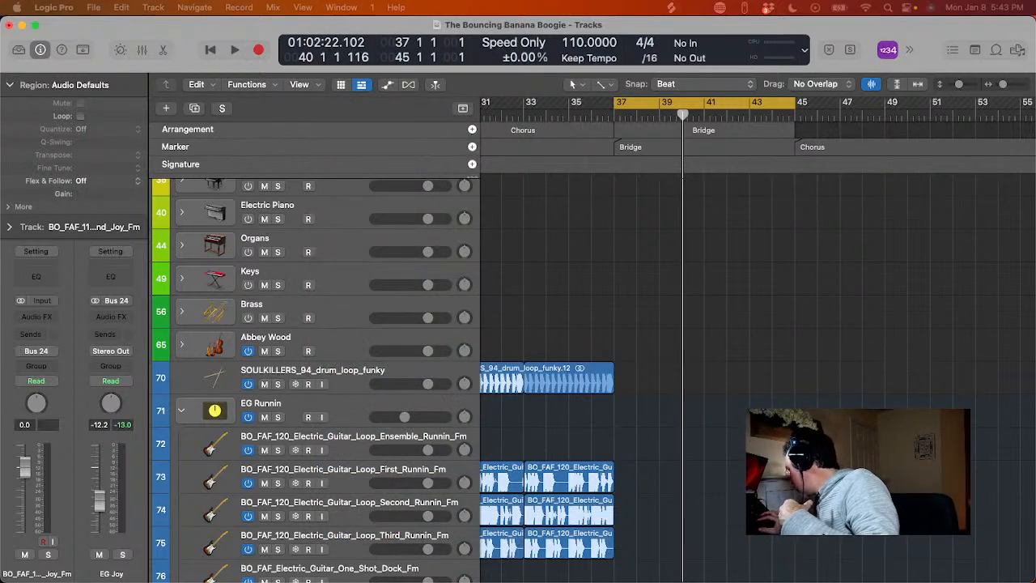
pyautogui.moveTo(882, 582); pyautogui.dragTo(900, 507)
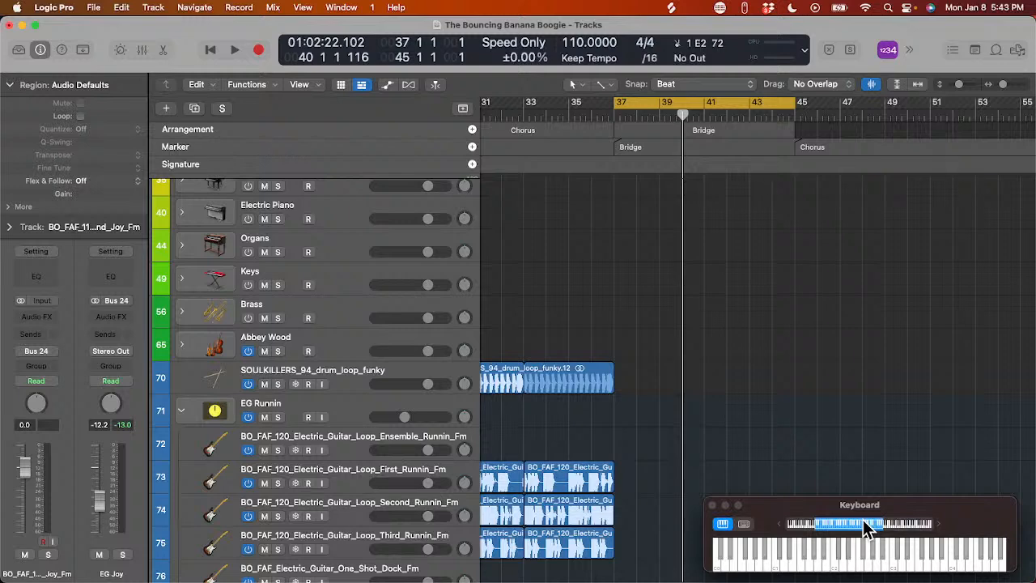
# - Expand the Electric Piano track stack and select its Classic Electric Piano track
pyautogui.scroll(-5, 259, 363)
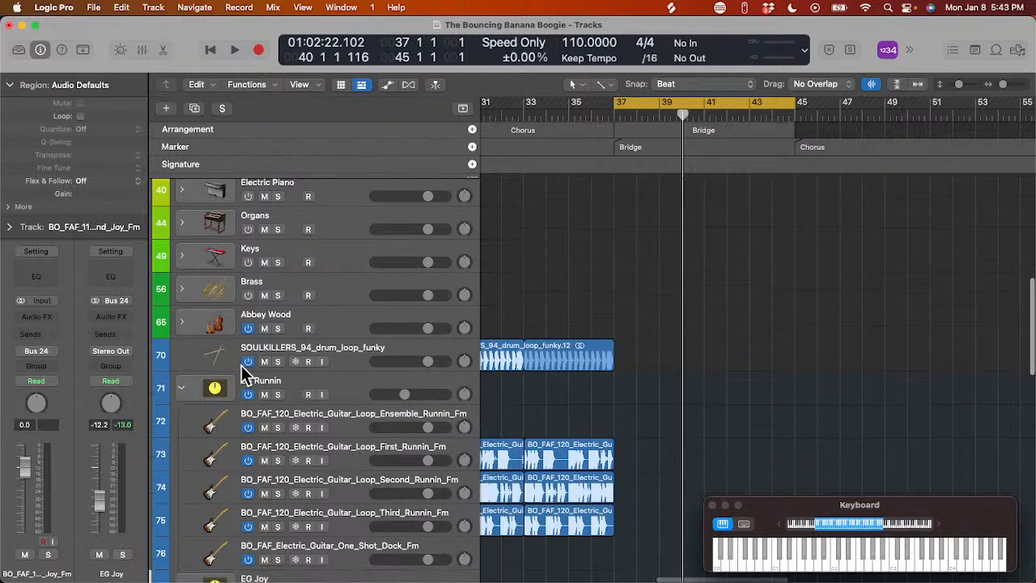
pyautogui.scroll(10, 243, 372)
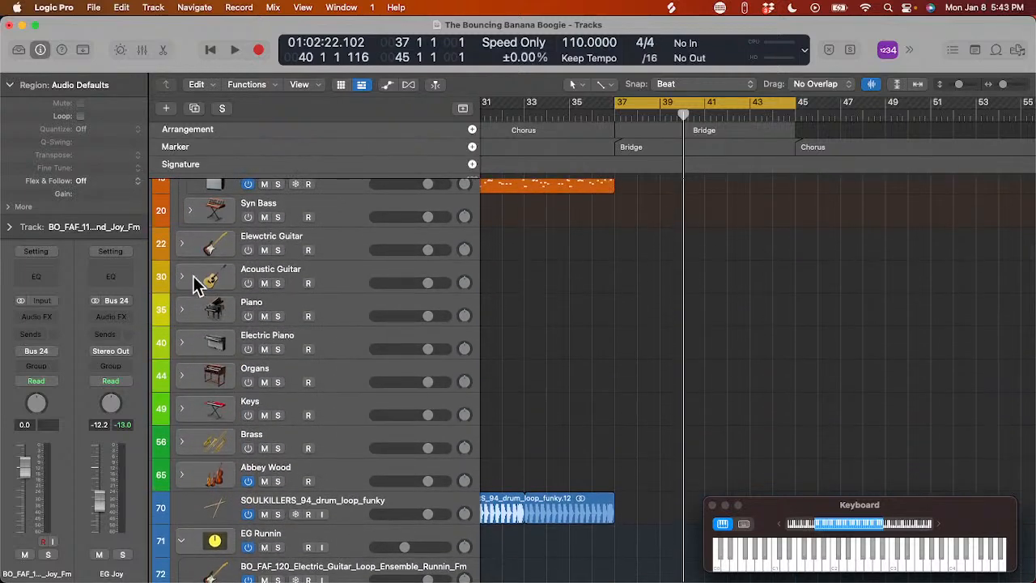
pyautogui.scroll(3, 188, 315)
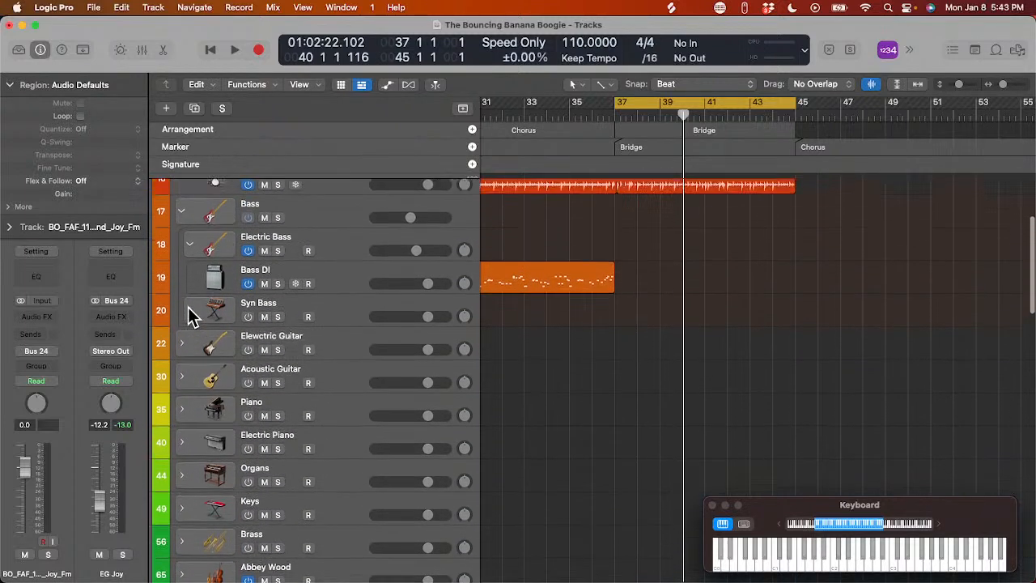
pyautogui.scroll(-4, 188, 306)
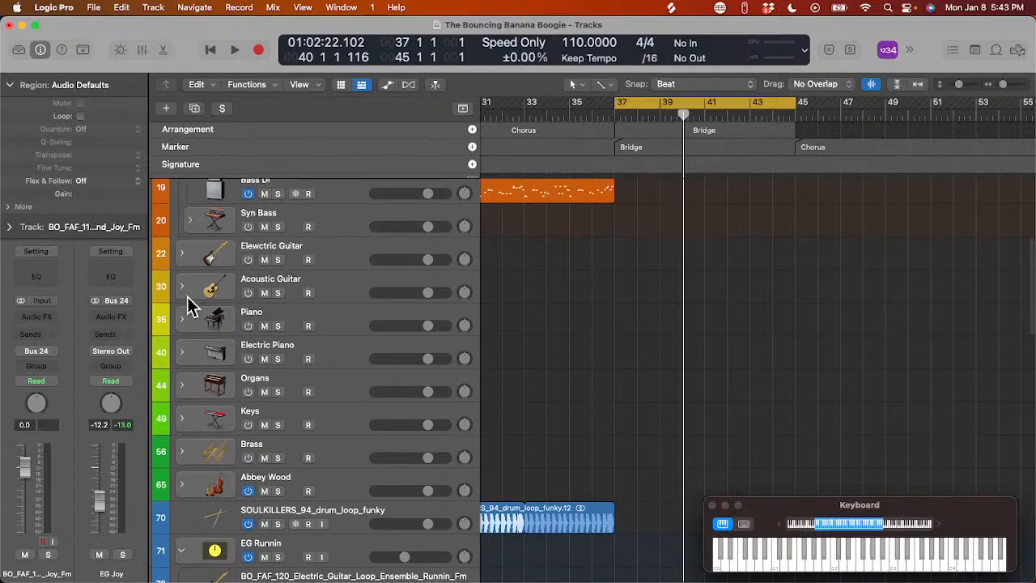
pyautogui.click(182, 323)
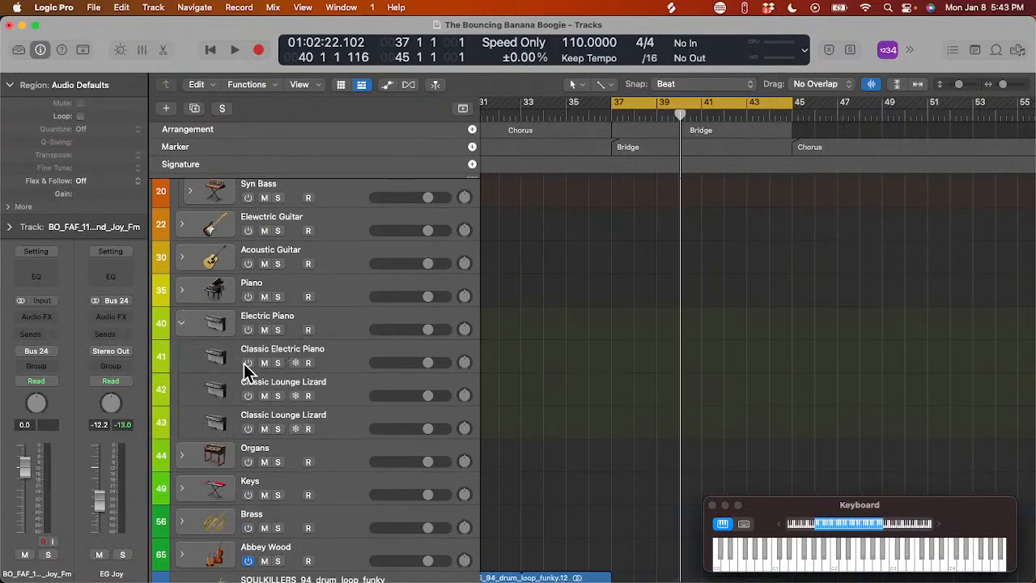
pyautogui.click(214, 361)
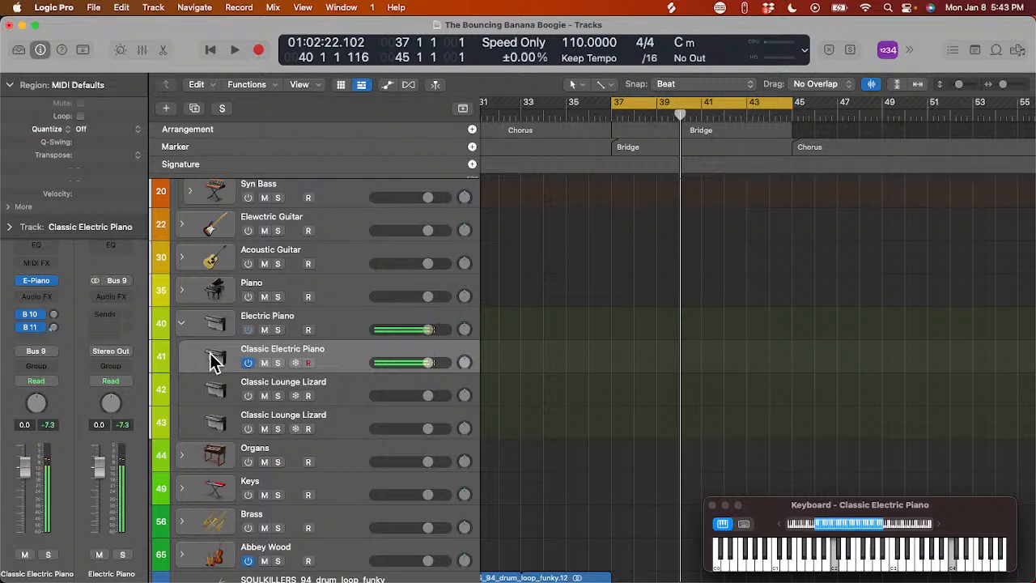
# - Rehearse the electric piano part over the playing bridge and lower the Electric Piano stack's volume to -8.4 dB
pyautogui.press('space')
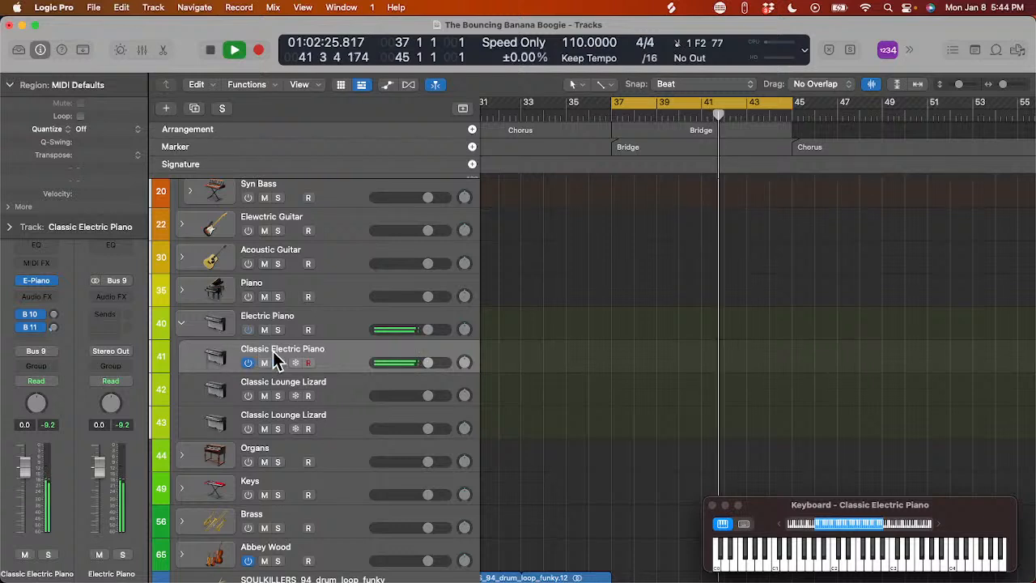
pyautogui.moveTo(422, 330); pyautogui.dragTo(379, 336)
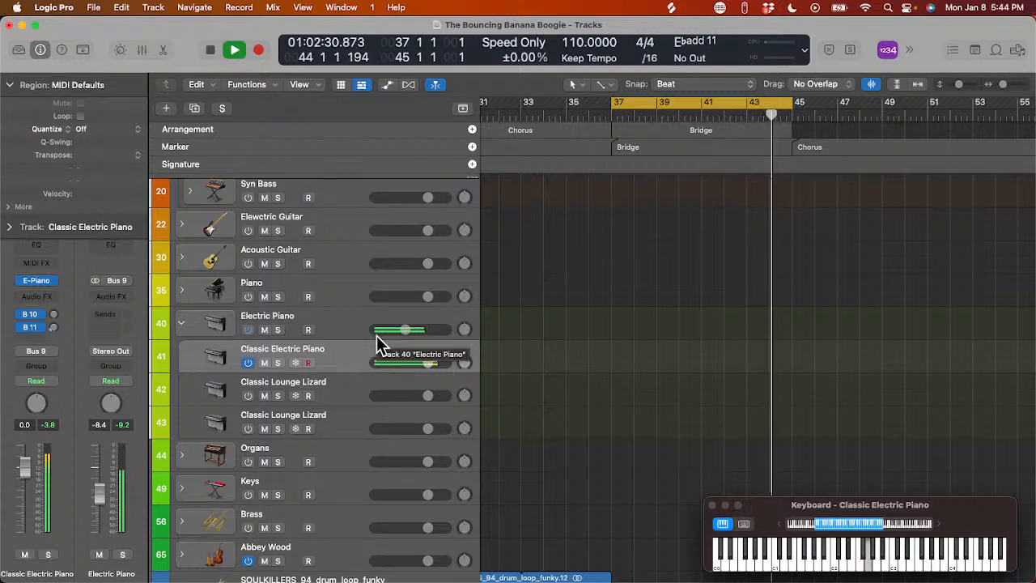
pyautogui.press('space')
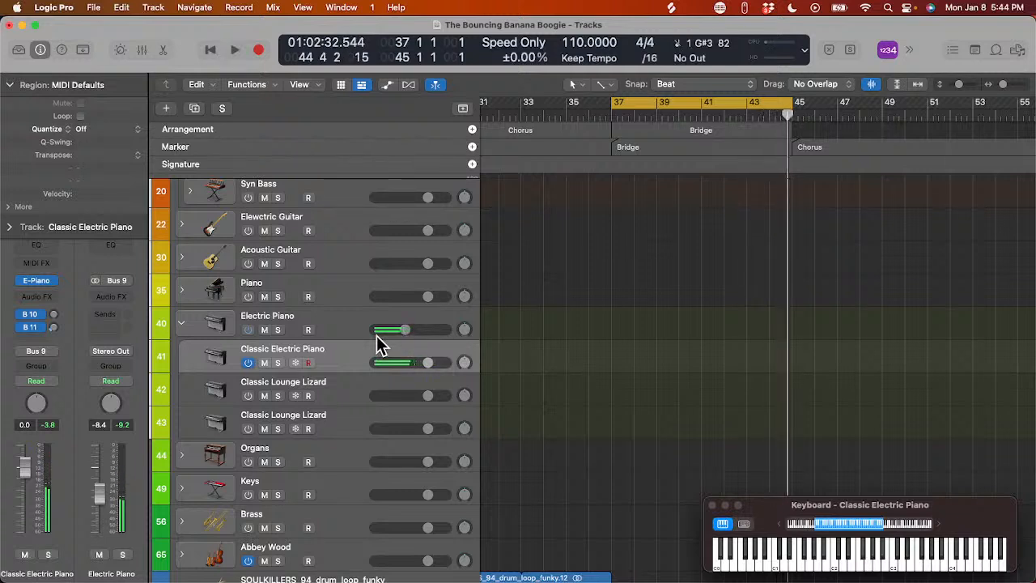
# - Record a Classic Electric Piano part across the bridge from bar 37 to 45 and play it back
pyautogui.press('r')
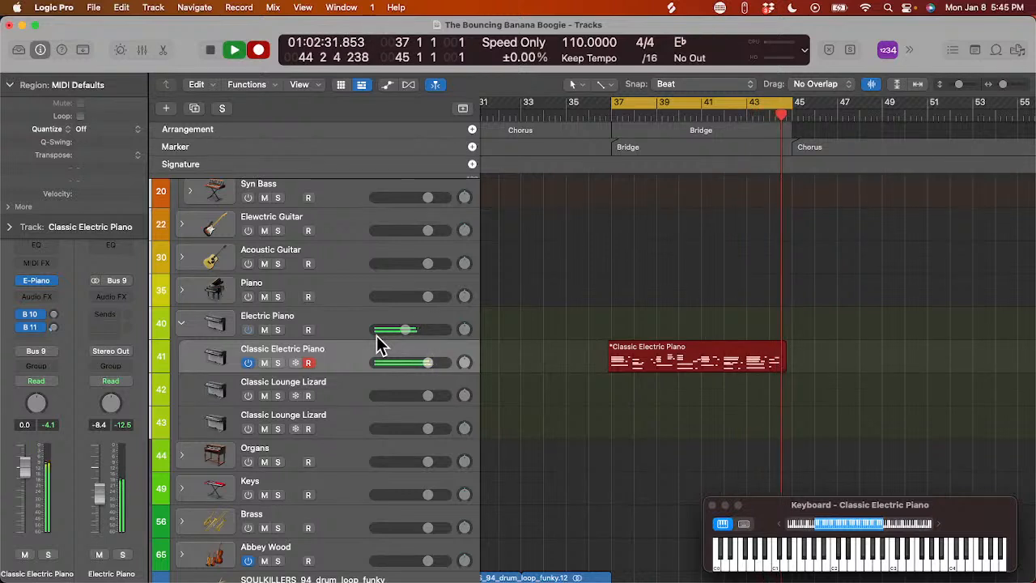
pyautogui.press('space')
pyautogui.press('space')
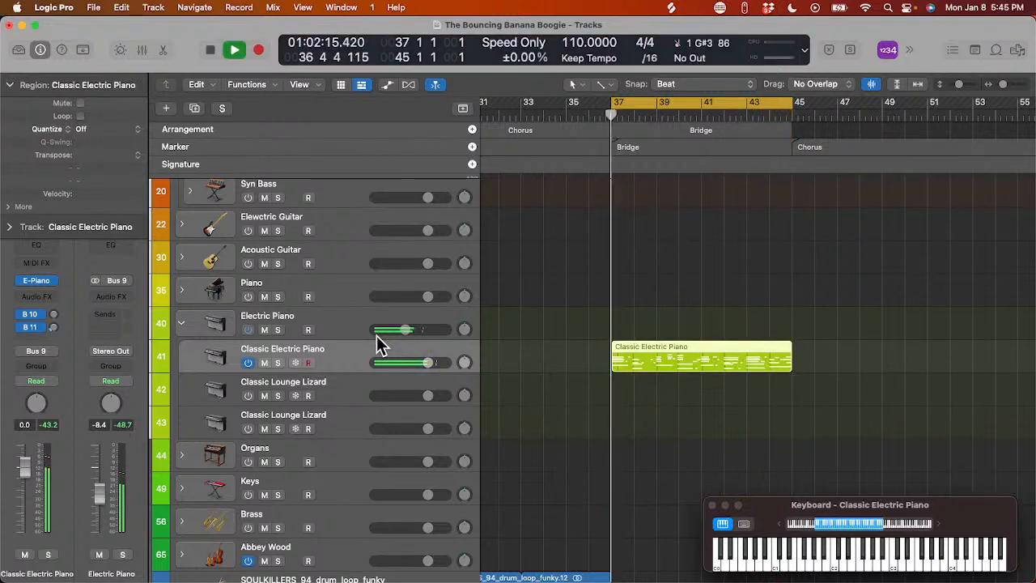
# - Select the Bass DI track and rehearse a bass line over the bridge from bar 37
pyautogui.scroll(6, 391, 387)
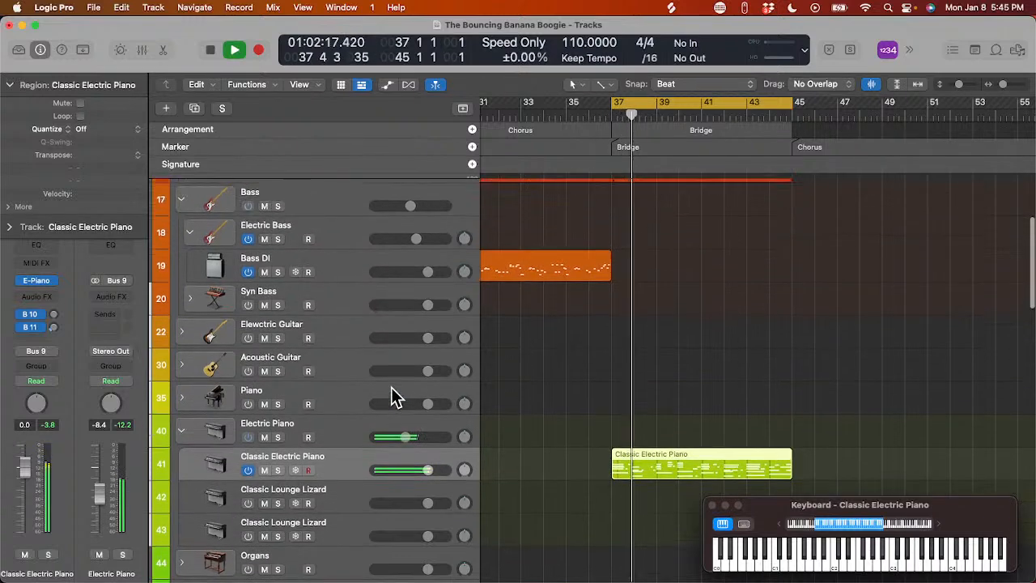
pyautogui.scroll(2, 450, 338)
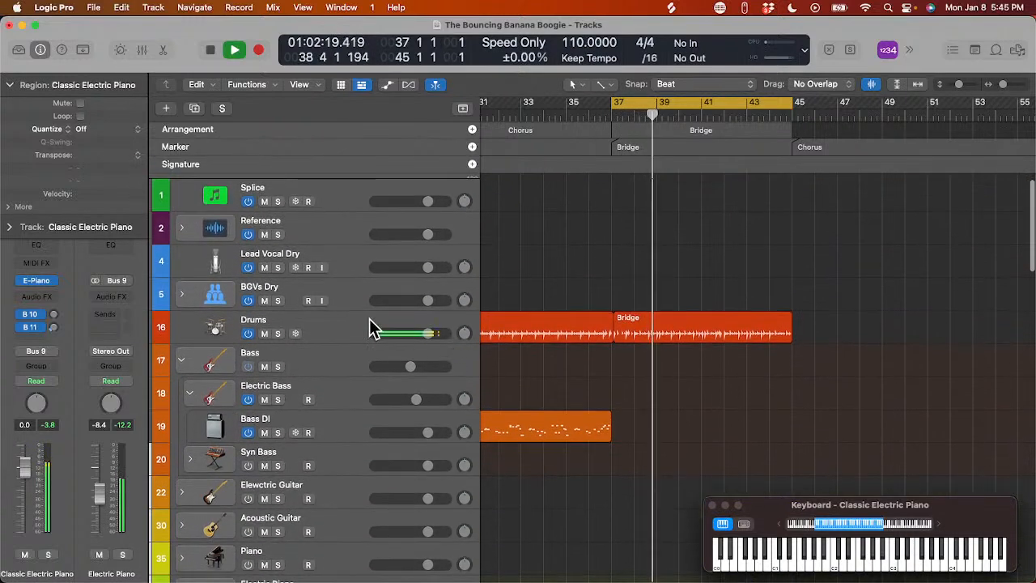
pyautogui.scroll(-4, 337, 343)
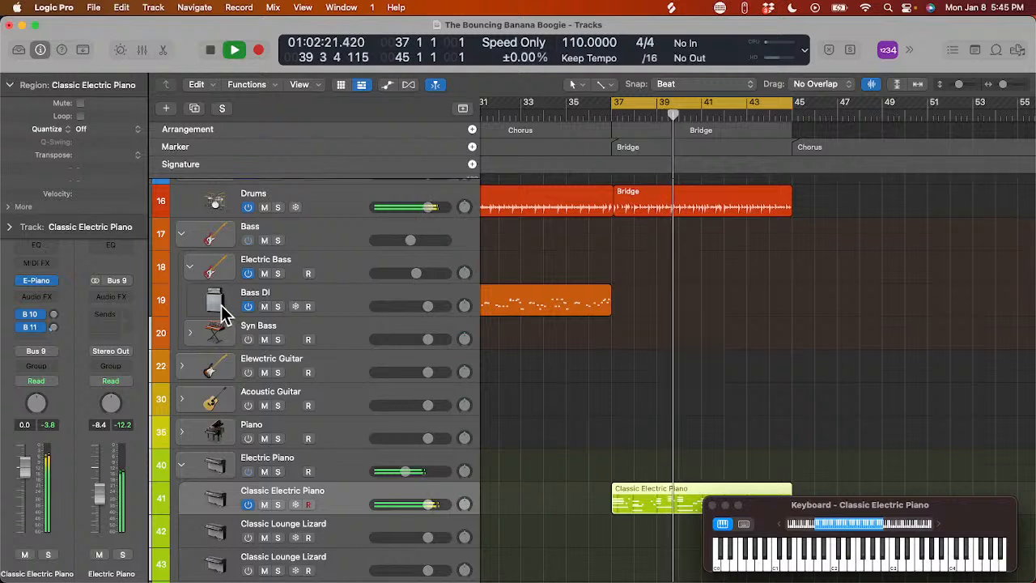
pyautogui.click(212, 306)
pyautogui.press('space')
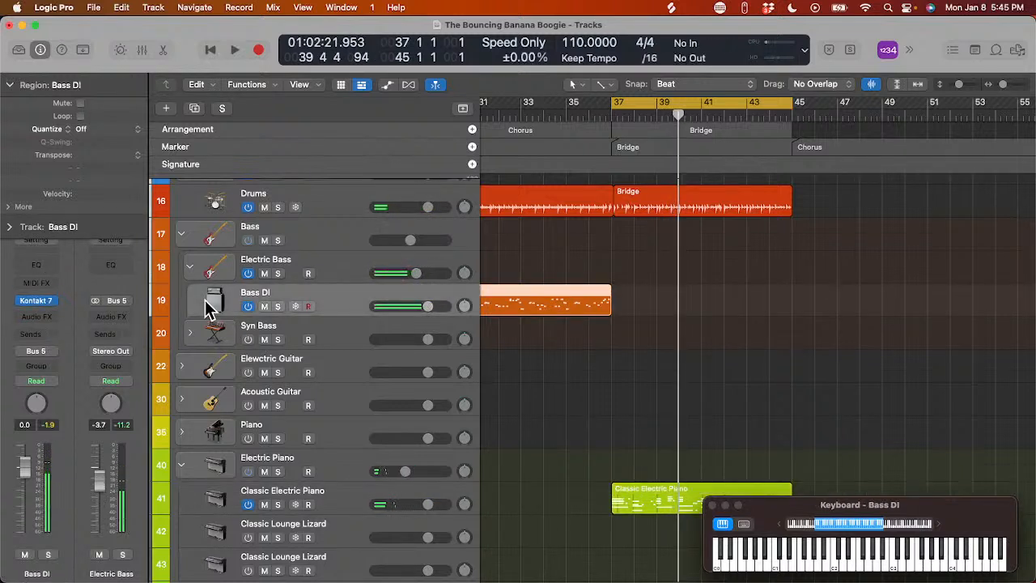
pyautogui.press('space')
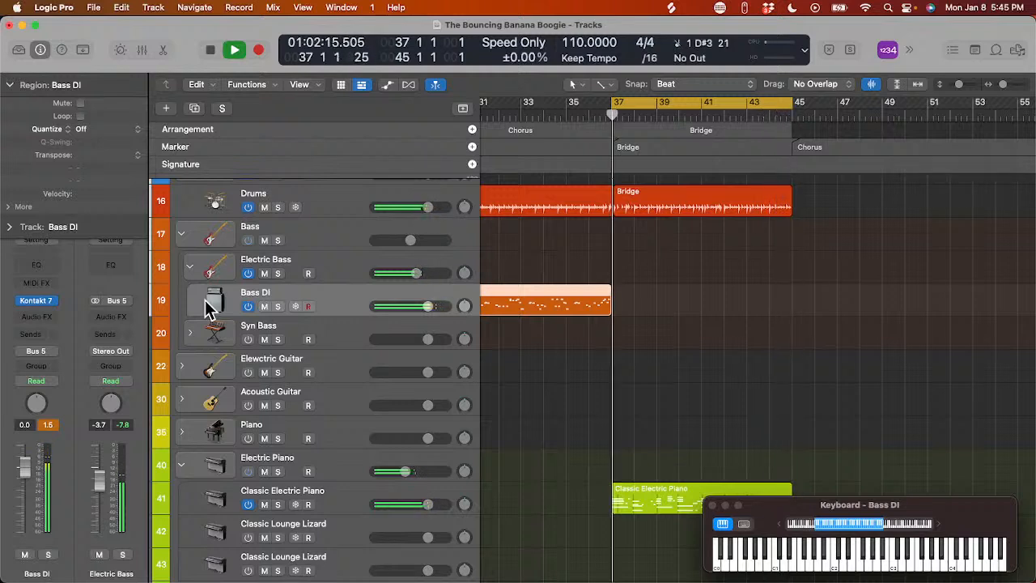
# - Record the bass line on the Bass DI track across the bridge from bar 37 to 45 and replay the section
pyautogui.press('r')
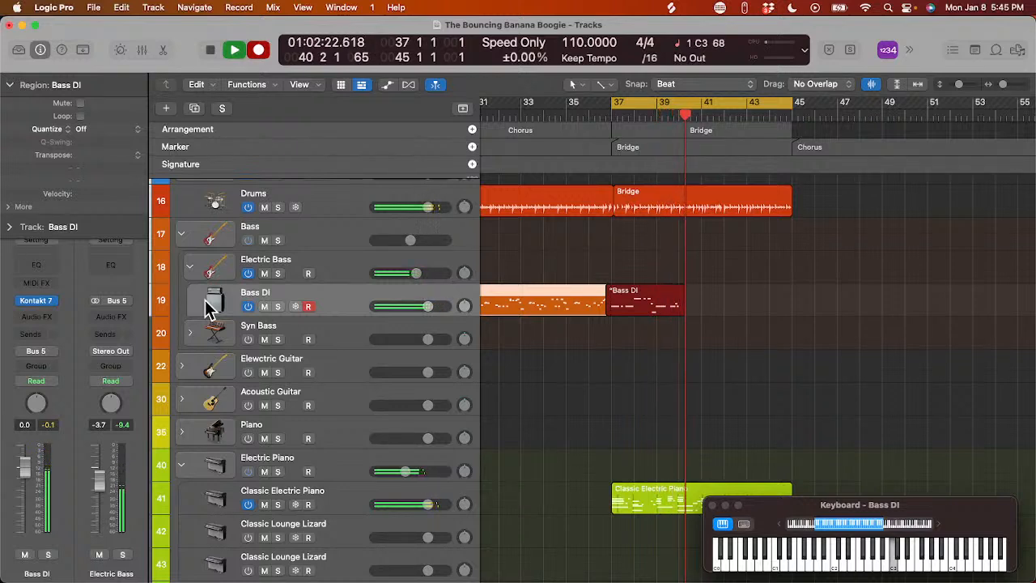
pyautogui.press('super+period')
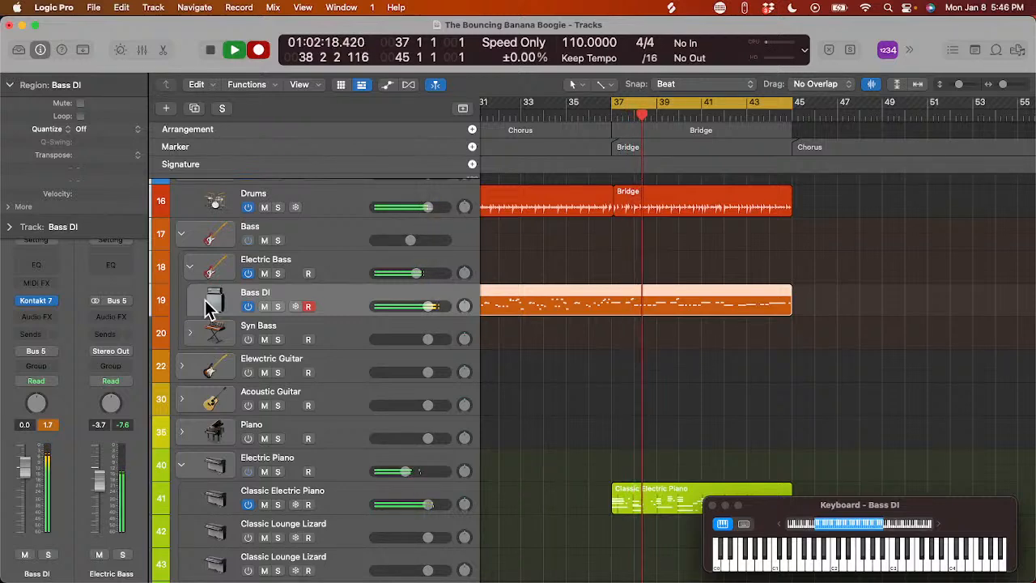
pyautogui.scroll(3, 602, 303)
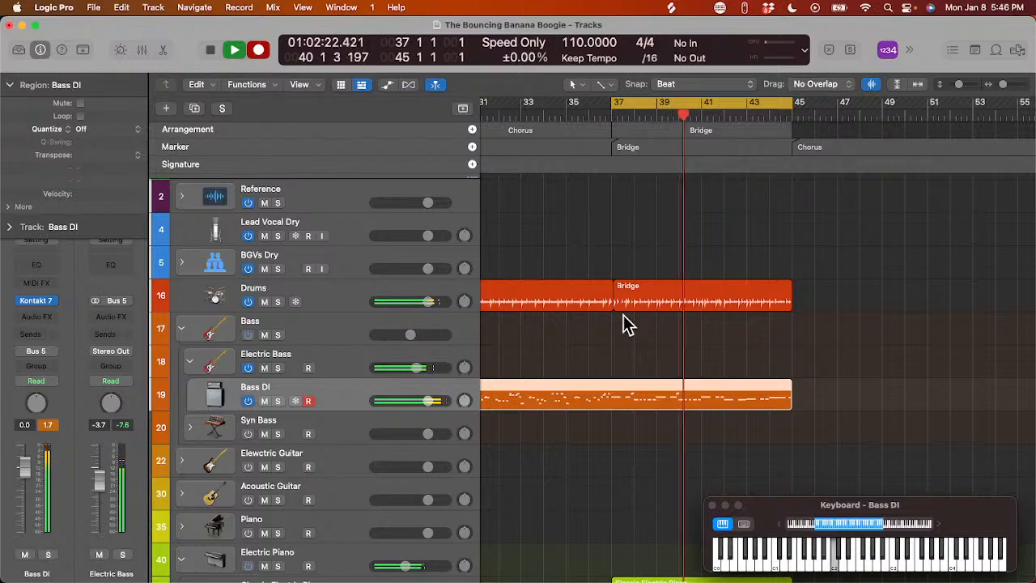
pyautogui.scroll(-4, 467, 376)
pyautogui.scroll(-15, 468, 376)
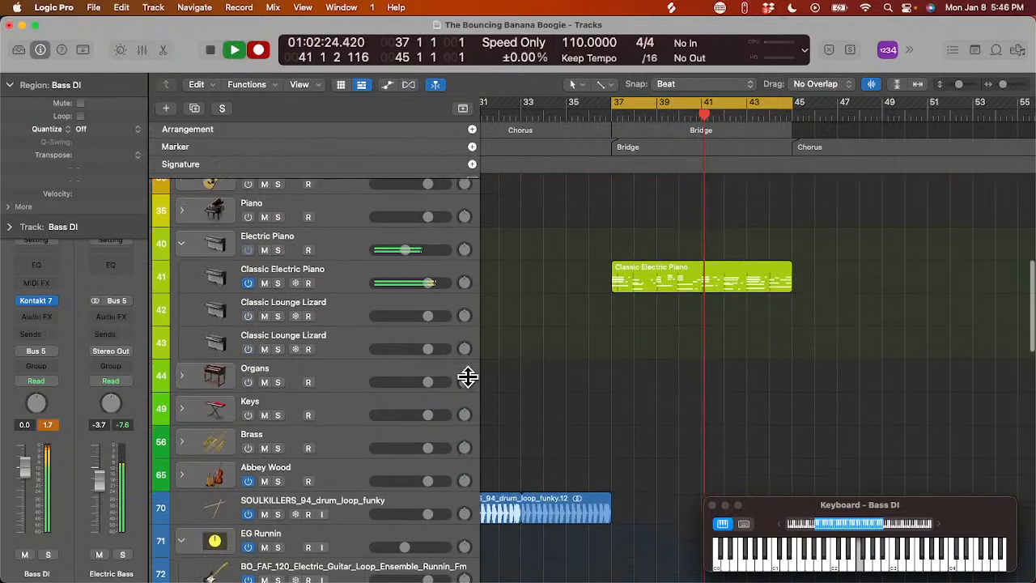
pyautogui.press('space')
pyautogui.press('space')
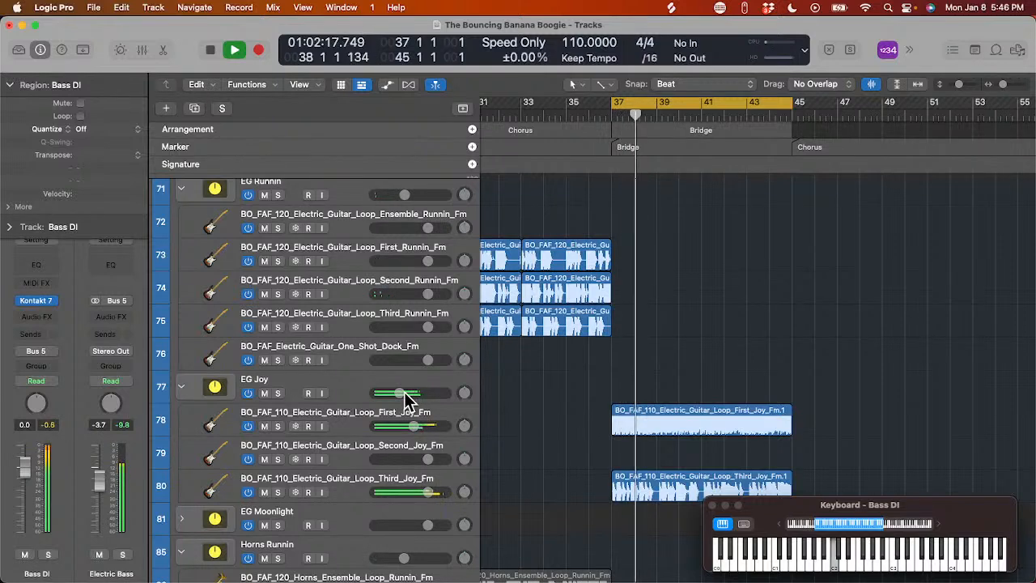
# - Raise the volumes of the EG Joy and Horns Runnin track stacks slightly while the bridge plays
pyautogui.moveTo(399, 393); pyautogui.dragTo(407, 394)
pyautogui.scroll(-6, 407, 402)
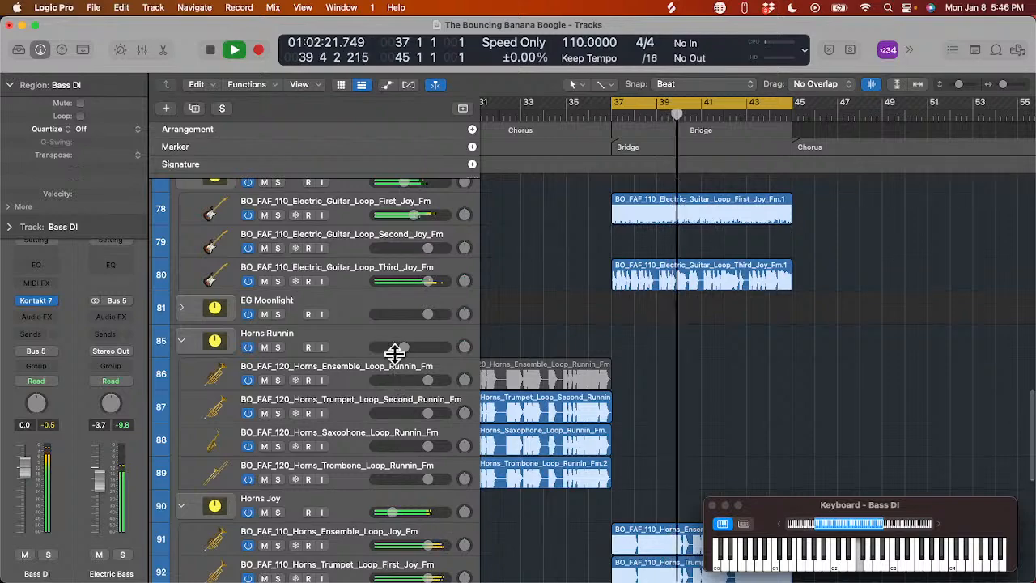
pyautogui.moveTo(403, 347); pyautogui.dragTo(406, 351)
pyautogui.scroll(2, 612, 219)
pyautogui.scroll(10, 615, 220)
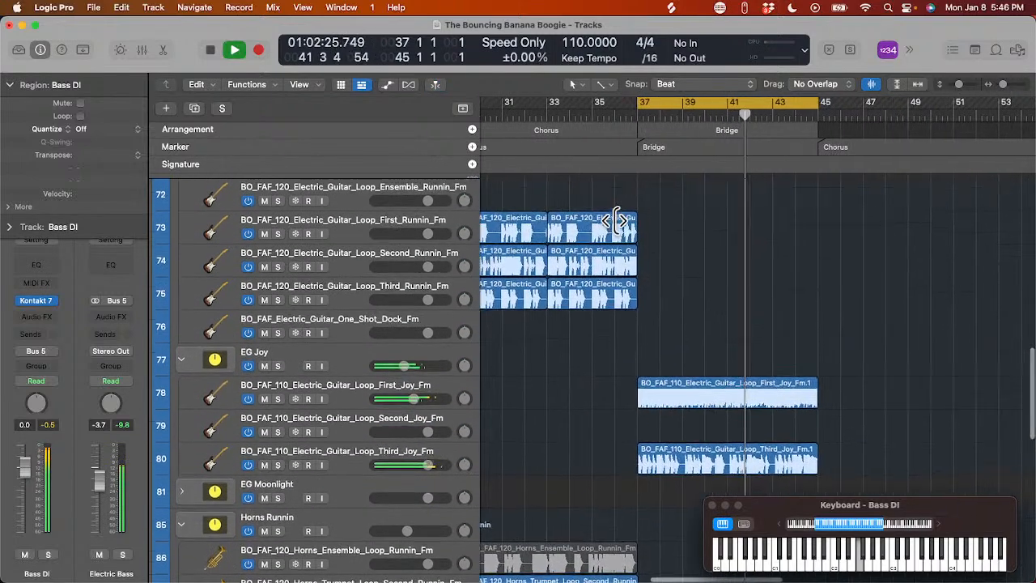
# - Play part of the preceding chorus from around bar 31, stop, and place the playhead at bar 37
pyautogui.hscroll(-2, 614, 220)
pyautogui.press('space')
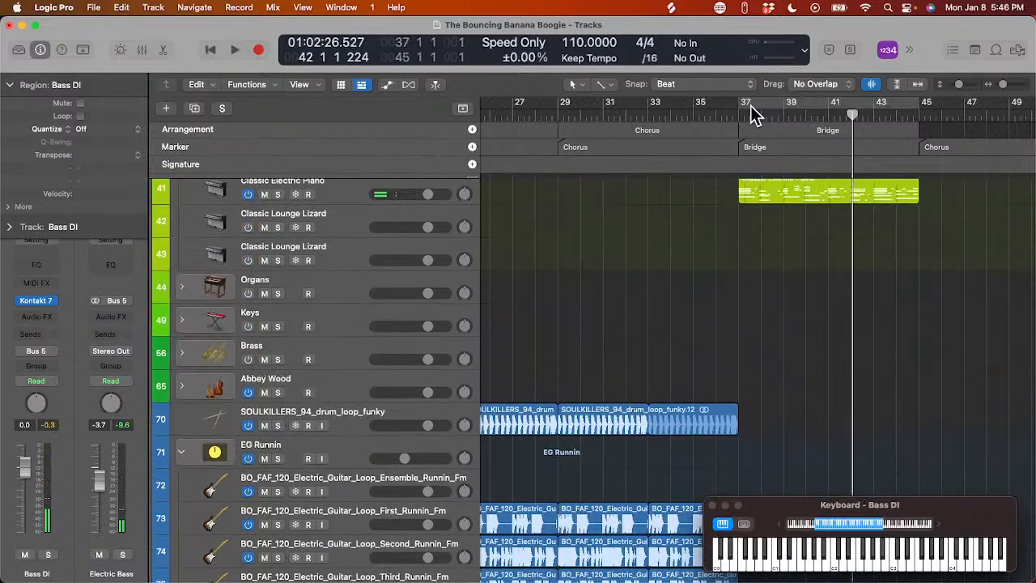
pyautogui.doubleClick(620, 113)
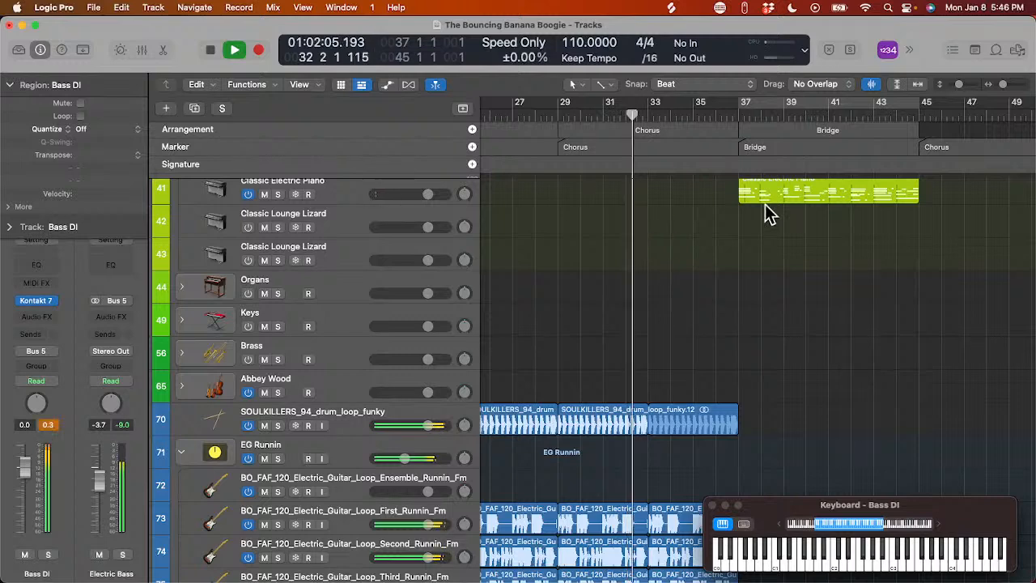
pyautogui.scroll(10, 722, 230)
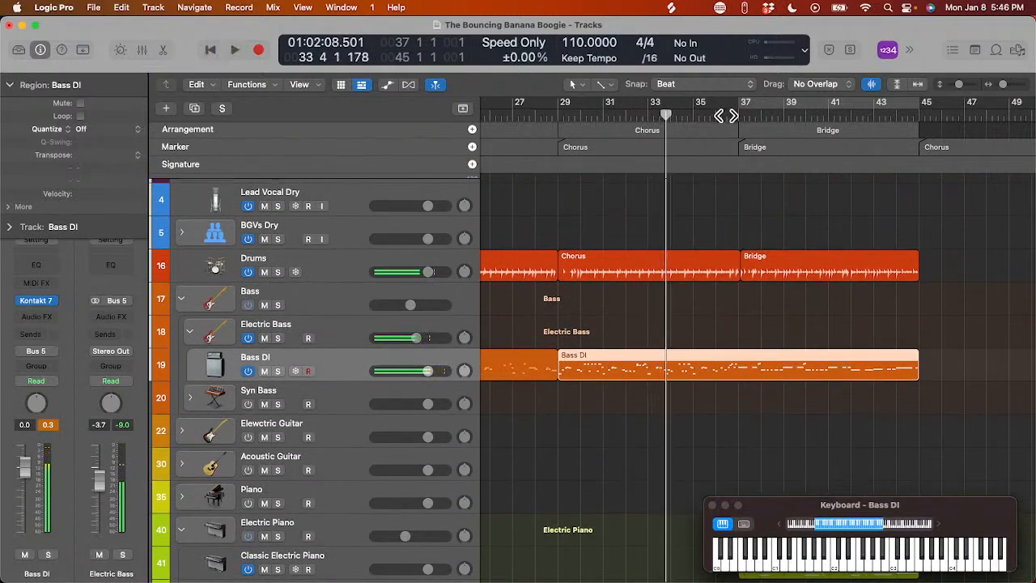
pyautogui.moveTo(724, 113); pyautogui.dragTo(738, 117)
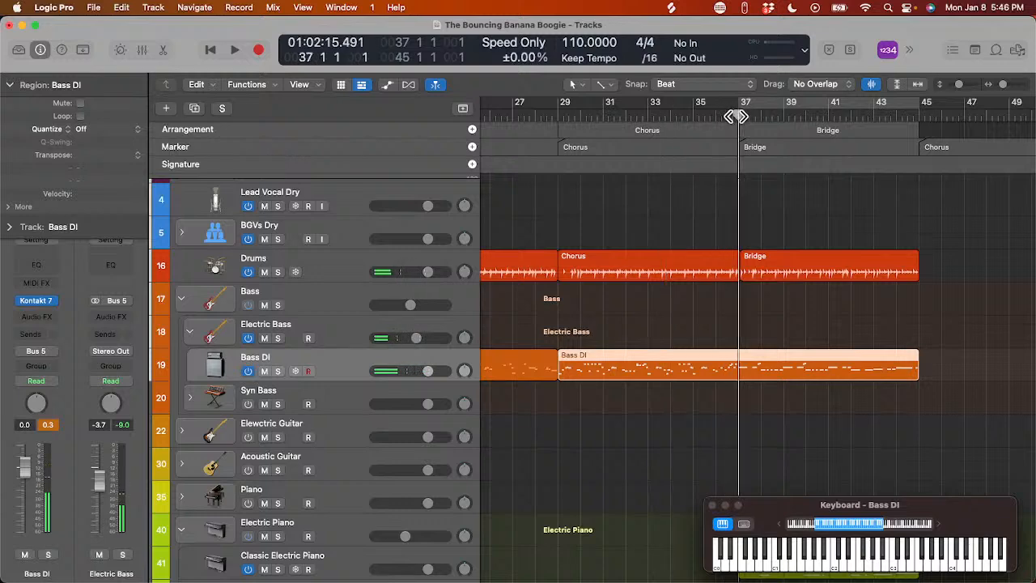
# - Copy the chorus regions on all tracks from bar 13 and paste them at bar 45 after the bridge
pyautogui.hscroll(-10, 566, 217)
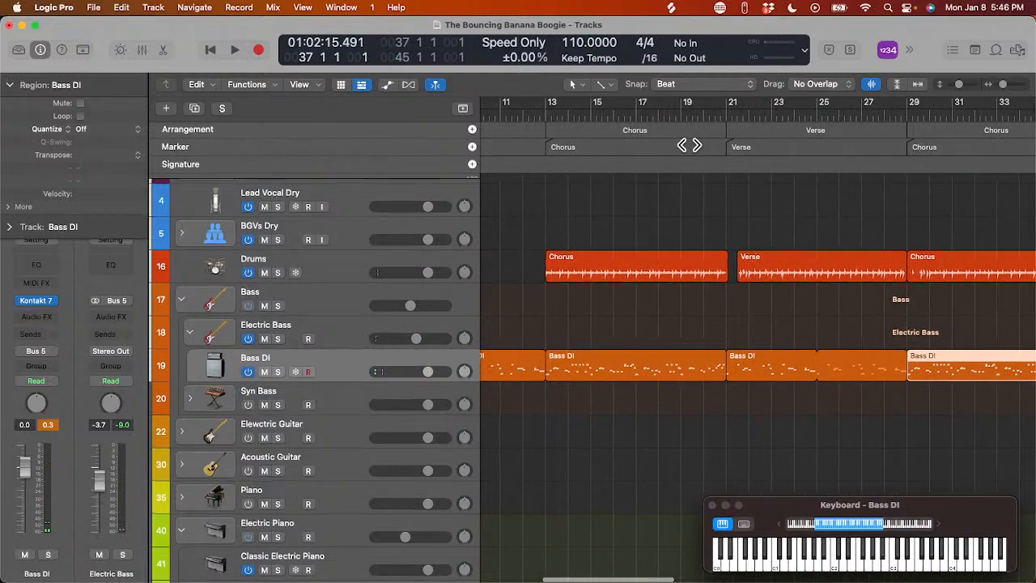
pyautogui.moveTo(571, 232); pyautogui.dragTo(707, 580)
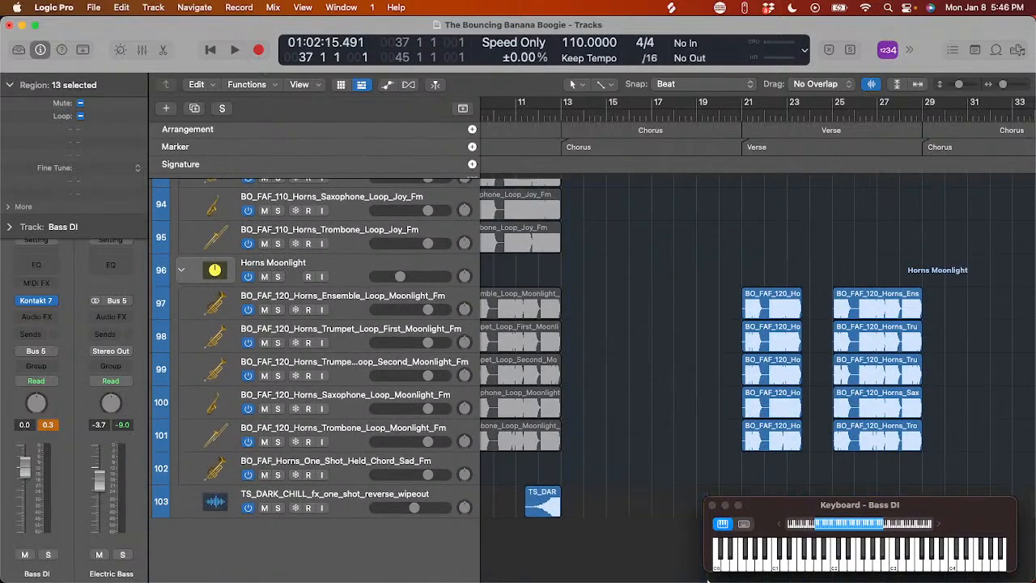
pyautogui.hscroll(15, 761, 212)
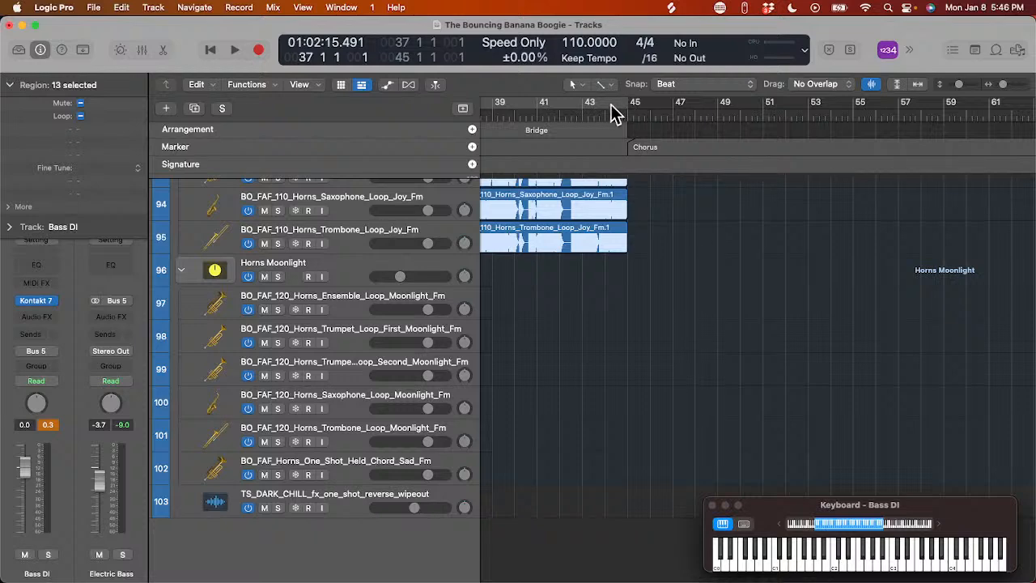
pyautogui.moveTo(611, 115); pyautogui.dragTo(630, 117)
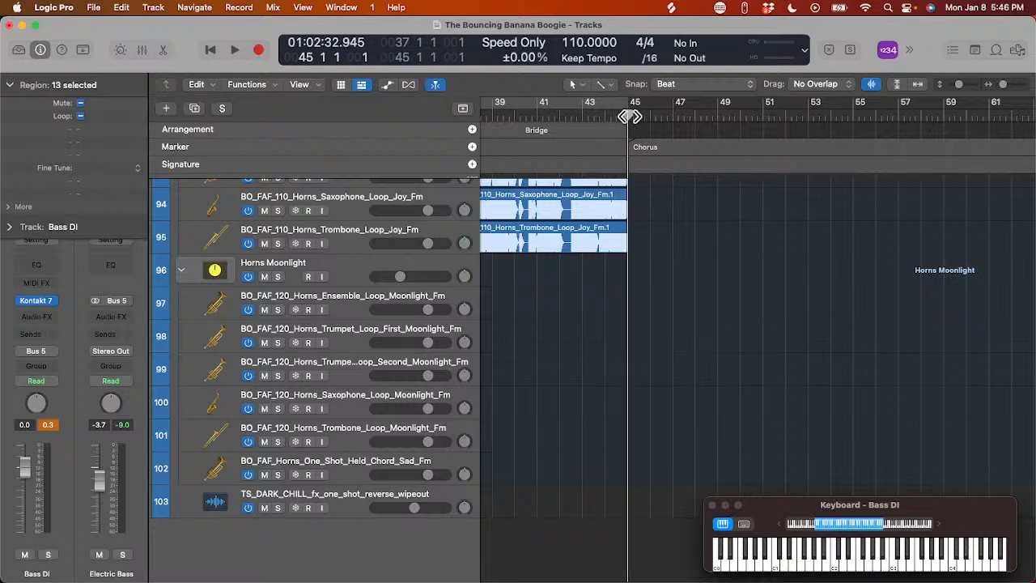
pyautogui.press('super+v')
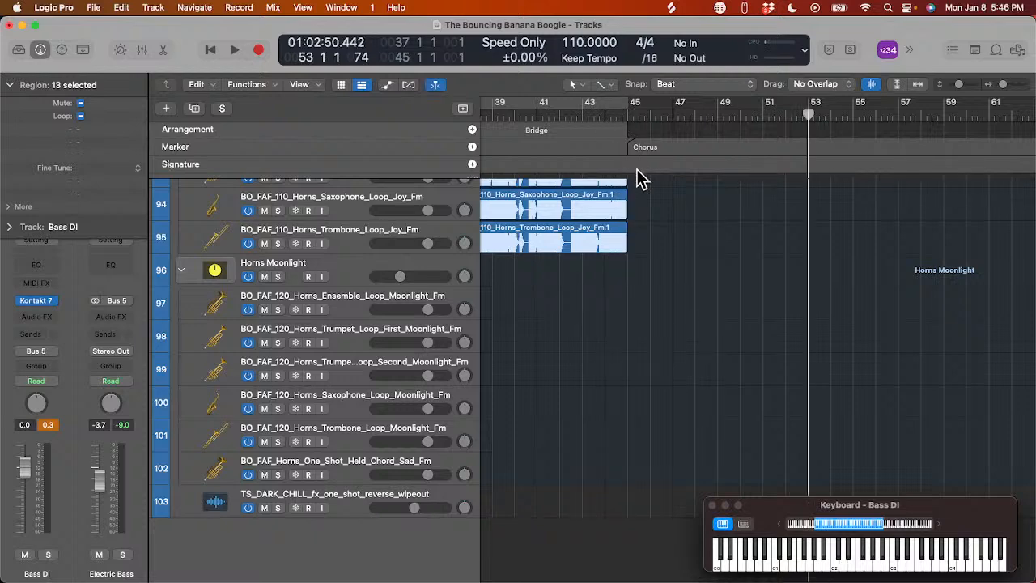
pyautogui.scroll(15, 647, 270)
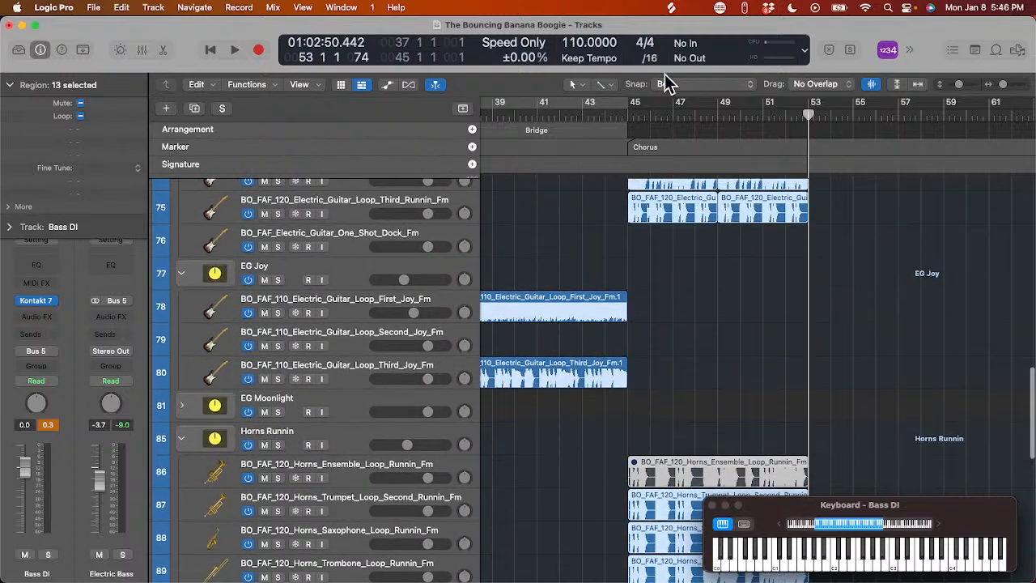
# - Add an arrangement section after the bridge at bar 45 and set its type to Chorus
pyautogui.click(471, 130)
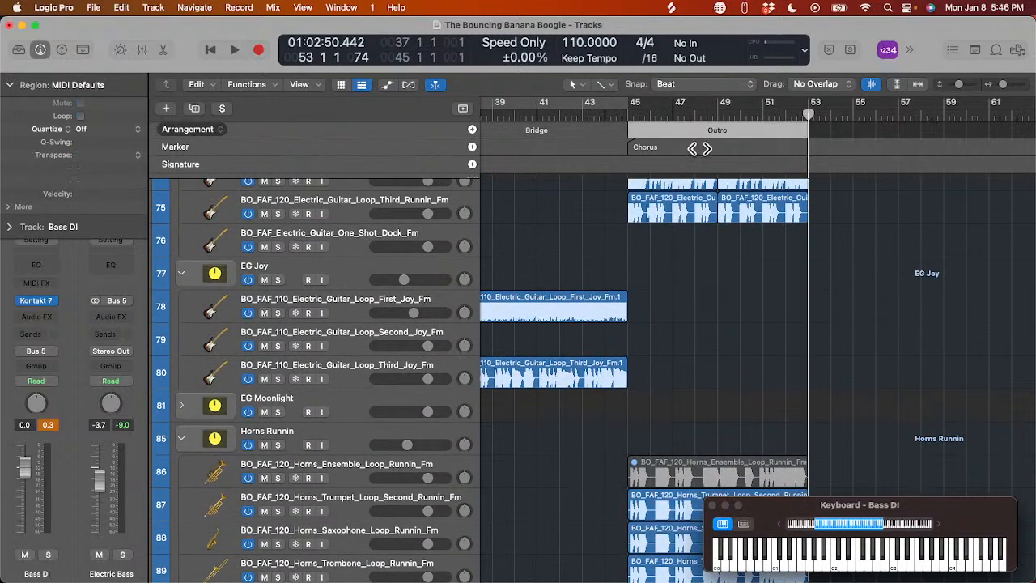
pyautogui.click(692, 134)
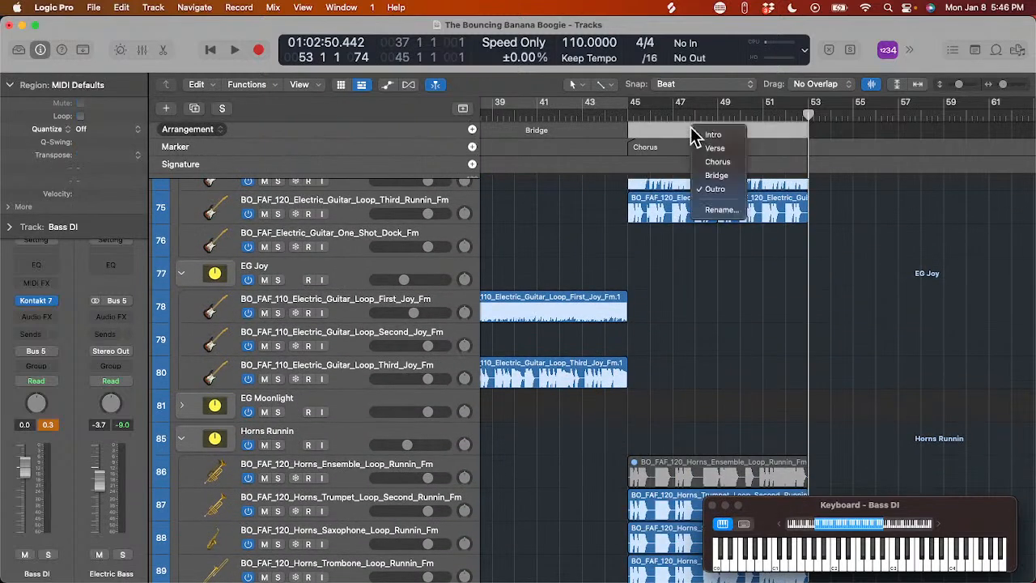
pyautogui.click(717, 162)
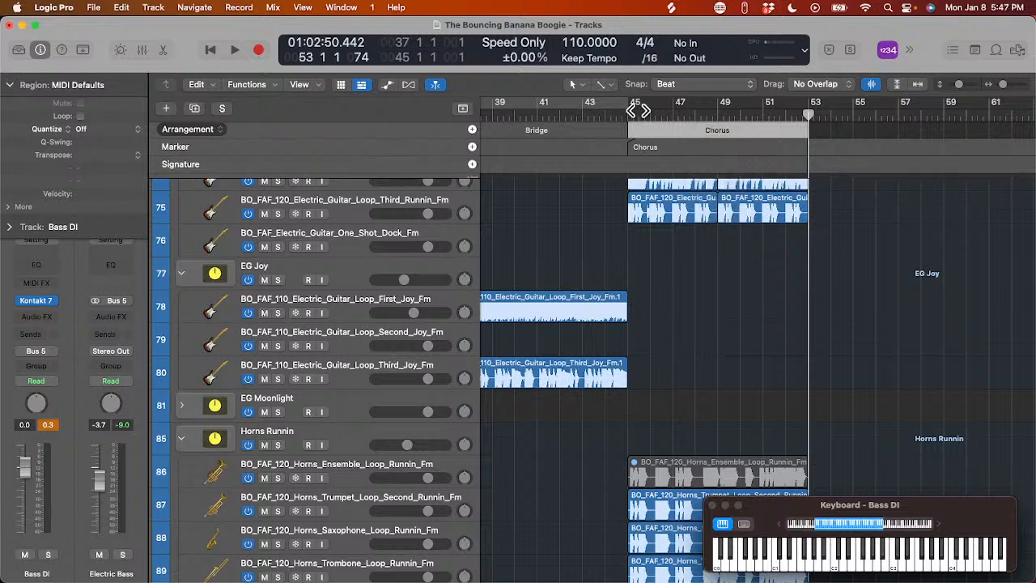
# - Play the transition from the end of the bridge through the new chorus and stop just before bar 53
pyautogui.click(621, 117)
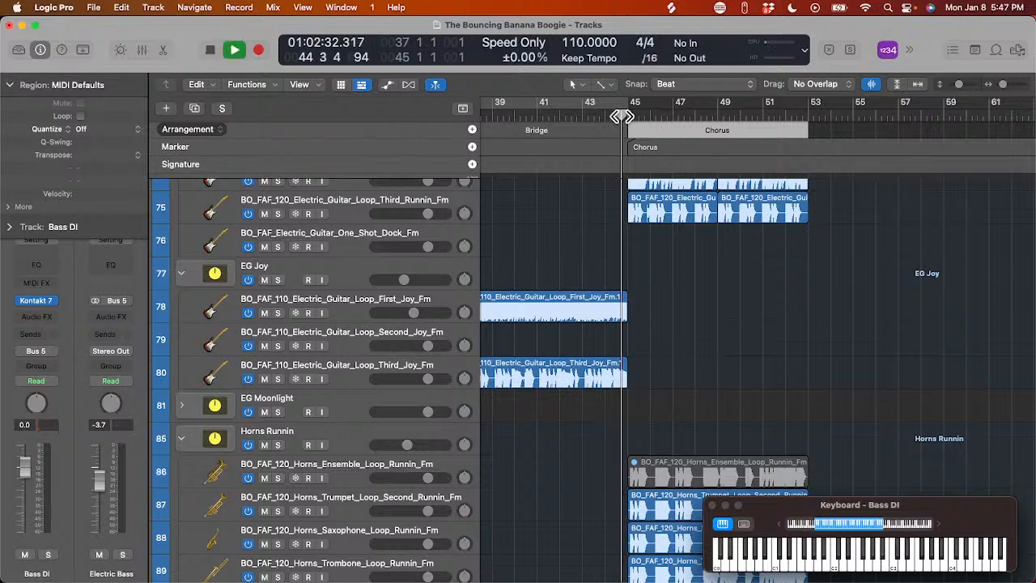
pyautogui.hscroll(2, 711, 174)
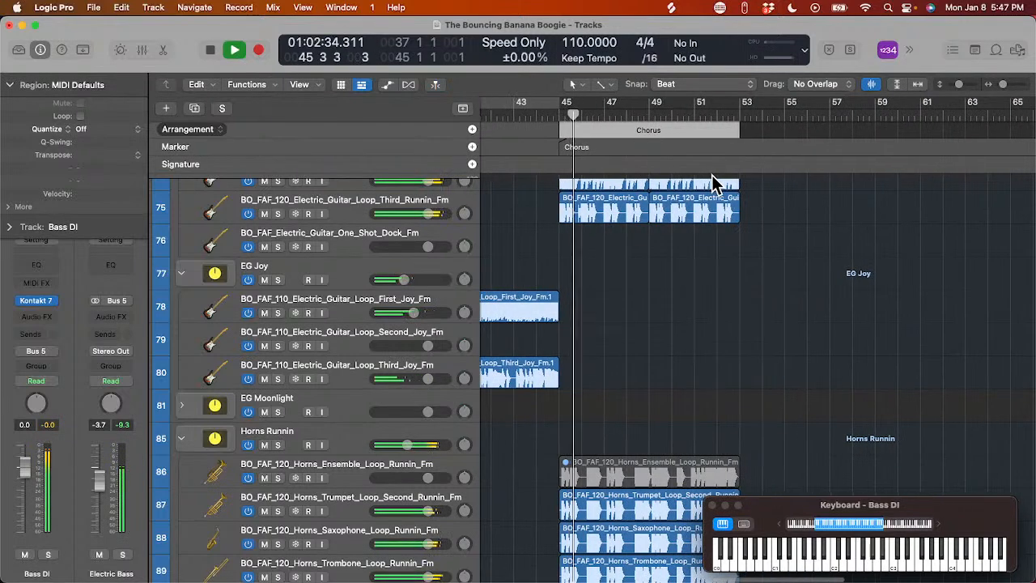
pyautogui.hscroll(2, 711, 175)
pyautogui.scroll(1, 714, 183)
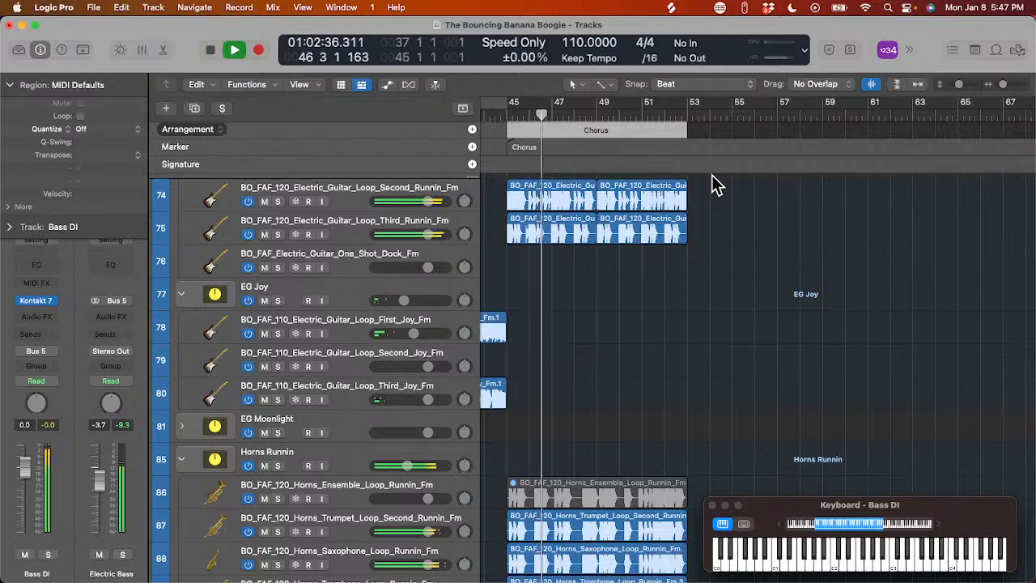
pyautogui.hscroll(1, 714, 183)
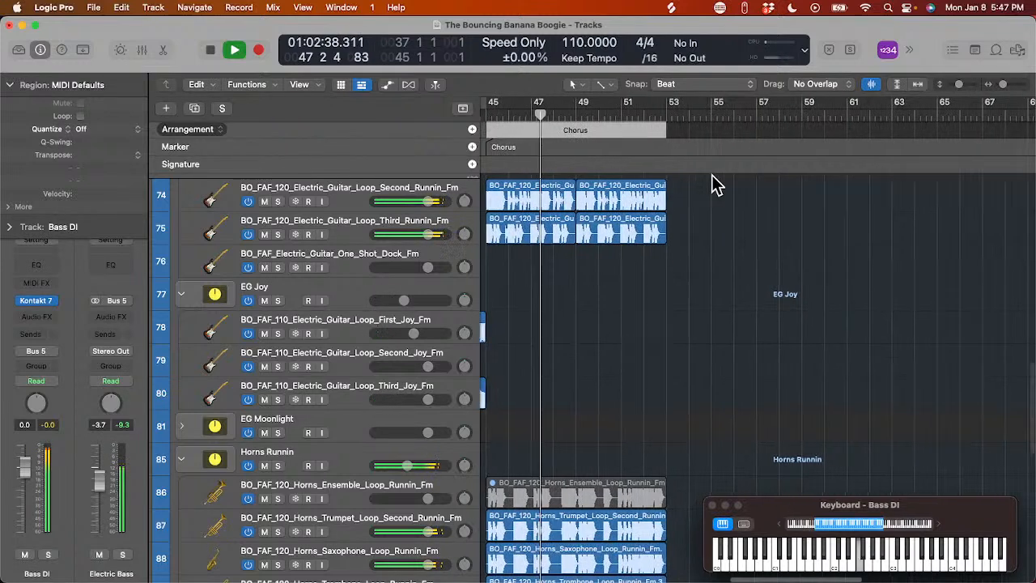
pyautogui.hscroll(2, 713, 184)
pyautogui.scroll(1, 713, 184)
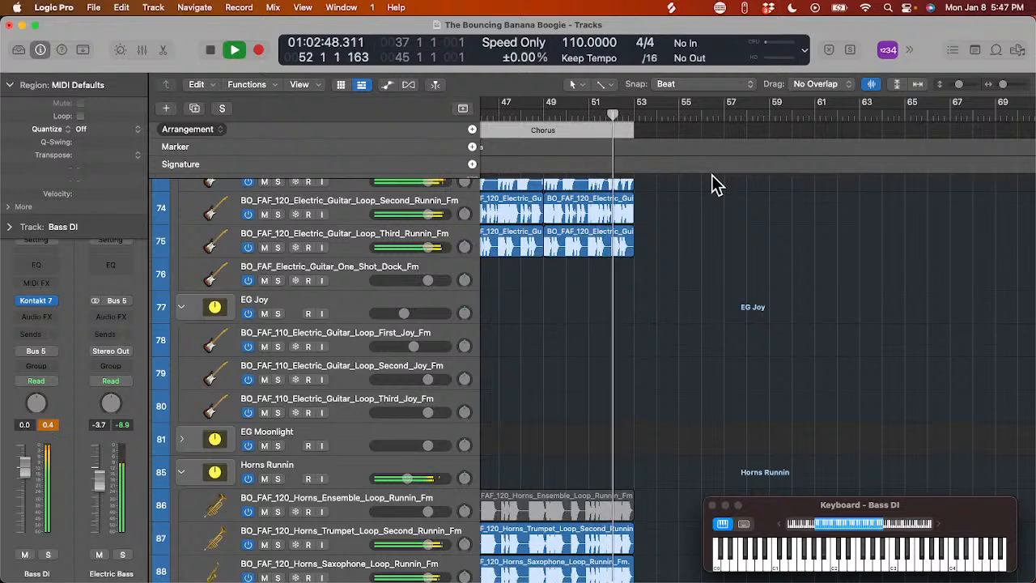
pyautogui.press('space')
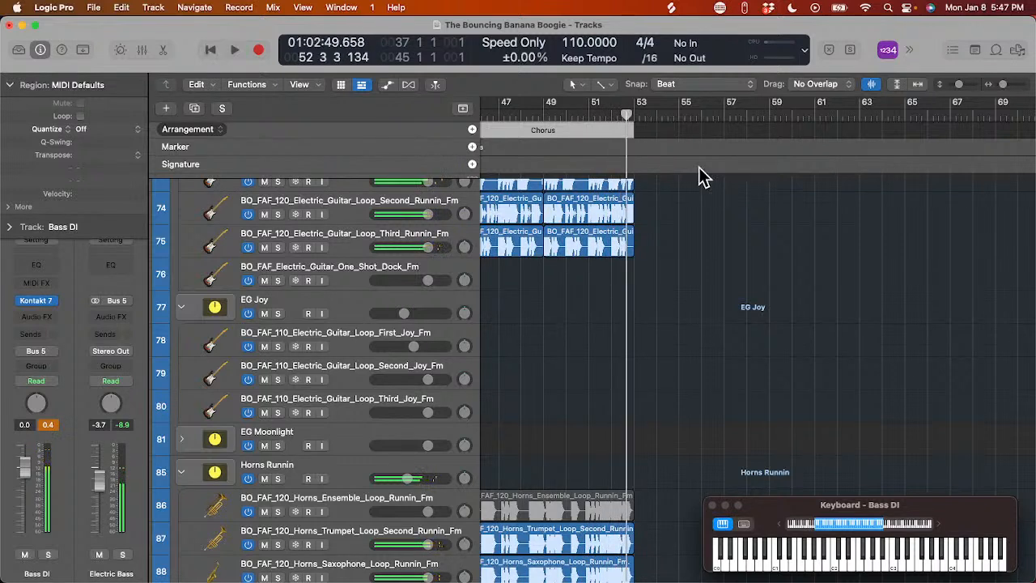
# - Add an arrangement section after the last chorus at bar 53 and set its type to Outro
pyautogui.click(472, 130)
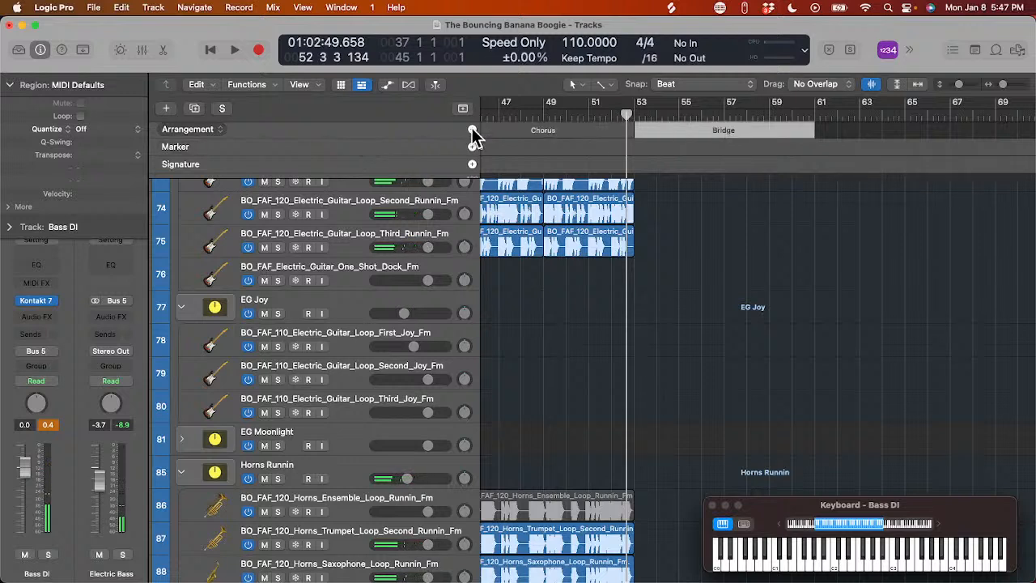
pyautogui.click(705, 129)
pyautogui.click(728, 190)
# - Select all chorus regions from bar 45 to 53 and copy them into the outro starting at bar 53
pyautogui.scroll(10, 643, 209)
pyautogui.hscroll(-2, 644, 209)
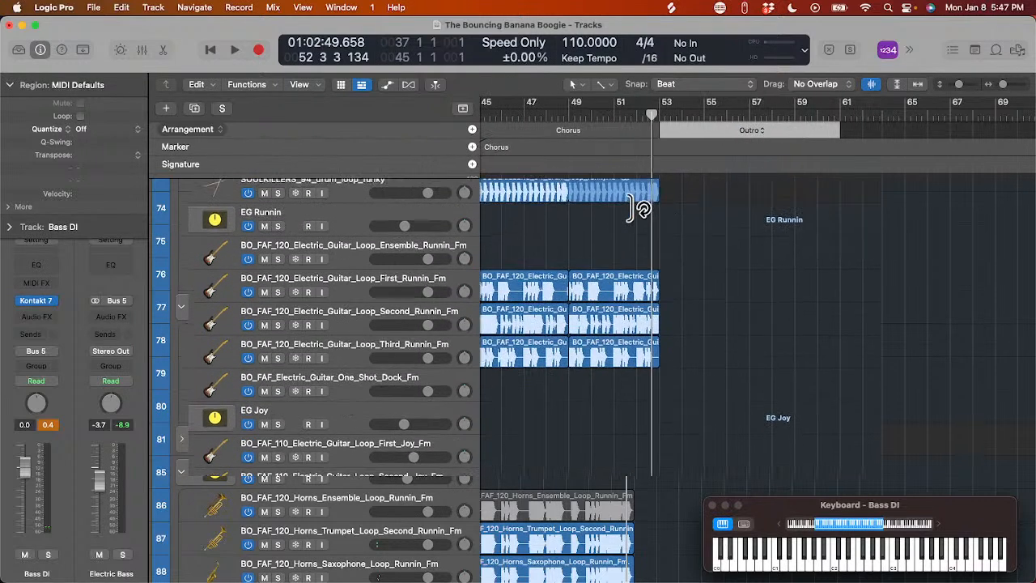
pyautogui.hscroll(-3, 637, 208)
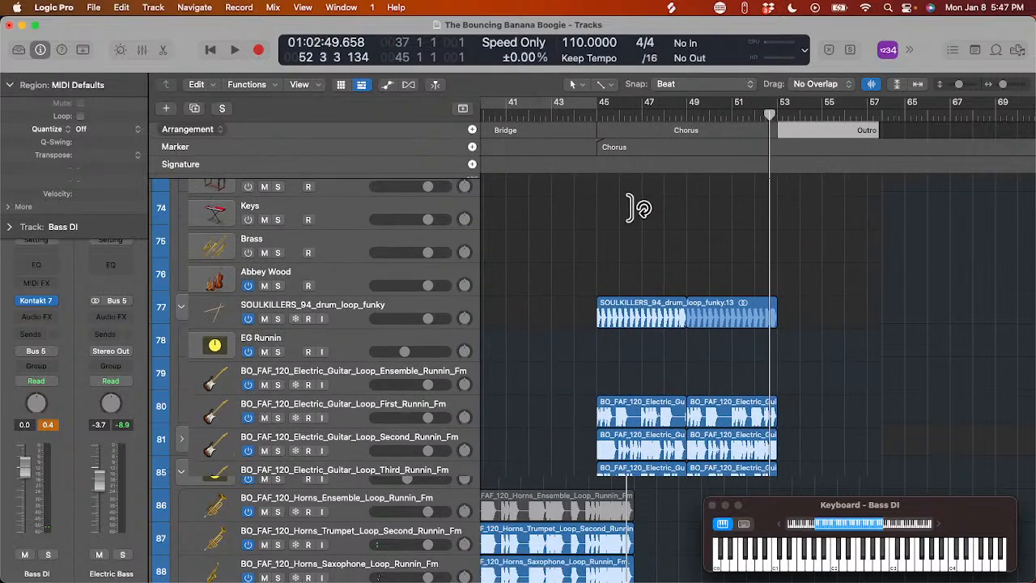
pyautogui.scroll(15, 632, 205)
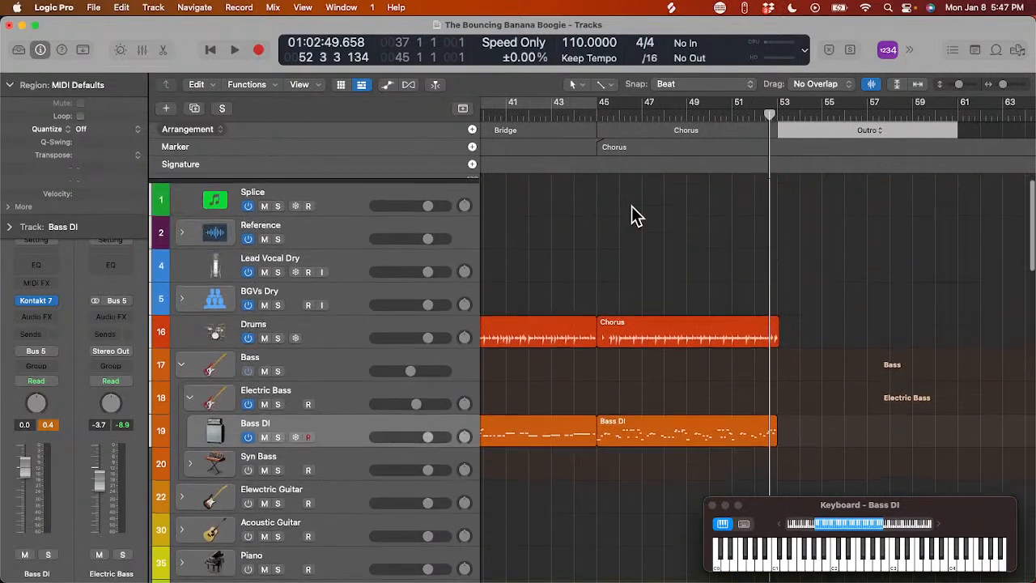
pyautogui.moveTo(613, 254); pyautogui.dragTo(734, 580)
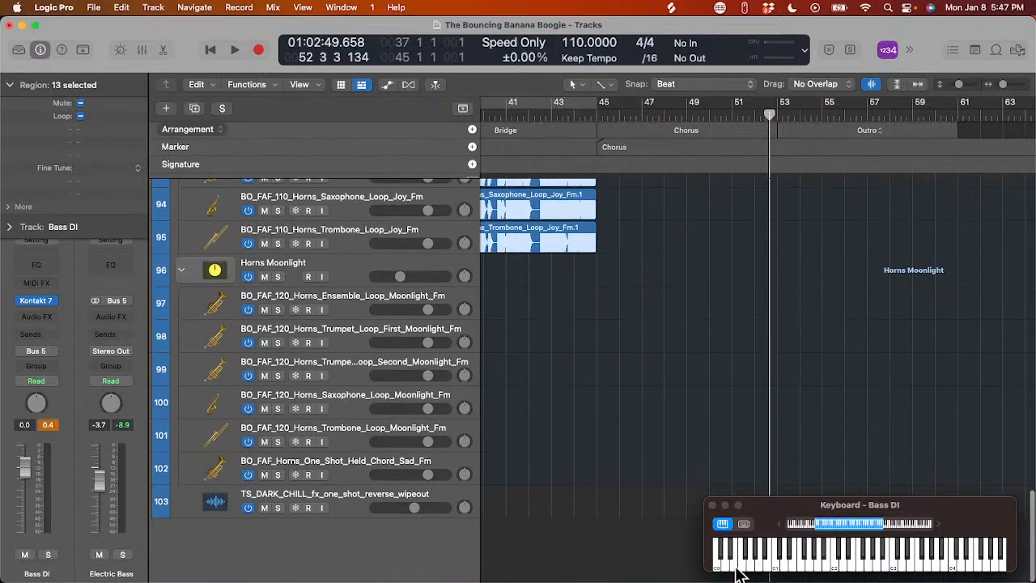
pyautogui.scroll(15, 715, 357)
pyautogui.scroll(-2, 715, 356)
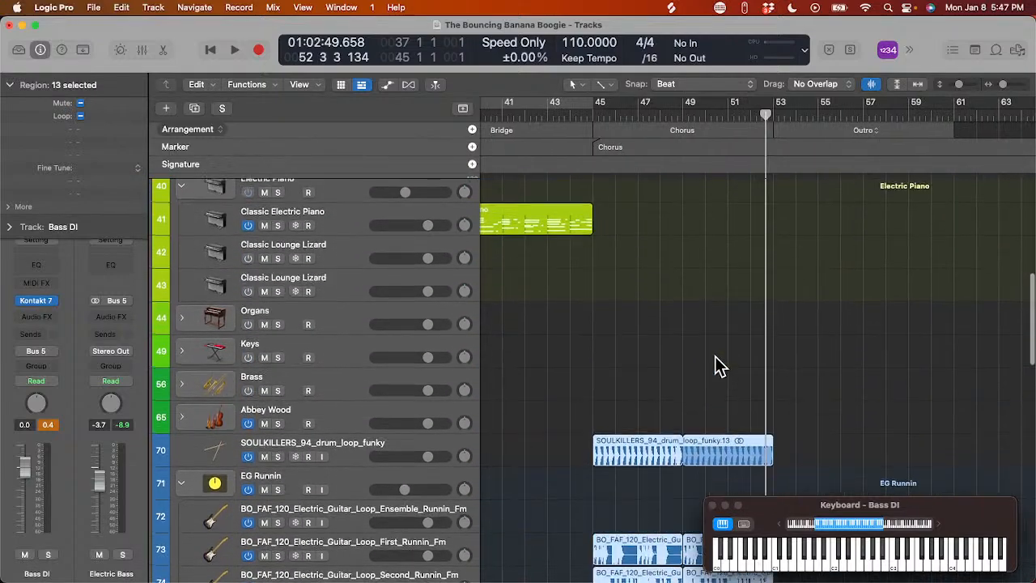
pyautogui.scroll(10, 714, 356)
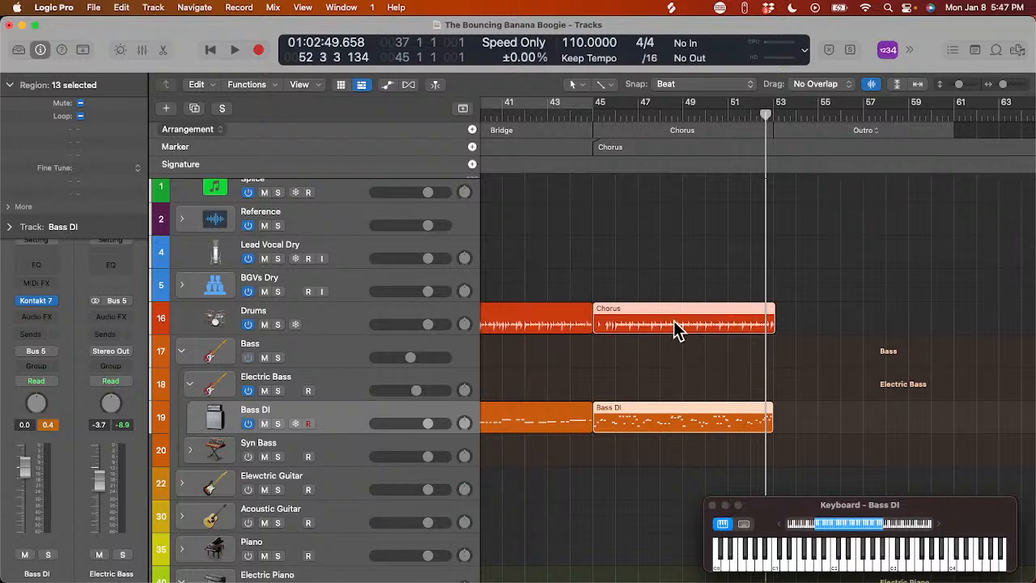
pyautogui.moveTo(661, 305); pyautogui.dragTo(844, 325)
pyautogui.scroll(-15, 844, 326)
pyautogui.scroll(-3, 843, 326)
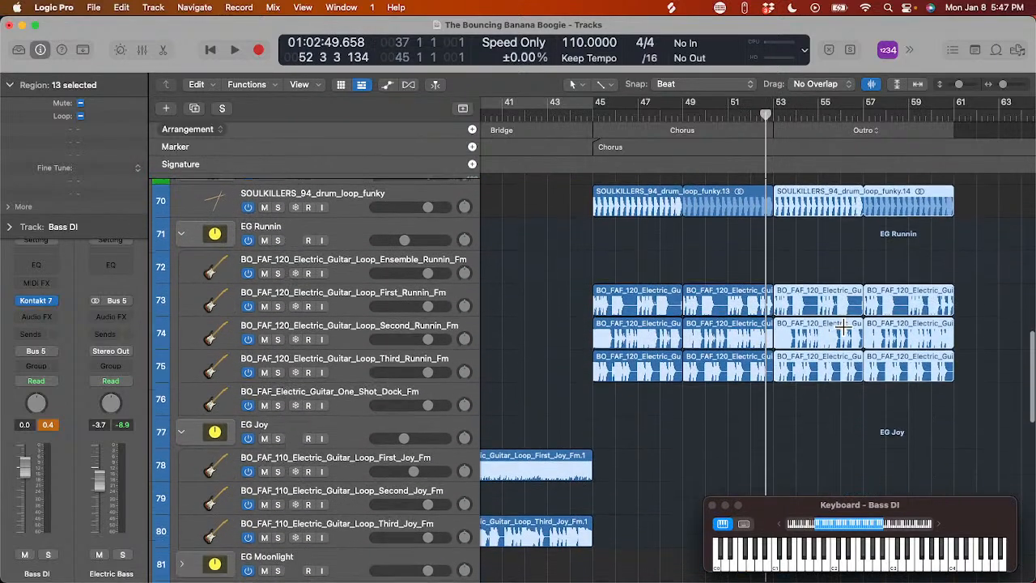
pyautogui.scroll(-3, 843, 326)
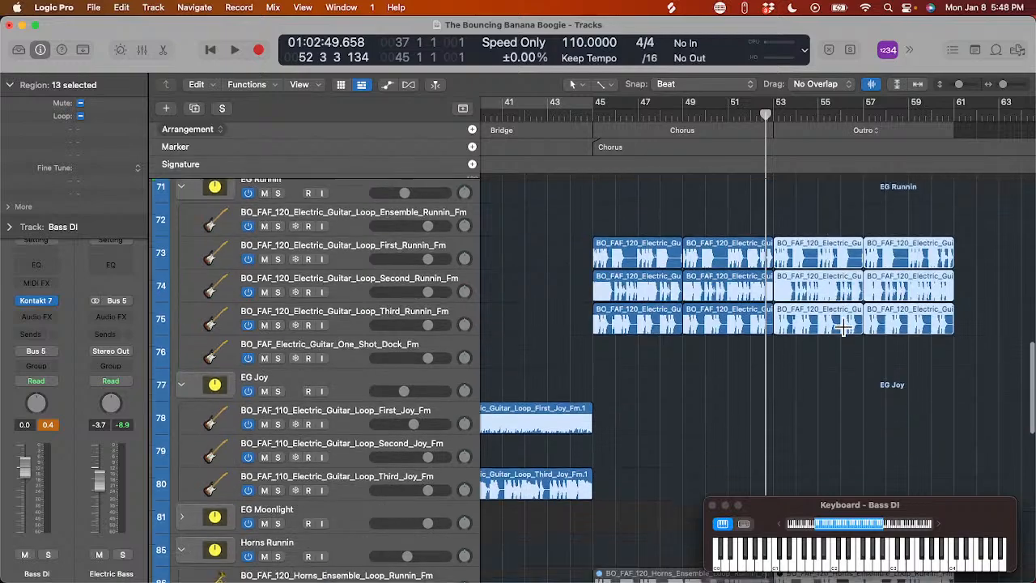
pyautogui.scroll(2, 843, 326)
pyautogui.scroll(1, 843, 325)
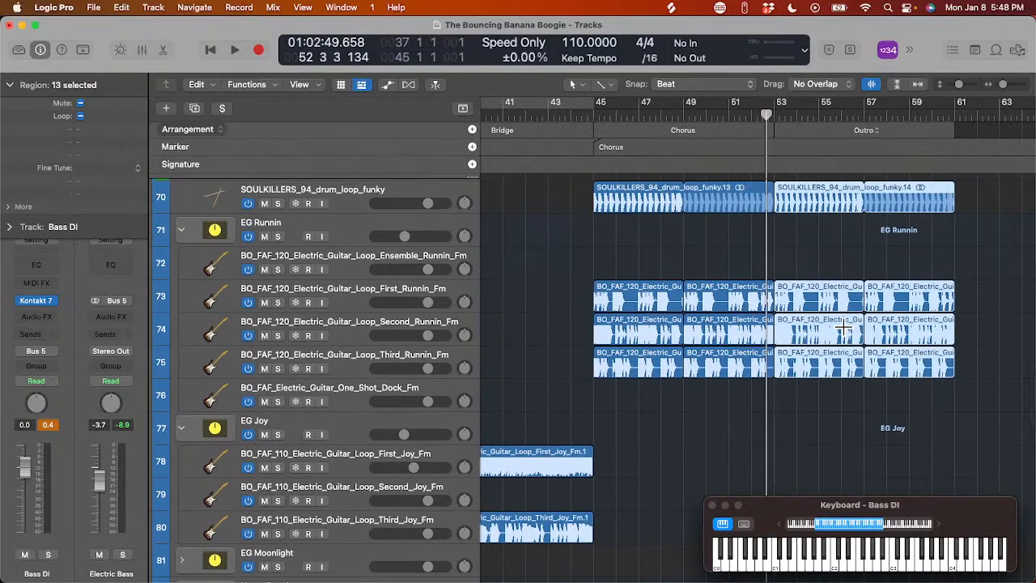
# - Mute the trumpet, saxophone and trombone regions of Horns Runnin in the outro
pyautogui.scroll(-10, 843, 325)
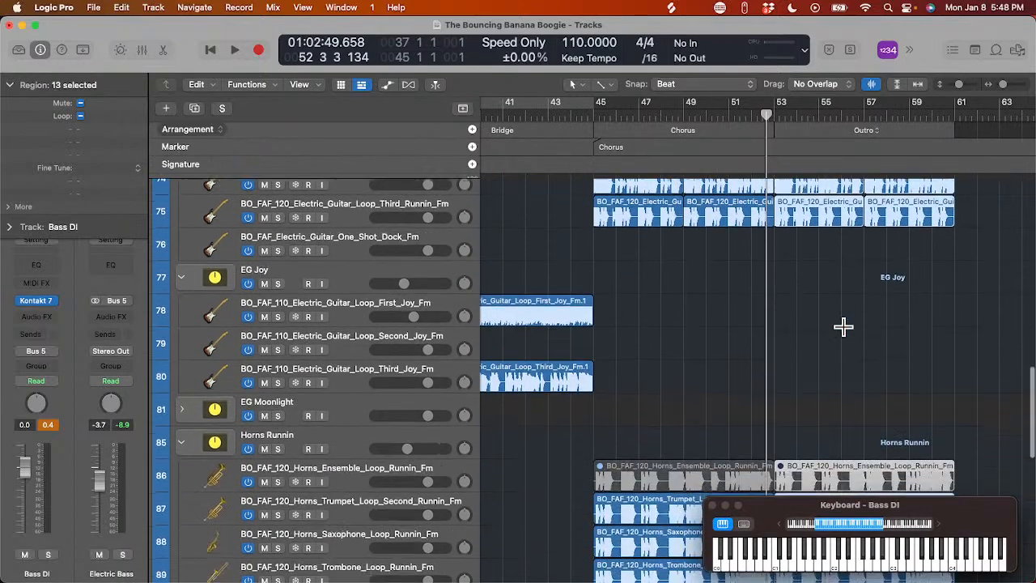
pyautogui.scroll(-1, 843, 328)
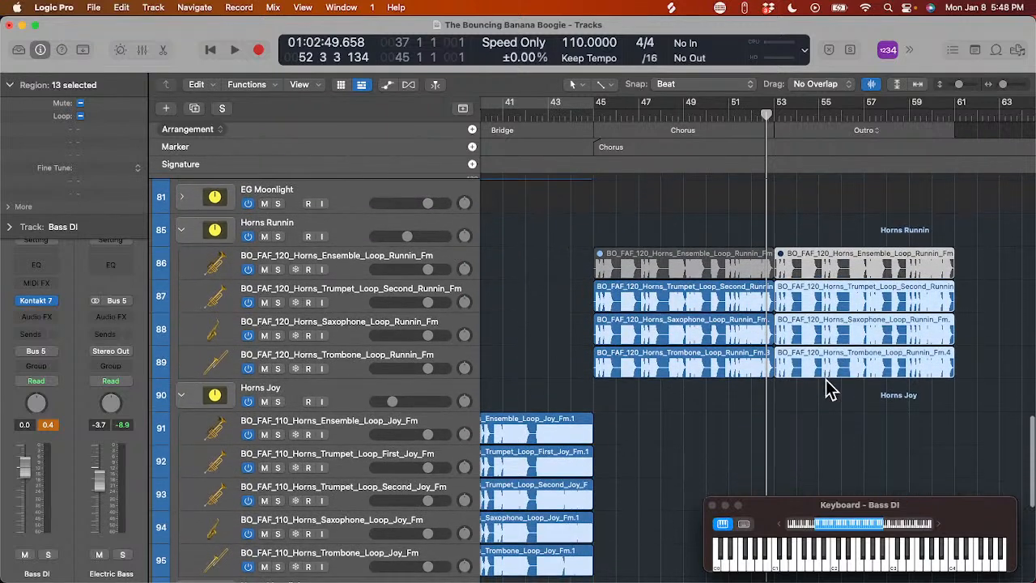
pyautogui.moveTo(823, 395); pyautogui.dragTo(853, 302)
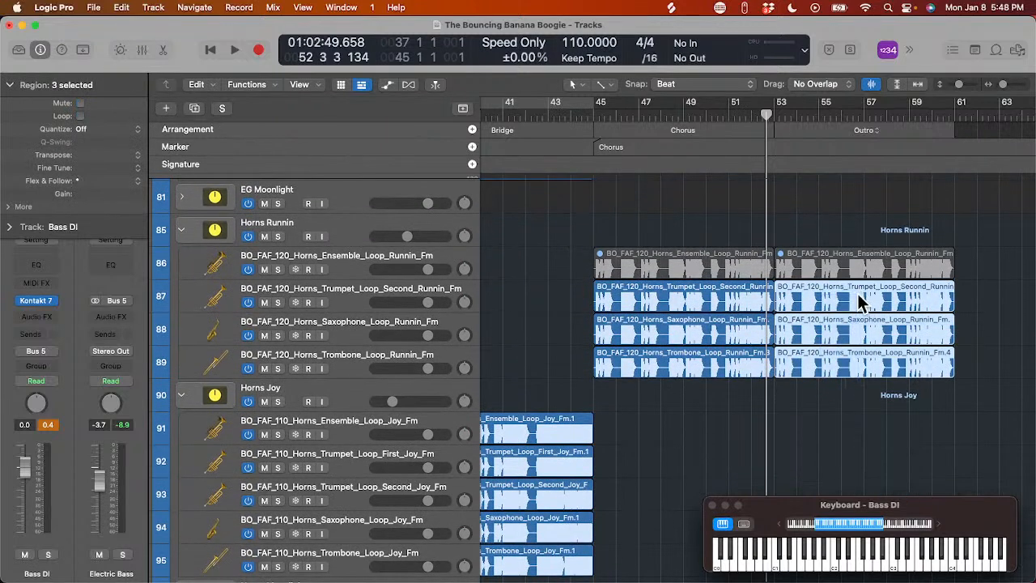
pyautogui.hotkey('ctrl', 'm')
# - Select the five muted Horns Moonlight loop regions (ensemble, both trumpets, saxophone and trombone) in the first verse at bar 5
pyautogui.scroll(-6, 758, 364)
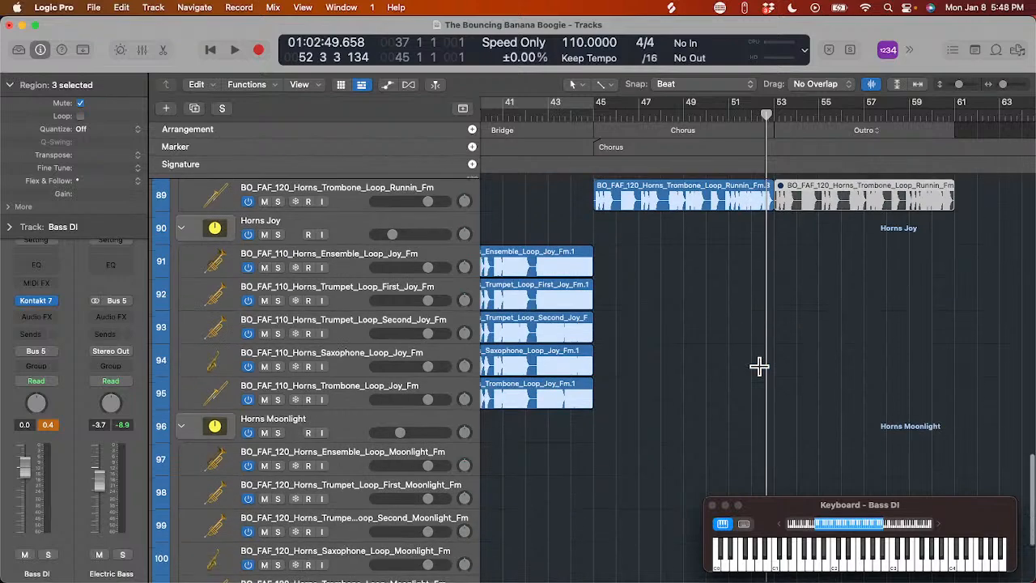
pyautogui.scroll(-1, 650, 412)
pyautogui.hscroll(-4, 650, 413)
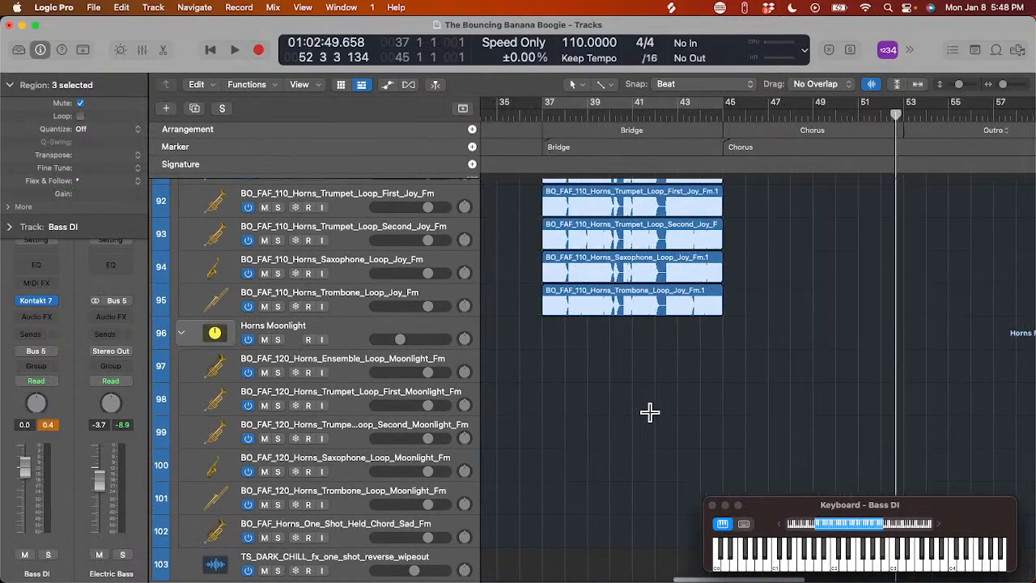
pyautogui.hscroll(-10, 650, 413)
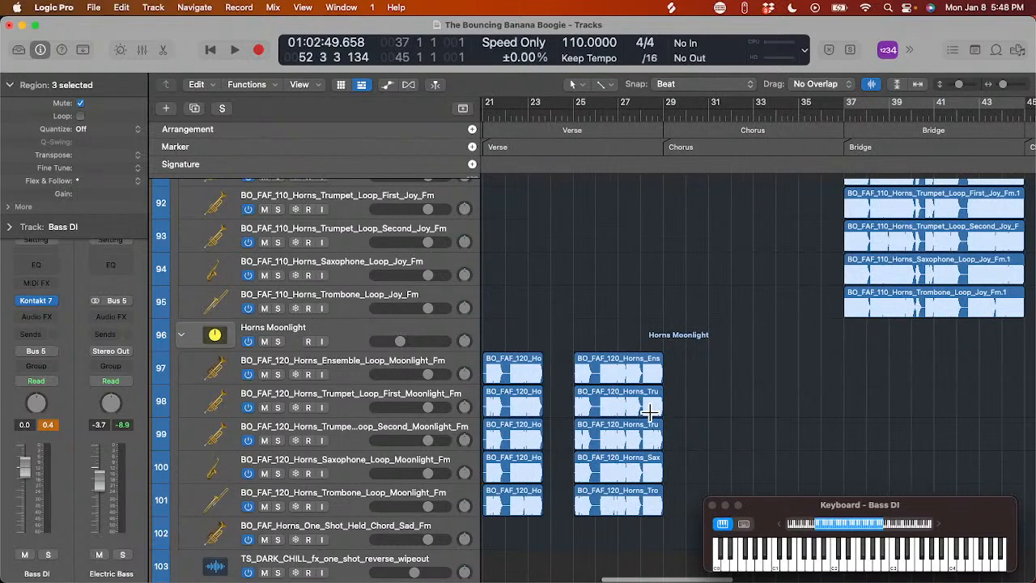
pyautogui.hscroll(-12, 650, 412)
pyautogui.scroll(-1, 650, 413)
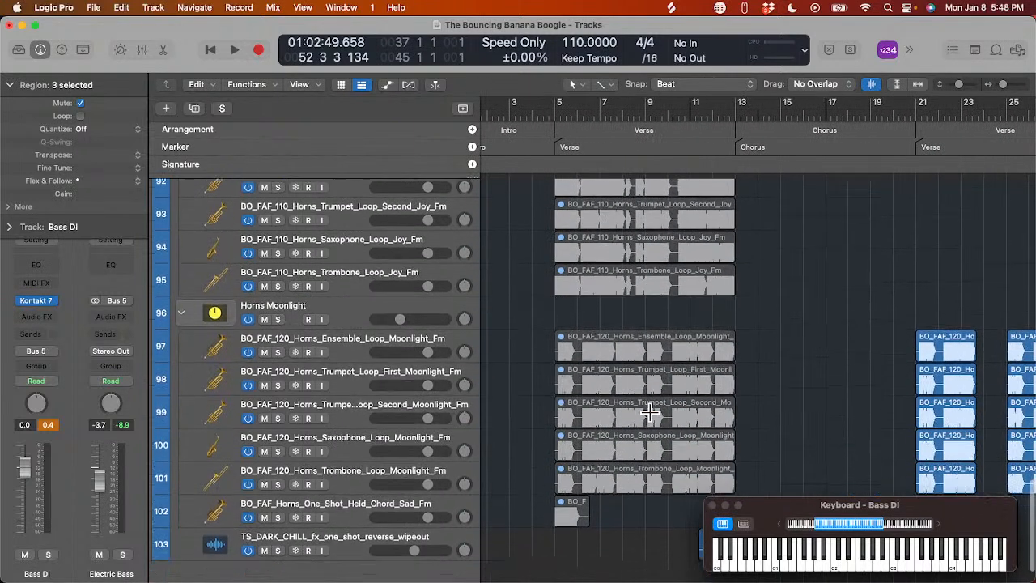
pyautogui.scroll(-1, 650, 413)
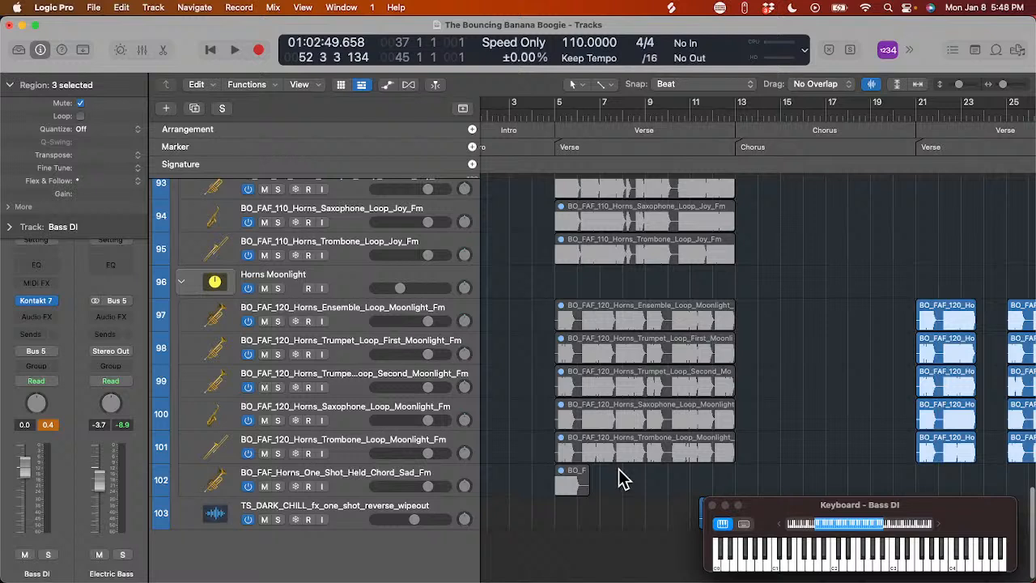
pyautogui.moveTo(618, 470); pyautogui.dragTo(630, 348)
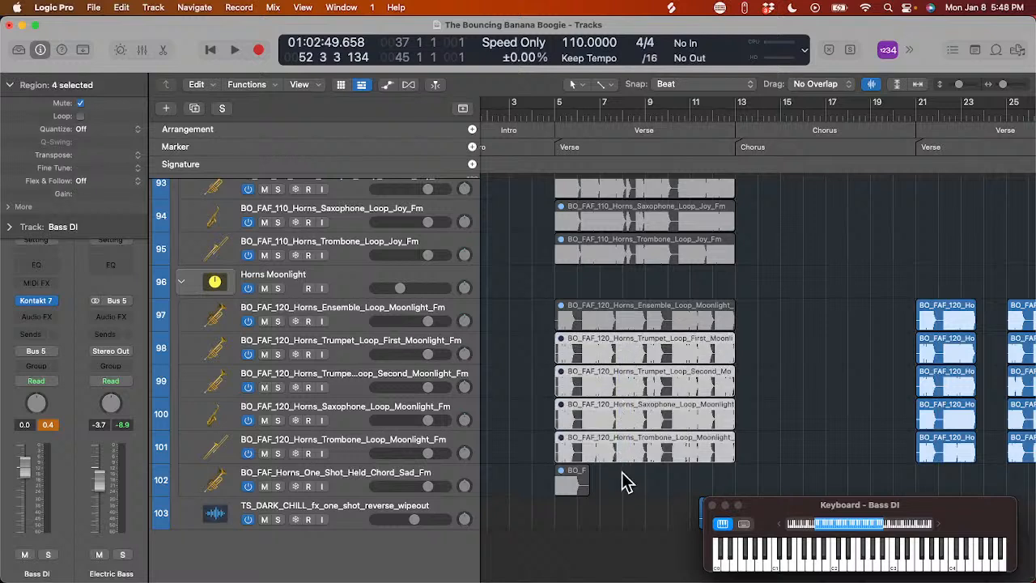
pyautogui.moveTo(628, 482); pyautogui.dragTo(640, 327)
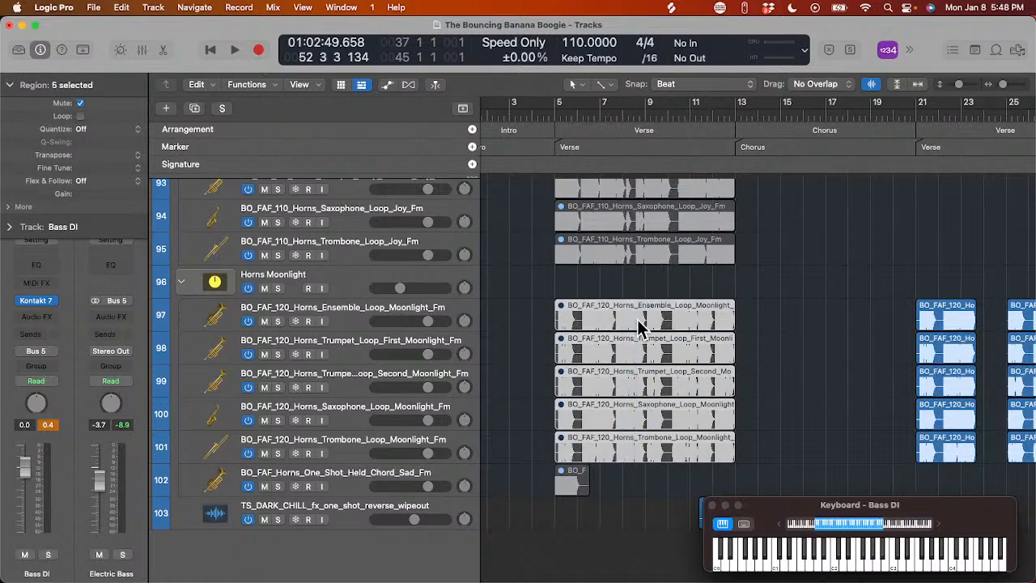
# - Play the transition from bar 52 into the outro and stop at about bar 54
pyautogui.press('space')
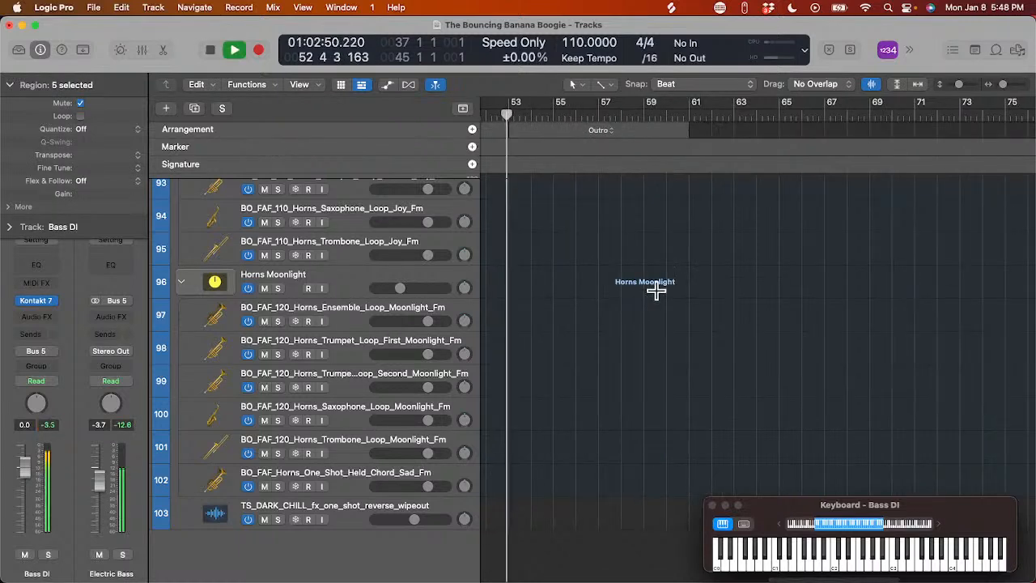
pyautogui.scroll(5, 659, 259)
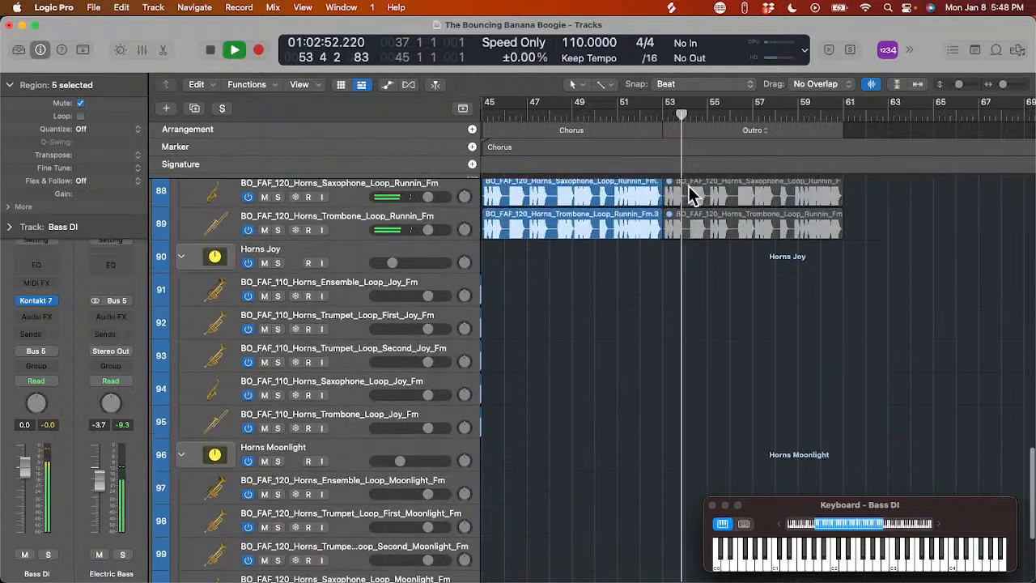
pyautogui.press('space')
pyautogui.scroll(20, 715, 219)
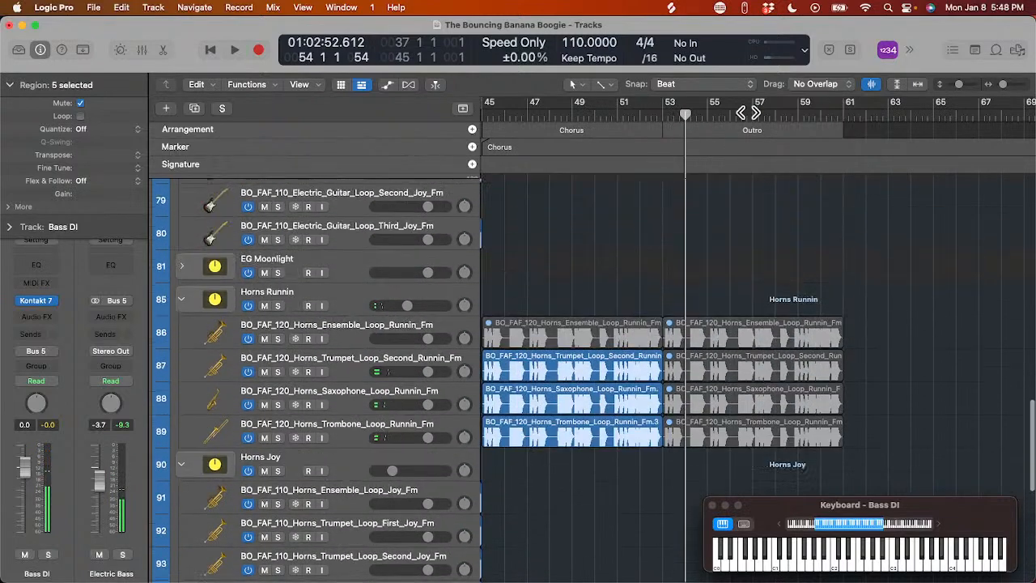
pyautogui.scroll(15, 716, 218)
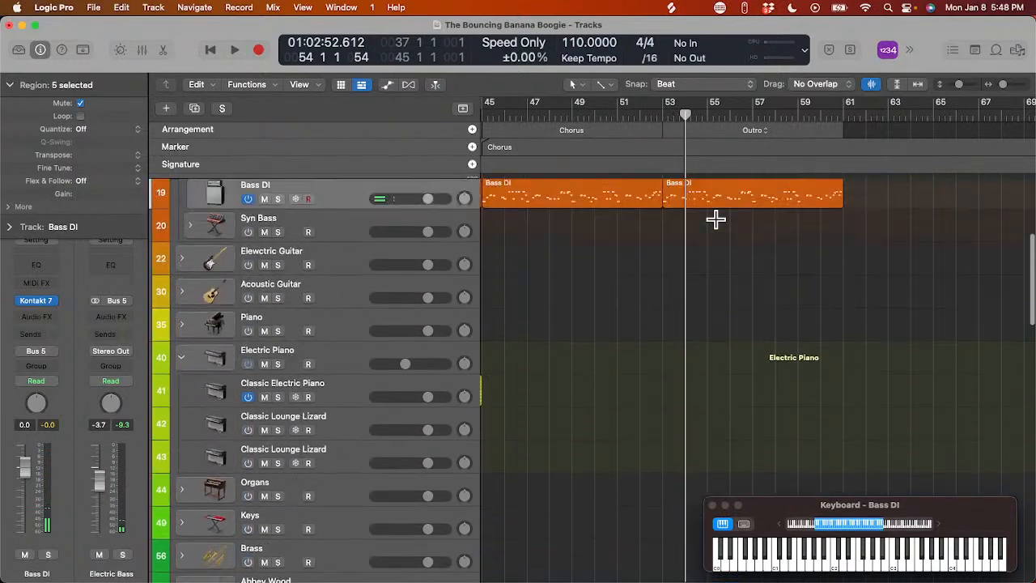
# - Play the outro's opening from bar 53 with the Drums and Bass DI regions in close view, and stop after bar 54
pyautogui.press('super+Right')
pyautogui.press('super+Right')
pyautogui.press('super+Right')
pyautogui.press('super+Right')
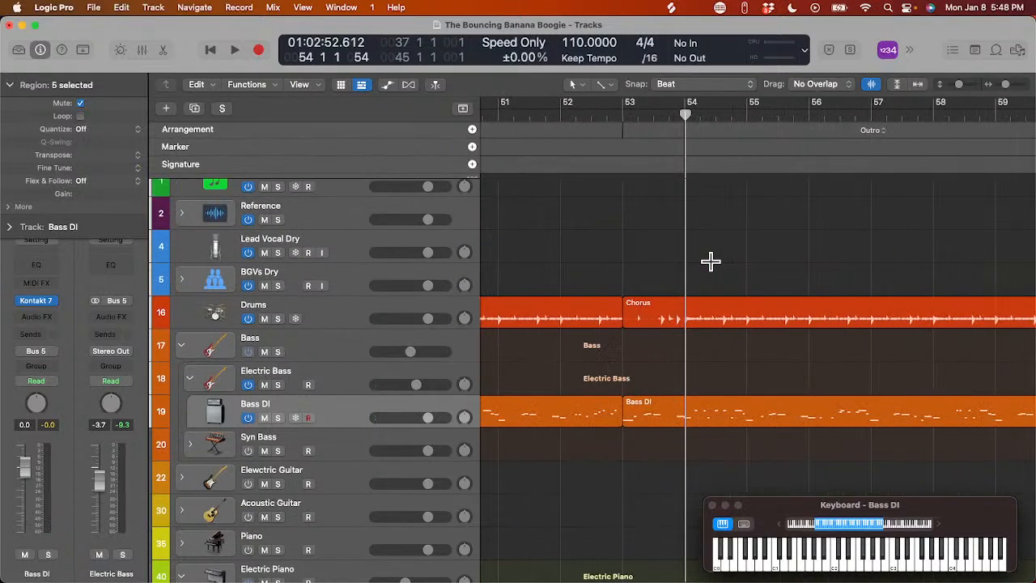
pyautogui.hscroll(-1, 710, 263)
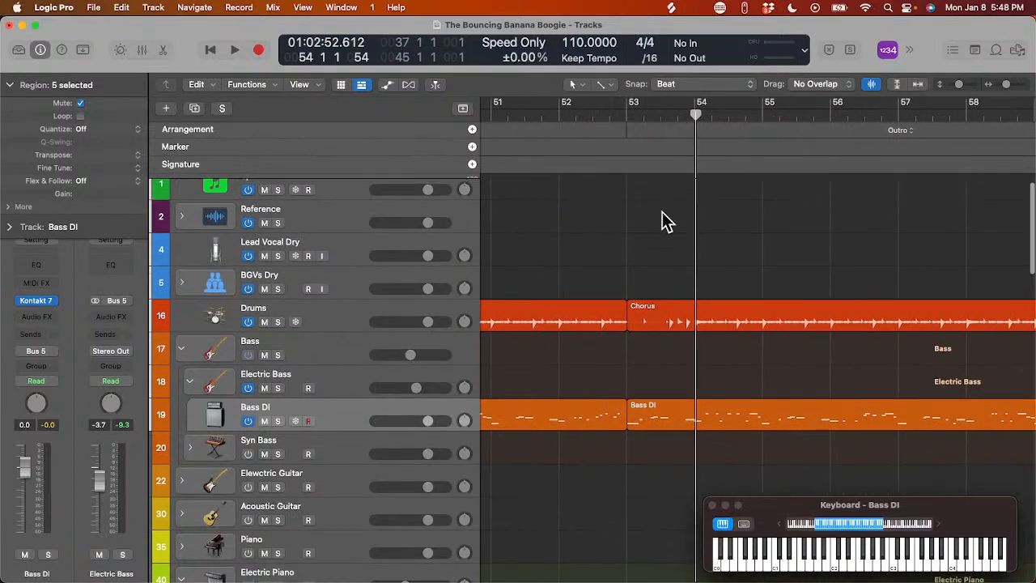
pyautogui.click(620, 108)
pyautogui.press('space')
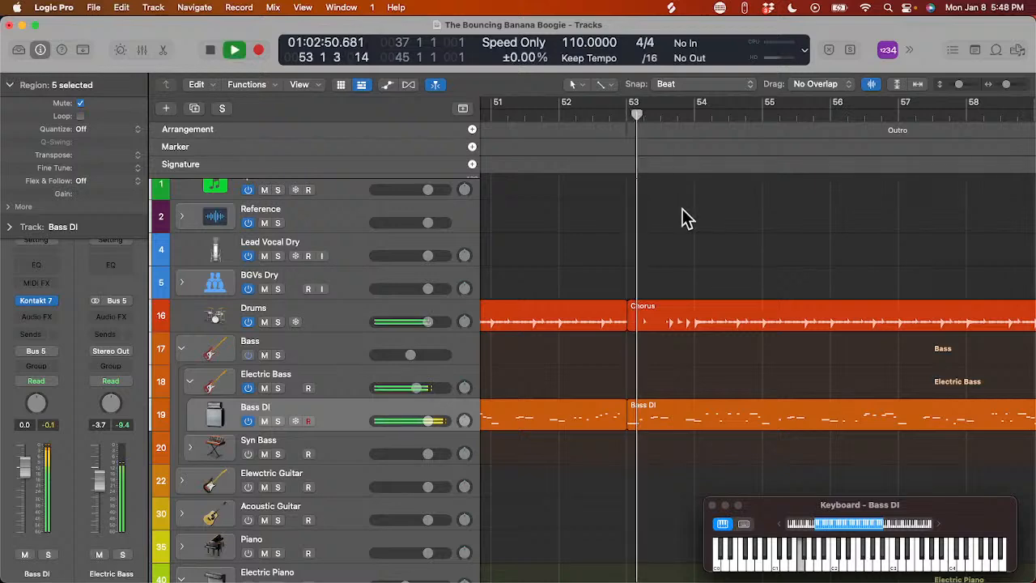
pyautogui.press('super+Right')
pyautogui.press('super+Right')
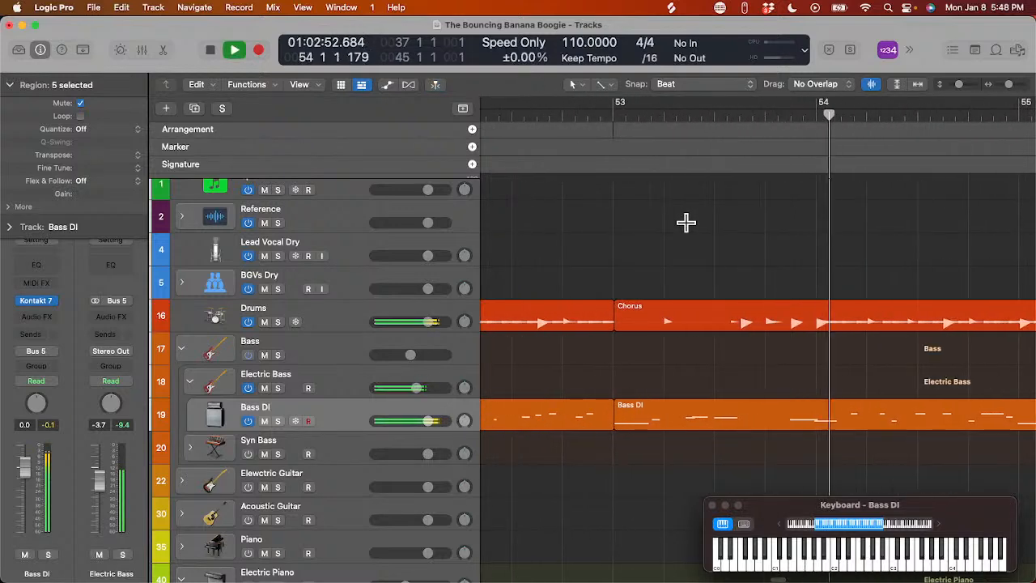
pyautogui.press('space')
pyautogui.hscroll(-1, 689, 224)
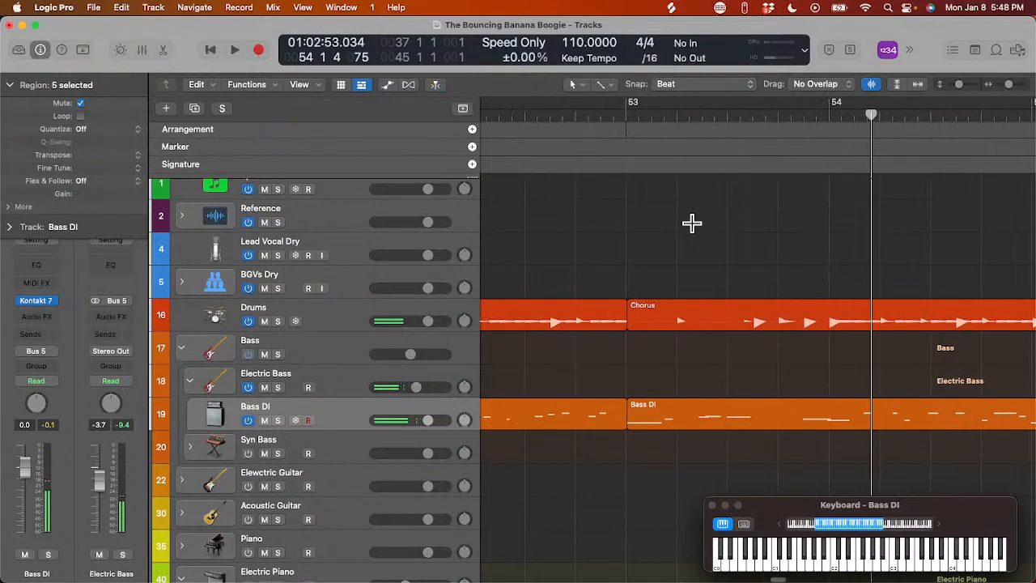
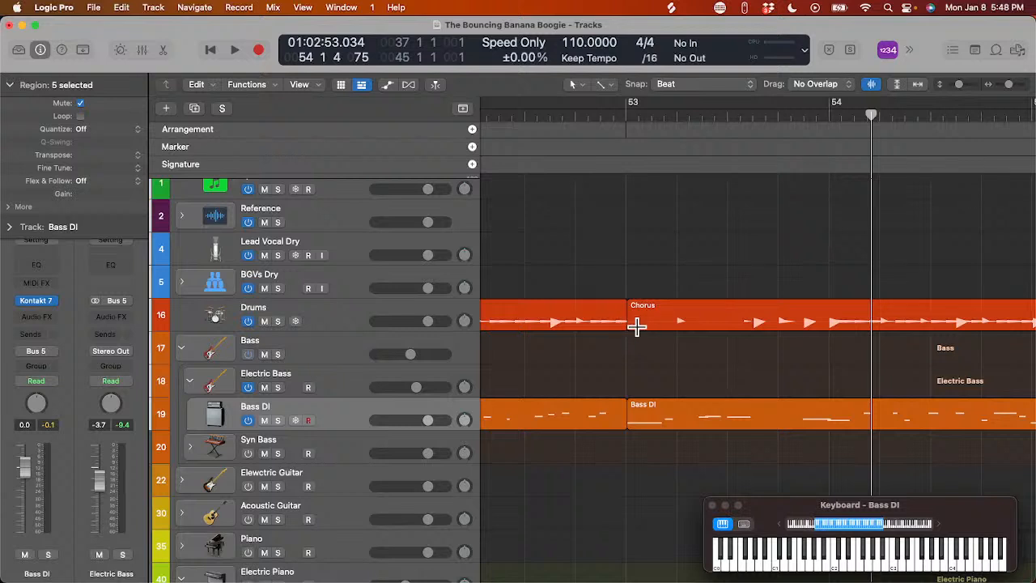
# - Split the last chorus's drum region at bar 53 to separate the part overlapping the outro
pyautogui.moveTo(633, 326)
pyautogui.mouseDown()
pyautogui.moveTo(571, 326)
pyautogui.moveTo(616, 327)
pyautogui.mouseUp()
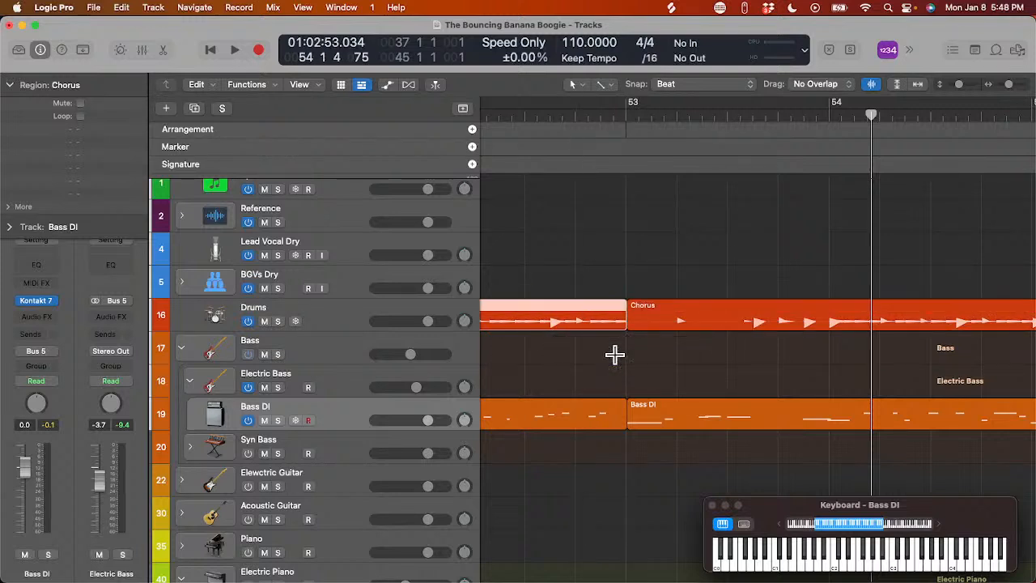
pyautogui.press('super+Right')
pyautogui.press('super+Right')
pyautogui.hscroll(-6, 615, 354)
pyautogui.hscroll(1, 615, 354)
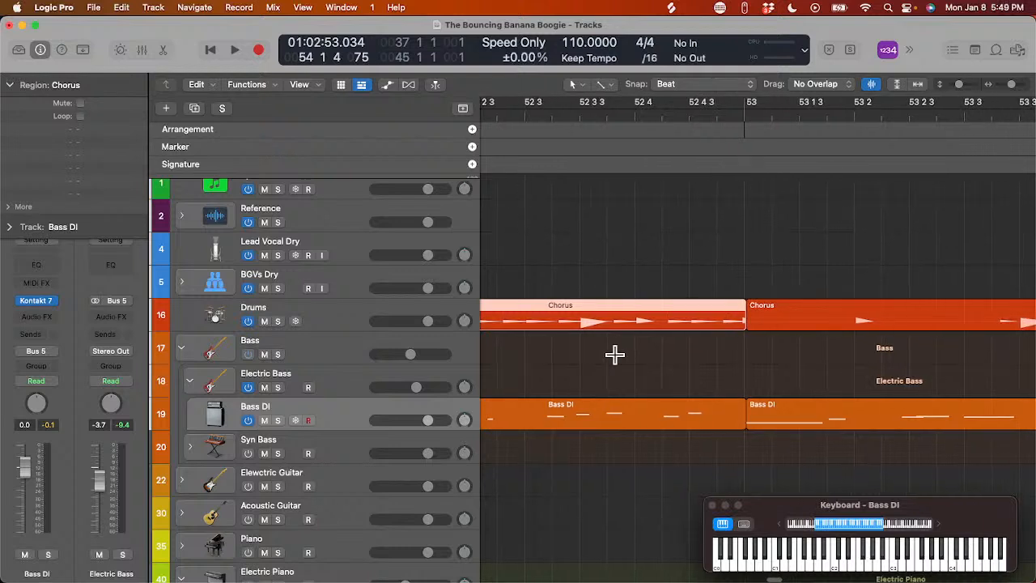
pyautogui.press('super+Right')
pyautogui.hscroll(2, 680, 354)
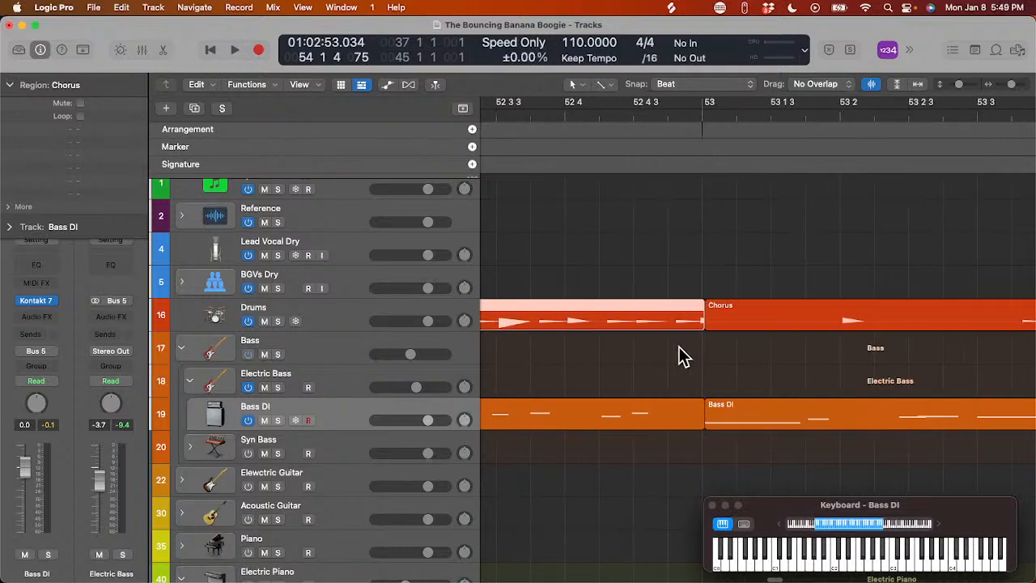
pyautogui.hscroll(2, 680, 356)
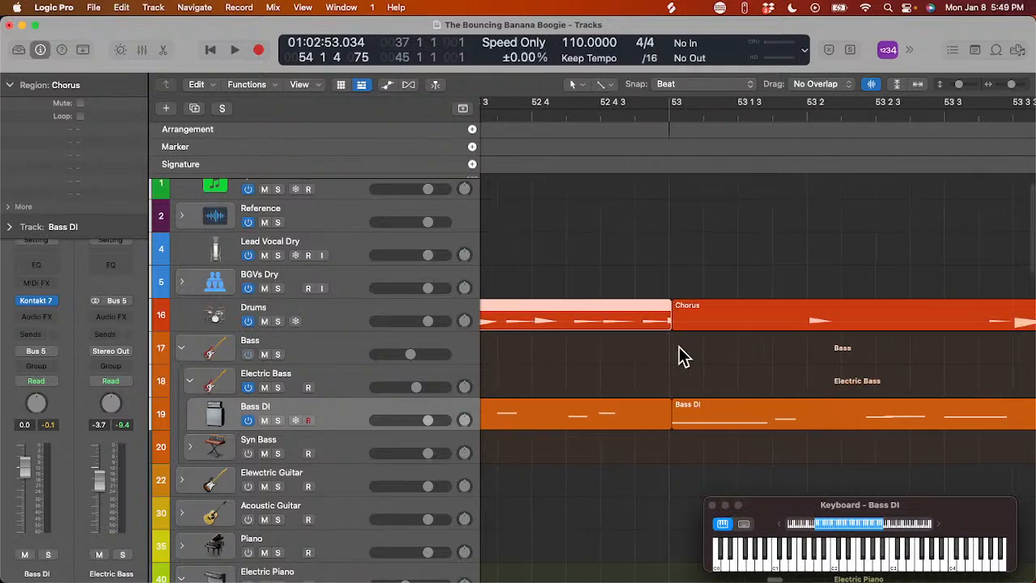
pyautogui.click(657, 117)
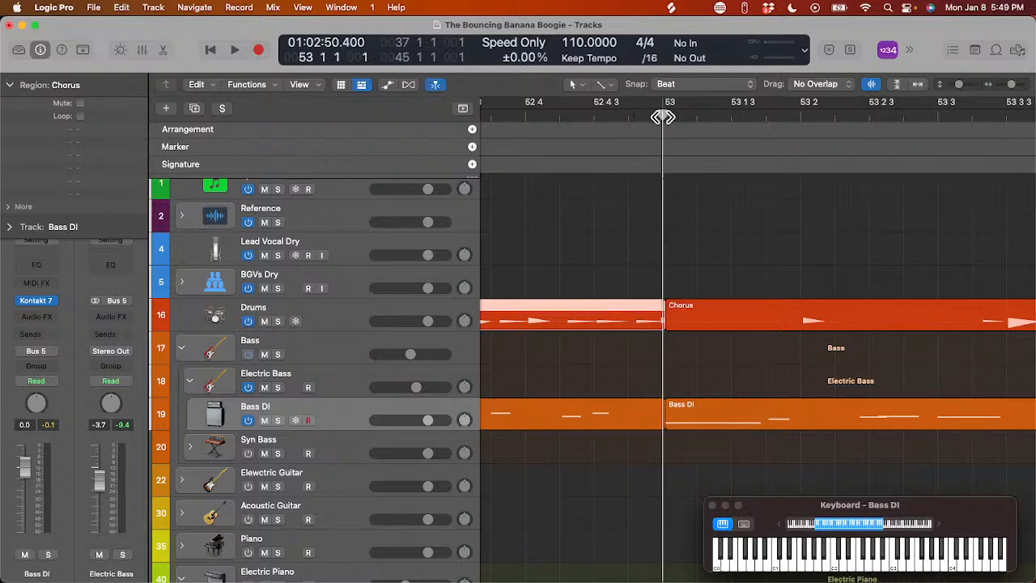
pyautogui.press('super+t')
pyautogui.click(679, 177)
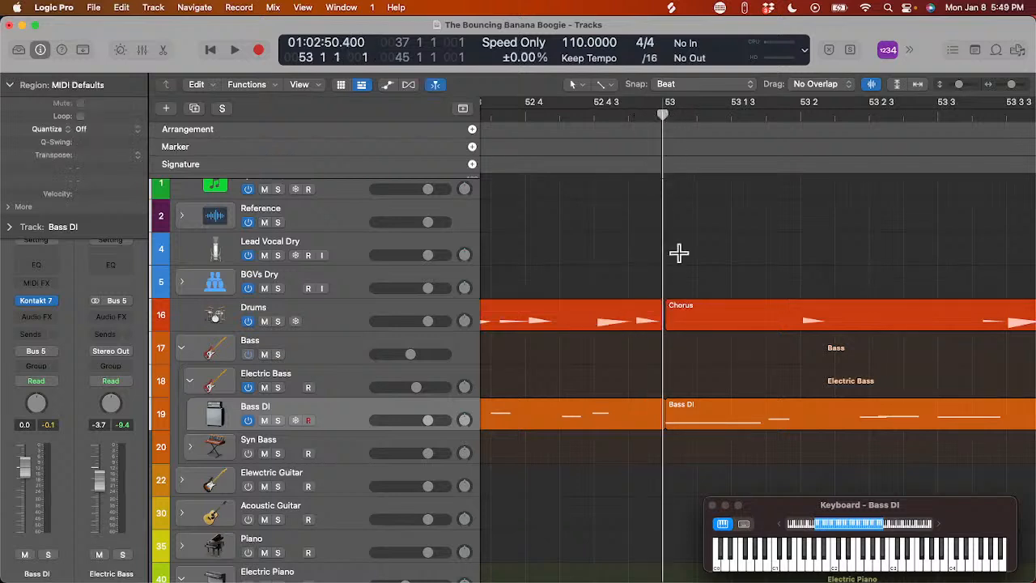
# - Try to extend the start of the outro's drum region to before bar 53 and play the downbeat
pyautogui.moveTo(668, 324); pyautogui.dragTo(647, 329)
pyautogui.press('space')
pyautogui.press('space')
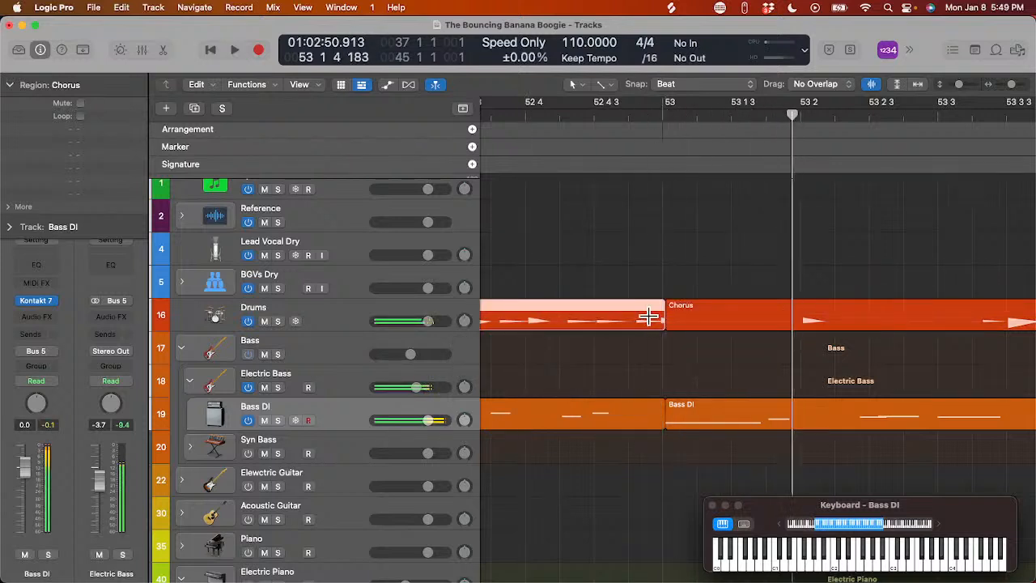
# - Split the last chorus's drum region at bar 53 and extend the outro drum region's start back to about 52 4
pyautogui.press('super+Right')
pyautogui.press('super+Right')
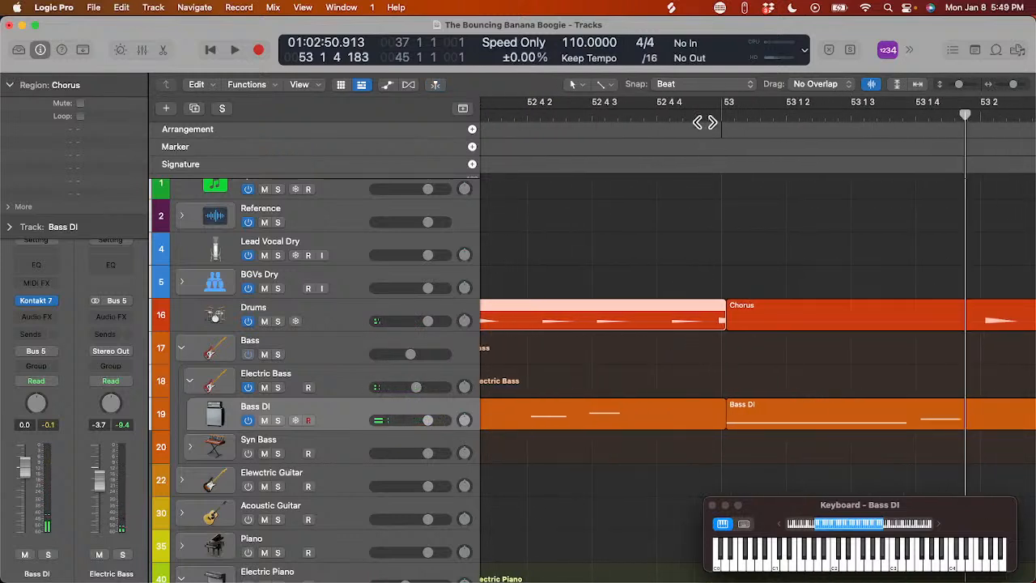
pyautogui.moveTo(704, 116); pyautogui.dragTo(717, 119)
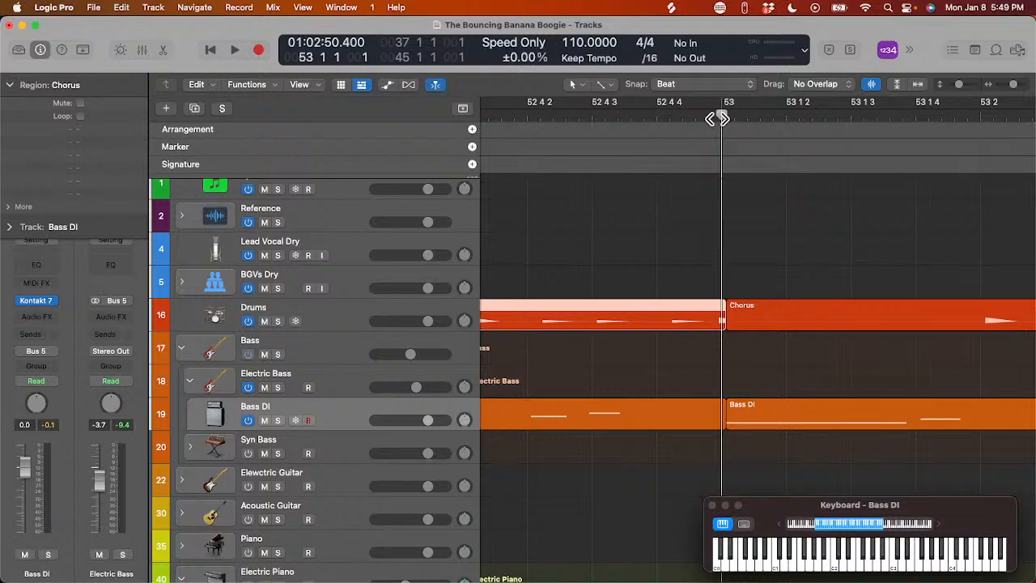
pyautogui.press('super+t')
pyautogui.click(746, 193)
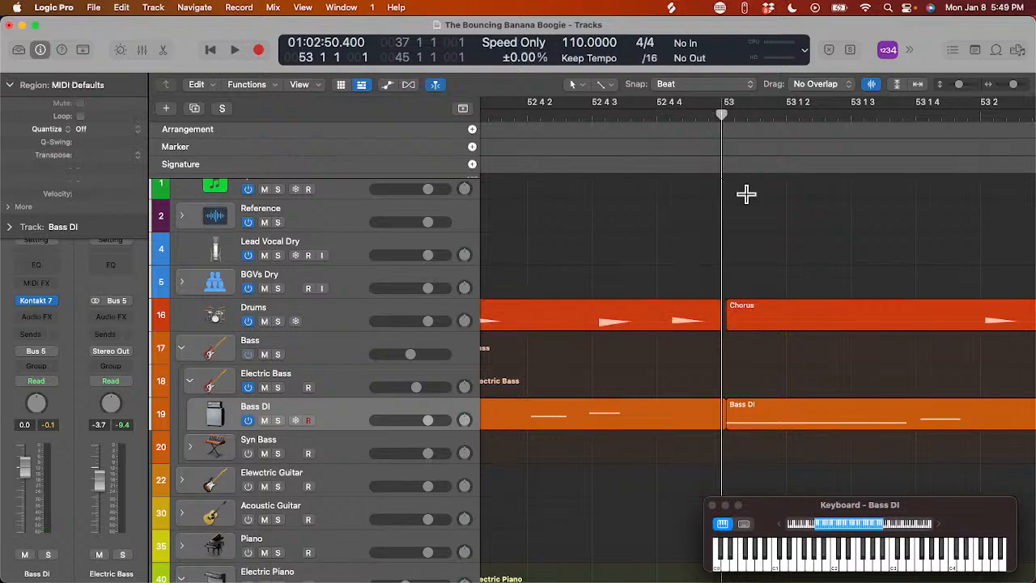
pyautogui.moveTo(731, 326); pyautogui.dragTo(584, 338)
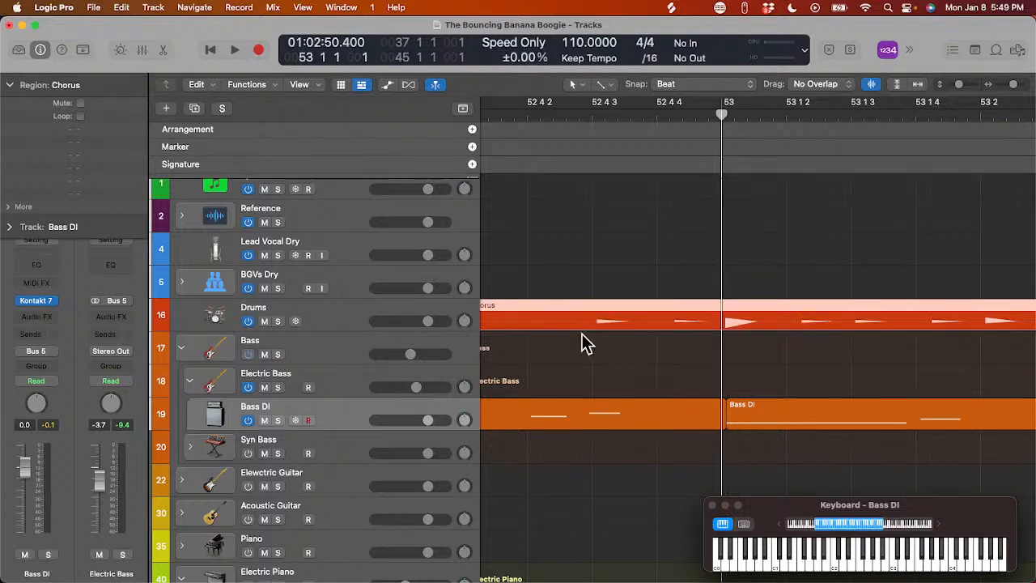
# - Split the extended outro drum region at bar 53 and delete the piece in front of the split
pyautogui.press('super+z')
pyautogui.hscroll(-3, 619, 308)
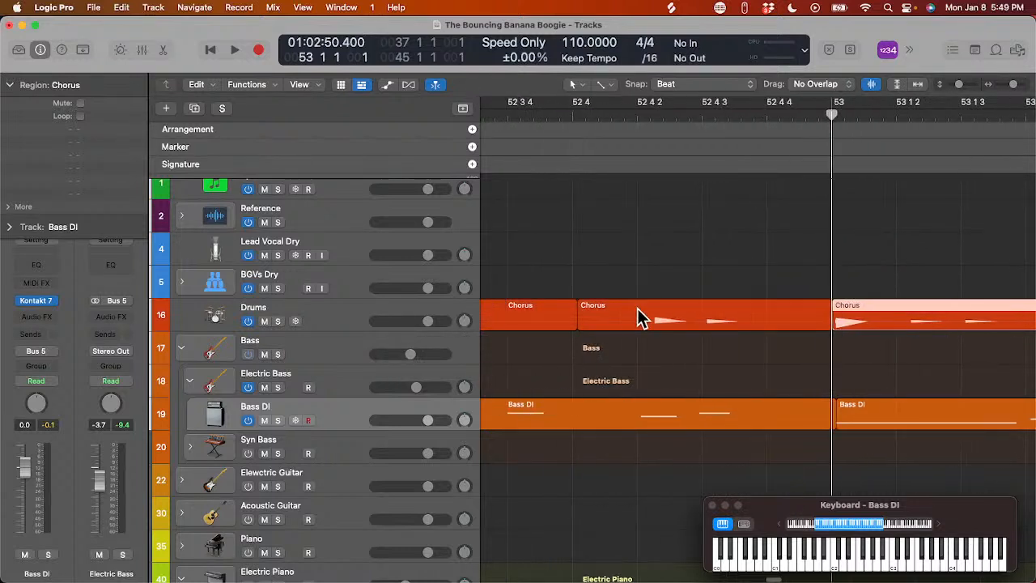
pyautogui.click(637, 312)
pyautogui.press('Delete')
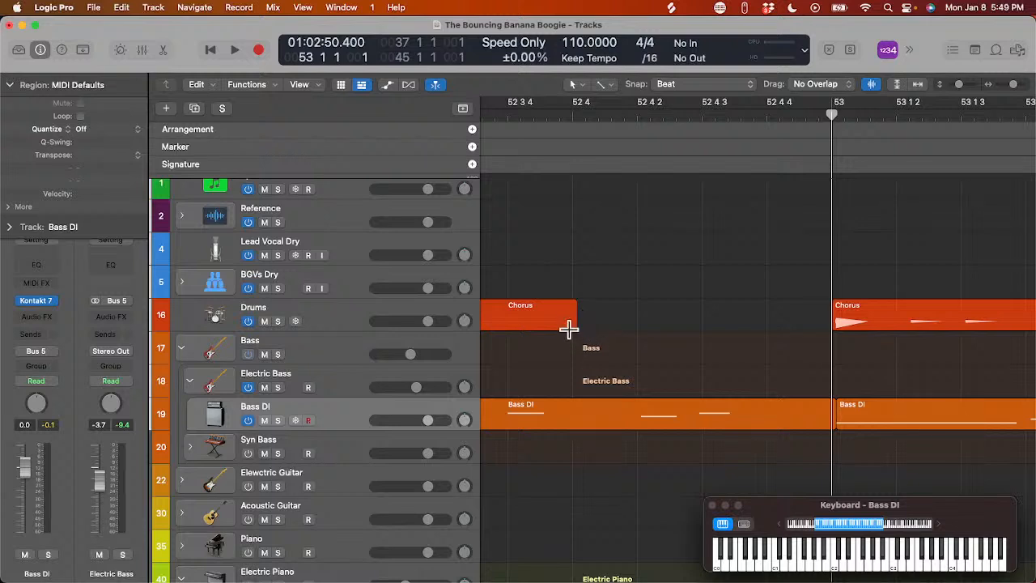
# - Extend the end of the last chorus's drum region to bar 53 and play from the start of the outro
pyautogui.moveTo(573, 327); pyautogui.dragTo(802, 340)
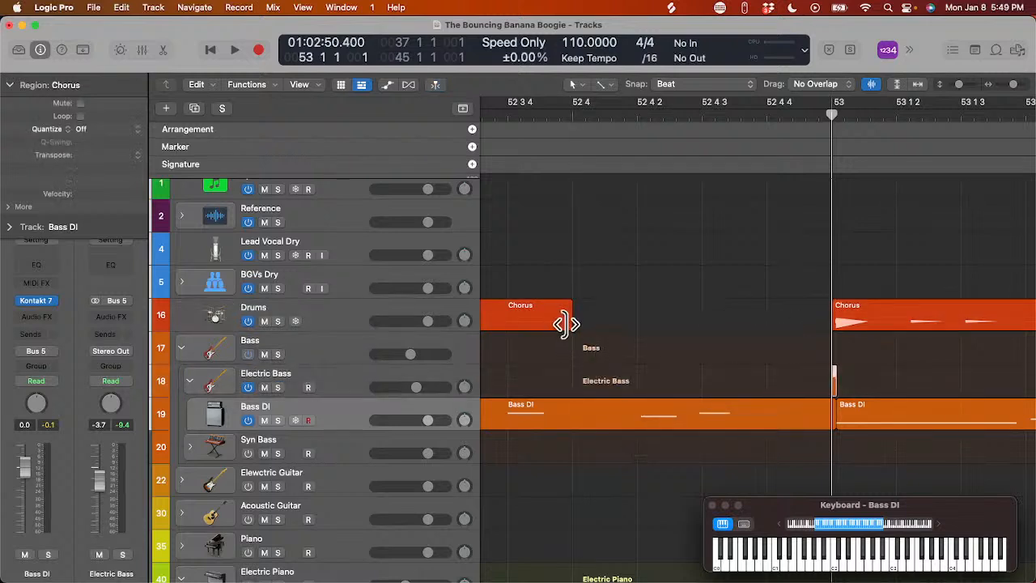
pyautogui.moveTo(569, 324); pyautogui.dragTo(804, 352)
pyautogui.press('space')
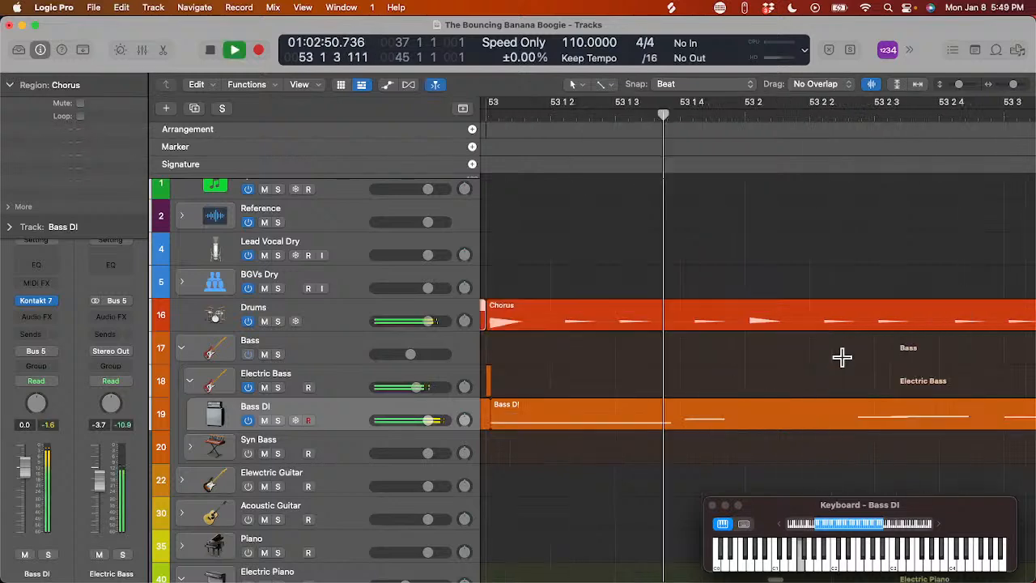
pyautogui.scroll(-5, 841, 360)
pyautogui.hscroll(-3, 798, 353)
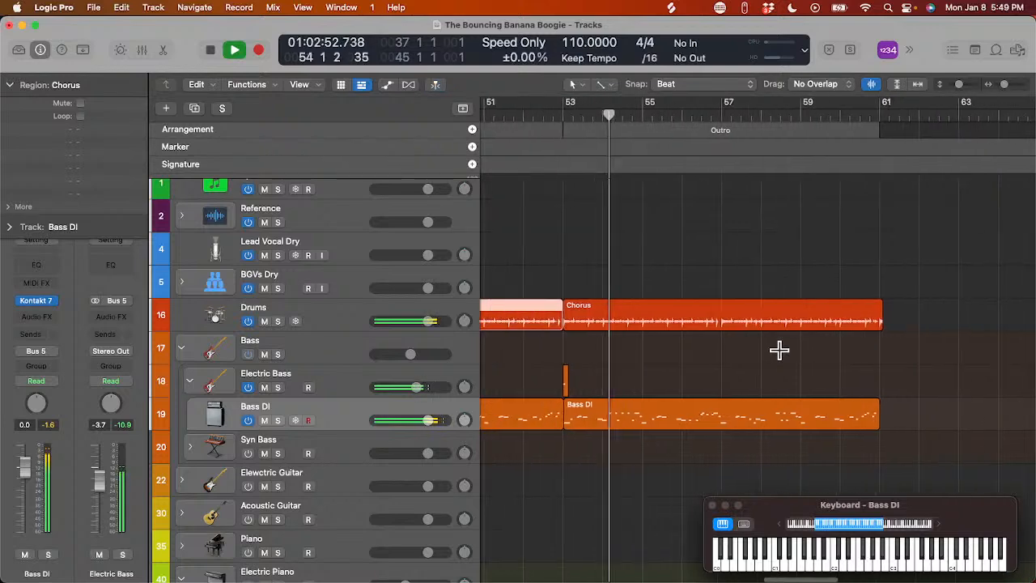
pyautogui.hscroll(-2, 705, 303)
pyautogui.hscroll(-3, 705, 303)
pyautogui.hscroll(2, 705, 303)
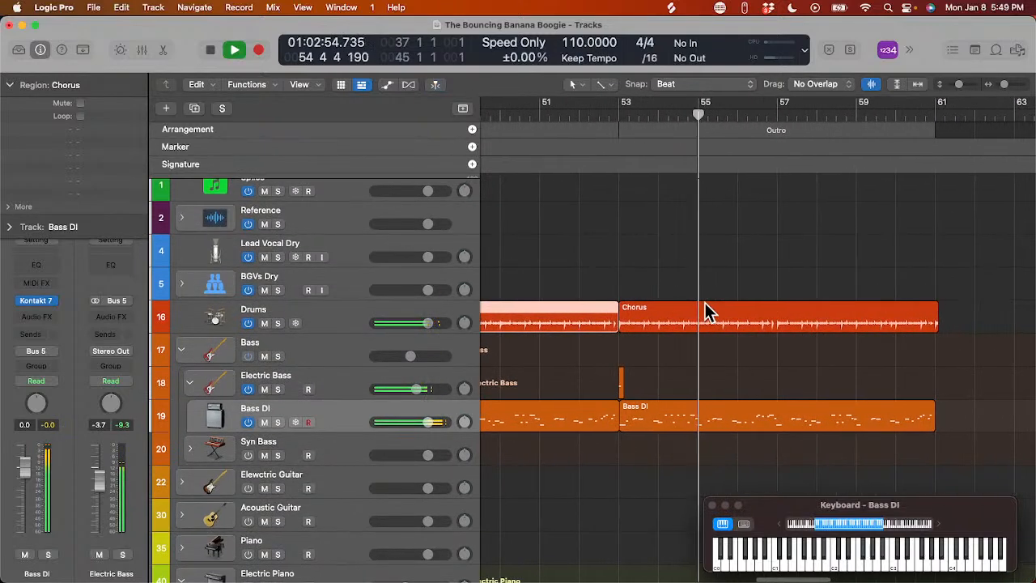
pyautogui.hscroll(-10, 627, 225)
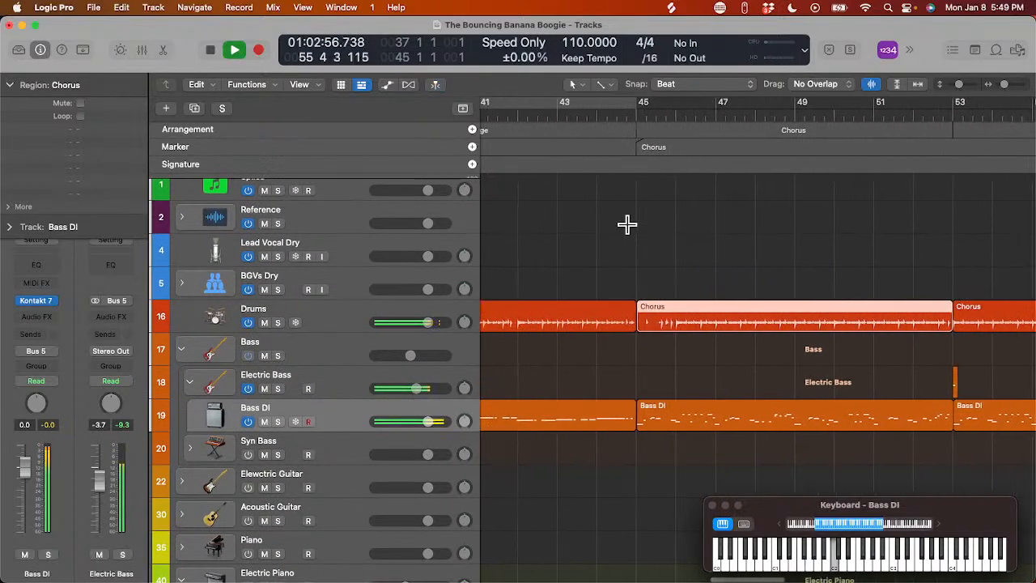
# - Play the transition from the bridge into the last chorus at bar 45 and examine the drum downbeat
pyautogui.hscroll(3, 627, 224)
pyautogui.scroll(1, 627, 224)
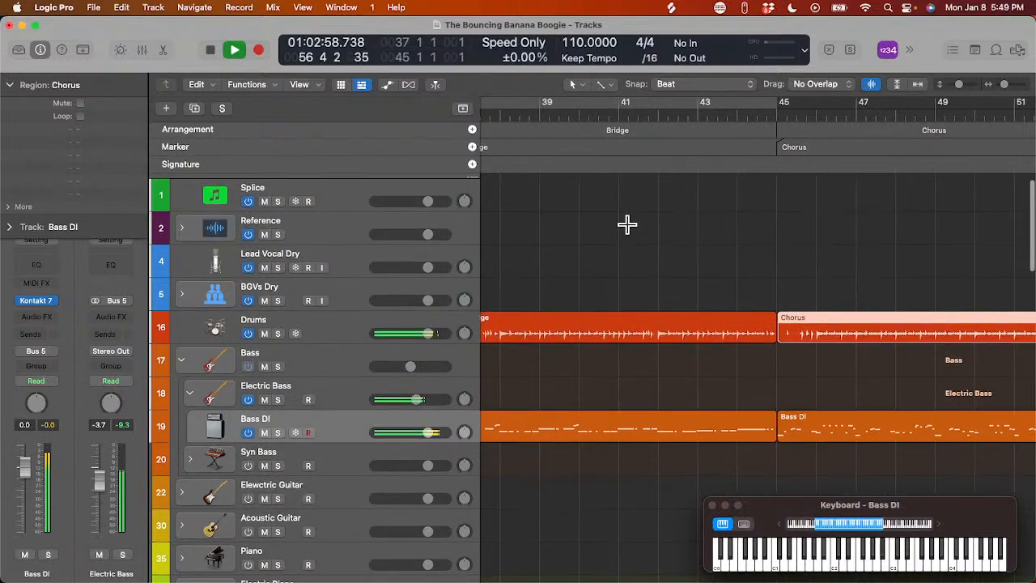
pyautogui.hscroll(4, 627, 224)
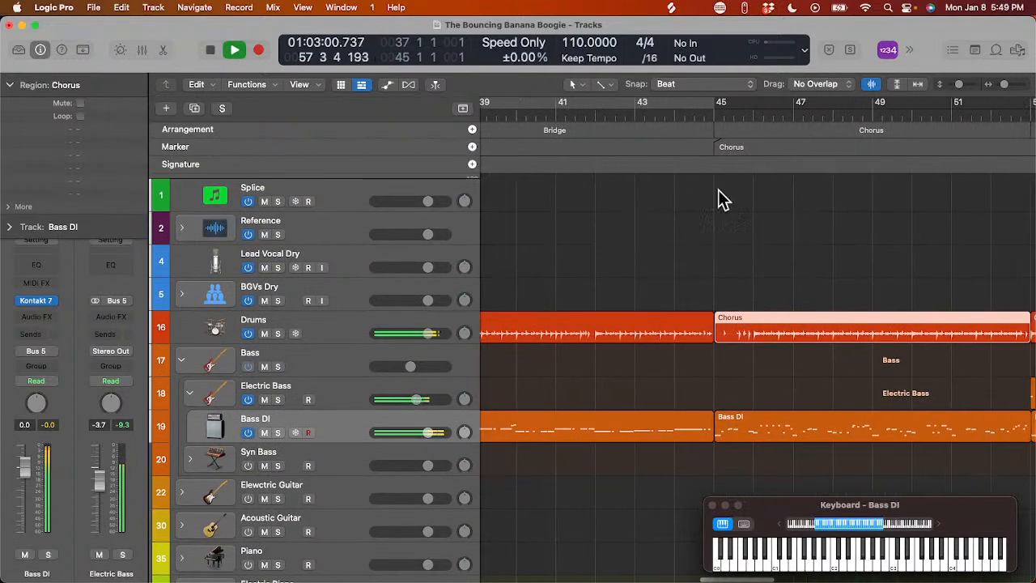
pyautogui.hscroll(2, 731, 287)
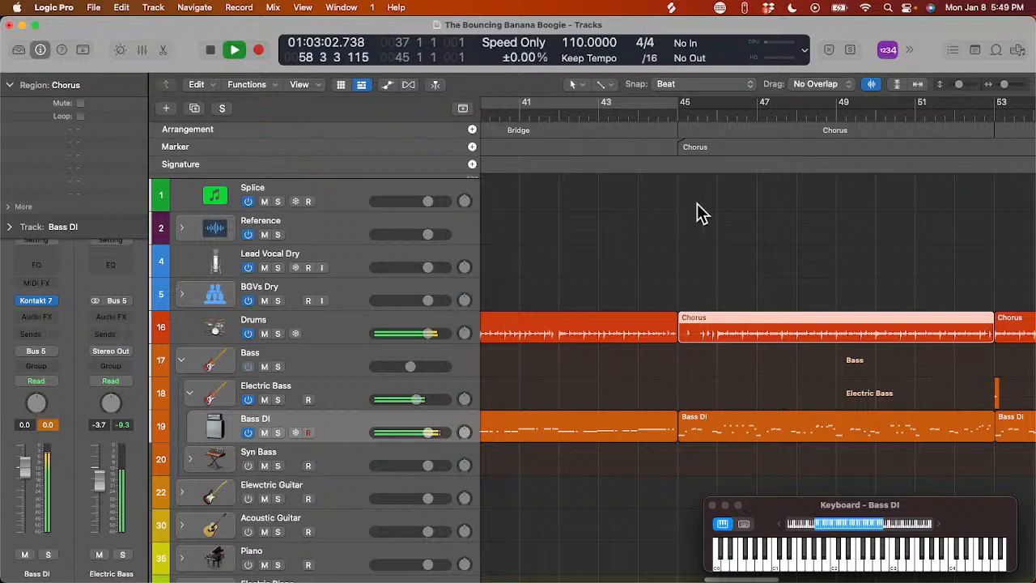
pyautogui.click(663, 114)
pyautogui.scroll(3, 687, 241)
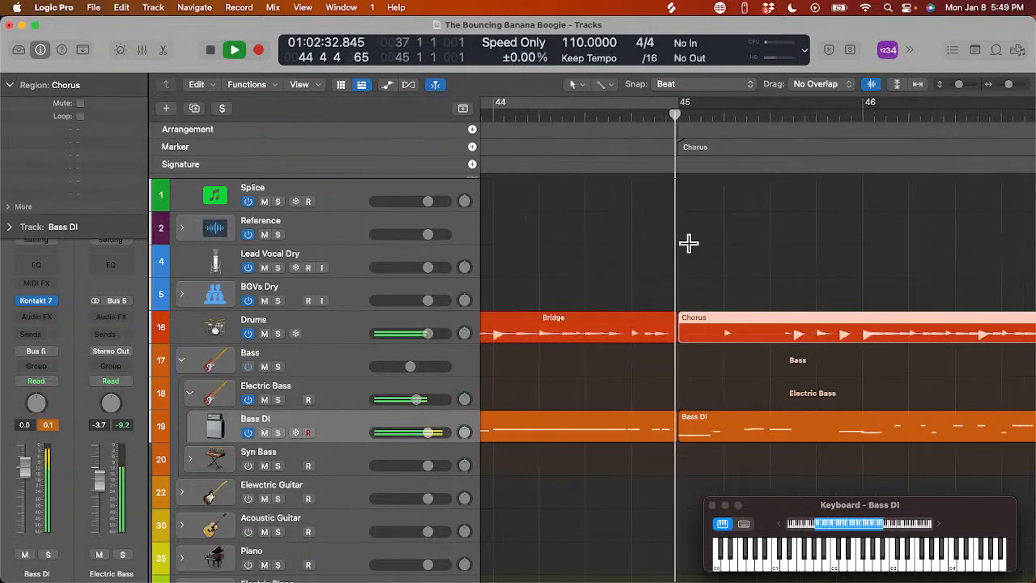
pyautogui.press('space')
pyautogui.scroll(3, 698, 296)
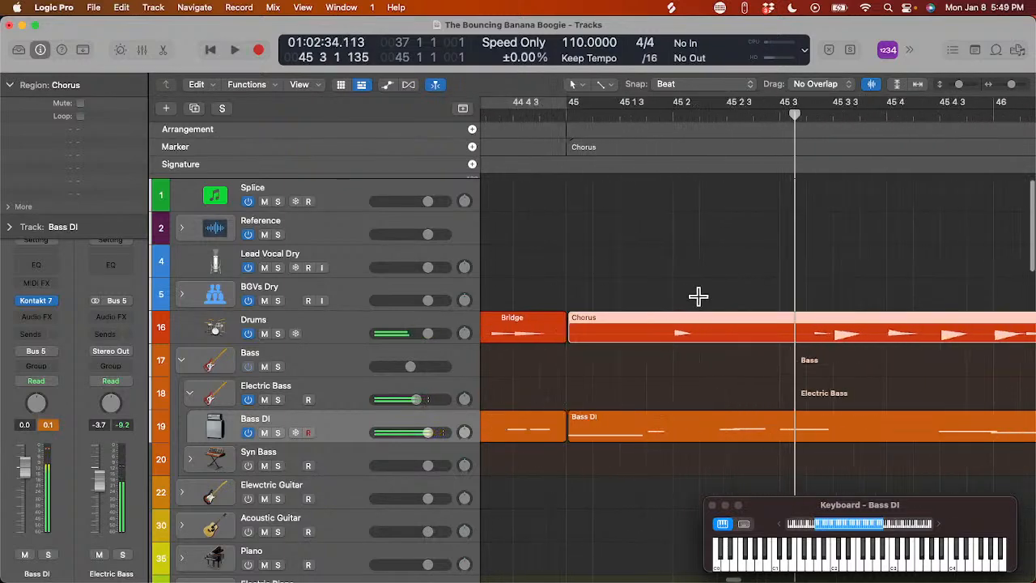
# - Extend the start of the last chorus's drum region from bar 45 back to about 44 4
pyautogui.scroll(-2, 699, 297)
pyautogui.click(670, 330)
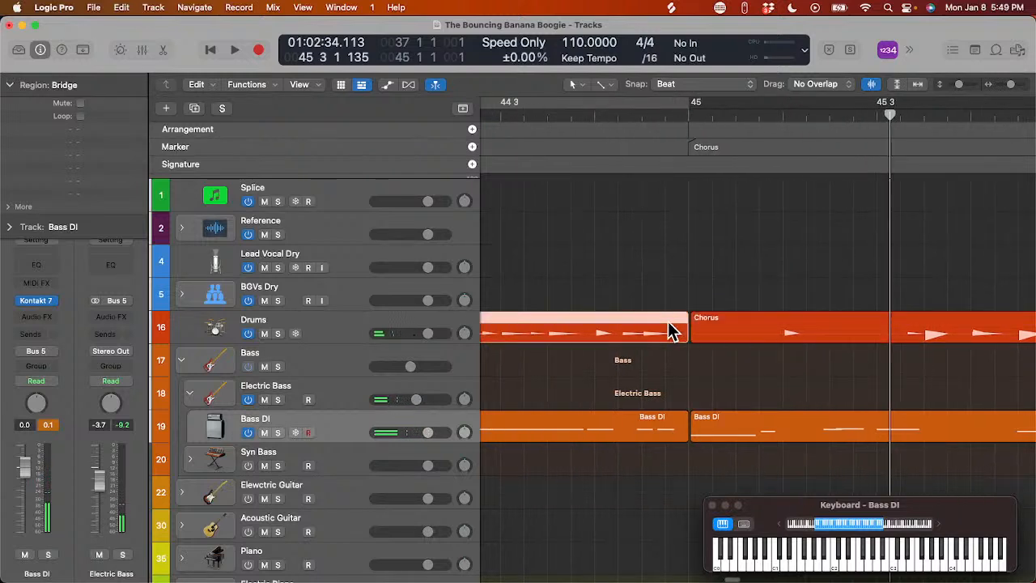
pyautogui.scroll(3, 671, 331)
pyautogui.hscroll(-4, 671, 330)
pyautogui.hscroll(4, 671, 331)
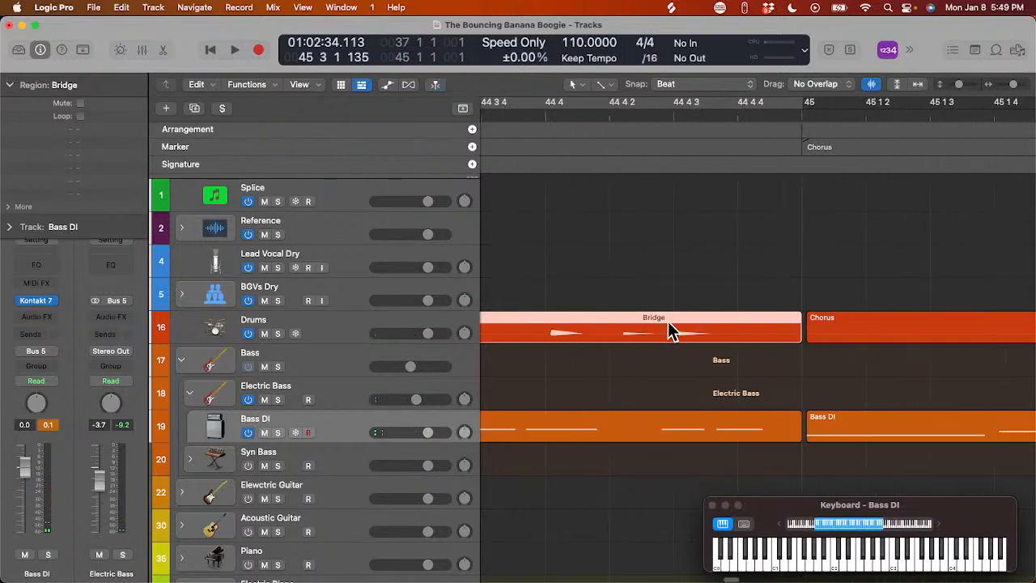
pyautogui.hscroll(1, 667, 321)
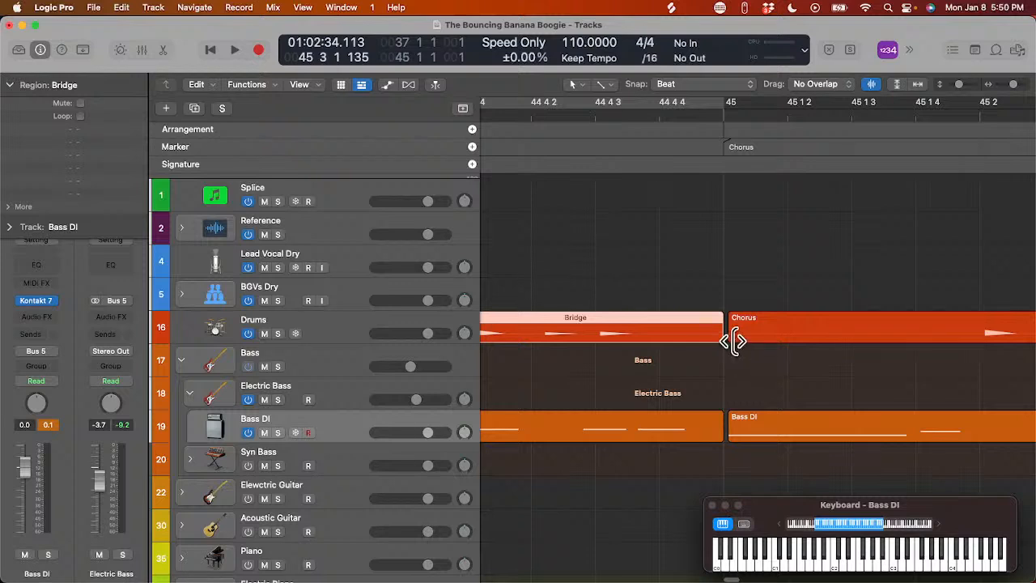
pyautogui.moveTo(734, 340); pyautogui.dragTo(581, 342)
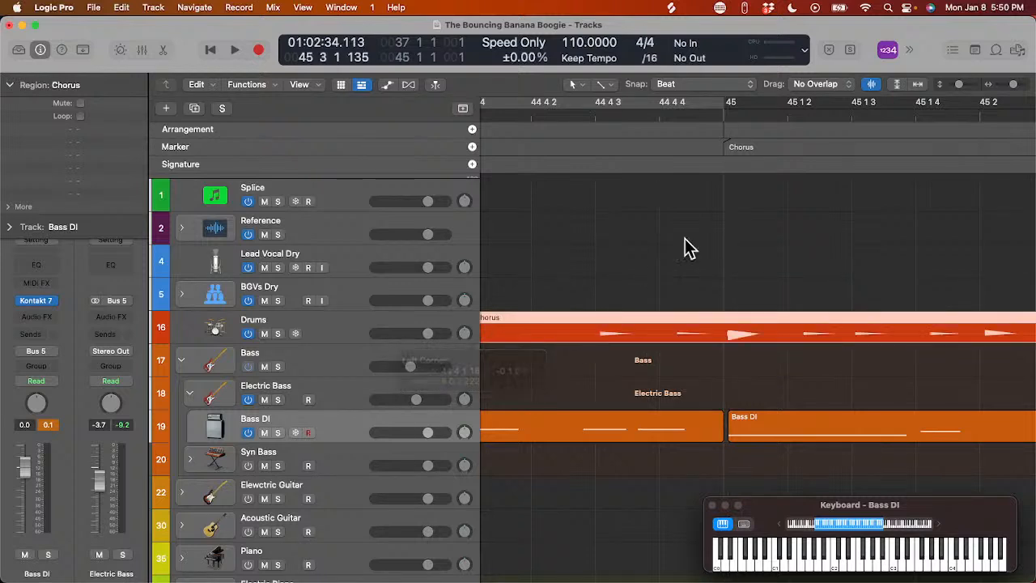
# - Split the extended last chorus drum region at bar 45 and delete the piece in front of the split
pyautogui.moveTo(708, 116); pyautogui.dragTo(718, 120)
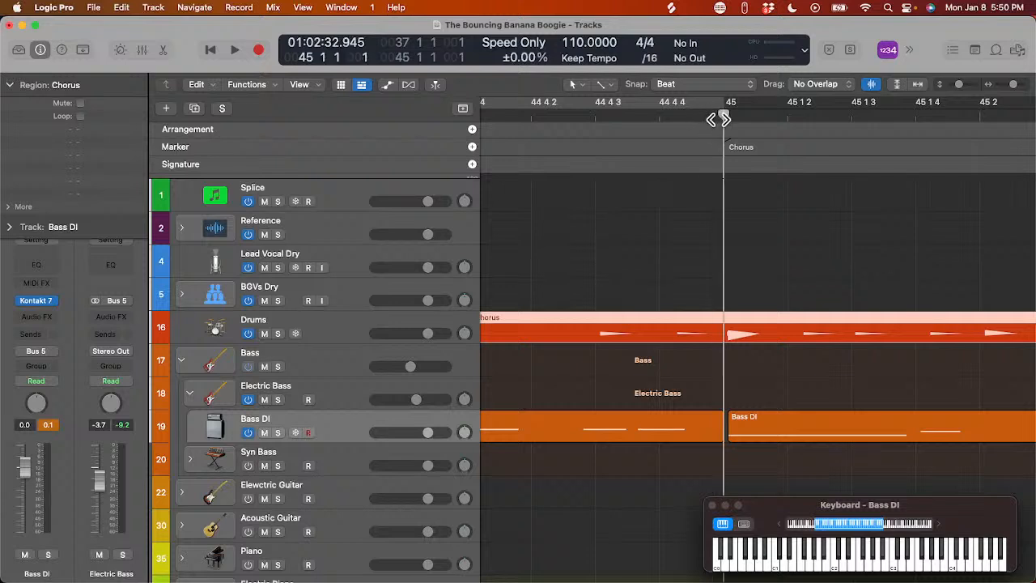
pyautogui.press('super+t')
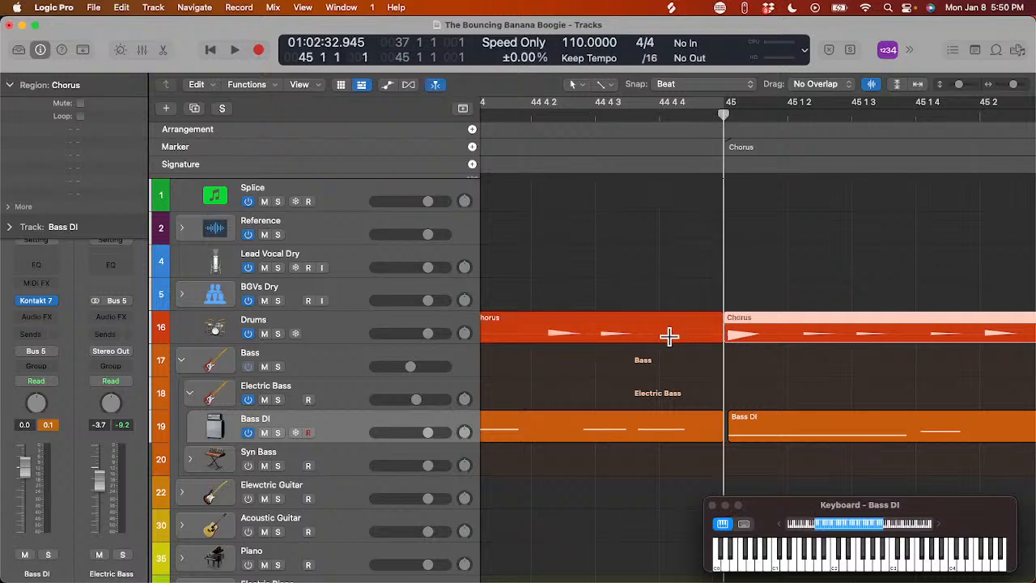
pyautogui.click(669, 332)
pyautogui.press('Delete')
pyautogui.hscroll(-3, 669, 332)
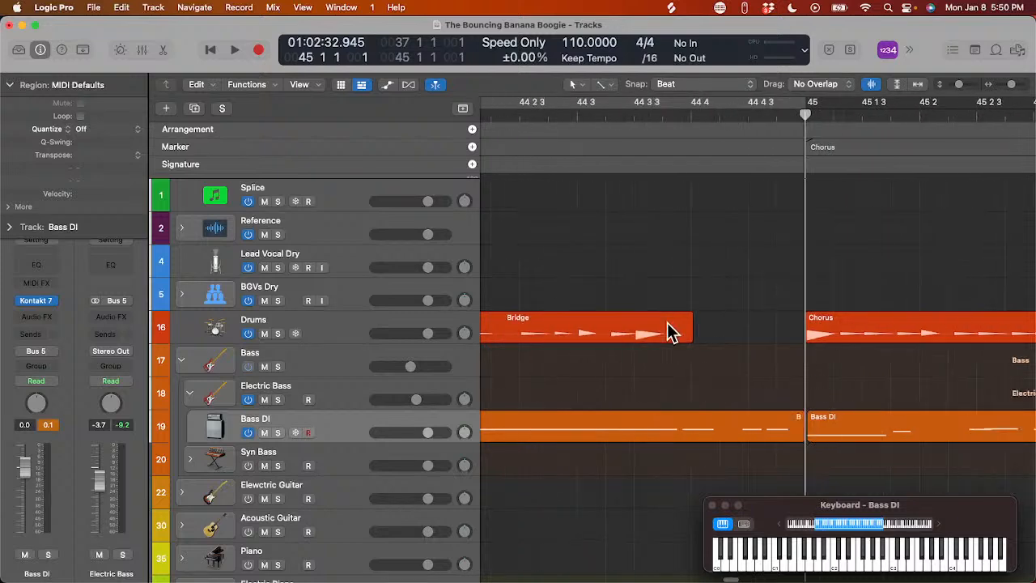
# - Extend the end of the bridge's drum region to bar 45
pyautogui.moveTo(688, 341); pyautogui.dragTo(786, 348)
pyautogui.press('super+Left')
pyautogui.press('super+Left')
pyautogui.press('super+Left')
pyautogui.press('super+Left')
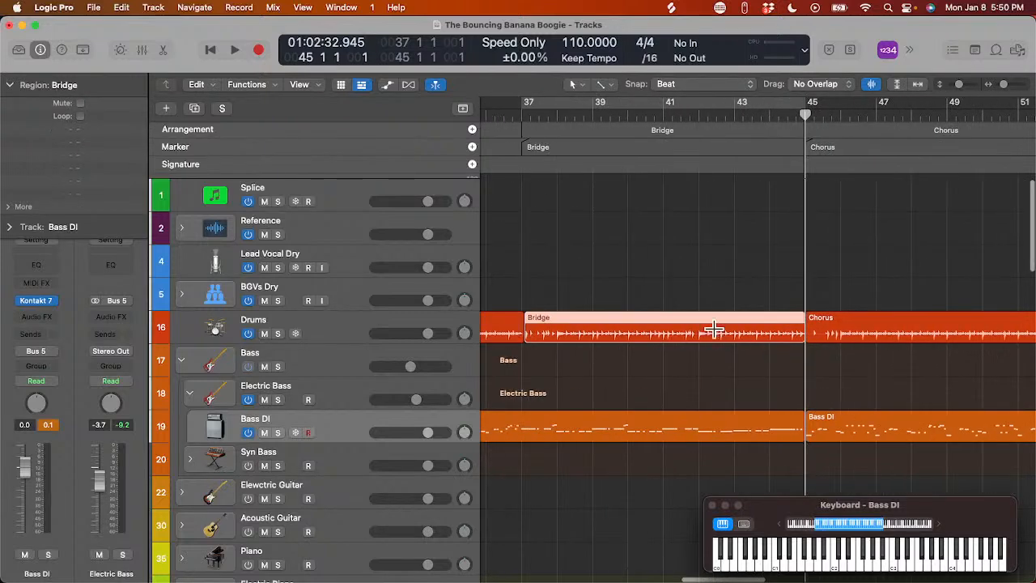
# - Extend the start of the drum region of the chorus at bar 29 back to about bar 28
pyautogui.hscroll(-5, 704, 323)
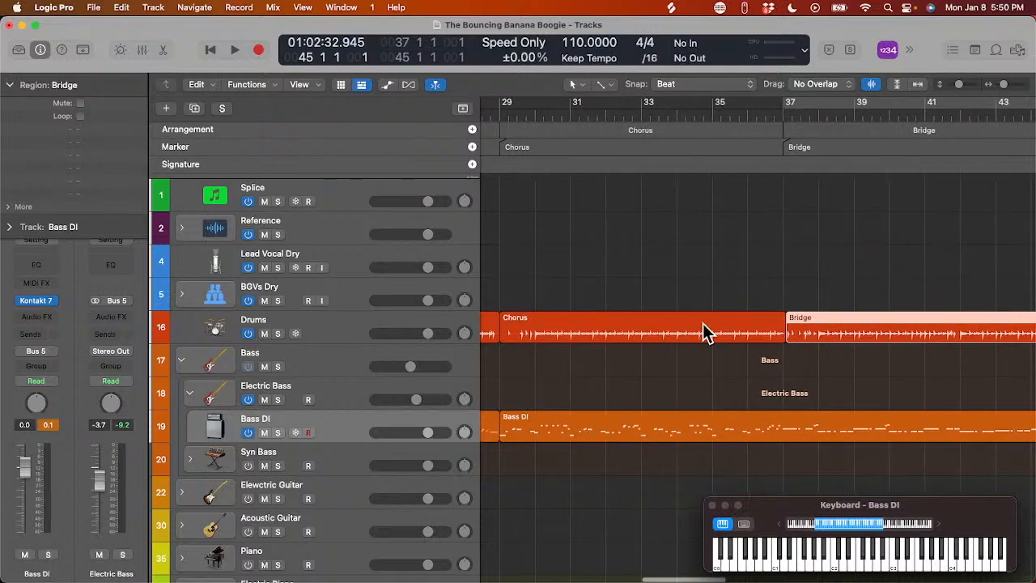
pyautogui.hscroll(-6, 703, 332)
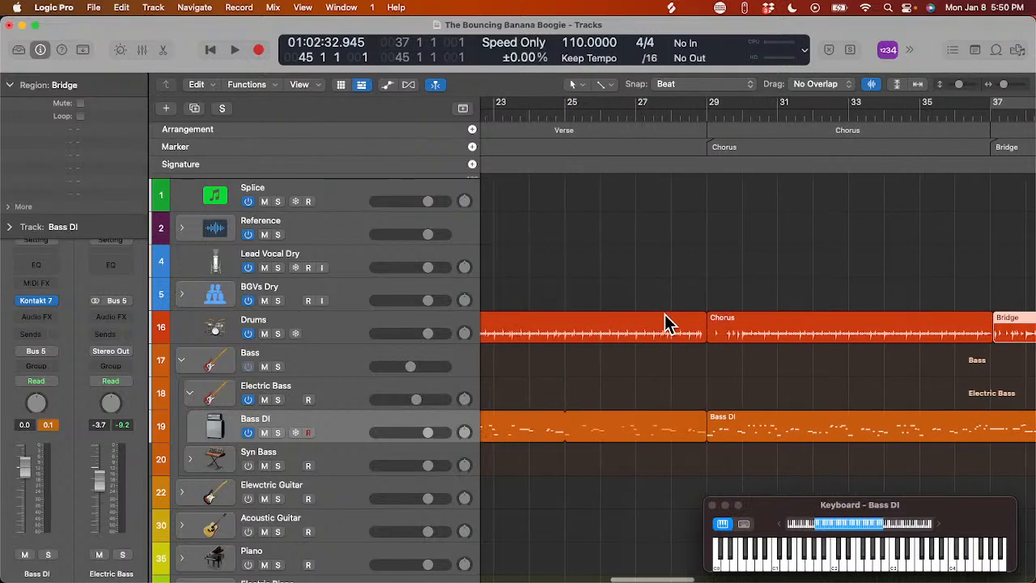
pyautogui.press('super+Right')
pyautogui.press('super+Right')
pyautogui.press('super+Right')
pyautogui.press('super+Right')
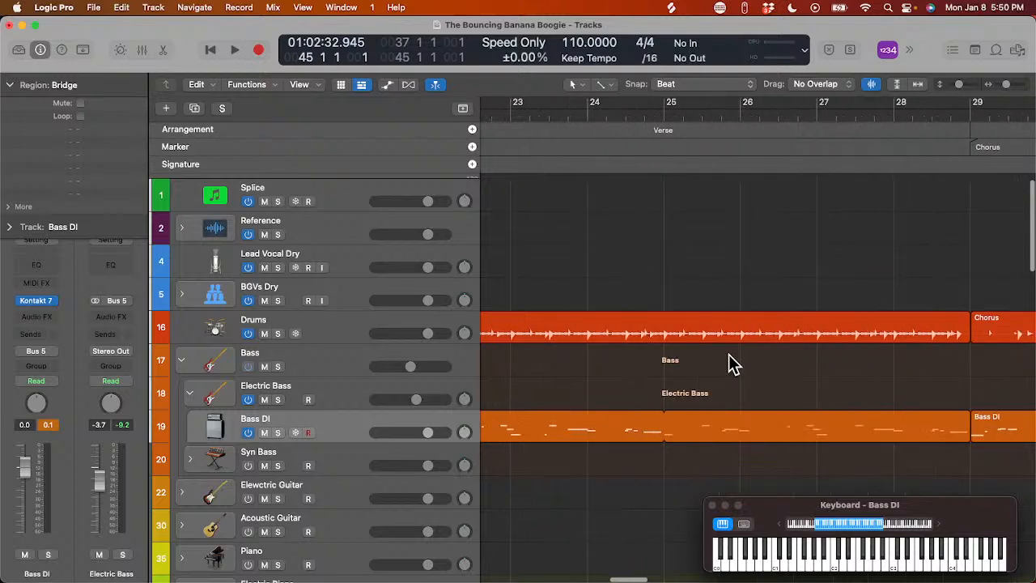
pyautogui.hscroll(3, 751, 351)
pyautogui.hscroll(3, 757, 358)
pyautogui.moveTo(759, 338); pyautogui.dragTo(683, 351)
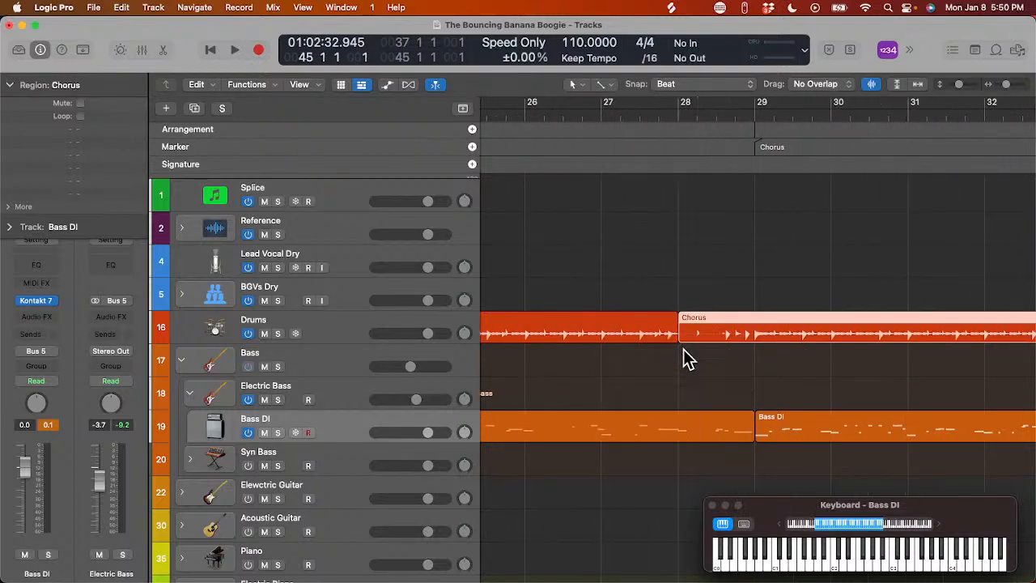
# - Split the extended chorus drum region at bar 29 and delete the piece in front of the split
pyautogui.click(686, 335)
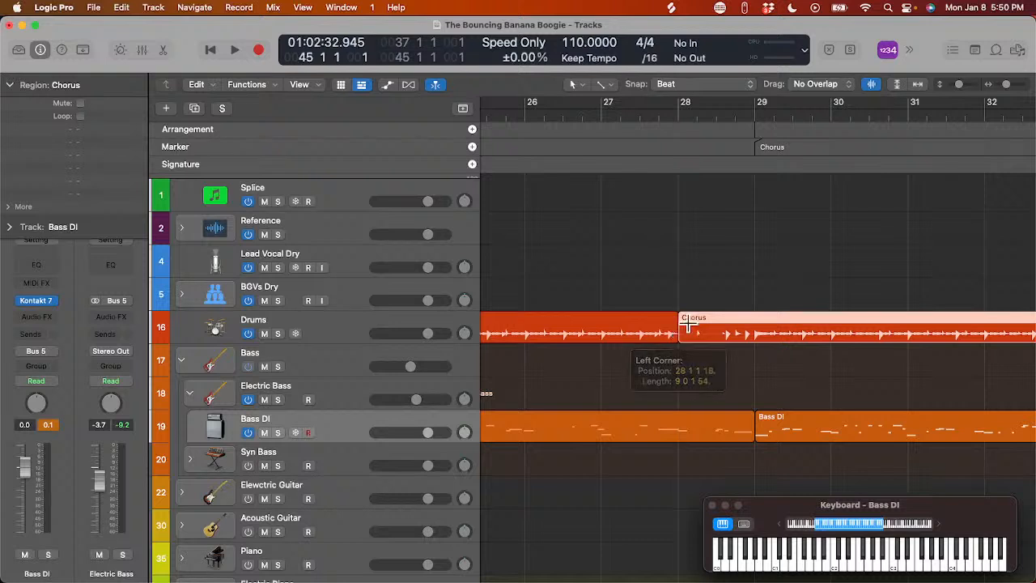
pyautogui.click(752, 114)
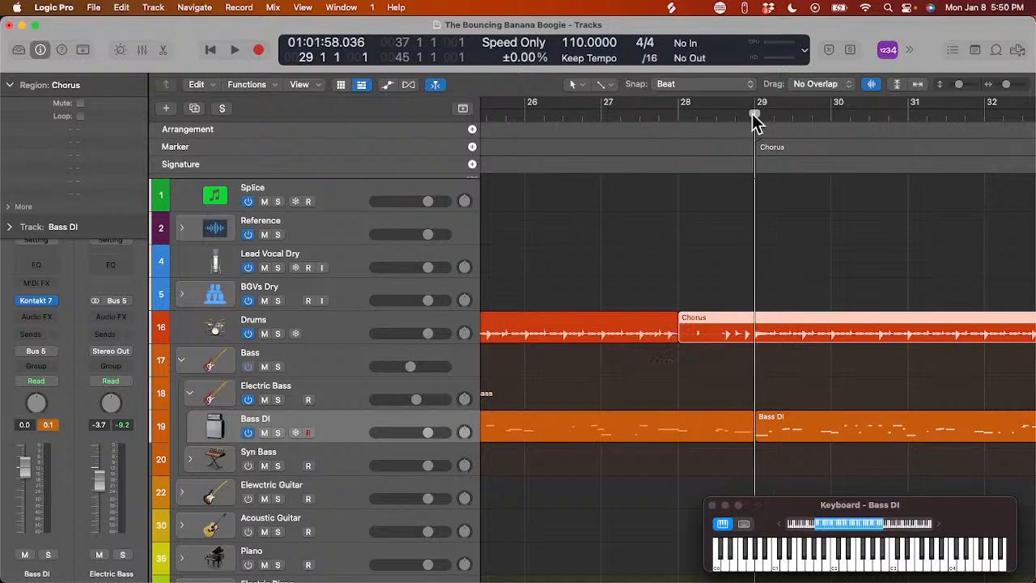
pyautogui.press('super+t')
pyautogui.click(731, 334)
pyautogui.press('Delete')
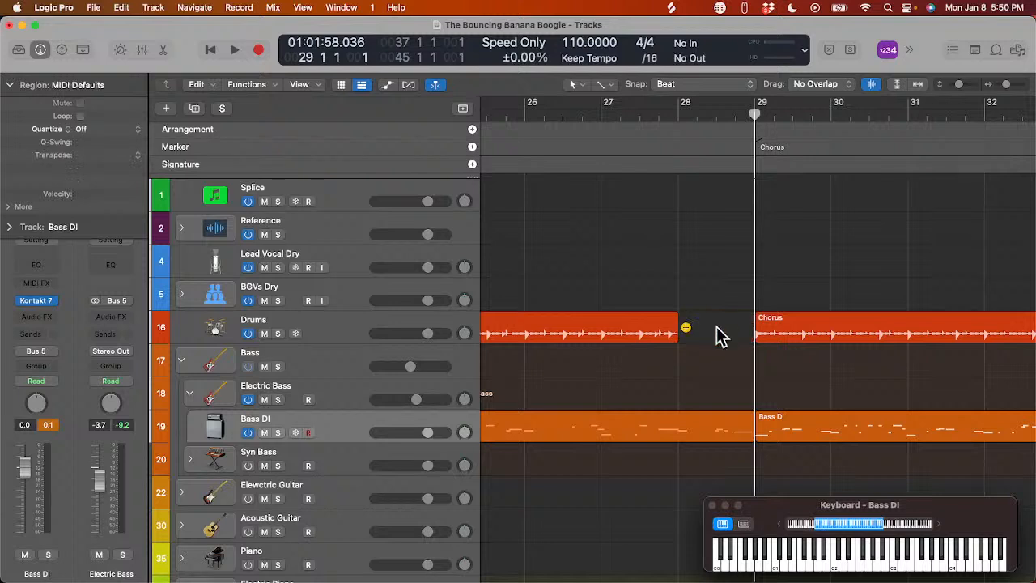
# - Extend the end of the preceding verse's drum region to bar 29 and remove the sliver past the bar line
pyautogui.moveTo(678, 341); pyautogui.dragTo(751, 356)
pyautogui.scroll(5, 717, 358)
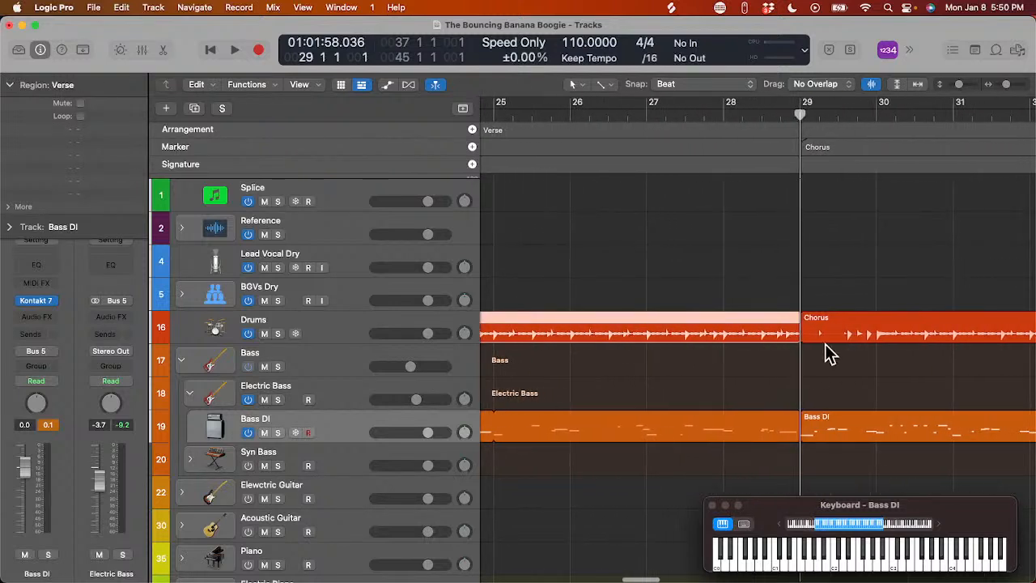
pyautogui.scroll(5, 824, 344)
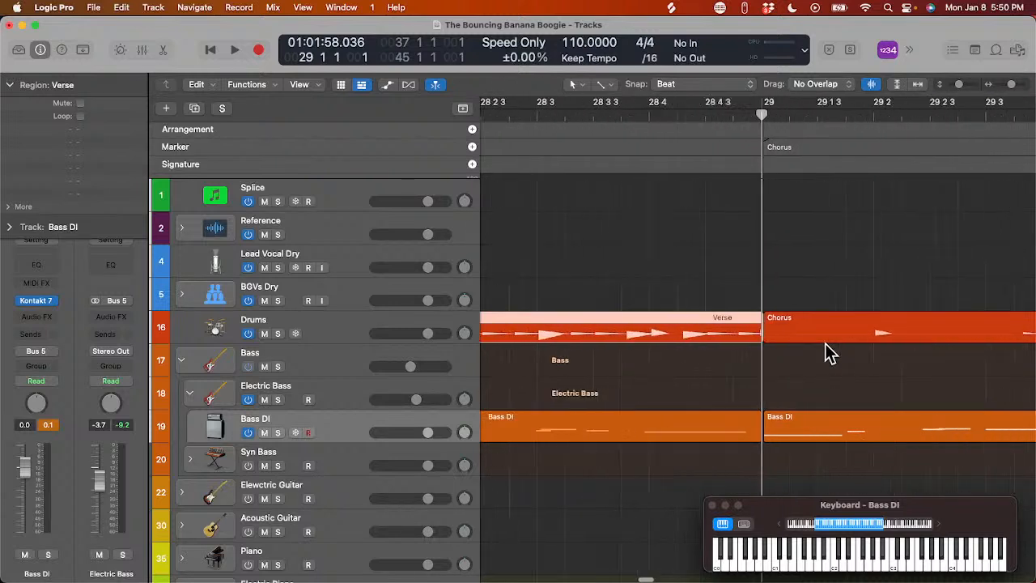
pyautogui.click(825, 343)
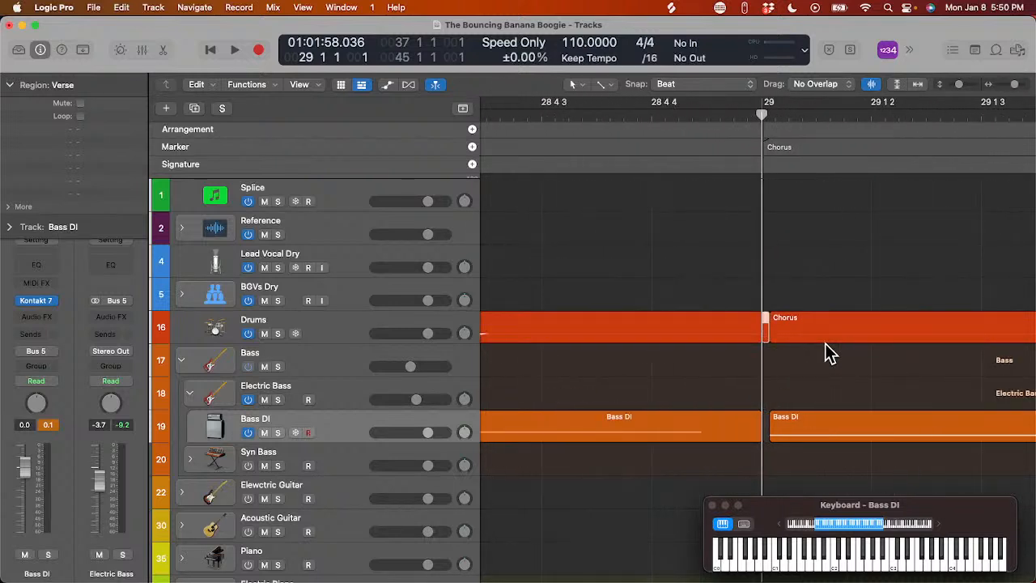
pyautogui.click(816, 330)
pyautogui.scroll(-3, 812, 329)
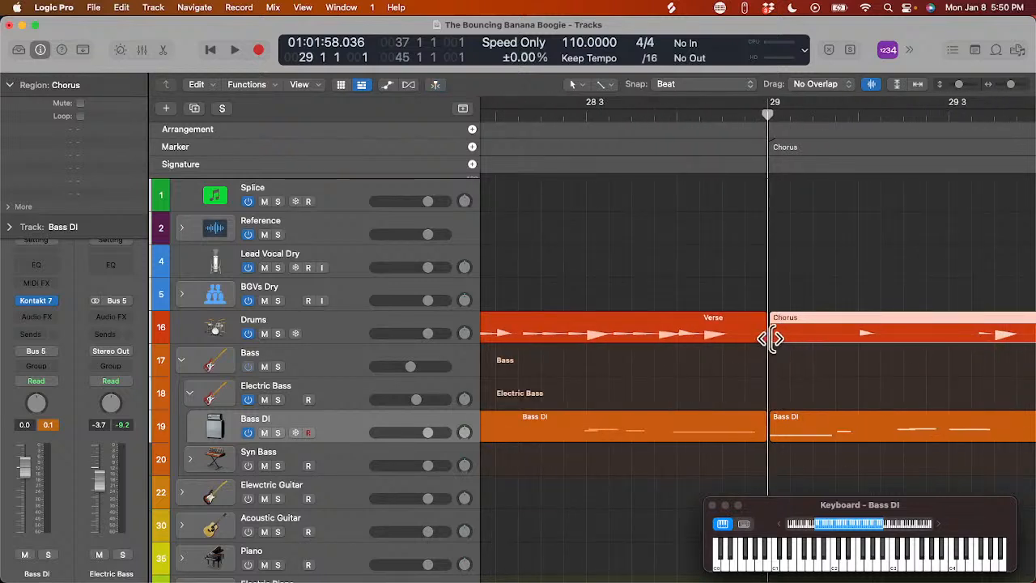
# - Extend the start of the chorus's drum region back to about 28 4 and remove the part in front of bar 29
pyautogui.moveTo(773, 339); pyautogui.dragTo(708, 344)
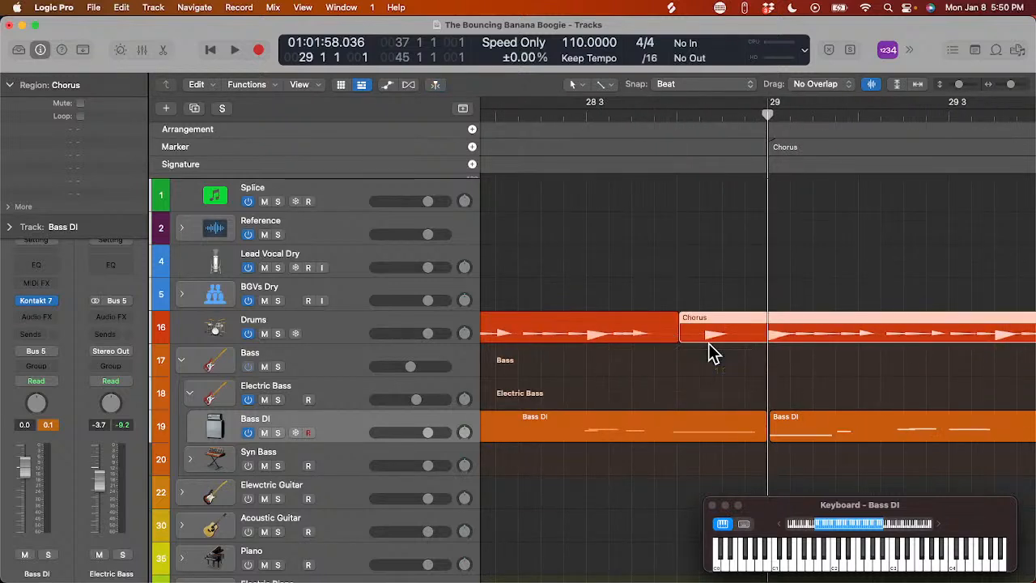
pyautogui.click(710, 330)
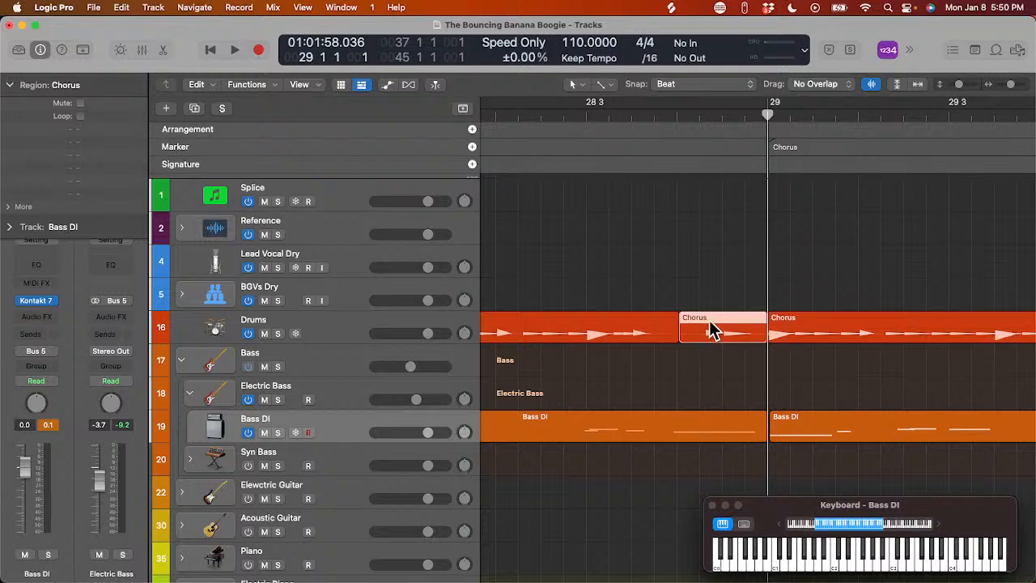
pyautogui.press('Delete')
# - Extend the end of the verse's drum region to about bar 29 again and play the chorus downbeat
pyautogui.moveTo(676, 341); pyautogui.dragTo(767, 344)
pyautogui.press('space')
pyautogui.press('space')
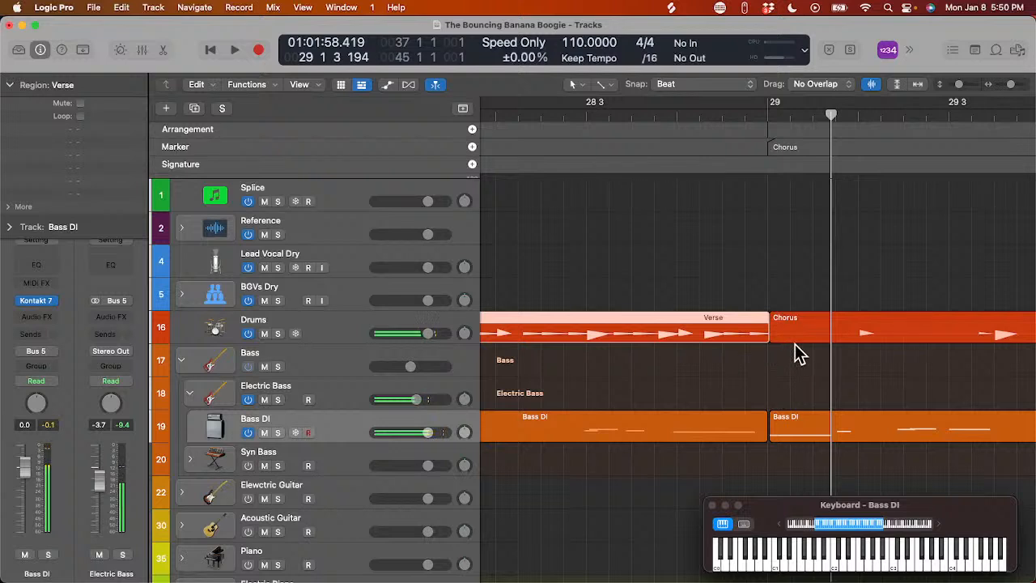
# - Split the verse's drum region exactly at bar 29 and delete the sliver behind the split
pyautogui.scroll(5, 795, 344)
pyautogui.hscroll(10, 795, 344)
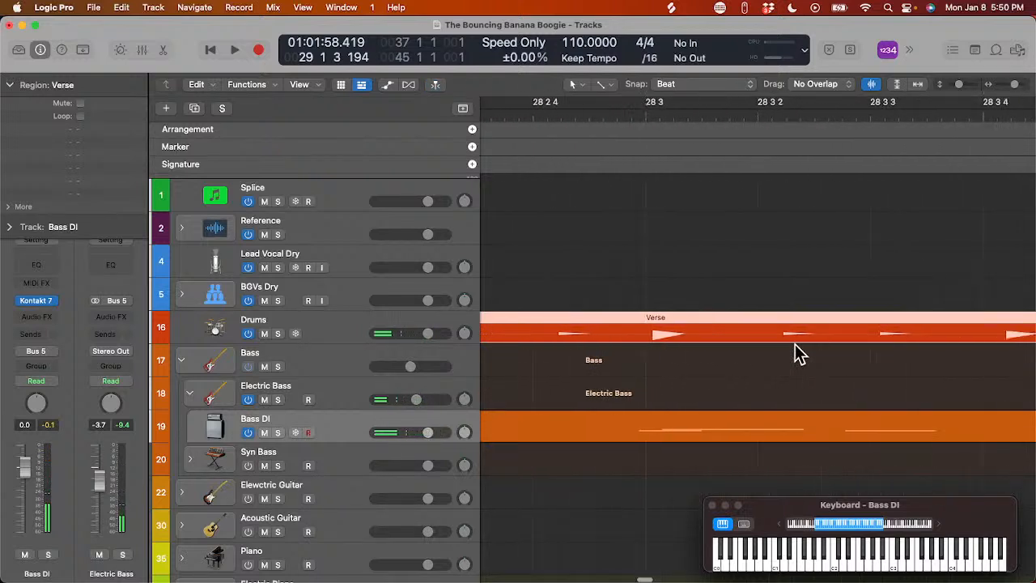
pyautogui.hscroll(5, 795, 344)
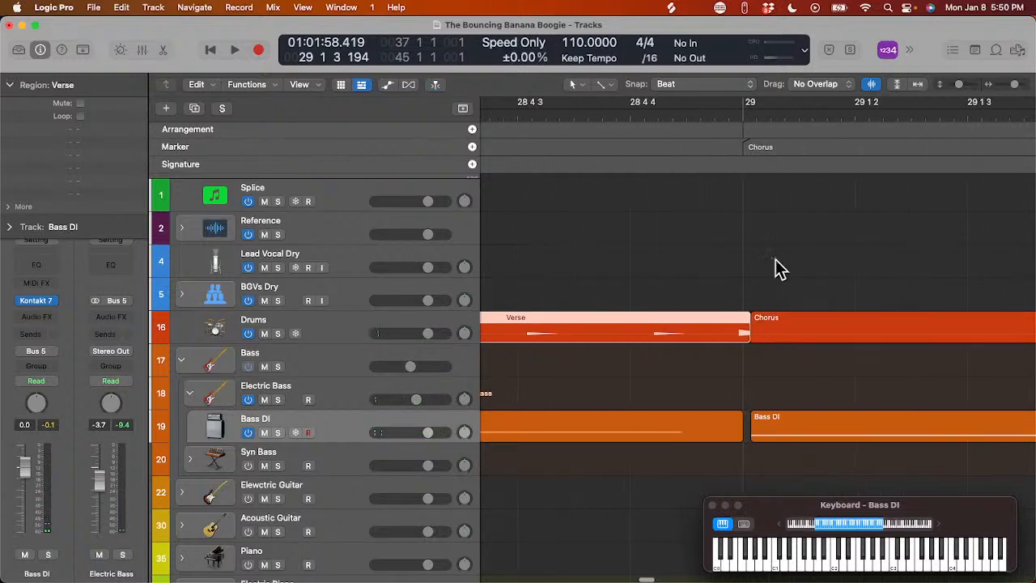
pyautogui.click(731, 117)
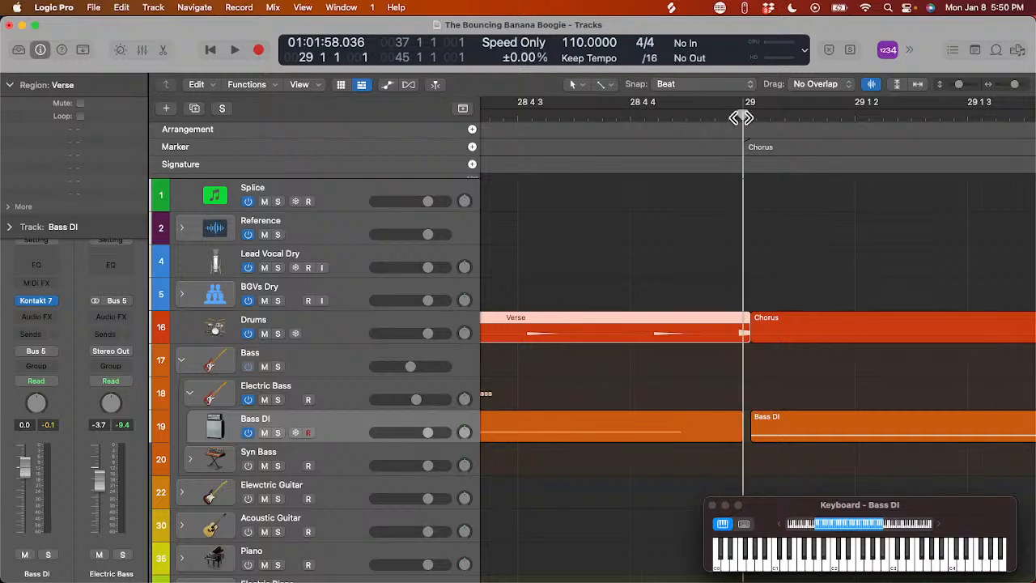
pyautogui.press('super+t')
pyautogui.press('Delete')
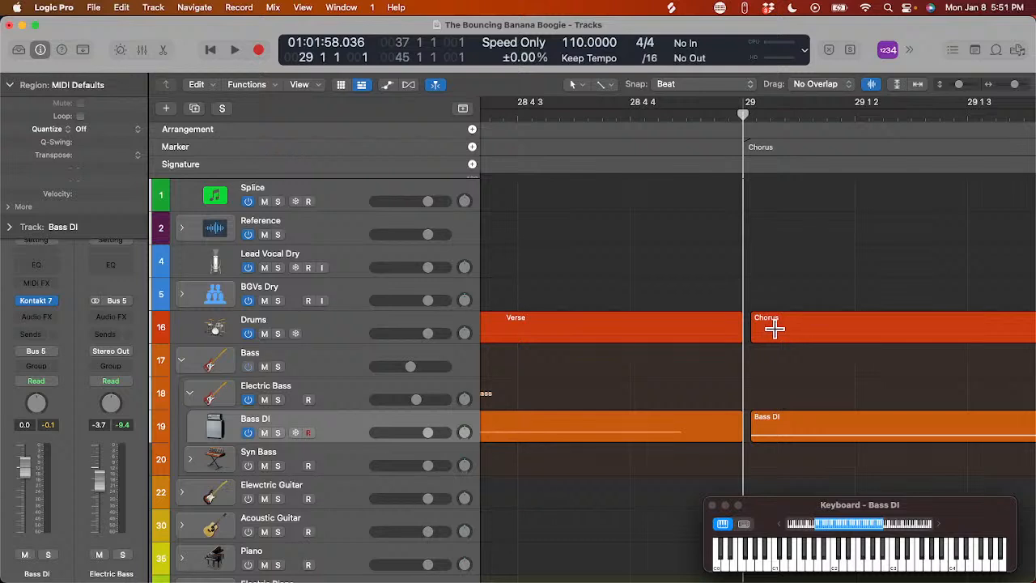
# - Split the drum region of the chorus at bar 29 at 29 2 and delete the piece in front of the split
pyautogui.click(836, 120)
pyautogui.click(838, 110)
pyautogui.press('super+Left')
pyautogui.press('super+Left')
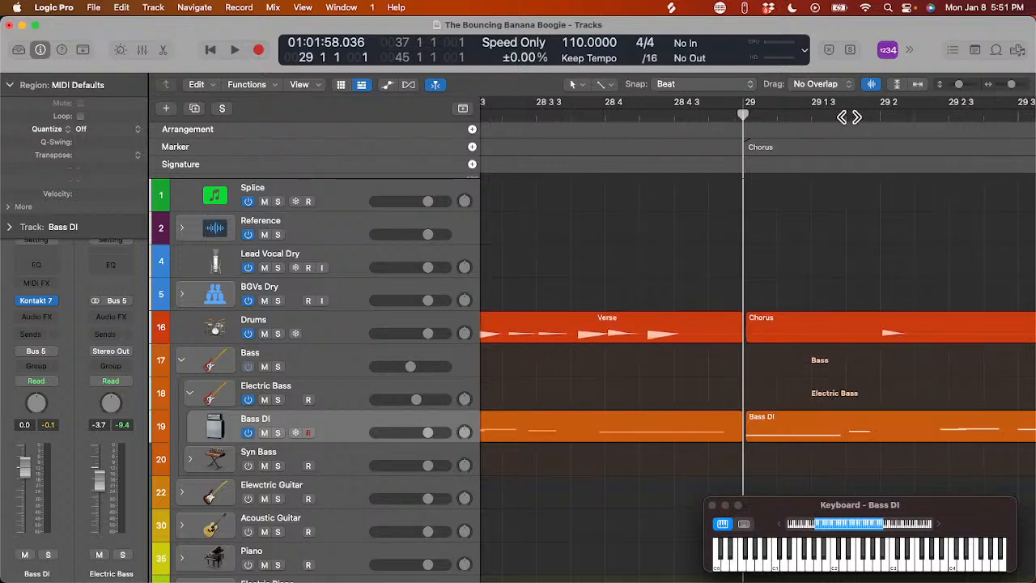
pyautogui.moveTo(849, 118); pyautogui.dragTo(866, 118)
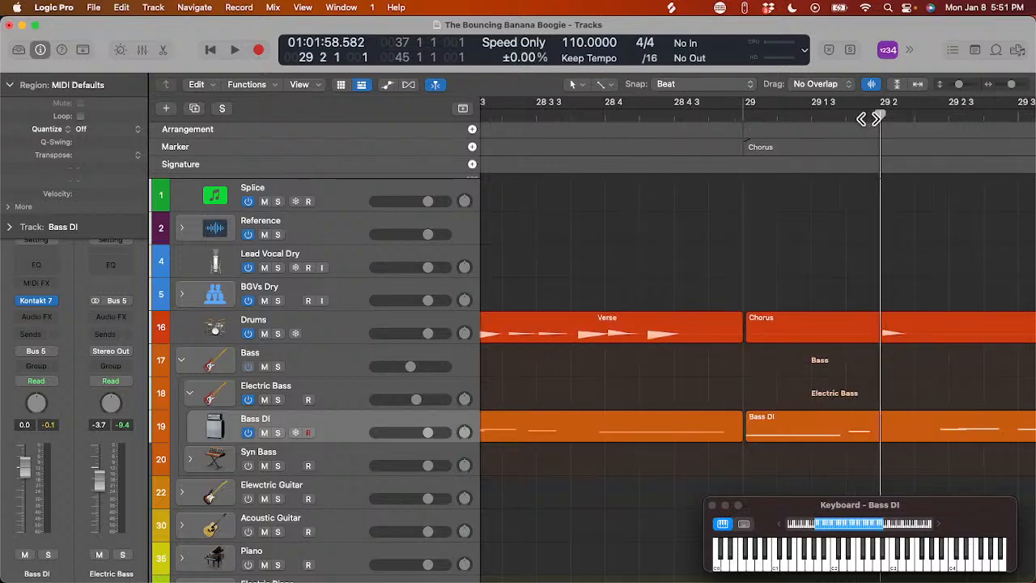
pyautogui.click(823, 330)
pyautogui.press('super+t')
pyautogui.press('Delete')
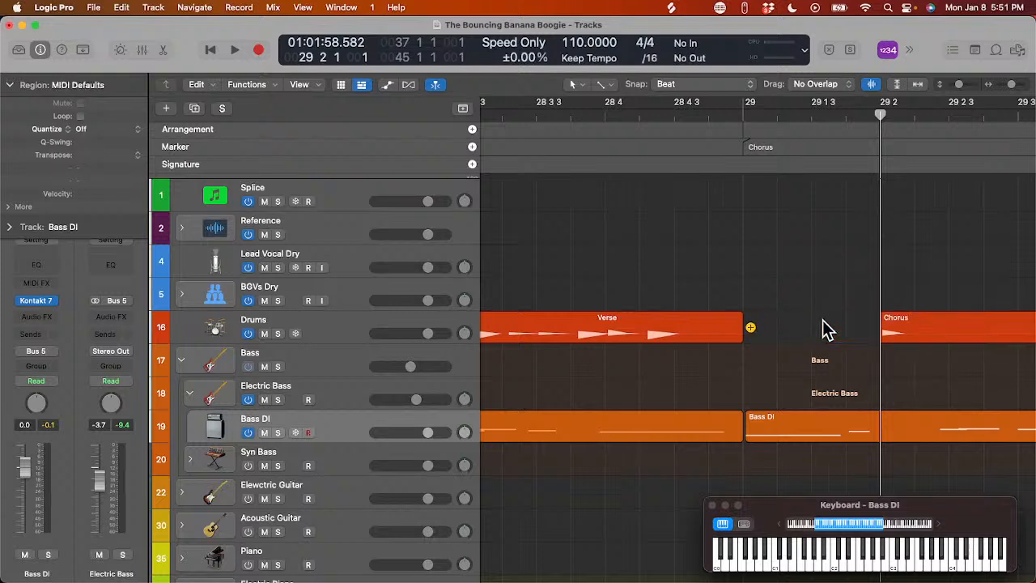
# - Extend the start of the trimmed chorus drum region back to about bar 29
pyautogui.moveTo(885, 340); pyautogui.dragTo(712, 400)
pyautogui.press('super+Left')
pyautogui.press('super+Left')
pyautogui.press('super+Left')
pyautogui.press('super+Left')
pyautogui.press('super+Left')
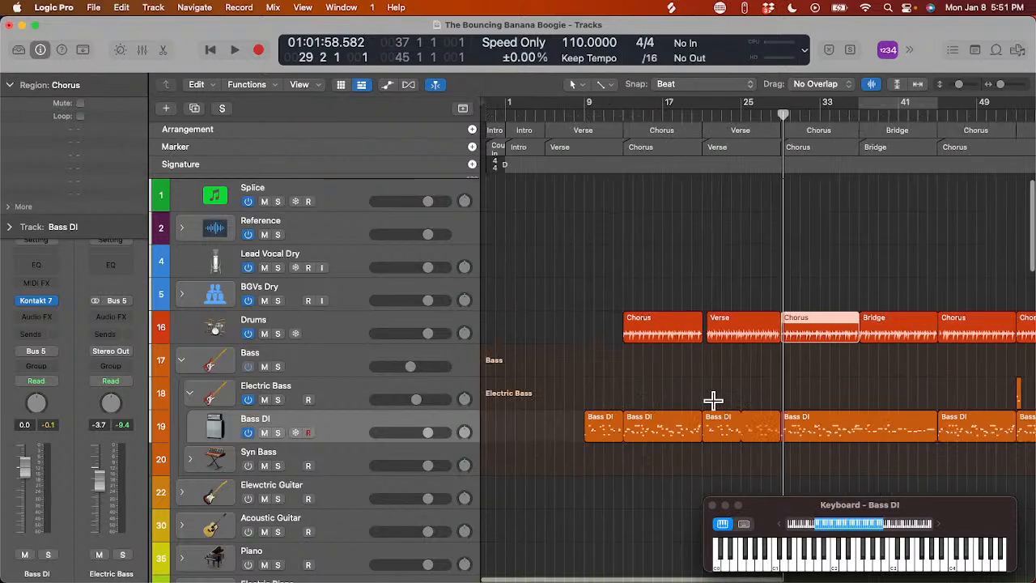
# - Play the chorus from bar 29 to check the edited drum downbeat
pyautogui.press('super+Left')
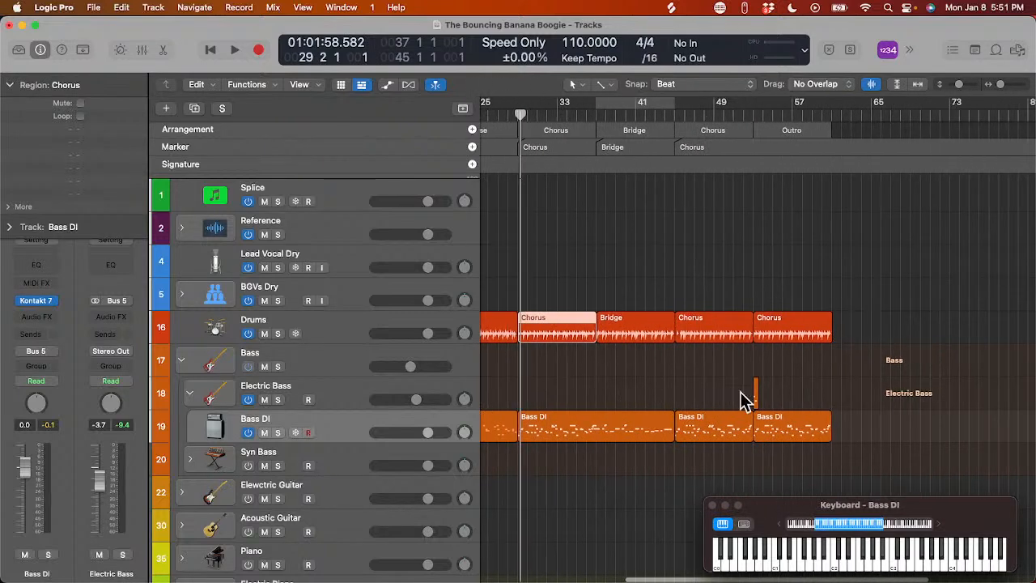
pyautogui.press('space')
pyautogui.press('super+Right')
pyautogui.press('super+Right')
pyautogui.press('super+Right')
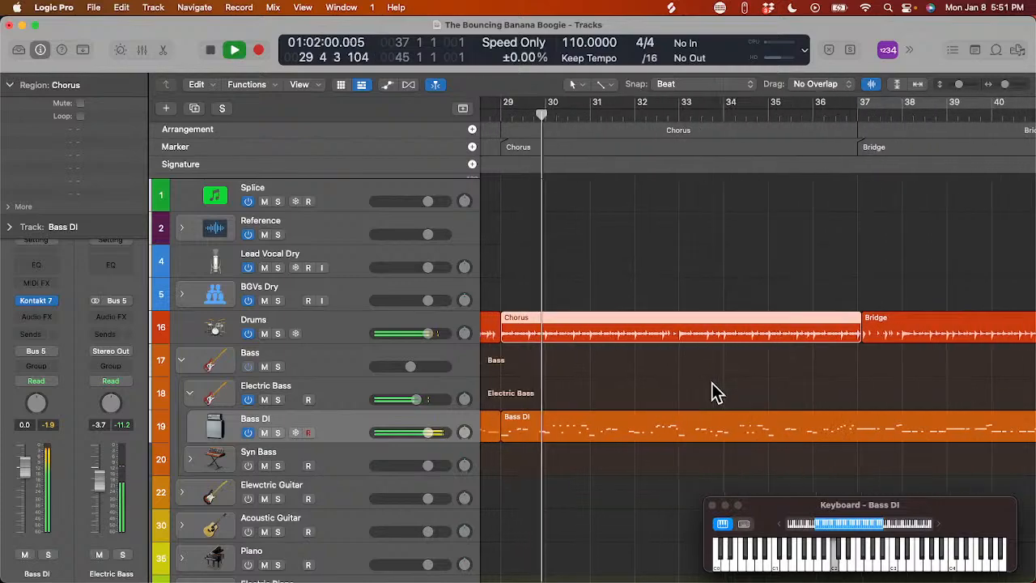
pyautogui.scroll(-8, 711, 383)
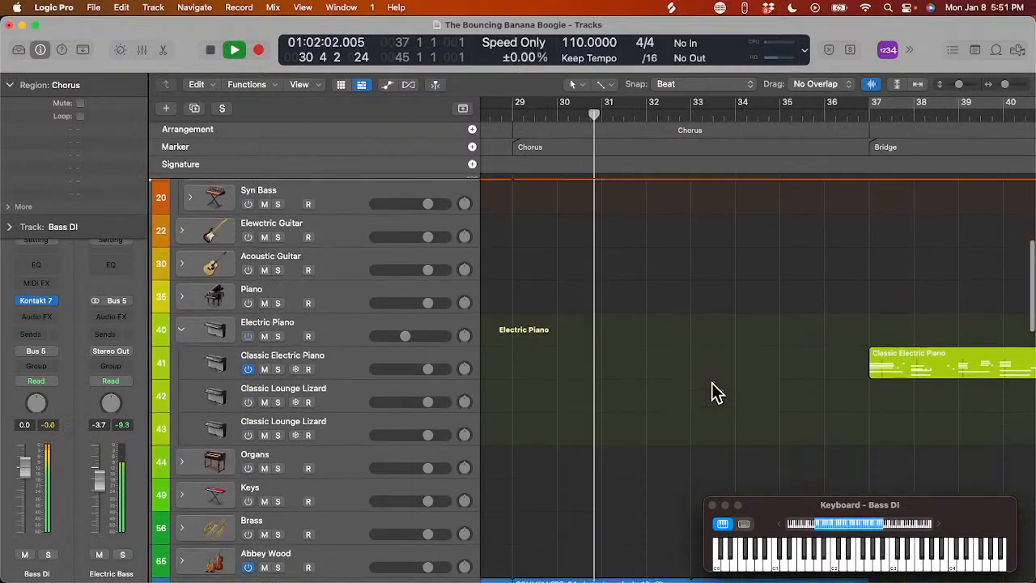
pyautogui.scroll(8, 711, 383)
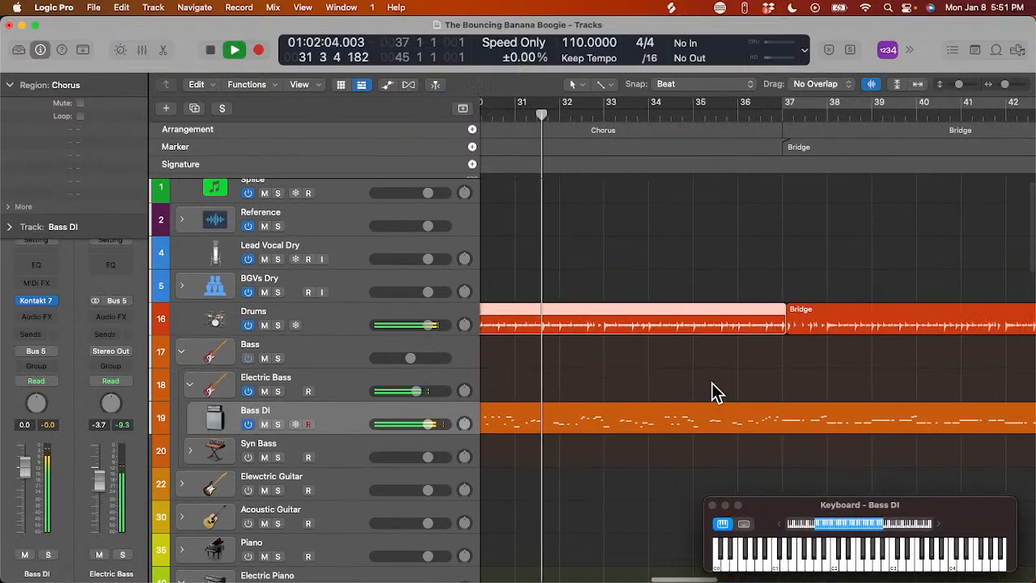
# - Play the transition from the chorus into the bridge at bar 37 and examine where the drum regions meet
pyautogui.click(736, 103)
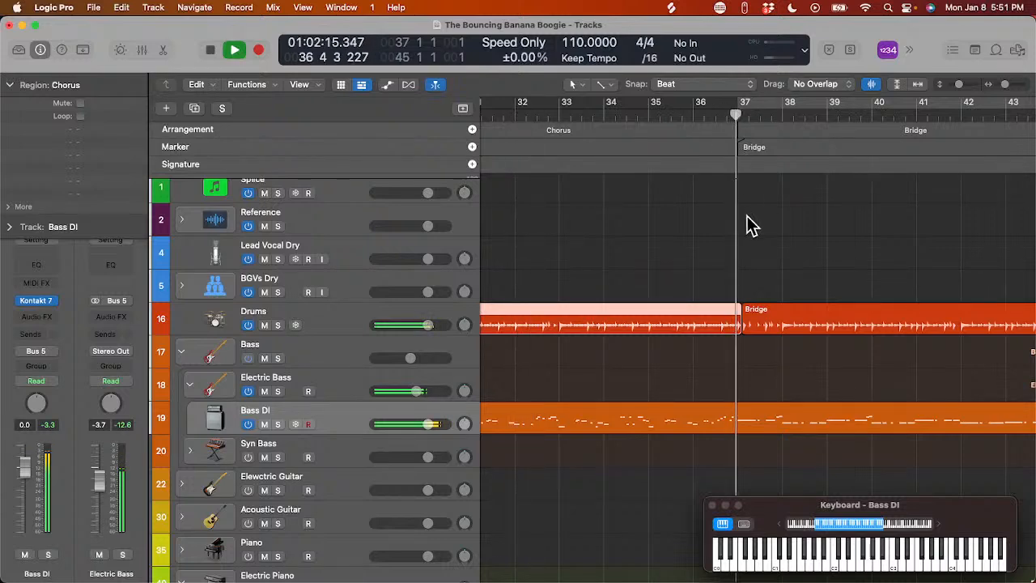
pyautogui.hscroll(1, 748, 226)
pyautogui.press('super+Right')
pyautogui.press('super+Right')
pyautogui.press('super+Right')
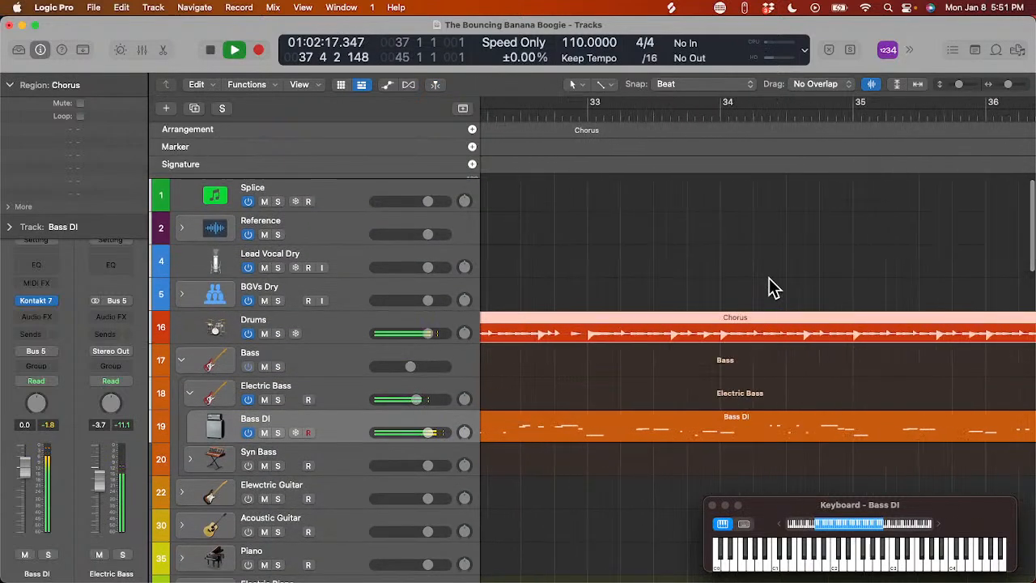
pyautogui.press('space')
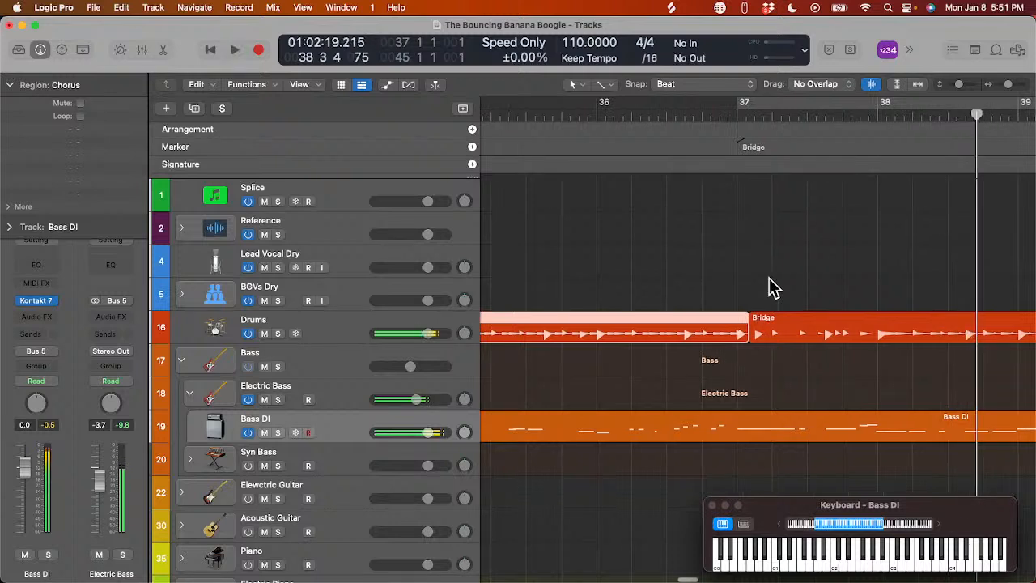
# - Split the bridge's drum region at 37 2 and delete the short piece in front of the split
pyautogui.press('super+Right')
pyautogui.press('super+Right')
pyautogui.hscroll(8, 779, 296)
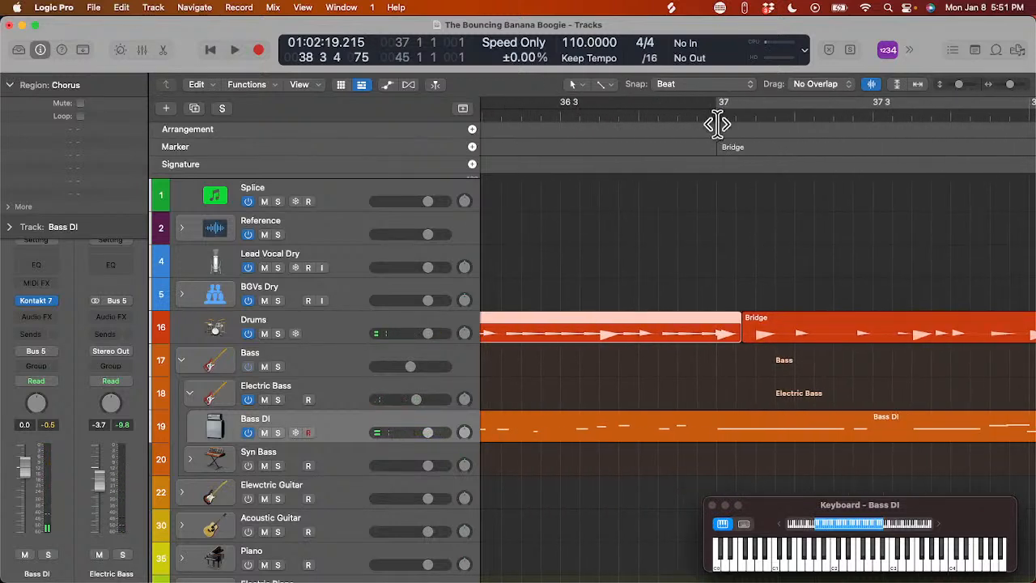
pyautogui.click(716, 119)
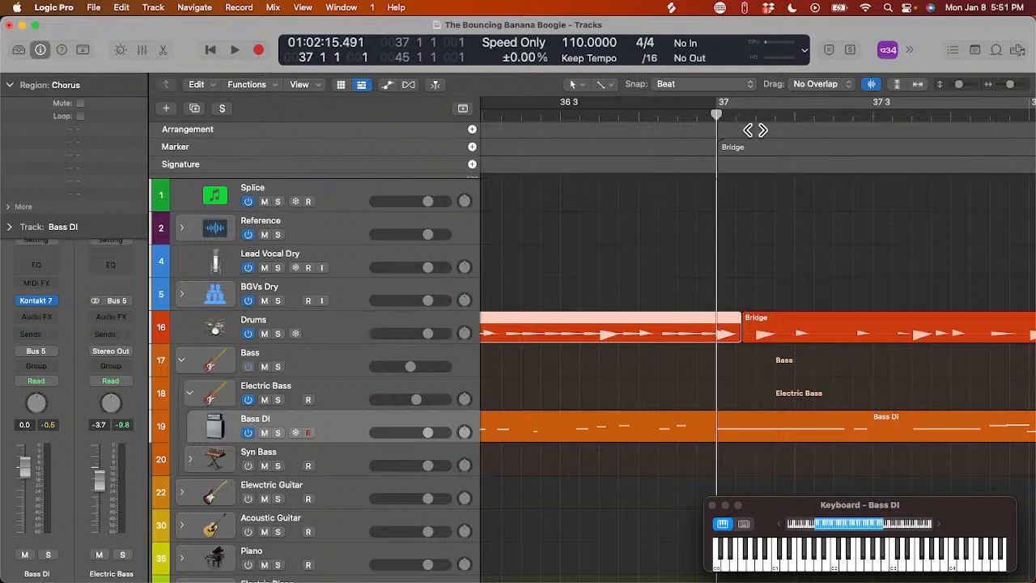
pyautogui.moveTo(755, 131); pyautogui.dragTo(757, 132)
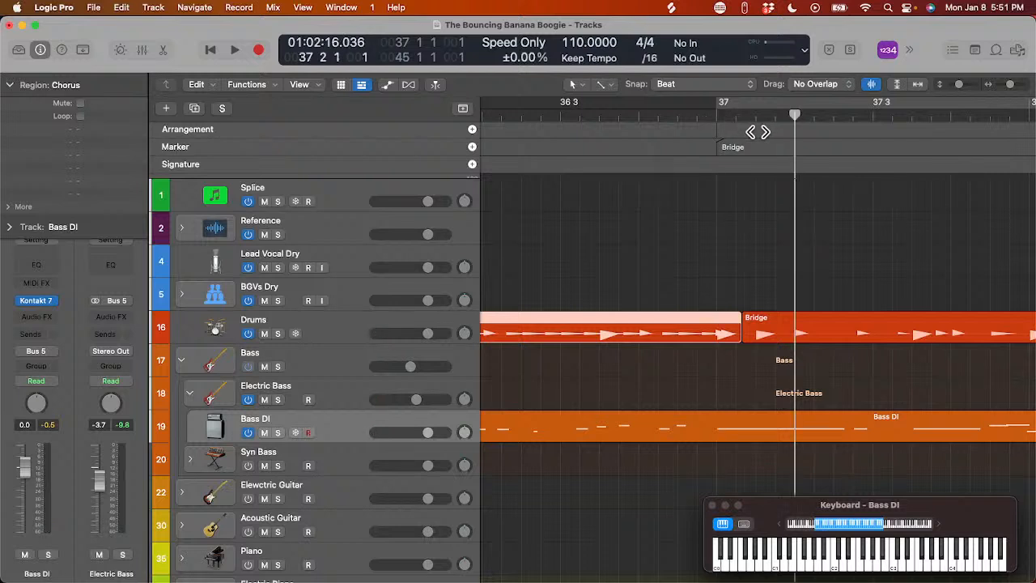
pyautogui.click(821, 327)
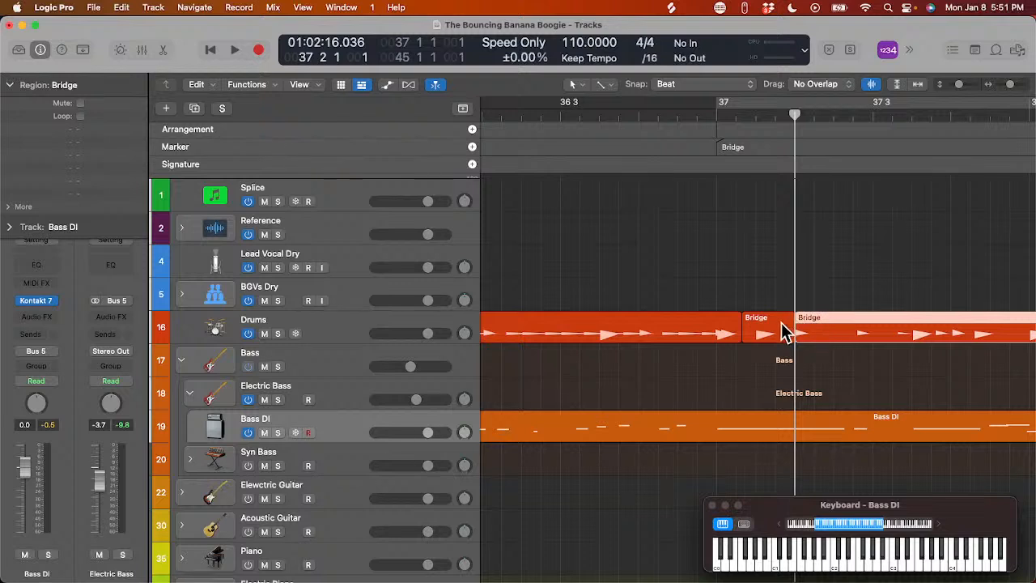
pyautogui.click(783, 332)
pyautogui.press('Delete')
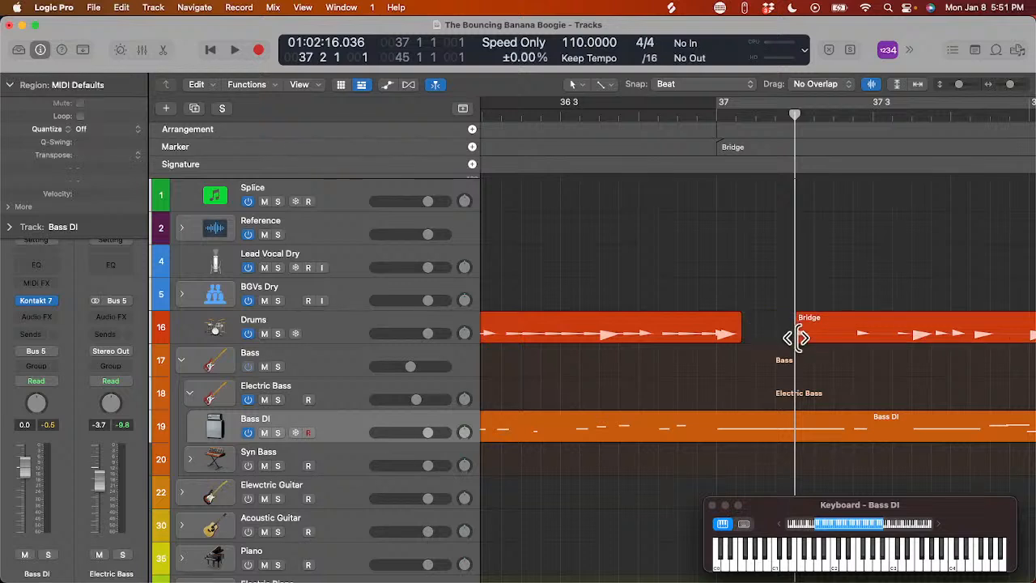
# - Extend the start of the trimmed bridge drum region back to bar 37, play the transition and check the region's drummer settings
pyautogui.moveTo(796, 338); pyautogui.dragTo(720, 339)
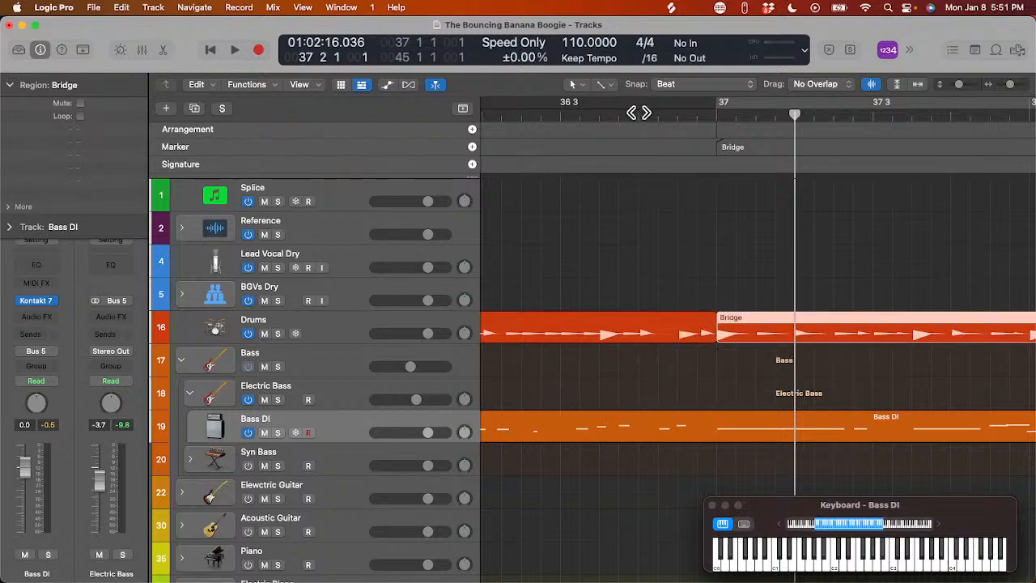
pyautogui.doubleClick(638, 112)
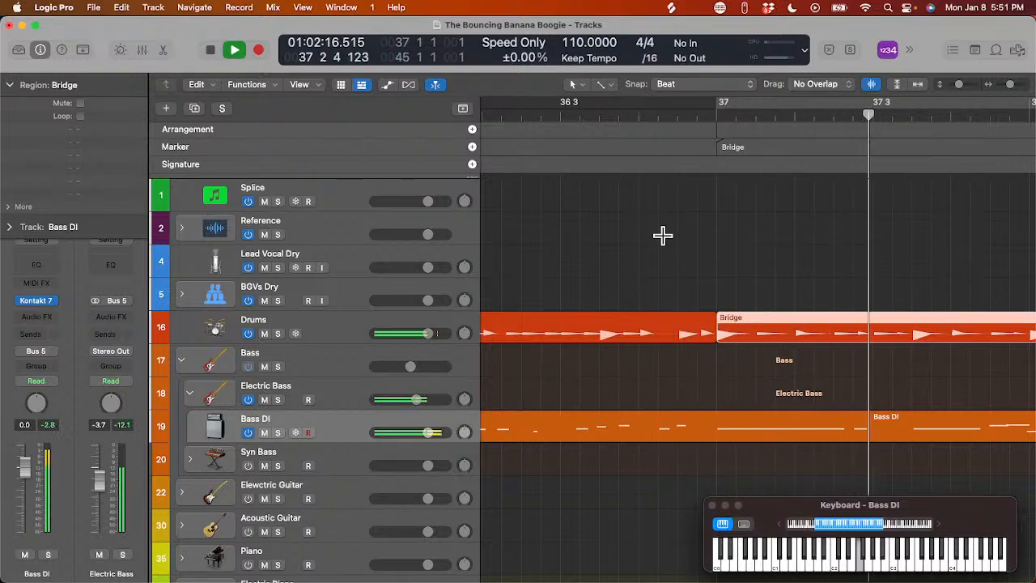
pyautogui.press('super+Left')
pyautogui.press('super+Left')
pyautogui.press('super+Left')
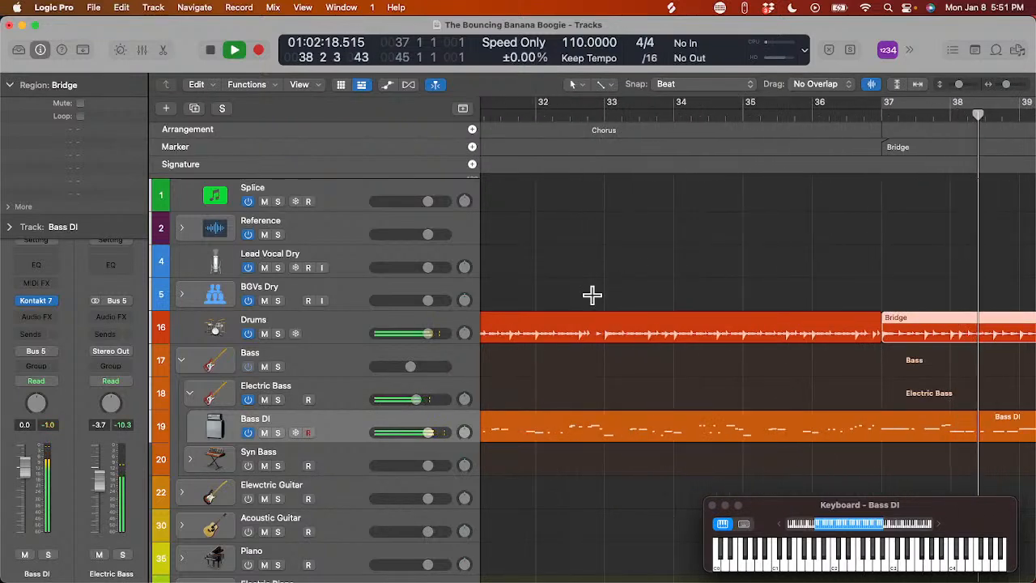
pyautogui.press('e')
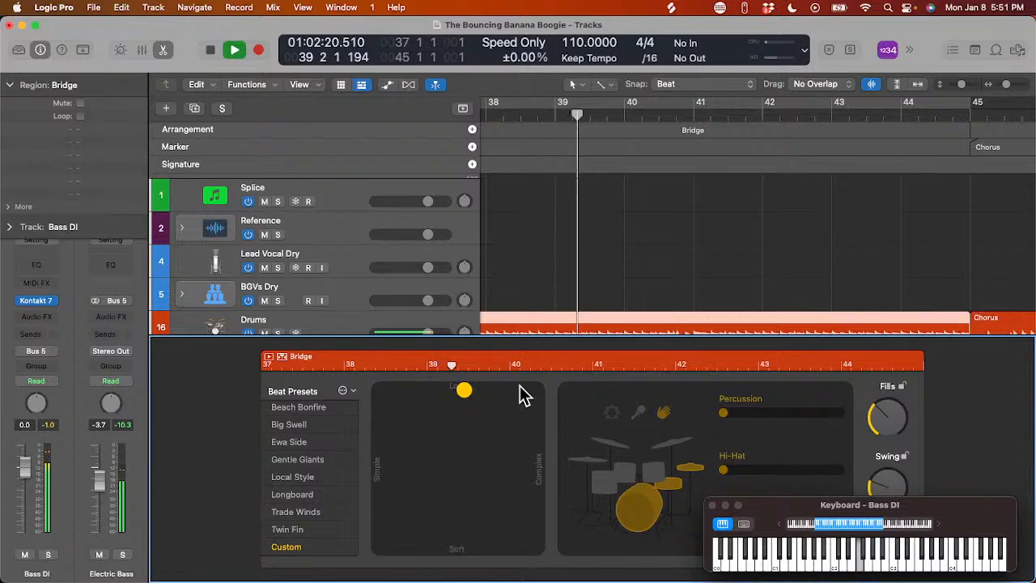
pyautogui.press('e')
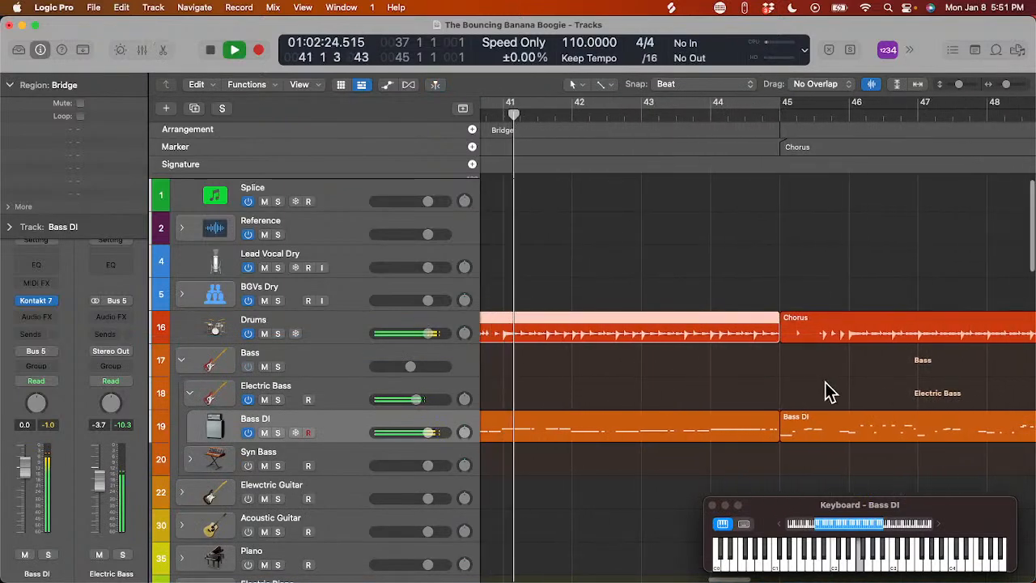
# - Play on through the bridge and check the transition from the last chorus into the outro at bar 53
pyautogui.press('super+Left')
pyautogui.scroll(-5, 819, 399)
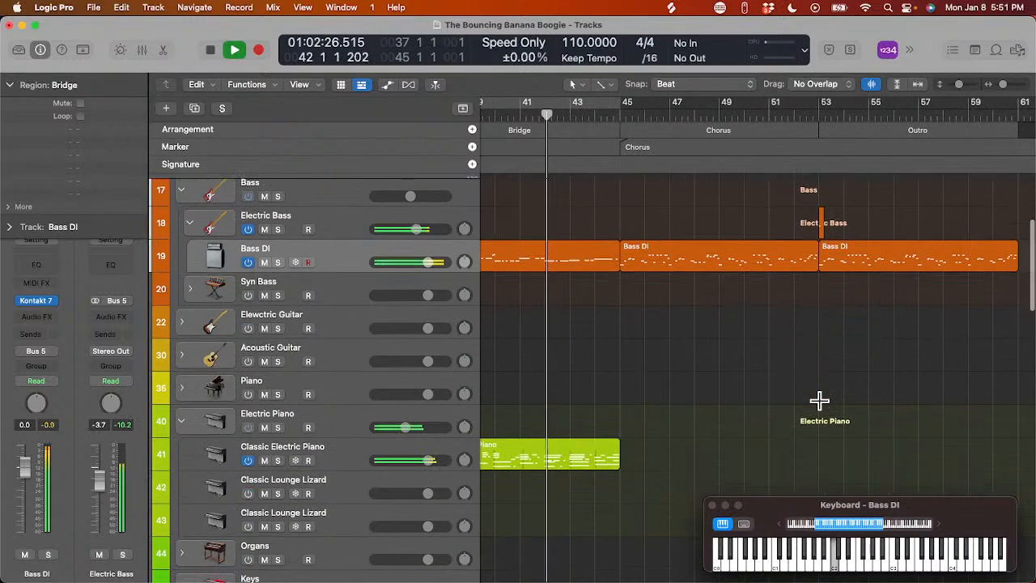
pyautogui.scroll(-2, 818, 399)
pyautogui.press('super+Left')
pyautogui.press('super+Left')
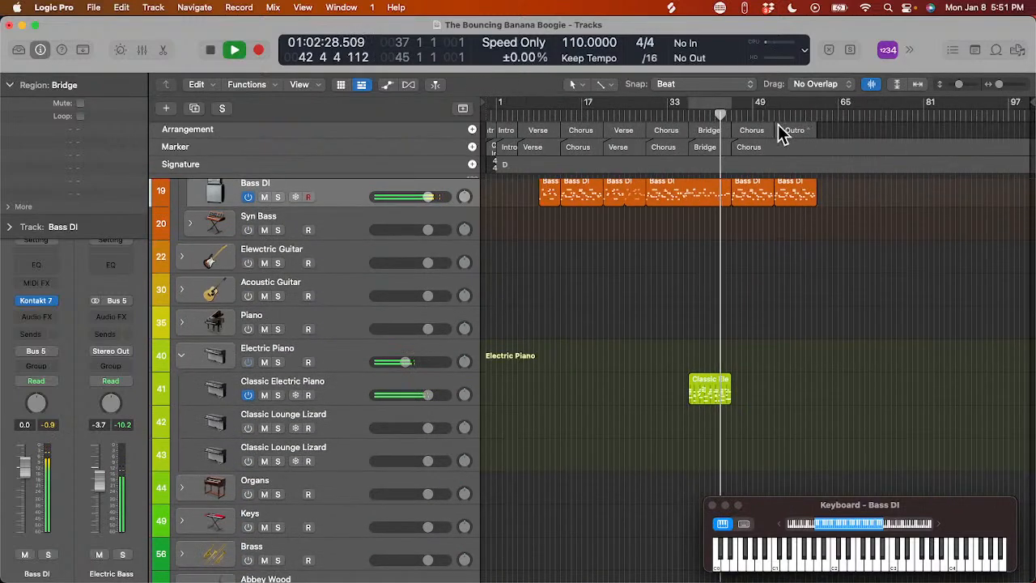
pyautogui.click(772, 116)
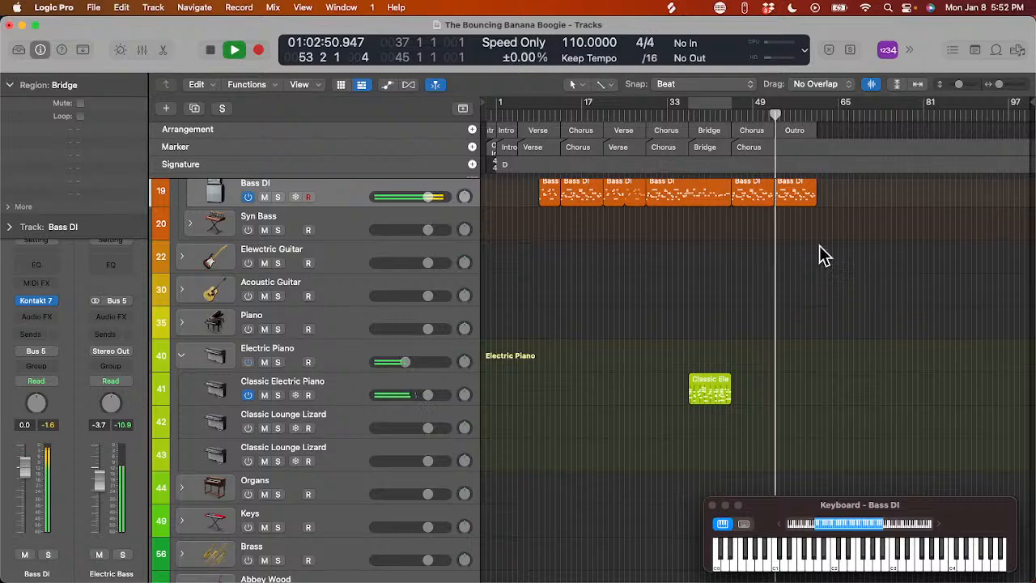
pyautogui.press('super+Right')
pyautogui.press('super+Right')
pyautogui.hscroll(5, 797, 153)
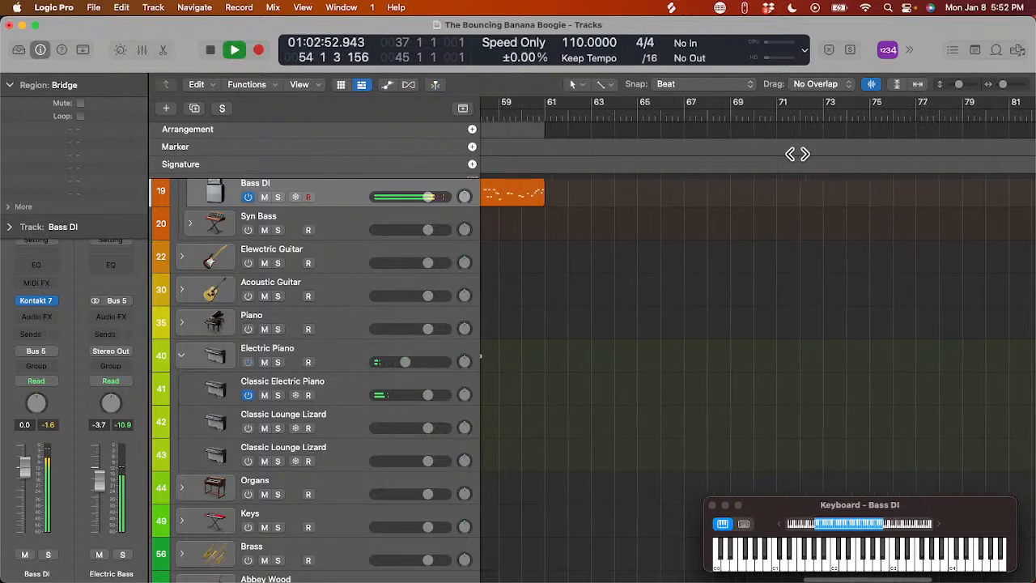
pyautogui.hscroll(-5, 797, 154)
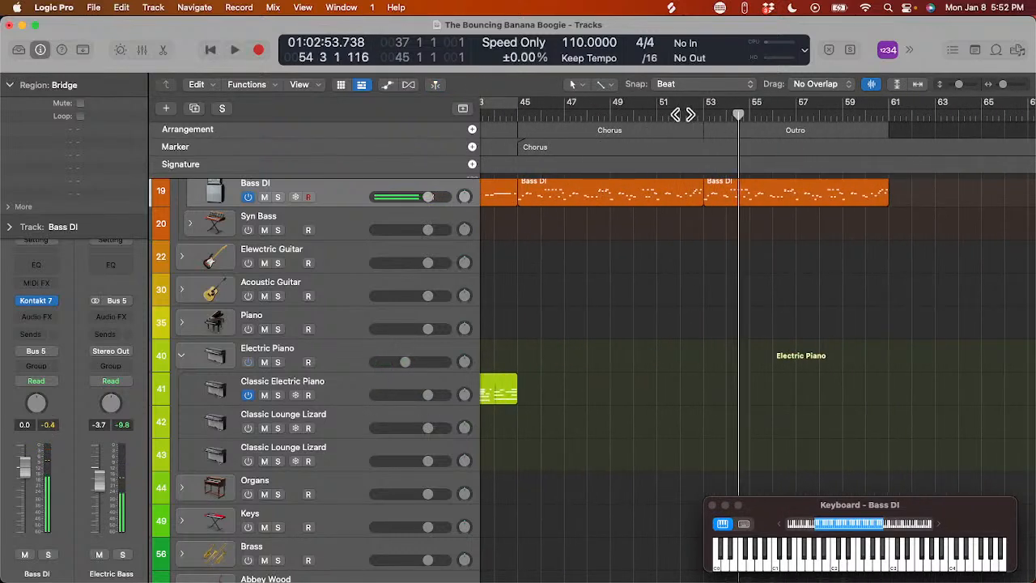
# - Add a marker named Outro at bar 53 and one named End at bar 61
pyautogui.moveTo(682, 114); pyautogui.dragTo(701, 114)
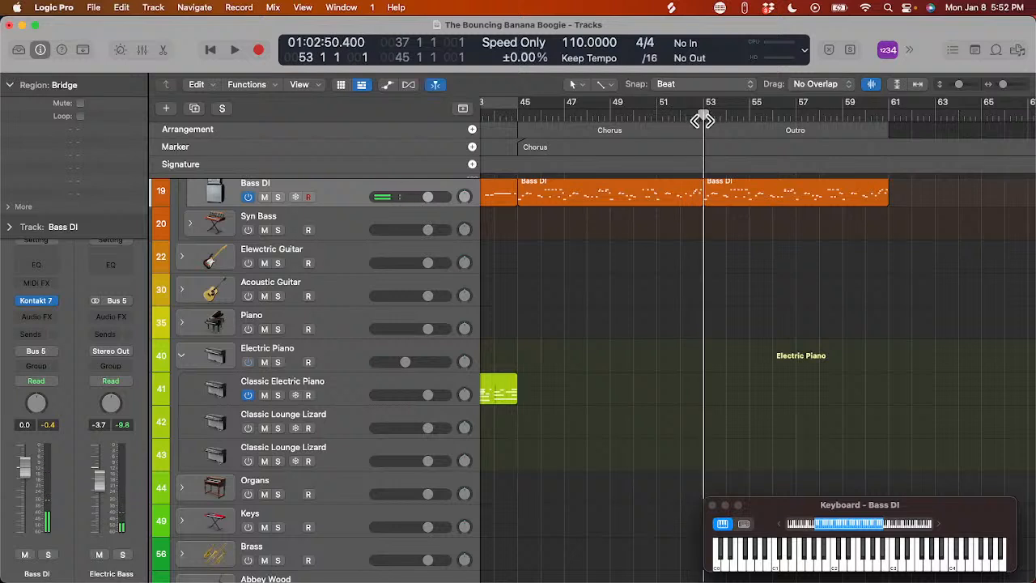
pyautogui.hotkey('alt', "'")
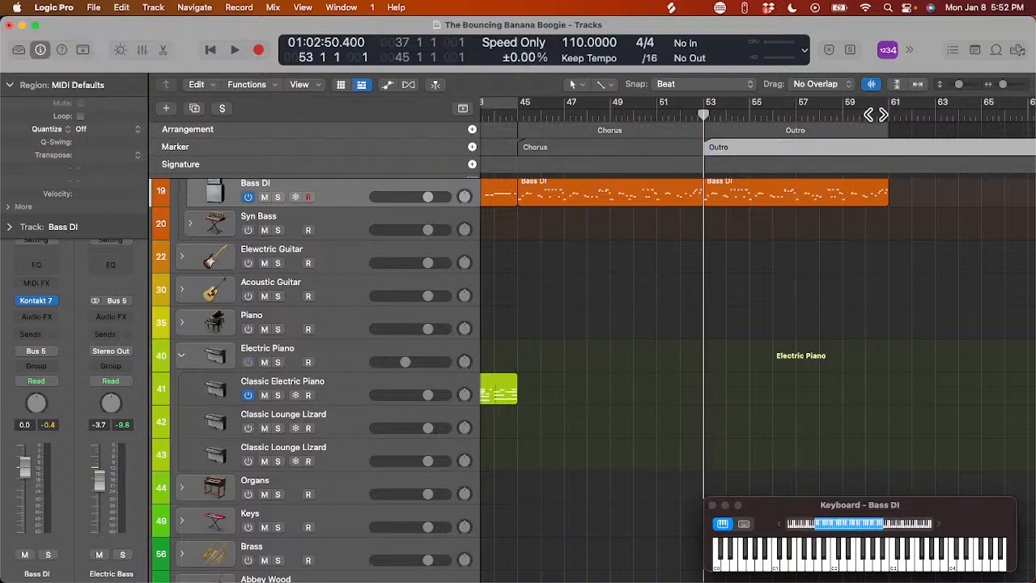
pyautogui.moveTo(876, 114); pyautogui.dragTo(888, 114)
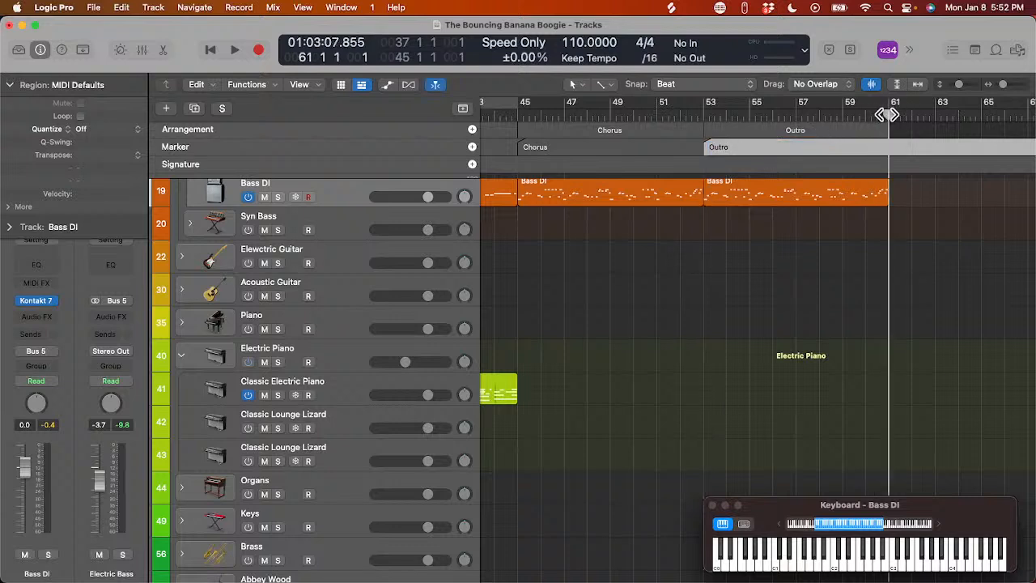
pyautogui.hotkey('alt', "'")
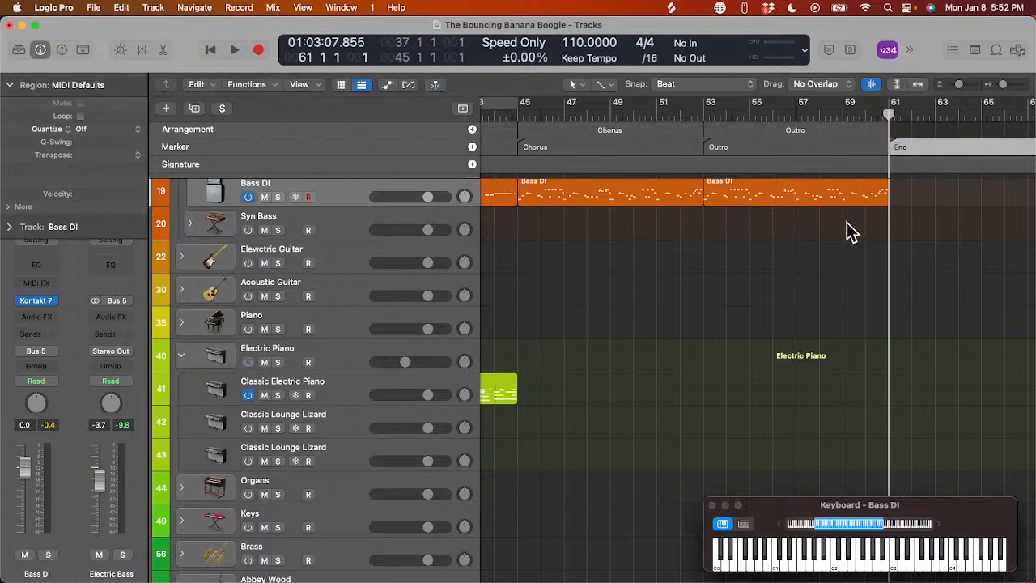
# - Set the cycle range to the Outro marker and play the outro while reviewing its loop tracks
pyautogui.click(720, 152)
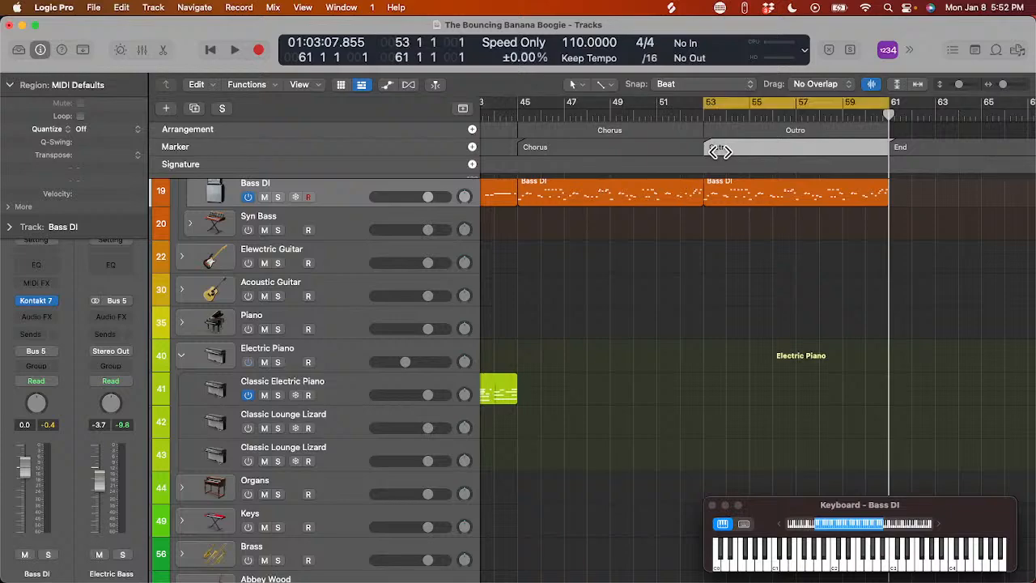
pyautogui.press('space')
pyautogui.scroll(-12, 721, 201)
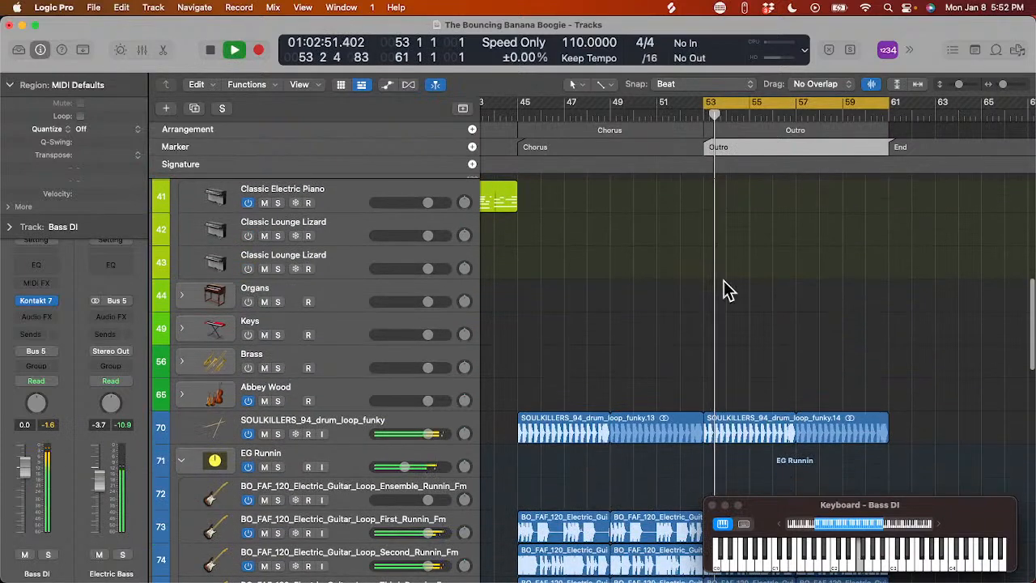
pyautogui.scroll(-10, 724, 284)
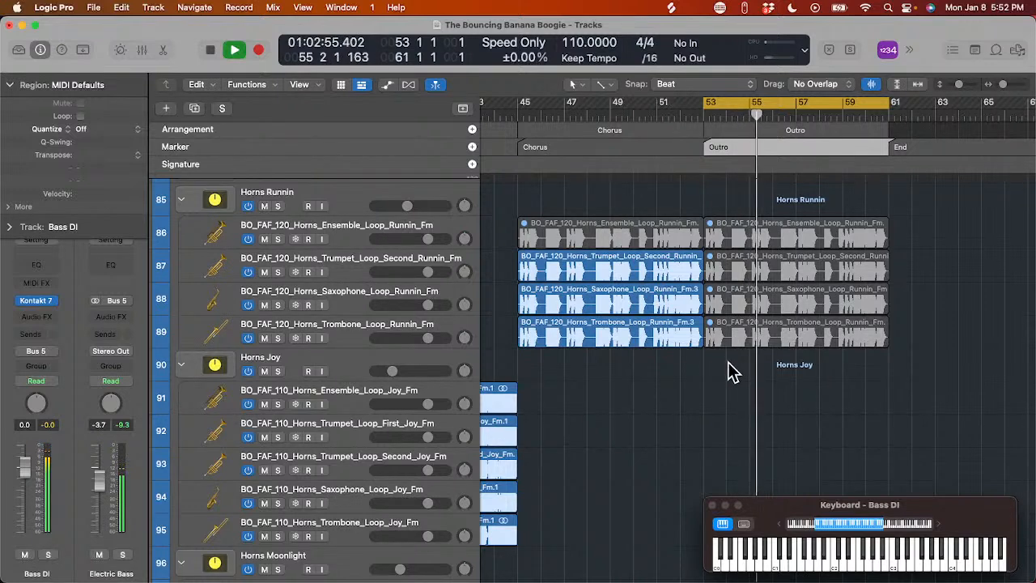
# - Play the second half of the last chorus and examine the horn tracks for loops usable in the outro
pyautogui.click(597, 115)
pyautogui.scroll(-6, 631, 243)
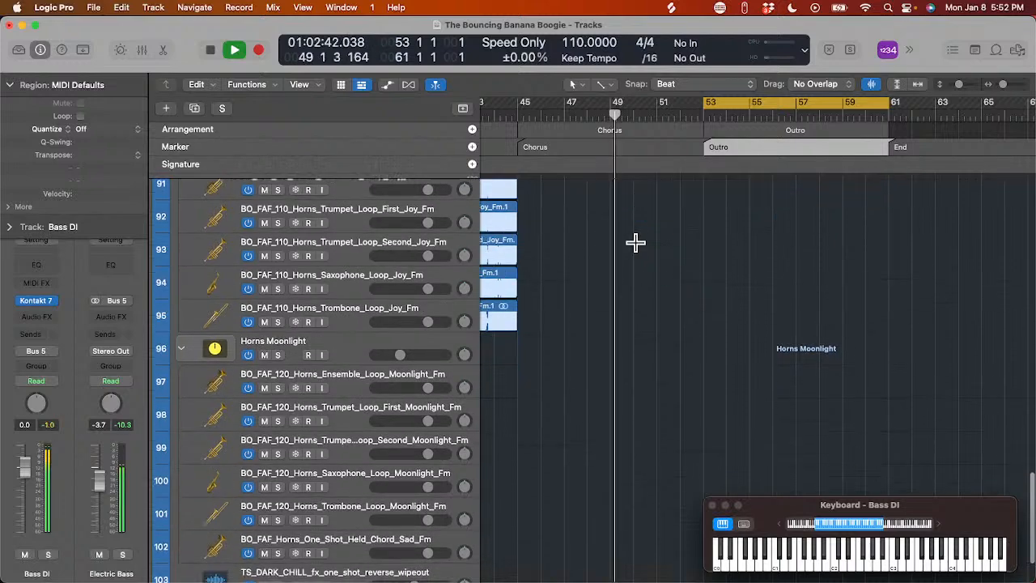
pyautogui.scroll(-3, 622, 314)
pyautogui.hscroll(-15, 623, 313)
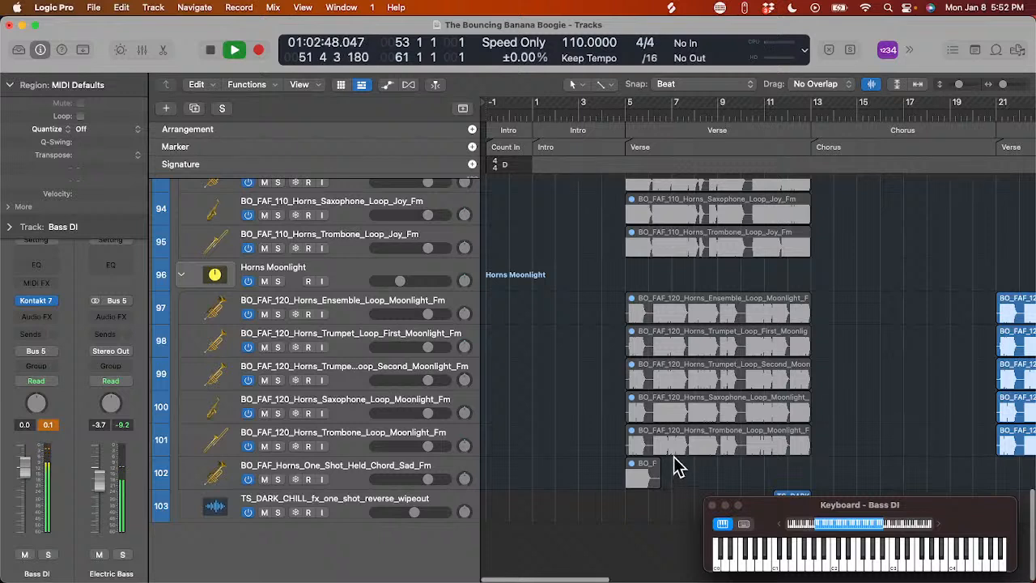
# - Copy the five Horns Moonlight loop regions from the first verse and paste them at the start of the outro at bar 53
pyautogui.moveTo(678, 468); pyautogui.dragTo(684, 320)
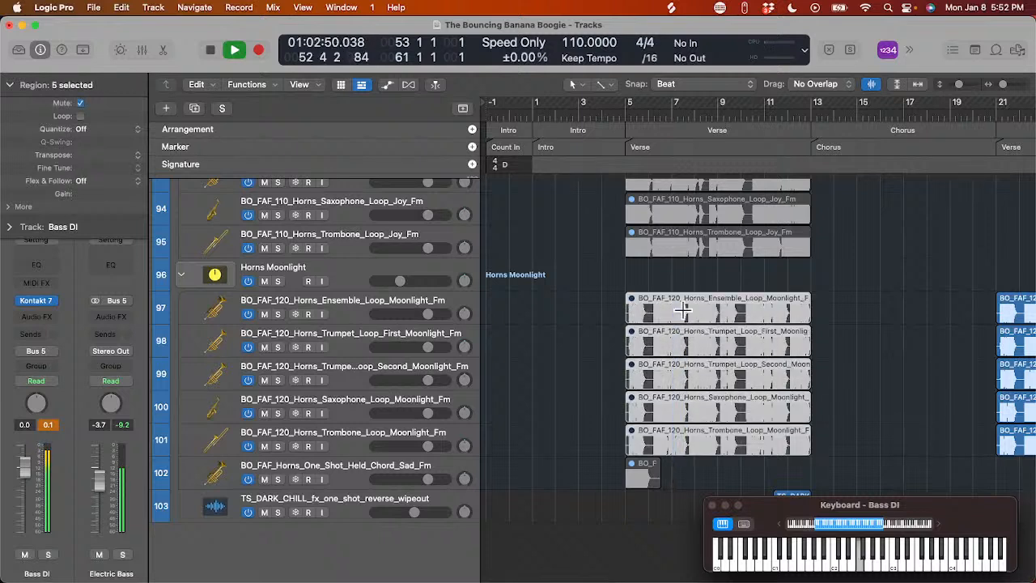
pyautogui.press('space')
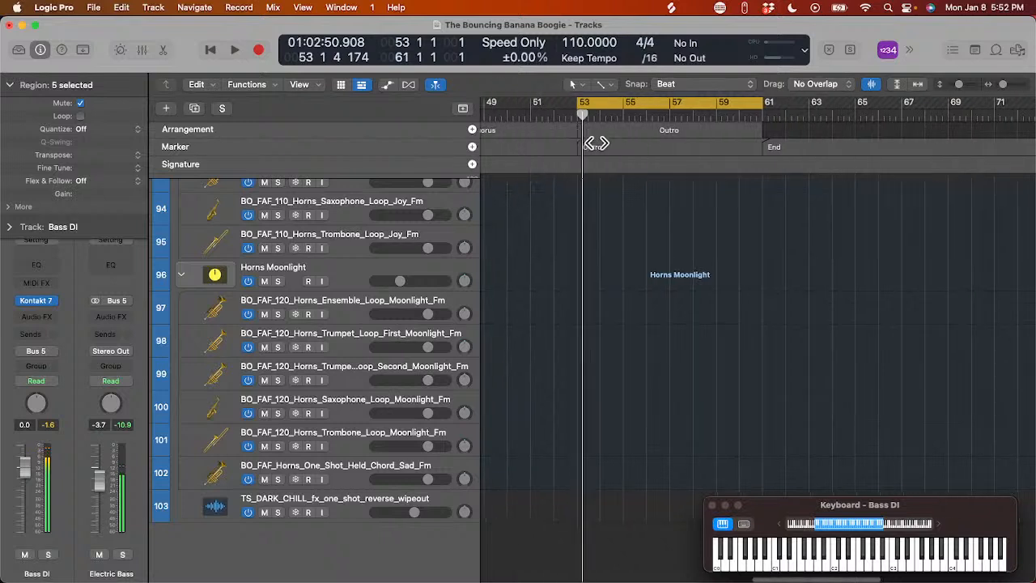
pyautogui.moveTo(563, 116); pyautogui.dragTo(571, 117)
pyautogui.press('space')
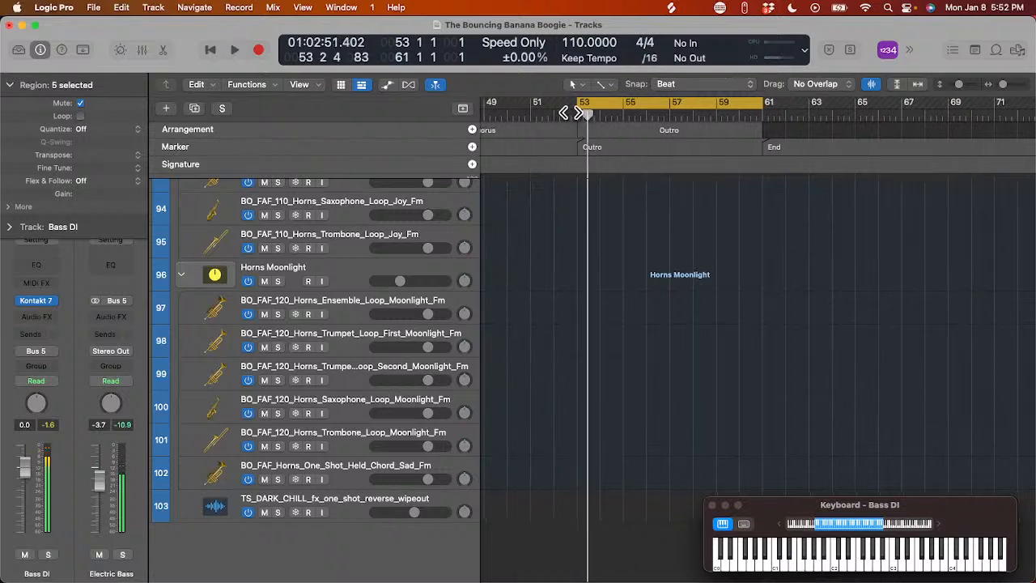
pyautogui.click(571, 115)
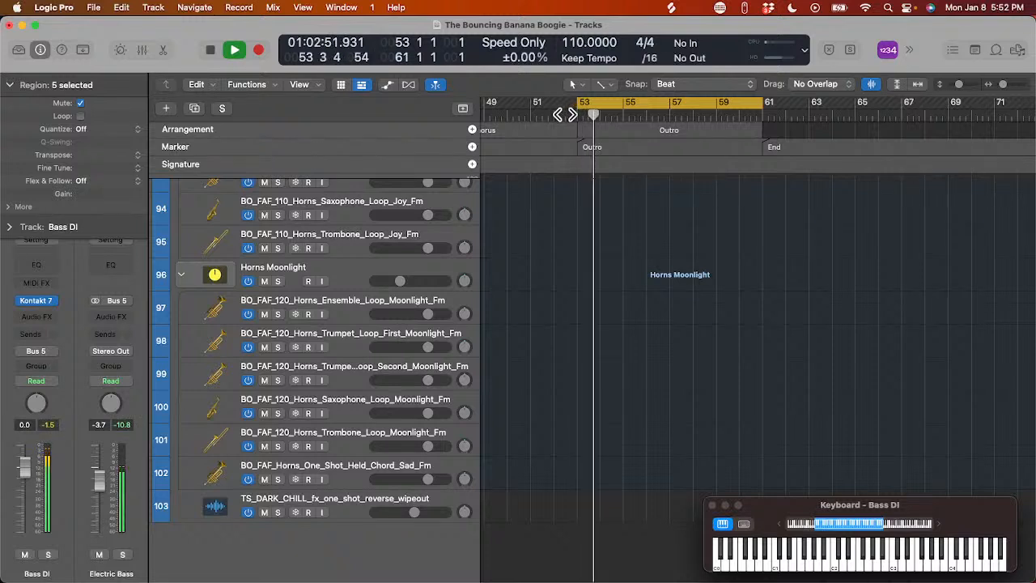
pyautogui.press('space')
pyautogui.moveTo(564, 115); pyautogui.dragTo(577, 115)
pyautogui.press('super+v')
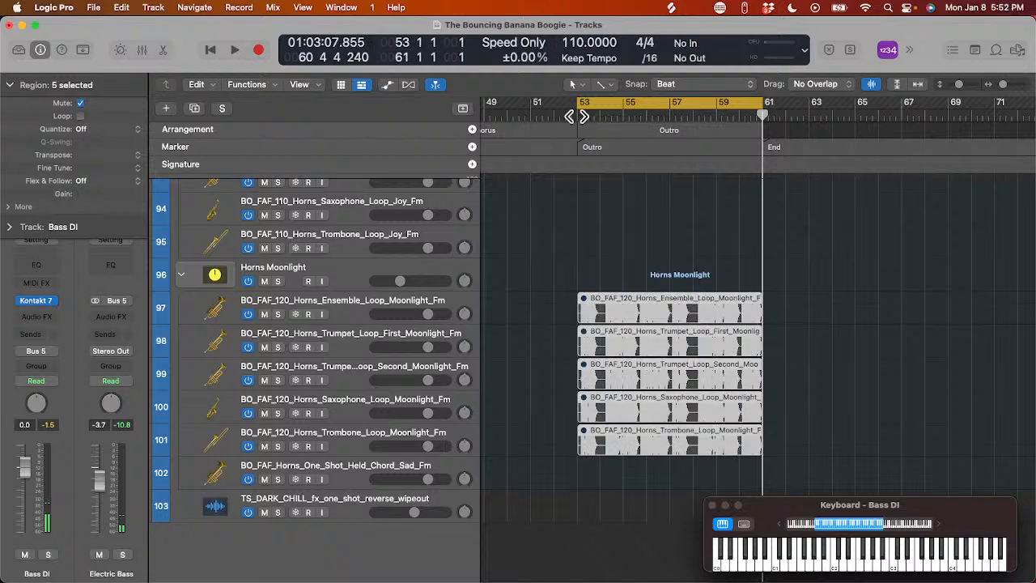
# - Unmute the outro's two trumpet, saxophone and trombone Moonlight loops and play them in the mix
pyautogui.moveTo(570, 344); pyautogui.dragTo(647, 441)
pyautogui.hotkey('ctrl', 'm')
pyautogui.press('space')
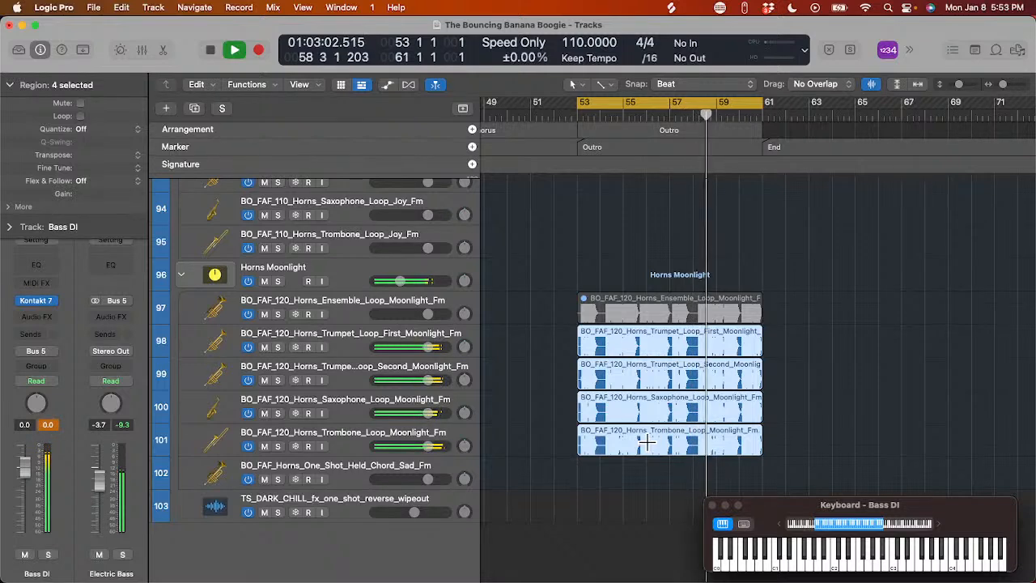
pyautogui.scroll(-2, 680, 506)
pyautogui.scroll(2, 680, 506)
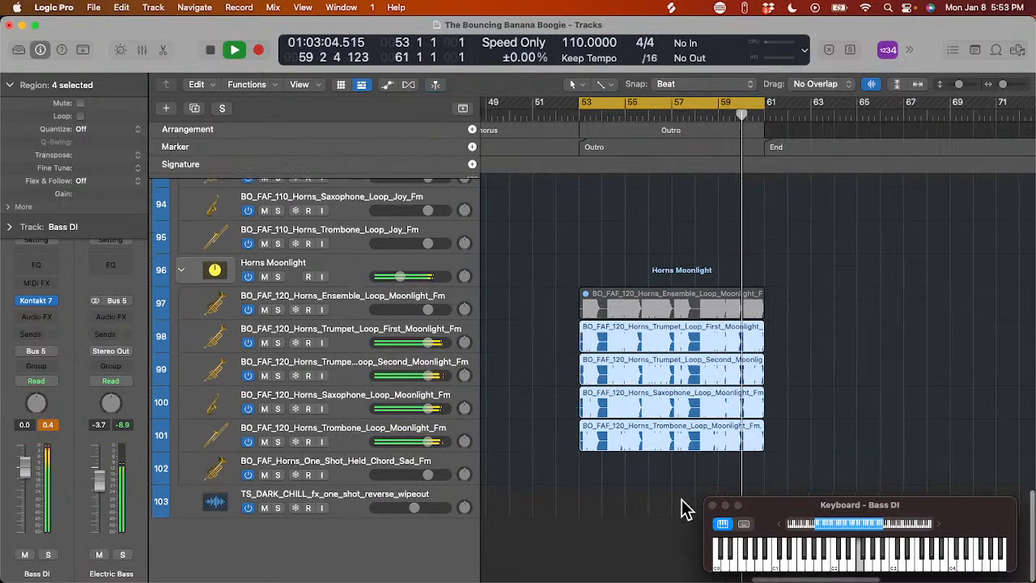
# - Place the Horns_One_Shot_Held_Chord_Sad region from bar 5 at the End marker at bar 61
pyautogui.hscroll(-10, 680, 506)
pyautogui.hscroll(-13, 684, 508)
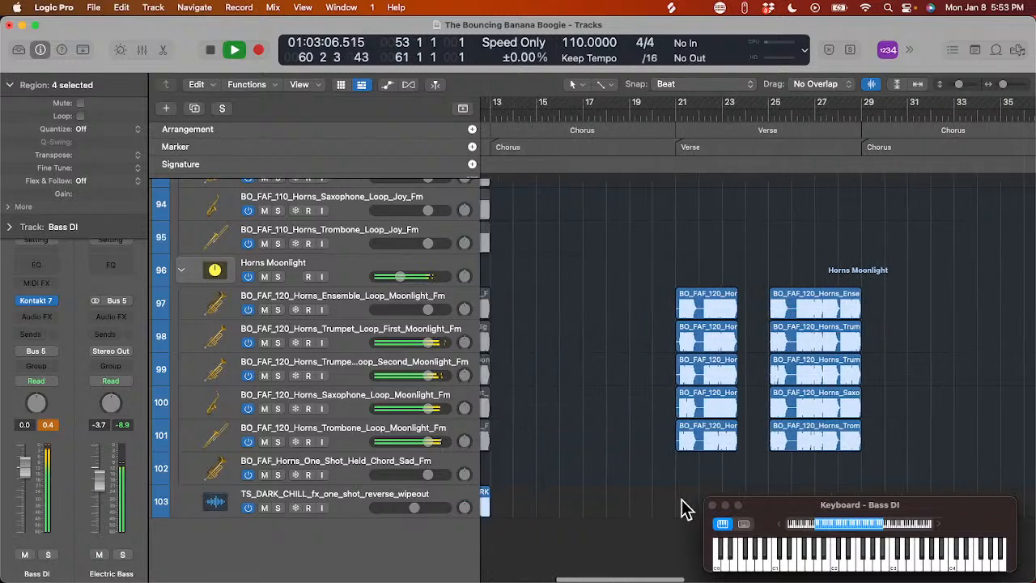
pyautogui.press('space')
pyautogui.hscroll(-4, 684, 508)
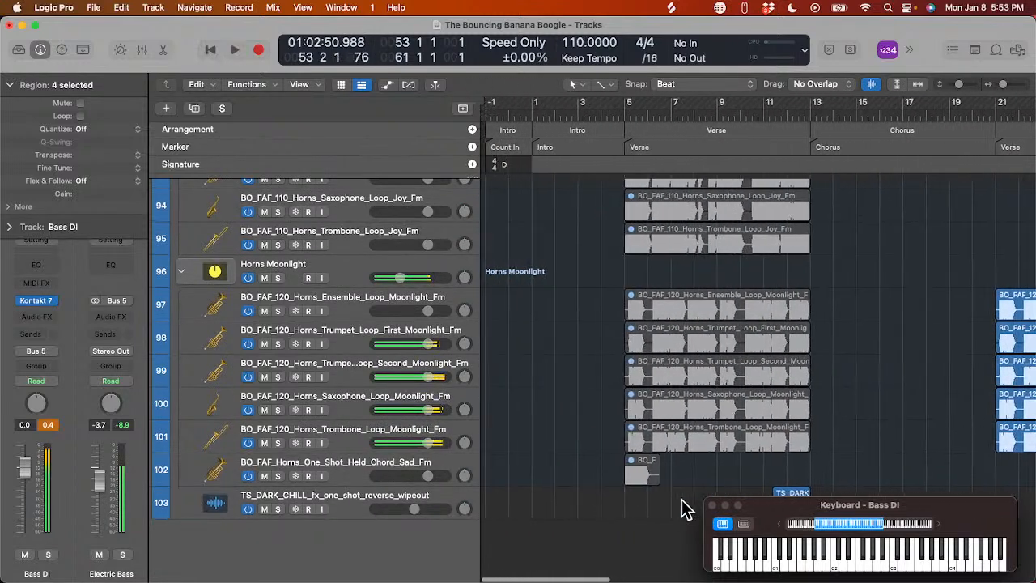
pyautogui.moveTo(645, 465); pyautogui.dragTo(765, 484)
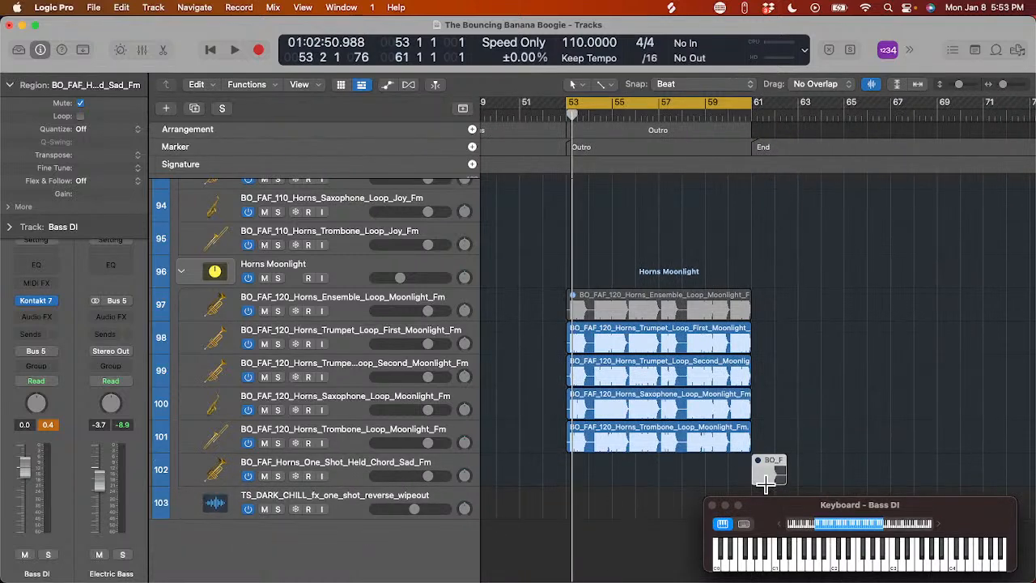
# - Turn off the cycle range, unmute the held horn chord at bar 61, and play the ending from about bar 59
pyautogui.click(725, 102)
pyautogui.doubleClick(712, 116)
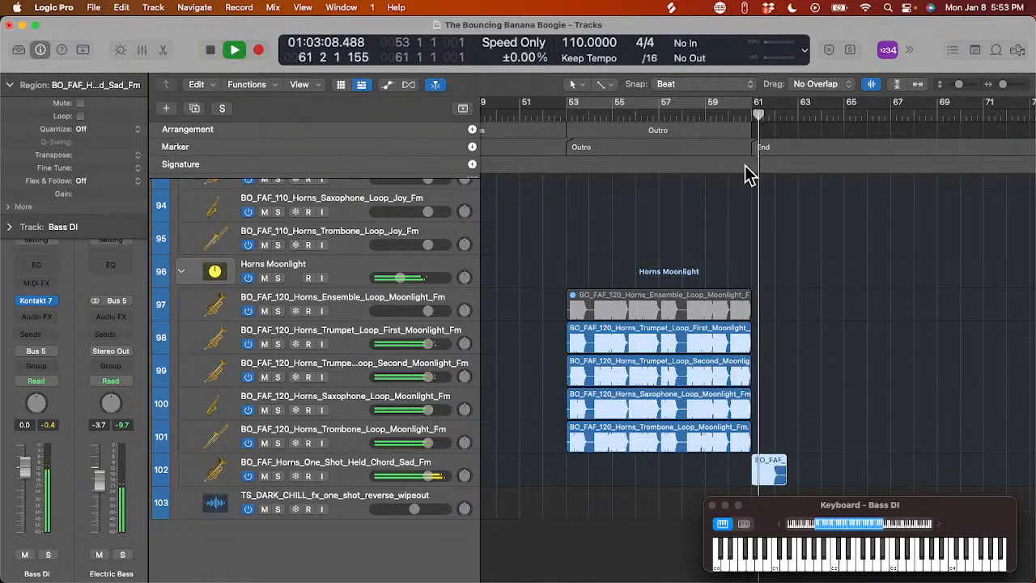
pyautogui.press('space')
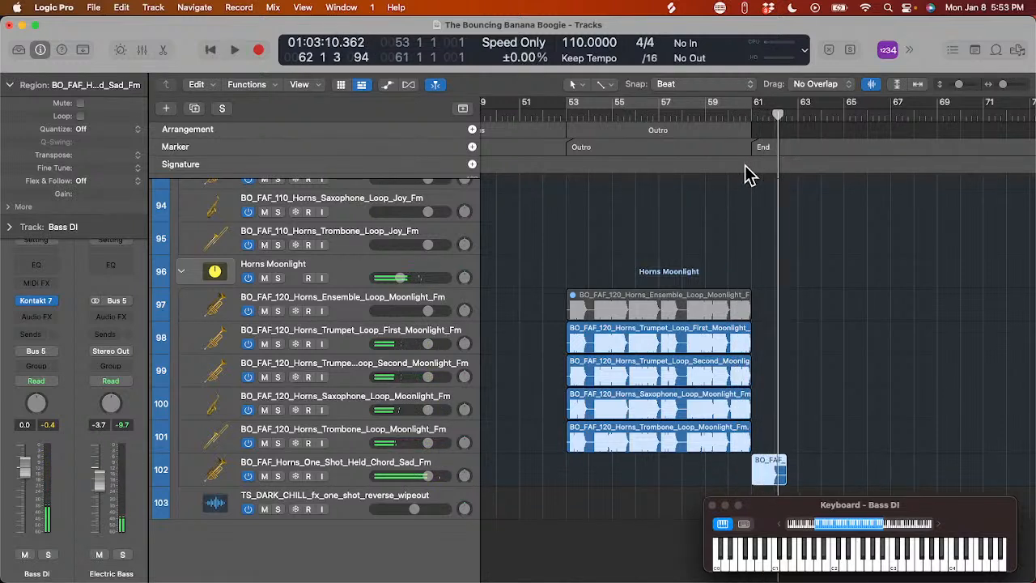
pyautogui.click(718, 114)
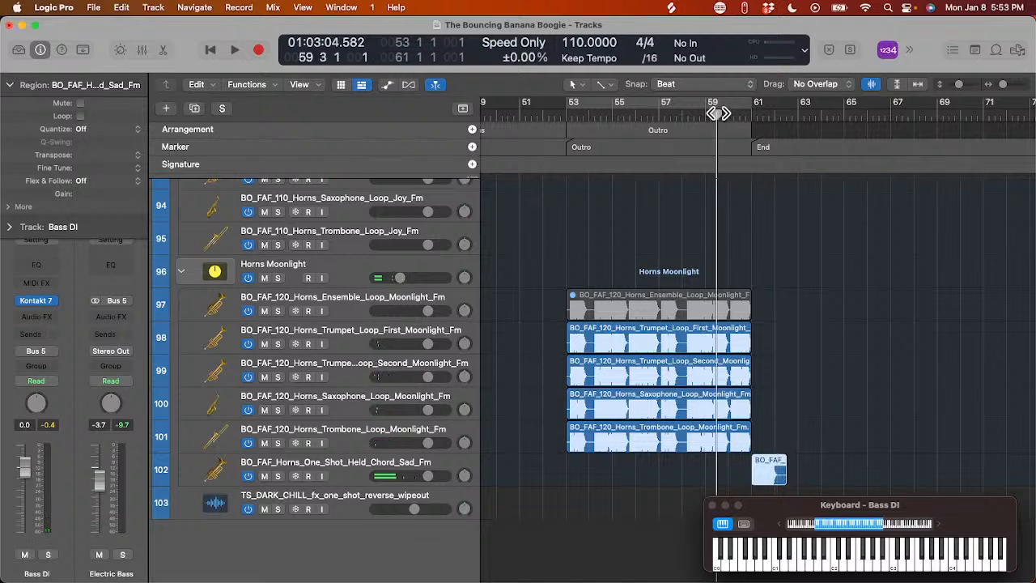
pyautogui.press('space')
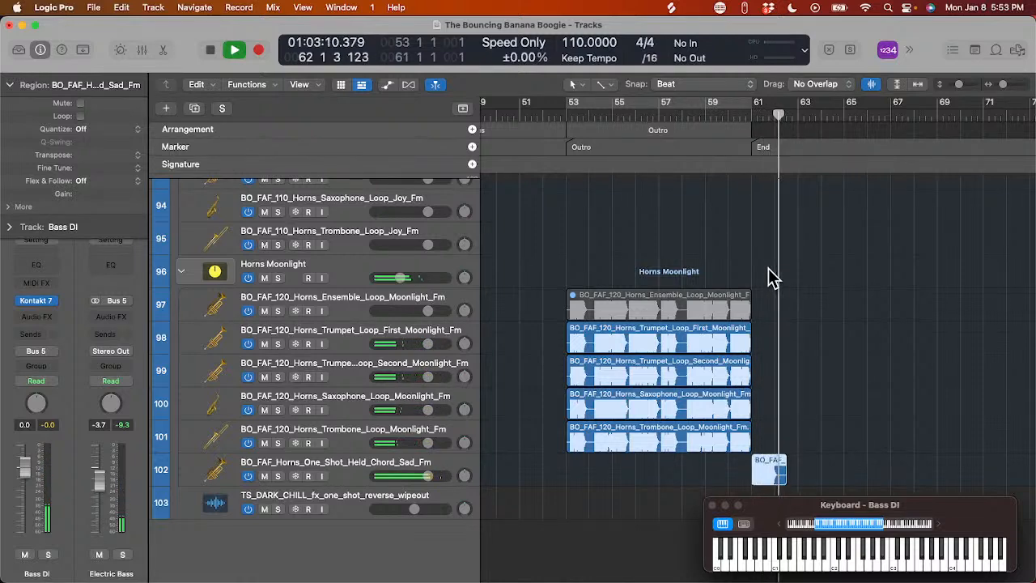
pyautogui.press('space')
# - Record a sustained final bass note on the Bass DI track starting at bar 61
pyautogui.scroll(5, 770, 278)
pyautogui.scroll(4, 771, 277)
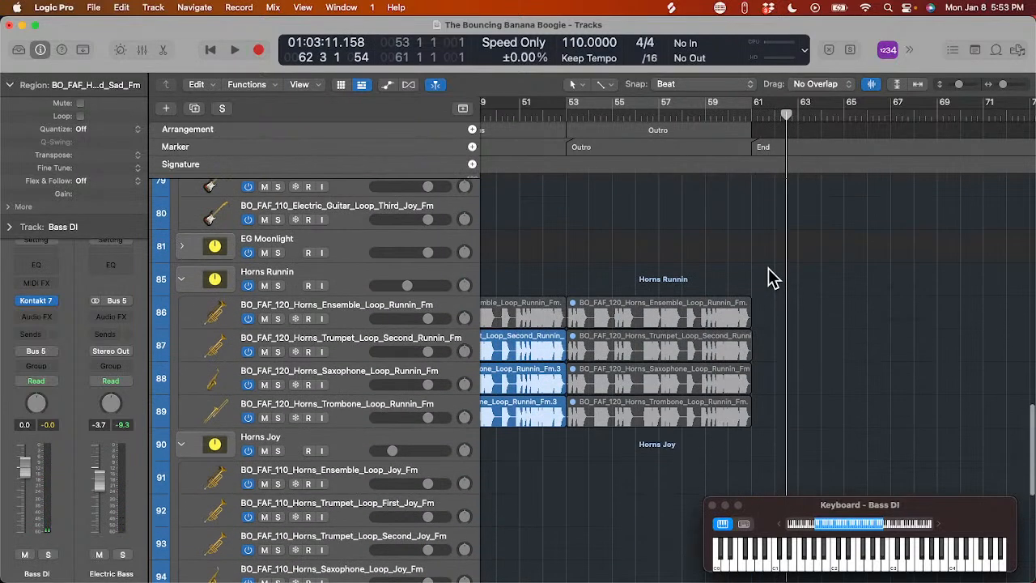
pyautogui.scroll(10, 712, 270)
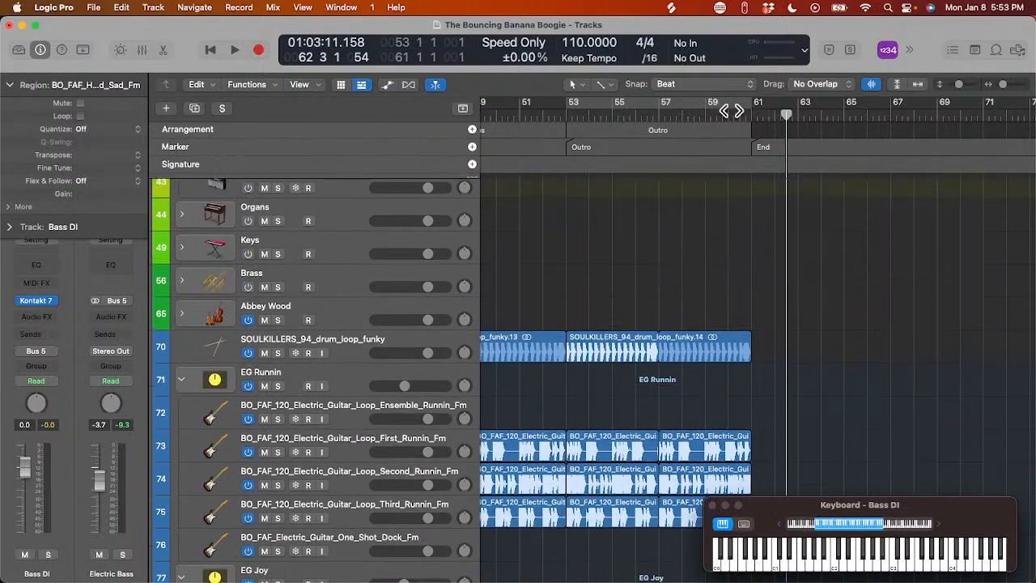
pyautogui.moveTo(731, 111); pyautogui.dragTo(749, 114)
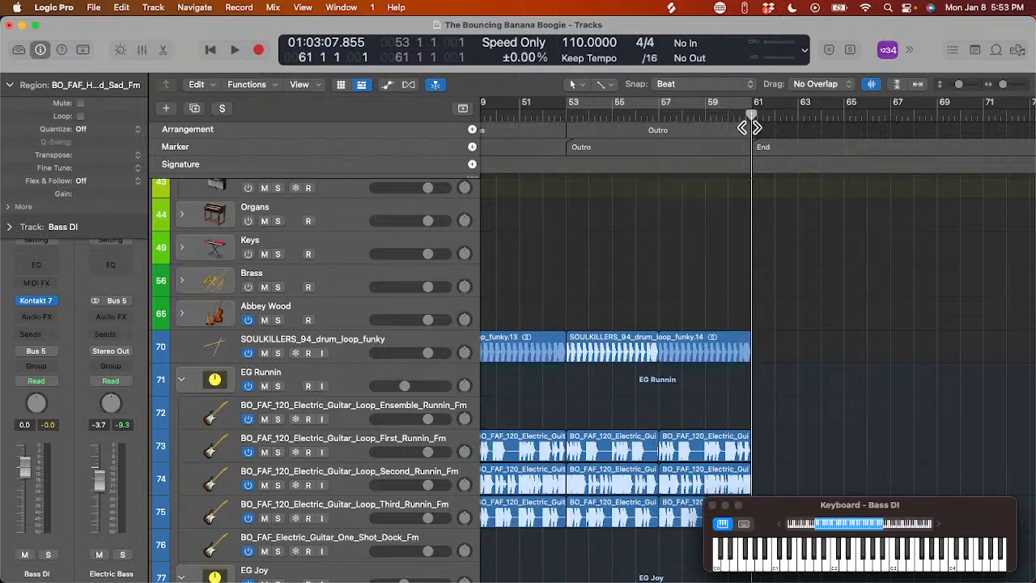
pyautogui.scroll(10, 735, 307)
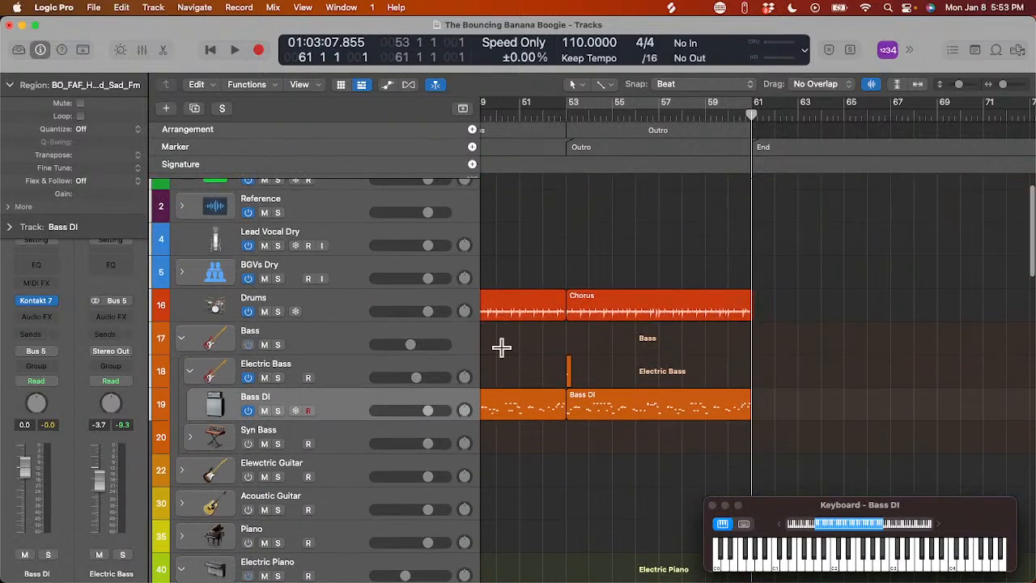
pyautogui.click(340, 407)
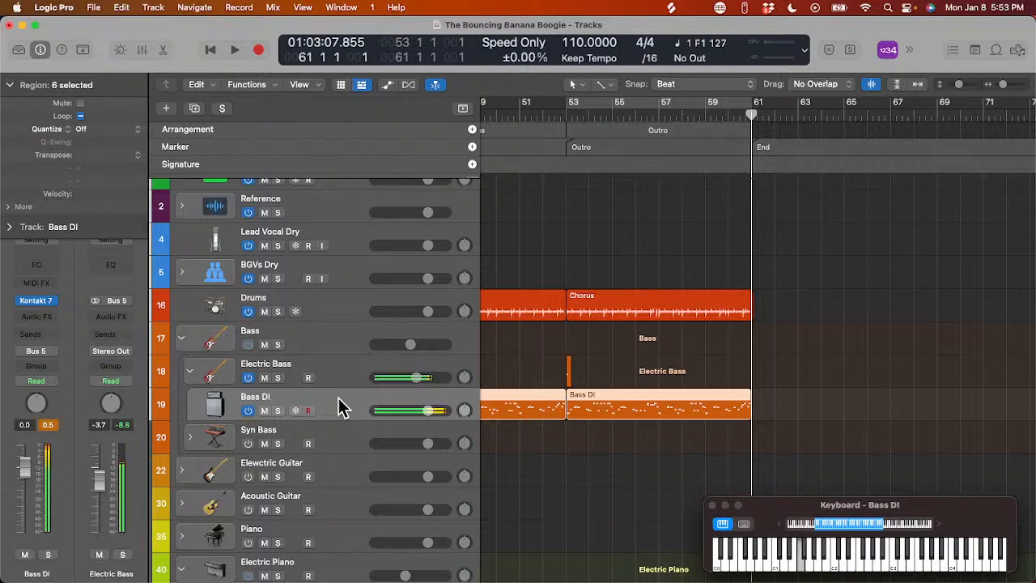
pyautogui.press('space')
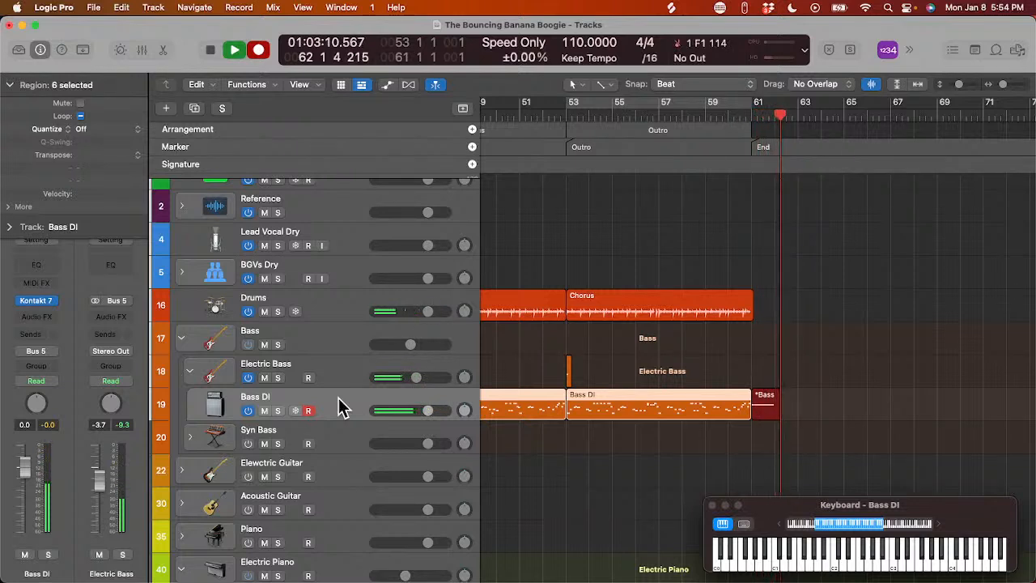
pyautogui.press('space')
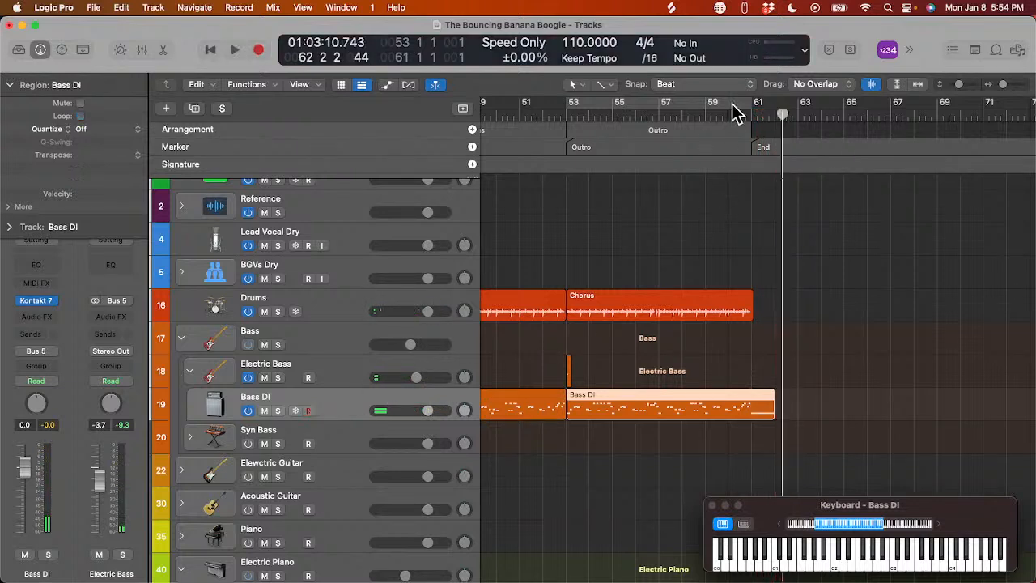
# - Play the last bar of the outro into bar 61 to check the ending with the recorded bass note
pyautogui.click(732, 106)
pyautogui.press('space')
pyautogui.scroll(-15, 785, 273)
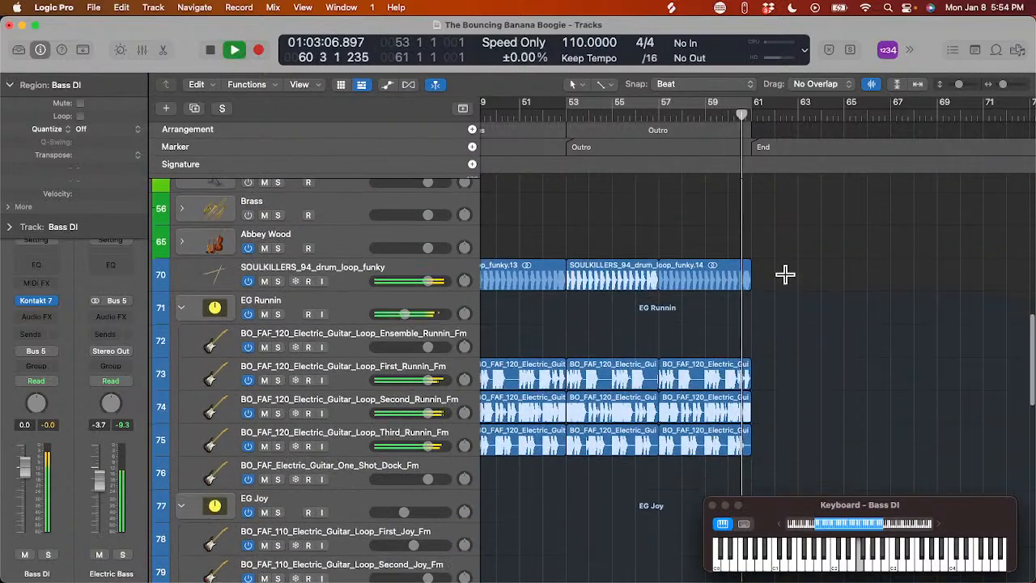
pyautogui.scroll(-5, 785, 274)
pyautogui.press('space')
pyautogui.hscroll(-3, 744, 328)
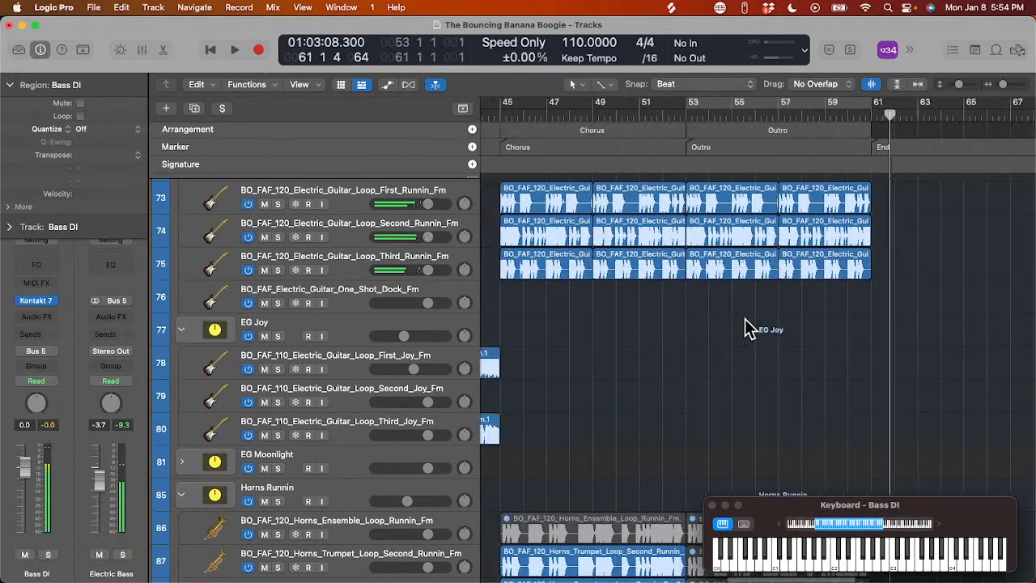
# - Examine the verse's electric guitar regions, including the contents of the EG Moonlight stack, for a usable ending part
pyautogui.hscroll(-10, 745, 328)
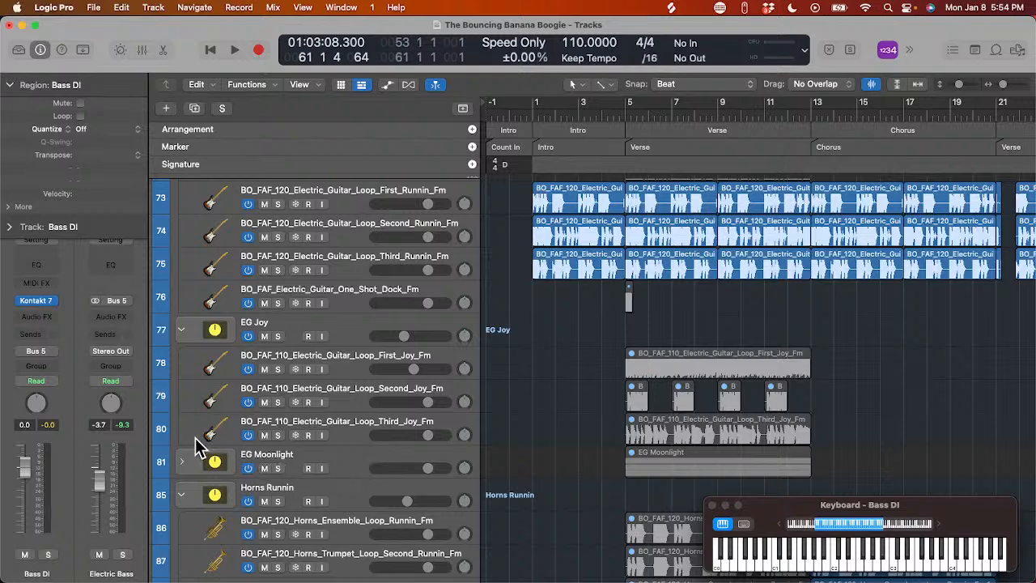
pyautogui.scroll(-2, 203, 445)
pyautogui.click(182, 415)
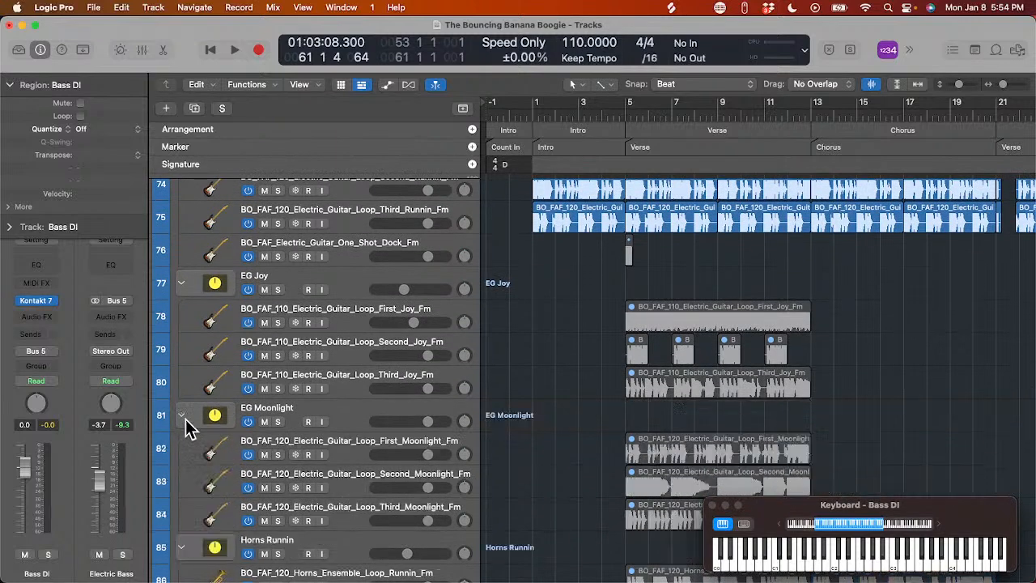
pyautogui.scroll(-5, 453, 501)
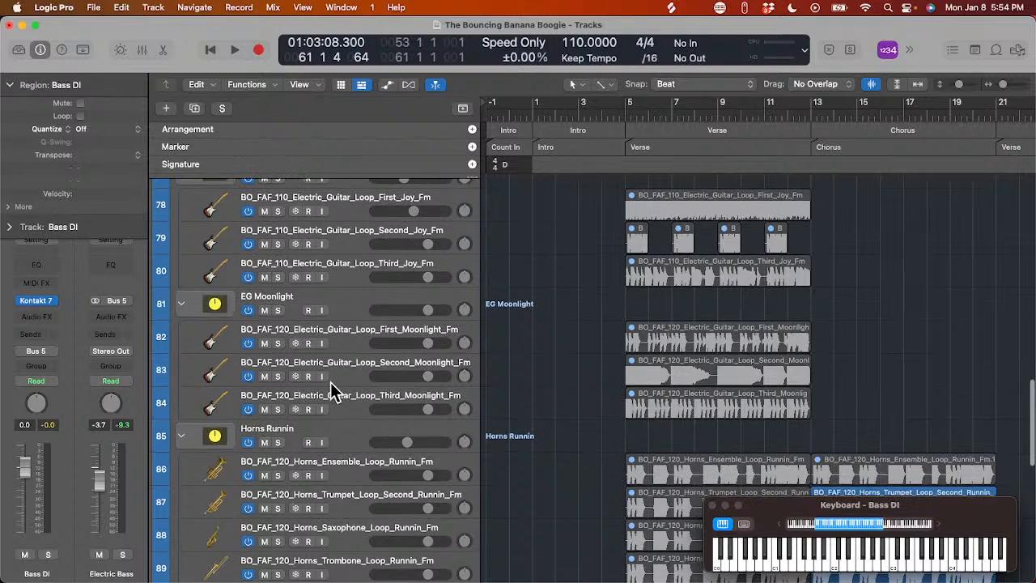
pyautogui.click(192, 309)
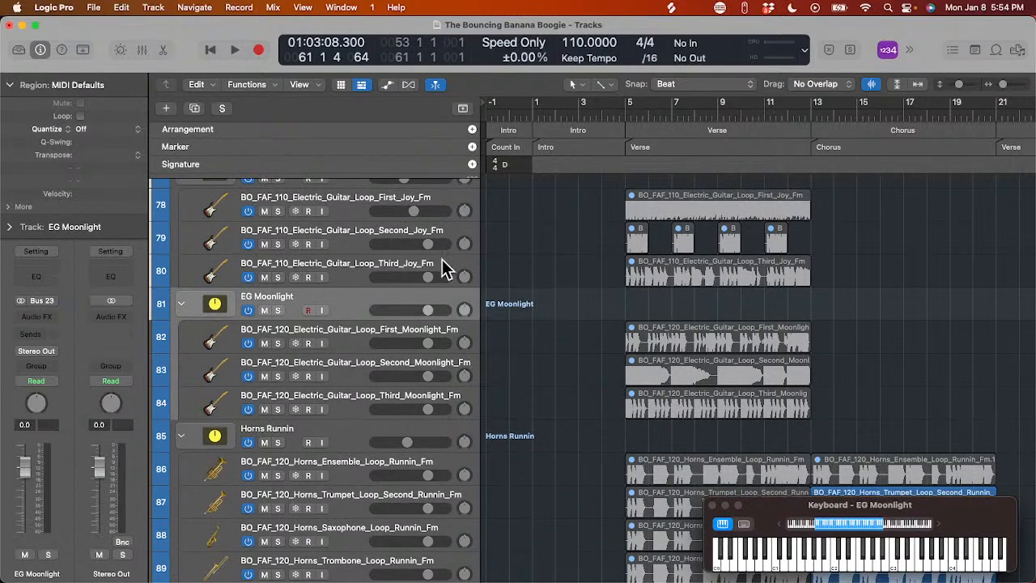
pyautogui.click(181, 305)
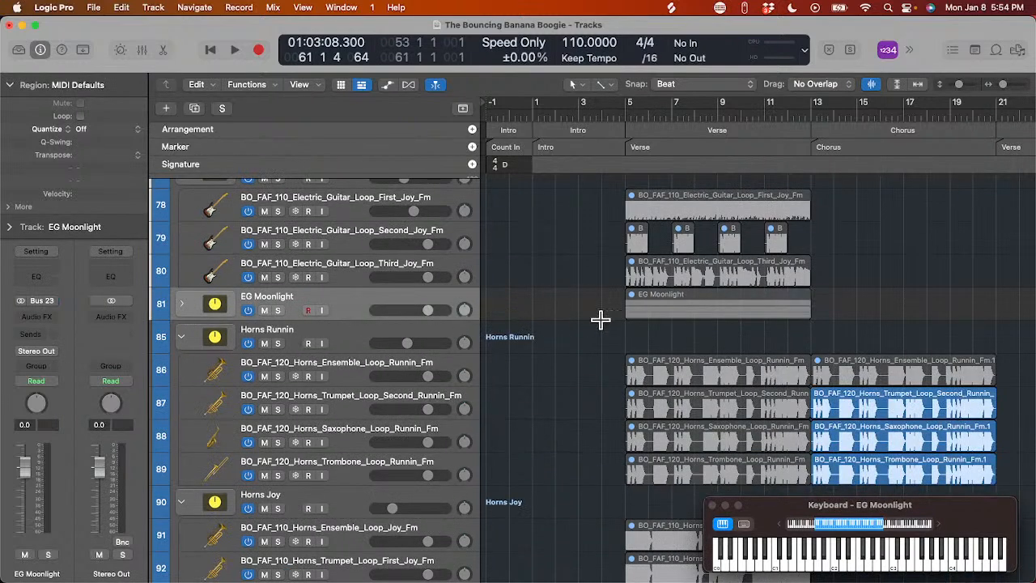
# - Place the Electric_Guitar_One_Shot_Dock region from bar 5 exactly at bar 61
pyautogui.scroll(10, 657, 320)
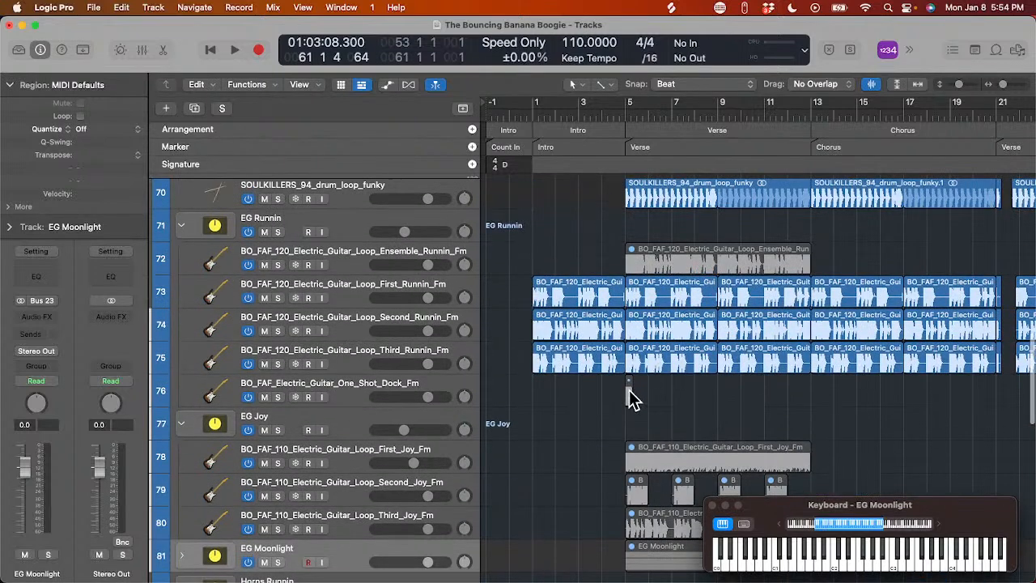
pyautogui.moveTo(632, 399); pyautogui.dragTo(936, 394)
pyautogui.press('super+Right')
pyautogui.press('super+Right')
pyautogui.press('super+Right')
pyautogui.press('super+Right')
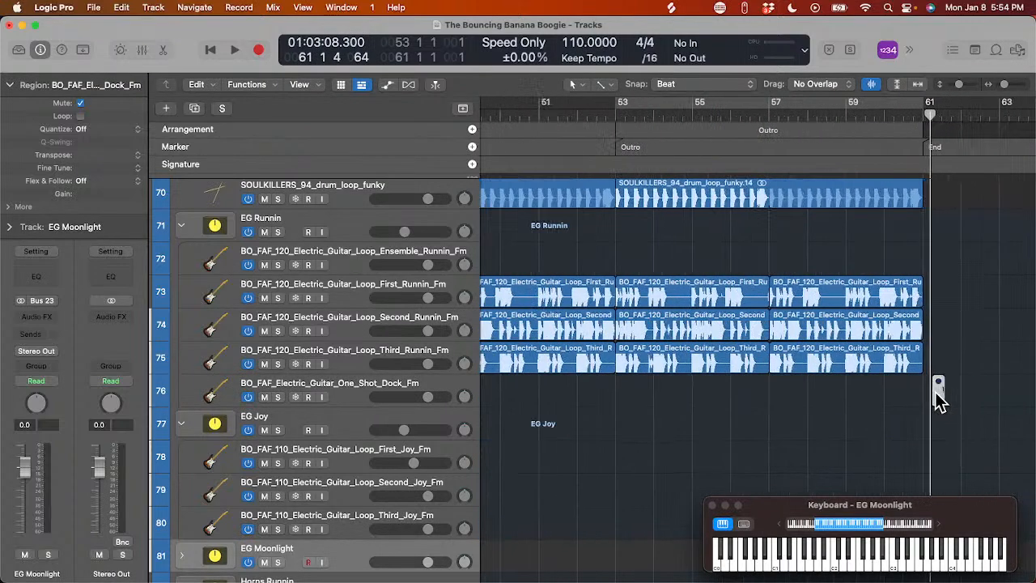
pyautogui.hscroll(4, 936, 394)
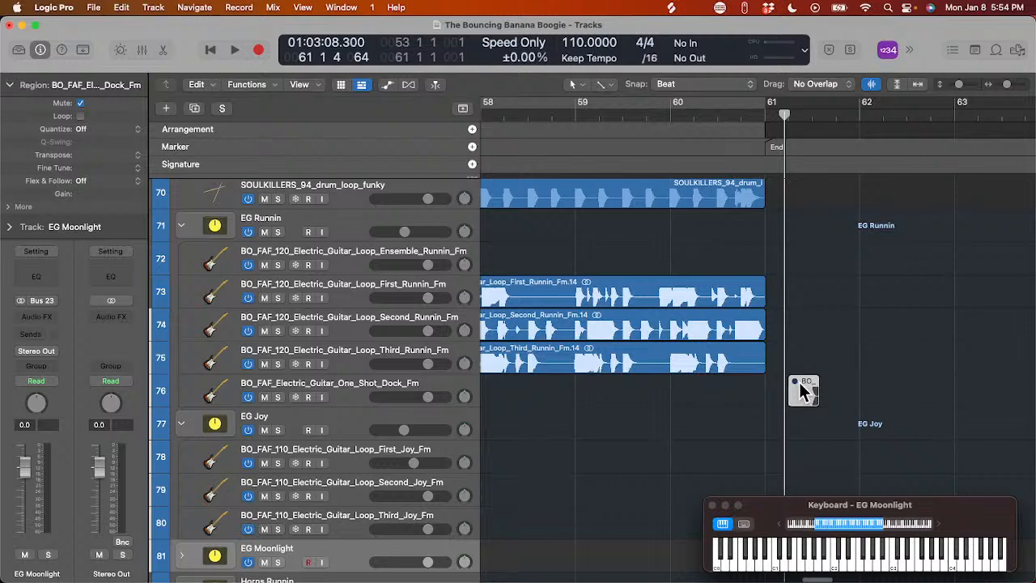
pyautogui.moveTo(802, 390); pyautogui.dragTo(778, 391)
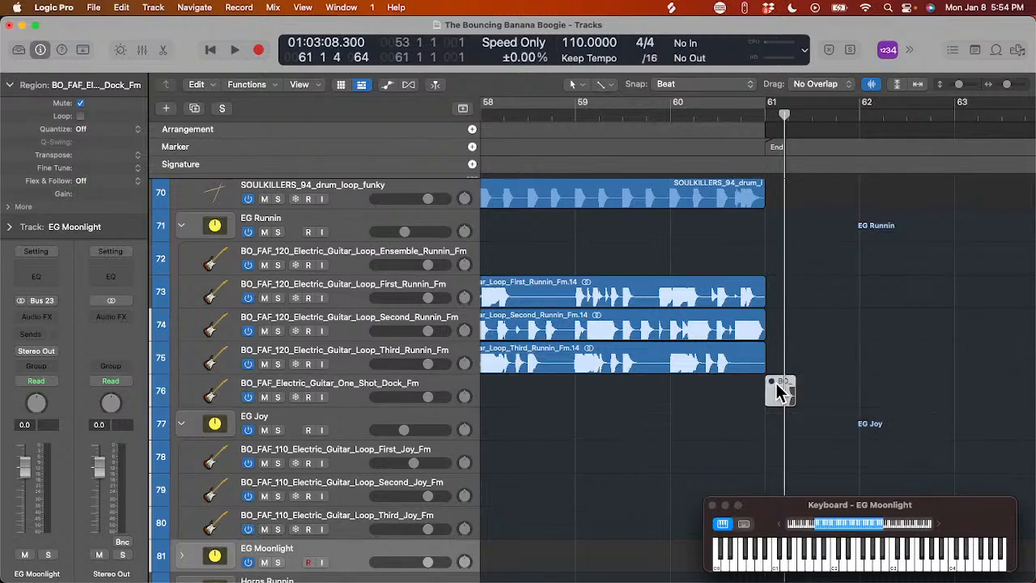
# - Unmute the guitar one-shot at bar 61, audition it from bar 60, and delete it
pyautogui.hotkey('ctrl', 'm')
pyautogui.click(693, 116)
pyautogui.press('space')
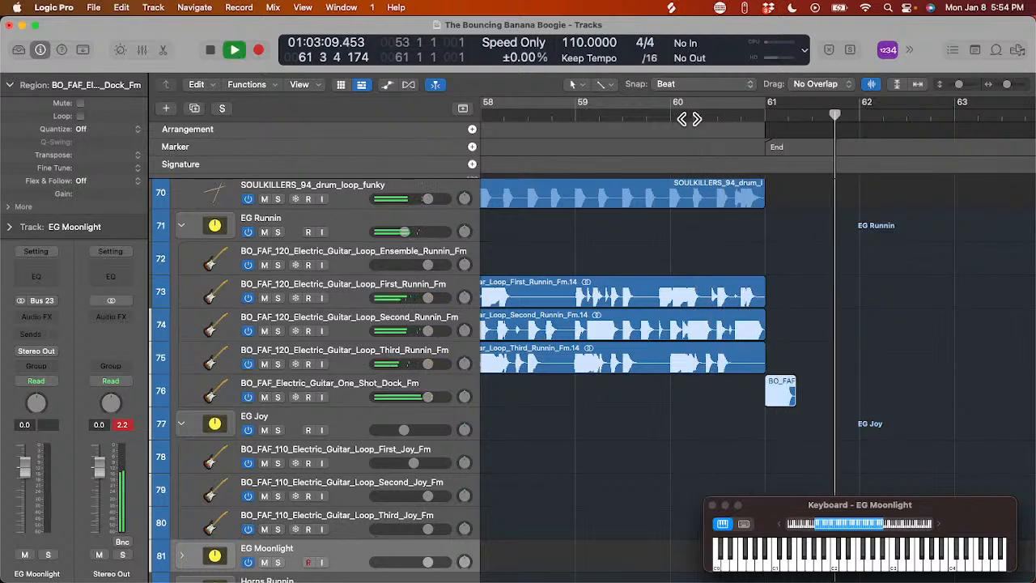
pyautogui.press('space')
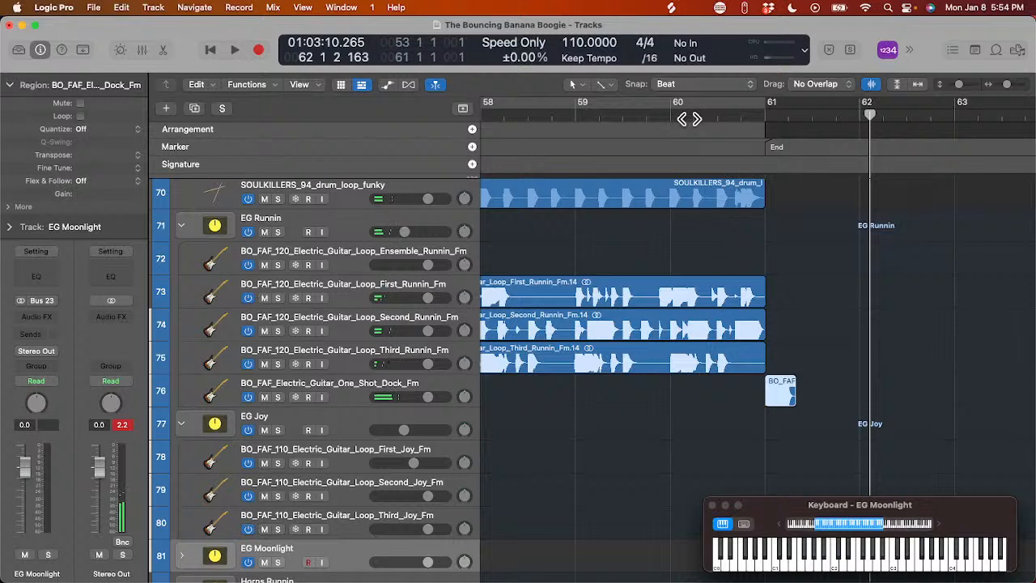
pyautogui.press('Delete')
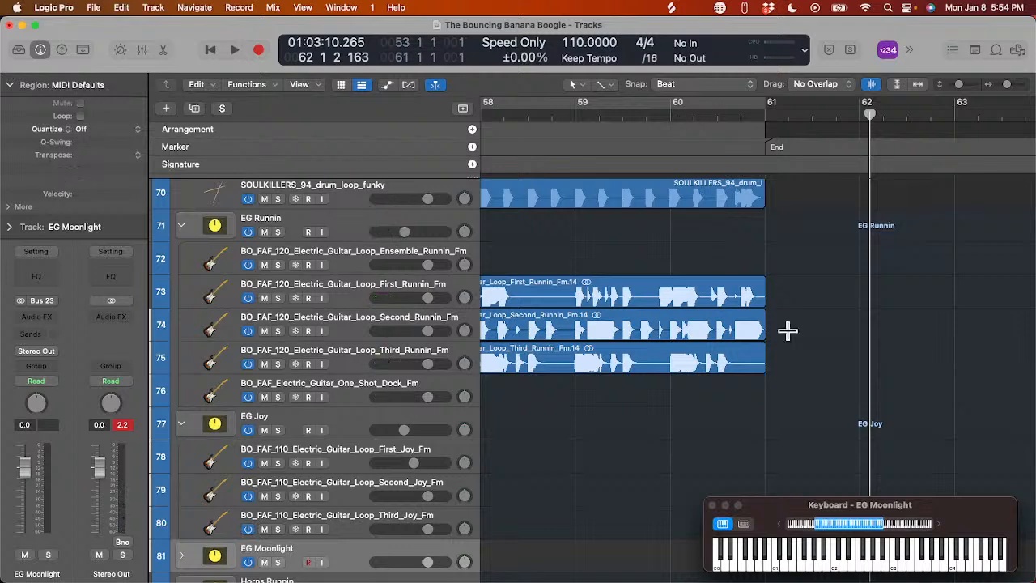
# - Display the project notes with the lyrics, return to the beginning of the song, and start playback
pyautogui.press('z')
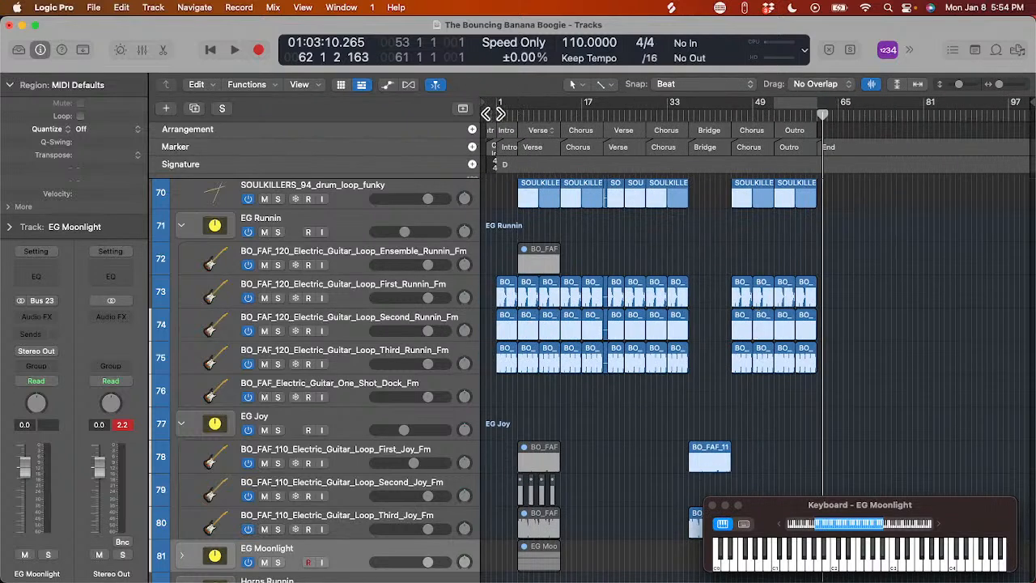
pyautogui.press('Return')
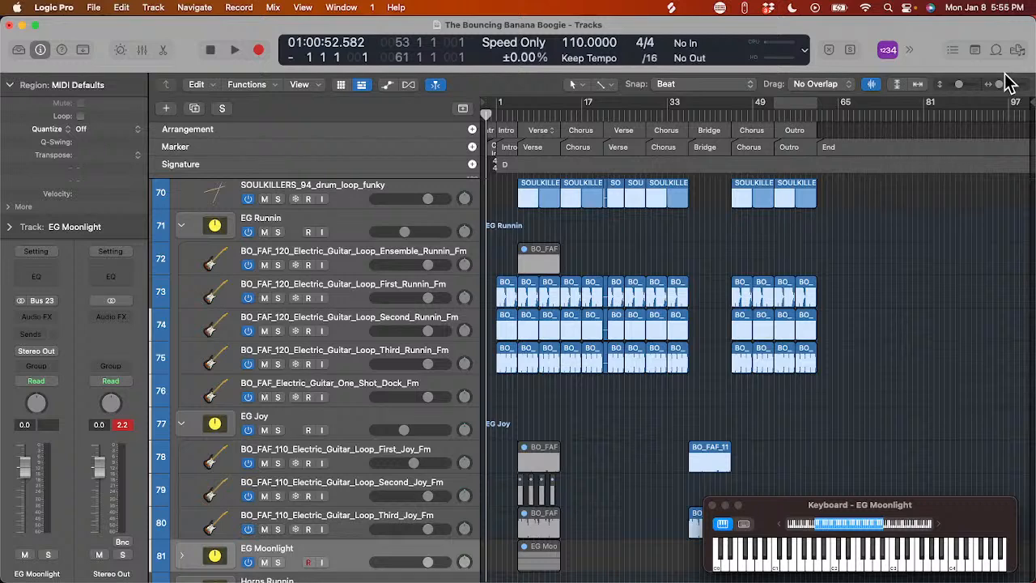
pyautogui.press('alt+super+p')
pyautogui.scroll(3, 975, 186)
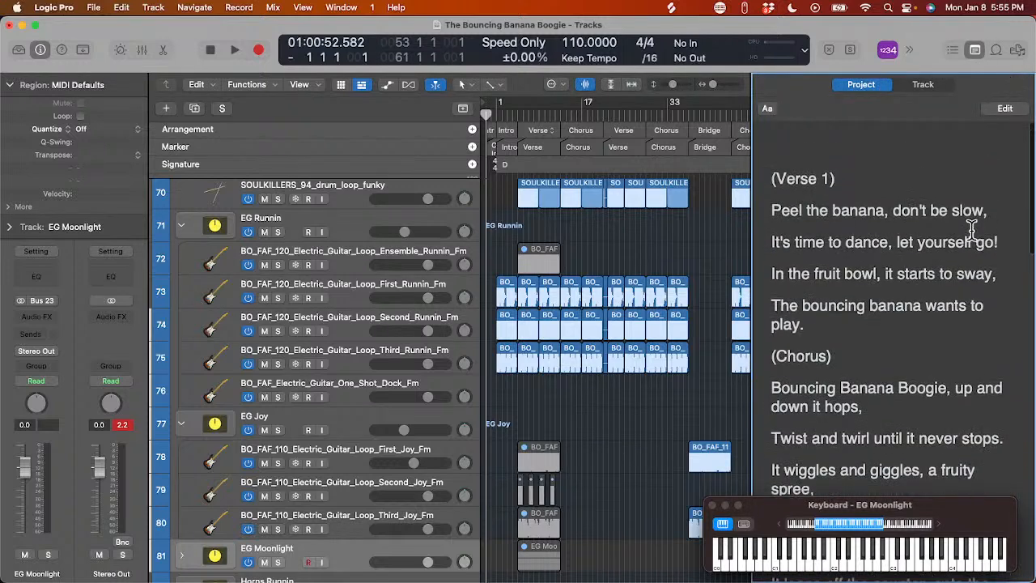
pyautogui.press('space')
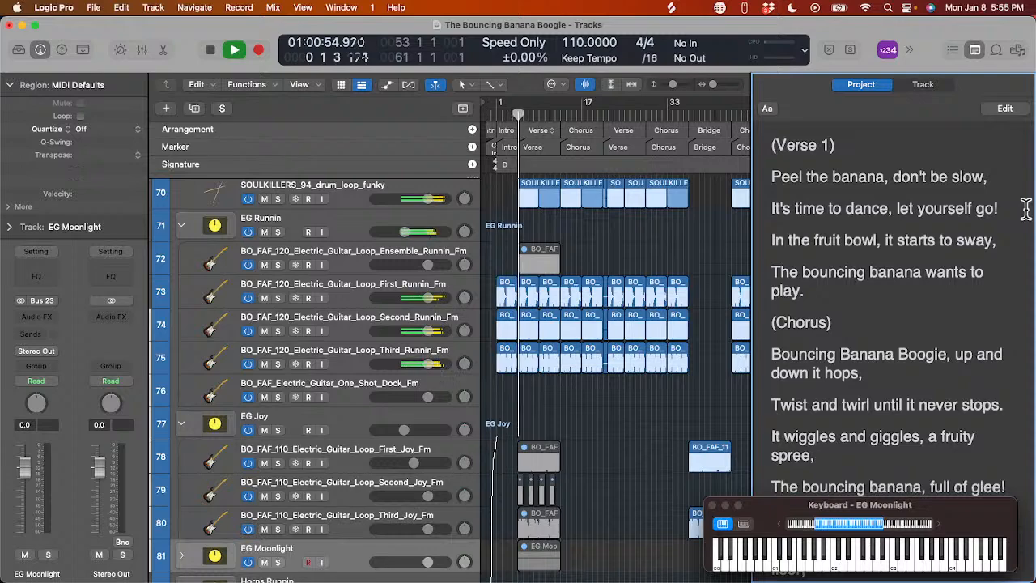
# - Copy the TS_DARK_CHILL reverse wipeout region from the end of the first verse to the intro, ending at bar 5
pyautogui.scroll(-15, 607, 323)
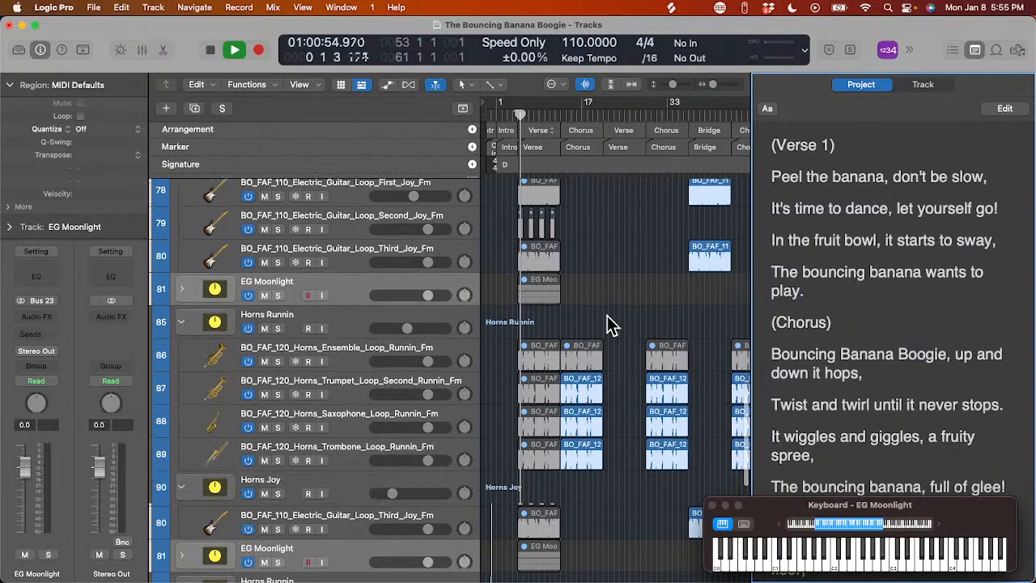
pyautogui.scroll(15, 611, 324)
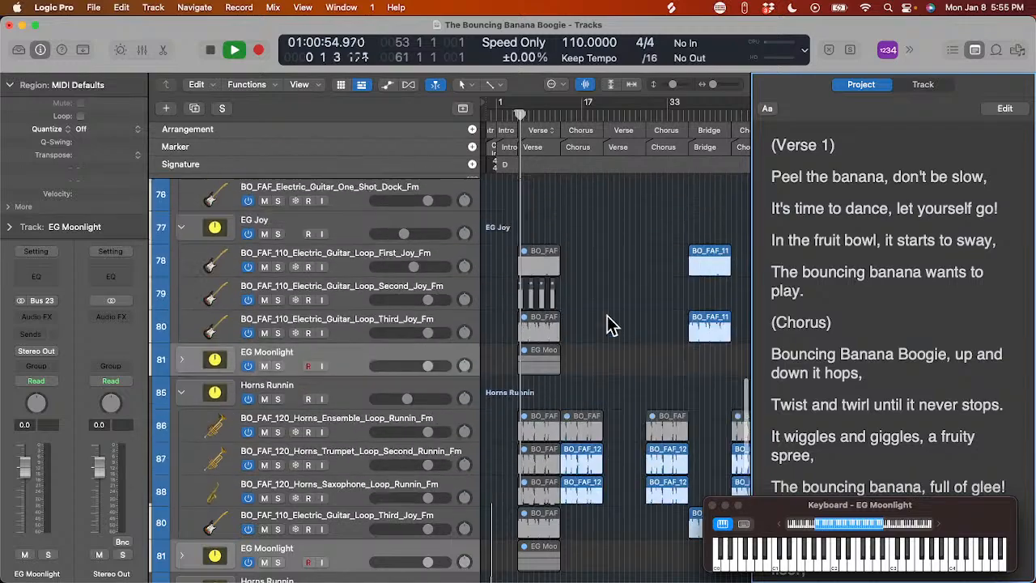
pyautogui.scroll(8, 609, 322)
pyautogui.scroll(-20, 609, 322)
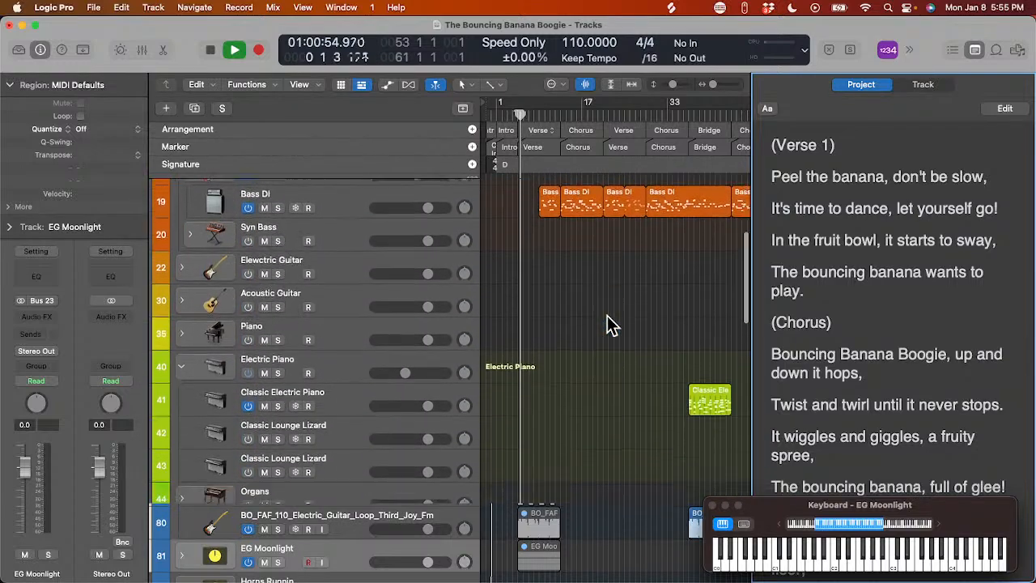
pyautogui.scroll(-3, 608, 323)
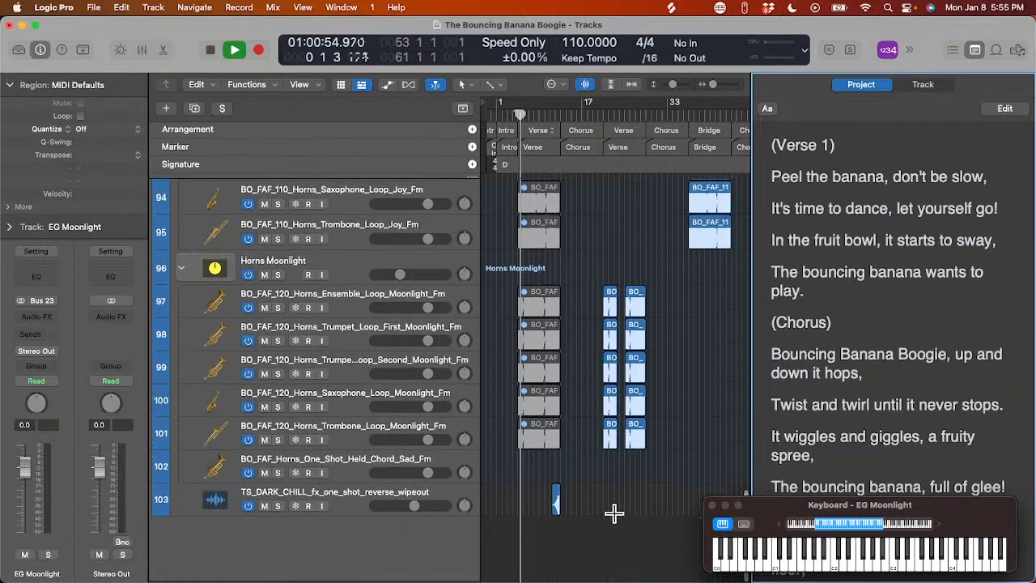
pyautogui.press('super+Right')
pyautogui.press('super+Right')
pyautogui.press('super+Right')
pyautogui.press('super+Right')
pyautogui.press('super+Right')
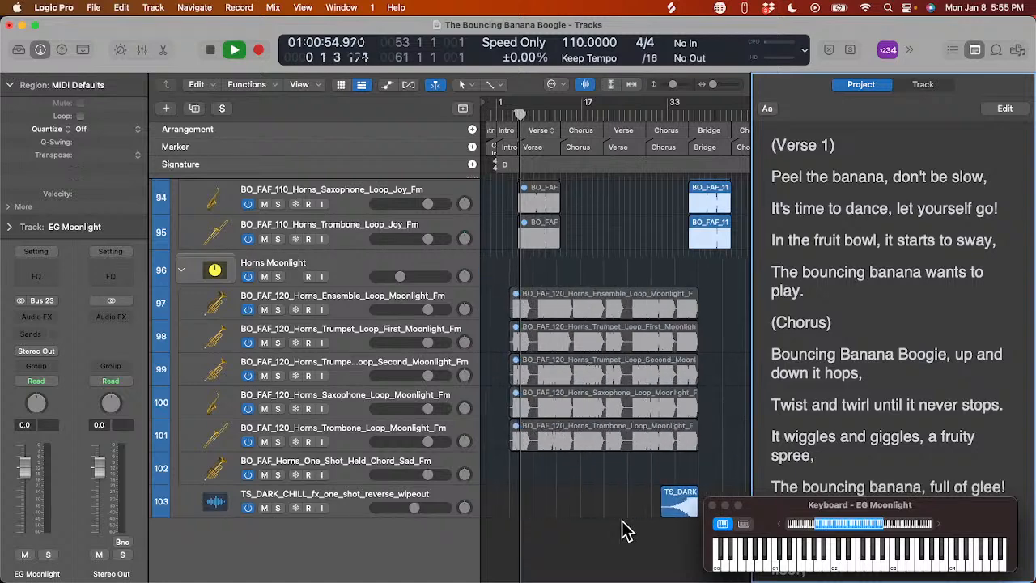
pyautogui.hscroll(2, 623, 522)
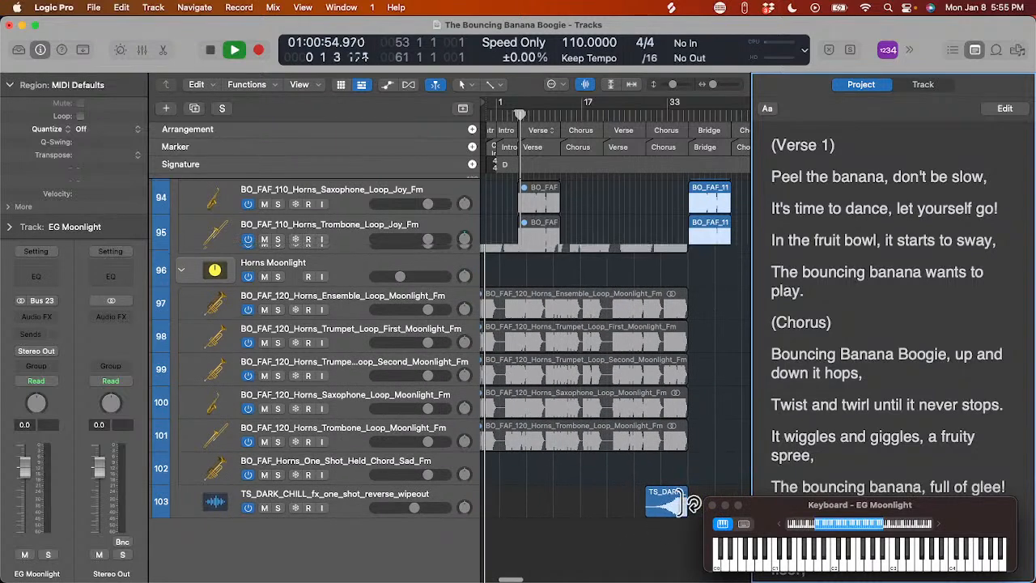
pyautogui.moveTo(676, 503); pyautogui.dragTo(550, 495)
pyautogui.hscroll(-3, 487, 147)
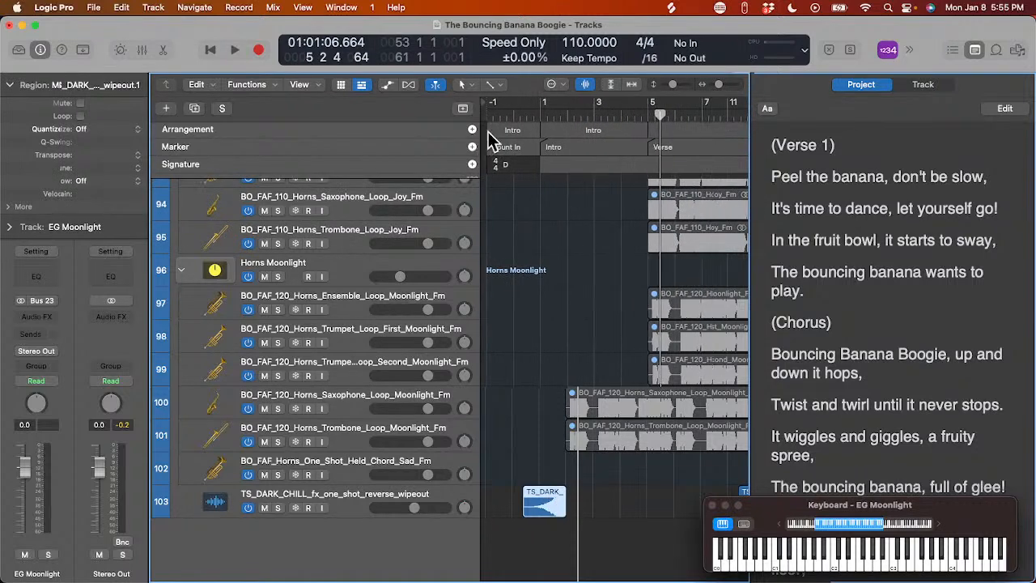
# - Play the song from the count-in through to the outro, following the lyrics in the project notes
pyautogui.click(520, 120)
pyautogui.press('space')
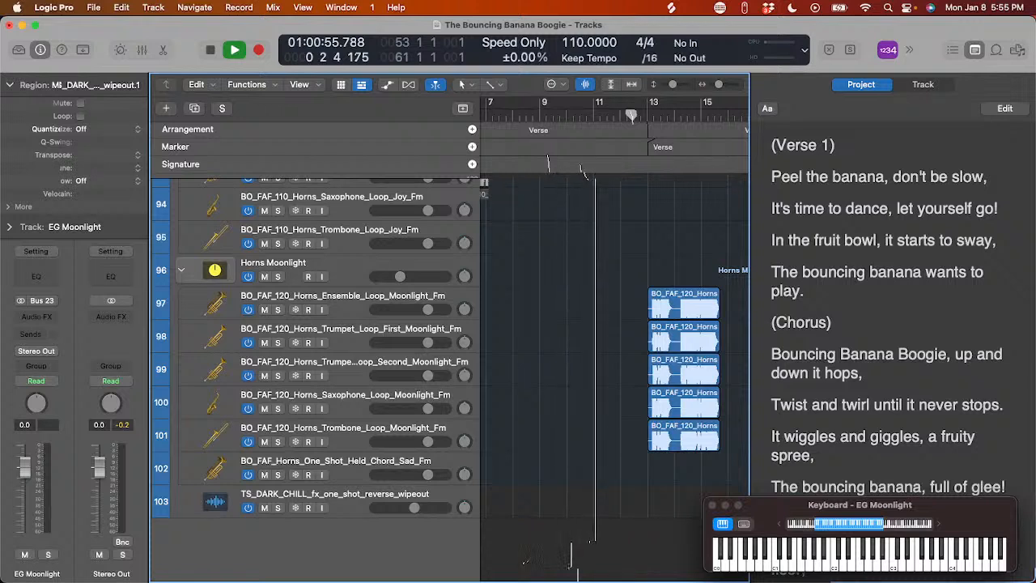
pyautogui.scroll(-5, 950, 310)
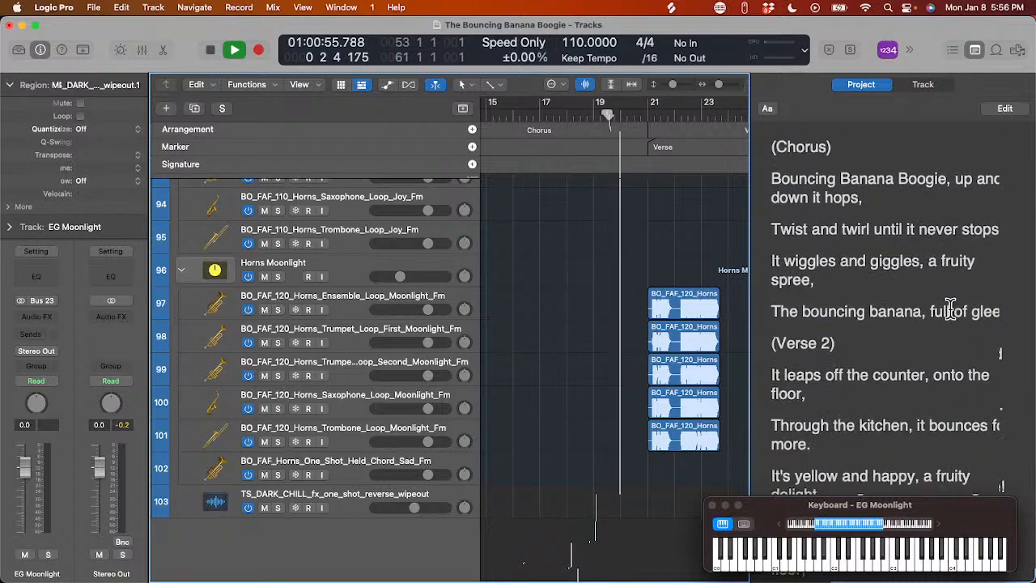
pyautogui.scroll(-3, 950, 309)
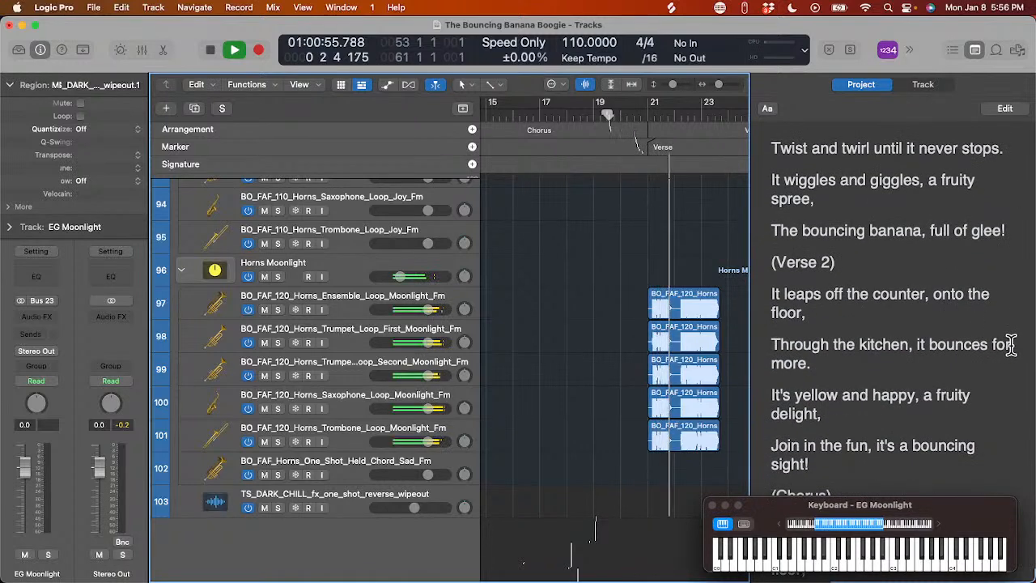
pyautogui.scroll(-2, 1010, 344)
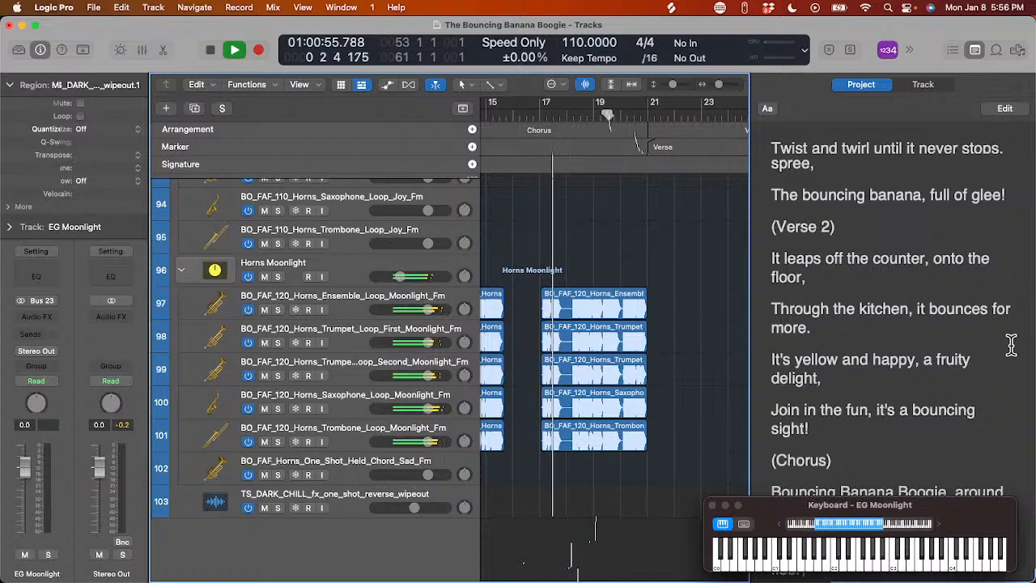
pyautogui.scroll(-3, 1011, 343)
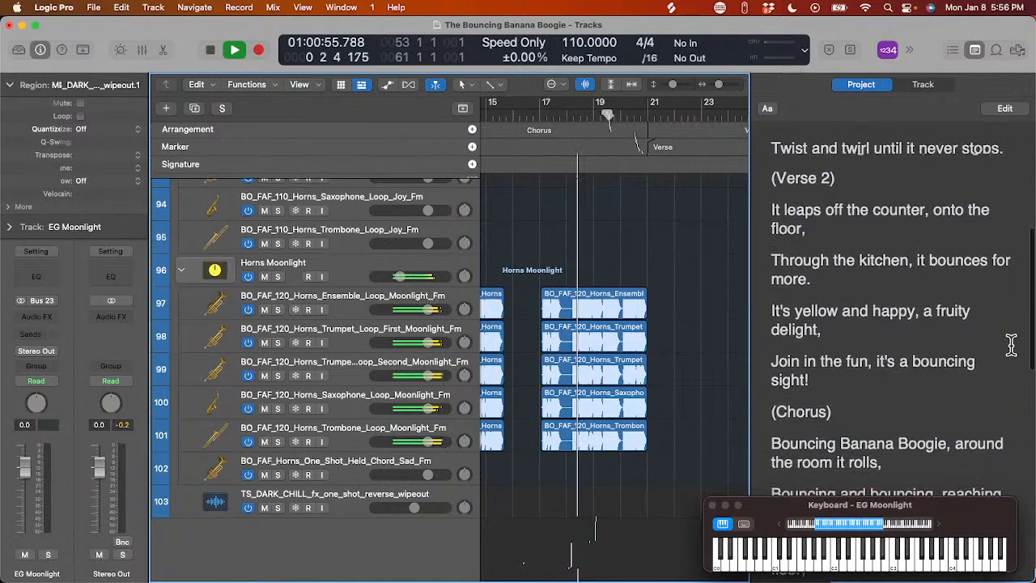
pyautogui.scroll(-2, 1011, 344)
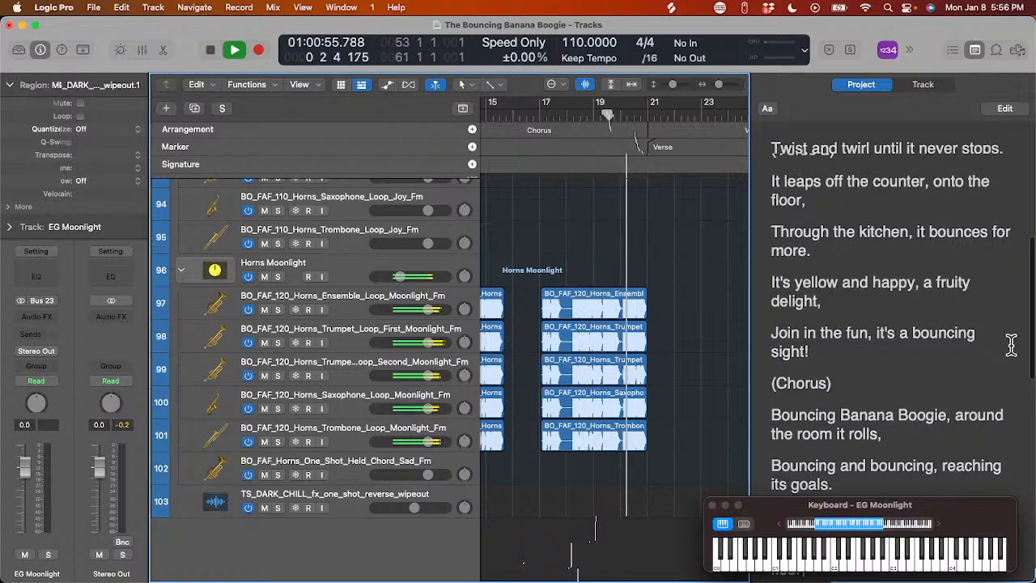
pyautogui.scroll(-5, 1010, 343)
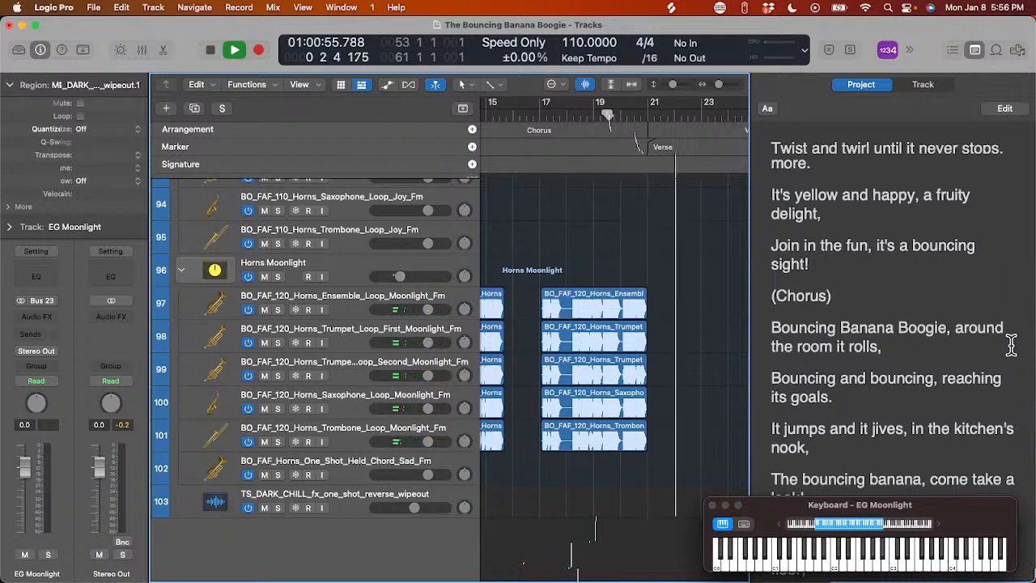
pyautogui.scroll(-2, 1010, 344)
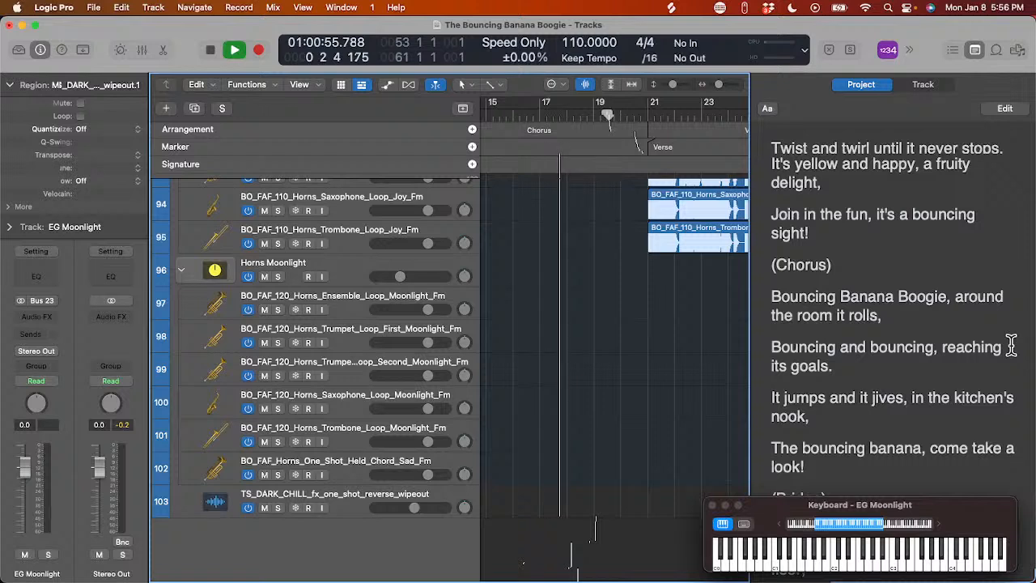
pyautogui.scroll(-3, 1011, 344)
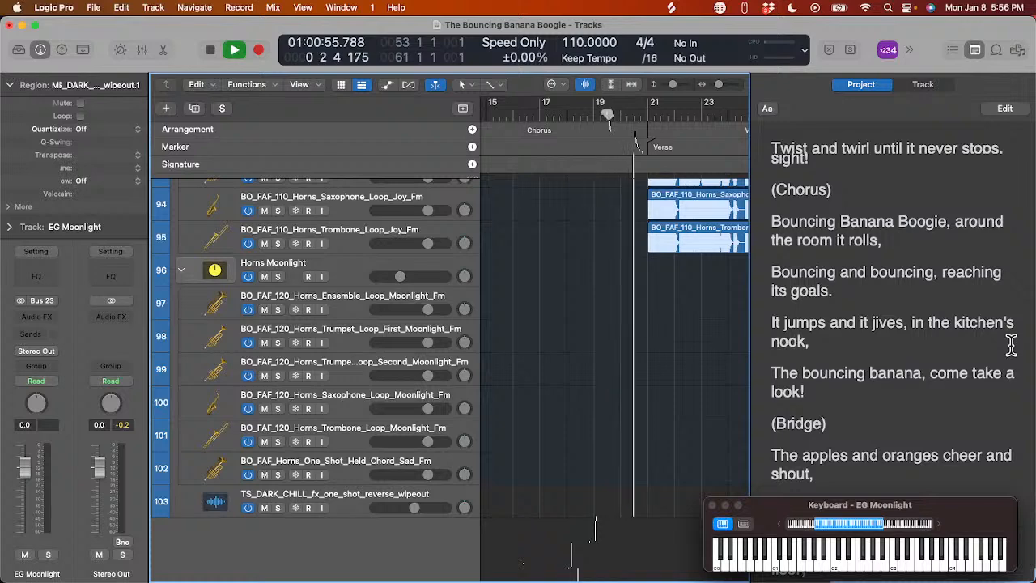
pyautogui.scroll(-3, 1011, 344)
pyautogui.scroll(-2, 1011, 344)
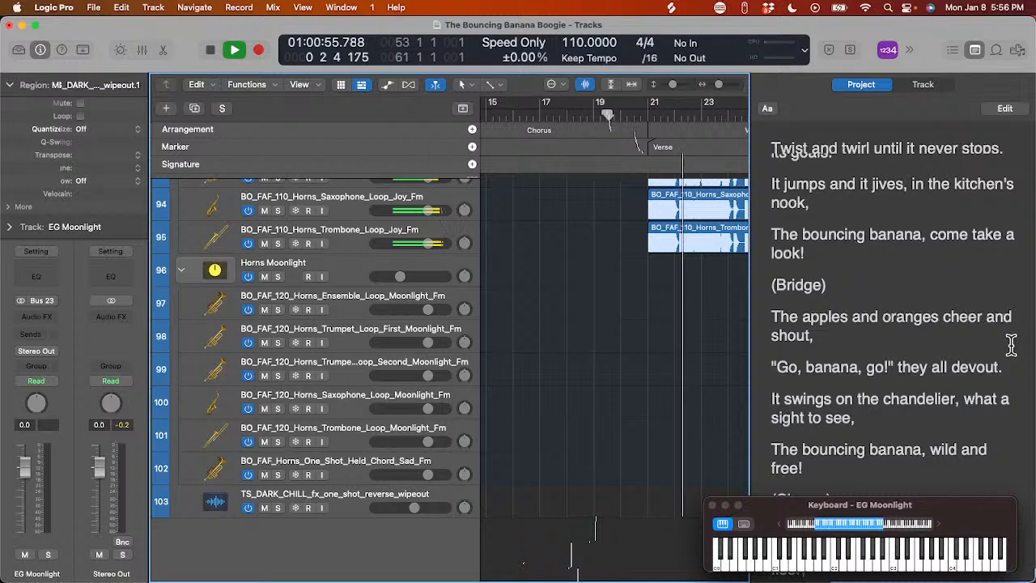
pyautogui.scroll(-1, 1011, 344)
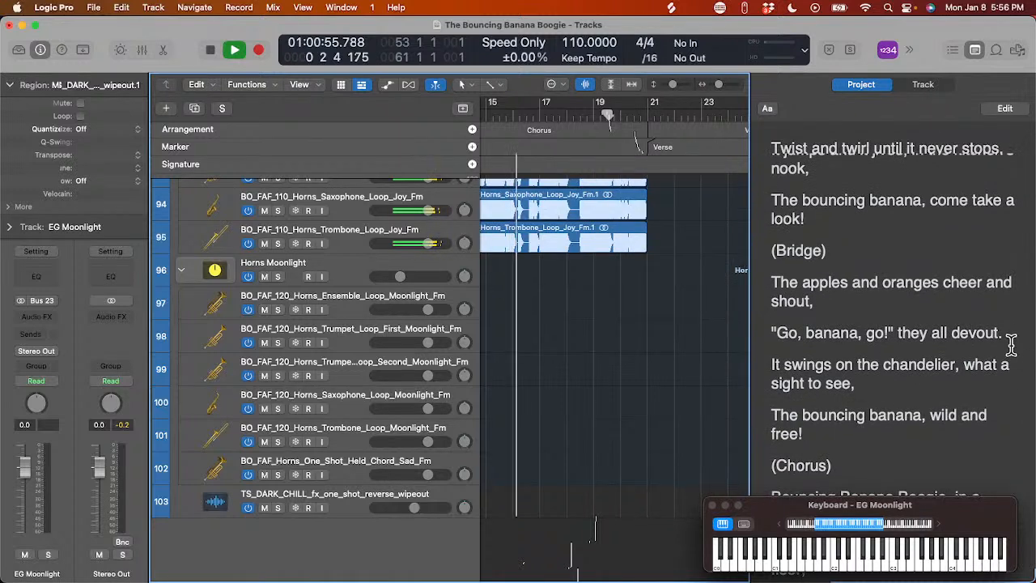
pyautogui.scroll(-1, 1011, 344)
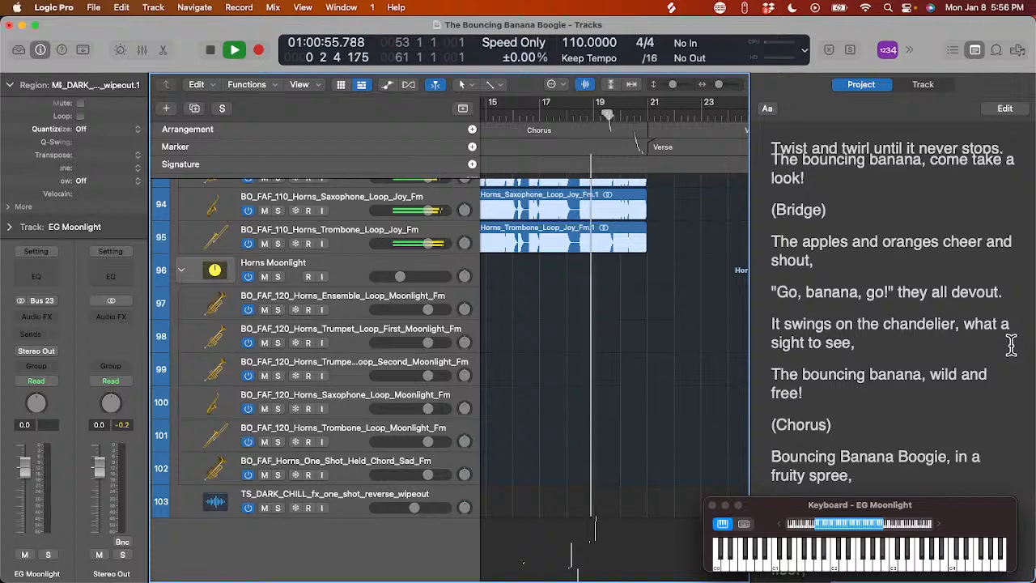
pyautogui.scroll(-3, 1011, 344)
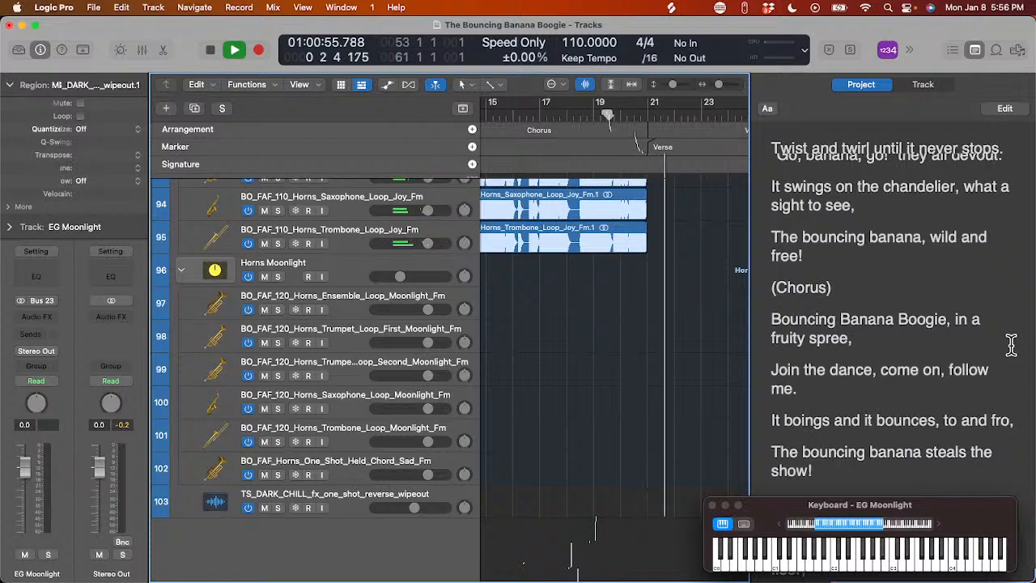
pyautogui.scroll(-2, 1011, 344)
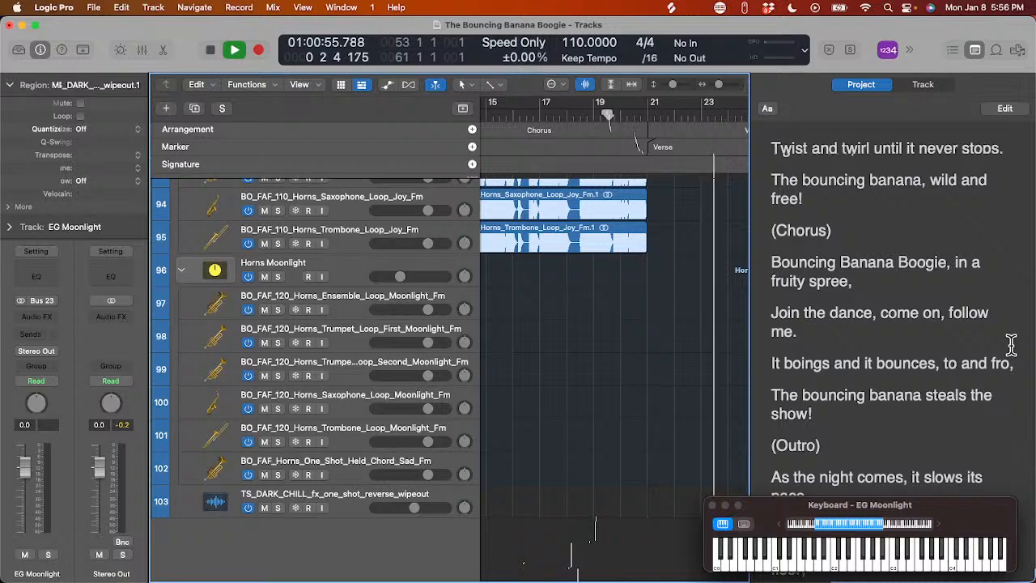
pyautogui.scroll(-2, 1011, 344)
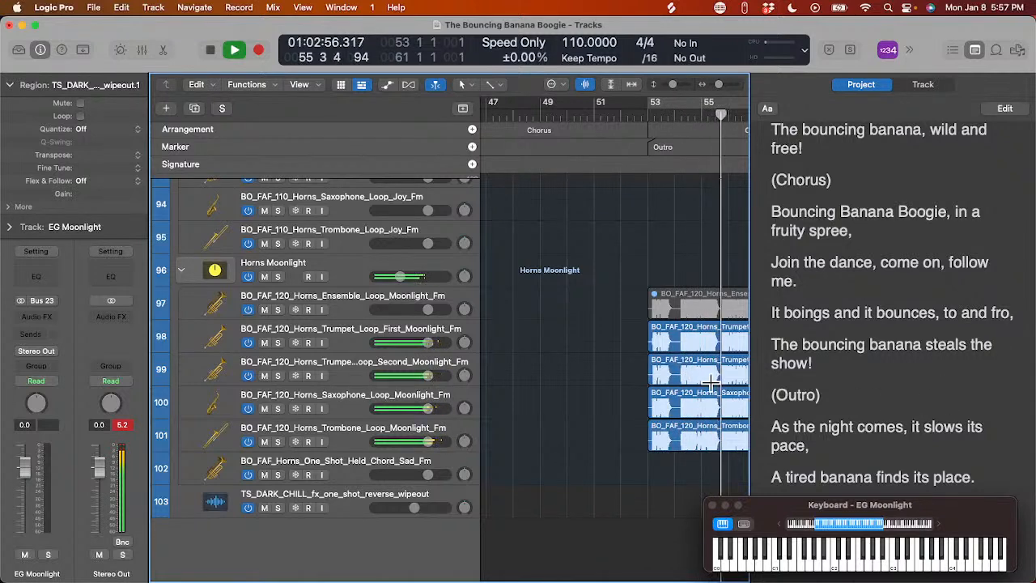
# - Examine the Horns Runnin regions around the last chorus and the start of the outro while playback continues
pyautogui.scroll(10, 607, 308)
pyautogui.hscroll(-5, 607, 308)
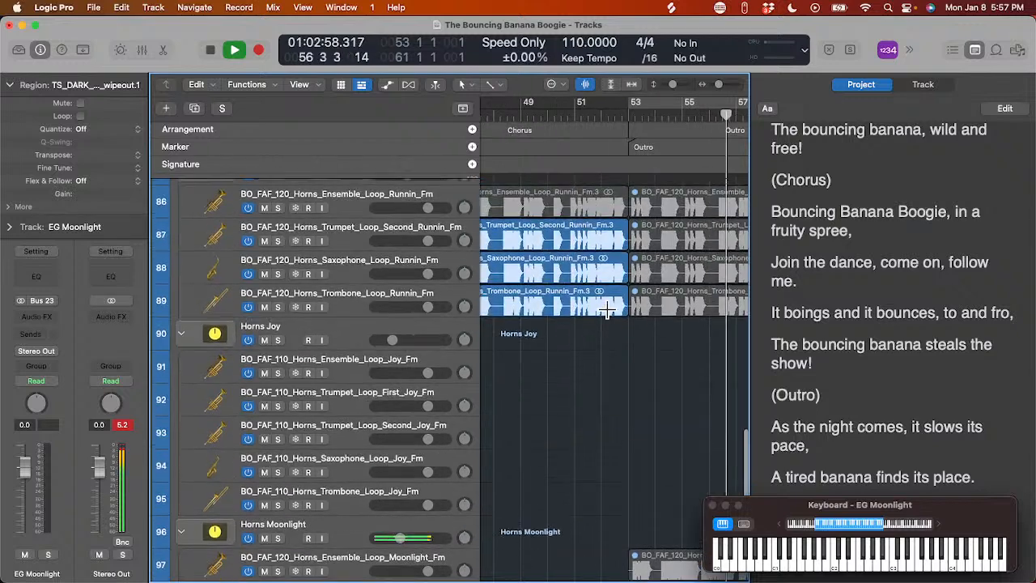
pyautogui.hscroll(-3, 607, 307)
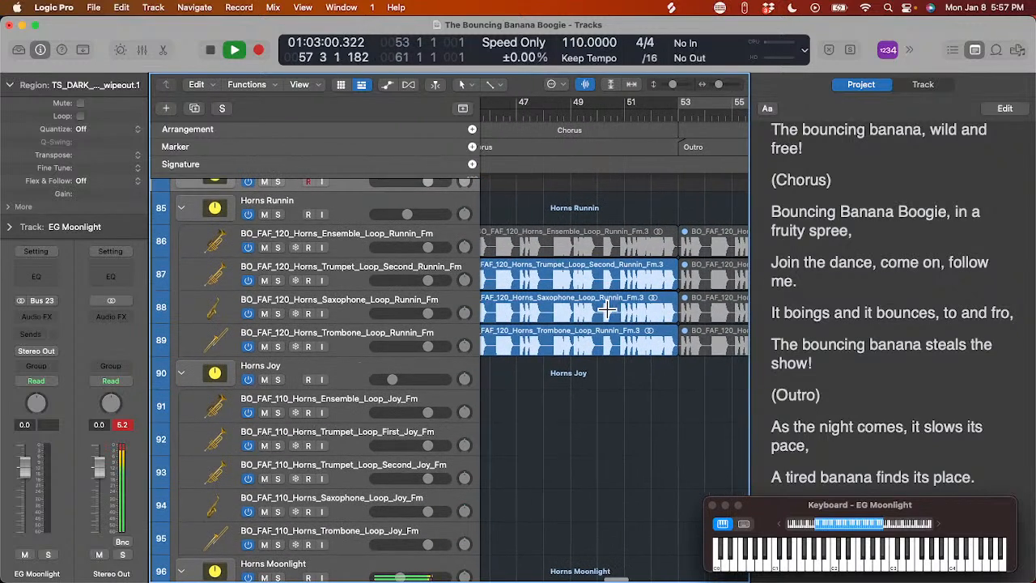